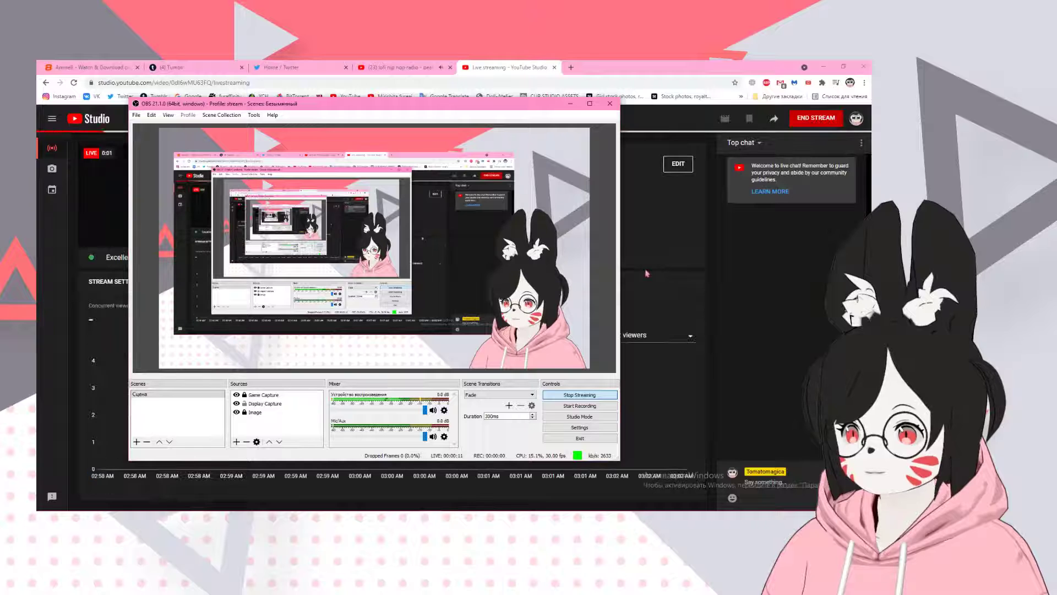
- Bring up the reference artwork in Clip Studio Paint and switch to the model list in VRoid Studio
left_click(710, 276)
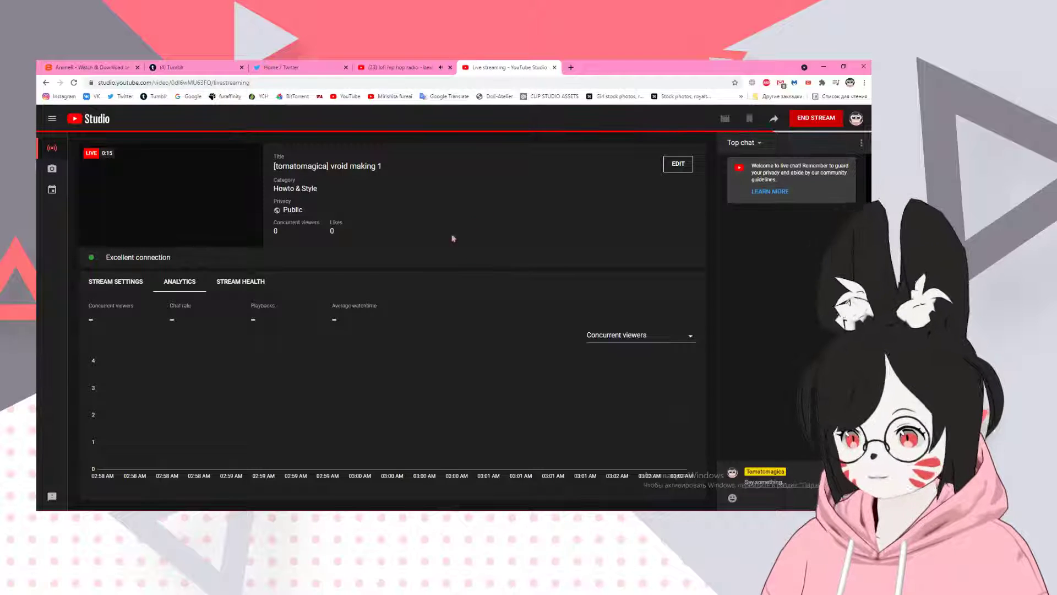
left_click(335, 517)
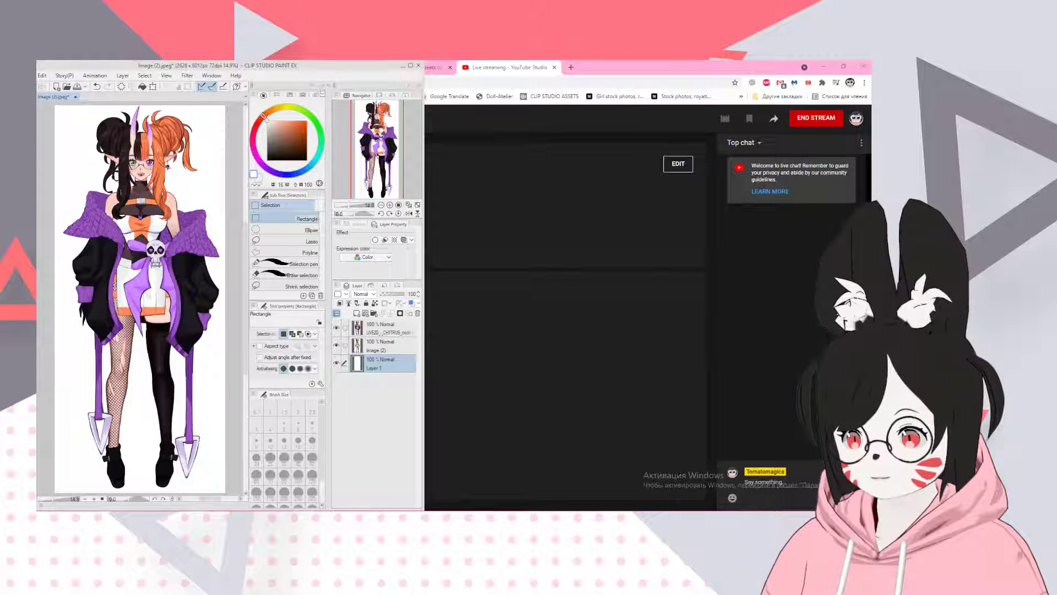
left_click(385, 519)
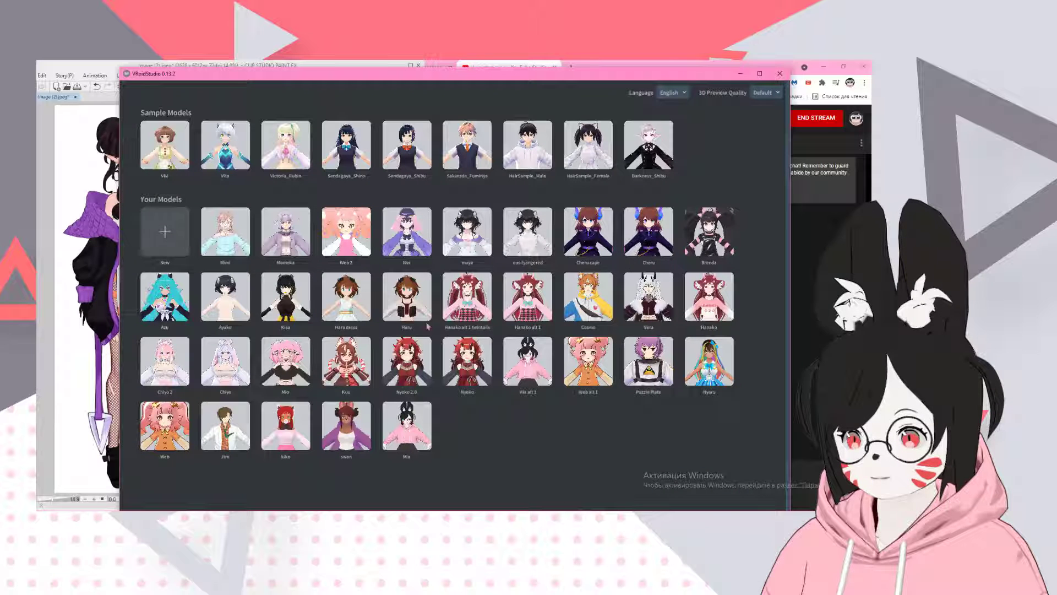
- Start a new model and fit the VRoid Studio window beside the full-body reference artwork
left_click(175, 239)
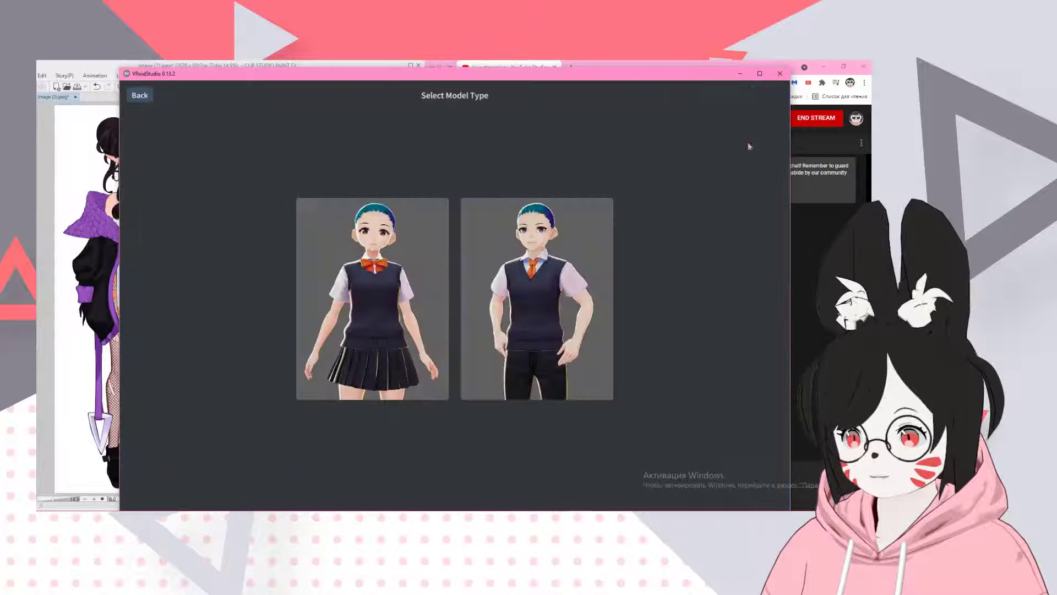
left_click_drag(657, 78, 747, 75)
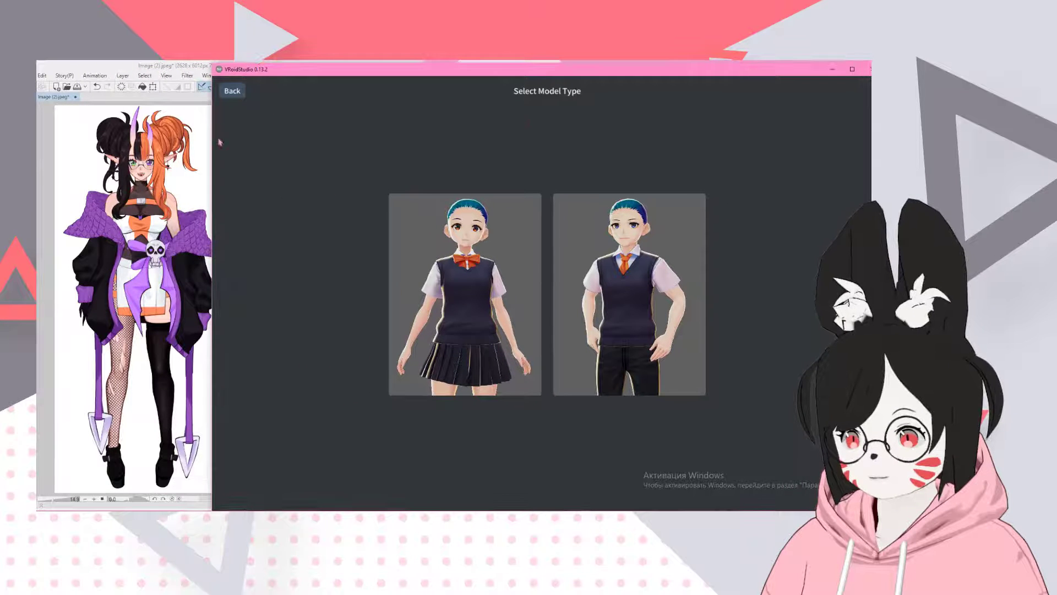
left_click_drag(213, 142, 239, 156)
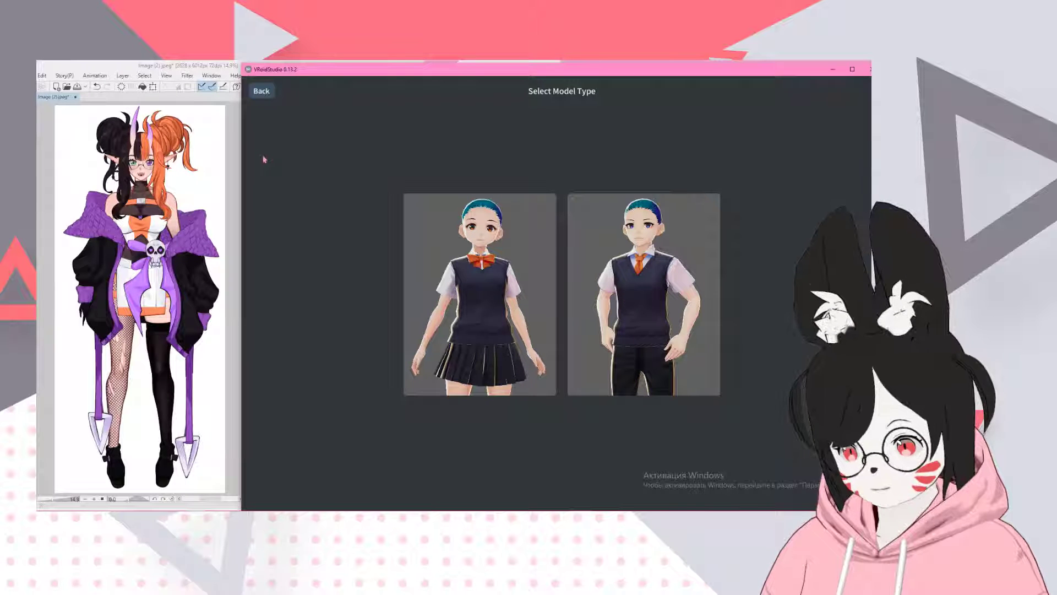
- Switch to the browser and set the playback quality of the lofi hip hop radio stream to 240p
key("alt+Tab")
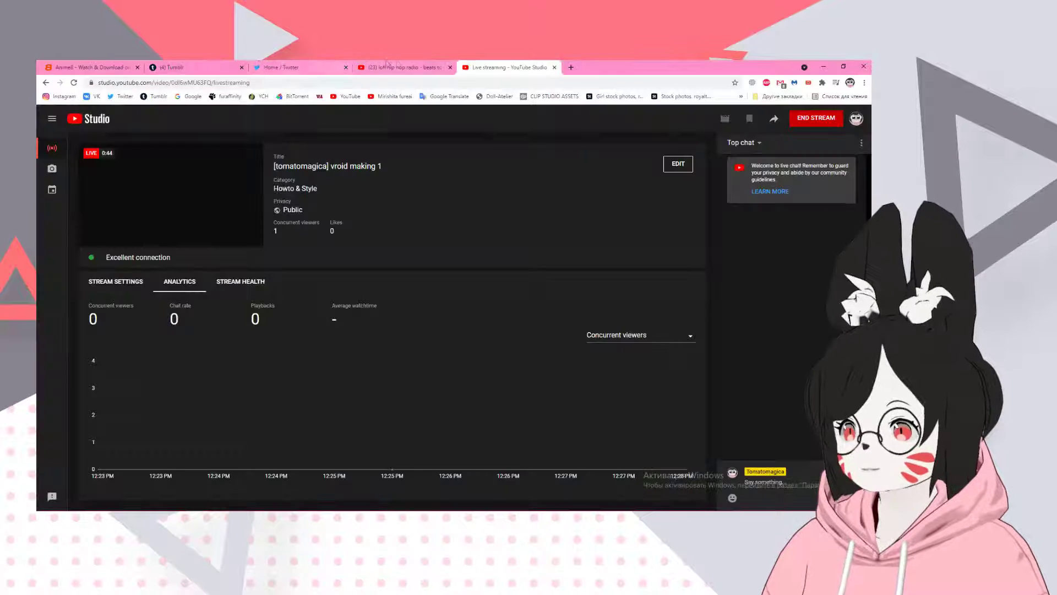
left_click(398, 64)
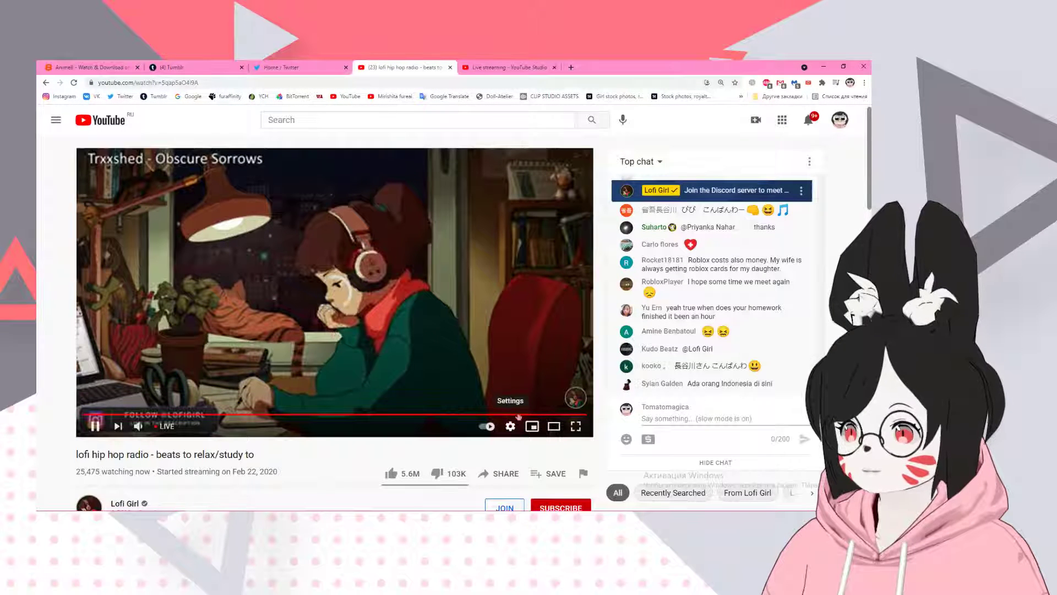
left_click(525, 414)
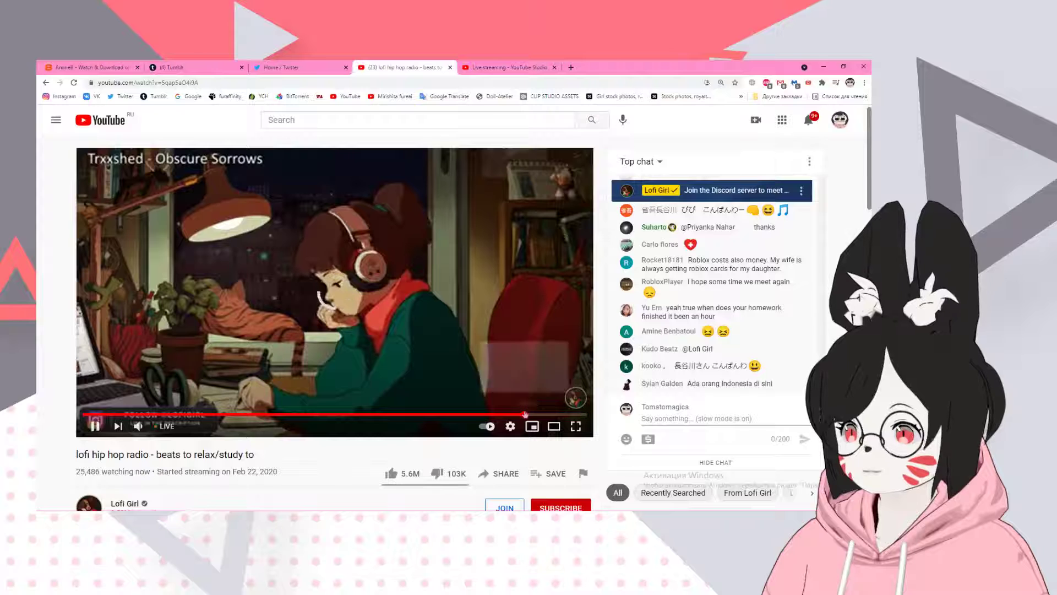
left_click(510, 426)
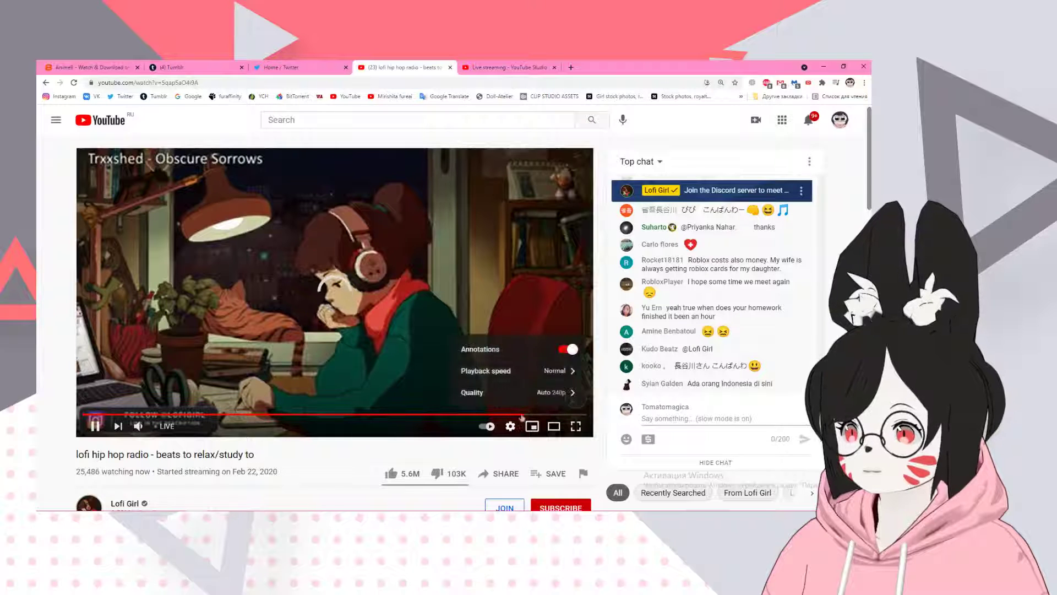
left_click(532, 401)
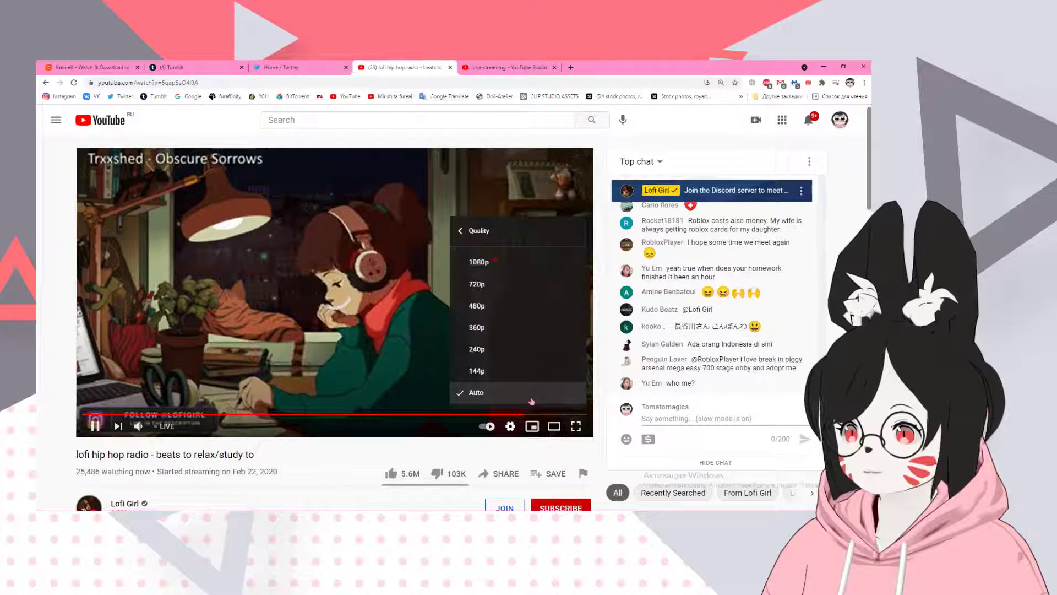
left_click(497, 357)
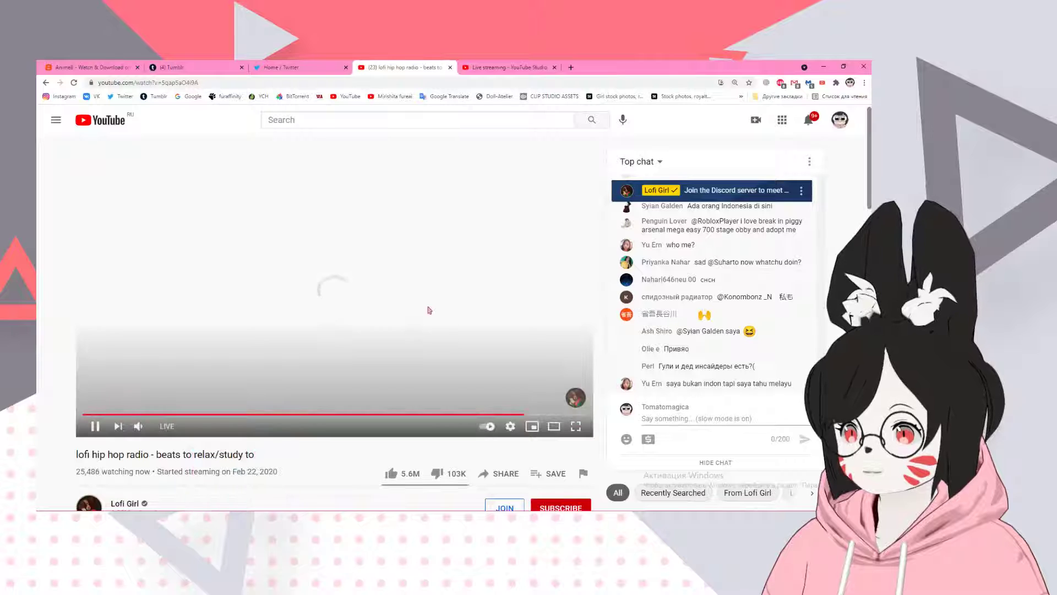
- Search YouTube for "lofi"
left_click(446, 114)
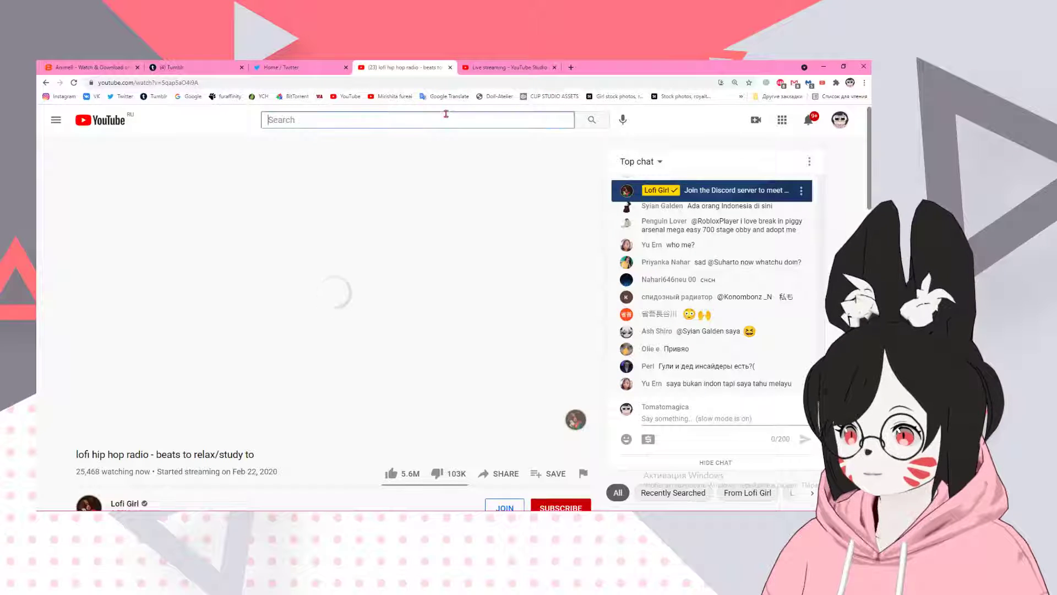
type("lofi")
key("Return")
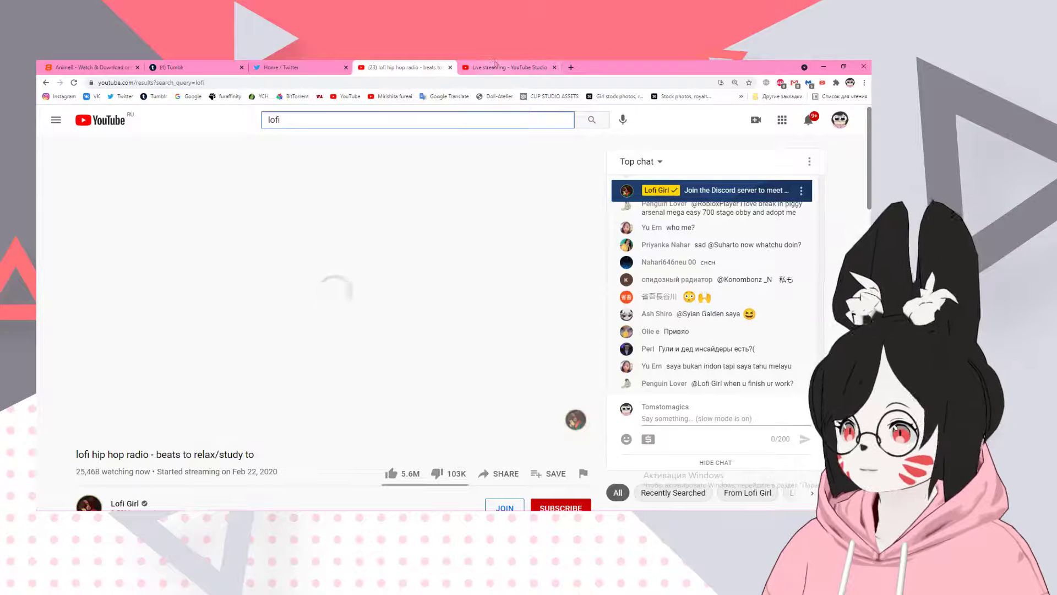
left_click(588, 127)
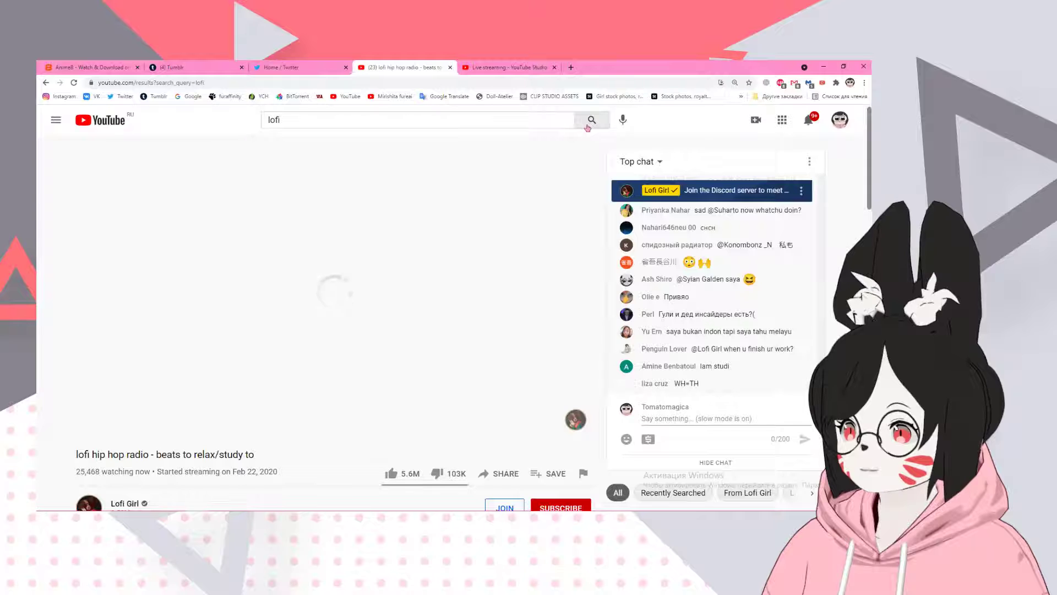
left_click(486, 68)
left_click(394, 67)
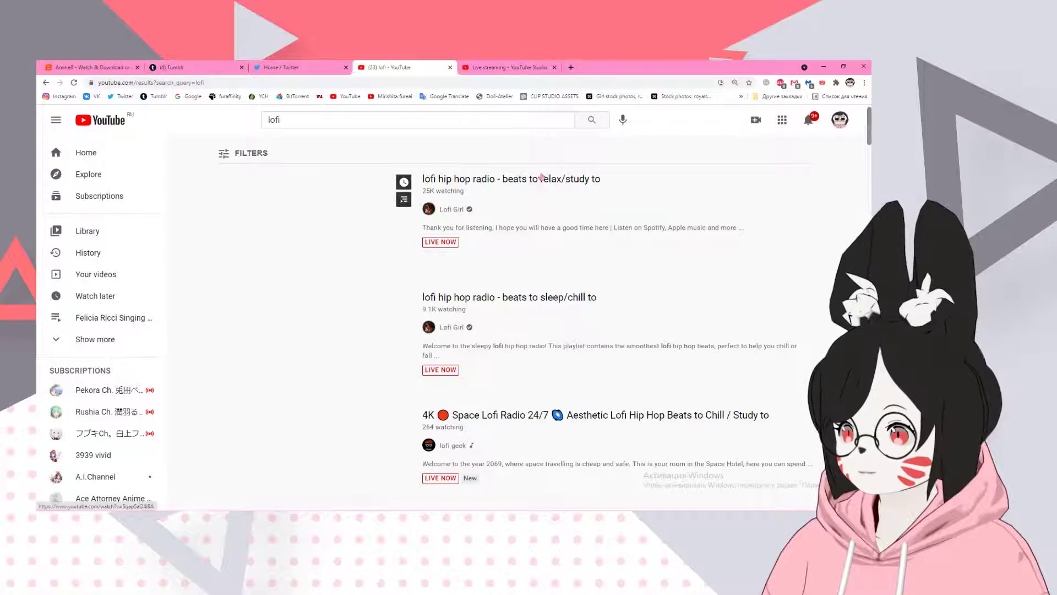
- Look through the search results and open "lofi hip hop radio - beats to relax/study to"
scroll(574, 270, "down", 1)
scroll(574, 270, "down", 9)
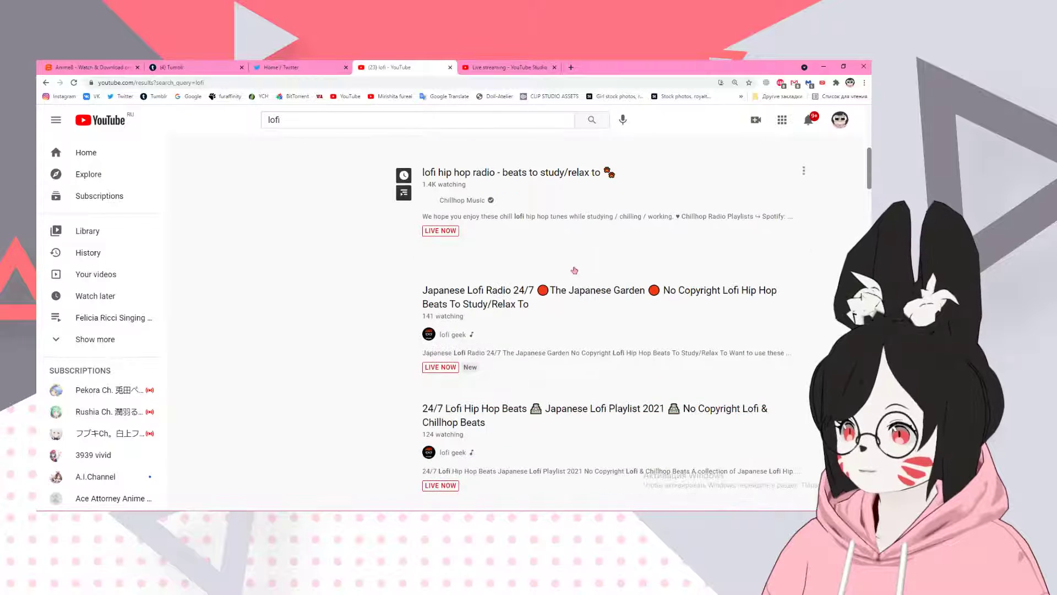
scroll(575, 269, "down", 10)
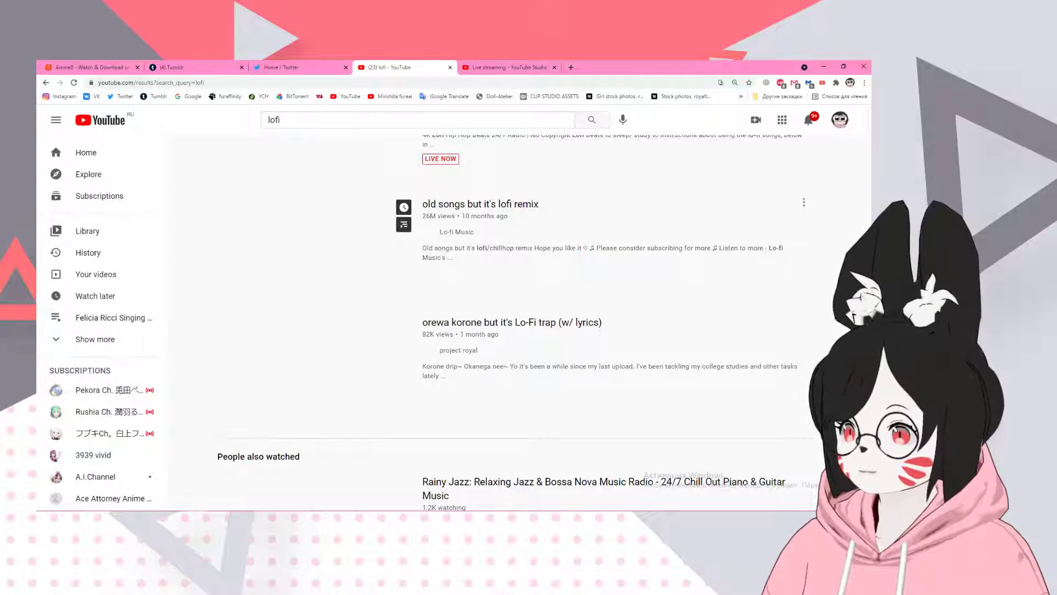
scroll(556, 199, "up", 20)
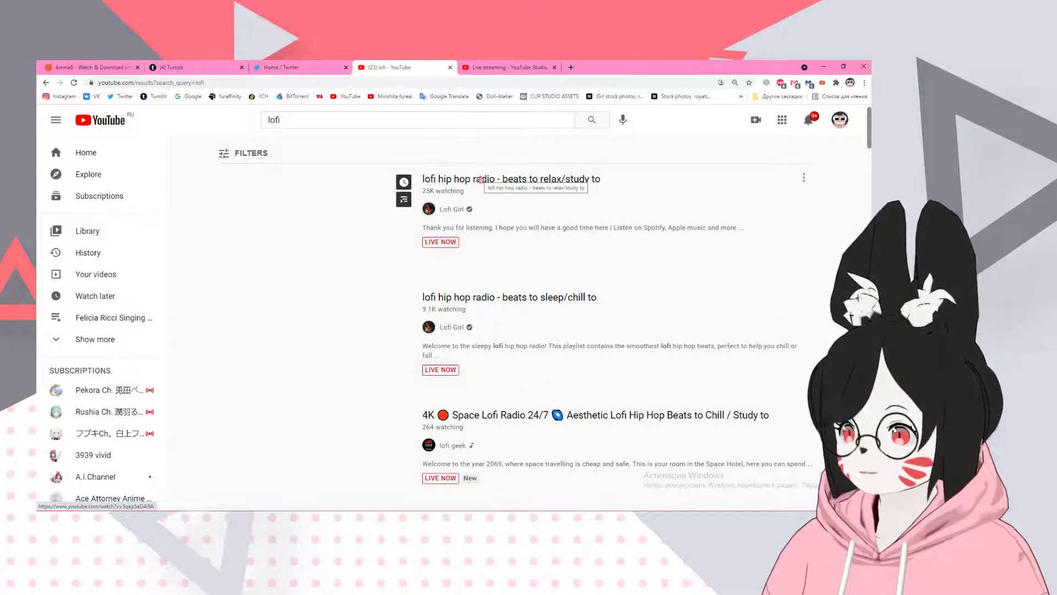
left_click(486, 183)
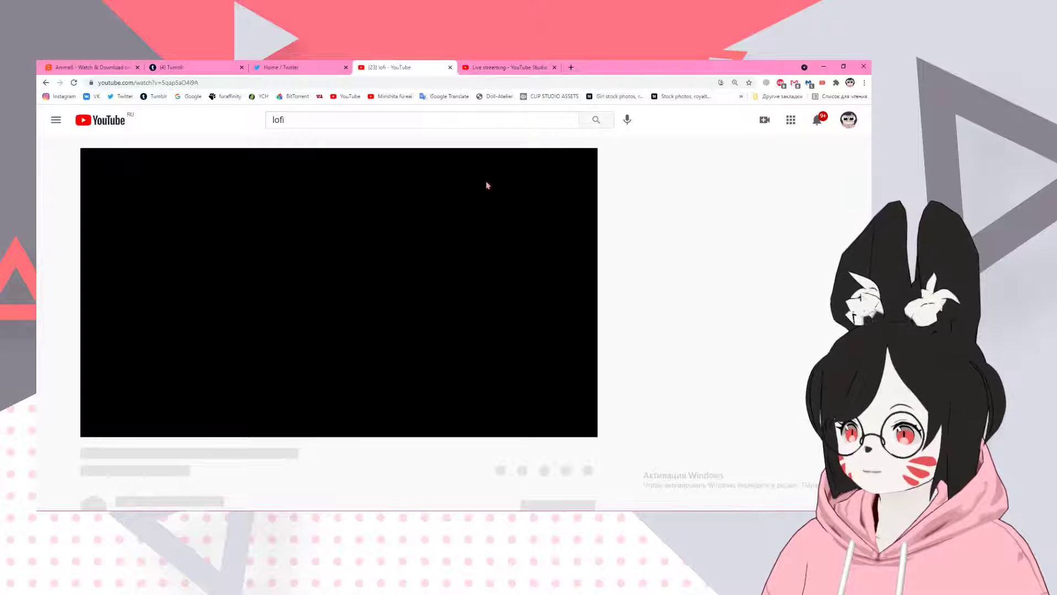
- Show the stream settings in YouTube Studio, then switch to OBS and restart the stream
left_click(478, 65)
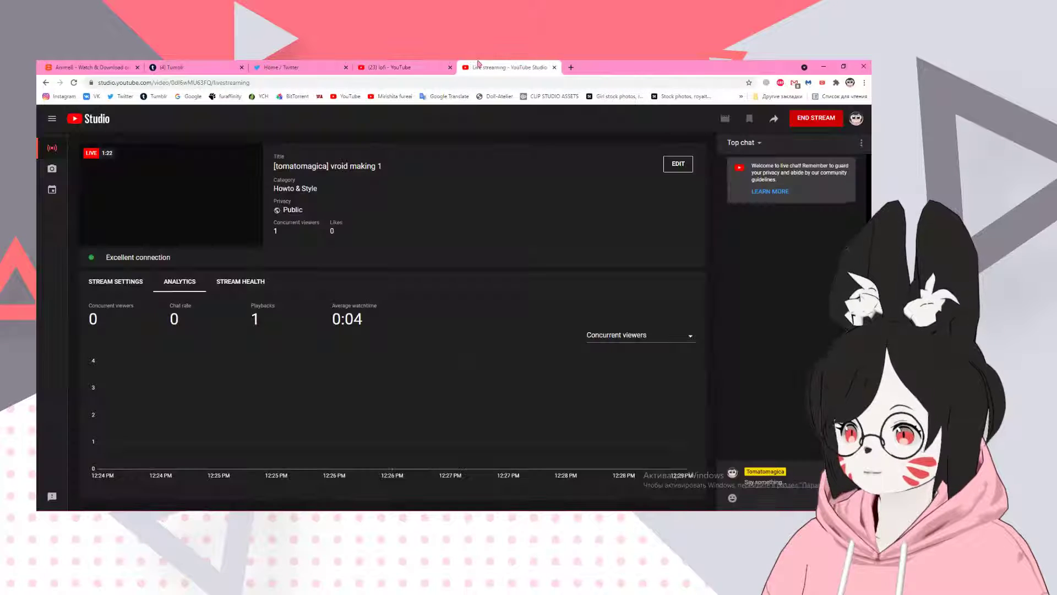
left_click(114, 284)
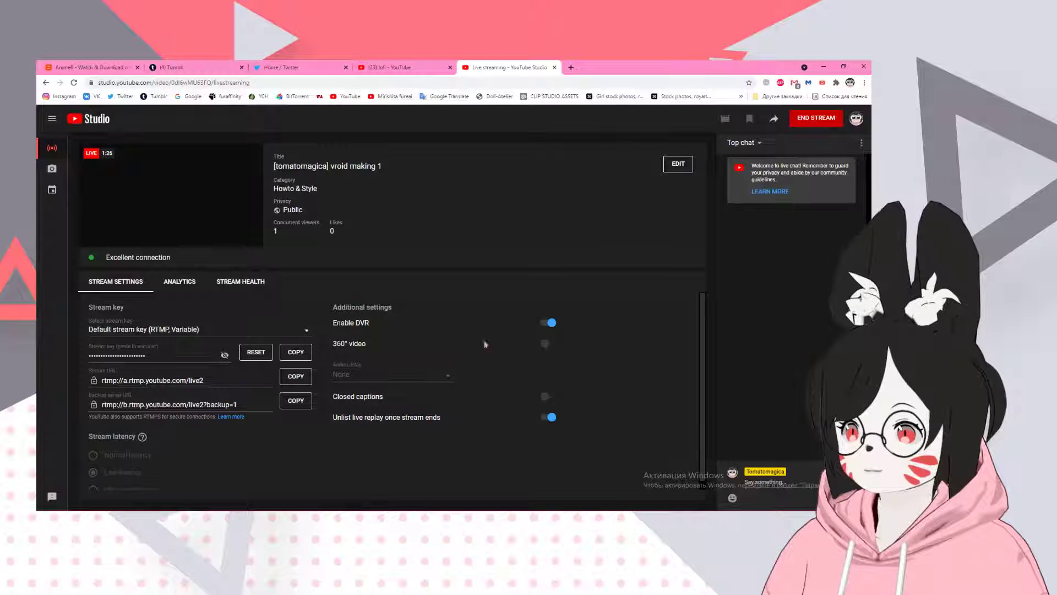
left_click(410, 518)
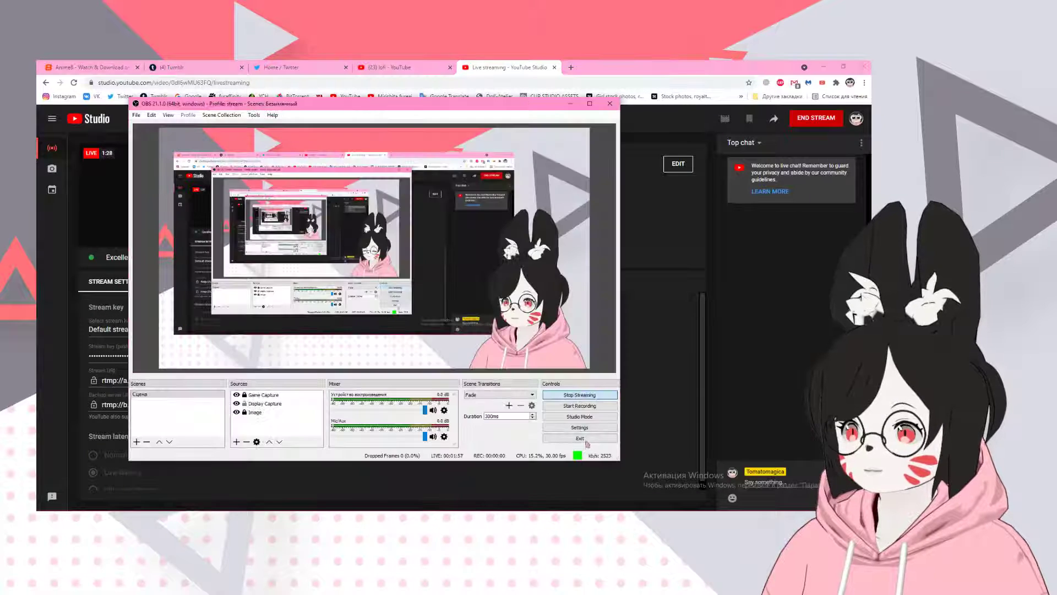
left_click(580, 395)
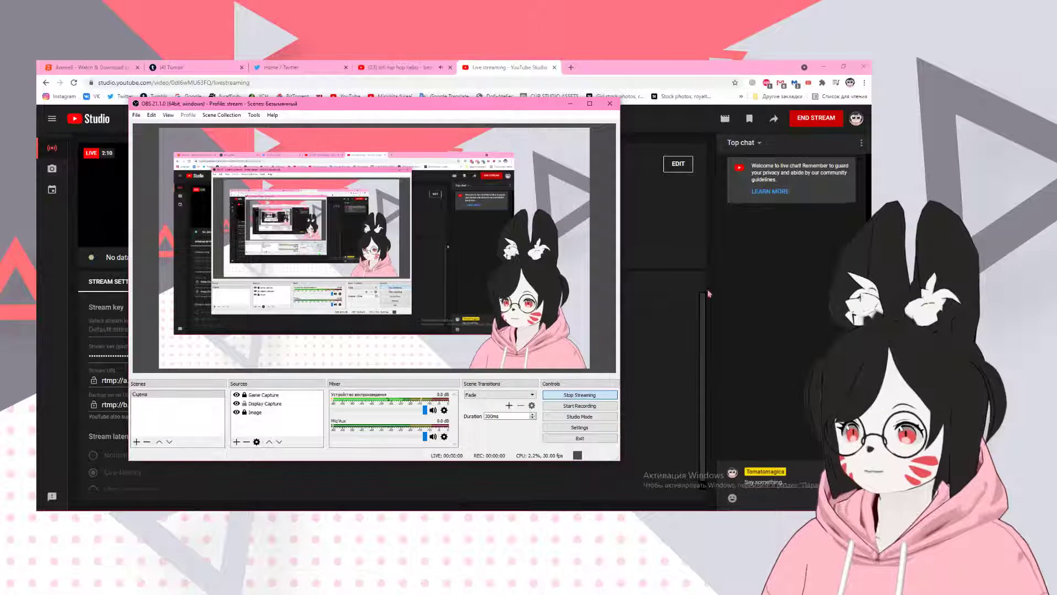
- Check the live preview and connection in YouTube Studio and the streaming status in OBS
left_click(709, 293)
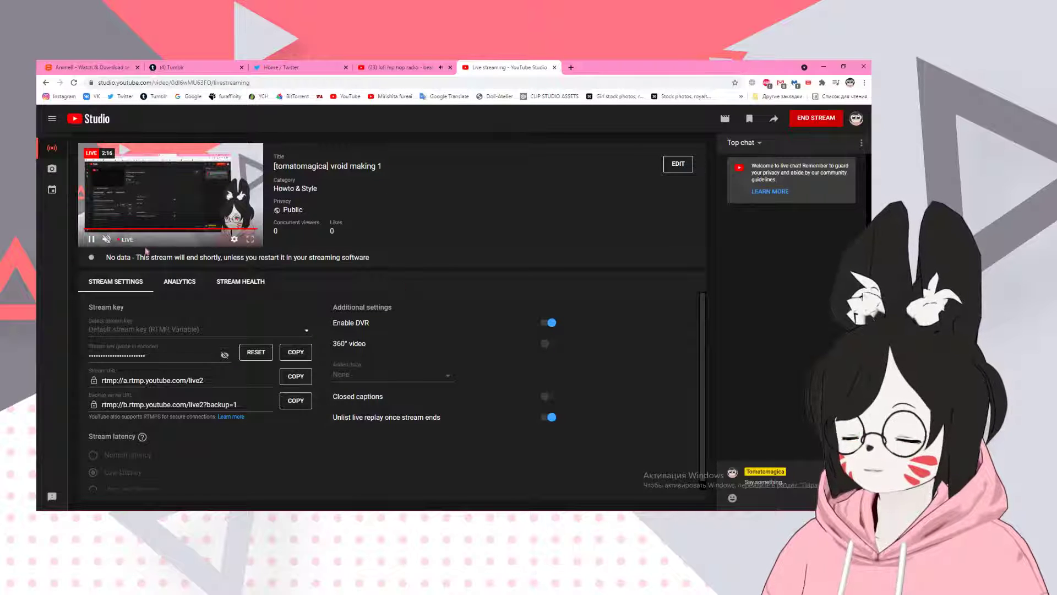
left_click(106, 239)
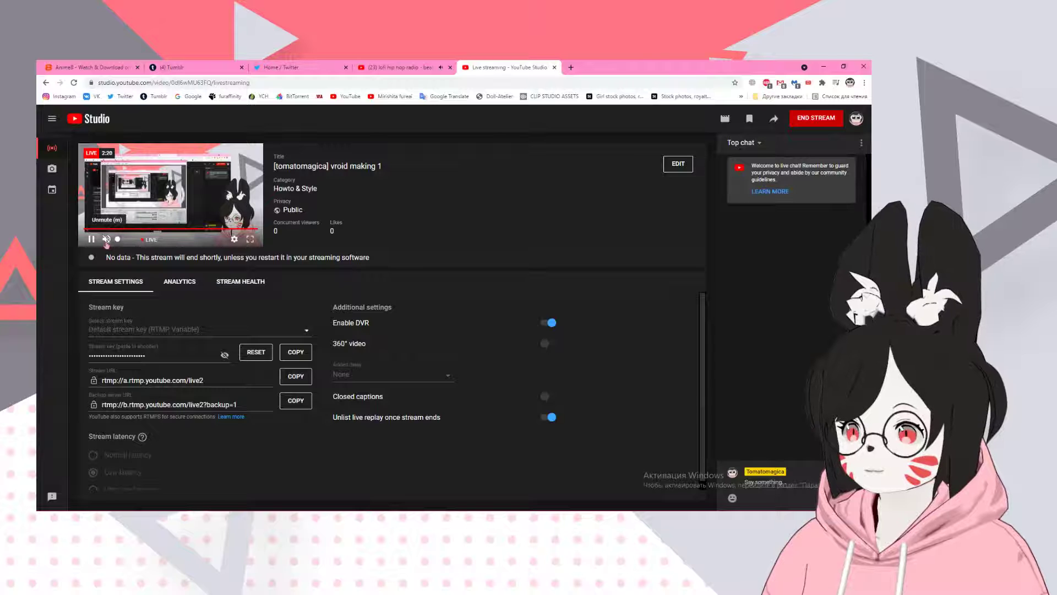
key("alt+Tab")
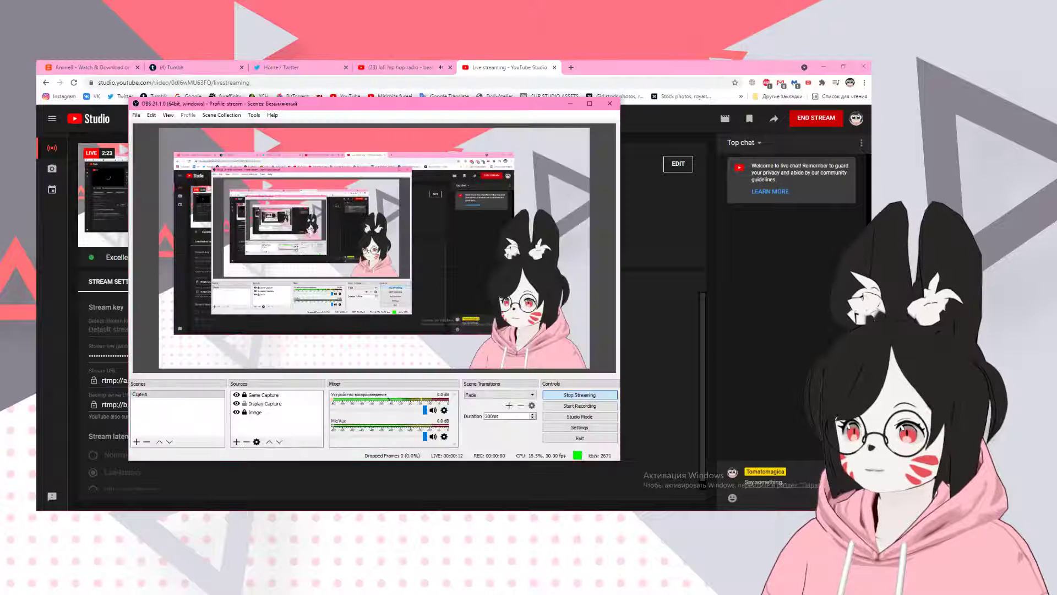
key("alt+Tab")
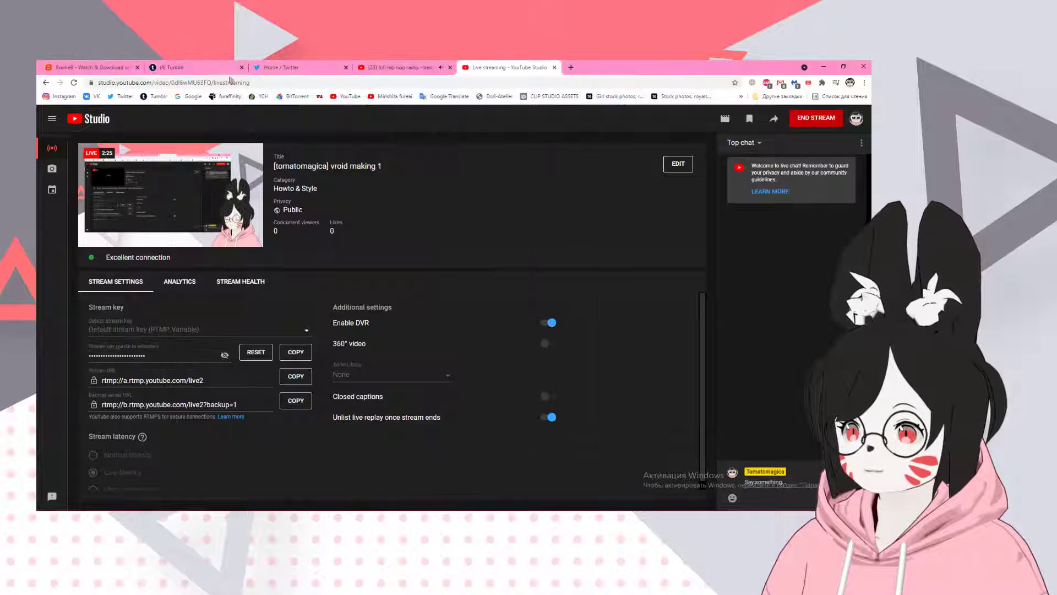
middle_click(91, 97)
left_click(596, 67)
left_click(507, 67)
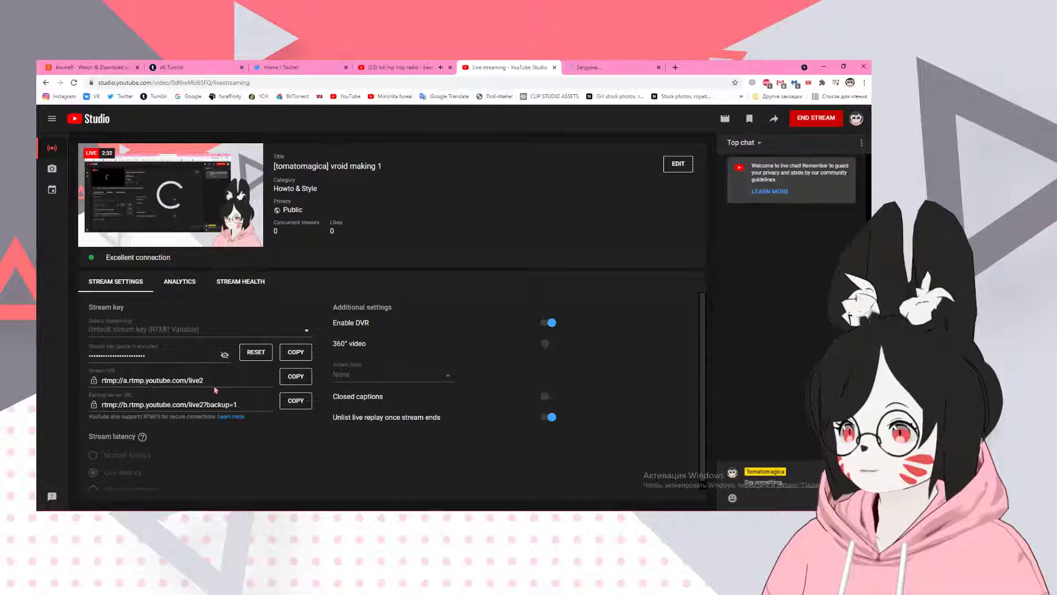
scroll(290, 463, "down", 1)
scroll(291, 462, "up", 1)
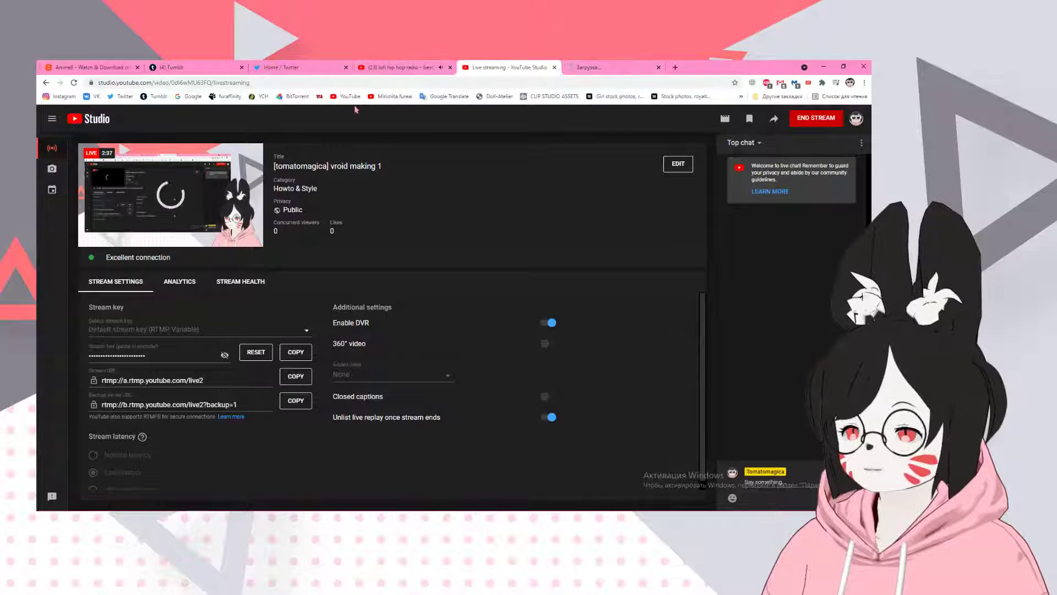
left_click(657, 69)
left_click(317, 502)
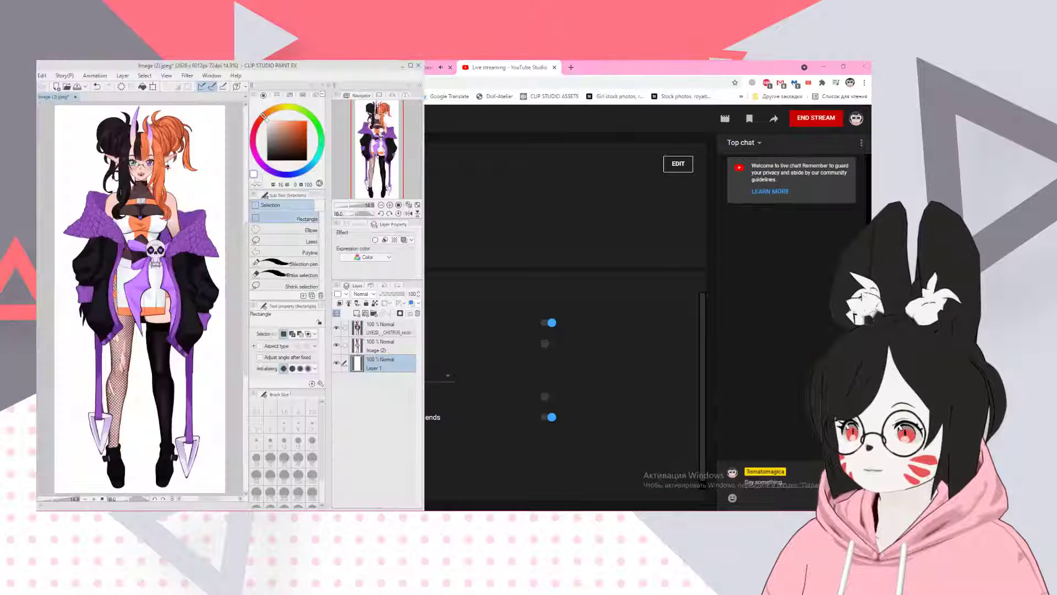
key("alt+Tab")
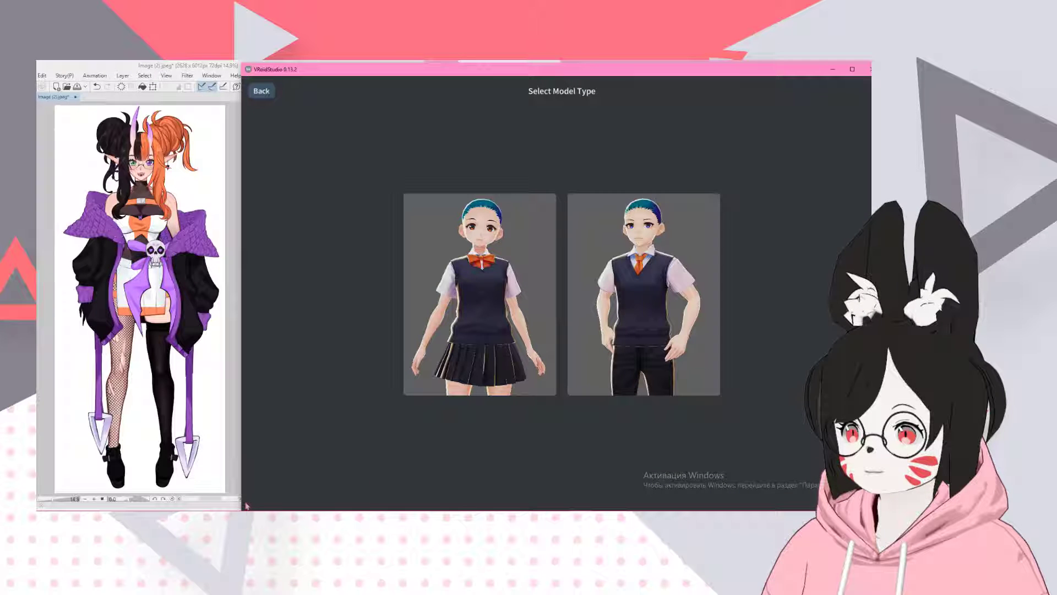
key("alt+Tab")
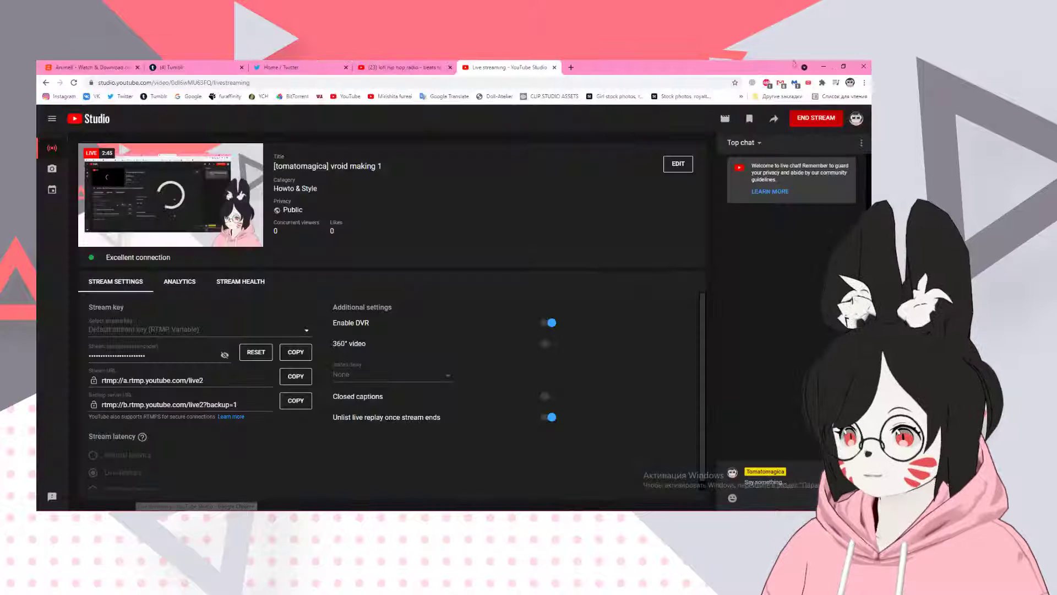
- Pause the NVIDIA RTX Voice download in Chrome's downloads and let the BlueStacks installer continue downloading in background mode
left_click(865, 82)
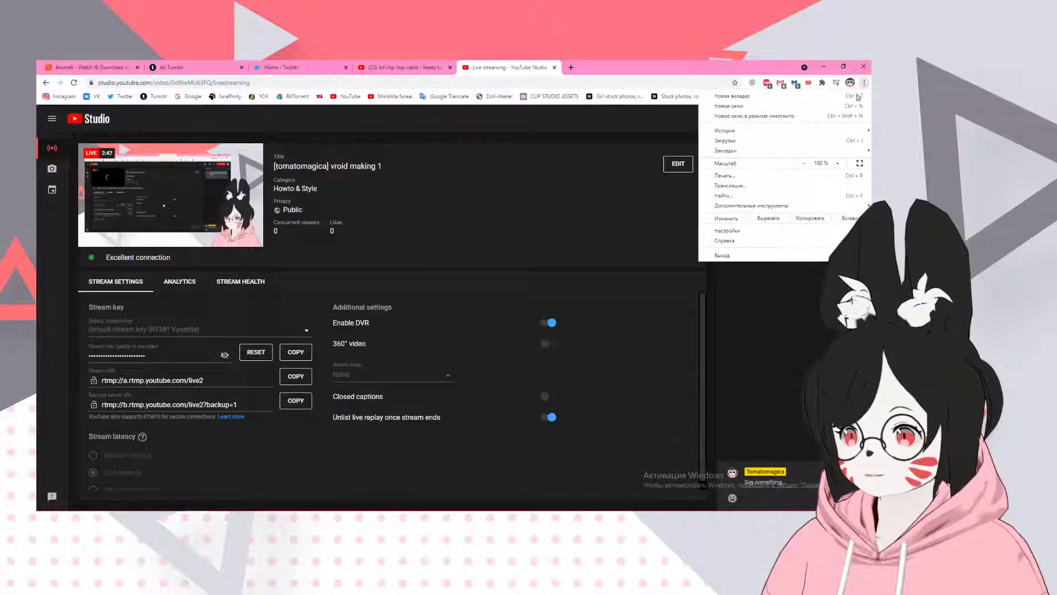
left_click(764, 146)
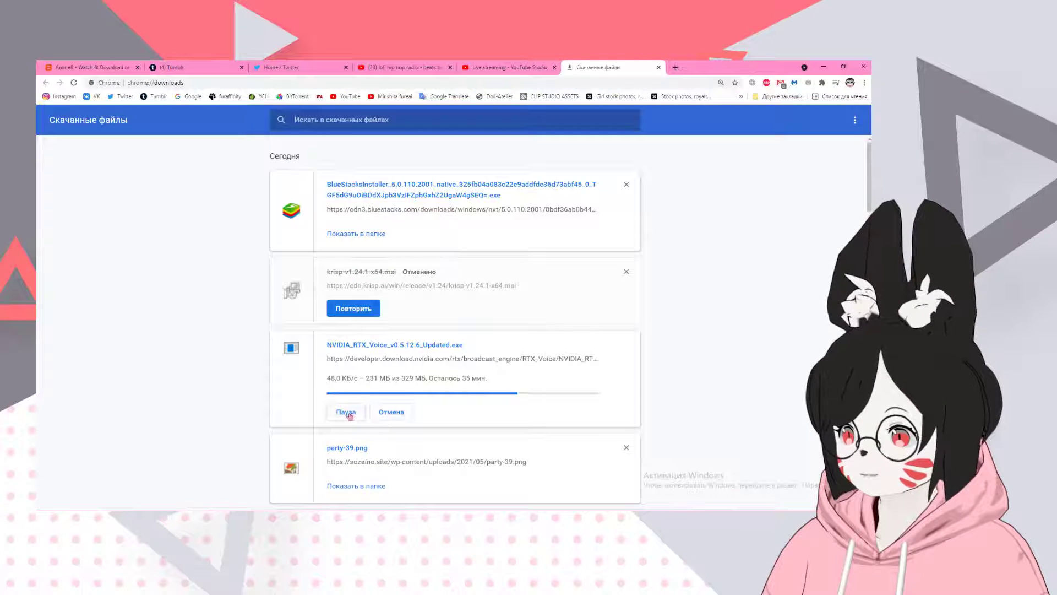
left_click(348, 414)
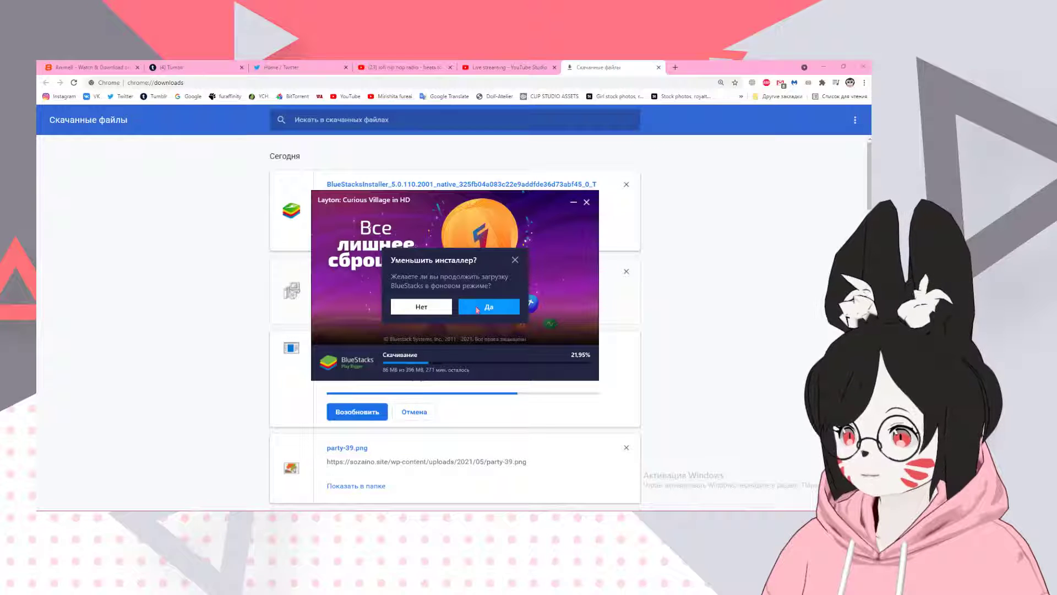
left_click(477, 310)
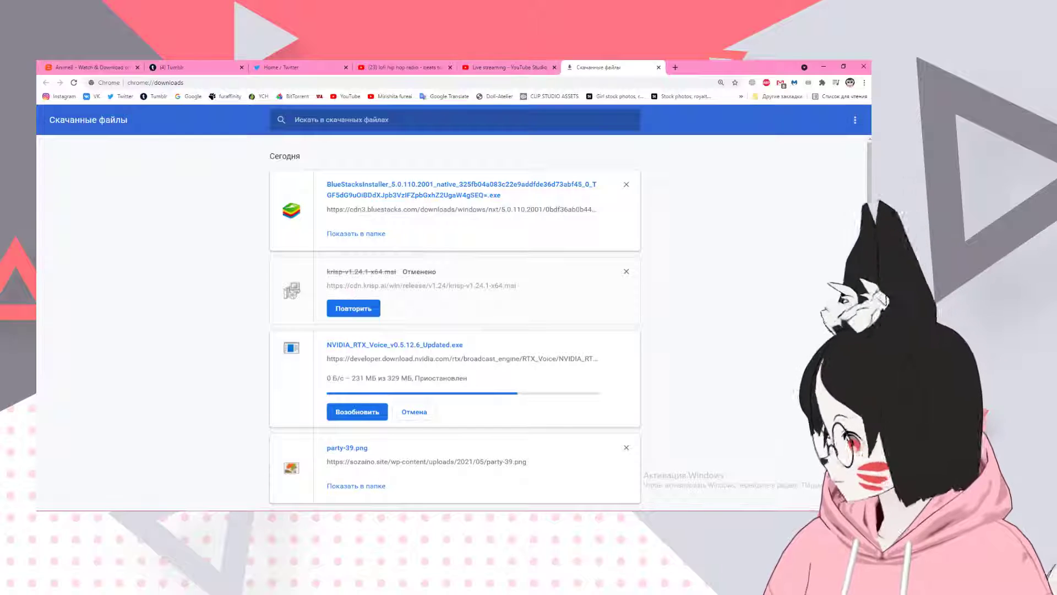
- Check the reference artwork in Clip Studio Paint and the model type selection in VRoid Studio, then return to Chrome
key("alt+Tab")
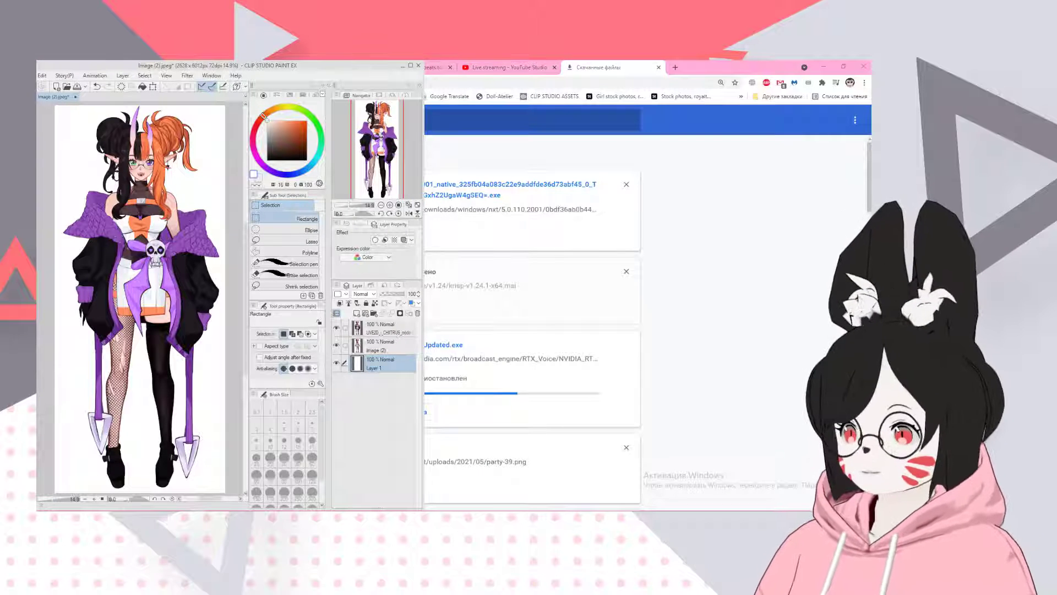
key("alt+Tab")
key("super+Down")
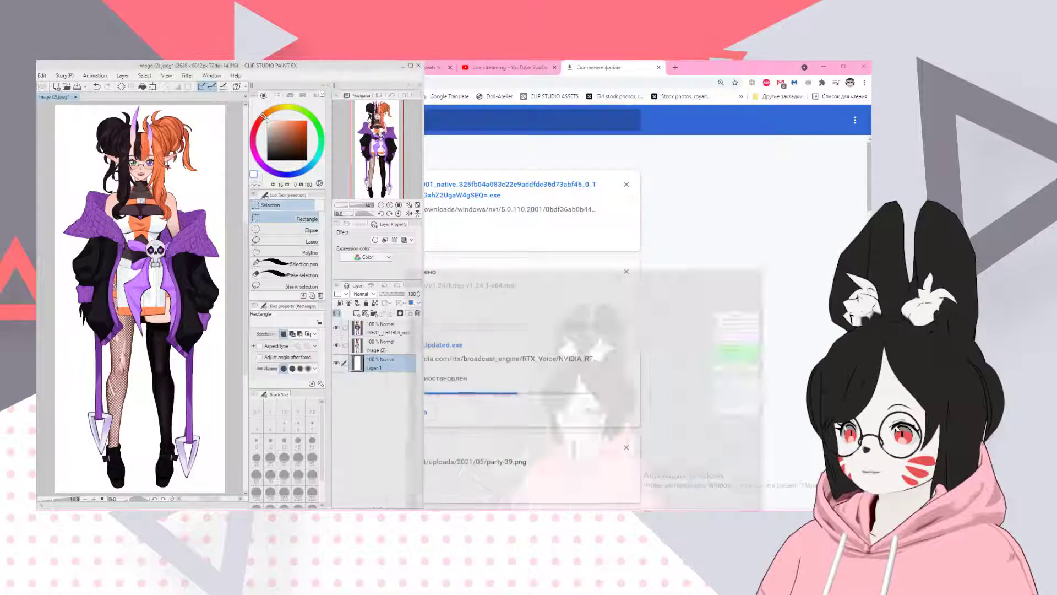
key("alt+Tab")
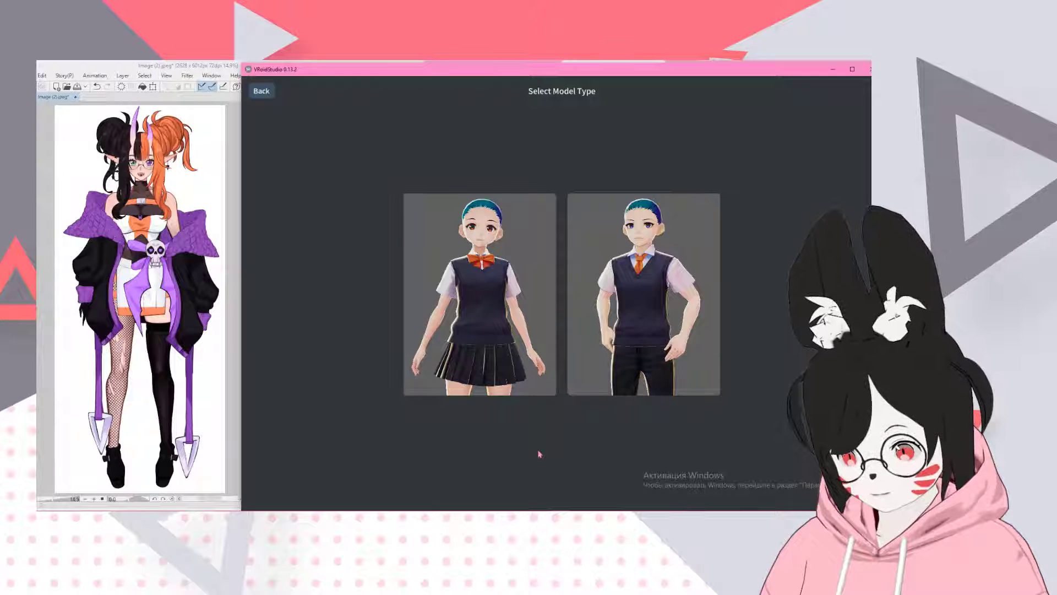
key("alt+Tab")
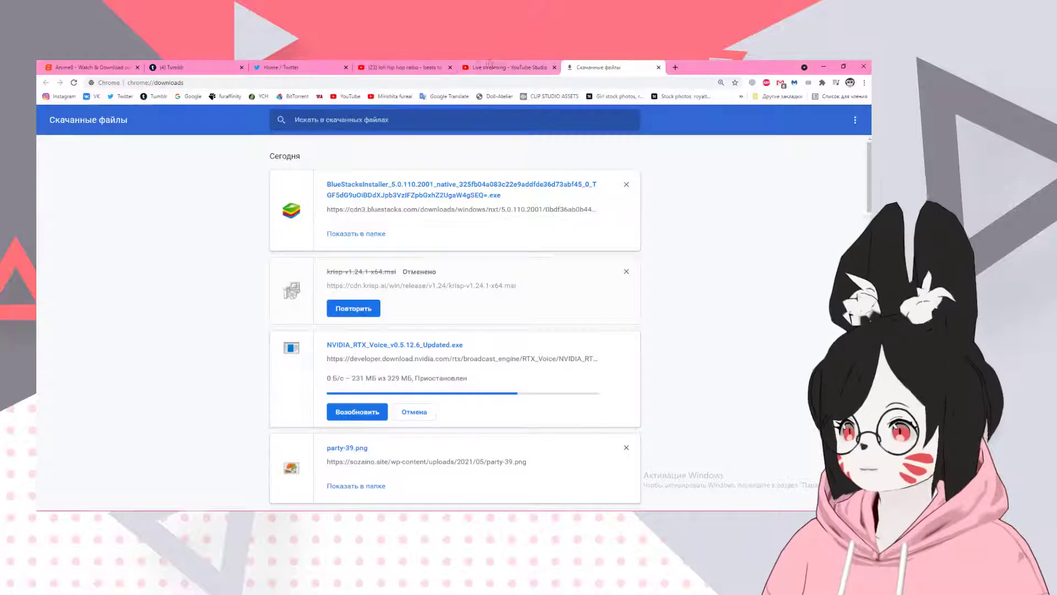
- Close the anime site tab and the "lofi hip hop radio" tab in Chrome
left_click(441, 67)
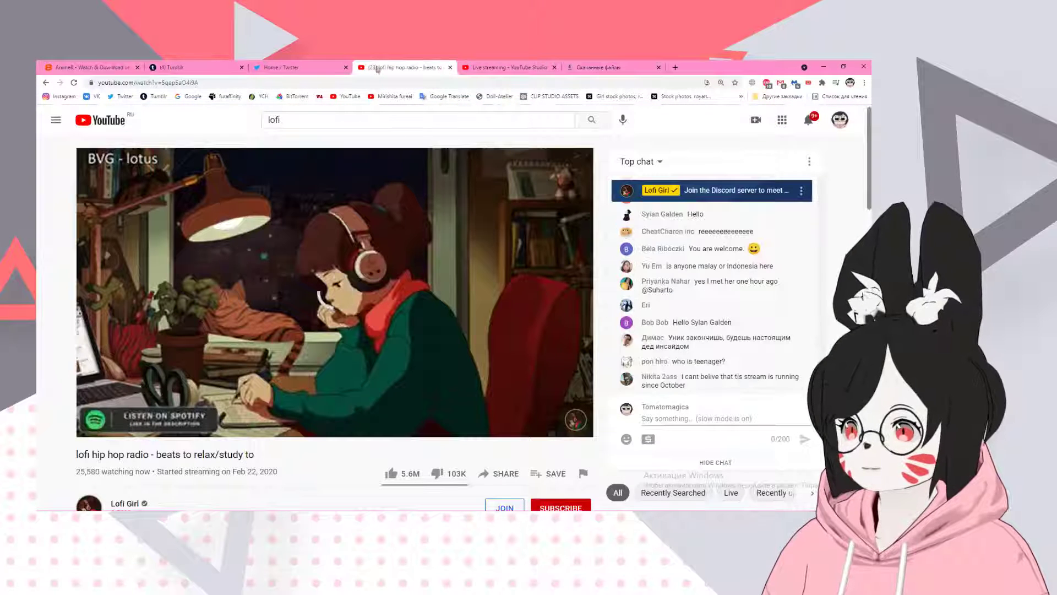
left_click(138, 68)
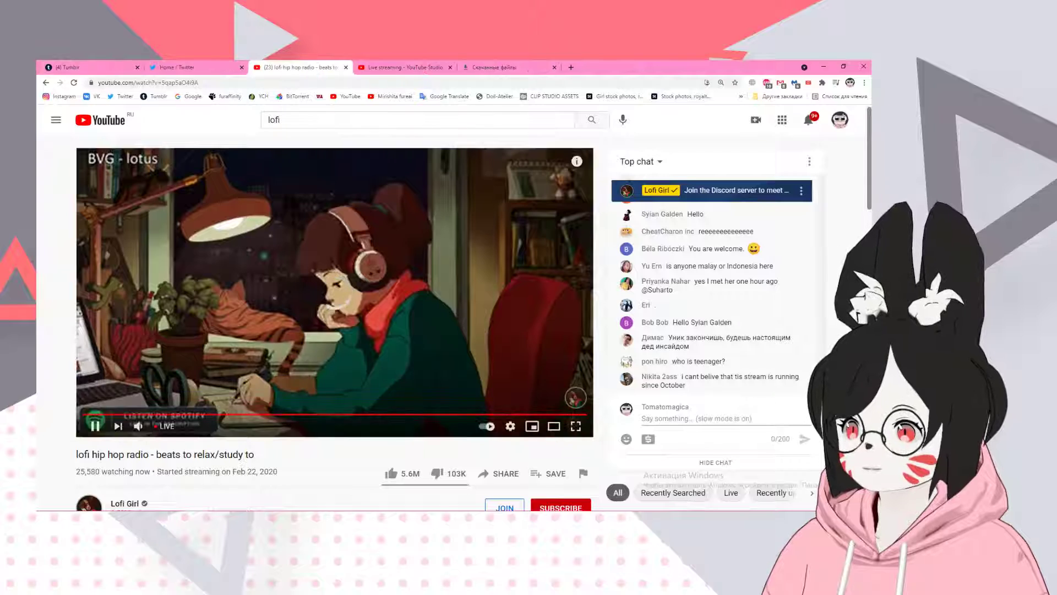
left_click(346, 68)
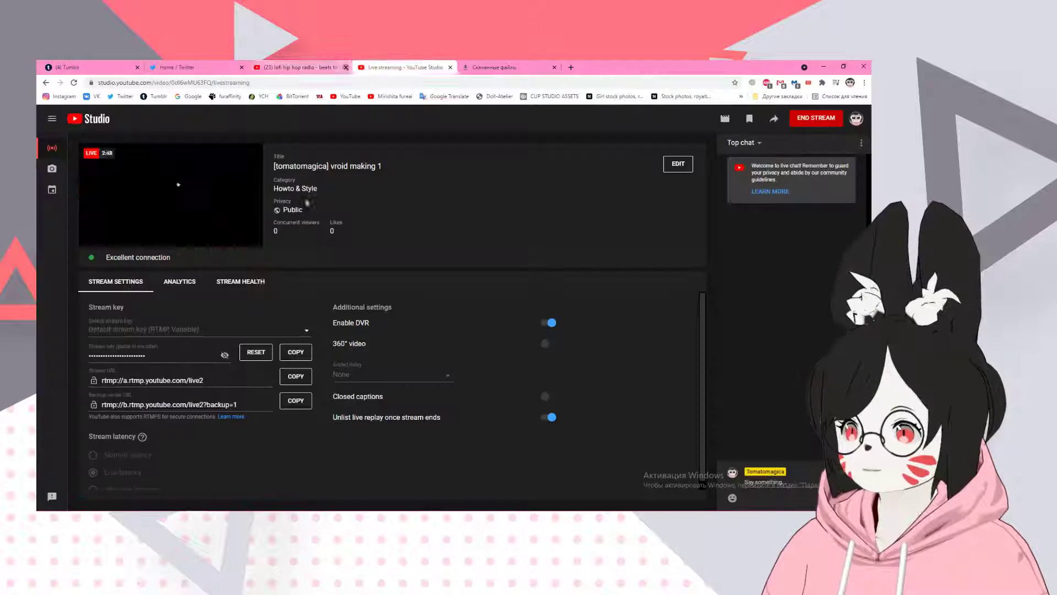
- Switch to Total Commander, open the "-The Idolmaster Million Live" folder inside "Boku no Music", and sort it by name
key("alt+Tab")
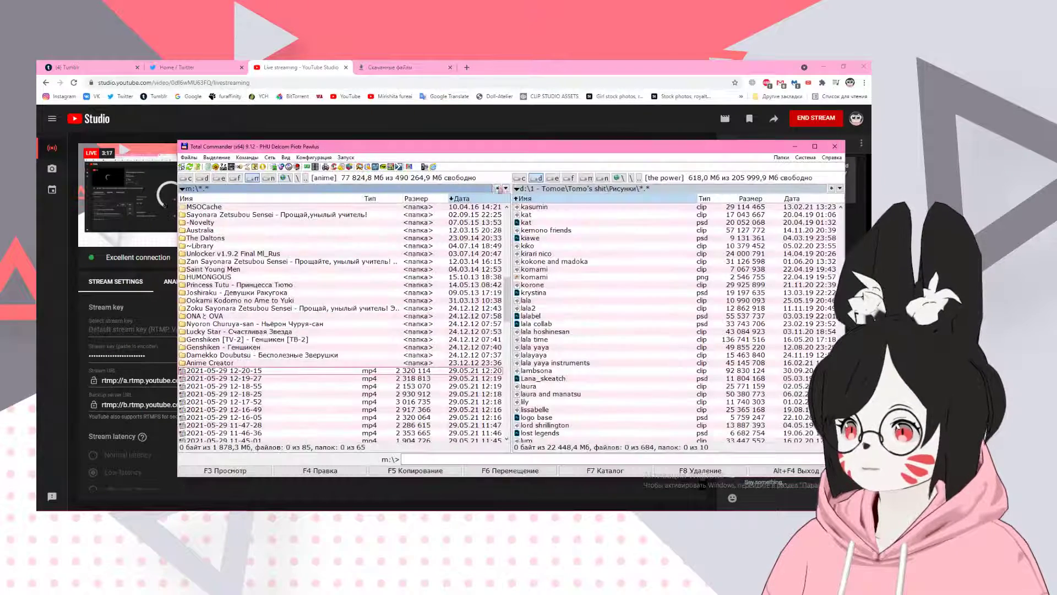
left_click(506, 188)
left_click(497, 188)
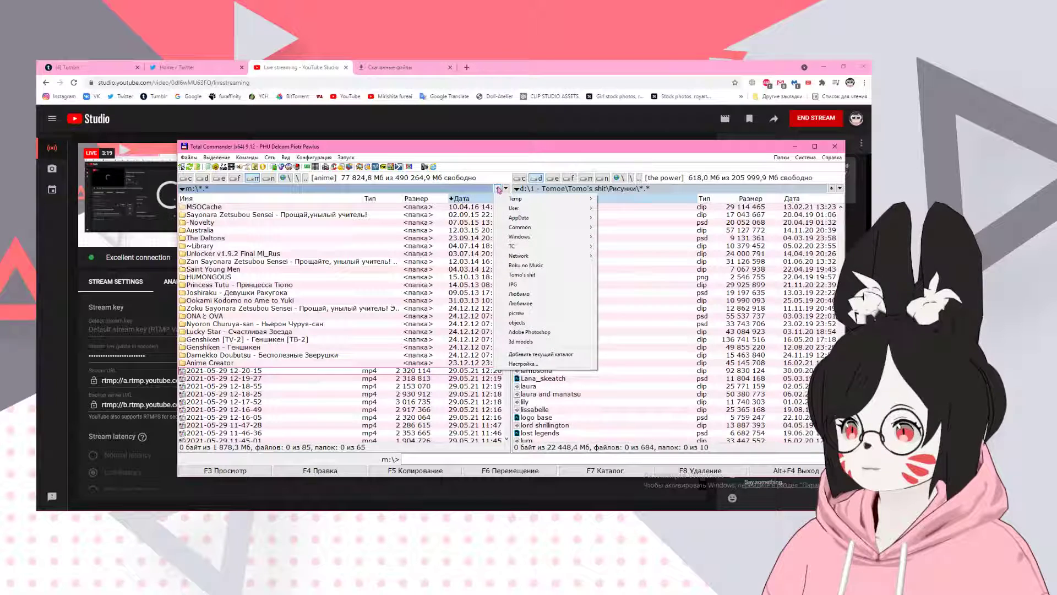
left_click(540, 266)
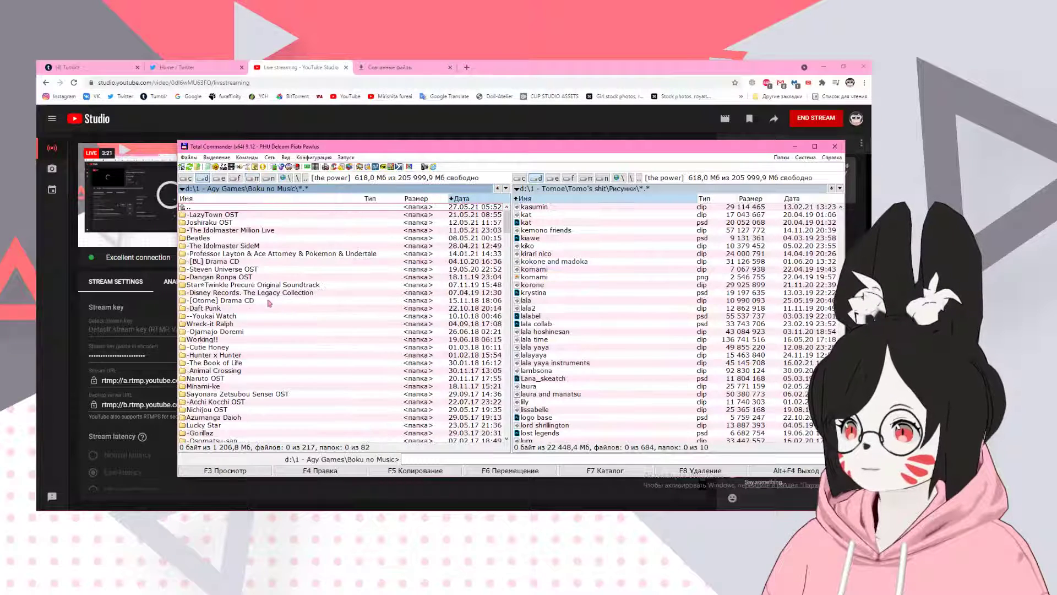
double_click(234, 230)
left_click(190, 199)
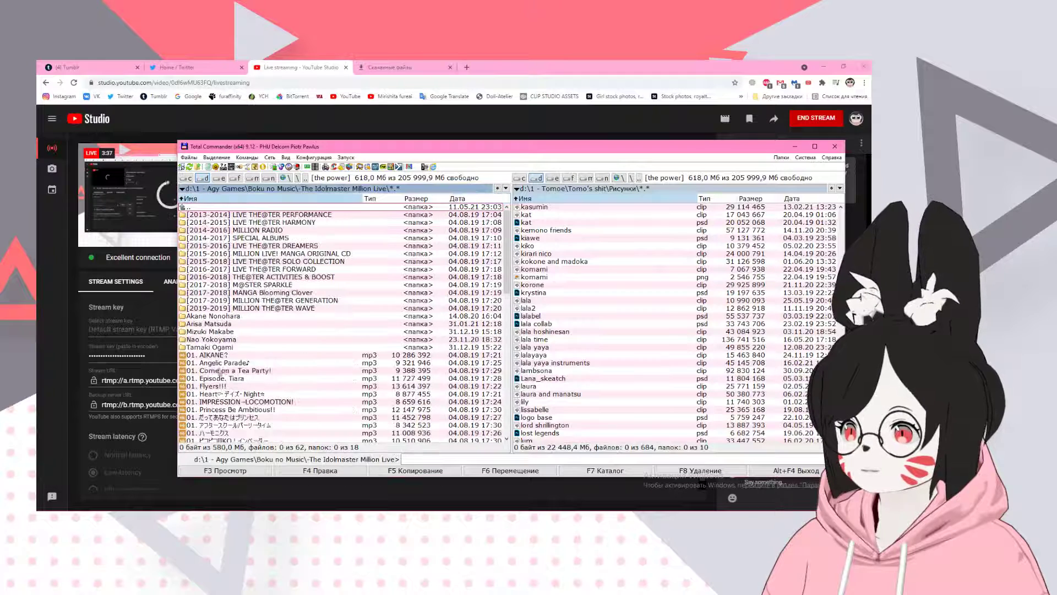
- Try to play "01. AIKANE?" by opening it directly and through the open-with options
double_click(212, 355)
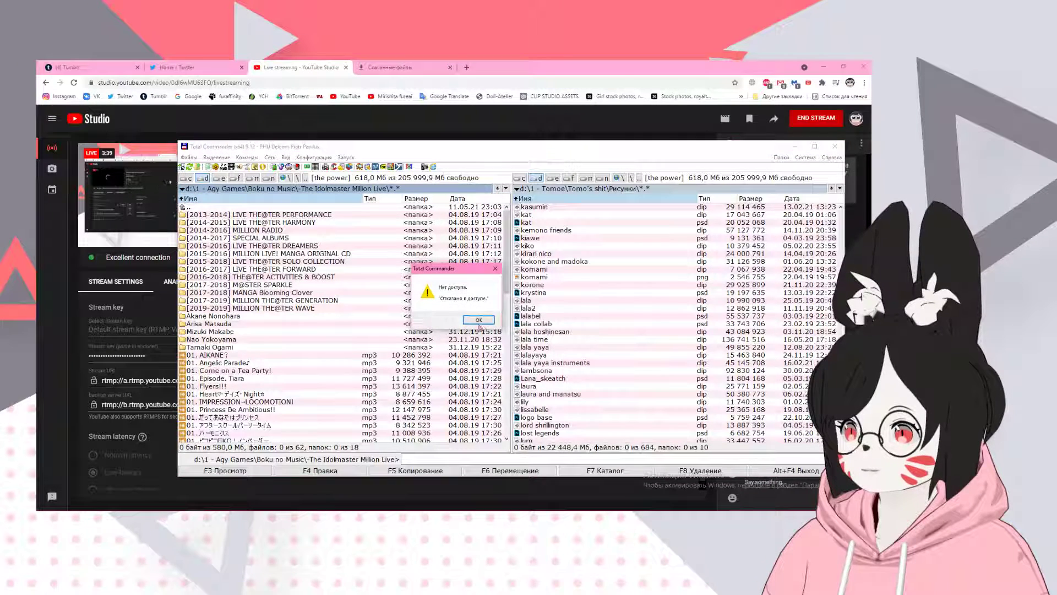
left_click(490, 330)
key("space")
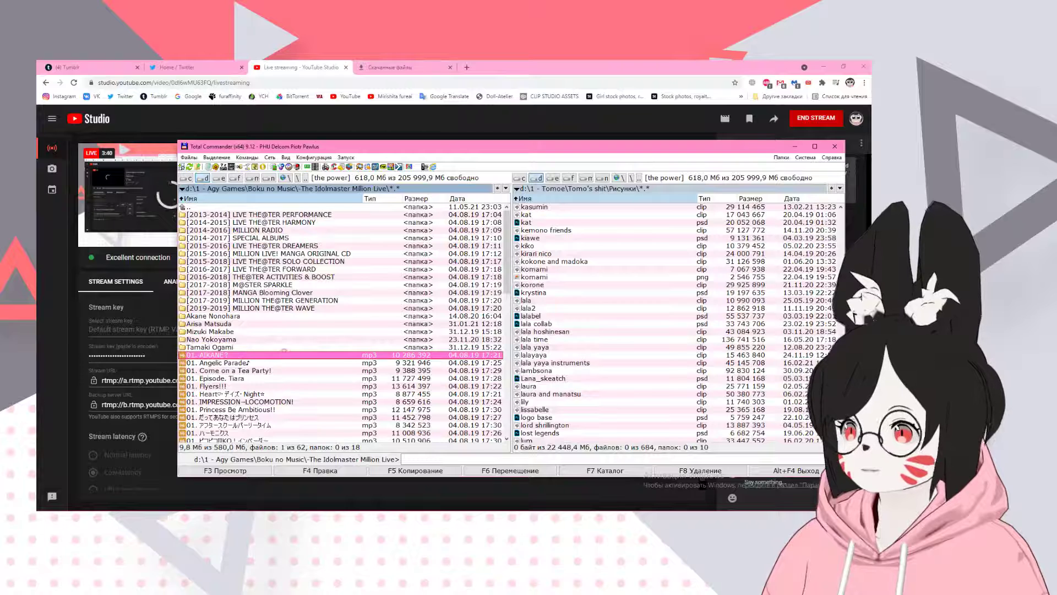
right_click(284, 354)
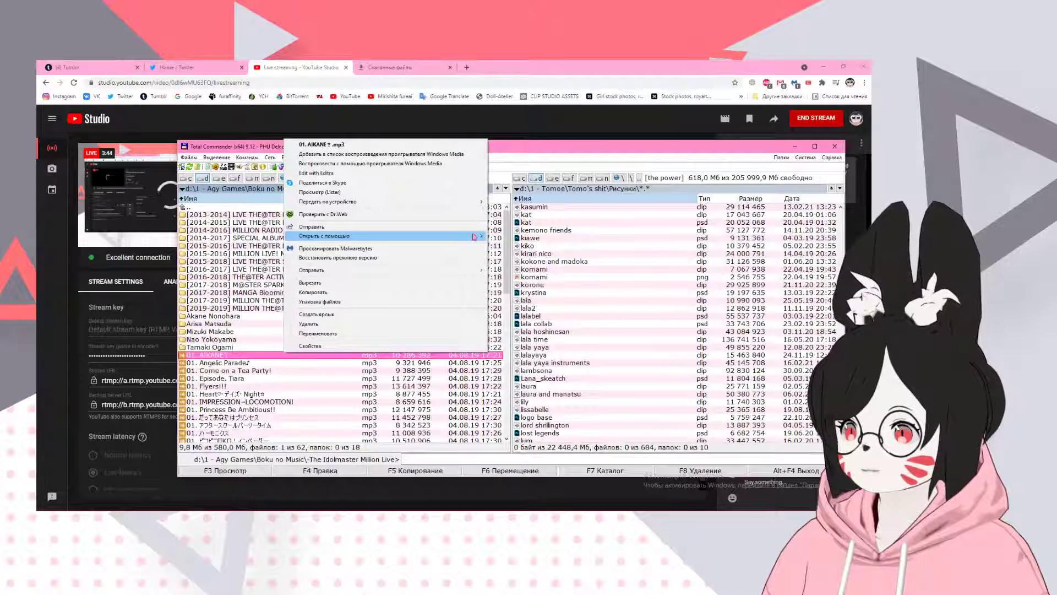
mouse_move(474, 236)
left_click(511, 266)
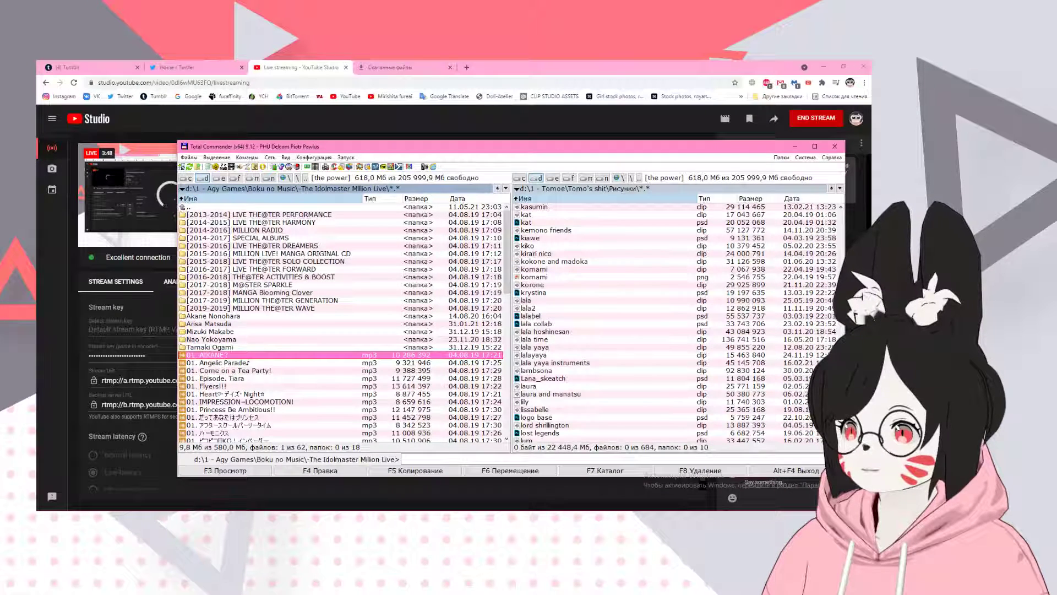
- Select the mp3 files below "01. AIKANE?" in the folder, leaving out the final MVBlackParty track
scroll(259, 364, "down", 4)
right_click_drag(259, 269, 259, 421)
scroll(262, 353, "down", 6)
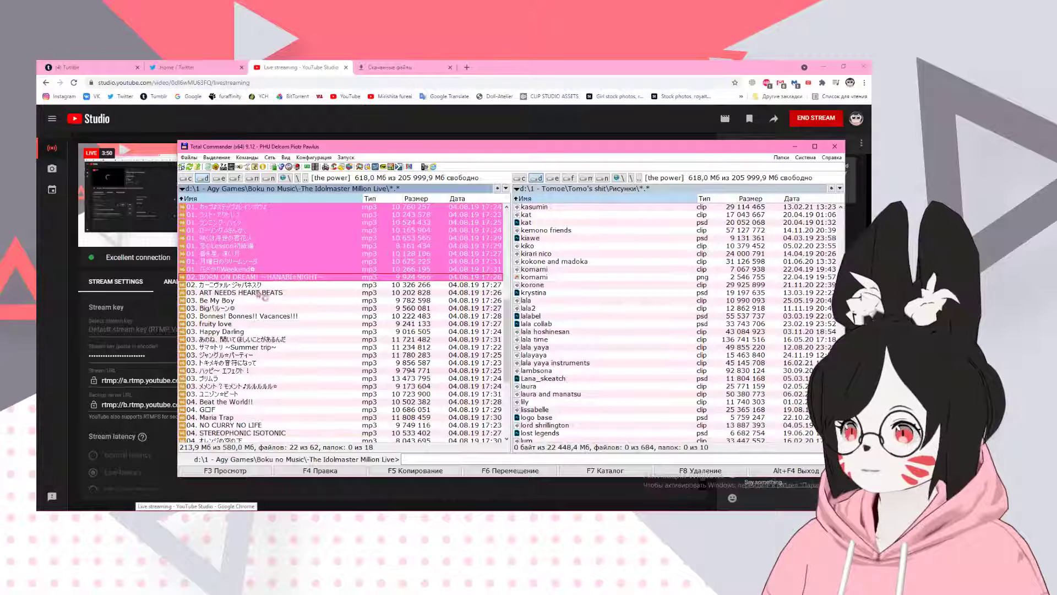
right_click_drag(257, 278, 249, 435)
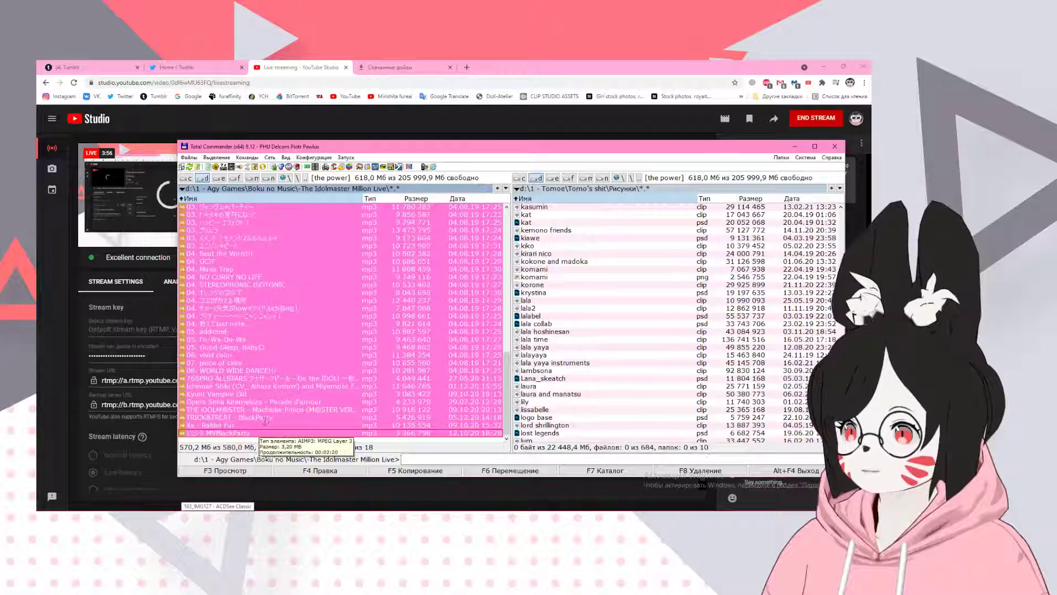
left_click(239, 435, "ctrl")
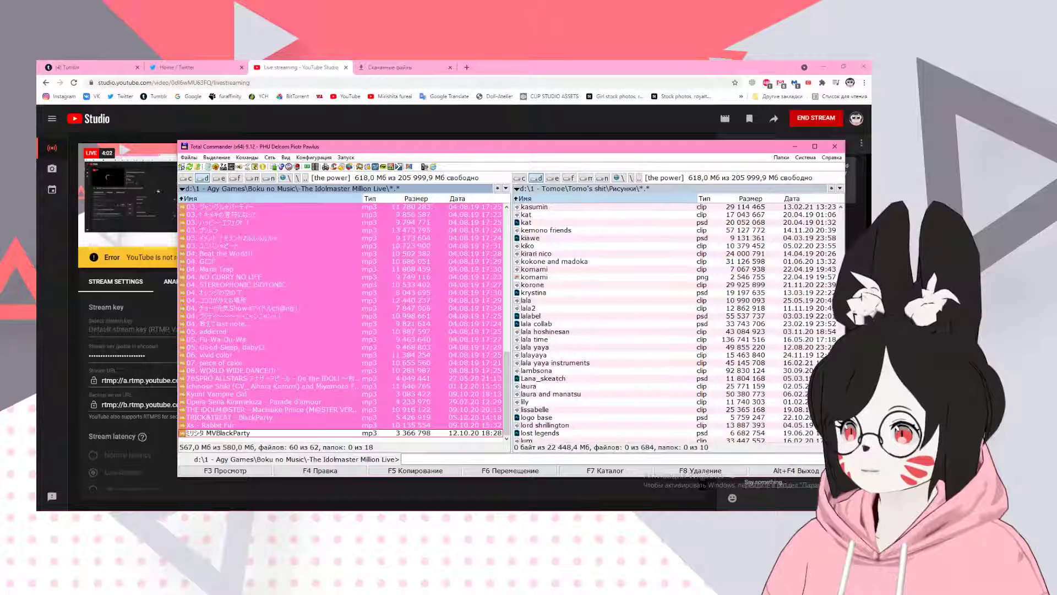
scroll(253, 335, "up", 15)
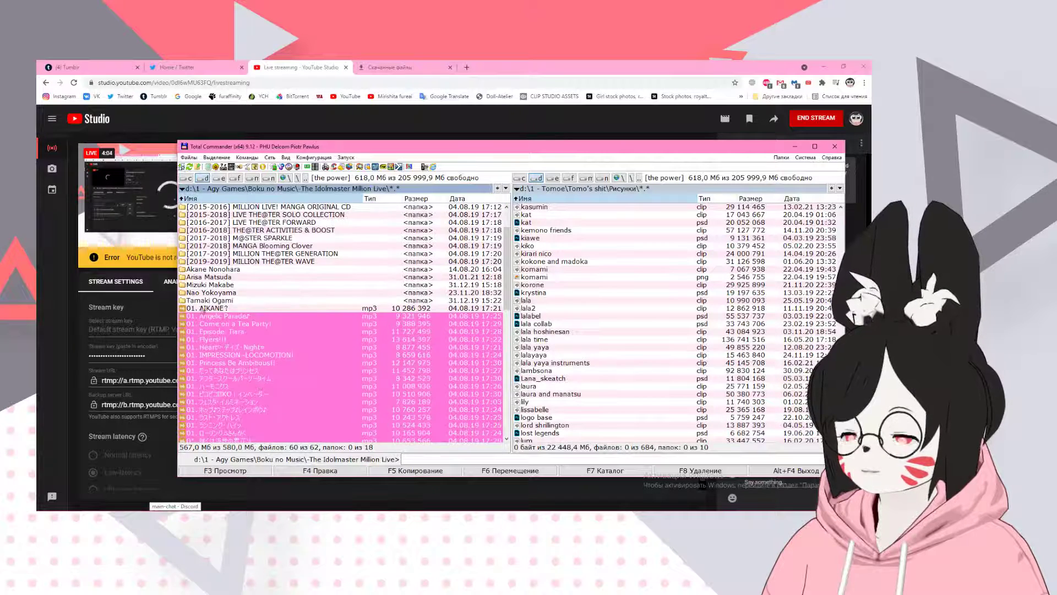
- Play "01. AIKANE?" in the AIMP player and lower the playback volume
left_click(202, 308)
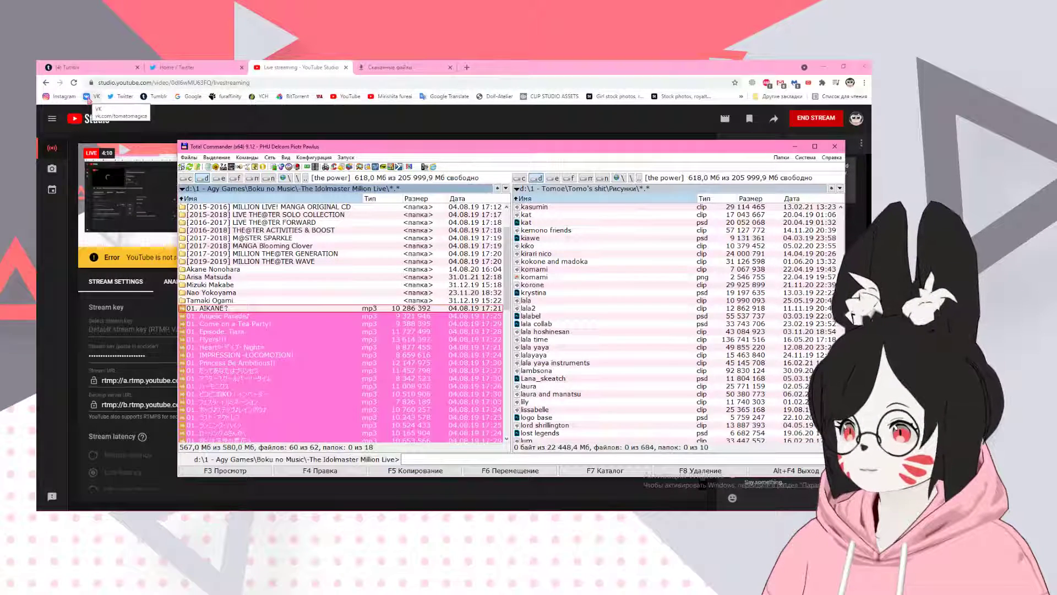
key("Return")
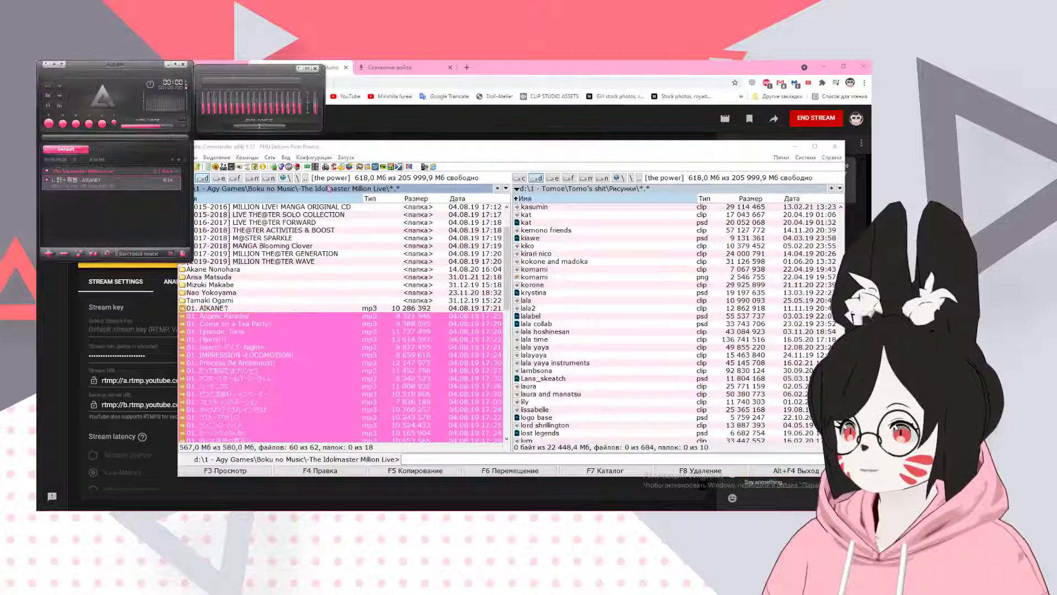
left_click_drag(127, 130, 131, 130)
left_click(134, 127)
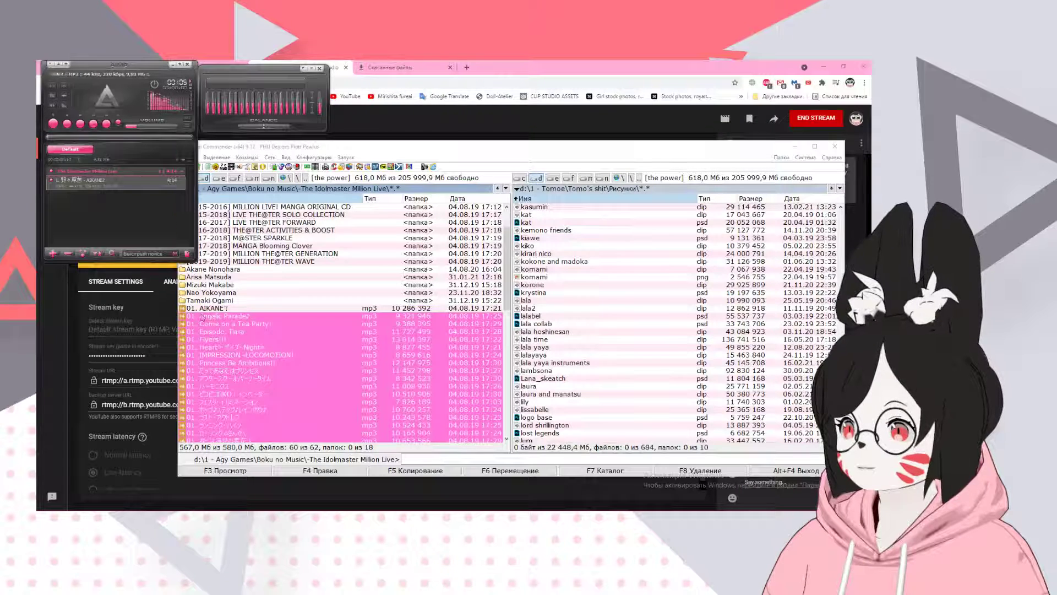
- Add the selected songs to the AIMP playlist and turn the player's volume down further
left_click_drag(209, 317, 98, 227)
left_click(132, 128)
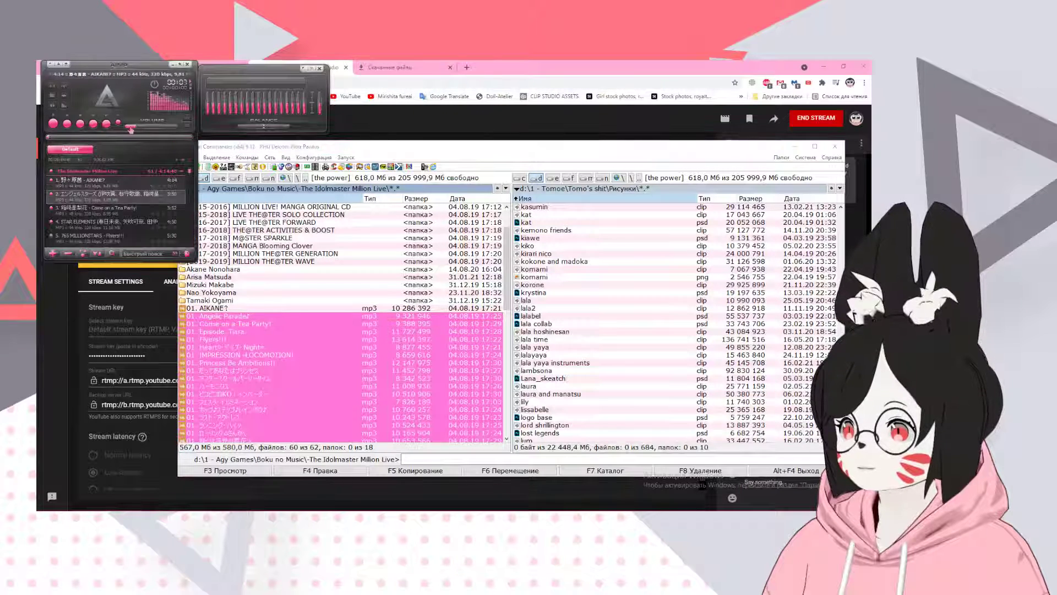
left_click(130, 128)
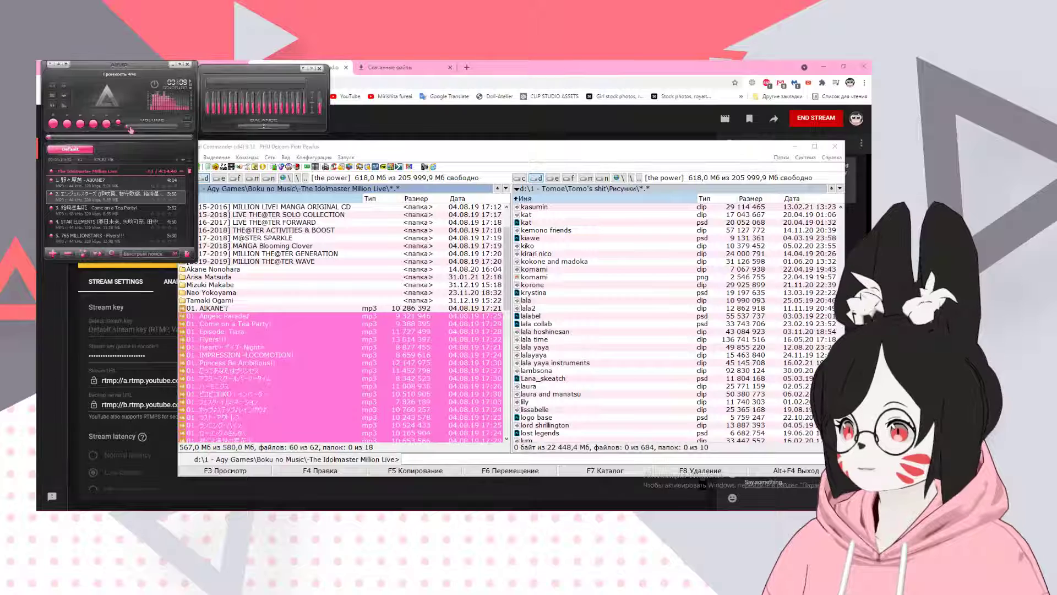
left_click_drag(129, 127, 131, 127)
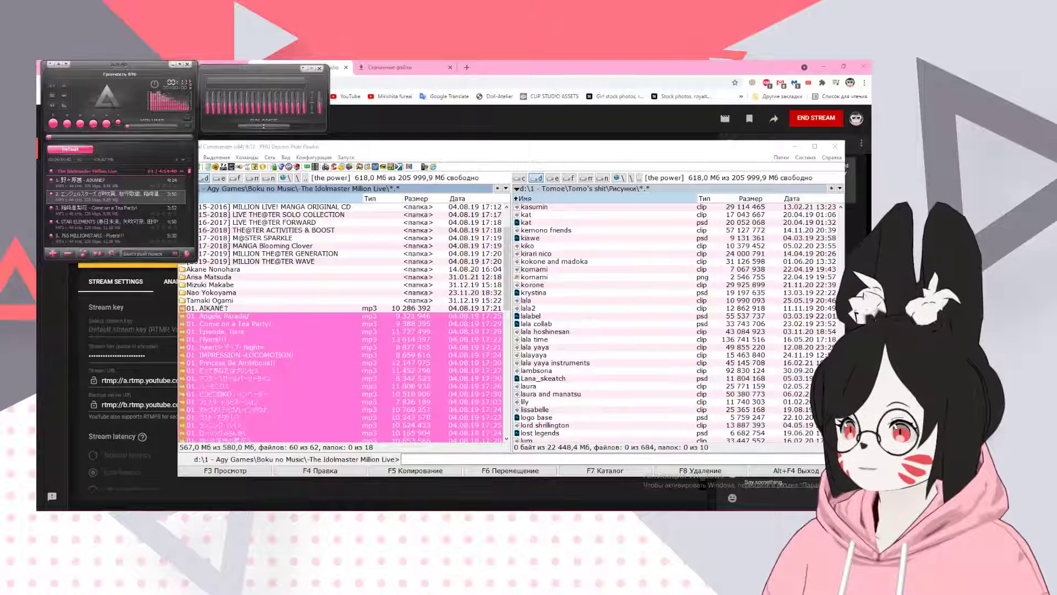
- Check the audio mixer levels in OBS, then return to Total Commander and clear the song selection
key("alt+Tab")
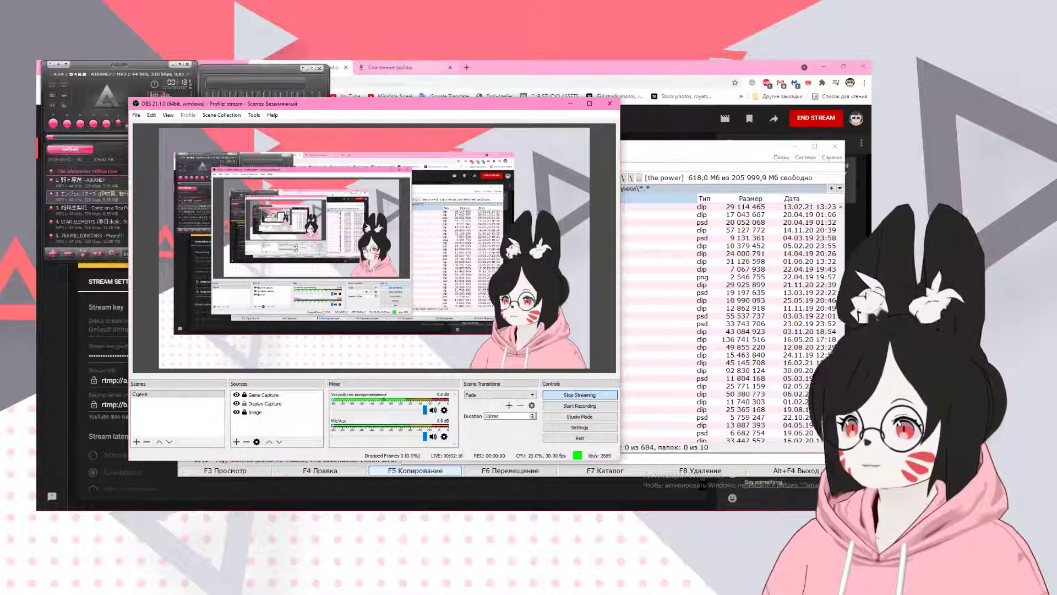
key("alt+Tab")
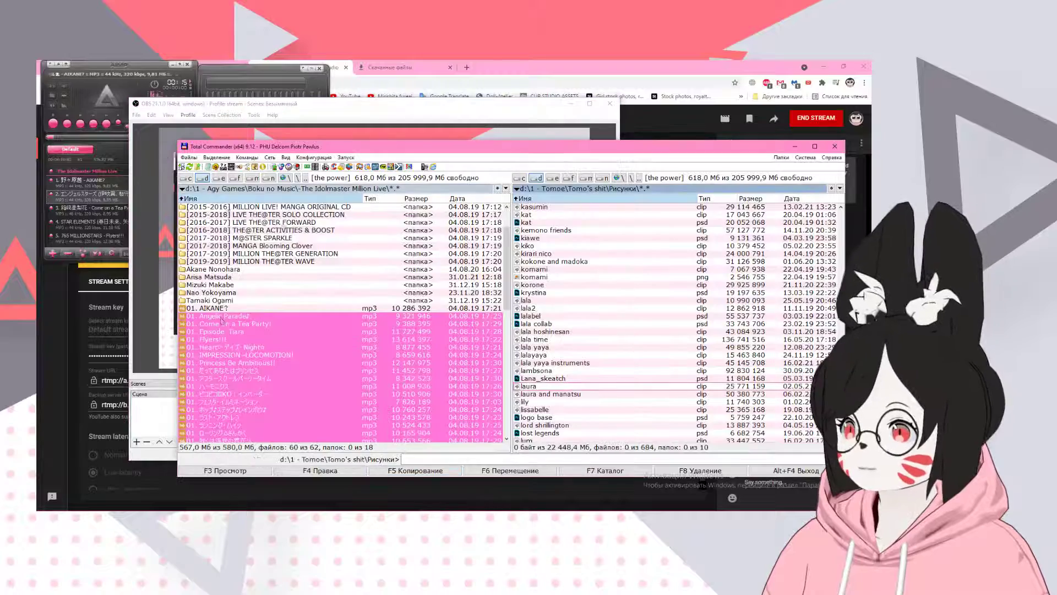
left_click(221, 318)
scroll(222, 321, "down", 15)
left_click(223, 331)
scroll(225, 275, "up", 17)
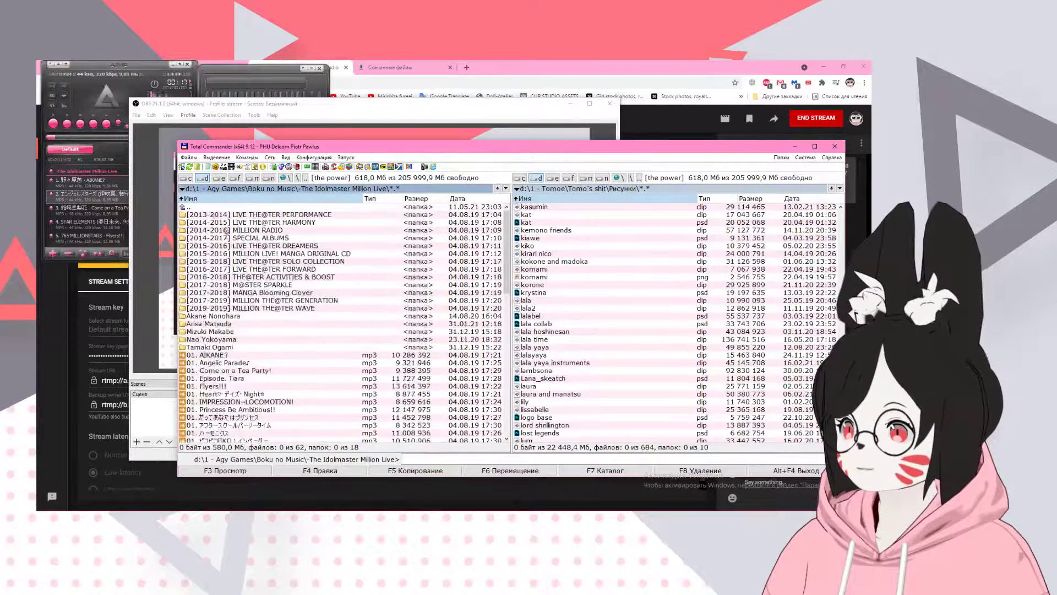
- Go back to the "Boku no Music" folder, open "-Animal Crossing", and highlight the "01 12 AM" track
double_click(216, 208)
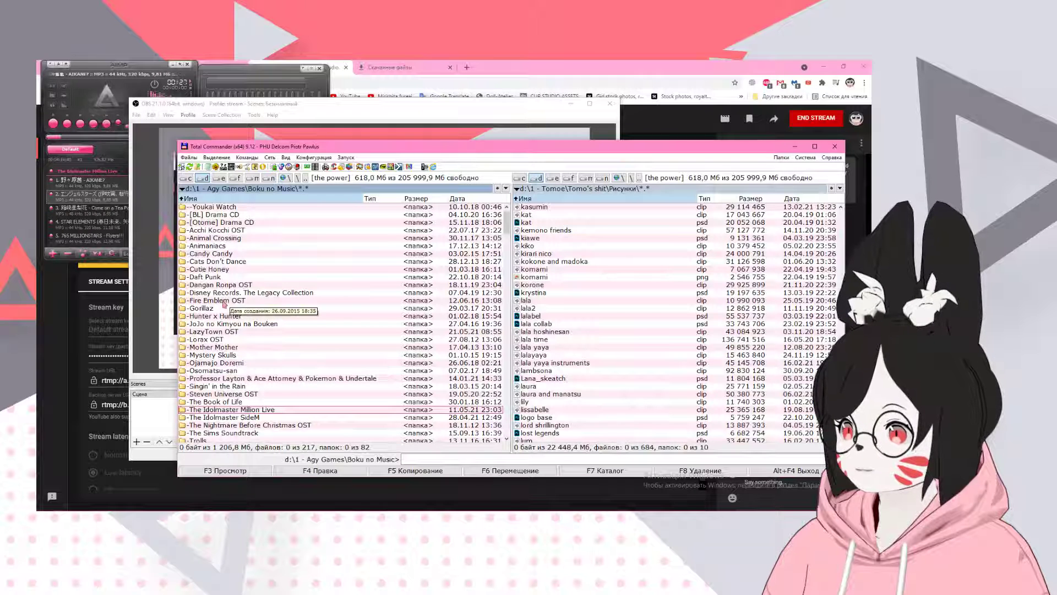
left_click(225, 239)
double_click(226, 240)
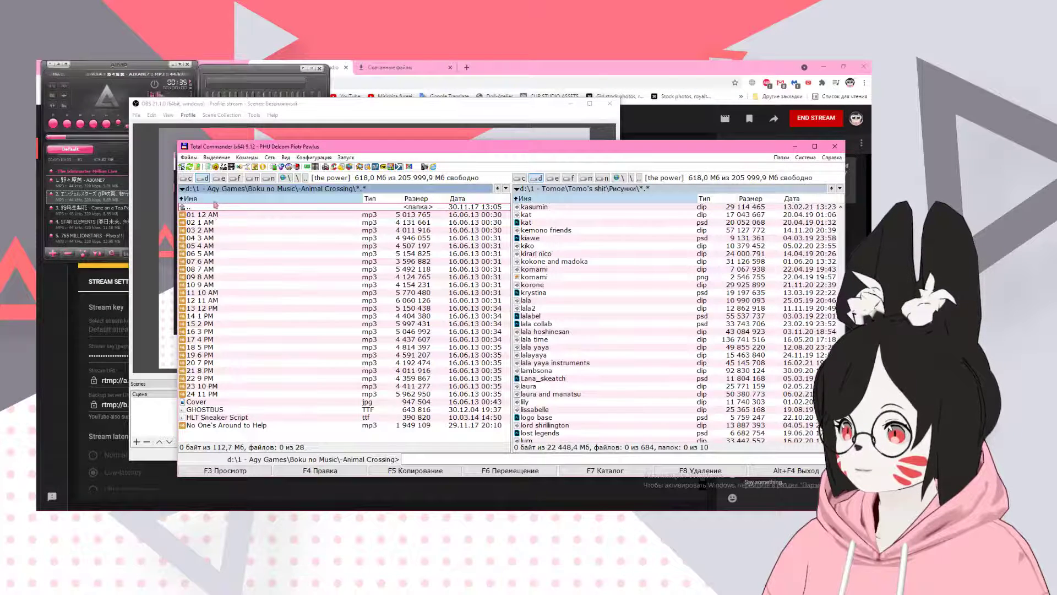
left_click(200, 216)
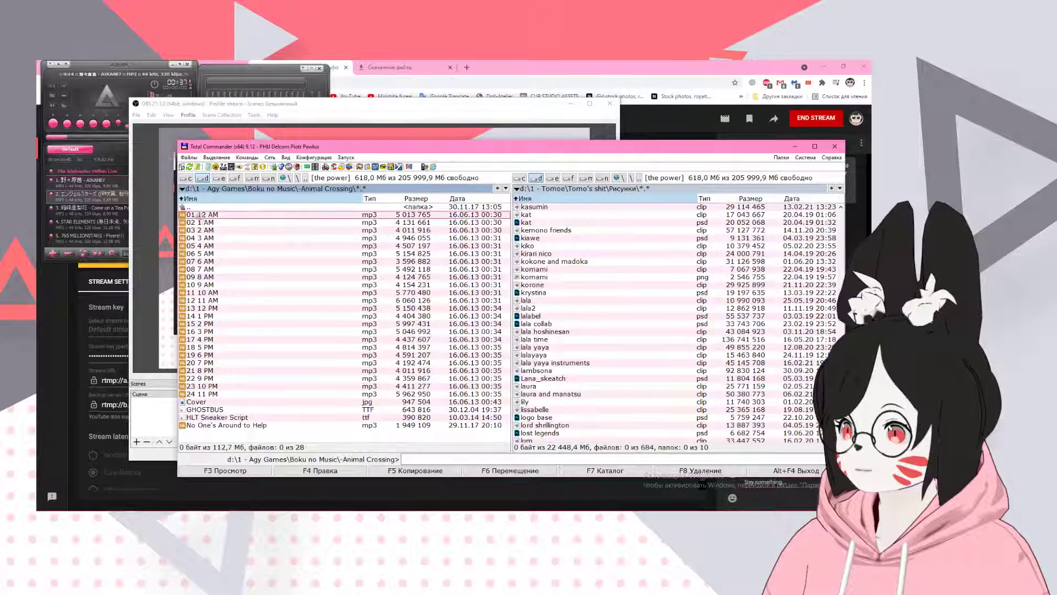
- Load tracks "02 1 AM" through "24 11 PM" into the AIMP playlist, clear the file selection, adjust the volume and minimize the player
right_click_drag(199, 222, 205, 397)
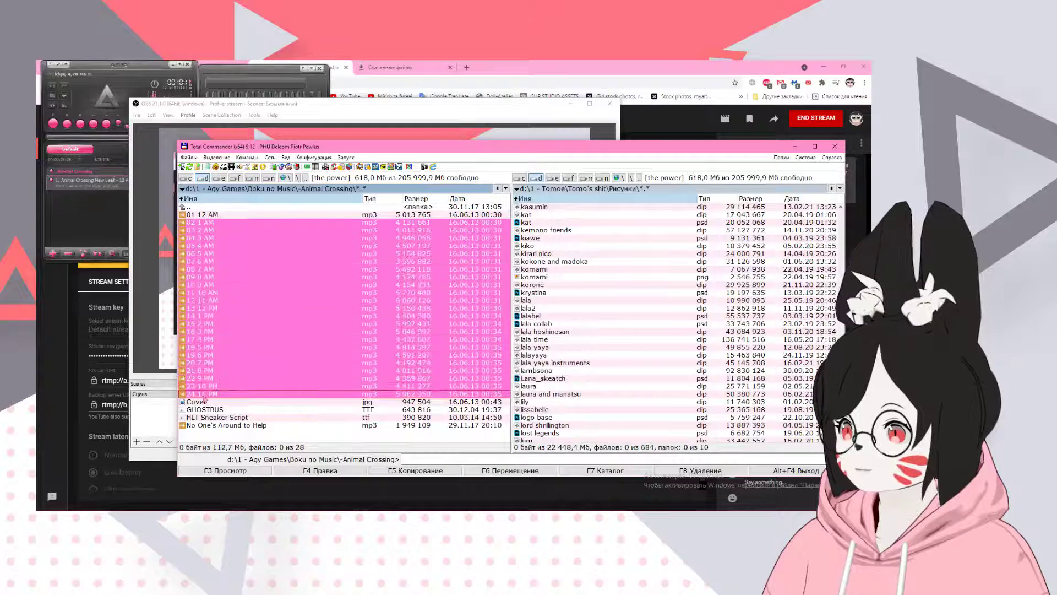
key("Return")
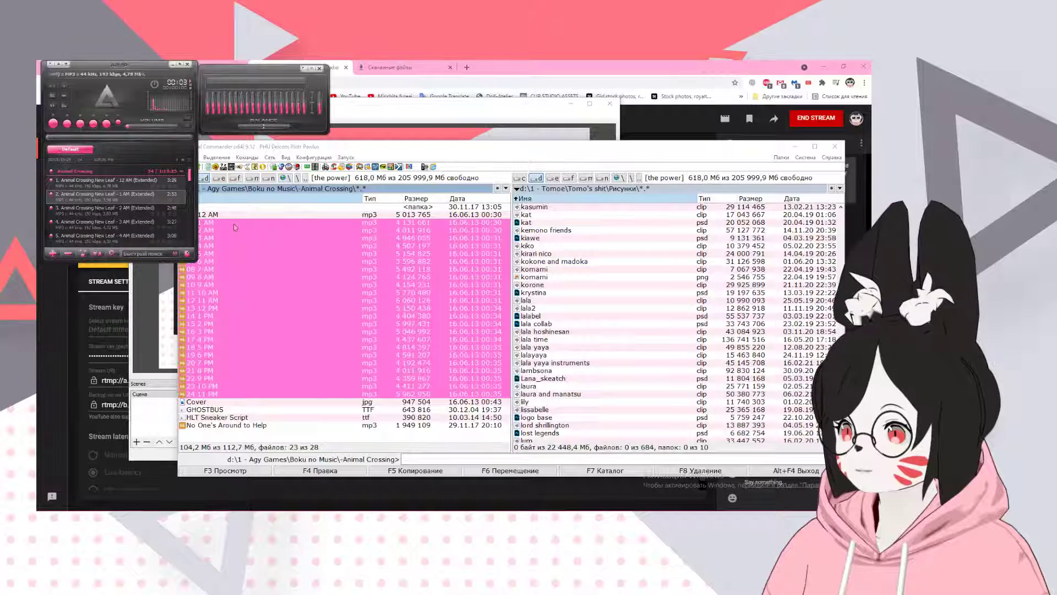
left_click(235, 227)
left_click(132, 127)
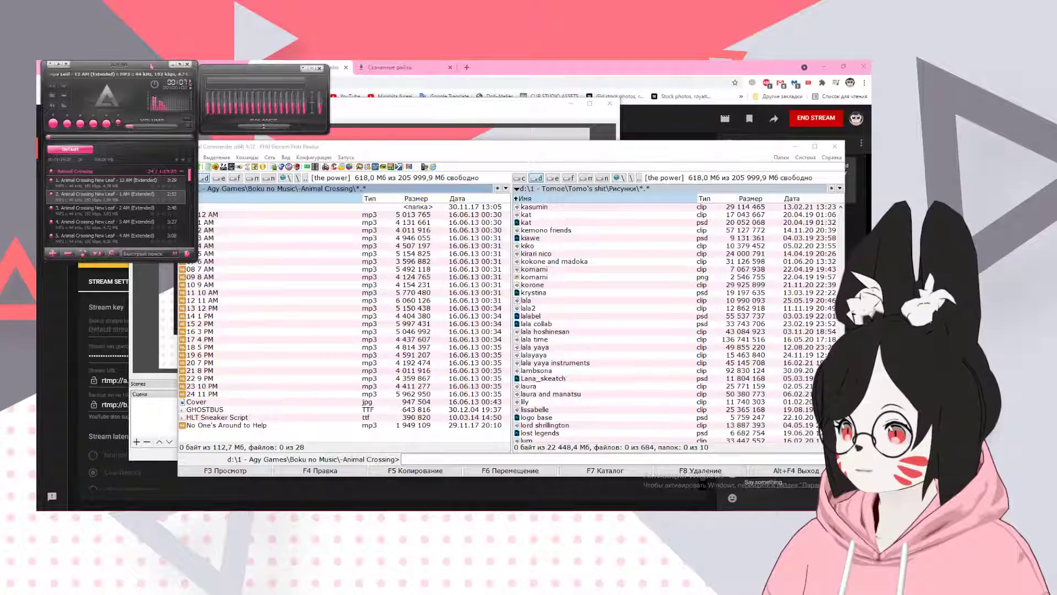
left_click(176, 64)
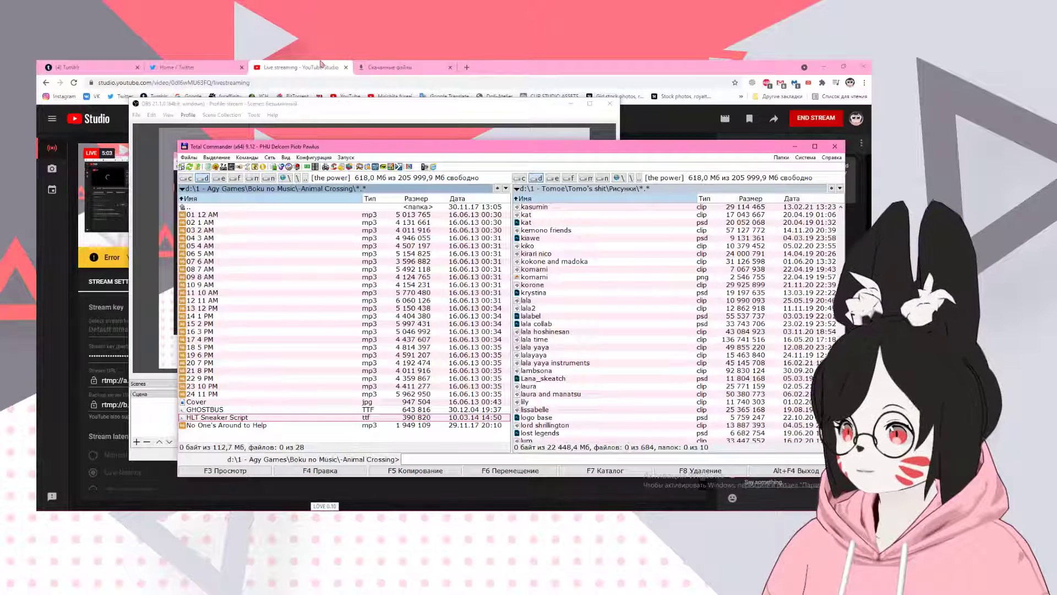
- Switch to the browser's new YouTube tab and close the downloads tab
left_click(485, 65)
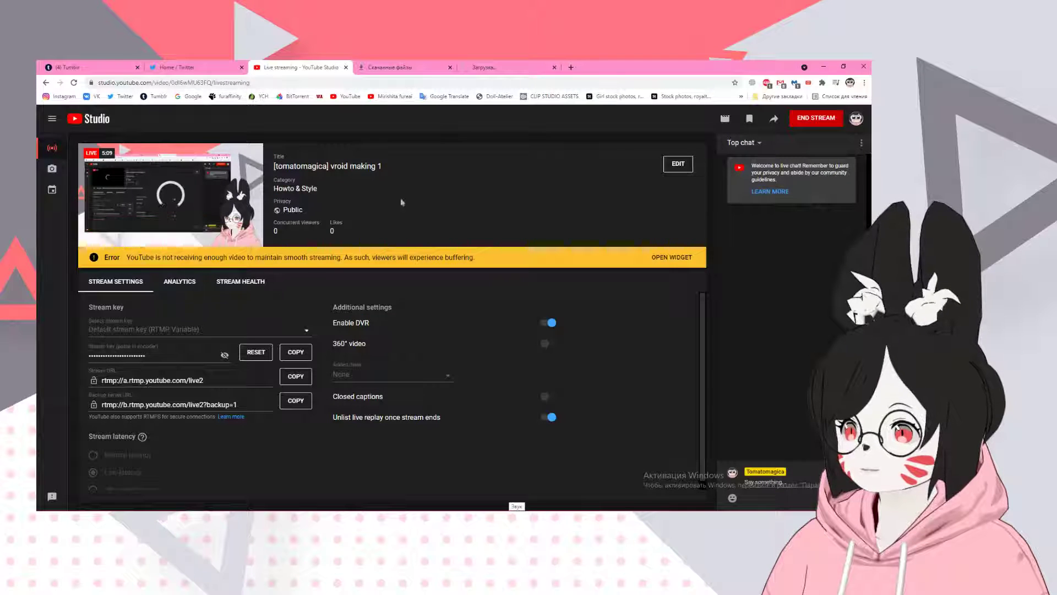
left_click(508, 64)
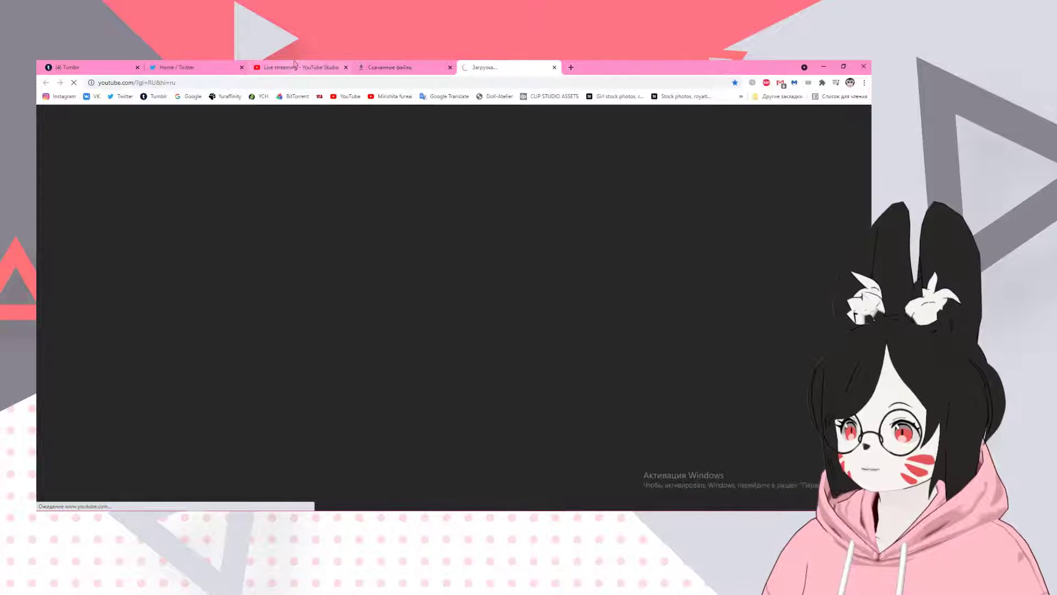
left_click(450, 67)
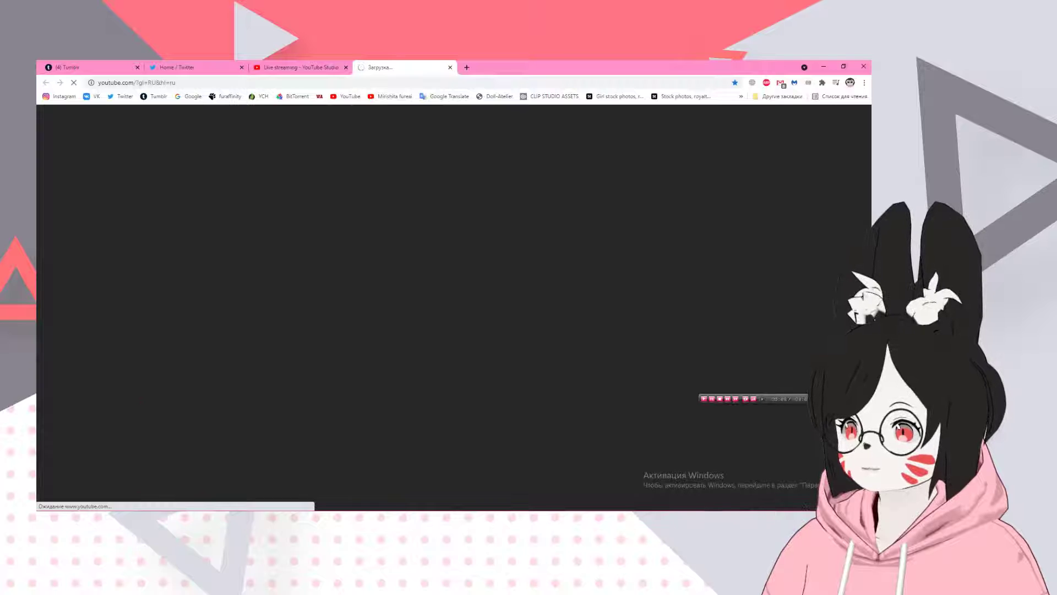
- Restore the AIMP player, skip to another track and minimize the player again
left_click(749, 373)
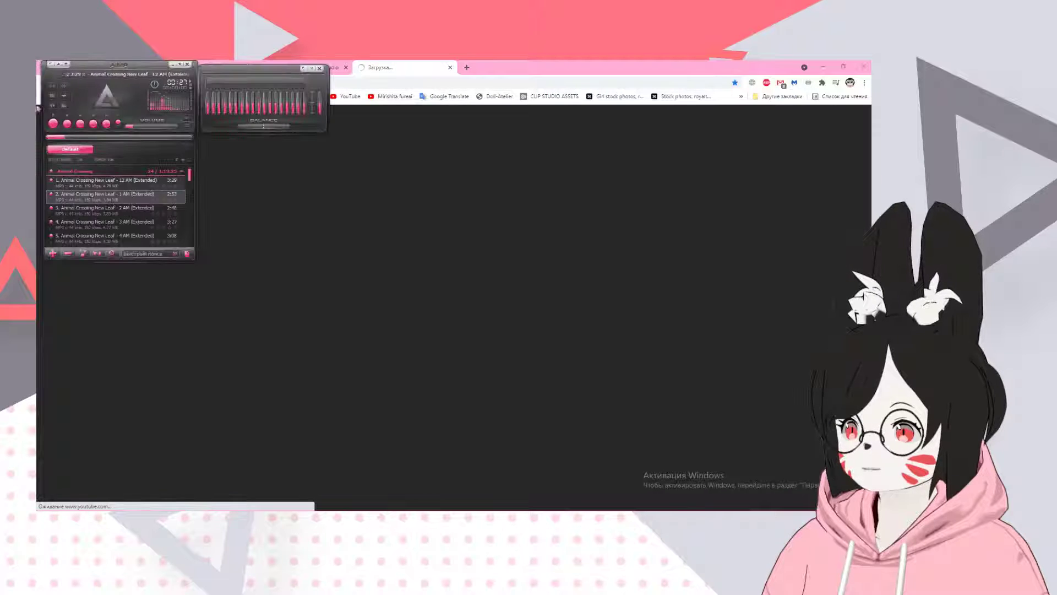
left_click(105, 124)
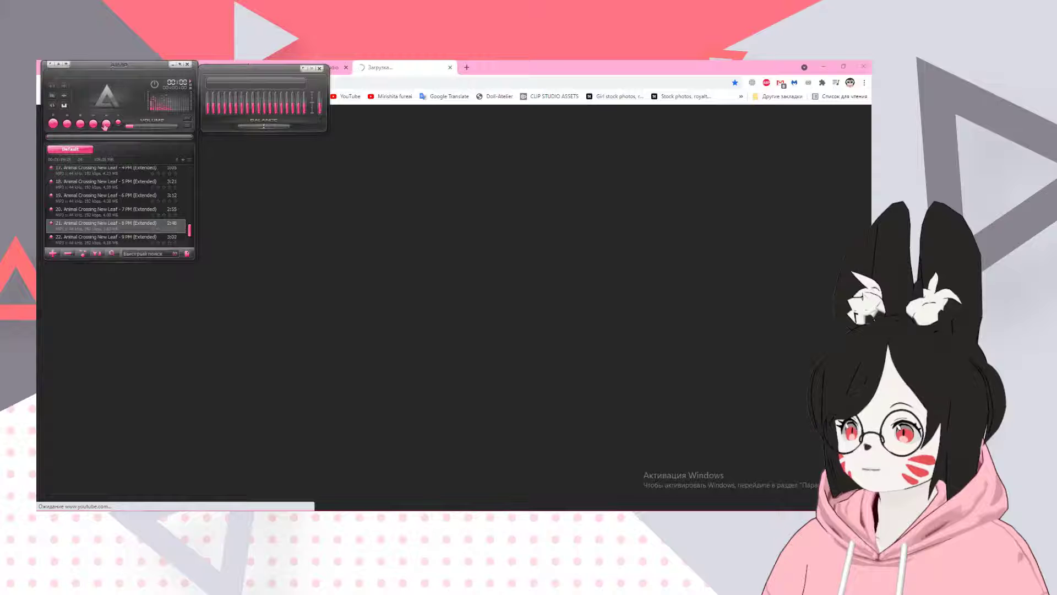
left_click(173, 65)
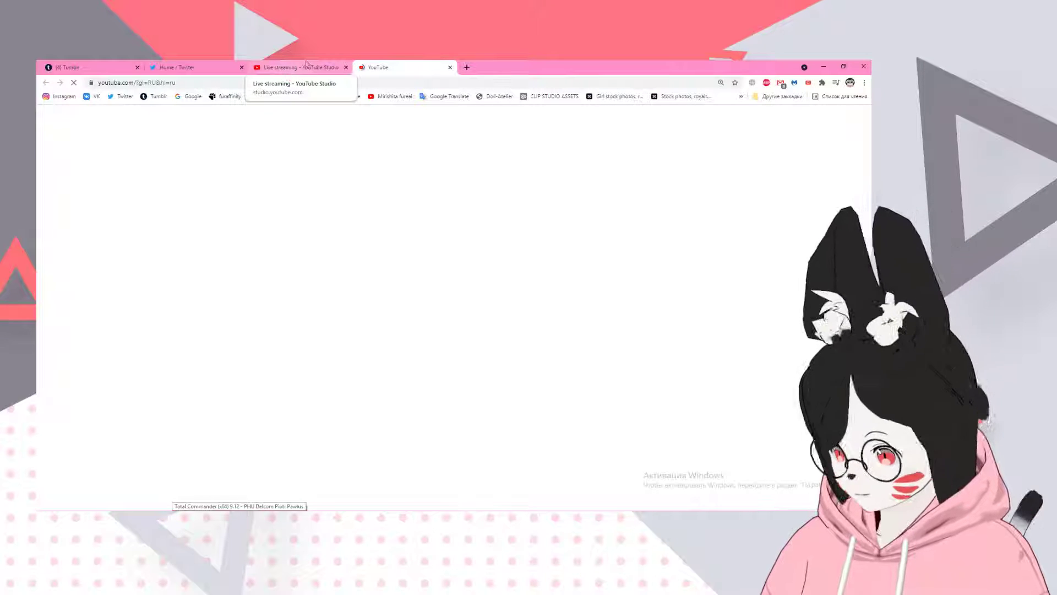
- Check the YouTube and VK pages in the browser, then close both tabs, keeping the YouTube Studio live stream page open
left_click(306, 65)
left_click(388, 67)
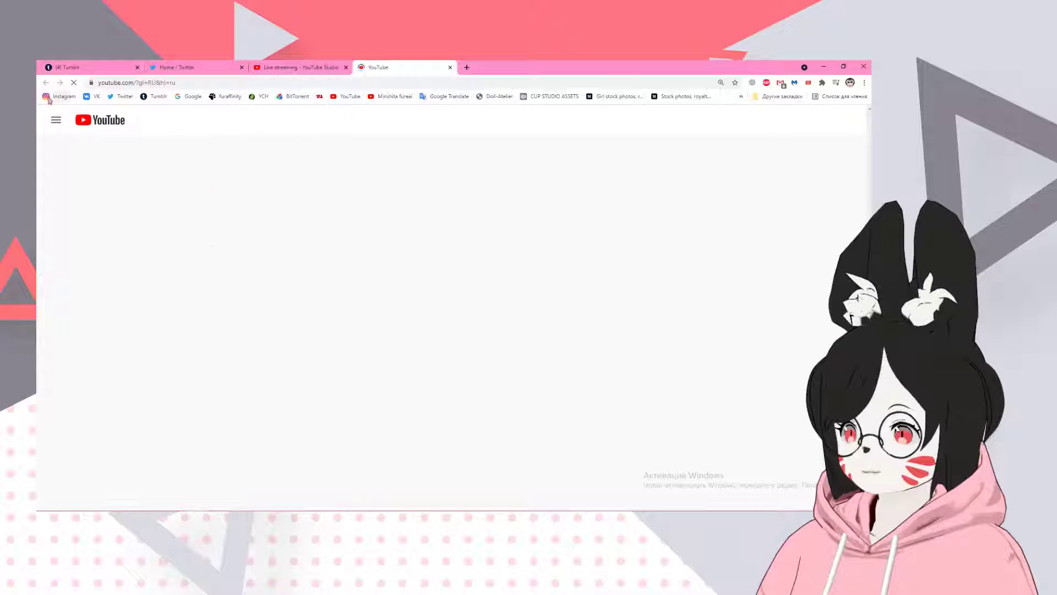
middle_click(92, 96)
left_click(520, 64)
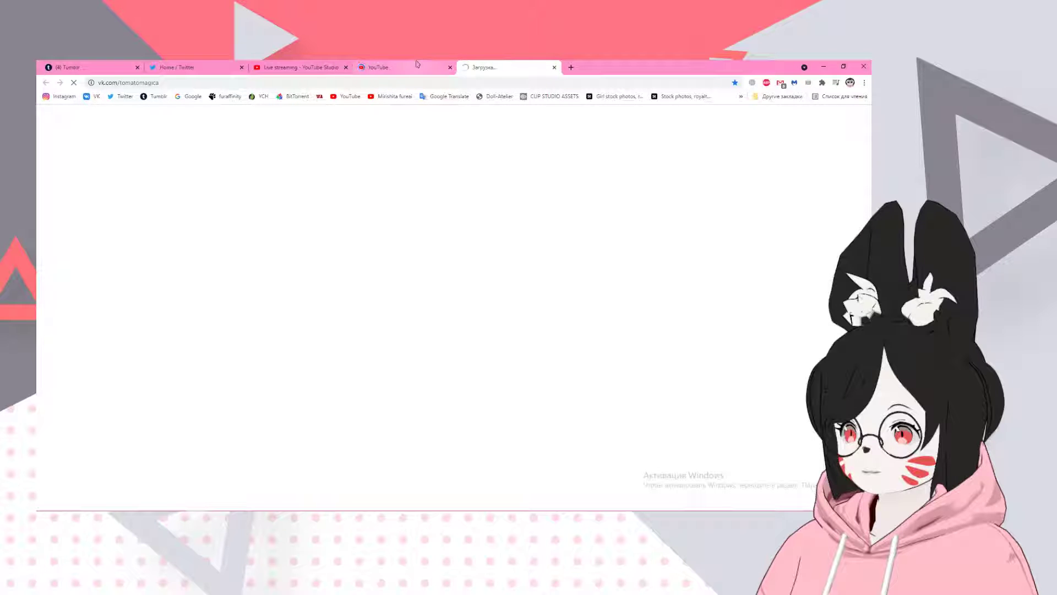
left_click(450, 68)
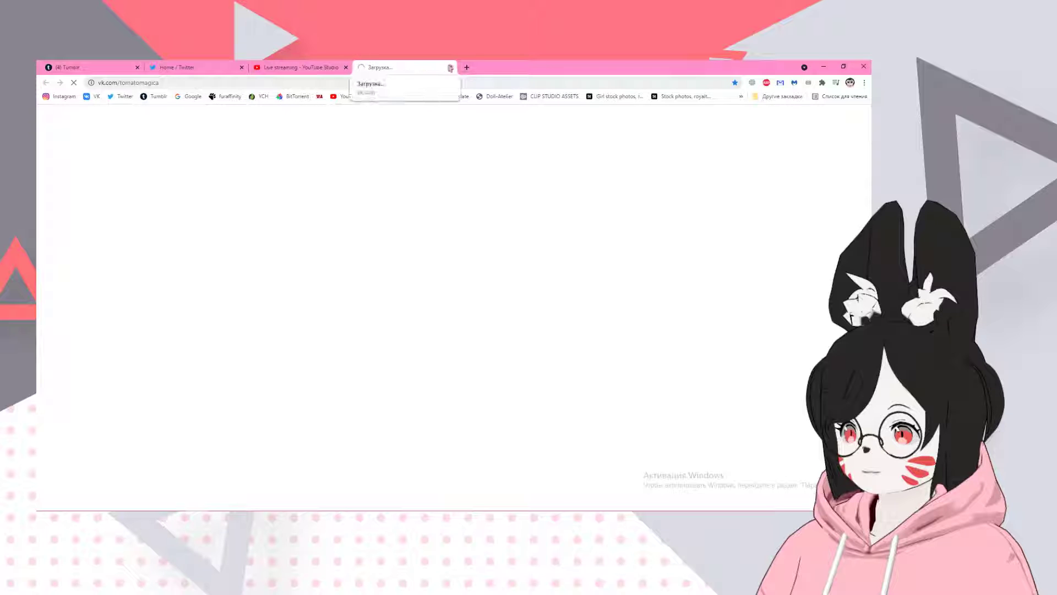
left_click(450, 67)
- Switch to VRoid Studio, create a new model of the female type and check the running stream in OBS
key("alt+Tab")
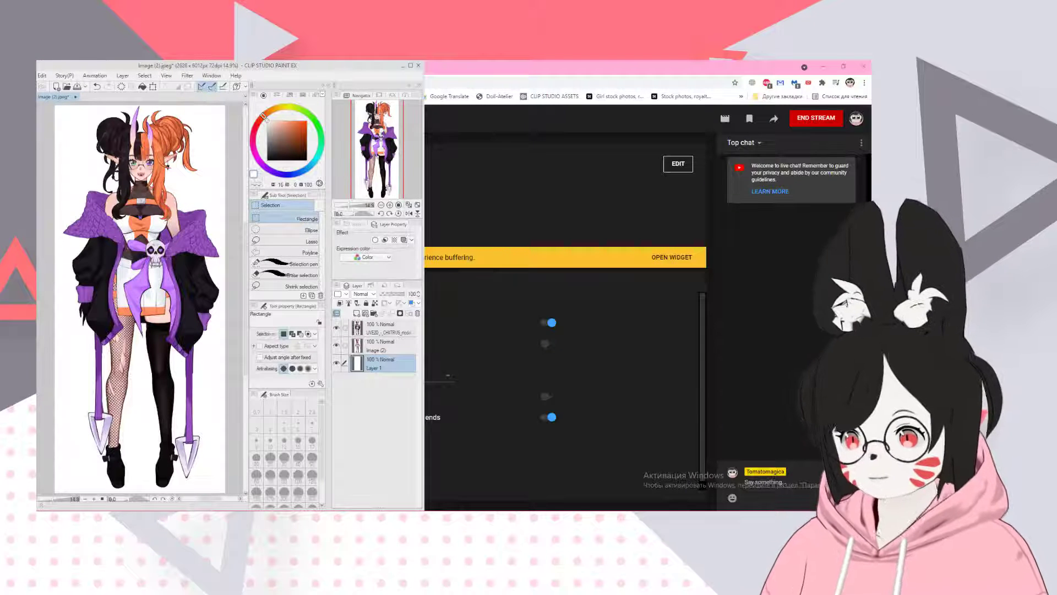
key("alt+Tab")
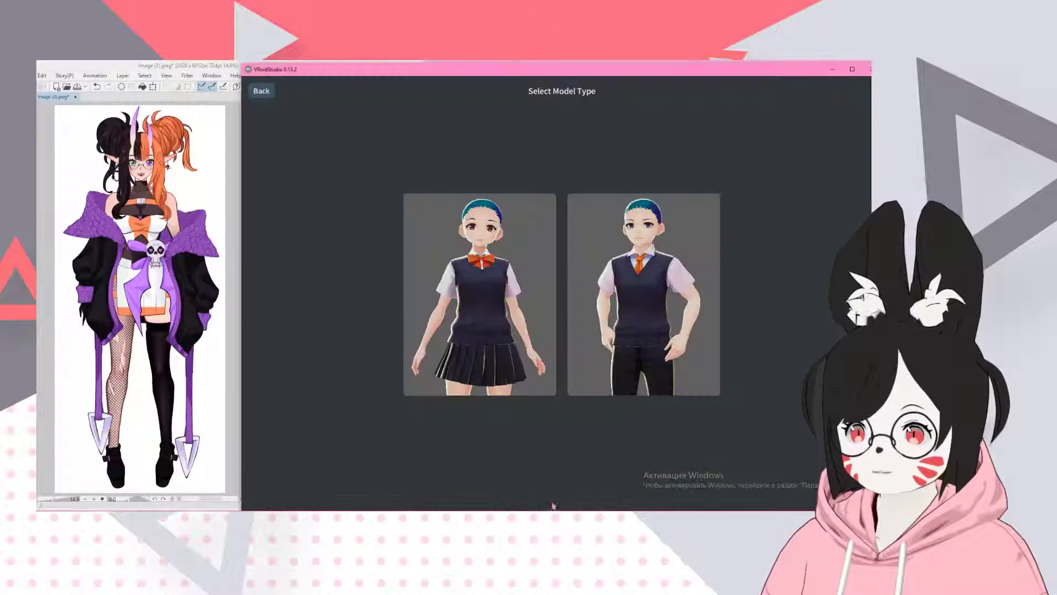
left_click(495, 237)
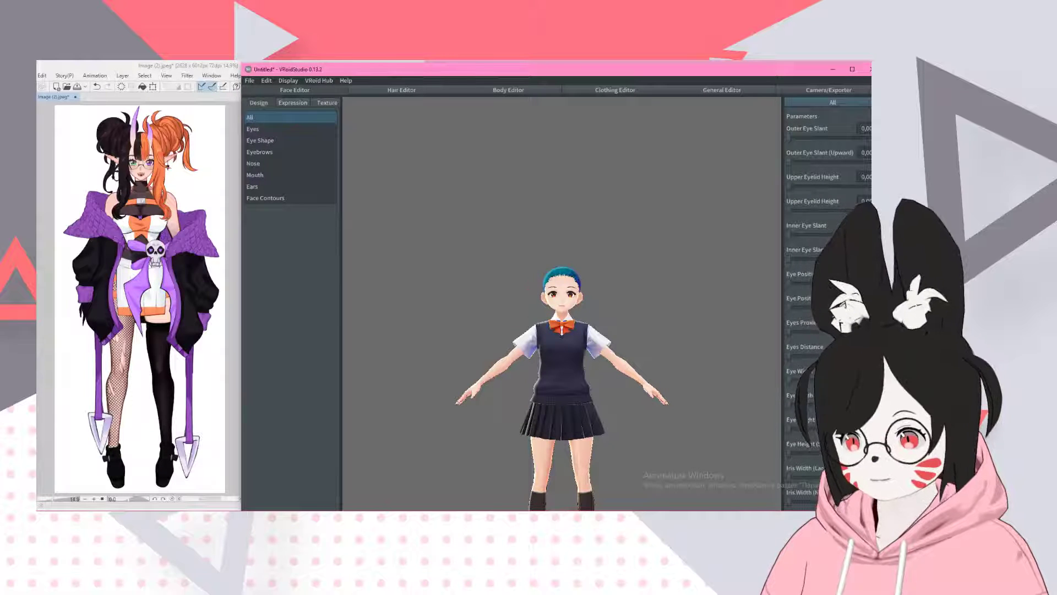
key("alt+Tab")
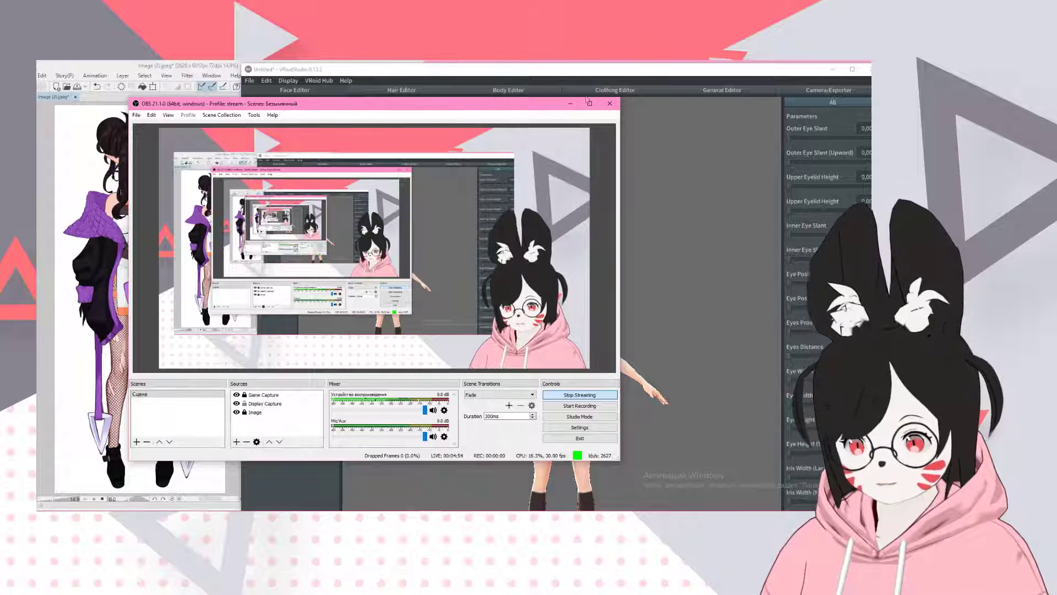
left_click(658, 247)
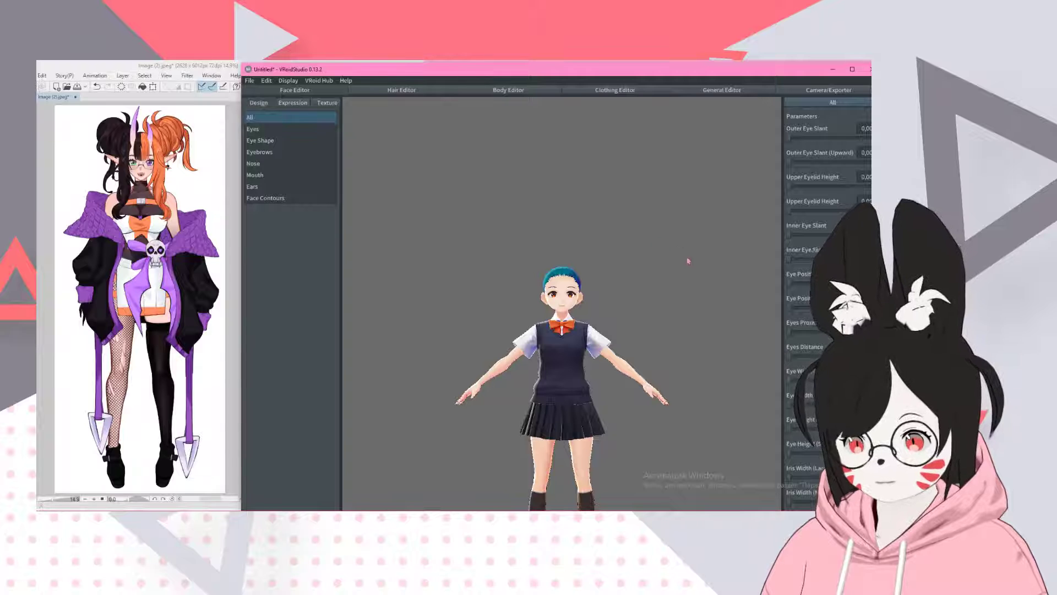
- Remove the model's uniform by applying the Base Model clothing preset
middle_click_drag(594, 298, 575, 194)
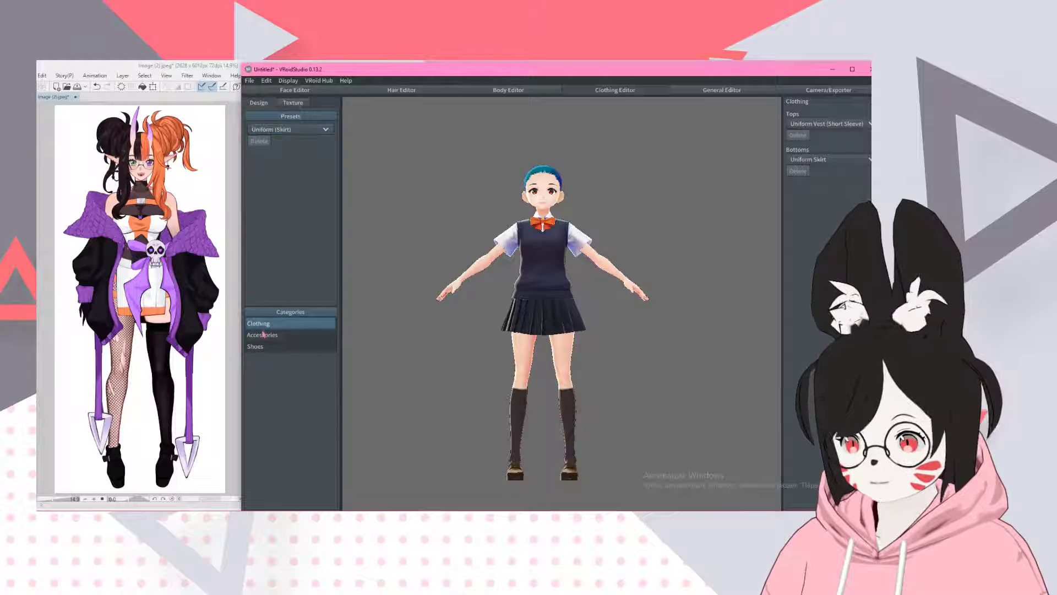
left_click(289, 129)
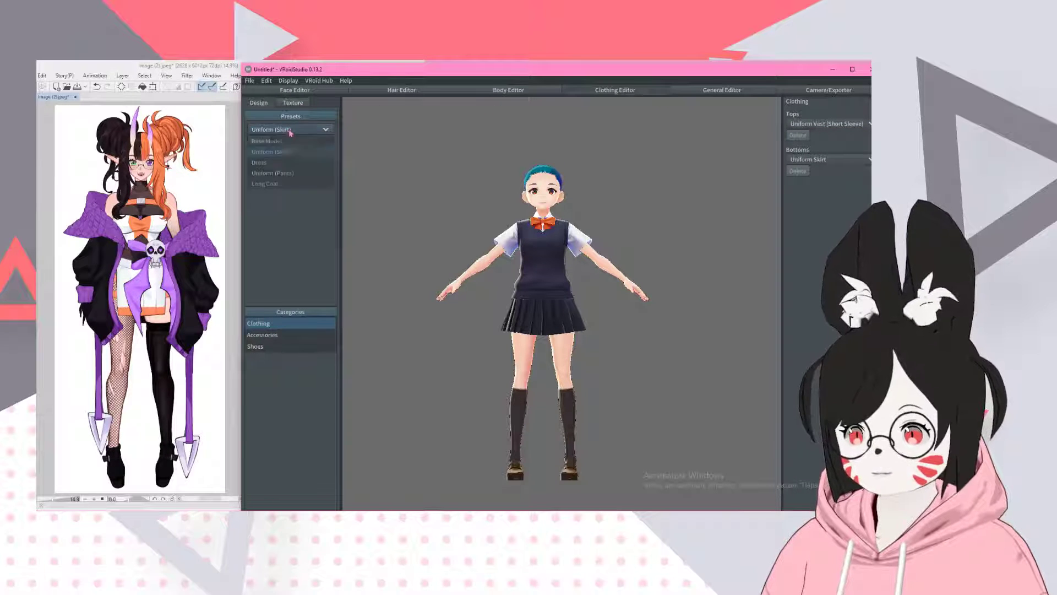
left_click(278, 141)
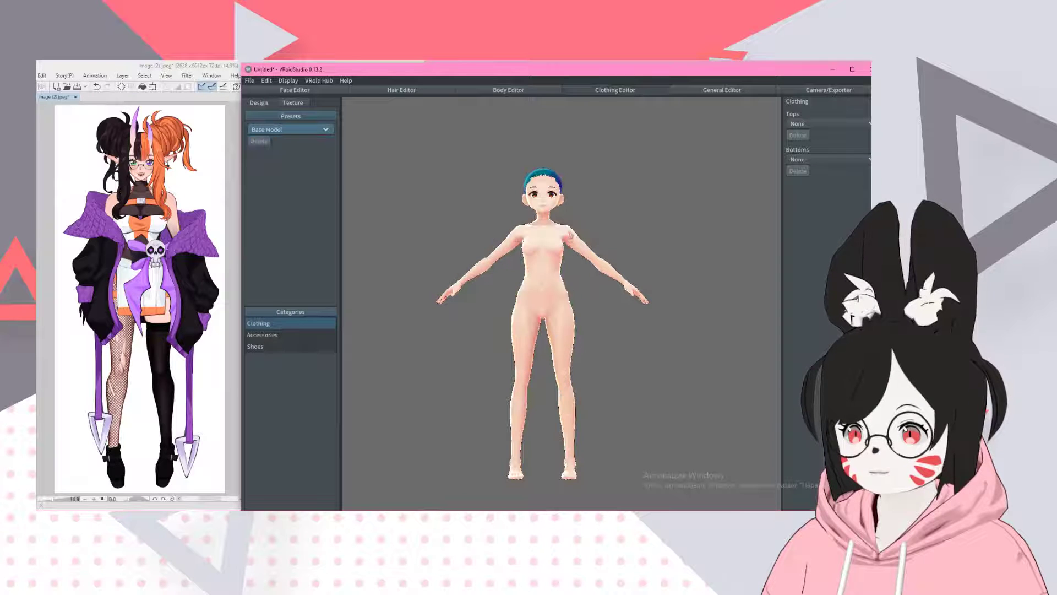
- Open the body's skin texture for editing and sample the reference character's facial skin colour in Clip Studio Paint
left_click(519, 91)
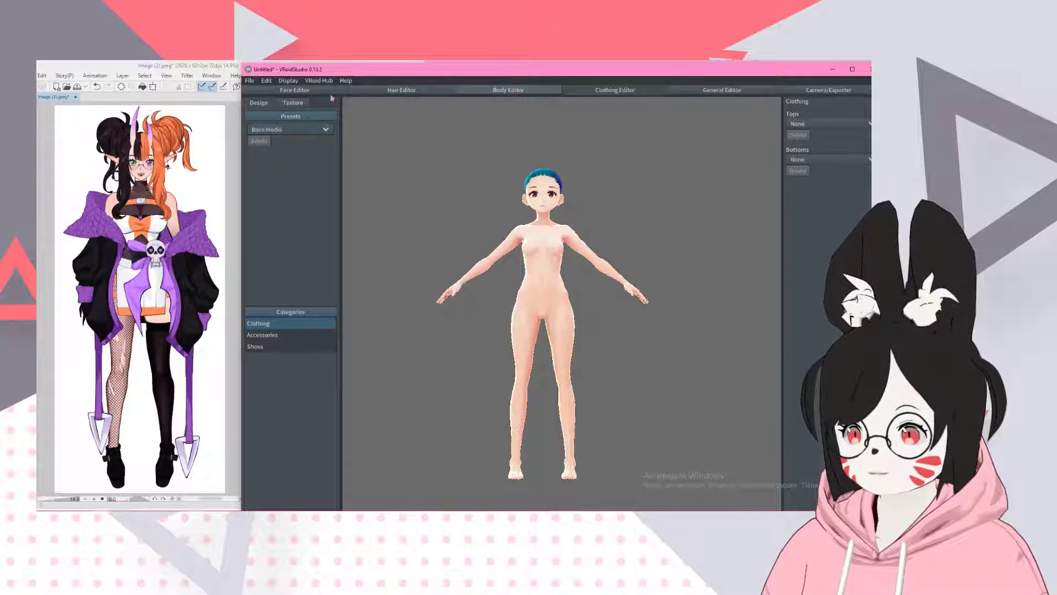
left_click(164, 70)
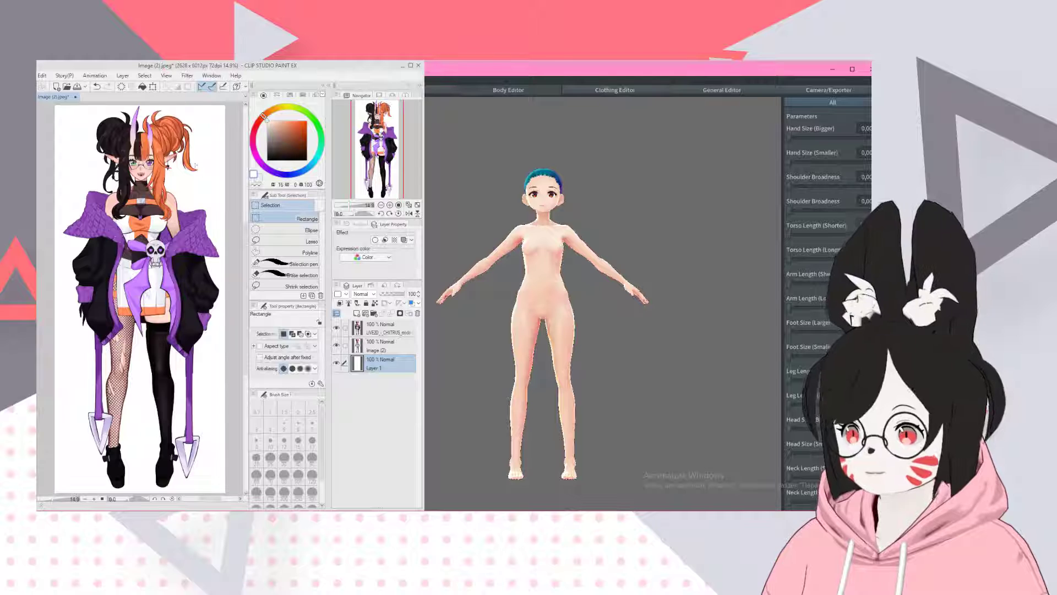
key("b")
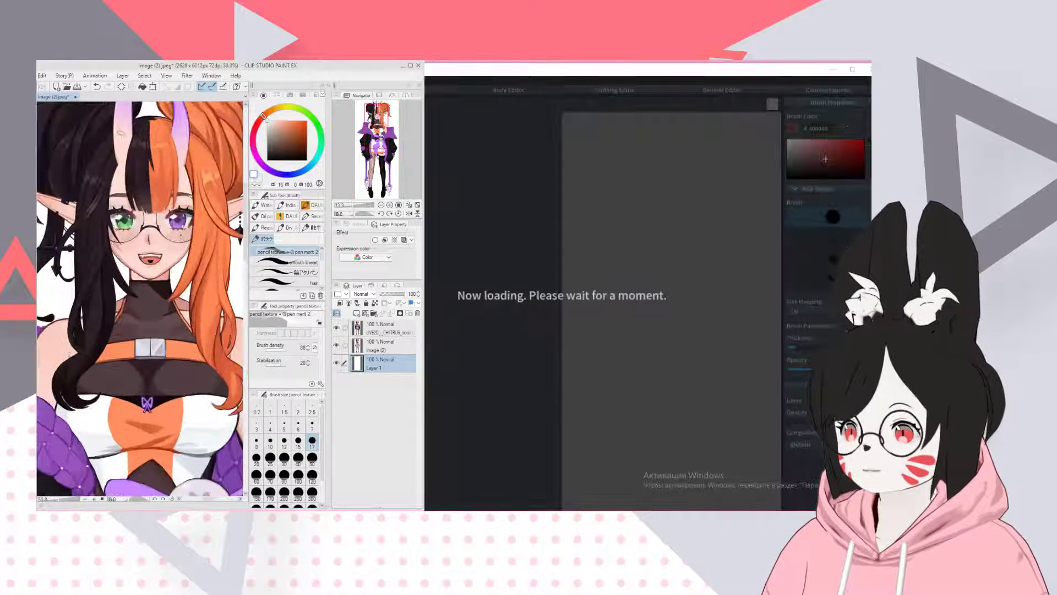
scroll(121, 133, "up", 3)
left_click(127, 203, "alt")
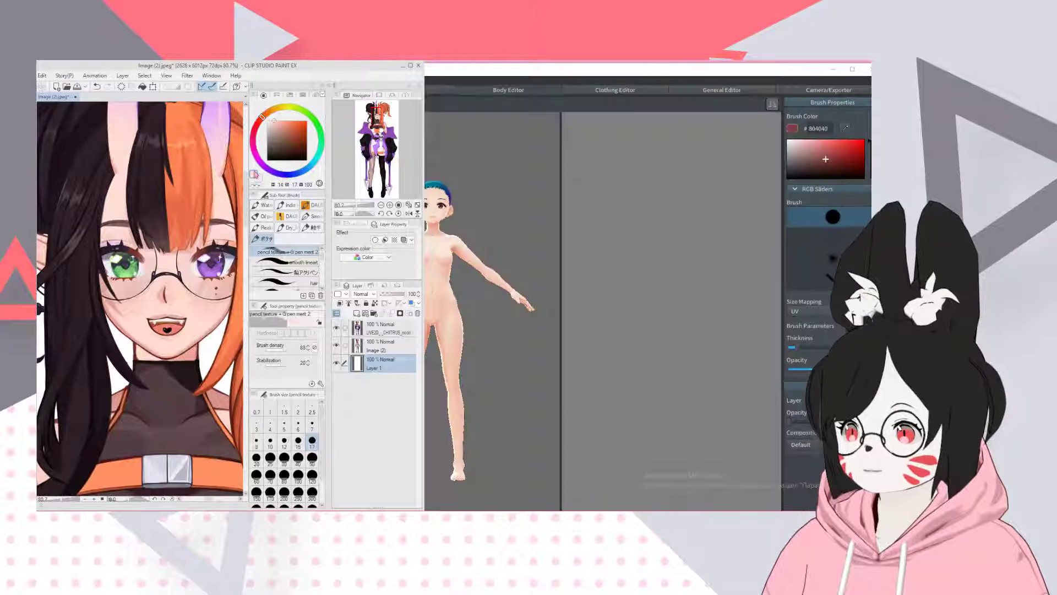
left_click(254, 174)
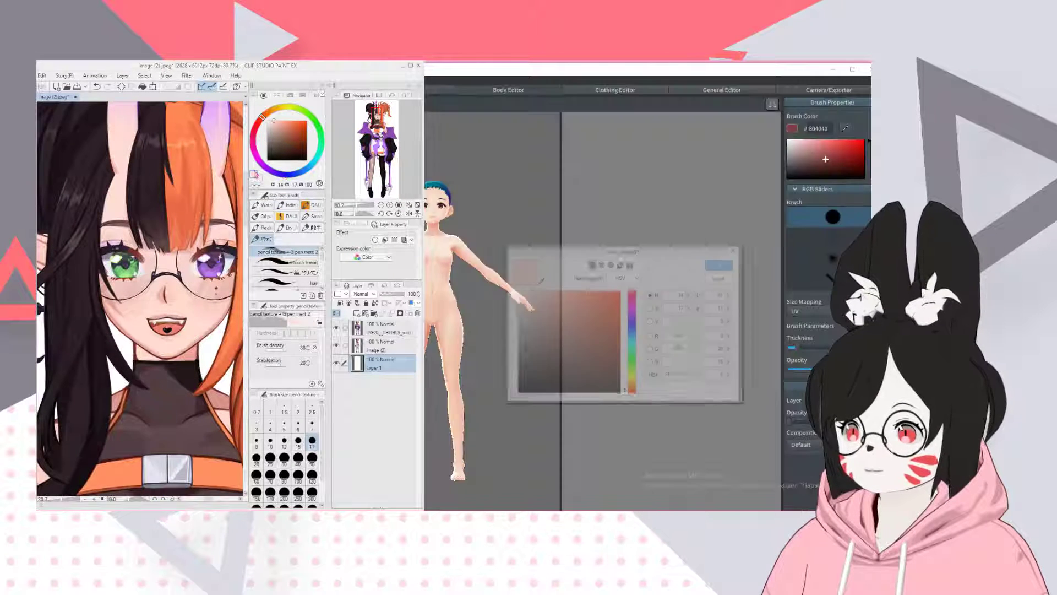
left_click(722, 269)
- Return to VRoid Studio and set the skin texture's brush colour to FFDDD3
left_click(606, 65)
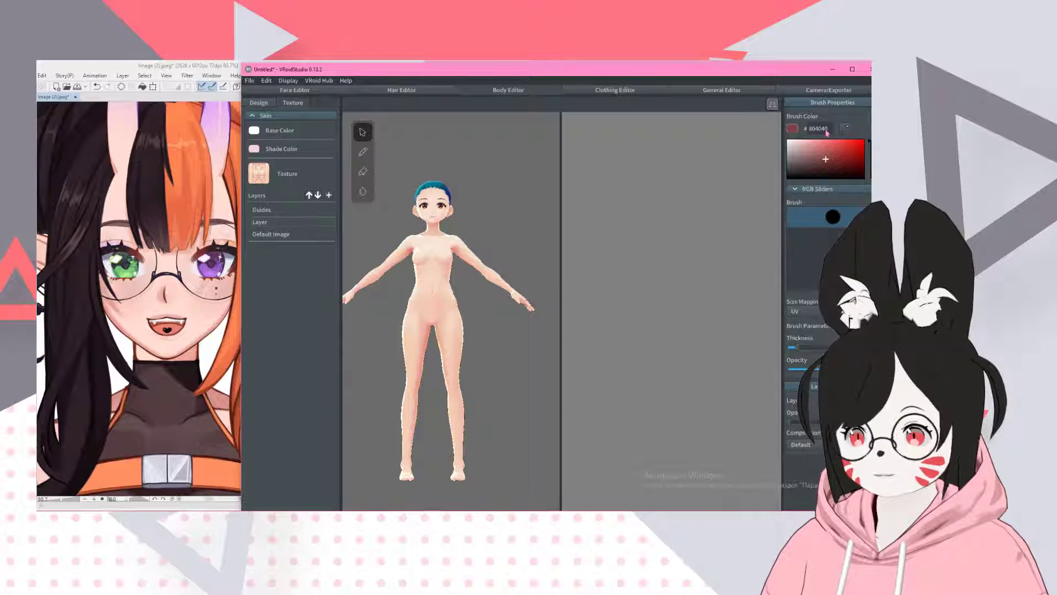
left_click(826, 132)
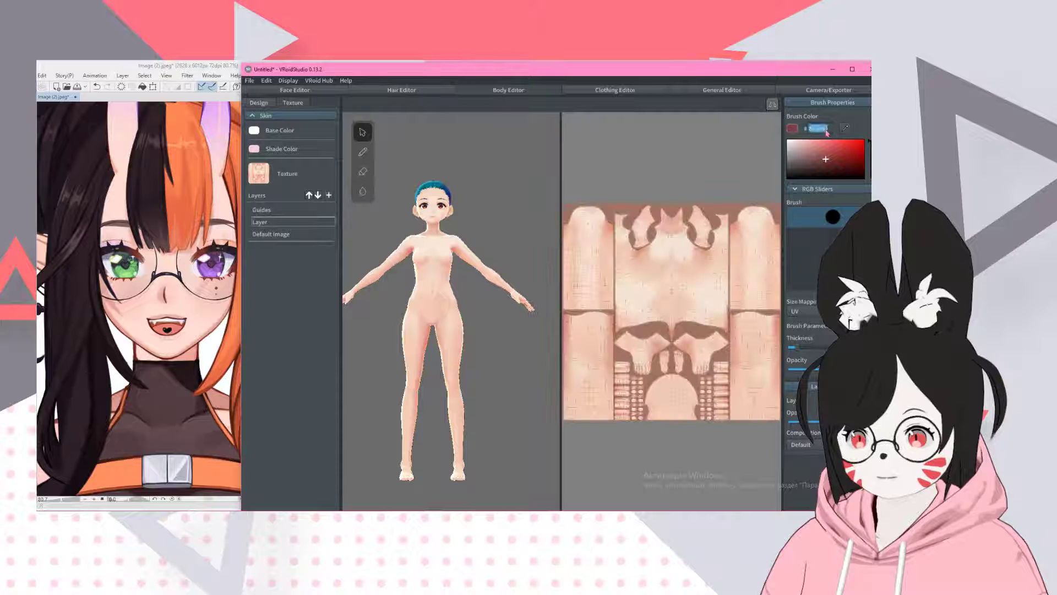
key("ctrl+v")
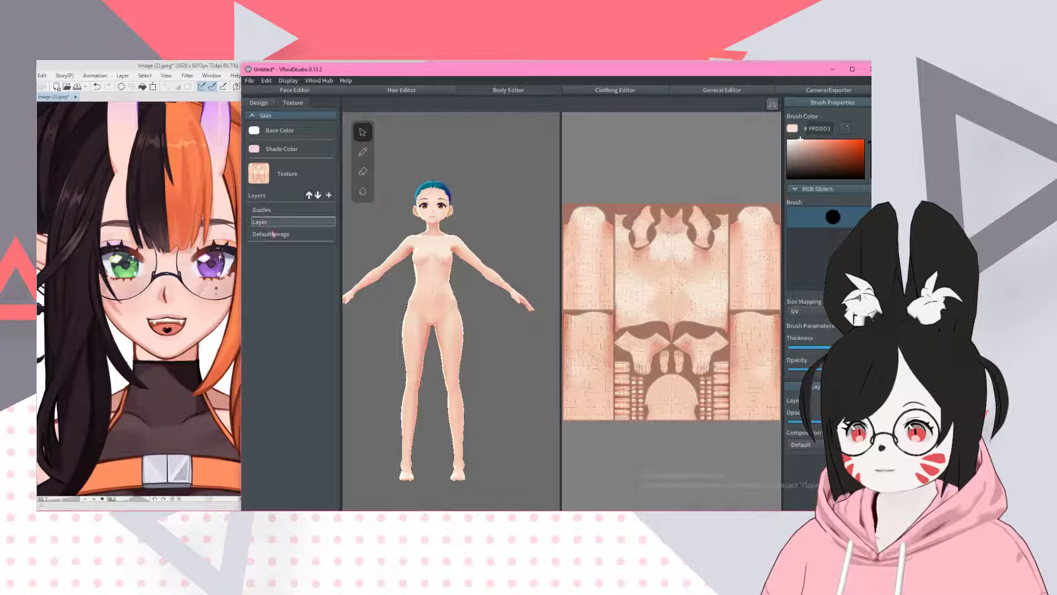
- Select the skin's Default Image layer and turn on symmetrical painting for recolouring the limb areas
left_click(274, 234)
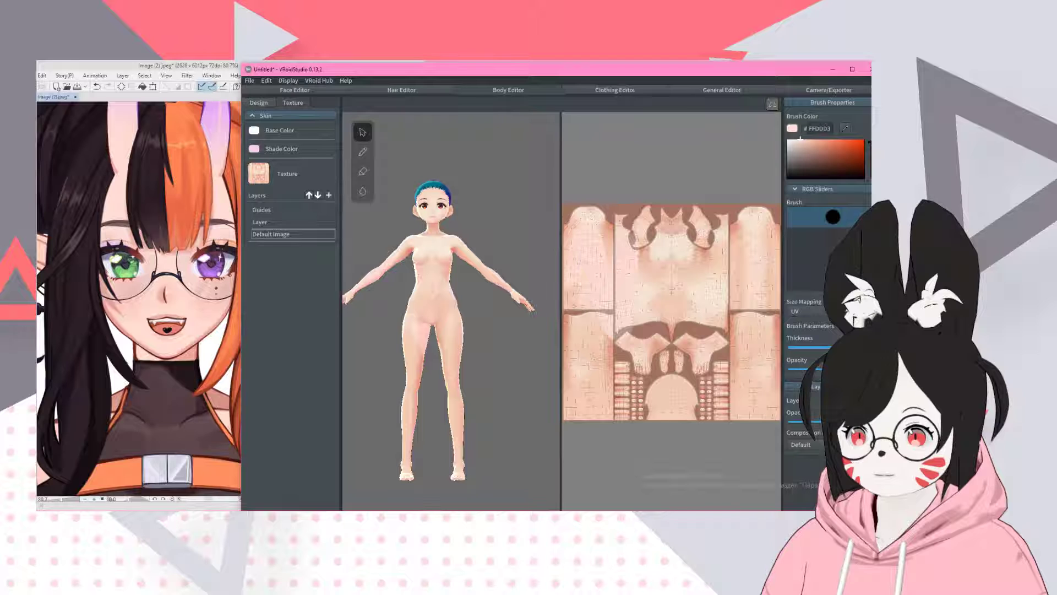
left_click(772, 106)
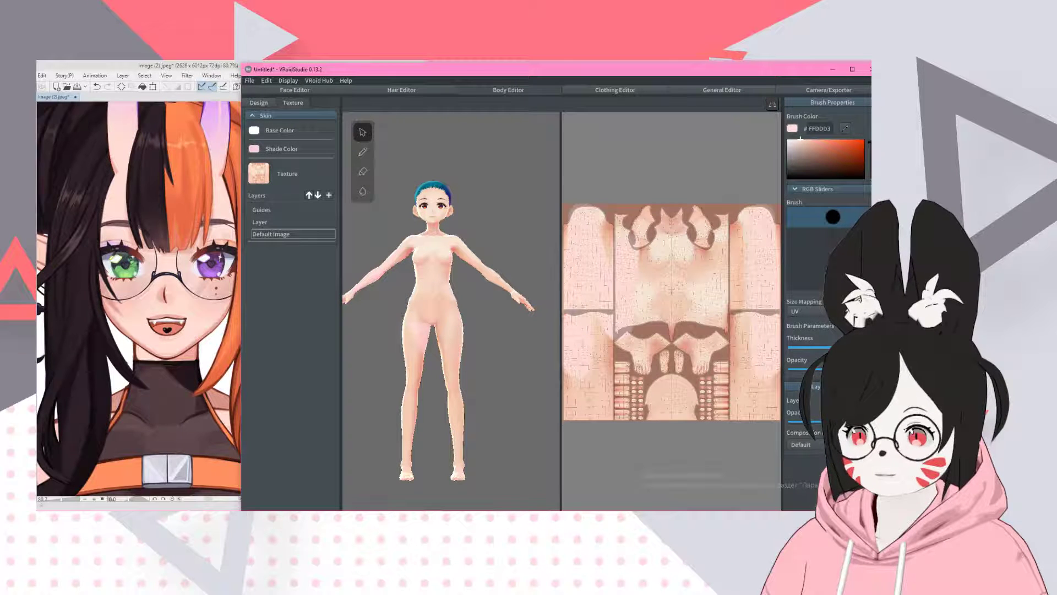
- Try to close the Chrome window showing the YouTube Studio live stream page
key("alt+Tab")
left_click(864, 67)
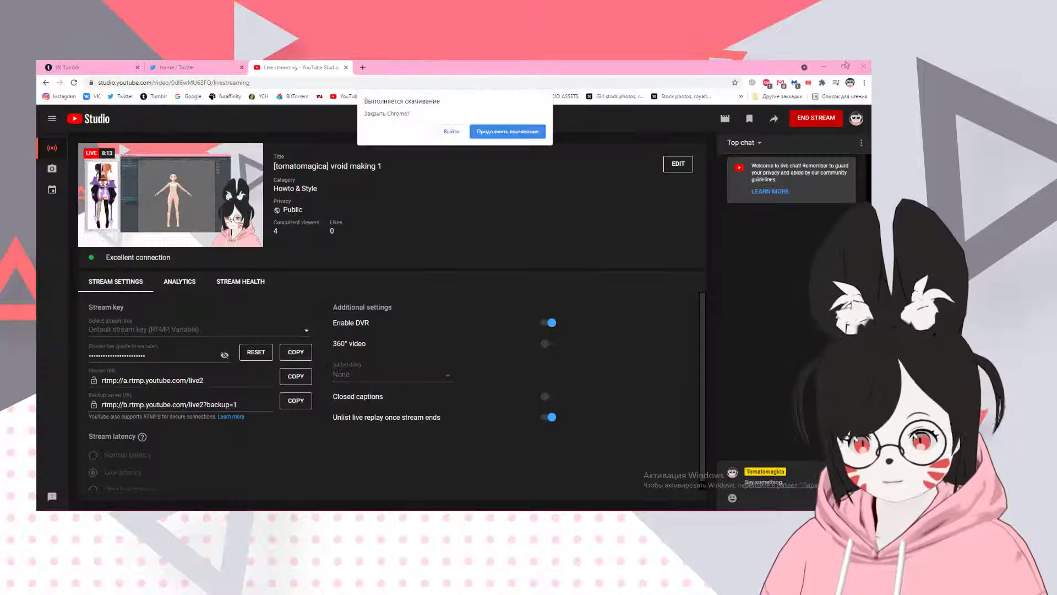
key("alt+Tab")
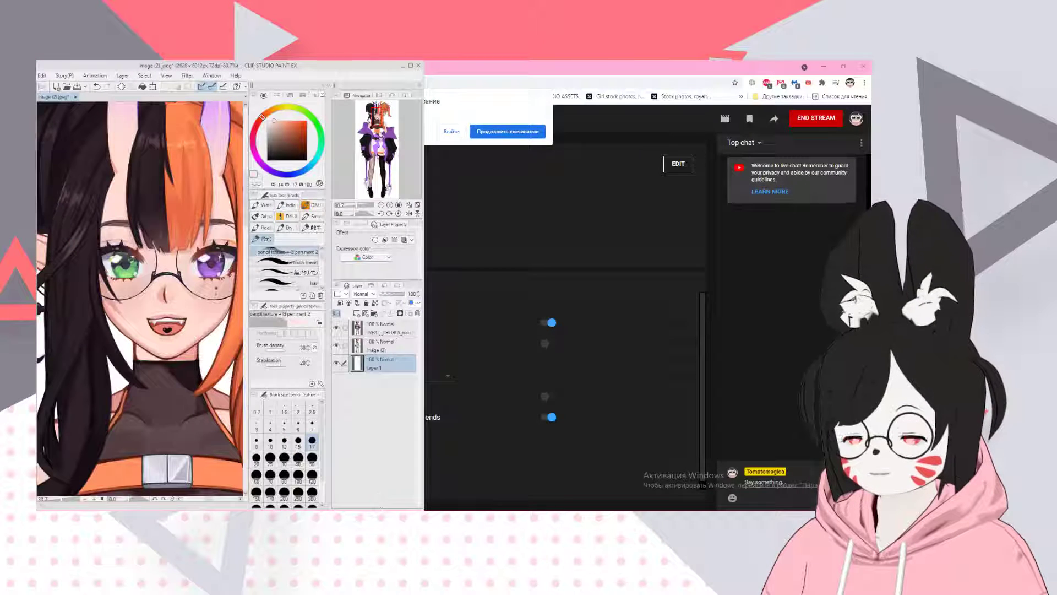
- Switch back to VRoid Studio and paint the entire body skin texture with the light pink FFDDD3 brush colour
key("alt+Tab")
key("b")
left_click_drag(735, 221, 736, 273)
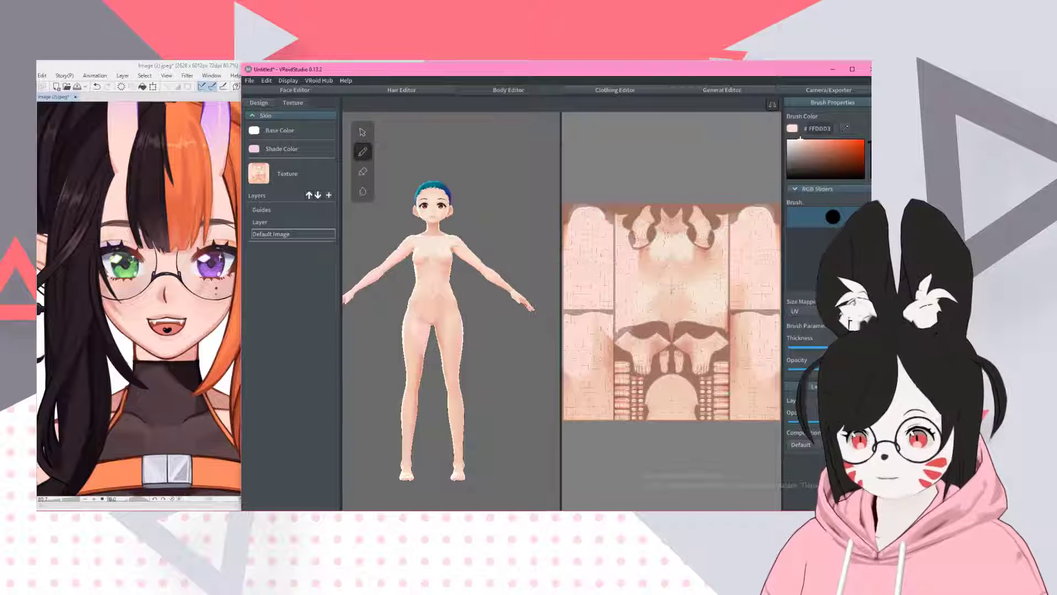
left_click_drag(778, 223, 778, 249)
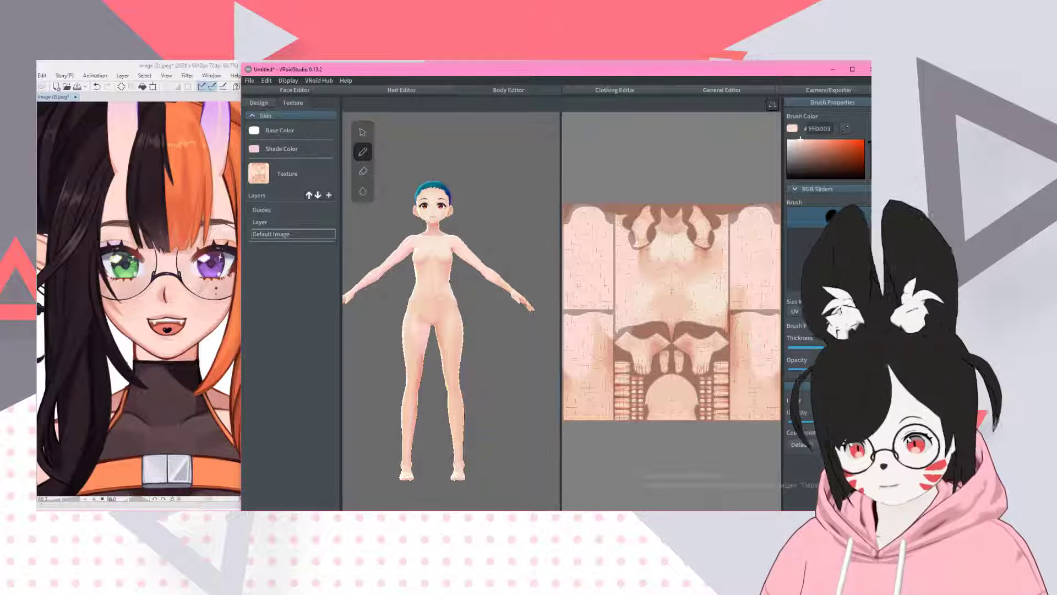
left_click_drag(775, 206, 739, 210)
mouse_move(716, 249)
left_mouse_down()
mouse_move(706, 326)
mouse_move(676, 315)
left_mouse_up()
mouse_move(681, 278)
left_mouse_down()
mouse_move(678, 212)
mouse_move(695, 276)
left_mouse_up()
mouse_move(688, 337)
left_mouse_down()
mouse_move(695, 342)
mouse_move(680, 371)
mouse_move(673, 321)
left_mouse_up()
mouse_move(674, 392)
left_mouse_down()
mouse_move(708, 399)
mouse_move(738, 306)
left_mouse_up()
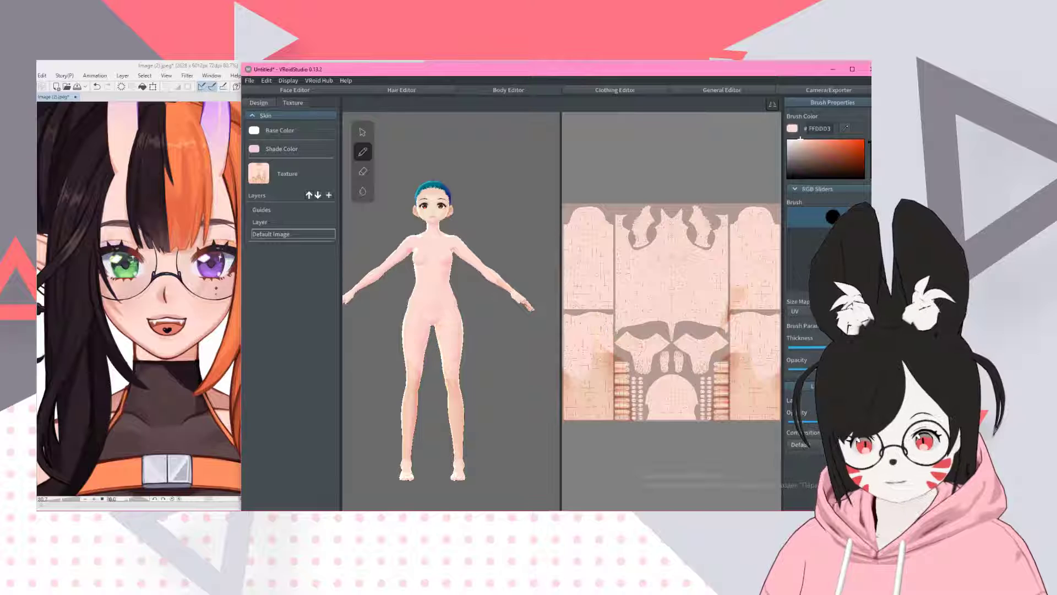
mouse_move(741, 353)
left_mouse_down()
mouse_move(746, 394)
mouse_move(727, 374)
mouse_move(716, 413)
mouse_move(763, 404)
mouse_move(764, 386)
mouse_move(773, 418)
left_mouse_up()
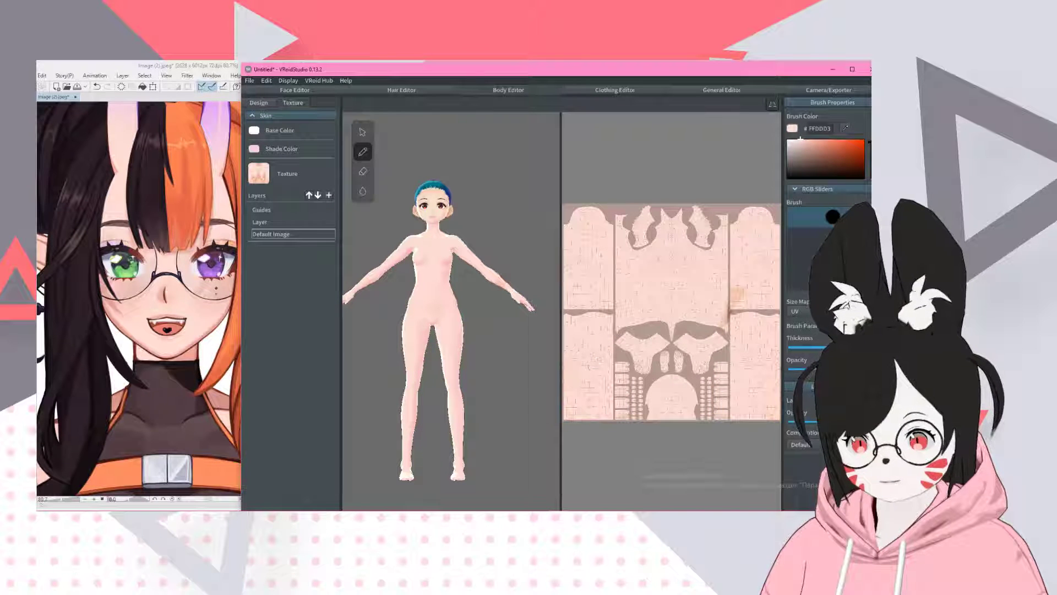
left_click_drag(734, 289, 736, 320)
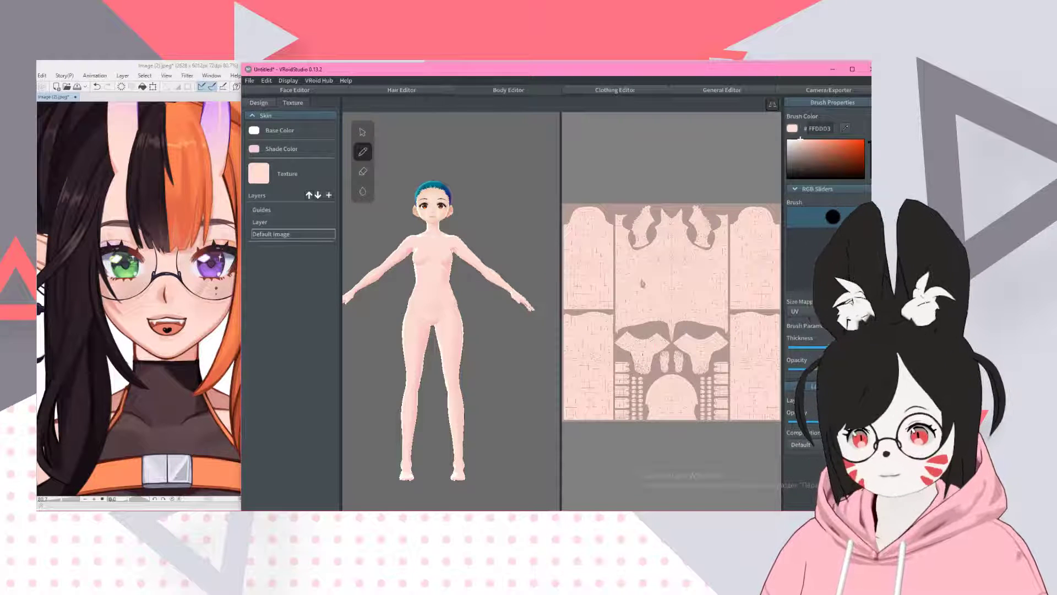
- Examine the recoloured body on the 3D model up close, comparing its skin tone with the face and neck
scroll(479, 163, "up", 3)
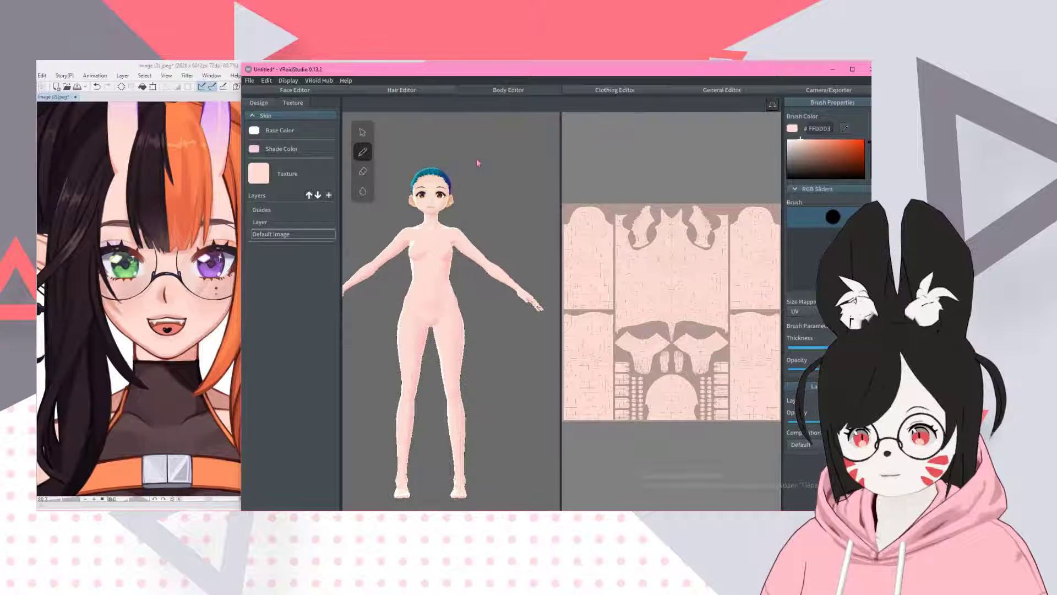
scroll(500, 161, "up", 5)
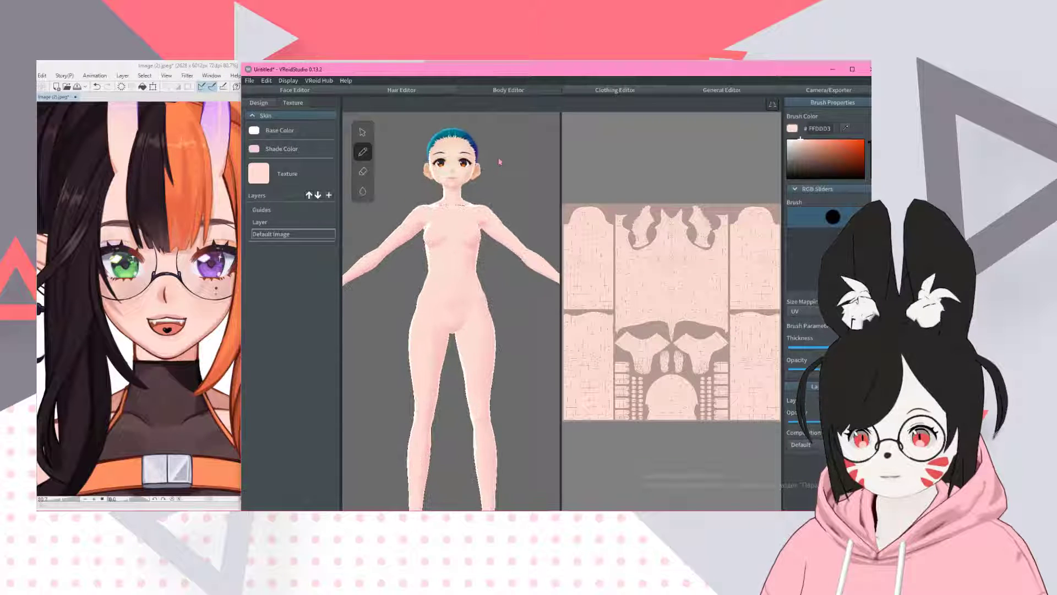
scroll(498, 165, "up", 5)
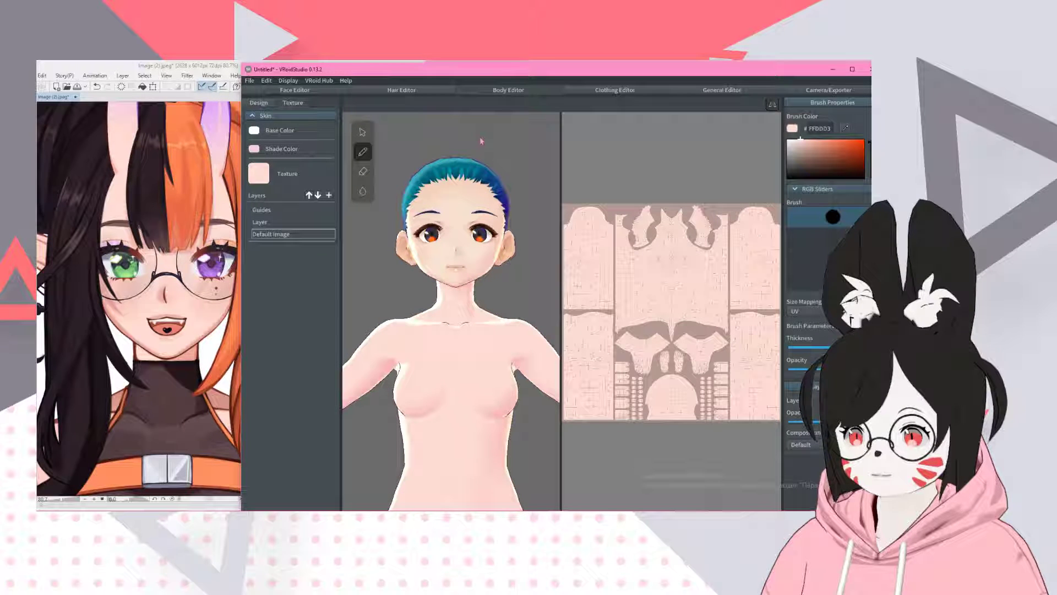
mouse_move(430, 171)
left_mouse_down()
mouse_move(487, 171)
mouse_move(457, 221)
left_mouse_up()
mouse_move(457, 331)
right_mouse_down()
mouse_move(551, 331)
mouse_move(429, 330)
right_mouse_up()
left_click_drag(430, 181, 435, 237)
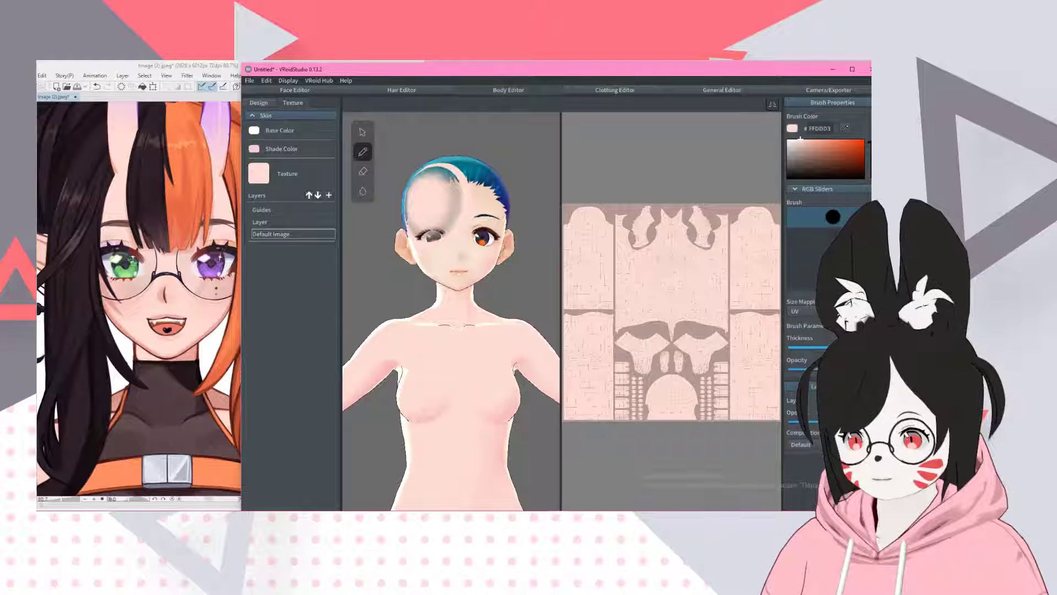
mouse_move(440, 187)
left_mouse_down()
mouse_move(466, 165)
mouse_move(452, 210)
left_mouse_up()
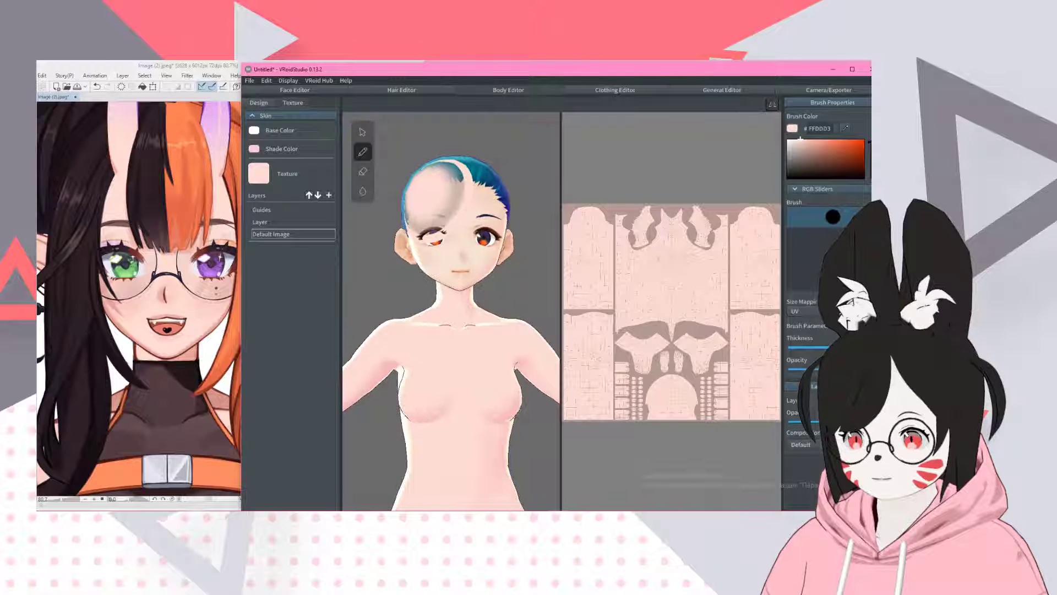
right_click_drag(441, 331, 429, 330)
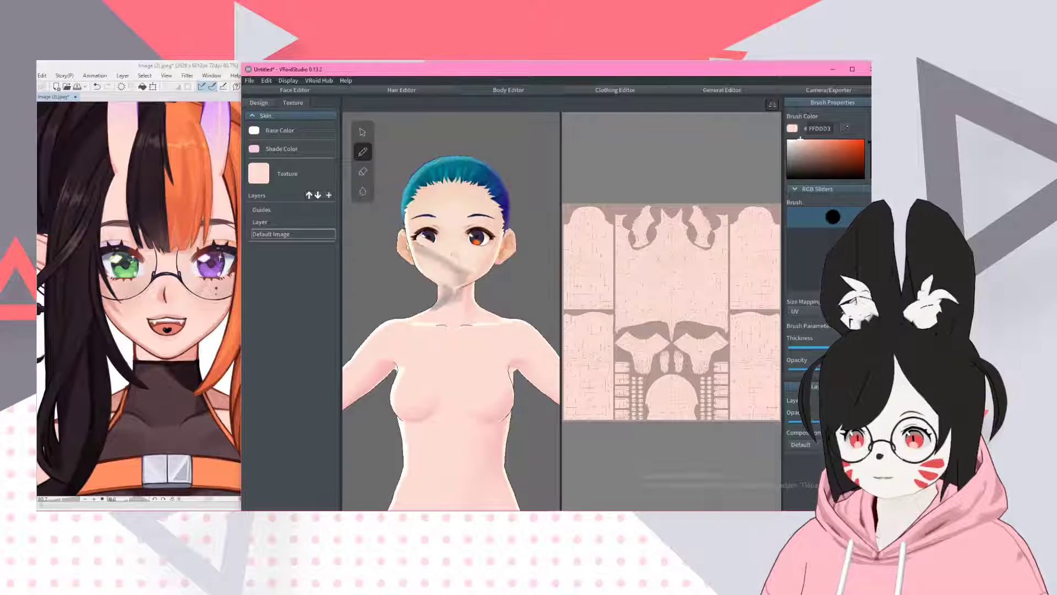
mouse_move(435, 418)
middle_mouse_down()
mouse_move(441, 138)
mouse_move(405, 160)
mouse_move(437, 378)
mouse_move(451, 398)
middle_mouse_up()
right_click_drag(450, 397, 435, 381)
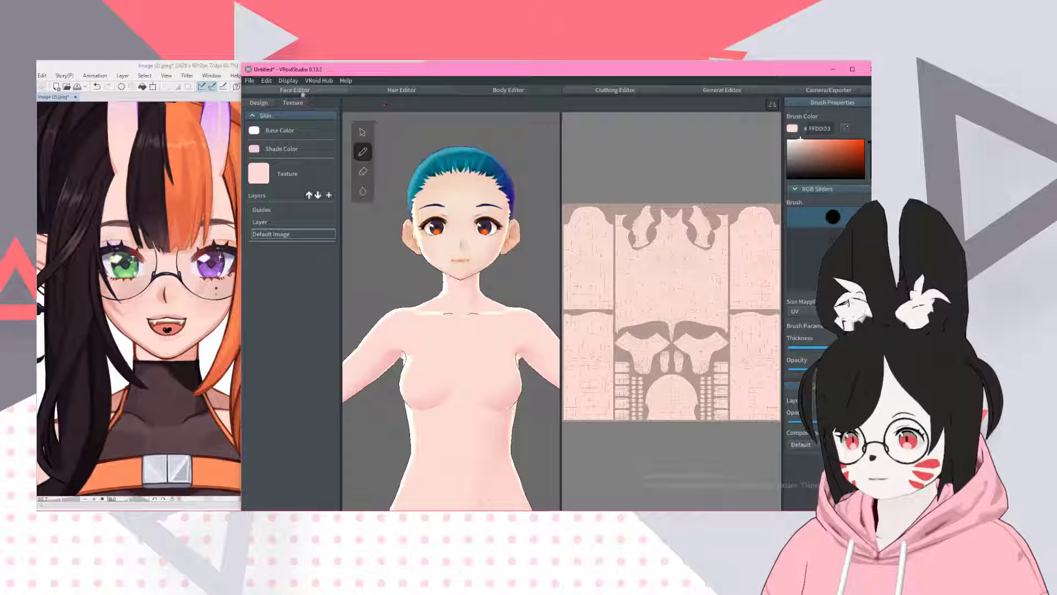
- Open the face's skin texture in the Face Editor and select its Default Image layer
left_click(302, 90)
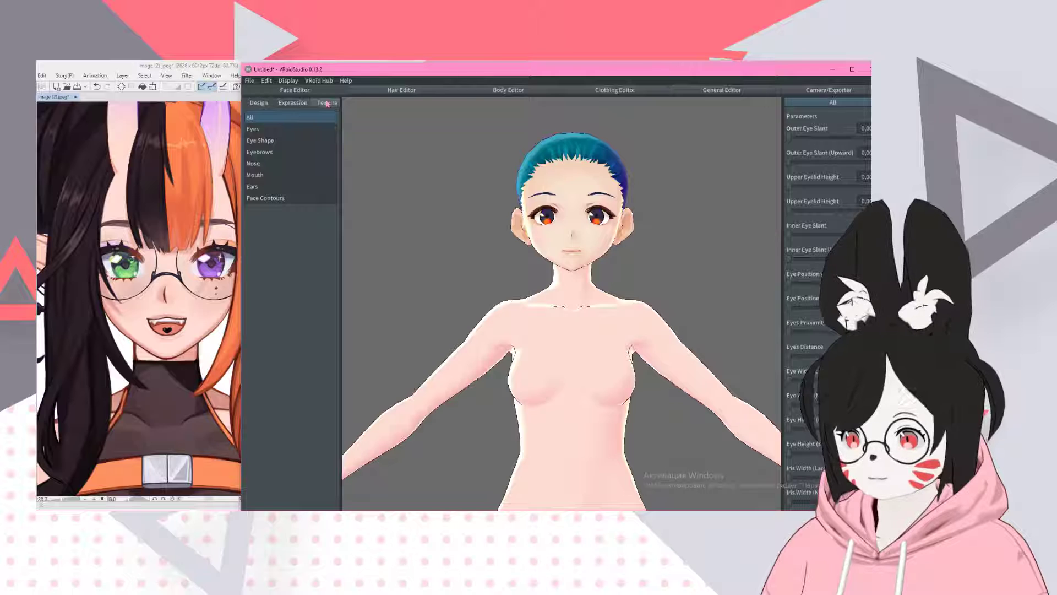
left_click(327, 104)
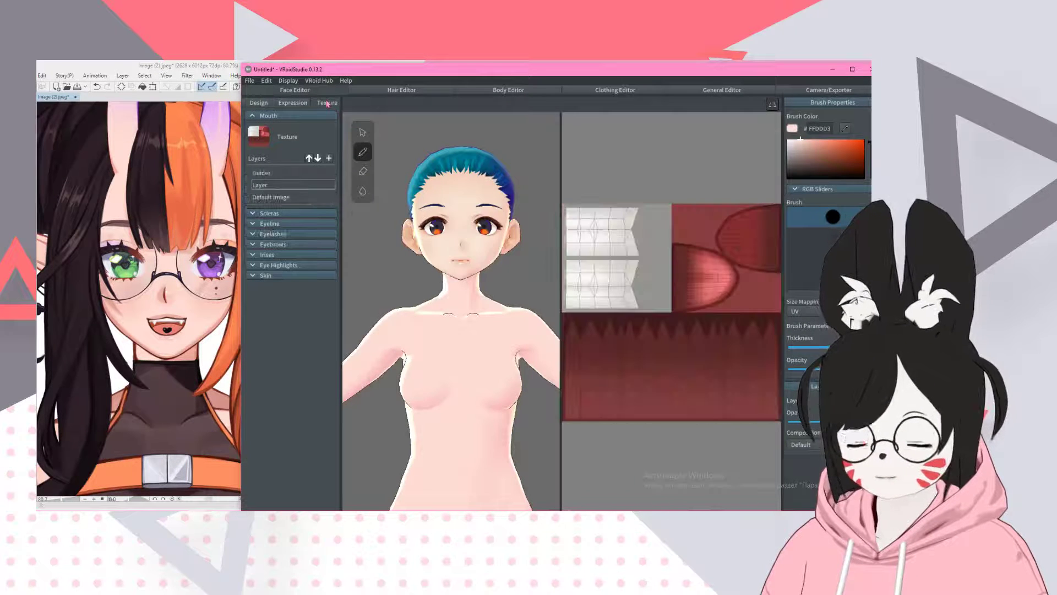
left_click(267, 276)
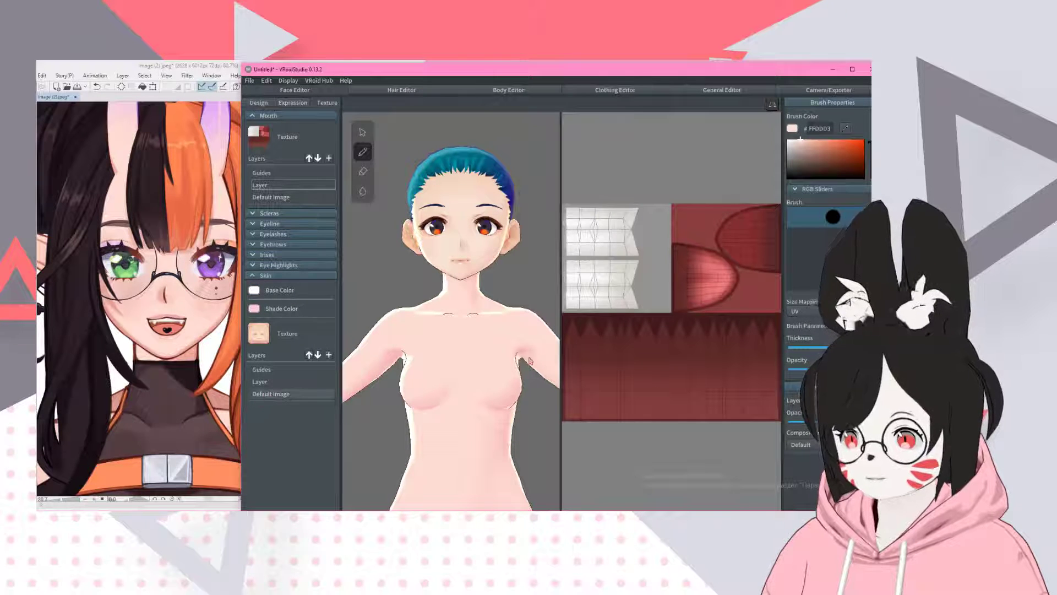
left_click(271, 394)
- Paint the whole face skin texture, including the ears, with the same light pink skin colour as the body
double_click(820, 129)
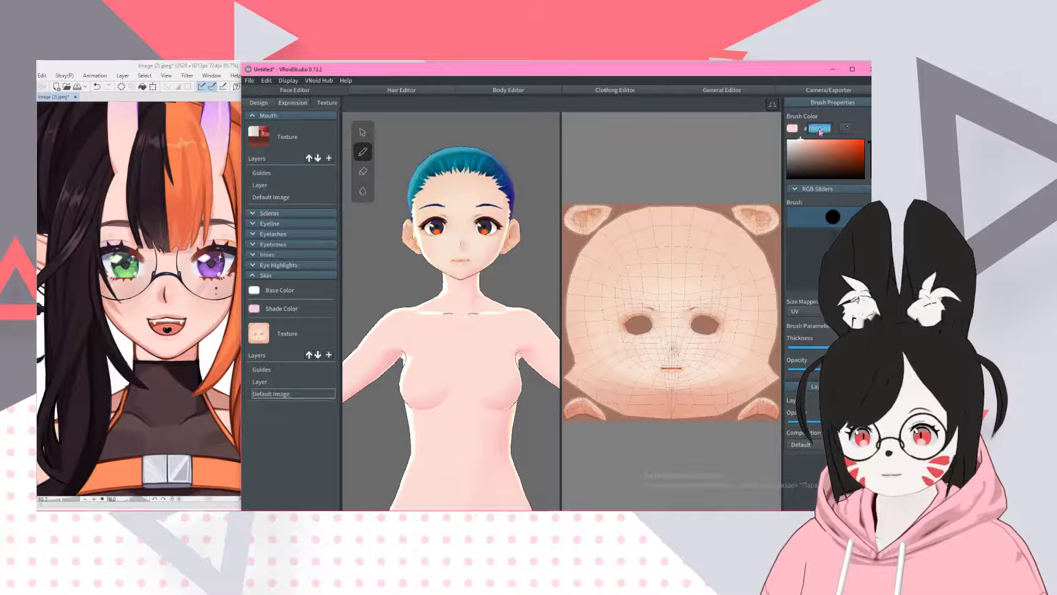
type("b")
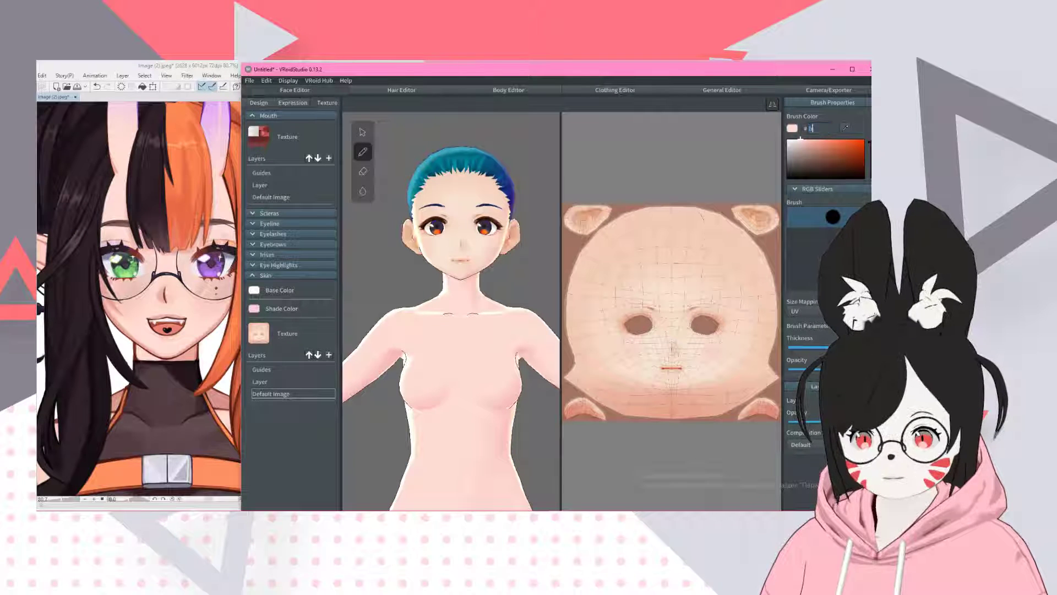
mouse_move(669, 248)
left_mouse_down()
mouse_move(579, 281)
mouse_move(584, 407)
mouse_move(625, 386)
mouse_move(628, 322)
mouse_move(649, 355)
mouse_move(653, 402)
mouse_move(670, 396)
left_mouse_up()
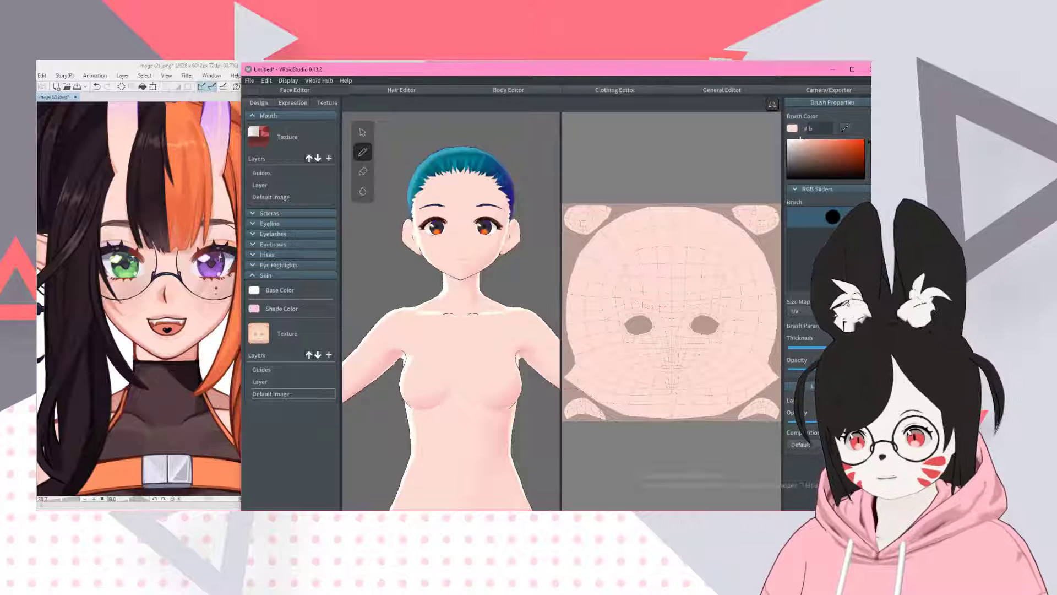
scroll(670, 221, "down", 1)
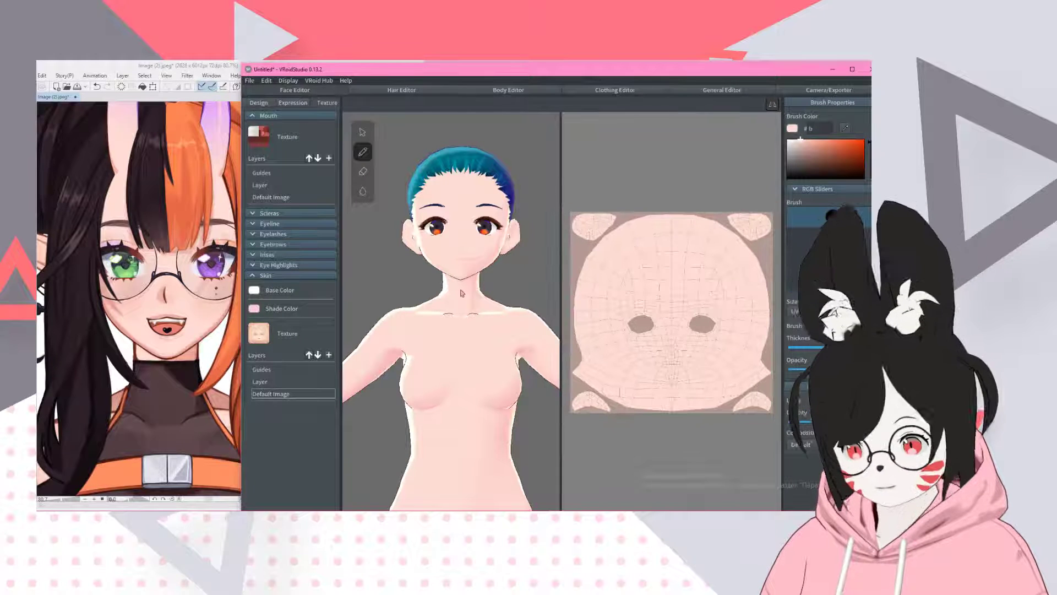
left_click_drag(342, 220, 334, 222)
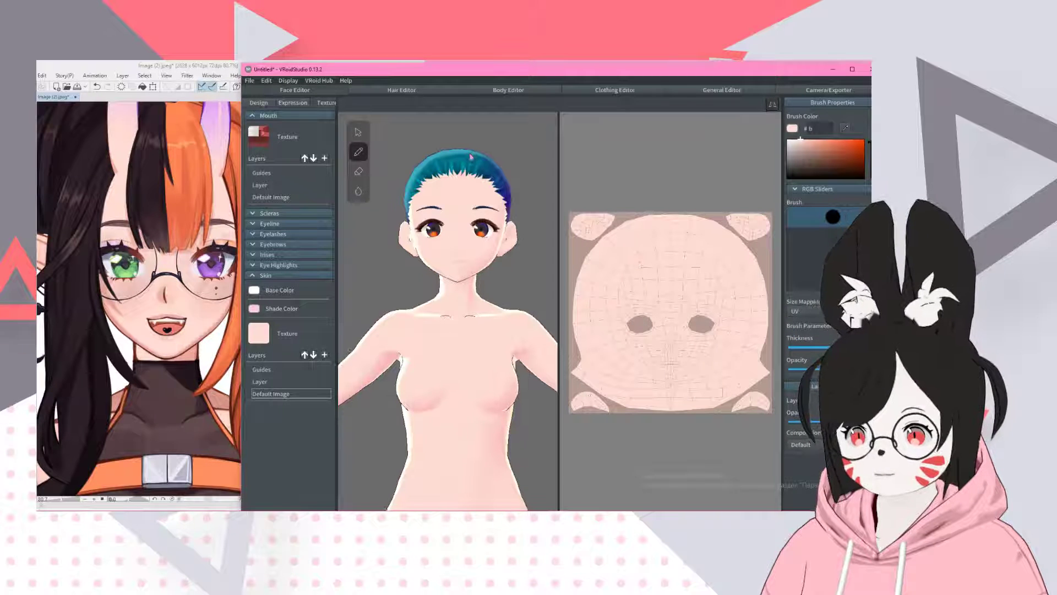
- In the General Editor's shading settings, set Shading Area to minimum and Shade Hardness to maximum for both face and body
scroll(472, 162, "up", 3)
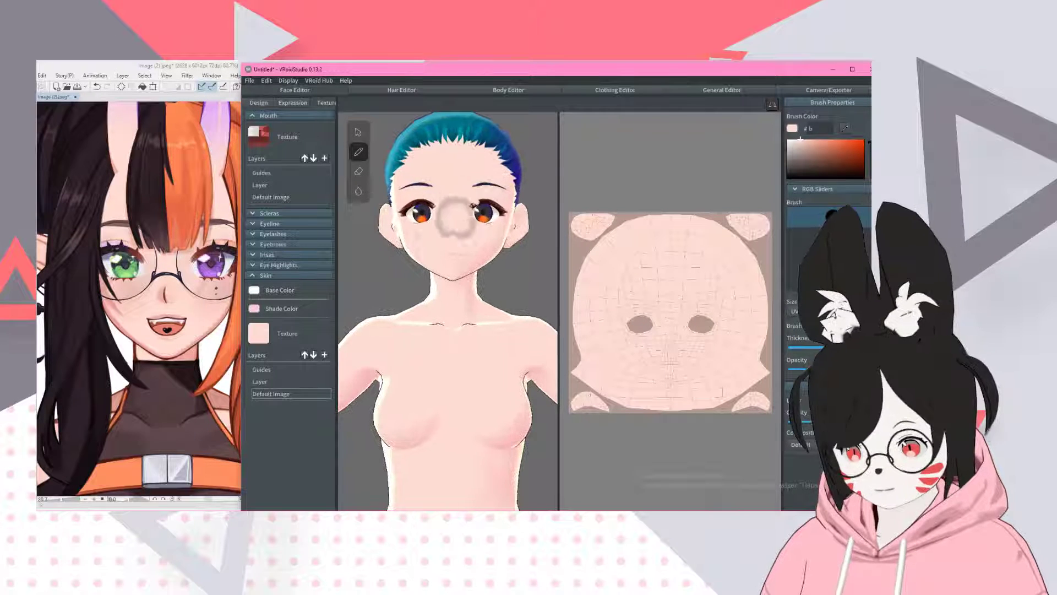
middle_click_drag(432, 253, 439, 306)
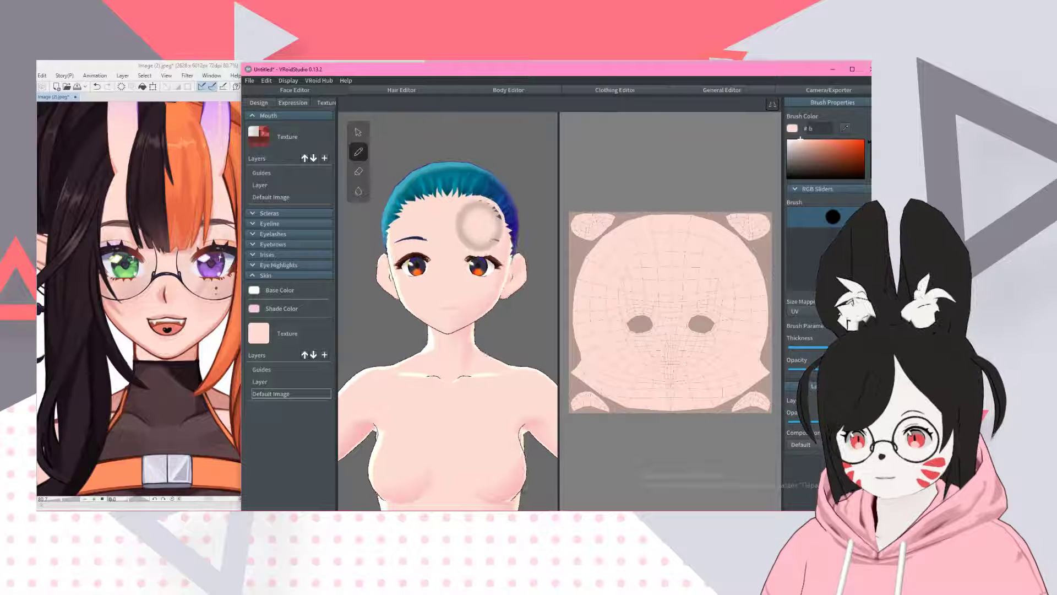
mouse_move(479, 223)
right_mouse_down()
mouse_move(422, 258)
mouse_move(487, 275)
mouse_move(490, 287)
mouse_move(479, 223)
right_mouse_up()
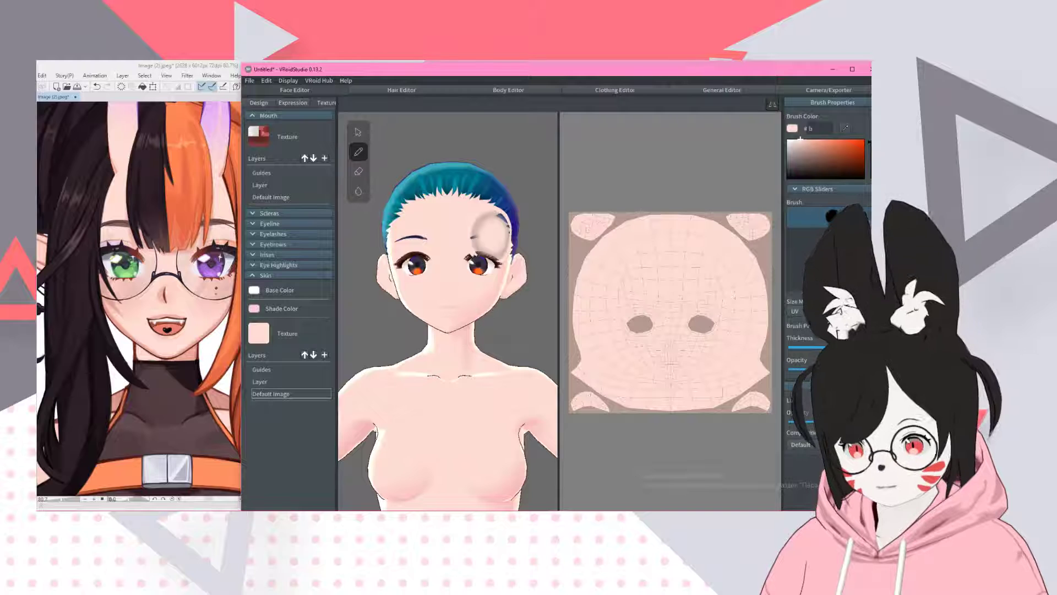
mouse_move(441, 435)
middle_mouse_down()
mouse_move(435, 418)
mouse_move(440, 431)
middle_mouse_up()
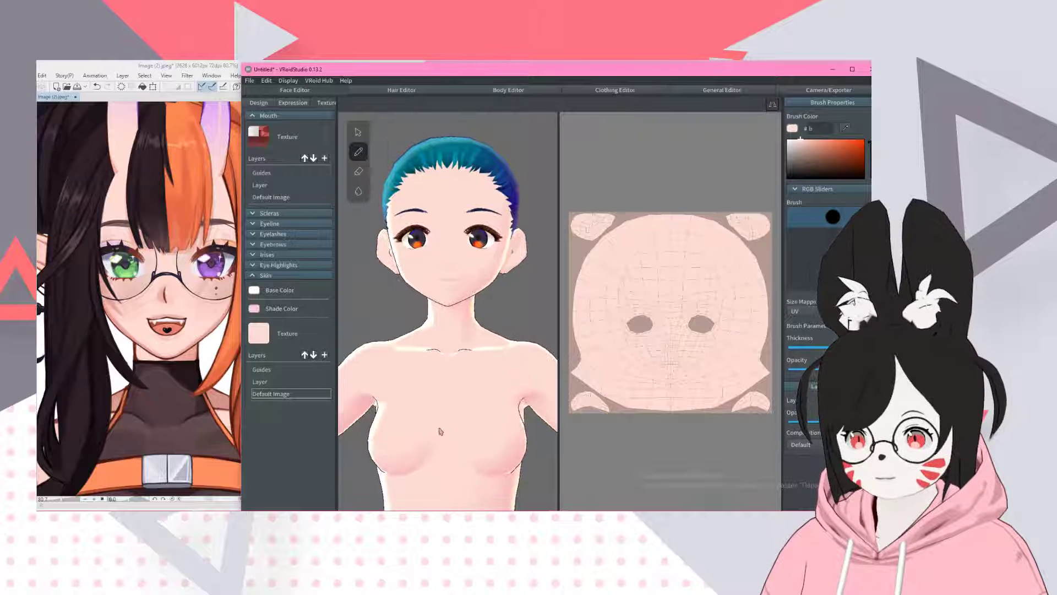
right_click_drag(434, 397, 505, 426)
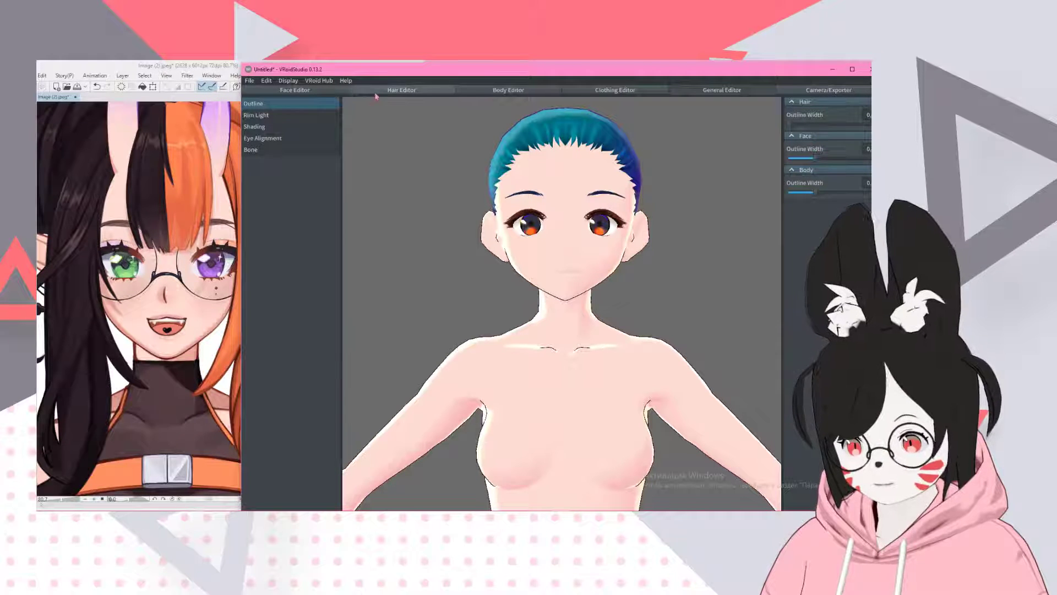
left_click(265, 127)
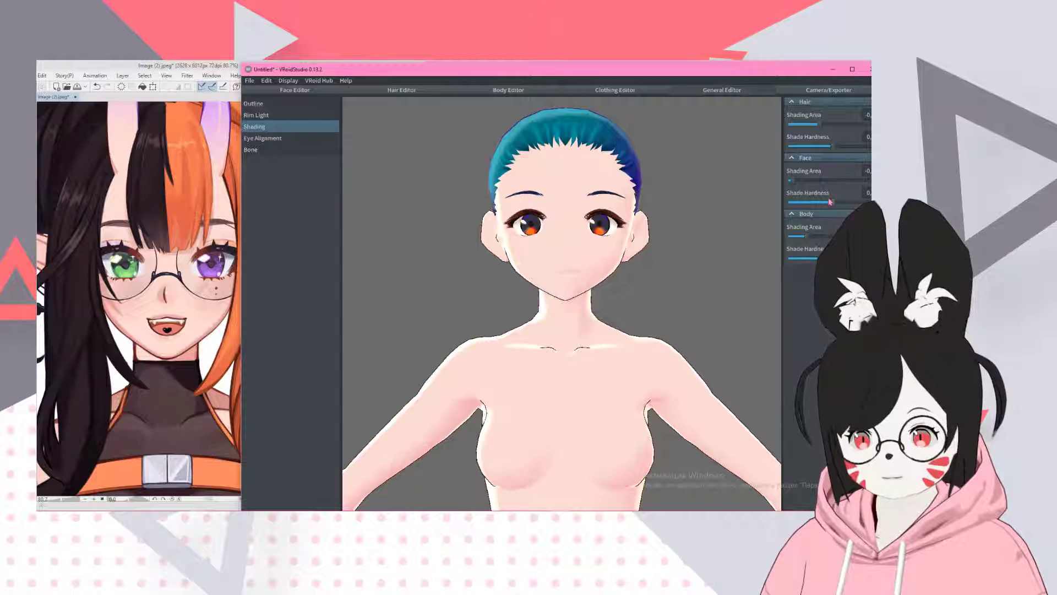
mouse_move(793, 180)
left_mouse_down()
mouse_move(869, 180)
mouse_move(782, 178)
left_mouse_up()
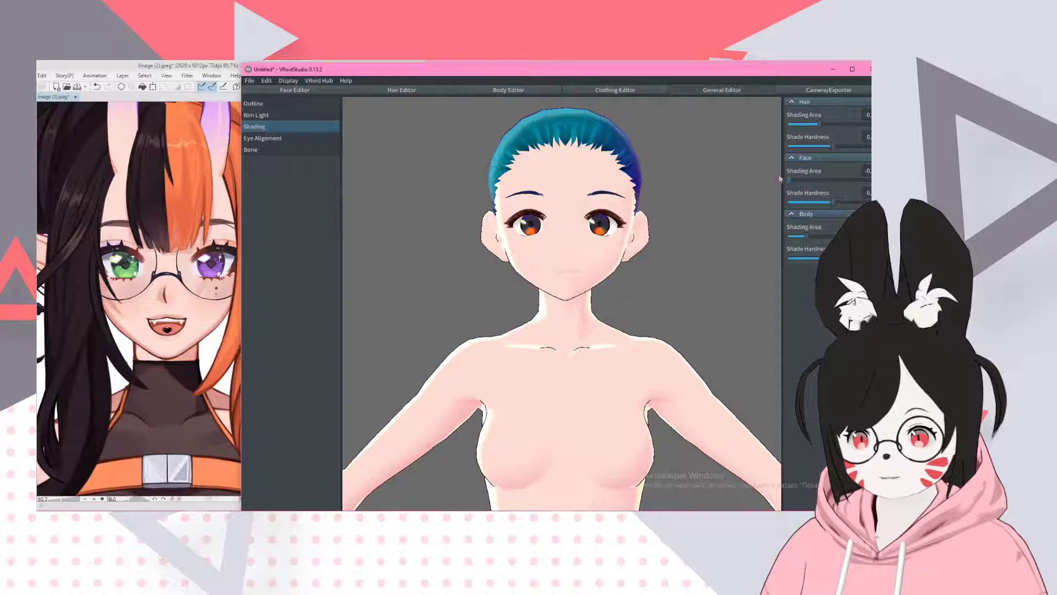
left_click_drag(843, 202, 871, 202)
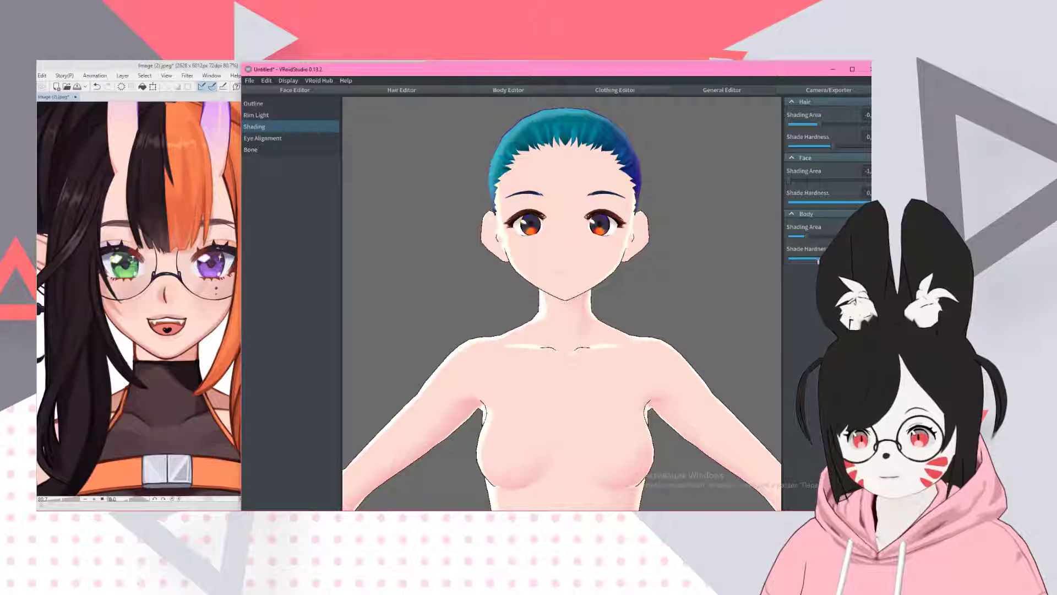
left_click_drag(819, 259, 869, 258)
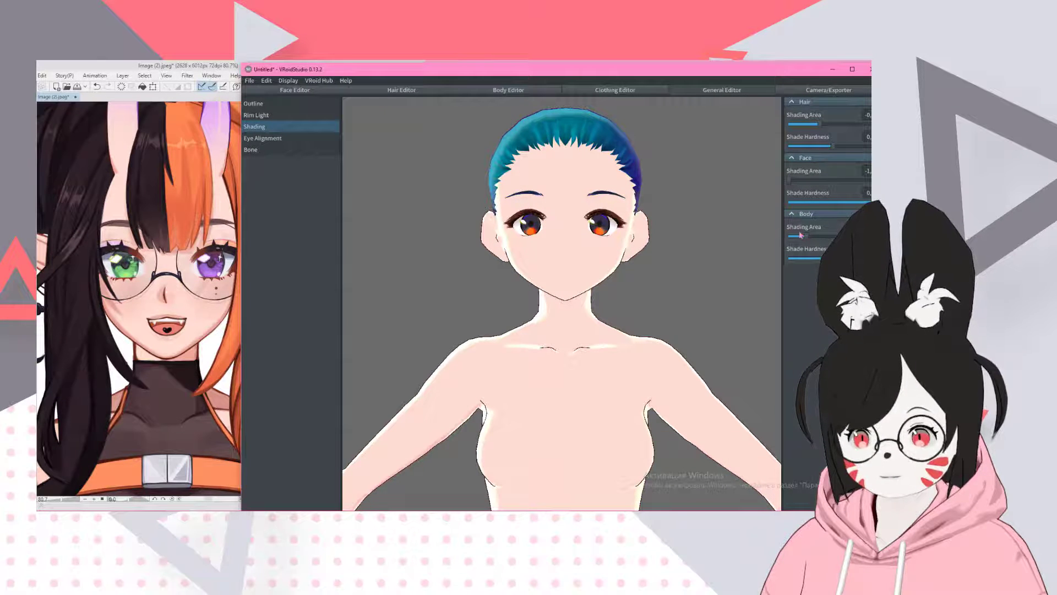
left_click_drag(796, 238, 767, 235)
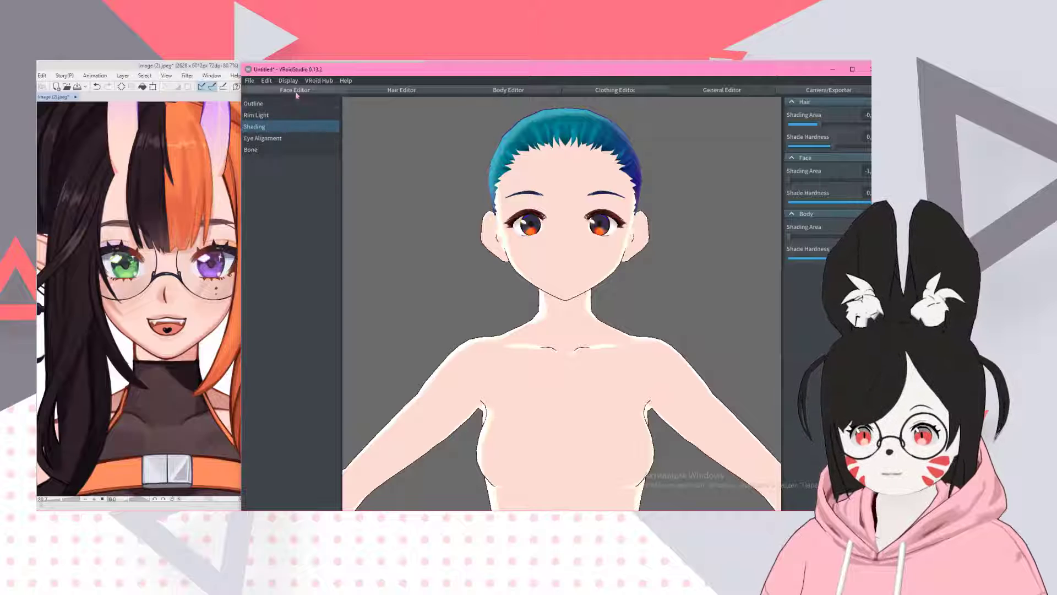
- Increase the outline width of the model's hair, face and body in the General Editor's outline settings
left_click(273, 105)
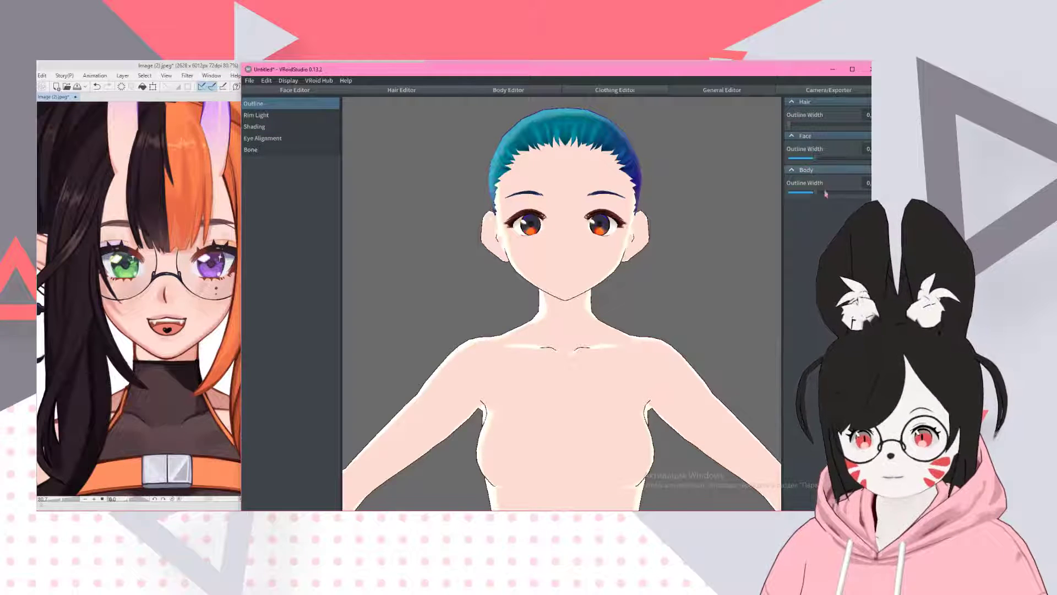
left_click_drag(818, 191, 821, 136)
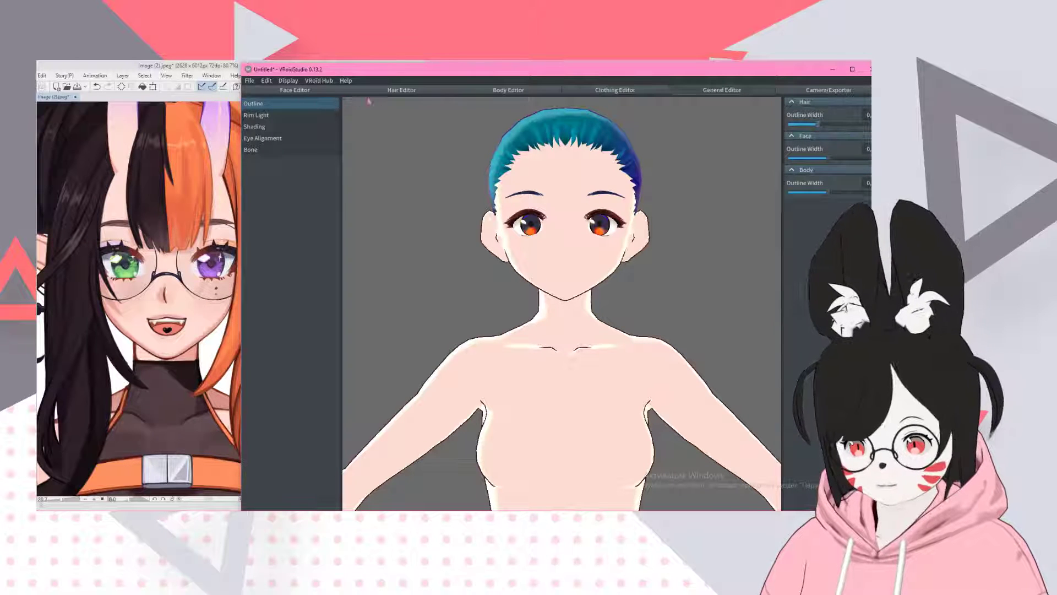
- Load Preset 5 for the hair in the Hair Editor and bring up the reference artwork in Clip Studio Paint
left_click(393, 90)
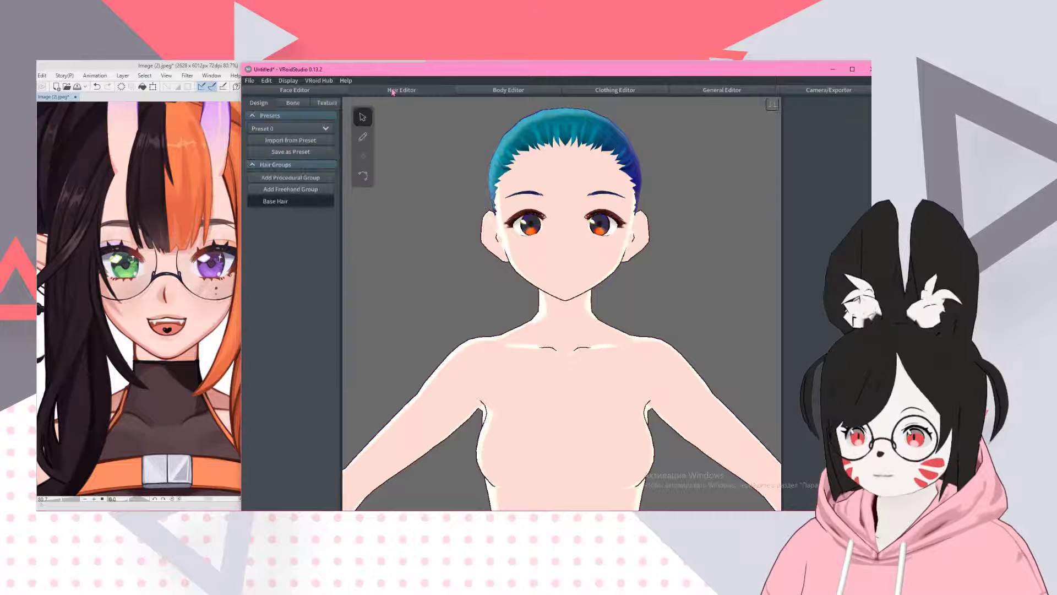
left_click(285, 131)
left_click(289, 156)
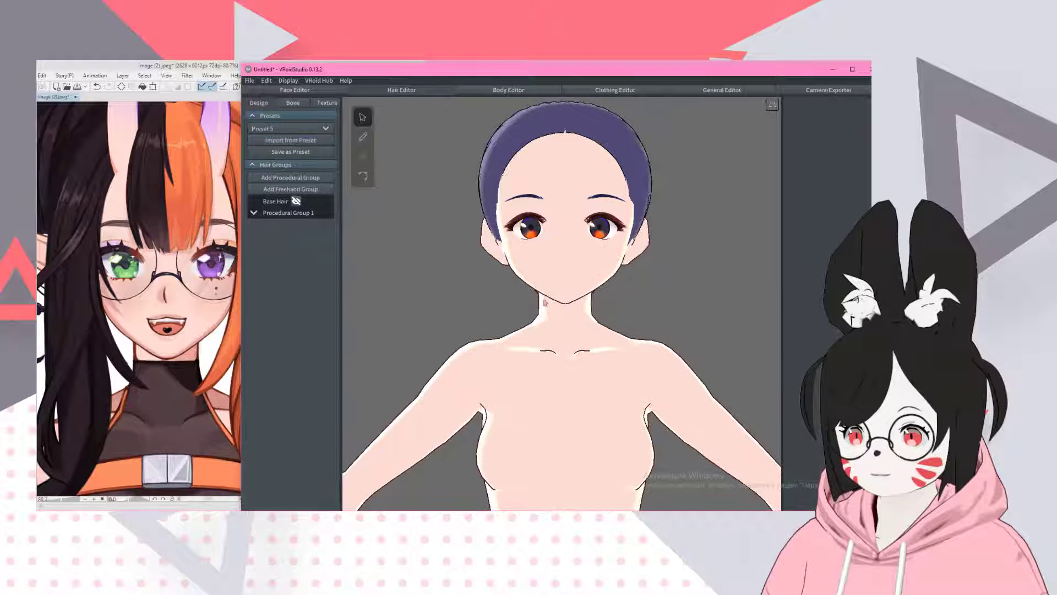
scroll(545, 303, "up", 3)
left_click(159, 70)
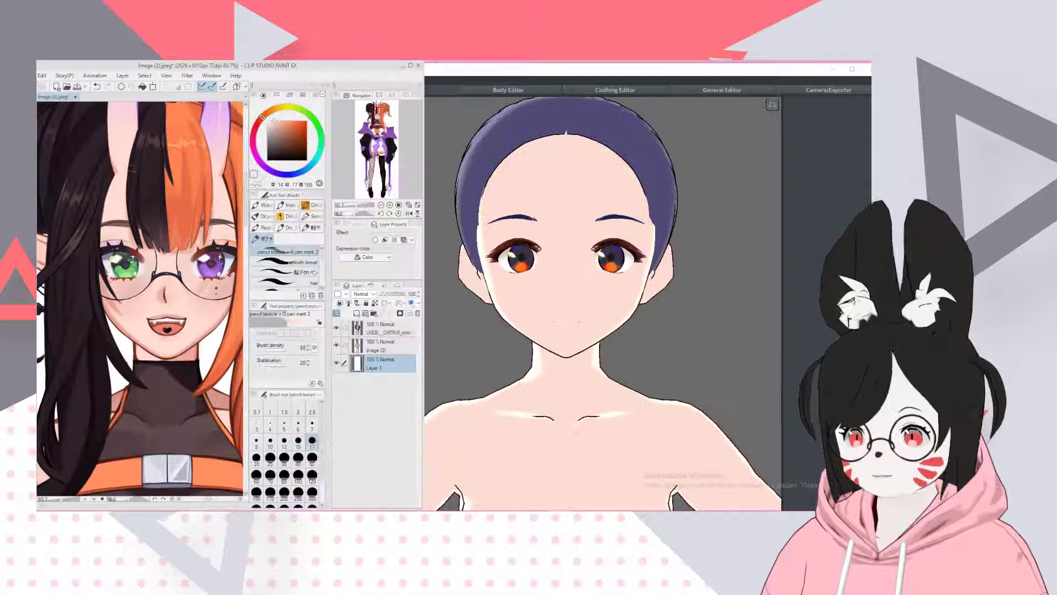
- Sample the dark hair colour from the reference artwork and look up its hex code, 312630, in the colour settings
scroll(132, 251, "down", 2)
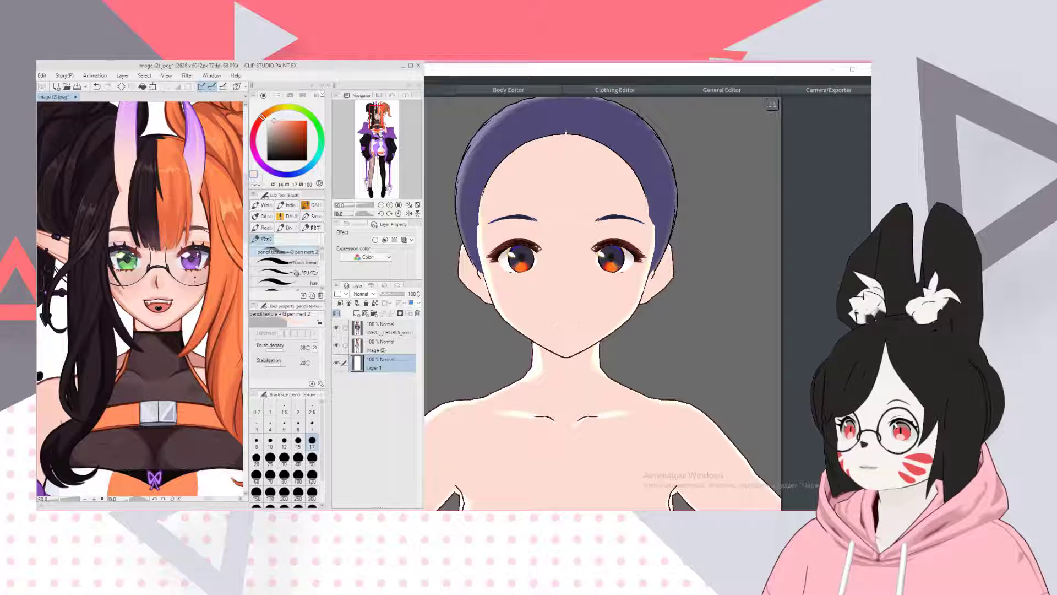
left_click(284, 263)
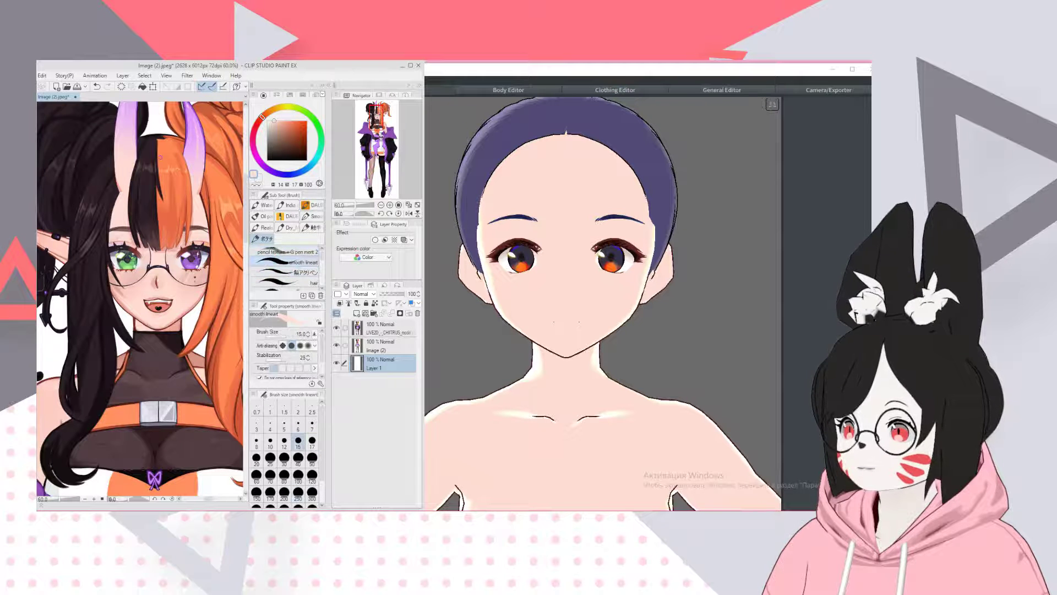
left_click(254, 175)
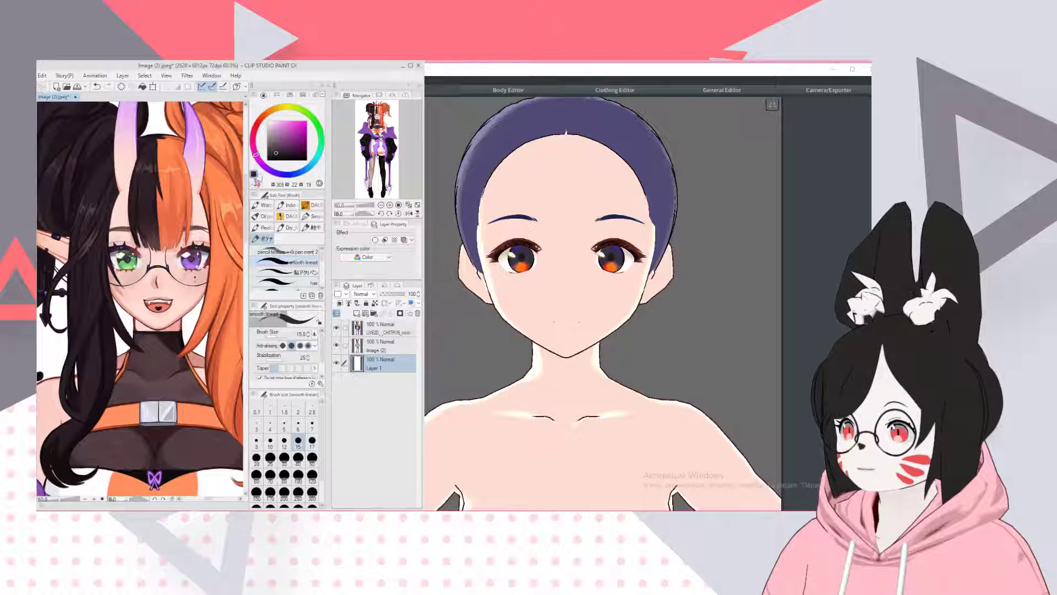
left_click(255, 175)
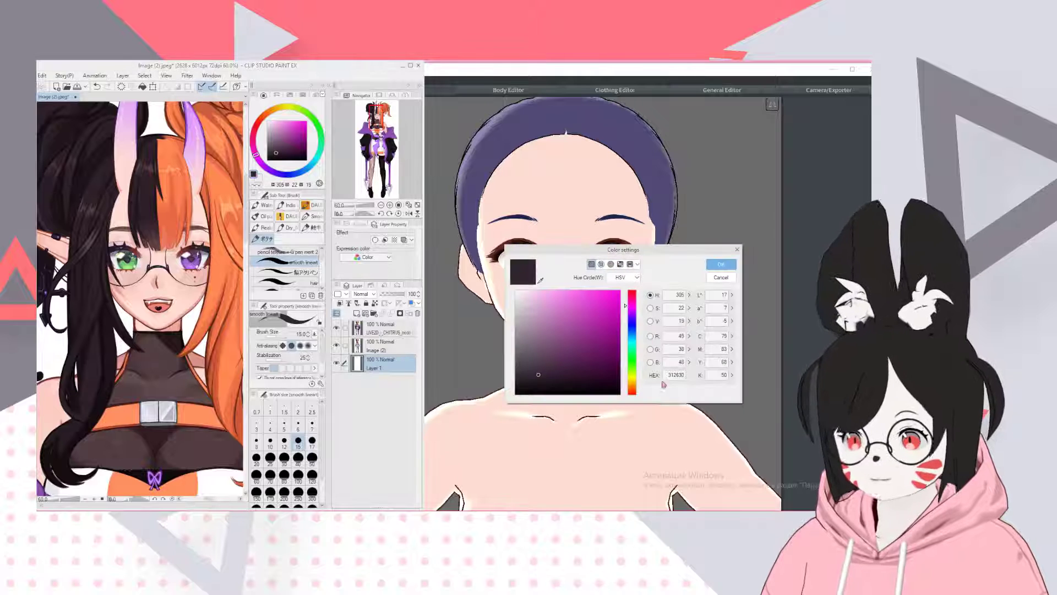
left_click(721, 264)
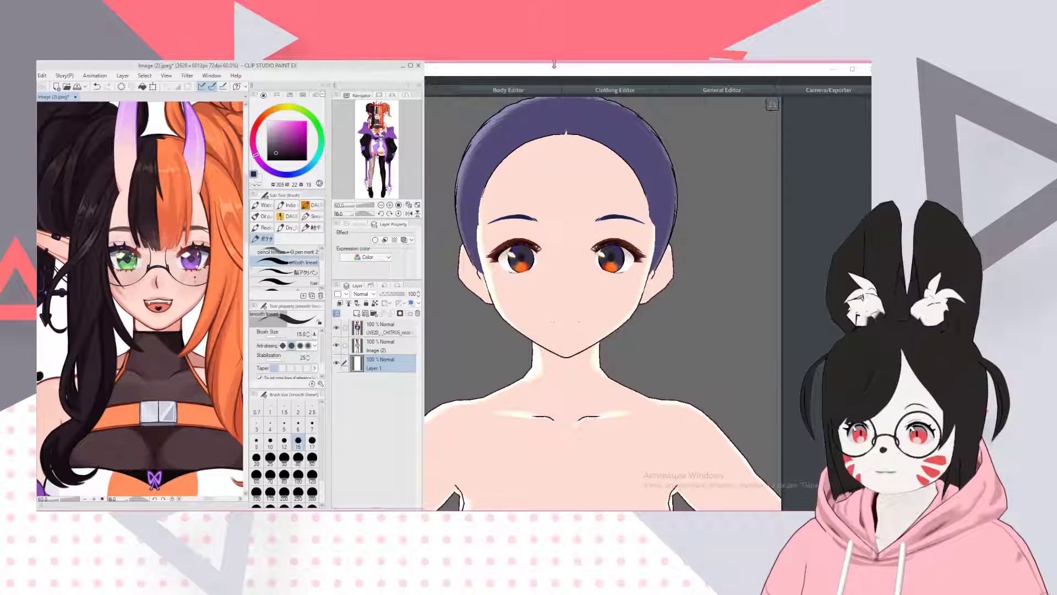
- Switch to VRoid Studio, make Procedural Group 1 visible and duplicate its white hair material
left_click(529, 81)
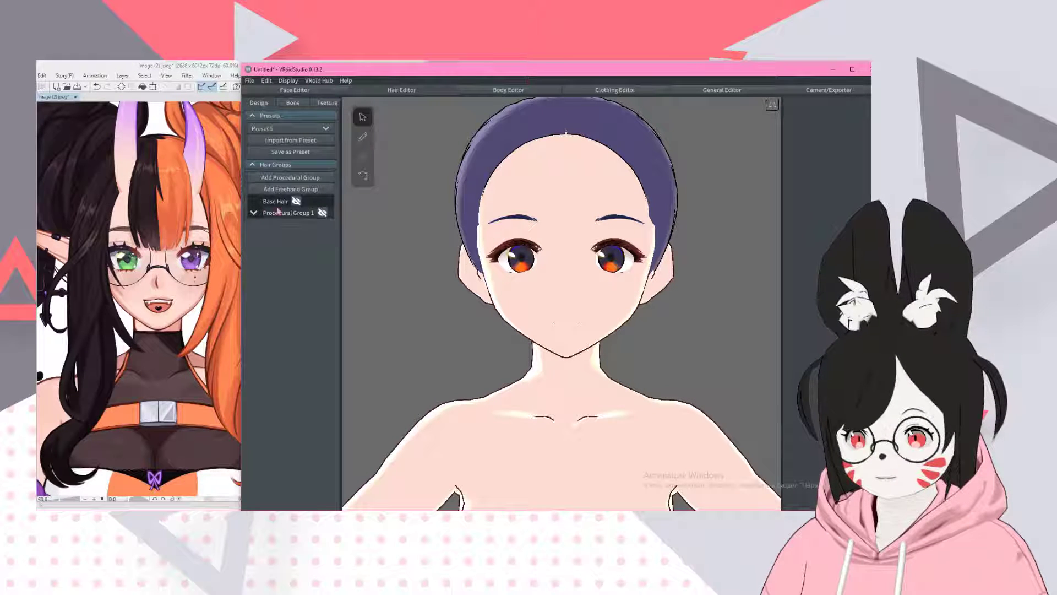
left_click(323, 213)
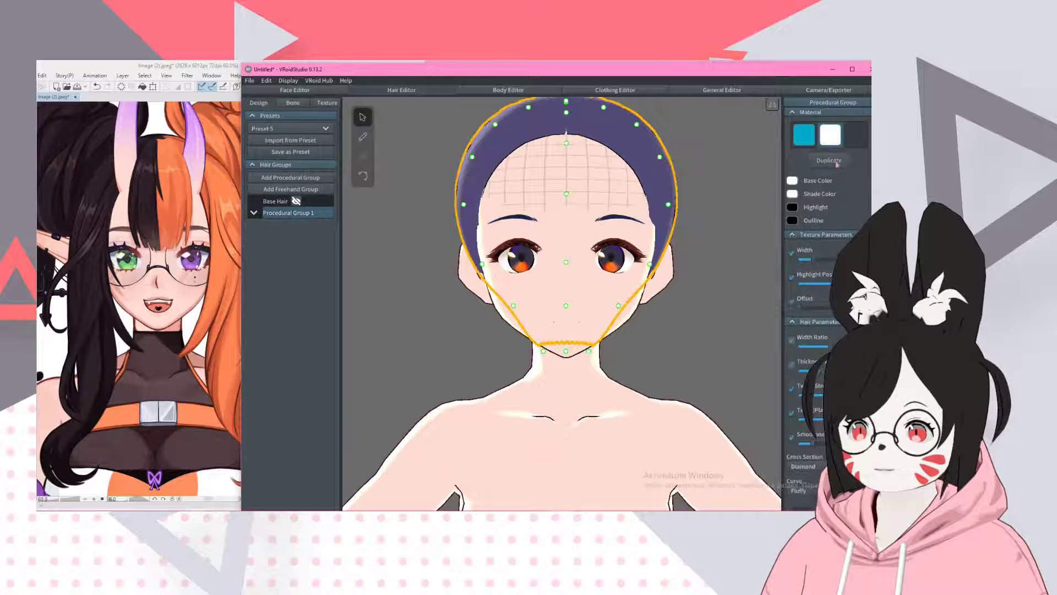
left_click(830, 186)
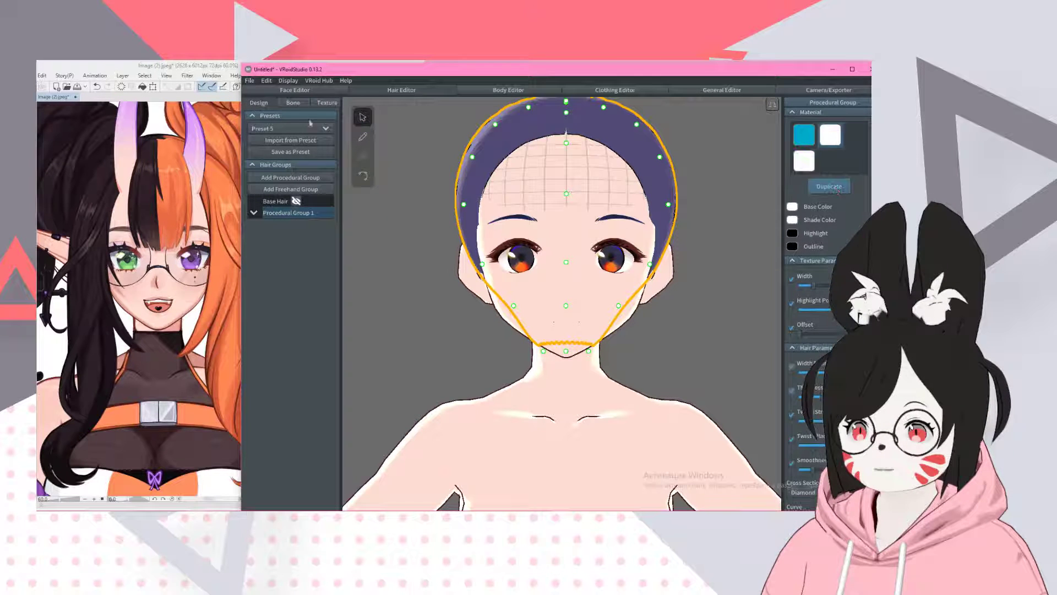
- Open the hair textures, set the brush colour to 312630 and expand the second hair material
left_click(338, 103)
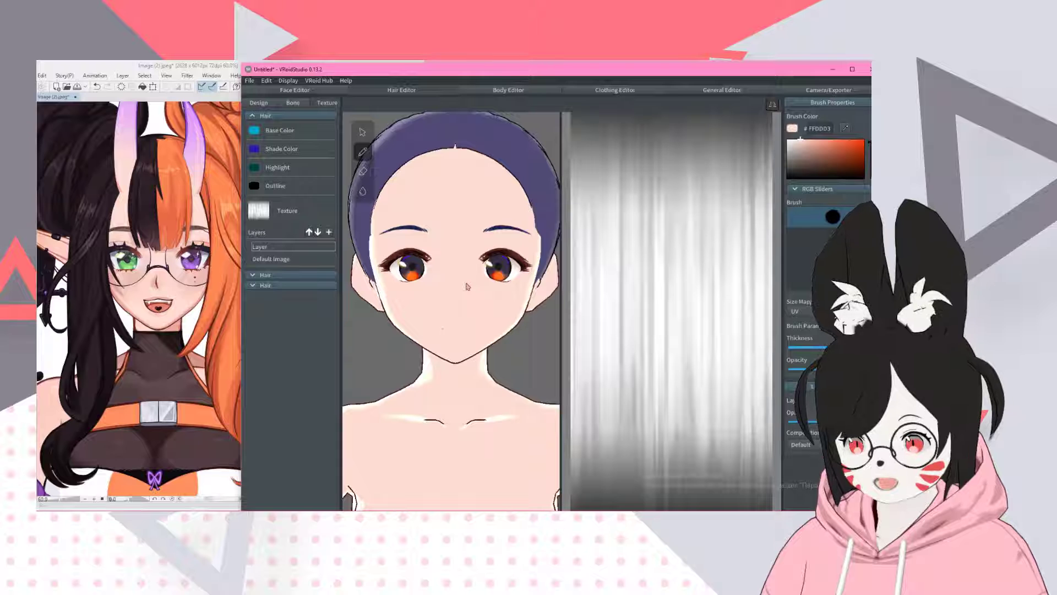
left_click(820, 129)
type("312630")
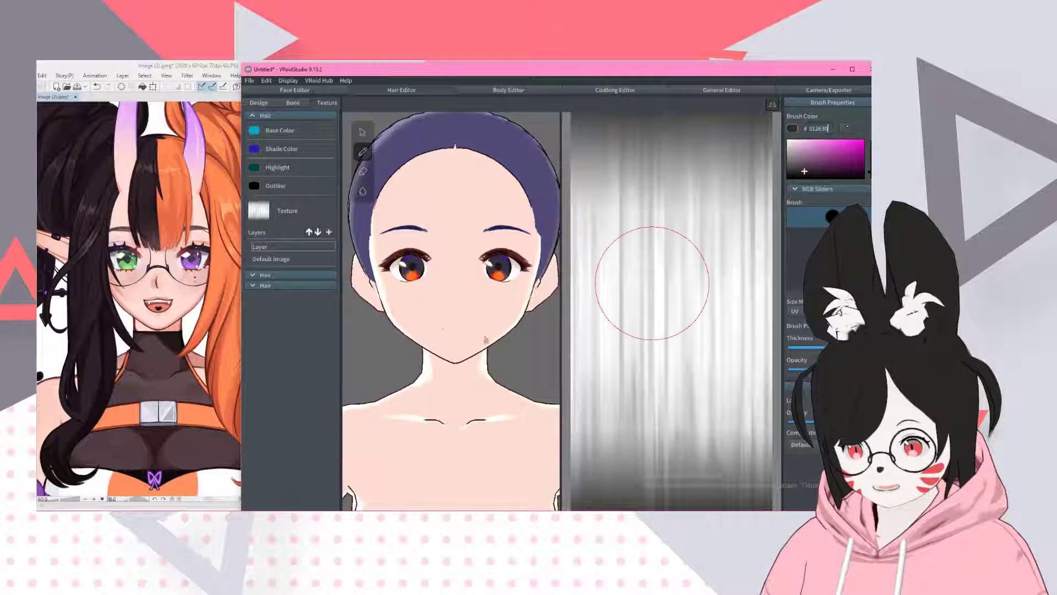
scroll(485, 340, "down", 2)
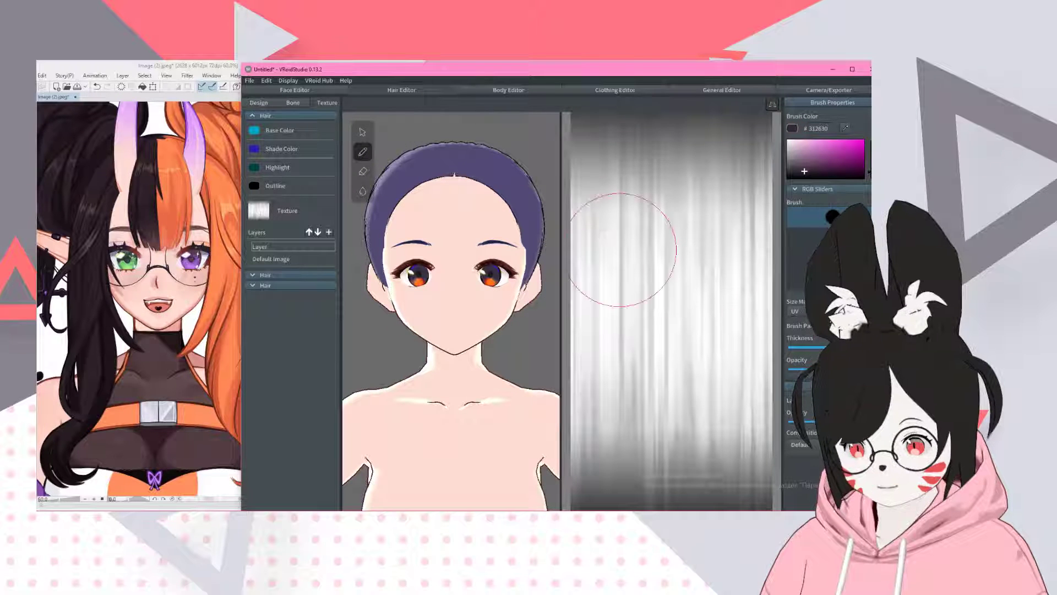
left_click(259, 275)
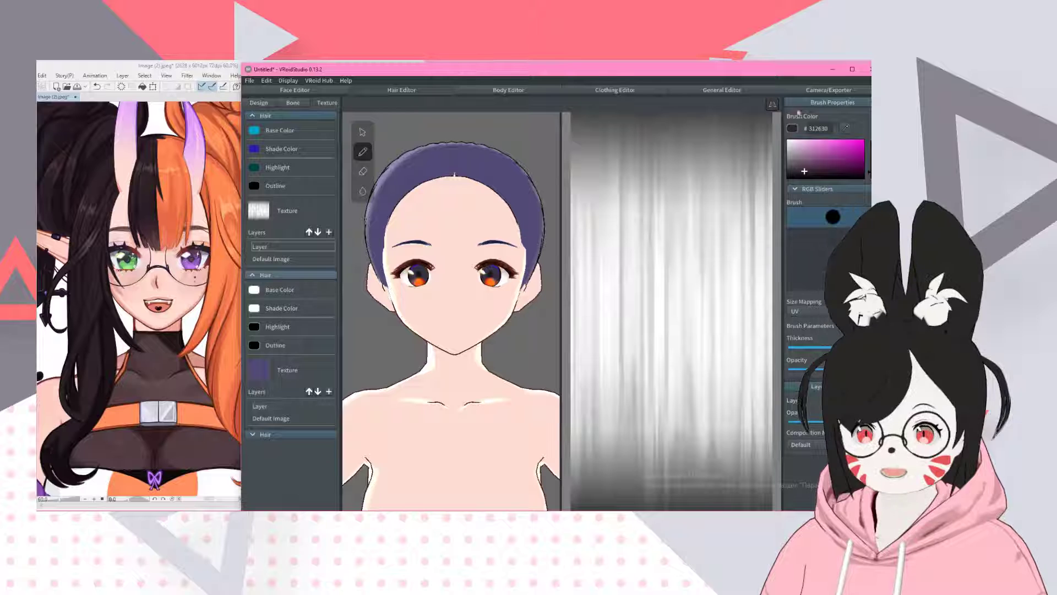
left_click(818, 128)
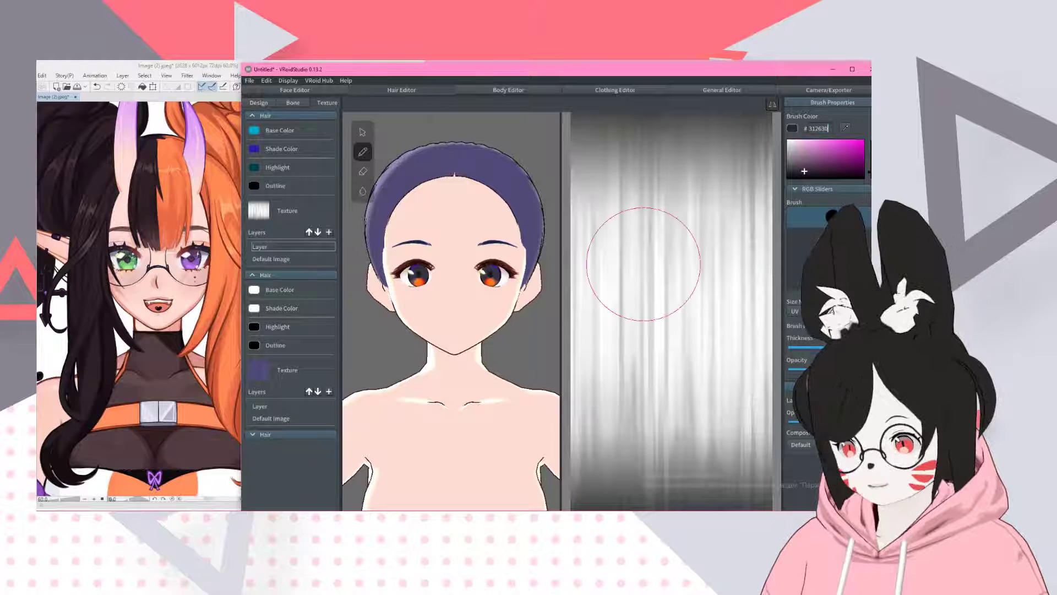
- Sample a darker shade of the black hair in Clip Studio Paint and set VRoid's brush colour to 2E2028
key("alt+Tab")
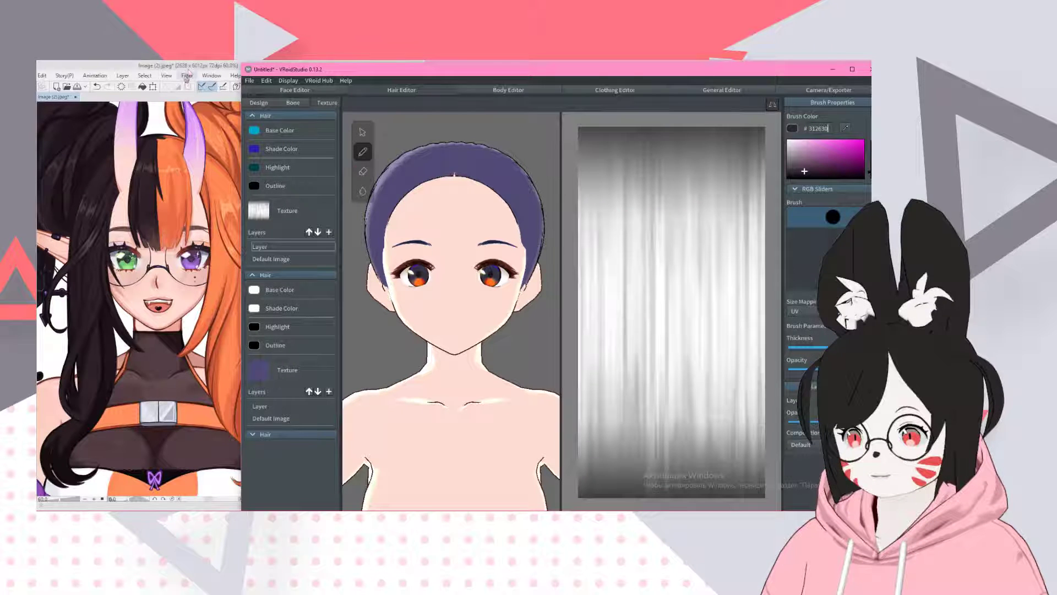
left_click(154, 138, "alt")
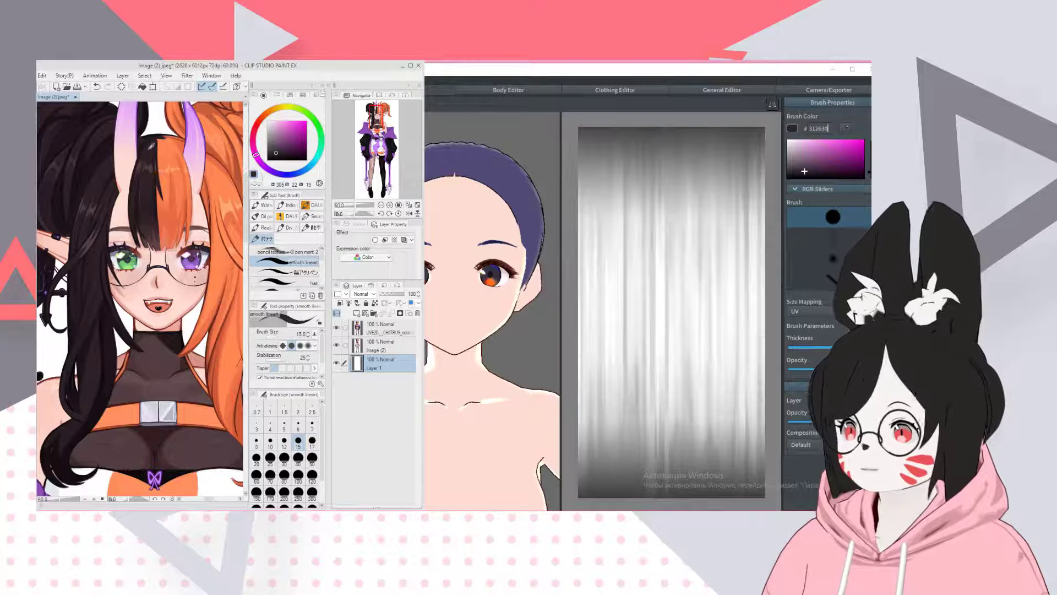
left_click(254, 174)
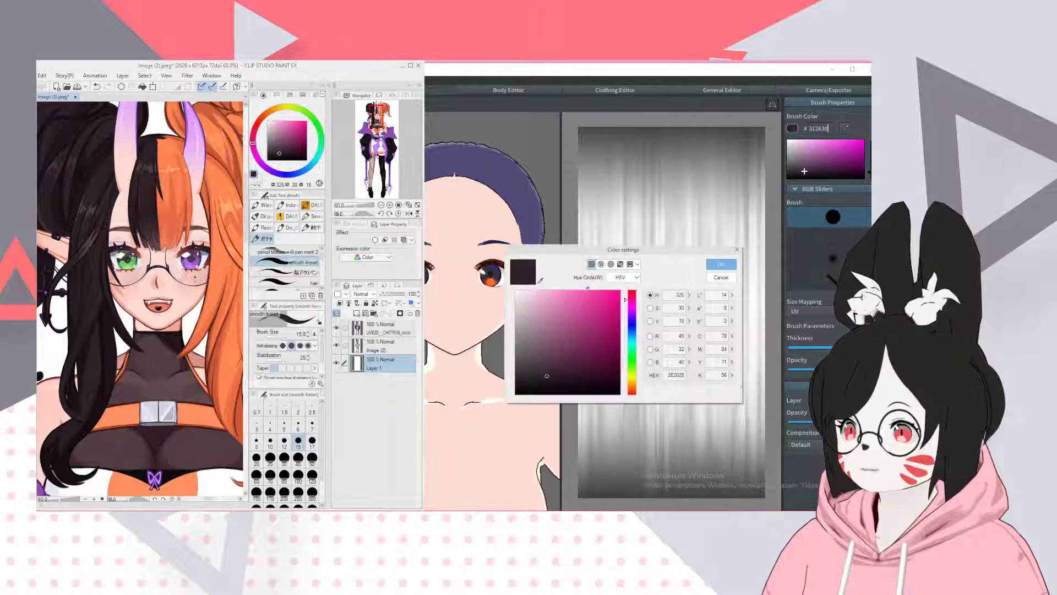
double_click(676, 375)
key("ctrl+c")
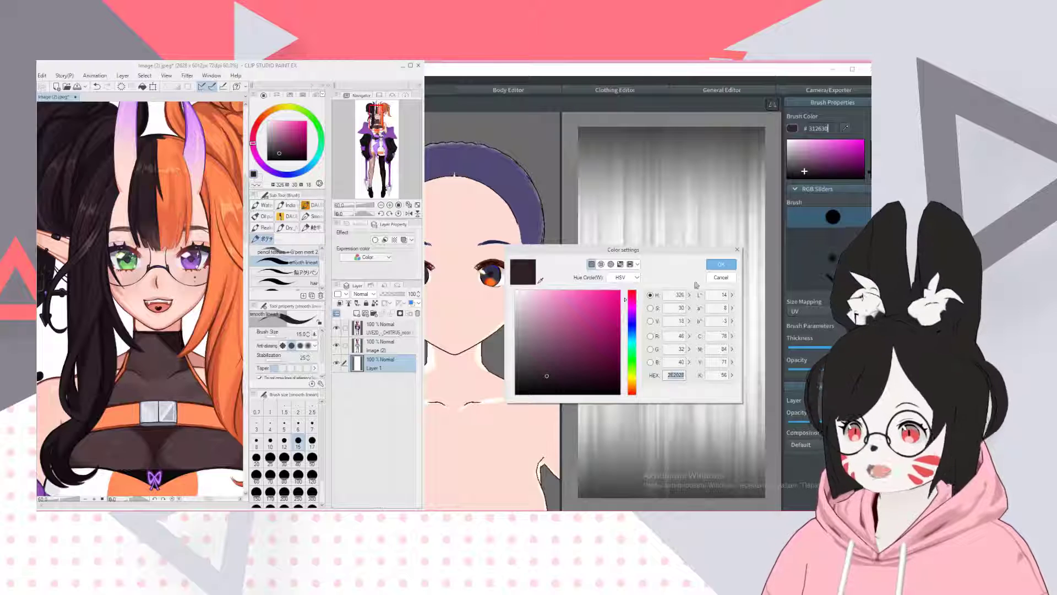
left_click(719, 264)
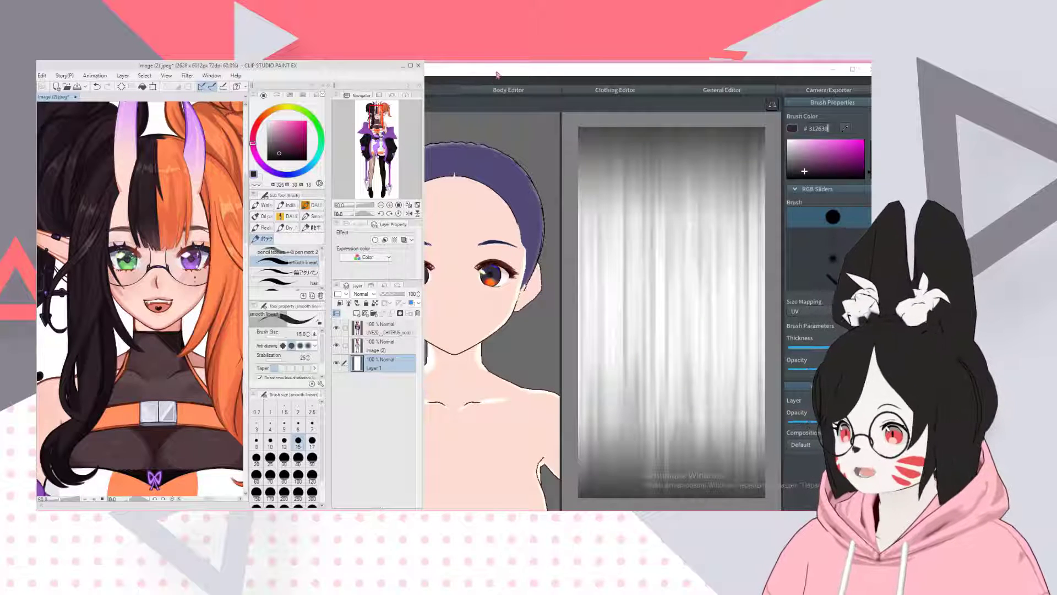
left_click(493, 78)
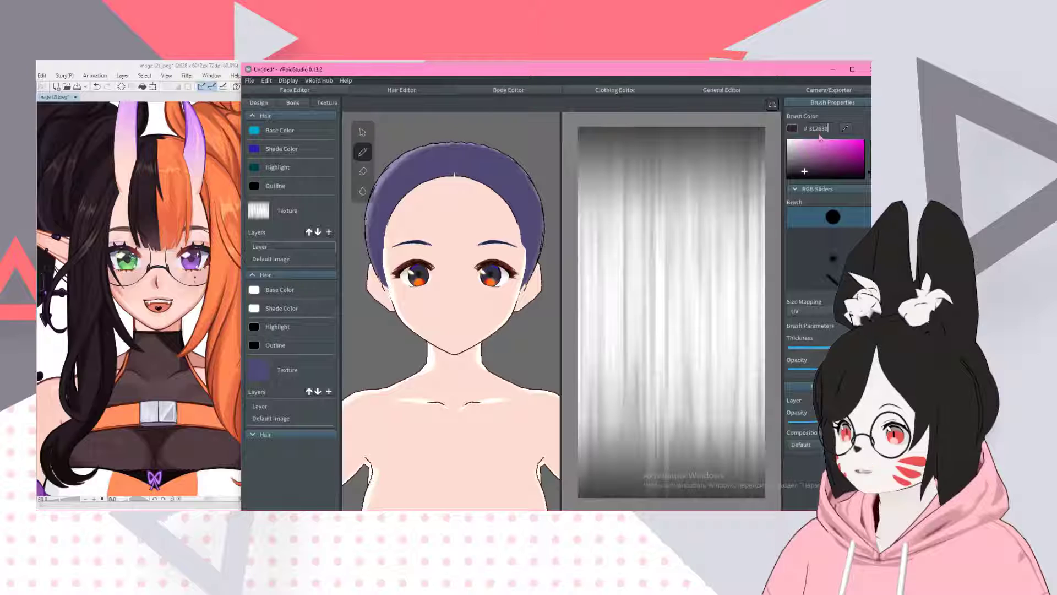
key("ctrl+v")
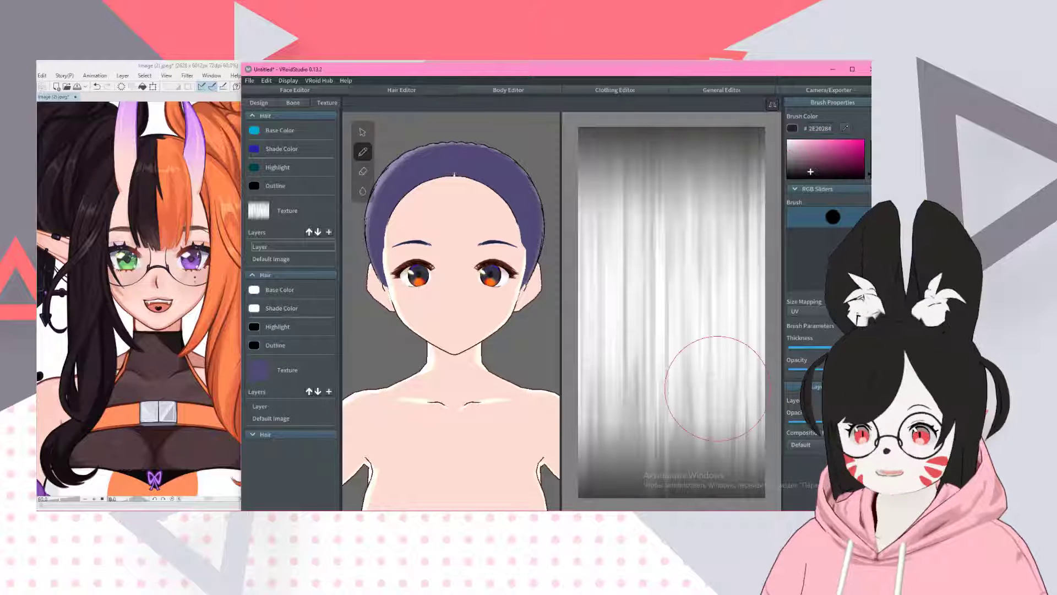
- Paint the second hair material's whole texture layer, covering the scalp hair, with the dark 2E2028 colour
mouse_move(622, 255)
left_mouse_down()
mouse_move(732, 254)
mouse_move(671, 154)
mouse_move(666, 391)
left_mouse_up()
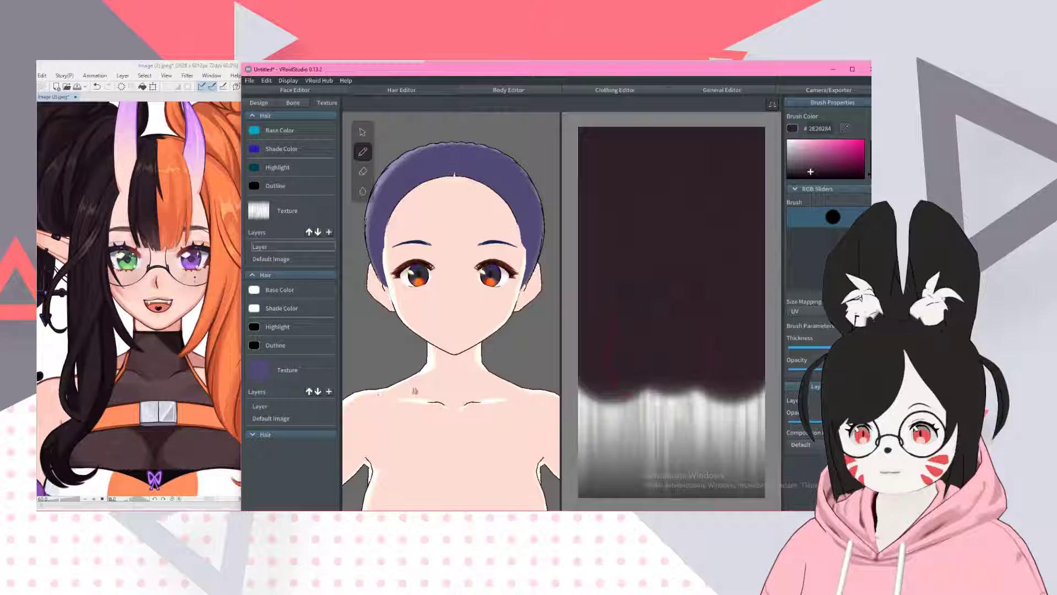
left_click(280, 408)
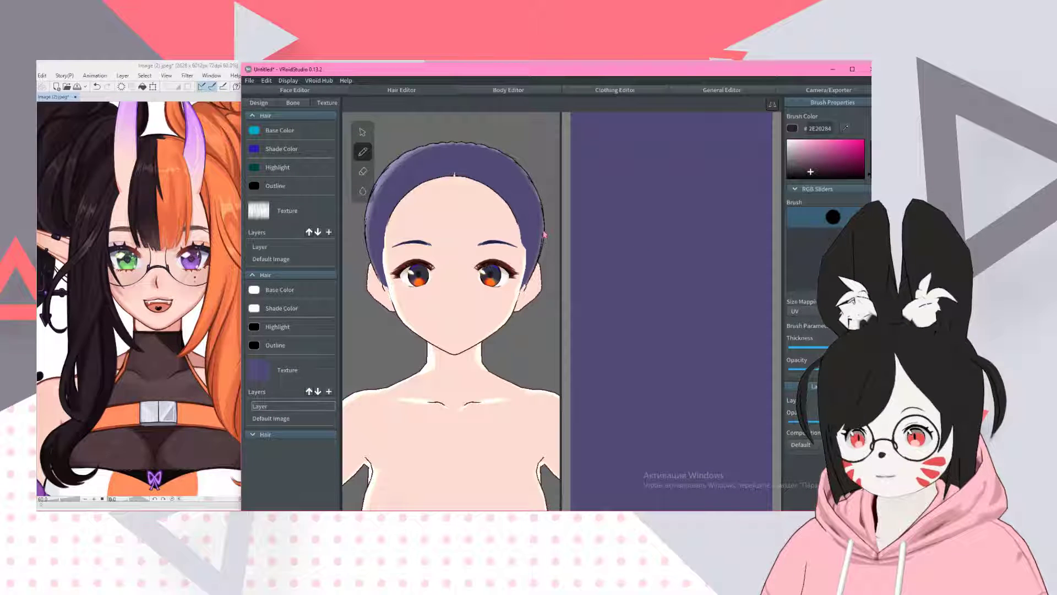
mouse_move(424, 165)
left_mouse_down()
mouse_move(495, 166)
mouse_move(396, 177)
mouse_move(385, 209)
mouse_move(528, 209)
mouse_move(531, 265)
left_mouse_up()
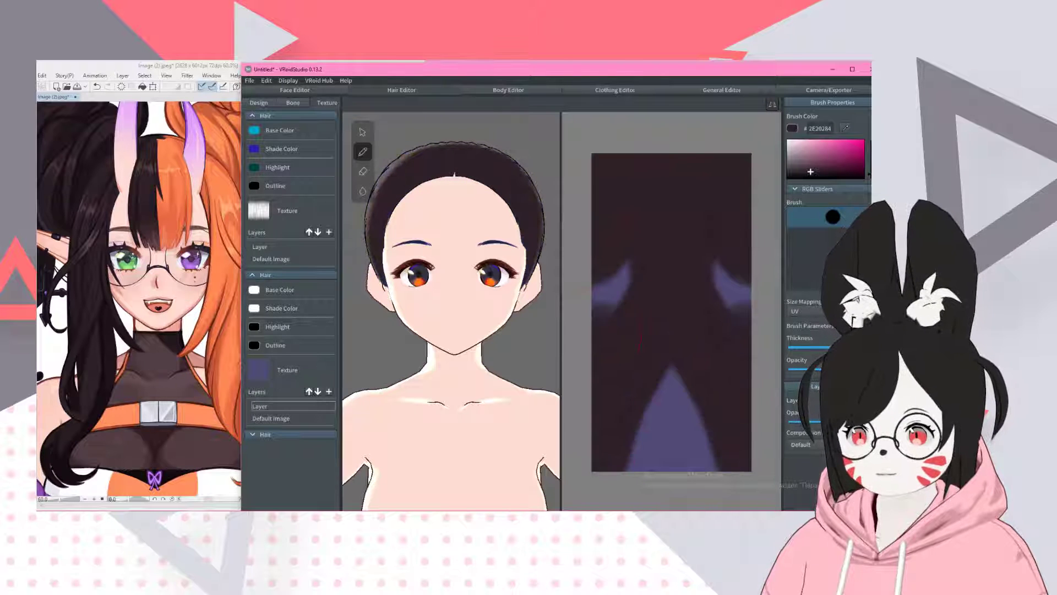
mouse_move(640, 341)
left_mouse_down()
mouse_move(650, 309)
mouse_move(671, 407)
mouse_move(658, 418)
left_mouse_up()
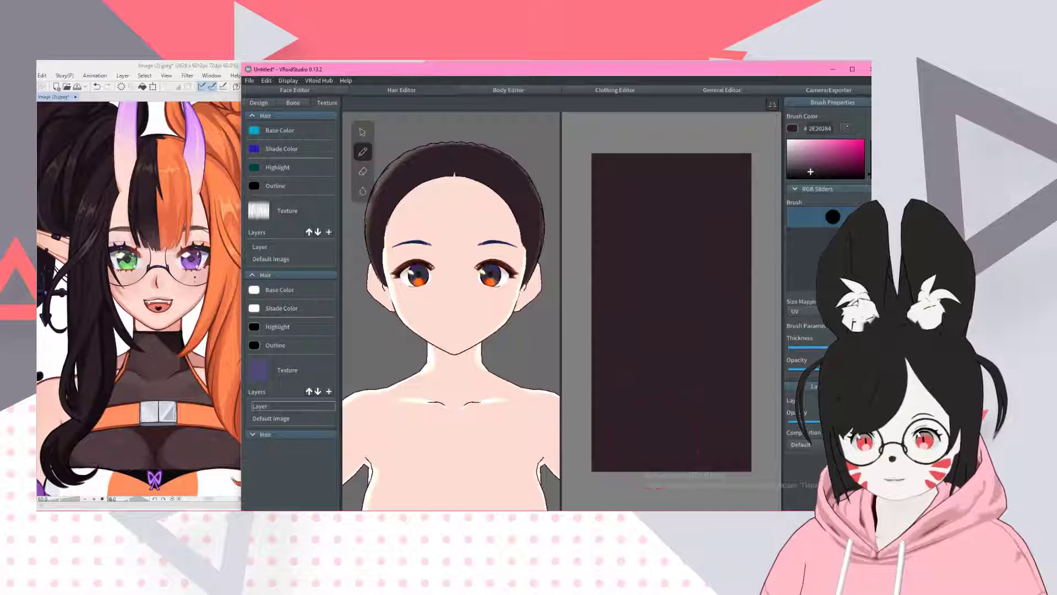
- Expand the third hair material, sample the orange hair in Clip Studio Paint and set VRoid's brush colour to FF8753
left_click(284, 434)
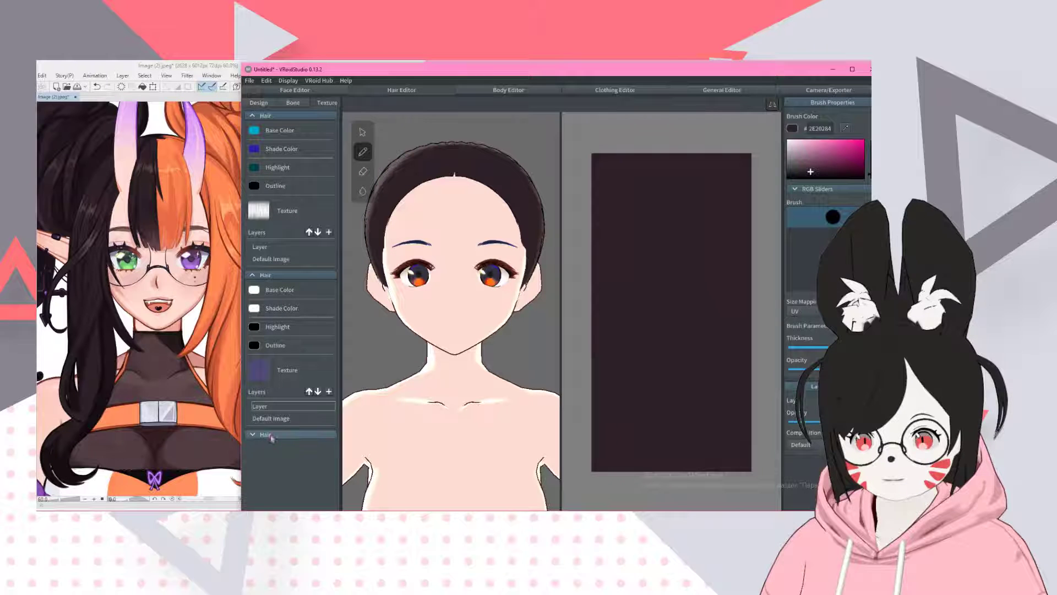
left_click(194, 66)
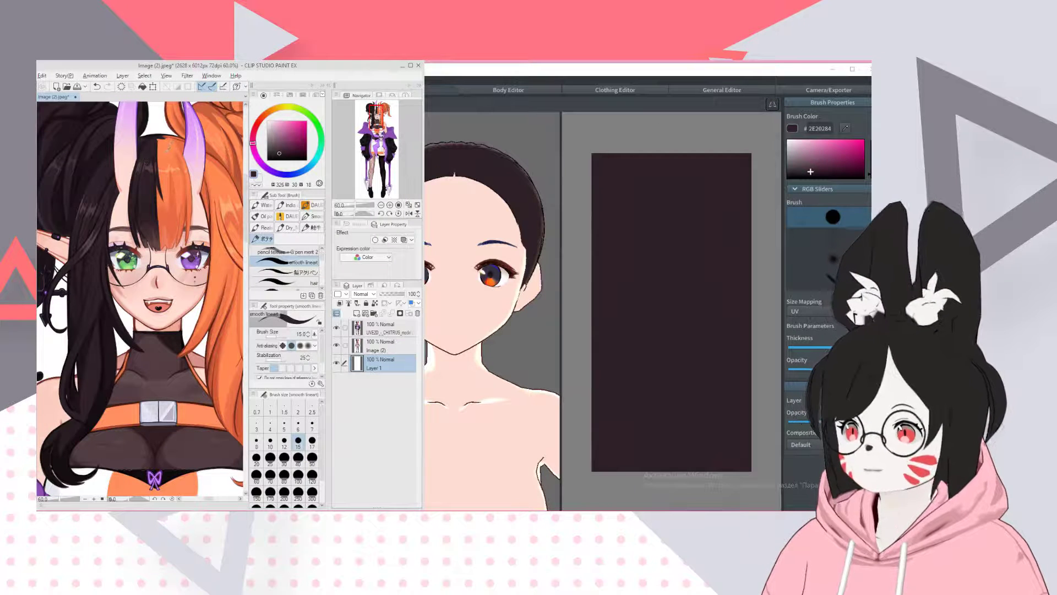
left_click(255, 174)
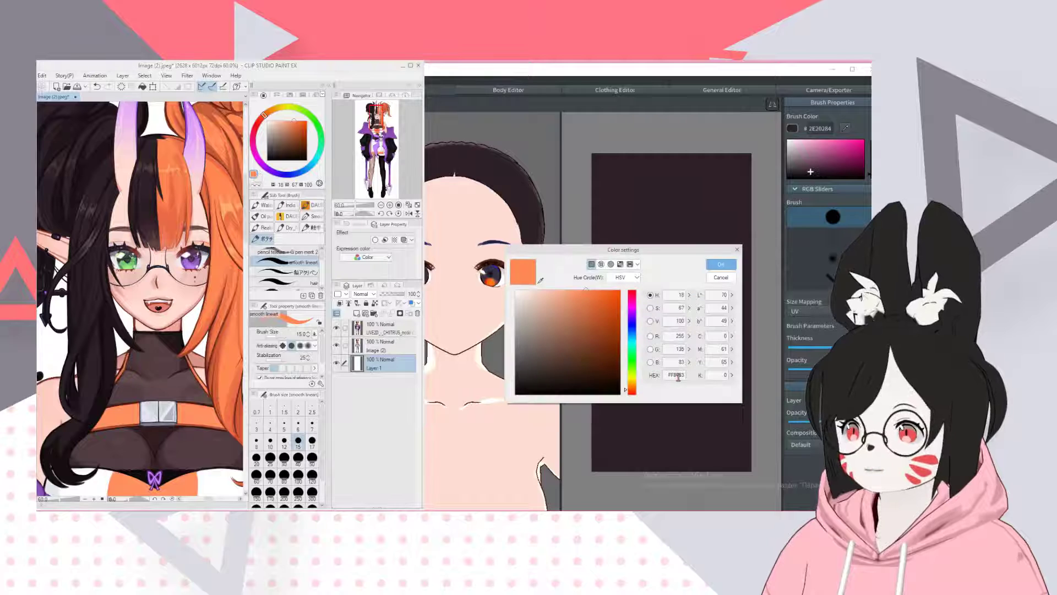
left_click(732, 268)
left_click(659, 84)
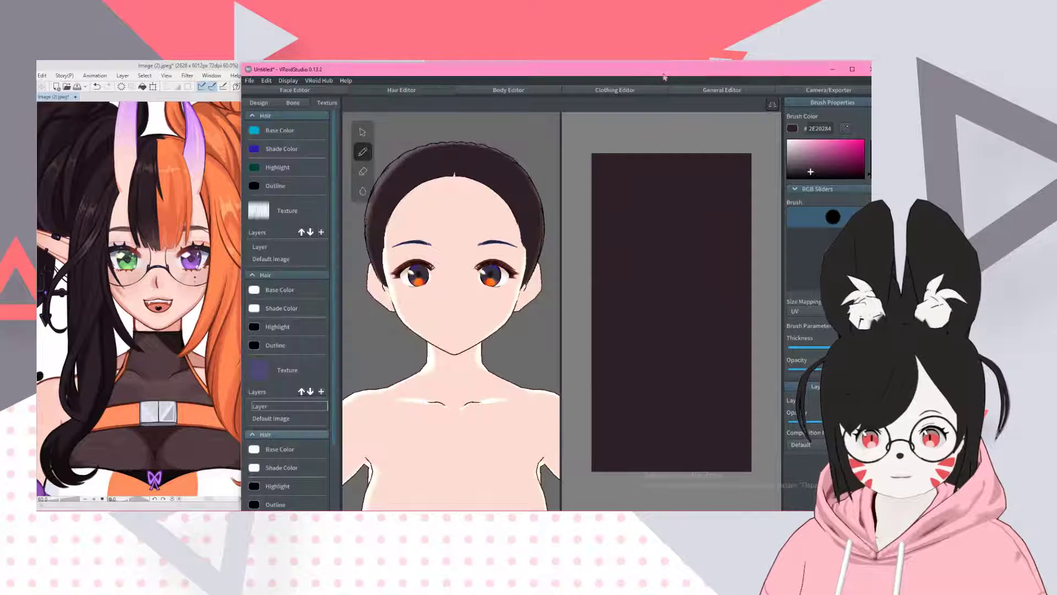
left_click(820, 129)
type("FF8753")
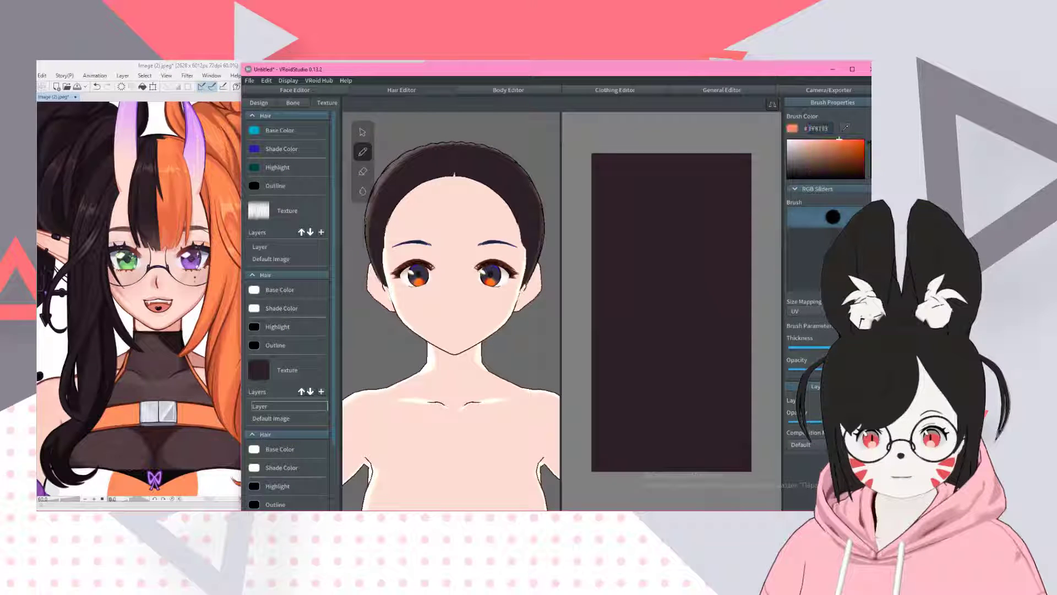
- Paint the third hair material's whole texture layer with the orange FF8753 colour
scroll(291, 465, "down", 2)
left_click(274, 489)
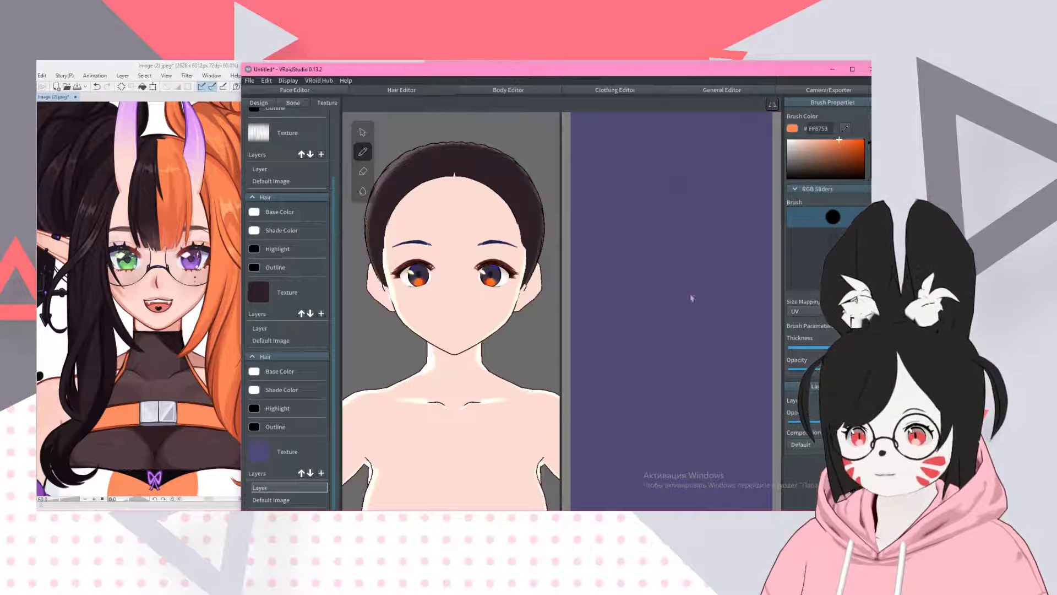
scroll(632, 240, "down", 2)
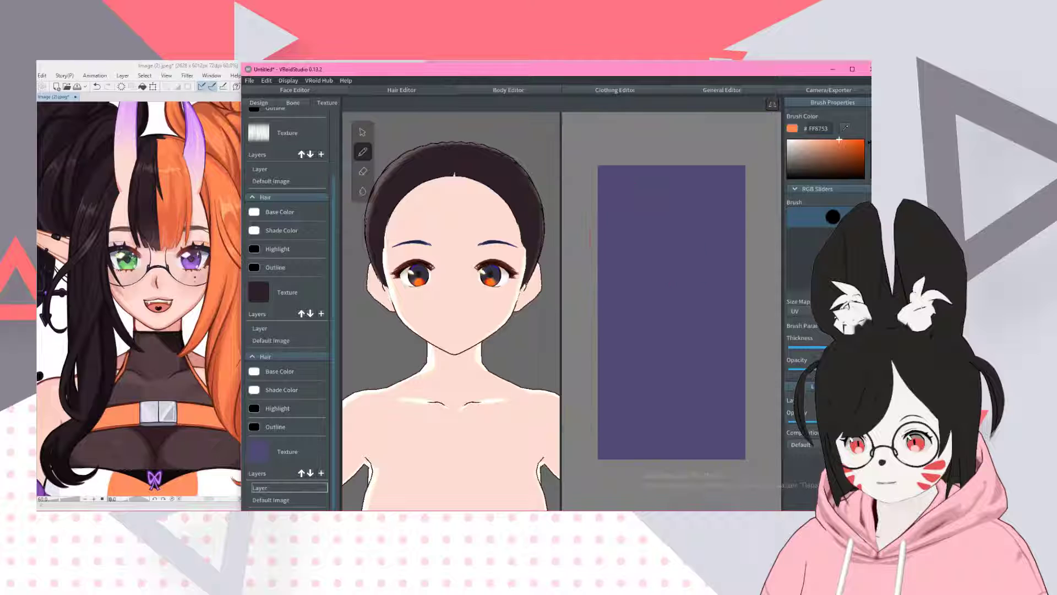
mouse_move(617, 237)
left_mouse_down()
mouse_move(722, 220)
mouse_move(620, 253)
mouse_move(677, 330)
mouse_move(661, 259)
mouse_move(672, 385)
mouse_move(655, 466)
mouse_move(613, 441)
left_mouse_up()
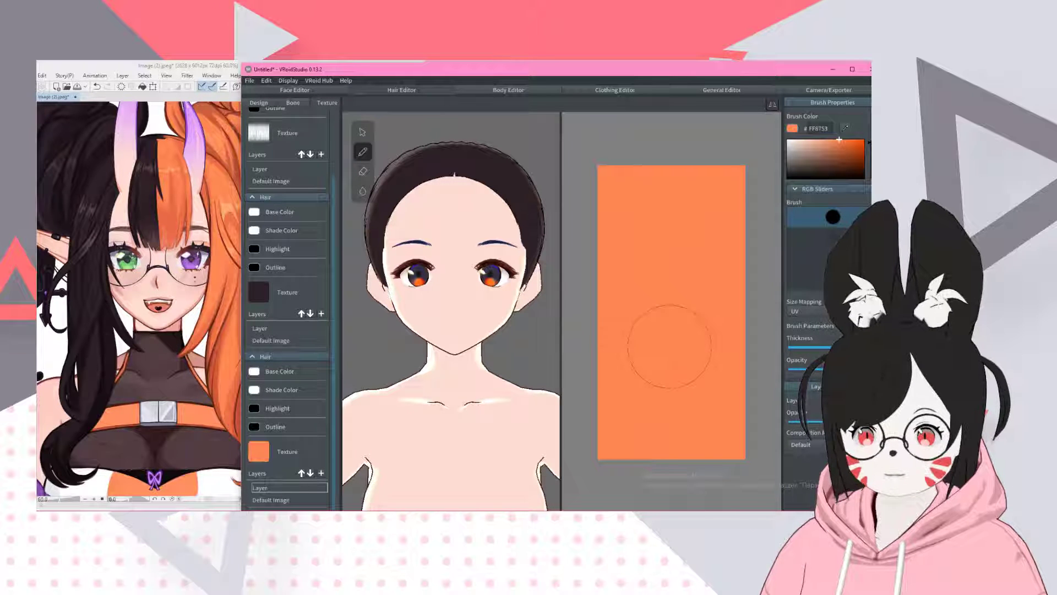
- Return from the hair textures to the face contours and increase Faceline Position (Upward) to match the reference face
left_click(259, 102)
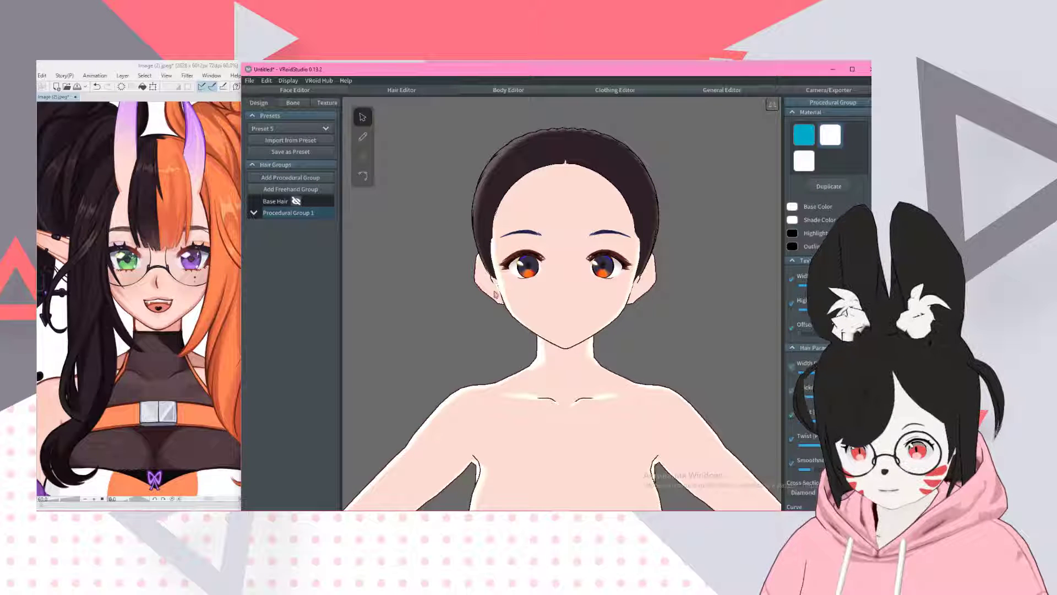
right_click_drag(450, 213, 494, 290)
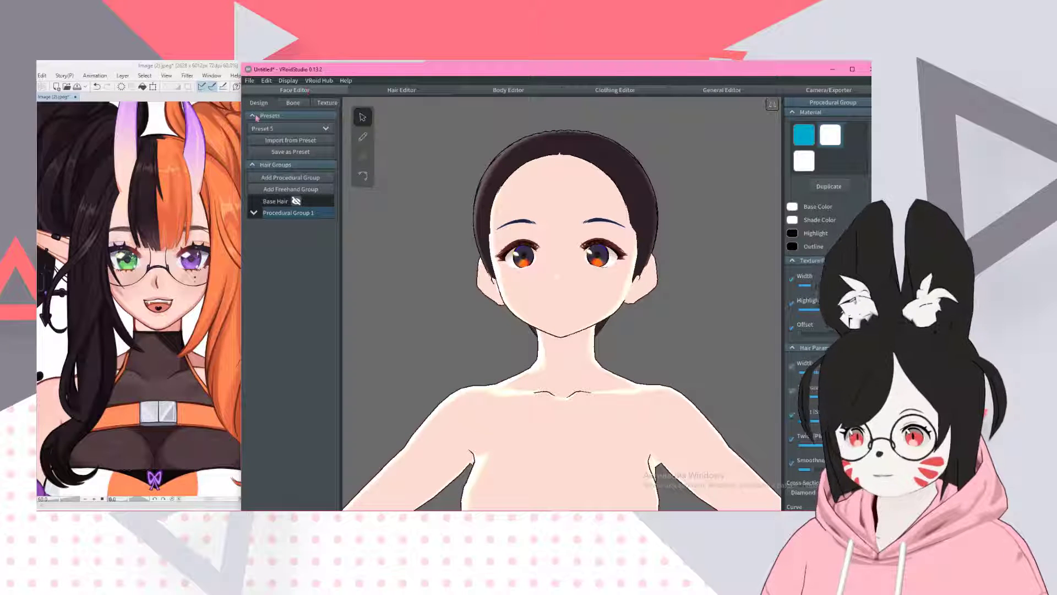
left_click(273, 196)
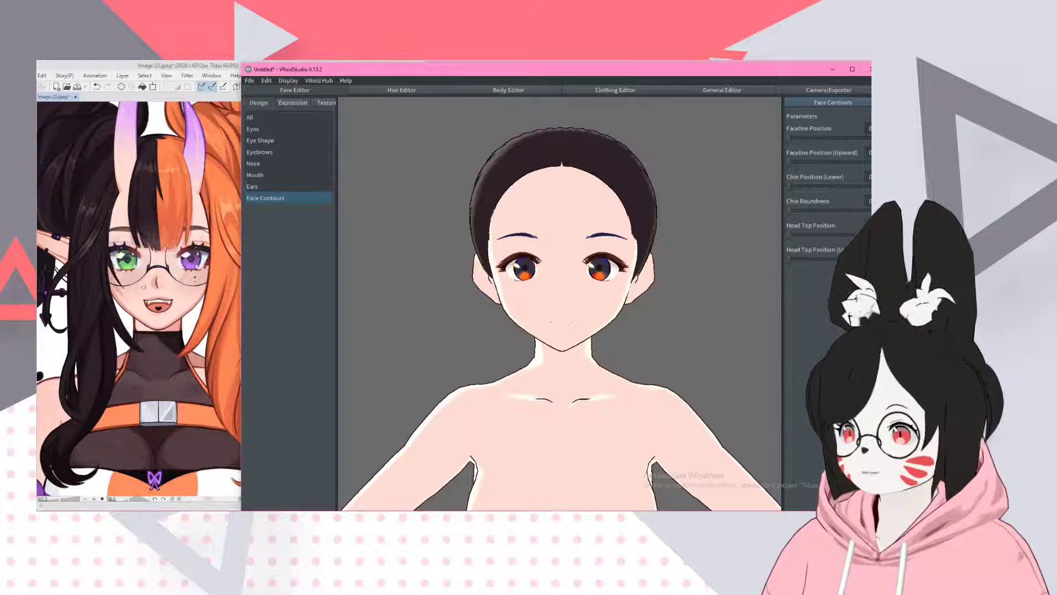
scroll(145, 287, "down", 1)
scroll(145, 287, "up", 2)
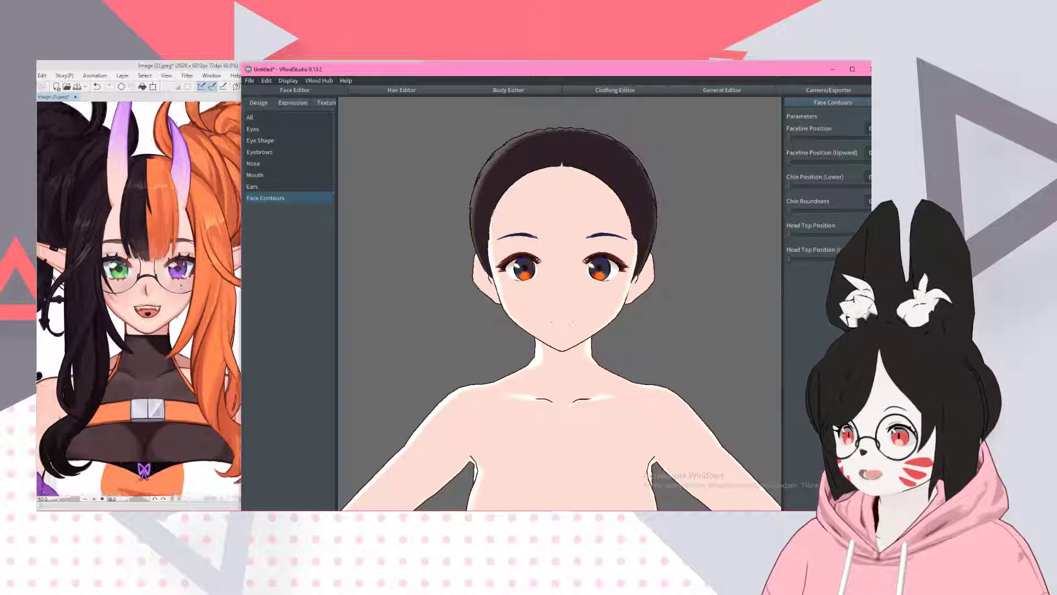
scroll(145, 332, "down", 1)
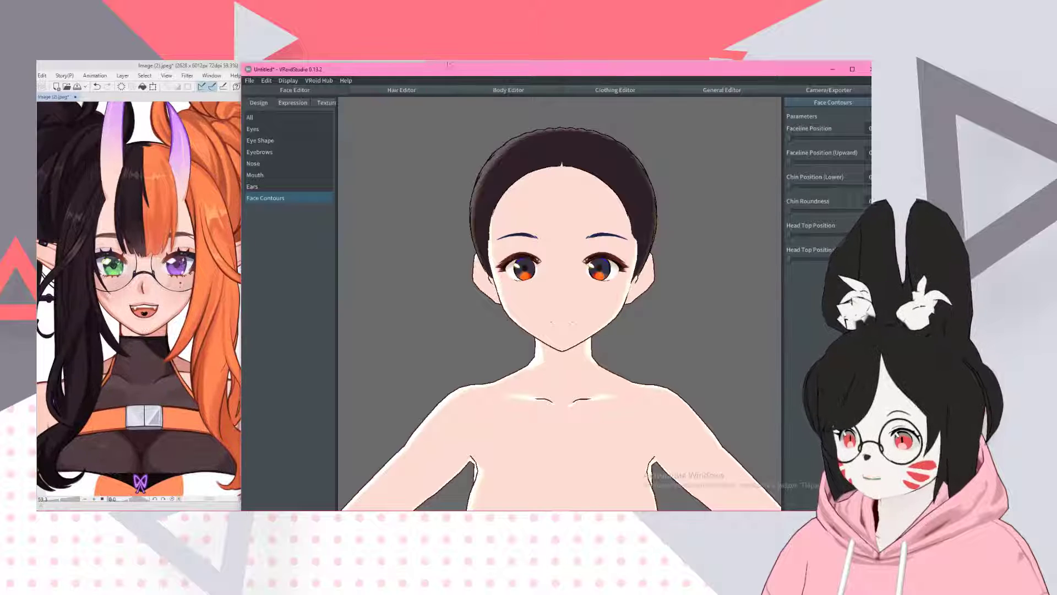
scroll(523, 253, "down", 2)
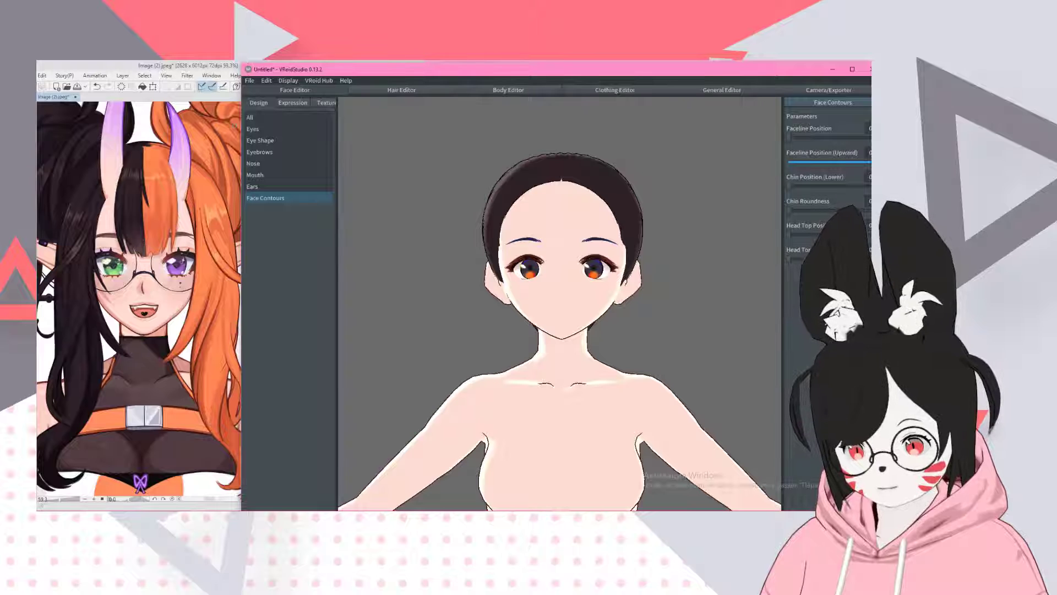
scroll(492, 283, "up", 2)
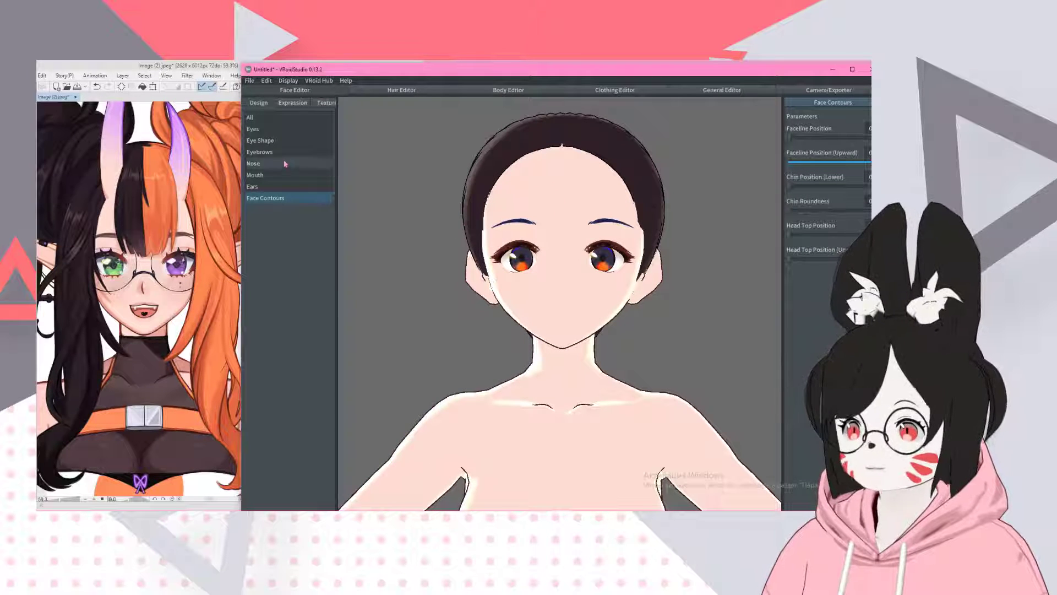
- Increase the body's Breasts Size parameter to about 0.7, using the full-body reference artwork as the guide
left_click(508, 90)
scroll(144, 210, "down", 9)
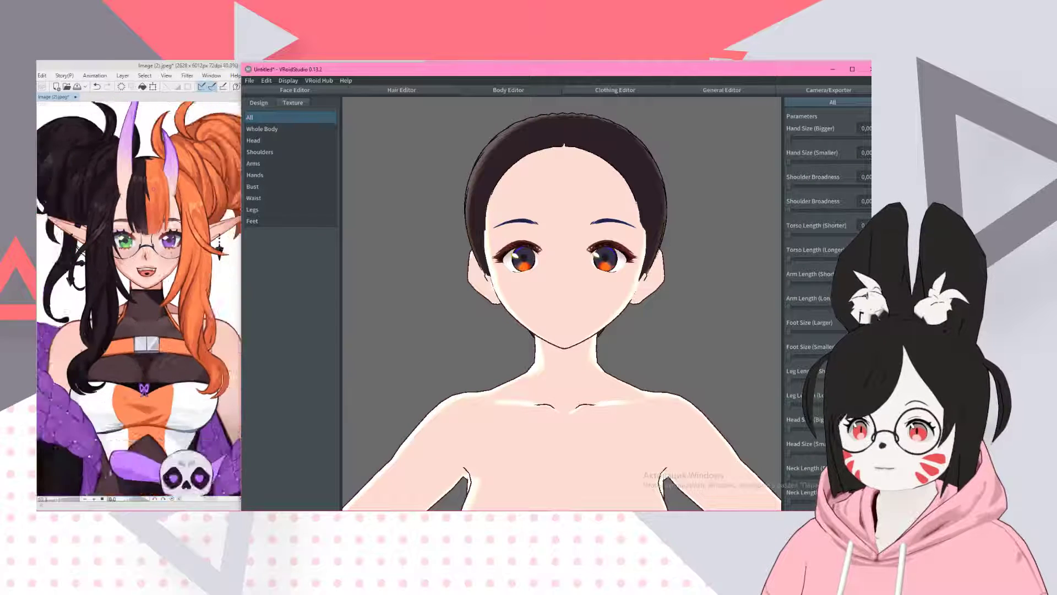
scroll(127, 292, "up", 3)
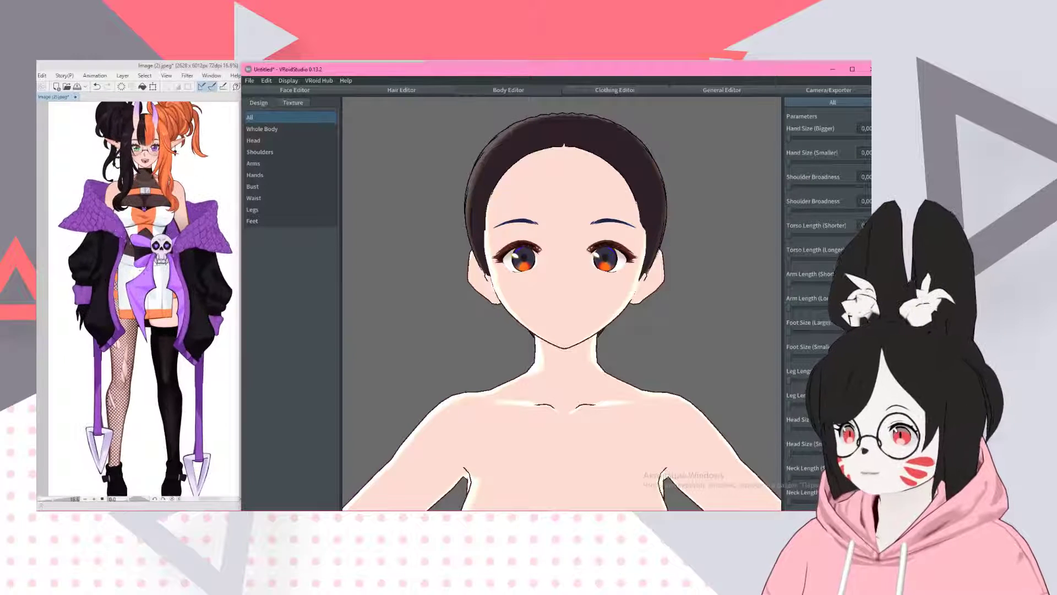
scroll(392, 175, "down", 5)
middle_click_drag(424, 390, 444, 231)
scroll(446, 232, "down", 4)
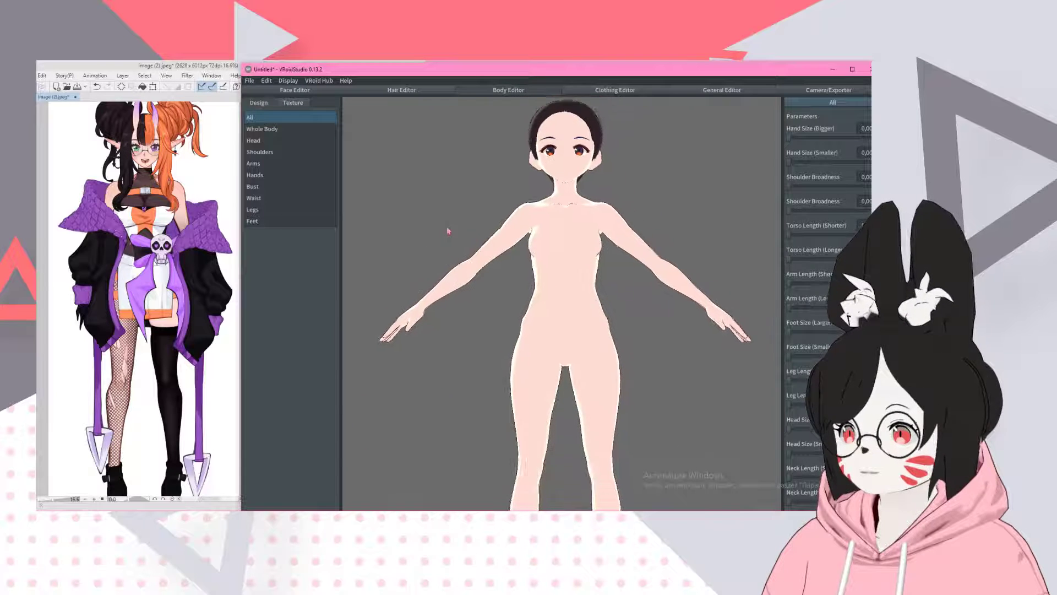
left_click(271, 187)
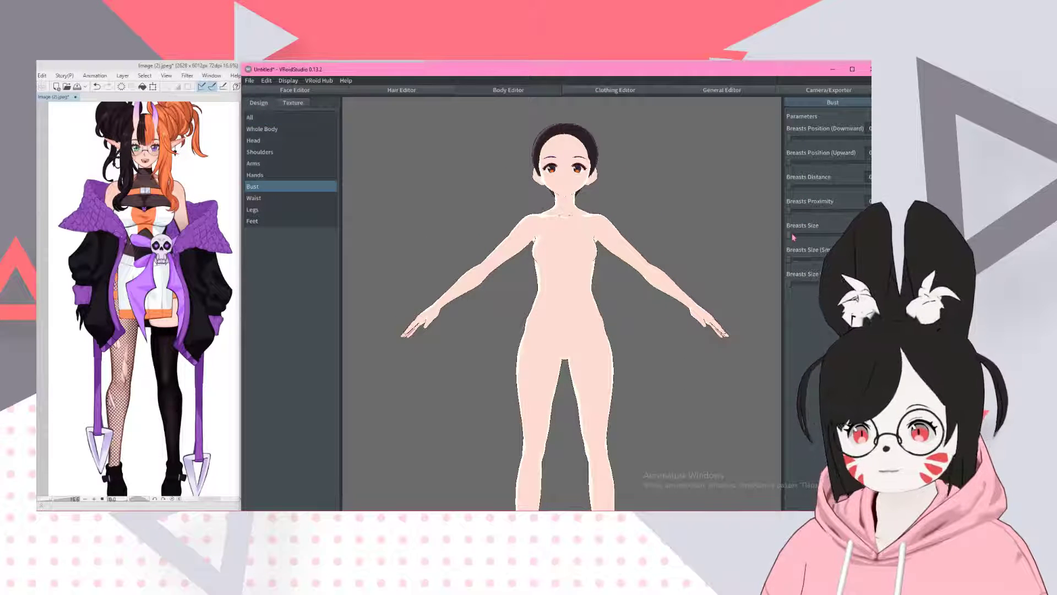
left_click_drag(790, 235, 841, 235)
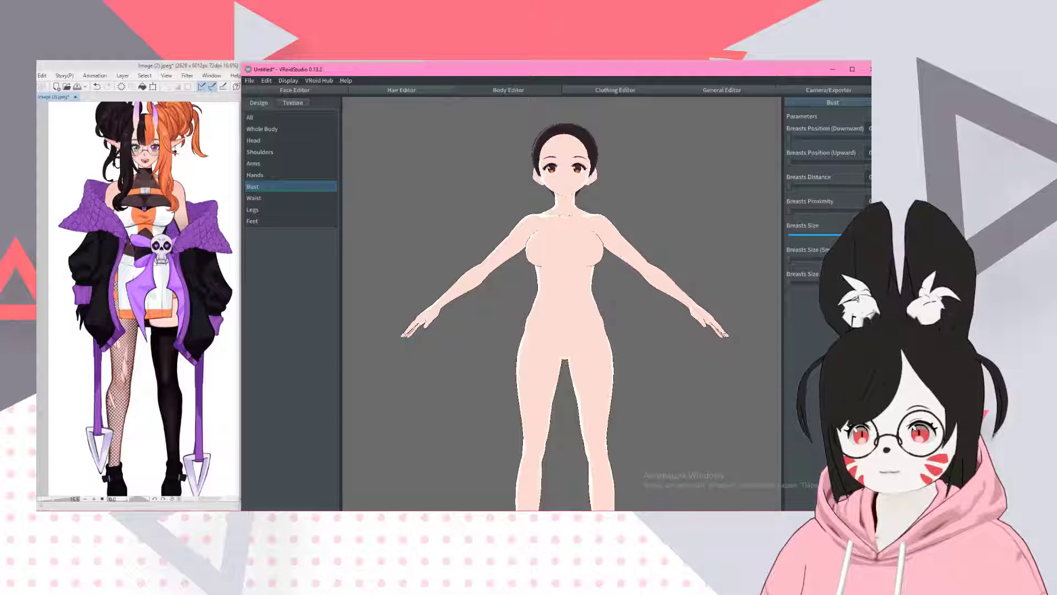
mouse_move(789, 259)
left_mouse_down()
mouse_move(802, 258)
mouse_move(790, 259)
left_mouse_up()
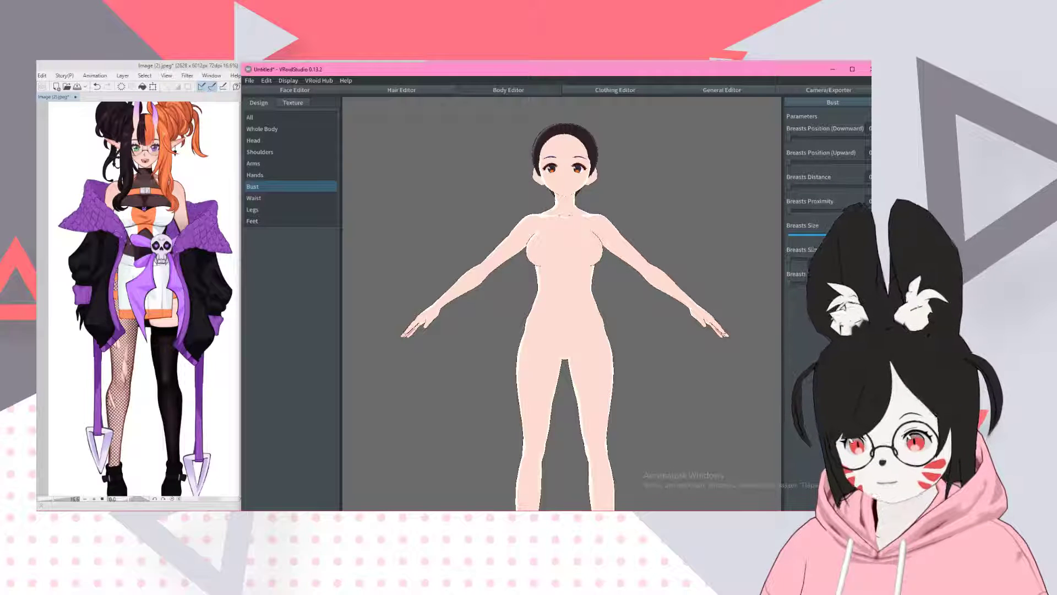
left_click_drag(842, 235, 848, 234)
mouse_move(551, 314)
right_mouse_down()
mouse_move(570, 317)
mouse_move(512, 312)
mouse_move(534, 307)
right_mouse_up()
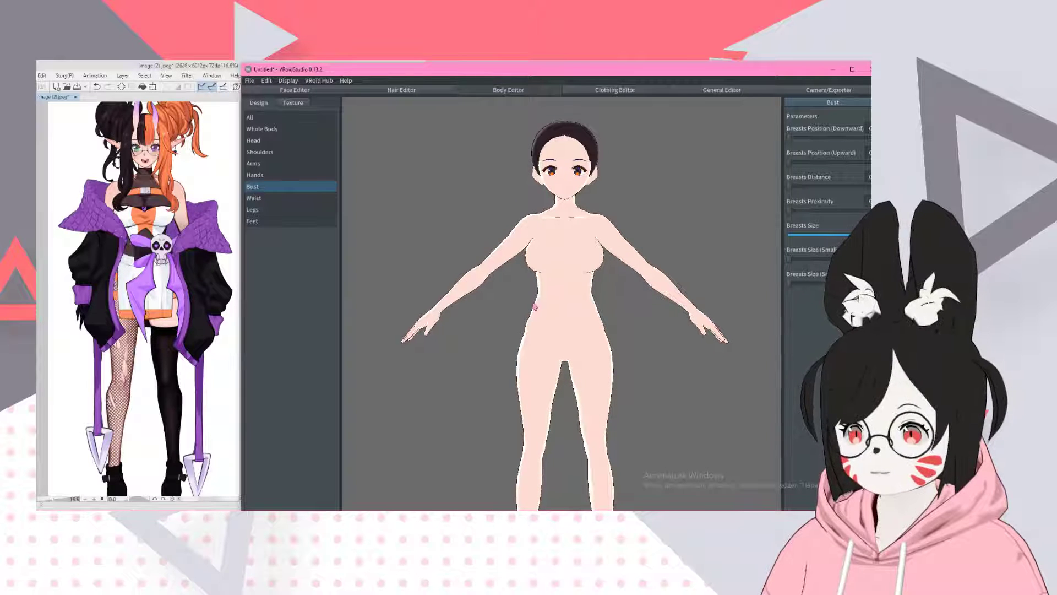
- Shrink the model's head with the Head Size (Smaller) parameter to suit the reference proportions
scroll(554, 285, "down", 1)
scroll(166, 250, "down", 3)
scroll(163, 270, "up", 2)
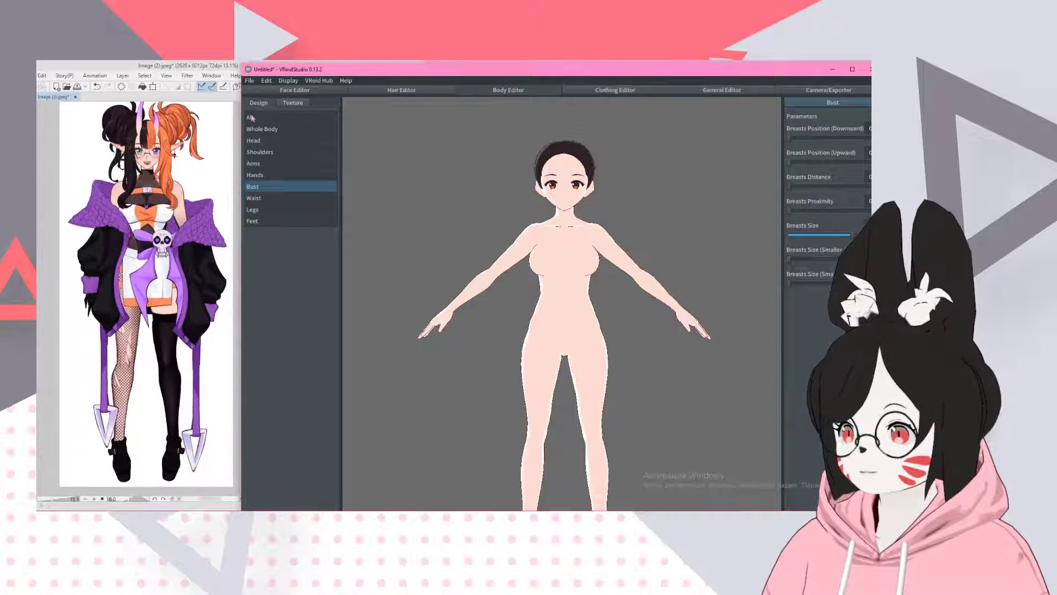
left_click(255, 141)
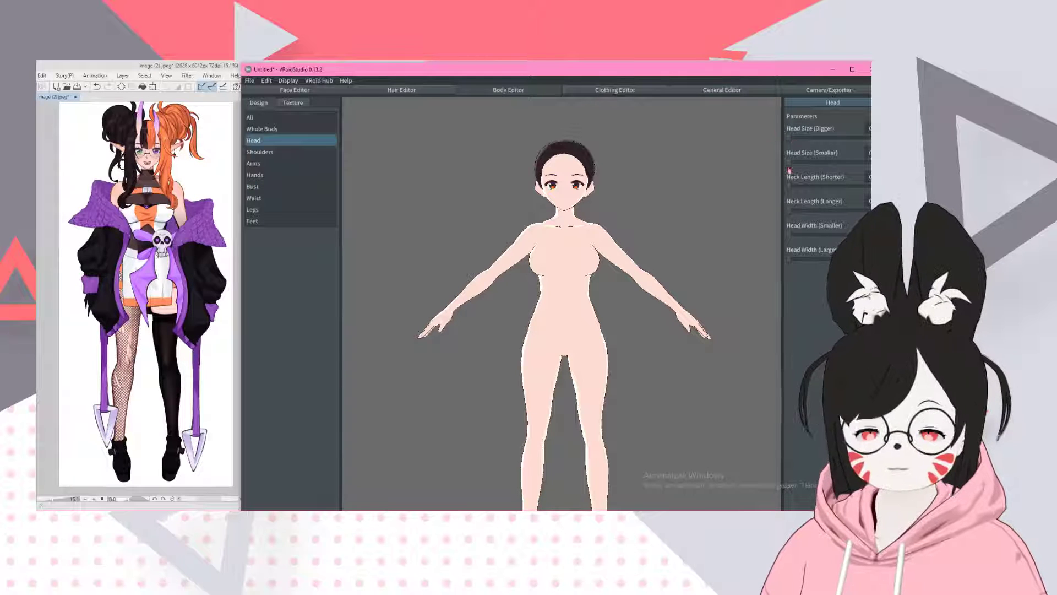
left_click_drag(789, 162, 823, 162)
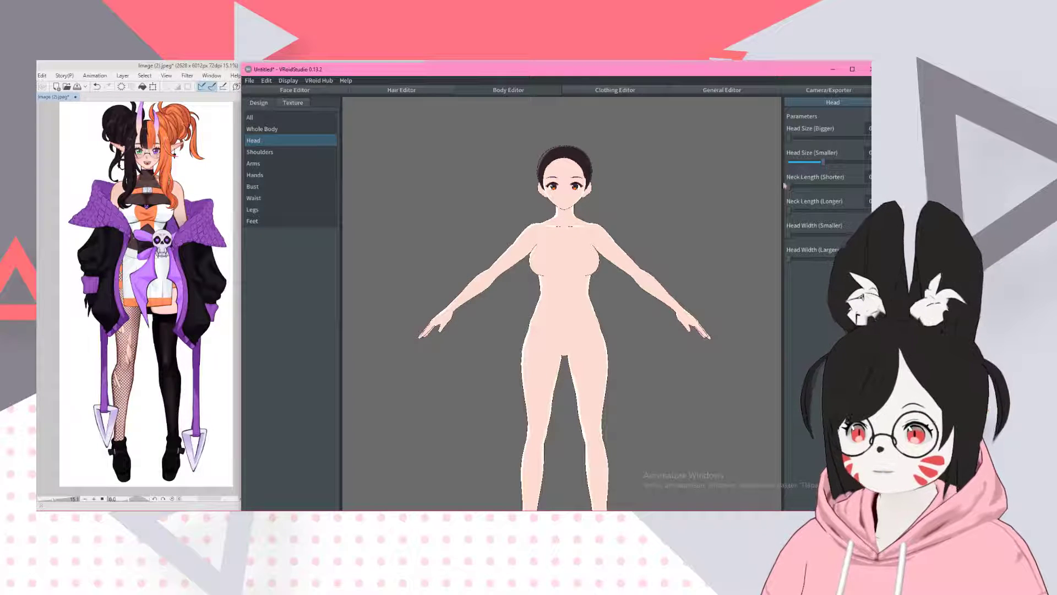
- Compare the model's full figure with the reference artwork and reduce the head size slightly further
middle_click_drag(622, 308, 490, 262)
scroll(143, 276, "down", 1)
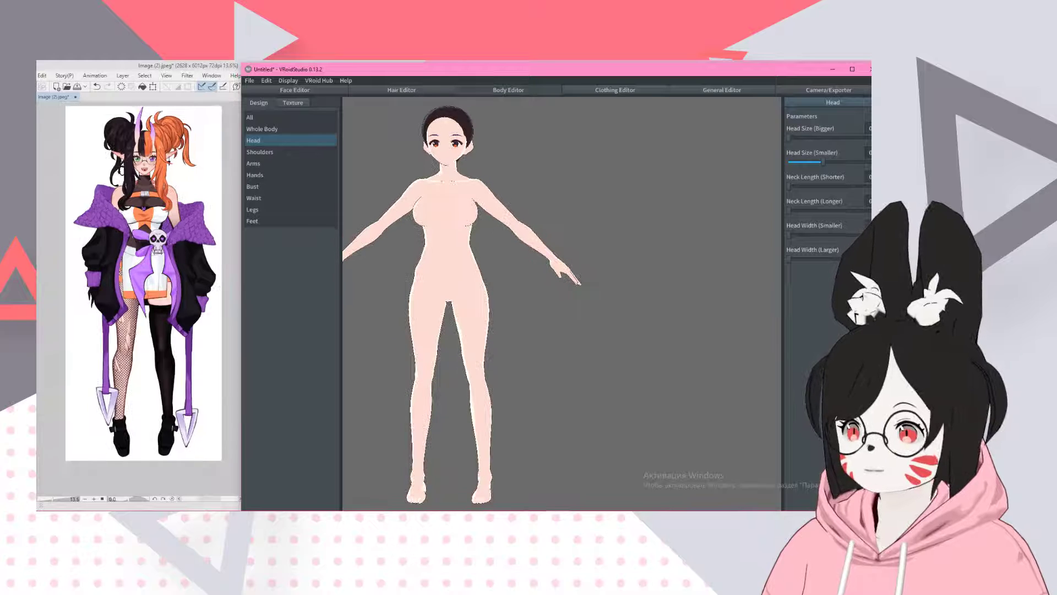
scroll(143, 276, "up", 1)
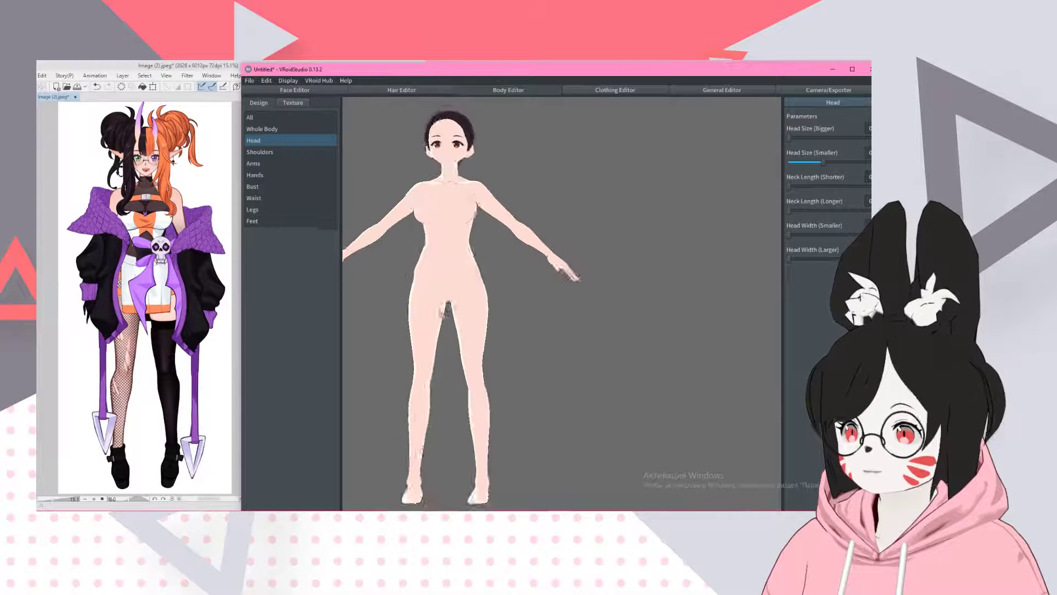
scroll(446, 311, "down", 3)
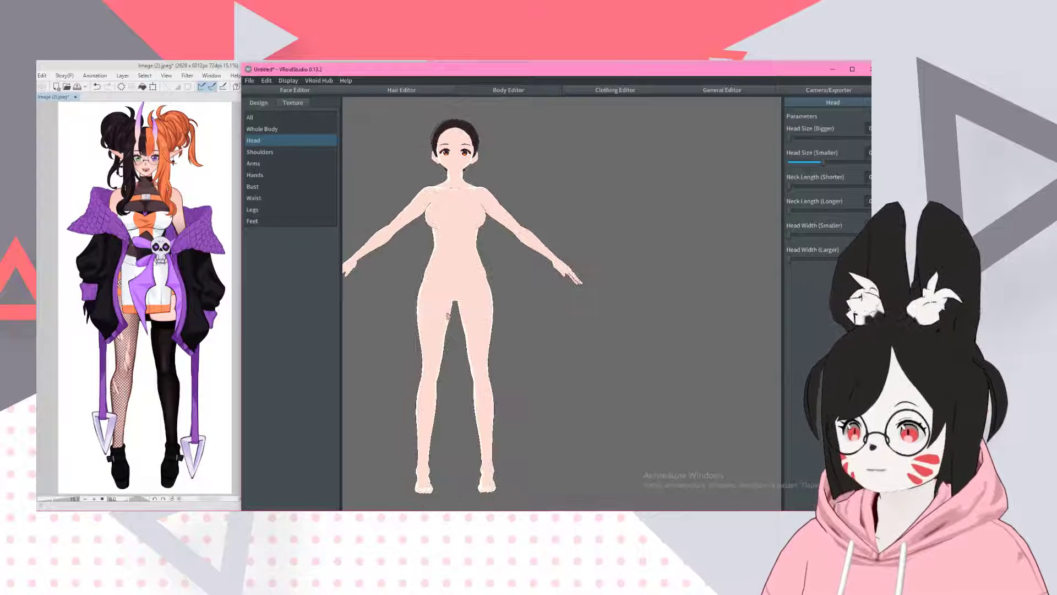
middle_click_drag(447, 315, 419, 304)
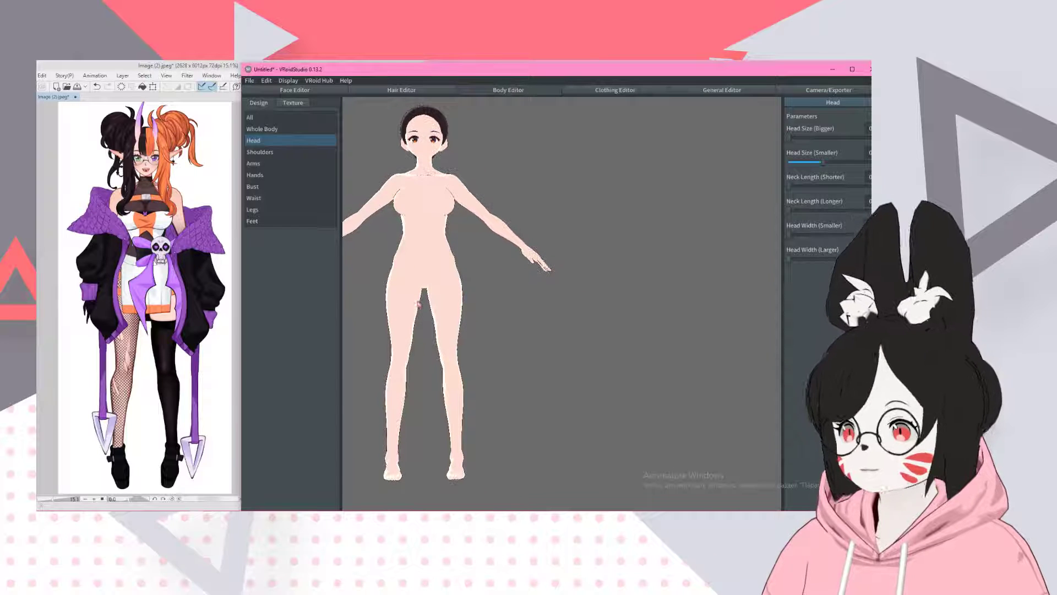
scroll(606, 231, "down", 1)
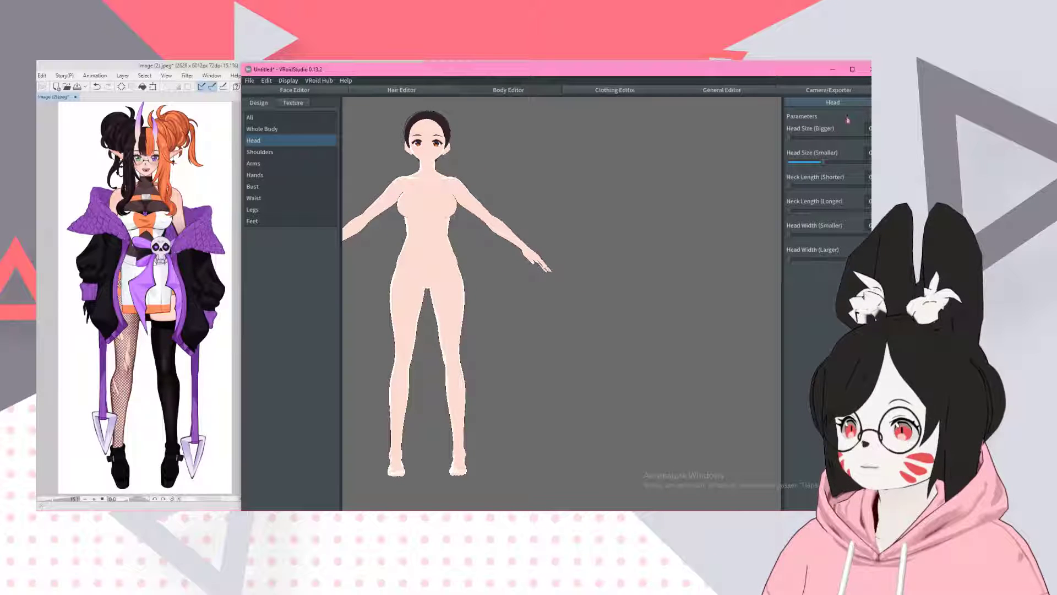
left_click(828, 163)
left_click_drag(829, 166, 832, 168)
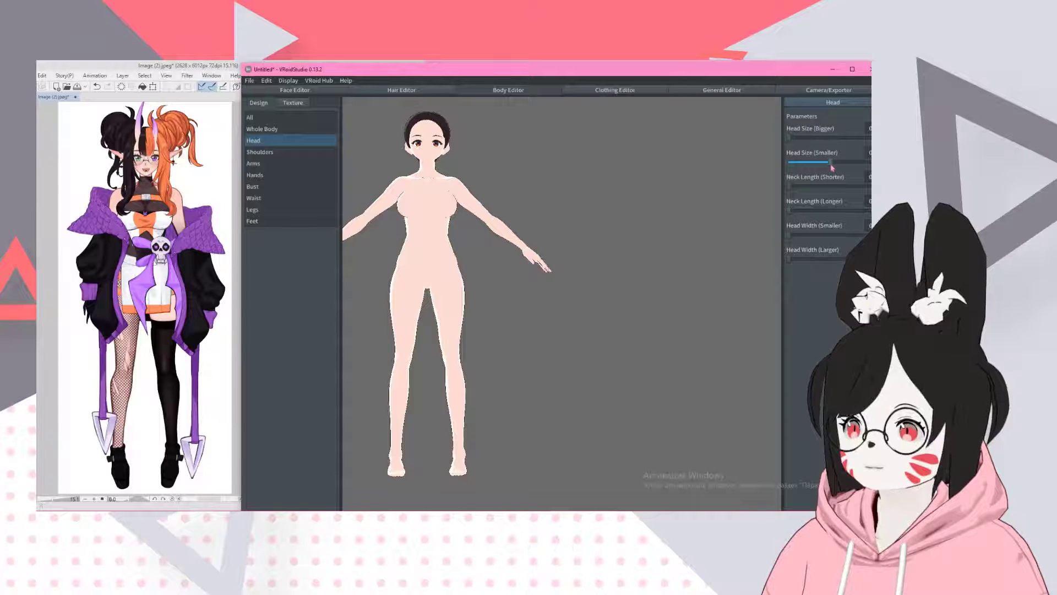
- Switch to Clip Studio Paint, hide the top layer with the jacket on the reference, and return to VRoid Studio
key("alt+Tab")
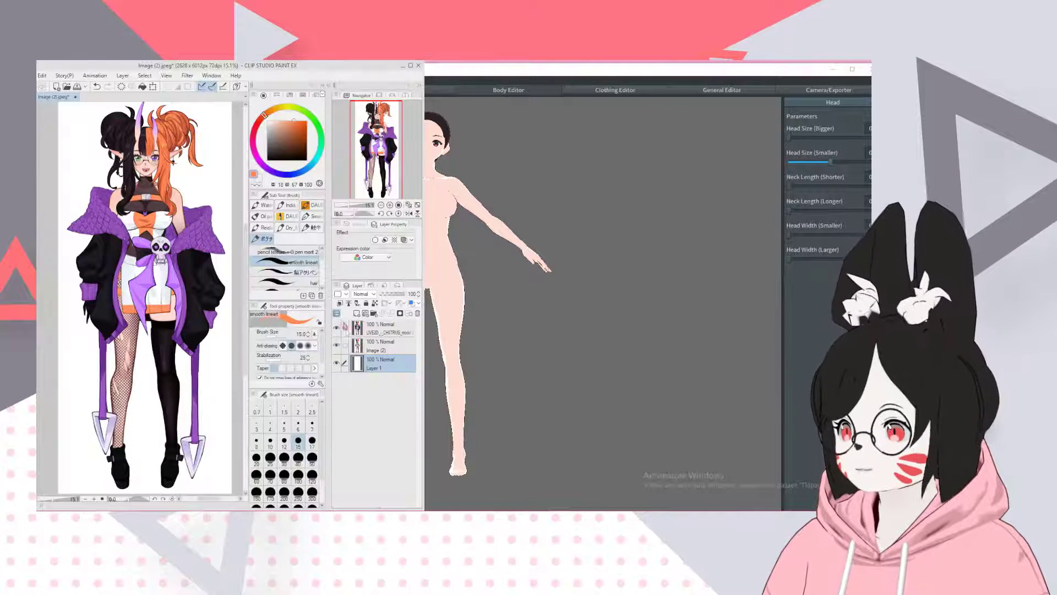
left_click(336, 328)
left_click(539, 78)
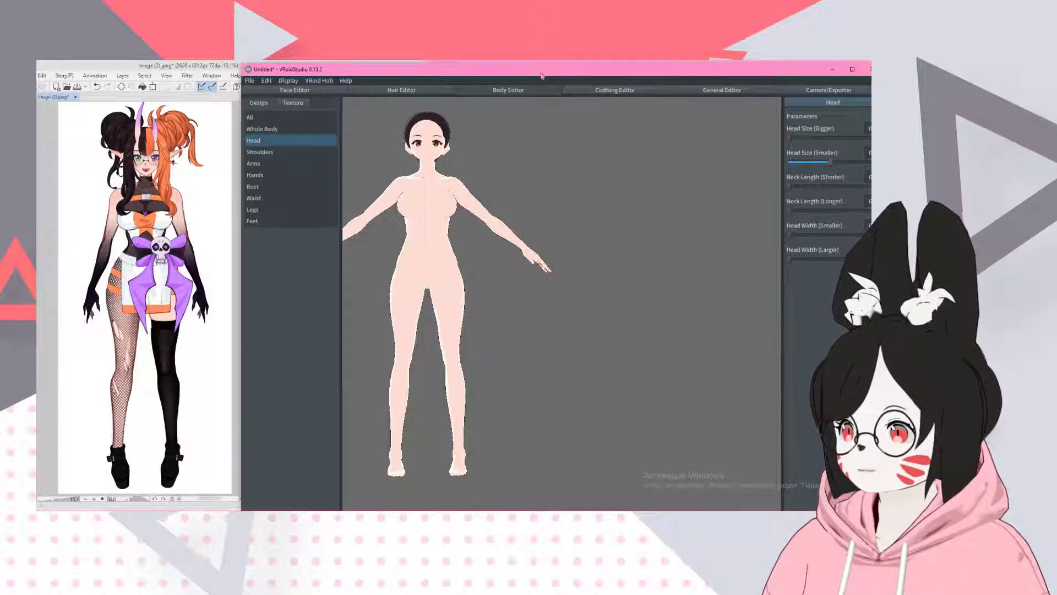
- Widen the model's hips by setting Hips Size (Bigger) to about 0.9, and shift the VRoid Studio window so the parameter values show
left_click(263, 187)
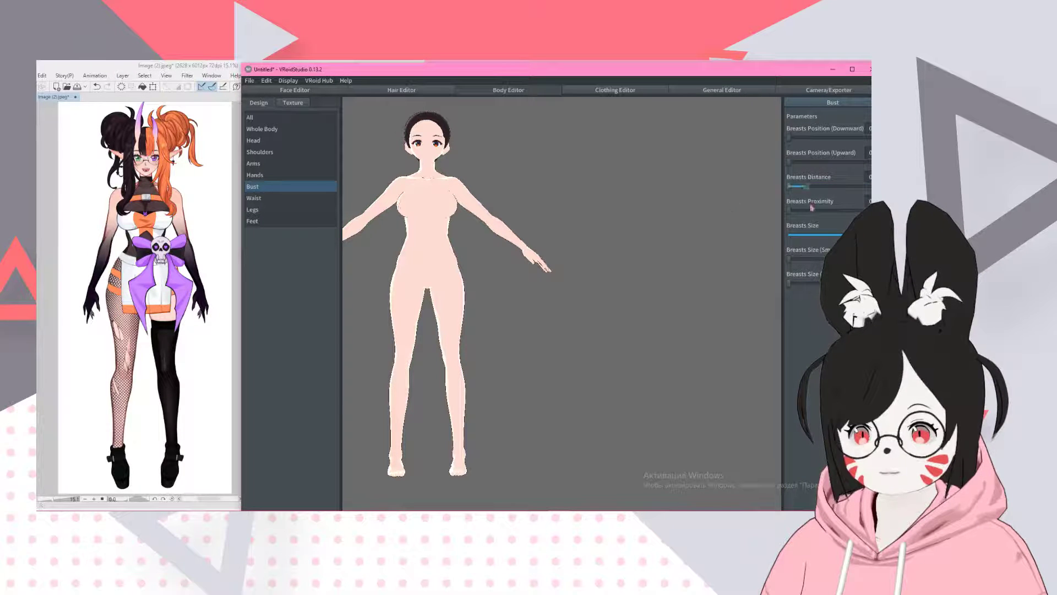
left_click(267, 199)
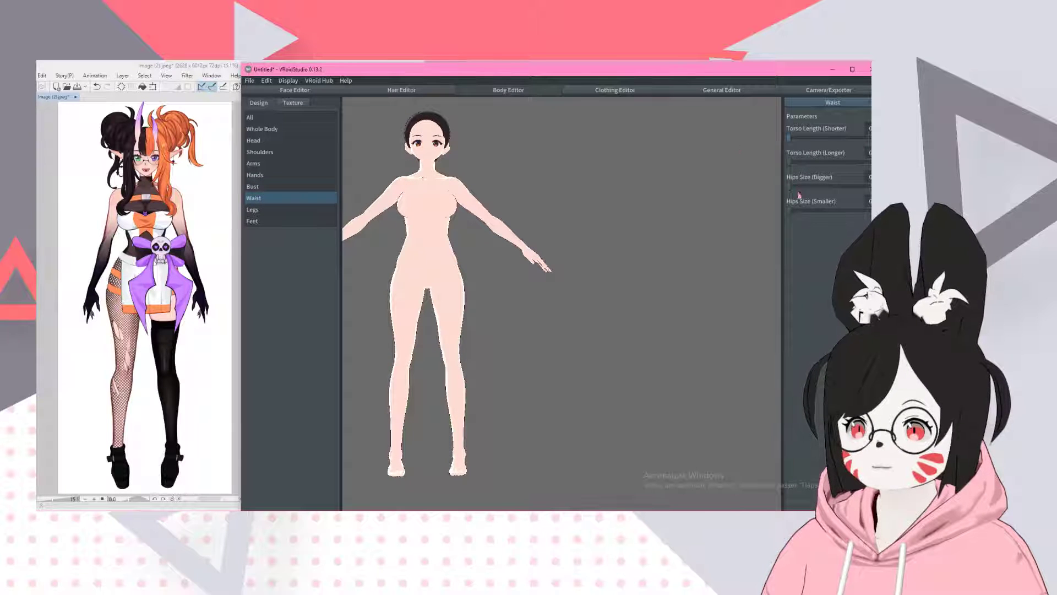
left_click_drag(789, 186, 870, 187)
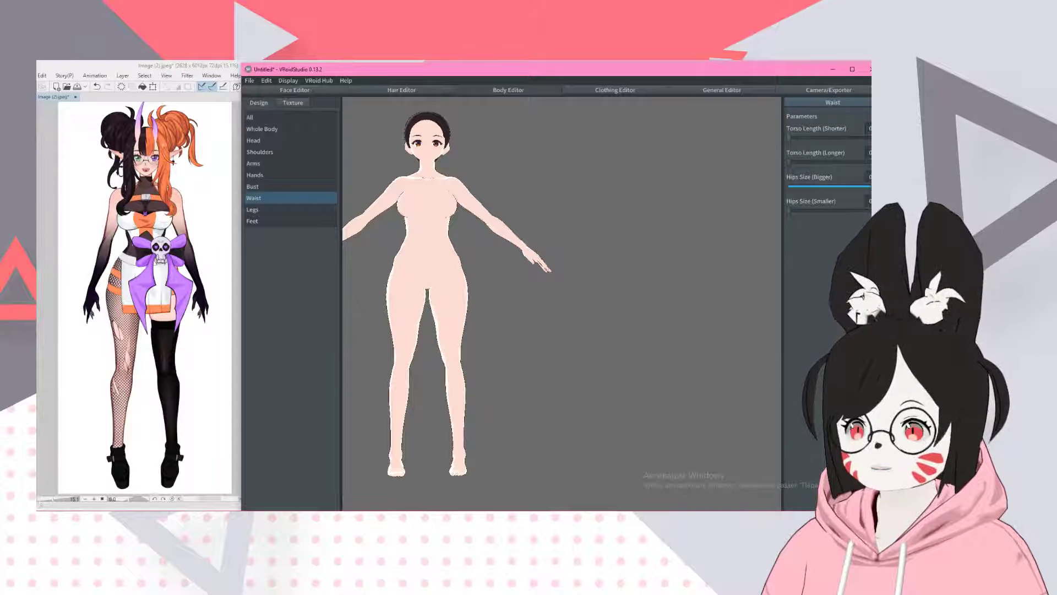
scroll(421, 262, "down", 2)
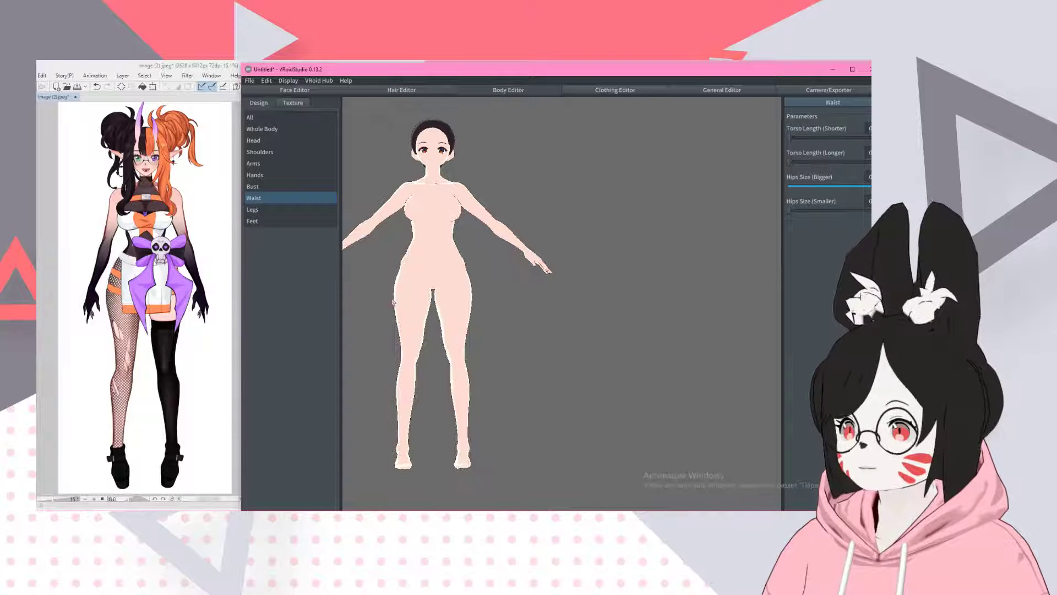
scroll(430, 258, "up", 3)
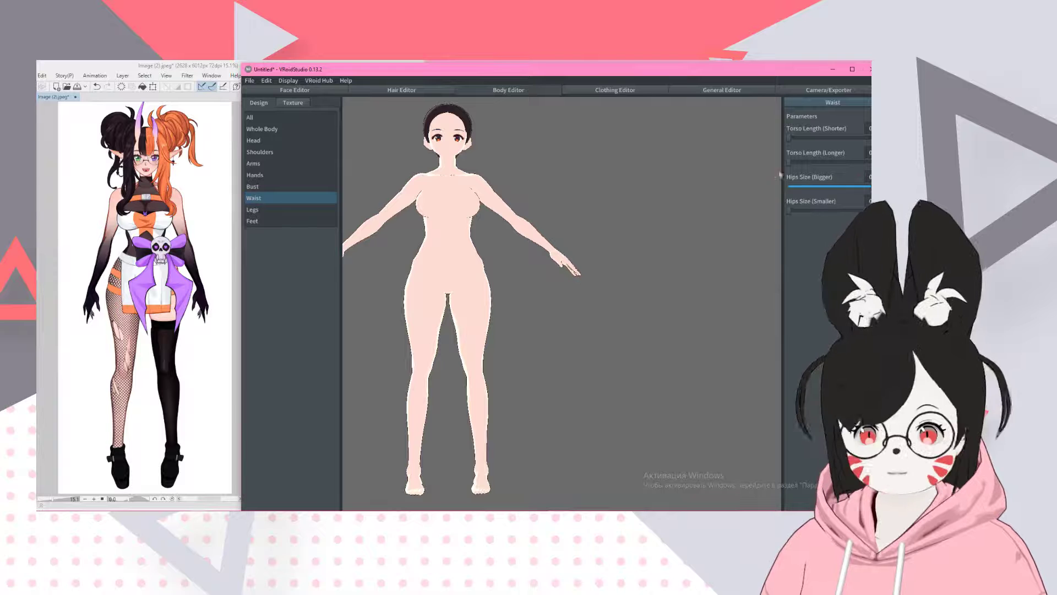
left_click_drag(775, 74, 769, 74)
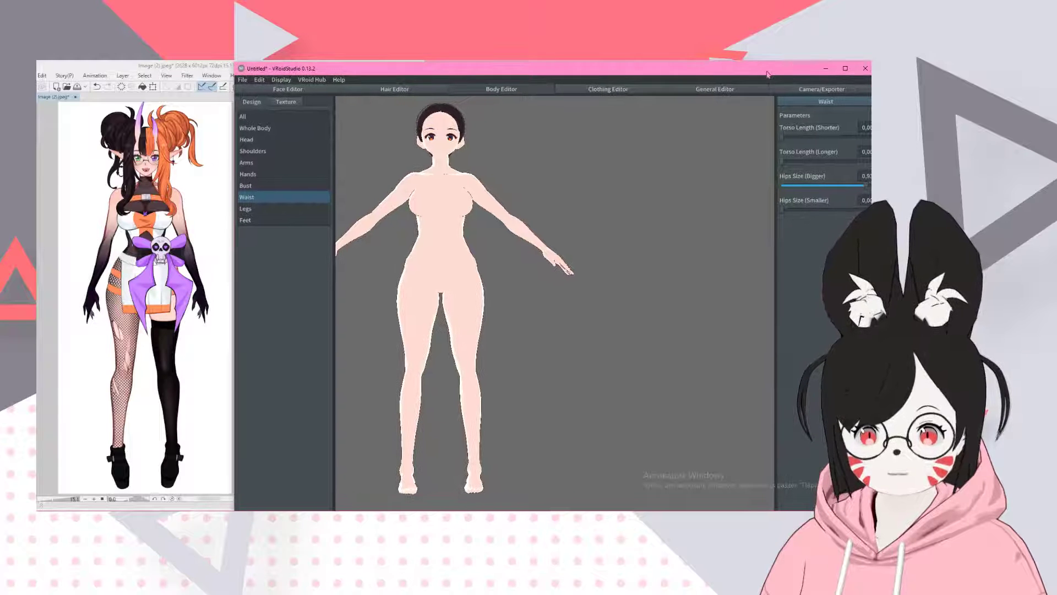
left_click_drag(868, 186, 881, 186)
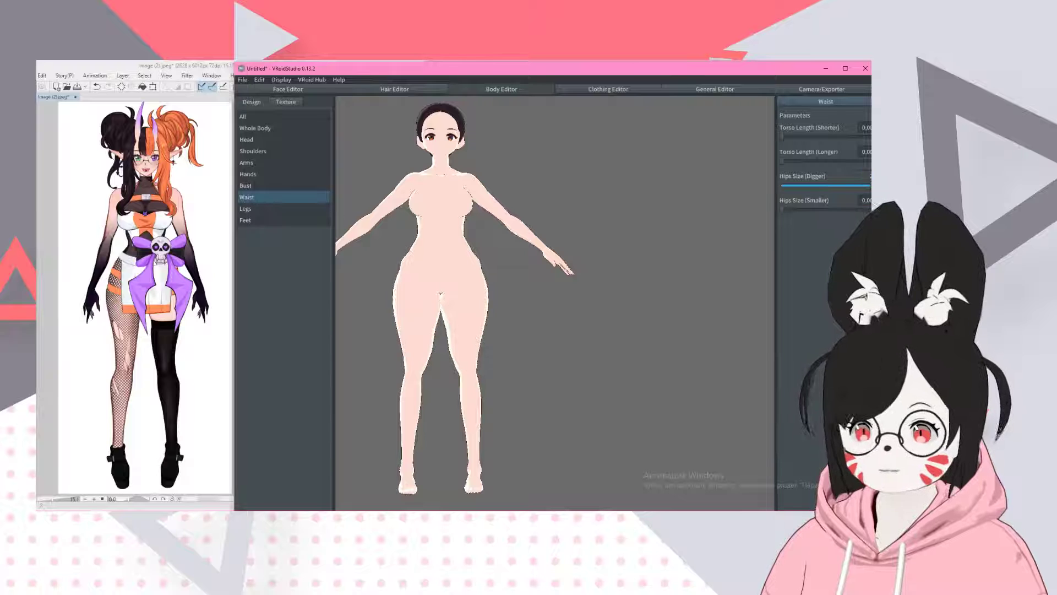
left_click(677, 215)
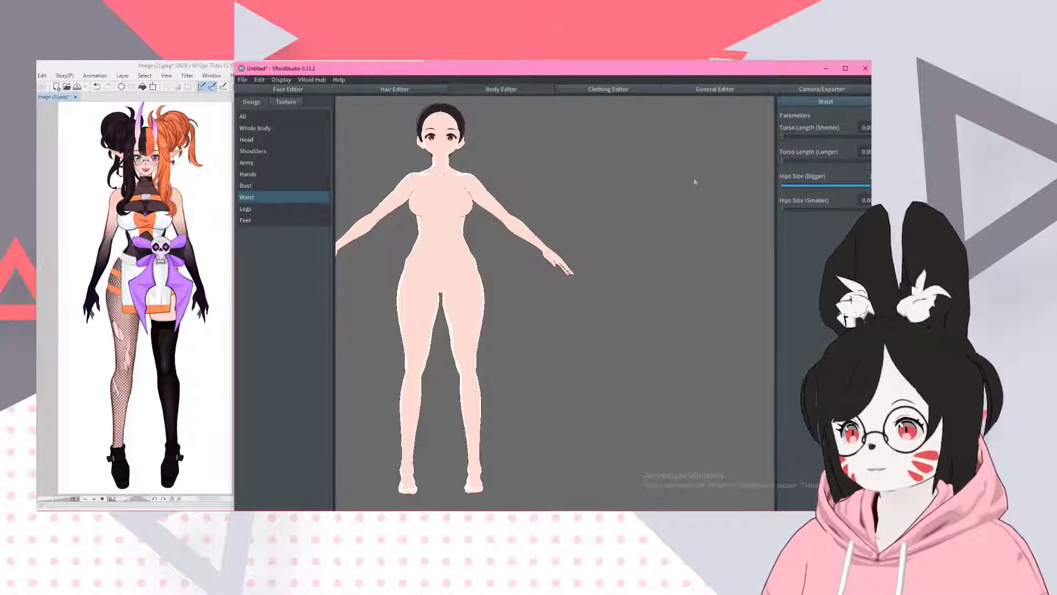
- Shorten the model's torso with the Torso Length (Shorter) parameter to suit the reference proportions
left_click(270, 185)
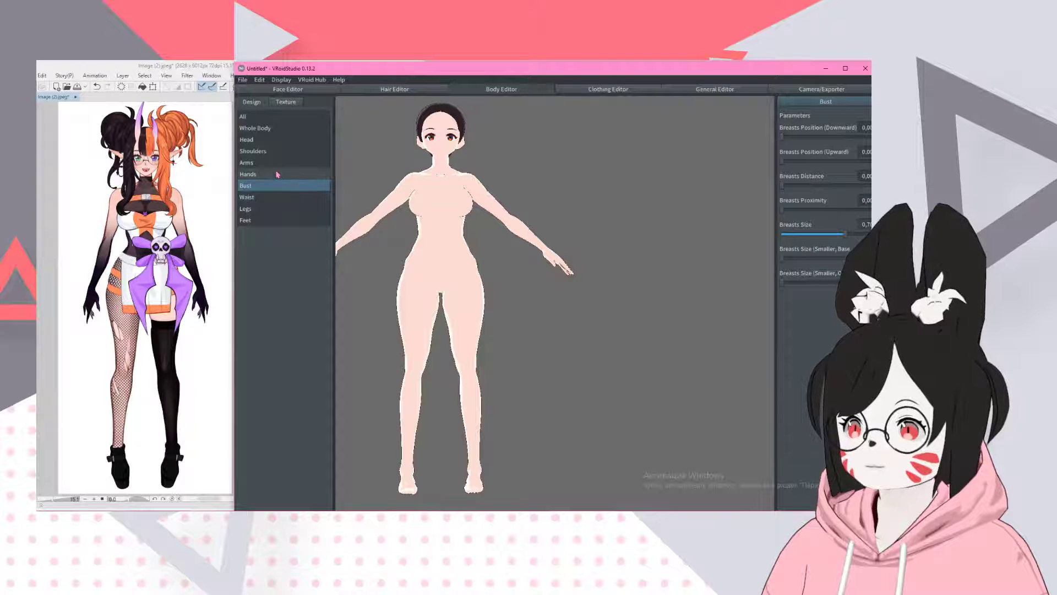
left_click(269, 165)
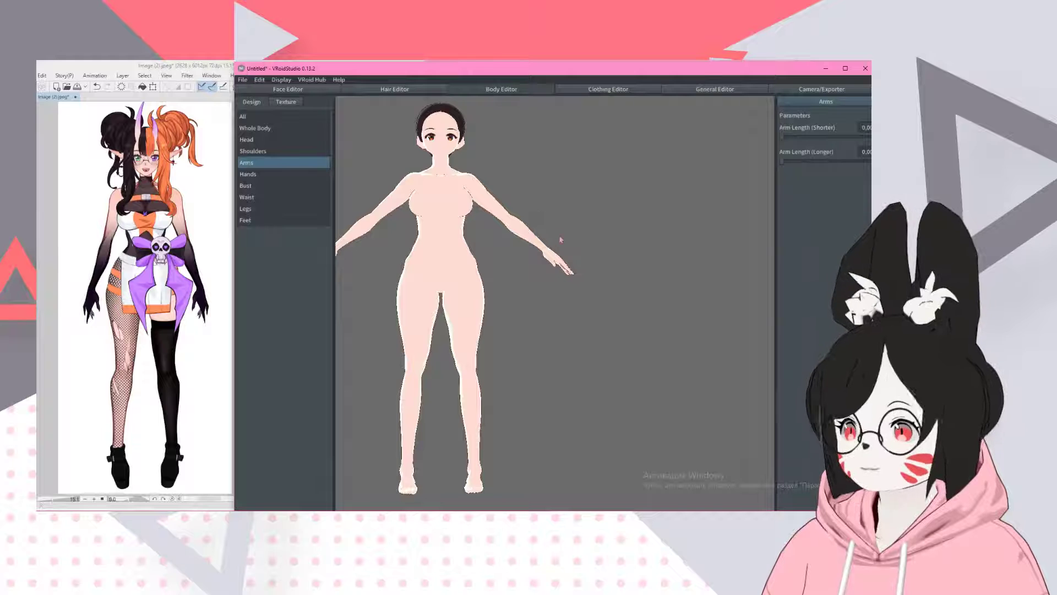
scroll(557, 238, "down", 1)
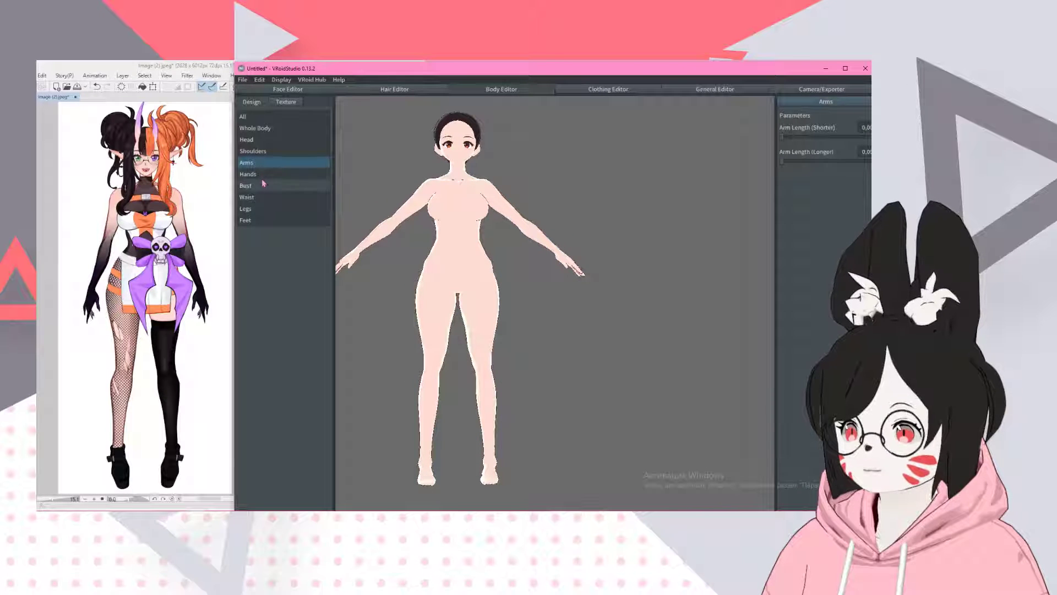
left_click(259, 197)
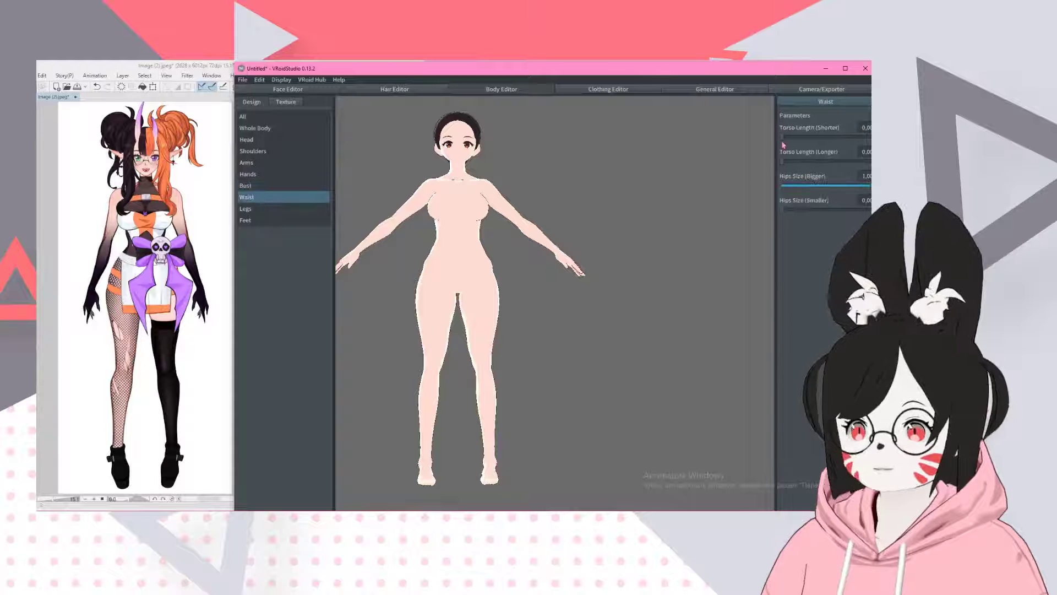
left_click_drag(782, 136, 833, 138)
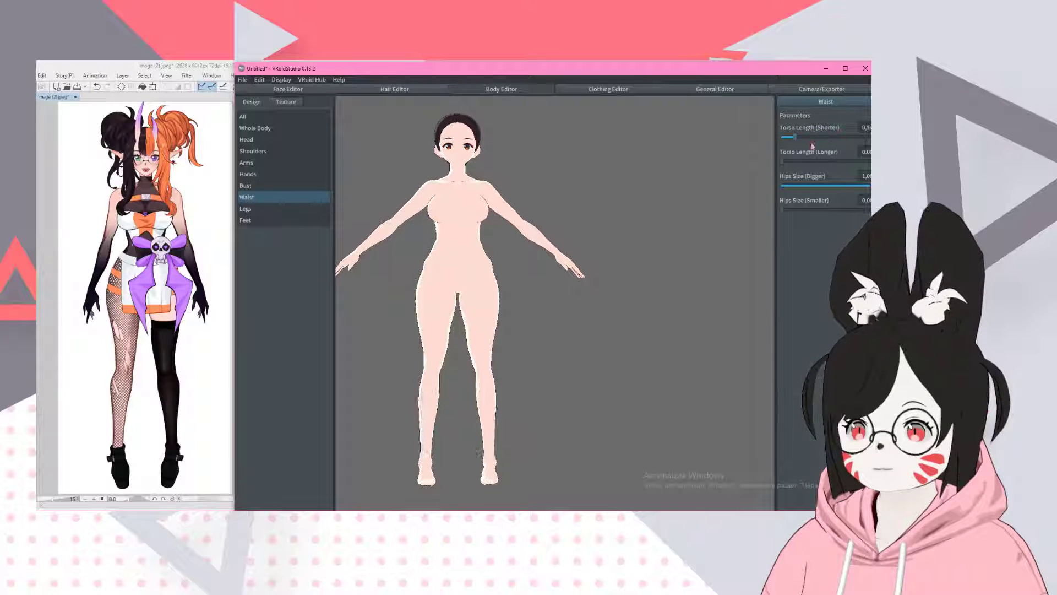
- Lengthen the model's legs by setting Leg Length (Longer) to about 0.37
left_click(275, 209)
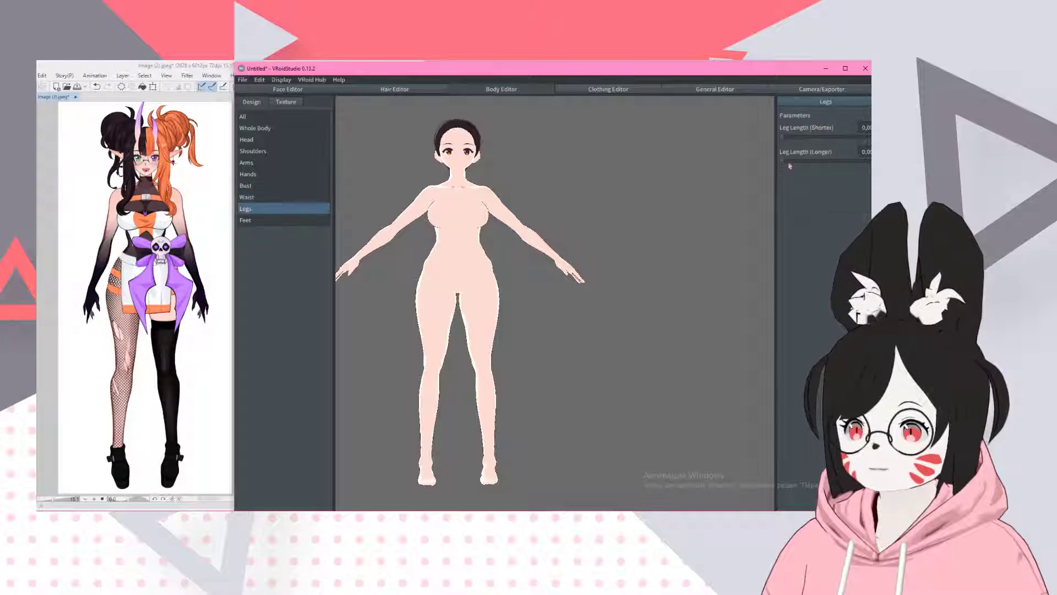
left_click_drag(782, 161, 815, 161)
mouse_move(523, 236)
right_mouse_down()
mouse_move(514, 257)
mouse_move(531, 233)
right_mouse_up()
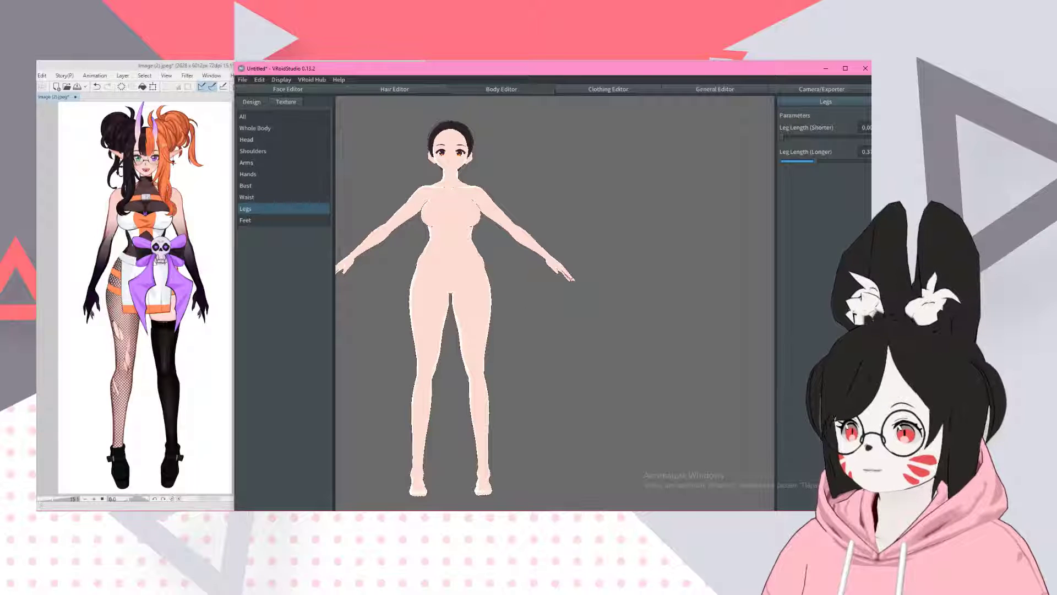
- Enlarge the reference artwork's upper body and narrow the VRoid Studio window slightly so more of the artwork shows beside it
scroll(143, 308, "up", 2)
scroll(159, 231, "up", 4)
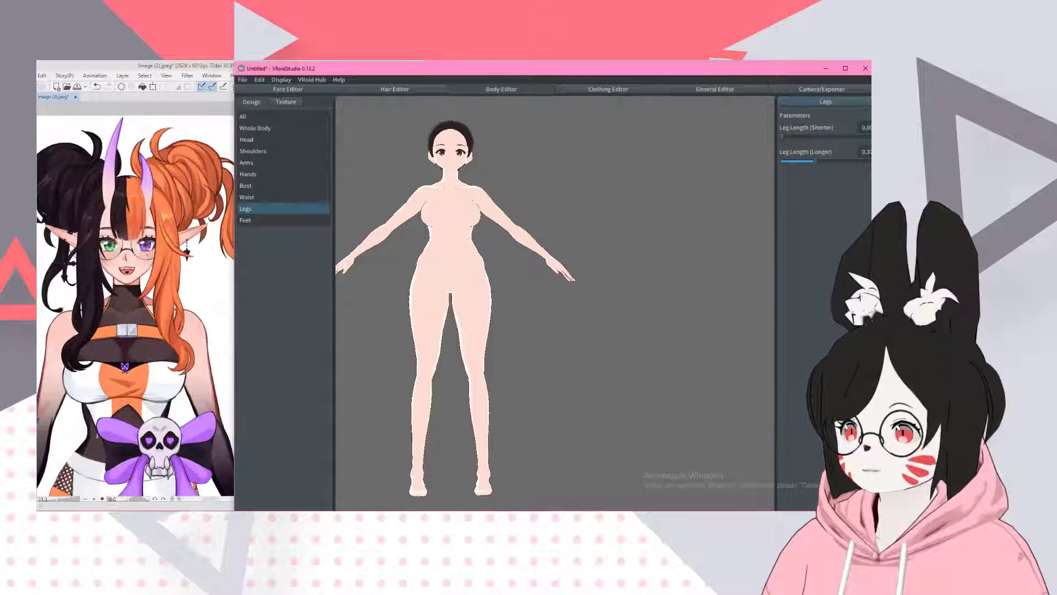
scroll(136, 307, "down", 1)
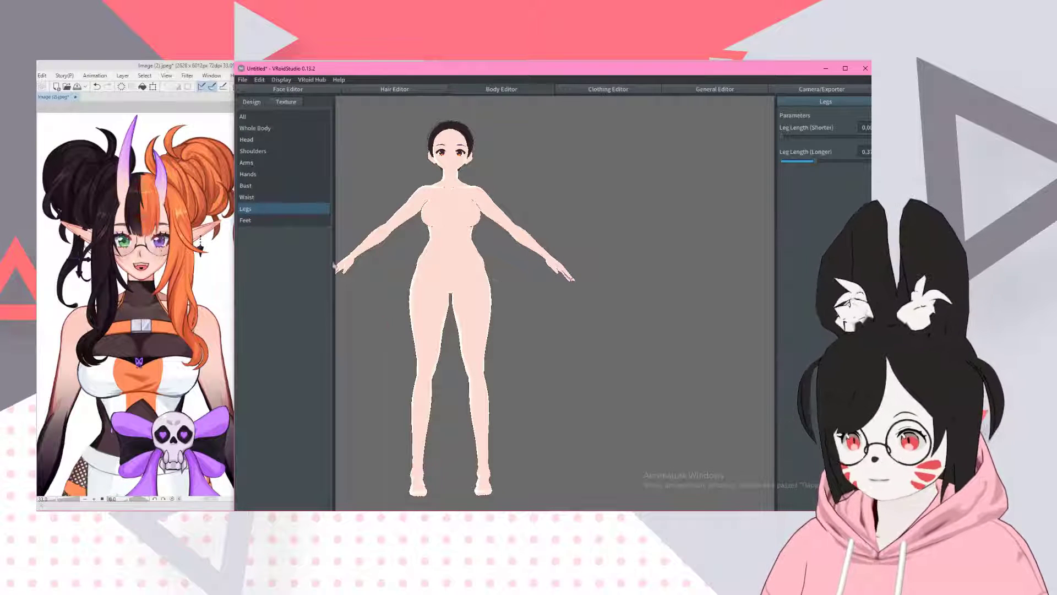
scroll(135, 307, "down", 1)
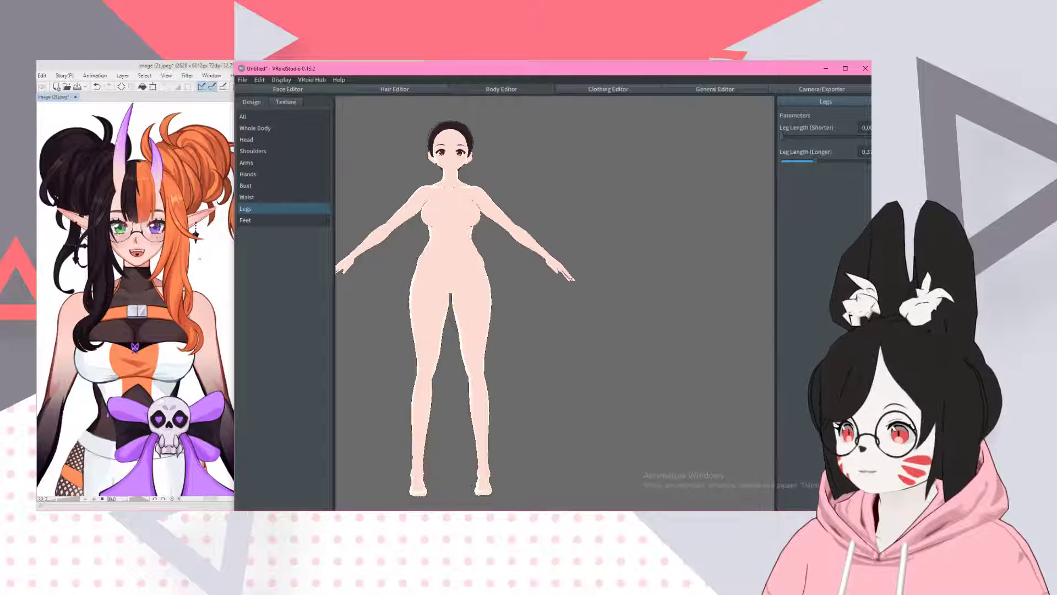
scroll(121, 263, "down", 1)
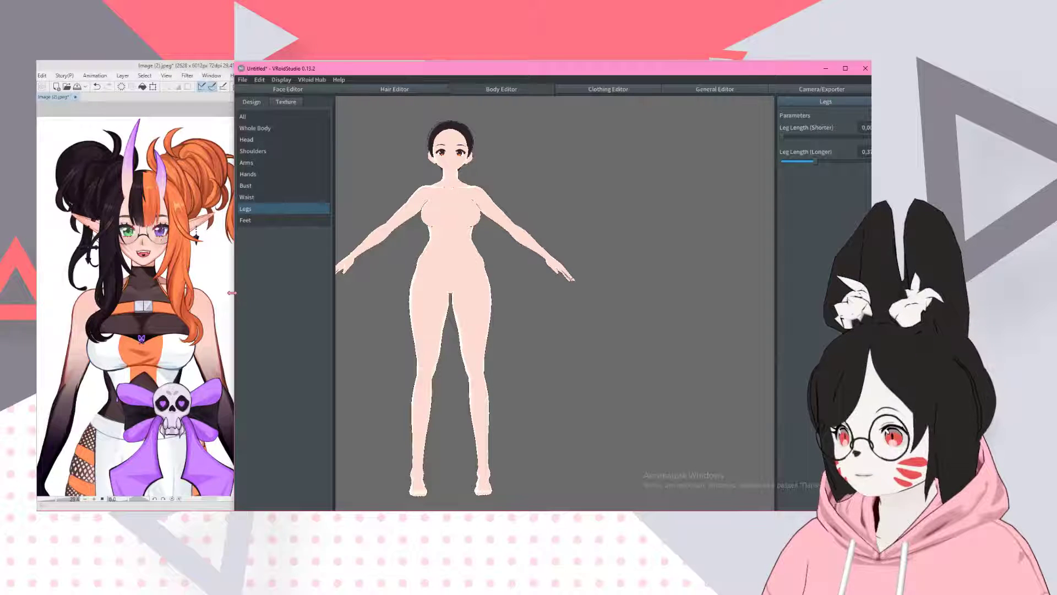
left_click_drag(235, 296, 240, 291)
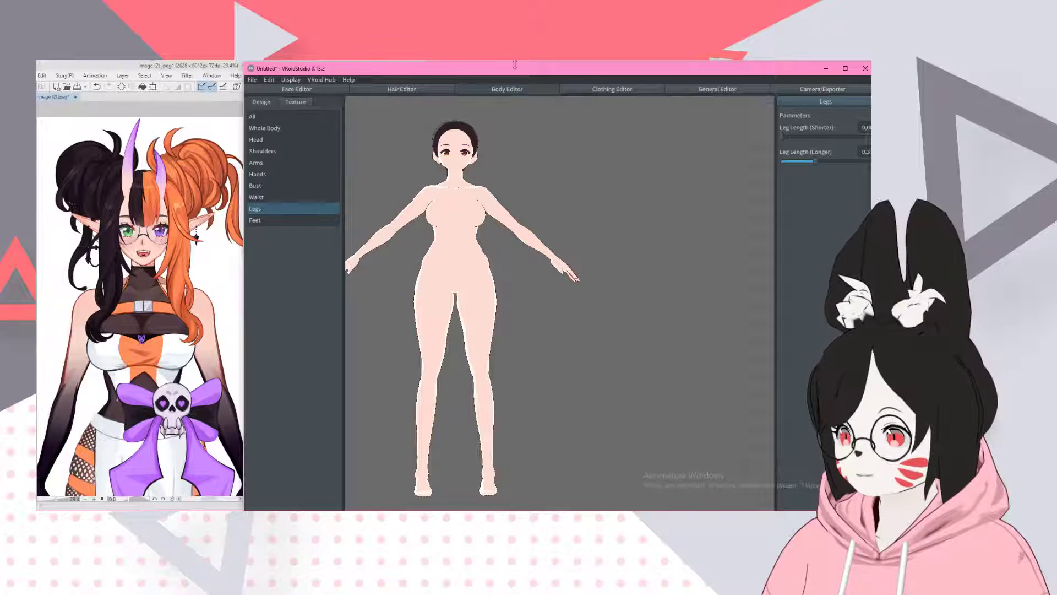
left_click_drag(516, 64, 516, 62)
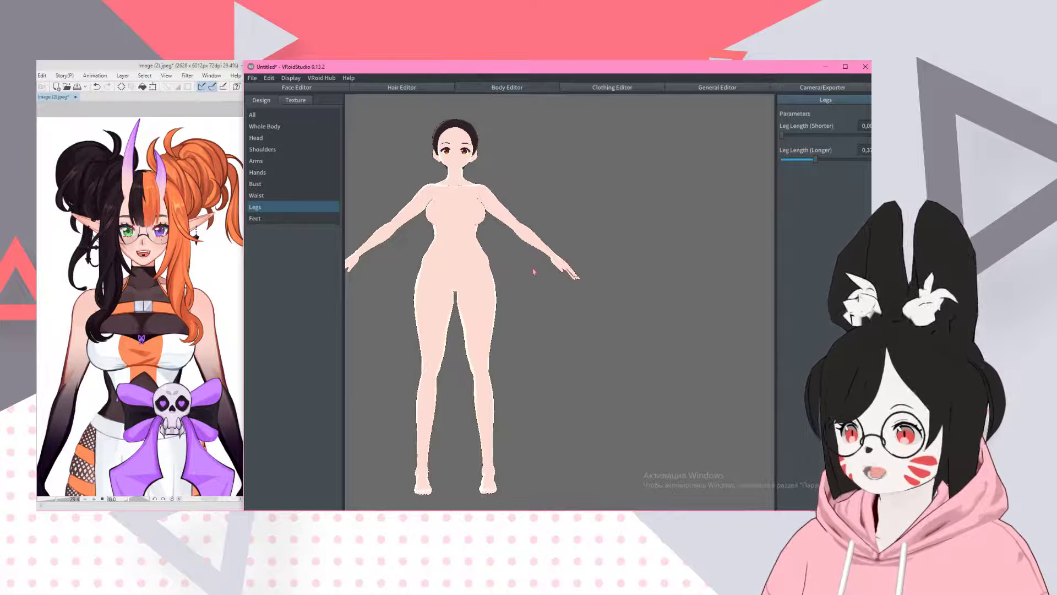
- Compare the model's full-body proportions with the reference artwork, checking head, torso and hips
middle_click_drag(534, 272, 550, 267)
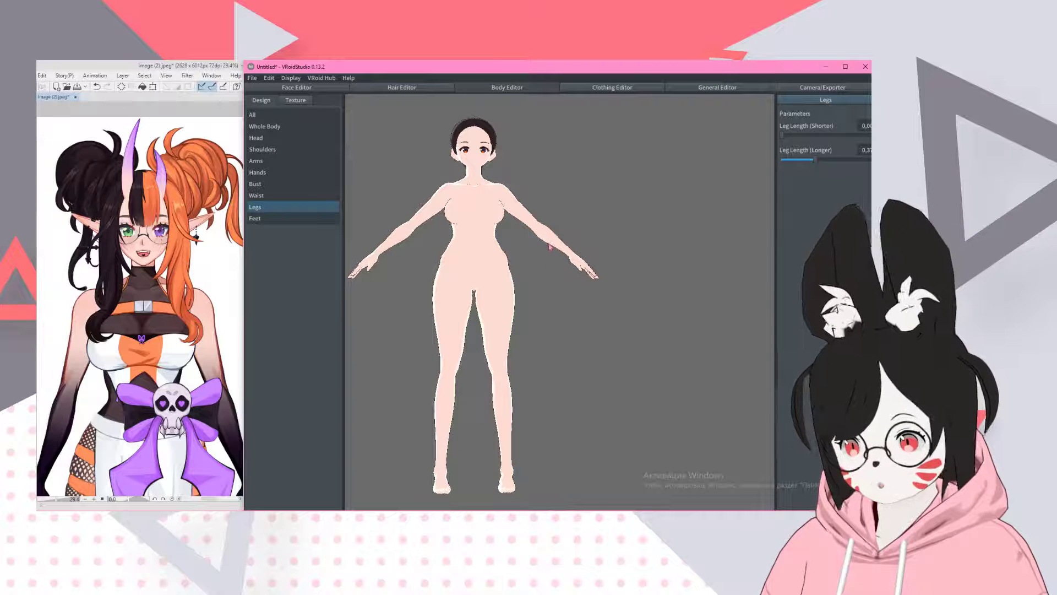
right_click_drag(547, 247, 553, 238)
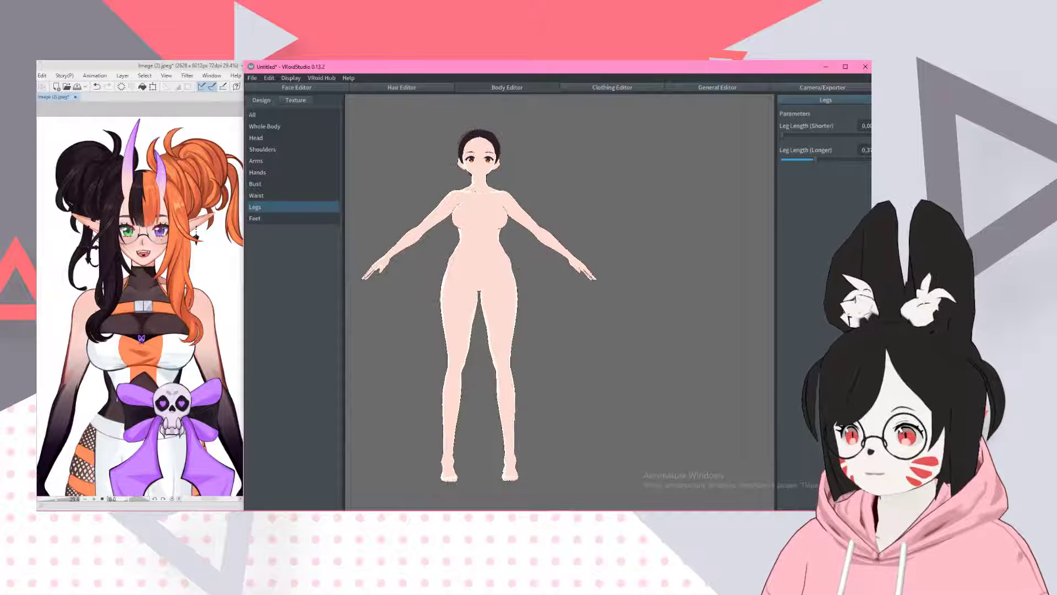
scroll(140, 303, "down", 2)
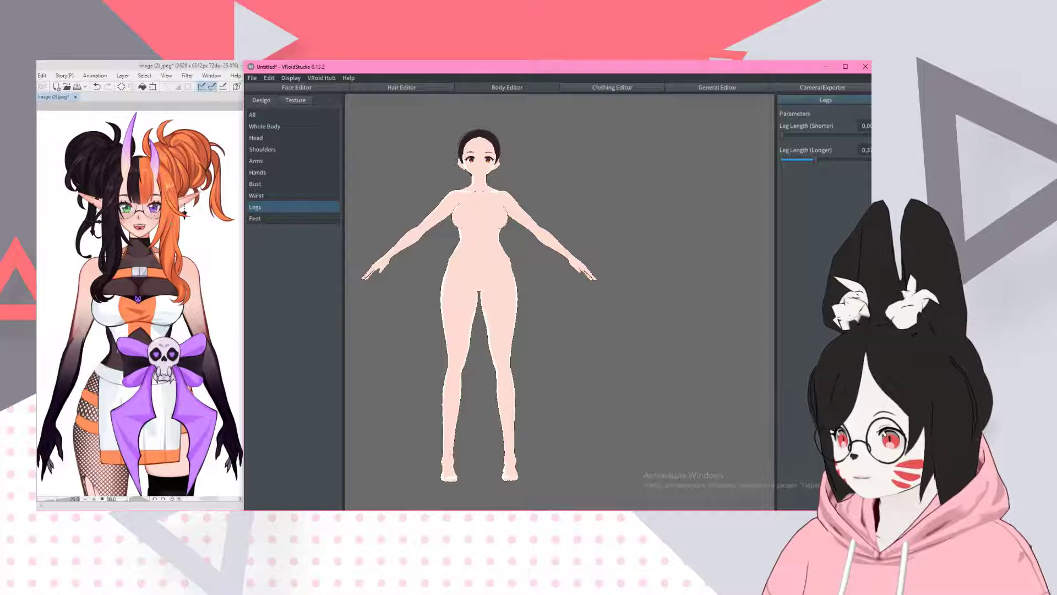
scroll(141, 303, "down", 1)
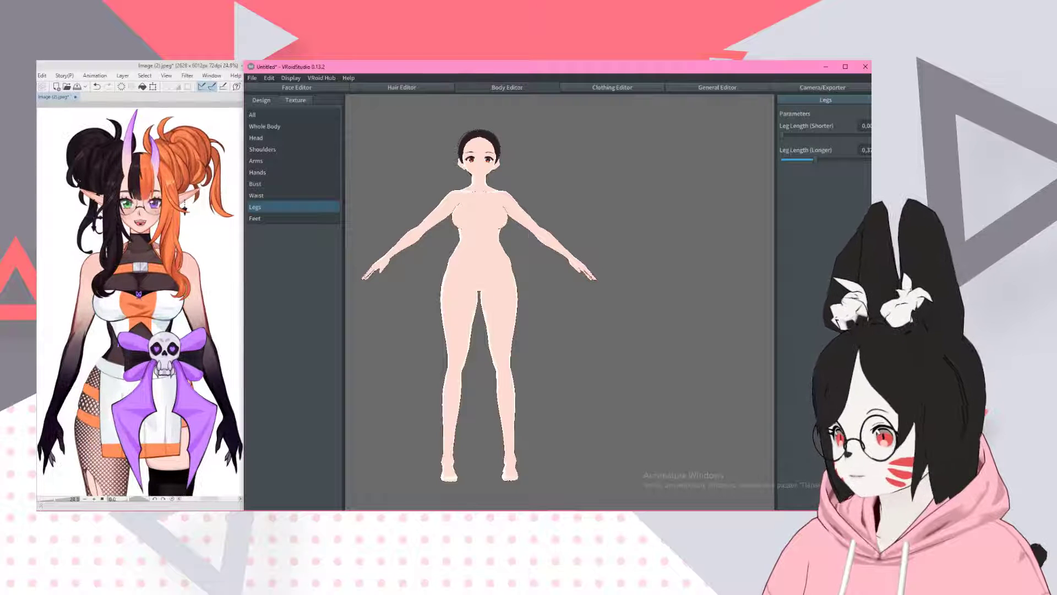
right_click_drag(534, 235, 571, 274)
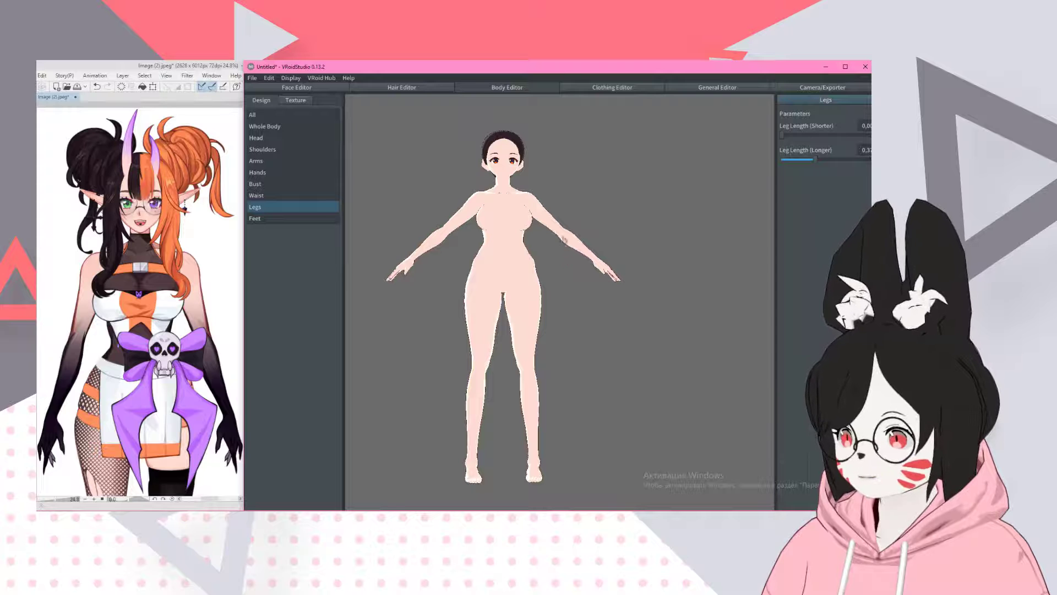
scroll(563, 236, "up", 2)
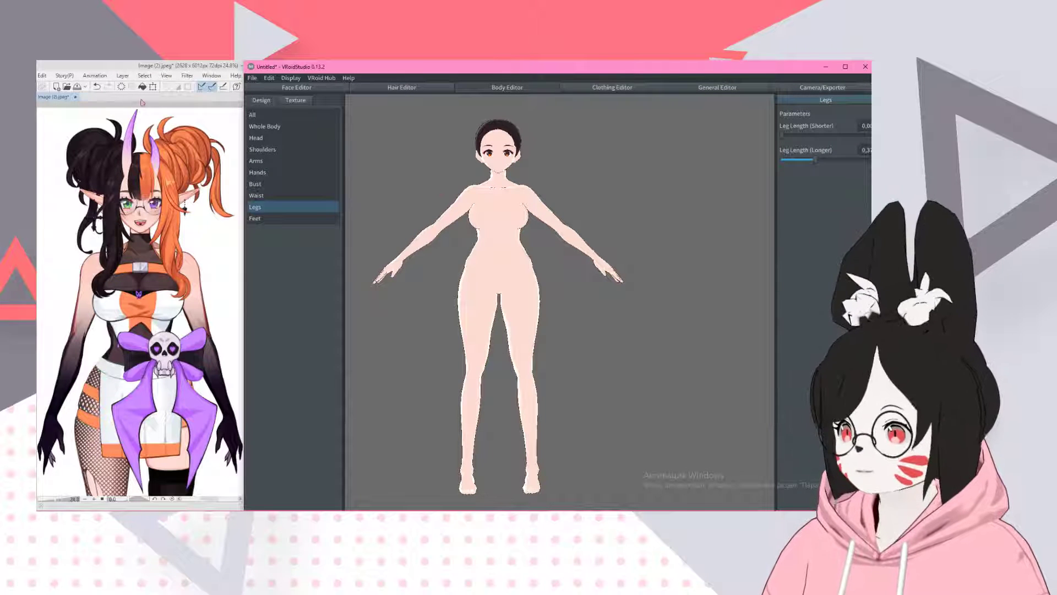
scroll(140, 165, "up", 4)
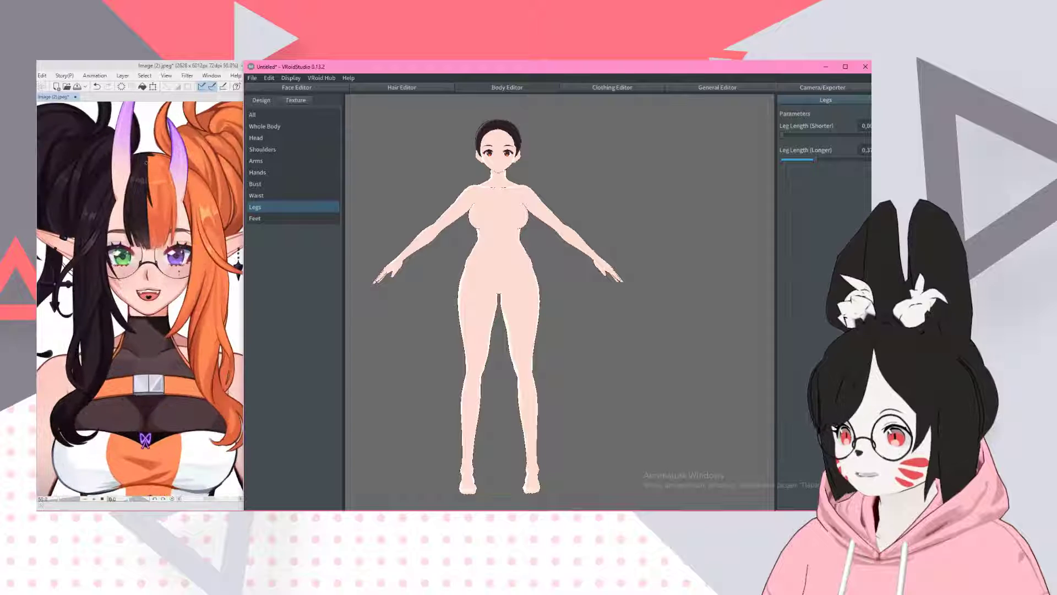
scroll(139, 165, "down", 3)
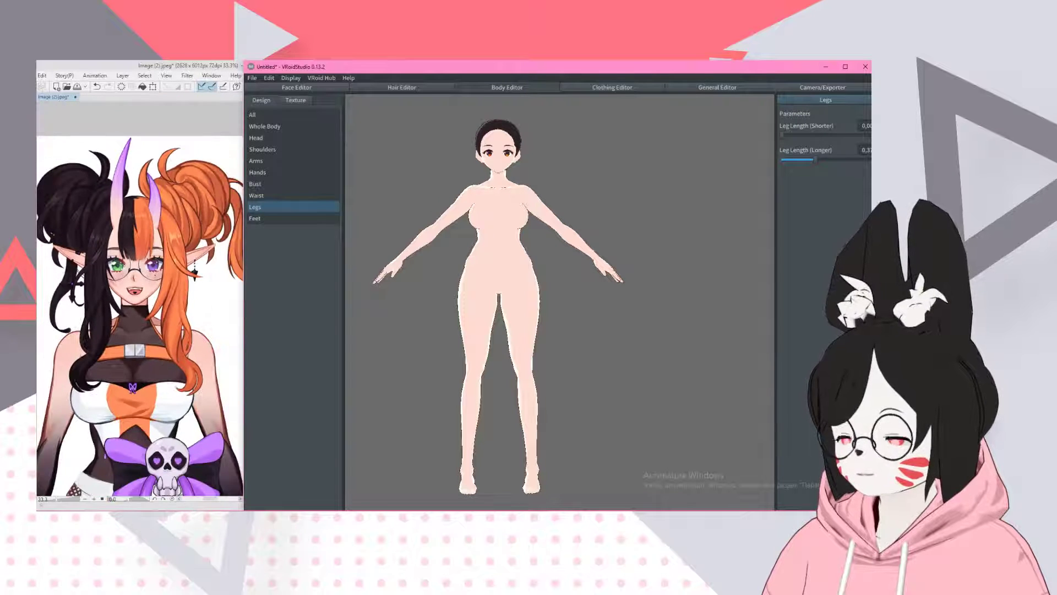
middle_click_drag(597, 299, 616, 307)
scroll(162, 189, "down", 1)
scroll(123, 295, "up", 1)
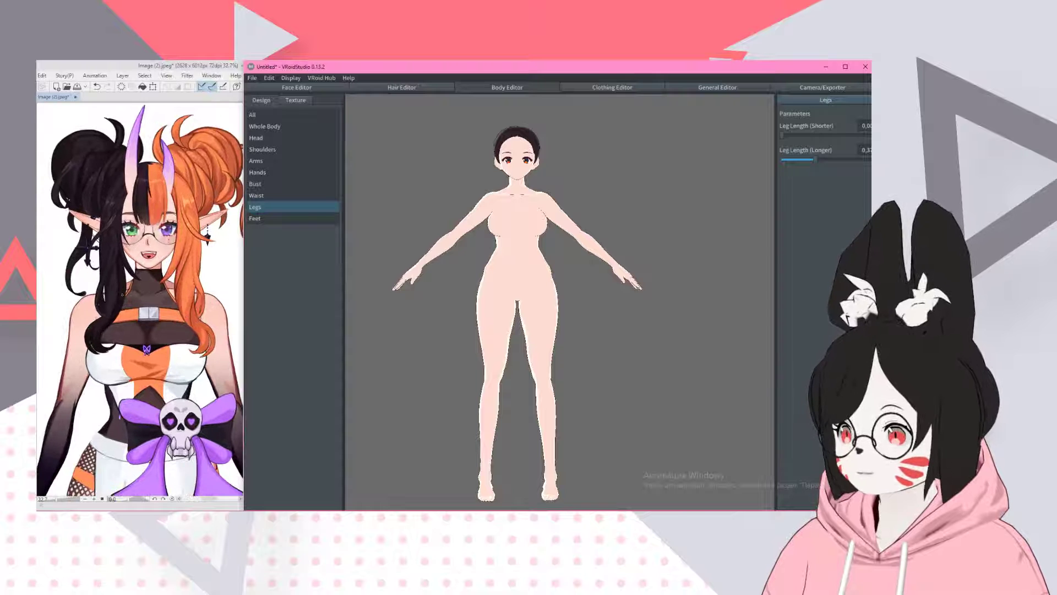
scroll(123, 294, "down", 1)
- Widen the model's shoulders with the Shoulder Broadness (Larger) parameter
scroll(452, 255, "up", 5)
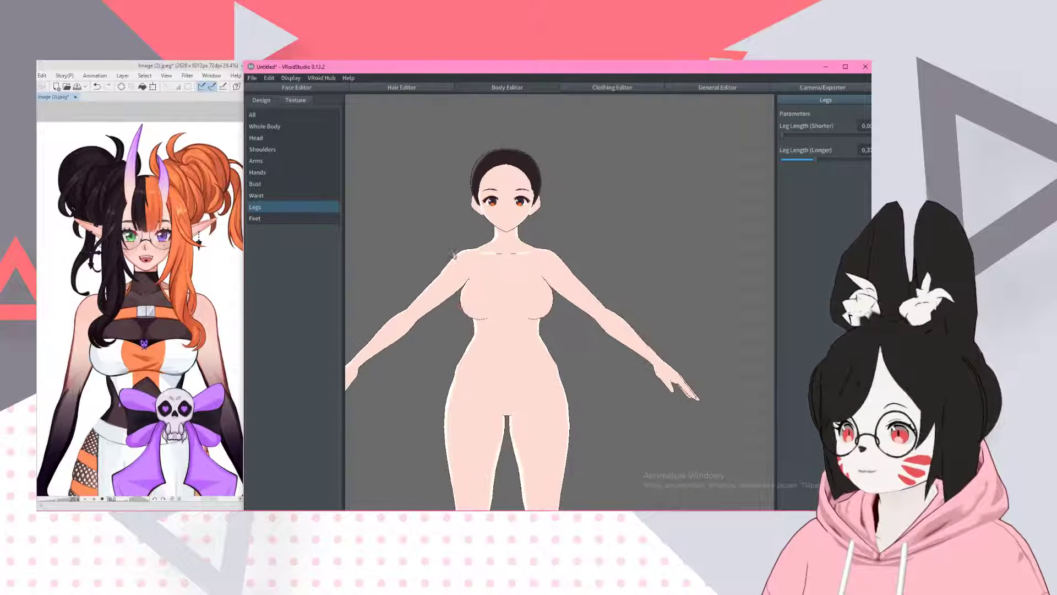
left_click(263, 150)
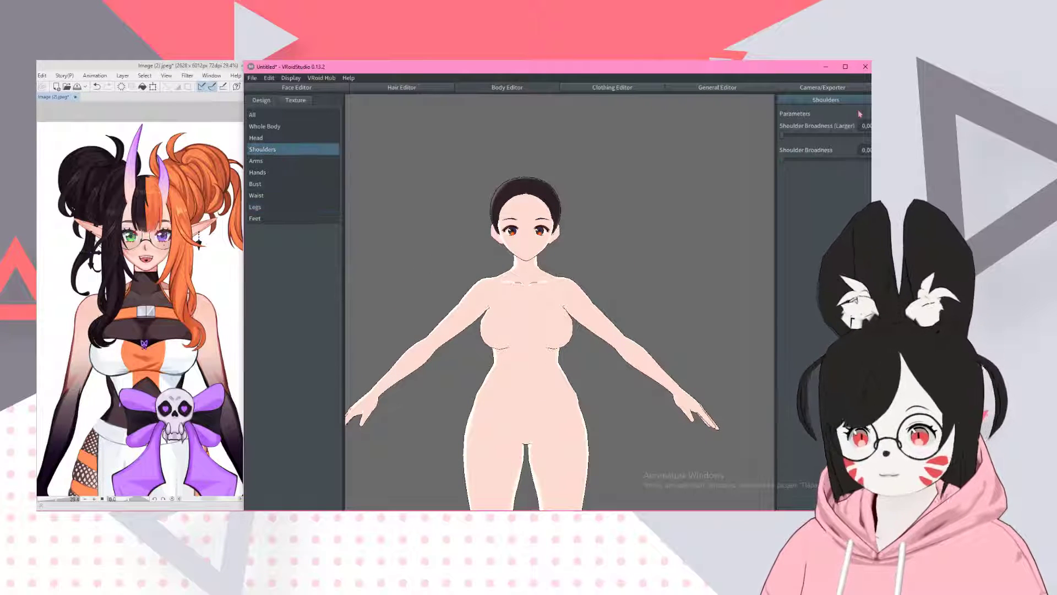
left_click_drag(783, 135, 867, 135)
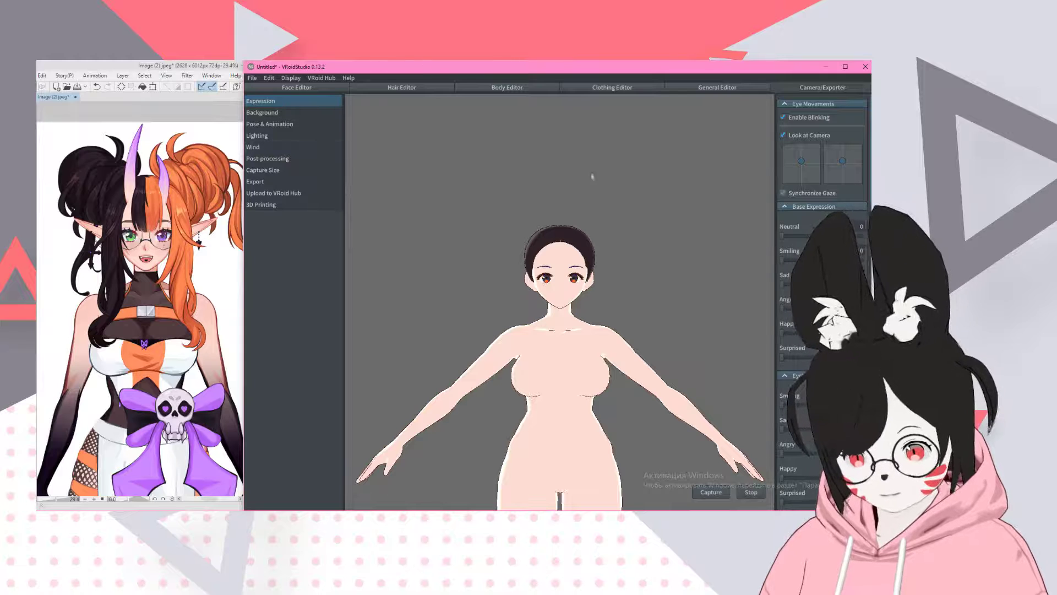
- Preview the model in the Standby 0 pose from Female Animation and examine its proportions
mouse_move(634, 364)
middle_mouse_down()
mouse_move(630, 312)
mouse_move(622, 351)
middle_mouse_up()
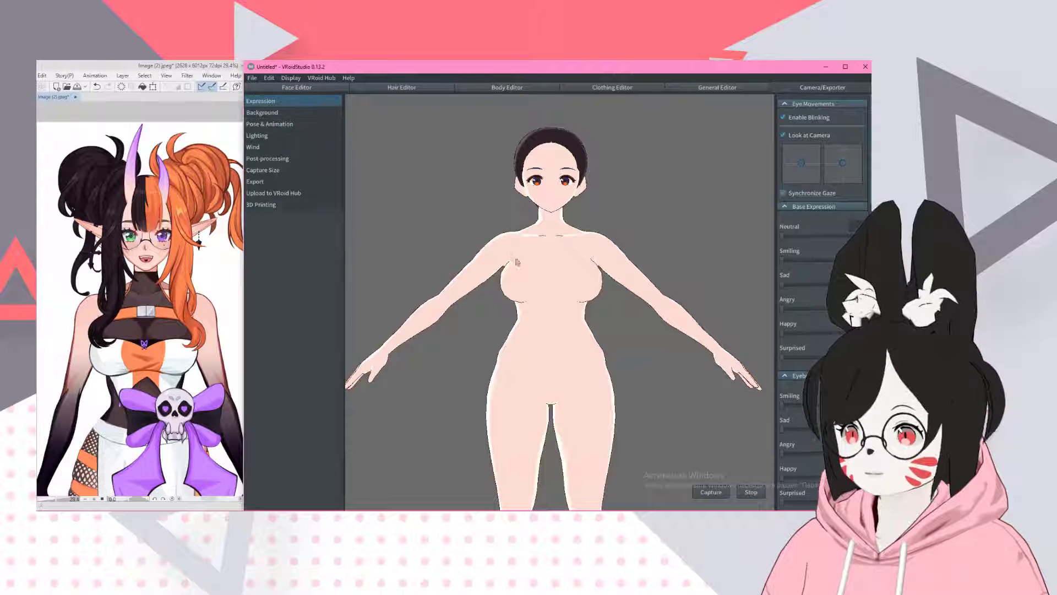
scroll(518, 260, "down", 1)
middle_click_drag(554, 431, 564, 381)
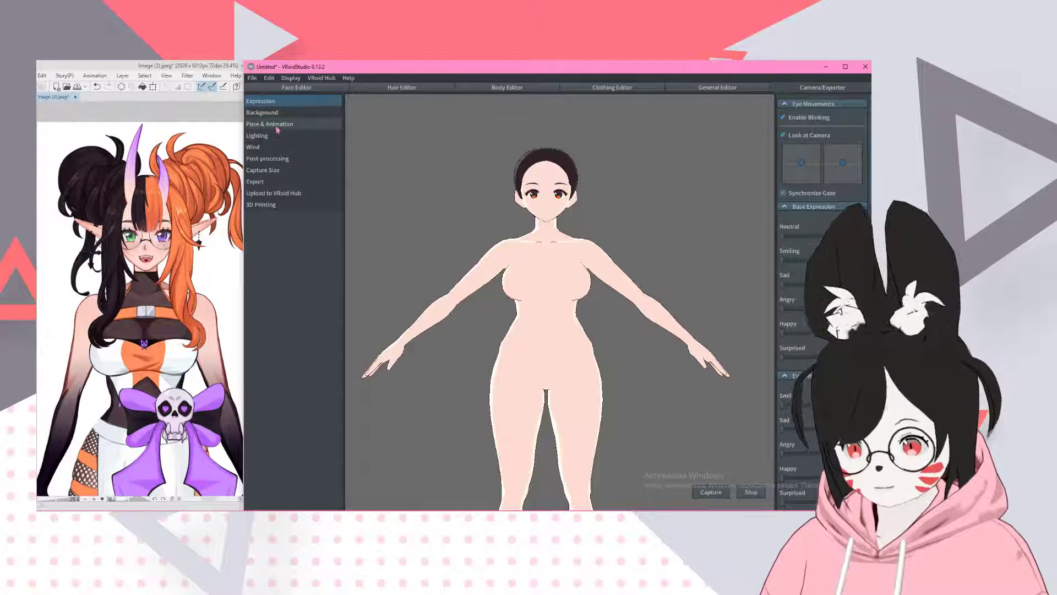
left_click(277, 125)
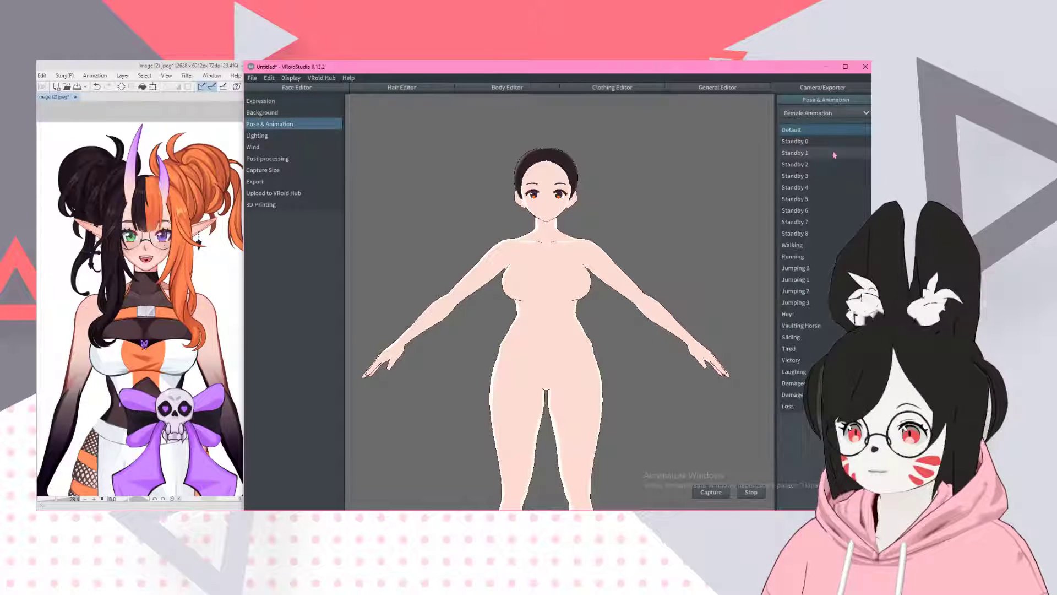
left_click(803, 154)
left_click(804, 141)
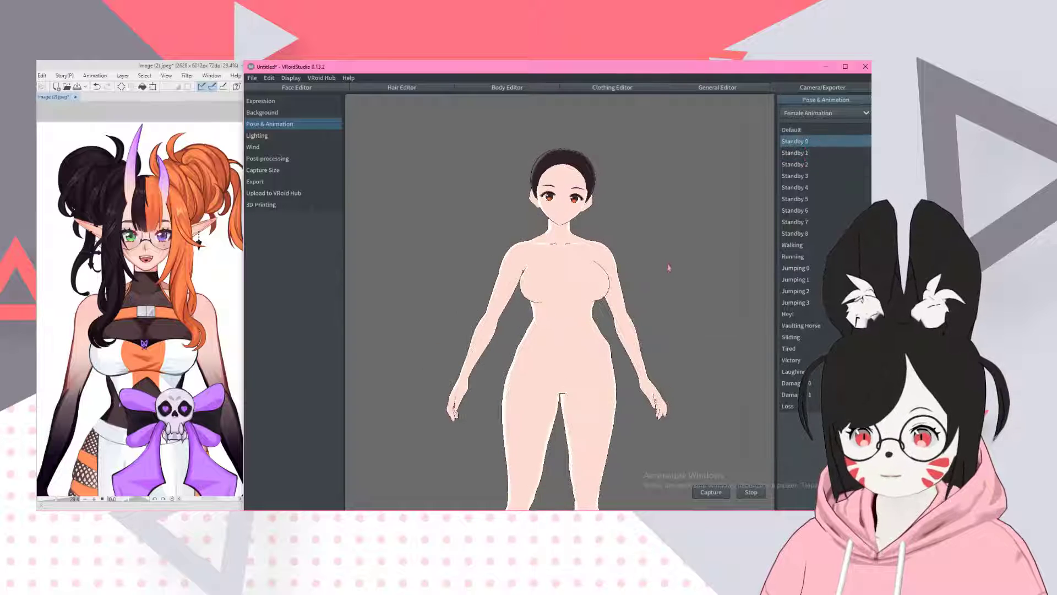
middle_click_drag(634, 238, 624, 194)
scroll(630, 179, "down", 1)
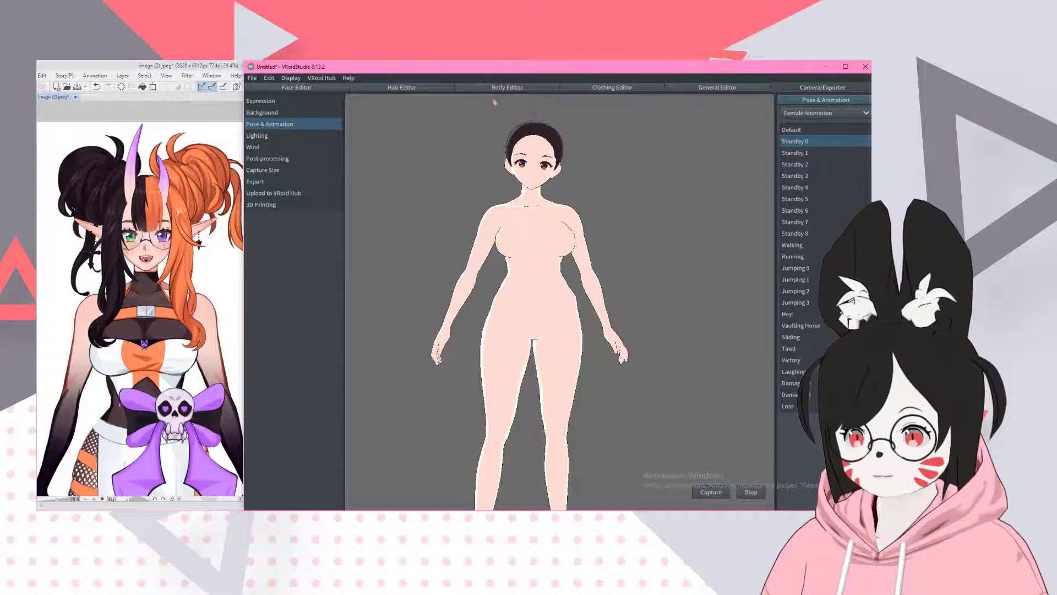
- Return to the Face Editor, switch to Clip Studio Paint to zoom the reference in on the purple eye, and return to VRoid Studio
left_click(322, 90)
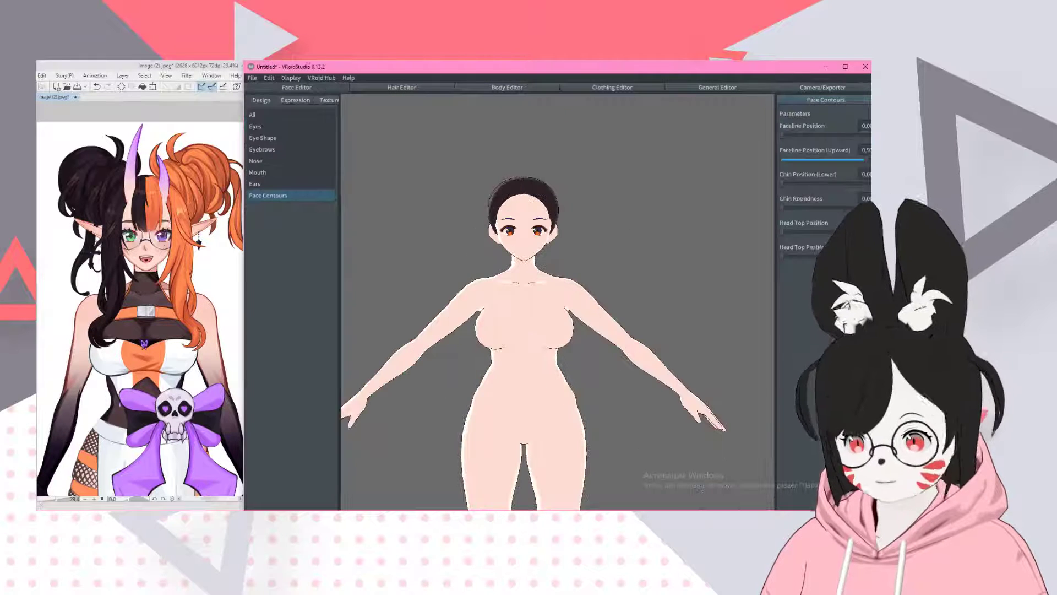
left_click(169, 66)
scroll(151, 241, "up", 3)
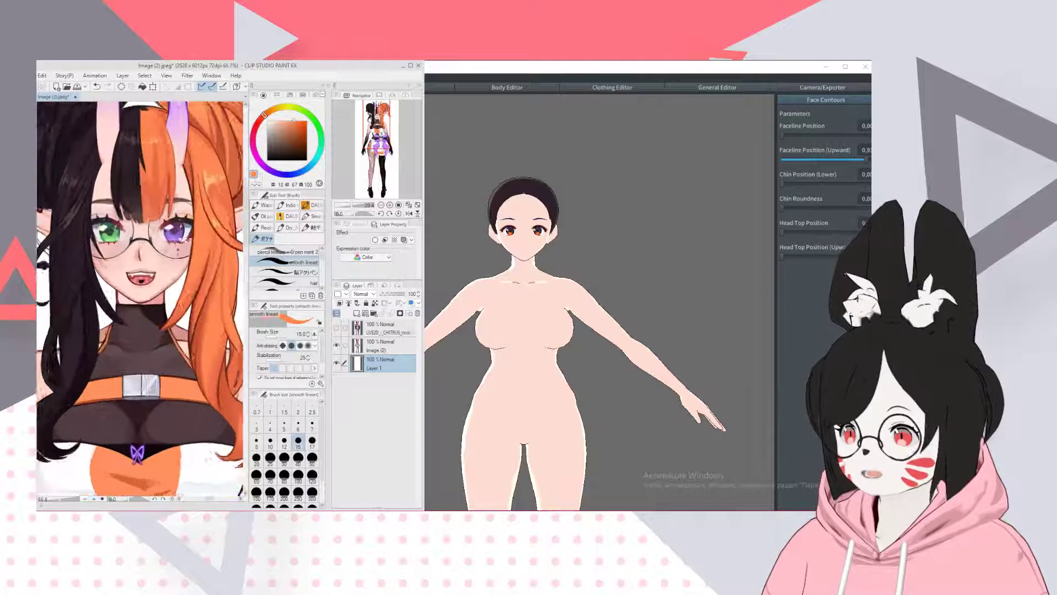
scroll(172, 234, "up", 5)
left_click(592, 71)
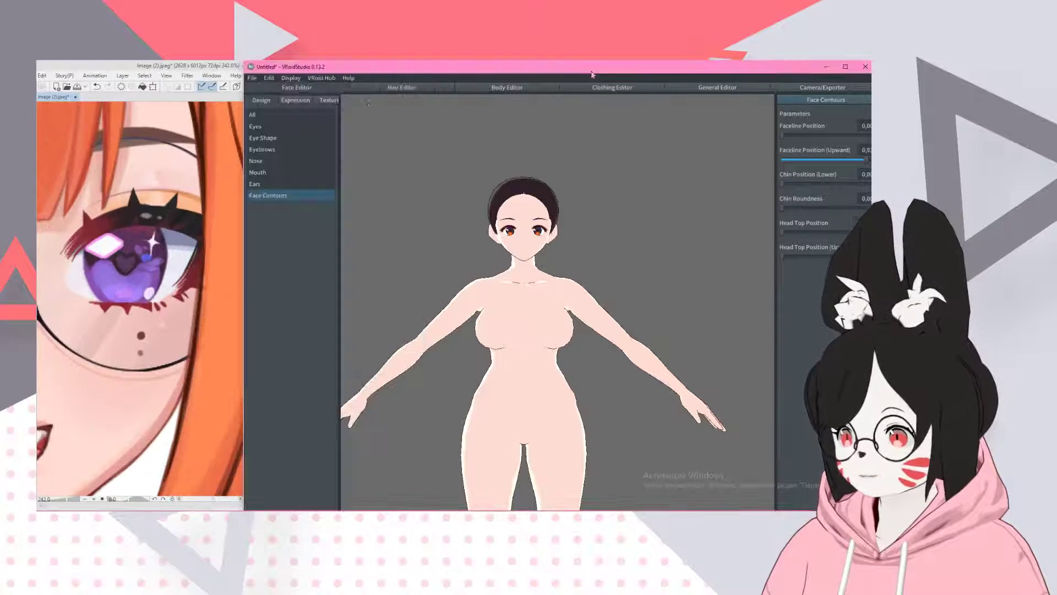
- Open the face texture editor, switch to Clip Studio Paint and maximize its window to show the reference face
left_click(327, 100)
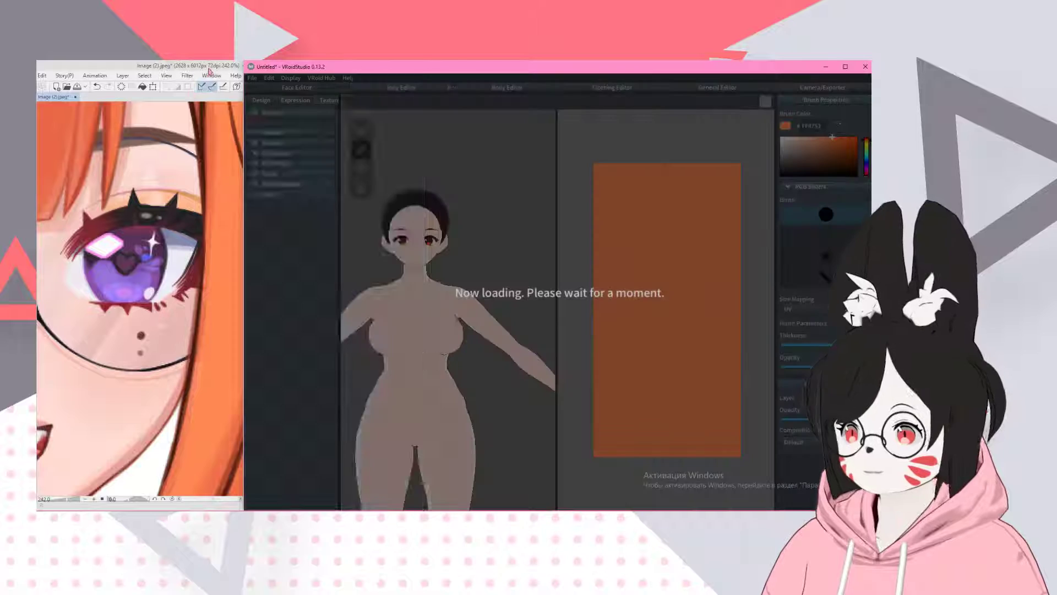
left_click(209, 69)
double_click(215, 70)
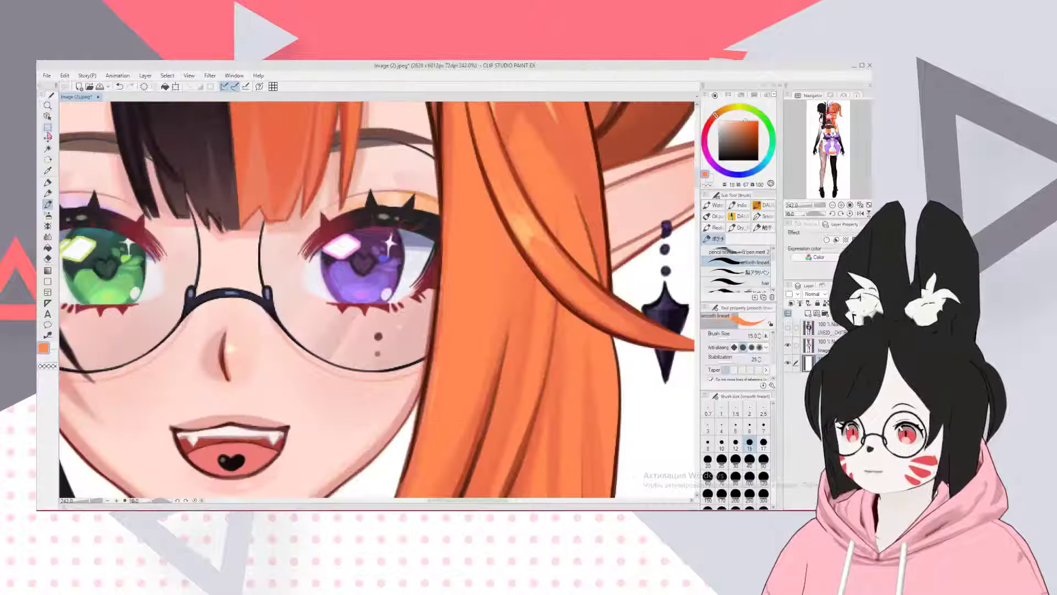
- Copy a rectangular strip containing both eyes from the reference, paste it as a new layer and hide the original artwork
left_click(48, 130)
scroll(652, 299, "down", 2)
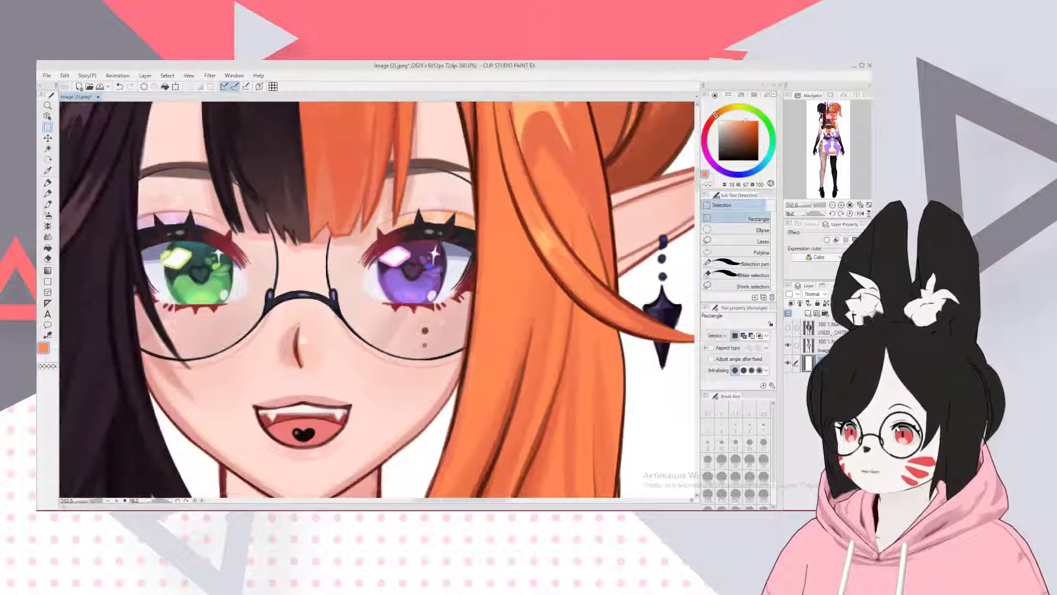
scroll(204, 234, "up", 3)
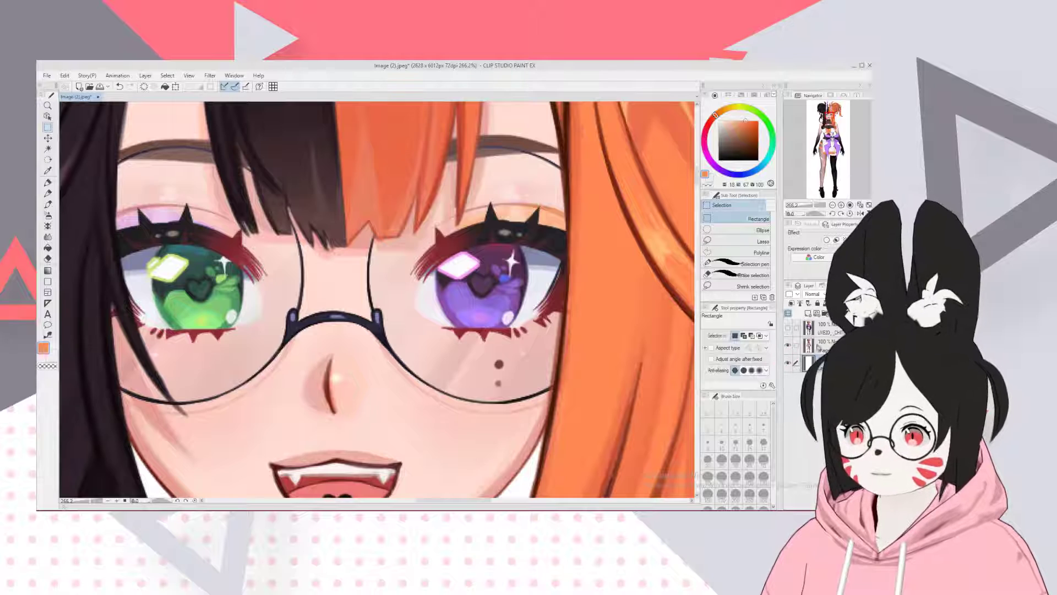
left_click_drag(132, 225, 562, 334)
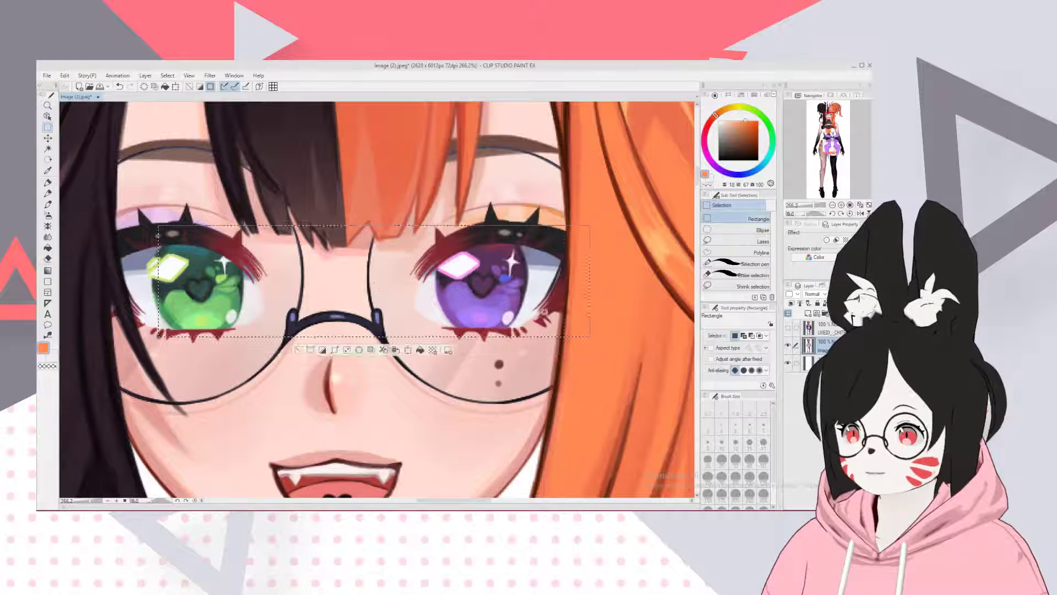
key("ctrl+c")
key("ctrl+v")
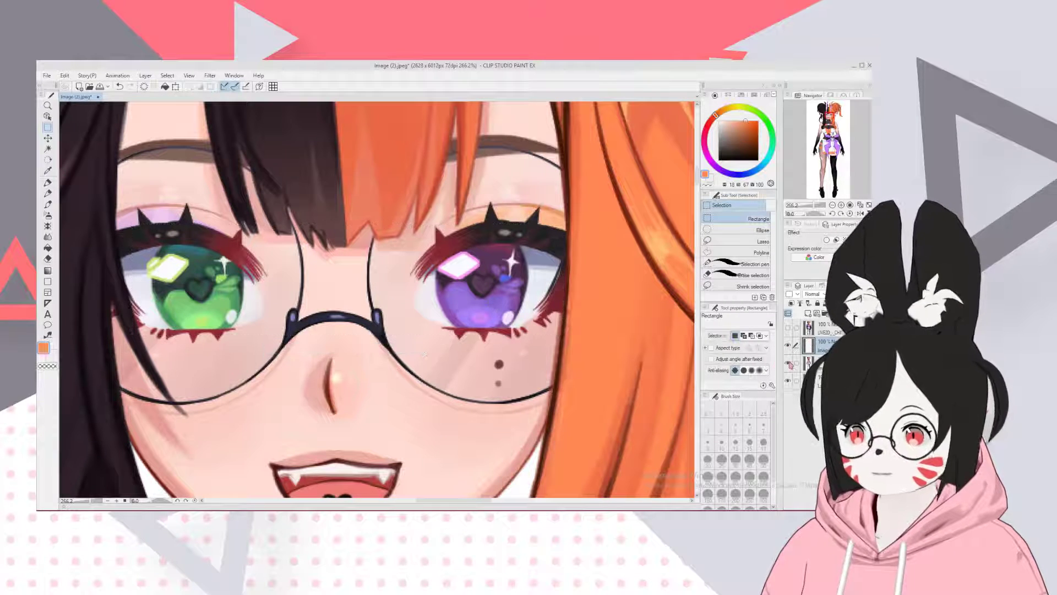
left_click(788, 362)
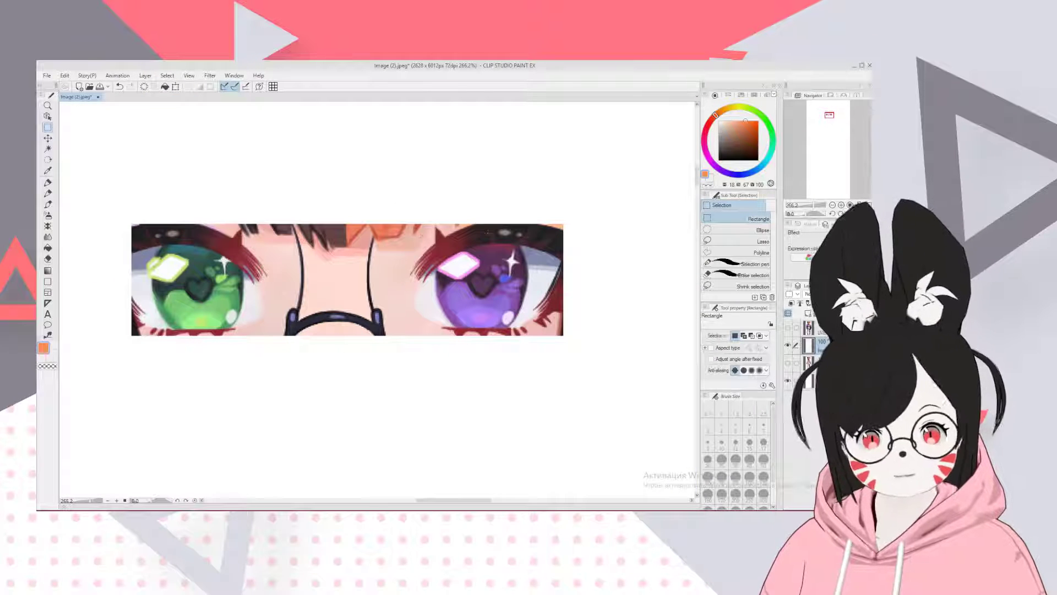
- Lasso the green and purple irises on the pasted strip, invert the selection, delete everything around them and deselect
key("e")
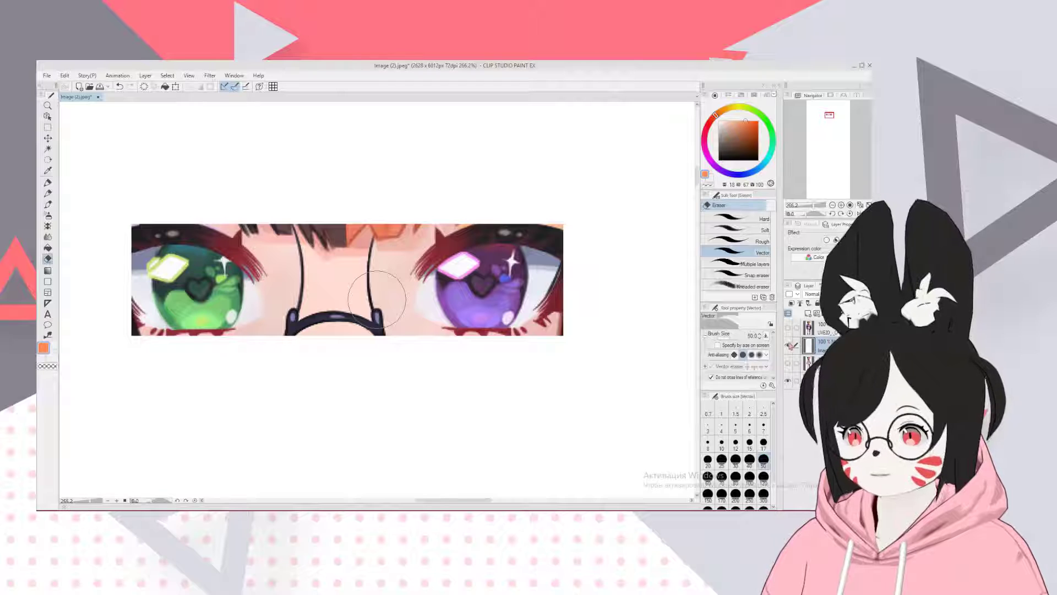
left_click(788, 345)
left_click(789, 345)
left_click(48, 127)
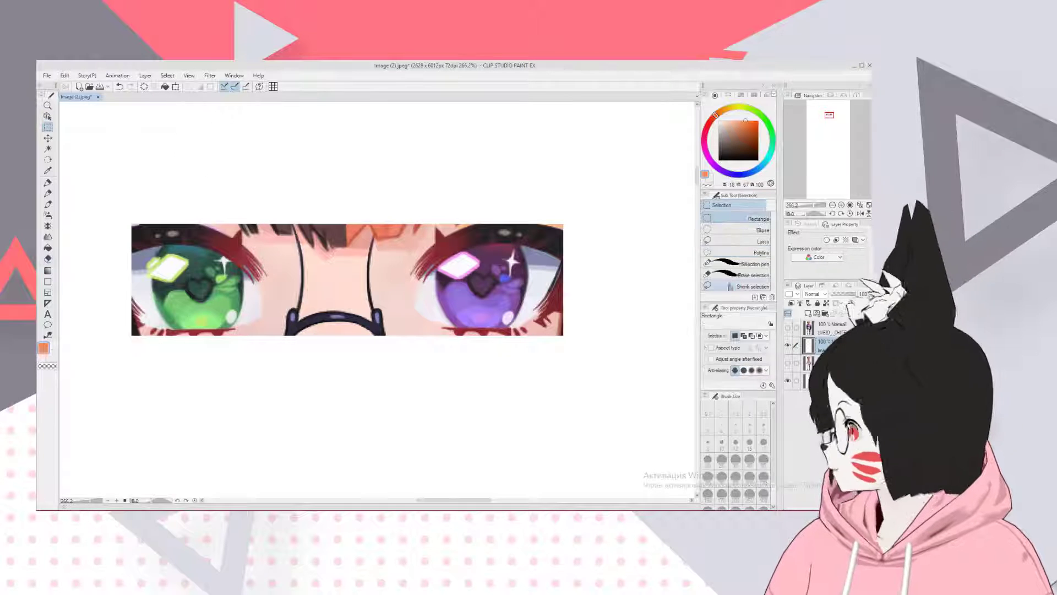
left_click(763, 241)
mouse_move(158, 238)
left_mouse_down()
mouse_move(154, 313)
mouse_move(195, 337)
mouse_move(249, 325)
mouse_move(236, 245)
mouse_move(159, 236)
left_mouse_up()
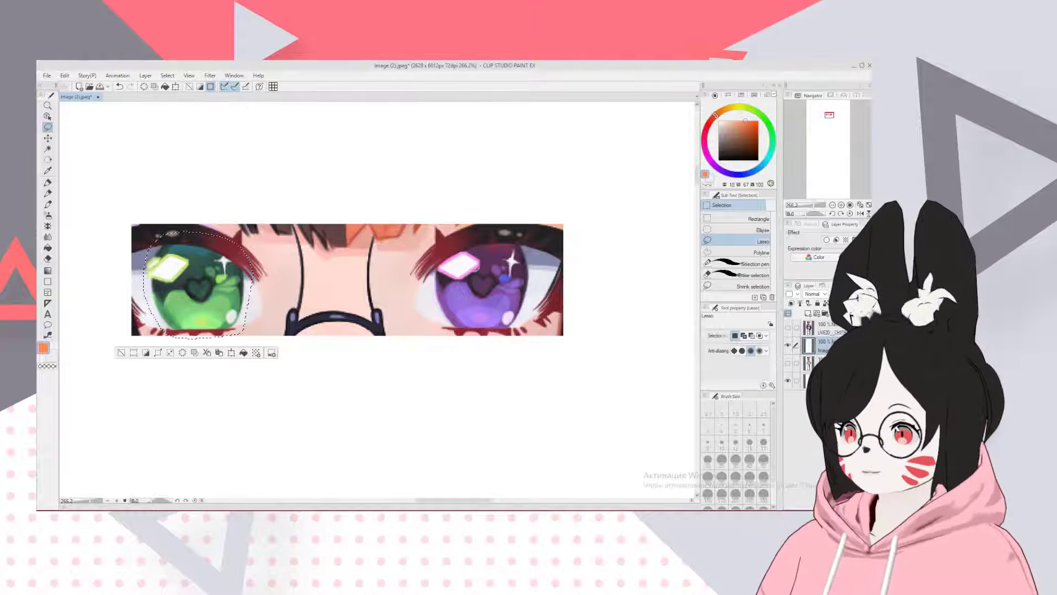
mouse_move(435, 273)
left_mouse_down("shift")
mouse_move(440, 325)
mouse_move(524, 334)
mouse_move(529, 242)
mouse_move(446, 271)
left_mouse_up("shift")
left_click(167, 76)
left_click(241, 135)
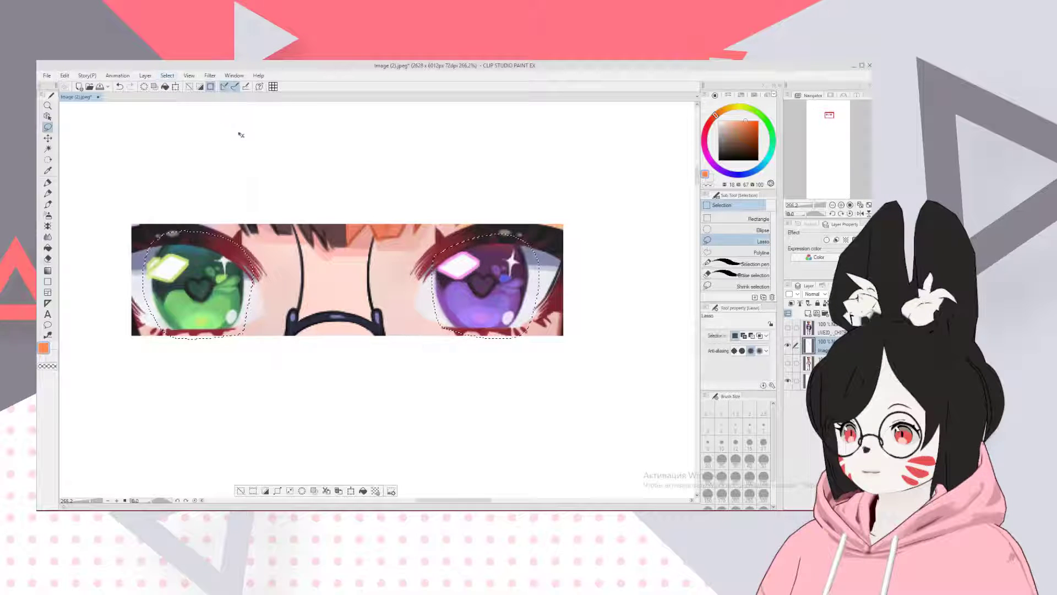
key("Delete")
key("ctrl+d")
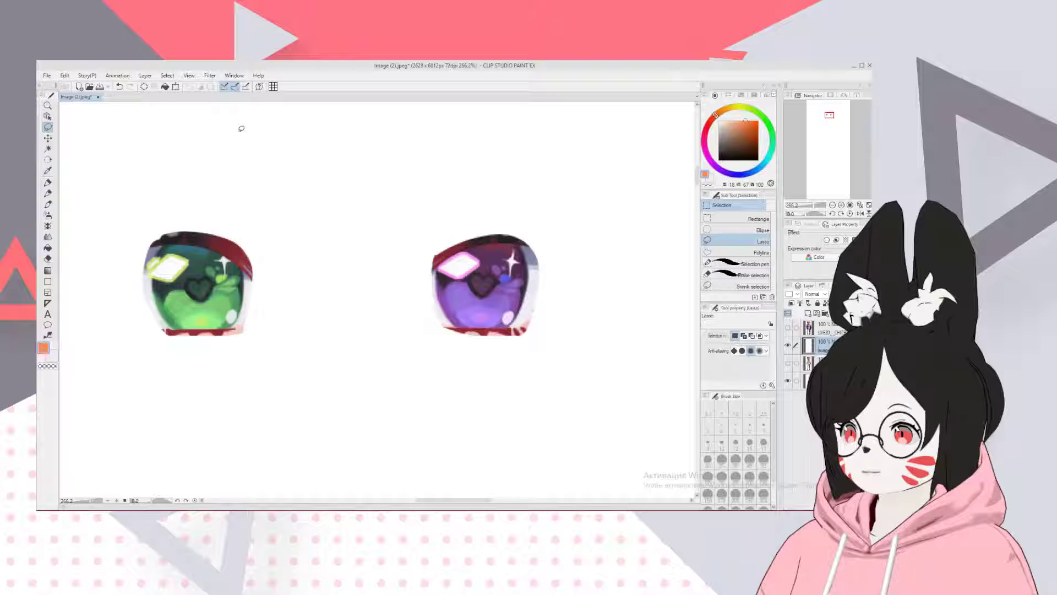
- Erase the eye white and lash remnants around the purple iris with the Vector eraser at size 17
scroll(513, 252, "up", 2)
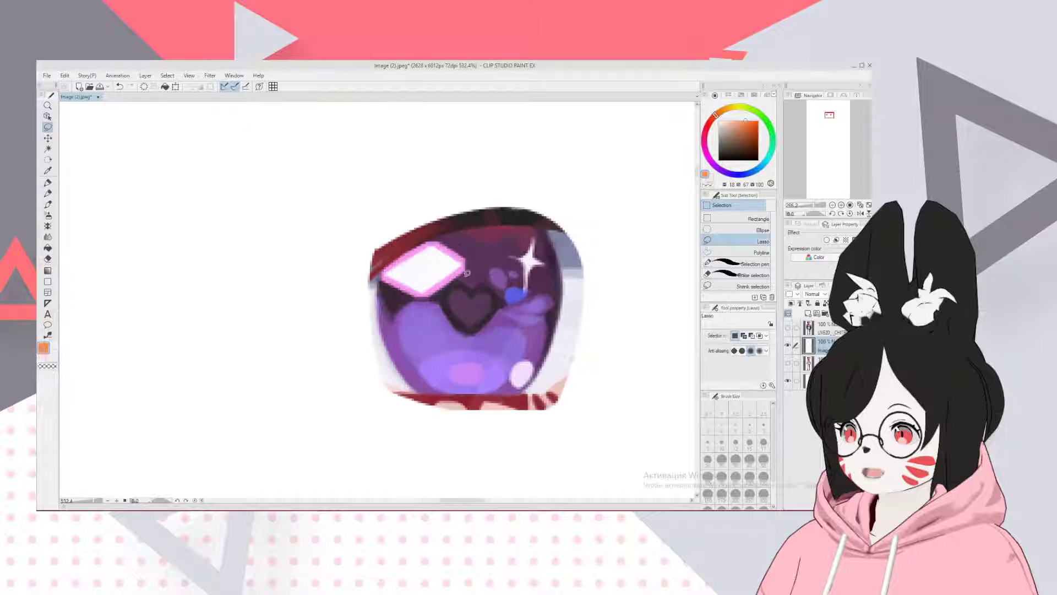
key("e")
key("bracketleft")
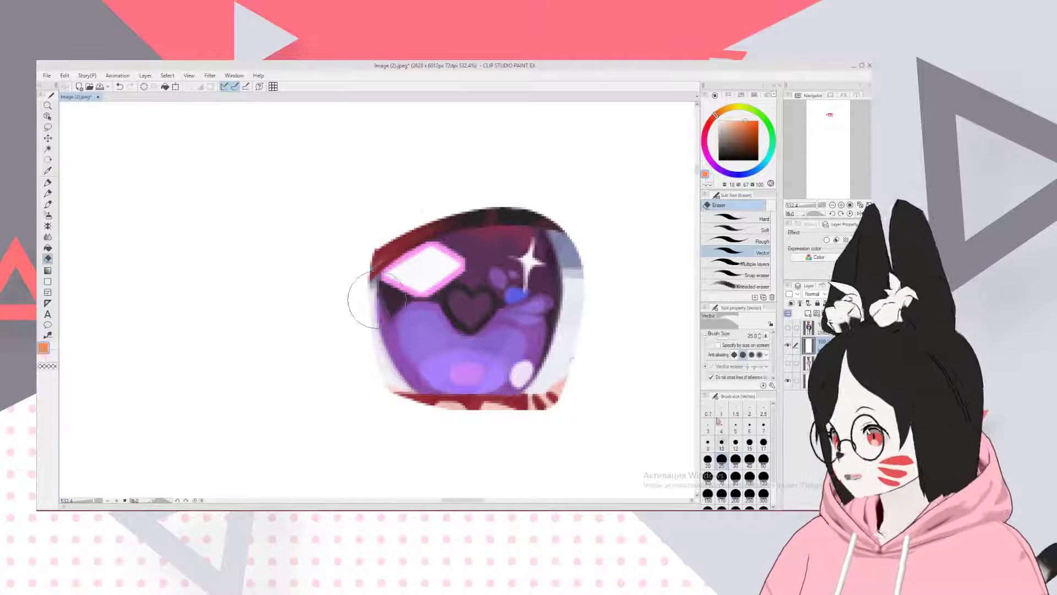
left_click(763, 442)
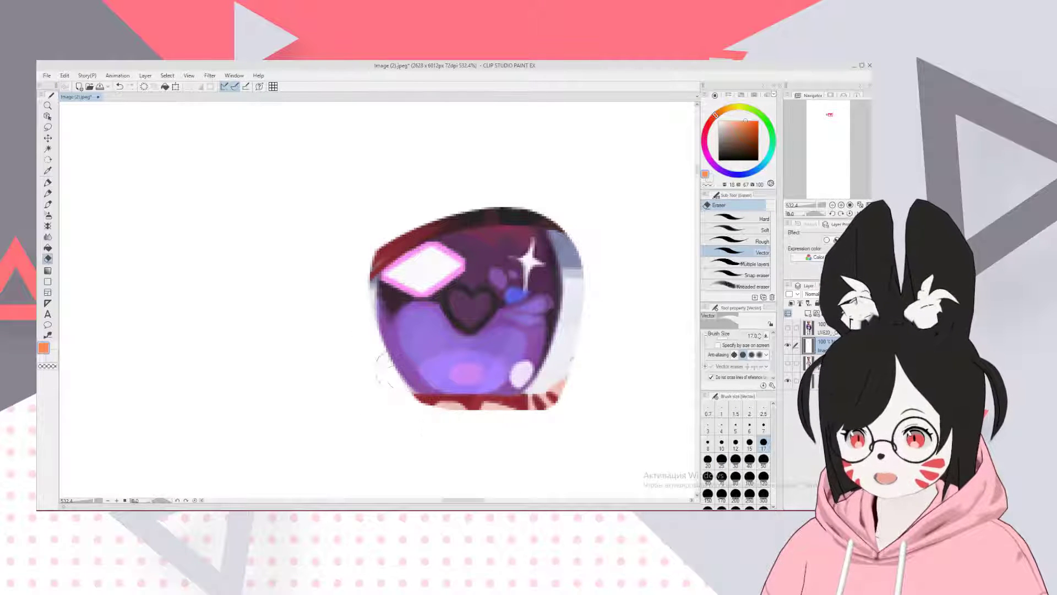
left_click_drag(391, 377, 495, 417)
mouse_move(404, 395)
left_mouse_down()
mouse_move(576, 358)
mouse_move(583, 269)
mouse_move(543, 373)
mouse_move(590, 283)
mouse_move(560, 220)
mouse_move(550, 385)
mouse_move(569, 236)
mouse_move(562, 214)
mouse_move(535, 380)
mouse_move(538, 200)
mouse_move(564, 280)
left_mouse_up()
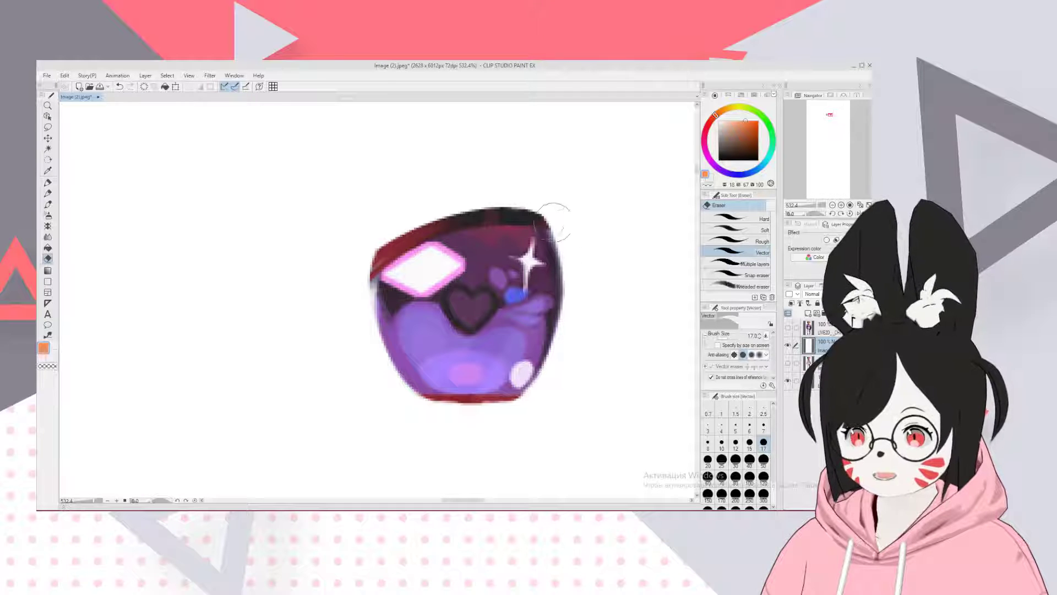
mouse_move(554, 220)
left_mouse_down()
mouse_move(401, 217)
mouse_move(354, 288)
mouse_move(401, 217)
mouse_move(384, 259)
left_mouse_up()
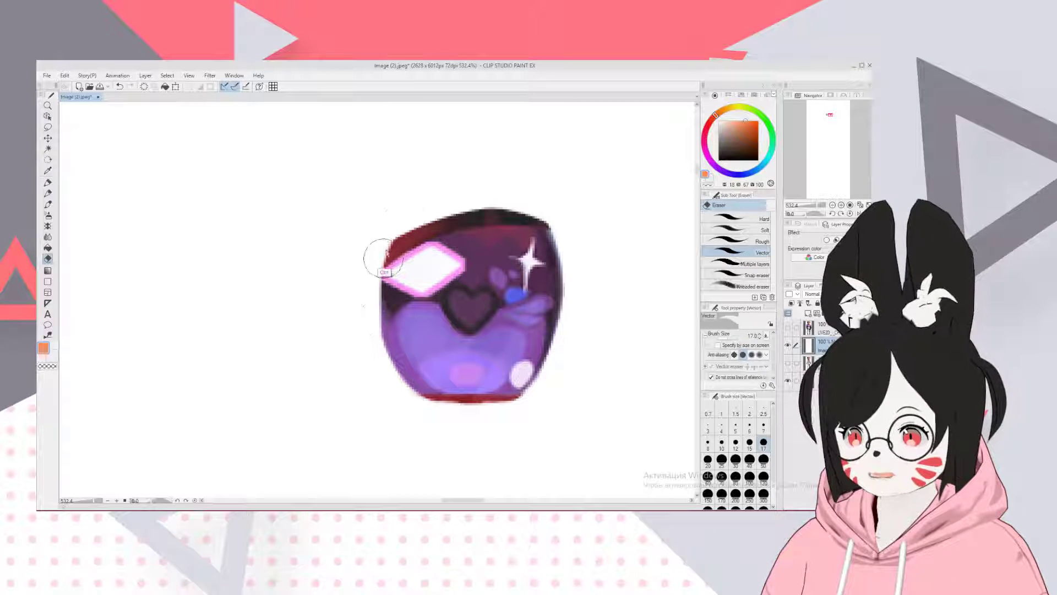
key("ctrl+z")
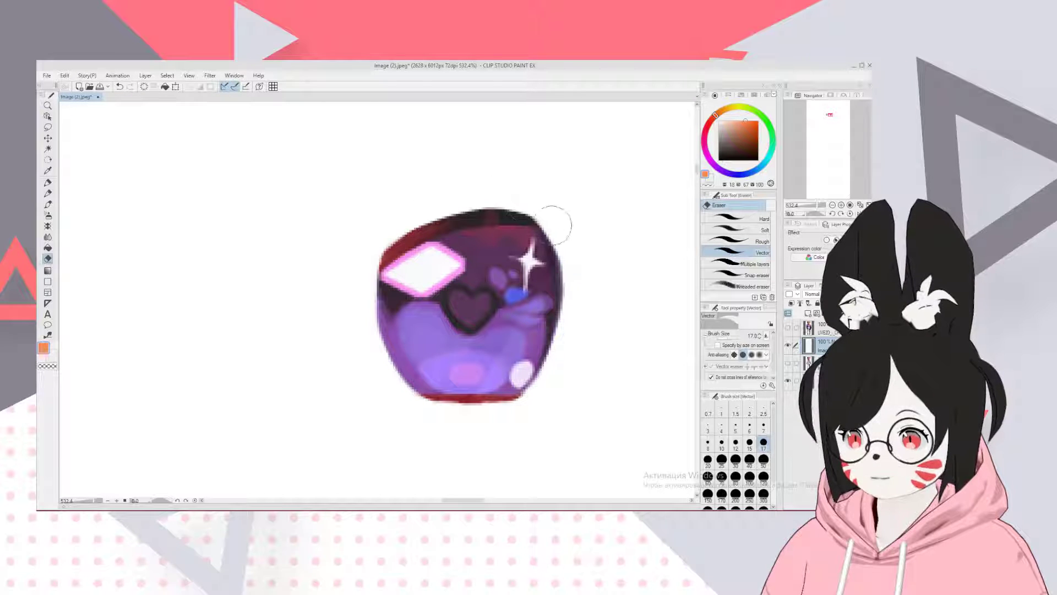
left_click_drag(557, 219, 514, 193)
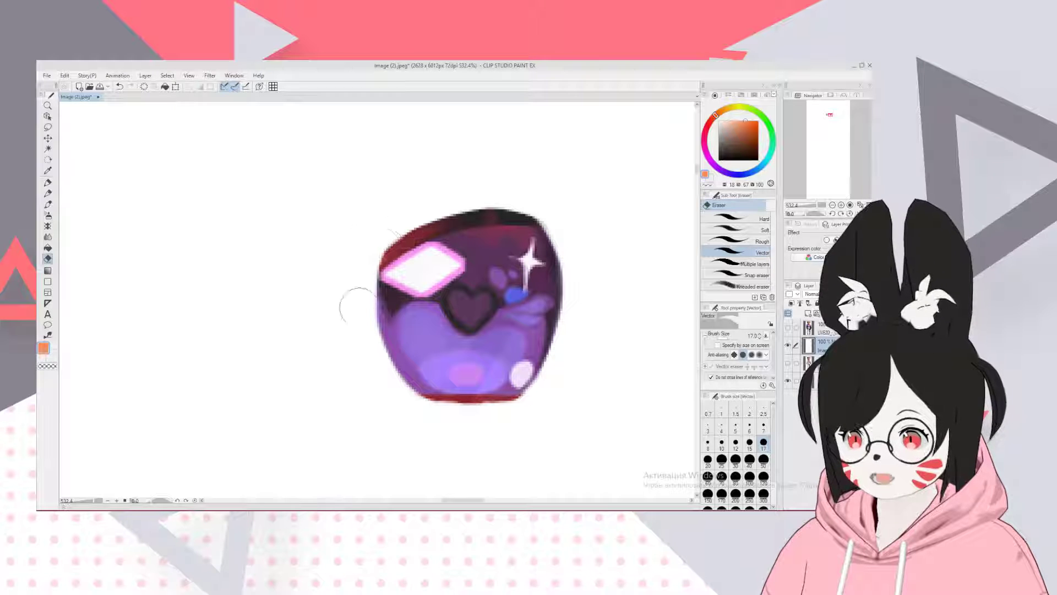
- Paint over the eyelid remnants atop the purple iris with sampled dark purples, rounding its upper edge and darkening its outline
key("b")
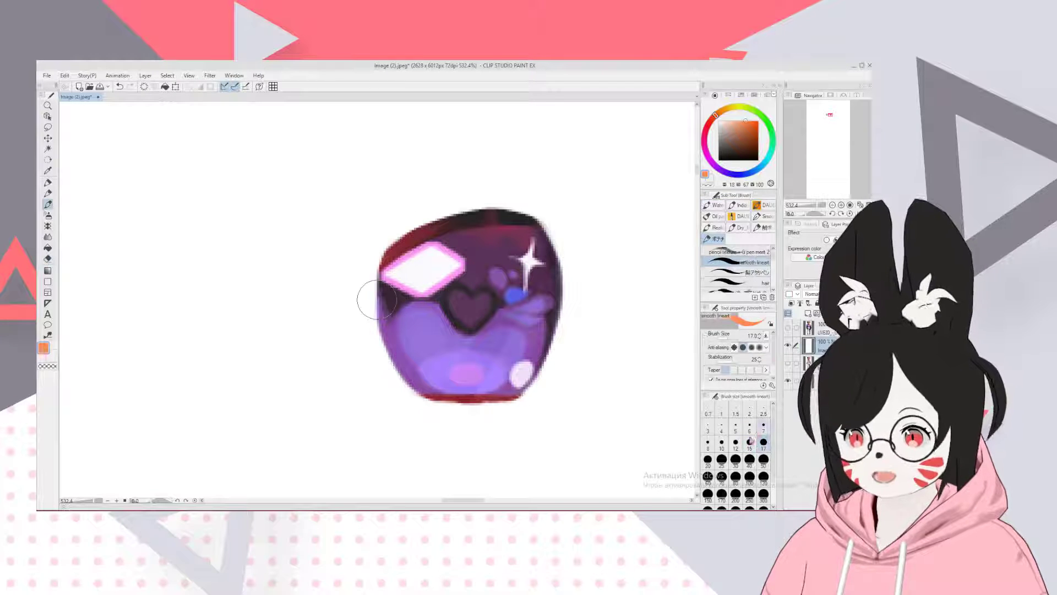
left_click(492, 233, "alt")
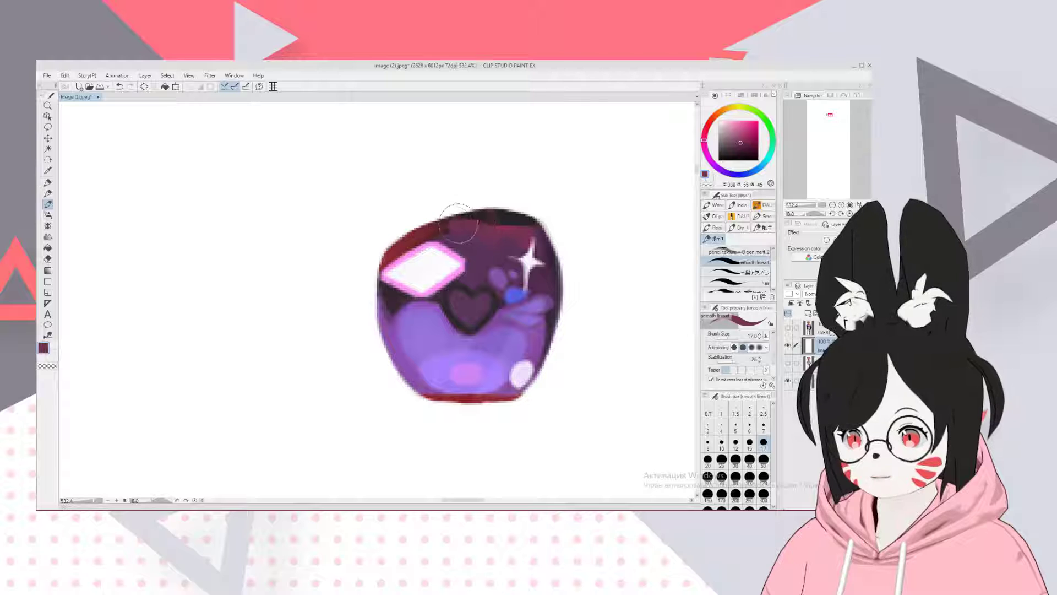
mouse_move(475, 214)
left_mouse_down()
mouse_move(528, 226)
mouse_move(462, 215)
mouse_move(554, 224)
mouse_move(484, 201)
mouse_move(529, 205)
mouse_move(471, 199)
left_mouse_up()
left_click(540, 248, "alt")
left_click(433, 249, "alt")
mouse_move(433, 248)
left_mouse_down()
mouse_move(450, 239)
mouse_move(385, 236)
mouse_move(396, 220)
mouse_move(479, 208)
mouse_move(391, 252)
left_mouse_up()
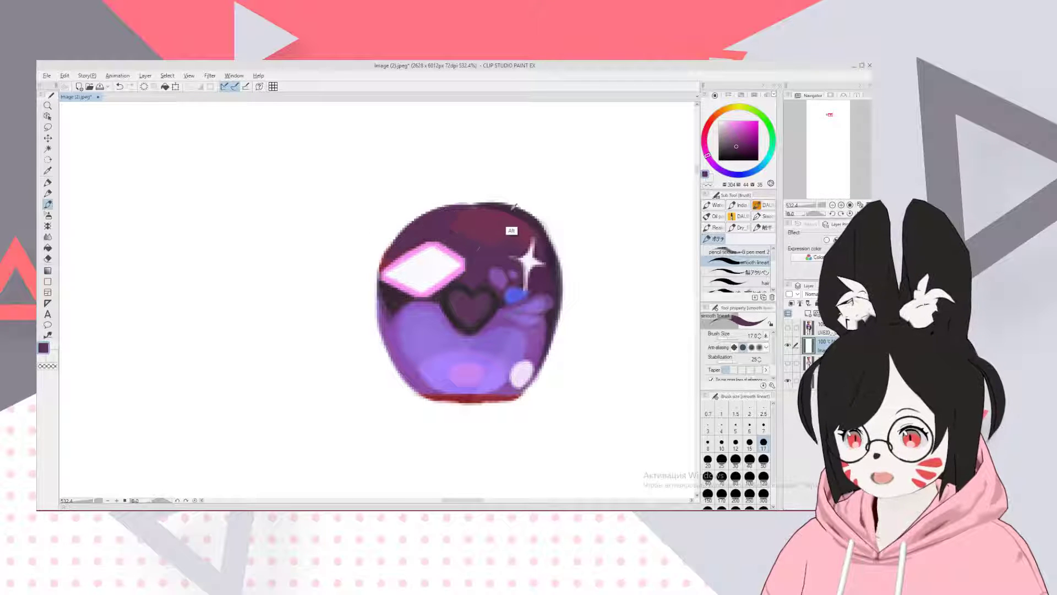
left_click(514, 208, "alt")
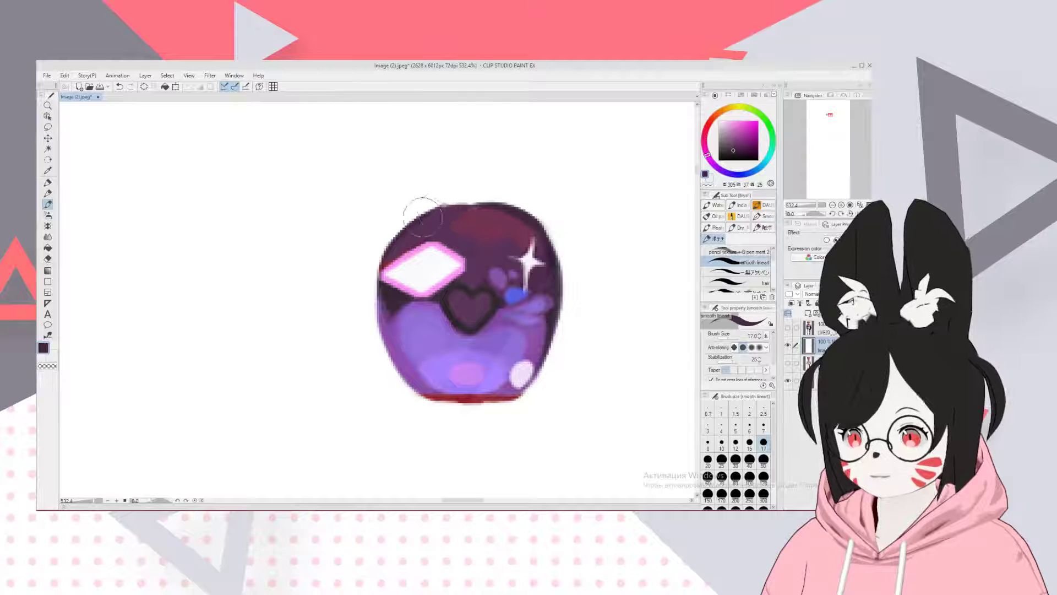
mouse_move(422, 216)
left_mouse_down()
mouse_move(371, 243)
mouse_move(438, 203)
mouse_move(377, 259)
mouse_move(436, 201)
mouse_move(520, 192)
mouse_move(408, 212)
mouse_move(484, 198)
mouse_move(386, 242)
mouse_move(374, 329)
mouse_move(392, 269)
mouse_move(369, 264)
mouse_move(380, 341)
mouse_move(385, 256)
mouse_move(364, 333)
mouse_move(370, 286)
mouse_move(377, 340)
mouse_move(413, 384)
left_mouse_up()
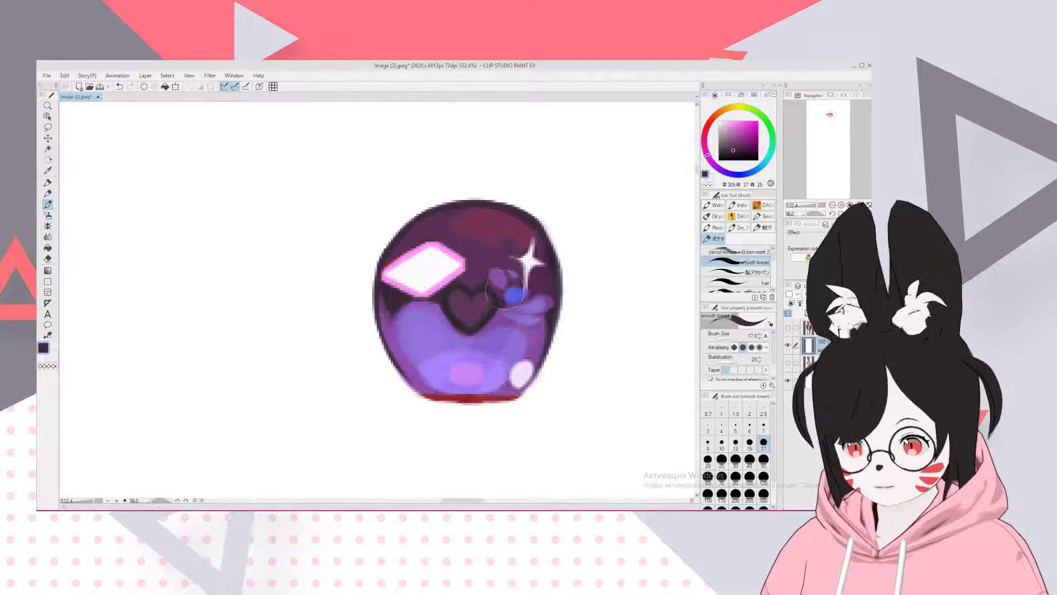
- Erase the eye white and lash remnants along the left side and lower corners of the green iris
scroll(504, 295, "down", 3)
middle_click_drag(331, 331, 252, 370)
scroll(252, 370, "up", 1)
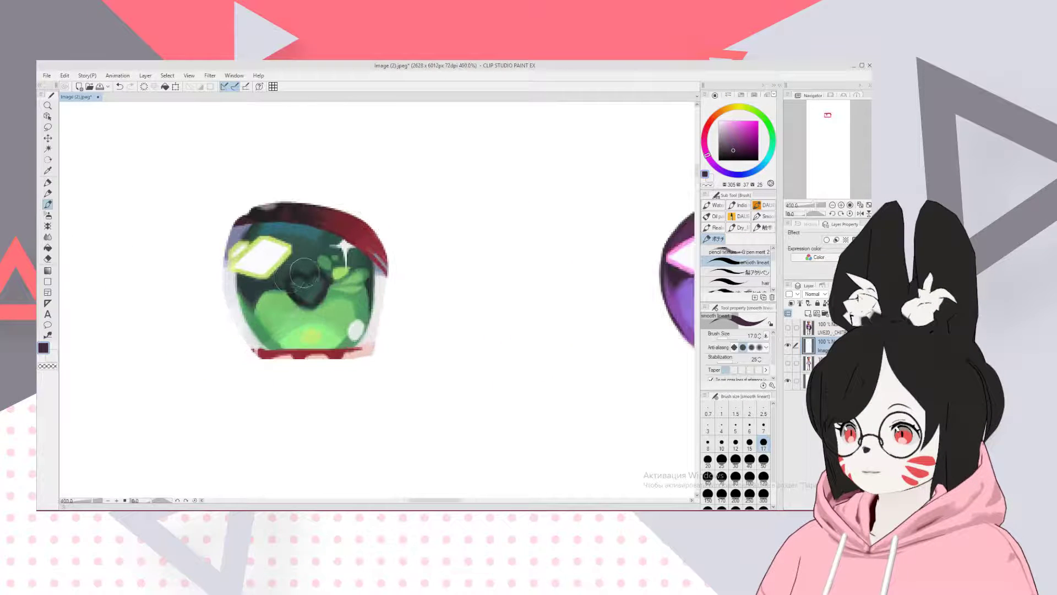
scroll(304, 272, "up", 1)
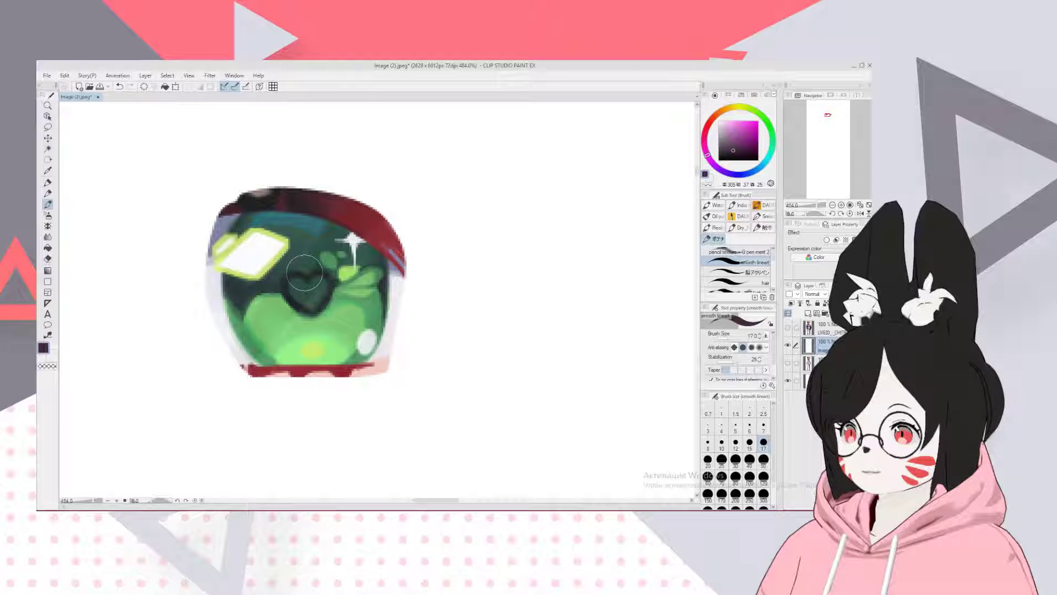
key("e")
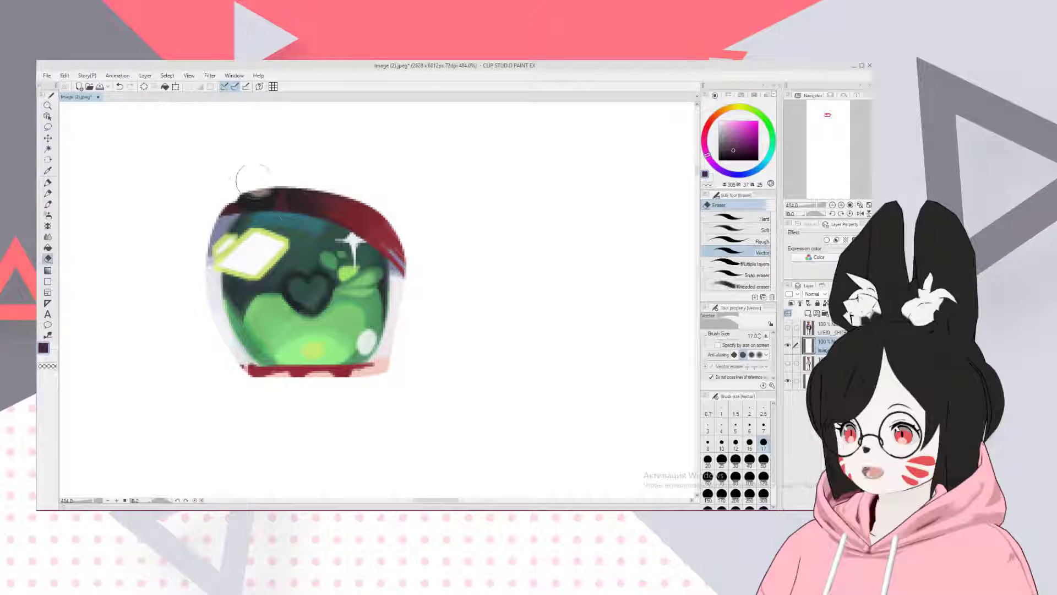
left_click_drag(253, 179, 212, 353)
key("ctrl+z")
left_click_drag(231, 198, 215, 356)
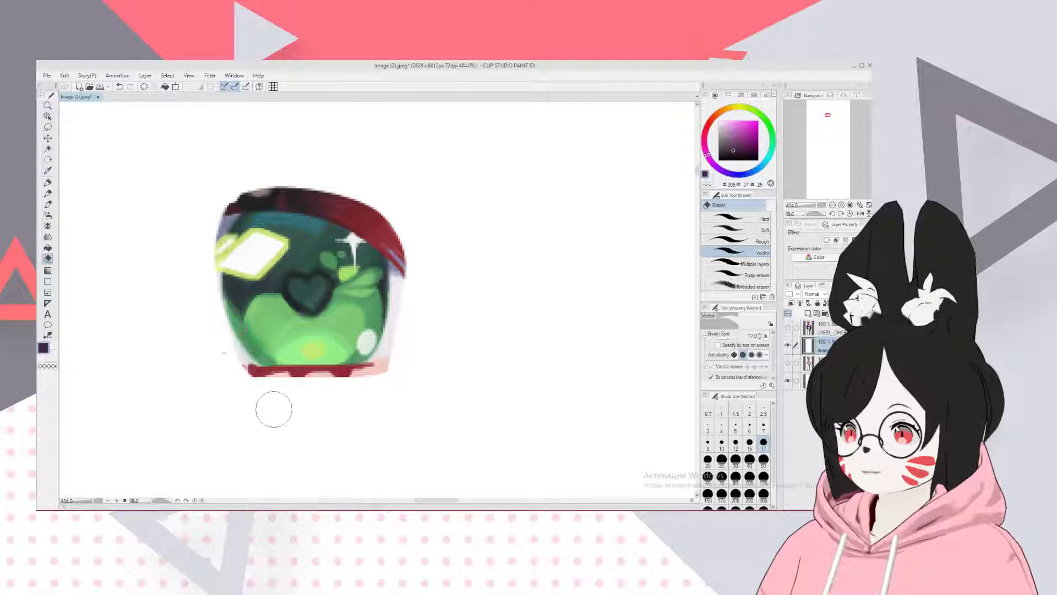
mouse_move(274, 409)
left_mouse_down()
mouse_move(229, 349)
mouse_move(246, 366)
left_mouse_up()
key("ctrl+z")
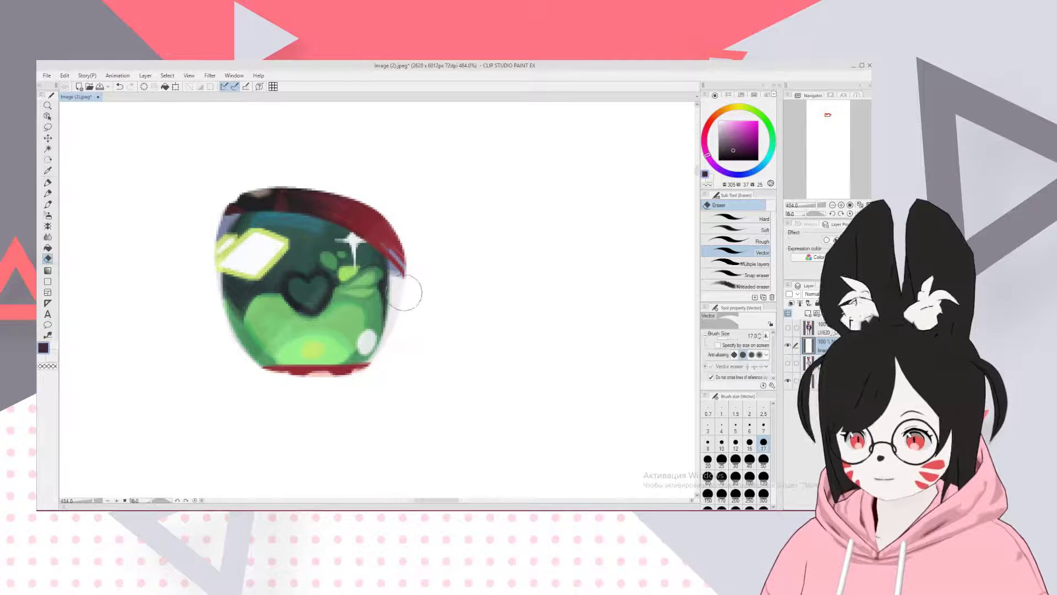
- Erase the remnants along the green iris's right side and round off its upper corners
left_click_drag(396, 219, 383, 356)
left_click_drag(373, 197, 397, 330)
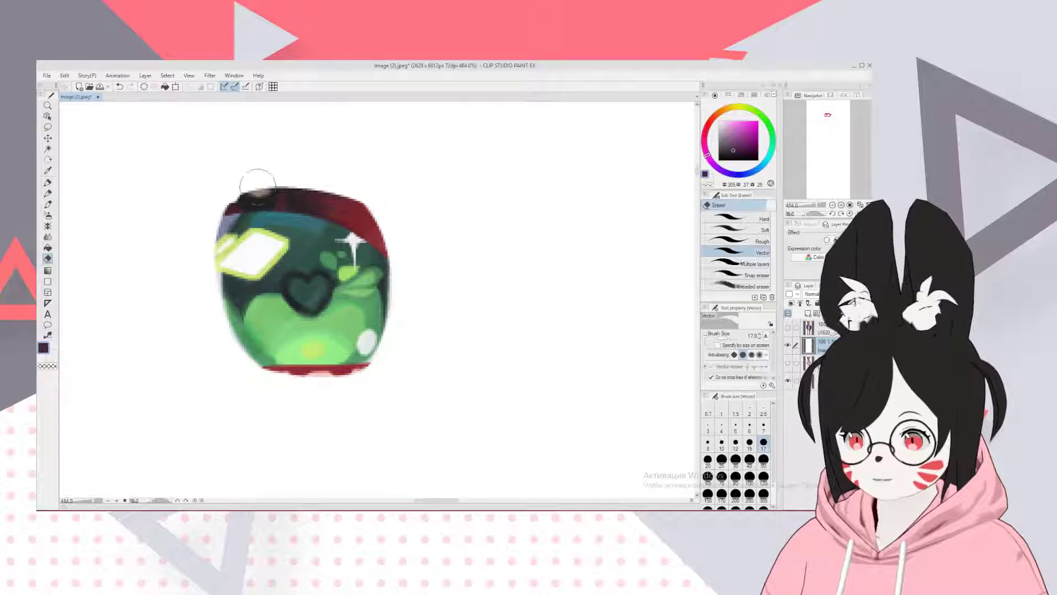
left_click_drag(258, 182, 213, 329)
left_click_drag(255, 177, 227, 244)
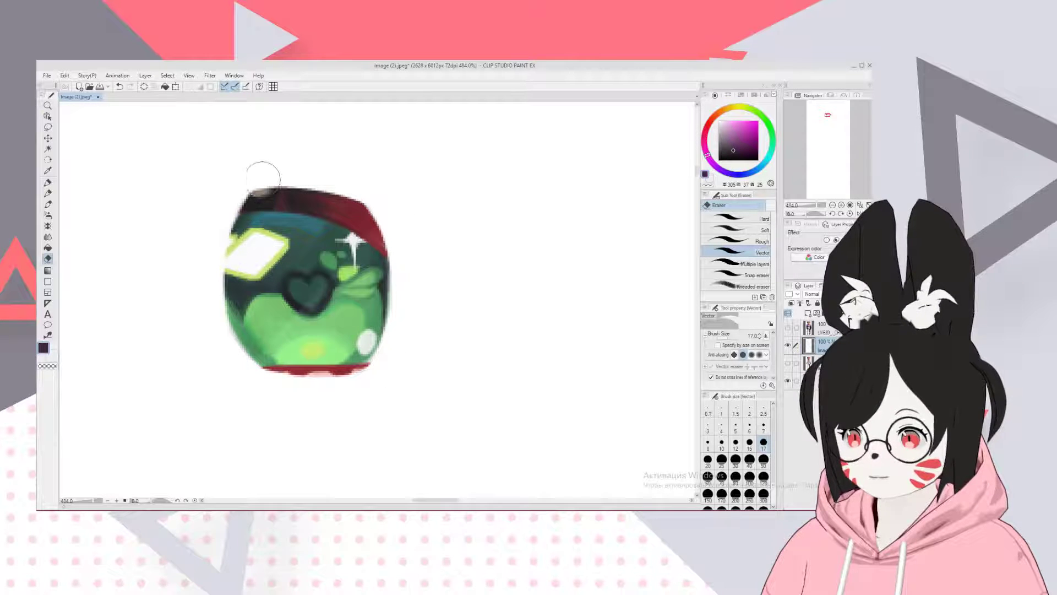
mouse_move(264, 177)
left_mouse_down()
mouse_move(224, 220)
mouse_move(314, 176)
mouse_move(401, 264)
mouse_move(380, 213)
mouse_move(358, 195)
mouse_move(396, 217)
mouse_move(335, 170)
mouse_move(381, 210)
left_mouse_up()
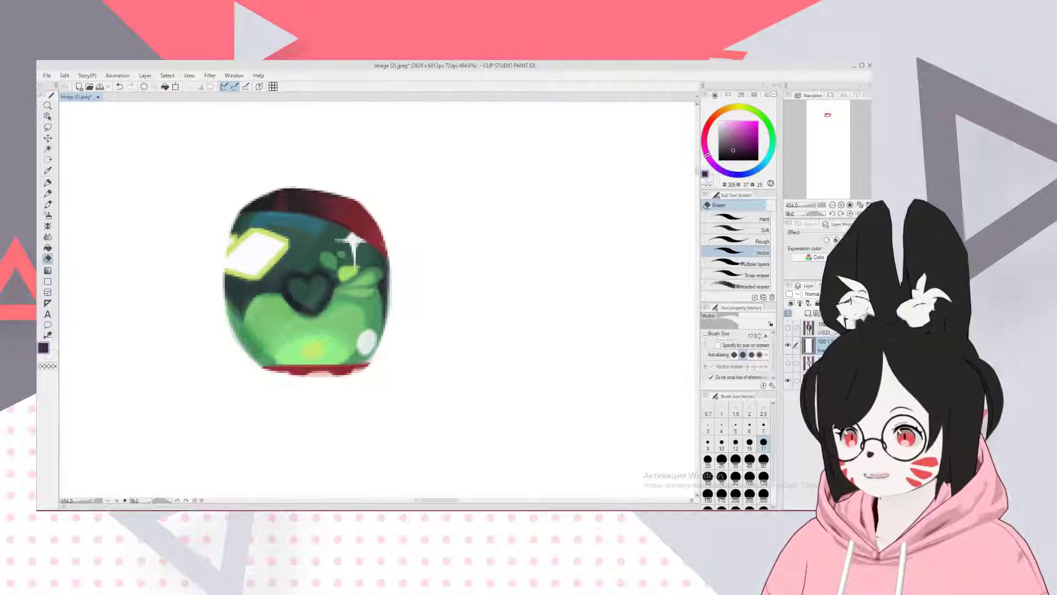
- Switch to OBS and review the Gain setting in the Mic/Aux audio filters
key("alt+Tab")
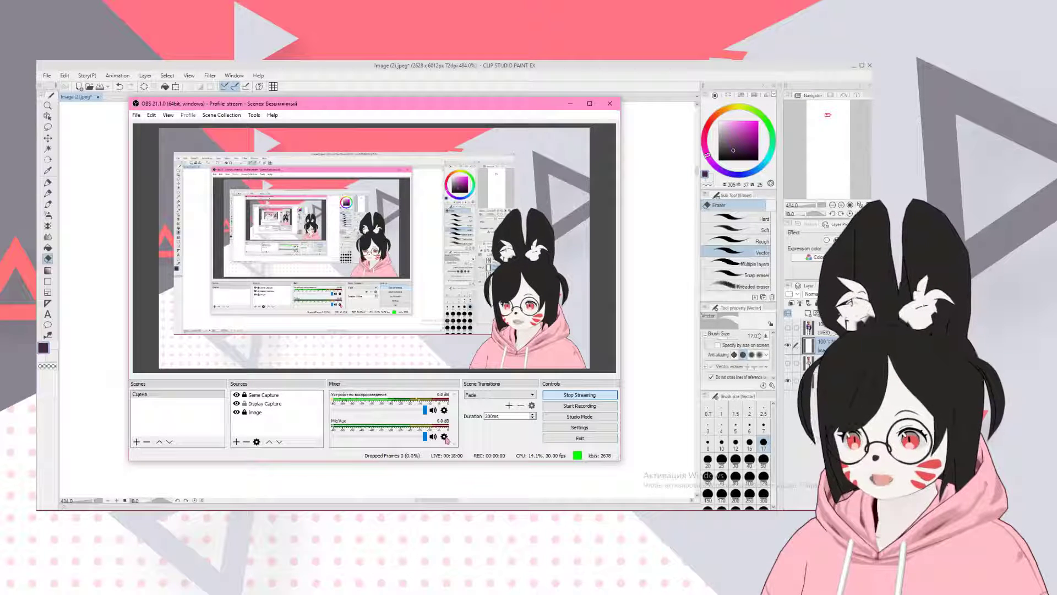
left_click(445, 436)
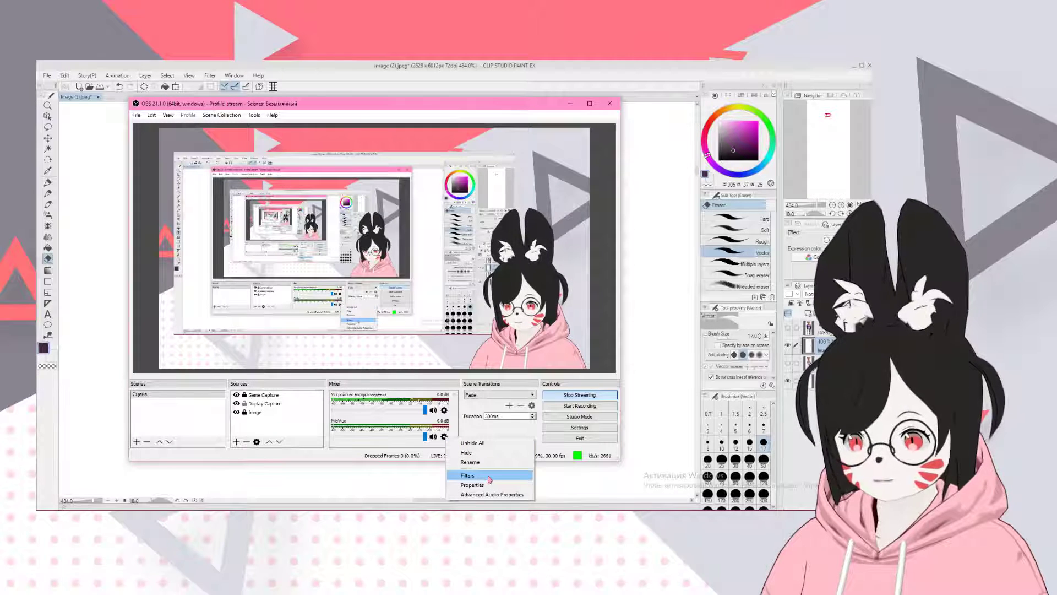
left_click(490, 477)
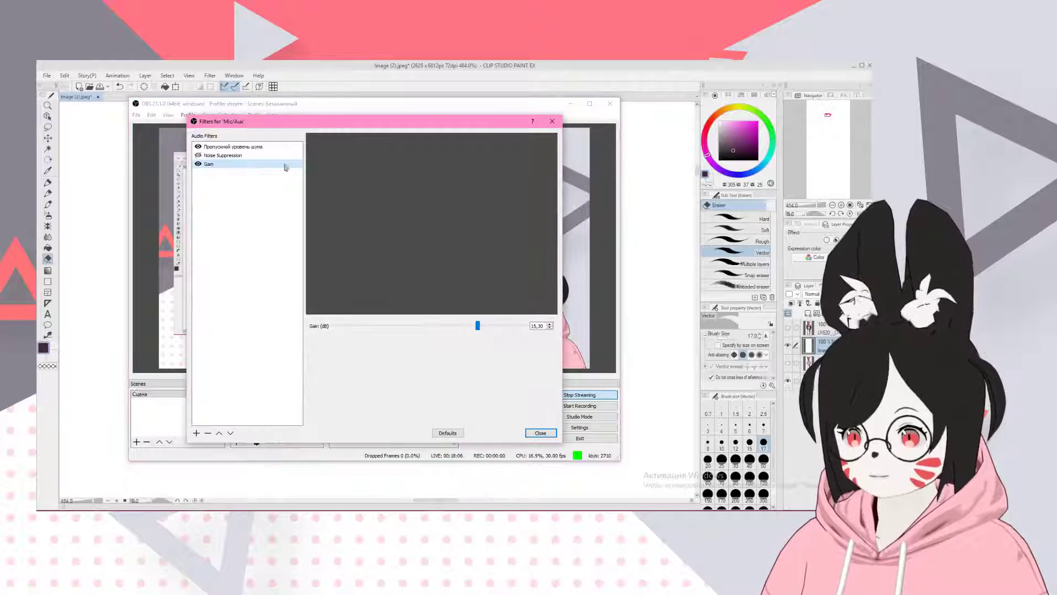
left_click(543, 433)
- Try 7- USB Microphone as the Mic/Aux device, then reselect EZ Mic Virtual microphone and accept the properties
left_click(444, 437)
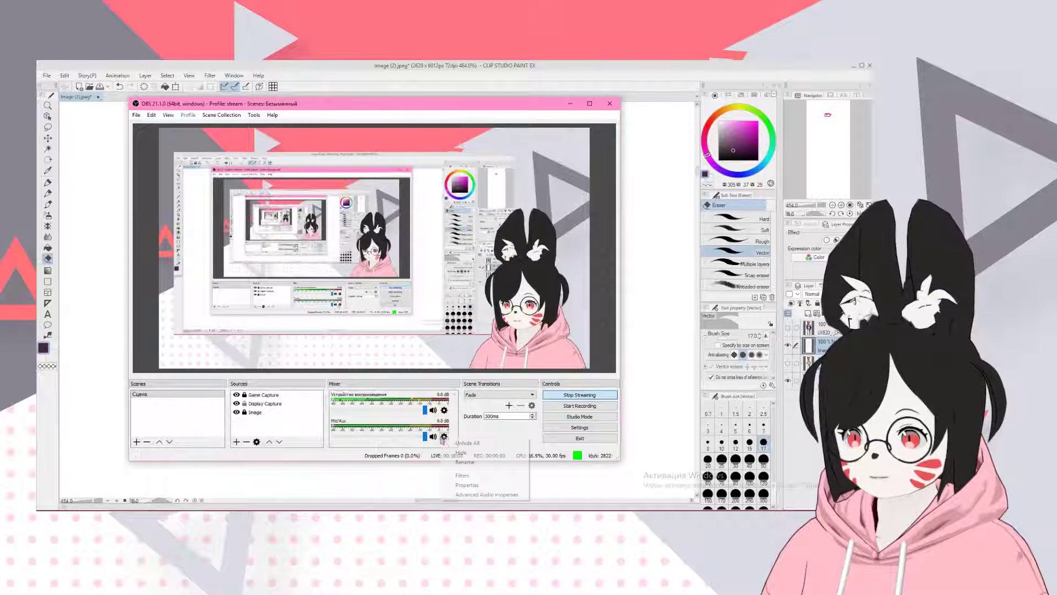
left_click(468, 486)
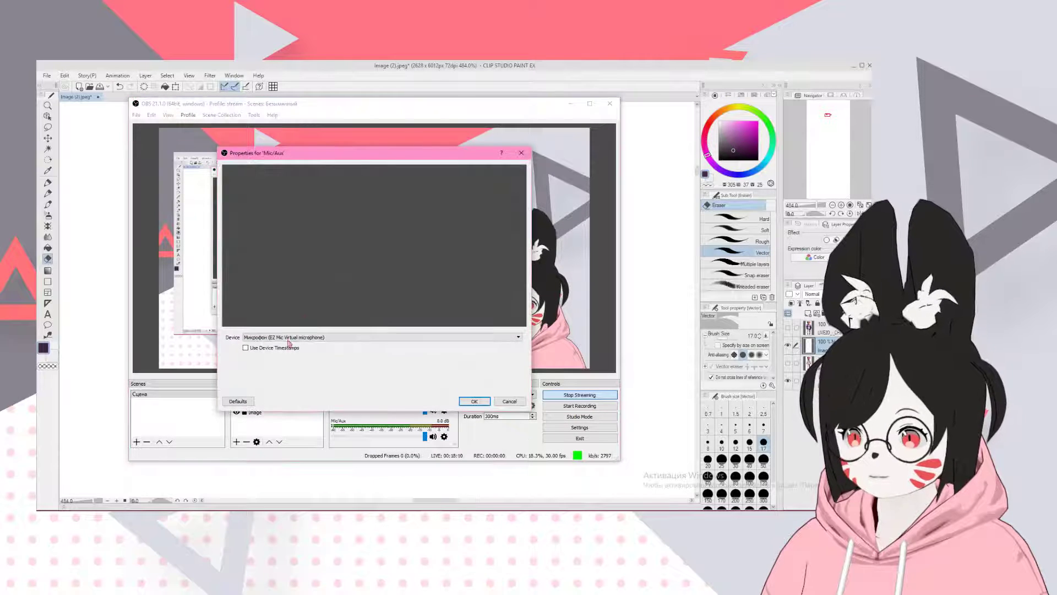
left_click(289, 338)
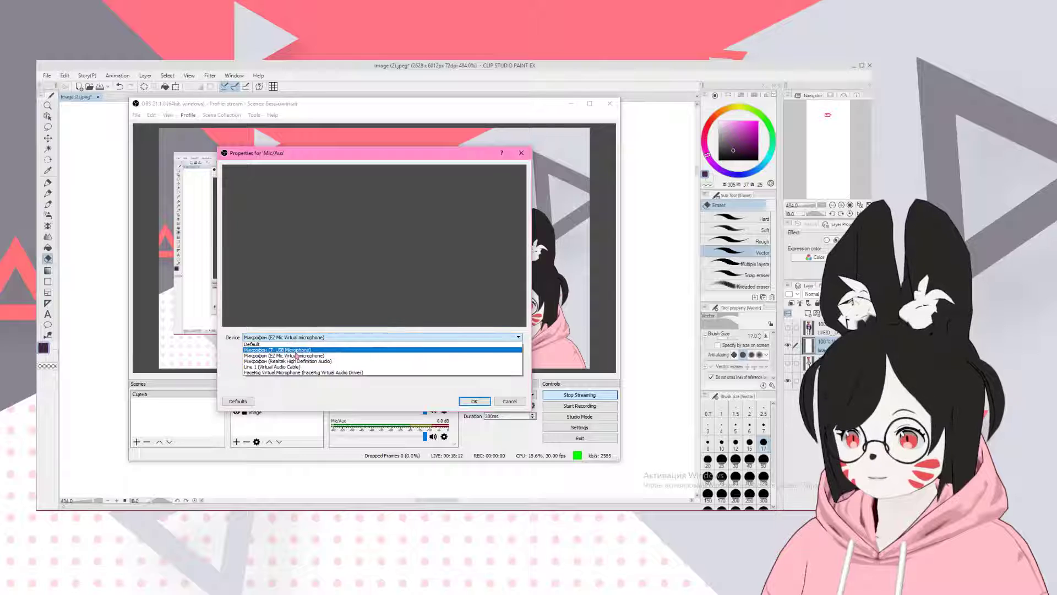
left_click(288, 351)
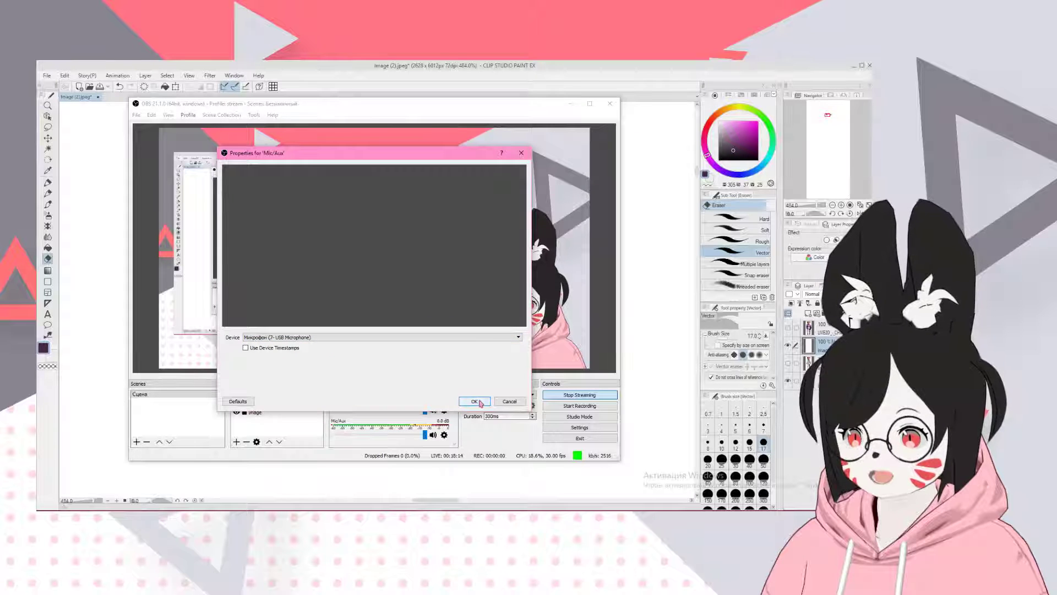
left_click(371, 337)
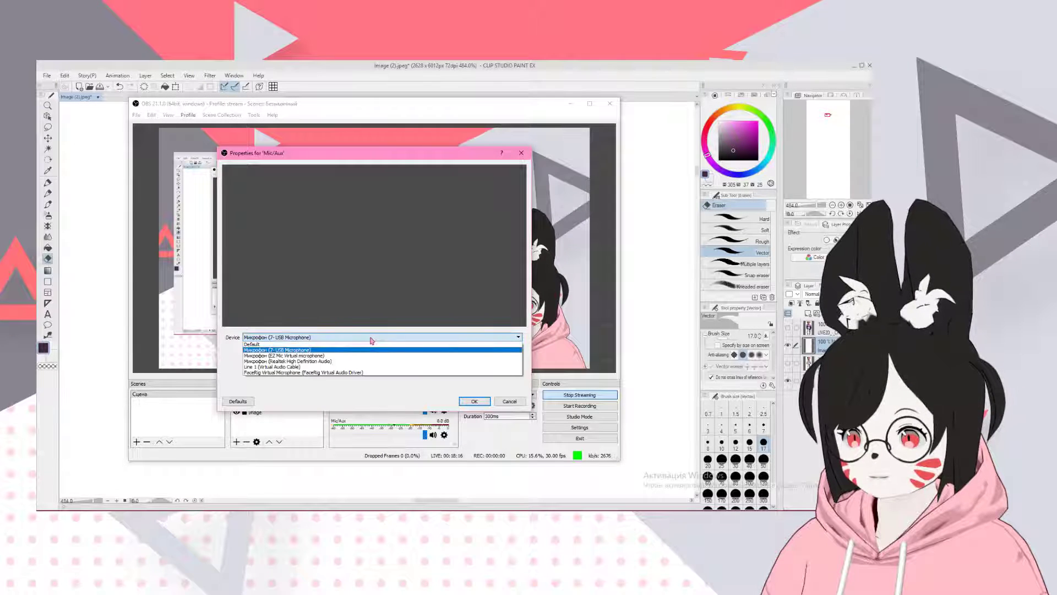
left_click(430, 355)
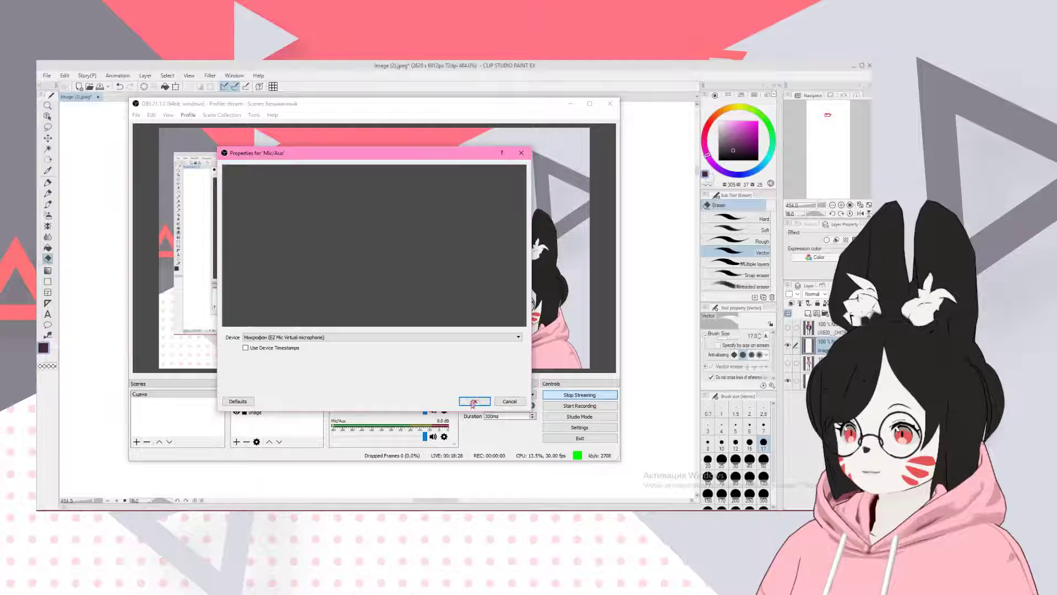
left_click(473, 401)
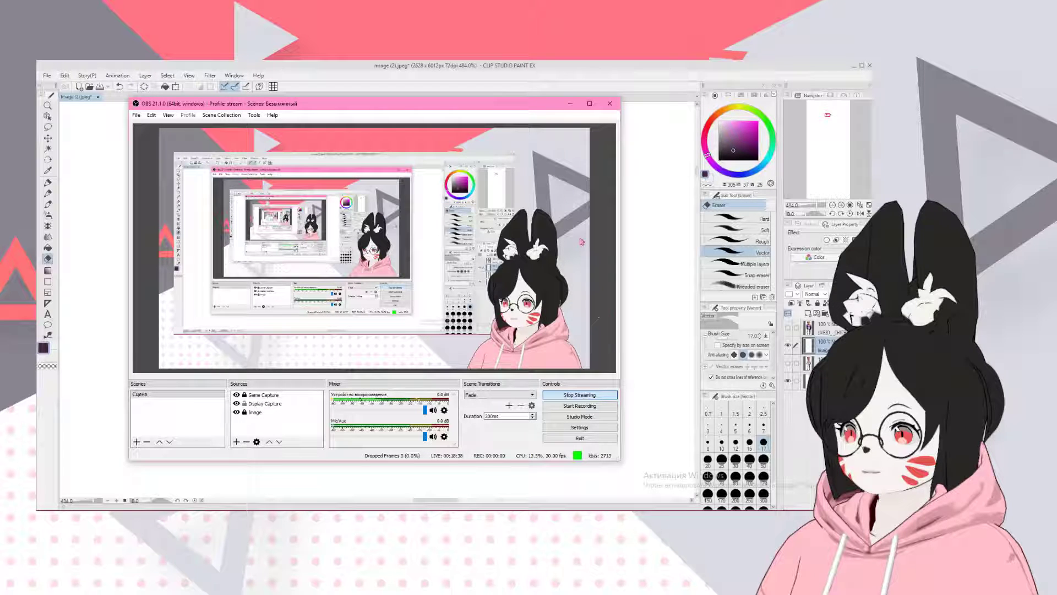
- Stop the EZ Mic virtual microphone with the EZ stop option of its background utility
left_click(783, 520)
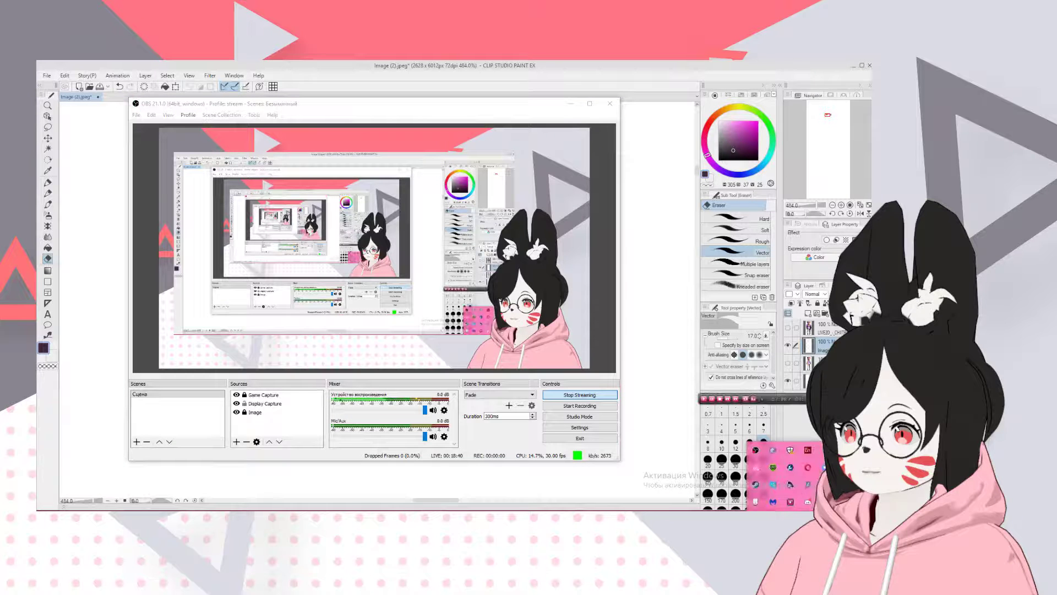
right_click(773, 467)
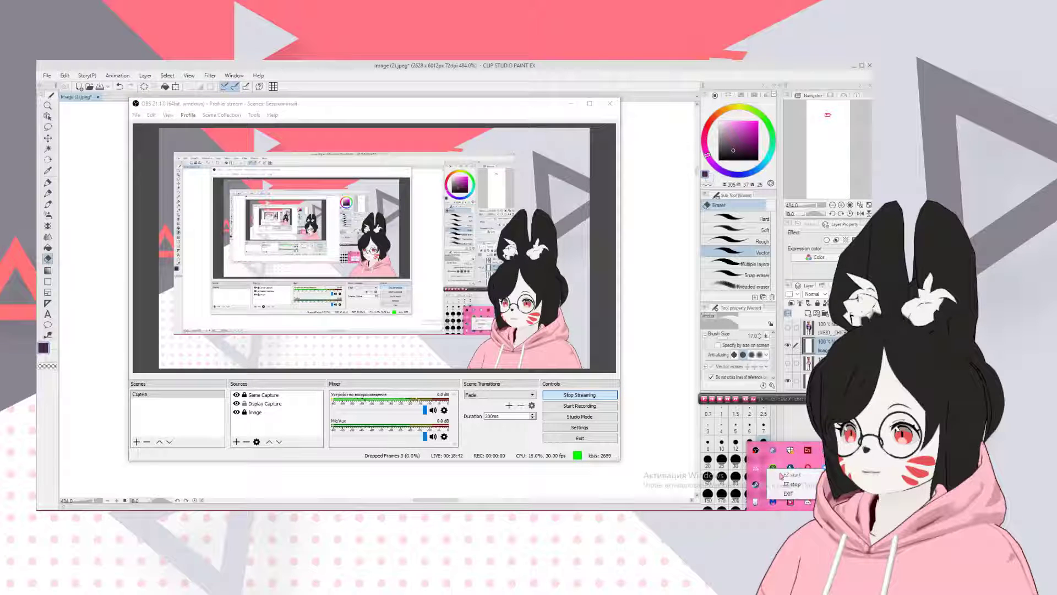
left_click(798, 484)
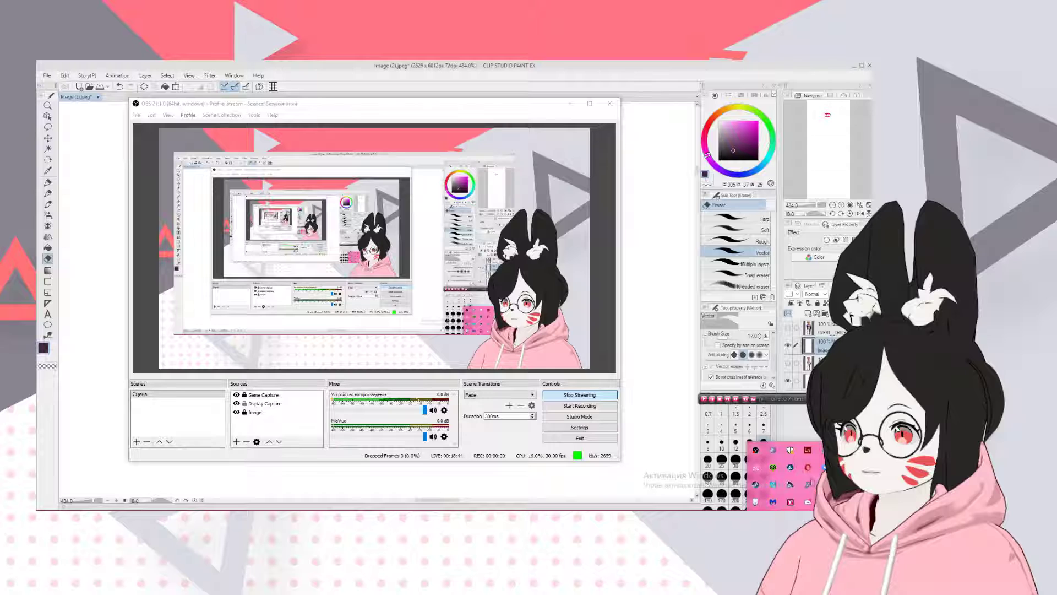
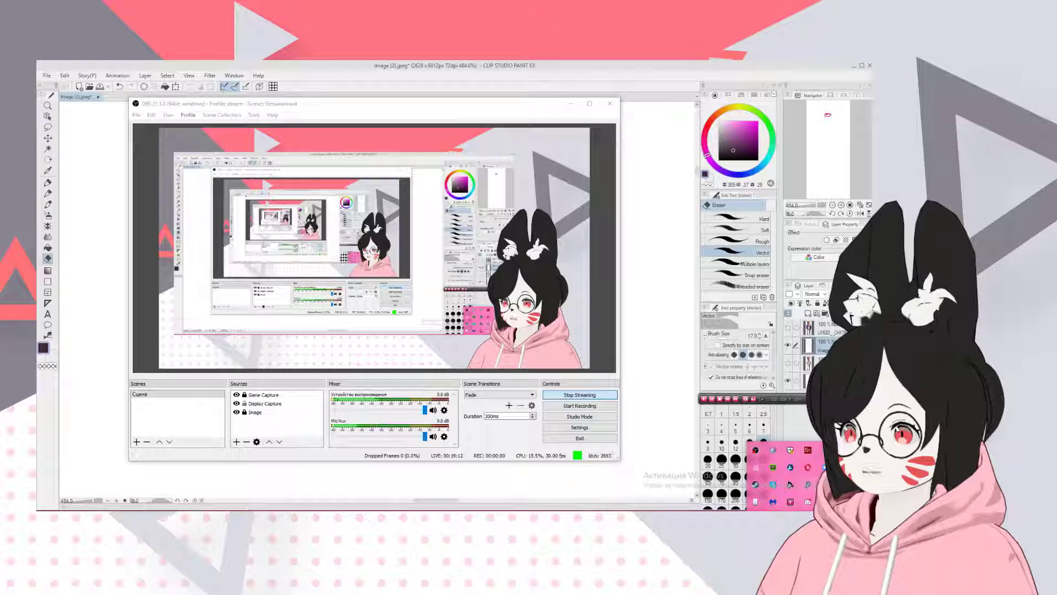
- Set the Mic/Aux source's capture device to Default
left_click(445, 436)
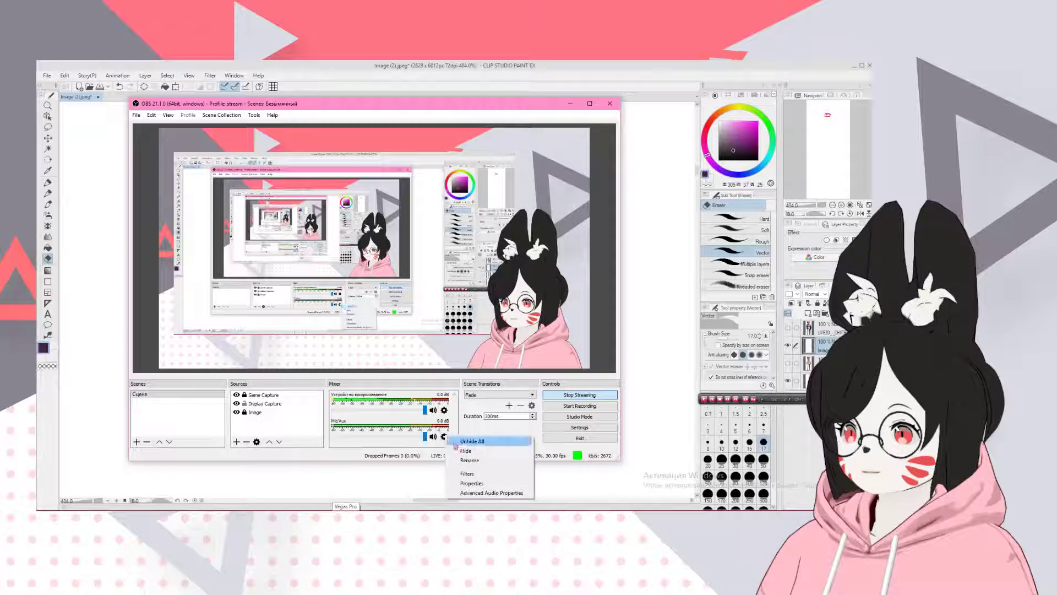
left_click(472, 483)
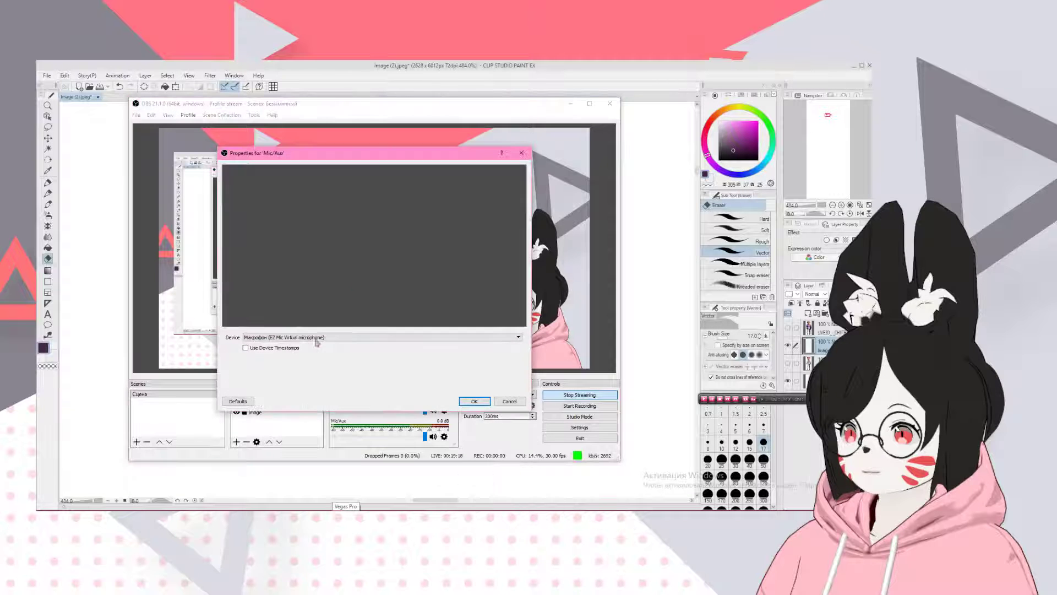
left_click(317, 338)
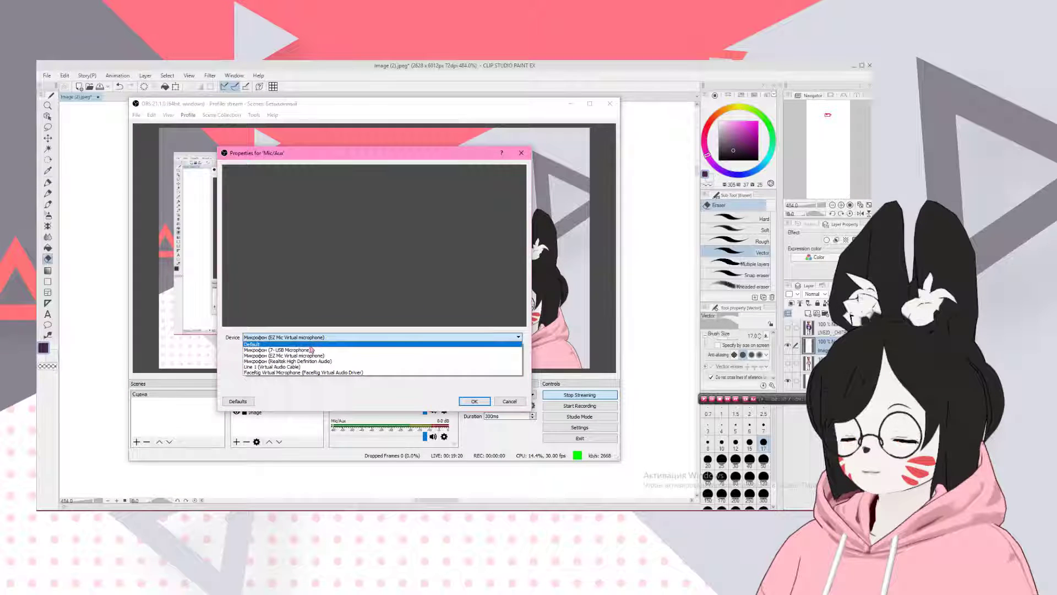
left_click(314, 346)
left_click(473, 402)
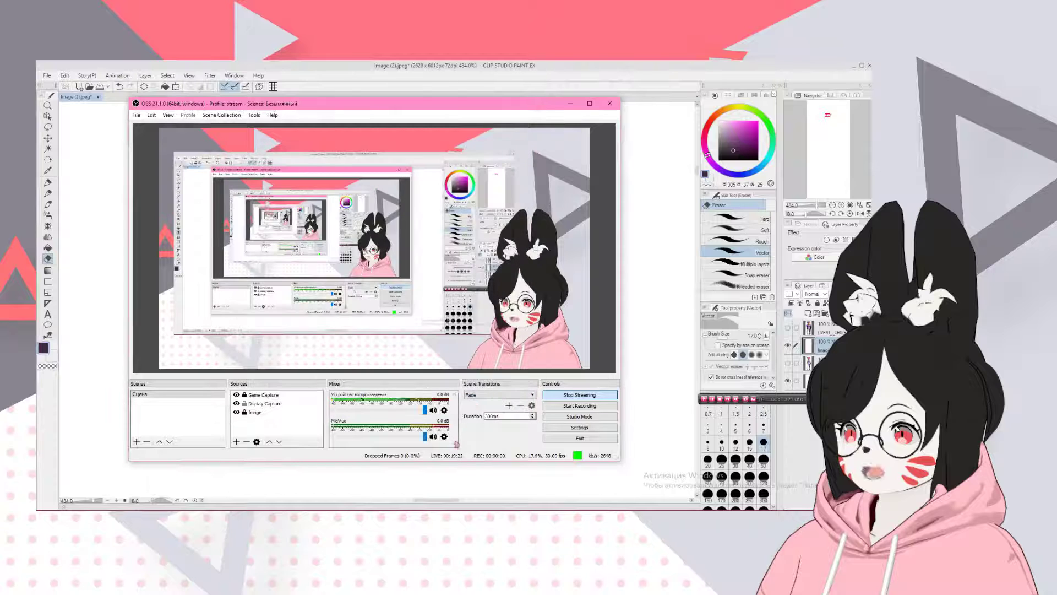
- Check the Mic/Aux audio filters again and close them
left_click(444, 440)
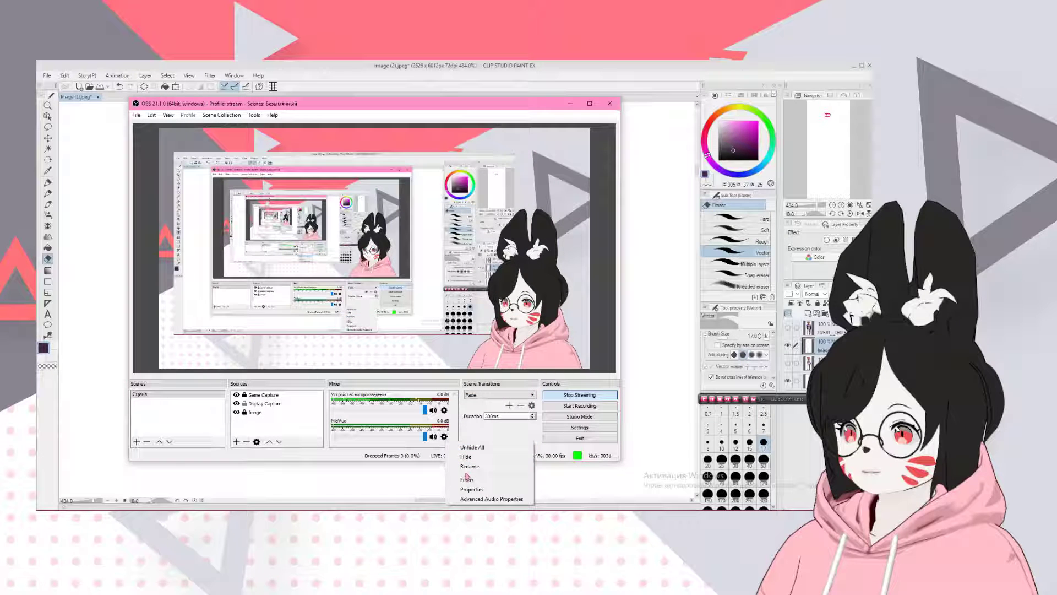
left_click(465, 474)
left_click(445, 439)
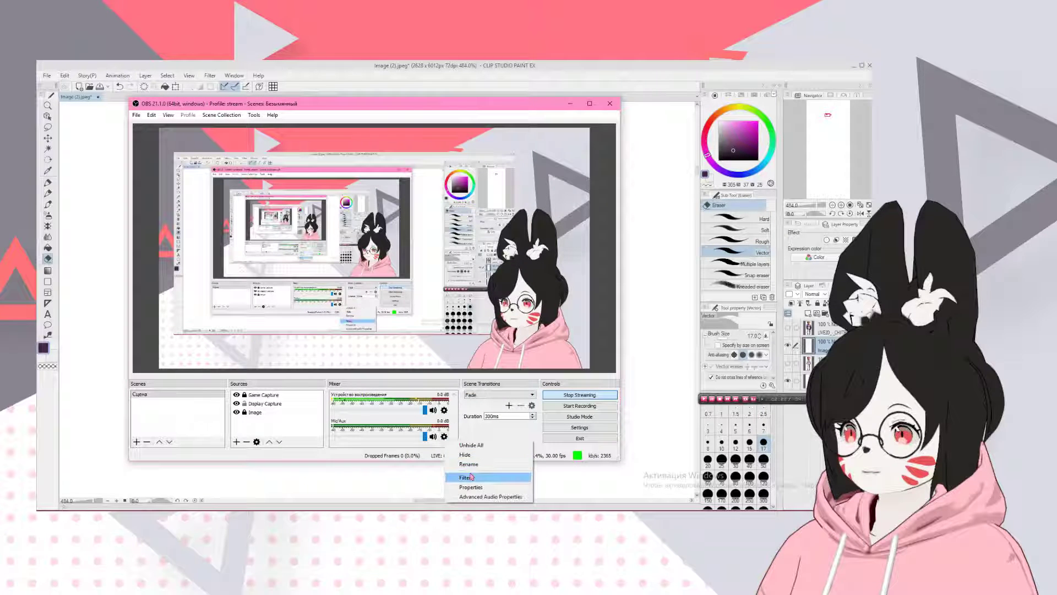
left_click(467, 477)
left_click(540, 434)
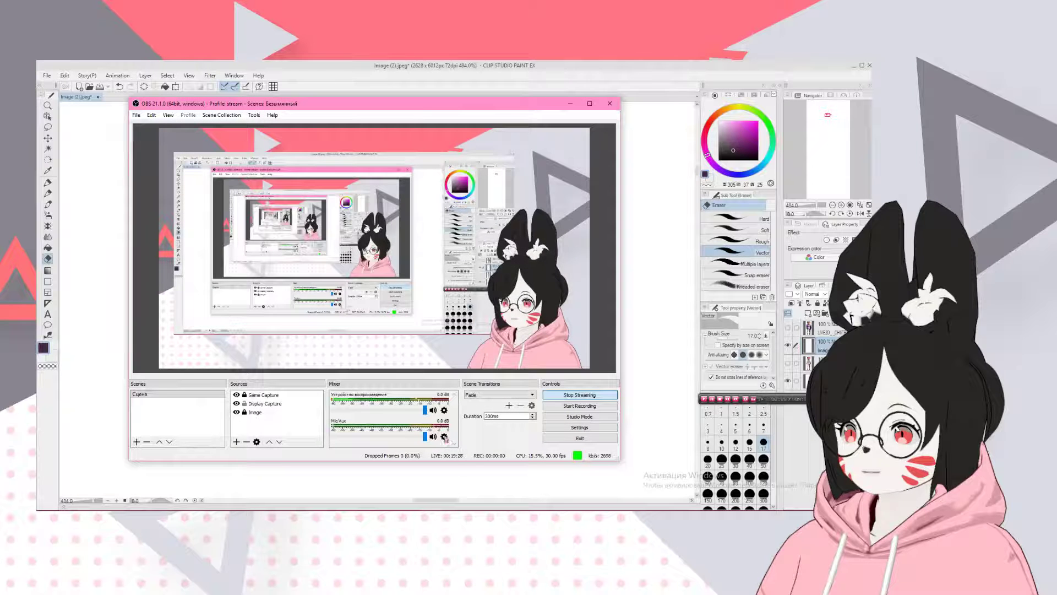
- Set the Mic/Aux source's capture device to 7- USB Microphone
left_click(445, 438)
left_click(468, 486)
left_click(292, 337)
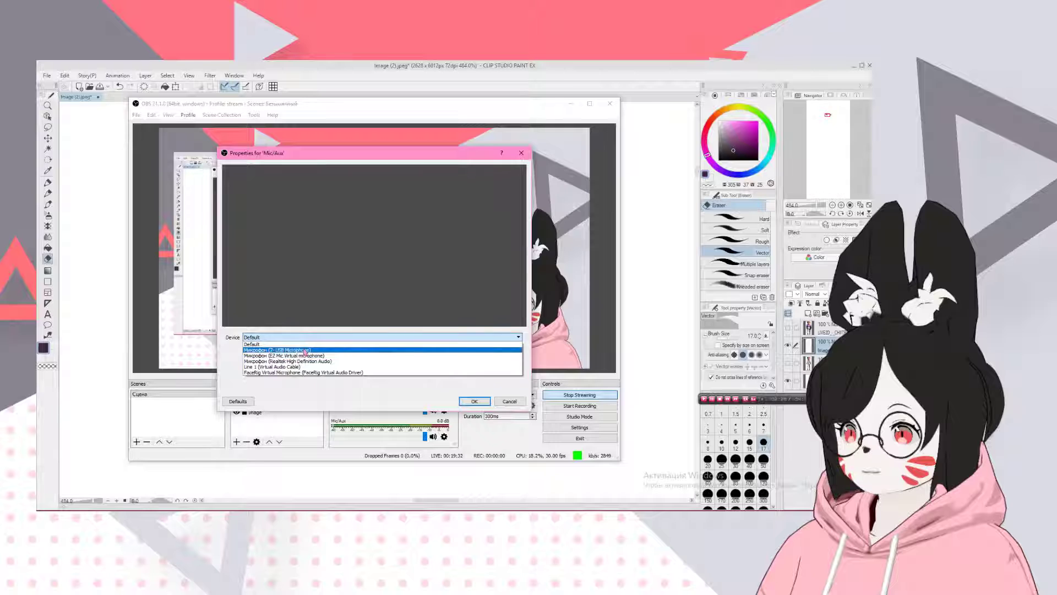
left_click(306, 350)
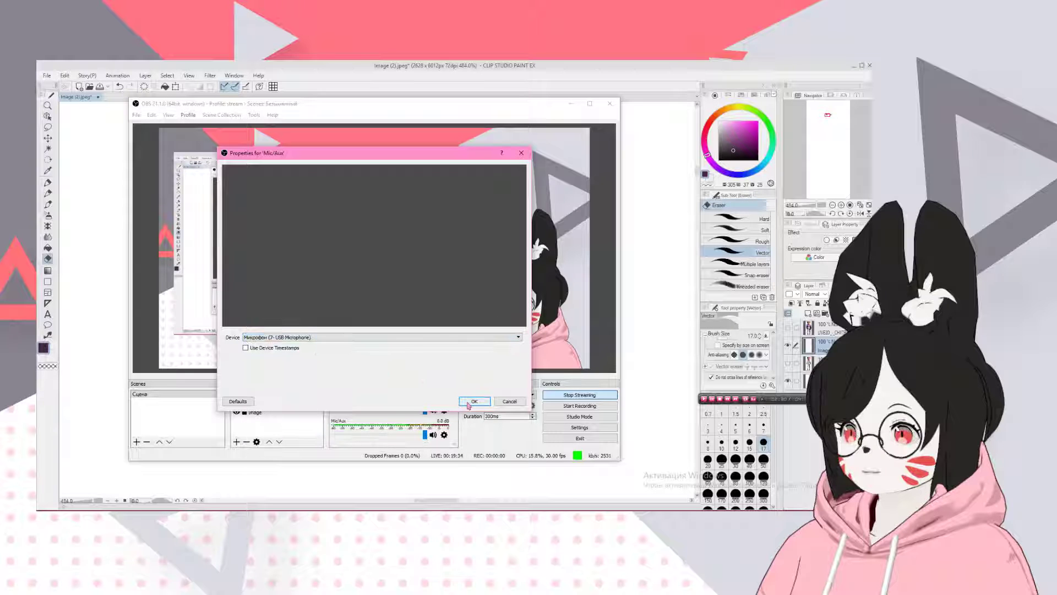
left_click(468, 402)
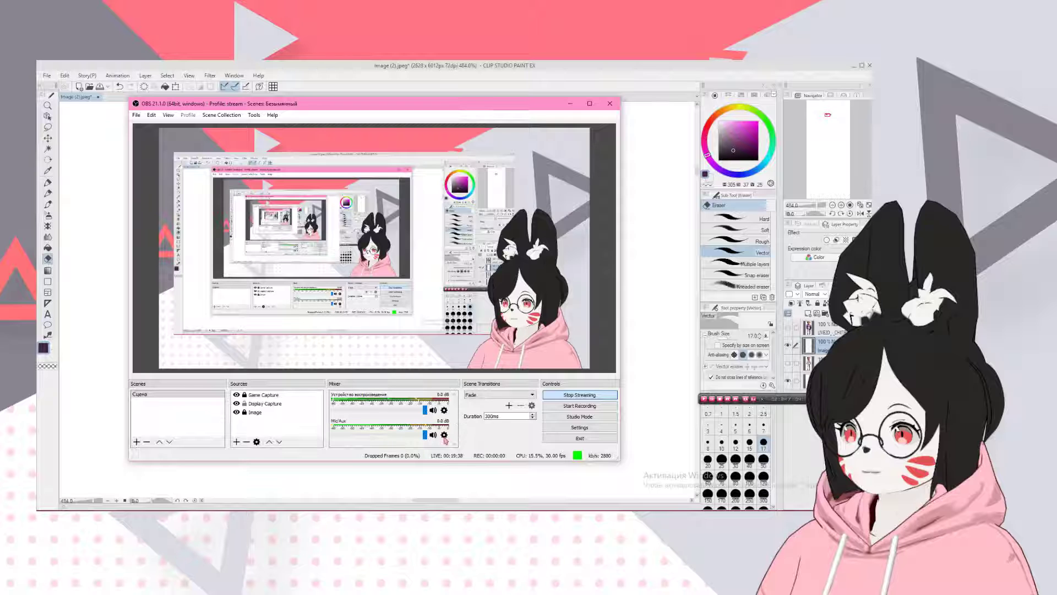
- Check the device selected in the Mic/Aux properties and leave without changes
left_click(445, 435)
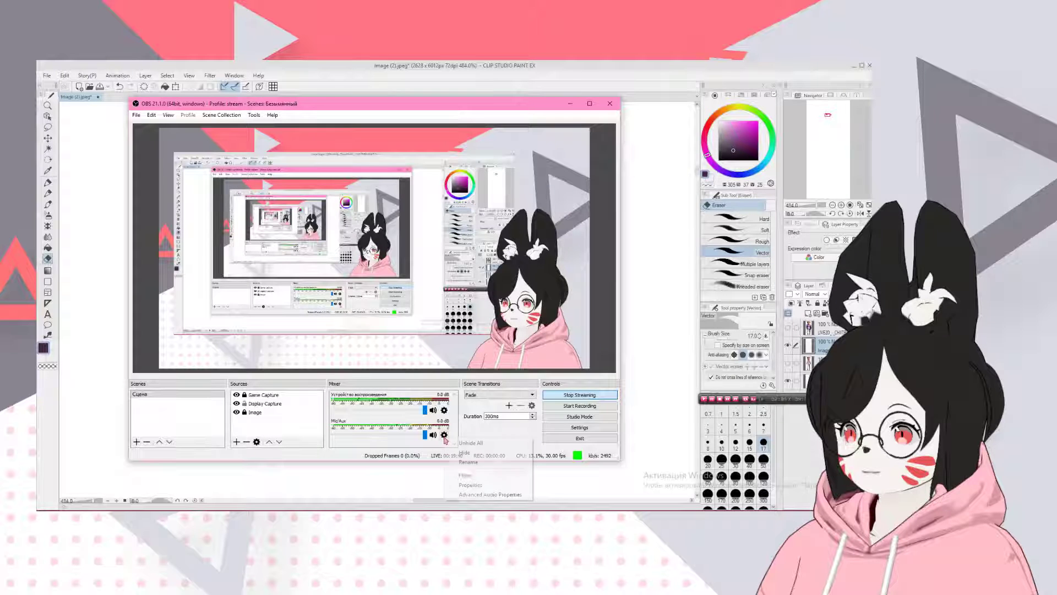
left_click(469, 483)
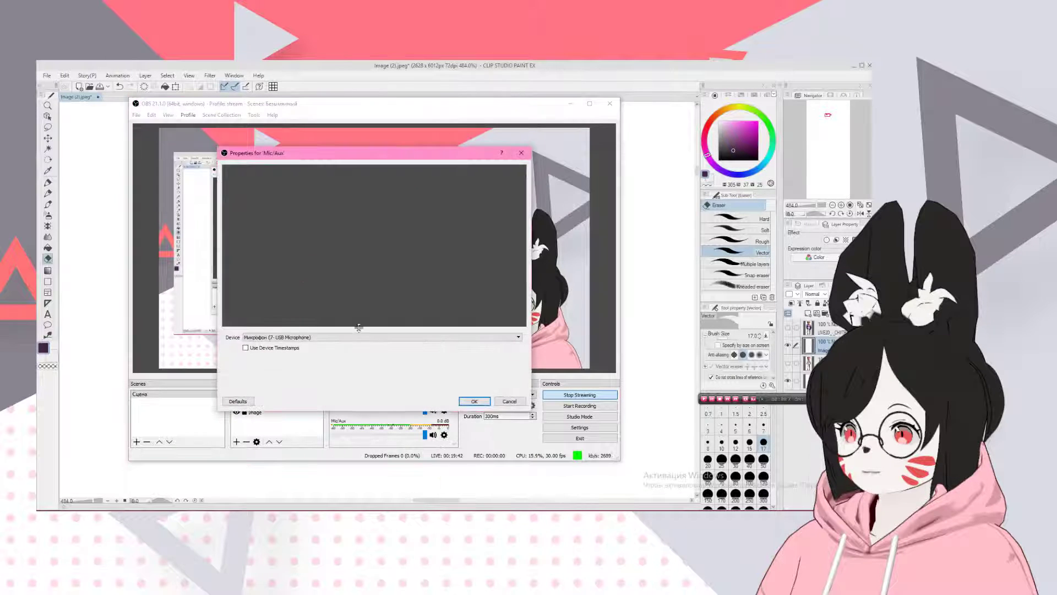
left_click(508, 400)
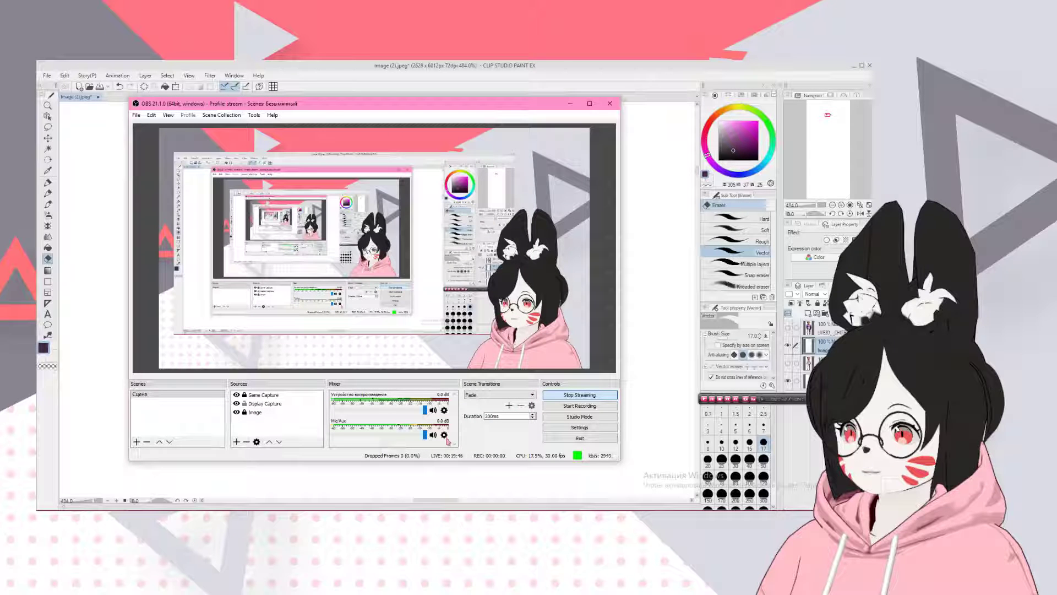
left_click(445, 435)
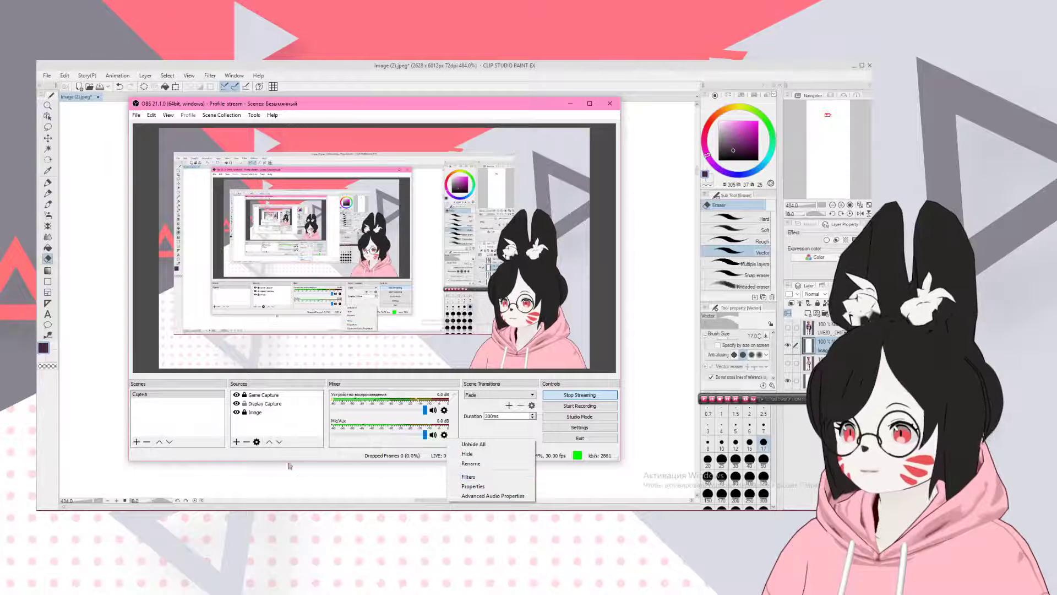
left_click(255, 412)
left_click(255, 412)
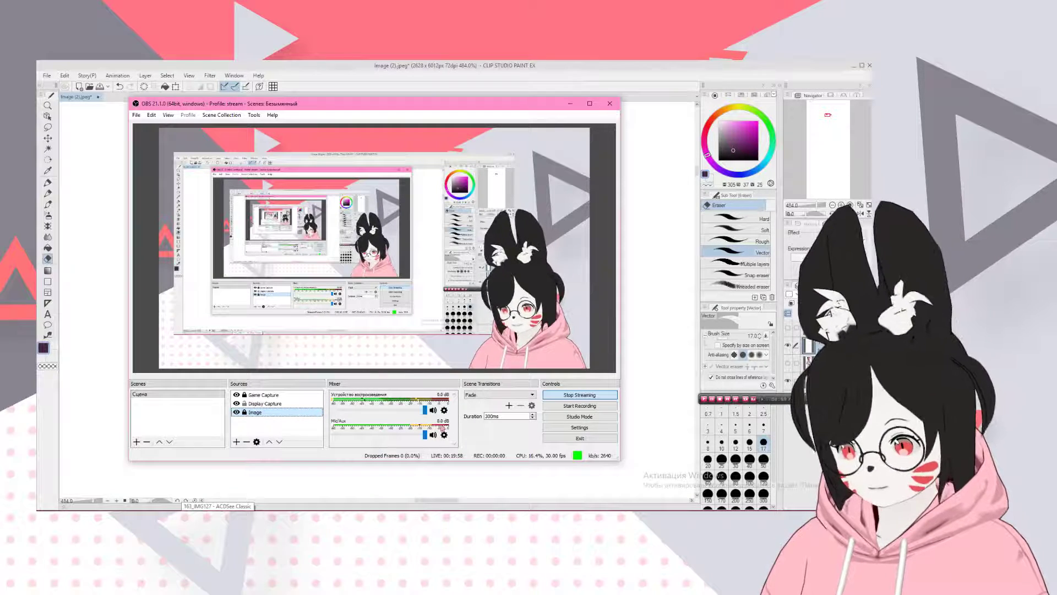
left_click(445, 435)
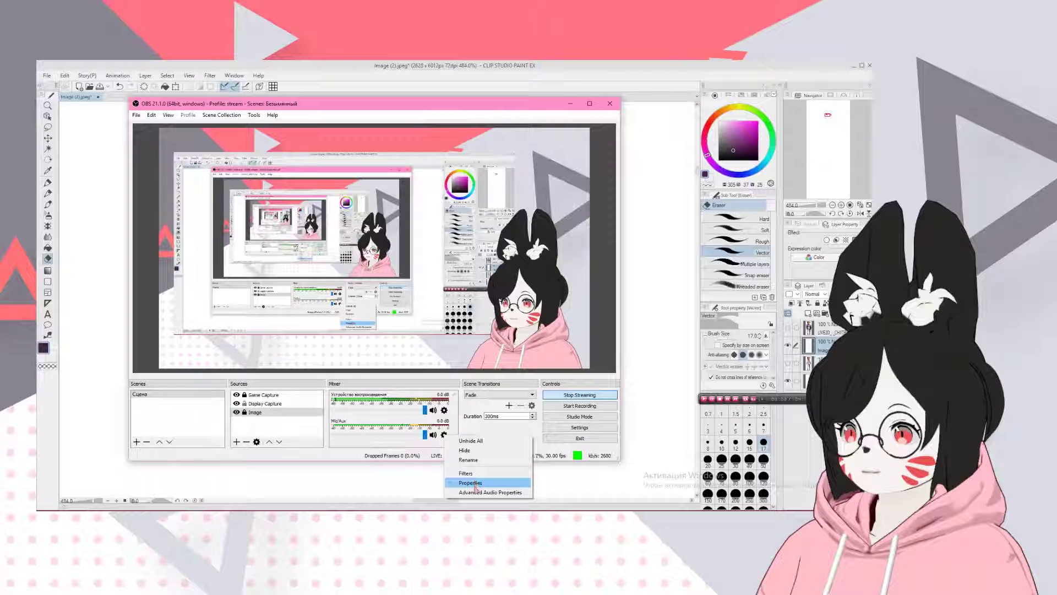
left_click(388, 444)
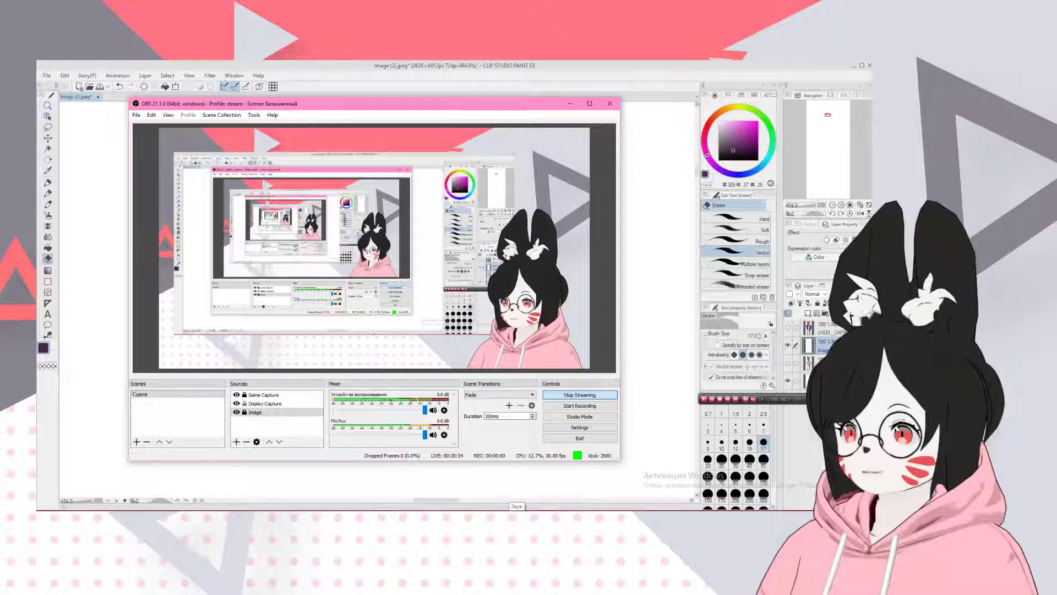
- Return to Clip Studio Paint and cover the red eyelid remnants along the green iris's lower edge with sampled greens, rounding its outline
key("alt+Tab")
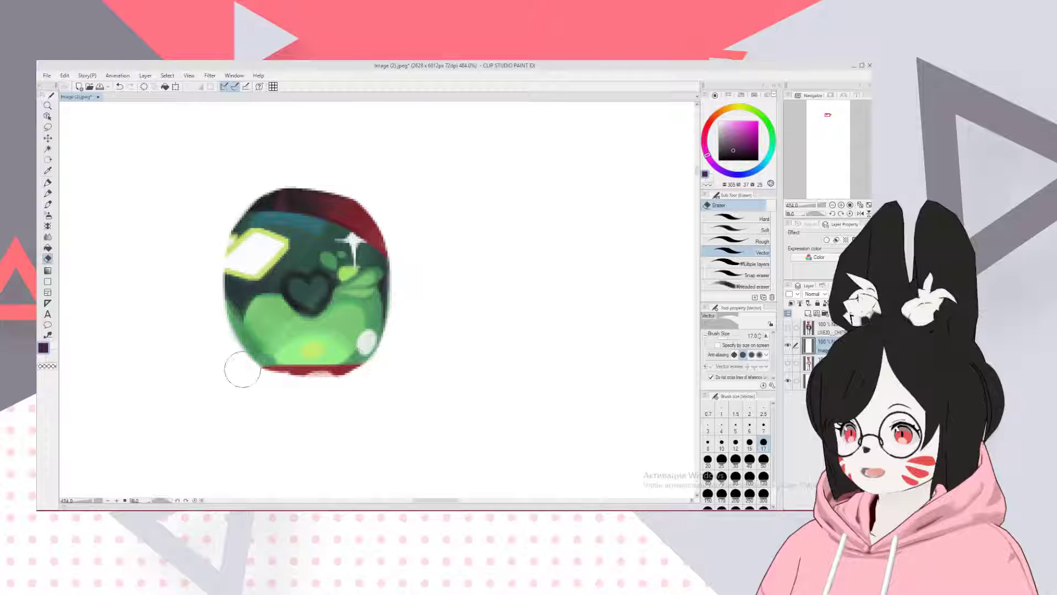
key("b")
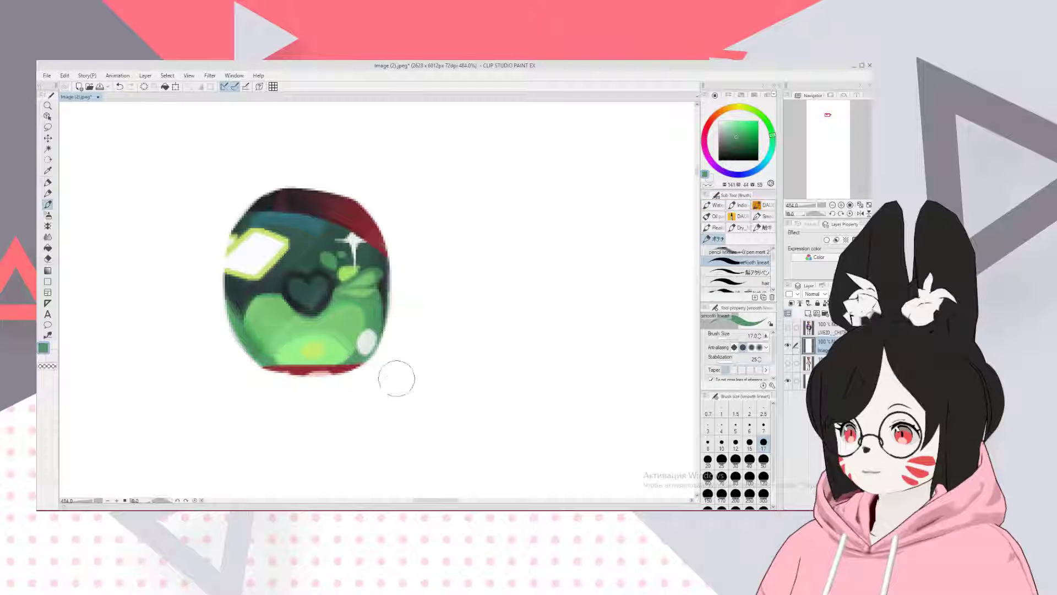
mouse_move(345, 372)
left_mouse_down()
mouse_move(358, 371)
mouse_move(286, 369)
mouse_move(311, 384)
mouse_move(286, 376)
mouse_move(297, 358)
mouse_move(337, 354)
left_mouse_up()
left_click(294, 360, "alt")
left_click(295, 380, "alt")
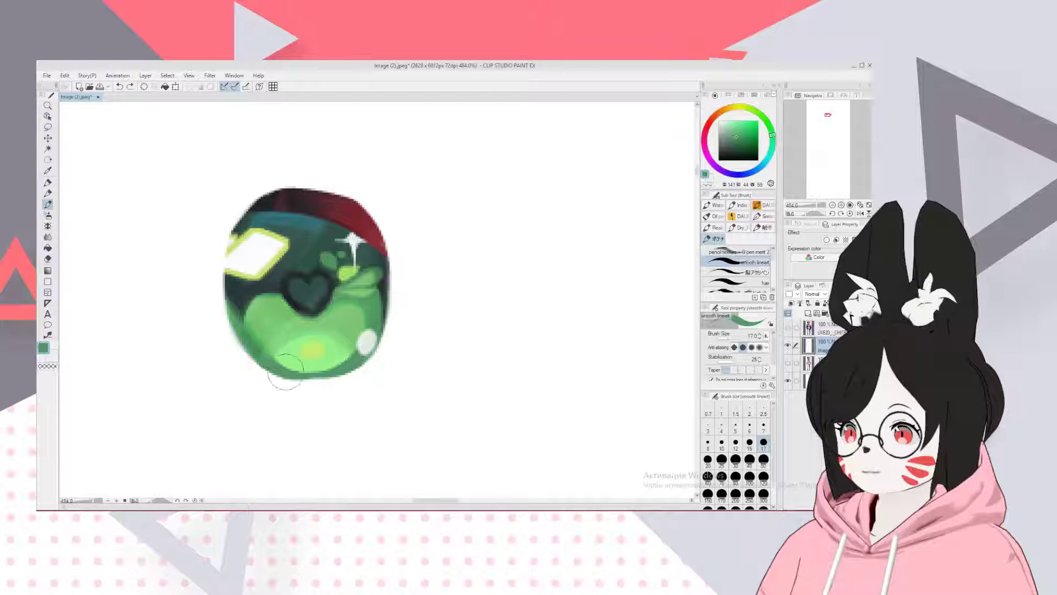
key("e")
- Paint over the white diamond highlight on the green iris with sampled dark greens, blending it into the dark upper half
left_click(283, 250, "alt")
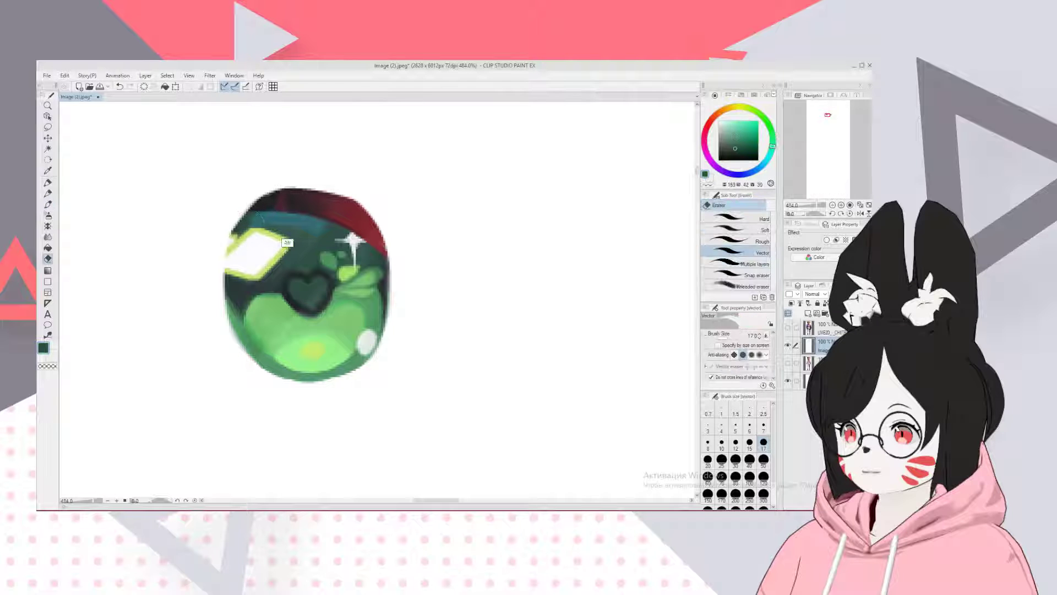
key("b")
left_click(286, 282, "alt")
mouse_move(292, 259)
left_mouse_down()
mouse_move(238, 275)
mouse_move(231, 264)
mouse_move(253, 242)
mouse_move(281, 234)
mouse_move(228, 256)
mouse_move(239, 227)
mouse_move(224, 260)
mouse_move(230, 301)
mouse_move(227, 229)
mouse_move(228, 281)
mouse_move(229, 250)
mouse_move(227, 265)
left_mouse_up()
left_click(276, 264, "alt")
left_click(265, 234, "alt")
left_click(244, 230, "alt")
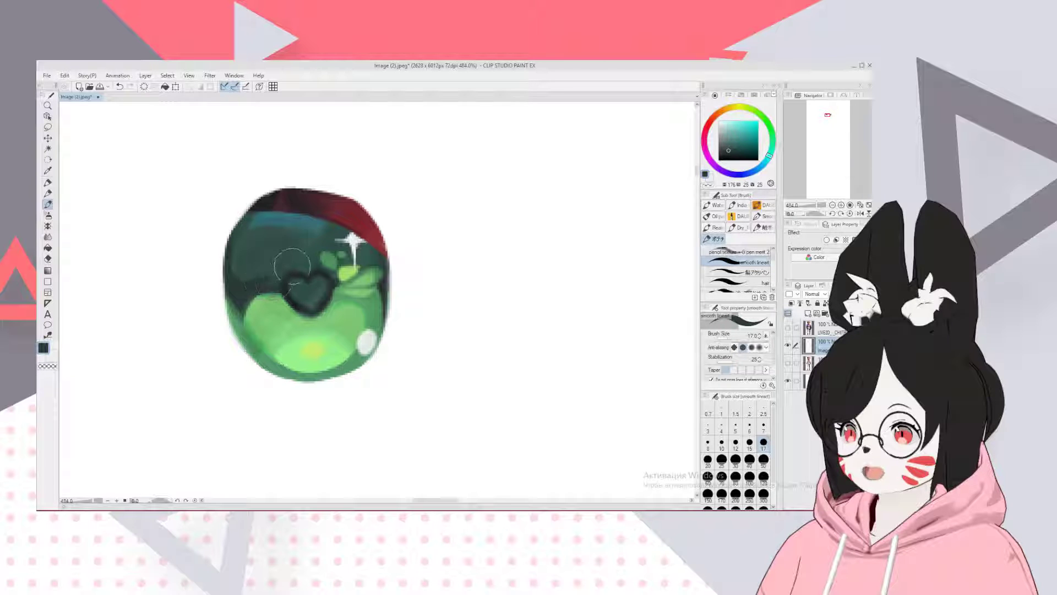
left_click(272, 265, "alt")
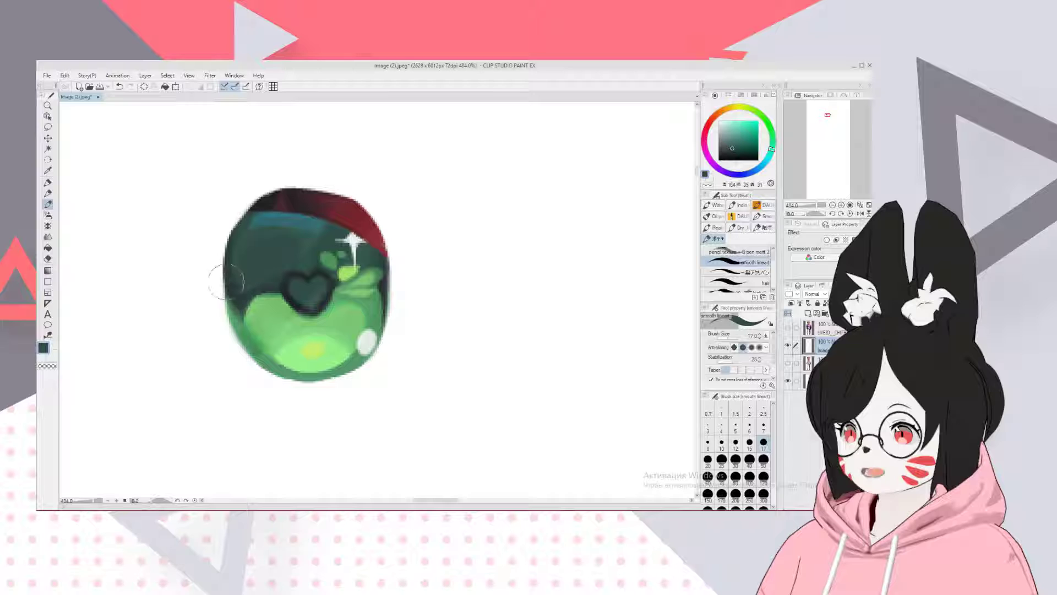
- Cover the red eyelid band across the top of the green iris with sampled teal and dark green
left_click(251, 221, "alt")
left_click(226, 270, "alt")
mouse_move(245, 217)
left_mouse_down()
mouse_move(270, 192)
mouse_move(303, 226)
mouse_move(292, 201)
mouse_move(353, 223)
mouse_move(326, 196)
left_mouse_up()
left_click(259, 217, "alt")
left_click(334, 237, "alt")
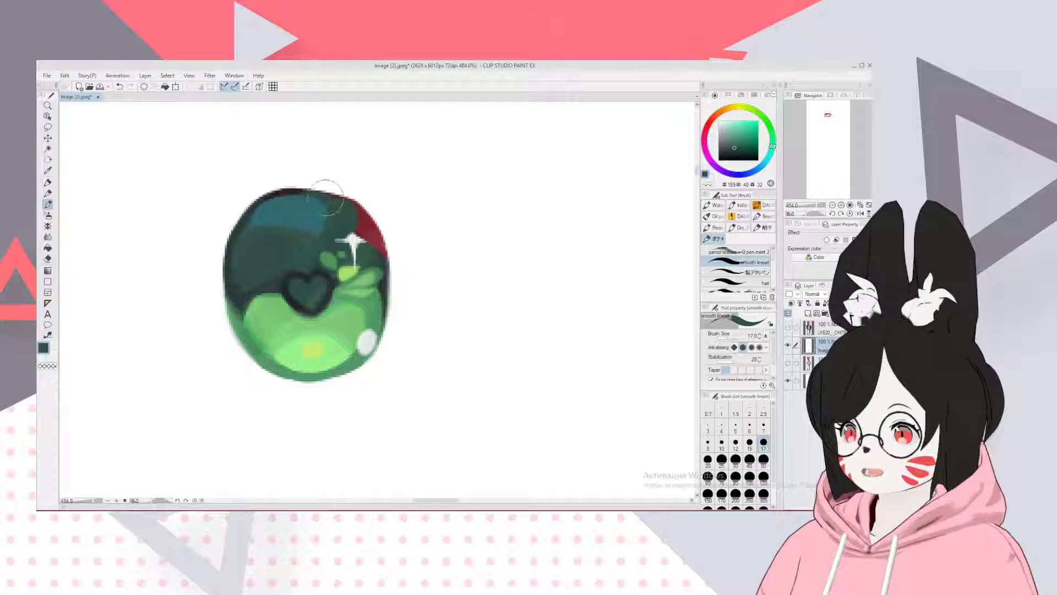
left_click(380, 247, "alt")
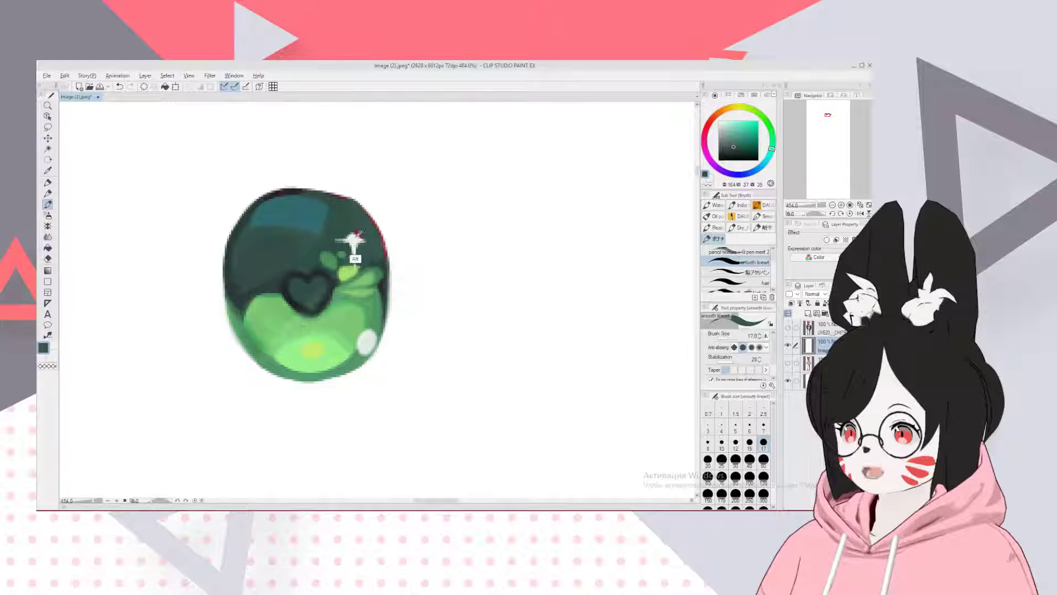
- Rebuild the white star sparkle on the green iris with sampled white and tidy its surroundings with dark teal
left_click(352, 241, "alt")
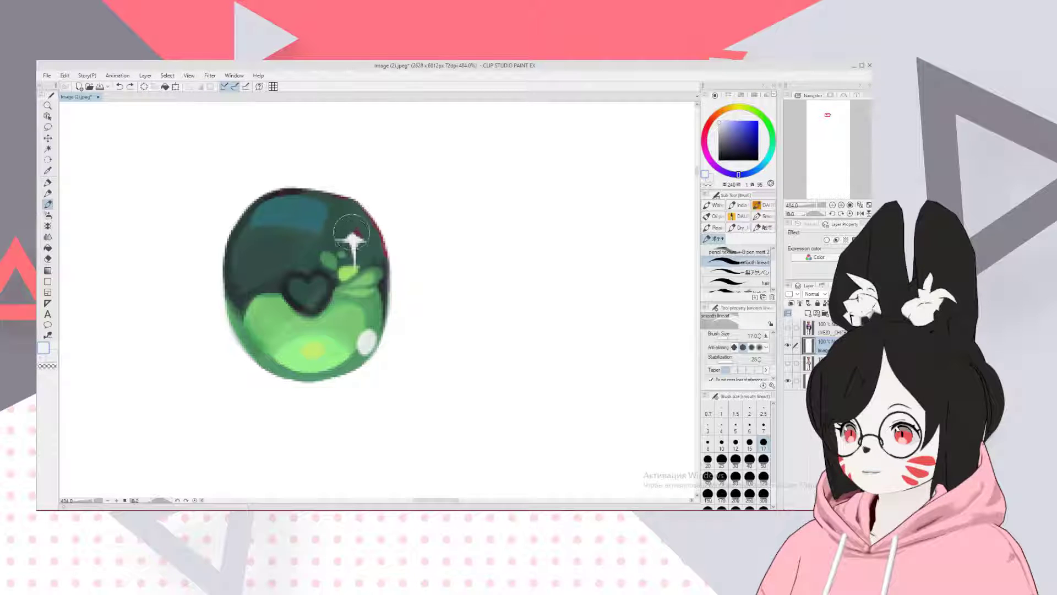
left_click_drag(353, 240, 353, 214)
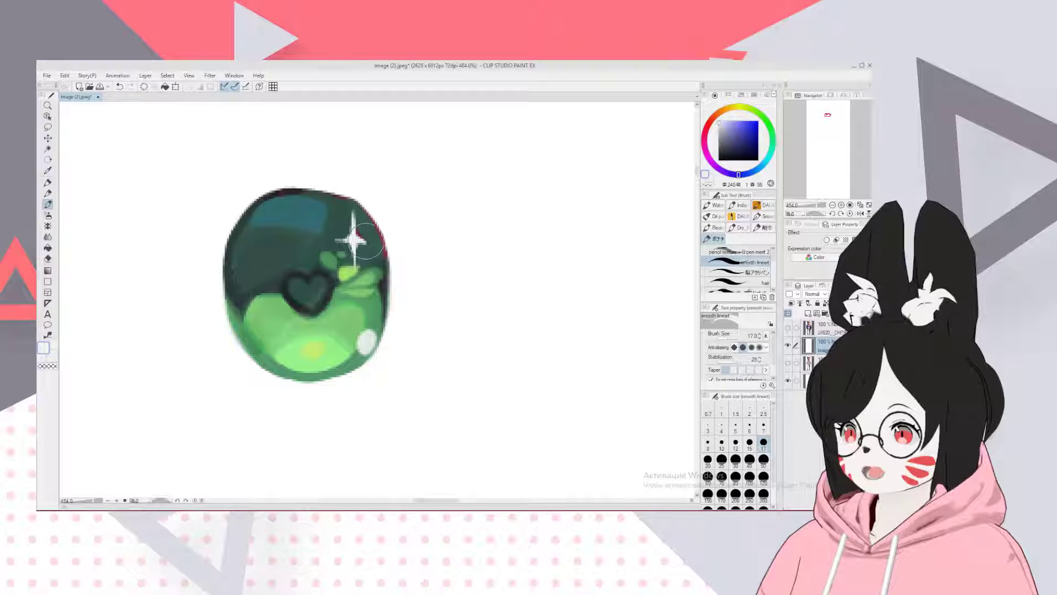
key("ctrl+z")
left_click(358, 219, "alt")
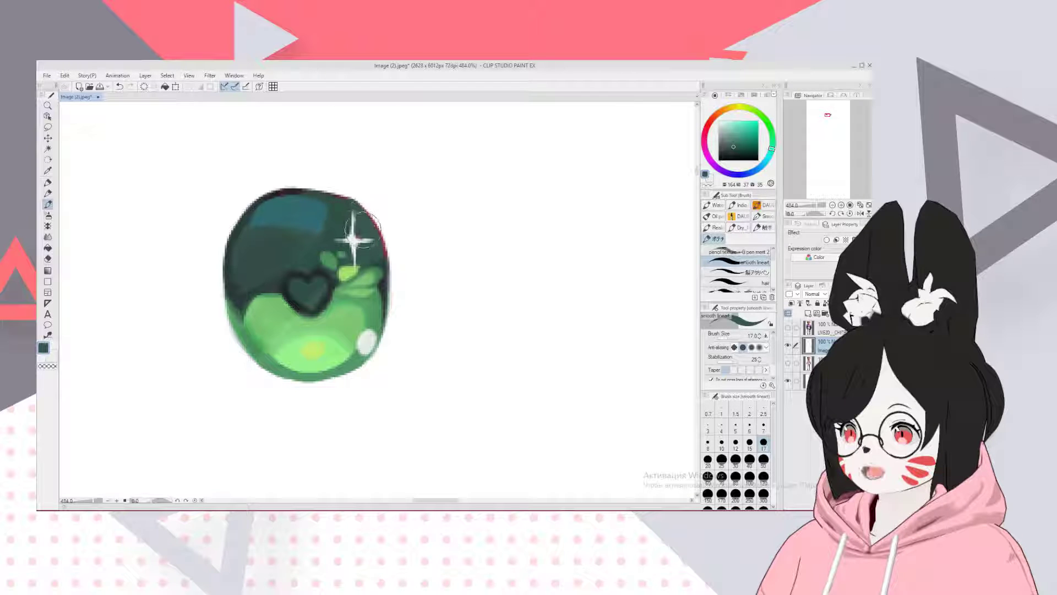
left_click_drag(354, 236, 371, 249)
- Paint a dark rim over the remaining red along the green iris's top and upper-right edge
left_click(383, 287, "alt")
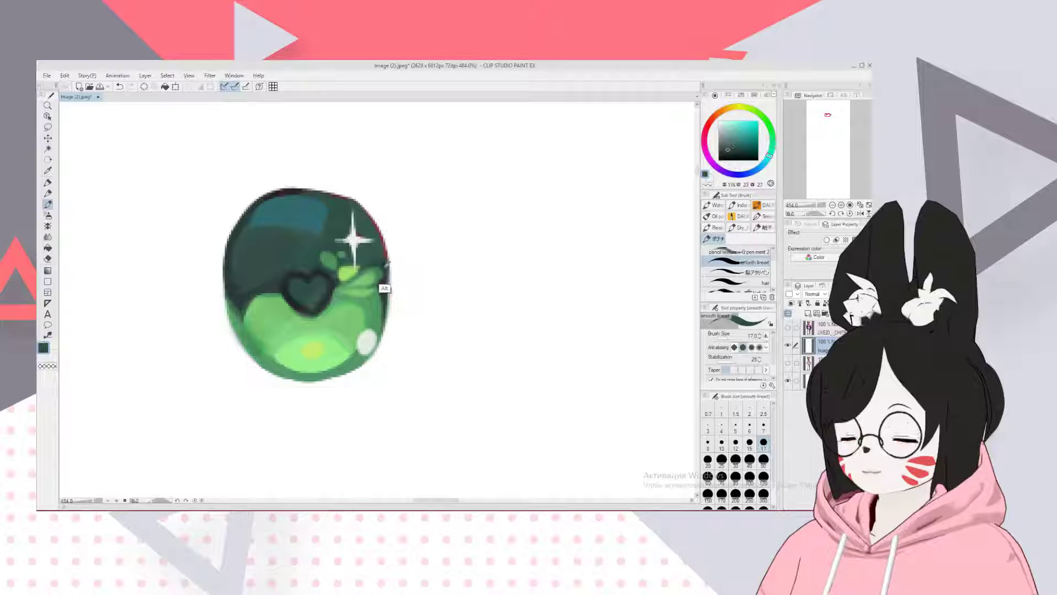
mouse_move(381, 238)
left_mouse_down()
mouse_move(388, 273)
mouse_move(386, 238)
mouse_move(386, 255)
left_mouse_up()
left_click_drag(332, 186, 374, 222)
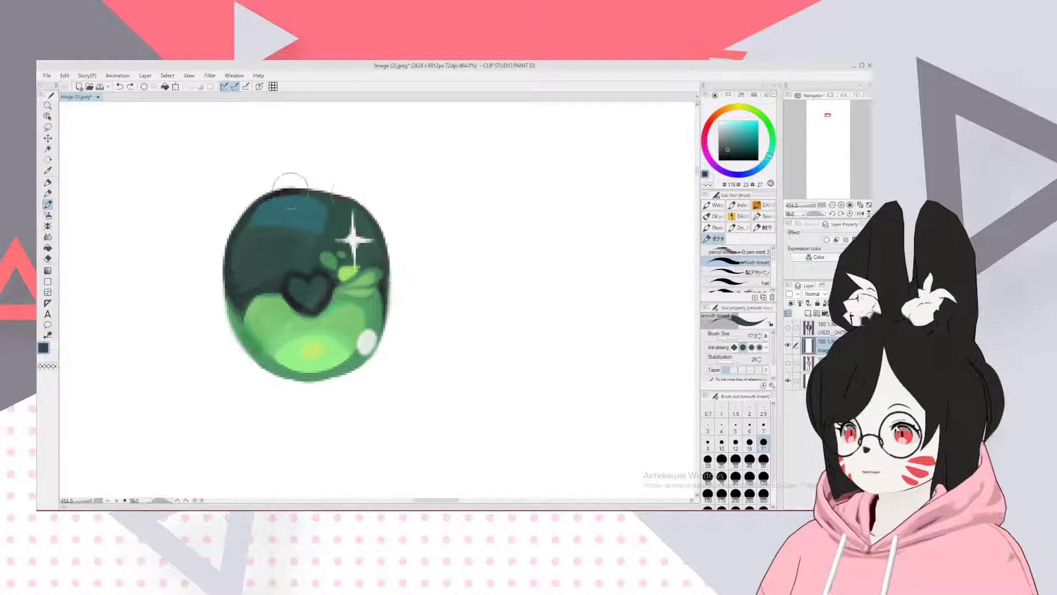
left_click_drag(290, 187, 379, 213)
- Paint over the pink-edged diamond highlight on the purple iris with sampled dark purples
scroll(315, 331, "down", 8)
scroll(584, 307, "up", 7)
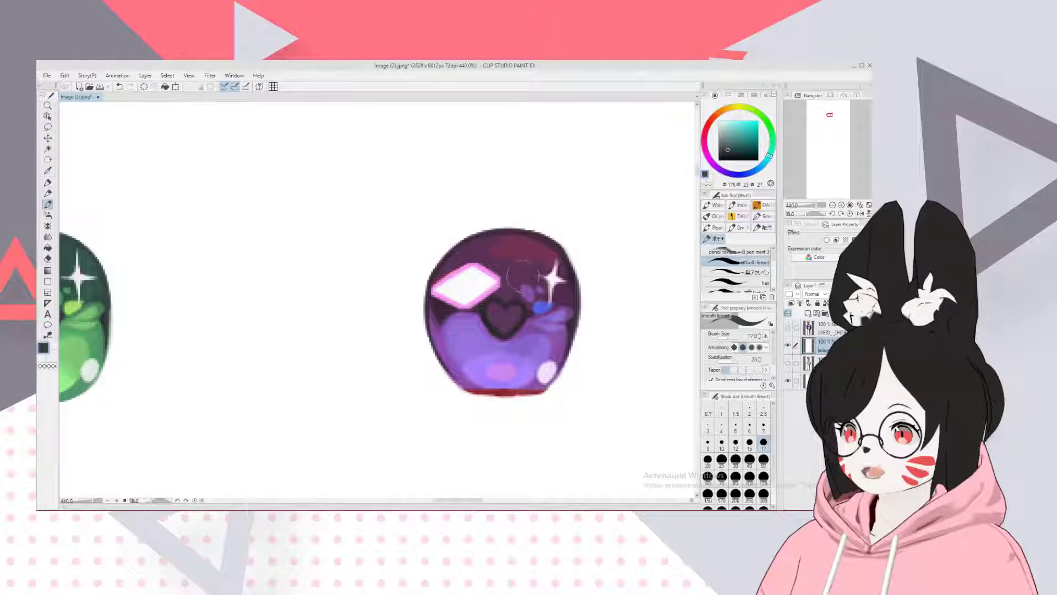
left_click(502, 310, "alt")
mouse_move(494, 282)
left_mouse_down()
mouse_move(439, 297)
mouse_move(484, 271)
left_mouse_up()
left_click(442, 318, "alt")
mouse_move(442, 305)
left_mouse_down()
mouse_move(445, 272)
mouse_move(442, 289)
mouse_move(435, 283)
mouse_move(479, 308)
mouse_move(441, 318)
mouse_move(527, 296)
left_mouse_up()
left_click(437, 302, "alt")
key("ctrl+z")
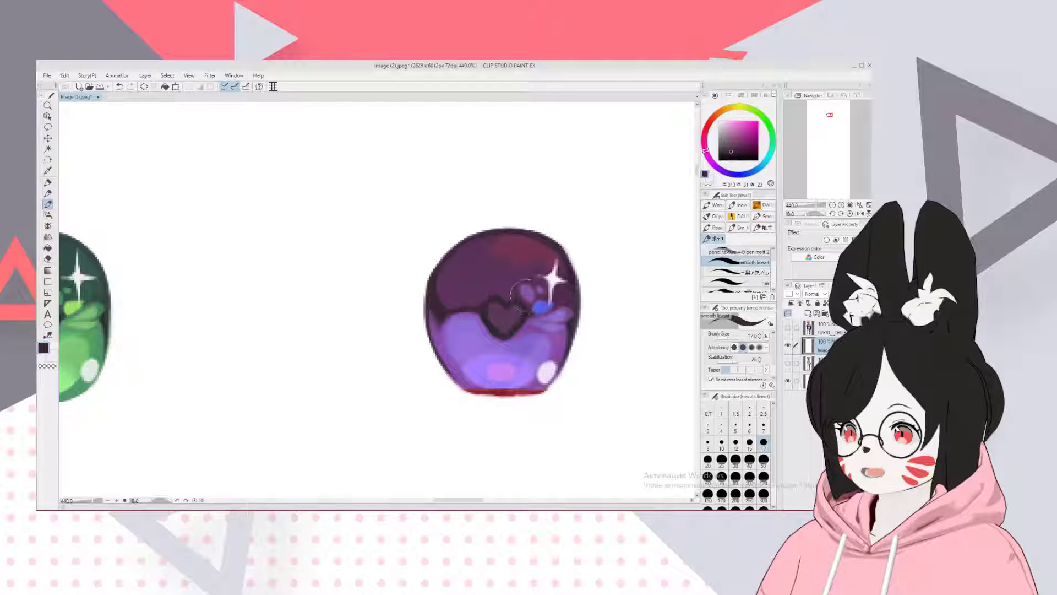
left_click(503, 278, "alt")
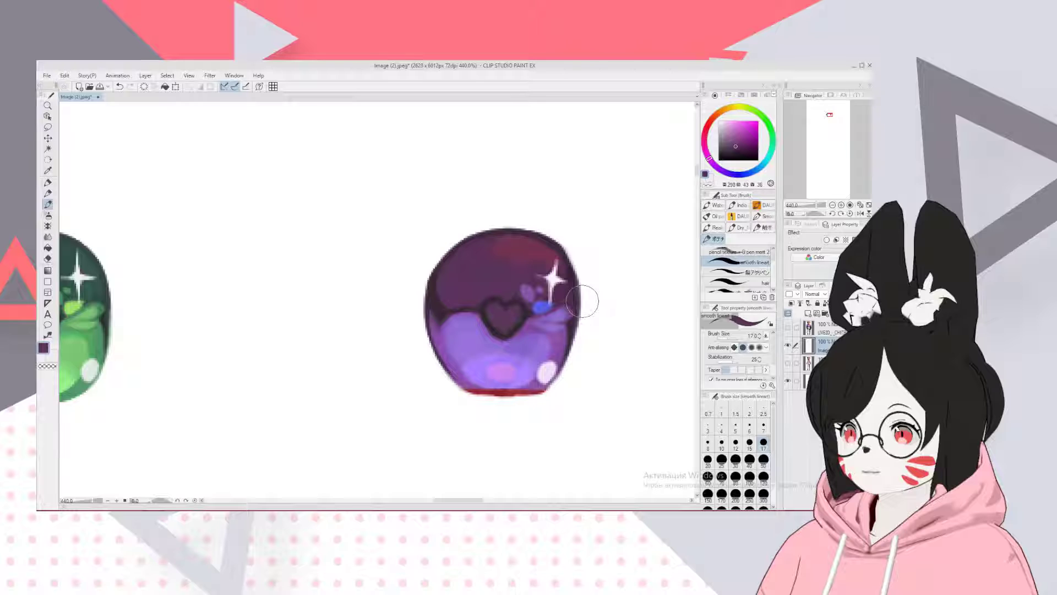
- Cover the red strip at the base of the purple iris with sampled purple, rounding its lower outline
scroll(583, 302, "down", 3)
scroll(584, 306, "up", 4)
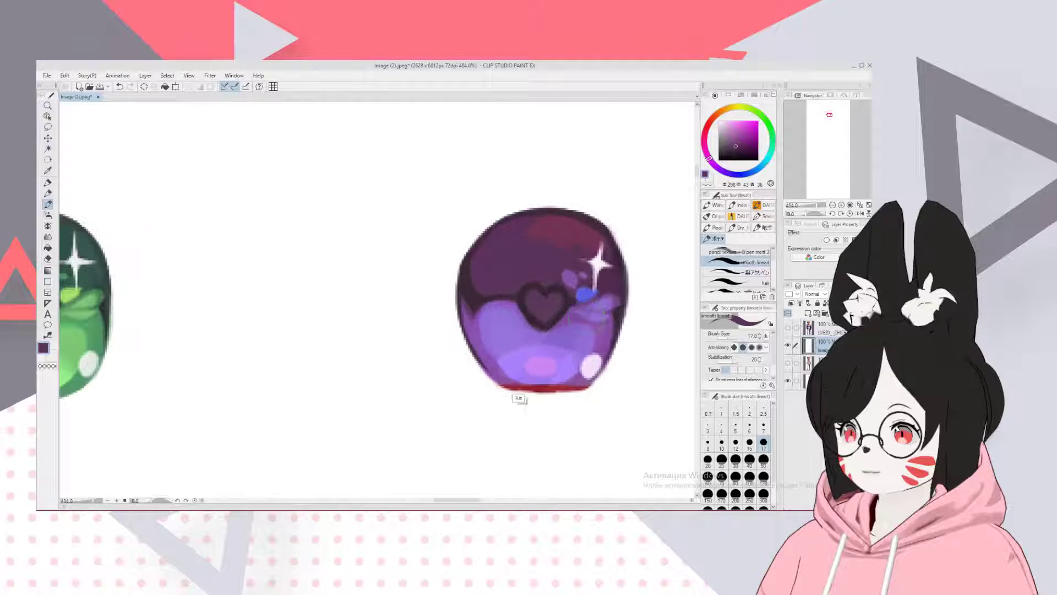
left_click(495, 381, "alt")
left_click_drag(499, 384, 581, 391)
key("ctrl+z")
mouse_move(512, 387)
left_mouse_down()
mouse_move(584, 387)
mouse_move(498, 380)
mouse_move(578, 388)
left_mouse_up()
key("ctrl+z")
key("ctrl+z")
key("ctrl+z")
left_click_drag(499, 384, 580, 384)
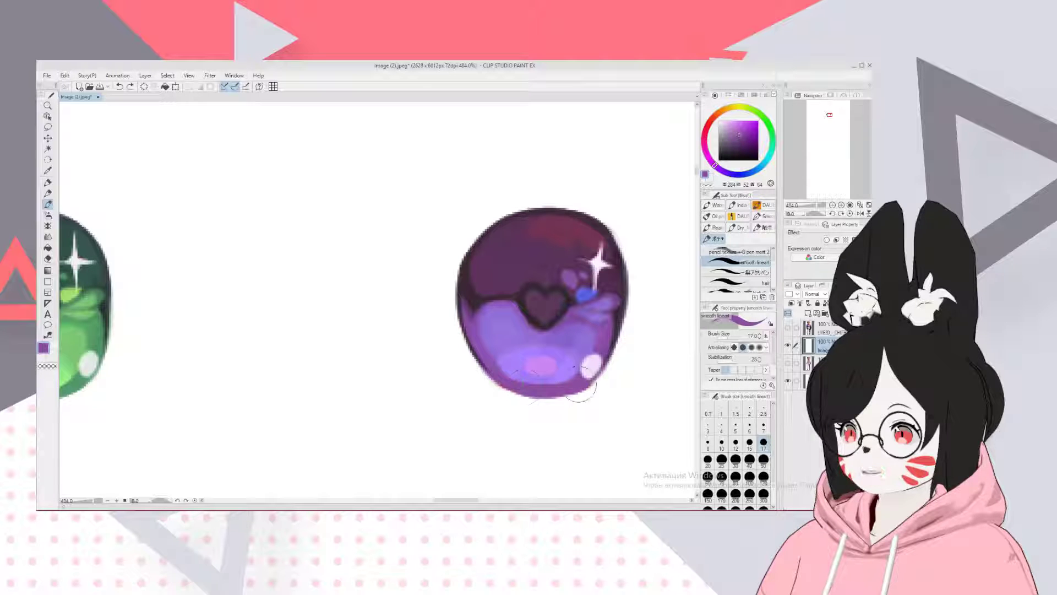
- Erase along the green iris's lower-left edge to slim its outline like the purple iris
scroll(512, 368, "down", 6)
key("e")
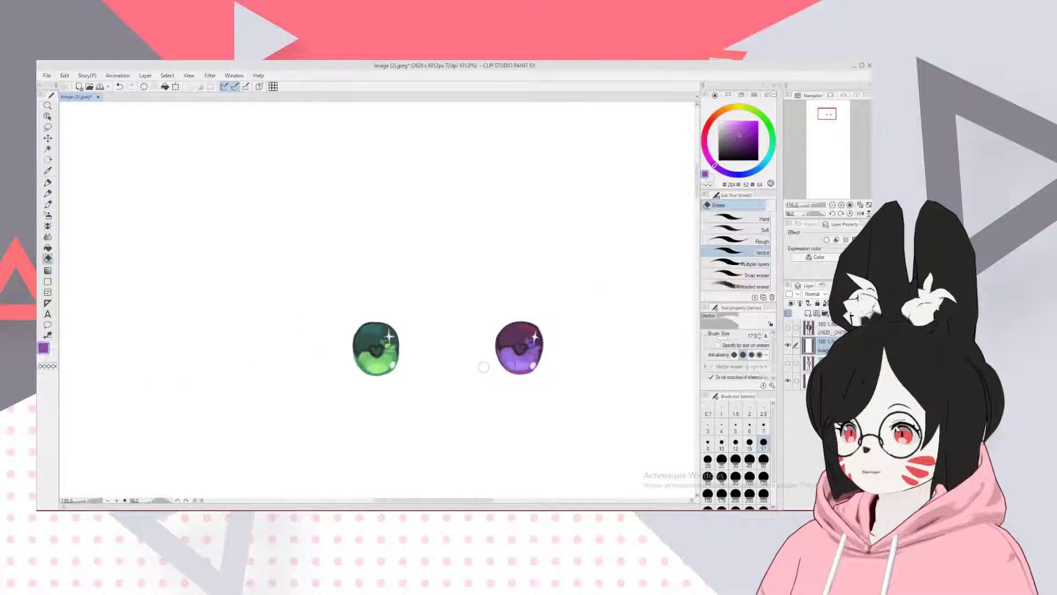
scroll(483, 366, "up", 3)
key("b")
scroll(484, 366, "up", 1)
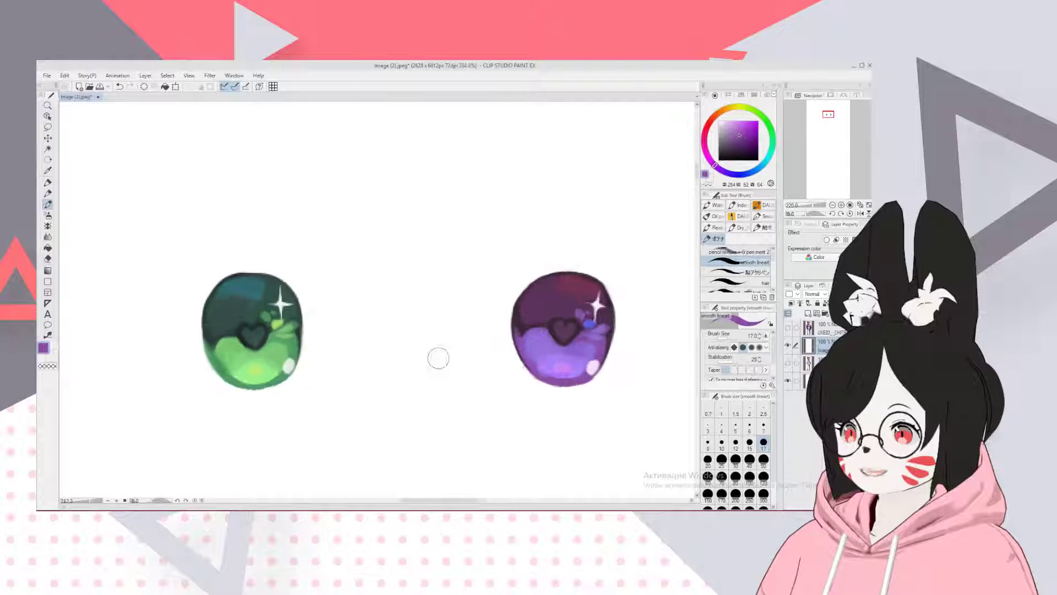
scroll(439, 358, "up", 2)
scroll(325, 338, "down", 2)
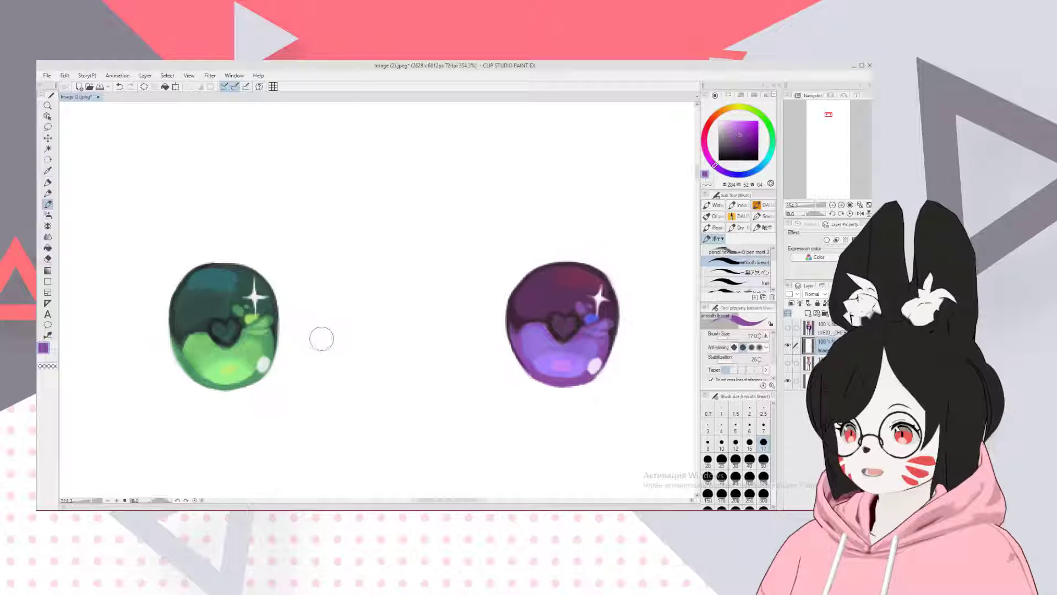
scroll(231, 418, "up", 1)
key("e")
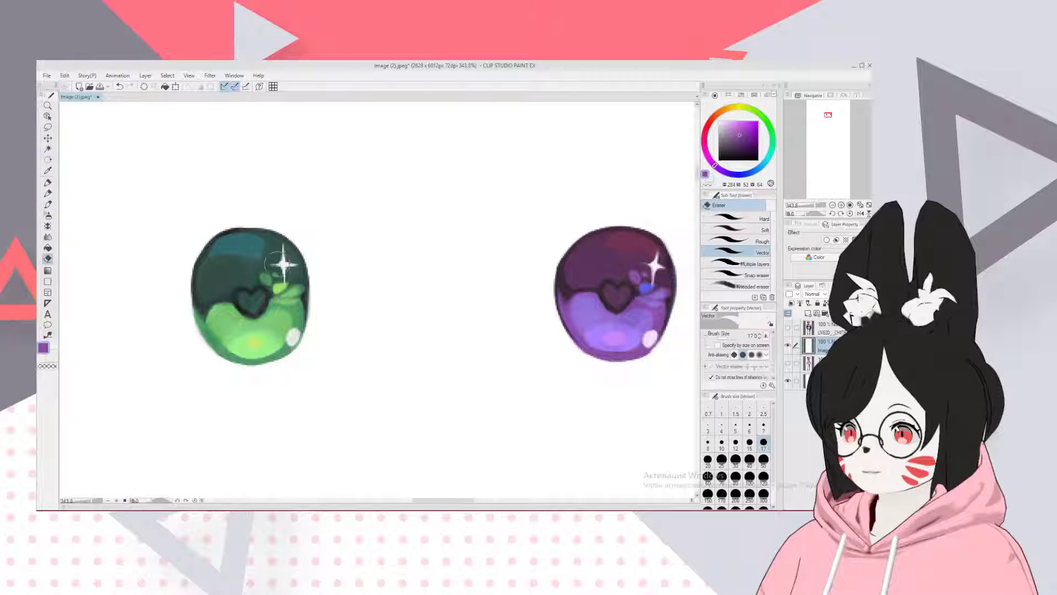
left_click_drag(189, 319, 252, 369)
key("ctrl+z")
left_click_drag(200, 330, 246, 366)
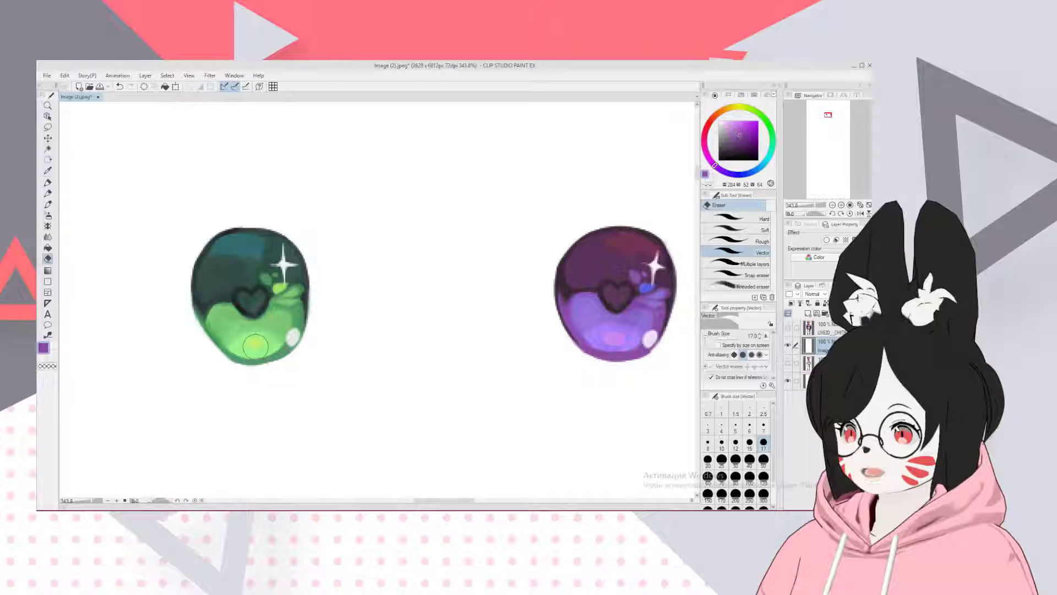
- Switch to VRoid Studio and expand the Irises texture section in the Face Editor
scroll(255, 346, "down", 2)
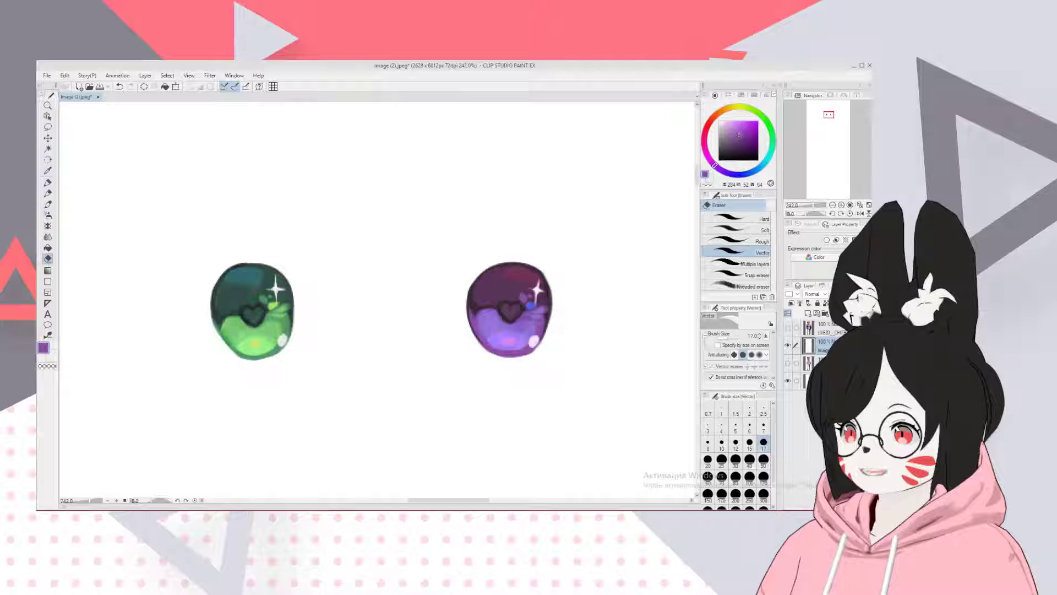
key("alt+Tab")
key("alt+Tab")
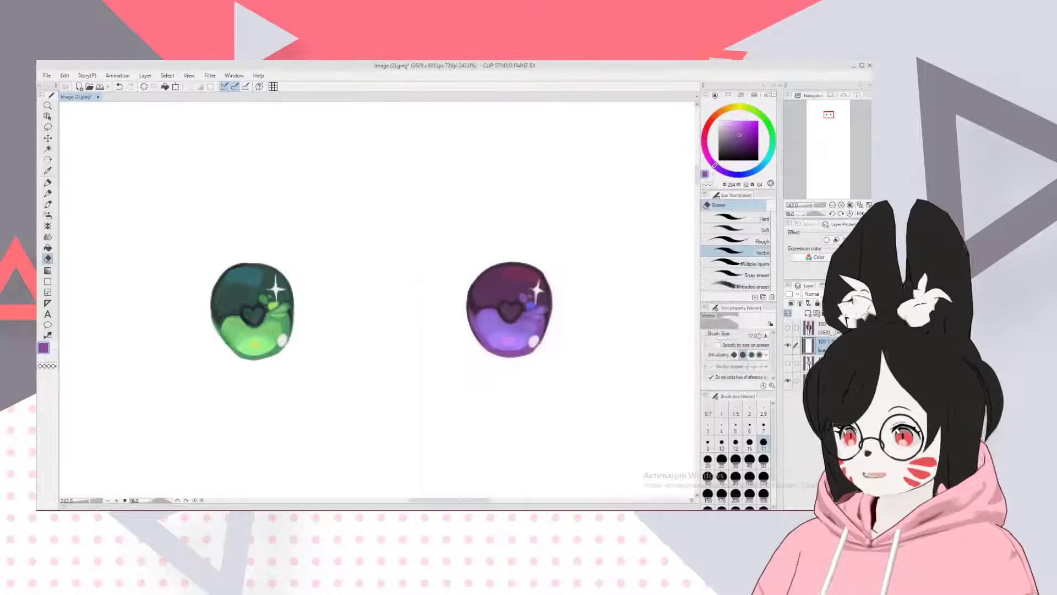
key("m")
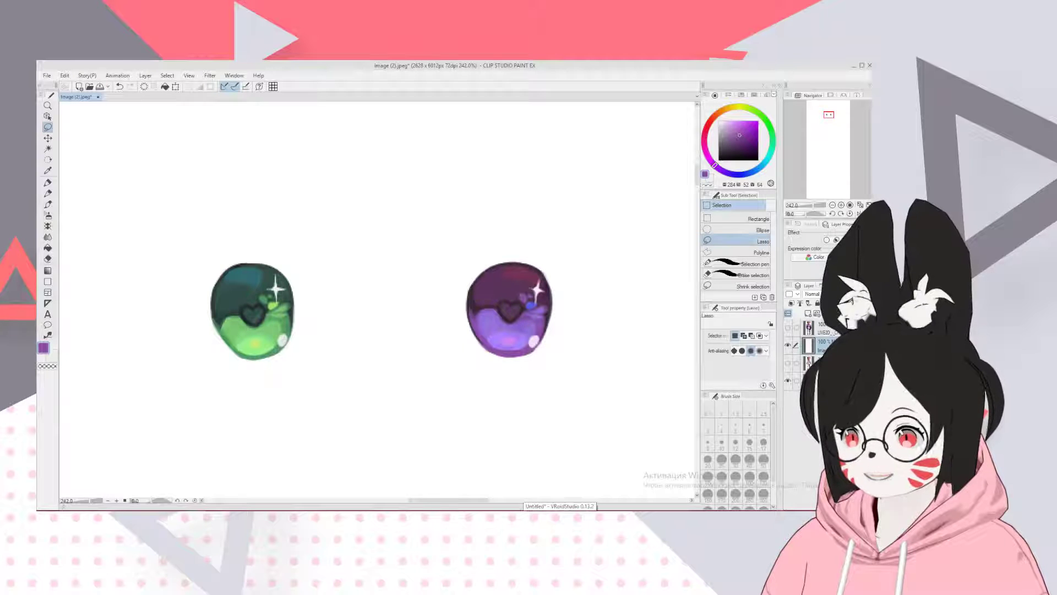
left_click(560, 518)
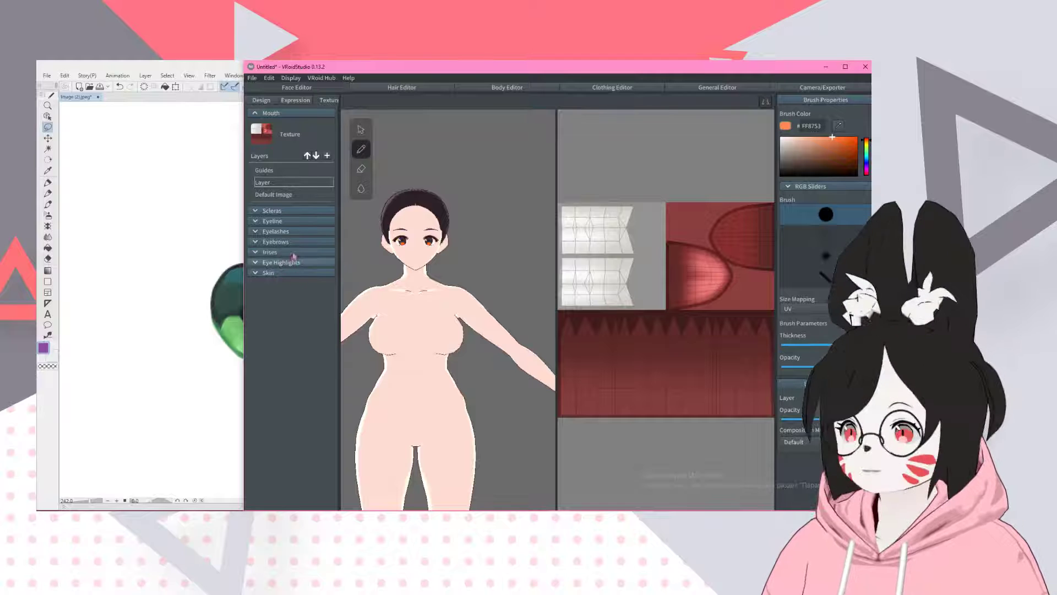
left_click(271, 252)
left_click(225, 229)
scroll(134, 286, "down", 3)
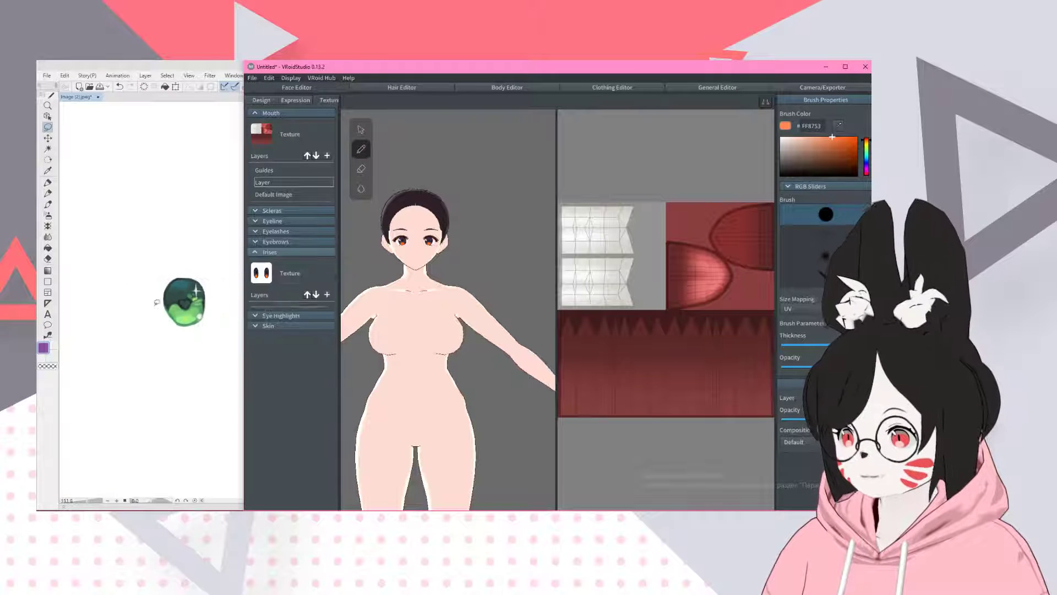
key("ctrl+d")
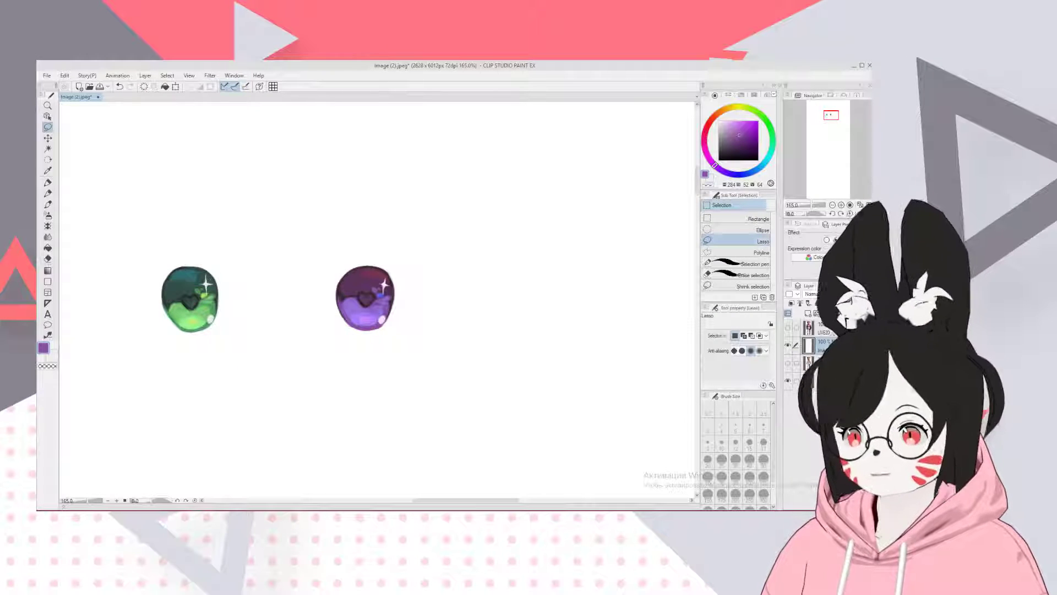
key("alt+Tab")
key("alt+Tab")
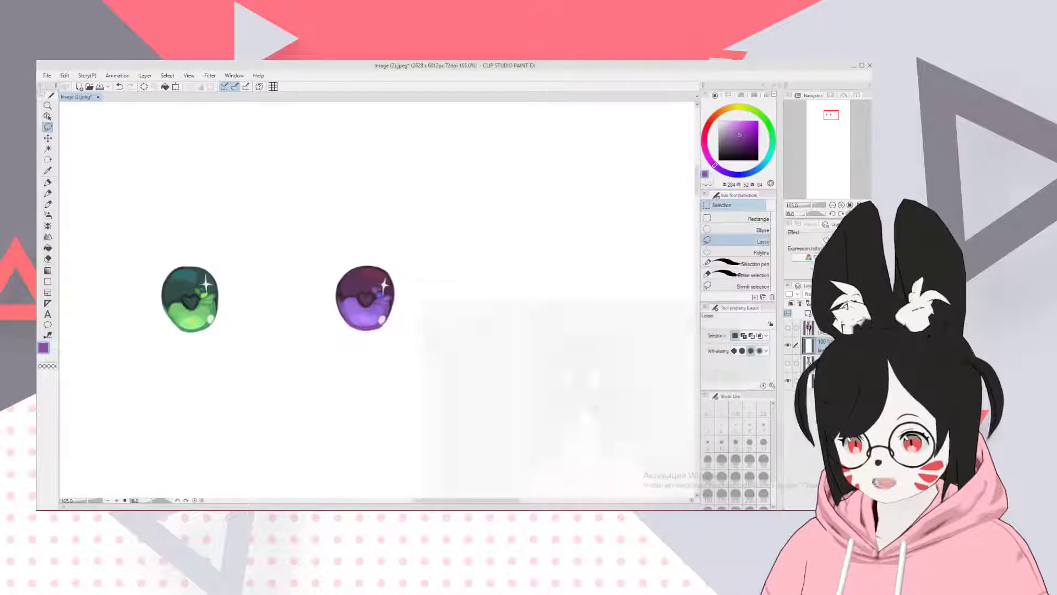
- Return to VRoid Studio, select the Default Image layer of the irises, and frame the model's face
key("alt+Tab")
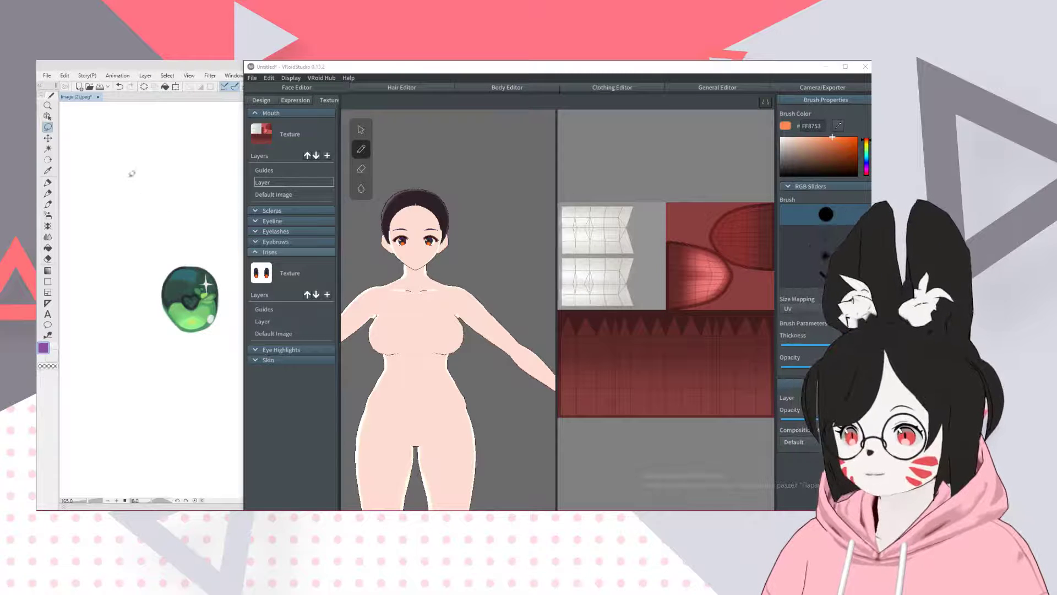
left_click(300, 71)
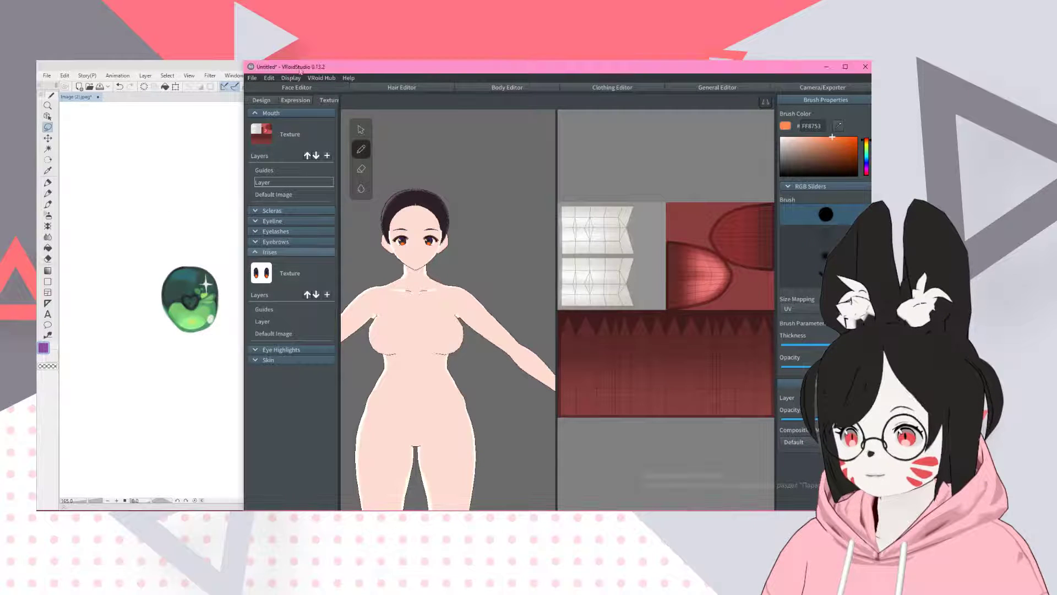
left_click(273, 333)
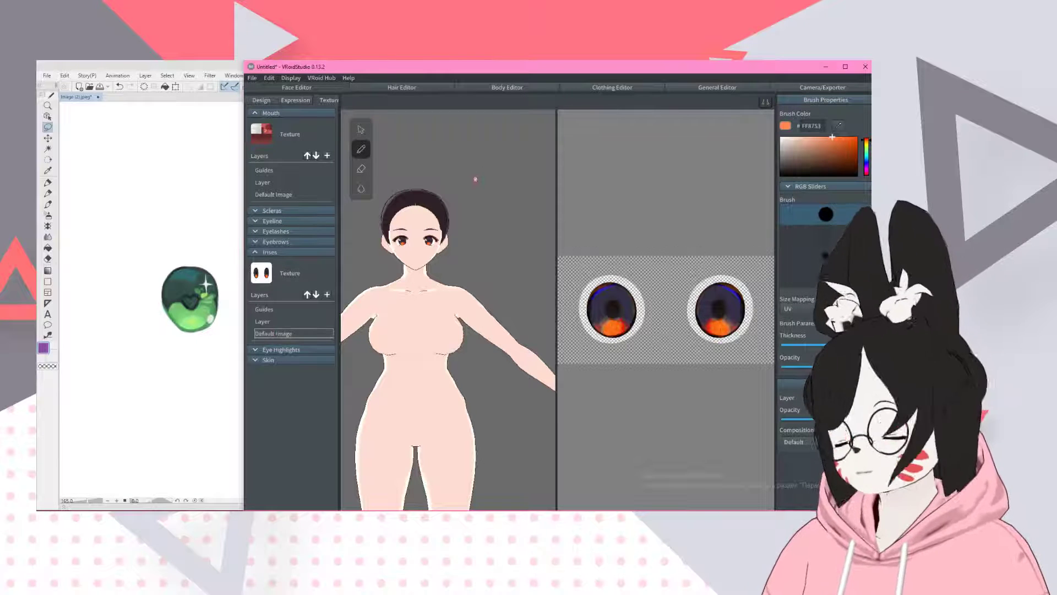
scroll(463, 231, "up", 8)
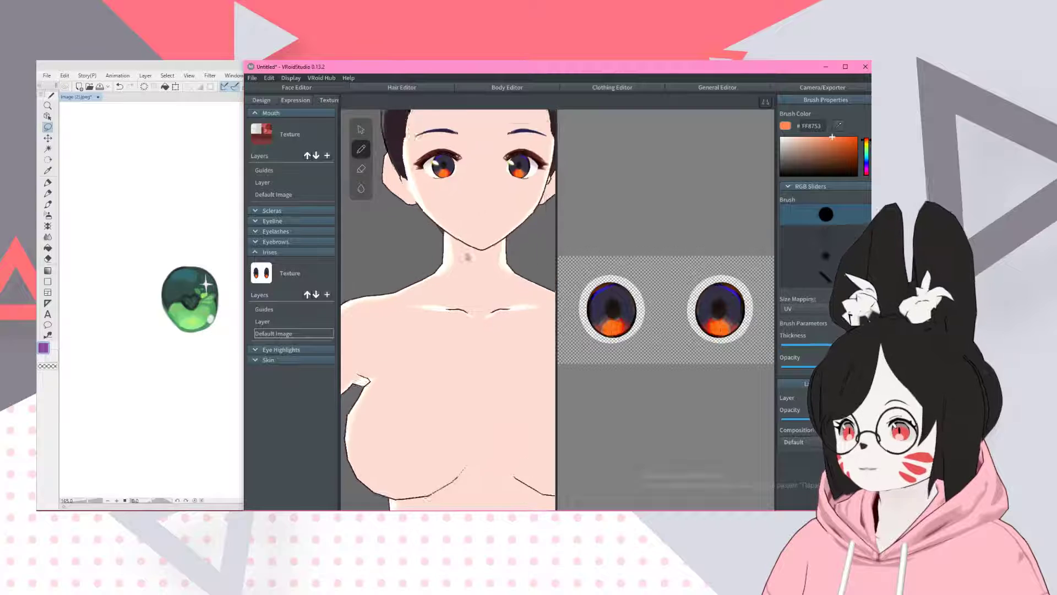
right_click_drag(467, 257, 440, 223)
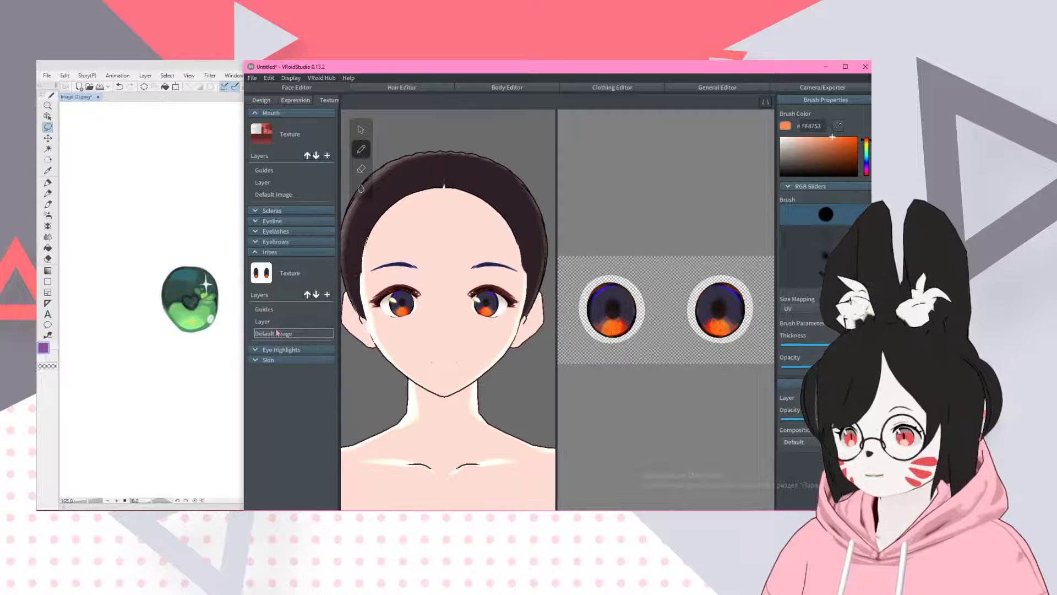
- Start exporting the irises' Default Image layer as a PNG and browse up to the 3d models folder
right_click(295, 334)
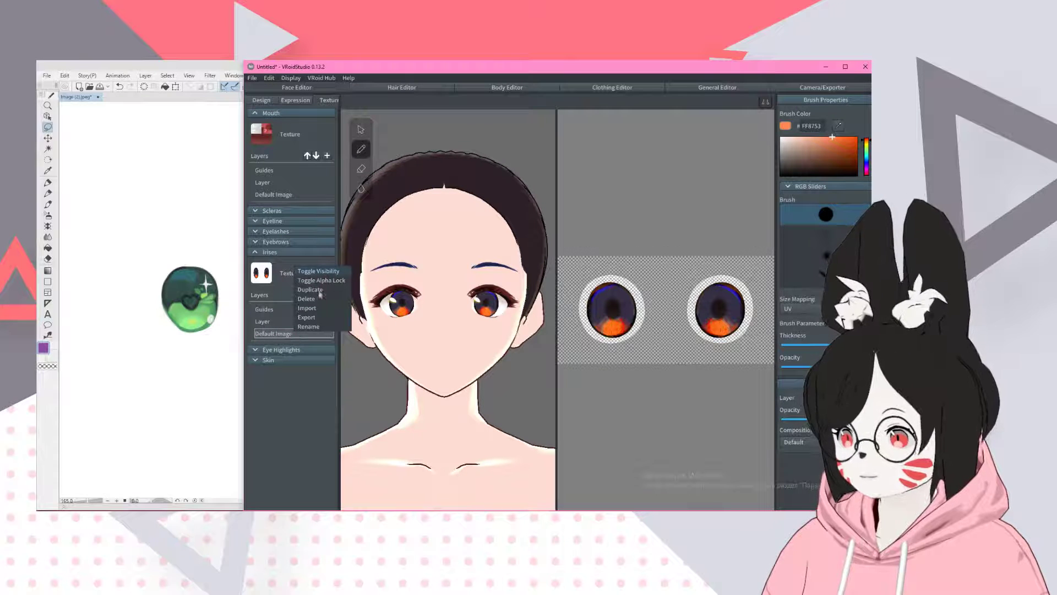
left_click(307, 318)
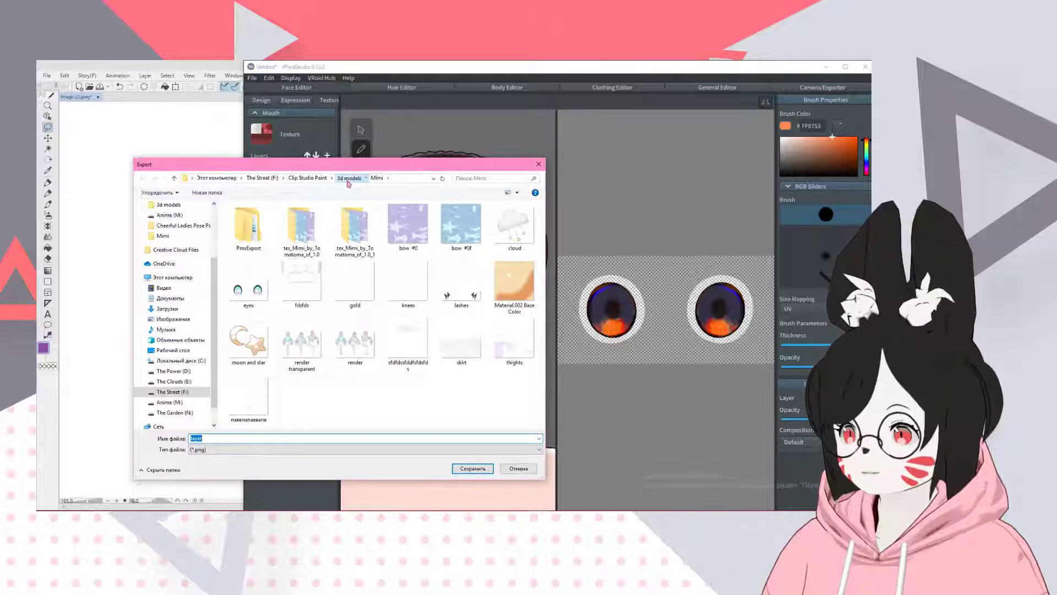
left_click(348, 179)
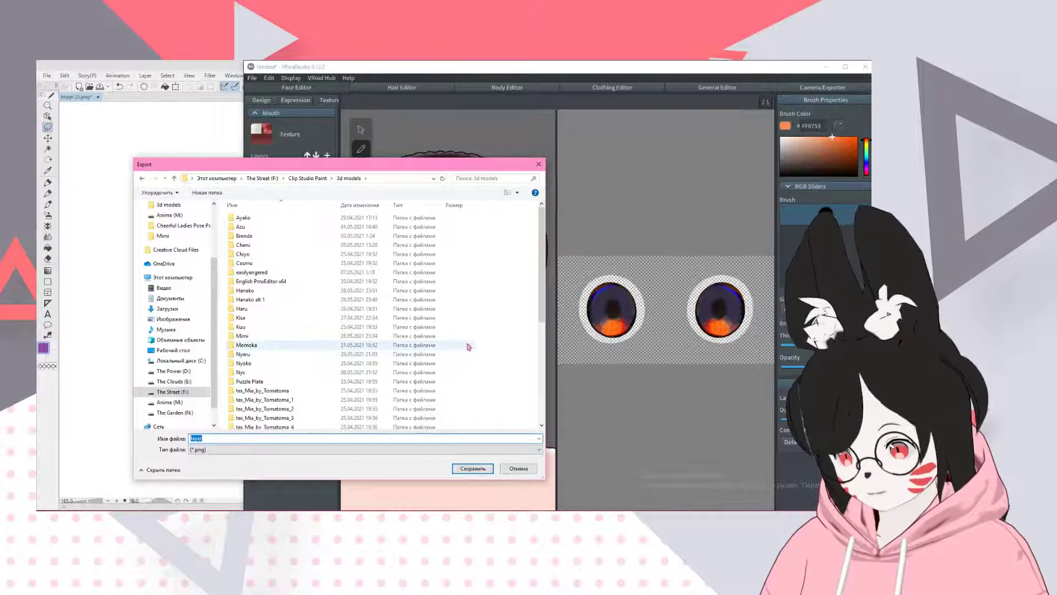
- Create a new folder named chitrus inside the 3d models folder
scroll(466, 346, "down", 7)
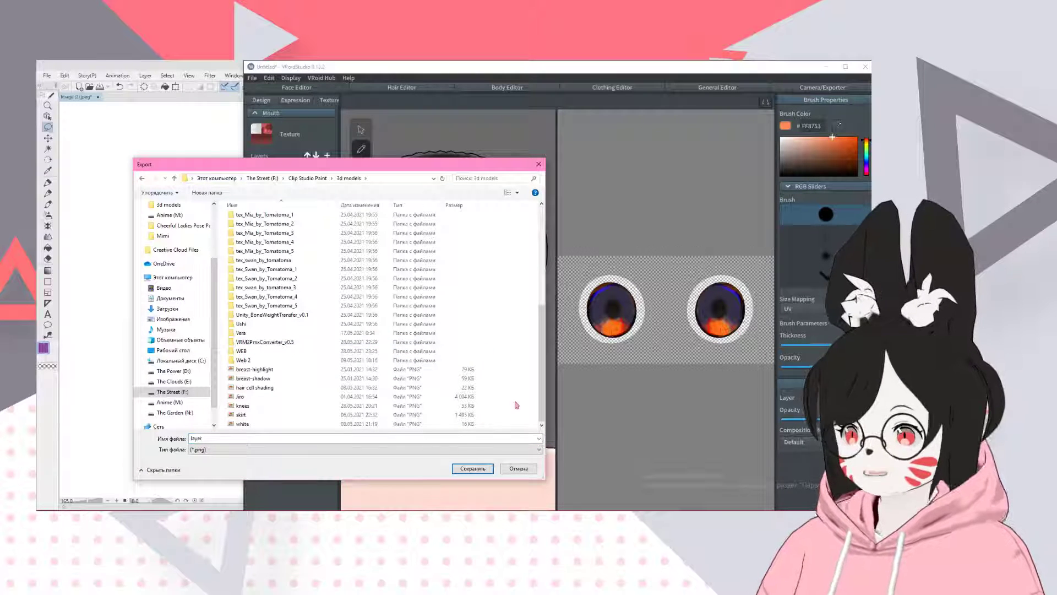
right_click(400, 290)
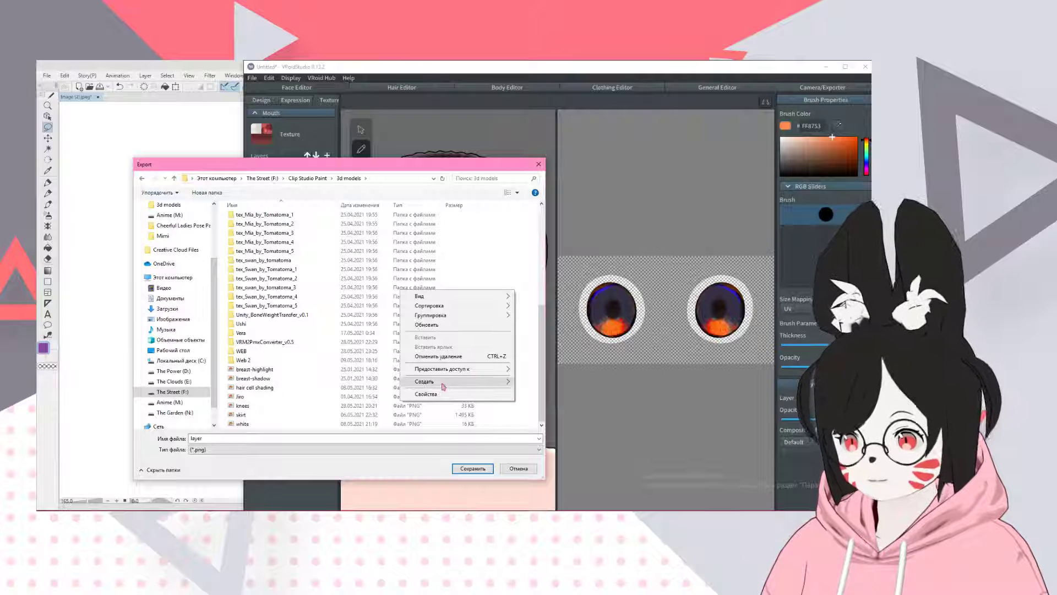
mouse_move(441, 382)
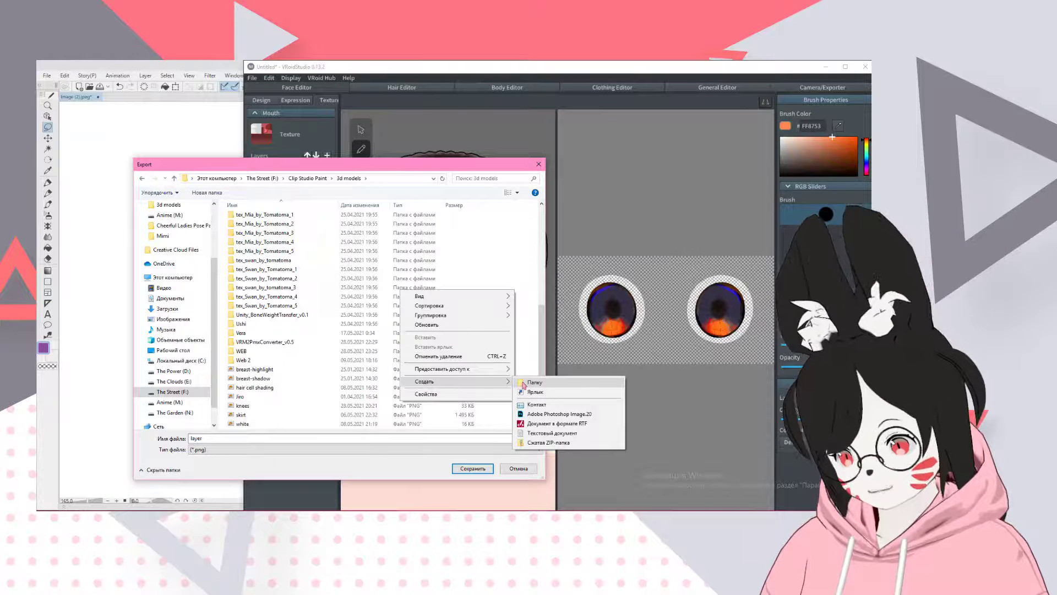
left_click(523, 384)
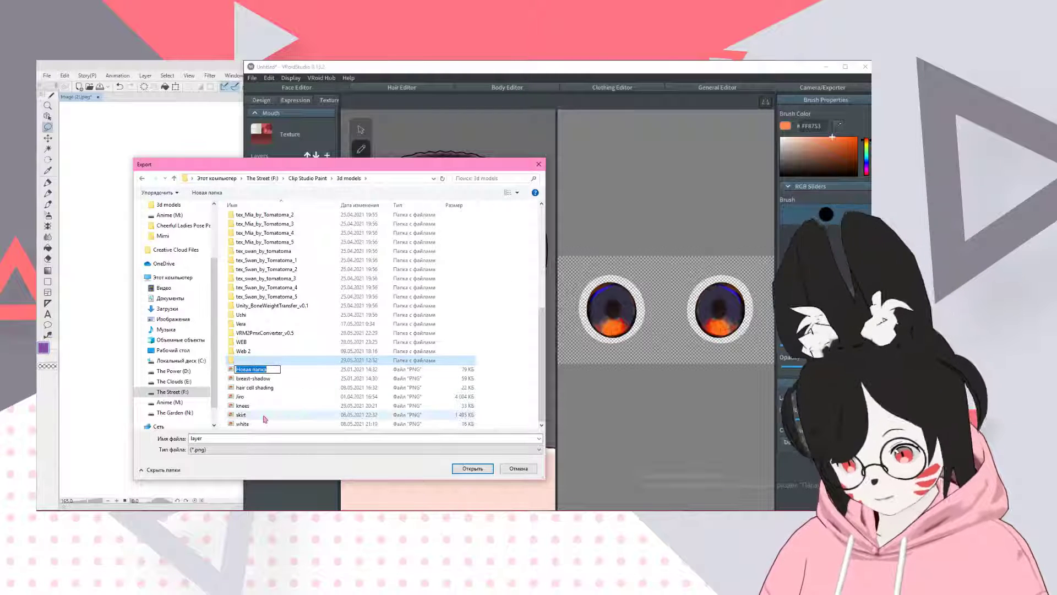
left_click(242, 362)
left_click(255, 362)
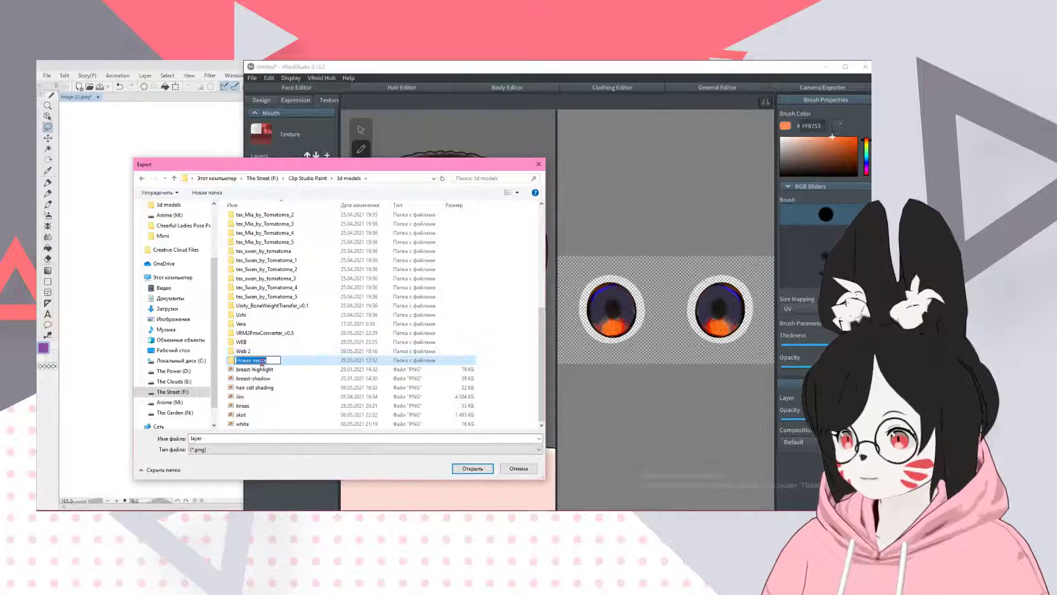
key("BackSpace")
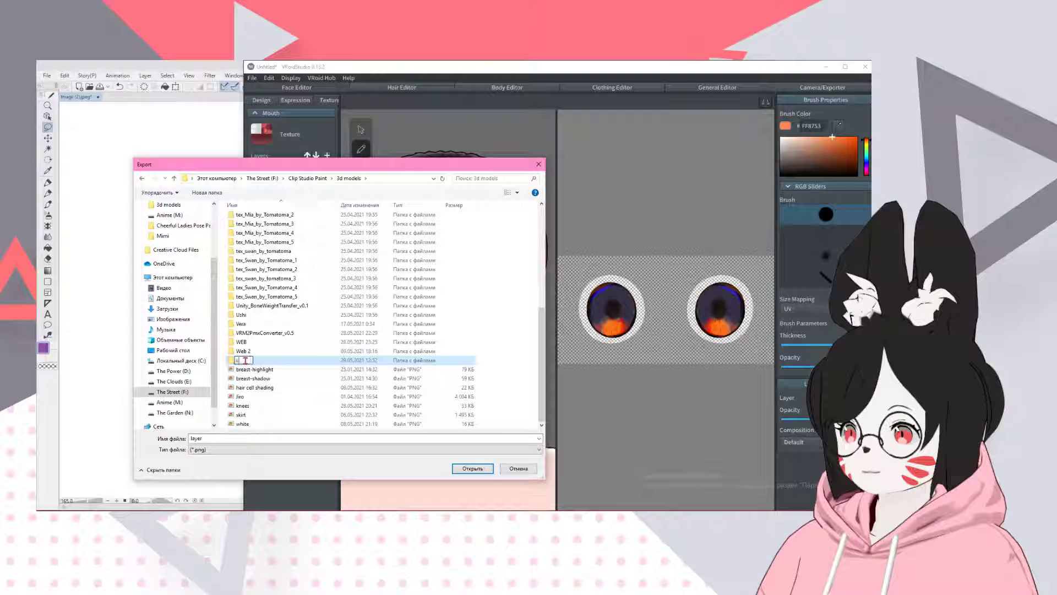
type("chitrus")
key("Return")
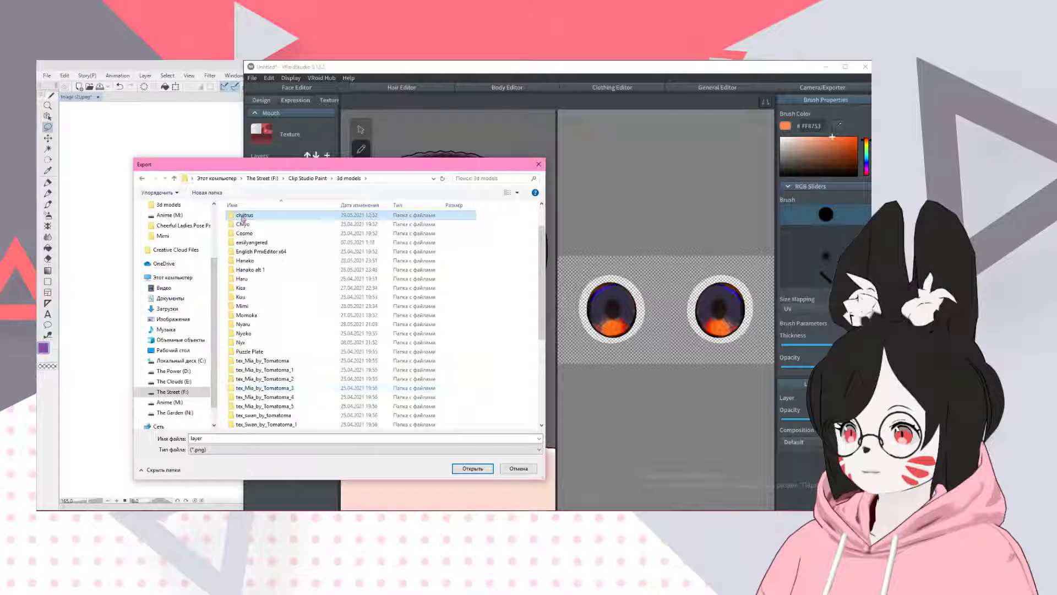
- Export the iris texture as a PNG named eyes into the chiitrus folder
double_click(242, 219)
double_click(197, 438)
type("eyes")
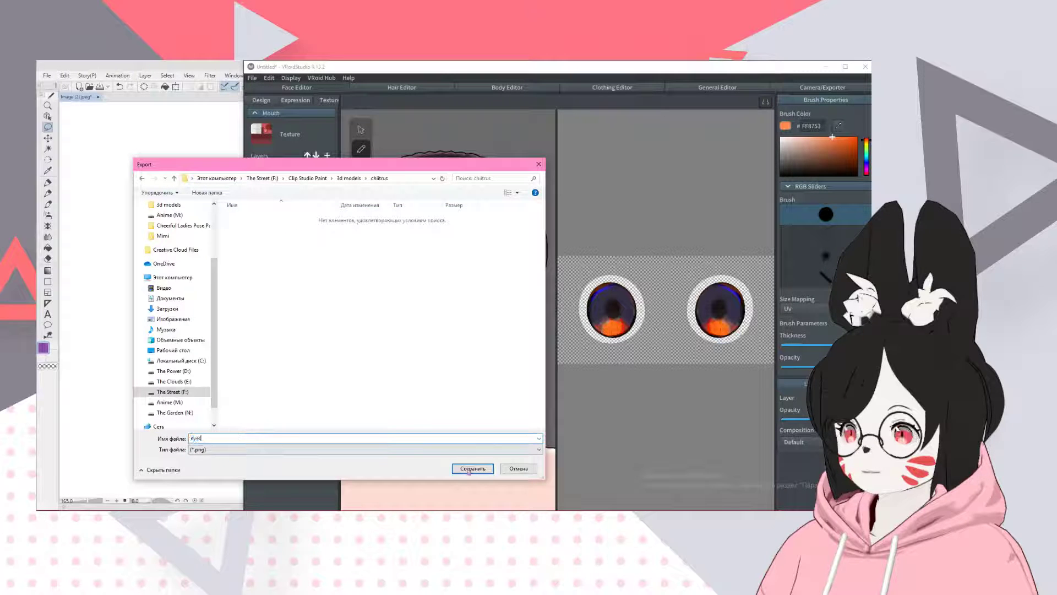
left_click(469, 470)
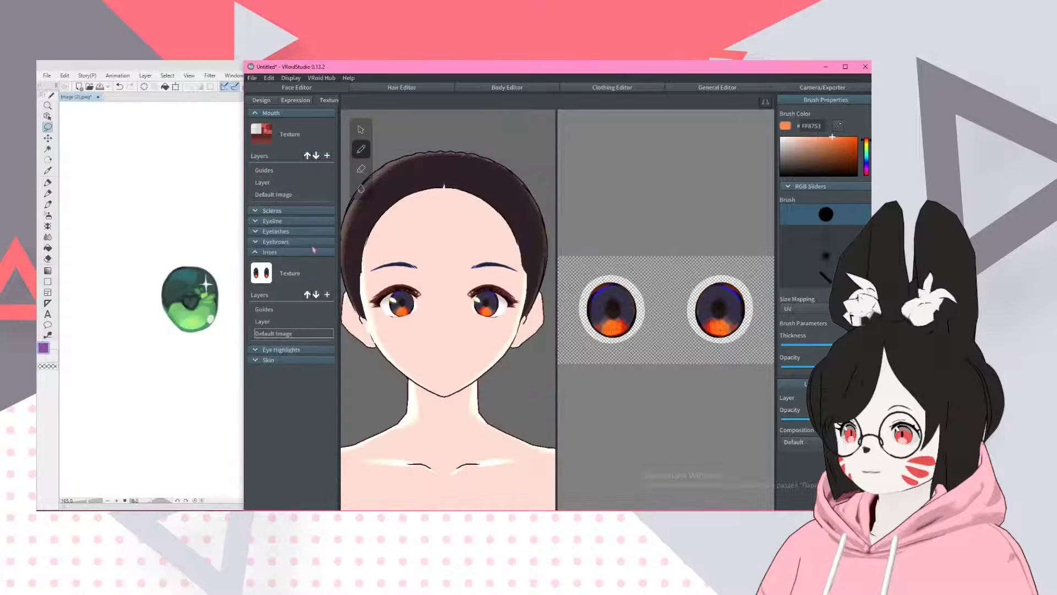
- Bring Clip Studio Paint forward, then switch to the Total Commander file manager
left_click(139, 71)
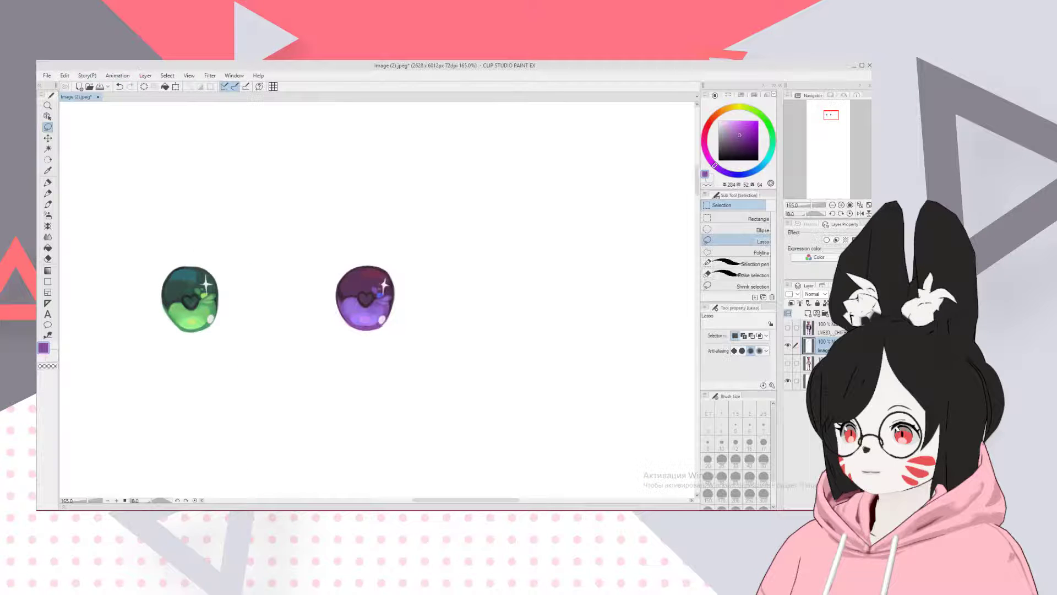
key("alt+Tab")
scroll(677, 319, "down", 5)
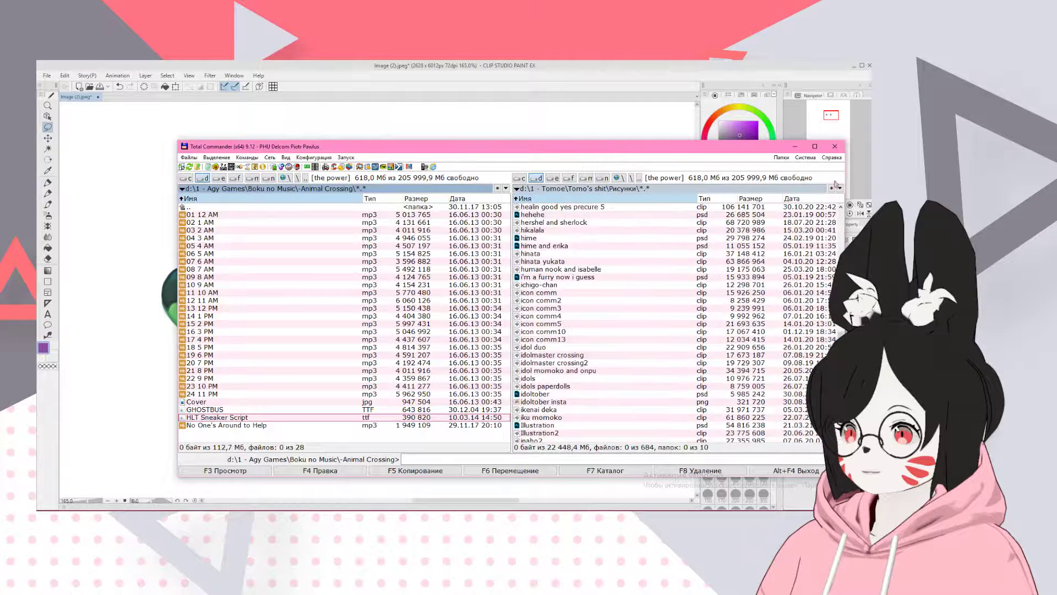
left_click(839, 189)
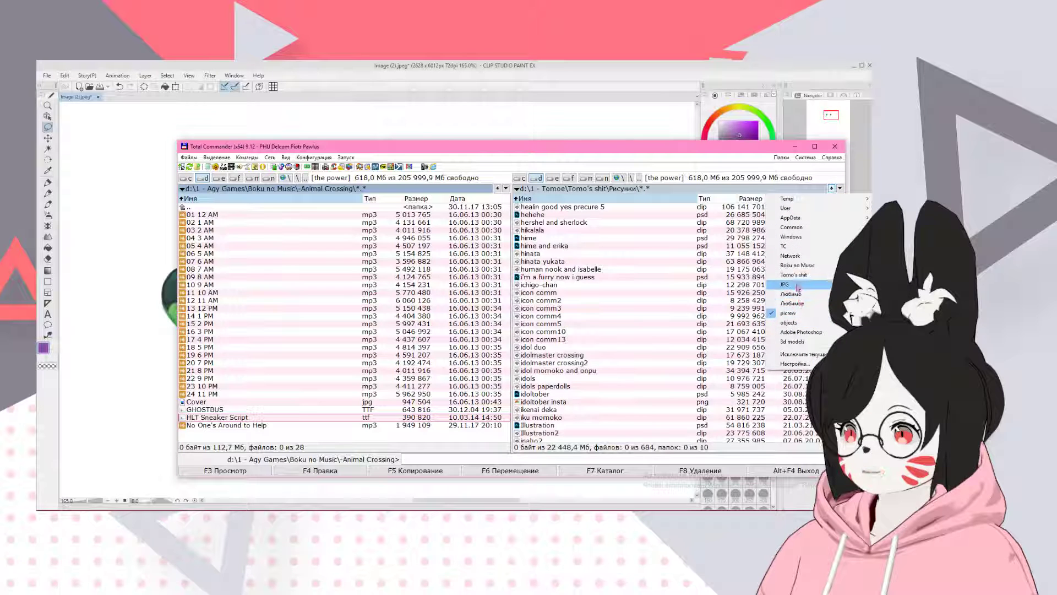
left_click(800, 287)
left_click(794, 199)
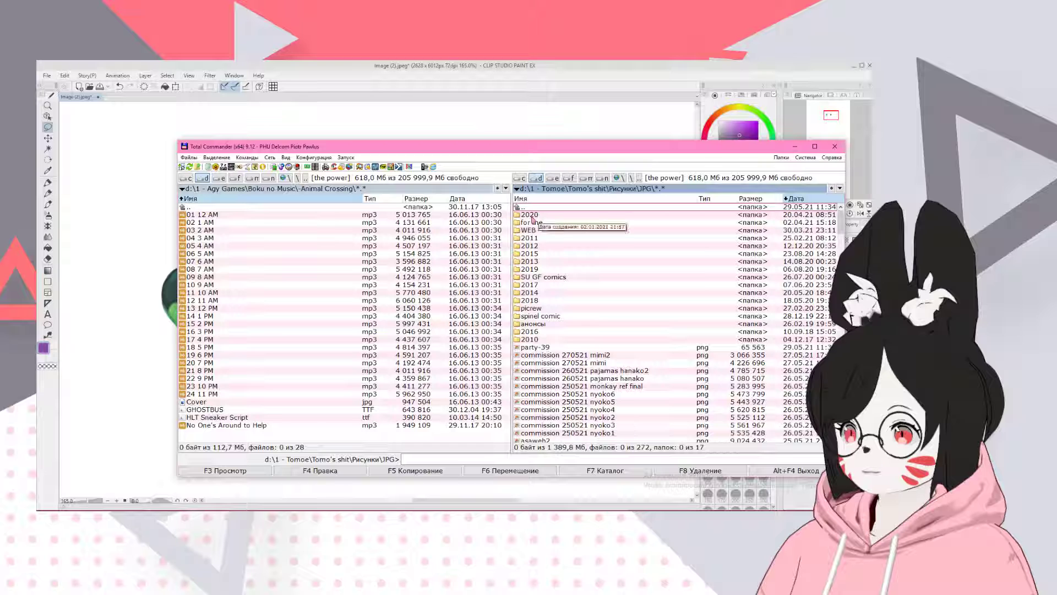
double_click(534, 215)
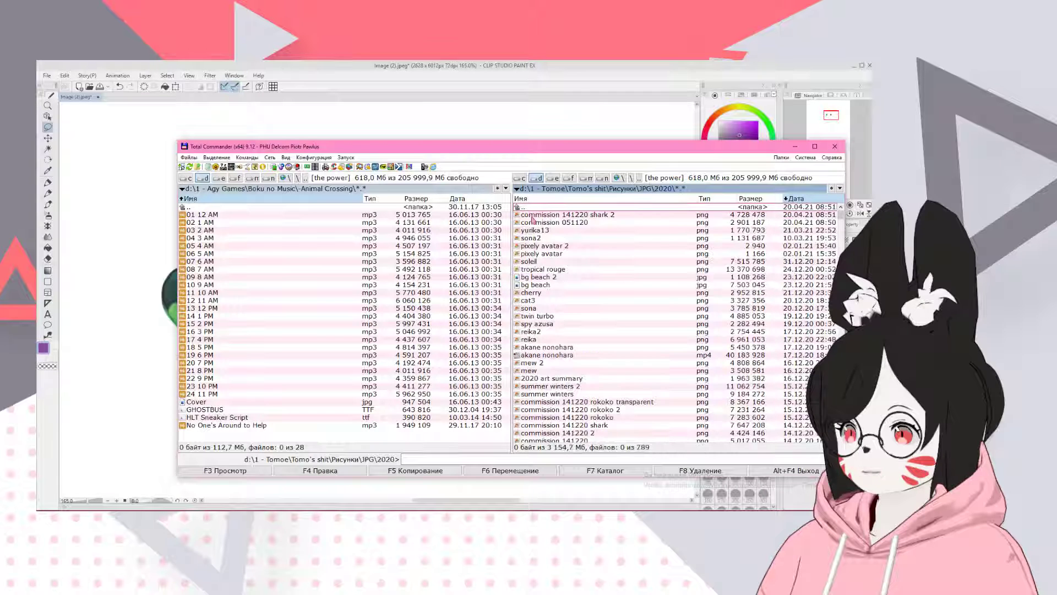
double_click(540, 208)
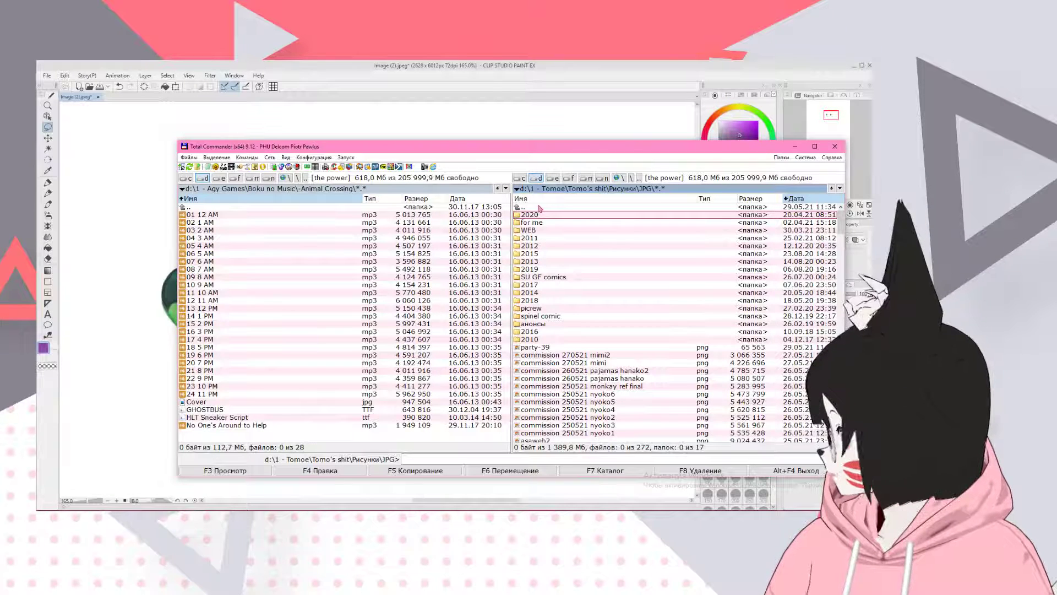
left_click(539, 208)
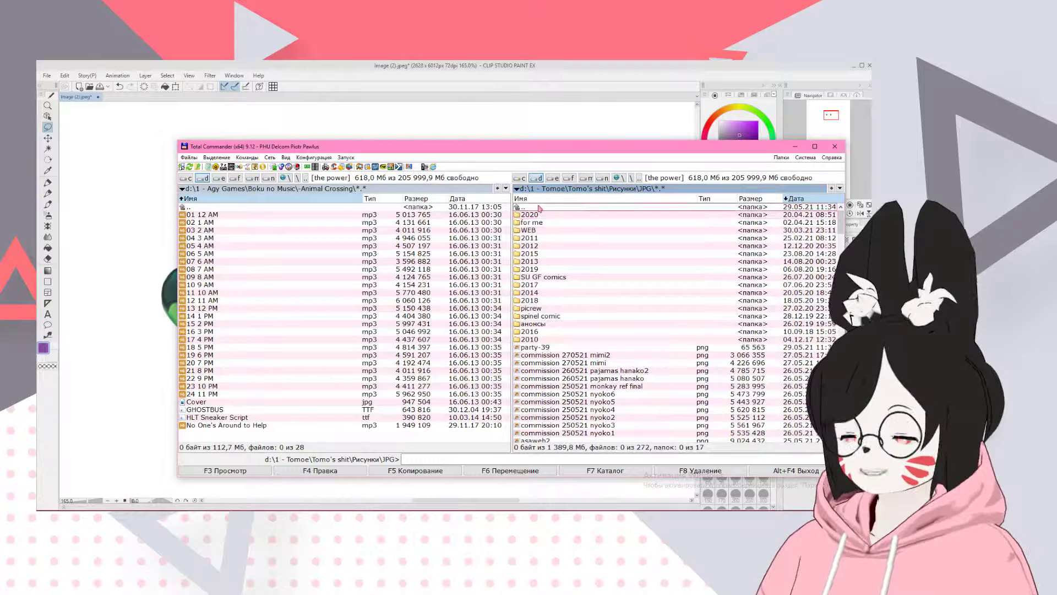
double_click(540, 208)
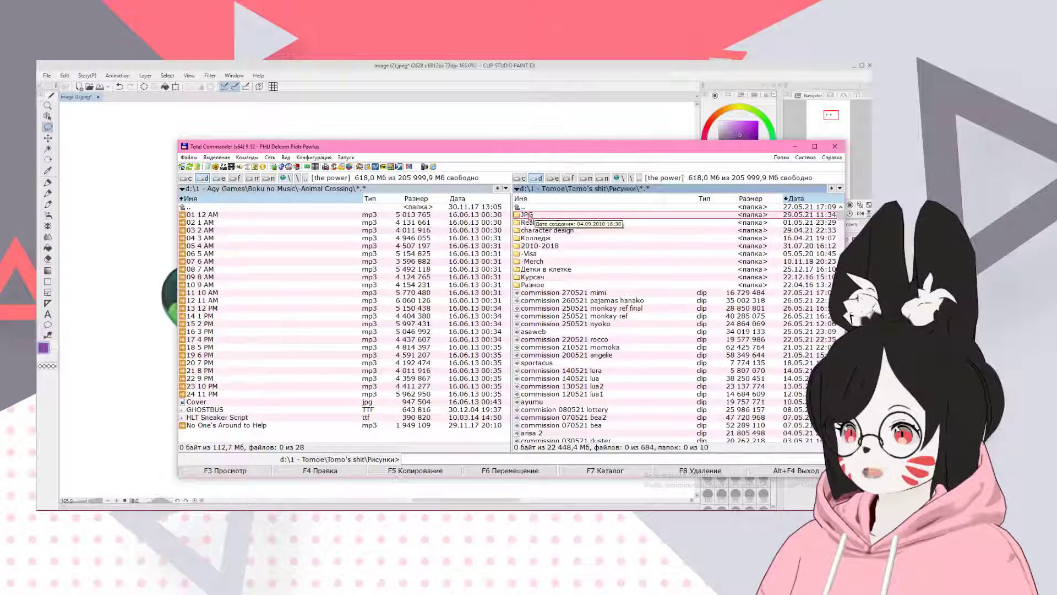
double_click(530, 215)
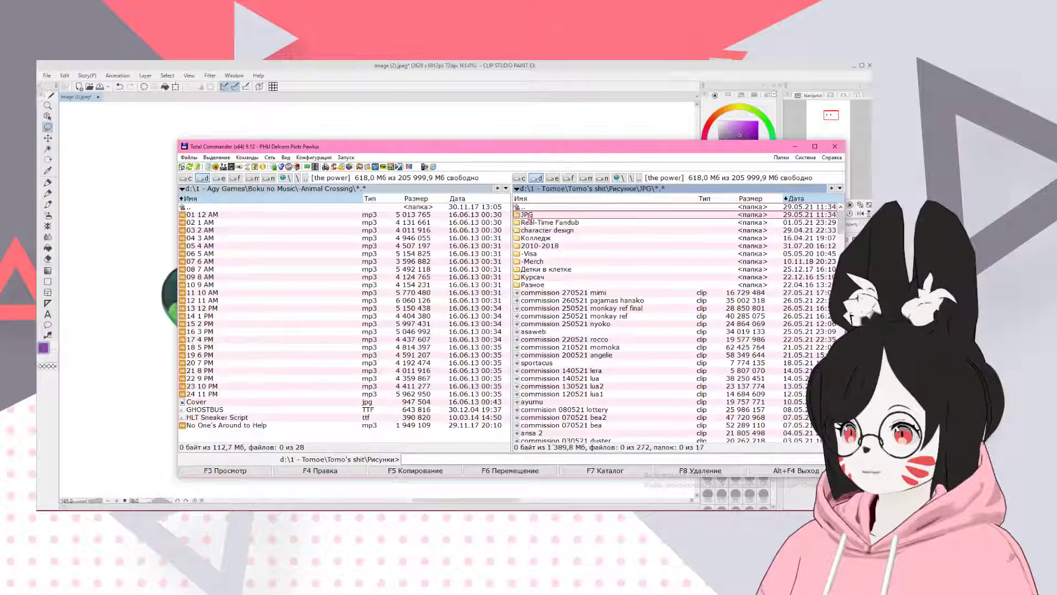
- Go to Clip Studio Paint\3d models\chiitrus on drive F and open eyes.png in Clip Studio Paint
left_click(570, 178)
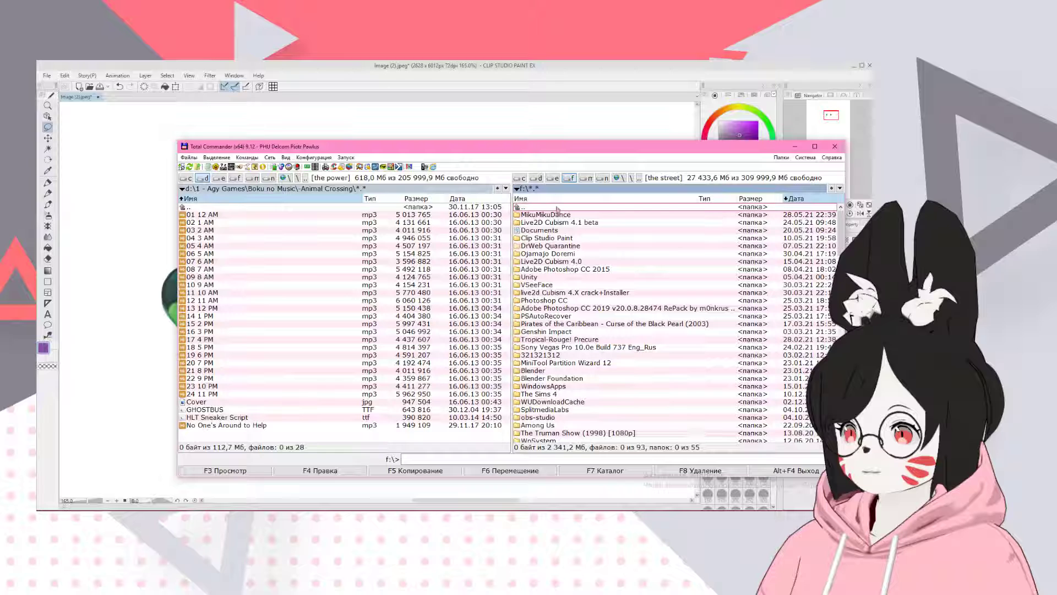
double_click(551, 238)
left_click(561, 216)
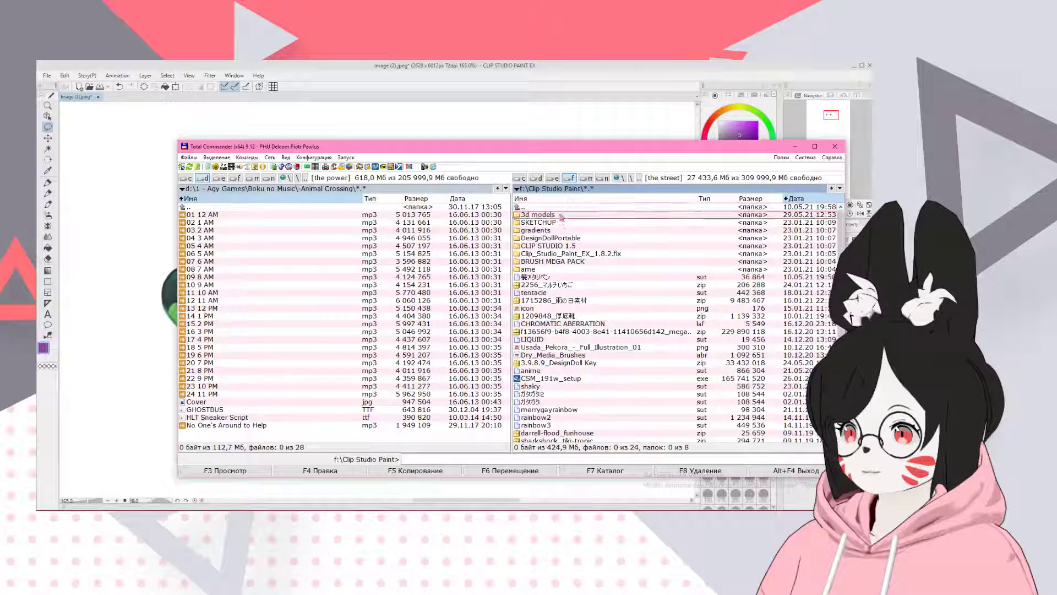
double_click(561, 217)
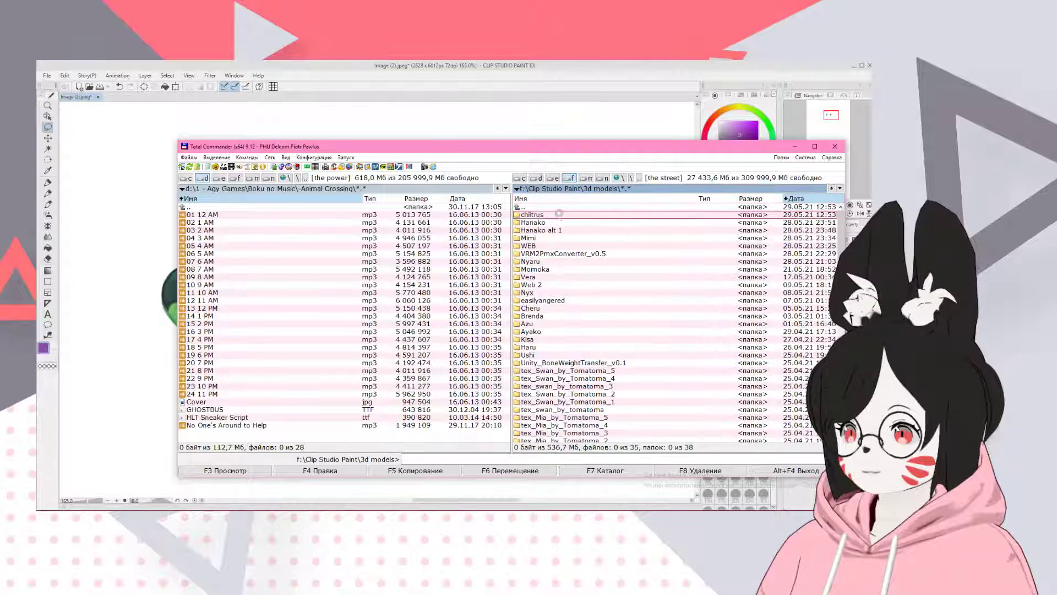
double_click(560, 216)
left_click_drag(256, 125, 253, 128)
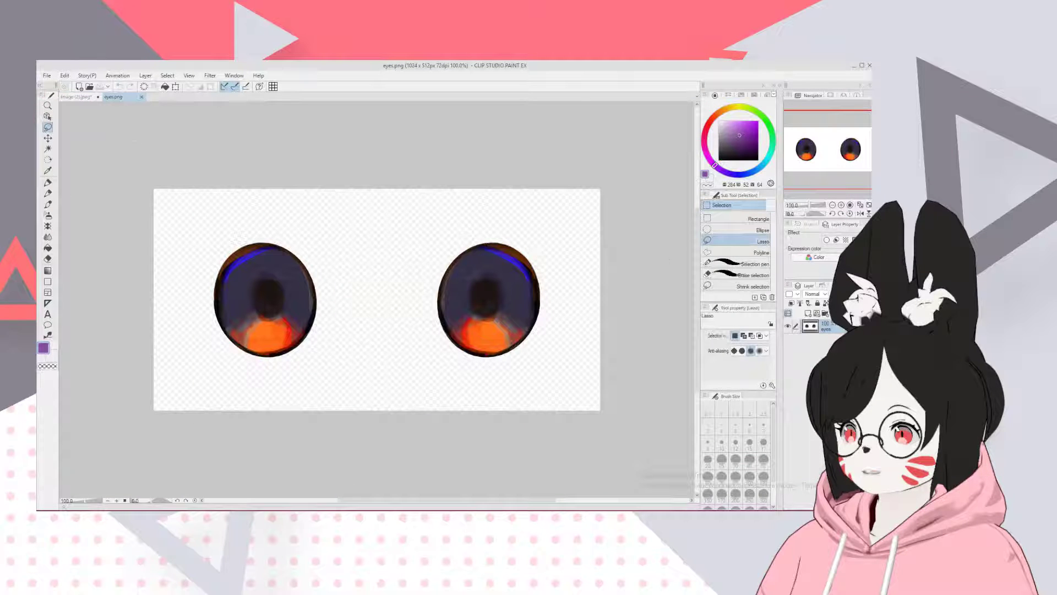
- Copy the green and purple irises from Image (2).jpeg and paste them into eyes.png as a new layer
left_click(738, 219)
left_click(76, 97)
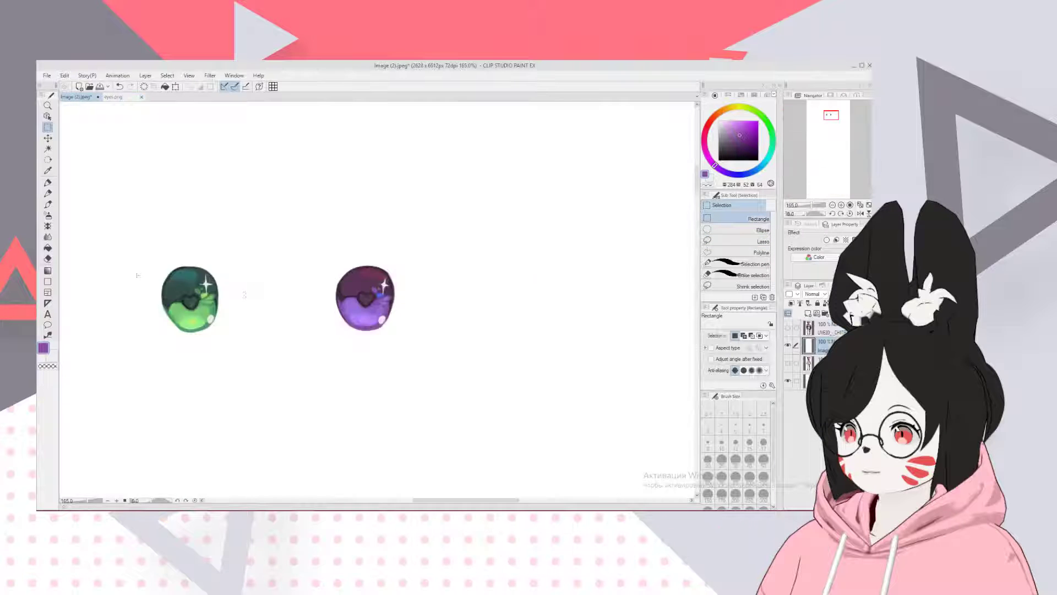
scroll(137, 275, "up", 4)
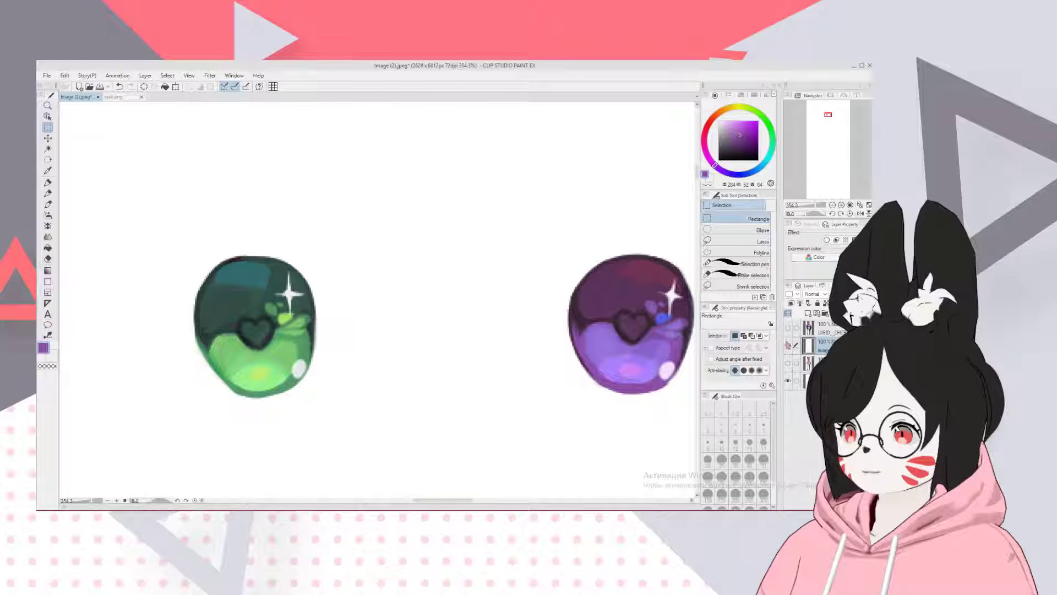
left_click(788, 345)
left_click(788, 345)
left_click_drag(186, 226, 351, 401)
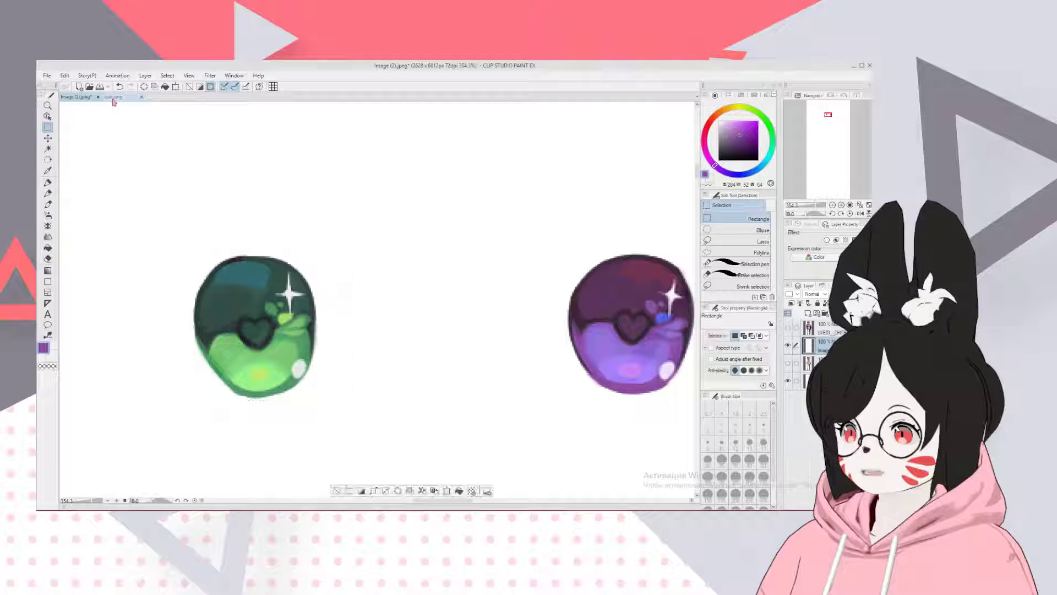
left_click(114, 97)
key("ctrl+v")
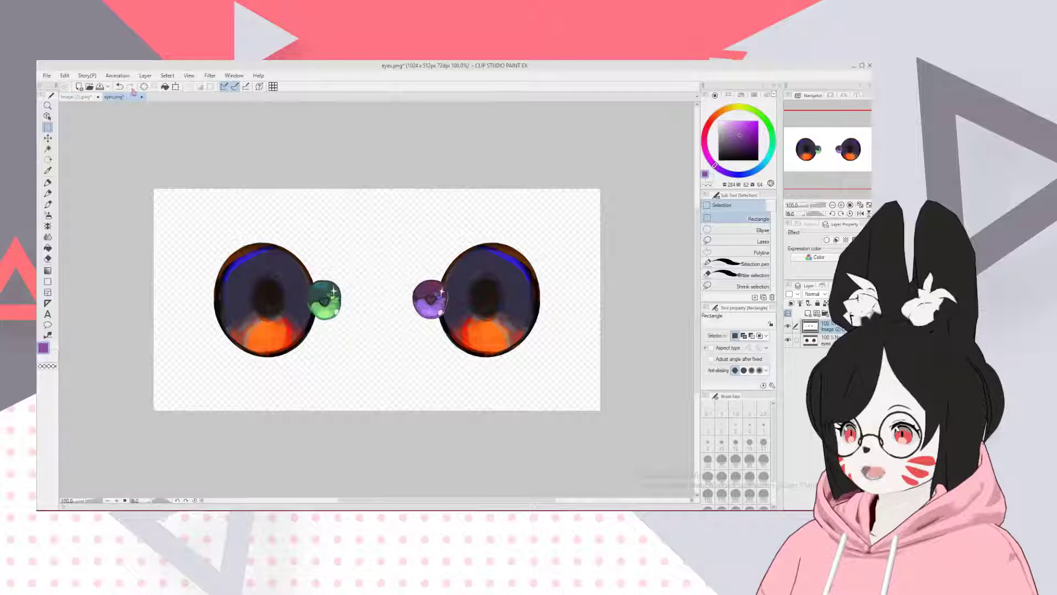
- Enlarge the pasted irises to roughly the size of the original ones and centre the pair across the texture
key("ctrl+t")
left_click_drag(303, 323, 124, 442)
left_click_drag(365, 335, 454, 305)
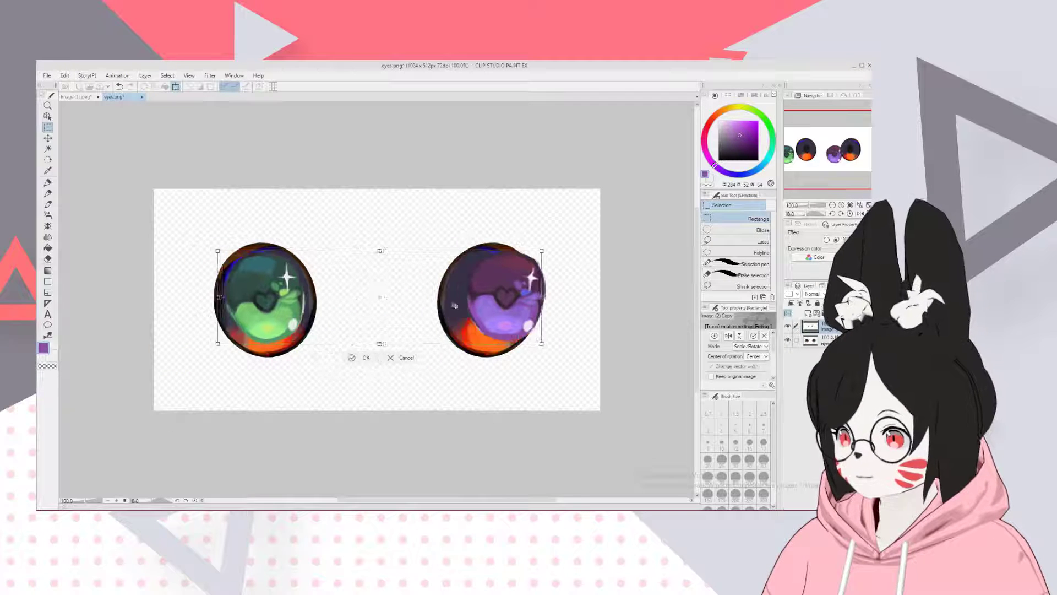
left_click_drag(537, 342, 632, 370)
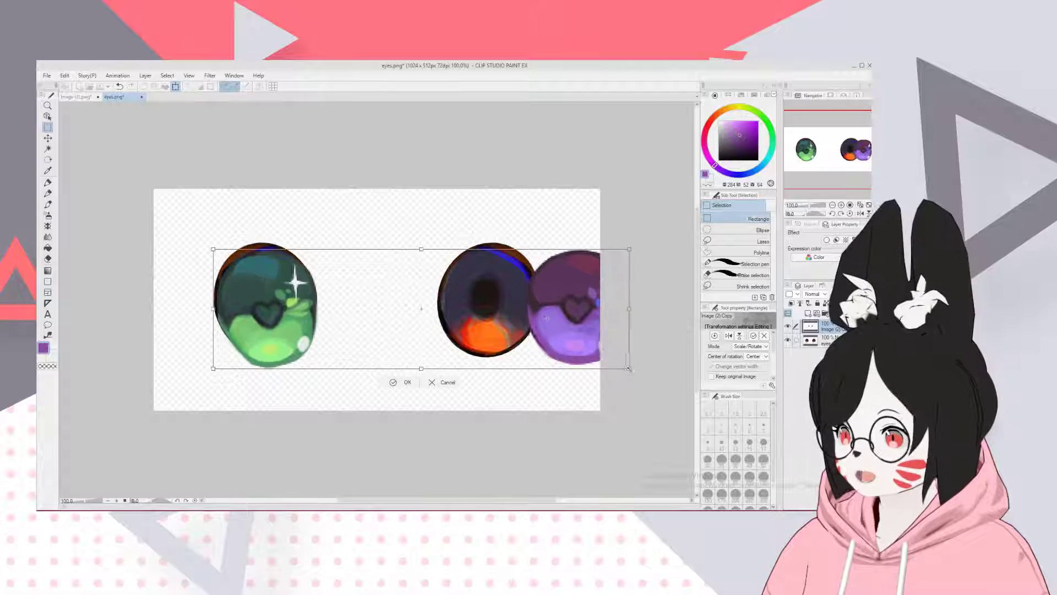
left_click_drag(547, 318, 512, 318)
key("Return")
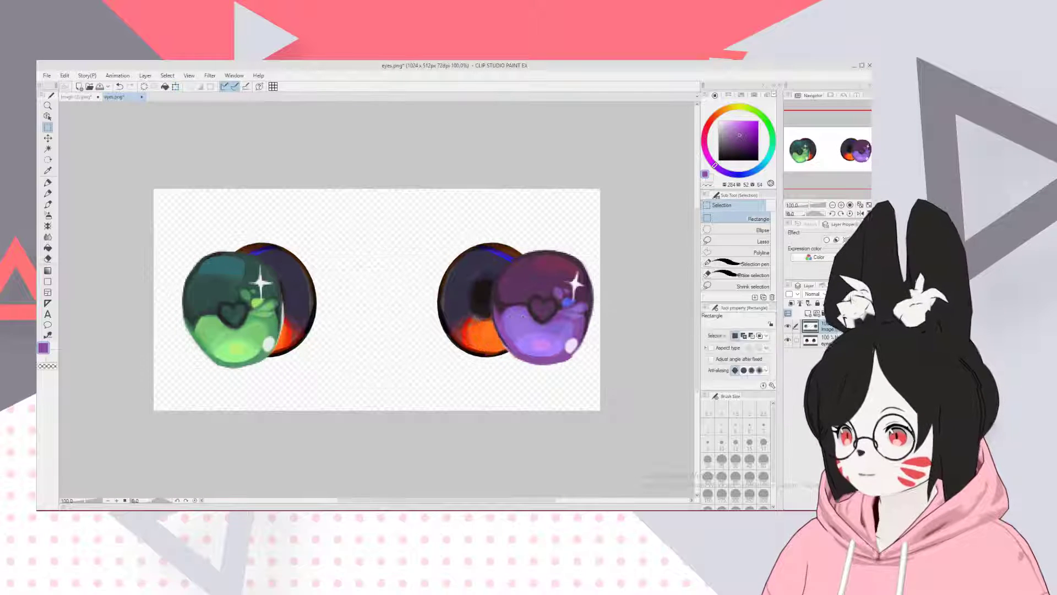
left_click_drag(437, 201, 601, 401)
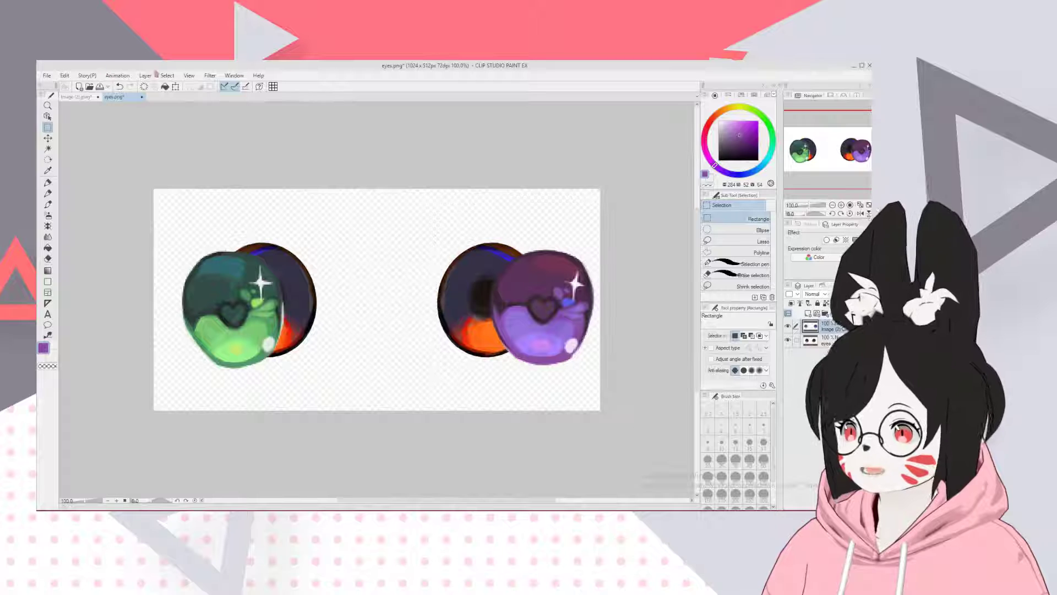
- Apply the Artistic filter to the pasted iris layer, processing Color only with Color blur 57
left_click(209, 75)
mouse_move(231, 118)
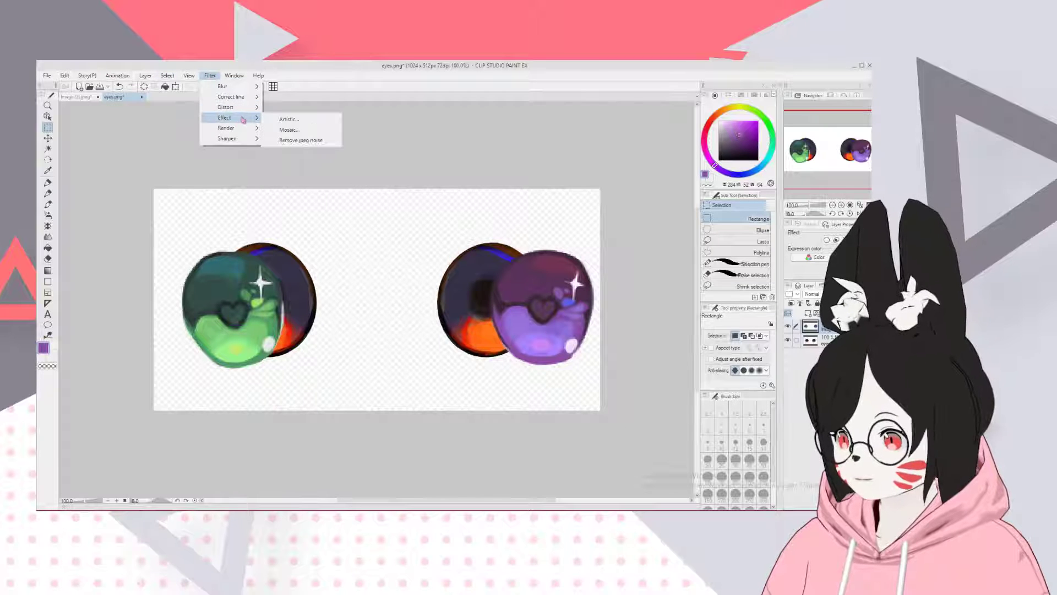
left_click(286, 120)
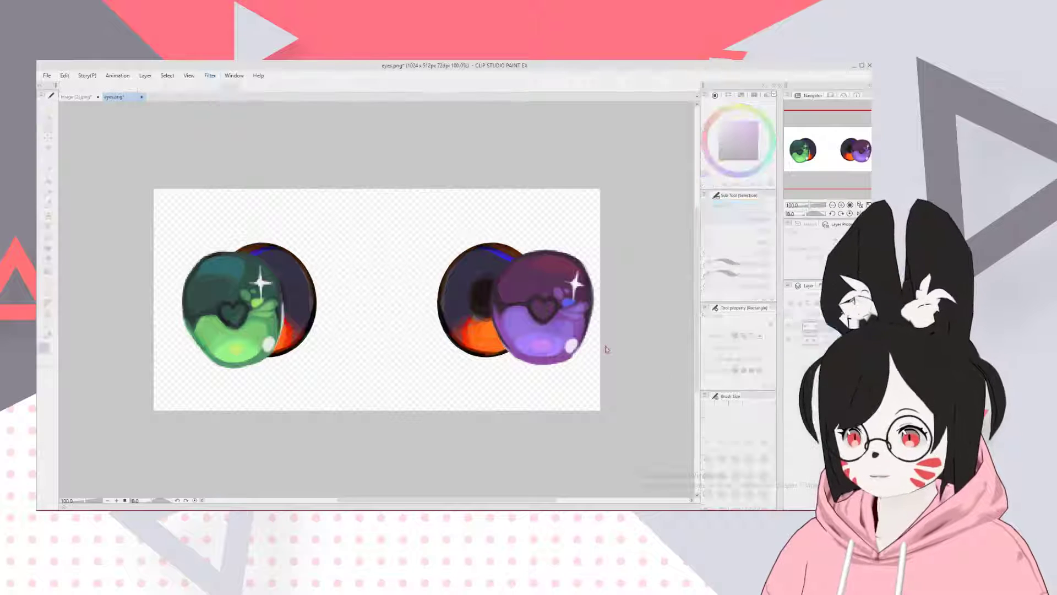
left_click(738, 181)
left_click(734, 200)
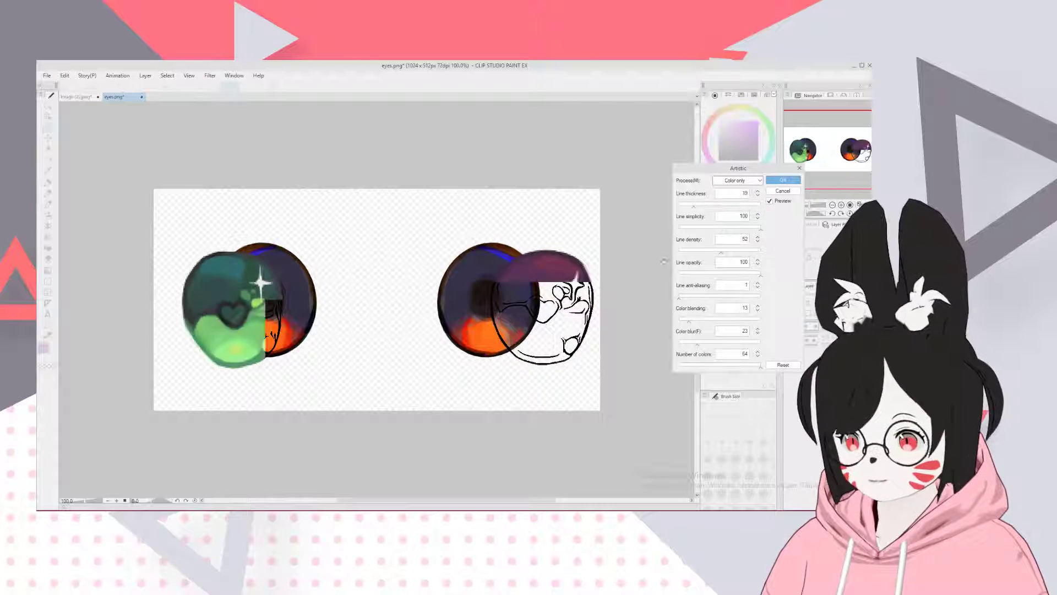
scroll(577, 322, "up", 5)
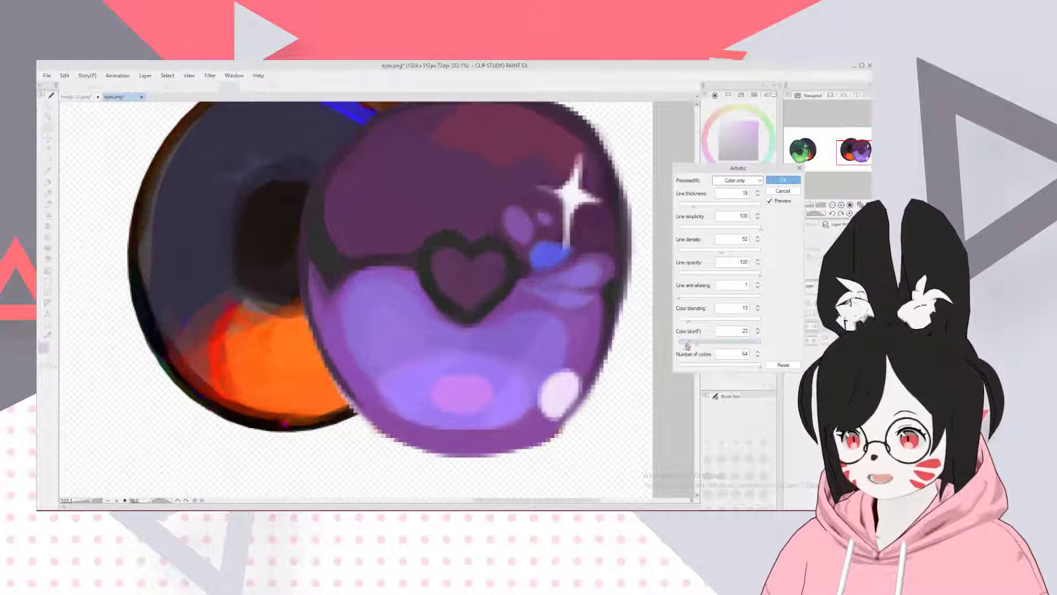
left_click(689, 343)
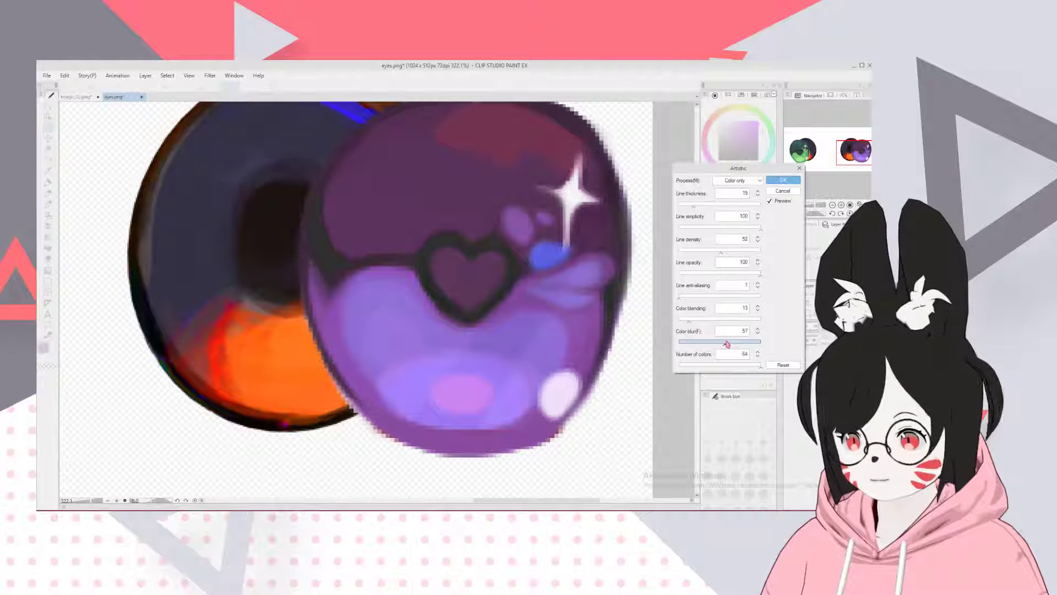
left_click(777, 181)
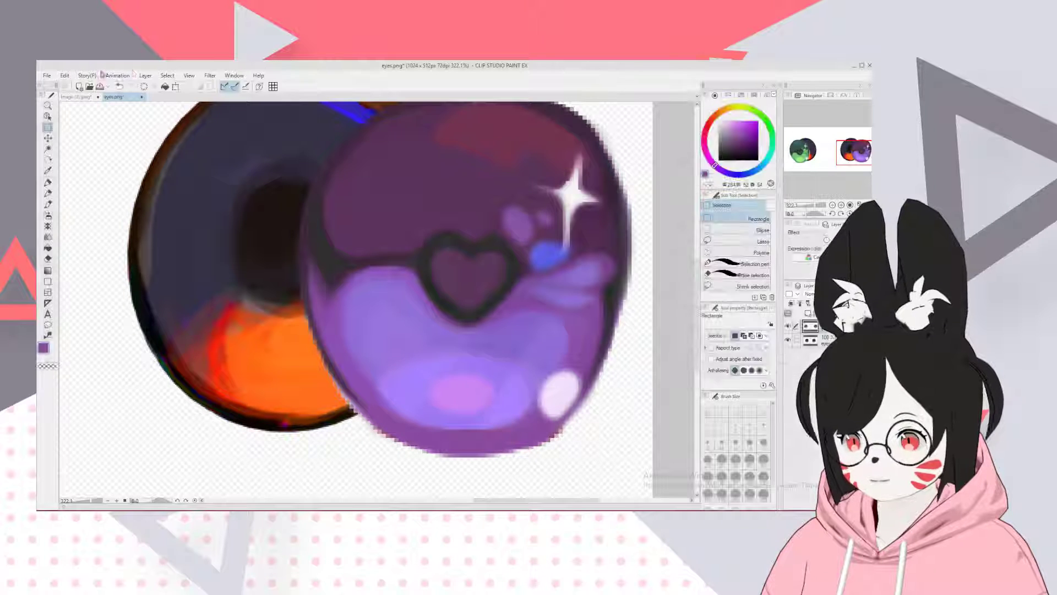
- Sharpen the pasted iris layer with a Sharpen filter
left_click(210, 75)
mouse_move(234, 131)
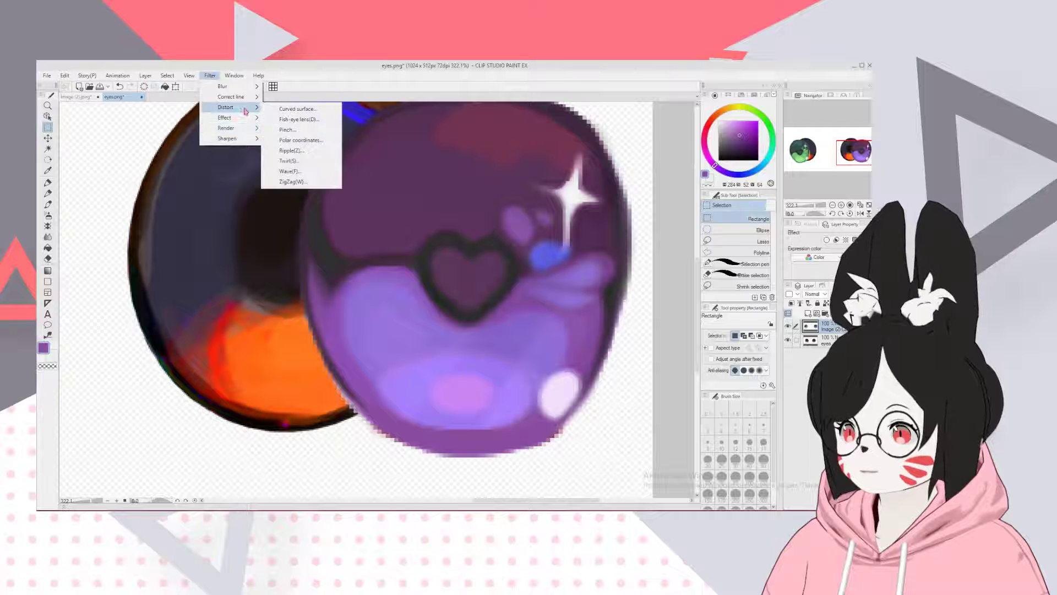
left_click(310, 154)
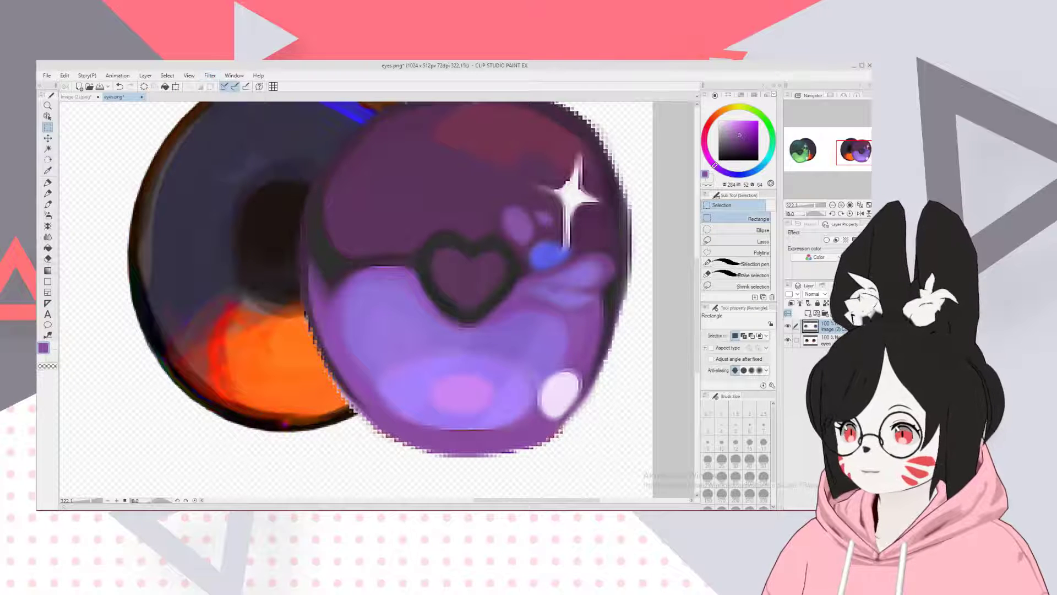
scroll(578, 317, "down", 2)
left_click(210, 75)
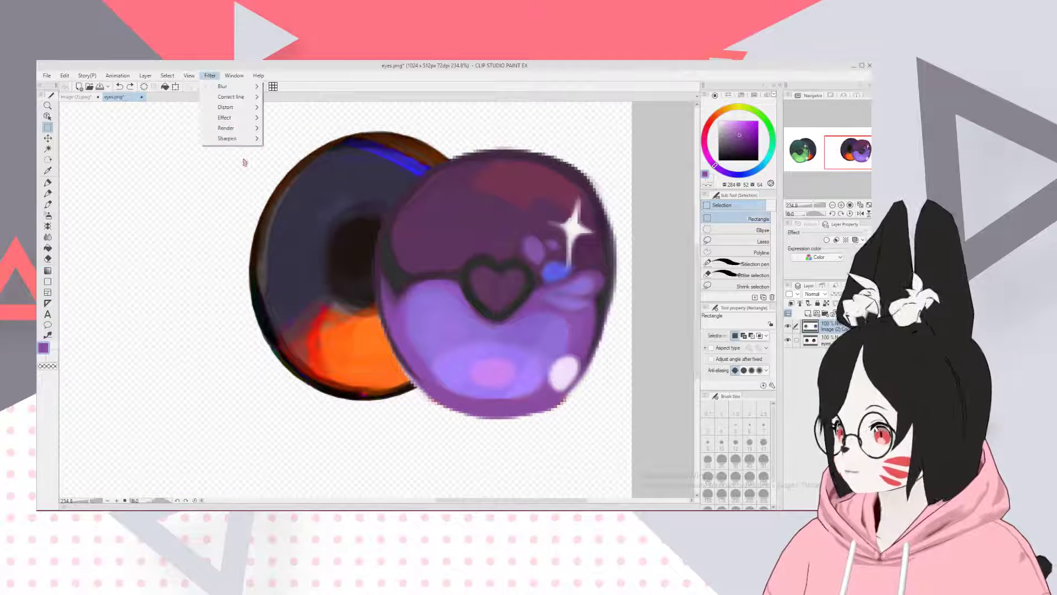
left_click(272, 141)
scroll(561, 314, "down", 5)
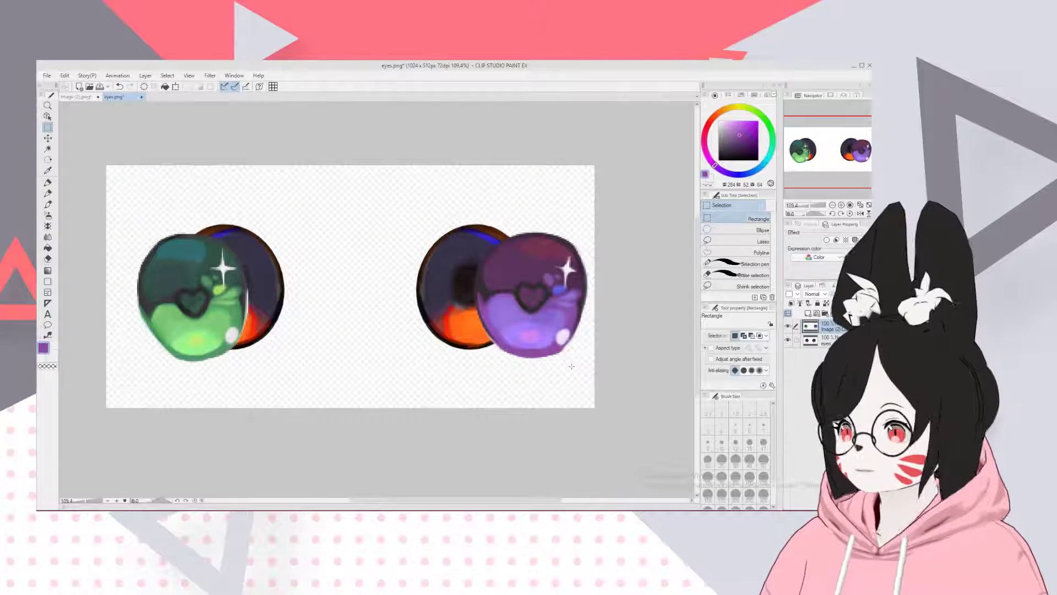
- Select the green iris on the pasted layer and move it over the original iris beneath it
scroll(571, 366, "up", 2)
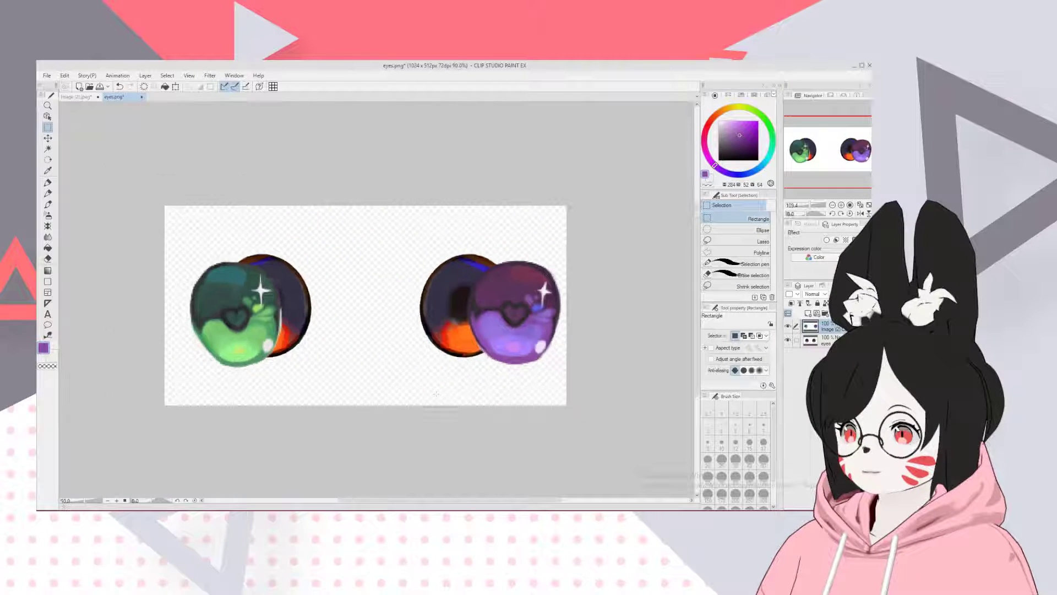
left_click_drag(164, 218, 333, 432)
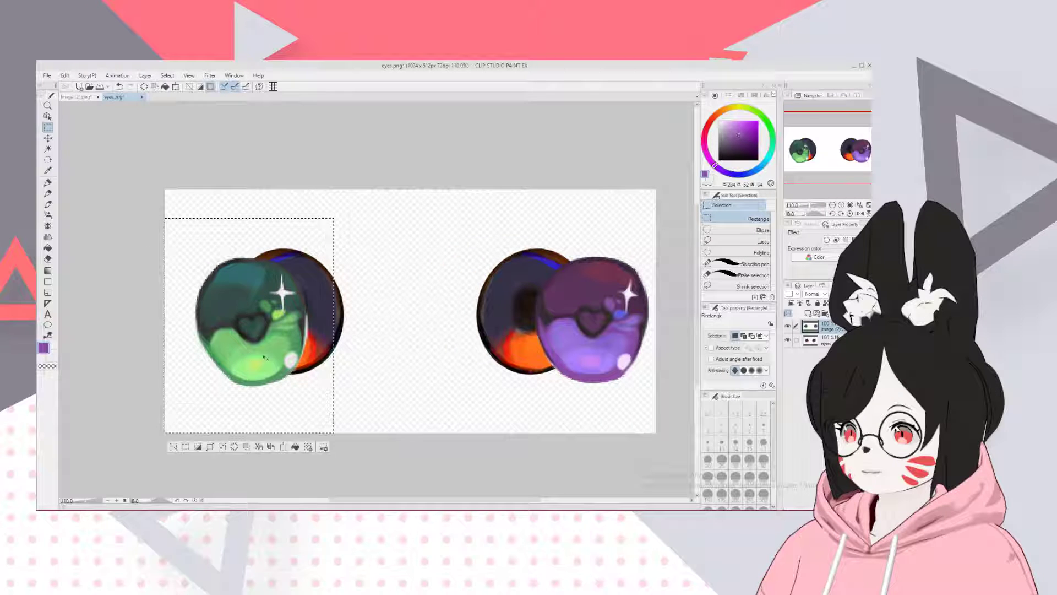
key("ctrl+t")
scroll(248, 353, "up", 2)
mouse_move(271, 367)
left_mouse_down()
mouse_move(331, 361)
mouse_move(314, 354)
left_mouse_up()
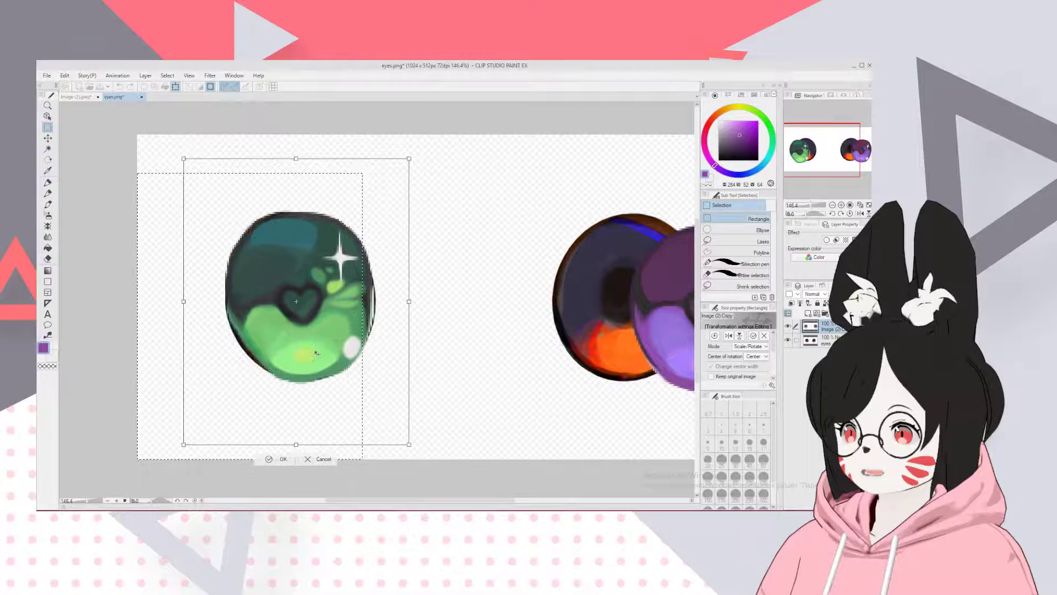
scroll(314, 354, "down", 4)
key("Return")
- Select the purple iris, move it over its original iris, and clear the selection
left_click_drag(455, 240, 547, 393)
key("ctrl+t")
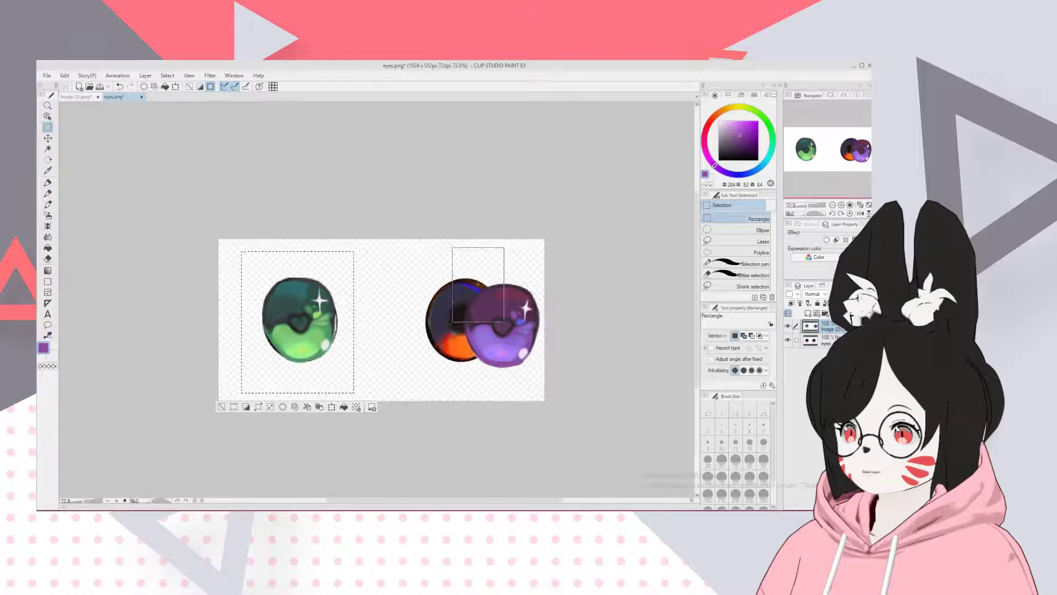
scroll(534, 351, "up", 3)
left_click_drag(535, 351, 469, 342)
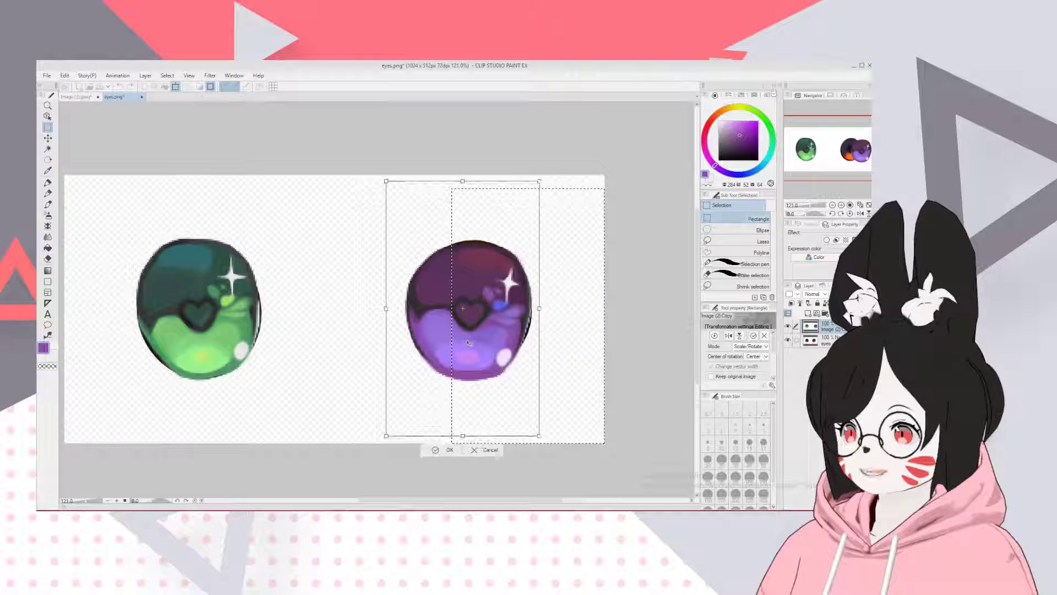
key("Return")
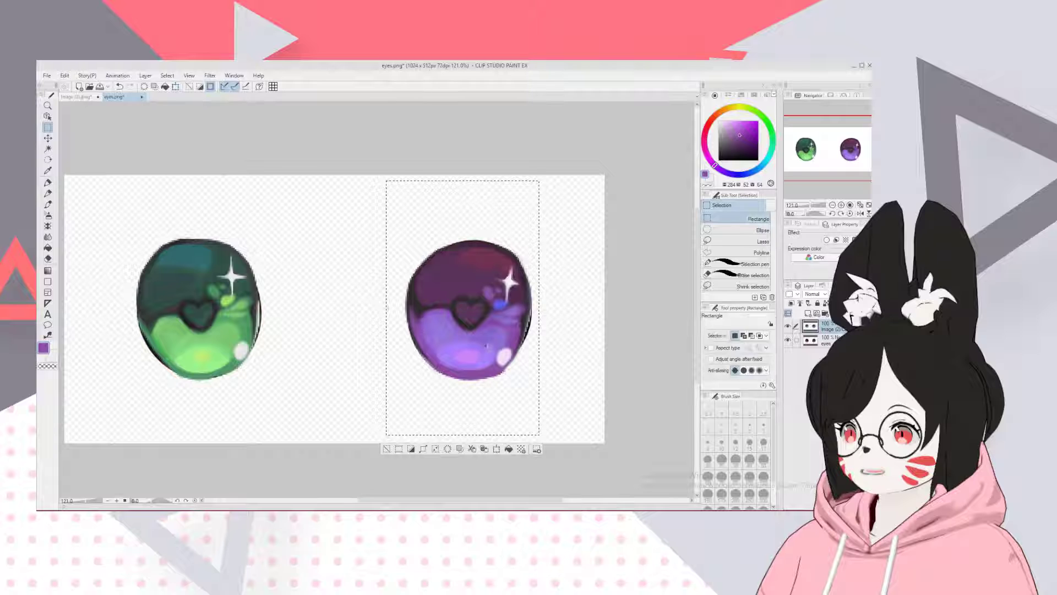
key("ctrl+d")
- Paint over the uneven outer edges of the purple iris with the dark colour sampled from its rim, using the 17.0 smooth lineart brush
key("ctrl+alt+0")
scroll(376, 346, "up", 2)
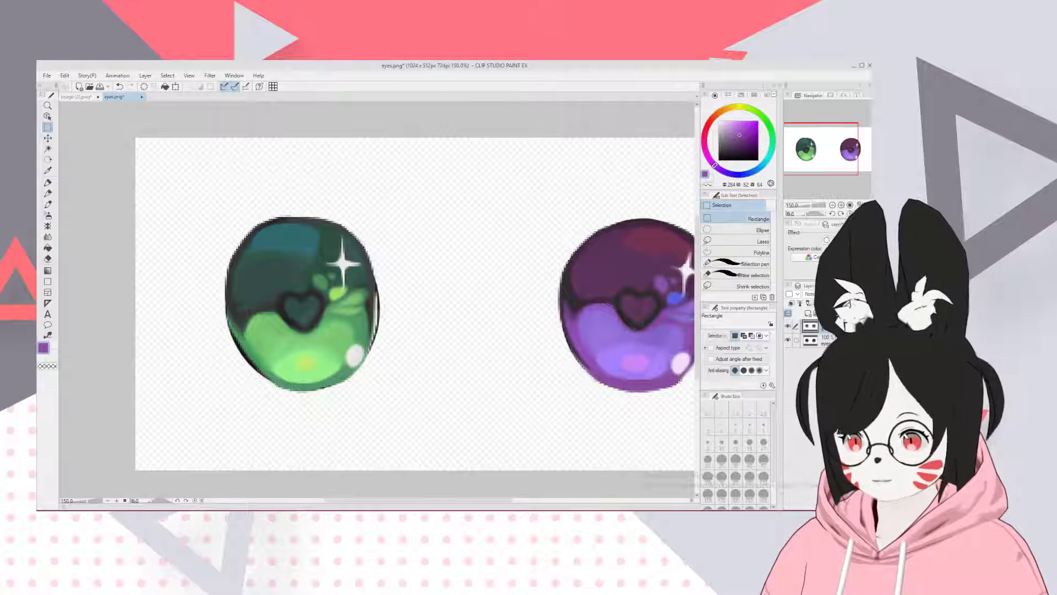
key("b")
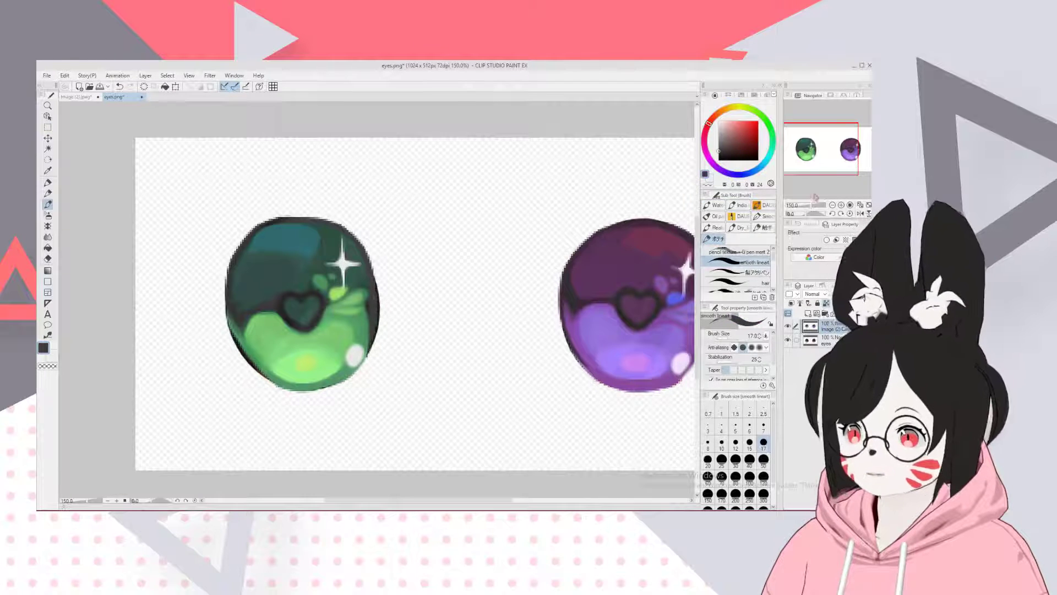
middle_click_drag(386, 286, 315, 209)
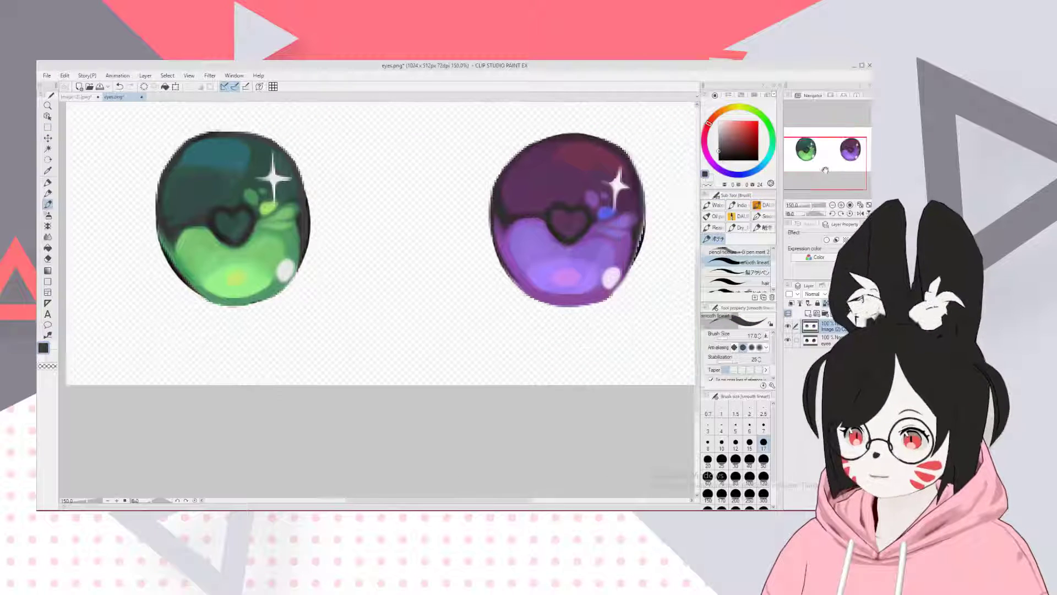
left_click(638, 242, "alt")
left_click(638, 242, "alt")
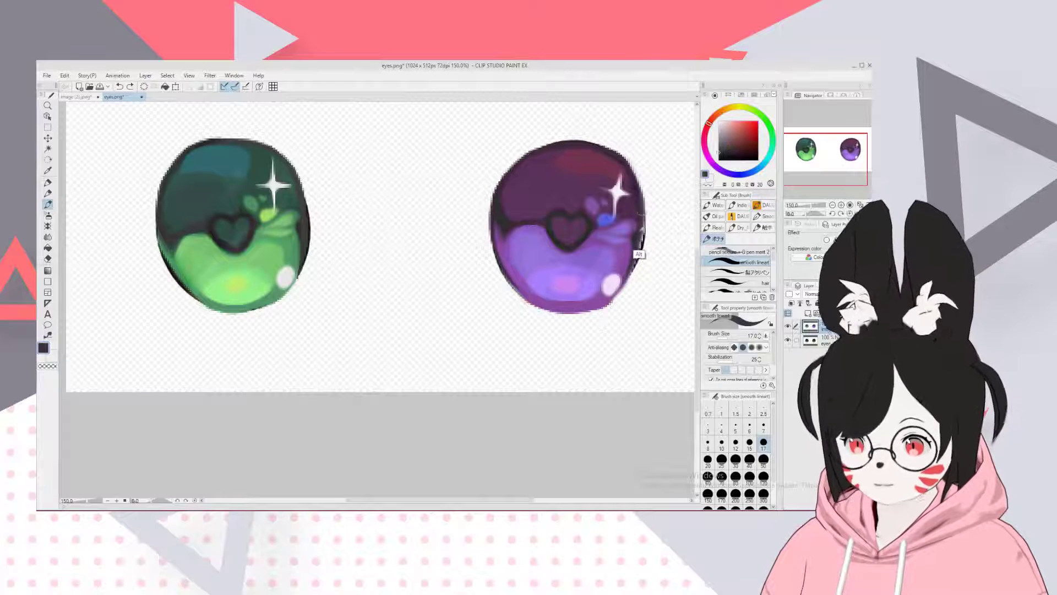
left_click_drag(643, 199, 621, 292)
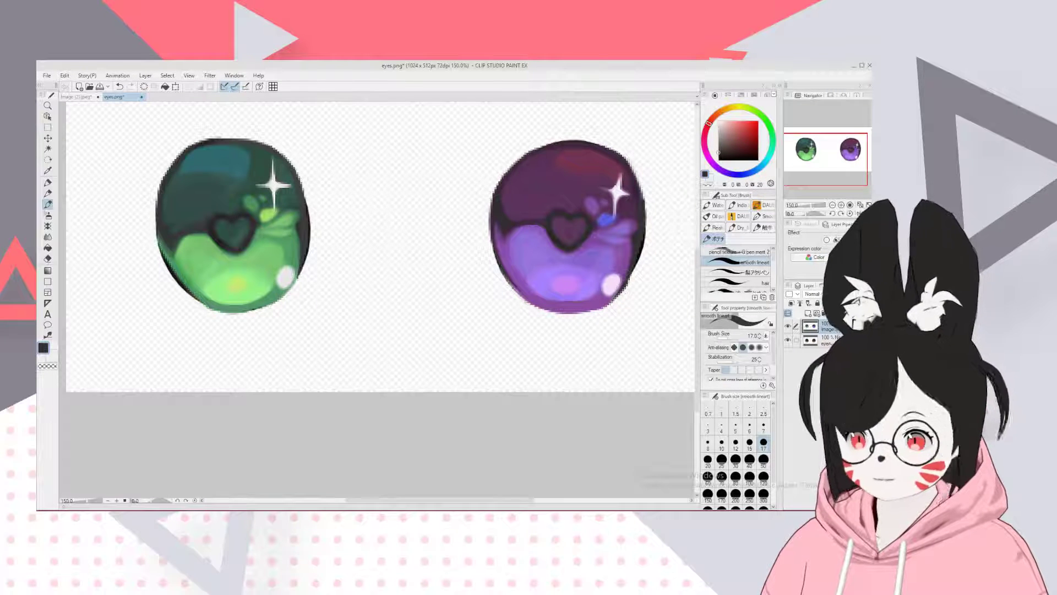
left_click_drag(540, 313, 501, 265)
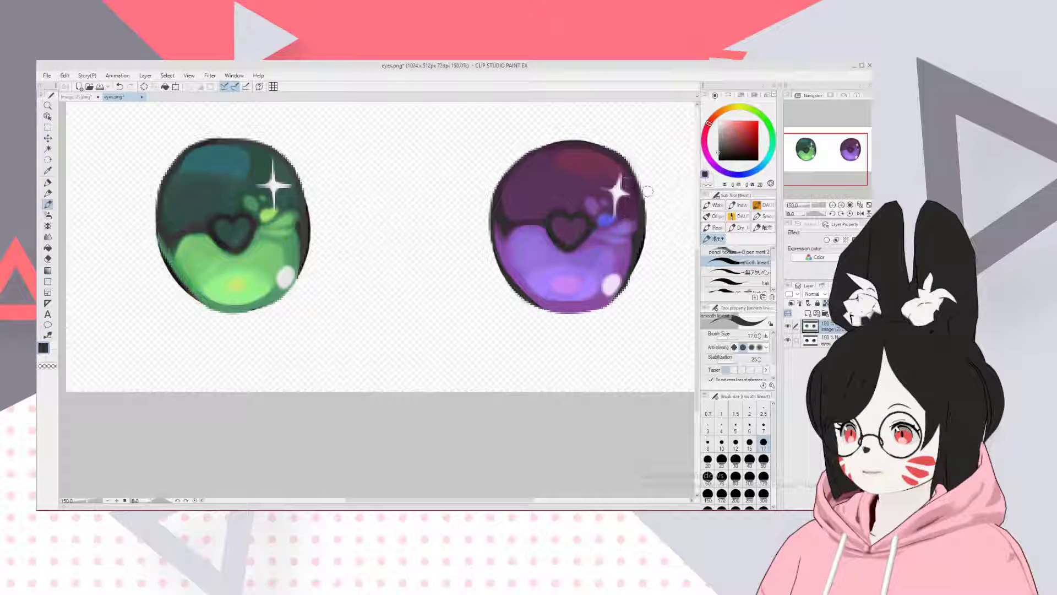
- Sample the green from the lower edge of the green iris and hide the original iris layer
scroll(219, 217, "down", 2)
scroll(250, 217, "up", 2)
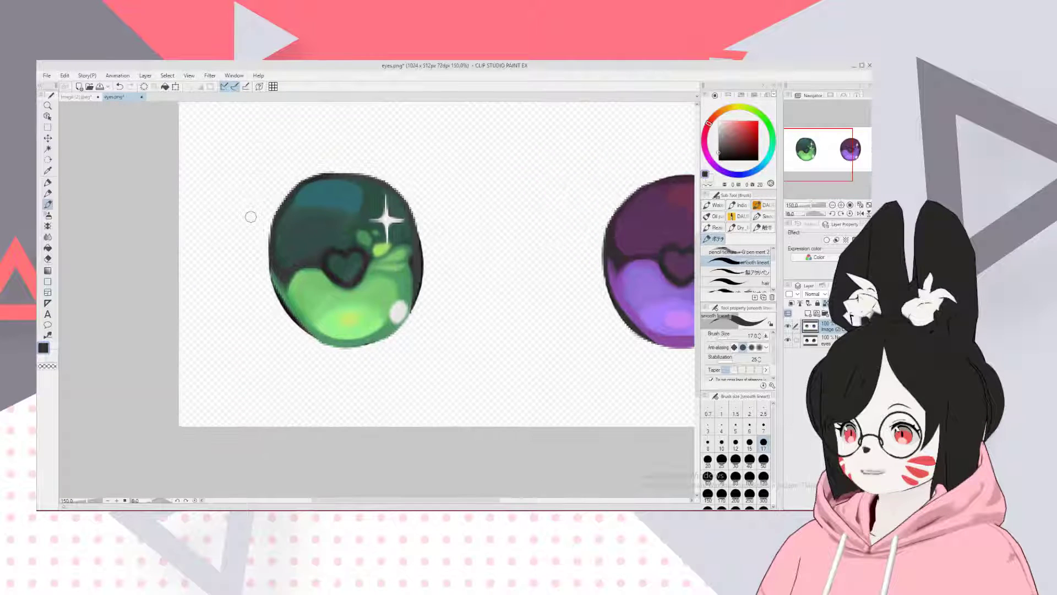
left_click(290, 322, "alt")
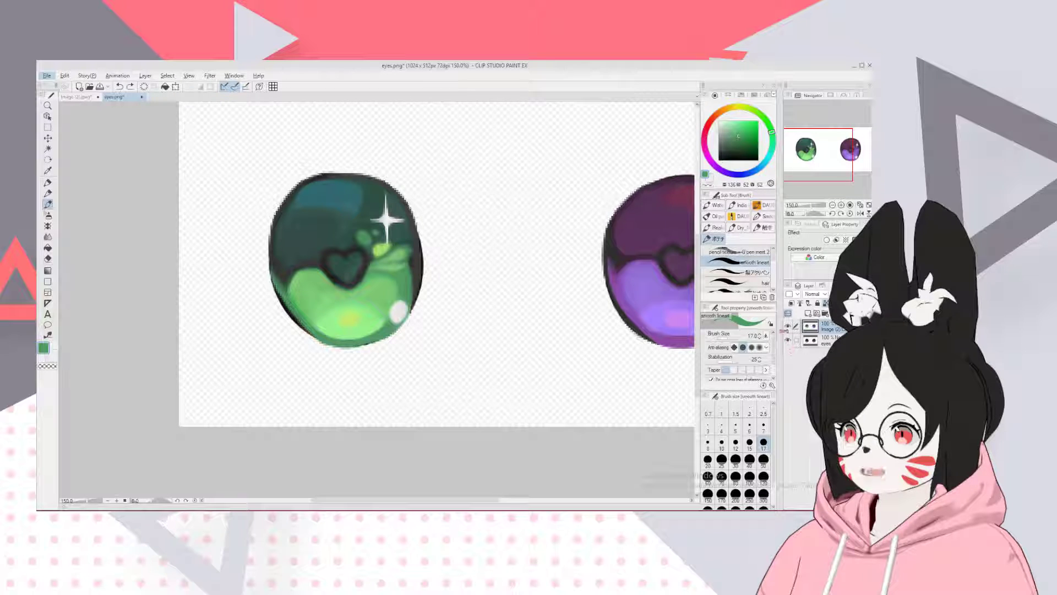
scroll(229, 297, "down", 2)
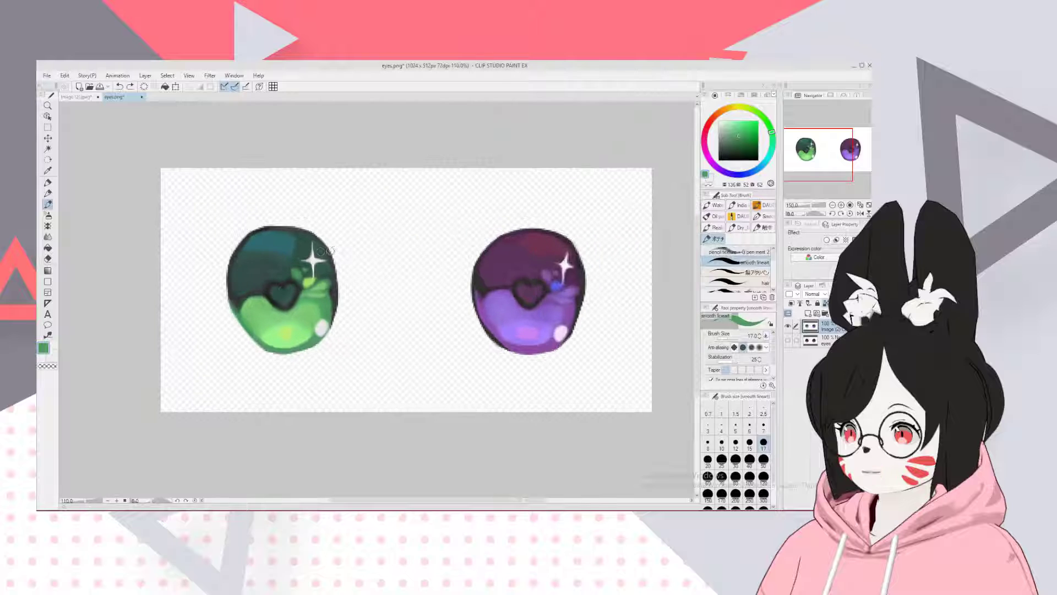
- Save the edited texture as a PNG named eyes in the chiitrus folder, overwriting the existing file
left_click(48, 75)
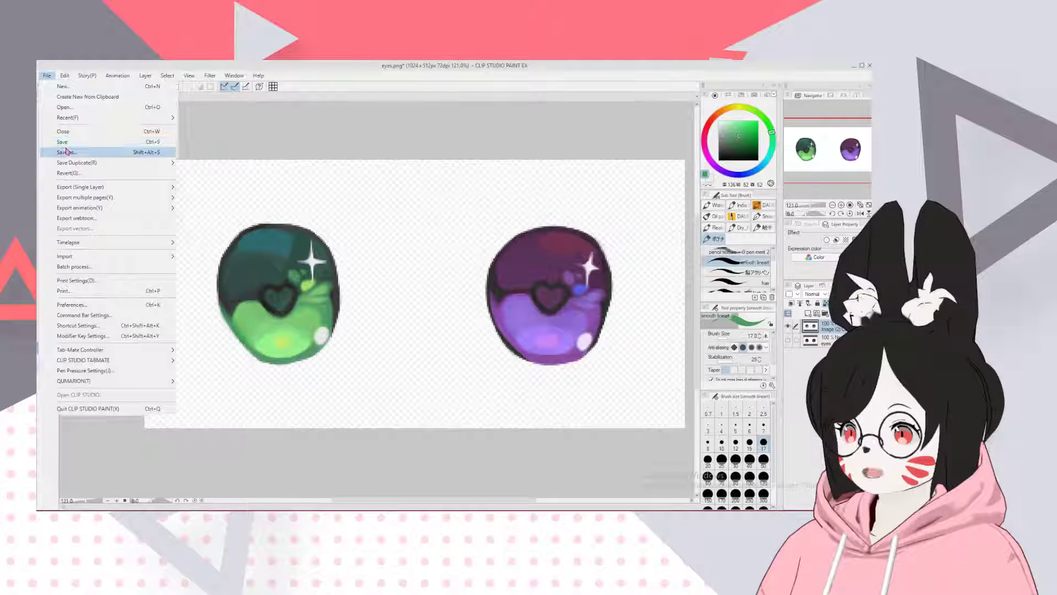
left_click(72, 149)
left_click(562, 421)
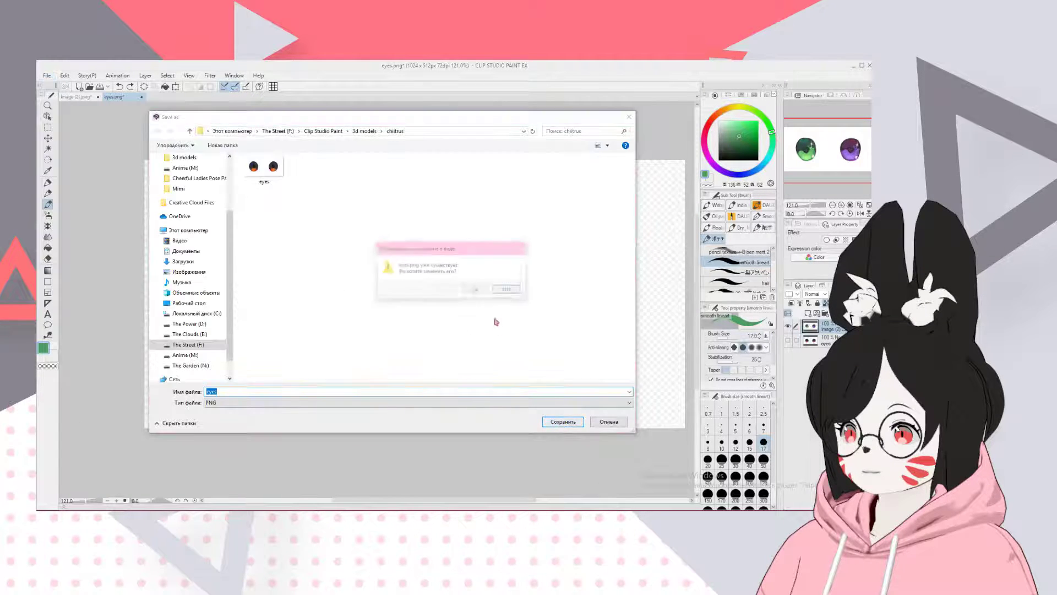
left_click(478, 291)
- Switch to VRoid Studio and import the eyes image into the Irises Default Image layer
key("alt+Tab")
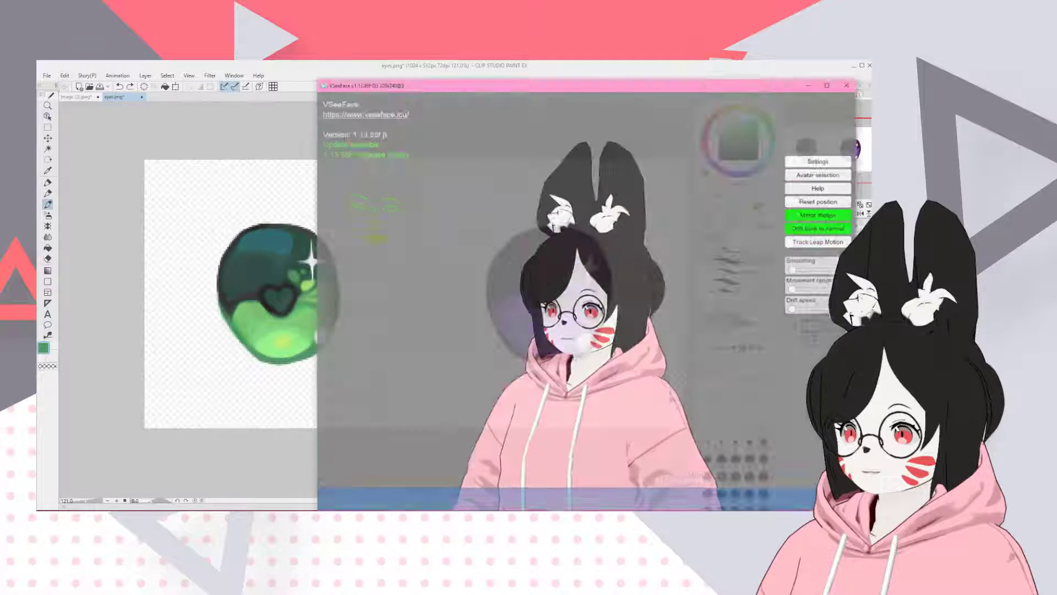
key("alt+Tab")
key("alt+Tab")
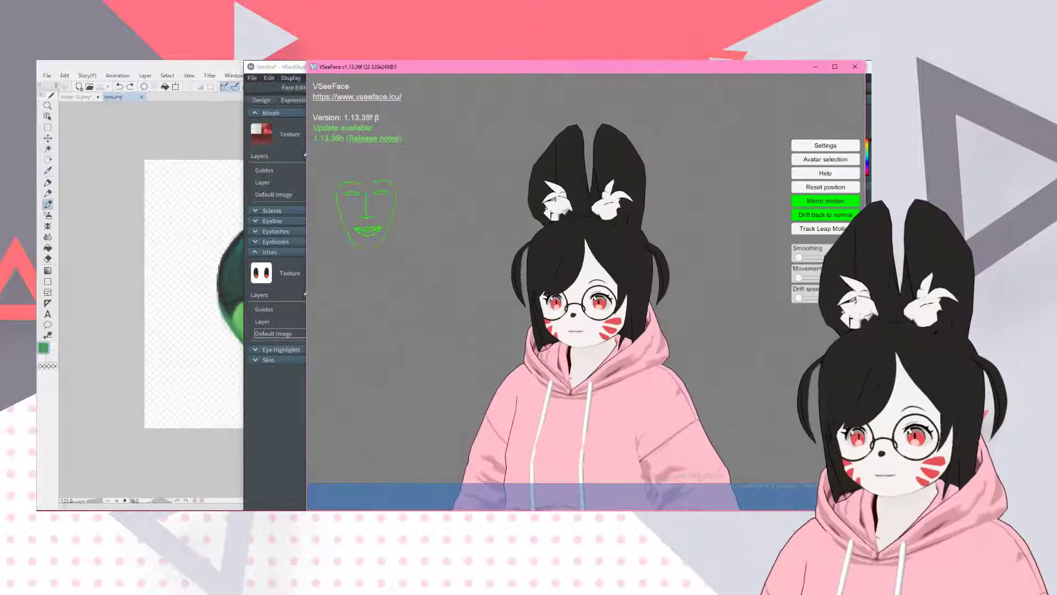
key("alt+Tab")
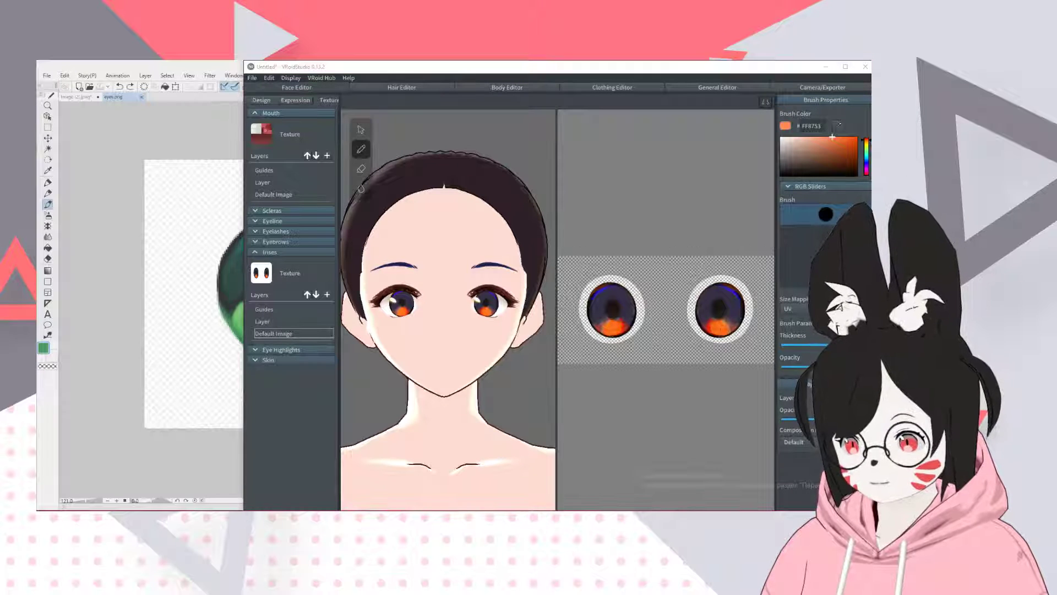
right_click(329, 330)
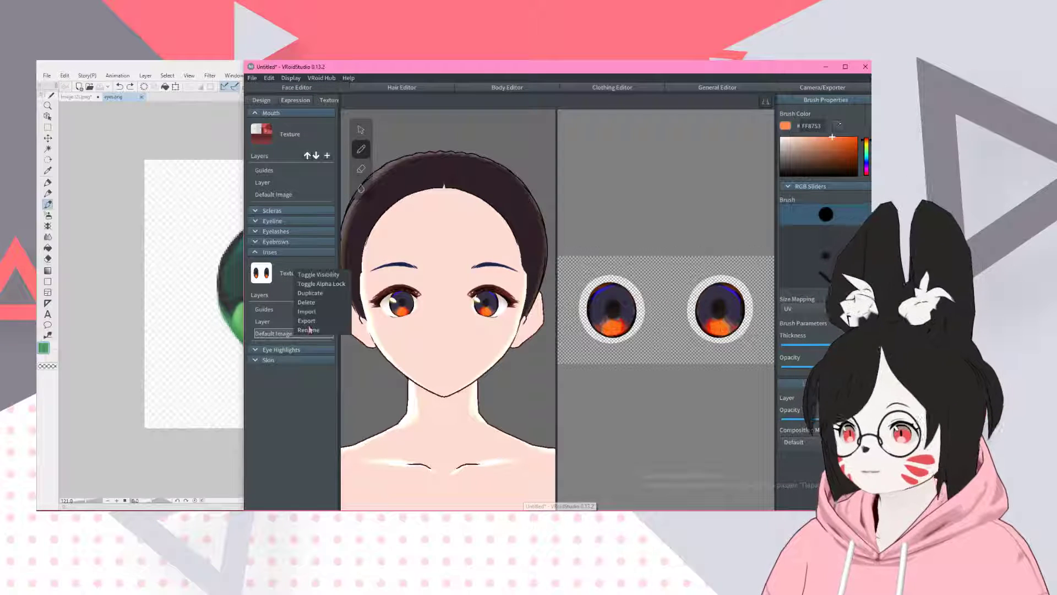
left_click(321, 318)
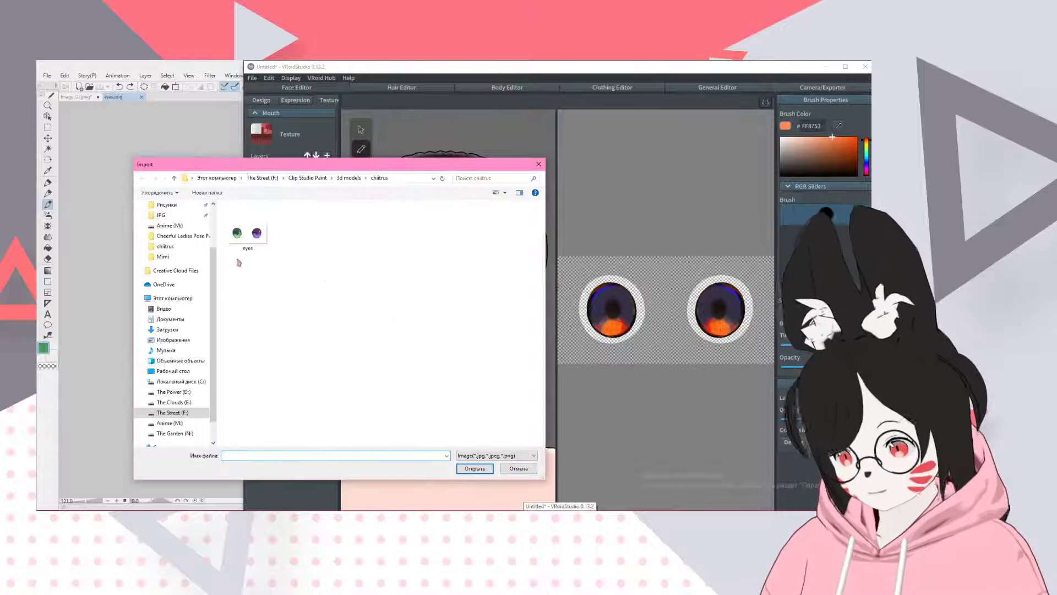
double_click(246, 234)
scroll(472, 366, "up", 5)
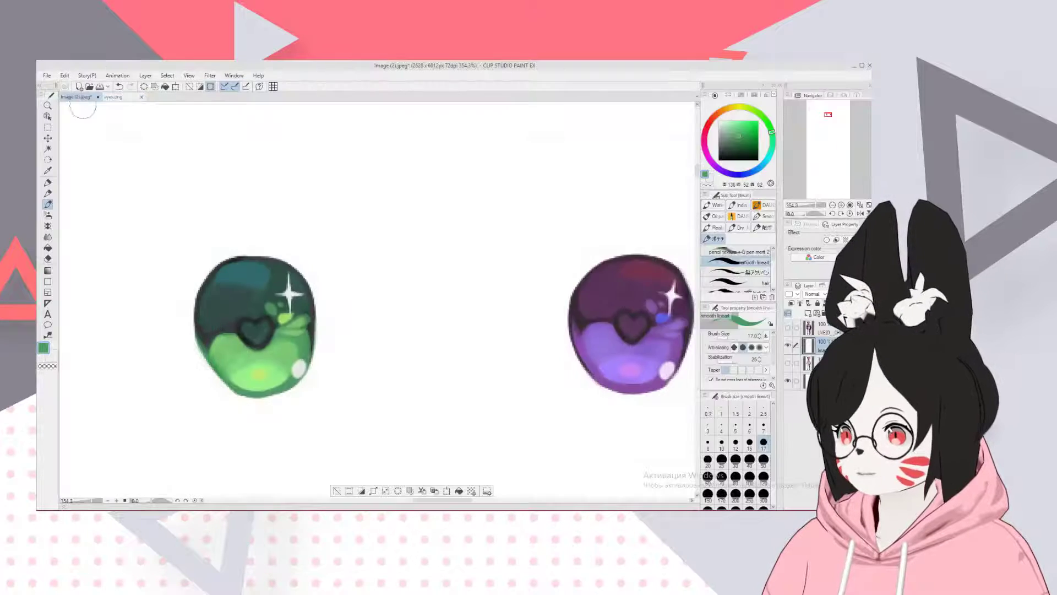
- In Clip Studio Paint's Image (2).jpeg, hide the isolated irises layer and show the Image (2) character artwork
left_click(789, 346)
left_click(789, 363)
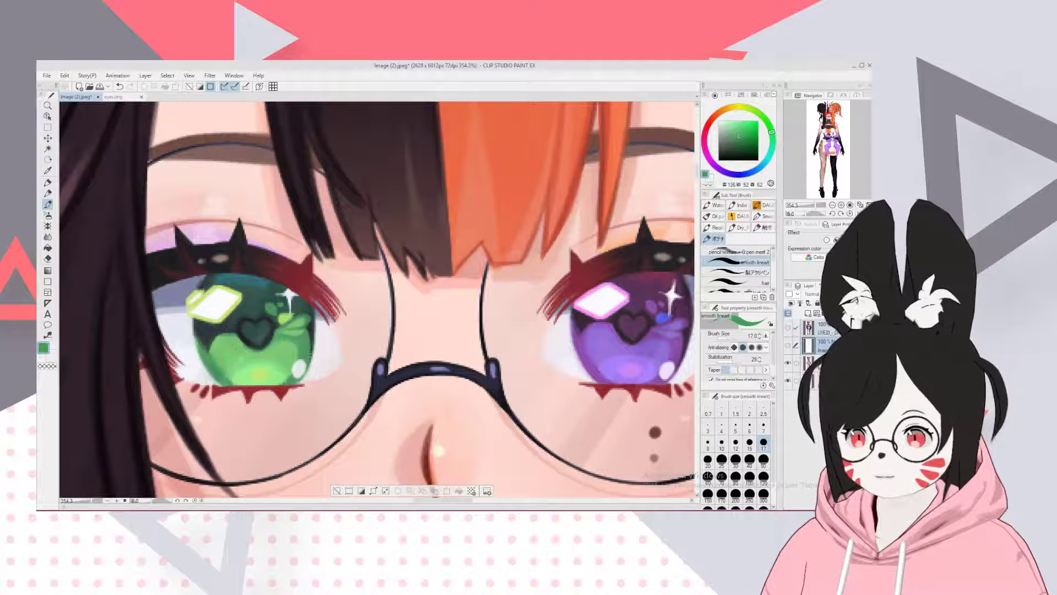
scroll(172, 251, "down", 3)
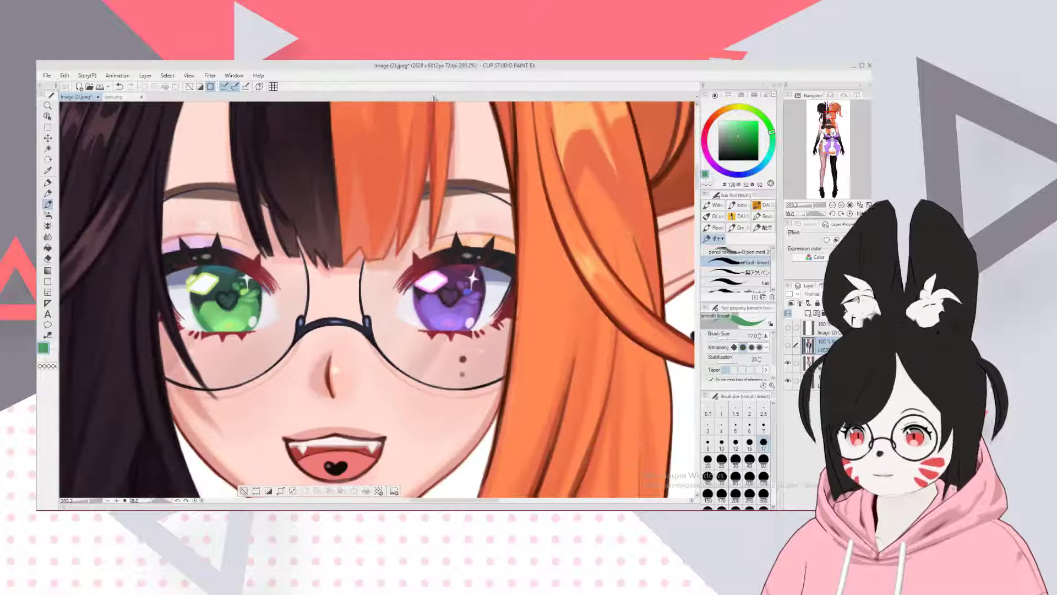
- Shrink the Clip Studio Paint window to show the reference face beside VRoid Studio, and frame the model's whole head for comparison
double_click(394, 69)
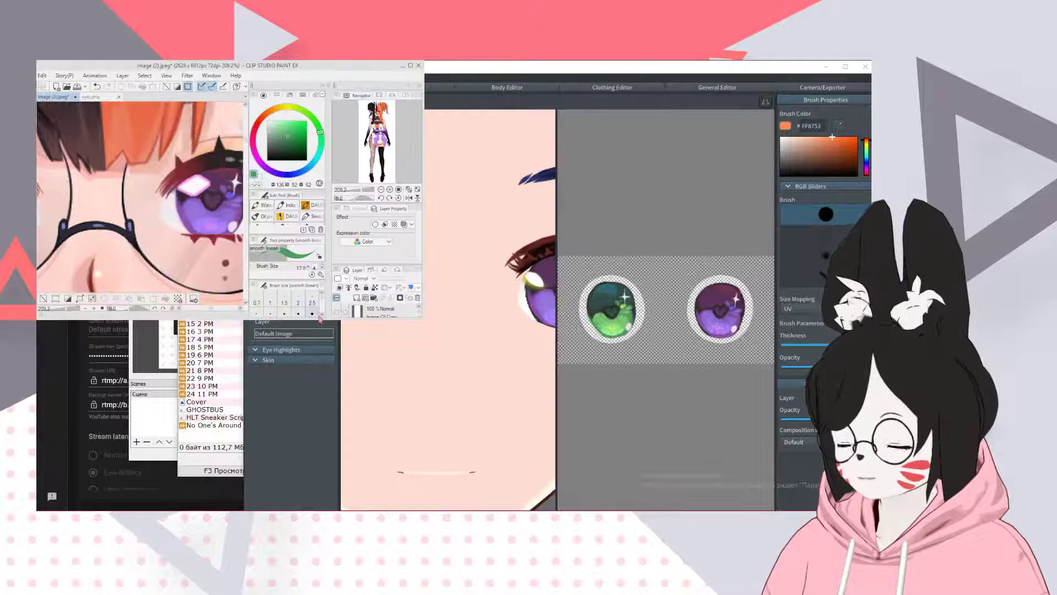
left_click_drag(316, 465, 316, 505)
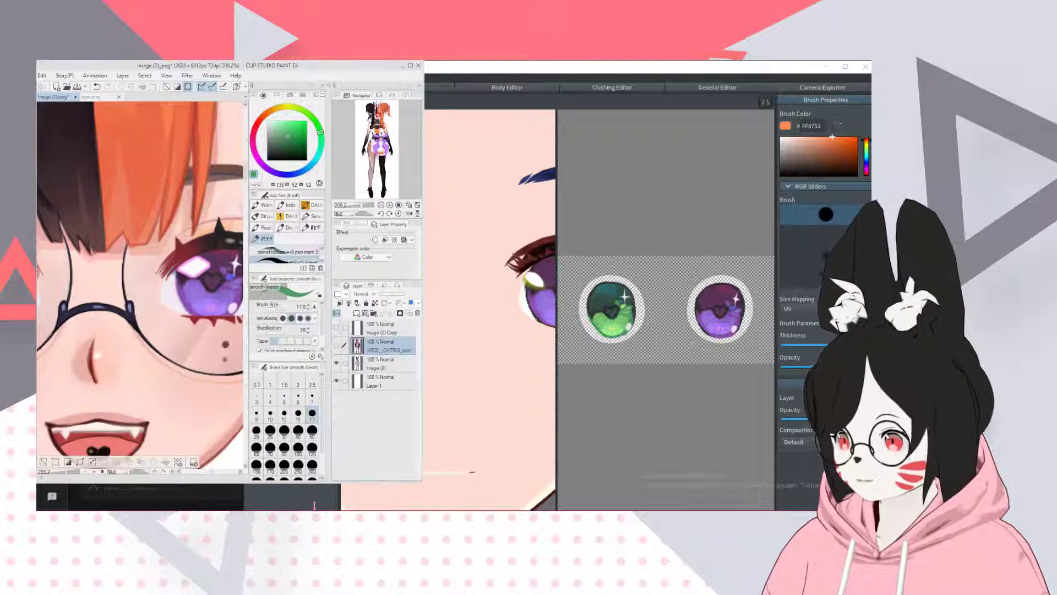
scroll(153, 355, "down", 4)
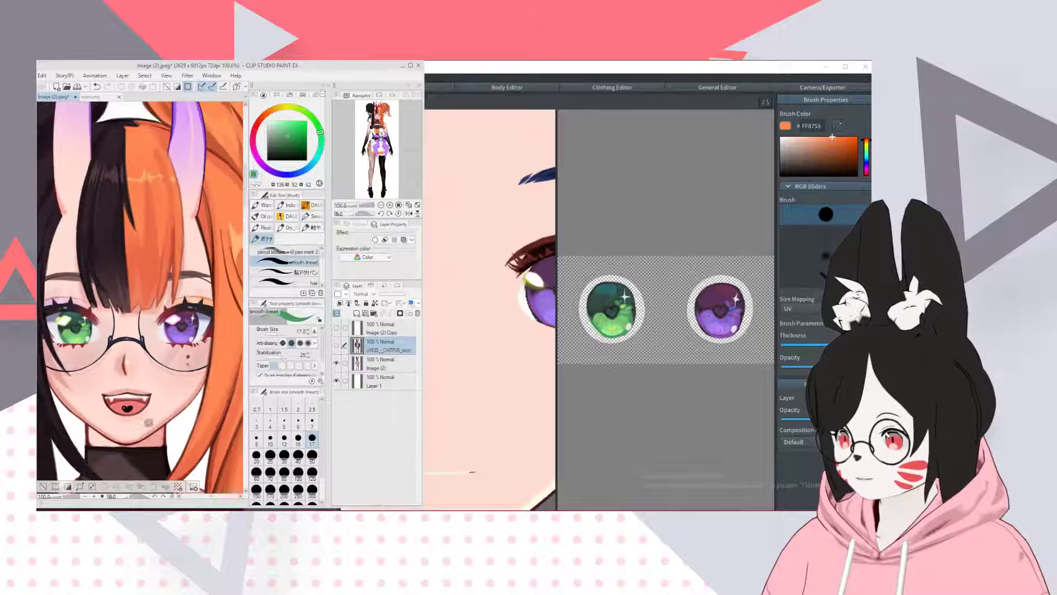
scroll(165, 281, "up", 3)
scroll(140, 297, "down", 3)
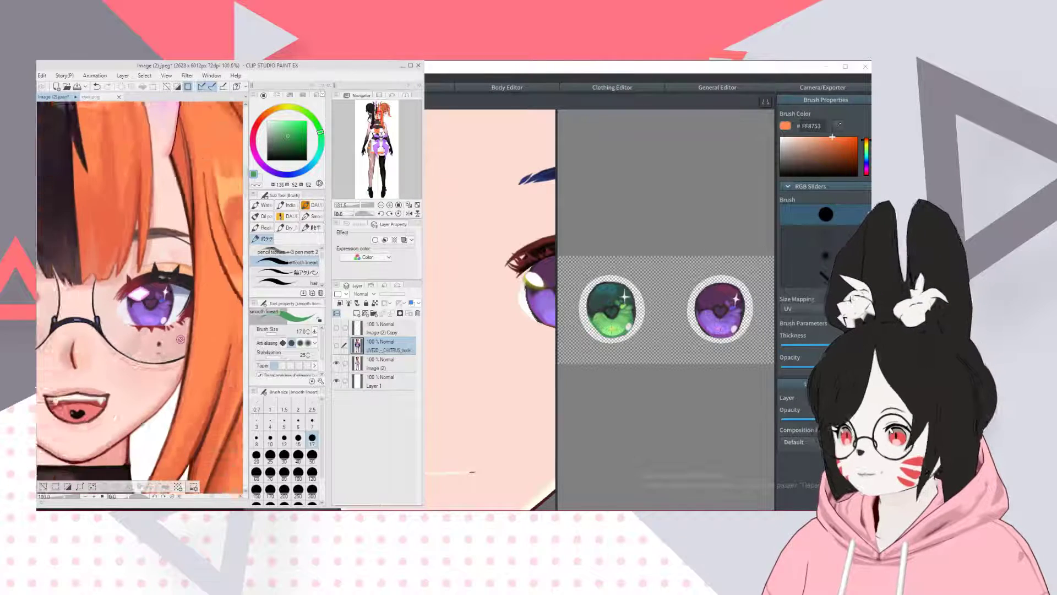
left_click(579, 62)
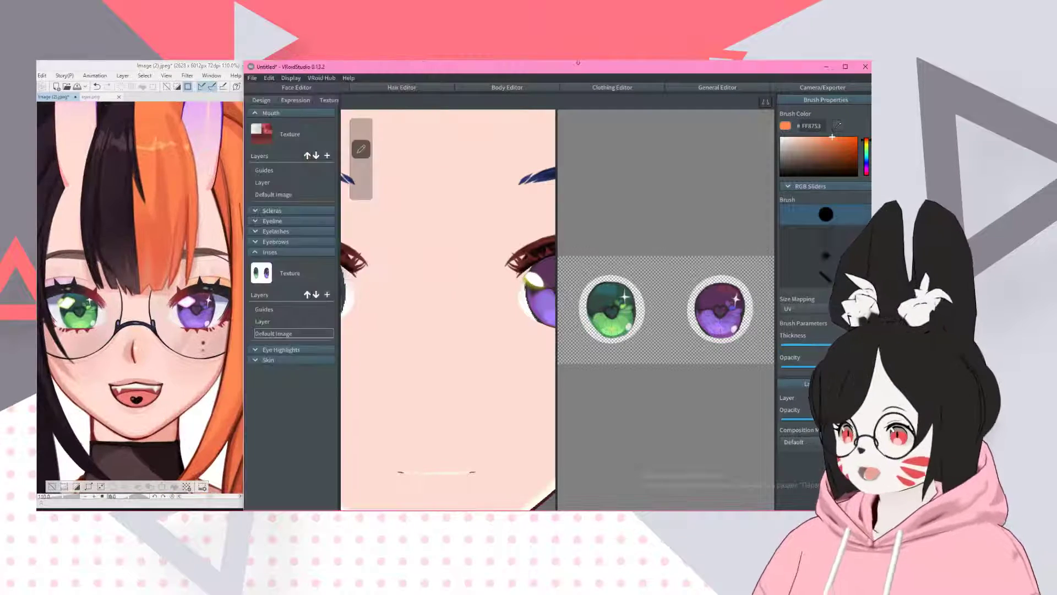
scroll(443, 263, "down", 5)
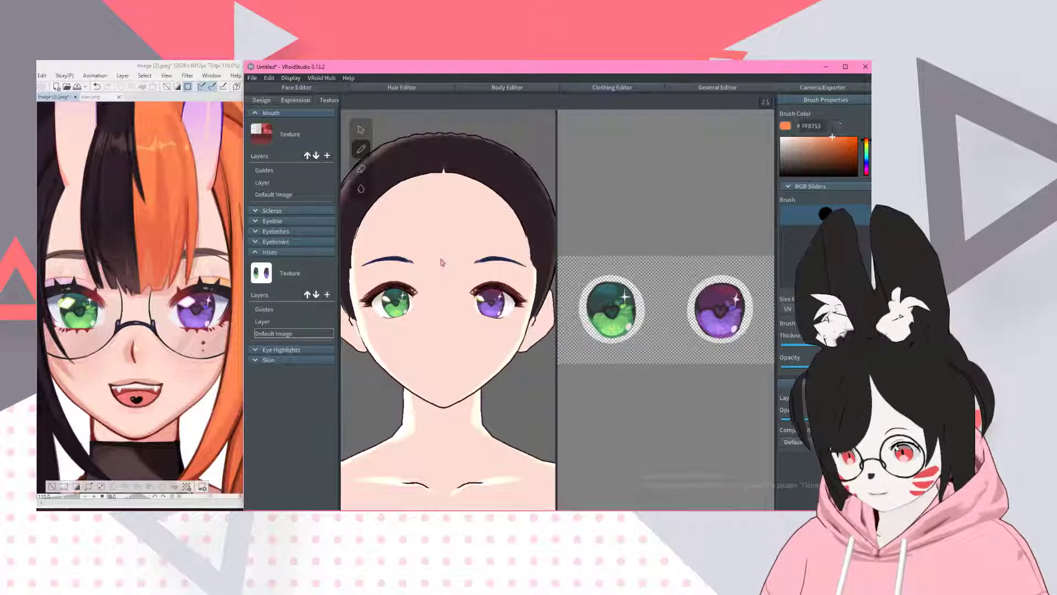
- Erase the default highlights from the Default Image layer of the Eye Highlights texture
left_click(288, 351)
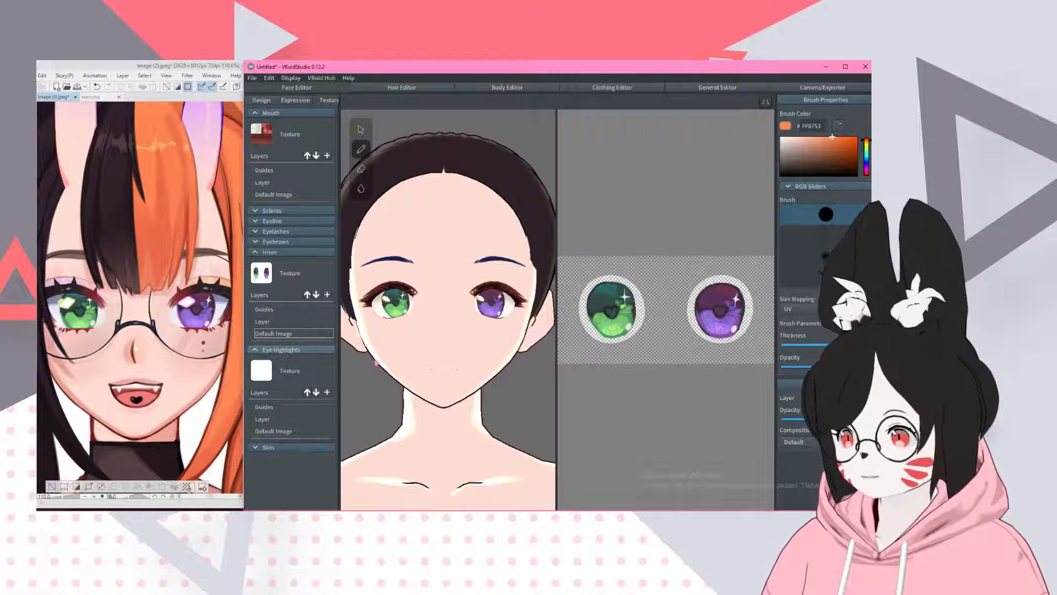
left_click(274, 432)
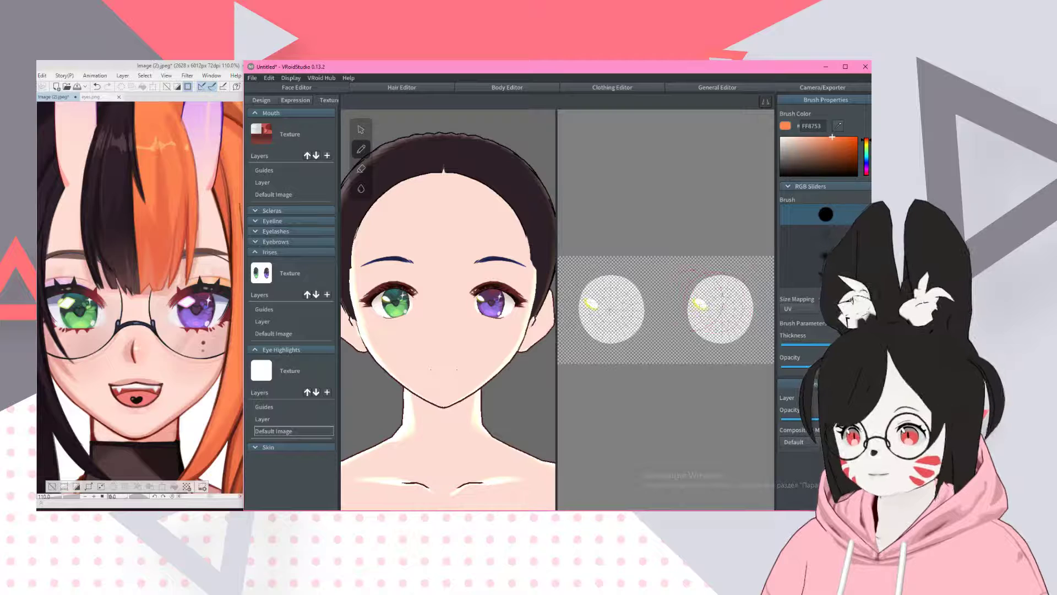
scroll(727, 303, "up", 4)
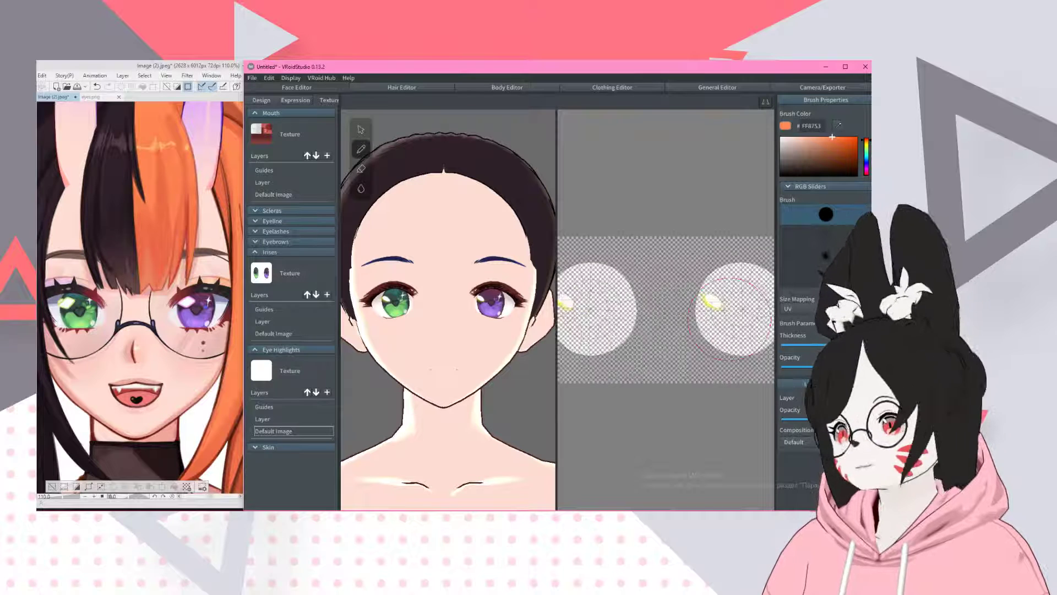
key("e")
mouse_move(700, 308)
left_mouse_down()
mouse_move(683, 308)
mouse_move(710, 306)
left_mouse_up()
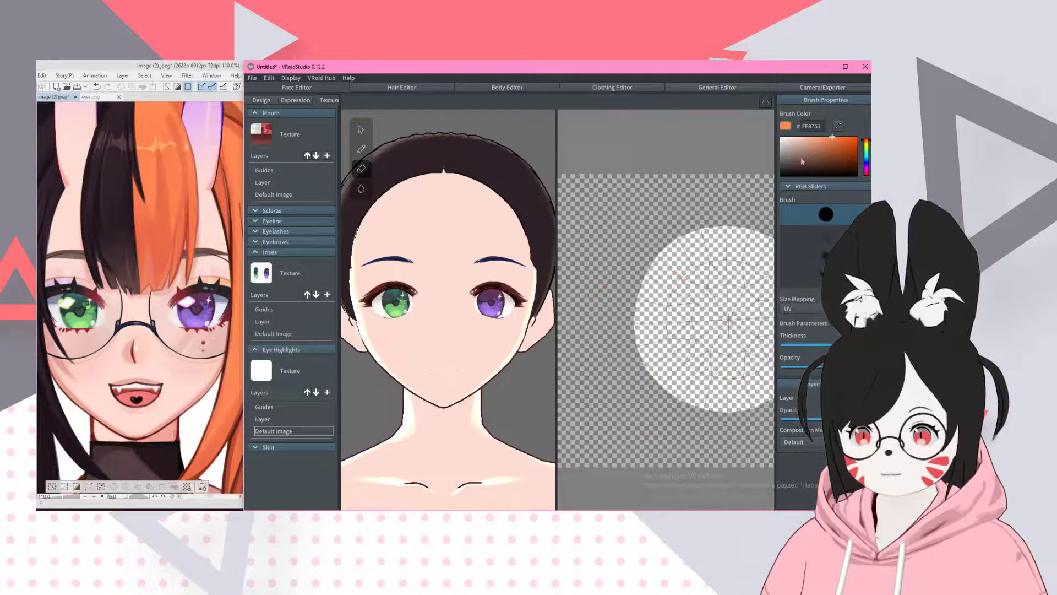
- Sample the pink outline of the purple eye's highlight in the Clip Studio Paint reference and set VRoid Studio's brush color to FD95F6
key("p")
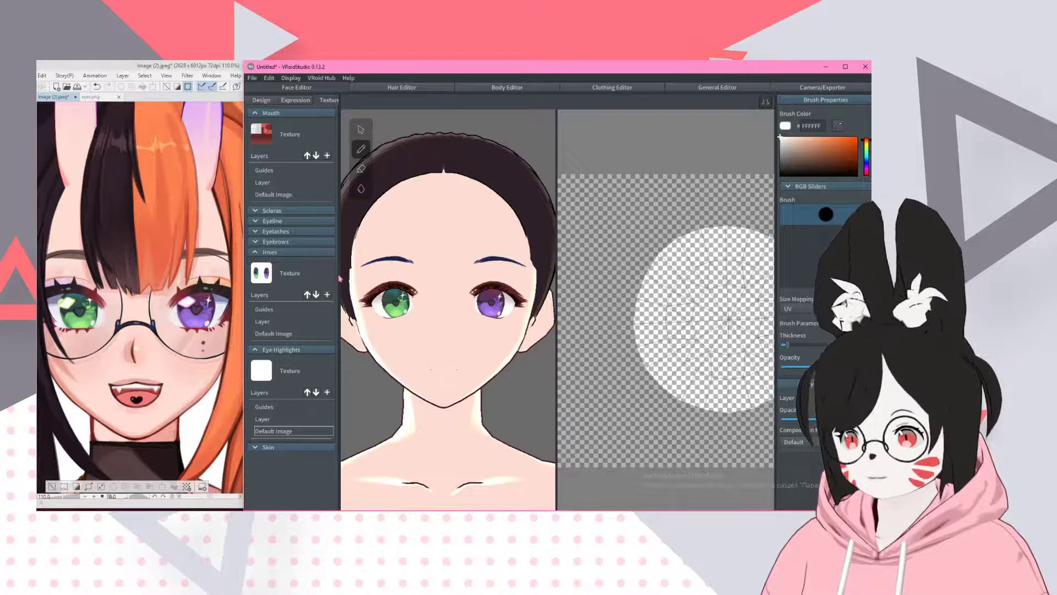
left_click_drag(341, 278, 326, 281)
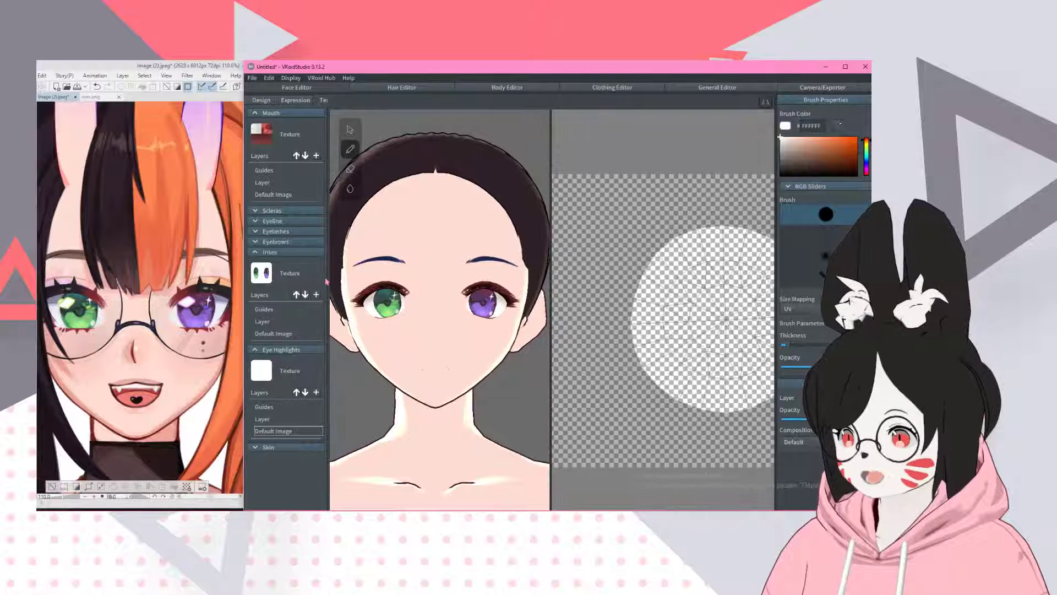
scroll(418, 259, "down", 1)
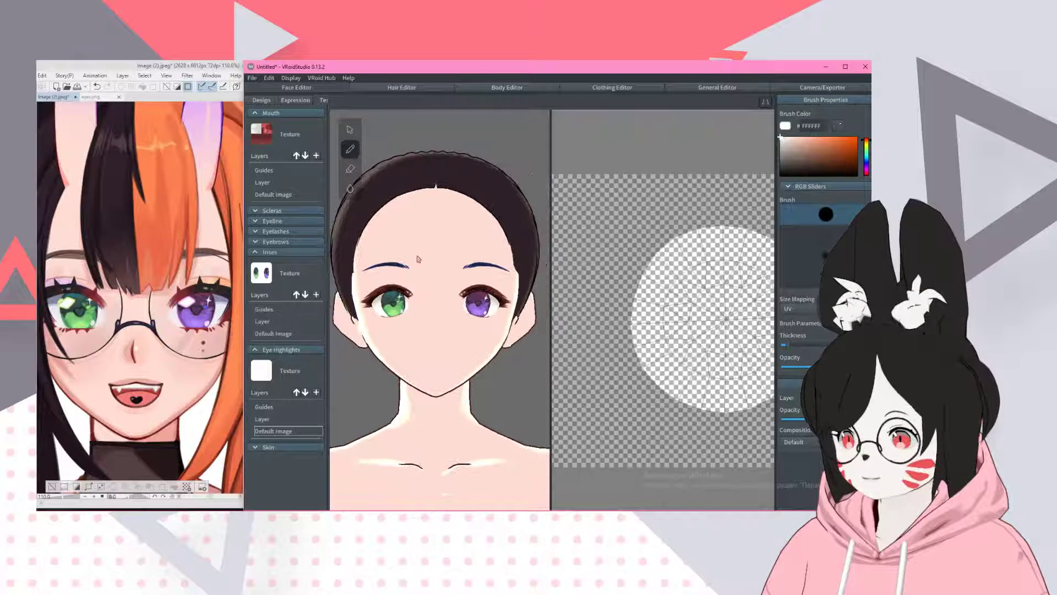
left_click(95, 67)
scroll(194, 305, "up", 5)
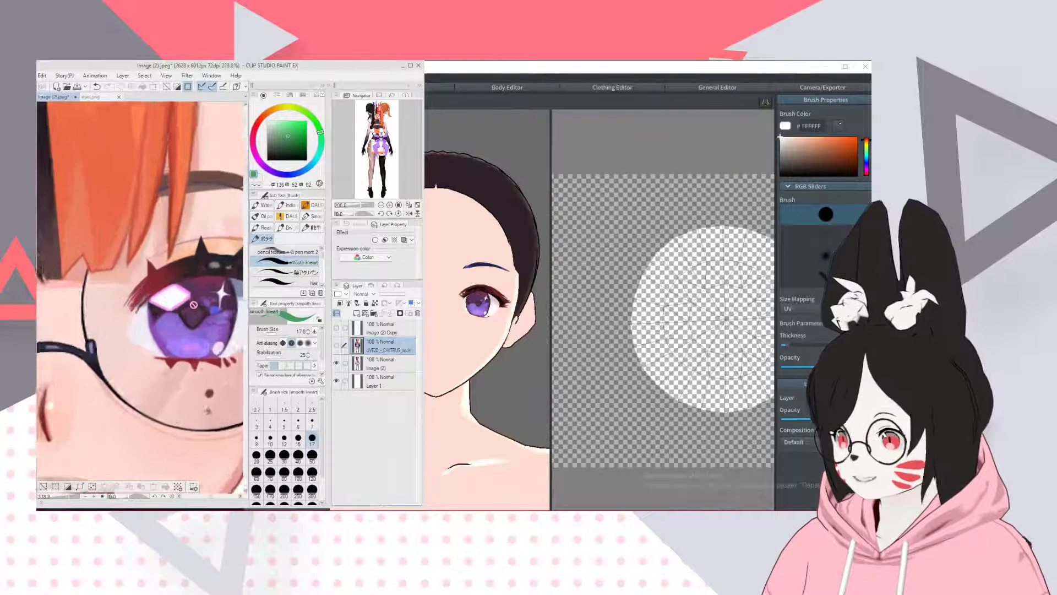
scroll(194, 304, "up", 3)
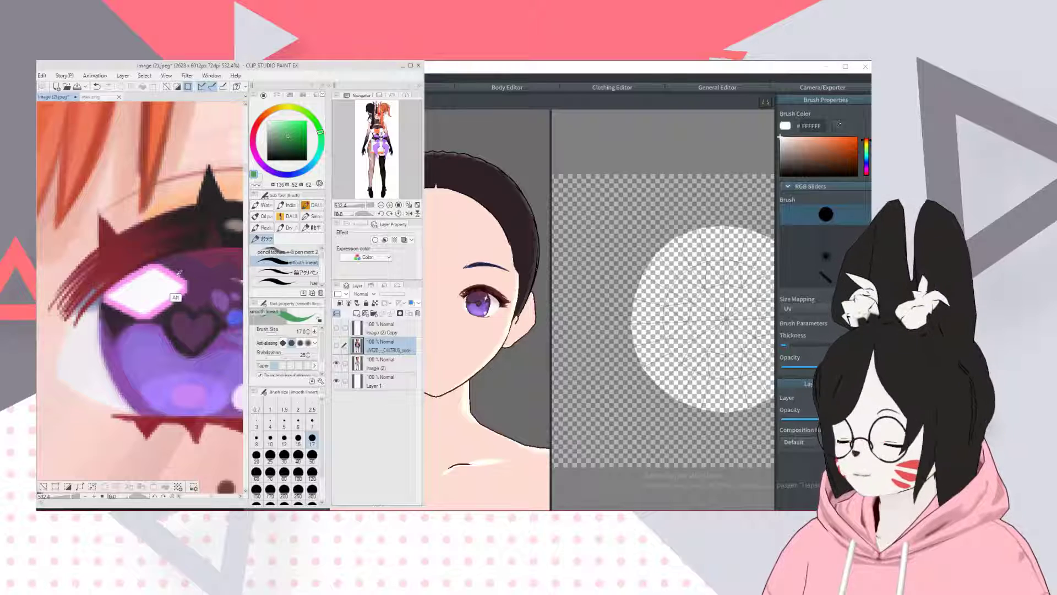
left_click(178, 269, "alt")
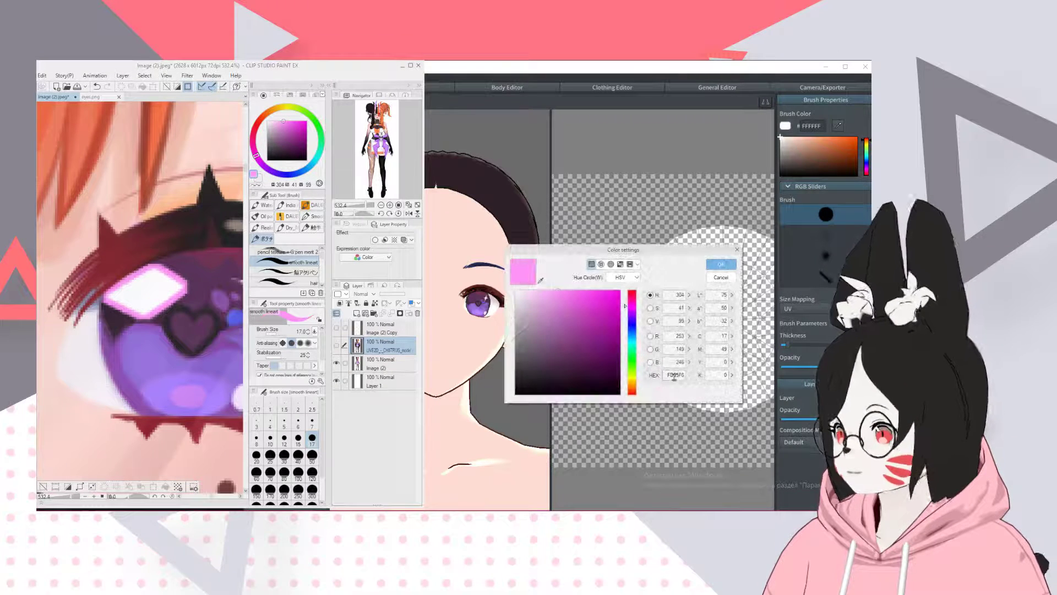
left_click(720, 265)
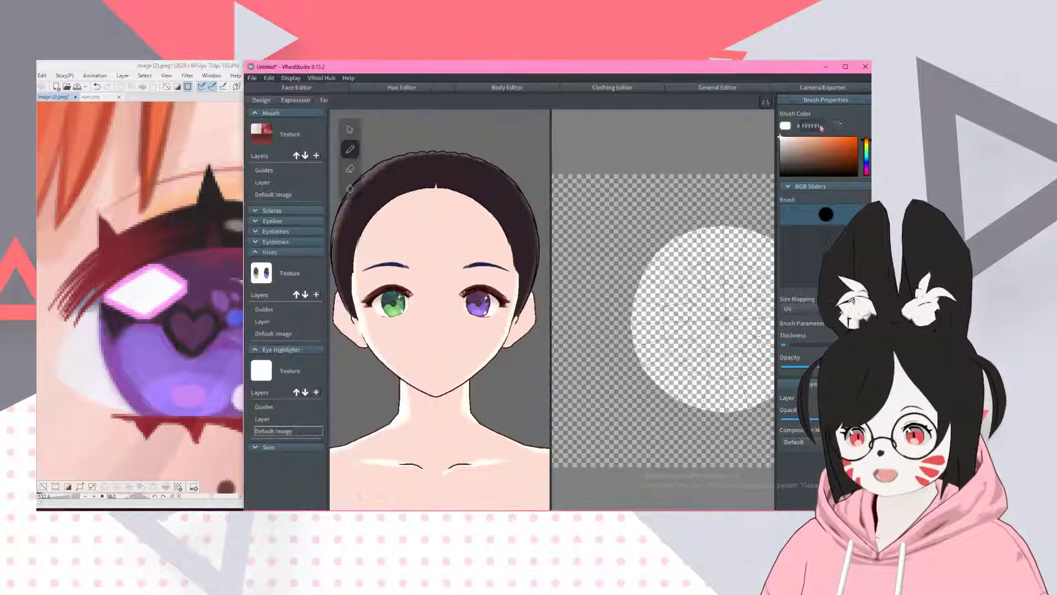
left_click(786, 345)
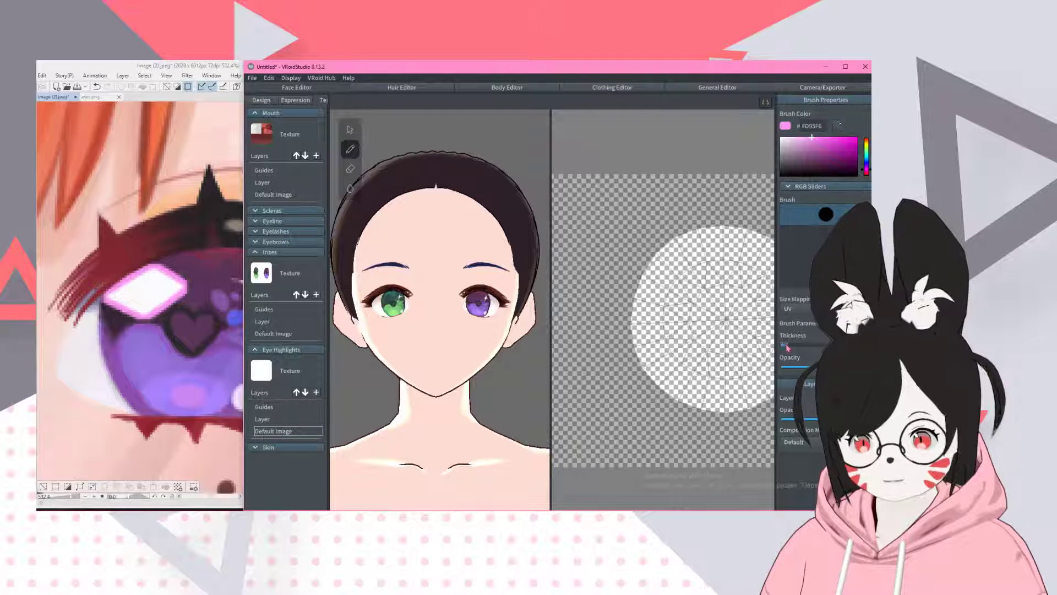
- Paint a pink diamond-shaped highlight on the purple iris's upper inner edge and fill its centre with white (FFFFFF), leaving a pink outline
scroll(471, 274, "up", 5)
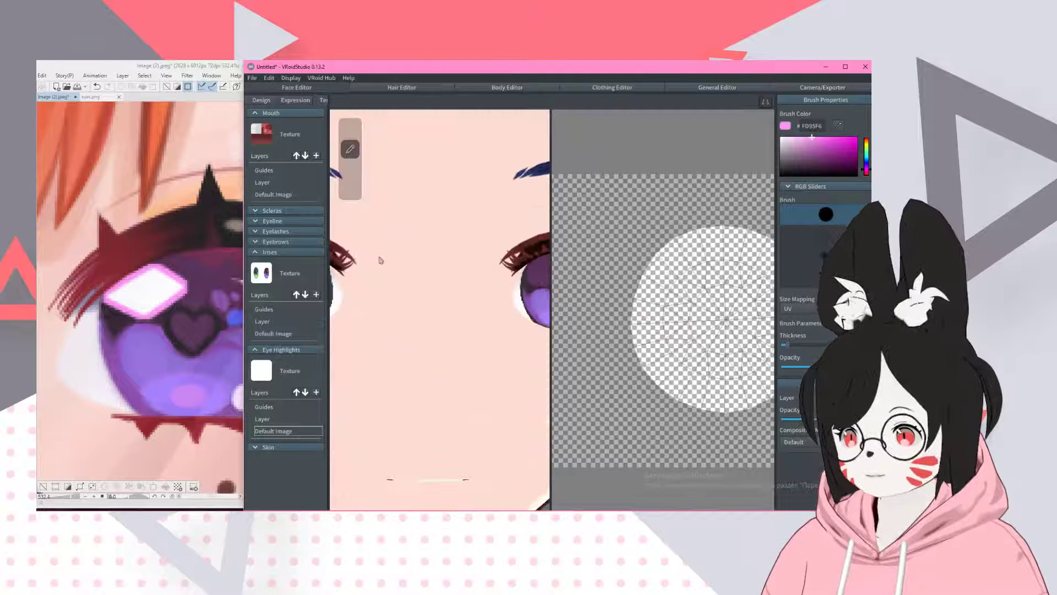
mouse_move(380, 259)
middle_mouse_down()
mouse_move(333, 260)
mouse_move(367, 260)
middle_mouse_up()
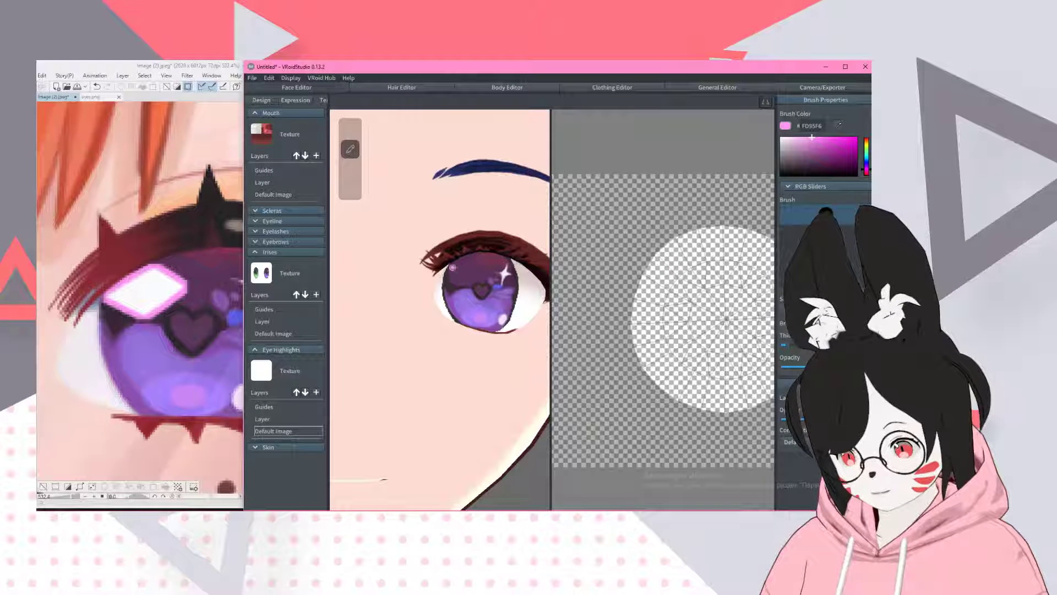
mouse_move(447, 280)
left_mouse_down()
mouse_move(460, 283)
mouse_move(465, 266)
mouse_move(448, 278)
mouse_move(461, 271)
left_mouse_up()
key("e")
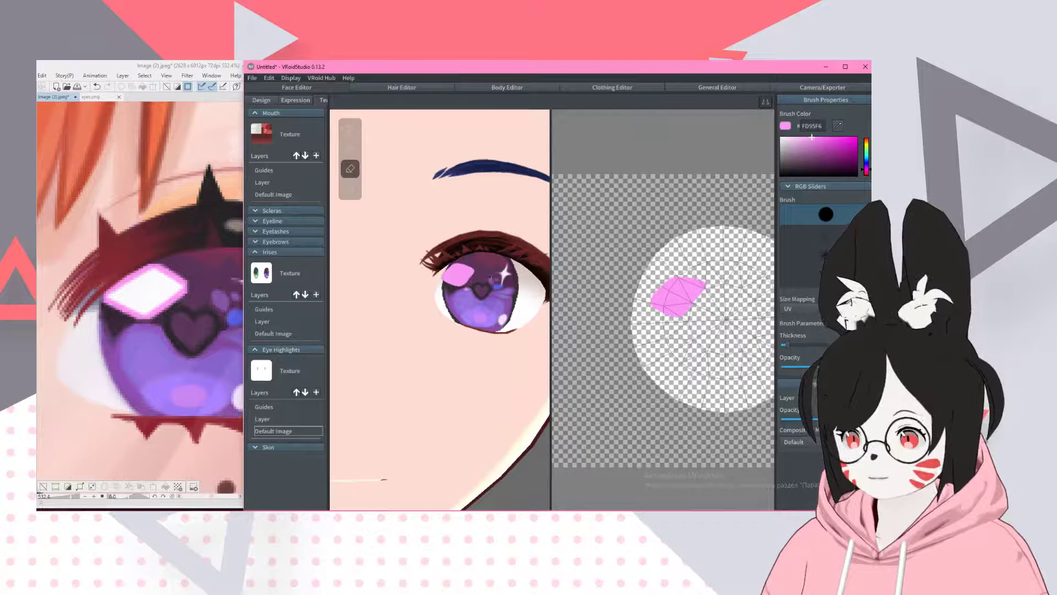
key("b")
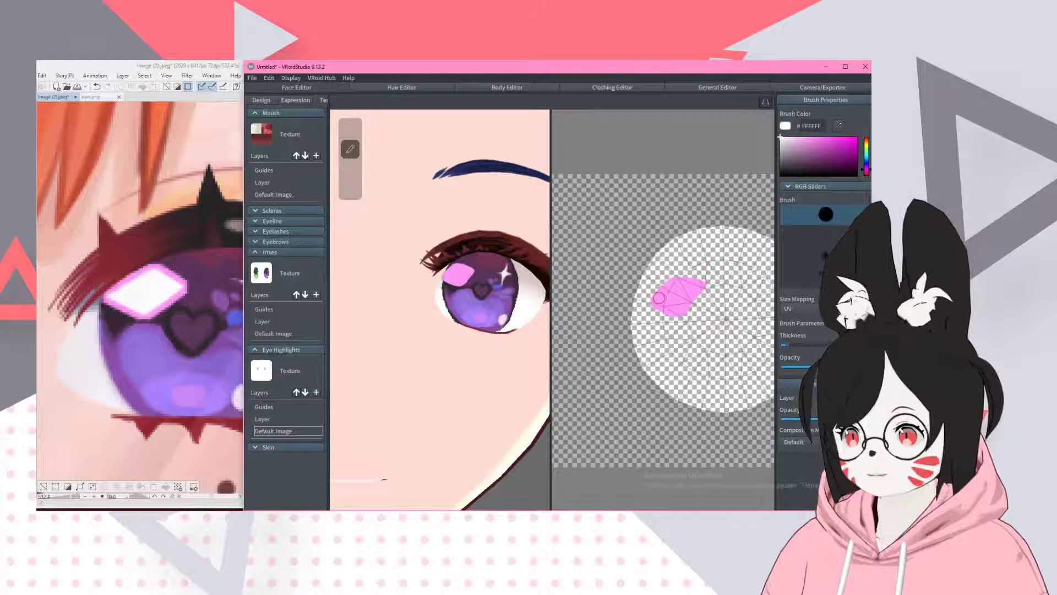
mouse_move(655, 301)
left_mouse_down()
mouse_move(693, 289)
mouse_move(673, 283)
mouse_move(662, 297)
mouse_move(695, 290)
mouse_move(661, 303)
left_mouse_up()
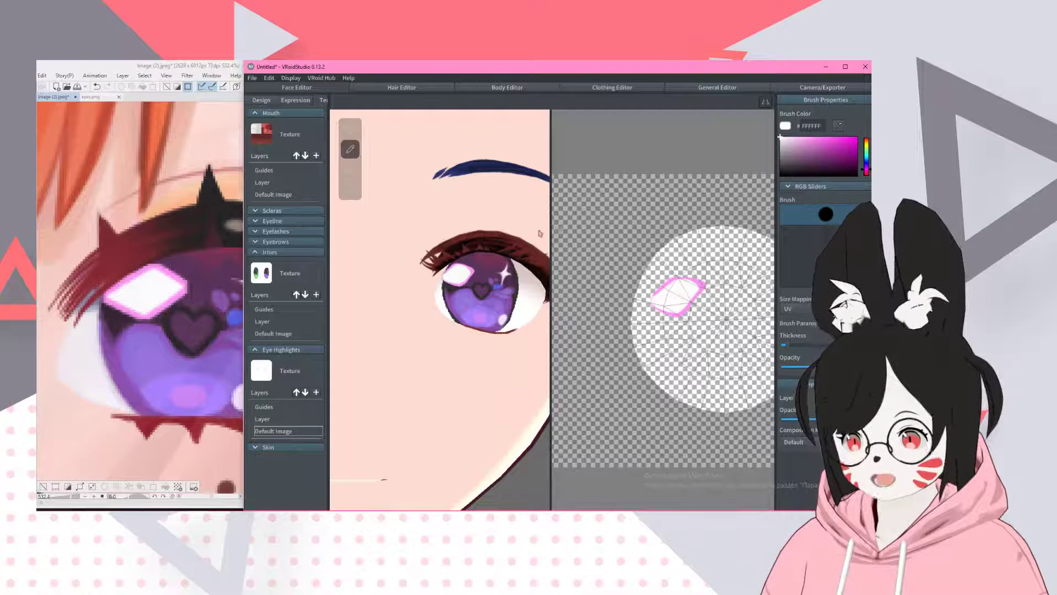
- Erase the pink-and-white diamond highlight from the green eye in the Eye Highlights texture
scroll(540, 234, "down", 5)
scroll(463, 289, "up", 3)
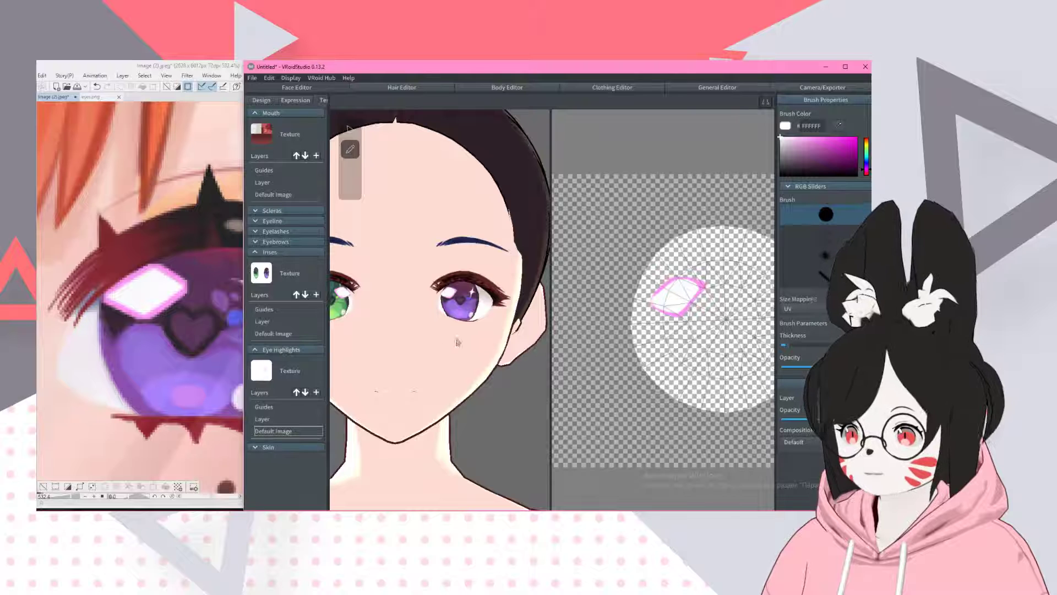
middle_click_drag(436, 338, 451, 339)
scroll(451, 339, "up", 5)
middle_click_drag(593, 314, 726, 311)
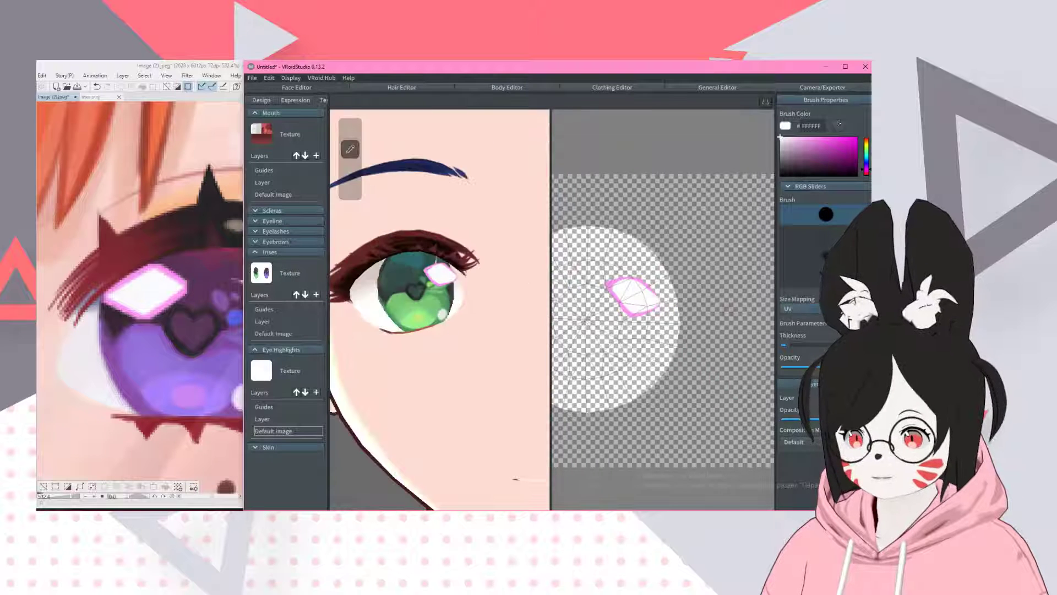
key("e")
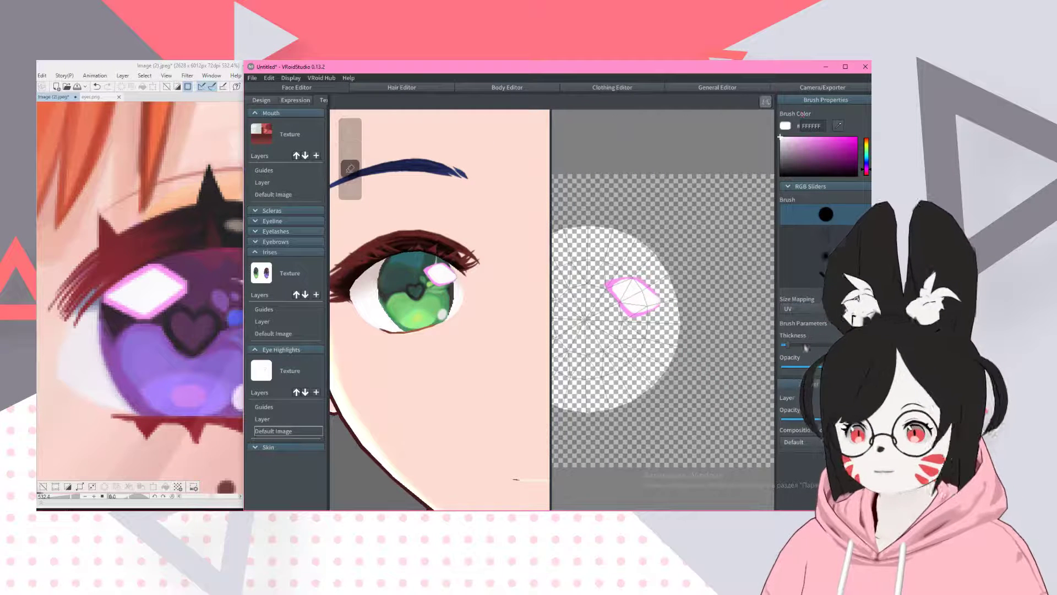
mouse_move(673, 313)
left_mouse_down()
mouse_move(633, 300)
mouse_move(655, 287)
mouse_move(603, 281)
left_mouse_up()
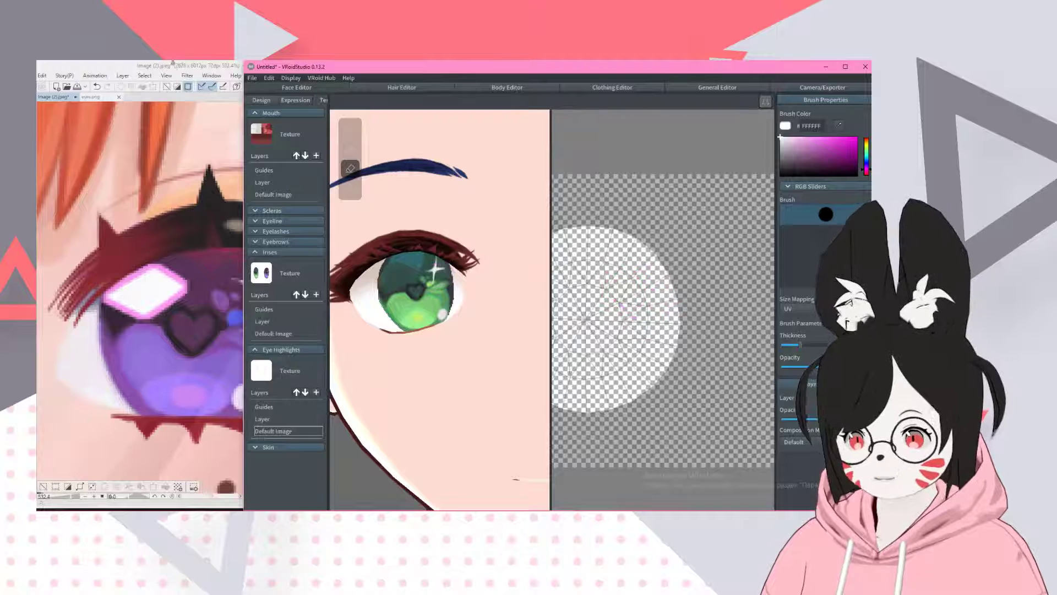
- Sample the yellow-green outline of the green eye's highlight in the Clip Studio Paint reference and set VRoid Studio's brush color to CDE47A
left_click(174, 66)
scroll(134, 209, "down", 4)
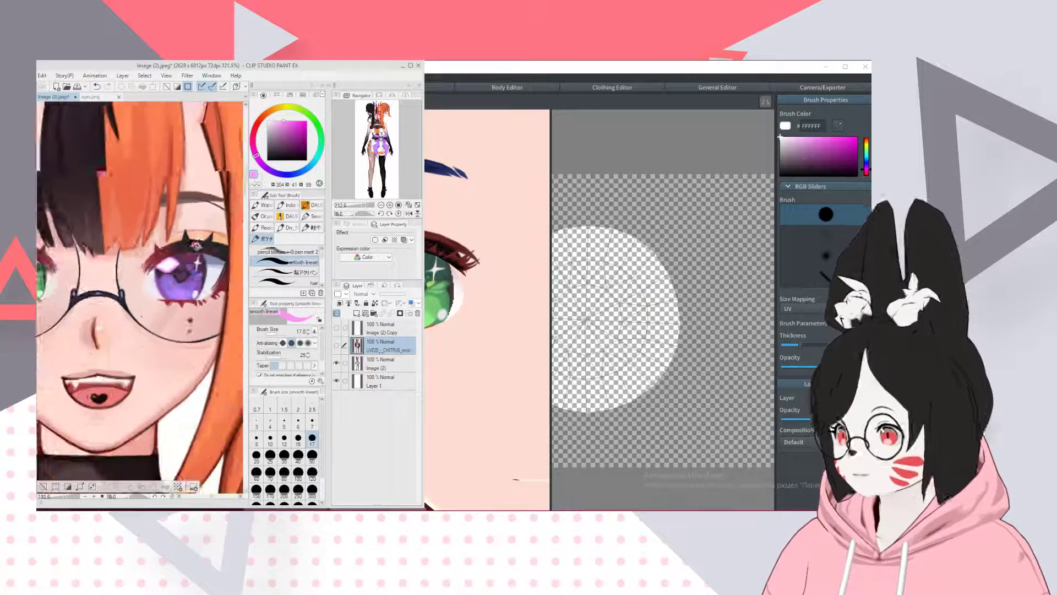
scroll(66, 264, "up", 4)
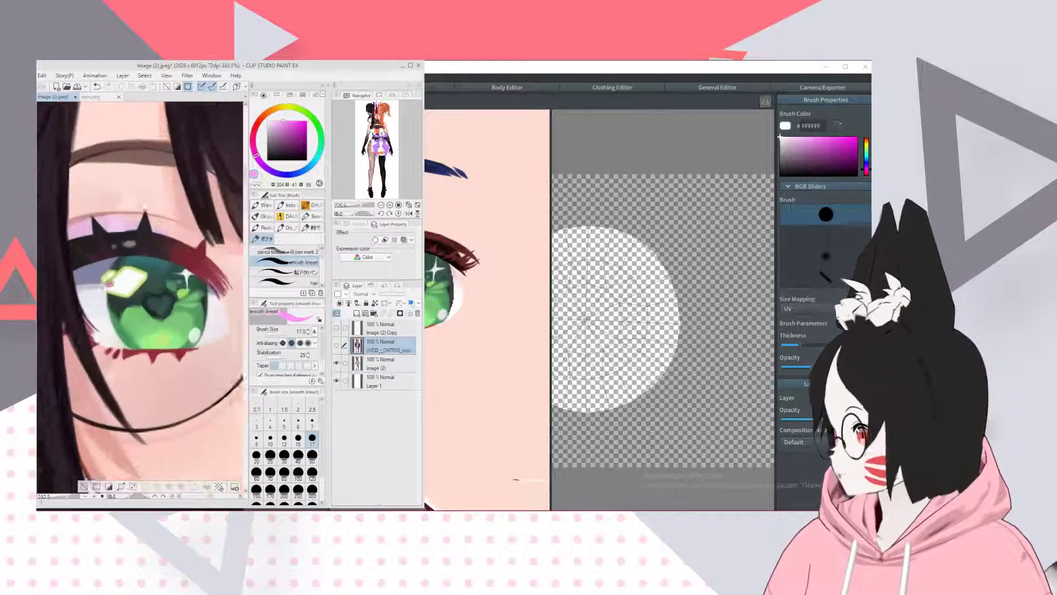
left_click(153, 292, "alt")
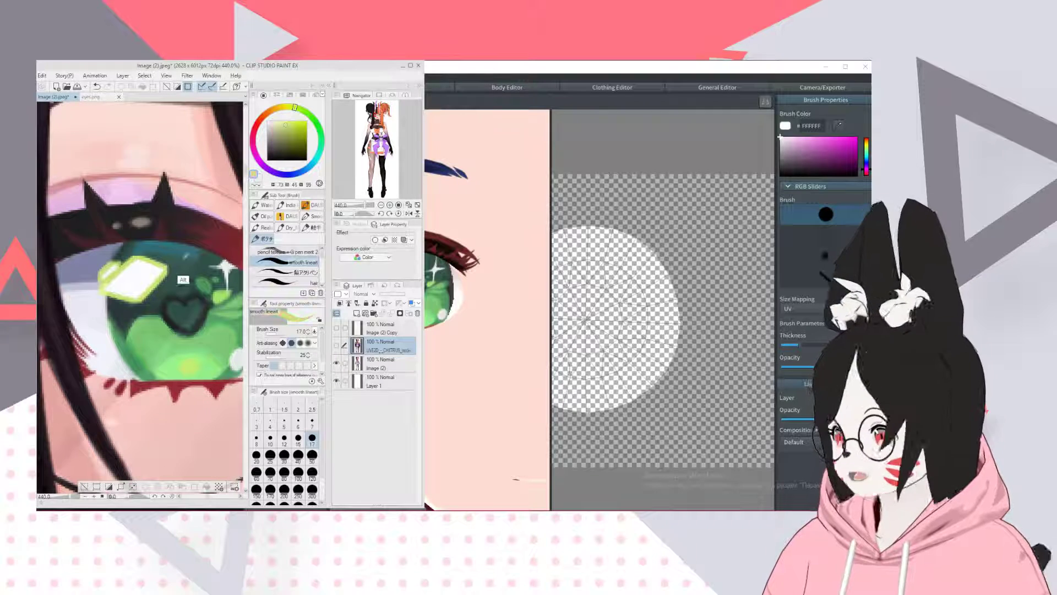
double_click(255, 176)
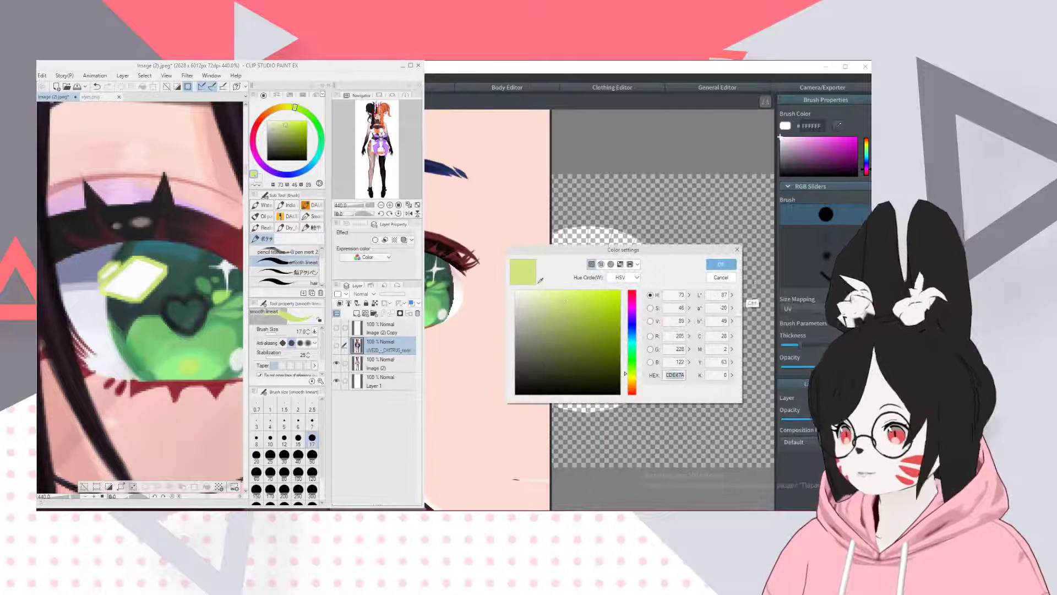
left_click(723, 263)
left_click(810, 130)
type("CDE47A")
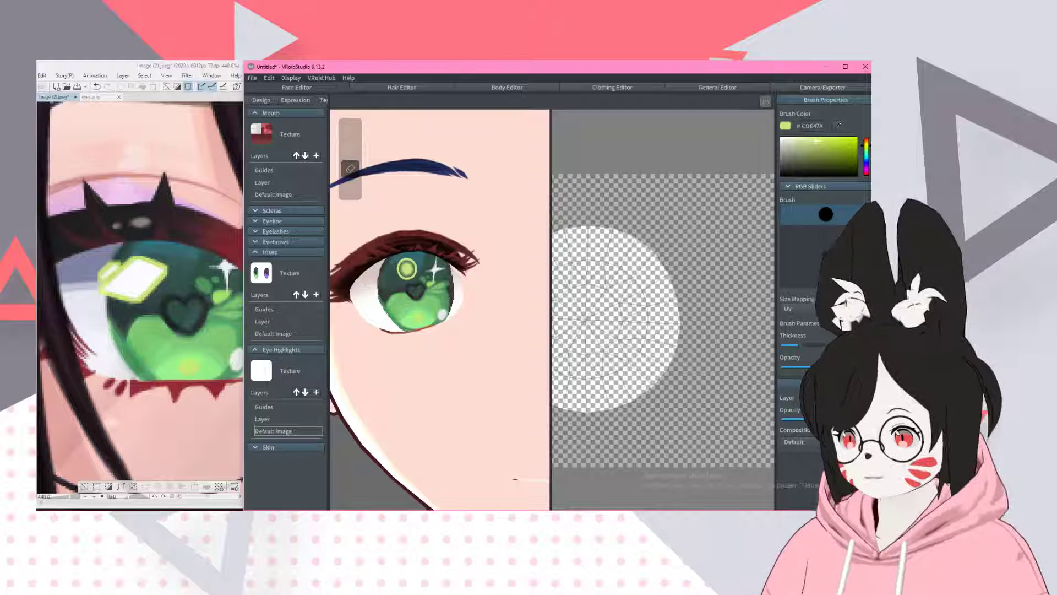
- Paint a yellow-green diamond highlight with trimmed edges on the green iris's upper outer side and fill its centre with white (FFFFFF)
middle_click_drag(417, 269, 439, 283)
key("p")
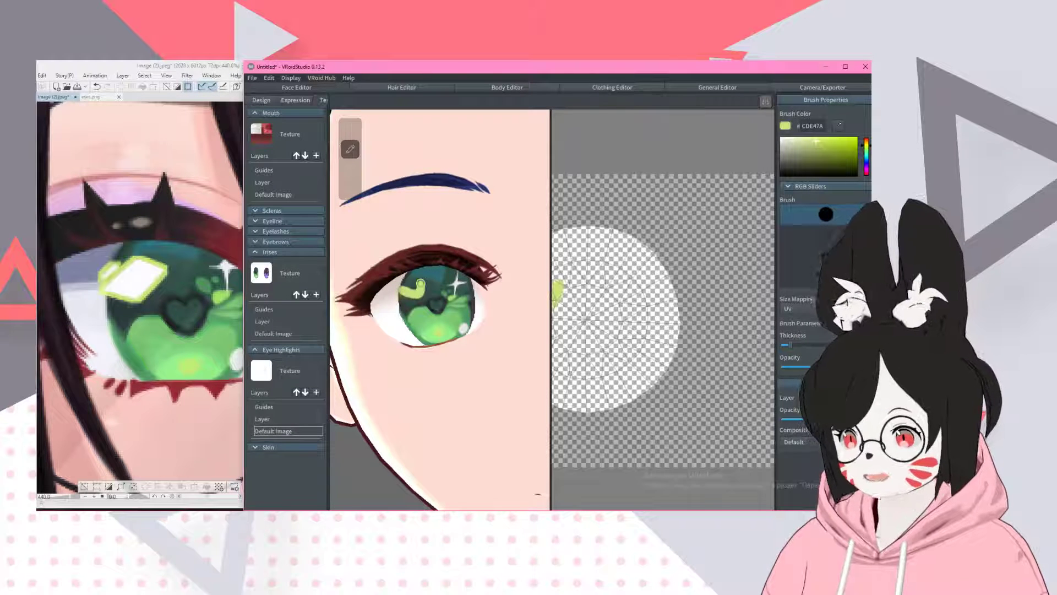
mouse_move(400, 296)
left_mouse_down()
mouse_move(425, 285)
mouse_move(400, 291)
left_mouse_up()
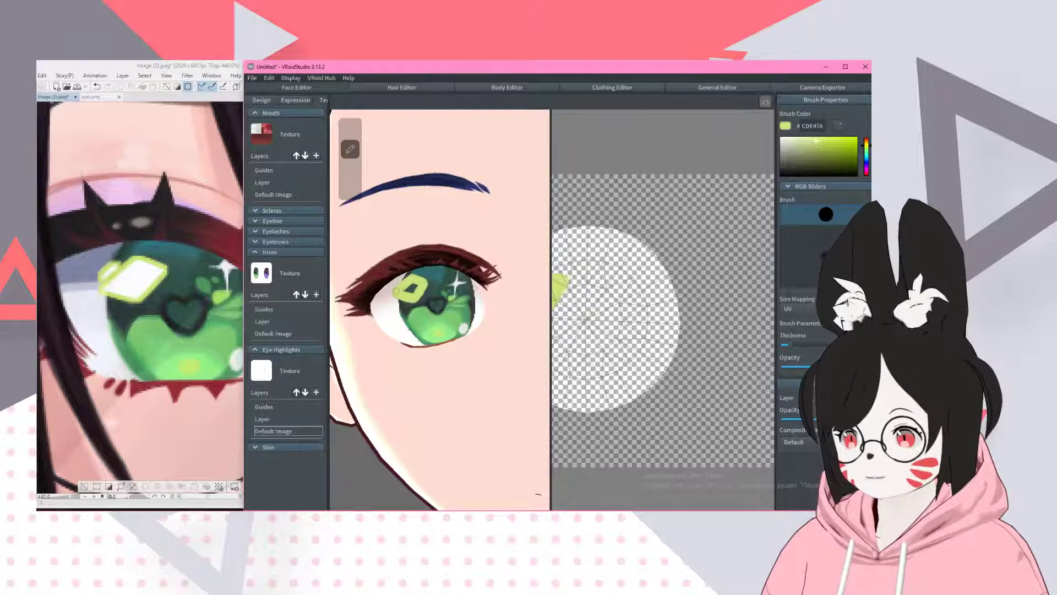
key("e")
middle_click_drag(586, 308, 651, 310)
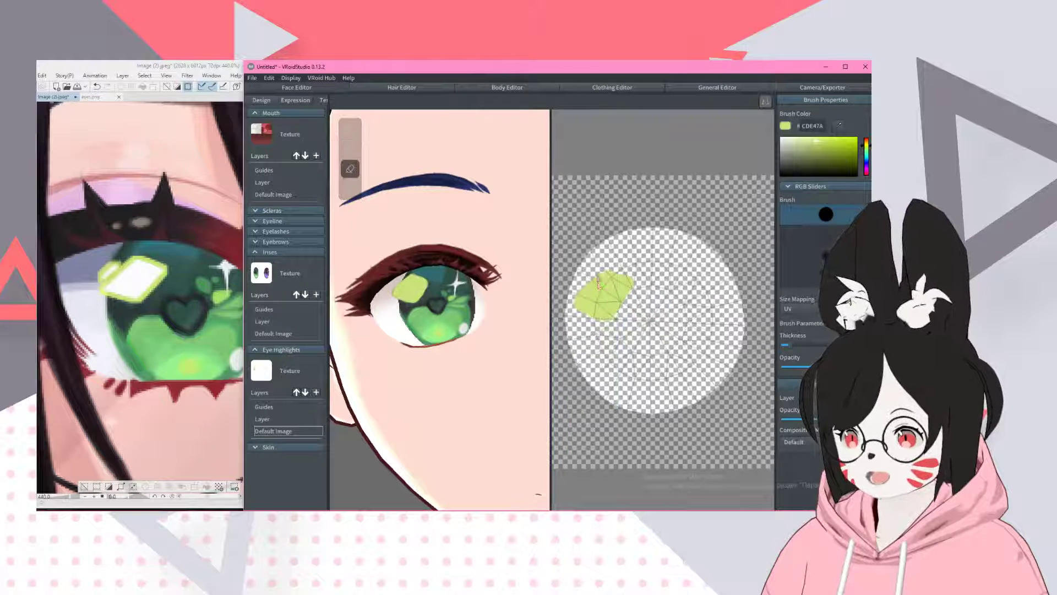
mouse_move(600, 267)
left_mouse_down()
mouse_move(576, 310)
mouse_move(609, 329)
left_mouse_up()
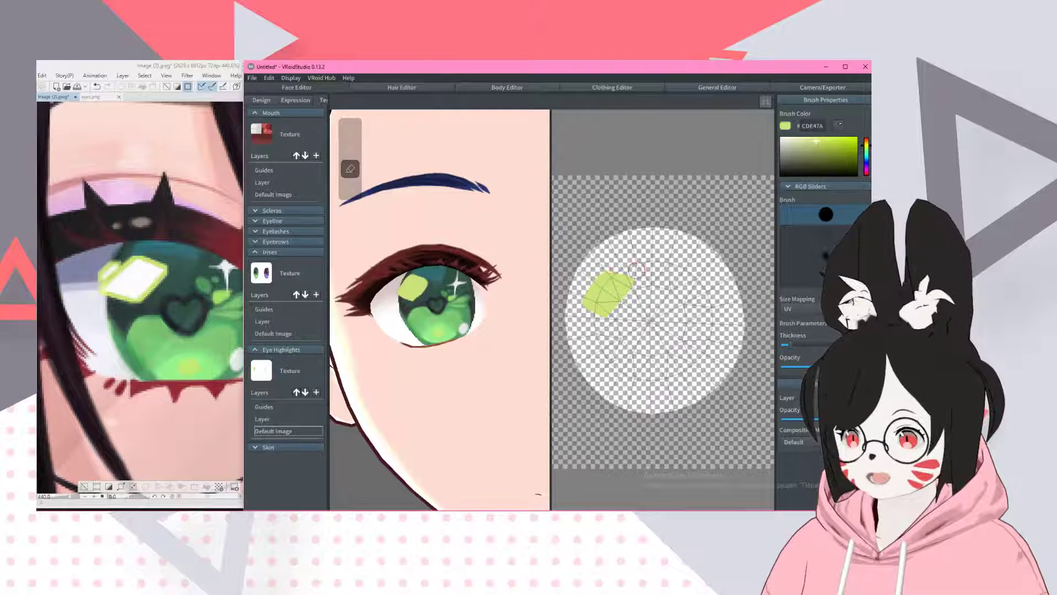
left_click_drag(618, 266, 661, 291)
key("b")
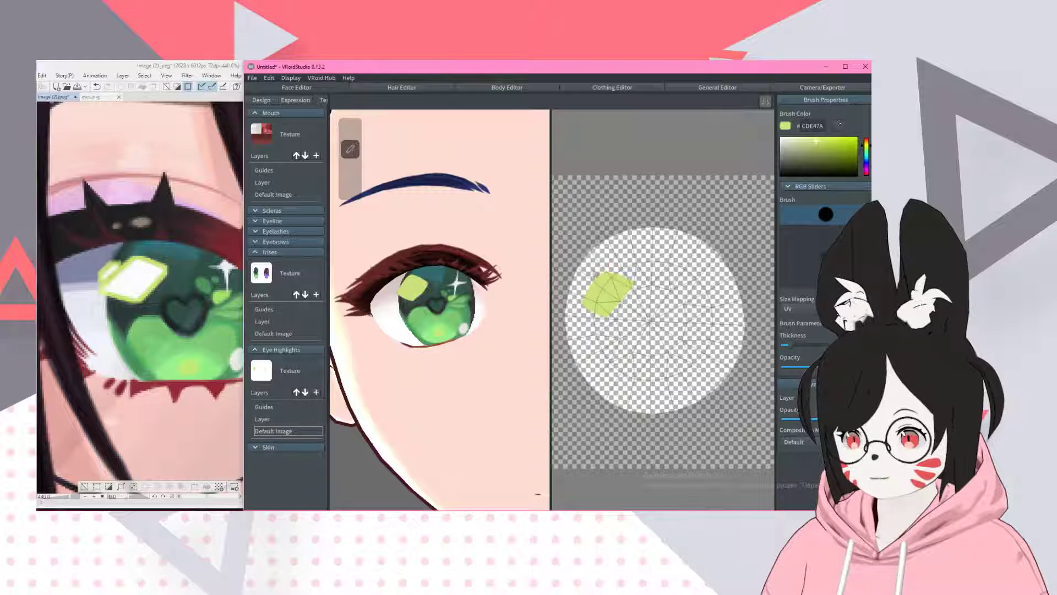
mouse_move(586, 279)
left_mouse_down()
mouse_move(592, 300)
mouse_move(611, 287)
mouse_move(602, 301)
left_mouse_up()
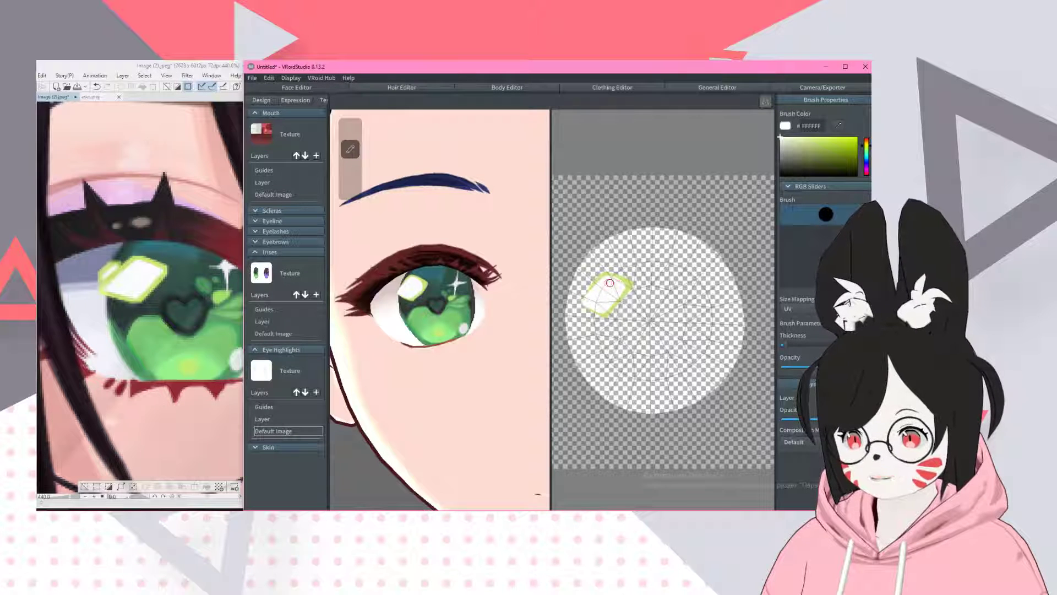
- Delete the Default Image from the Eyelashes texture and select its remaining layer
scroll(373, 326, "down", 5)
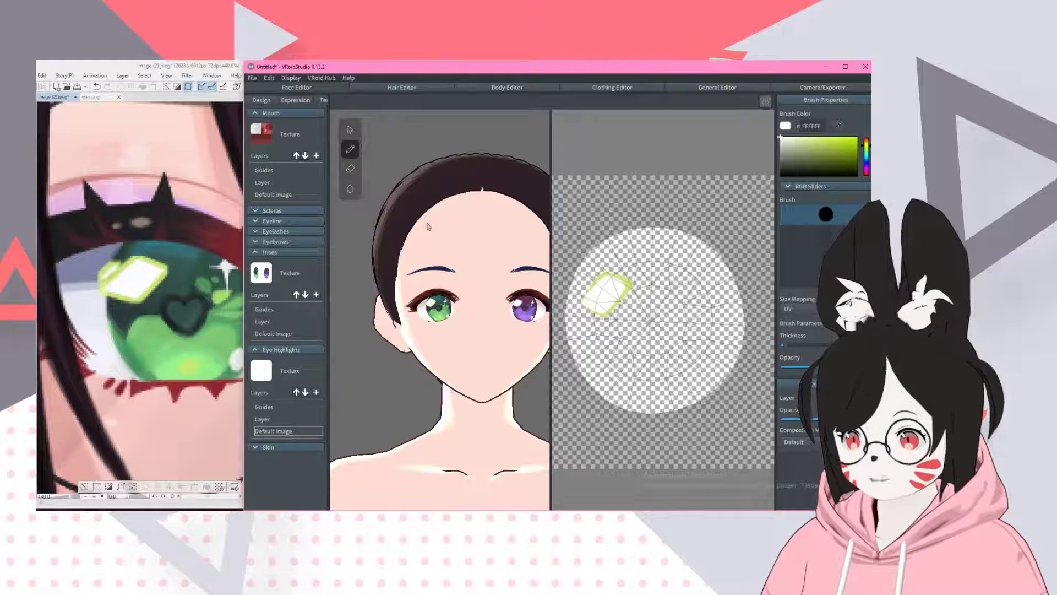
middle_click_drag(427, 227, 416, 224)
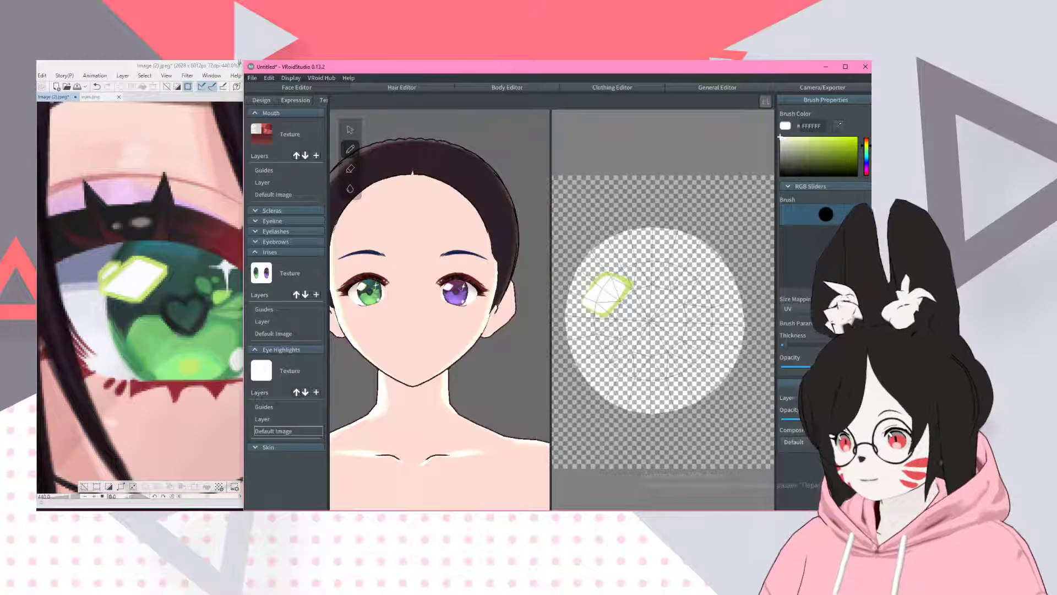
scroll(446, 217, "up", 2)
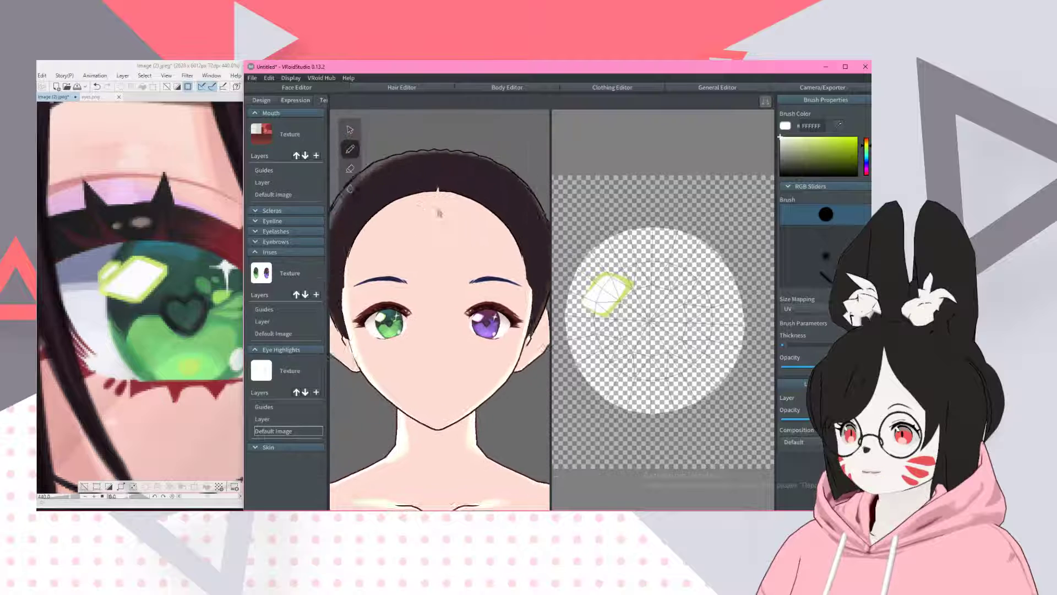
scroll(442, 209, "up", 2)
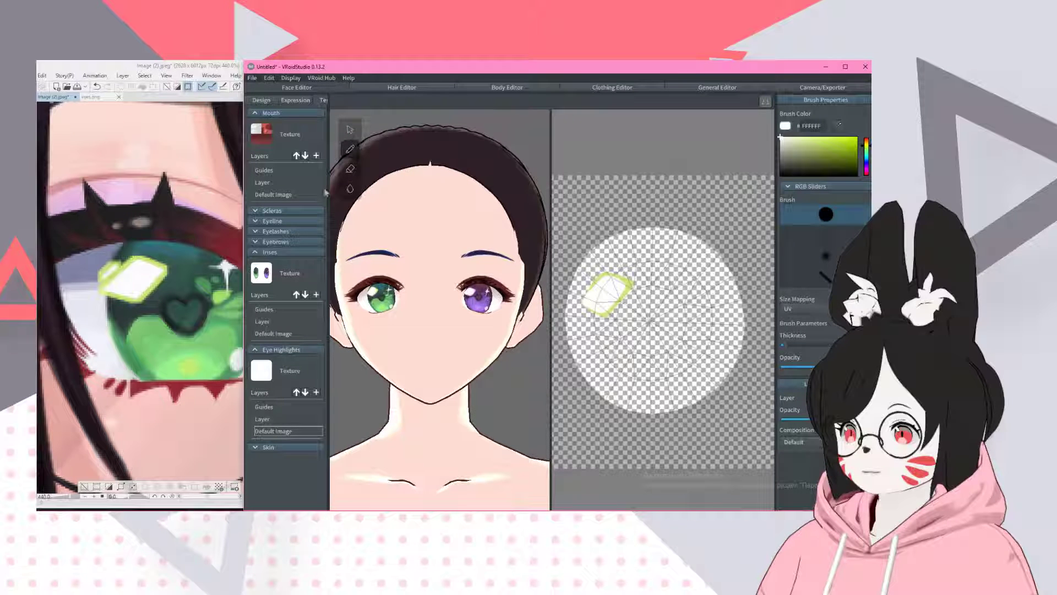
scroll(192, 315, "down", 7)
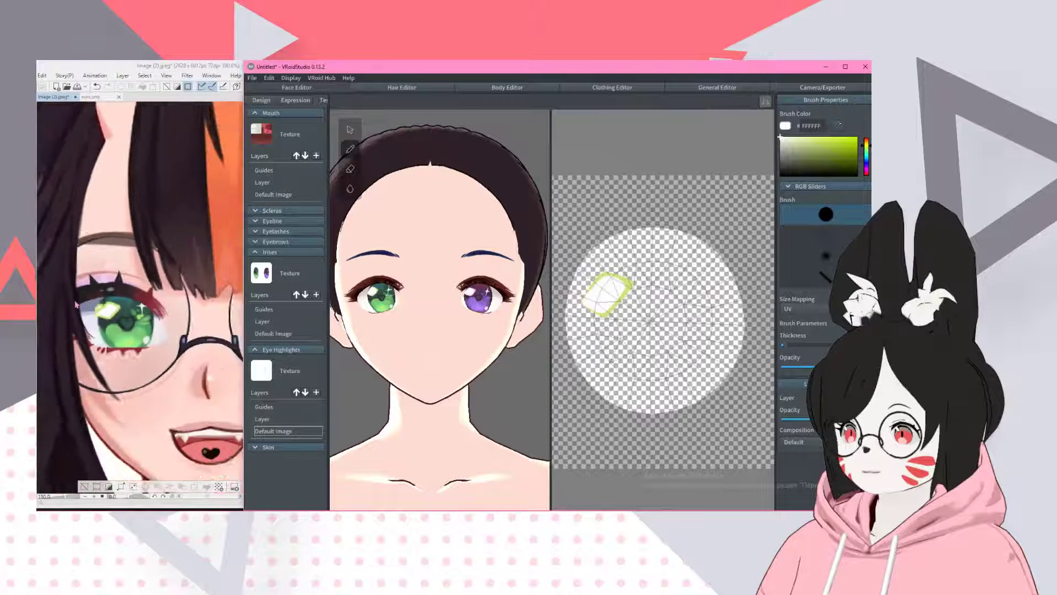
scroll(191, 315, "up", 2)
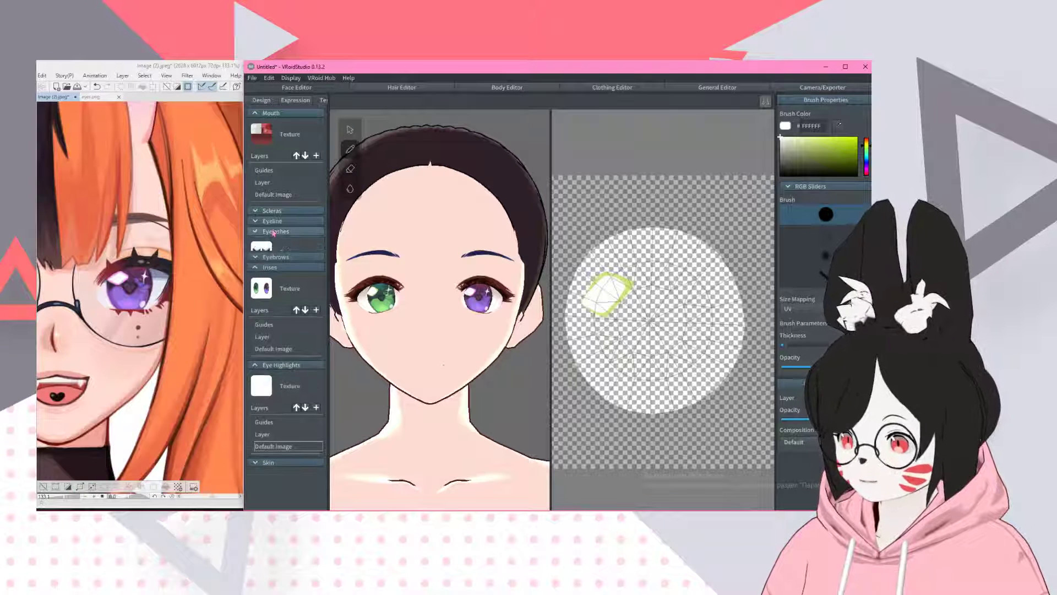
left_click(274, 232)
right_click(271, 350)
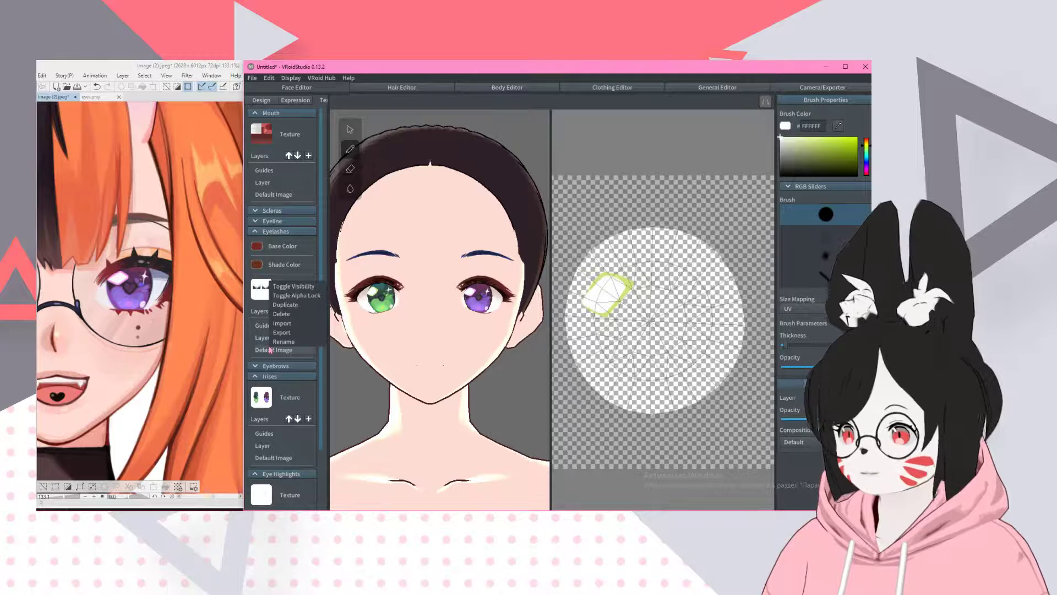
left_click(290, 315)
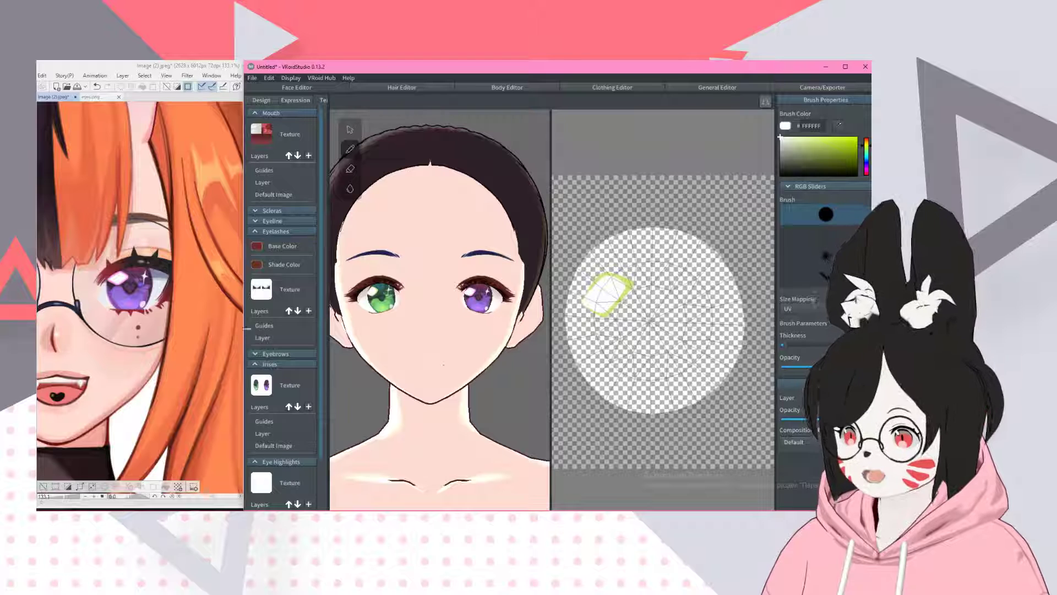
left_click(274, 341)
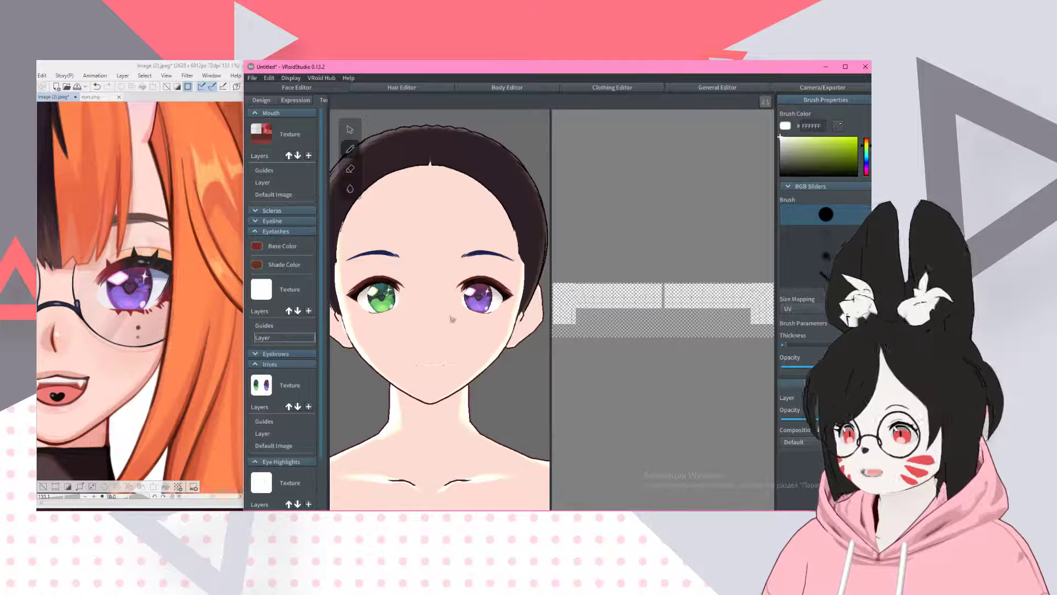
- Examine both eyes and the lash line up close and from farther away against the reference art
scroll(465, 290, "down", 2)
scroll(475, 265, "up", 3)
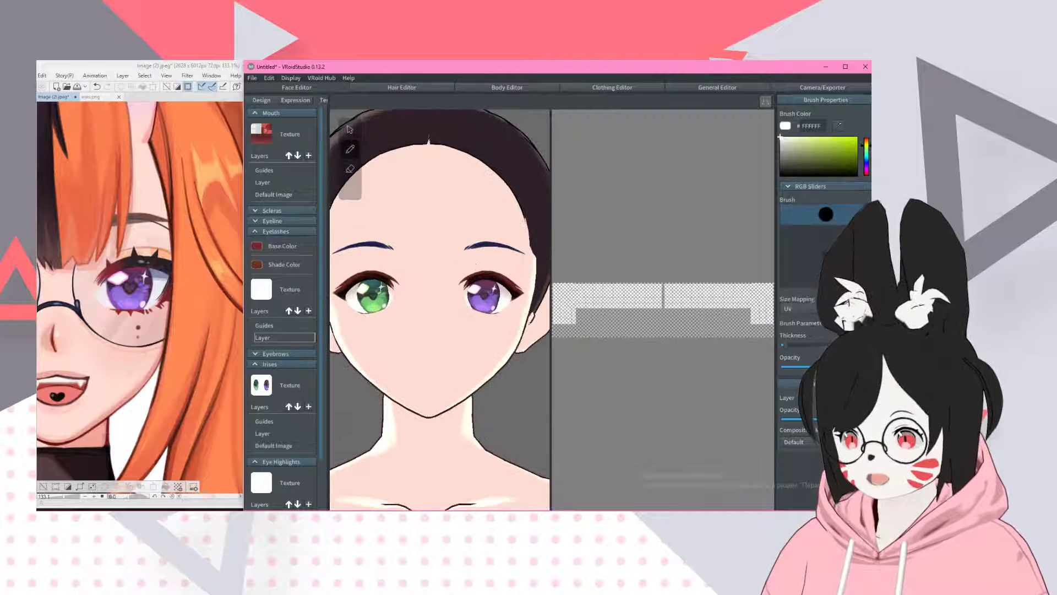
scroll(456, 290, "up", 4)
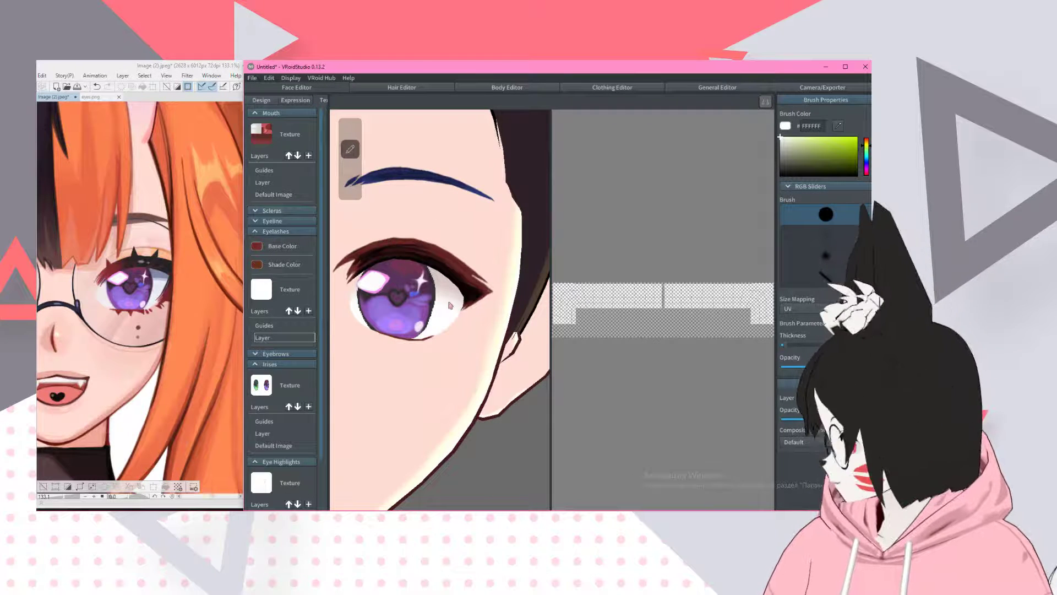
scroll(450, 306, "down", 5)
scroll(408, 297, "down", 3)
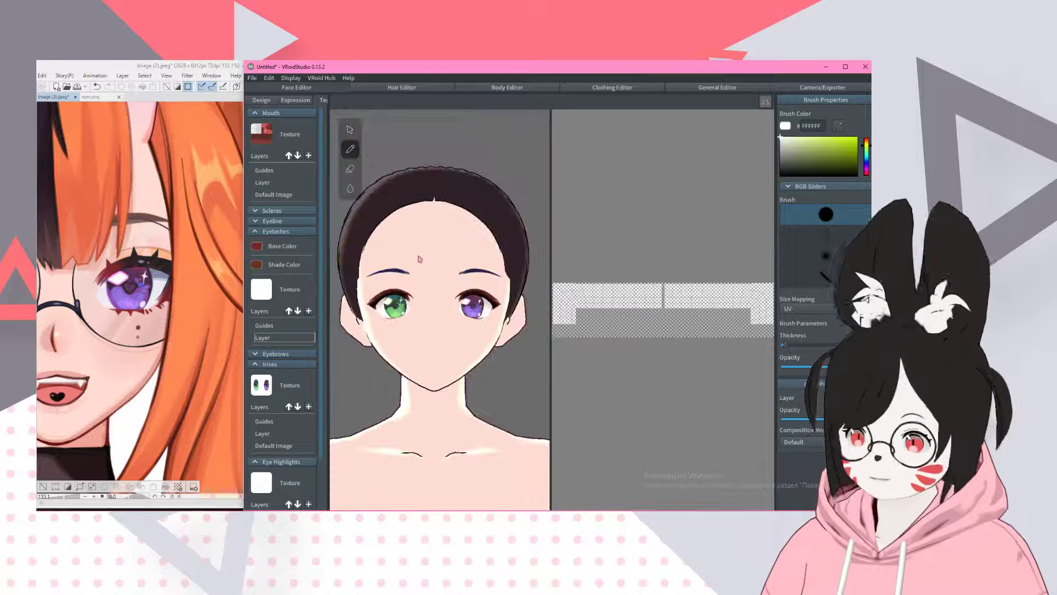
scroll(385, 320, "up", 1)
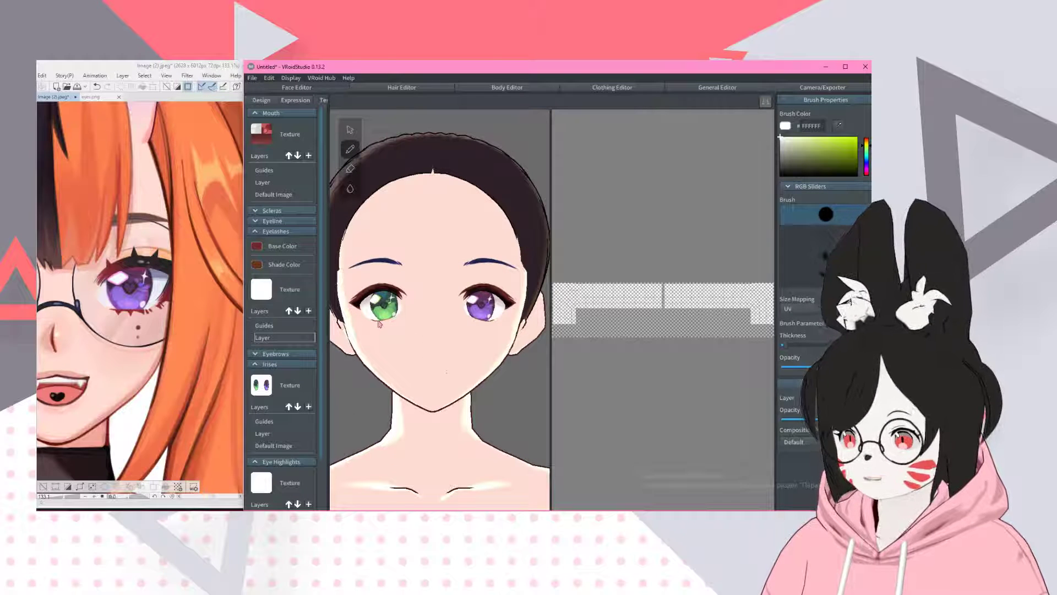
scroll(429, 233, "down", 3)
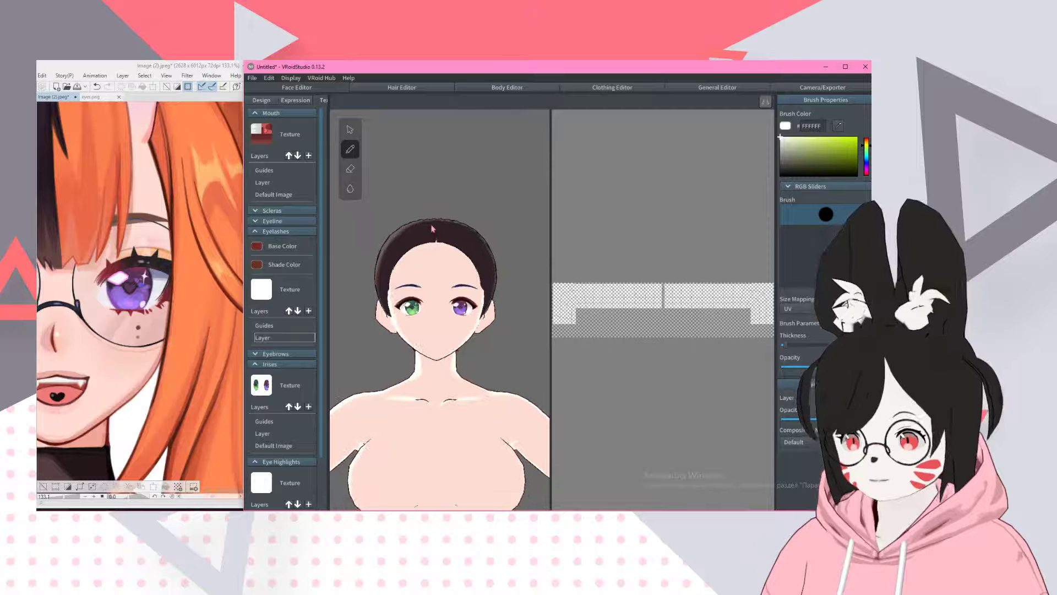
scroll(432, 229, "up", 5)
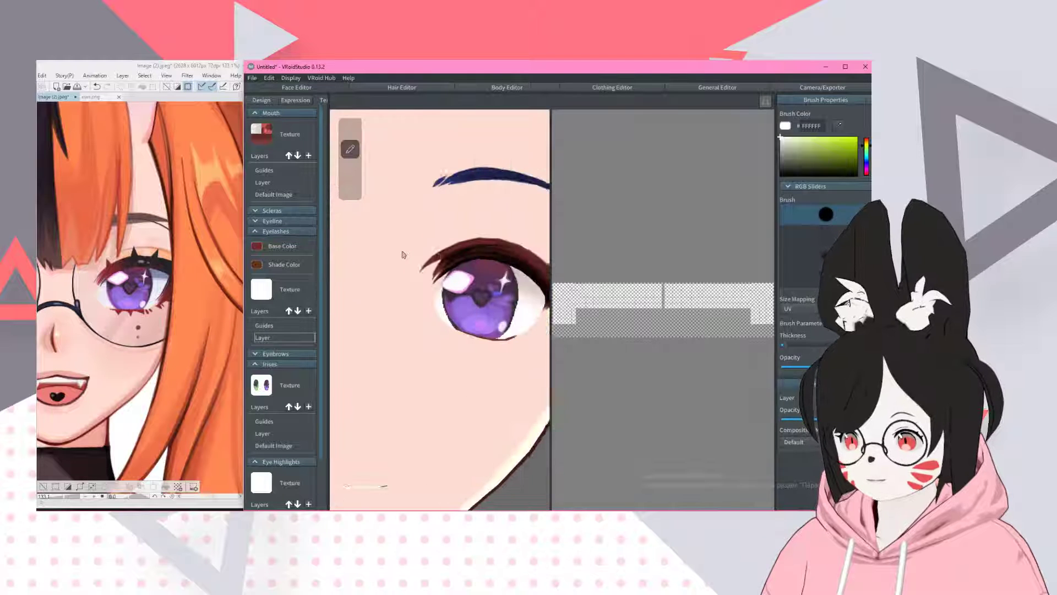
scroll(406, 255, "up", 3)
scroll(403, 252, "down", 1)
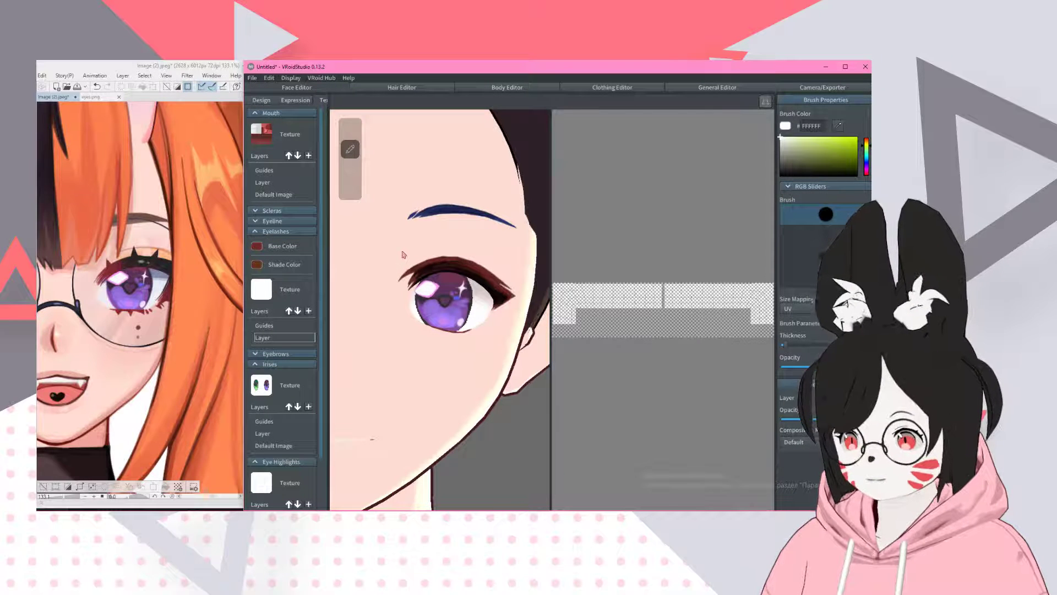
scroll(422, 250, "down", 3)
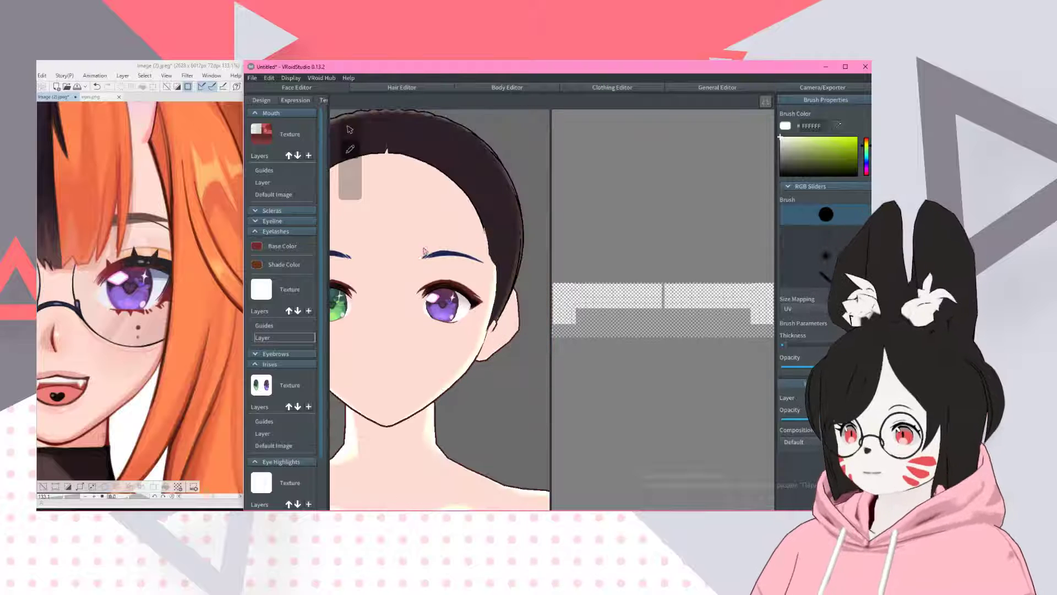
scroll(418, 253, "down", 2)
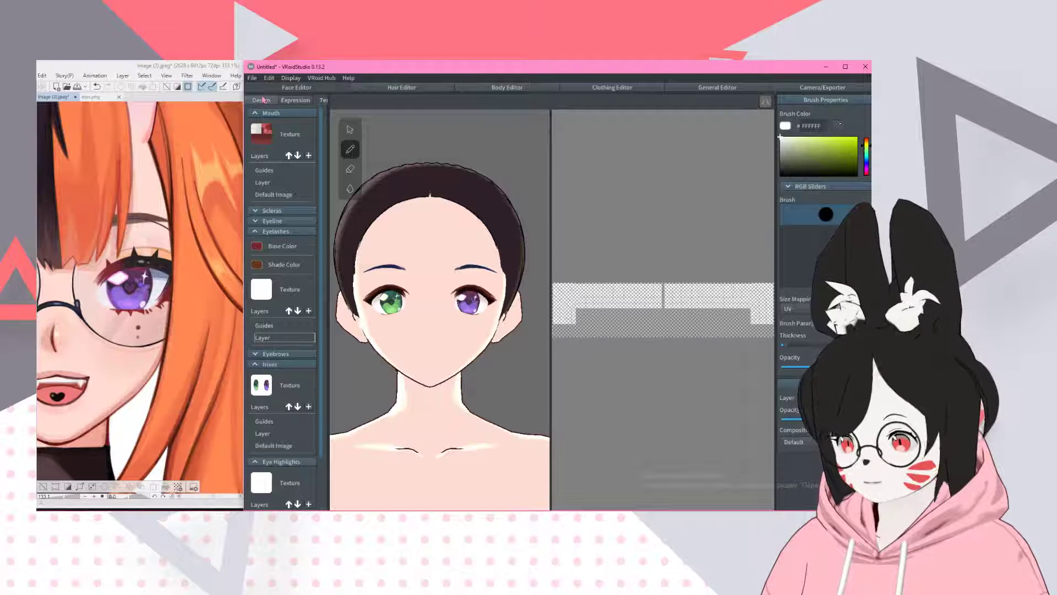
- Adjust the Eyes design parameters: raise Eyes Proximity slightly, Eye Height (Higher) by about a fifth and Eye Width (Larger) by over a third
left_click(267, 103)
scroll(585, 209, "up", 5)
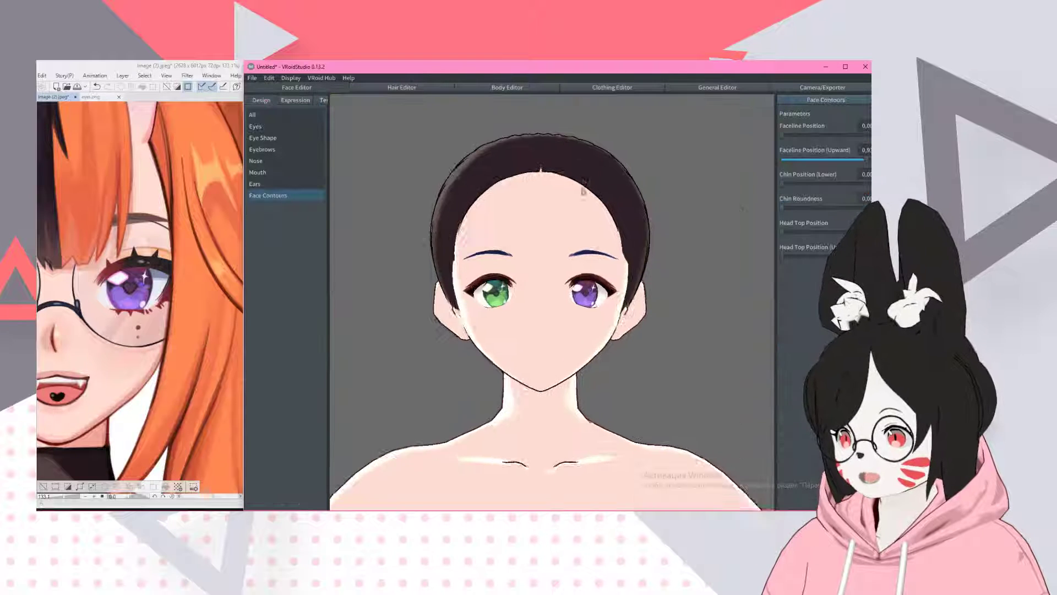
left_click(266, 127)
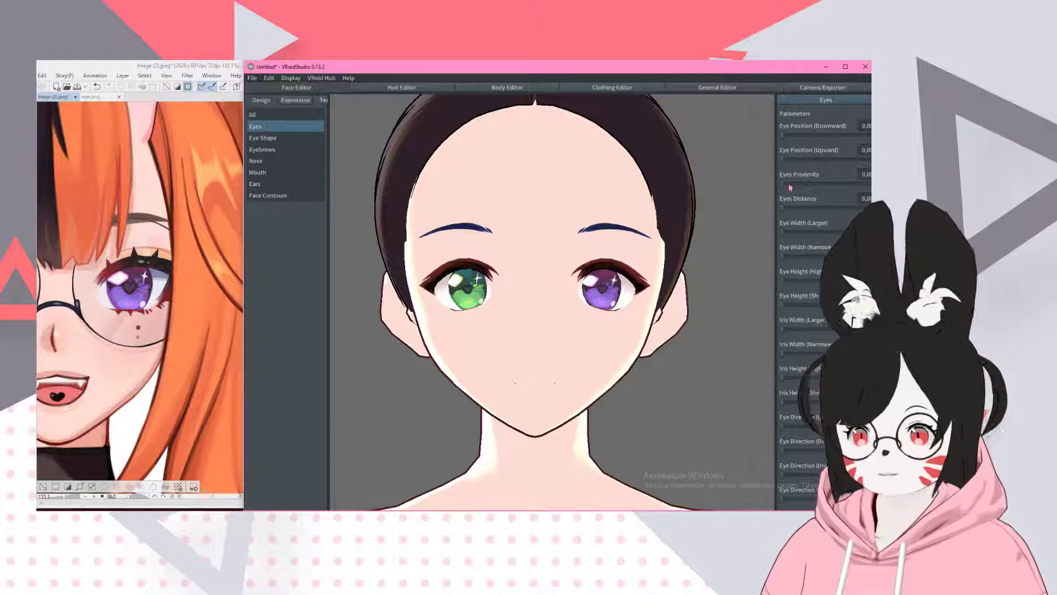
scroll(124, 315, "down", 5)
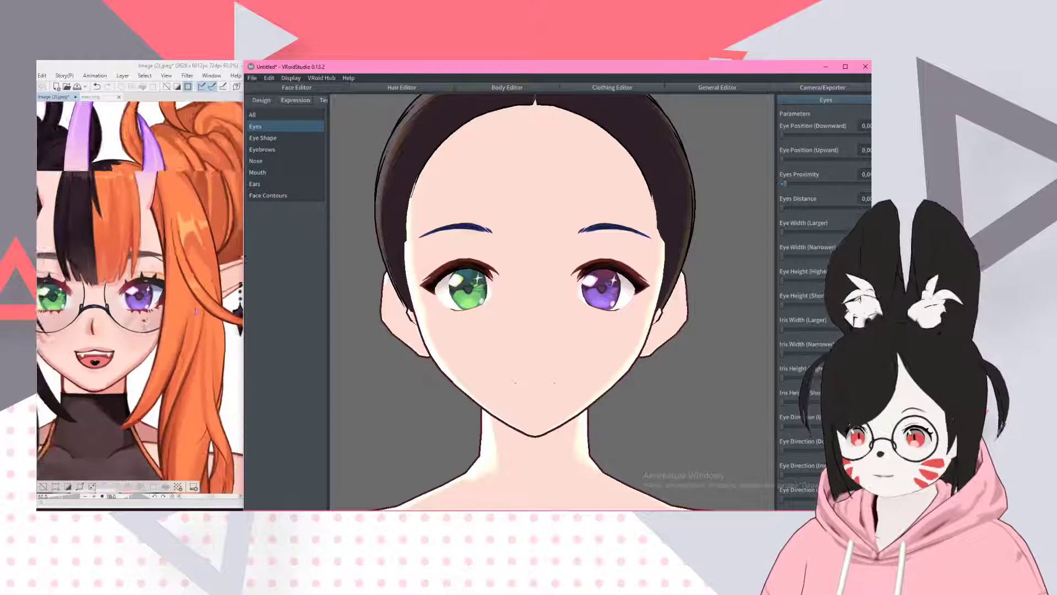
scroll(522, 307, "down", 3)
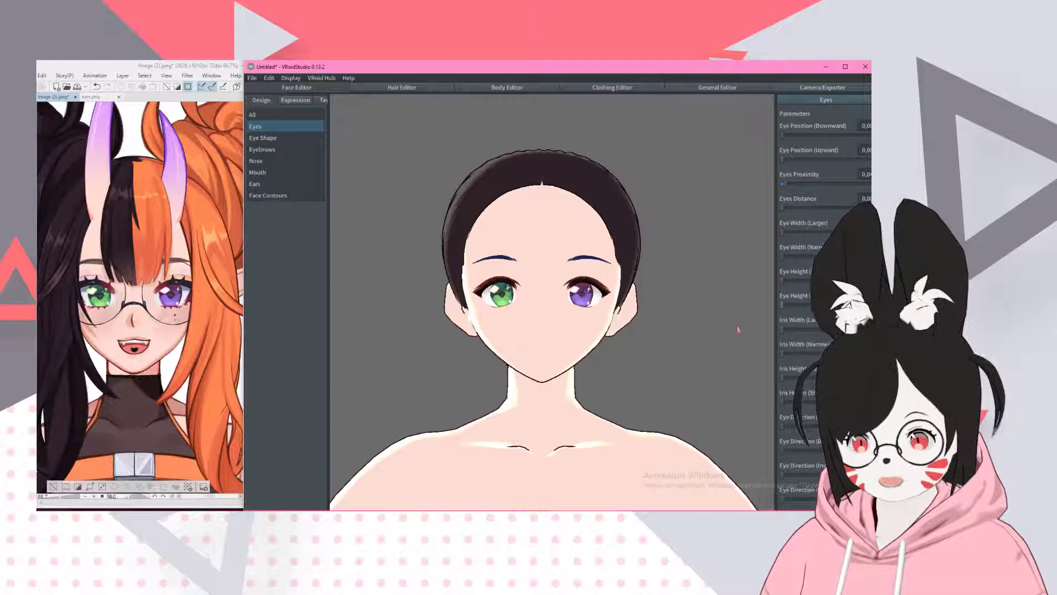
left_click_drag(785, 282, 801, 281)
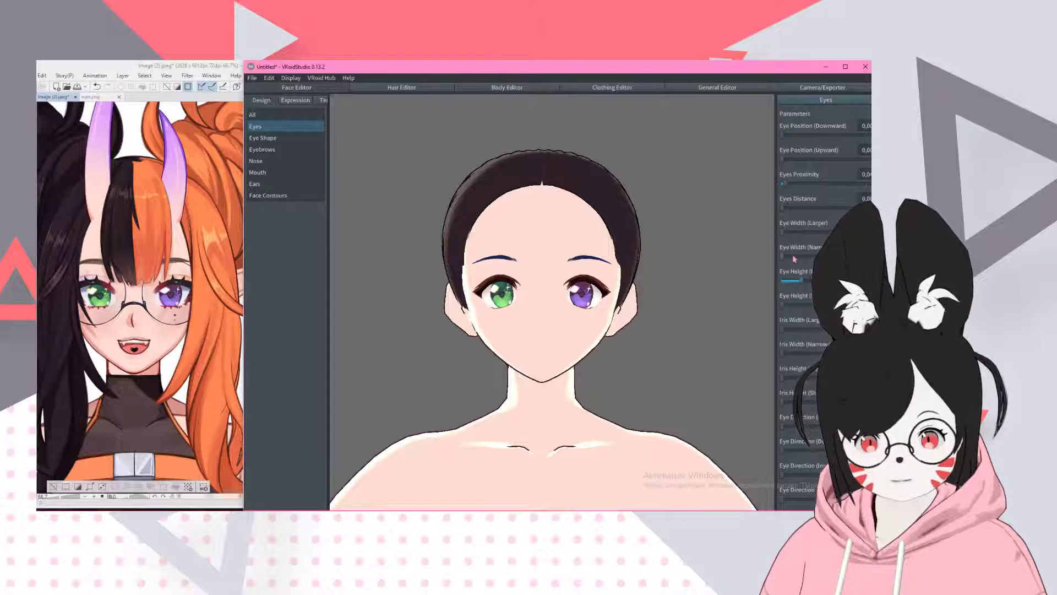
left_click_drag(782, 232, 816, 231)
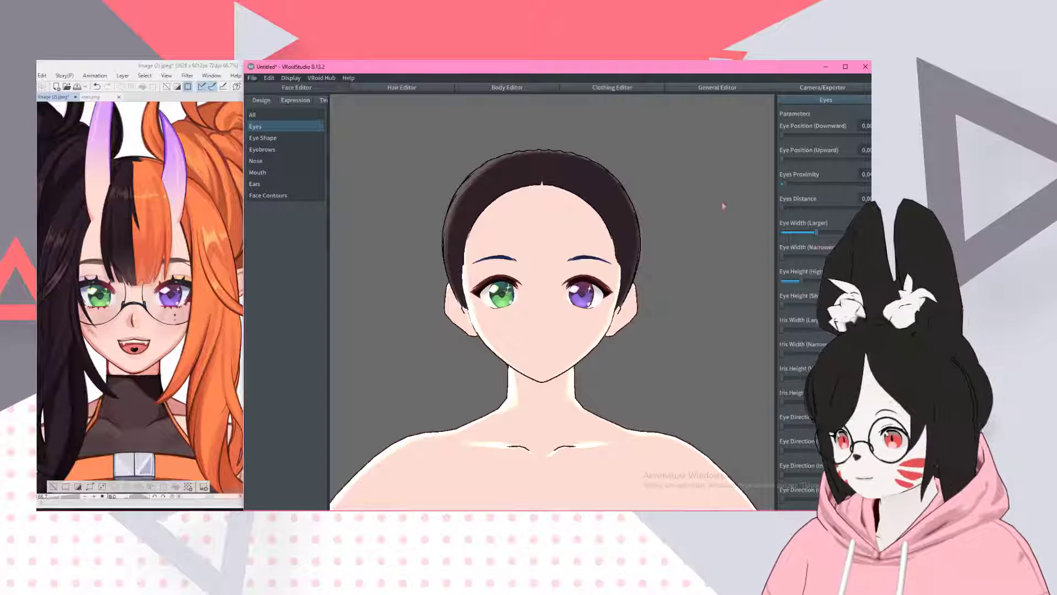
- Reshape the eyes by setting Outer Eye Slant (Upward) to about 0.8 and Inner Eye Slant (Downward) to about 0.5
left_click(263, 137)
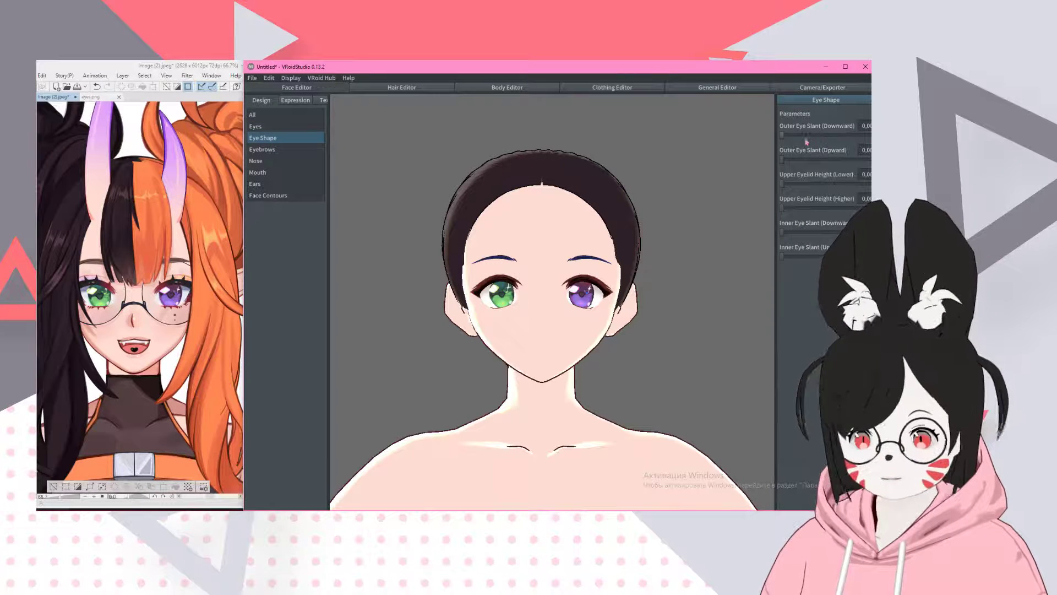
mouse_move(782, 135)
left_mouse_down()
mouse_move(803, 136)
mouse_move(782, 135)
left_mouse_up()
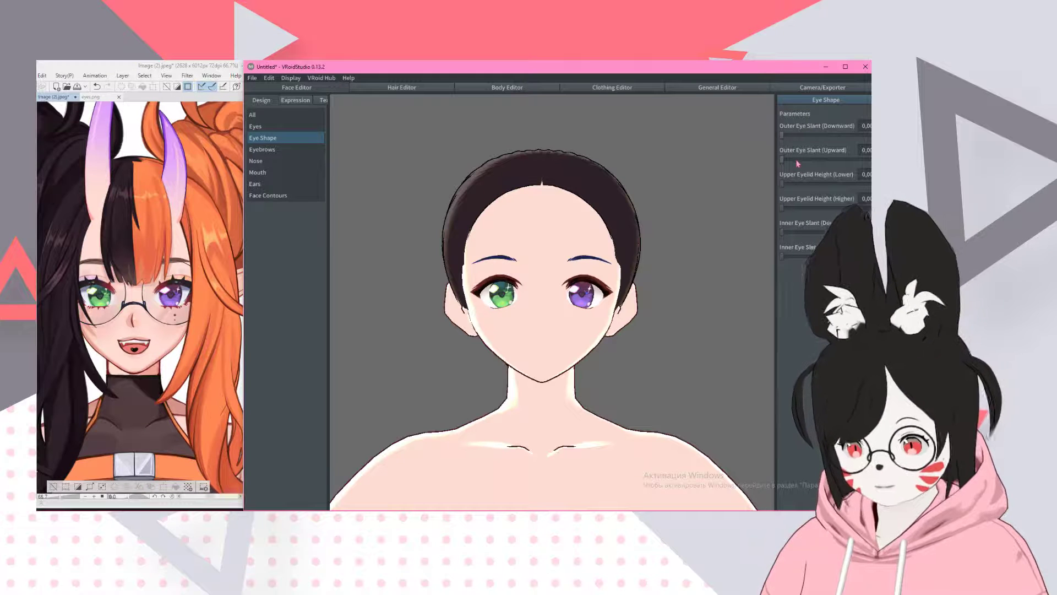
left_click_drag(798, 160, 858, 159)
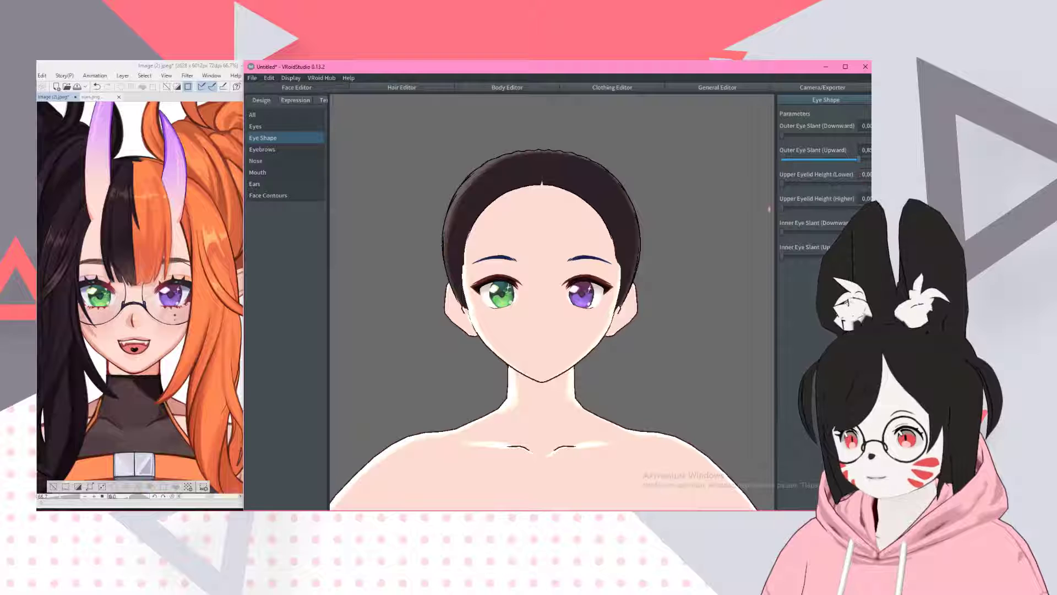
scroll(501, 361, "up", 2)
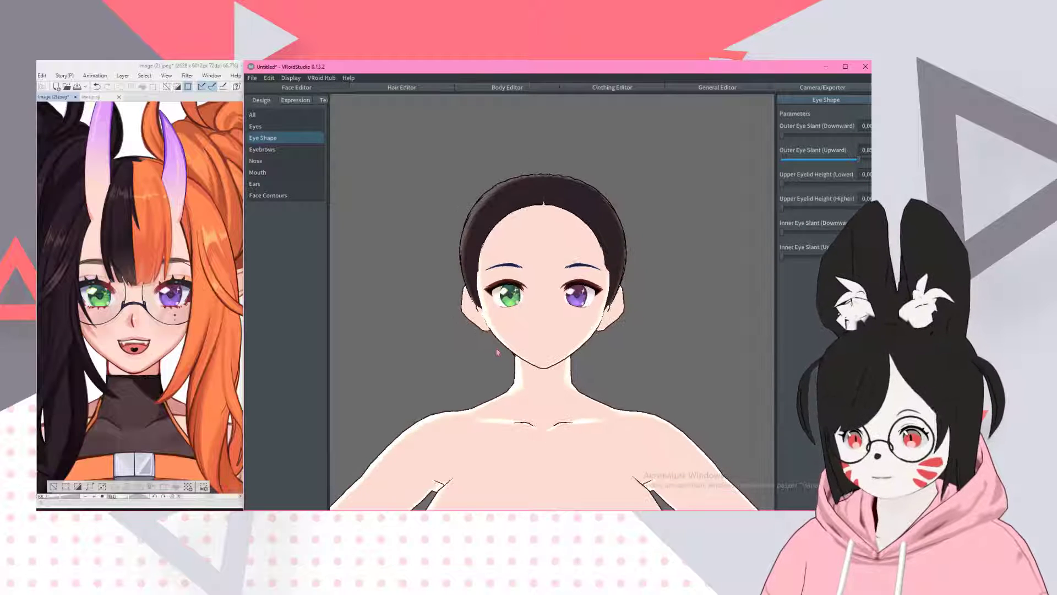
scroll(497, 352, "down", 2)
scroll(517, 291, "up", 3)
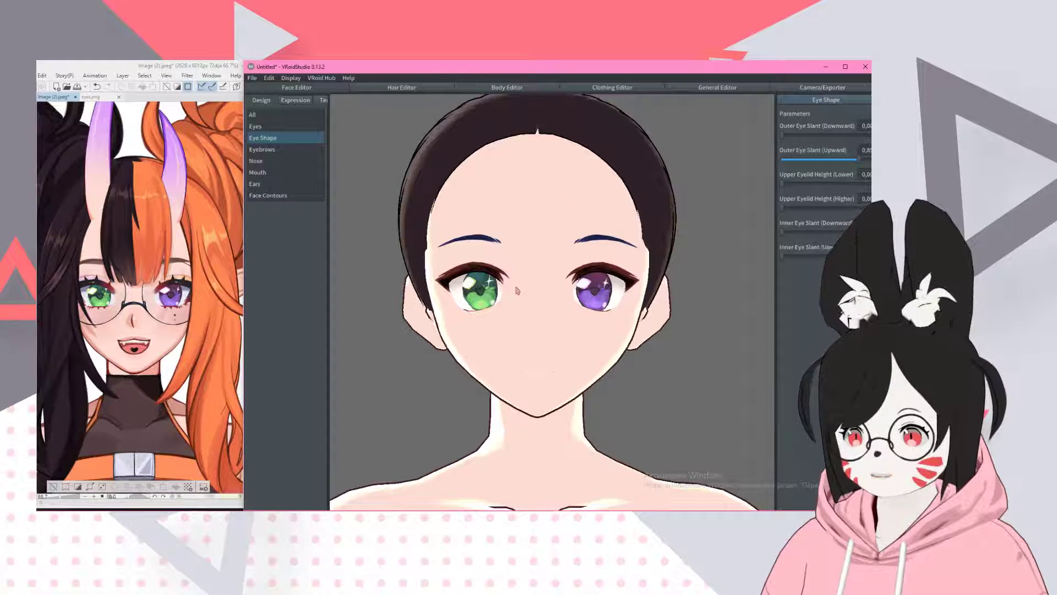
mouse_move(782, 207)
left_mouse_down()
mouse_move(863, 207)
mouse_move(782, 207)
left_mouse_up()
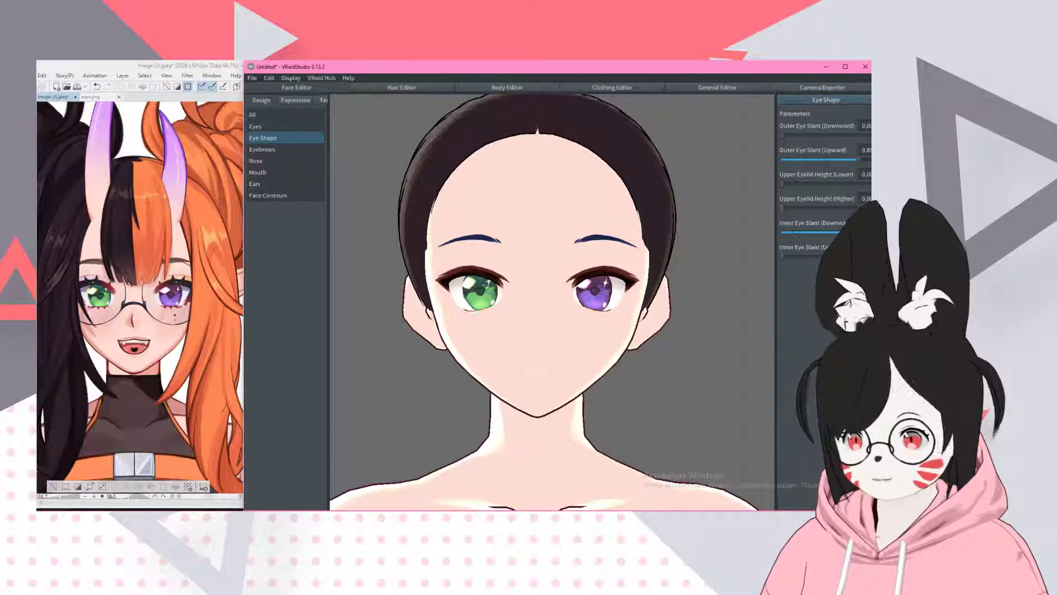
left_click_drag(782, 232, 830, 232)
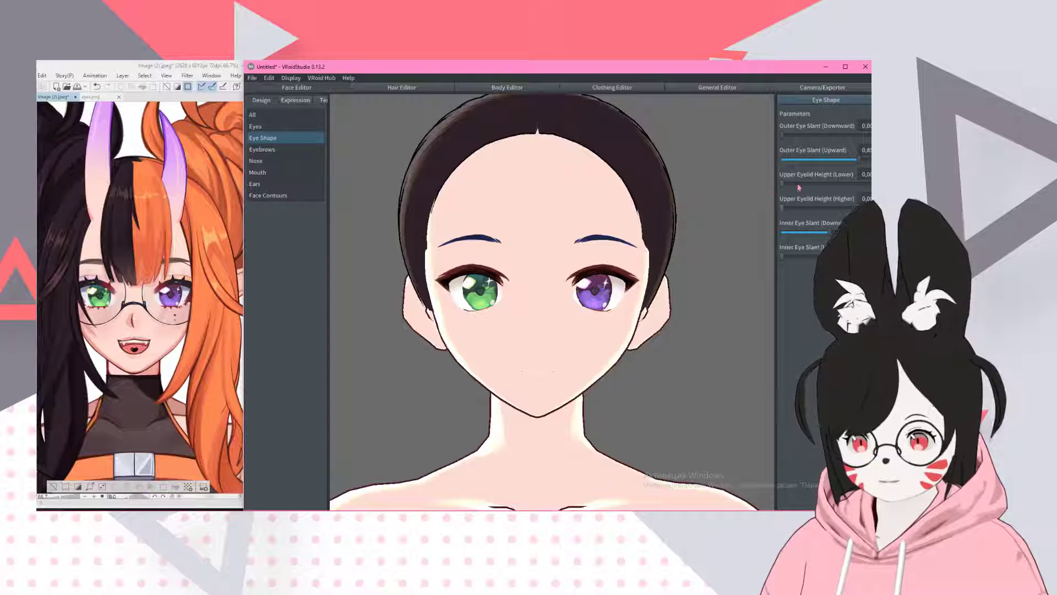
scroll(543, 209, "down", 3)
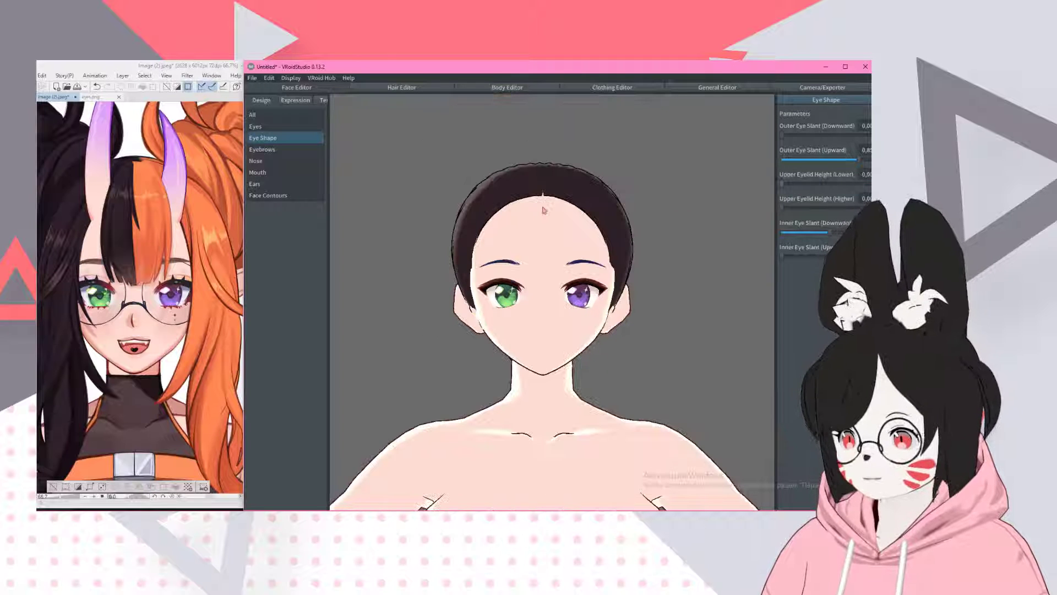
scroll(527, 246, "up", 4)
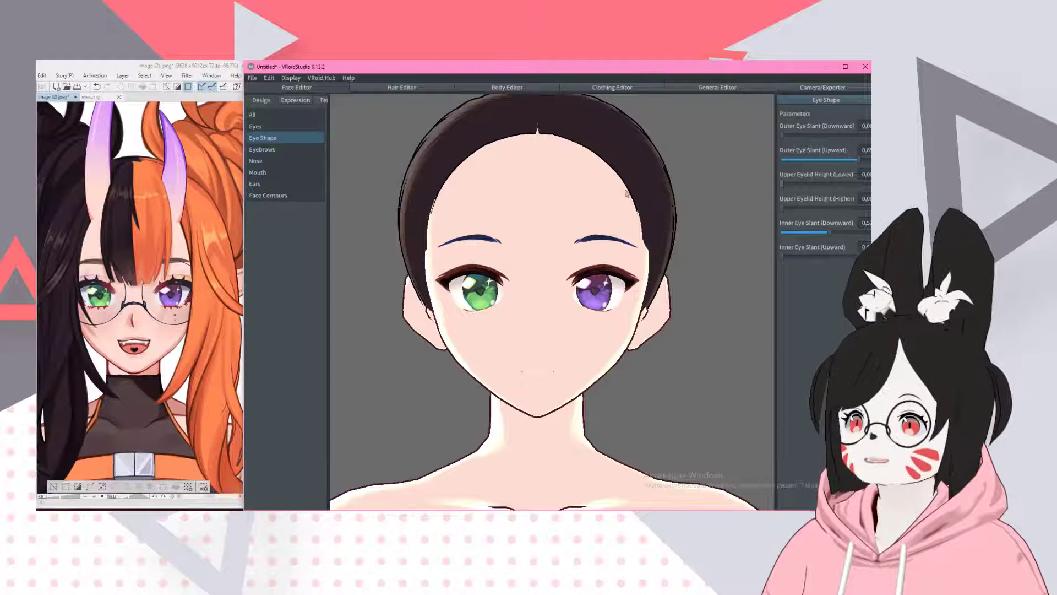
- Check which head, neck, hand and leg accessories are offered for the clothing, leaving Neck at None
left_click(611, 87)
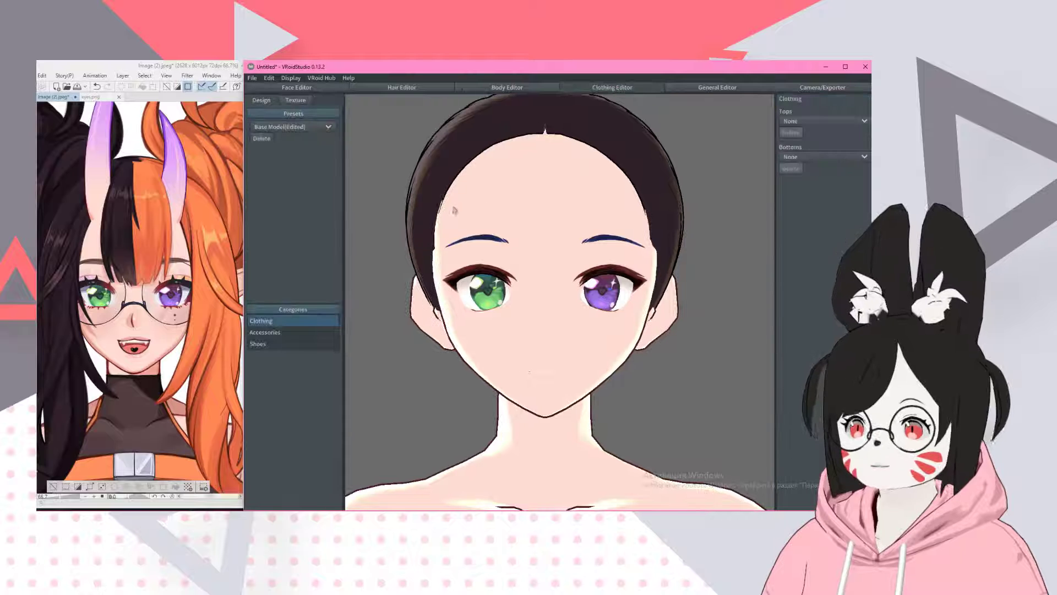
left_click(264, 333)
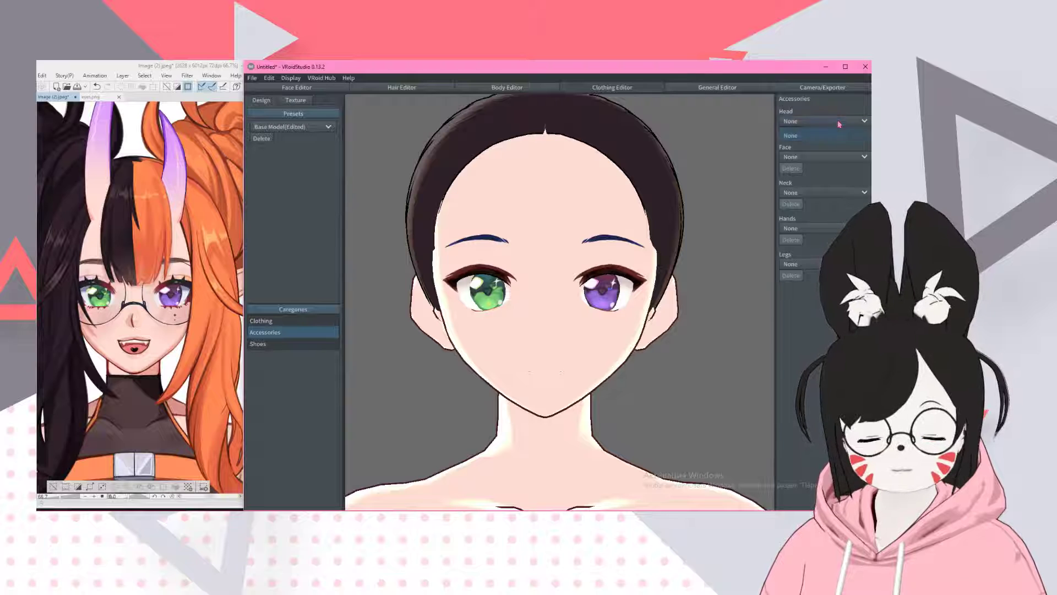
left_click(816, 192)
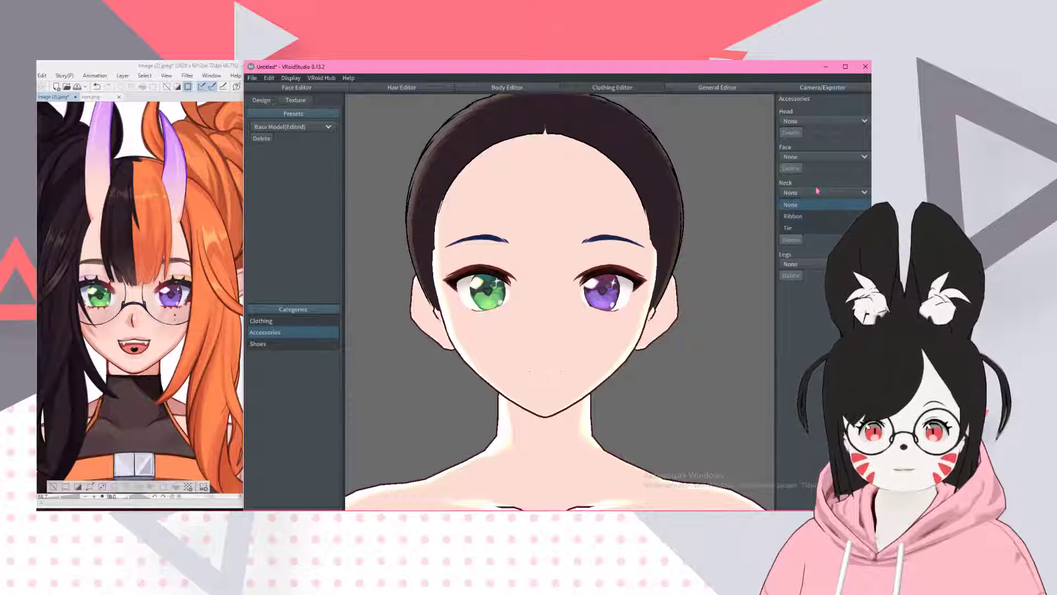
left_click(819, 204)
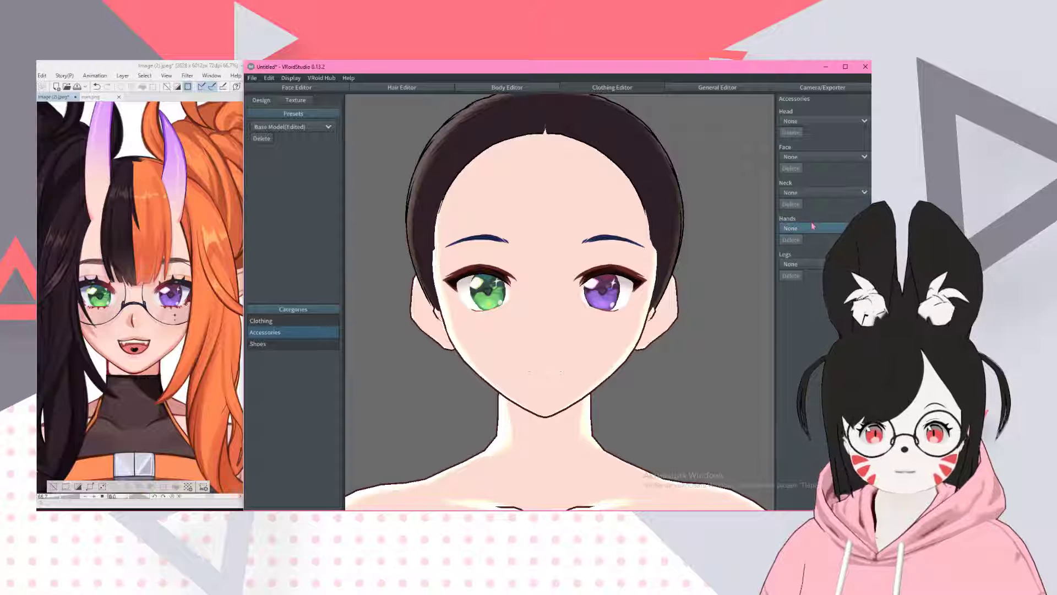
left_click(810, 267)
left_click(803, 263)
scroll(477, 190, "down", 2)
scroll(479, 148, "up", 2)
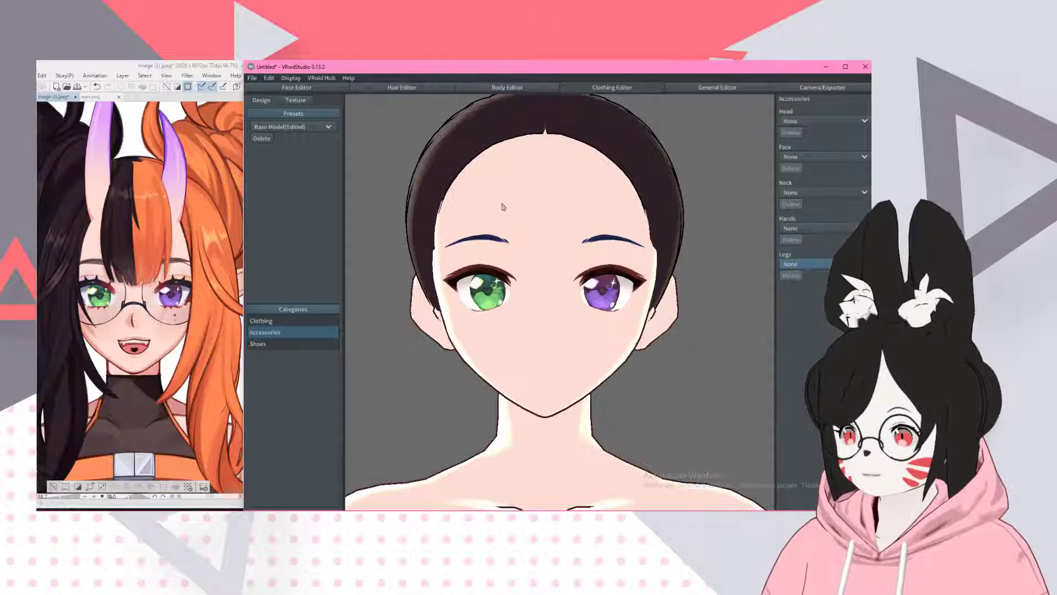
scroll(503, 206, "down", 4)
mouse_move(556, 184)
right_mouse_down()
mouse_move(498, 186)
mouse_move(550, 186)
right_mouse_up()
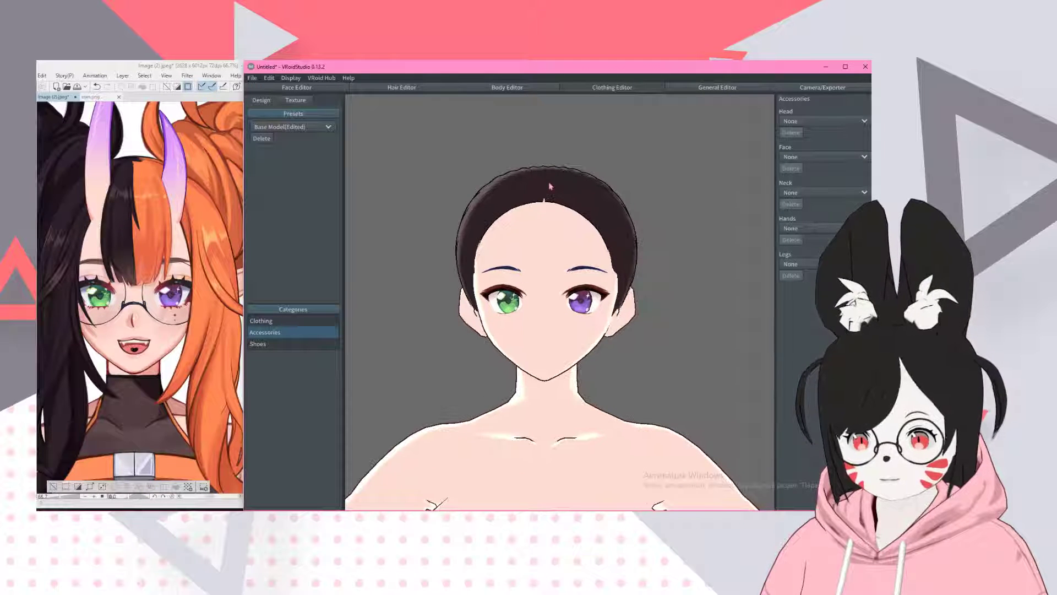
scroll(513, 237, "up", 5)
scroll(540, 232, "down", 1)
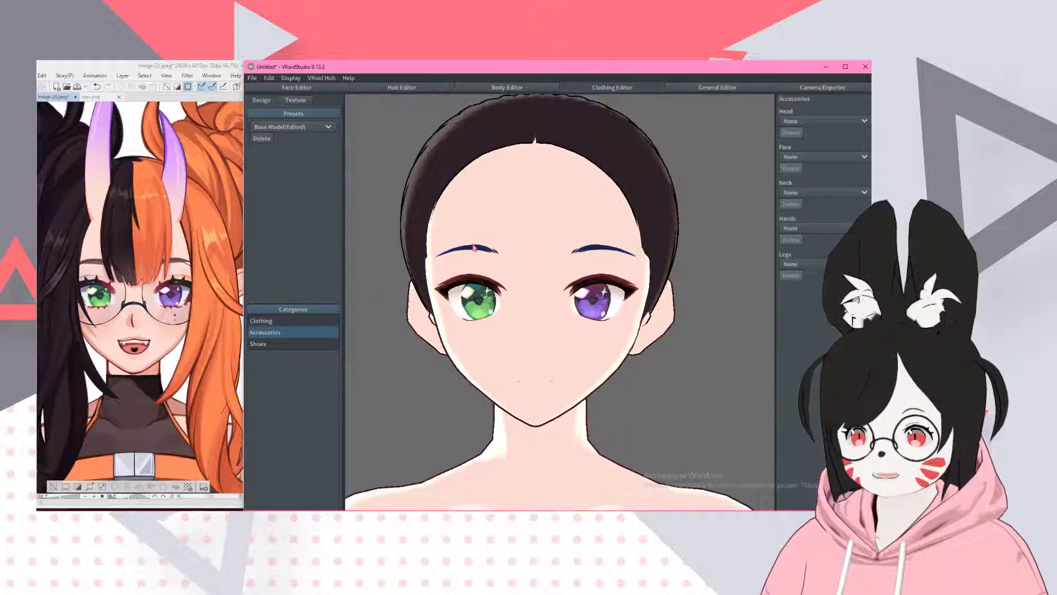
right_click_drag(474, 245, 474, 244)
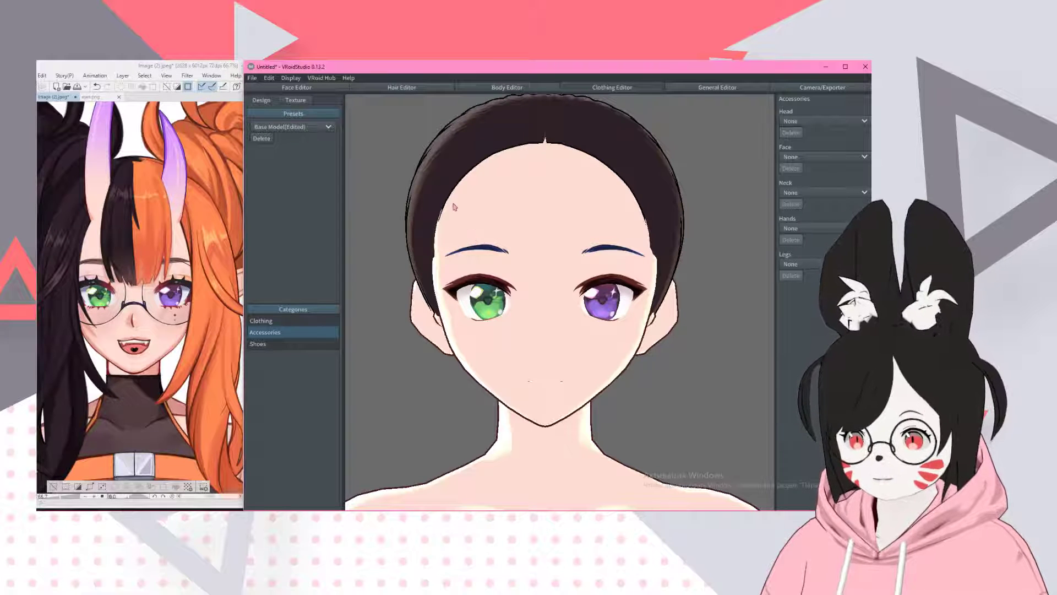
scroll(463, 220, "down", 3)
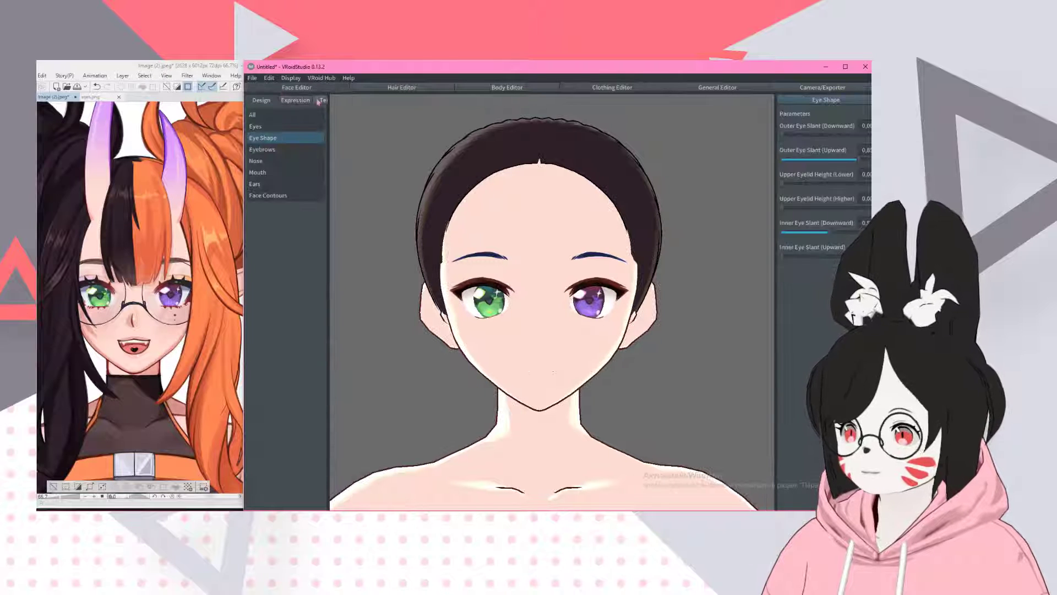
- Open the face textures, select the Mouth's paint layer and expand the Eyeline settings
left_click(321, 101)
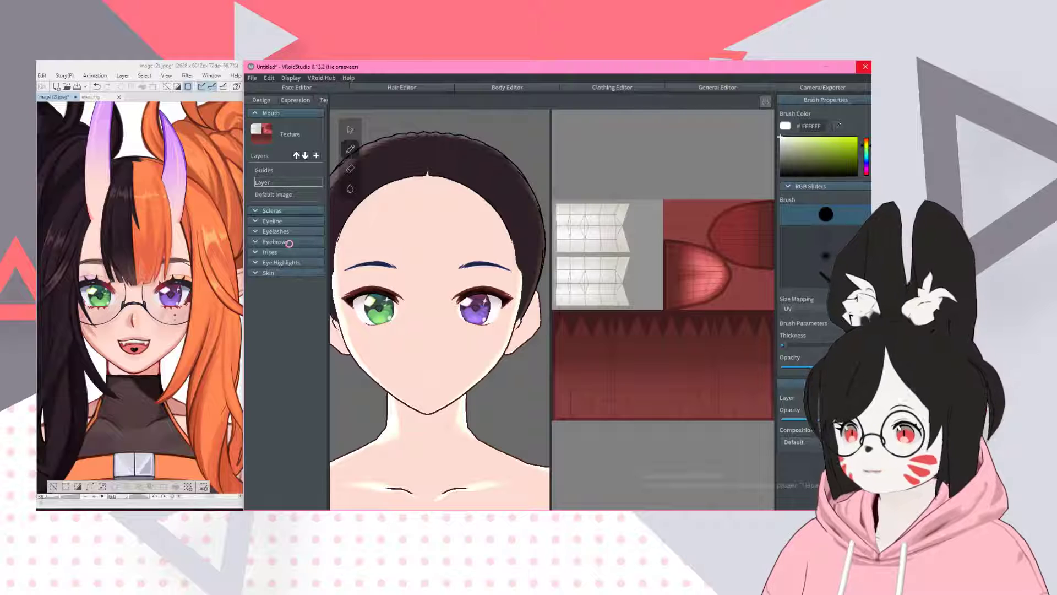
left_click(265, 186)
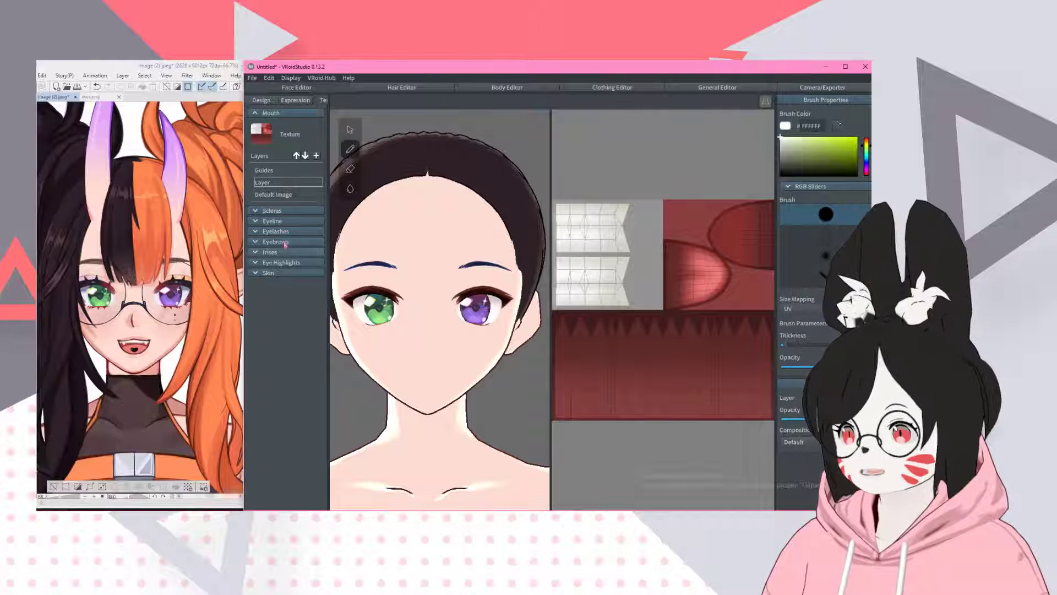
left_click(272, 221)
- Sample the dark lash colour from the reference art in Clip Studio Paint and set VRoid's brush colour to 232325
scroll(209, 294, "up", 2)
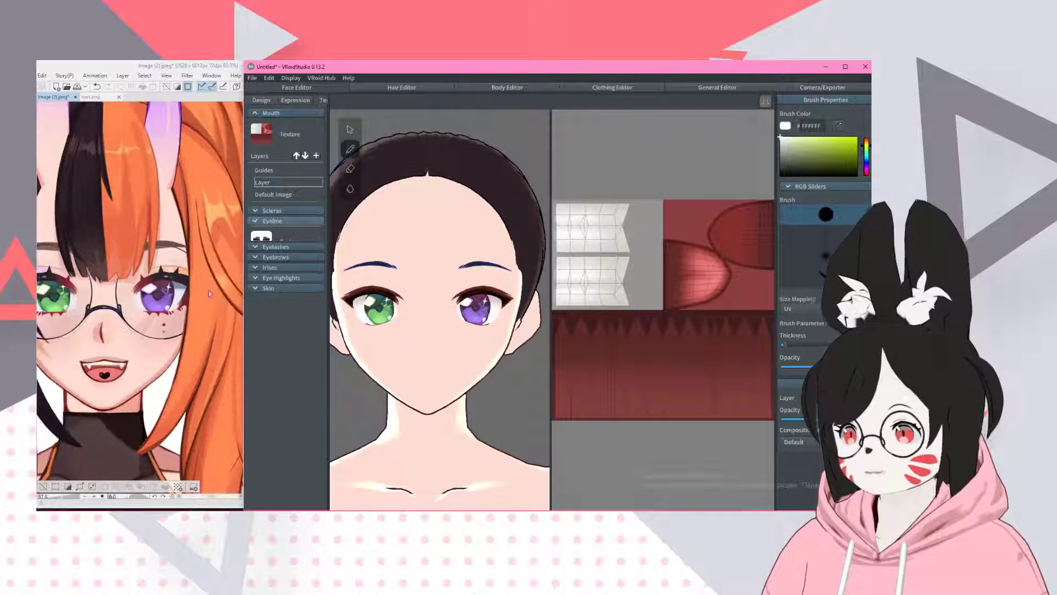
scroll(209, 294, "up", 5)
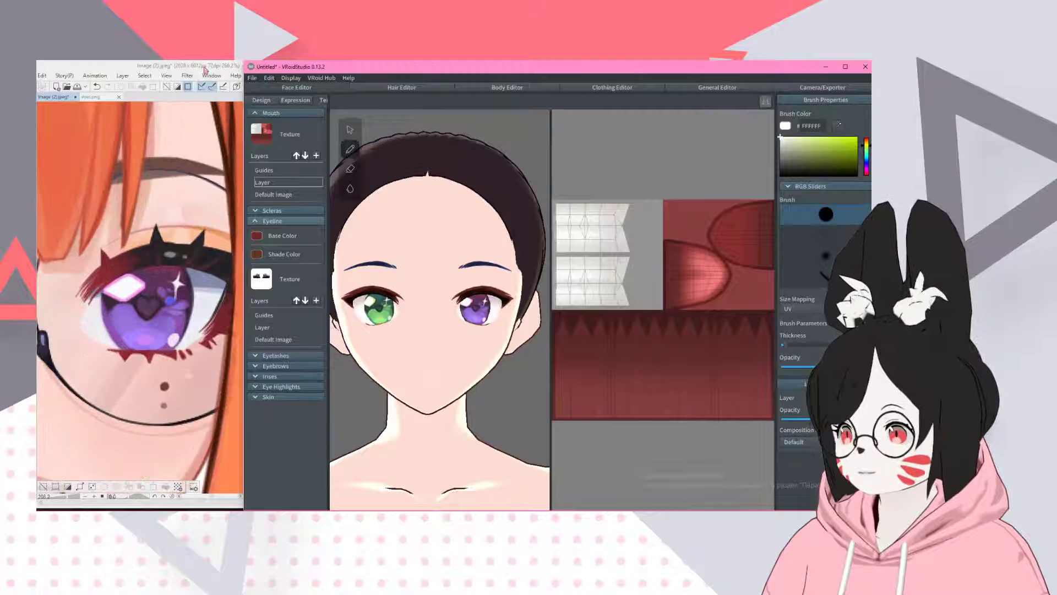
left_click(205, 70)
left_click(226, 270, "alt")
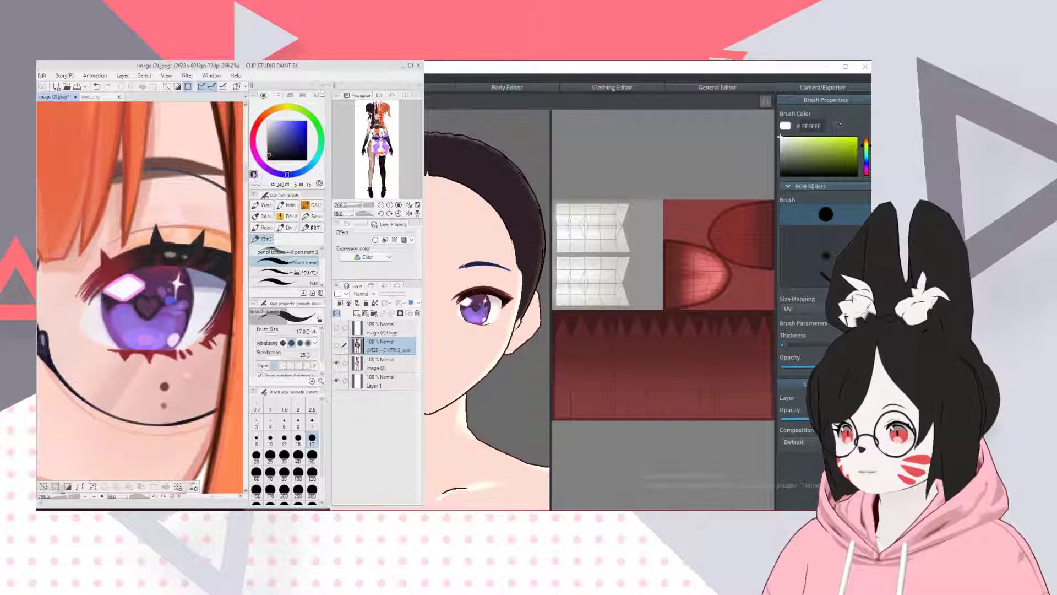
left_click(785, 126)
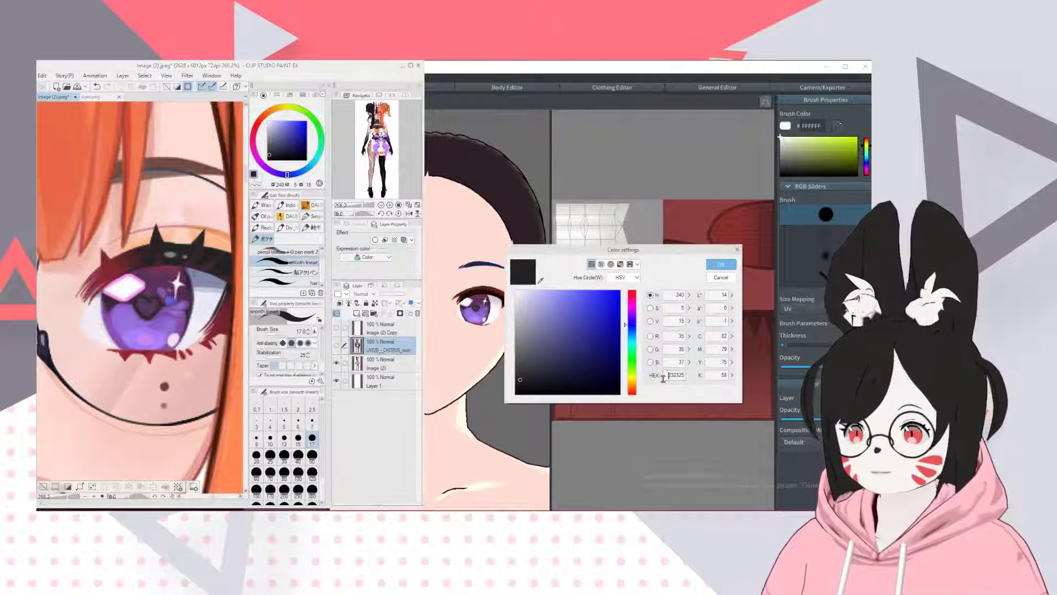
left_click(810, 125)
left_click(809, 126)
type("232325")
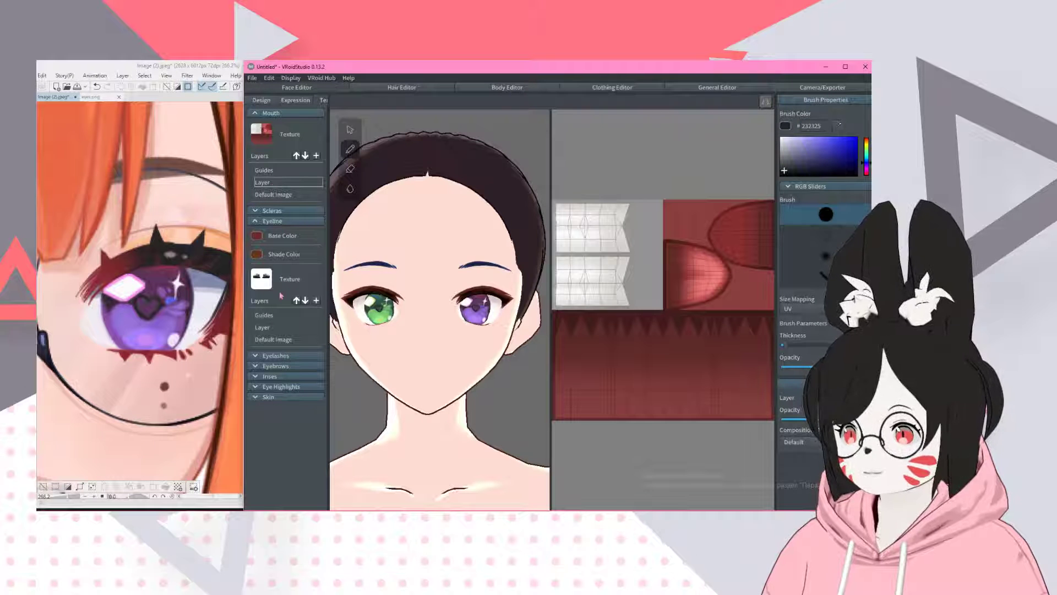
- Sample the tongue's pink from the reference art in Clip Studio Paint and set VRoid's brush colour to EE7B78
scroll(203, 209, "down", 3)
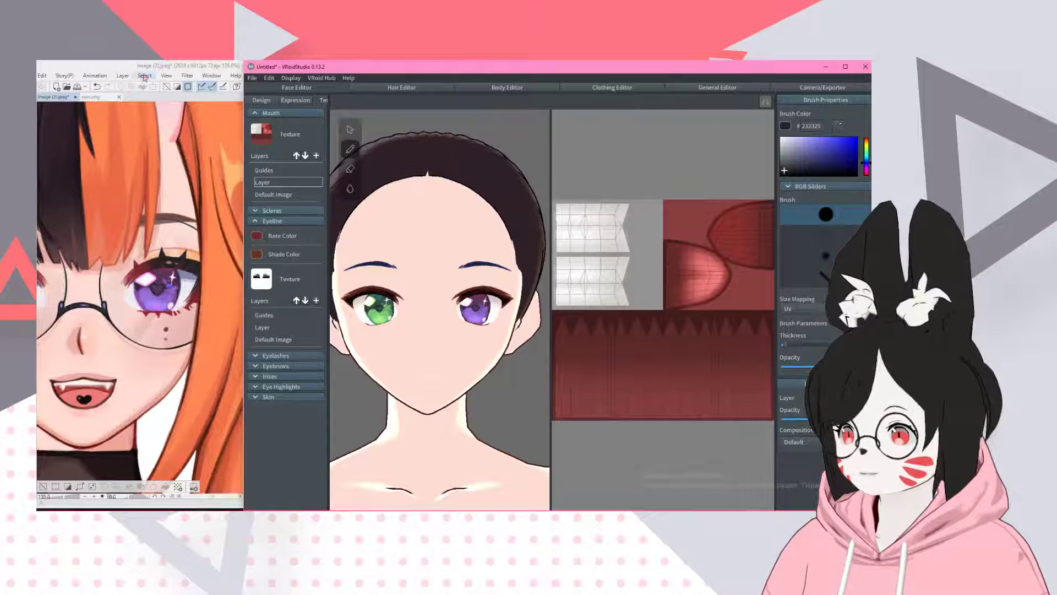
left_click(145, 77)
left_click(101, 392, "alt")
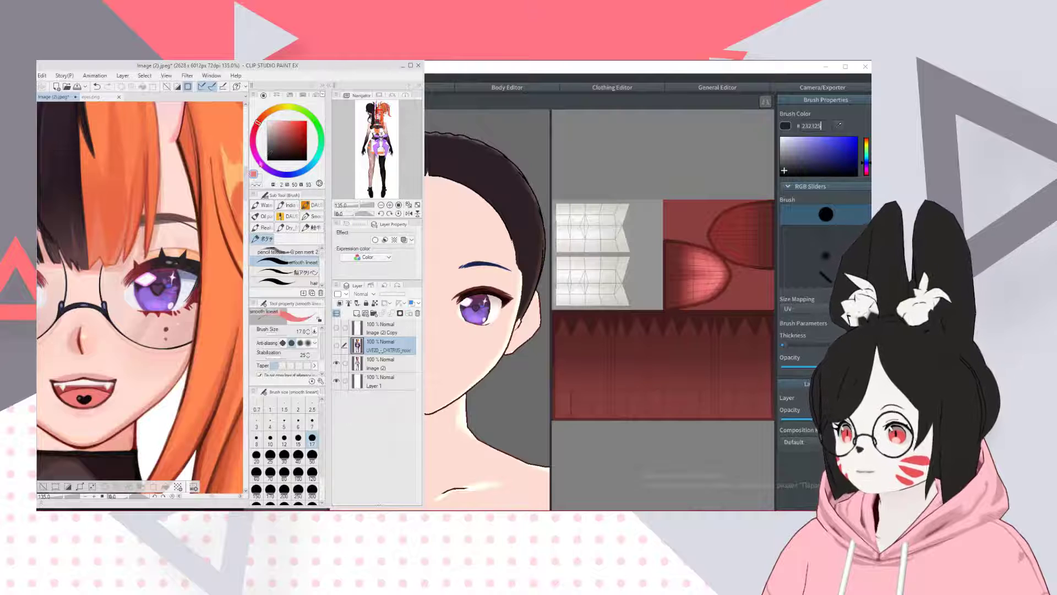
left_click(253, 174)
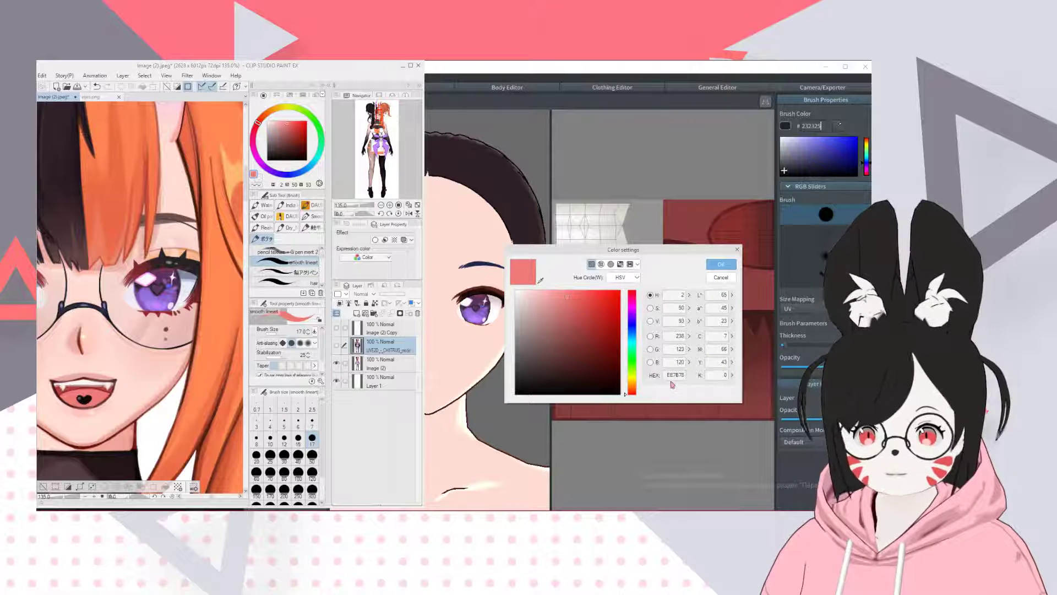
double_click(674, 376)
key("ctrl+c")
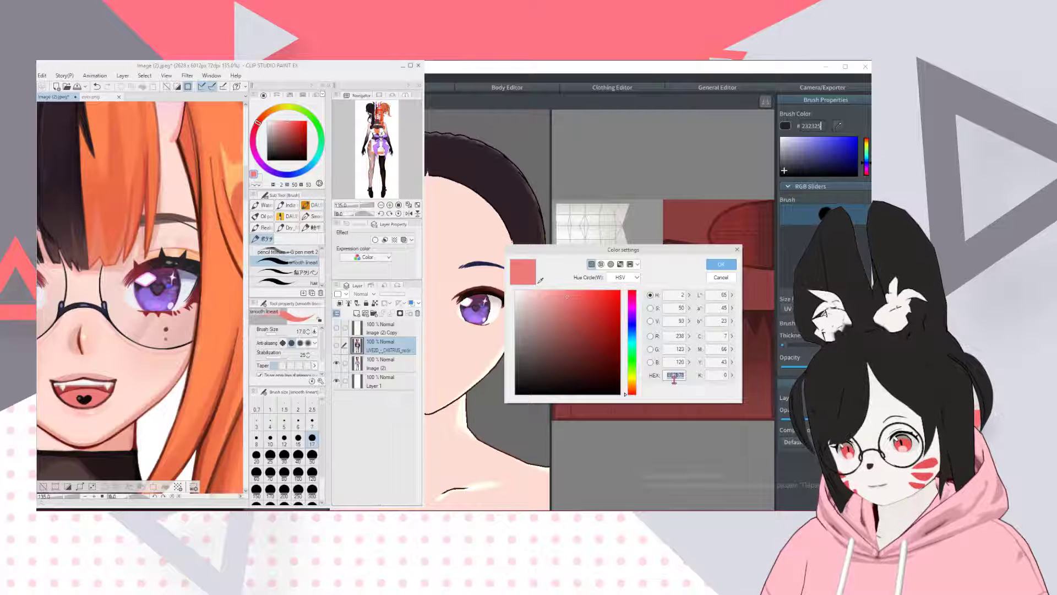
left_click(721, 264)
left_click(816, 126)
key("ctrl+v")
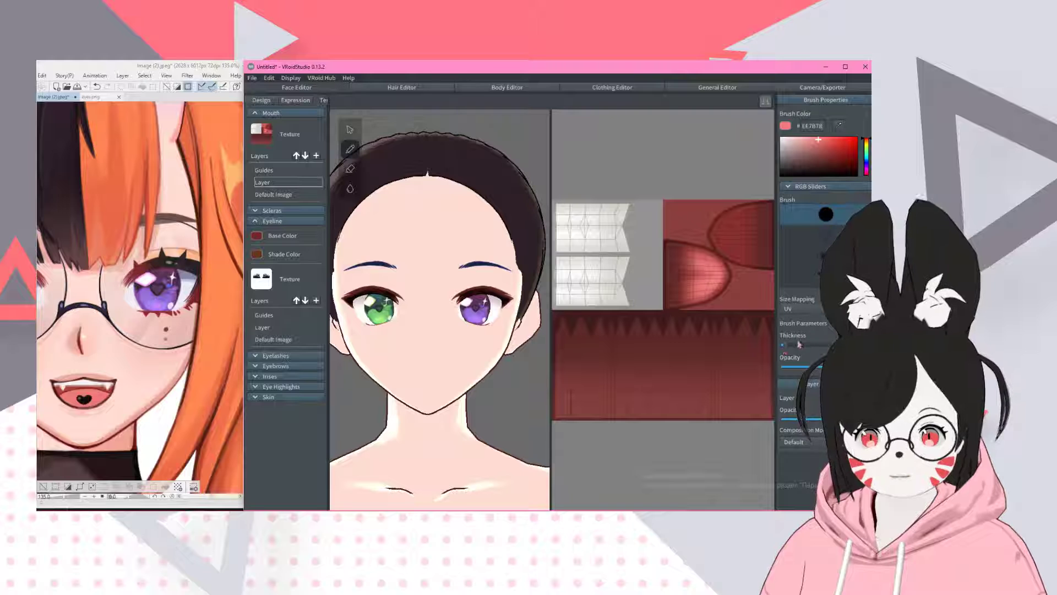
- Paint the two tongue shapes of the mouth texture pink with a thicker brush
scroll(661, 320, "up", 2)
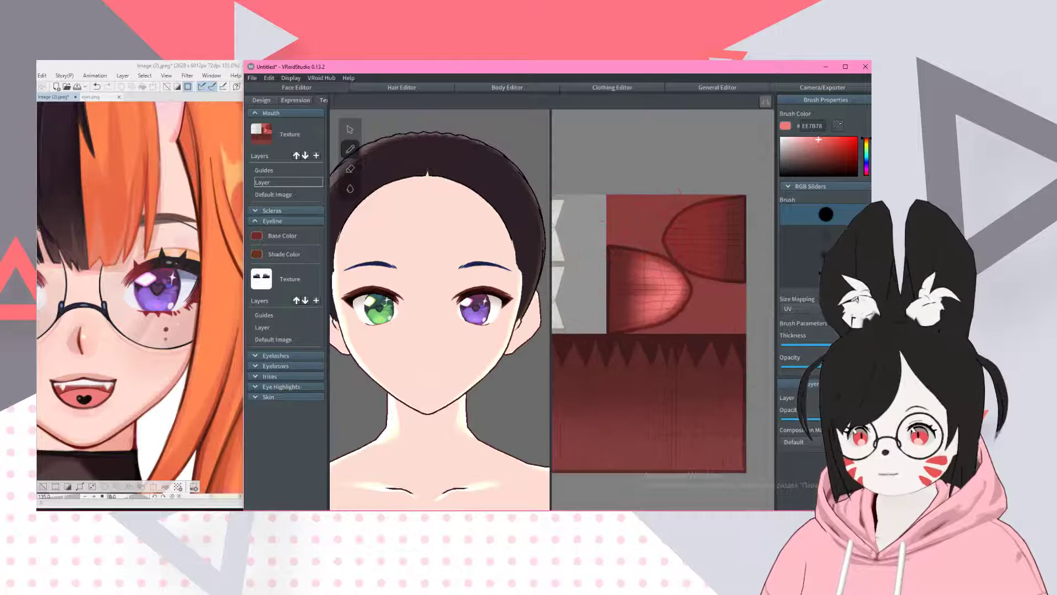
mouse_move(661, 259)
left_mouse_down()
mouse_move(711, 220)
mouse_move(722, 242)
mouse_move(641, 242)
mouse_move(606, 276)
mouse_move(632, 284)
mouse_move(594, 295)
mouse_move(612, 314)
mouse_move(600, 323)
left_mouse_up()
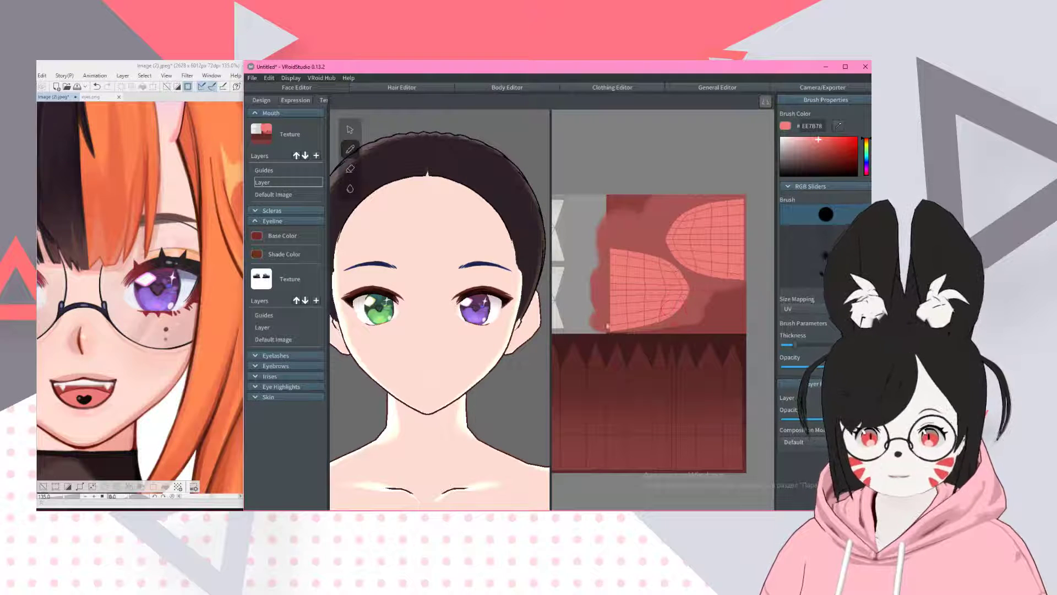
mouse_move(707, 292)
left_mouse_down()
mouse_move(732, 306)
mouse_move(708, 319)
left_mouse_up()
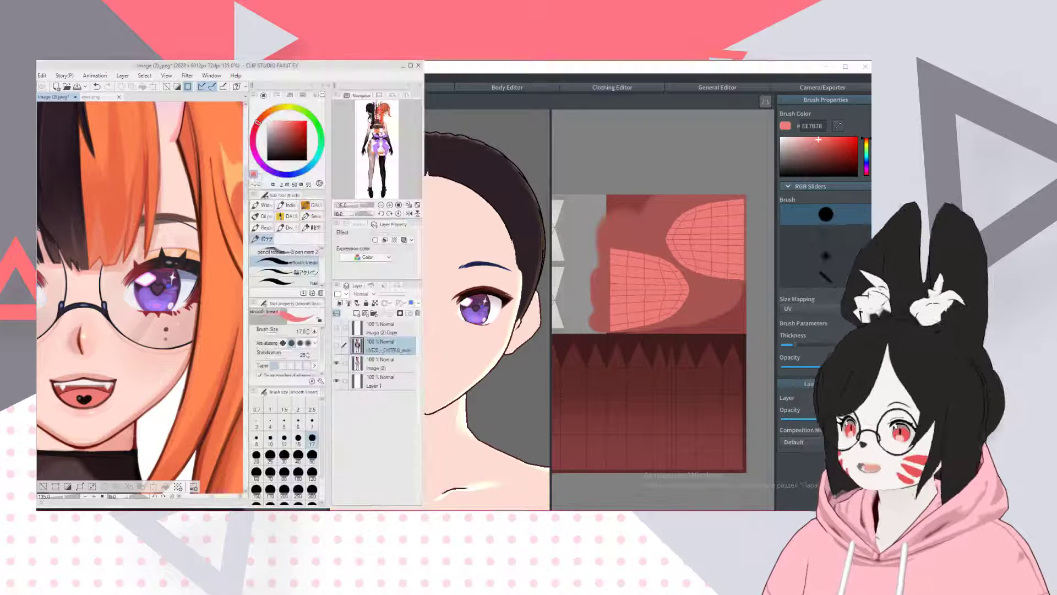
- Sample the darker red inside the reference mouth in Clip Studio Paint and set VRoid's brush colour to B03F3B
left_click(38, 408)
scroll(60, 391, "up", 5)
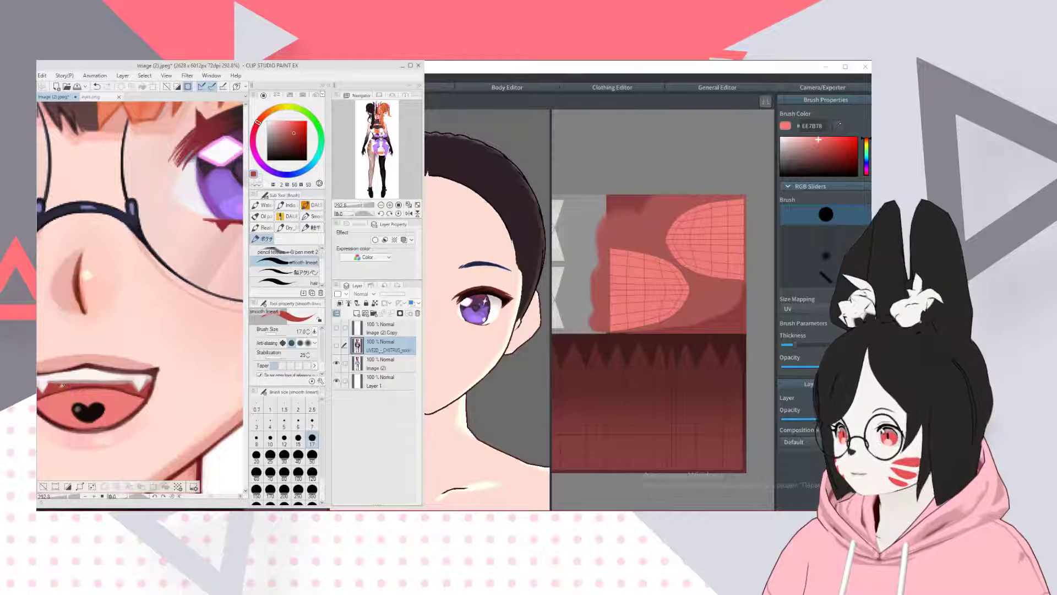
left_click(253, 174)
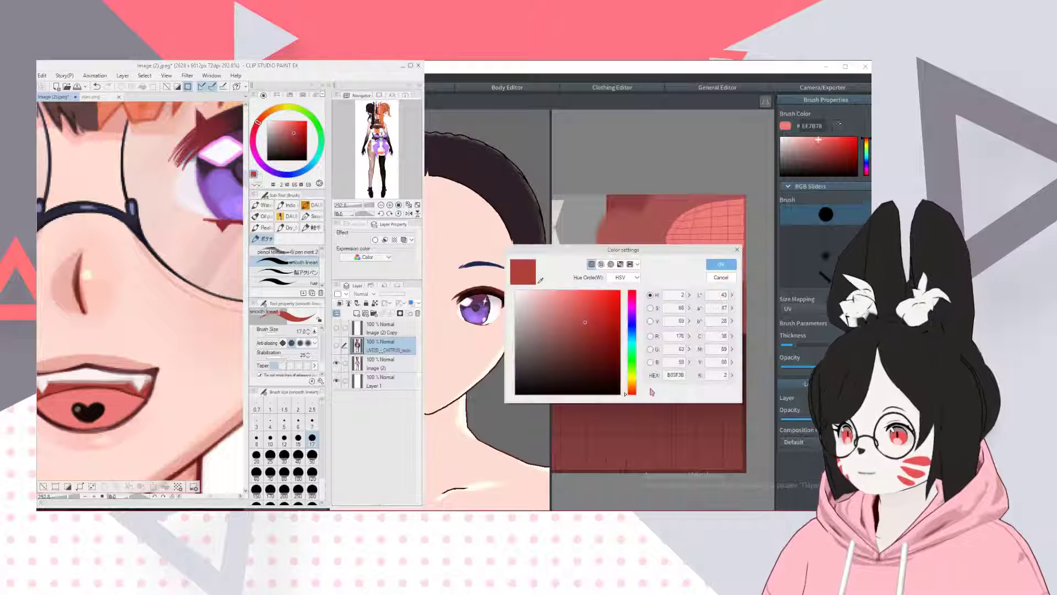
left_click(721, 265)
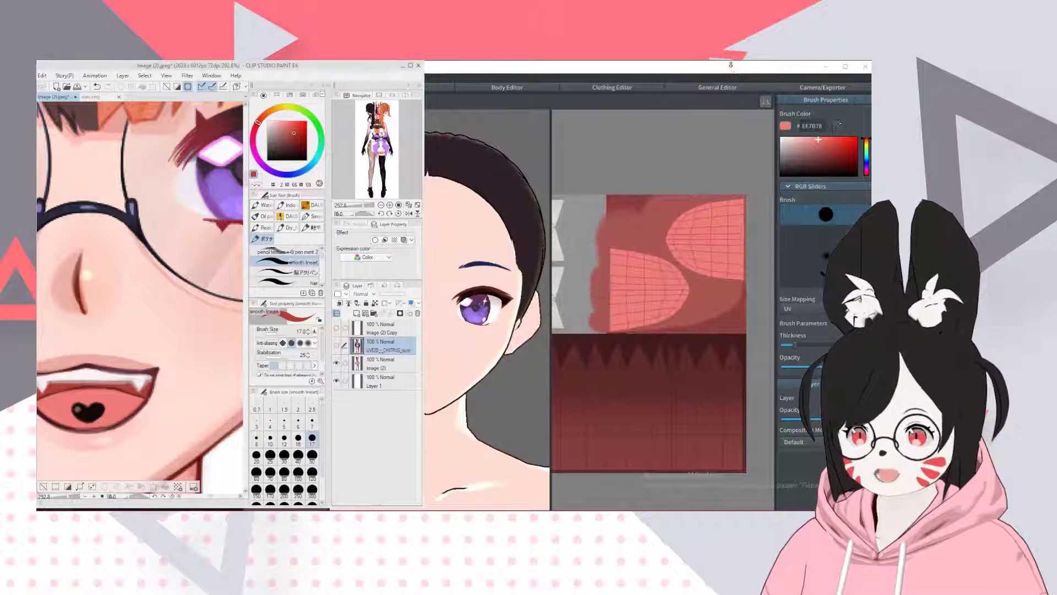
left_click(838, 131)
type("B03F3B")
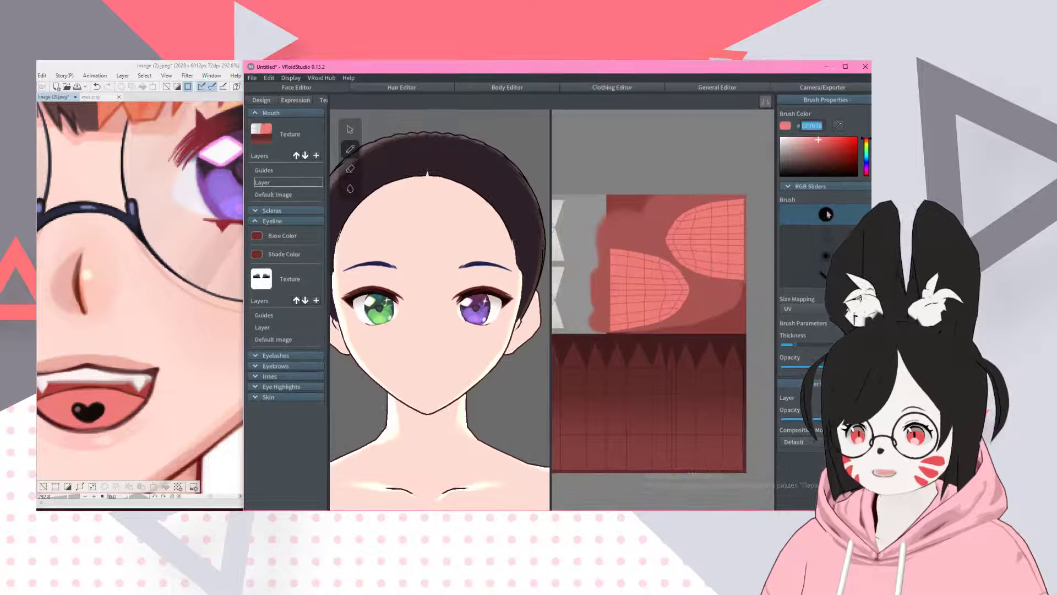
- Paint the whole mouth-interior block of the mouth texture red, using a thinner brush along its jagged upper edge
scroll(689, 308, "down", 3)
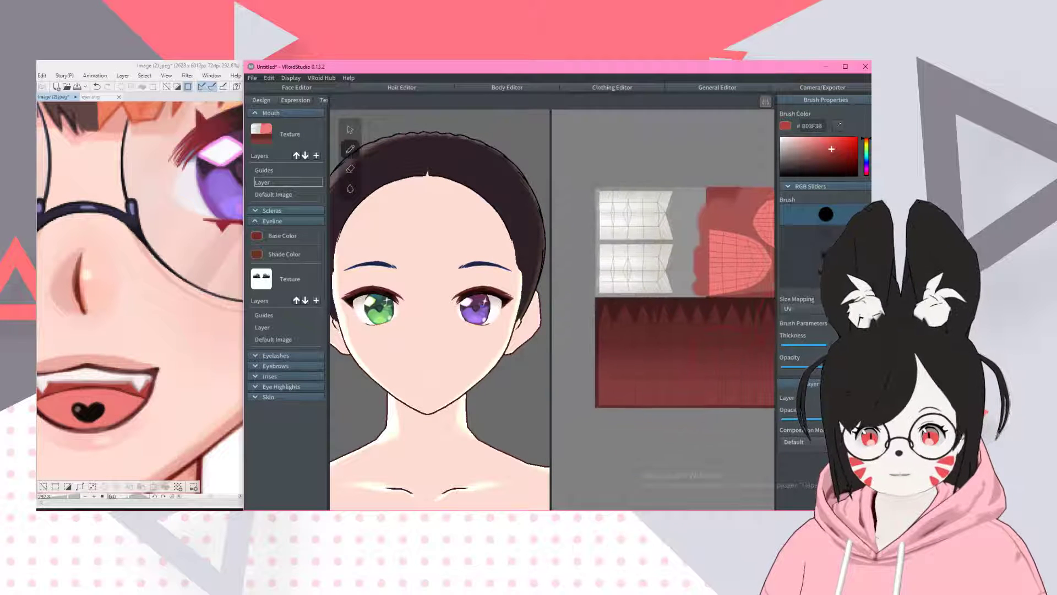
middle_click_drag(758, 341, 710, 342)
scroll(658, 298, "down", 2)
mouse_move(573, 380)
left_mouse_down()
mouse_move(738, 380)
mouse_move(578, 355)
left_mouse_up()
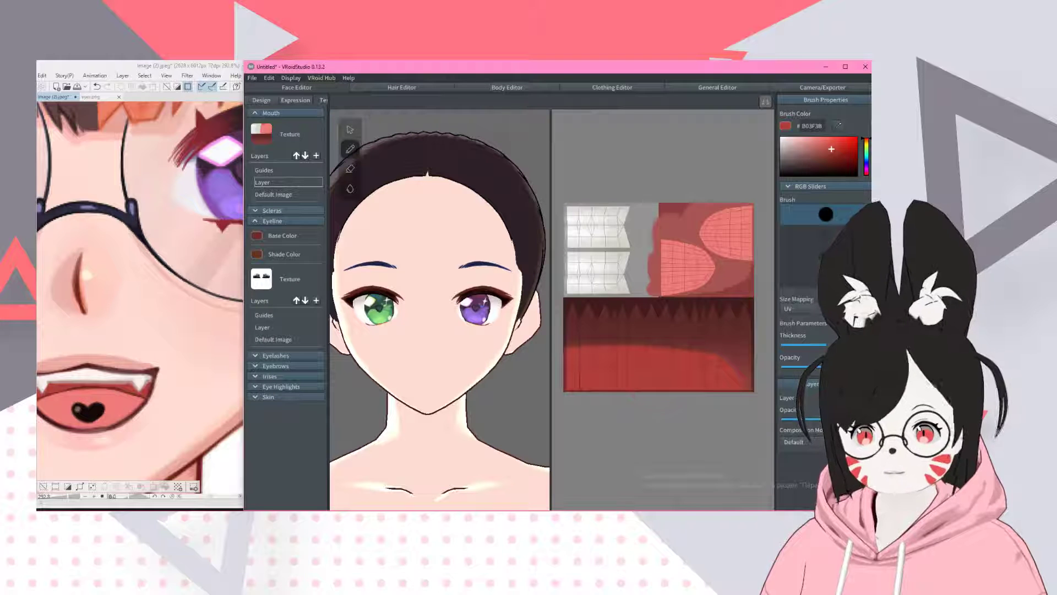
left_click_drag(578, 330, 749, 353)
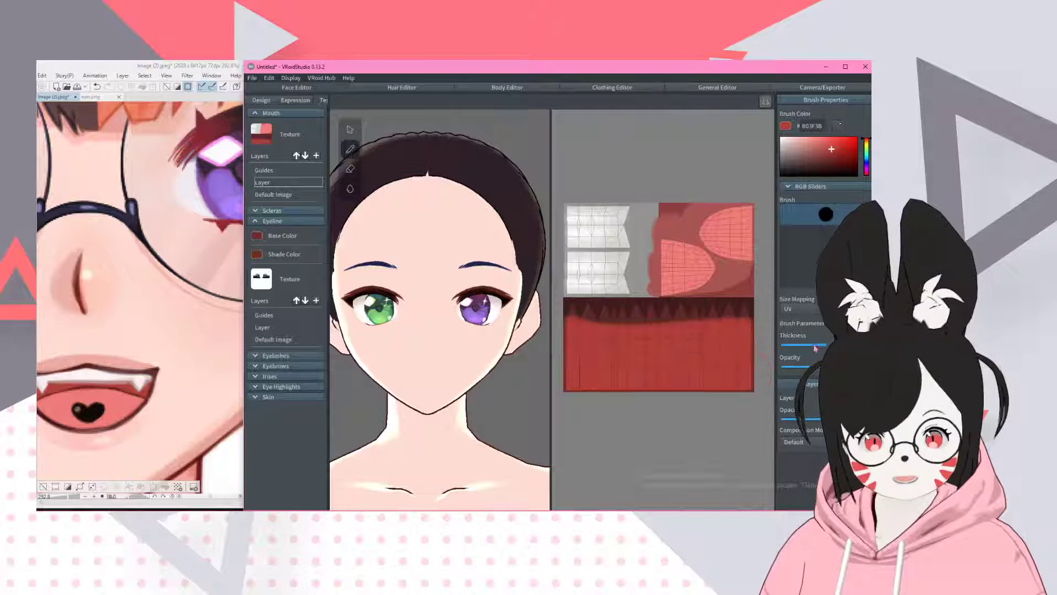
left_click_drag(567, 313, 678, 315)
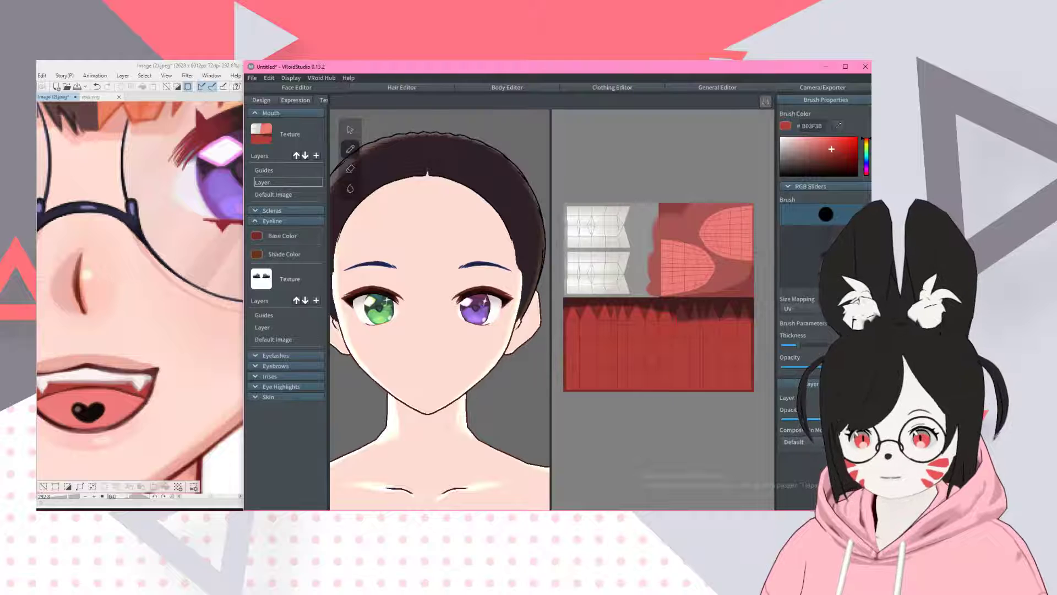
left_click_drag(573, 305, 744, 315)
left_click_drag(658, 307, 754, 310)
left_click_drag(618, 303, 653, 303)
left_click(839, 125)
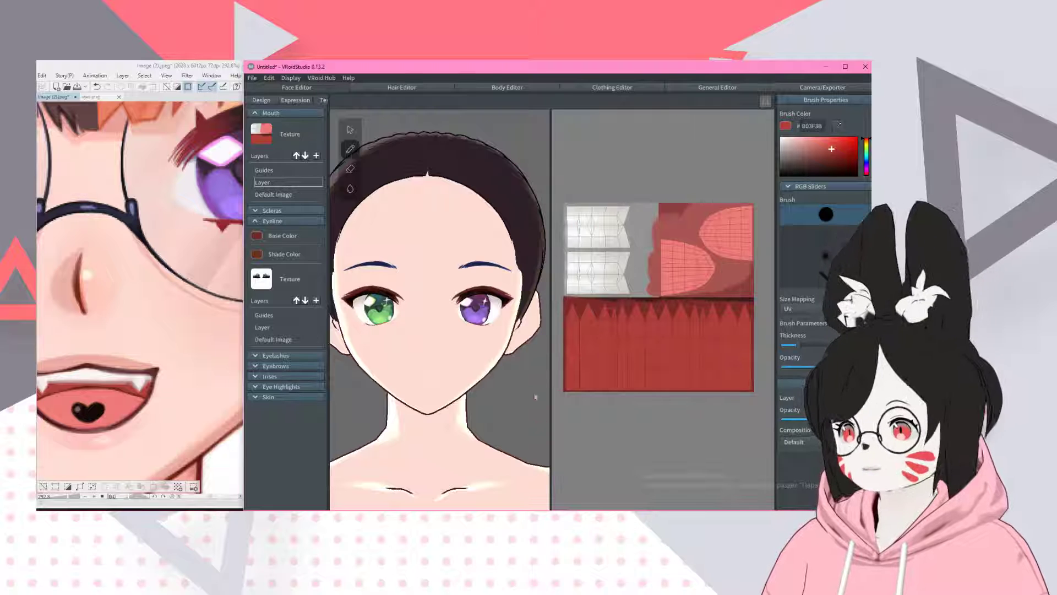
scroll(535, 396, "down", 3)
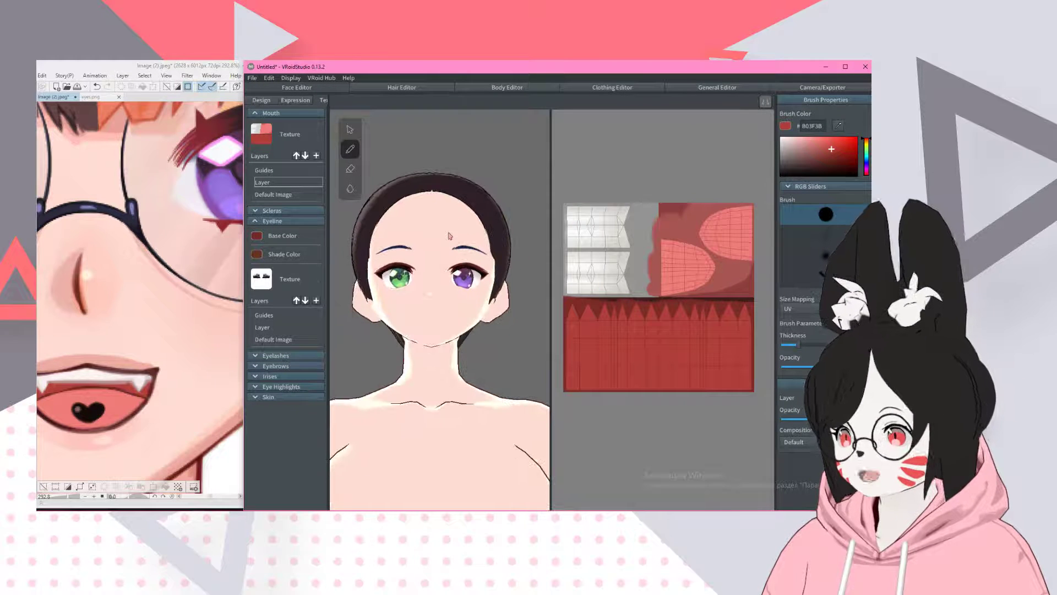
right_click_drag(449, 236, 449, 240)
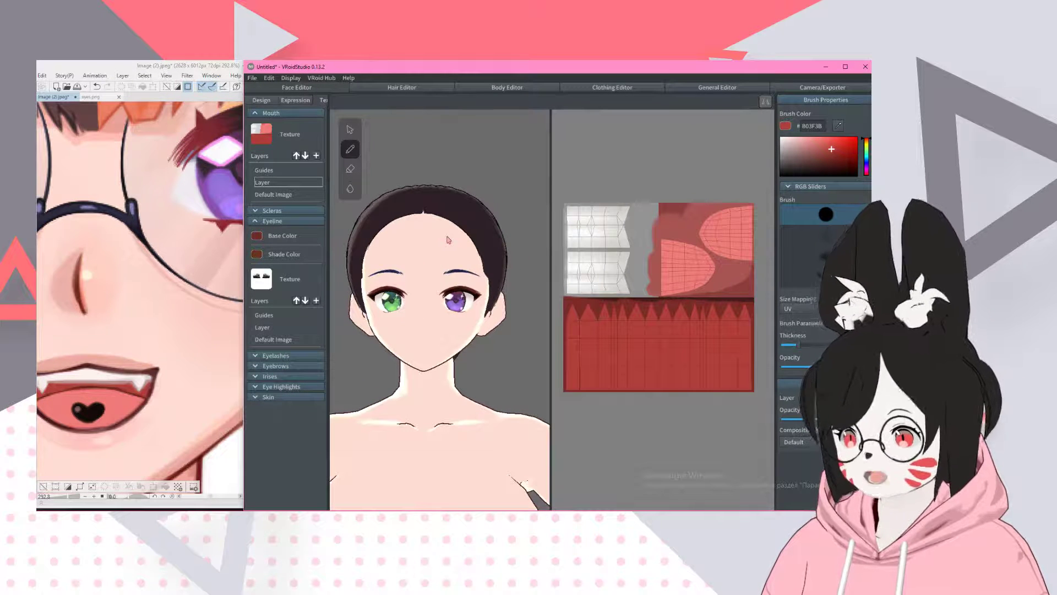
- Examine the character reference art in Clip Studio Paint, from the face to the full outfit and legs
scroll(210, 324, "down", 5)
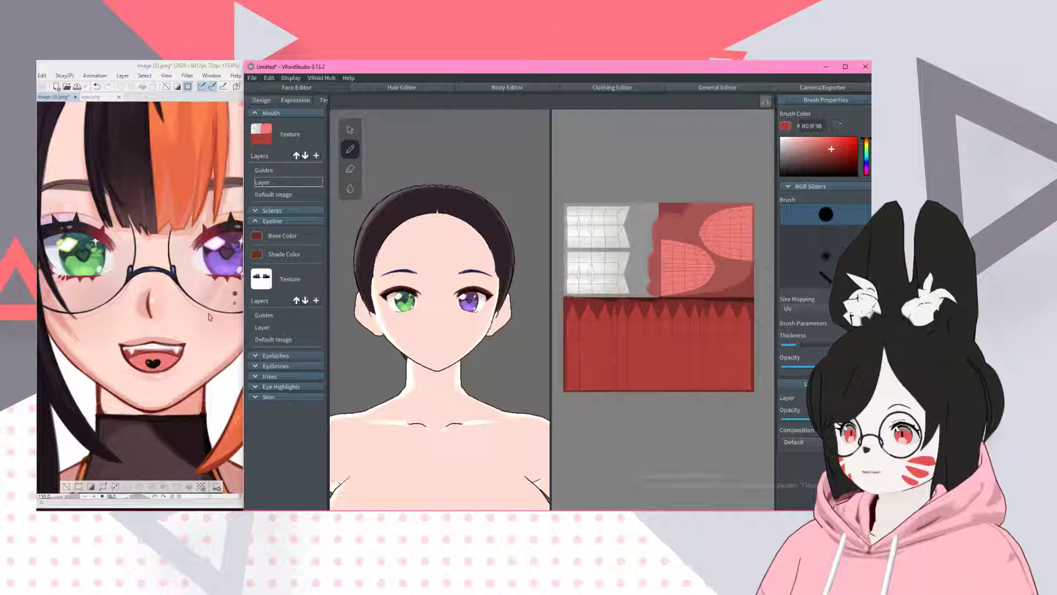
scroll(457, 385, "down", 1)
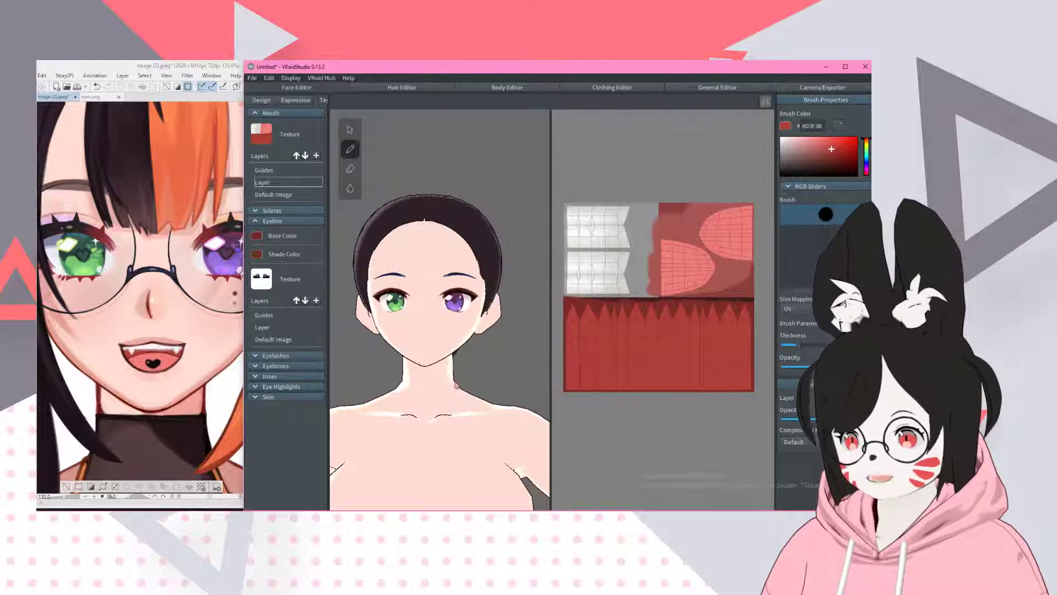
scroll(169, 281, "down", 5)
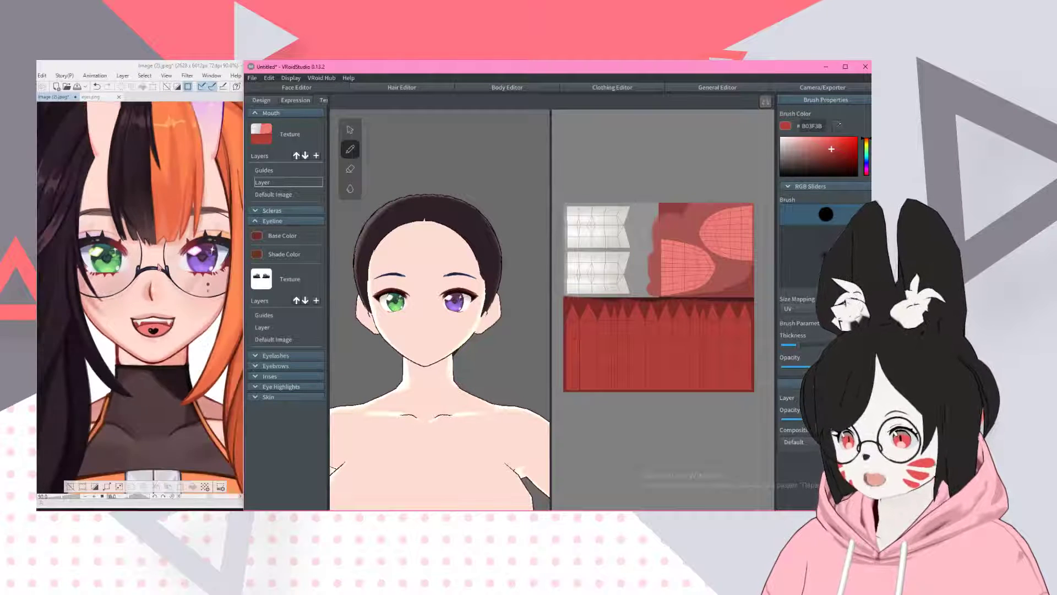
left_click(190, 68)
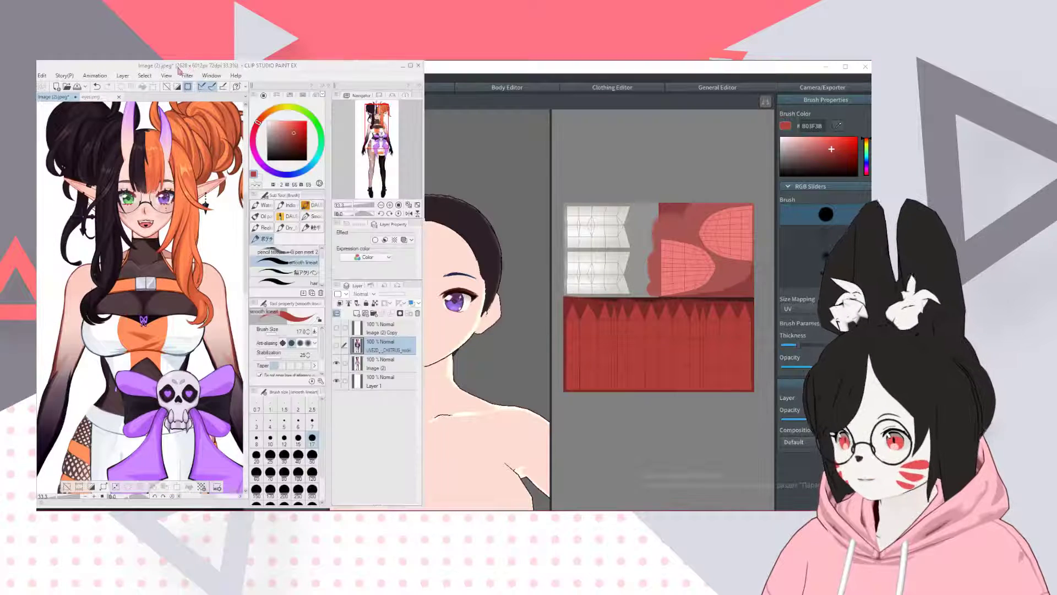
scroll(127, 157, "down", 3)
scroll(127, 157, "down", 2)
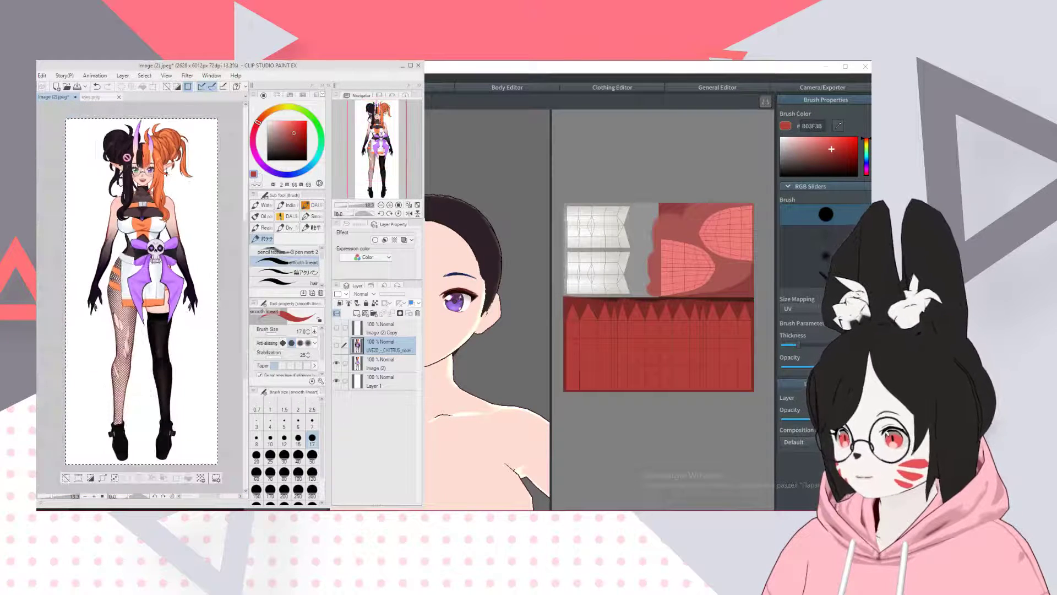
scroll(149, 263, "down", 1)
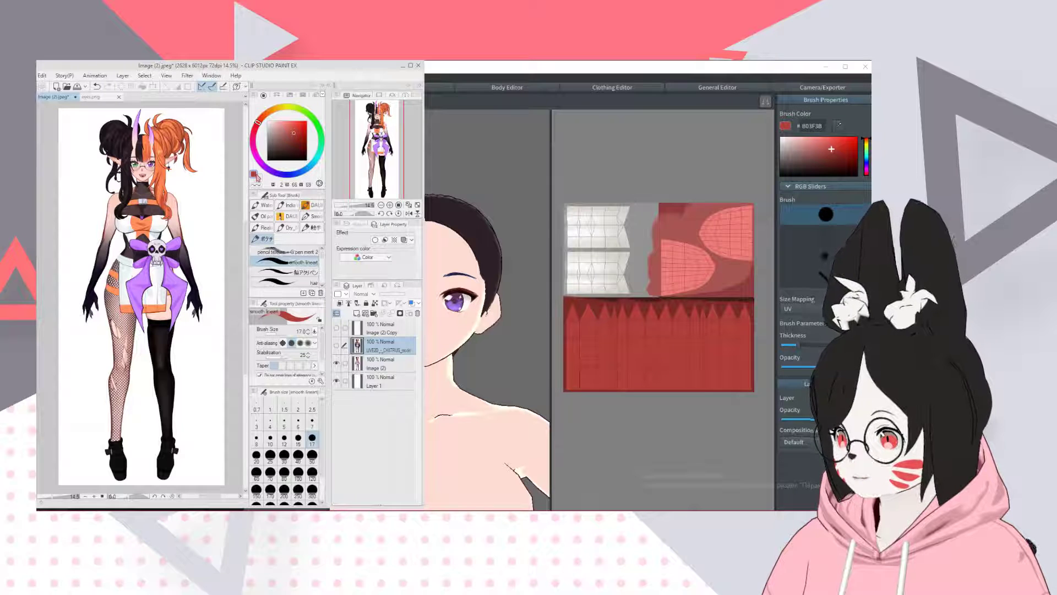
scroll(139, 196, "up", 2)
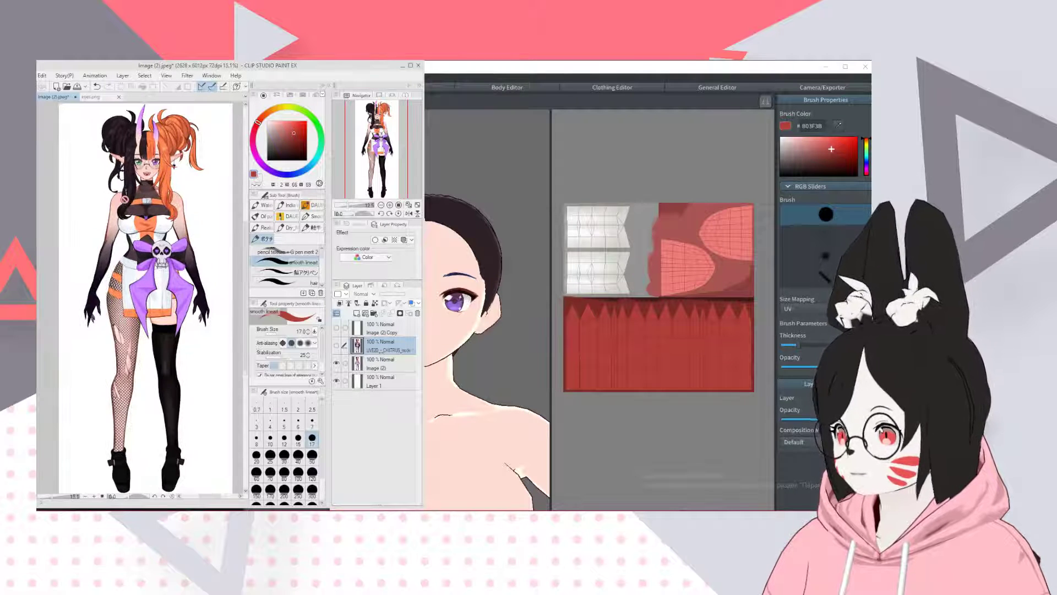
scroll(139, 195, "up", 5)
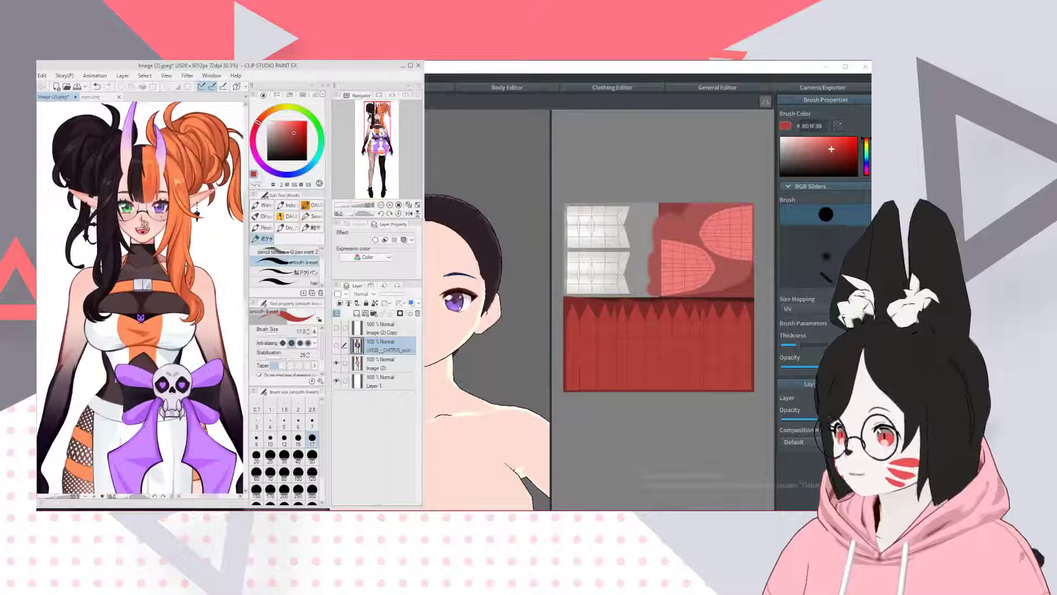
scroll(171, 182, "up", 1)
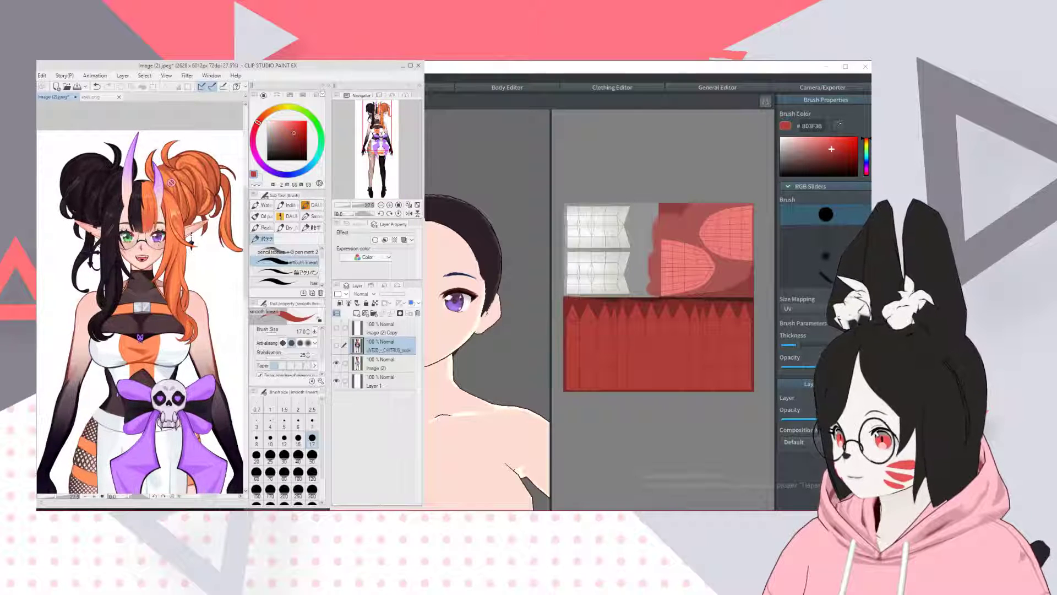
scroll(173, 150, "down", 3)
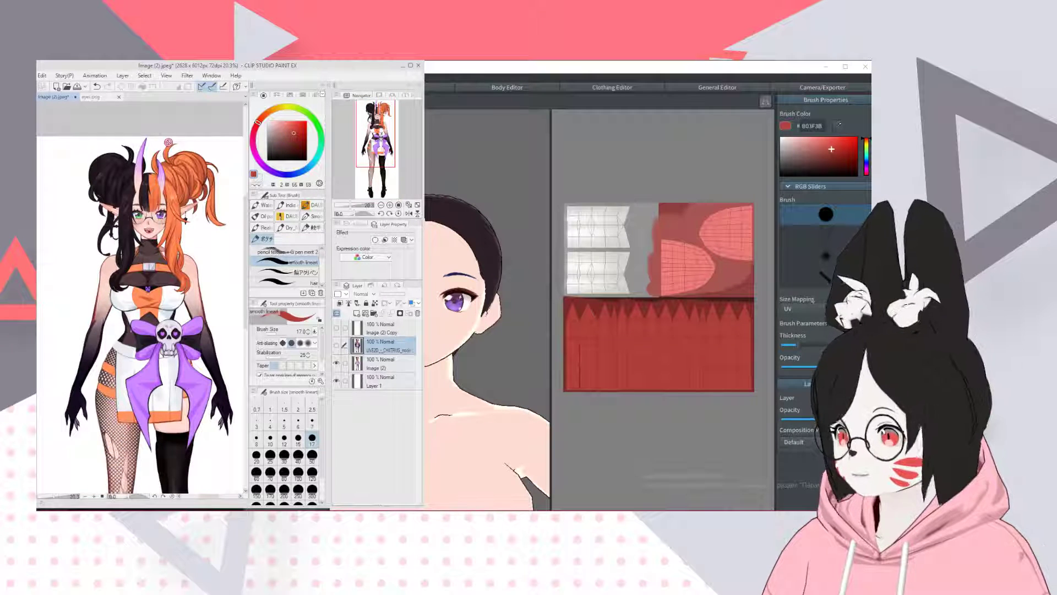
scroll(169, 142, "down", 3)
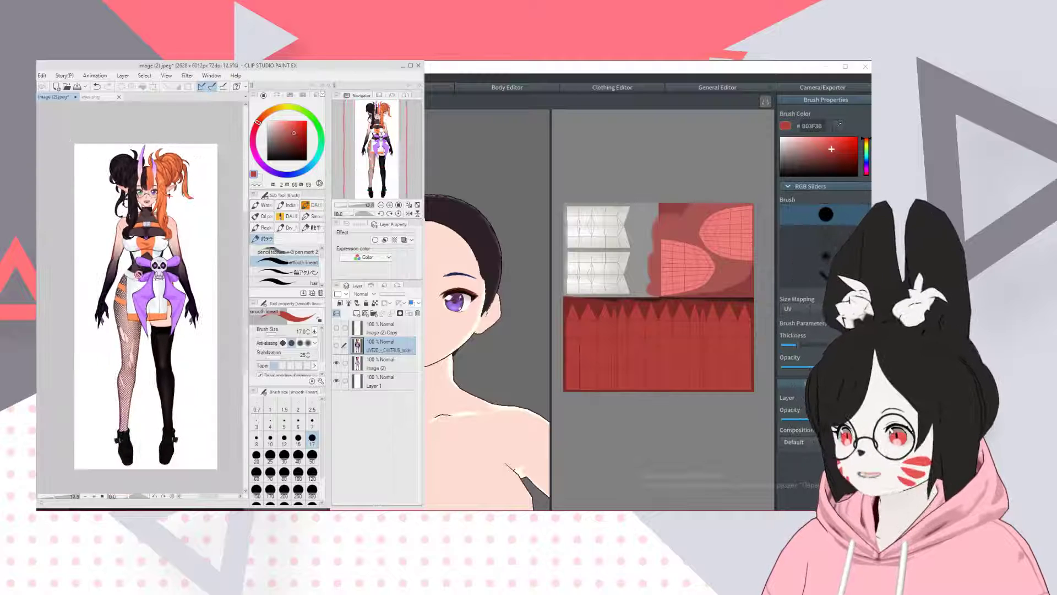
scroll(135, 330, "up", 1)
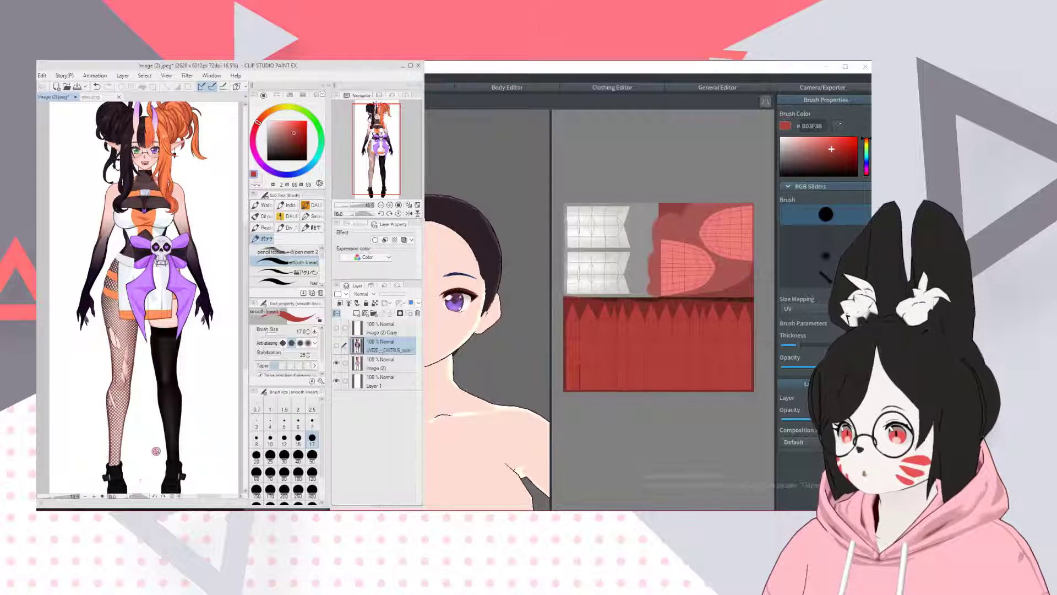
scroll(156, 449, "down", 3)
scroll(147, 166, "up", 6)
scroll(100, 296, "down", 1)
scroll(101, 296, "up", 3)
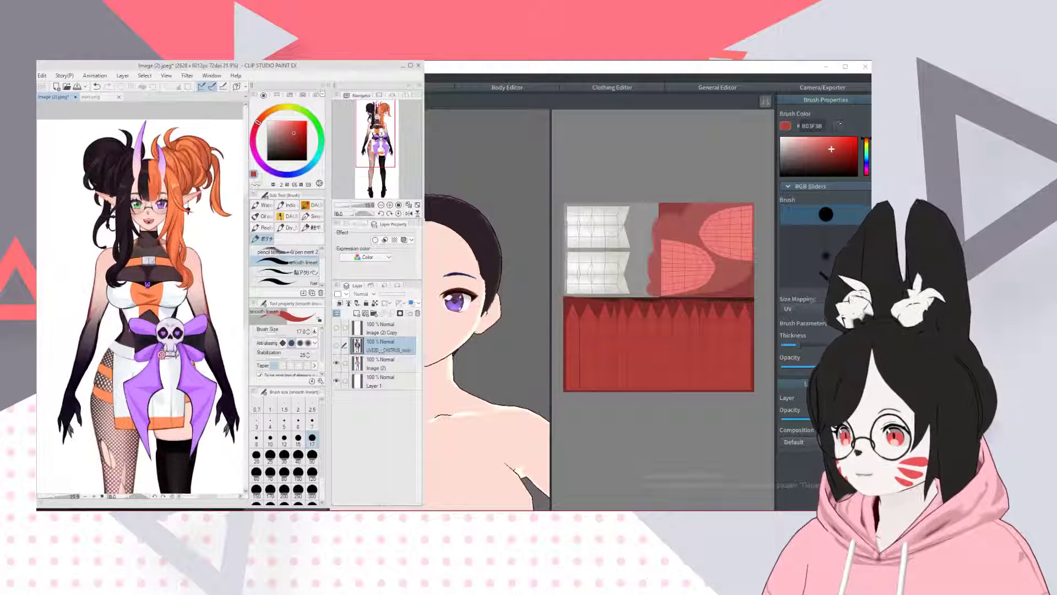
scroll(162, 277, "down", 1)
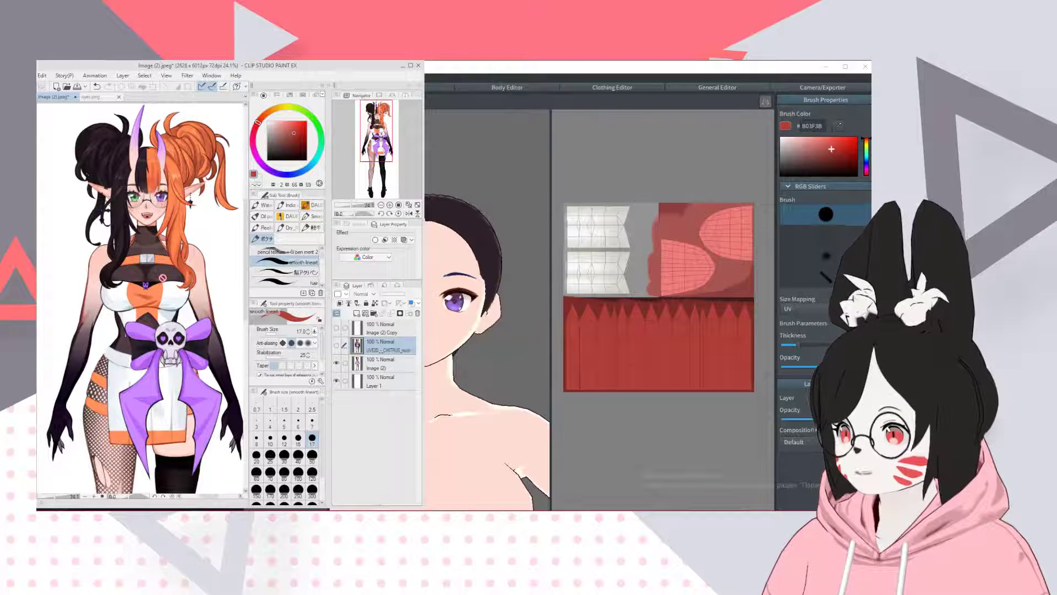
- Switch back to VRoid Studio, narrow its window slightly to uncover more of the reference art, and inspect the model's head
left_click(479, 68)
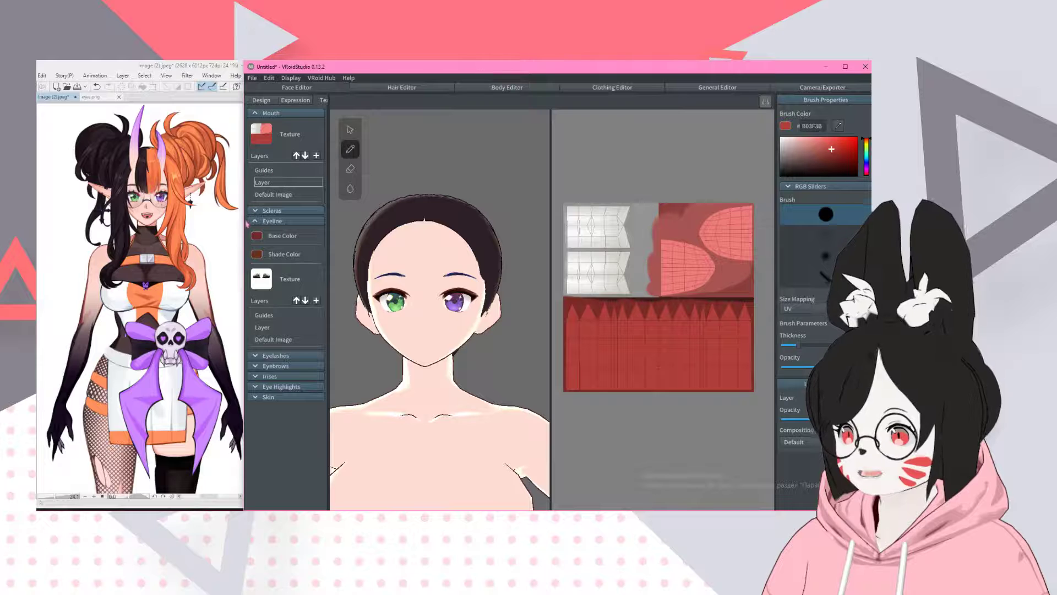
left_click_drag(243, 236, 247, 251)
right_click_drag(391, 330, 400, 330)
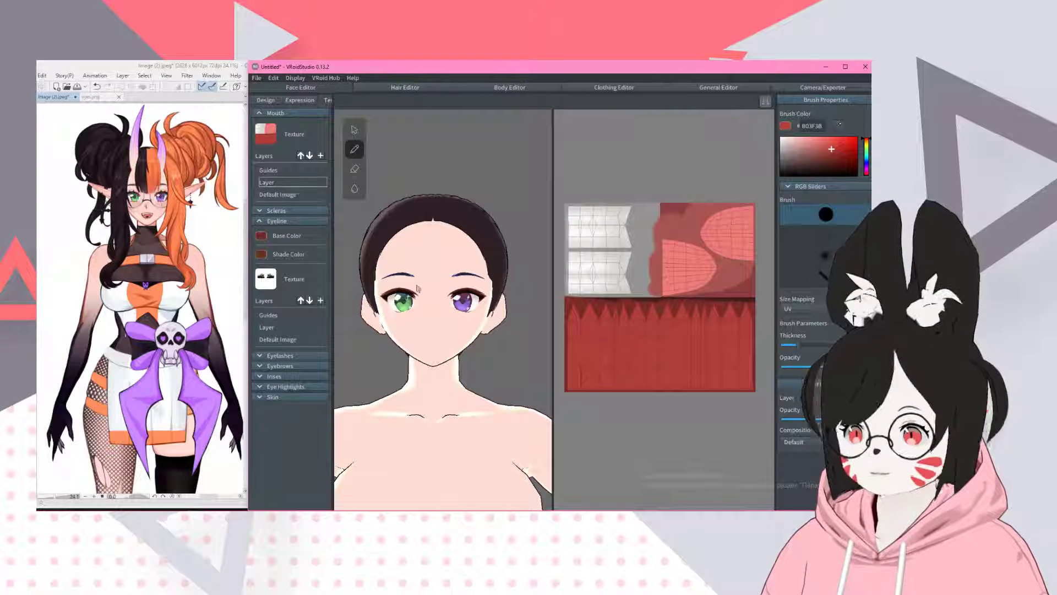
middle_click_drag(427, 225, 455, 224)
scroll(402, 342, "up", 3)
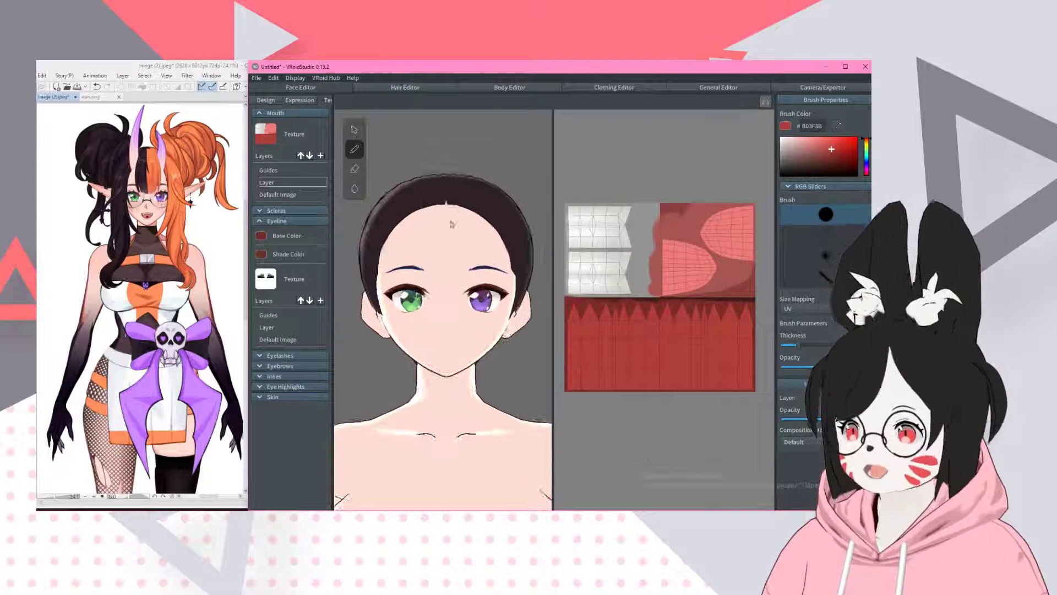
scroll(432, 209, "down", 3)
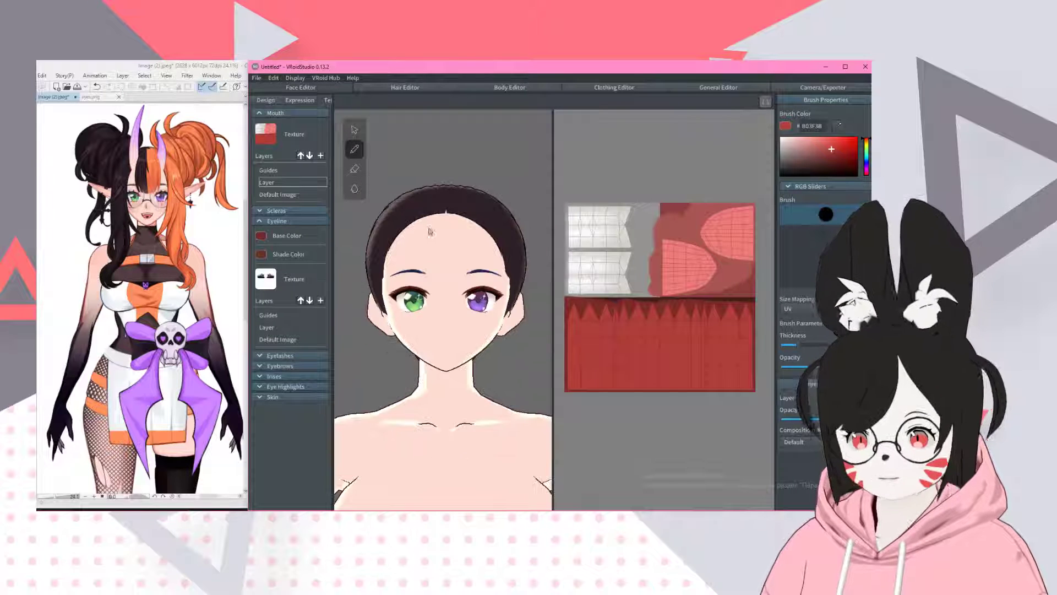
middle_click_drag(428, 232, 445, 229)
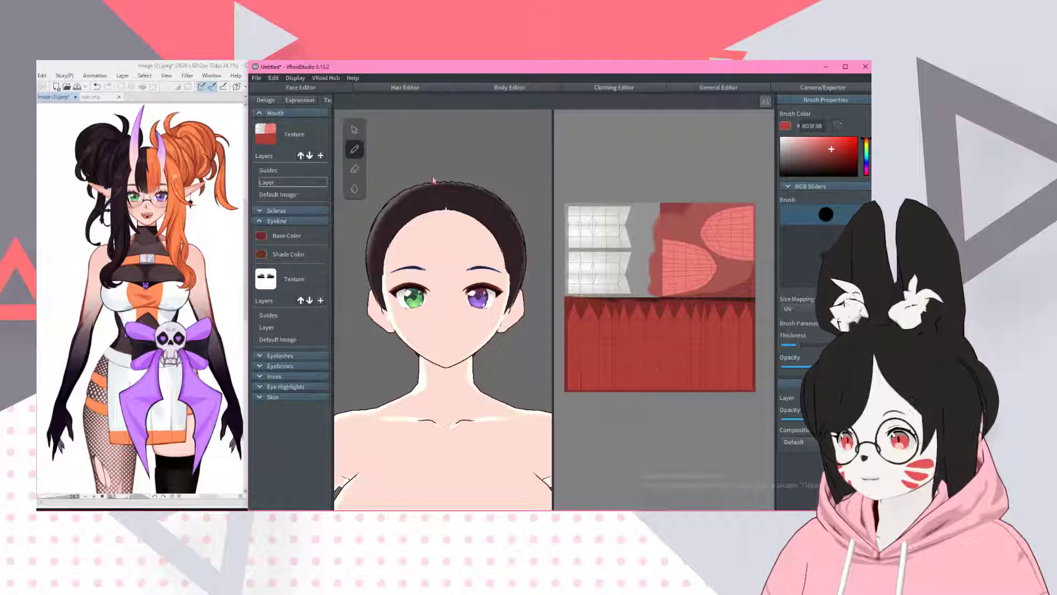
scroll(434, 176, "up", 2)
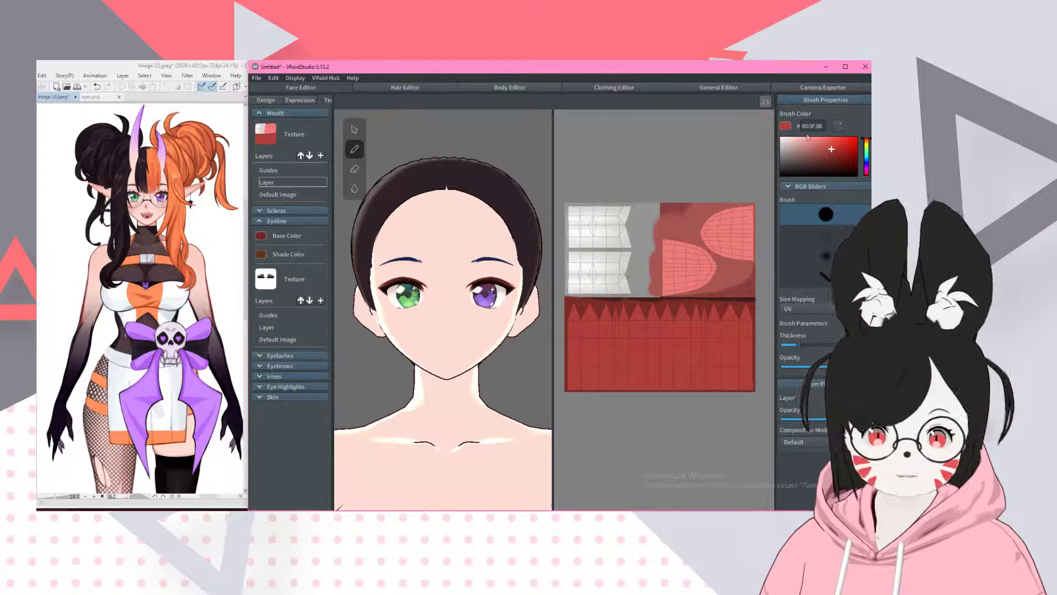
- Paint red over the straight outer ends of both tongue shapes in the mouth texture with a thinner brush
scroll(740, 243, "up", 2)
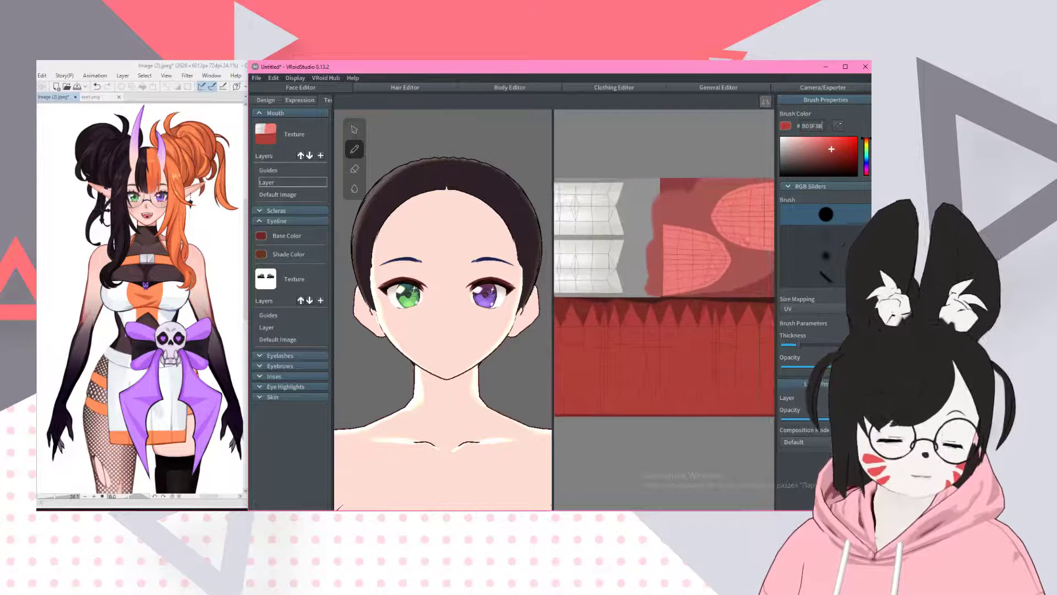
middle_click_drag(741, 243, 688, 243)
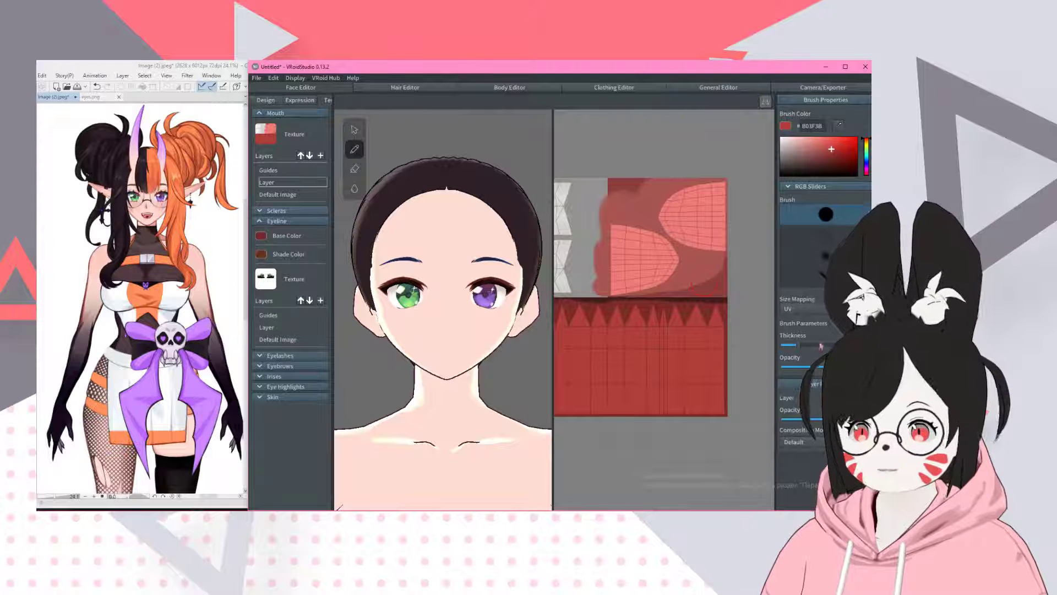
left_click_drag(820, 346, 799, 351)
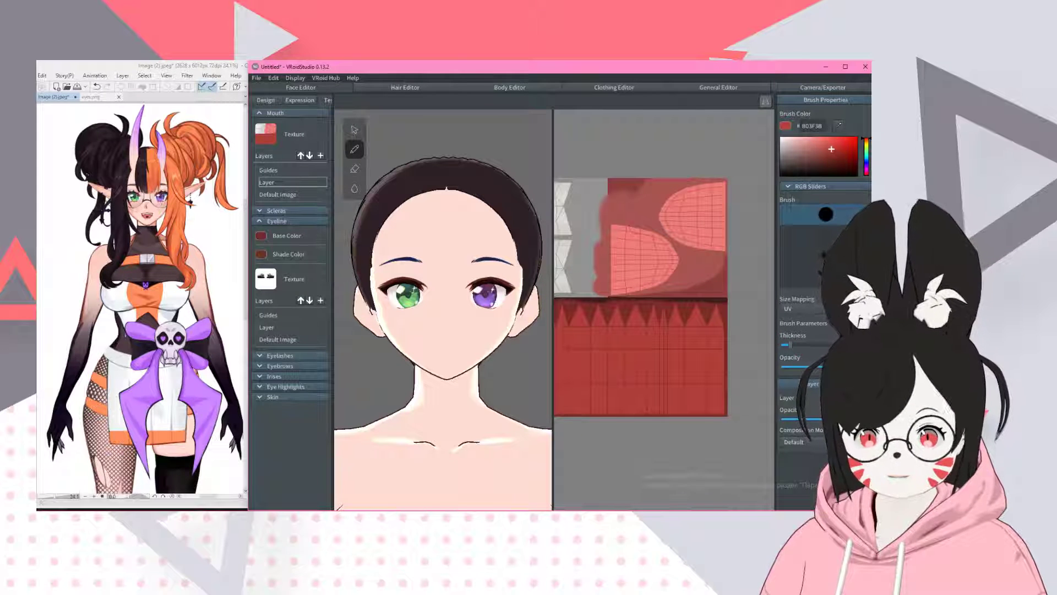
mouse_move(637, 222)
left_mouse_down()
mouse_move(623, 276)
mouse_move(641, 313)
left_mouse_up()
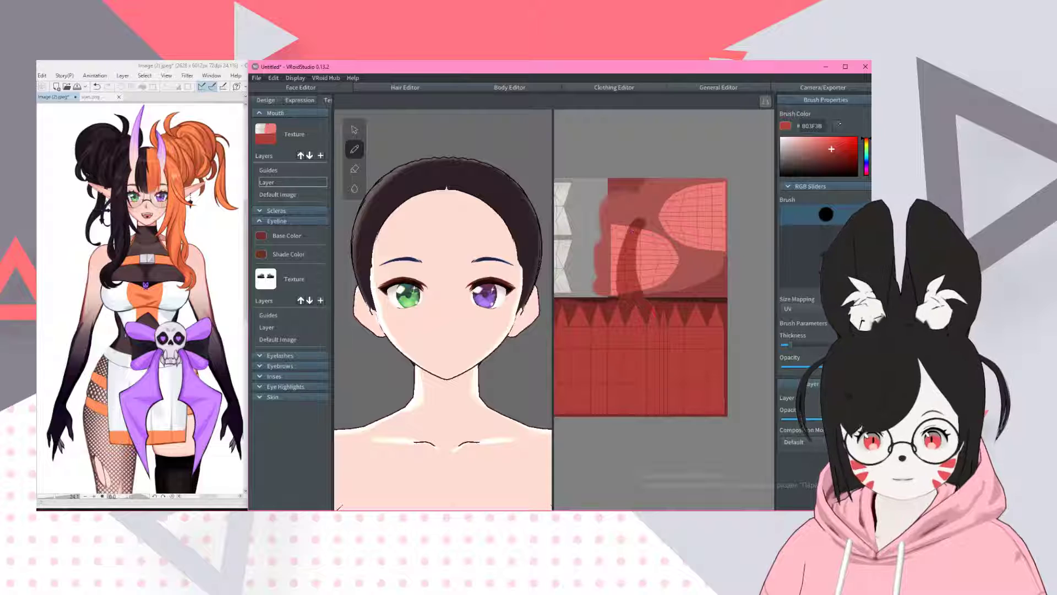
mouse_move(633, 231)
left_mouse_down()
mouse_move(608, 218)
mouse_move(608, 289)
left_mouse_up()
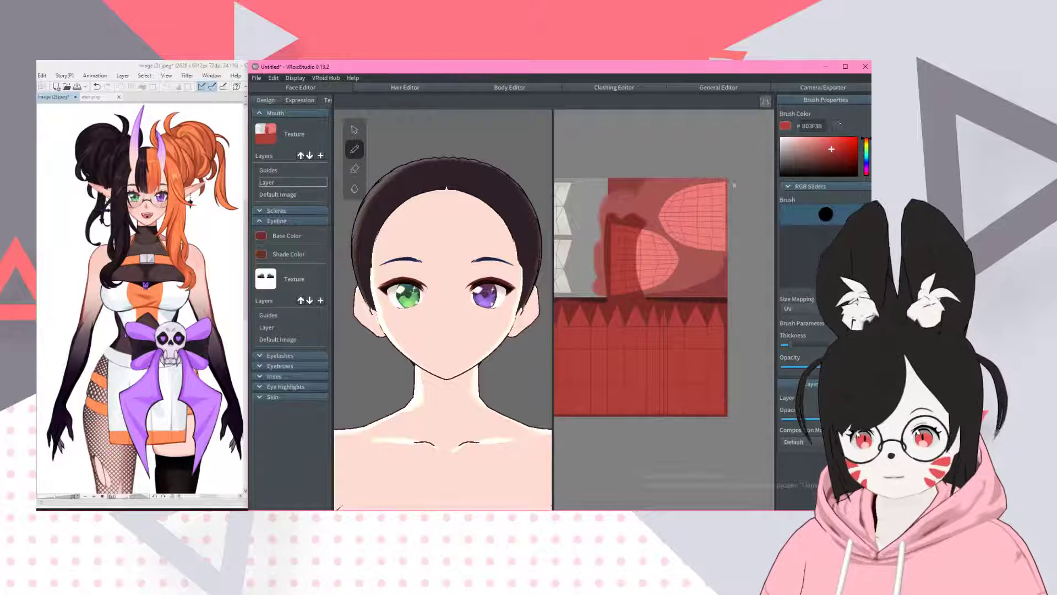
mouse_move(703, 179)
left_mouse_down()
mouse_move(693, 268)
mouse_move(719, 266)
mouse_move(704, 264)
left_mouse_up()
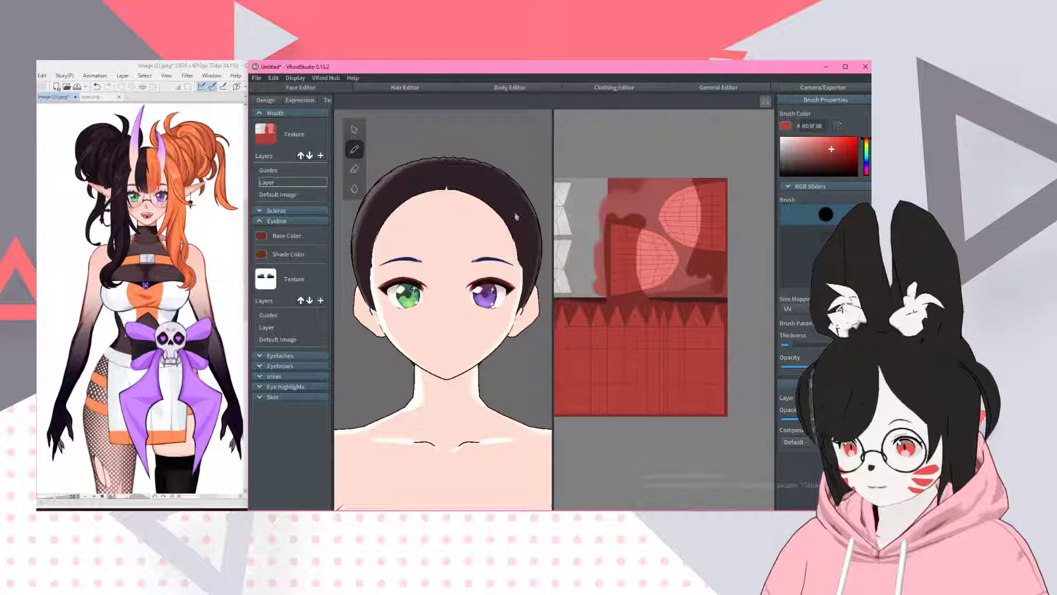
- Sample the near-black of the tongue's heart from the reference art in Clip Studio Paint and set VRoid's brush colour to 130B08
scroll(142, 171, "up", 1)
scroll(142, 171, "up", 6)
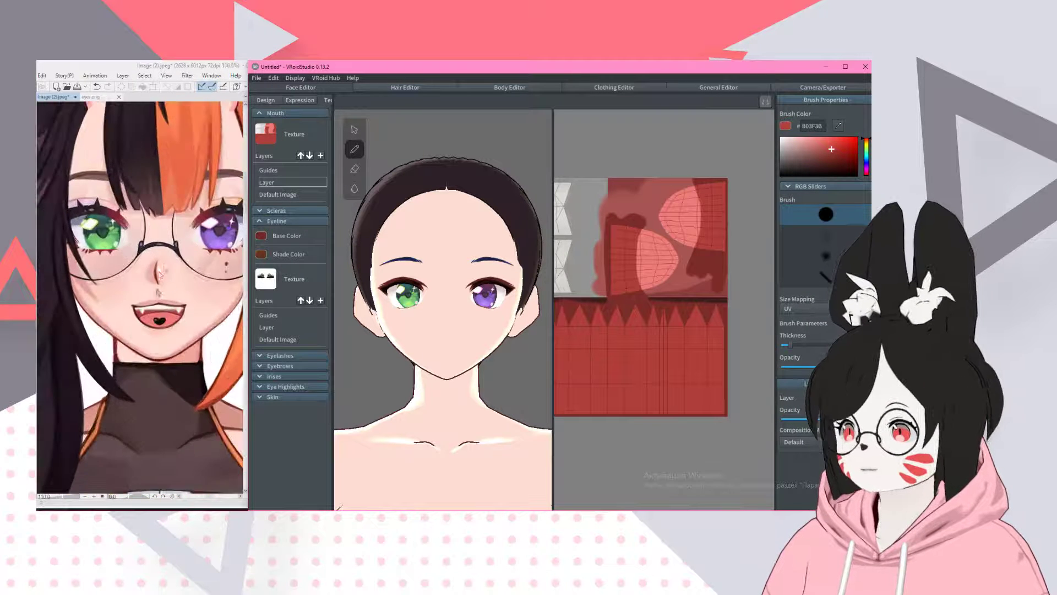
left_click(175, 64)
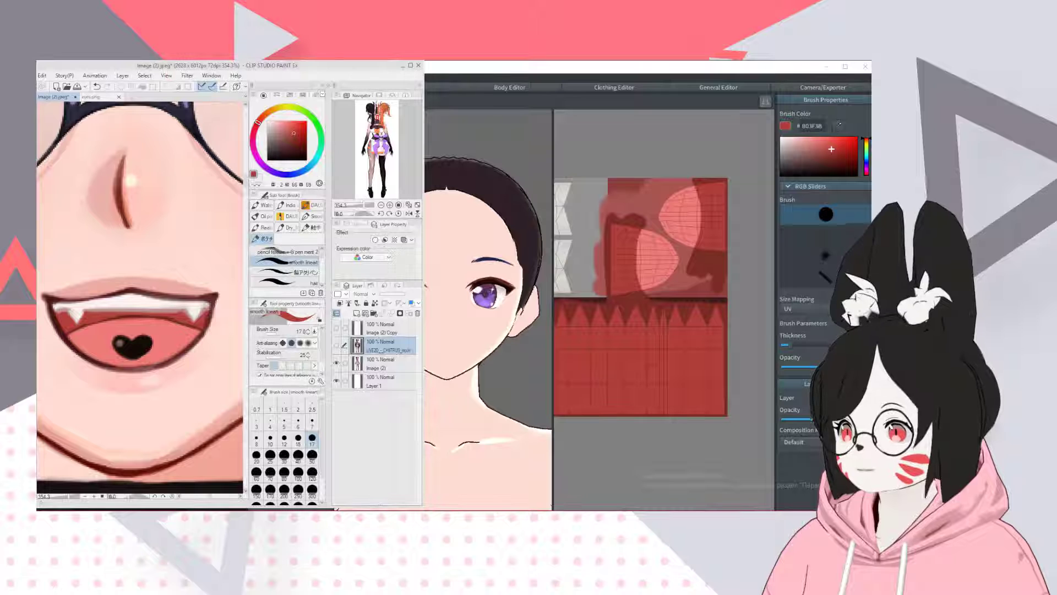
left_click(253, 177)
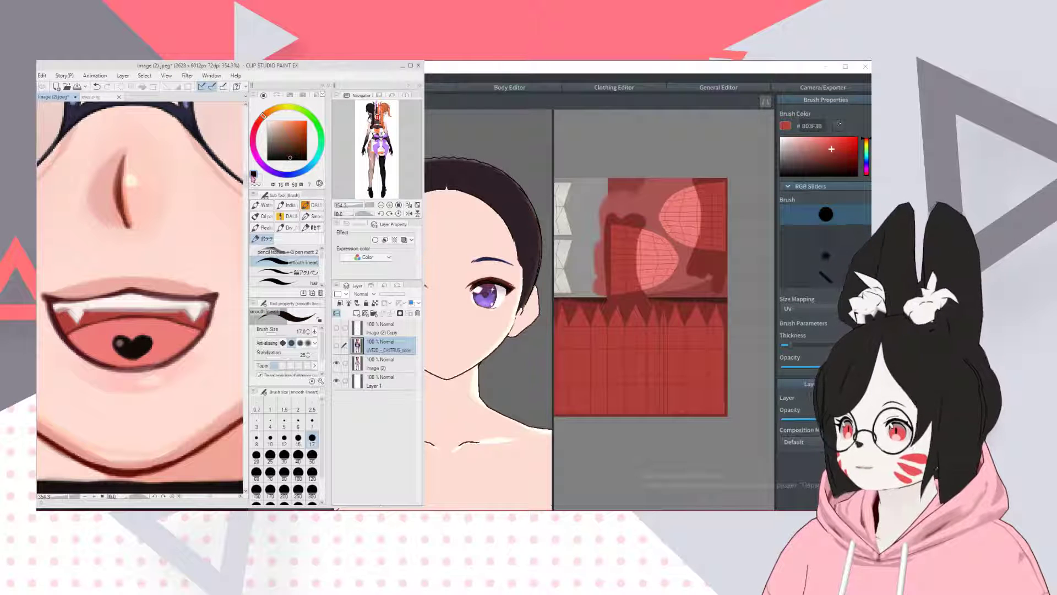
left_click(253, 177)
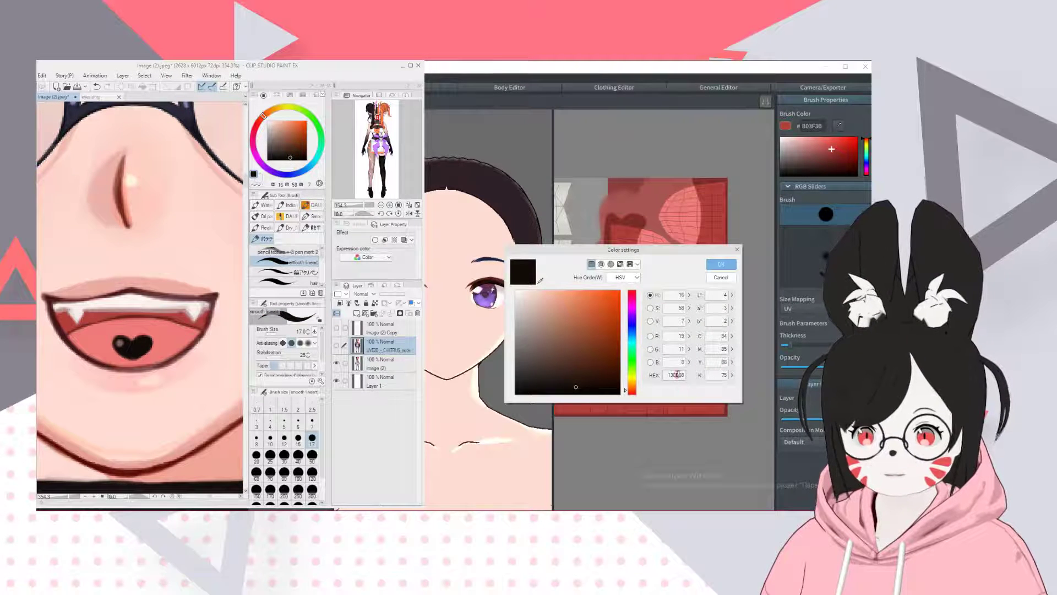
left_click(720, 264)
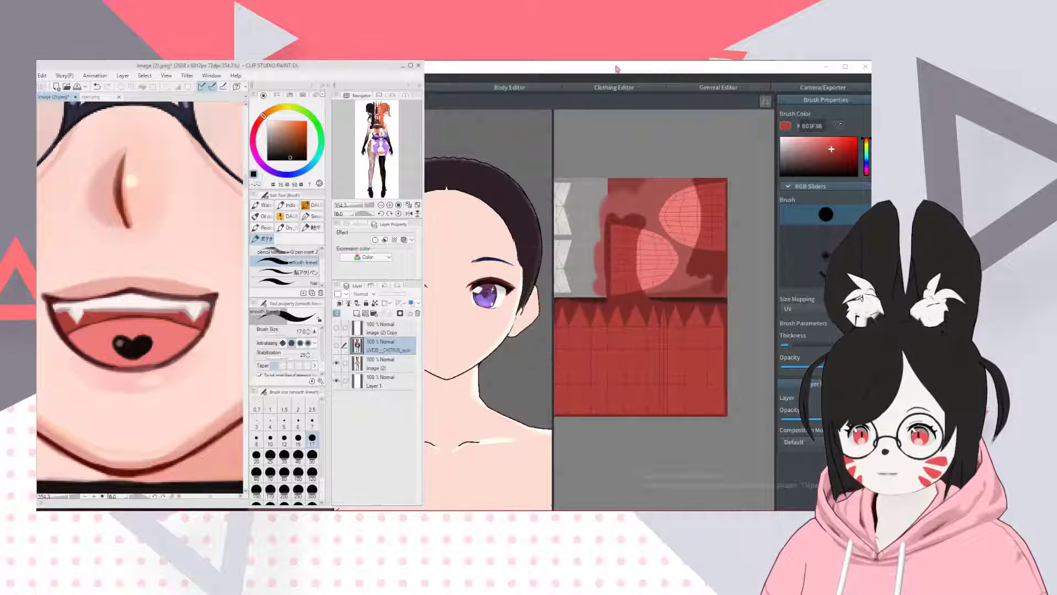
left_click(616, 69)
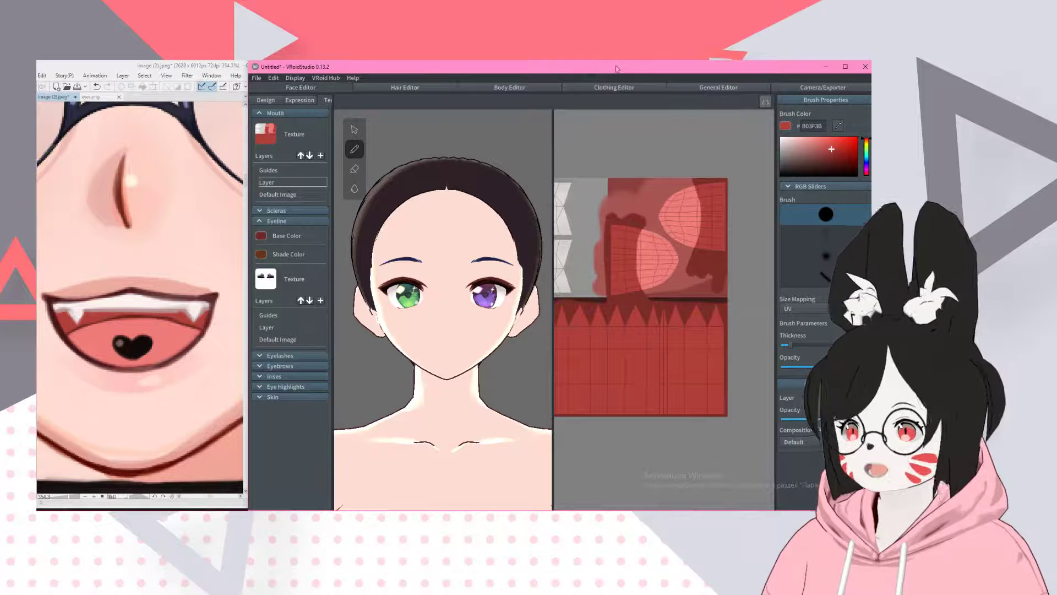
left_click(813, 126)
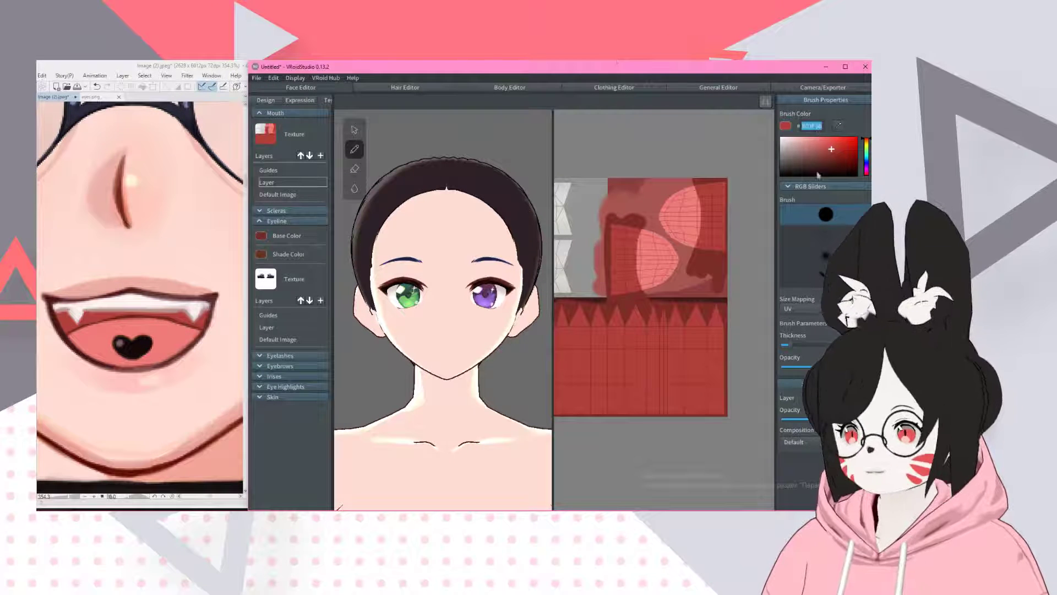
type("130B08")
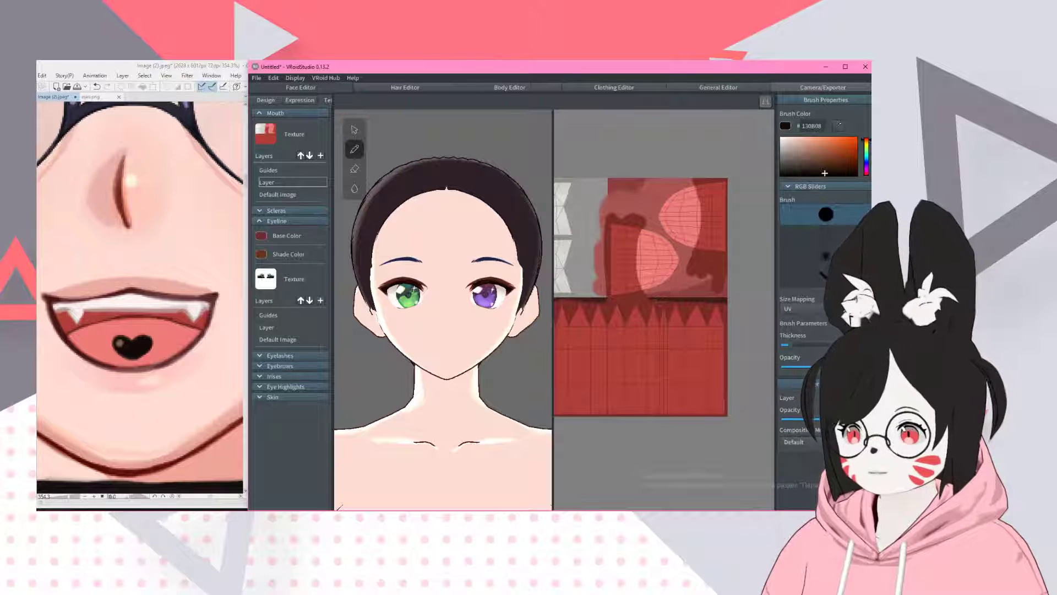
- Open the model's mouth by raising its A (ah) mouth expression, and return to the face editor's mouth texture
left_click(793, 88)
left_click(271, 105)
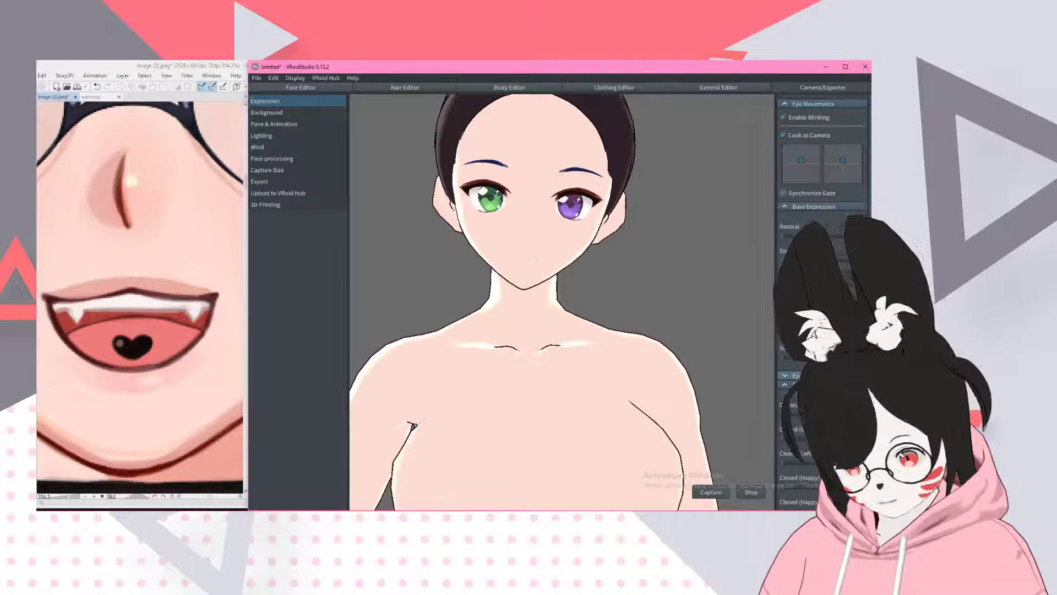
scroll(810, 416, "down", 3)
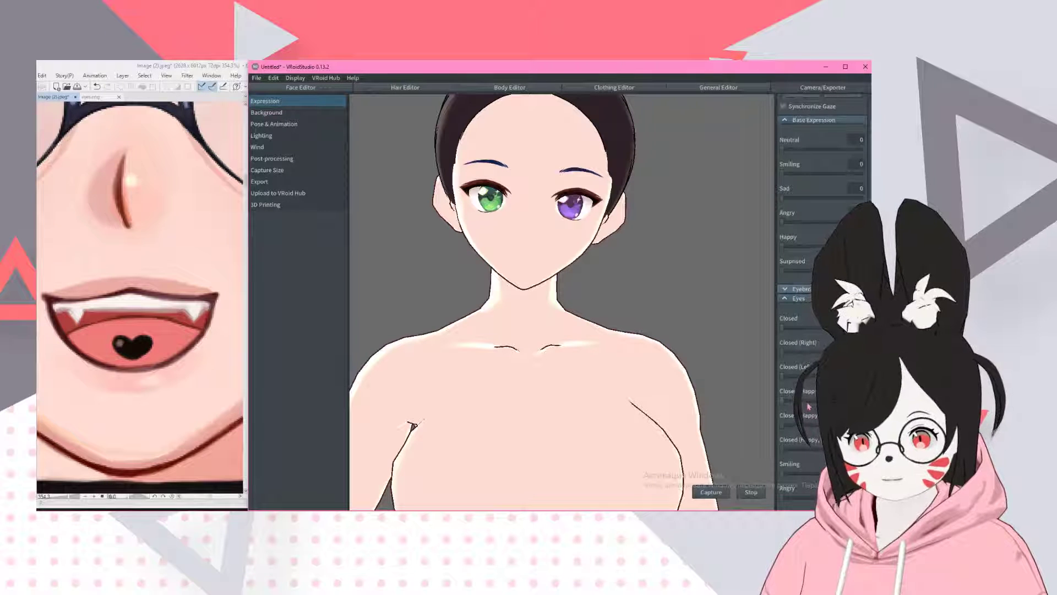
scroll(784, 462, "down", 4)
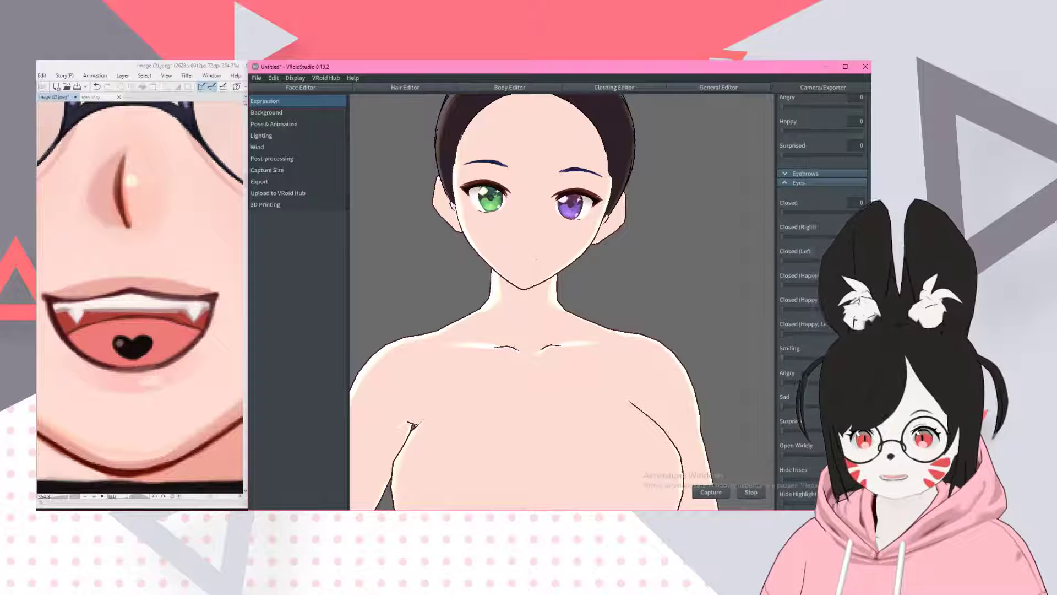
left_click(799, 184)
left_click(800, 191)
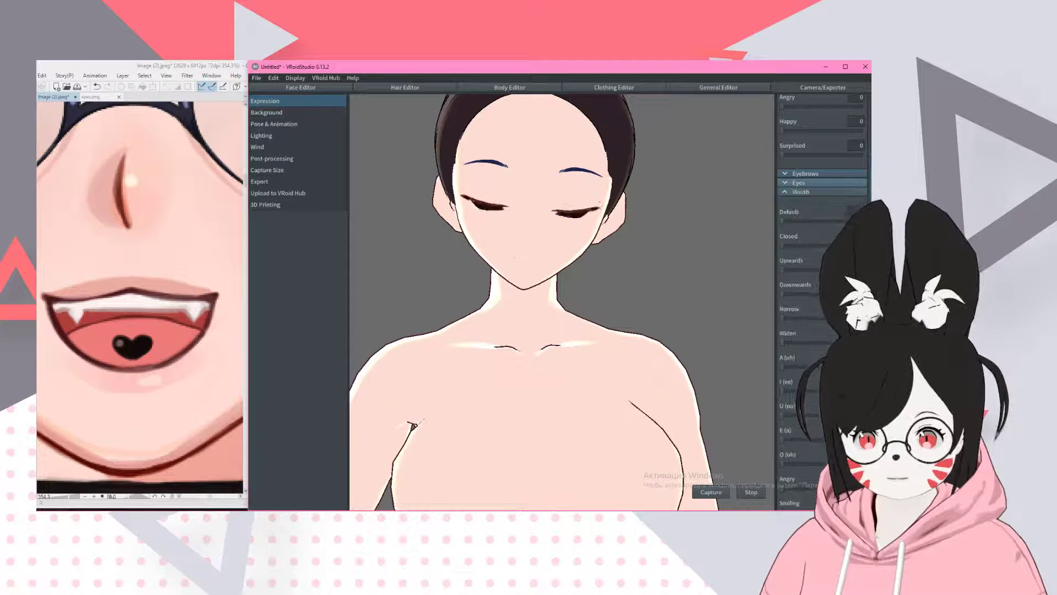
left_click_drag(788, 367, 835, 366)
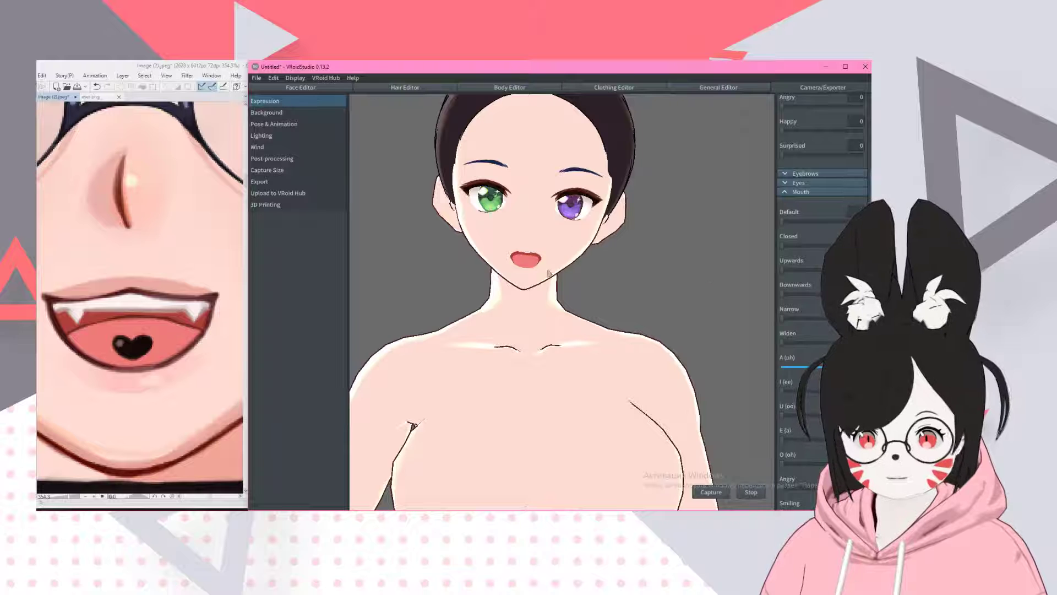
right_click_drag(412, 424, 492, 250)
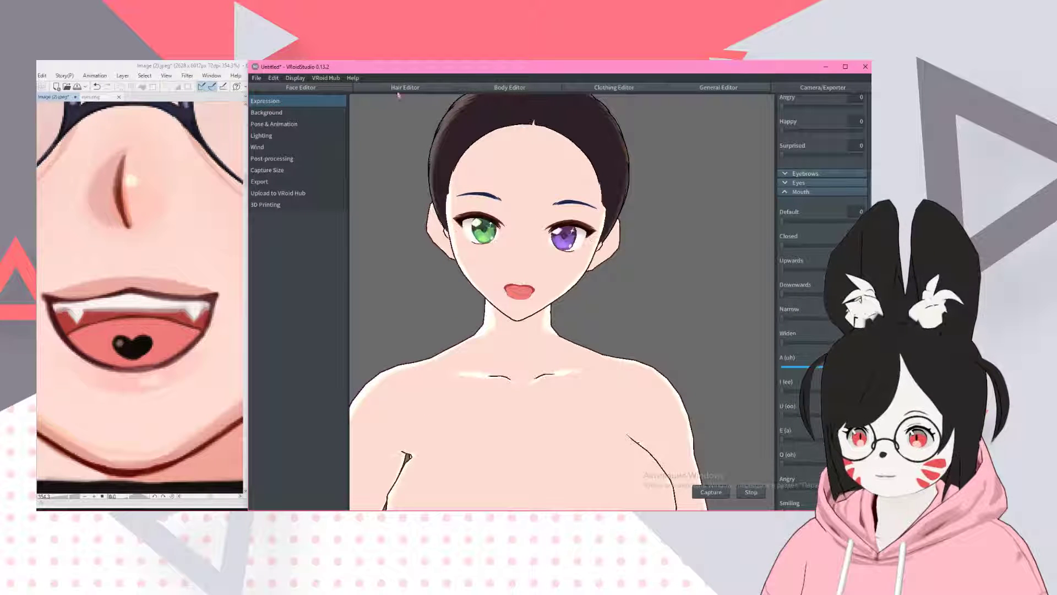
left_click(302, 87)
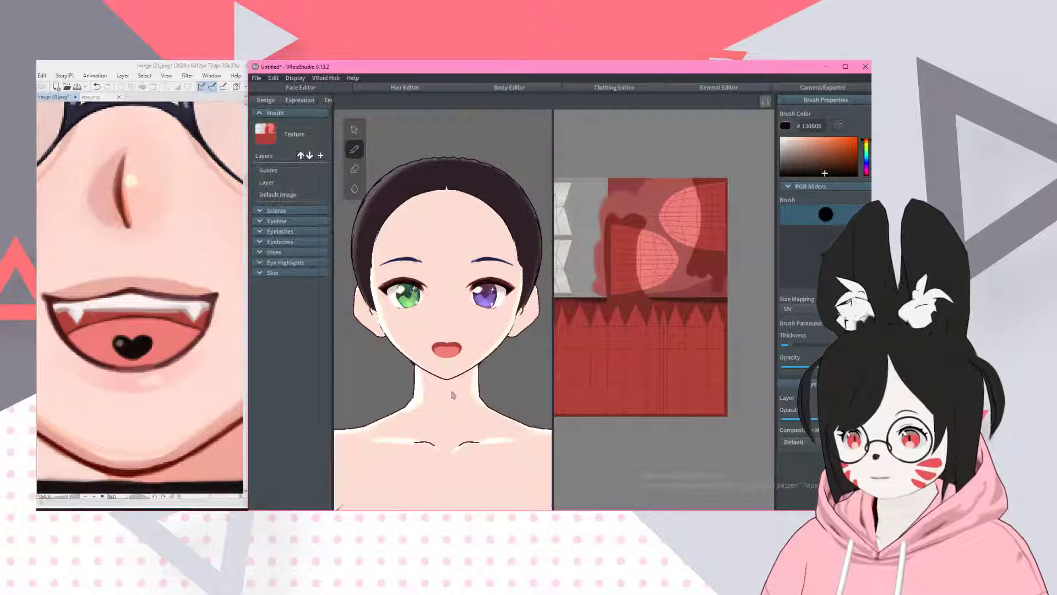
- Try near-black test strokes on the lower tongue shape of the mouth texture with a slightly thicker brush, and undo them
scroll(199, 373, "down", 8)
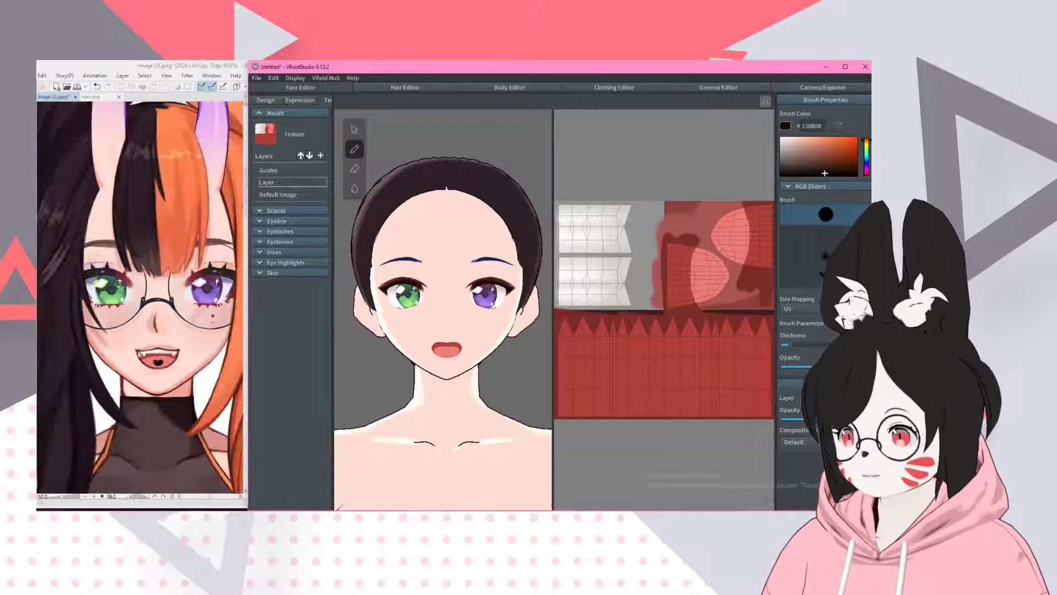
scroll(165, 364, "up", 1)
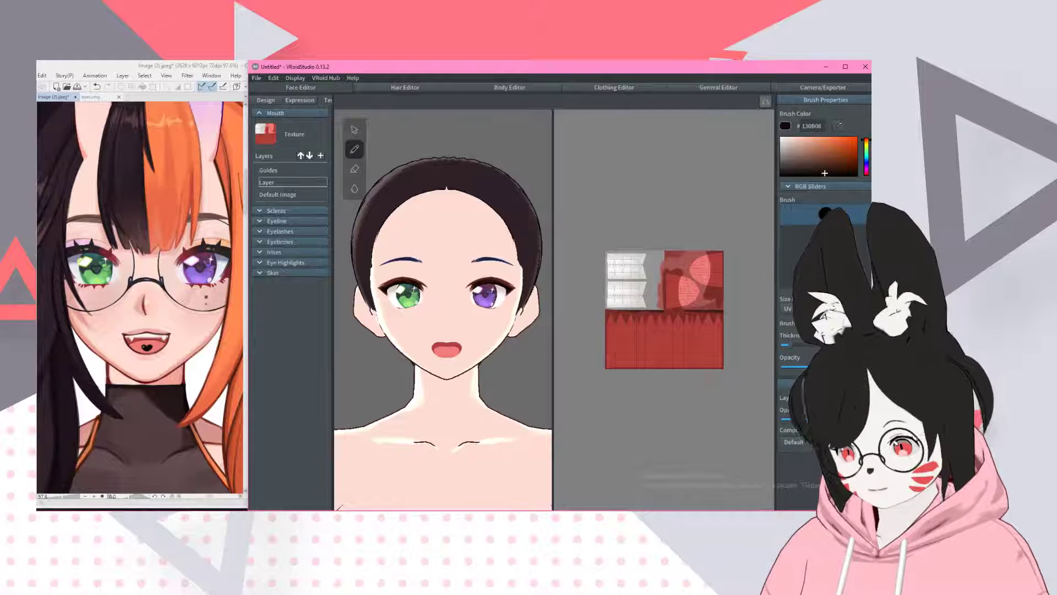
scroll(689, 265, "up", 5)
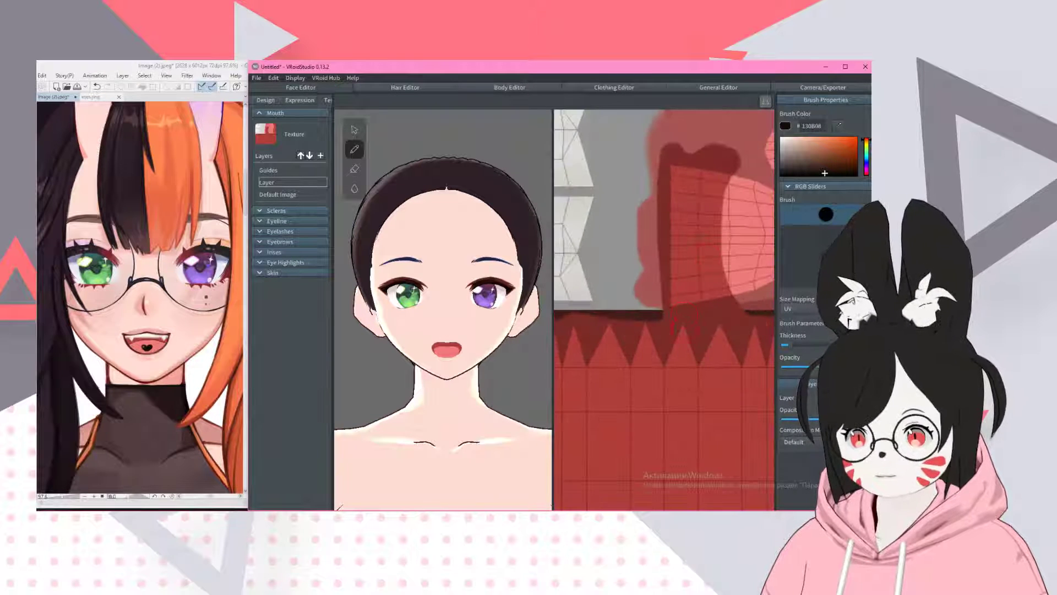
left_click(812, 126)
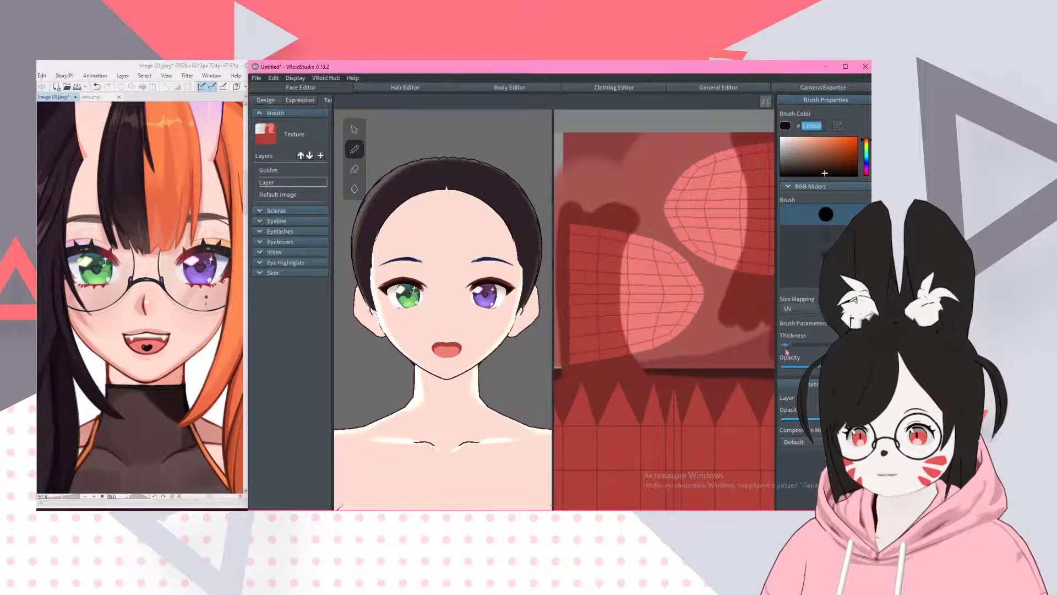
left_click_drag(785, 345, 788, 345)
mouse_move(634, 304)
left_mouse_down()
mouse_move(695, 264)
mouse_move(677, 321)
left_mouse_up()
scroll(432, 341, "up", 3)
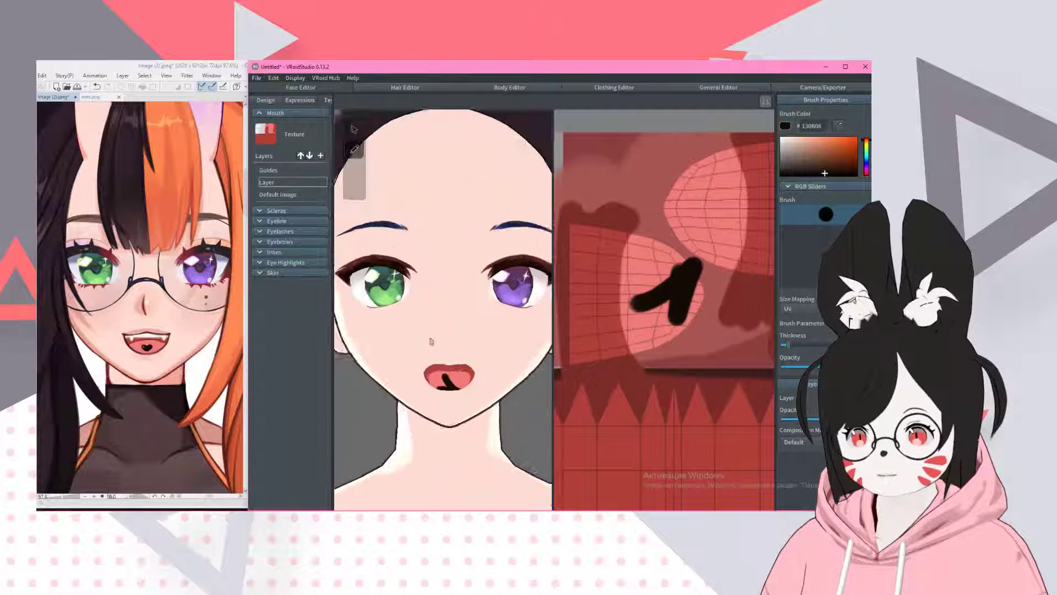
scroll(432, 341, "up", 4)
key("ctrl+z")
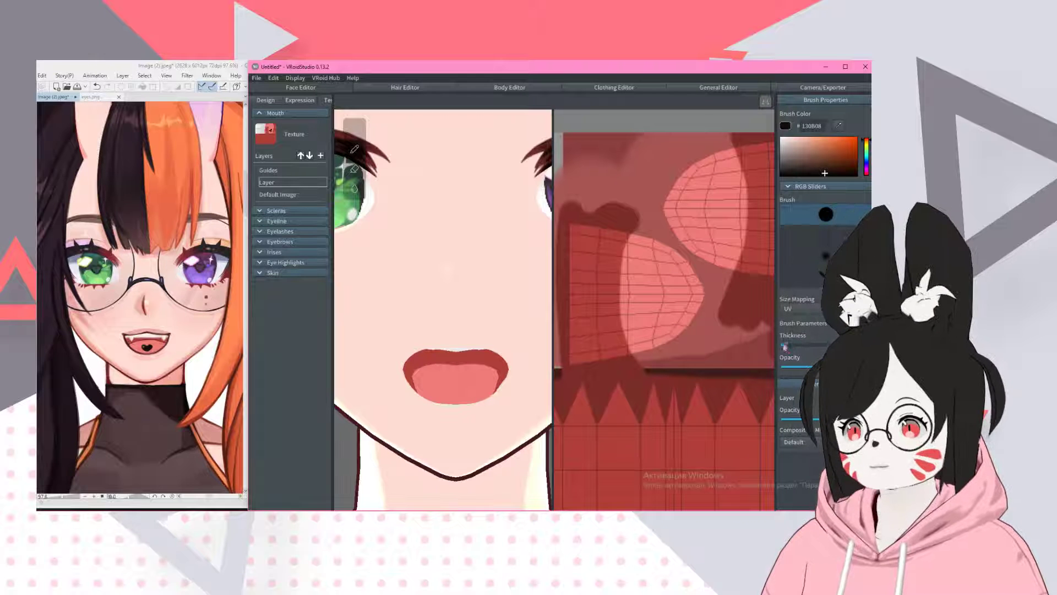
- Try painting small sideways near-black hearts on the lower tongue shape with a thinner brush, checking and undoing each
left_click_drag(657, 273, 659, 303)
key("ctrl+z")
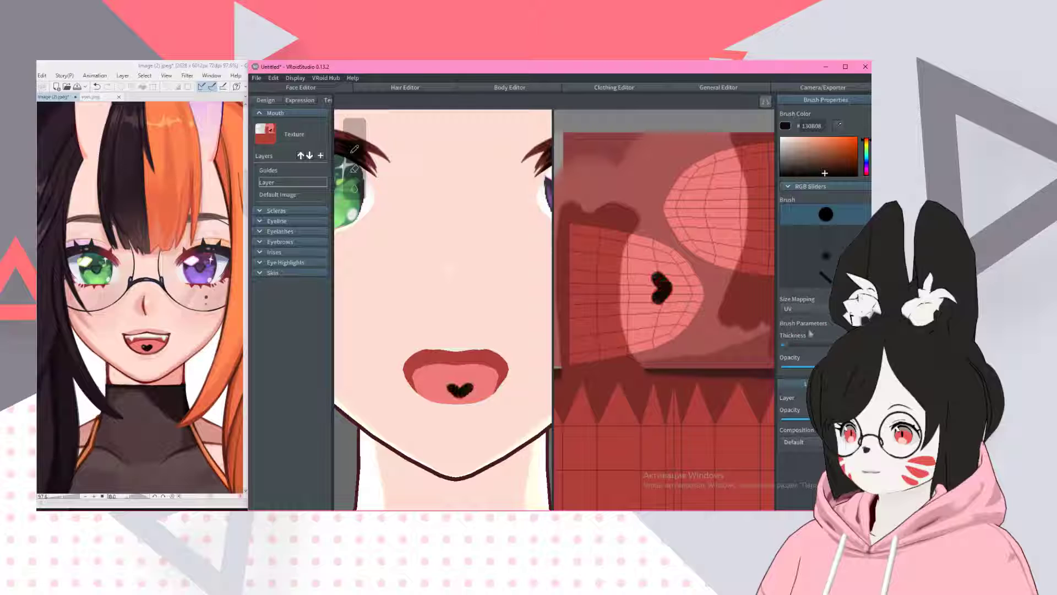
key("ctrl+z")
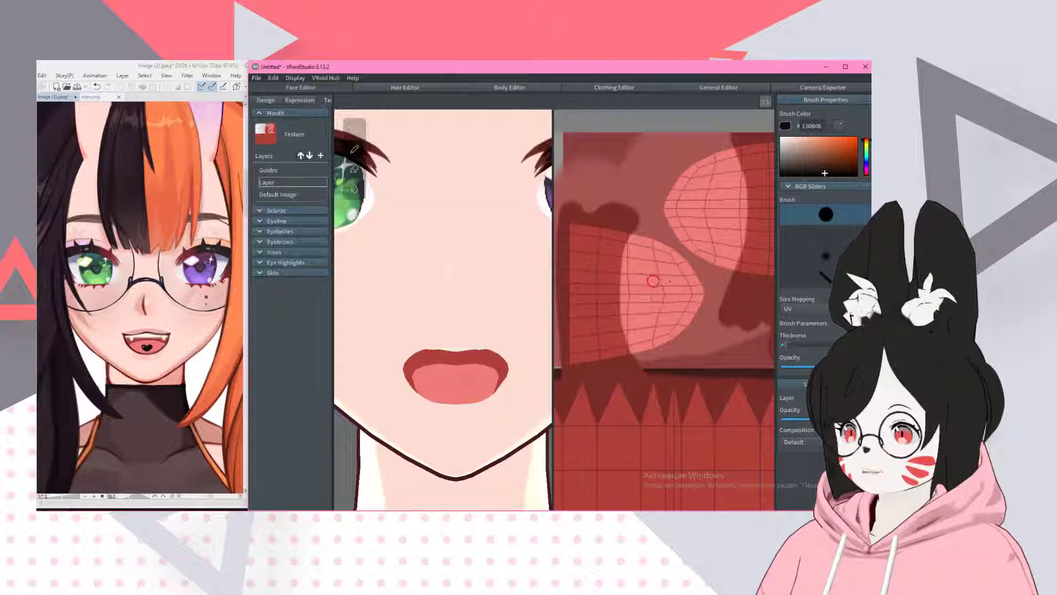
mouse_move(651, 274)
left_mouse_down()
mouse_move(664, 290)
mouse_move(650, 302)
mouse_move(659, 293)
mouse_move(666, 303)
left_mouse_up()
key("ctrl+z")
scroll(403, 261, "down", 5)
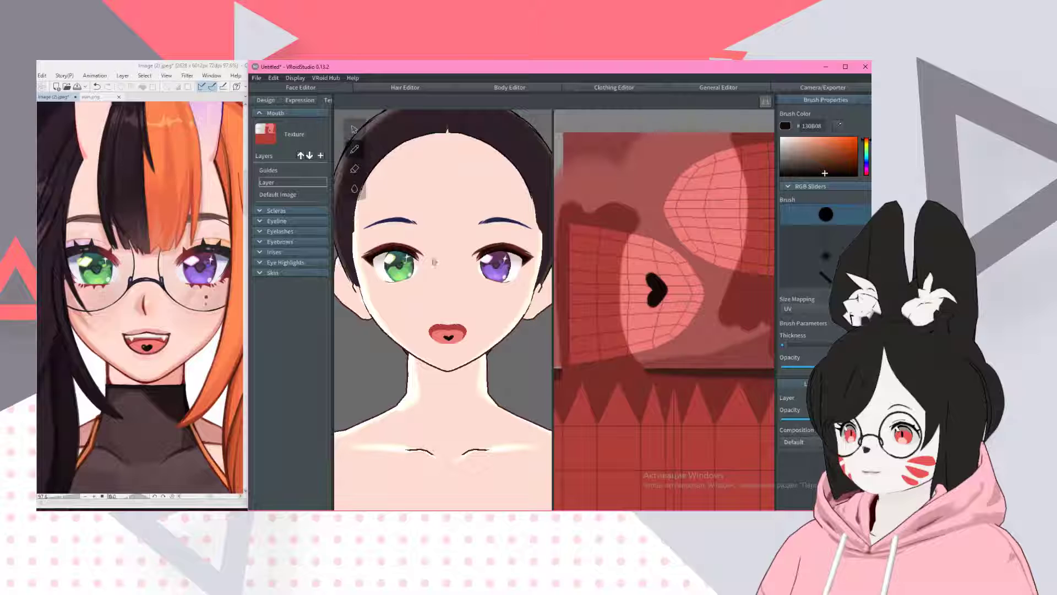
scroll(683, 264, "up", 2)
key("ctrl+z")
key("ctrl+z")
key("ctrl+z")
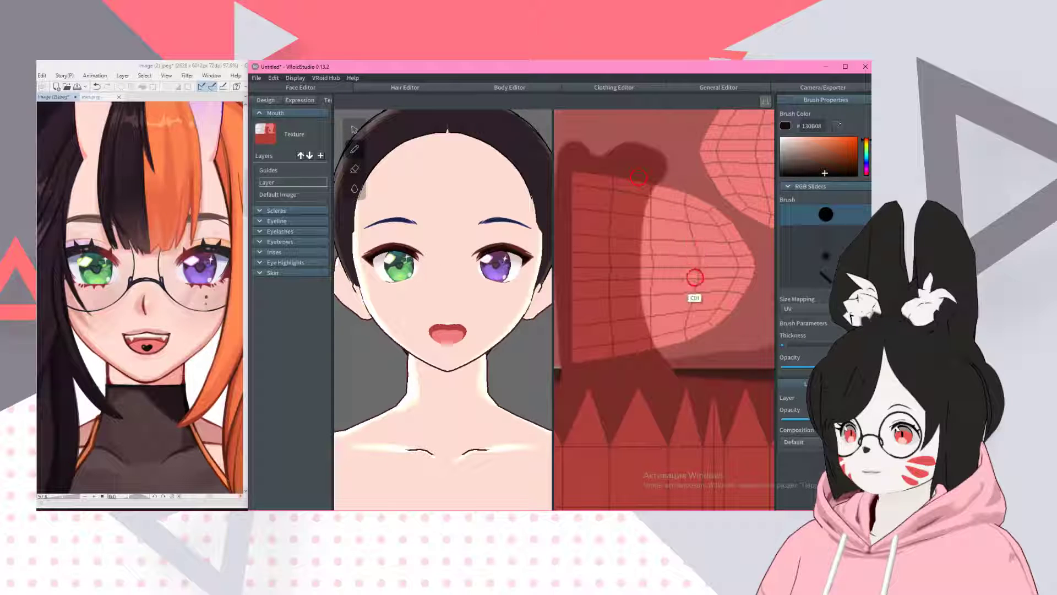
- Paint a small sideways near-black heart near the tongue's tip and dab a 795E54 grey-brown highlight on it
mouse_move(683, 254)
left_mouse_down()
mouse_move(688, 282)
mouse_move(689, 264)
left_mouse_up()
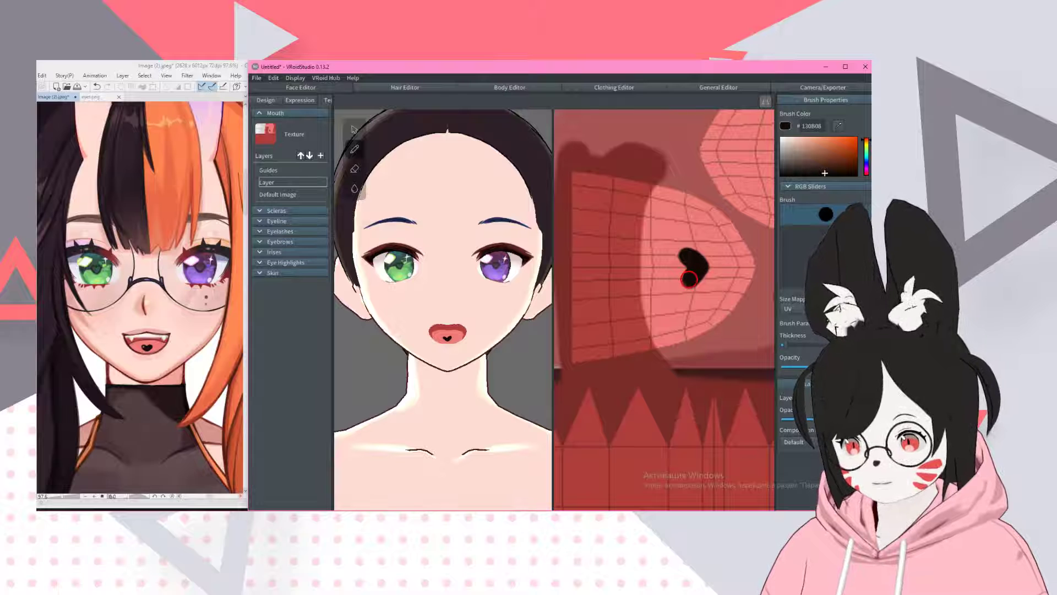
left_click(805, 159)
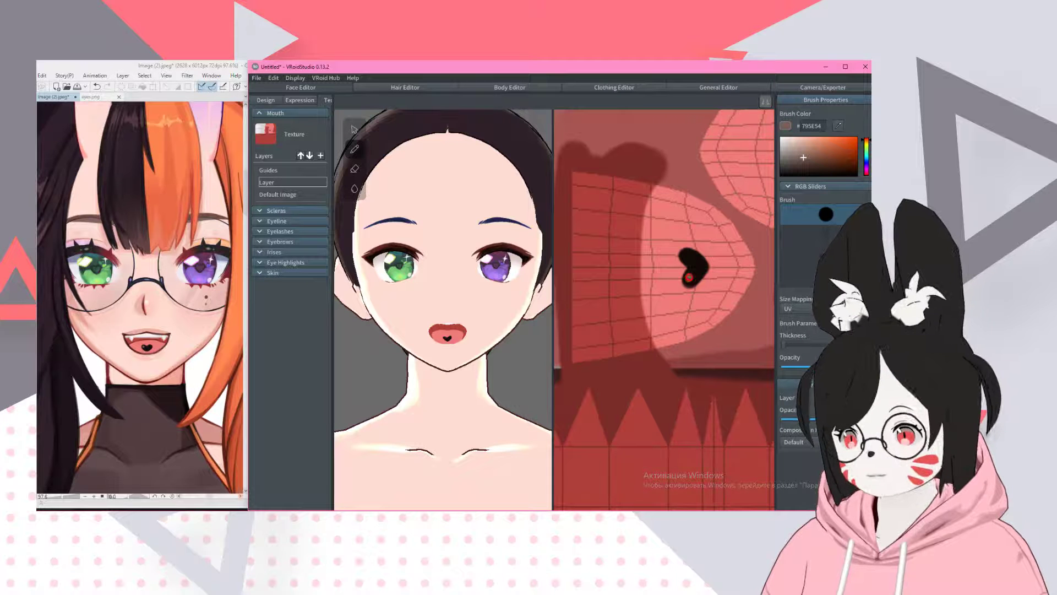
left_click(688, 277)
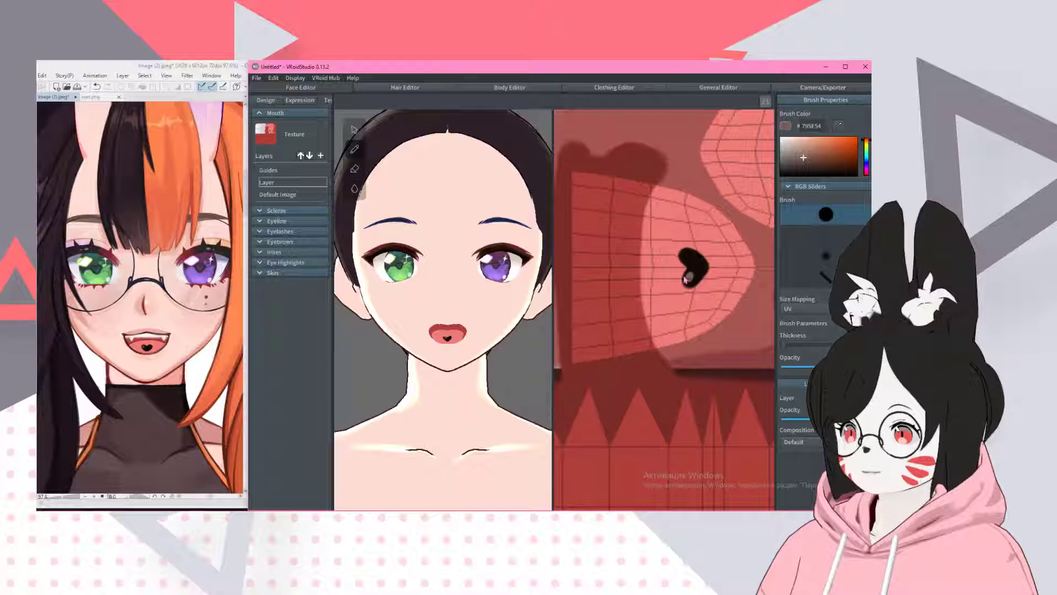
- Examine the heart on the model's tongue and the open mouth, up close and from a distance
scroll(462, 280, "up", 5)
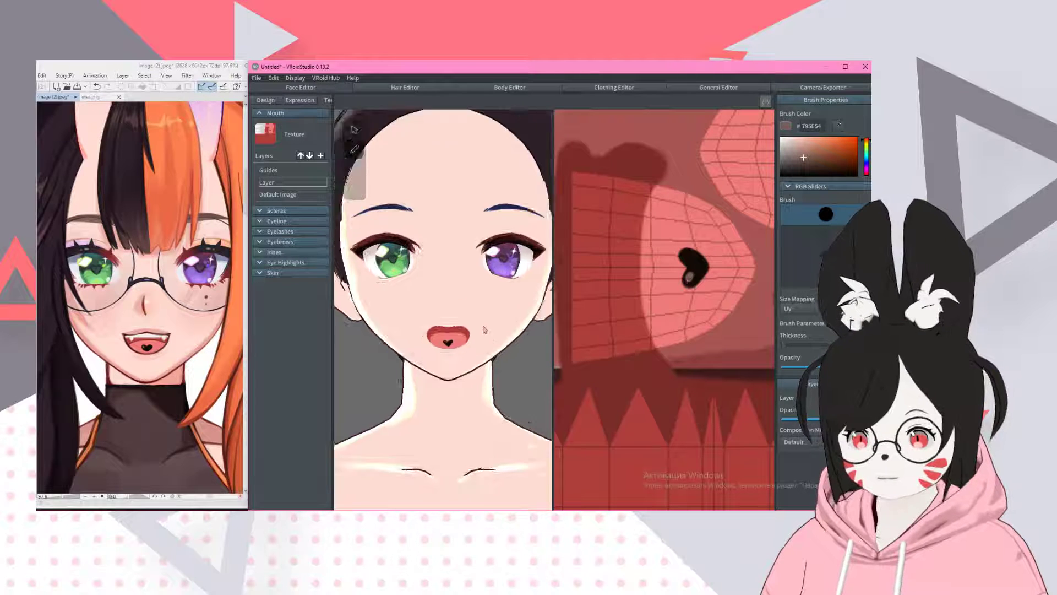
scroll(447, 266, "up", 2)
right_click_drag(446, 264, 444, 269)
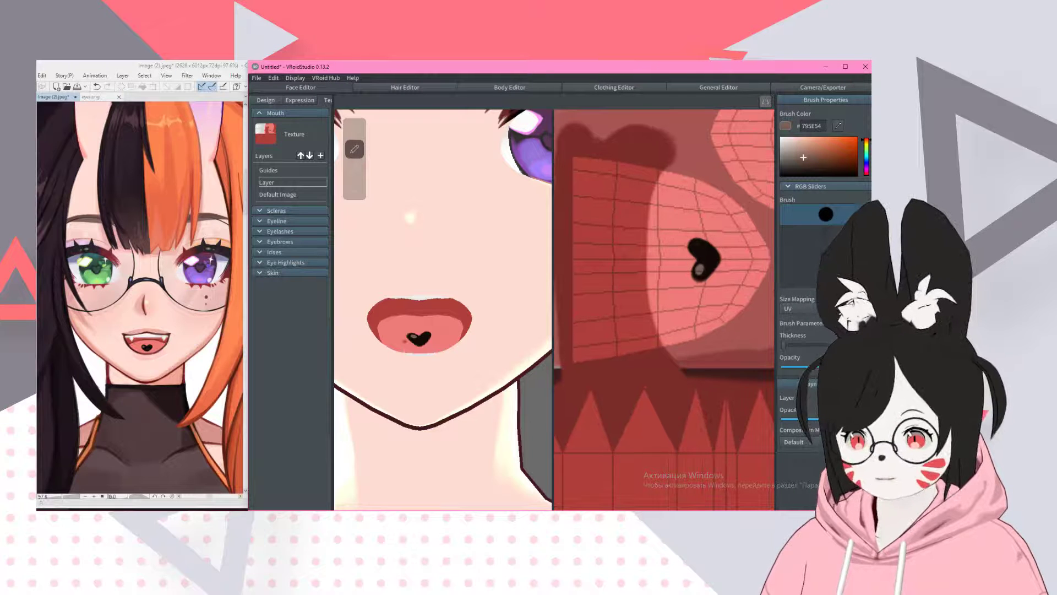
scroll(355, 190, "down", 6)
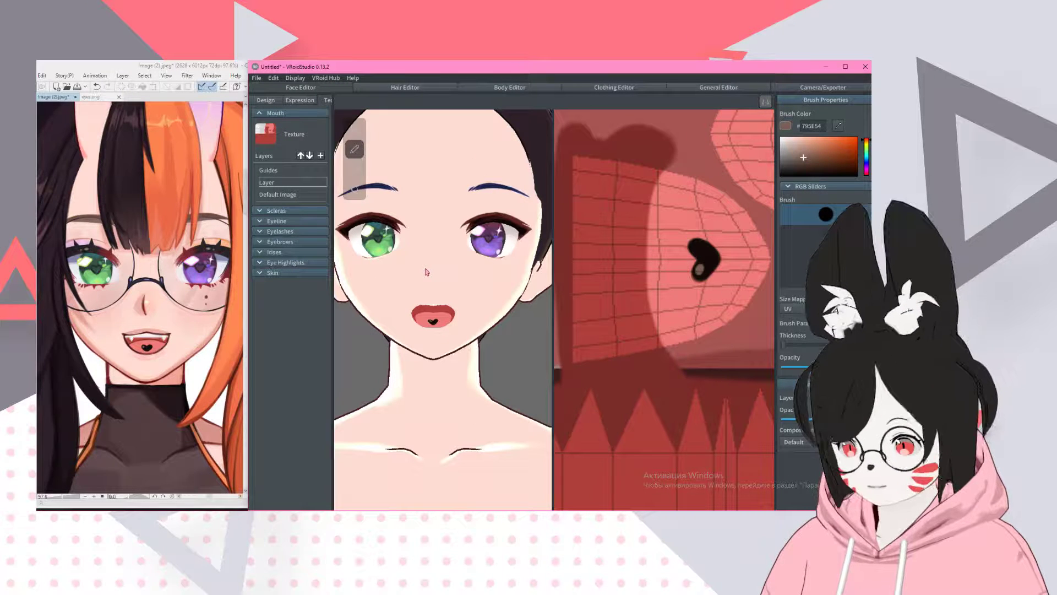
scroll(462, 271, "down", 3)
middle_click_drag(444, 247, 443, 249)
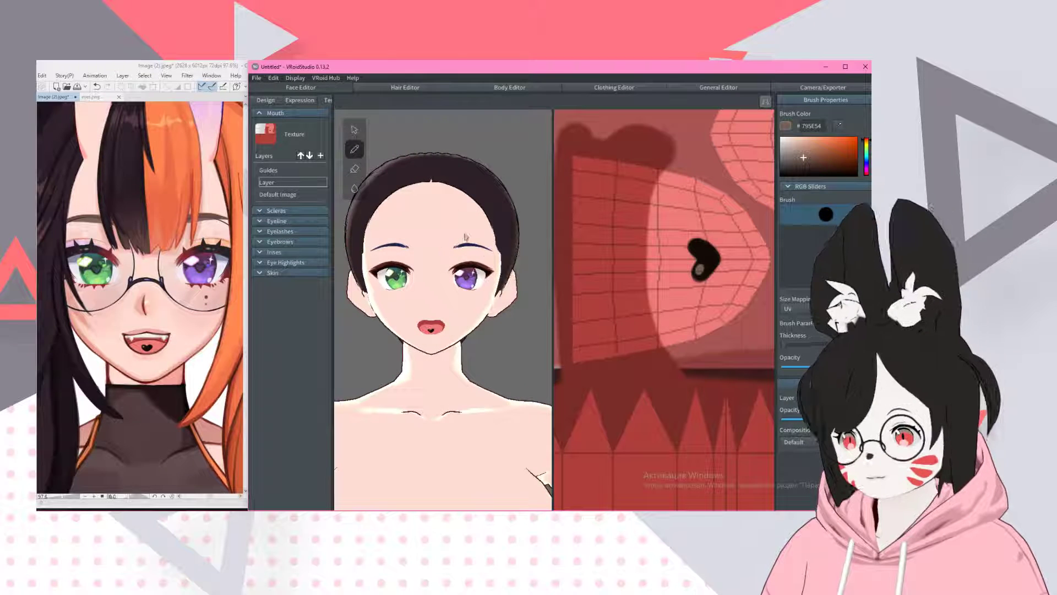
scroll(428, 222, "up", 5)
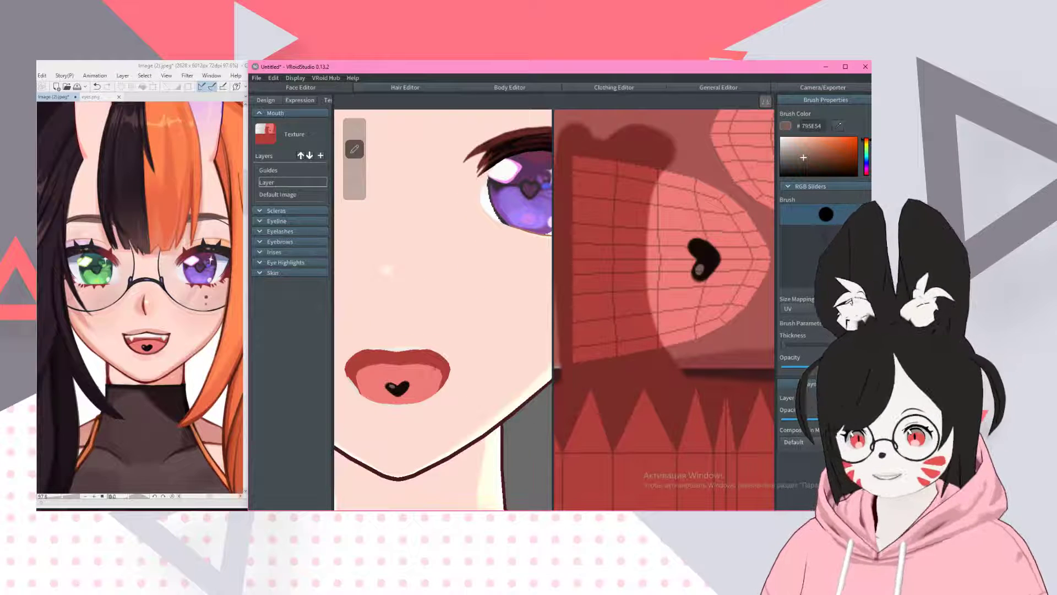
scroll(456, 269, "down", 5)
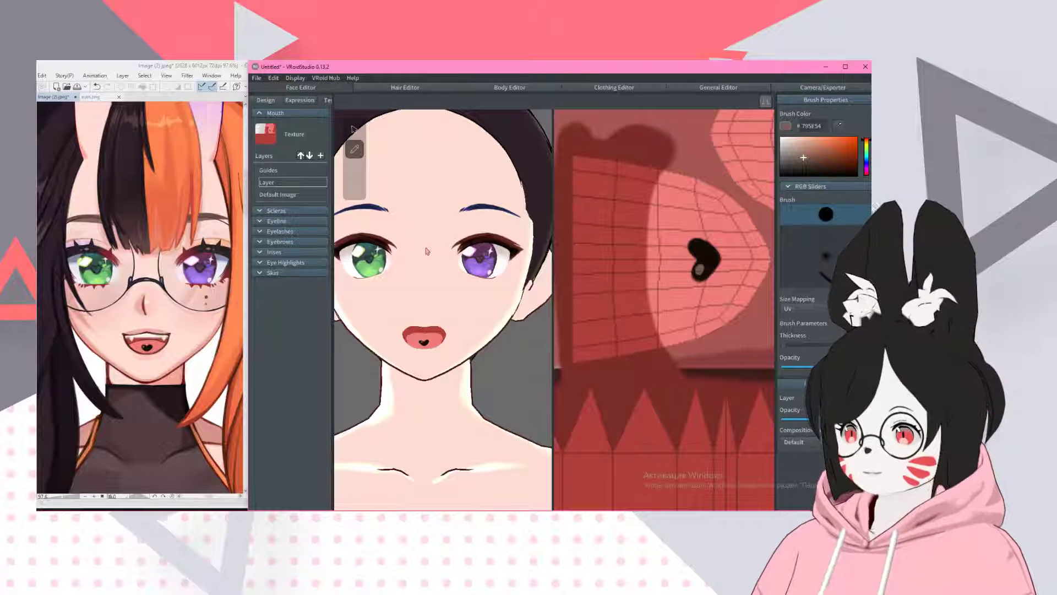
scroll(427, 251, "down", 3)
scroll(427, 251, "up", 1)
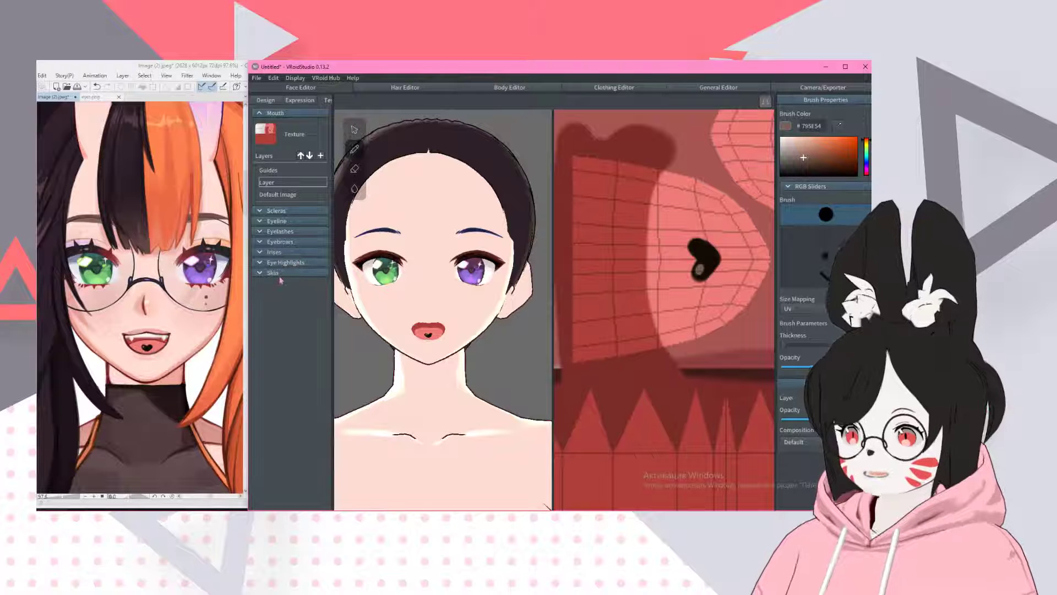
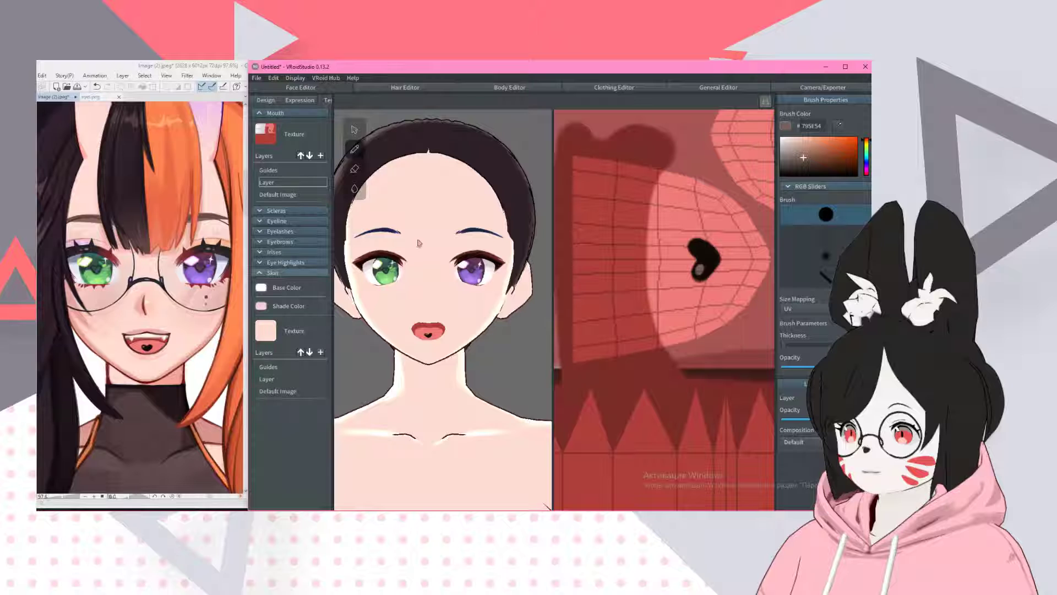
- Activate the skin texture's paint layer and set a soft near-black brush for the nose area
scroll(419, 243, "down", 3)
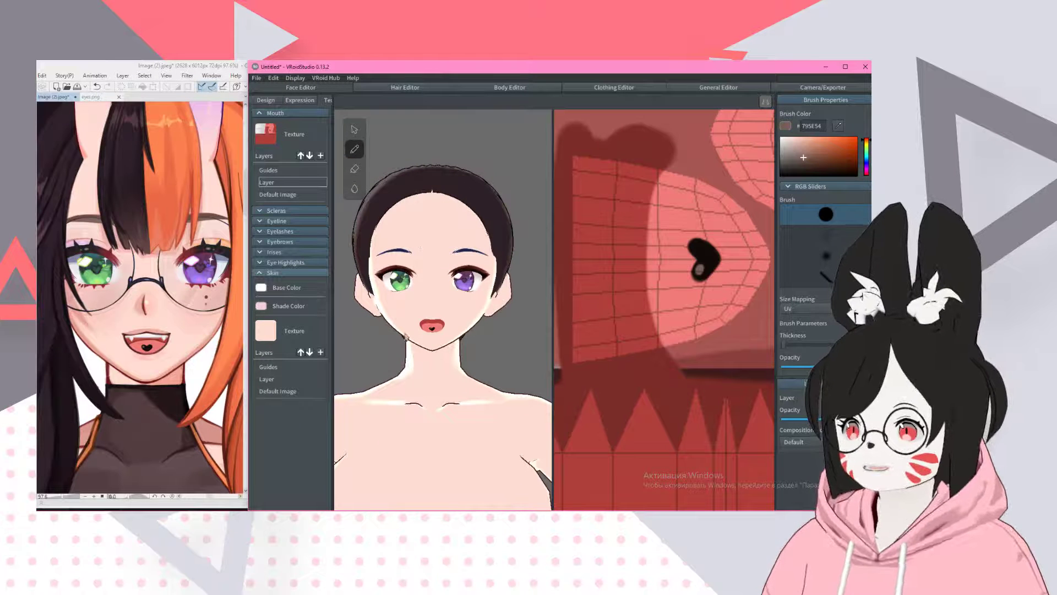
scroll(406, 338, "up", 3)
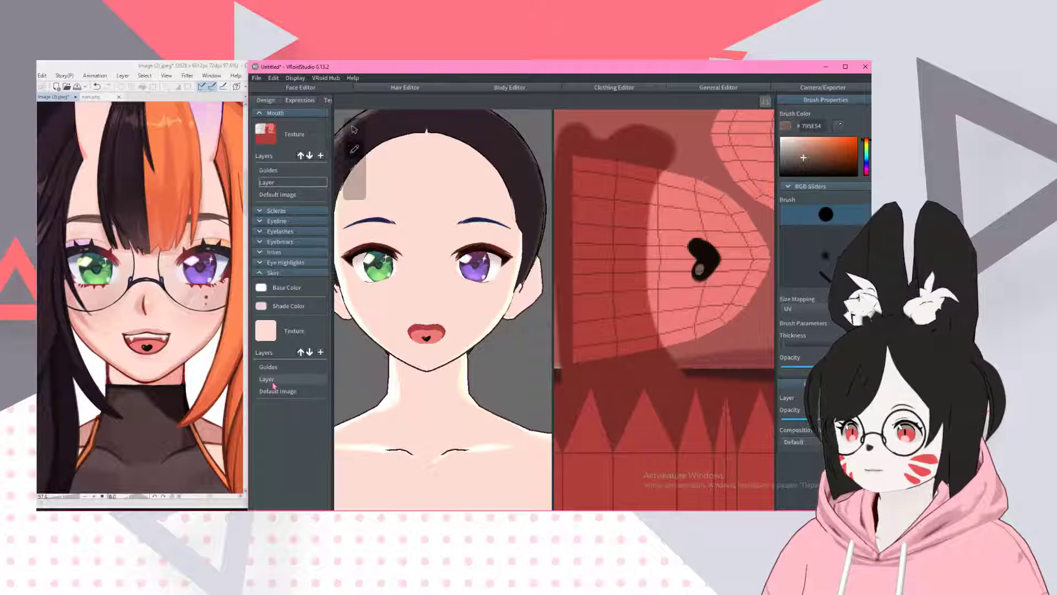
left_click(273, 381)
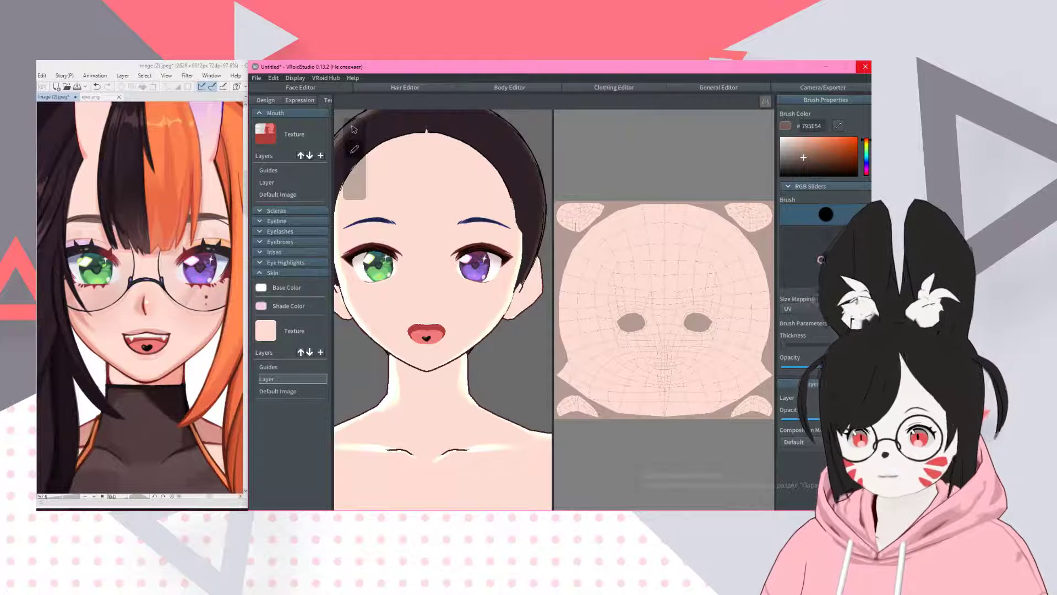
left_click(810, 174)
scroll(661, 165, "up", 3)
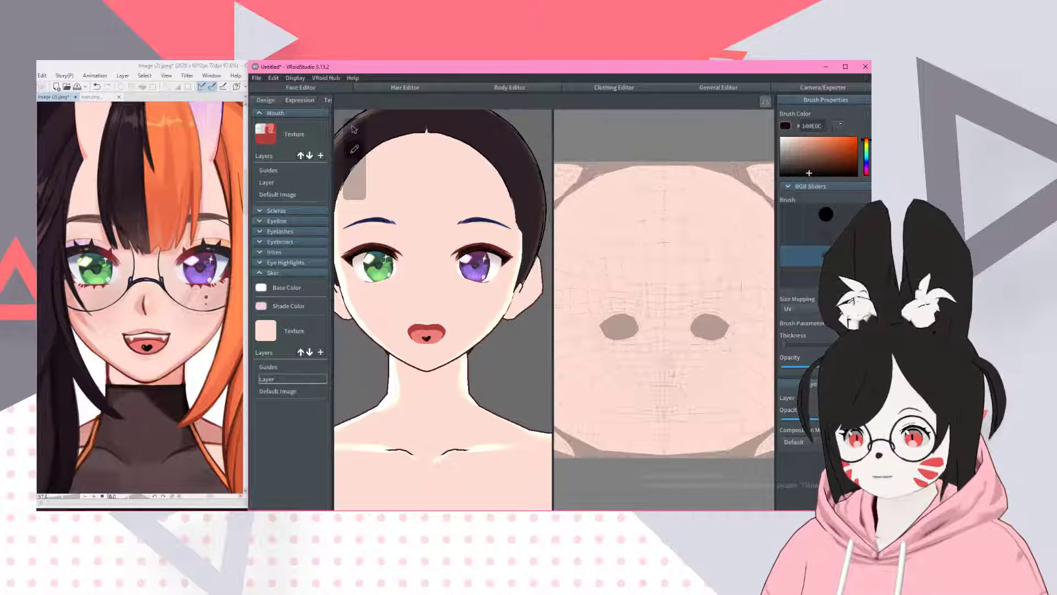
scroll(380, 150, "up", 5)
scroll(452, 384, "down", 5)
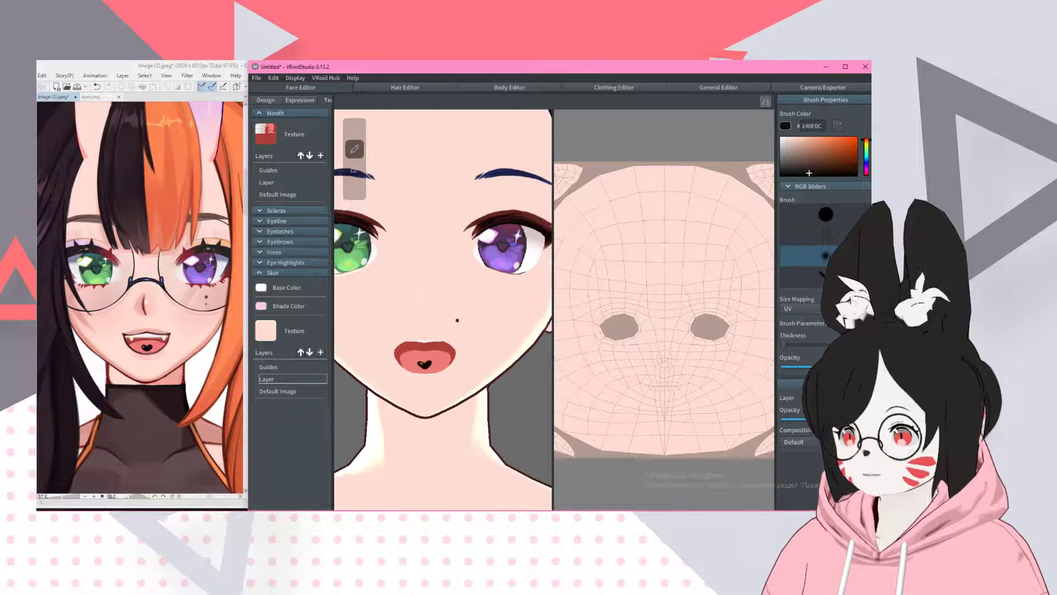
scroll(698, 358, "up", 3)
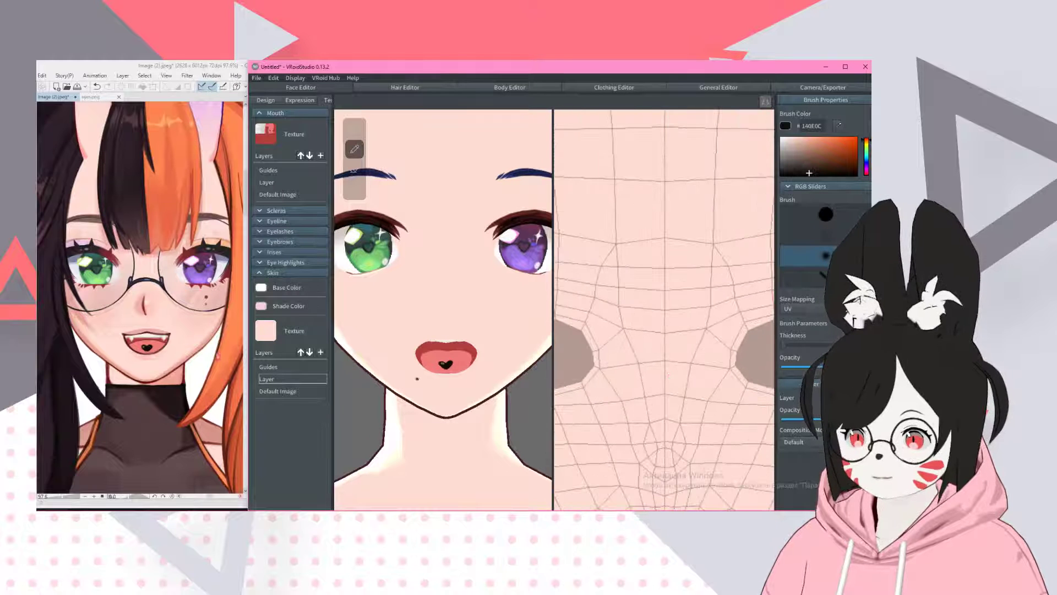
scroll(690, 373, "up", 2)
scroll(690, 373, "up", 2)
middle_click_drag(691, 372, 626, 372)
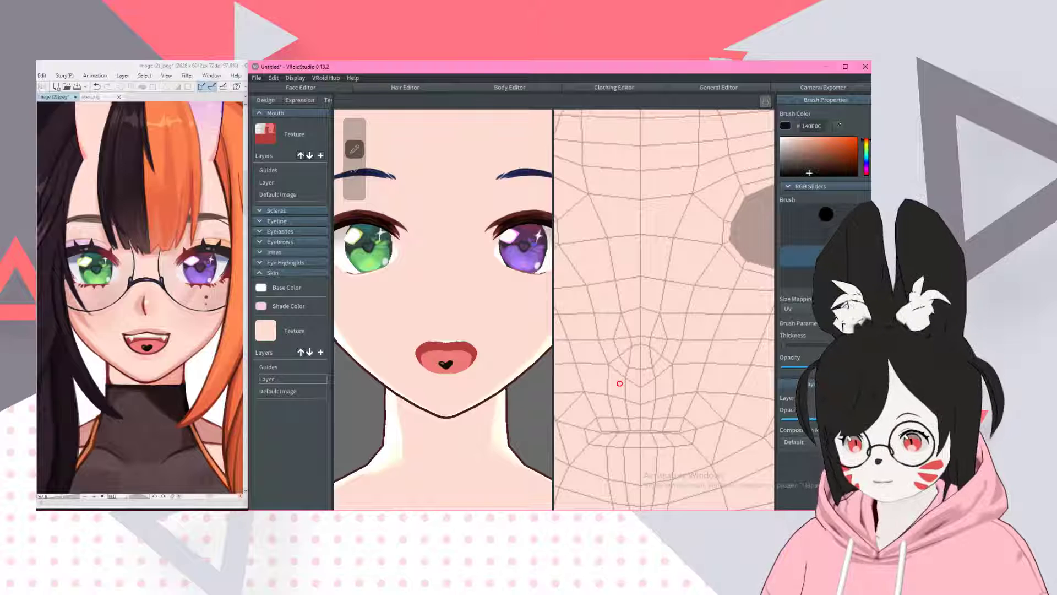
- Try thin near-black vertical strokes down the centre of the nose on the skin texture, undoing each
left_click_drag(641, 309, 640, 370)
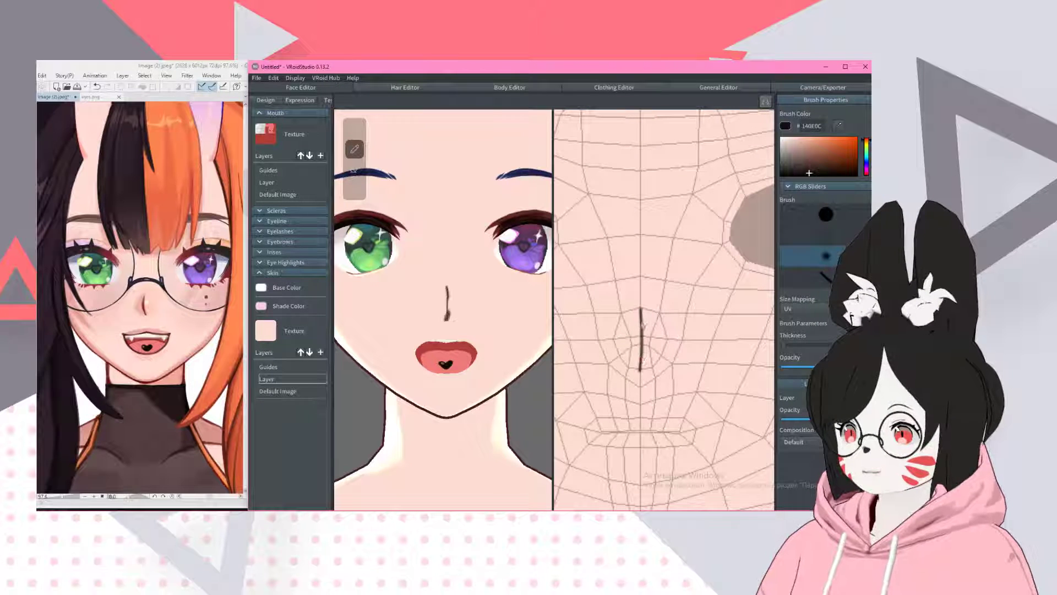
key("ctrl+z")
left_click_drag(641, 310, 640, 358)
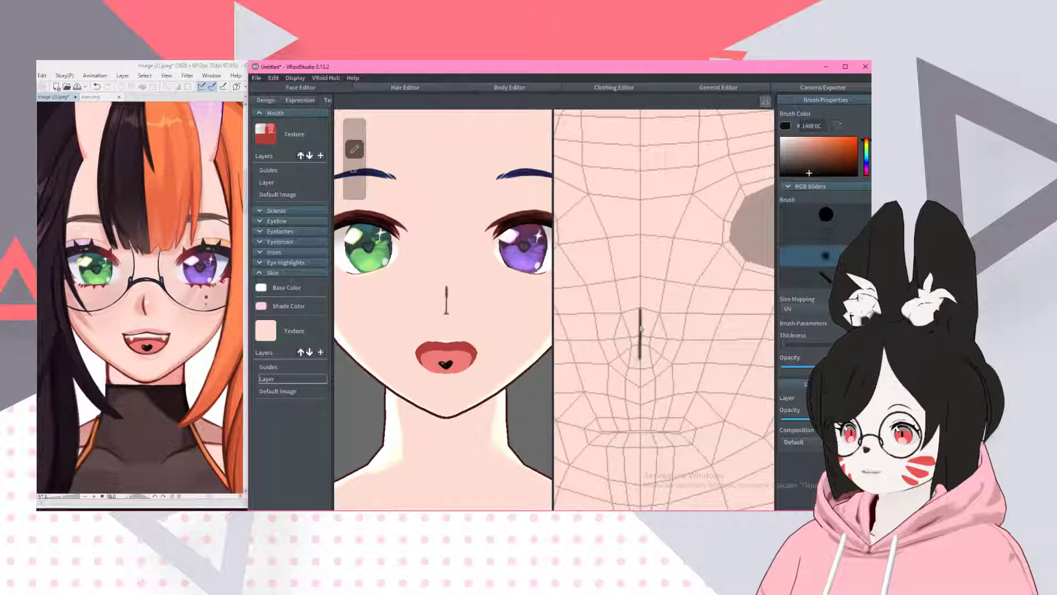
key("ctrl+z")
left_click_drag(640, 318, 641, 360)
key("ctrl+z")
- Paint a thin dark brown vertical line down the nose bridge with a short separate dash at the nose tip
left_click(829, 162)
left_click_drag(638, 319, 641, 340)
key("ctrl+z")
key("ctrl+z")
left_click_drag(640, 314, 640, 342)
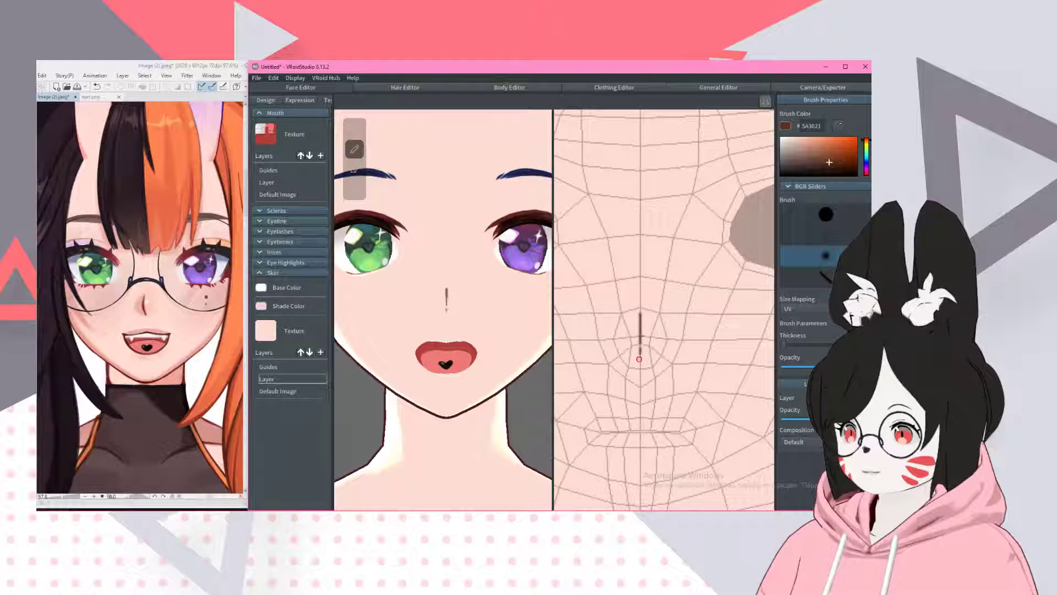
left_click(639, 359)
left_click_drag(640, 355, 640, 366)
key("ctrl+z")
- Erase the sides of the lower nose dash to thin it, and undo the erasing on the upper line
scroll(638, 349, "up", 2)
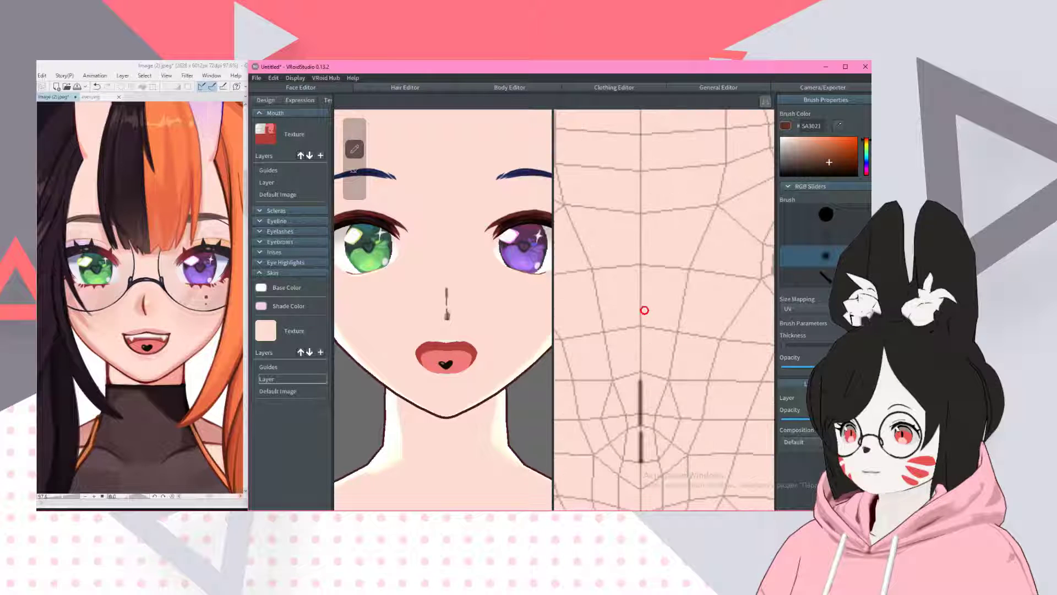
middle_click_drag(644, 310, 654, 170)
scroll(653, 170, "up", 2)
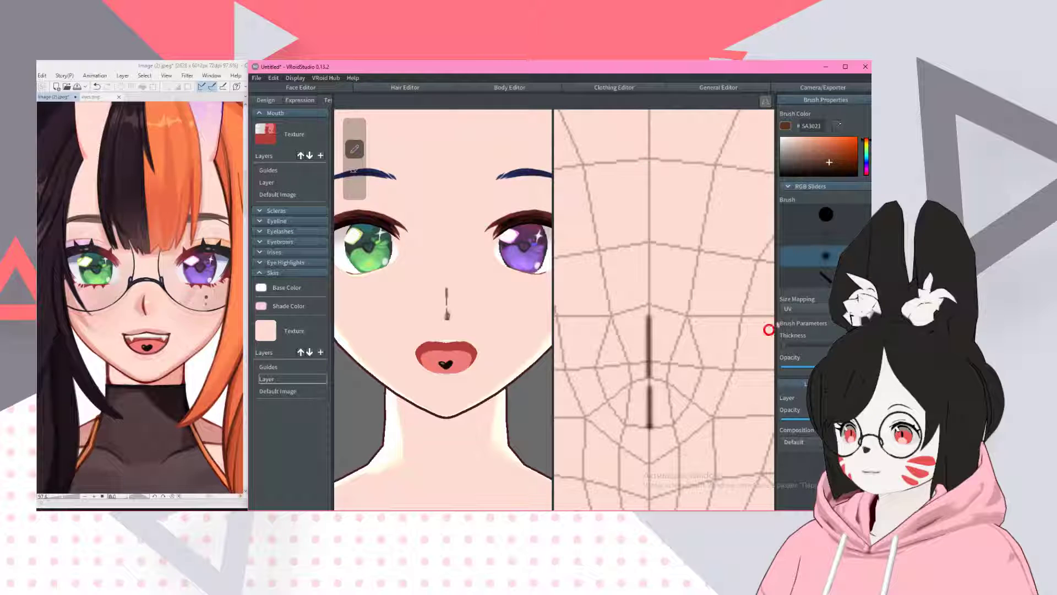
key("e")
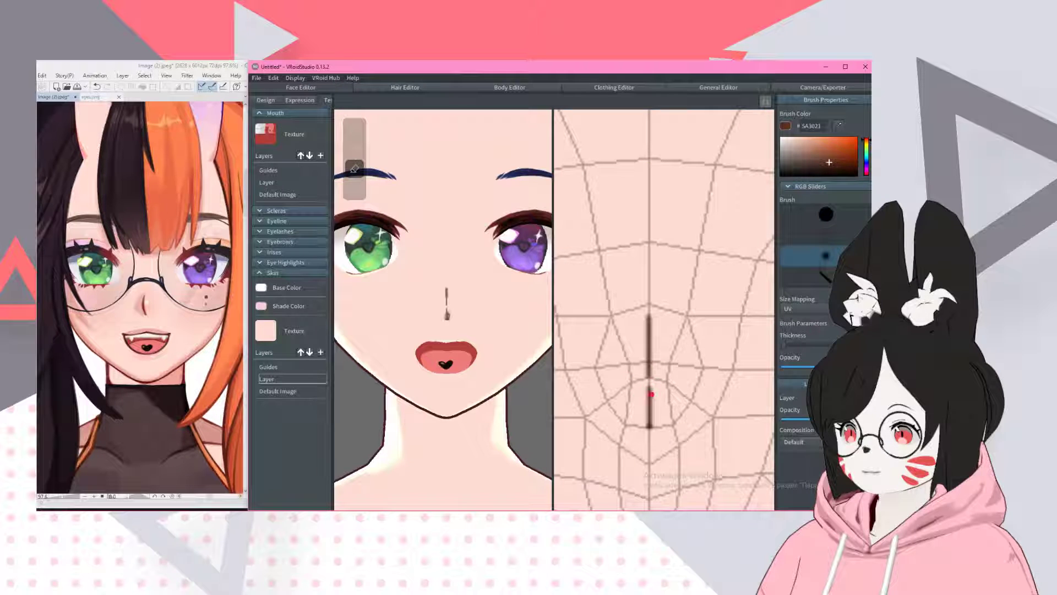
left_click_drag(652, 394, 649, 450)
key("ctrl+z")
left_click_drag(653, 385, 642, 444)
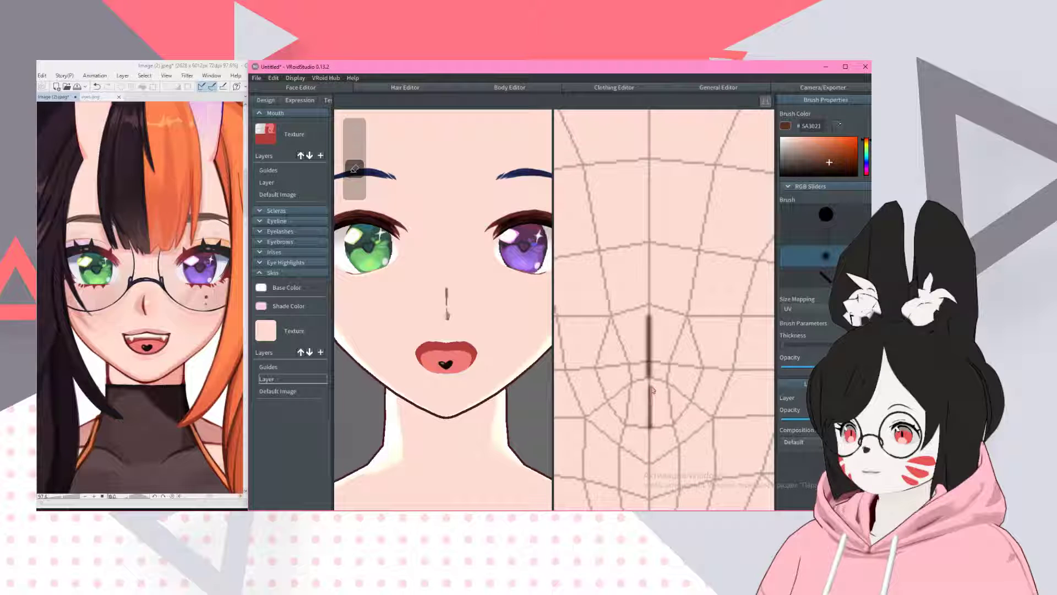
left_click_drag(653, 390, 652, 441)
left_click_drag(647, 318, 648, 382)
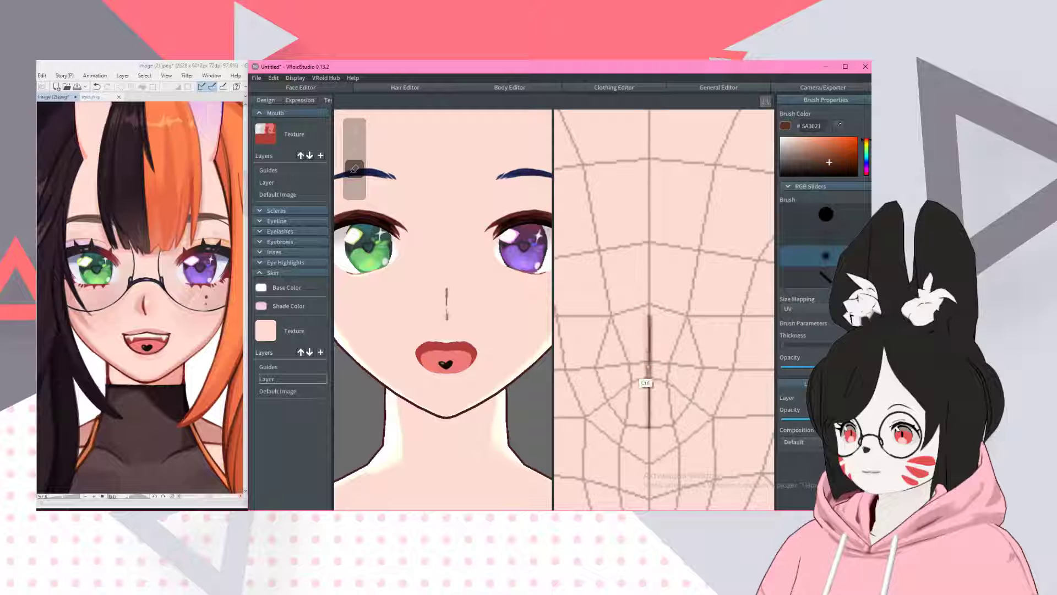
key("ctrl+z")
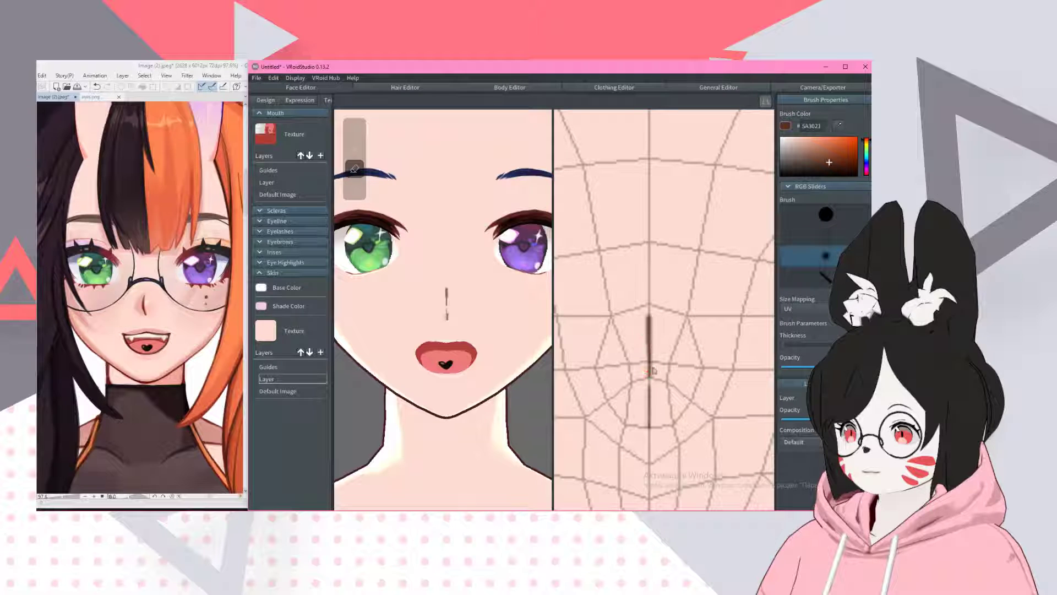
- Examine the painted nose line on the model from the front and from angled views, close up and at a distance
scroll(457, 188, "down", 5)
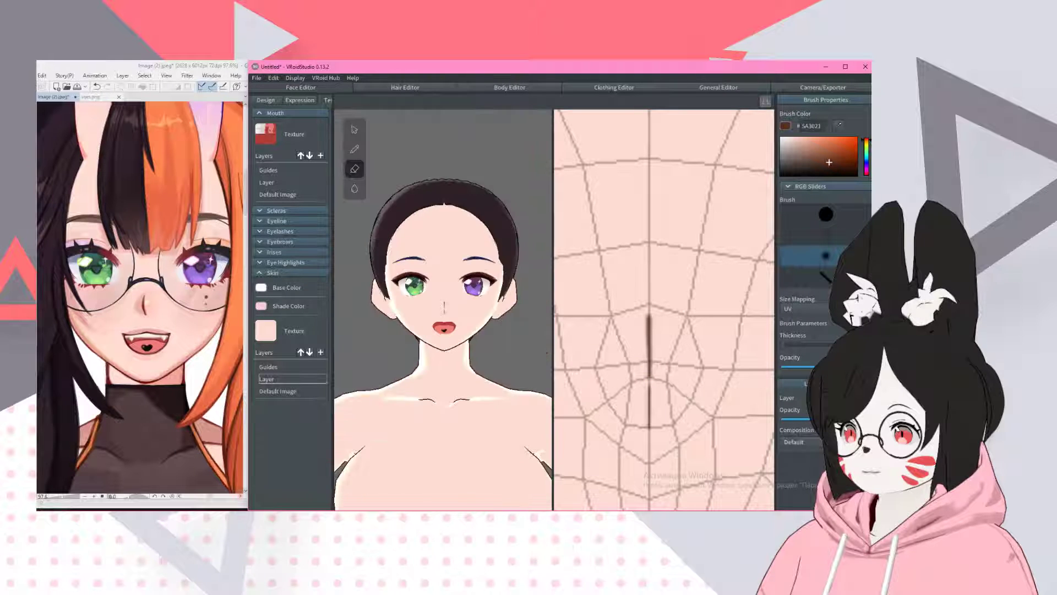
mouse_move(457, 188)
right_mouse_down()
mouse_move(468, 183)
mouse_move(459, 183)
right_mouse_up()
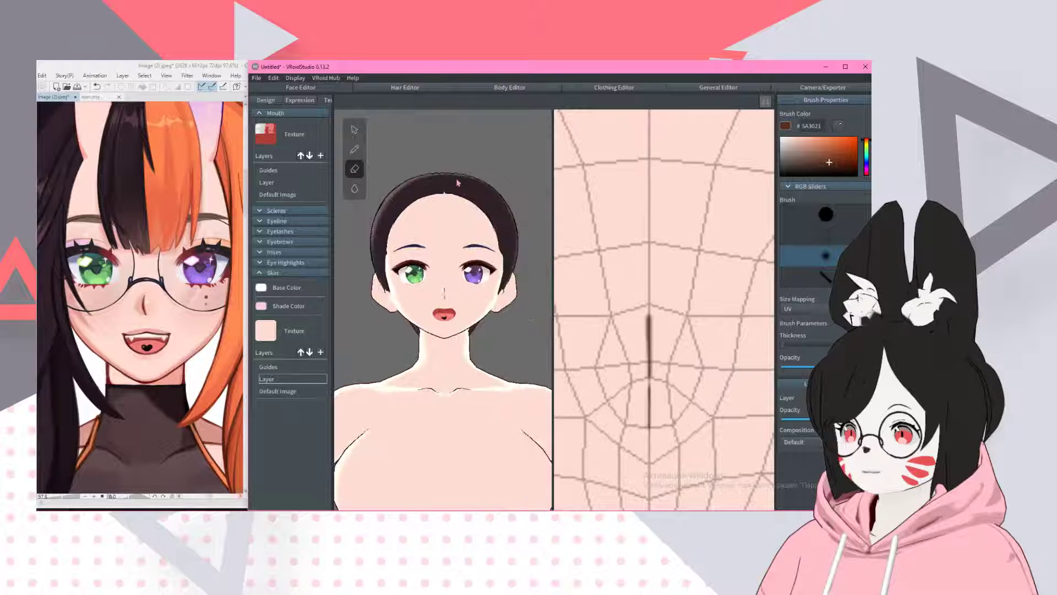
scroll(458, 183, "up", 4)
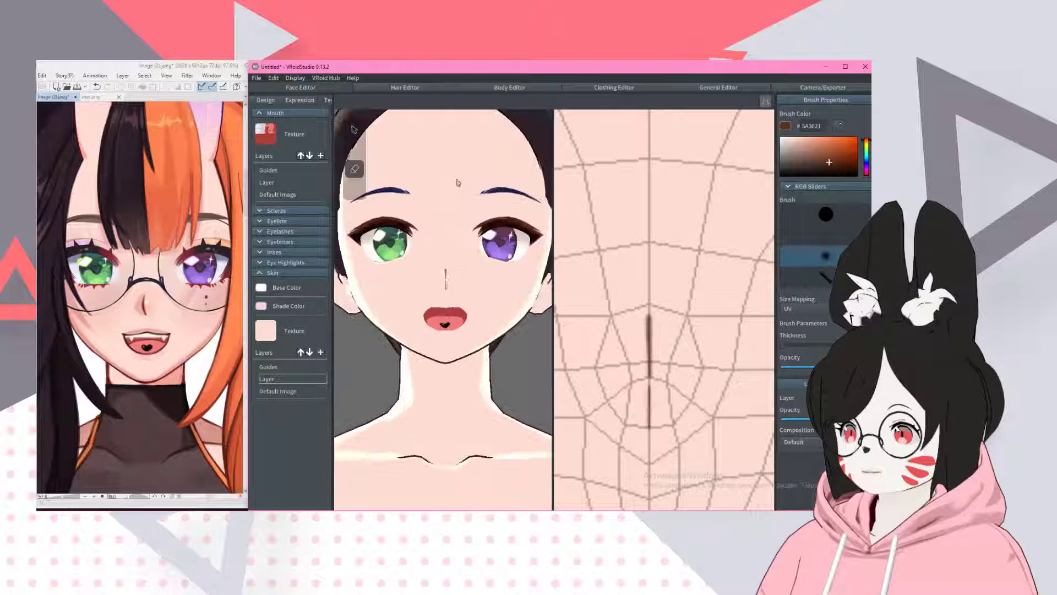
right_click_drag(457, 183, 487, 185)
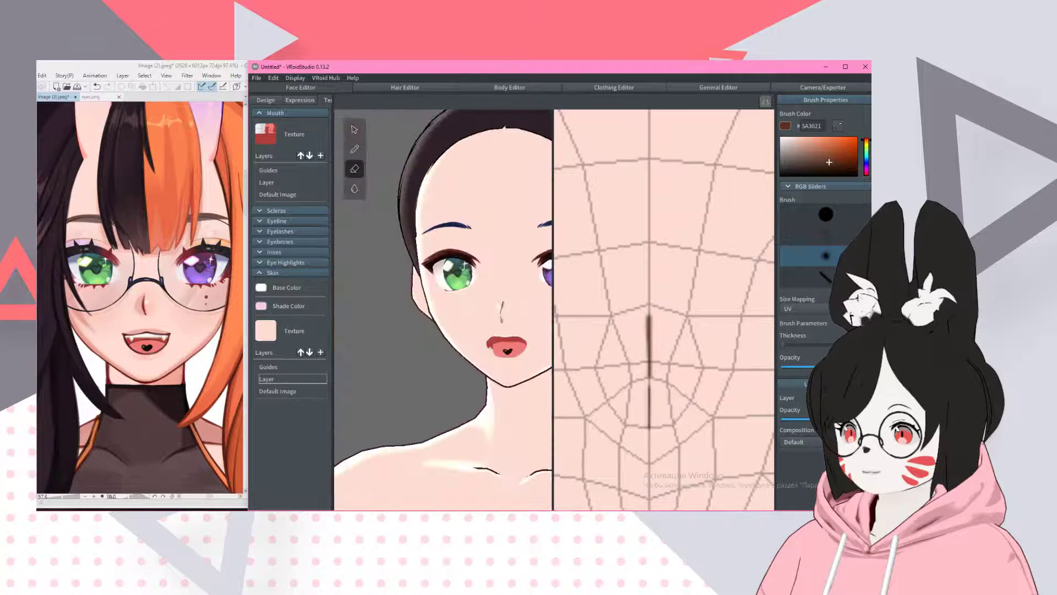
middle_click_drag(488, 185, 437, 165)
right_click_drag(466, 199, 469, 221)
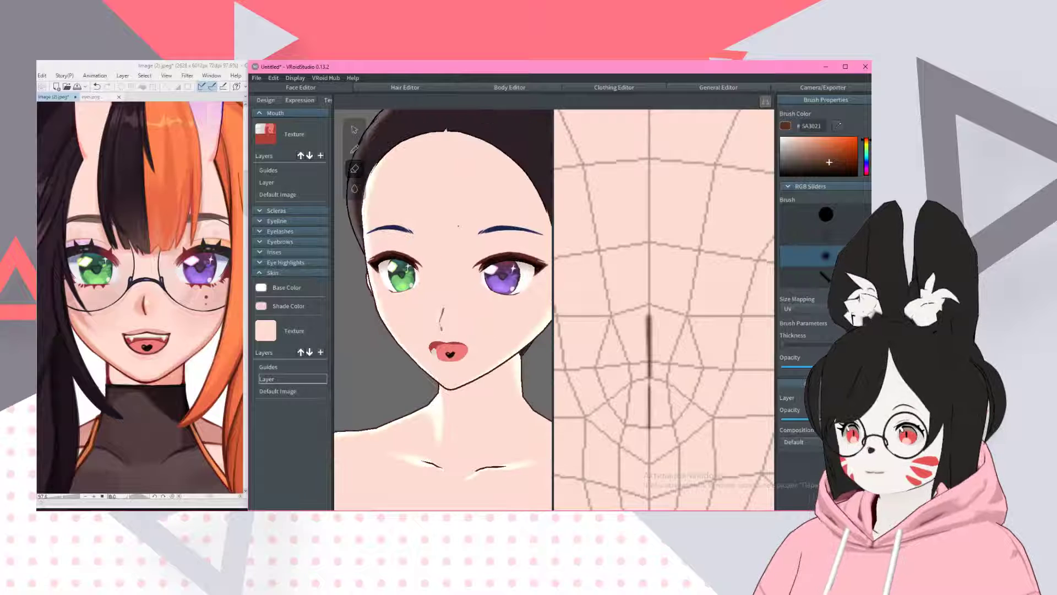
middle_click_drag(469, 220, 417, 217)
right_click_drag(451, 239, 461, 239)
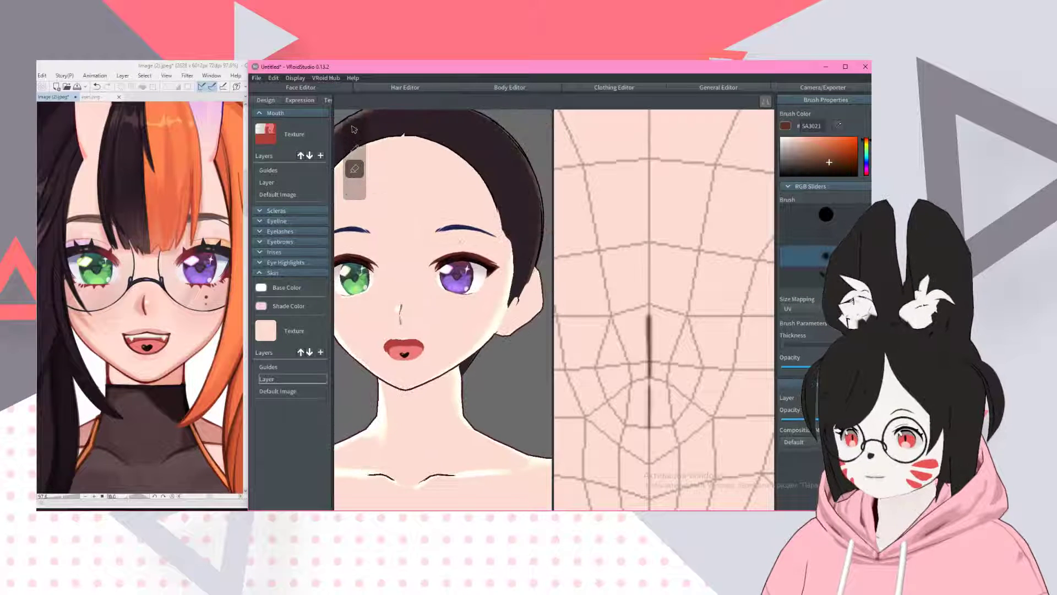
middle_click_drag(461, 239, 486, 215)
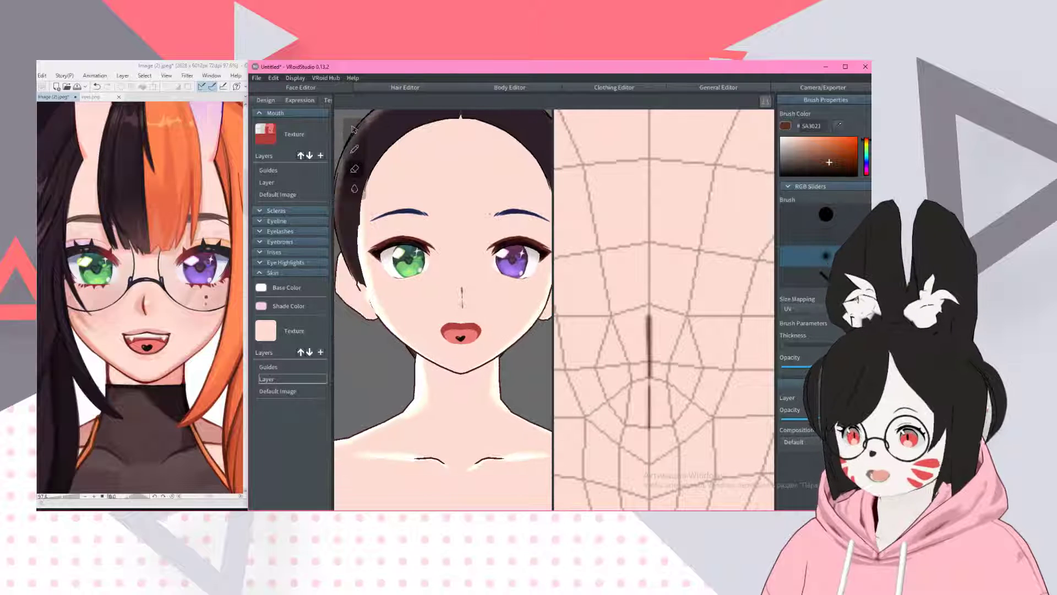
right_click_drag(486, 215, 479, 213)
middle_click_drag(479, 214, 438, 221)
scroll(467, 134, "up", 5)
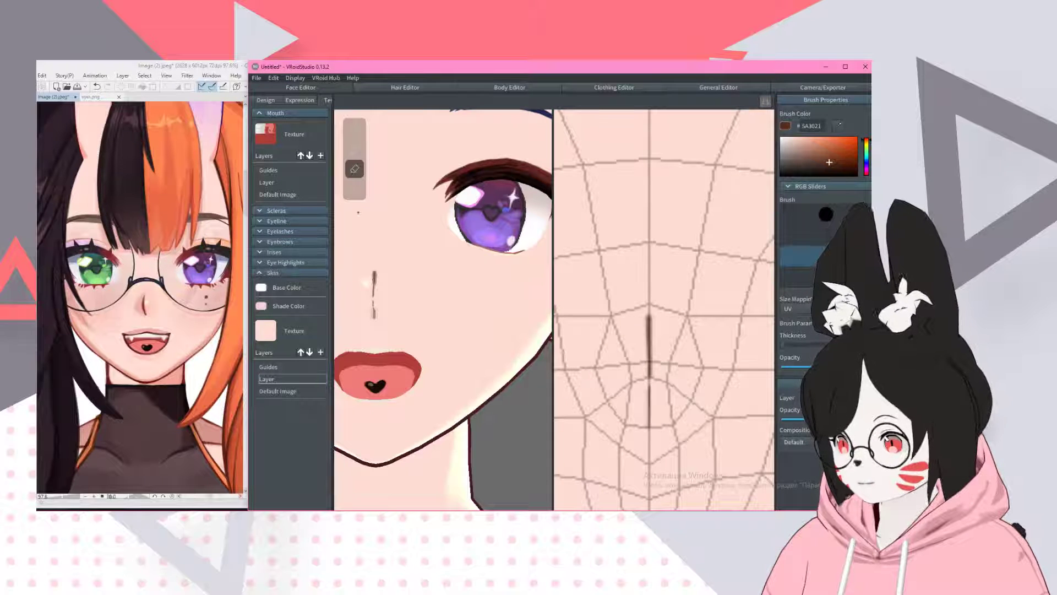
scroll(443, 308, "down", 10)
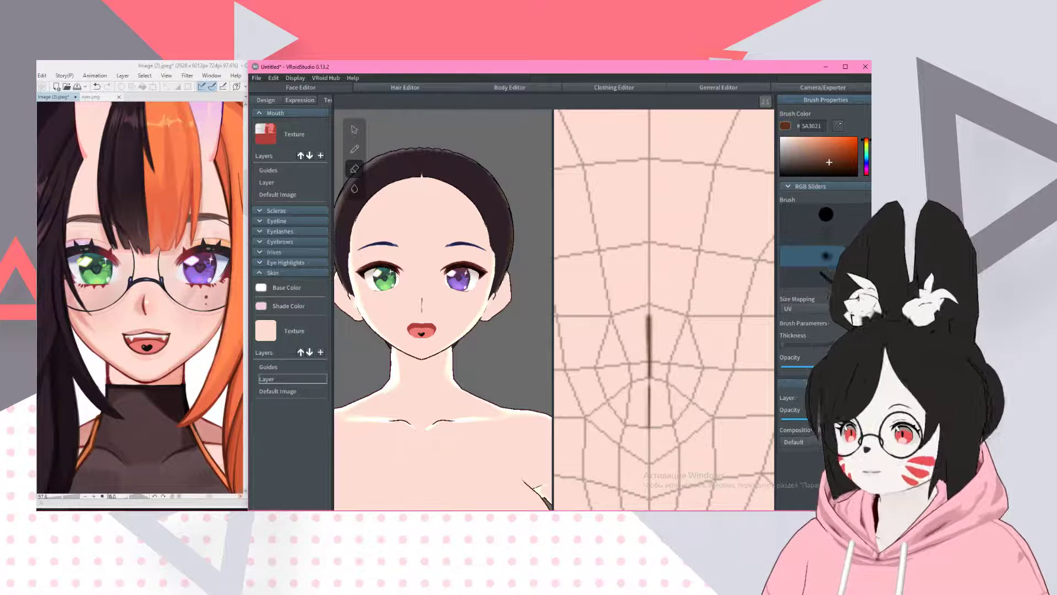
scroll(443, 317, "up", 4)
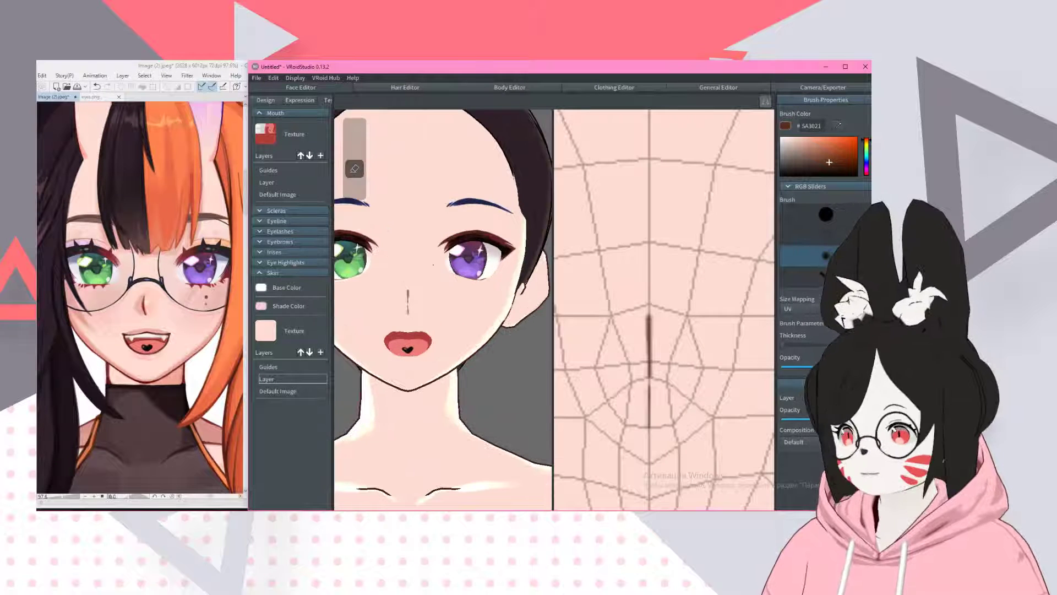
right_click_drag(443, 317, 460, 316)
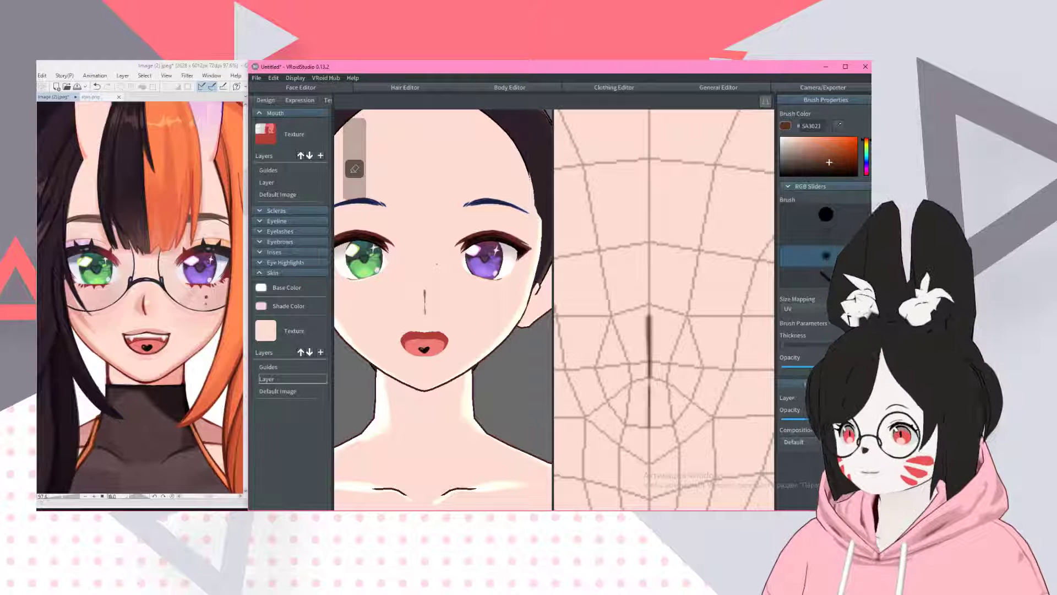
scroll(443, 309, "down", 3)
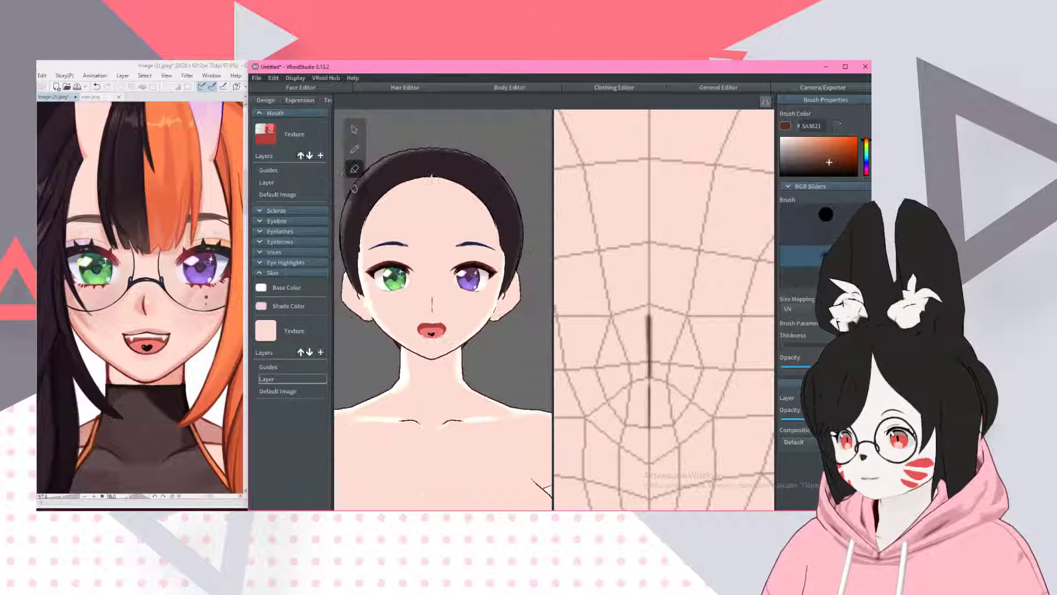
- Paint a dark brown line along the mouth crease on the skin texture and shade over it with a thicker soft brush
scroll(443, 309, "up", 5)
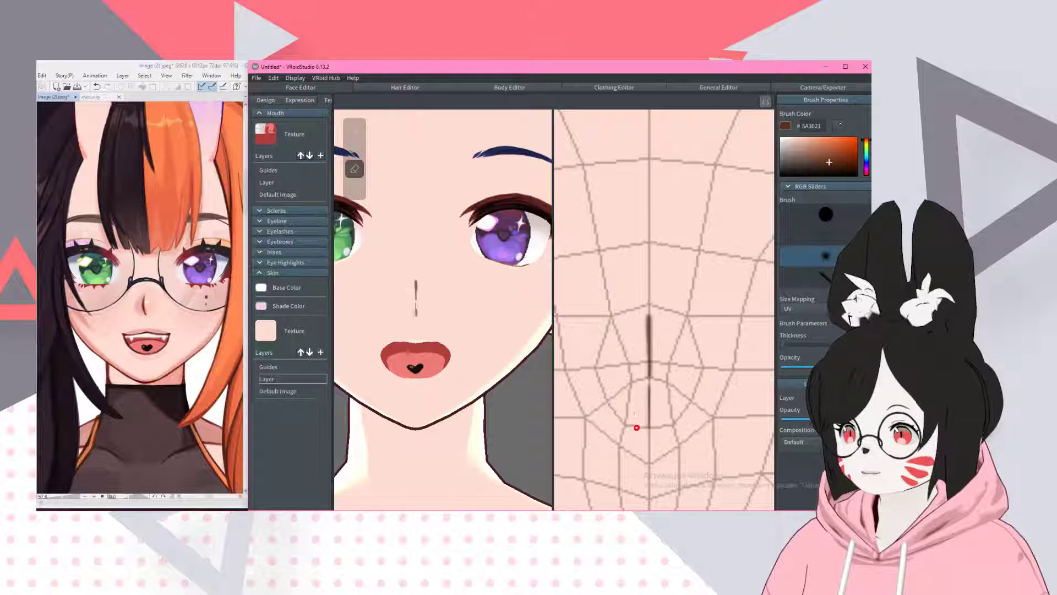
right_click_drag(636, 428, 650, 344)
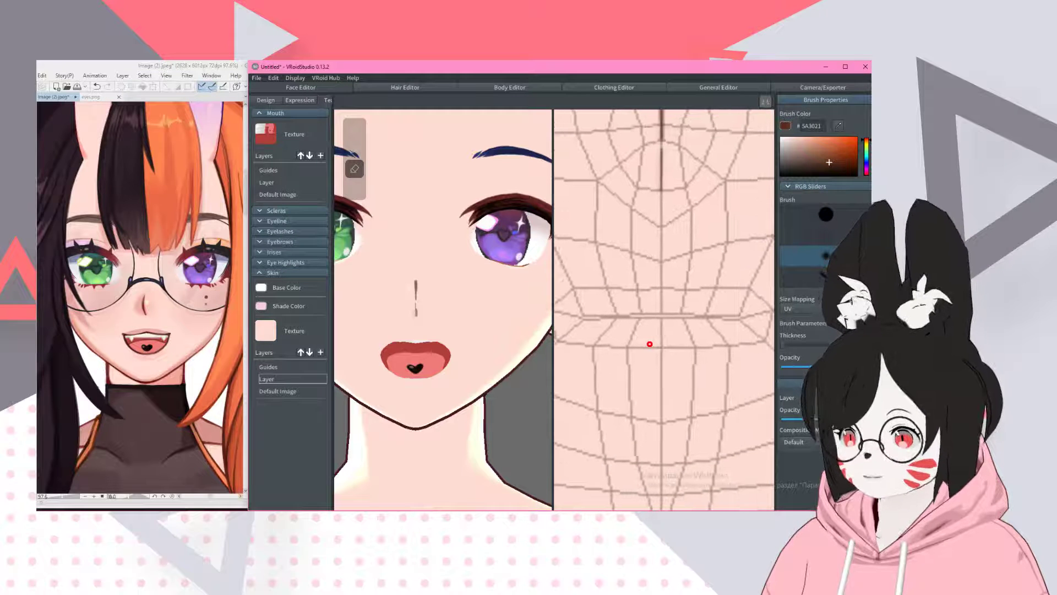
key("b")
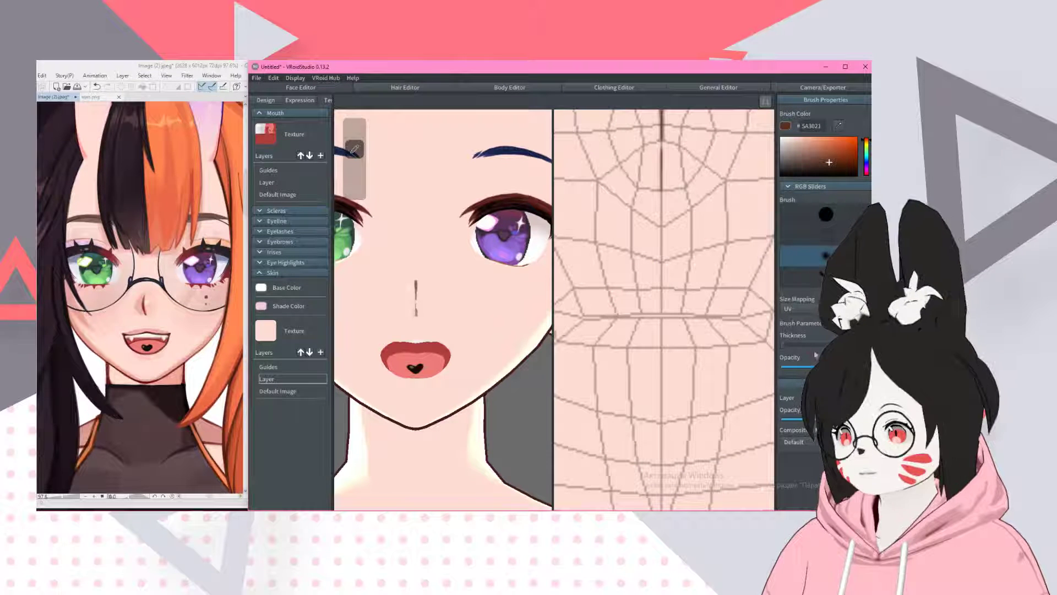
left_click_drag(574, 310, 663, 316)
key("ctrl+z")
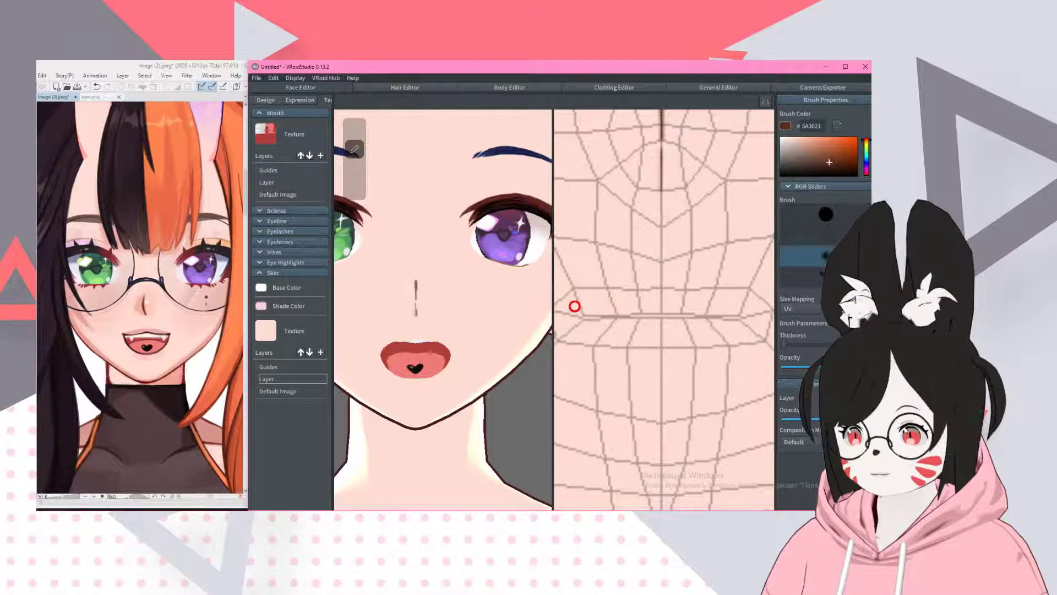
left_click_drag(572, 309, 750, 311)
key("ctrl+z")
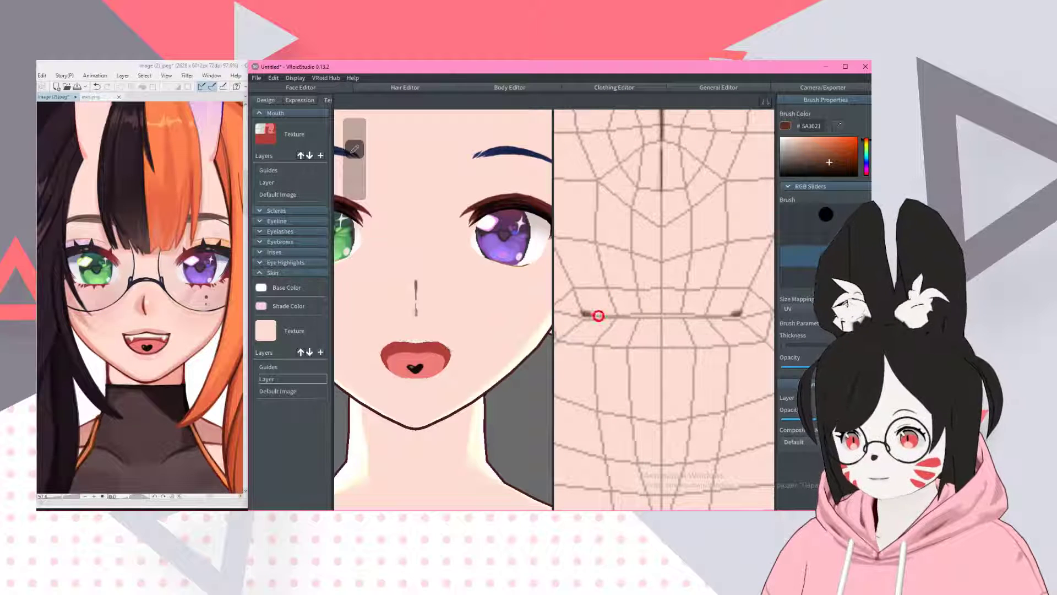
left_click_drag(581, 314, 742, 314)
left_click(789, 345)
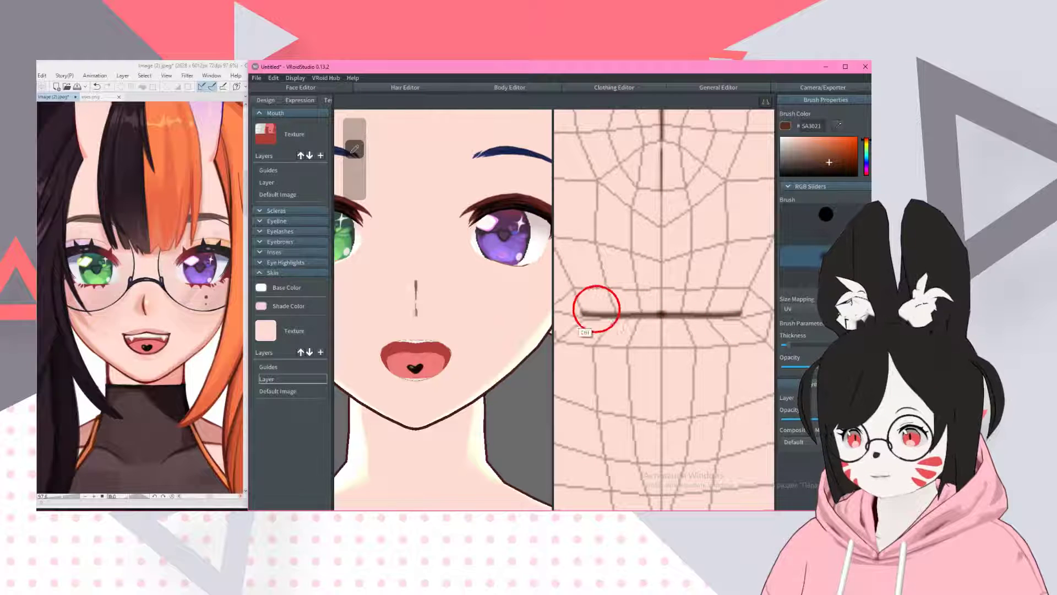
left_click_drag(580, 309, 656, 309)
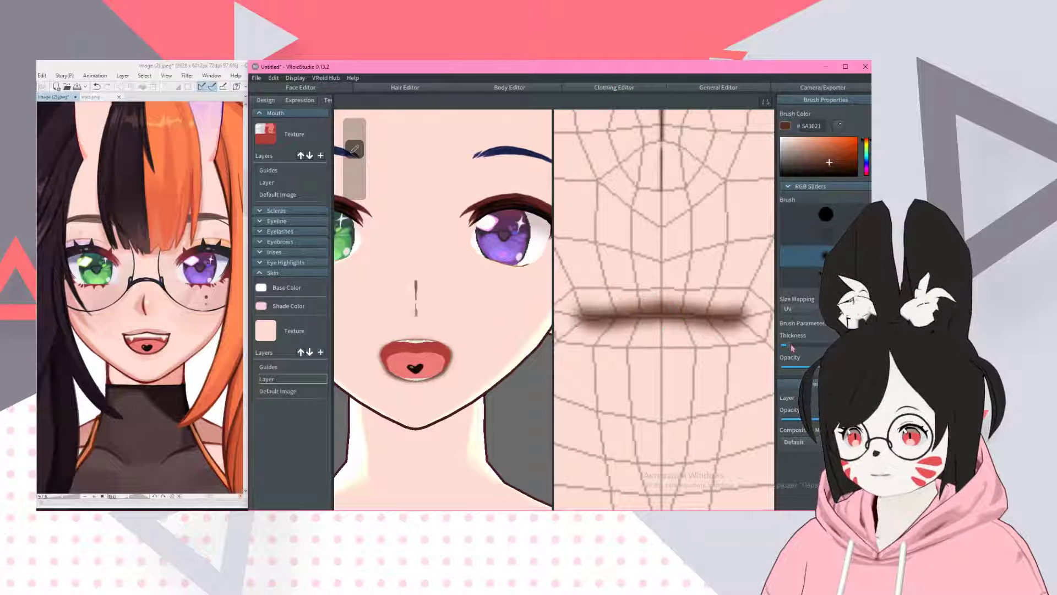
- Undo the thick soft shading and the curved brown line painted over the mouth crease
key("ctrl+z")
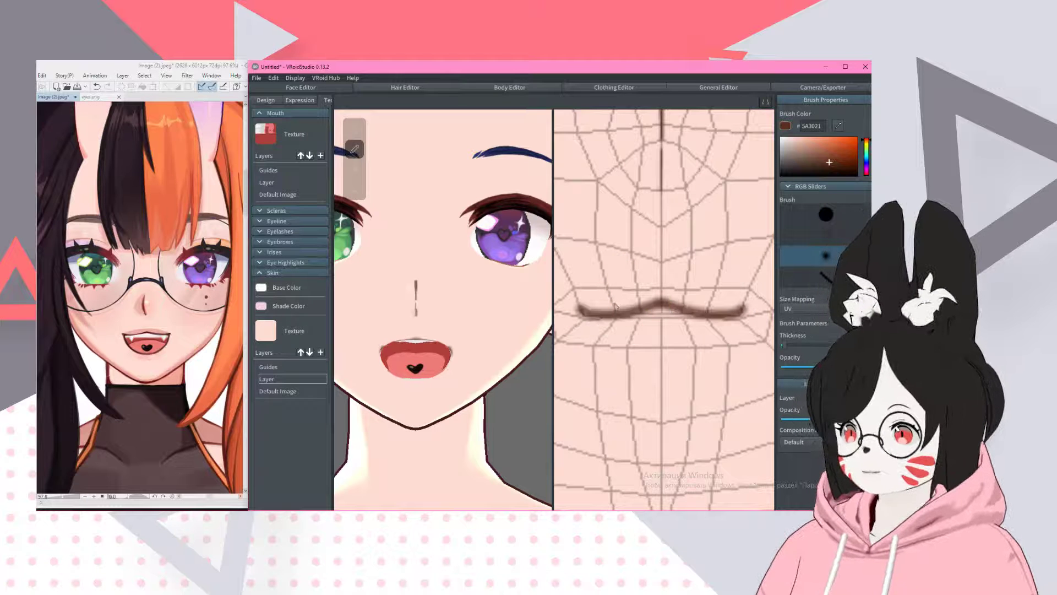
key("ctrl+z")
key("ctrl+y")
key("ctrl+z")
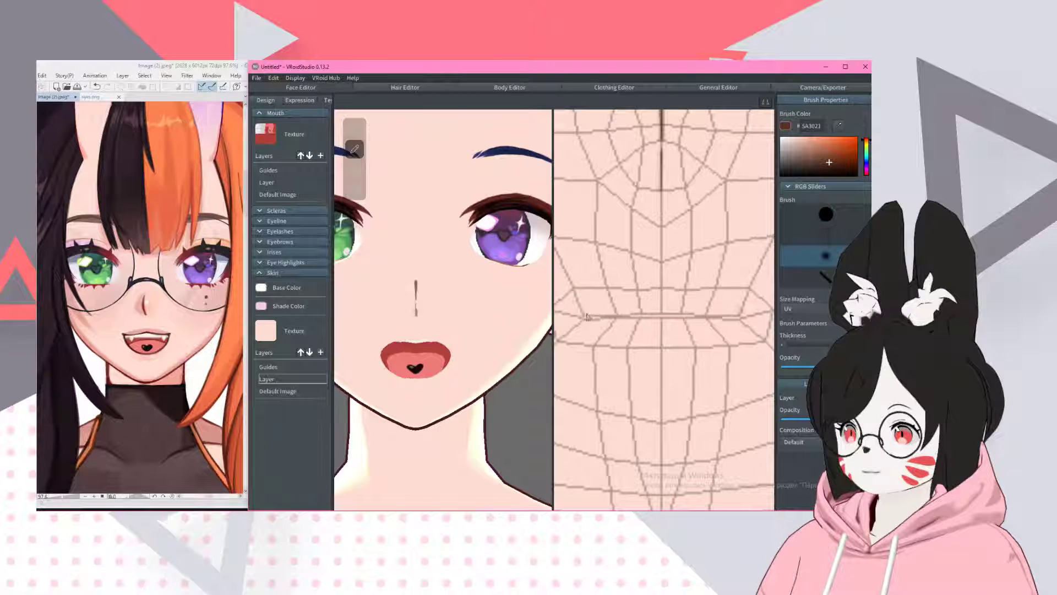
- Repaint the dark brown mouth line along the crease with a thin soft brush, peaked and thickened at its centre
left_click_drag(578, 312, 744, 312)
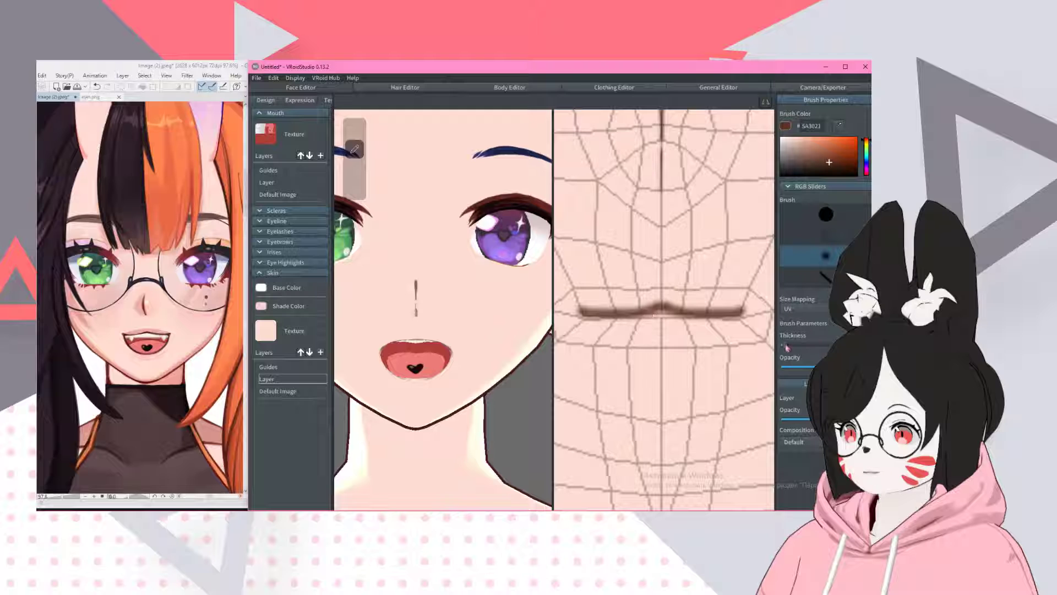
key("ctrl+z")
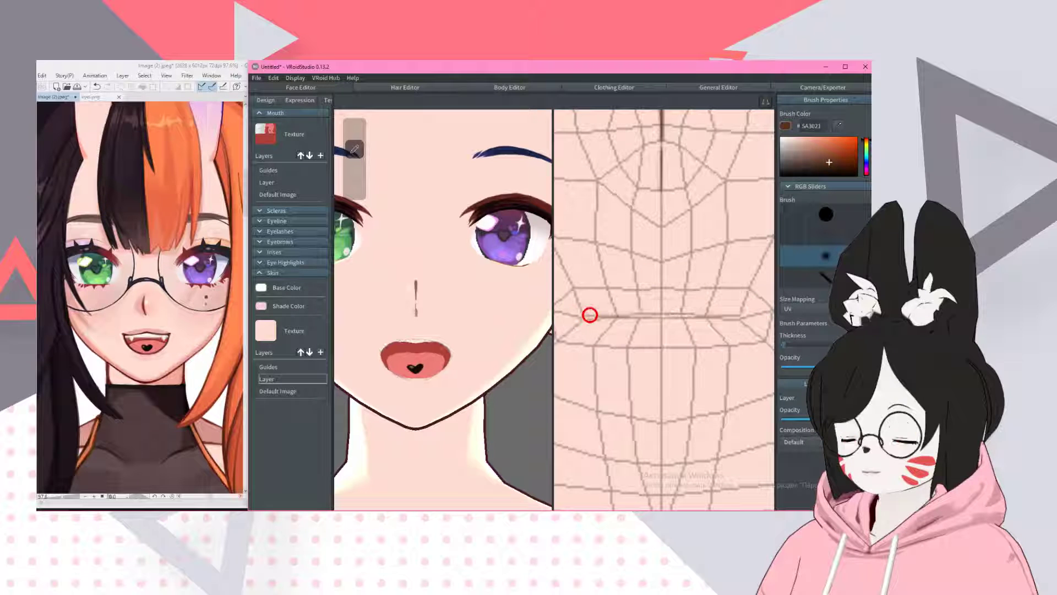
key("ctrl+y")
left_click_drag(644, 307, 661, 303)
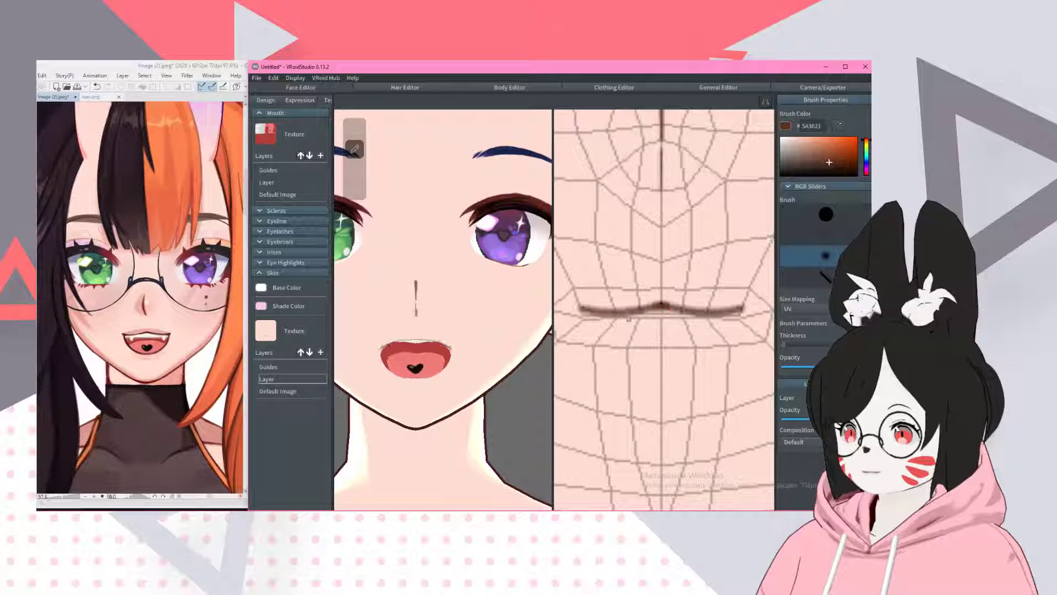
left_click_drag(578, 311, 744, 310)
mouse_move(642, 303)
left_mouse_down()
mouse_move(661, 300)
mouse_move(671, 315)
left_mouse_up()
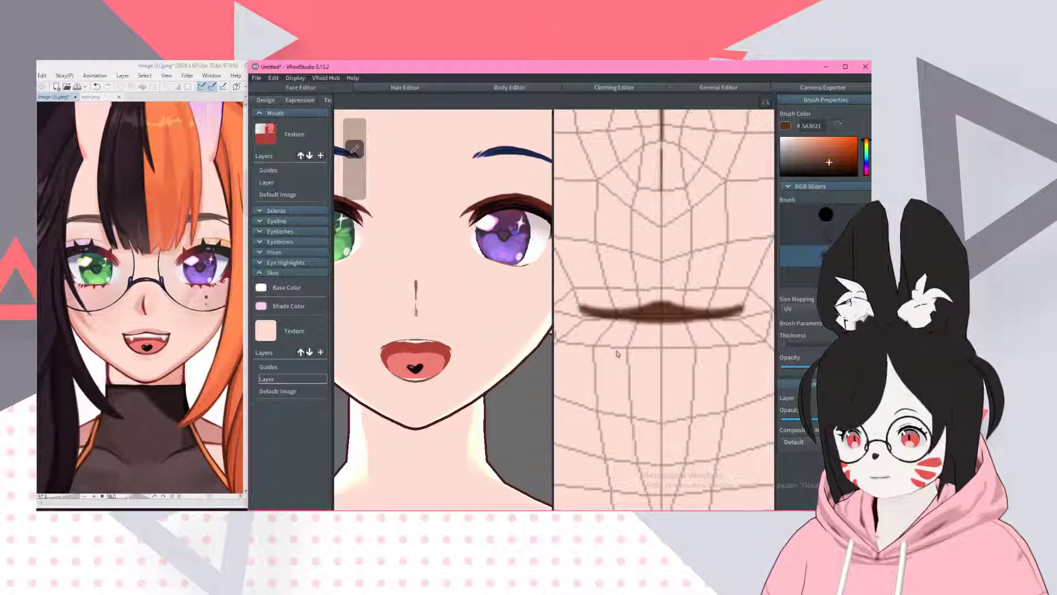
- Extend both ends of the dark brown mouth line into short upturned corners
scroll(531, 384, "down", 5)
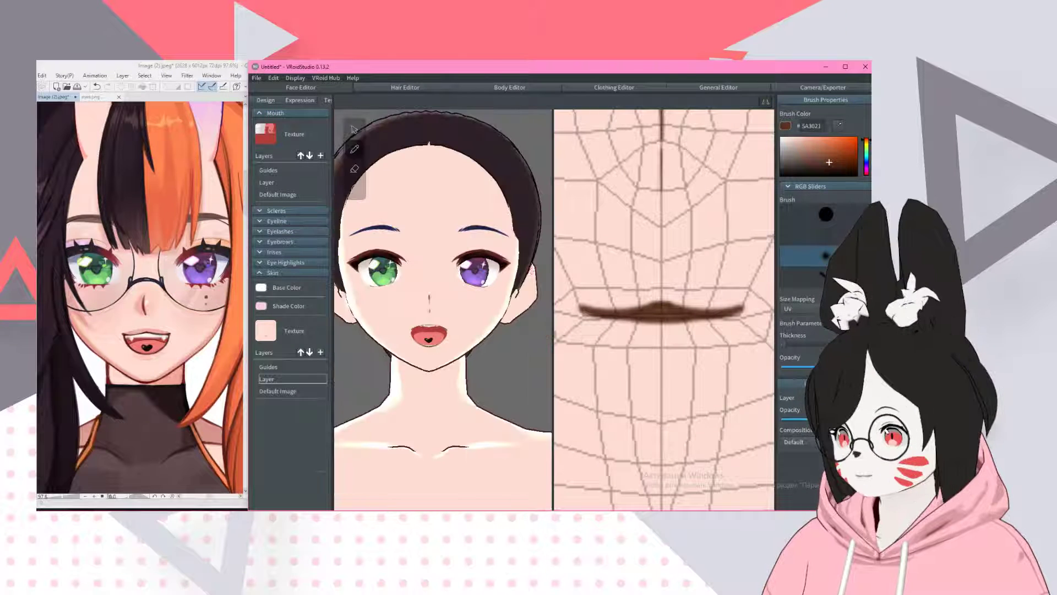
scroll(531, 384, "up", 5)
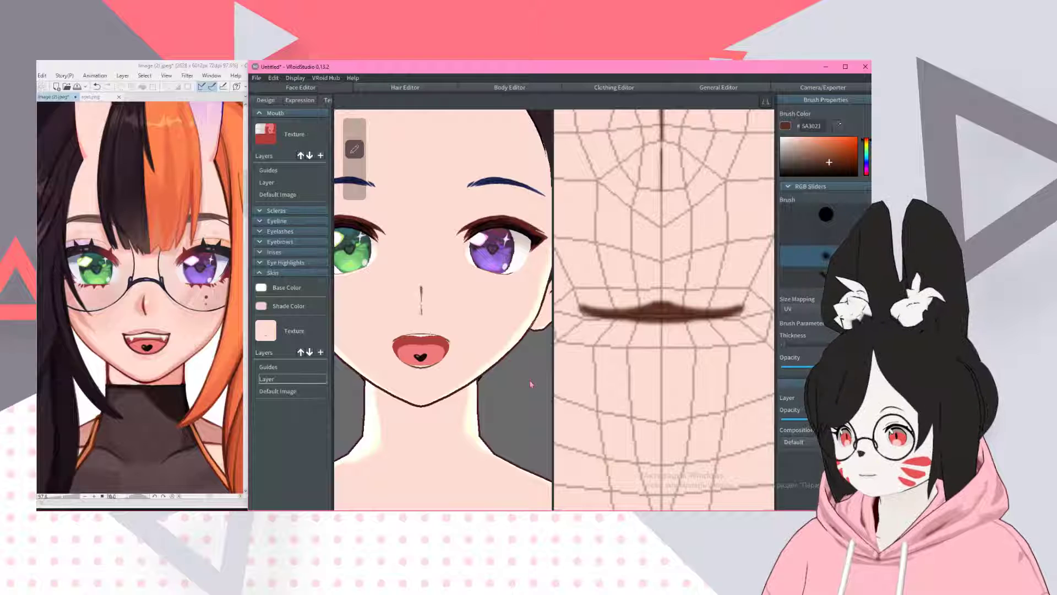
scroll(530, 383, "down", 5)
scroll(632, 190, "down", 2)
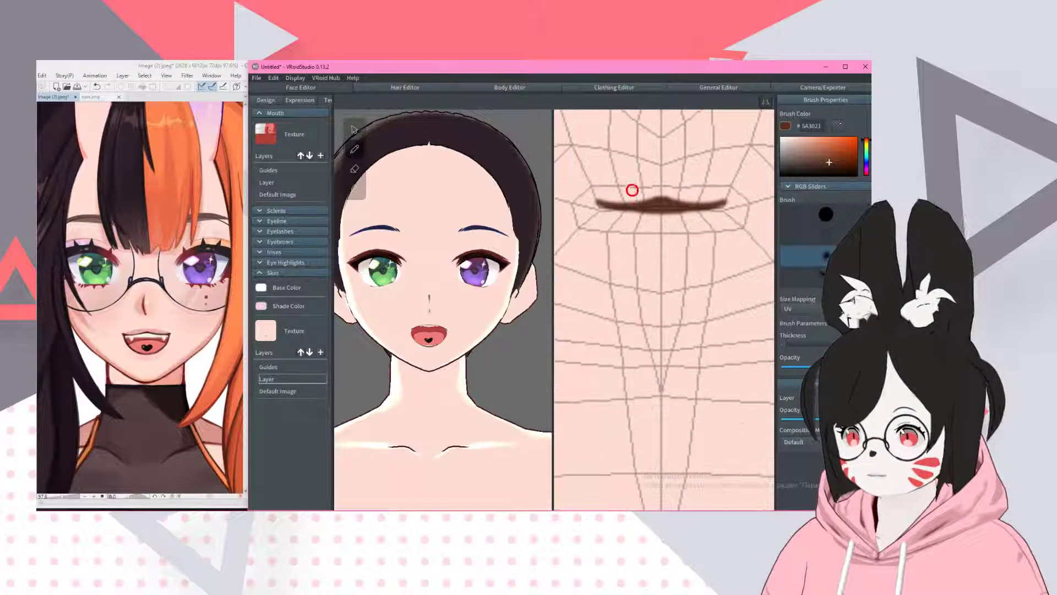
right_click_drag(632, 190, 637, 262)
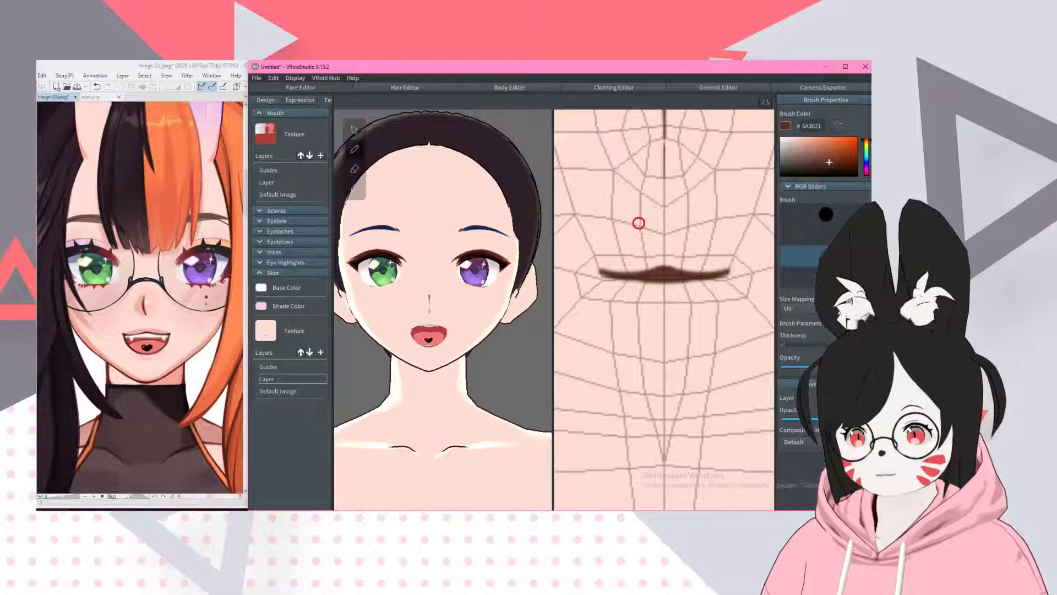
left_click_drag(591, 259, 618, 275)
key("ctrl+z")
key("ctrl+z")
scroll(444, 308, "up", 3)
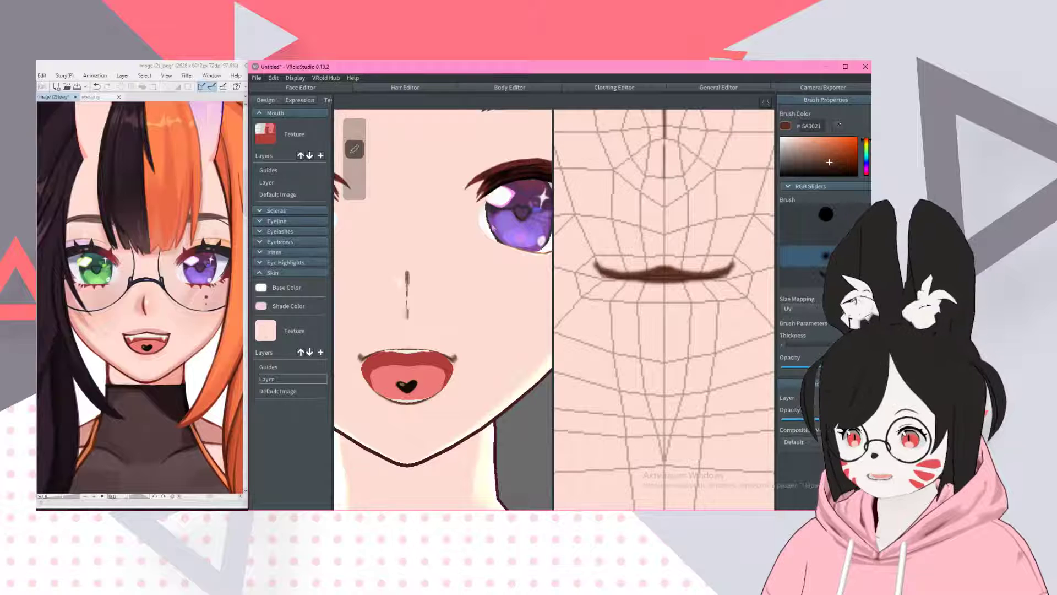
- Thicken the dark brown mouth line between its centre and the upturned corners, and check the mouth on the model
mouse_move(597, 264)
left_mouse_down()
mouse_move(612, 280)
mouse_move(692, 282)
left_mouse_up()
key("ctrl+z")
key("ctrl+z")
right_click_drag(558, 362, 507, 352)
scroll(509, 181, "down", 5)
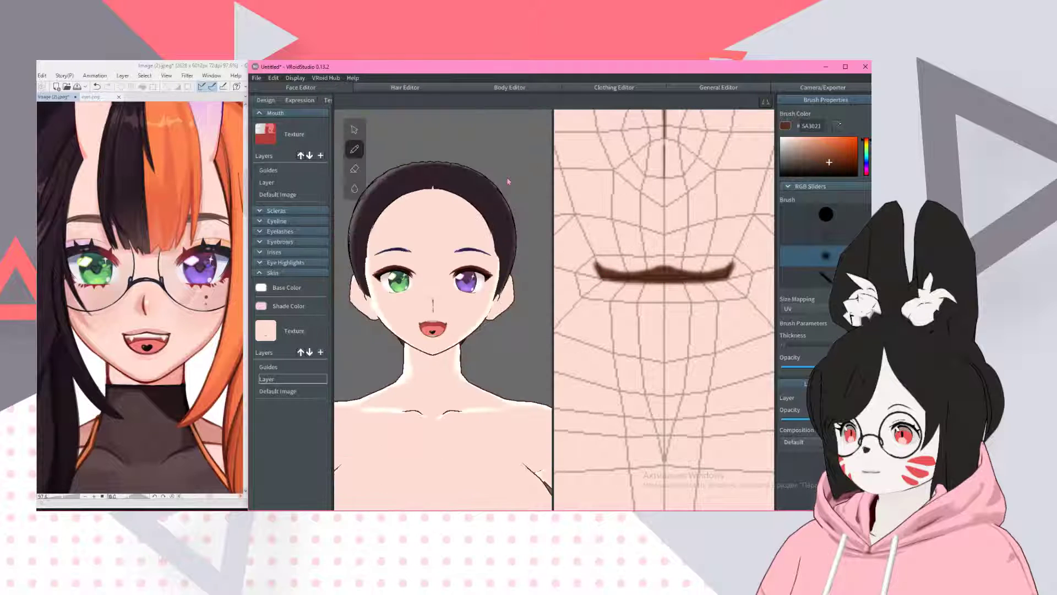
scroll(443, 309, "up", 5)
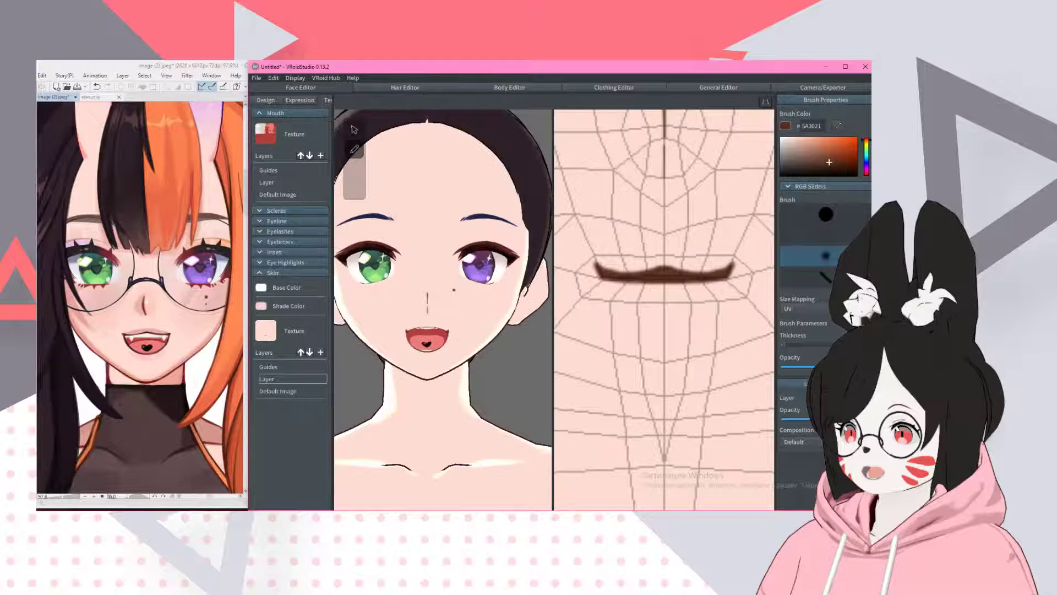
- Sample the upper lip pink from the reference in Clip Studio Paint and make it the VRoid Studio brush colour, #EBABA1
key("alt+Tab")
scroll(140, 297, "up", 3)
scroll(214, 267, "up", 2)
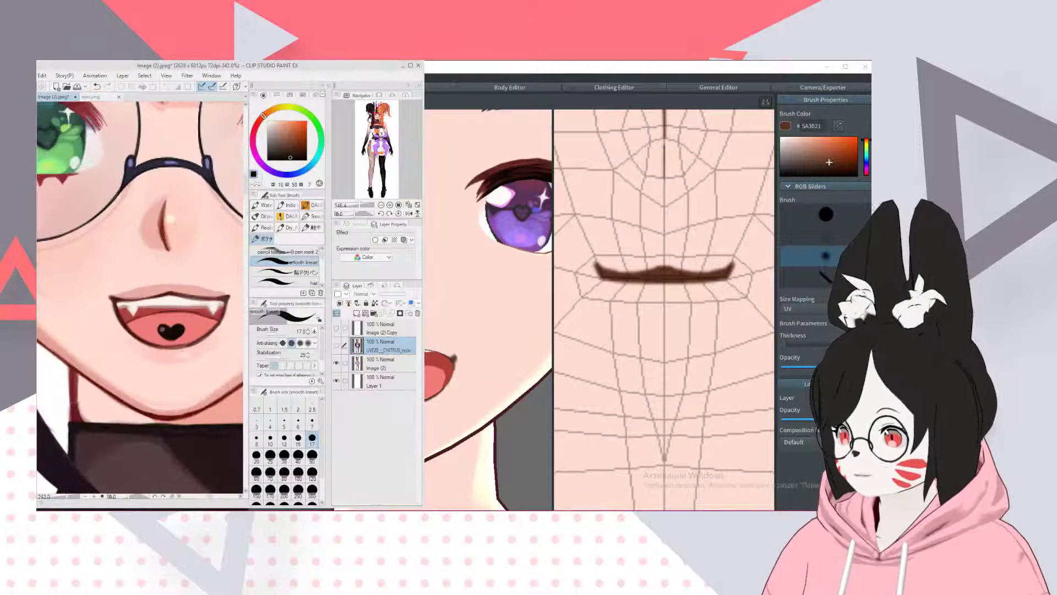
left_click(156, 286, "alt")
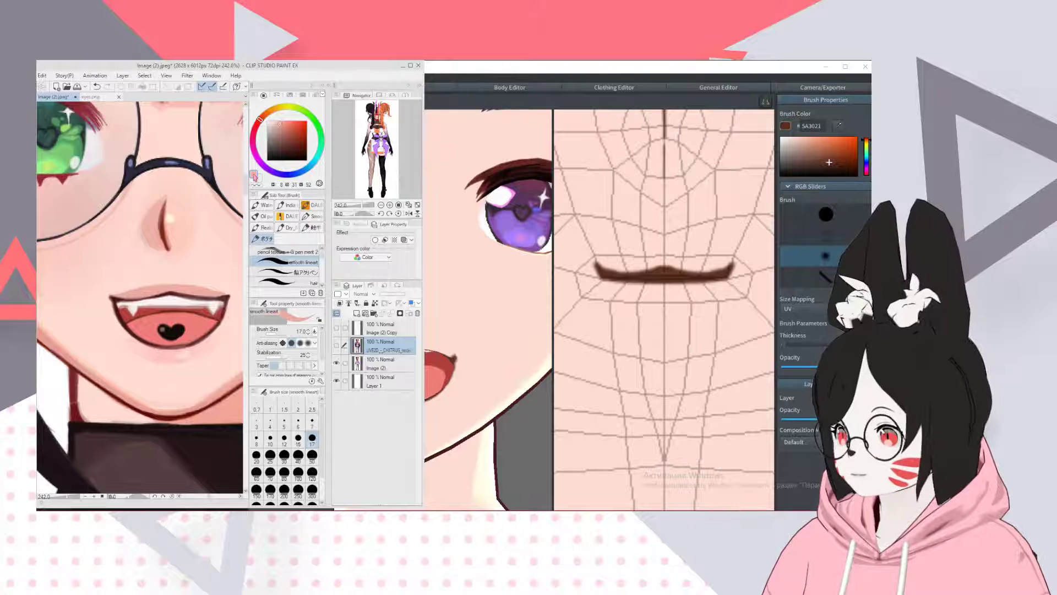
left_click(254, 175)
left_click(721, 264)
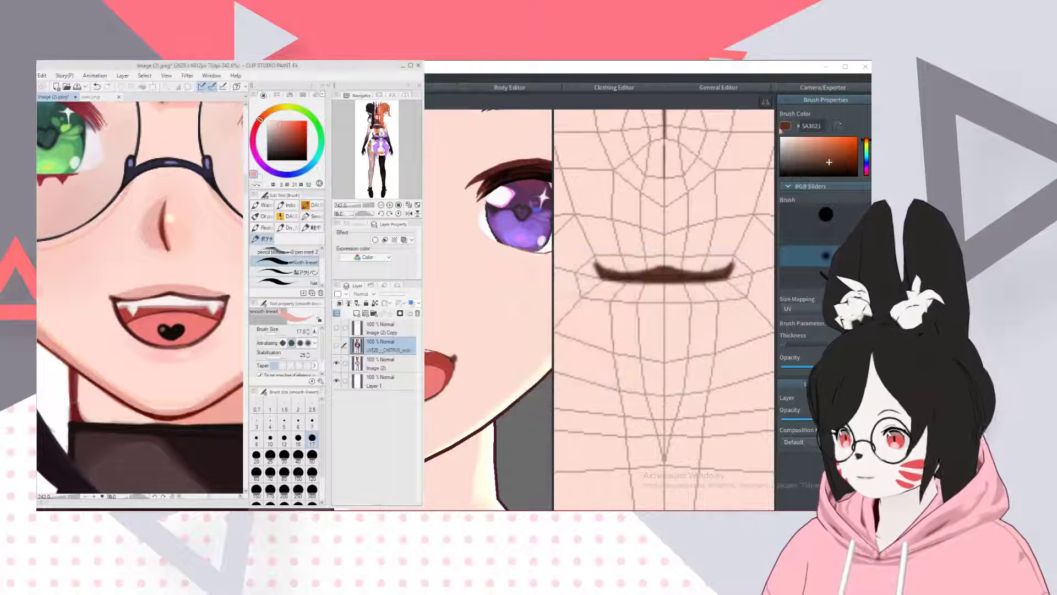
left_click(791, 238)
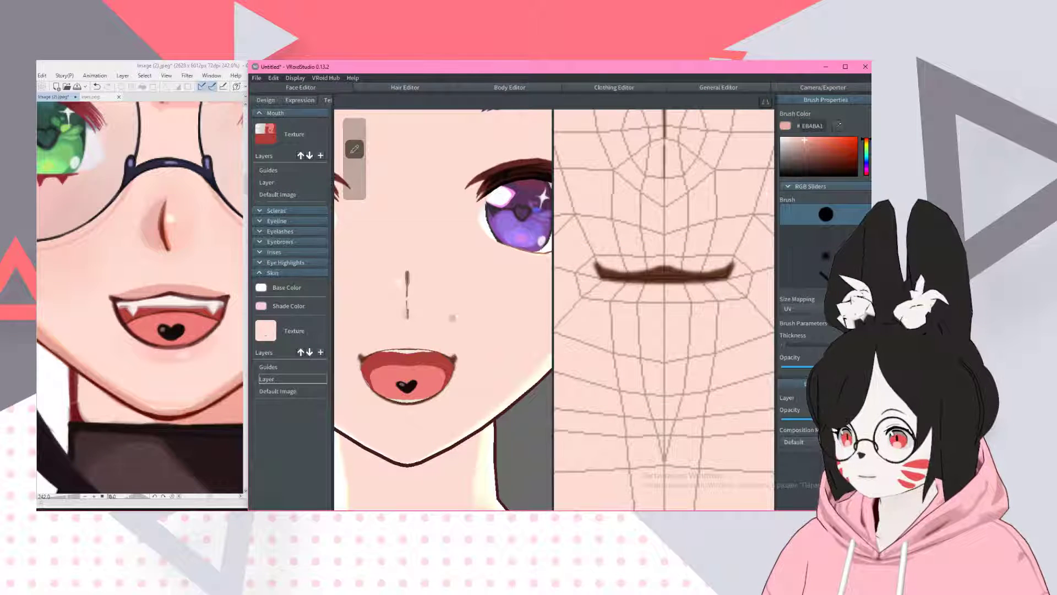
- Add a new skin texture layer and place it beneath the layer with the nose and mouth lines
scroll(440, 309, "down", 2)
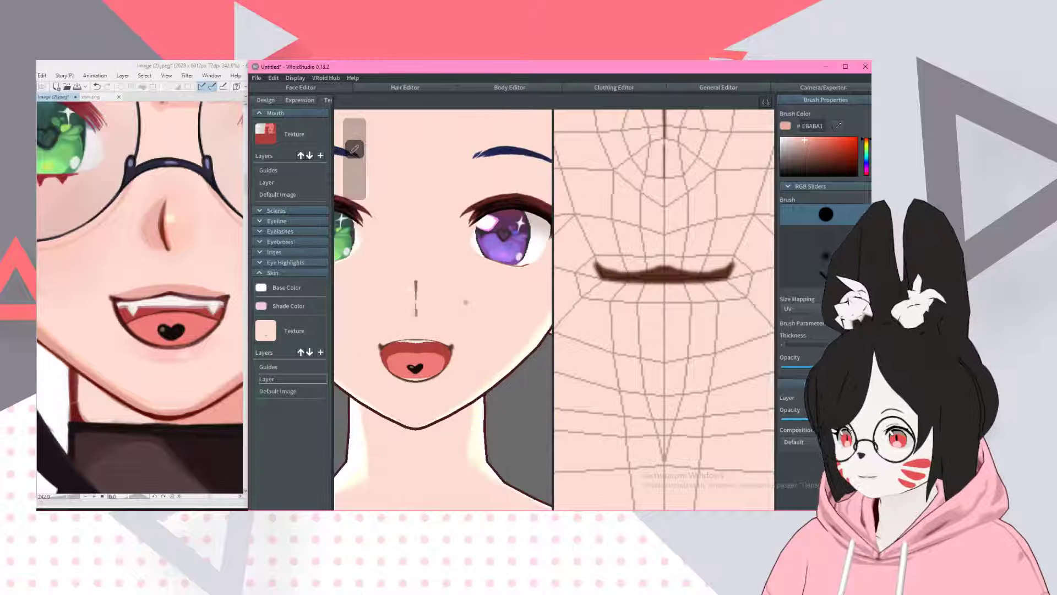
left_click(321, 352)
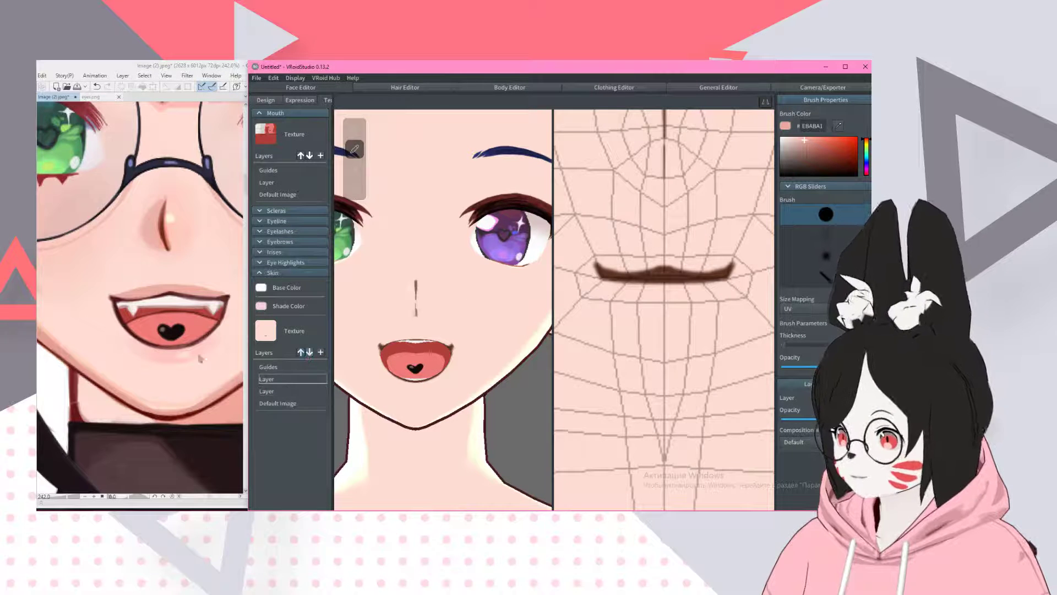
- Examine the reference character's mouth and lip colouring, both close up and at a distance
scroll(199, 358, "down", 5)
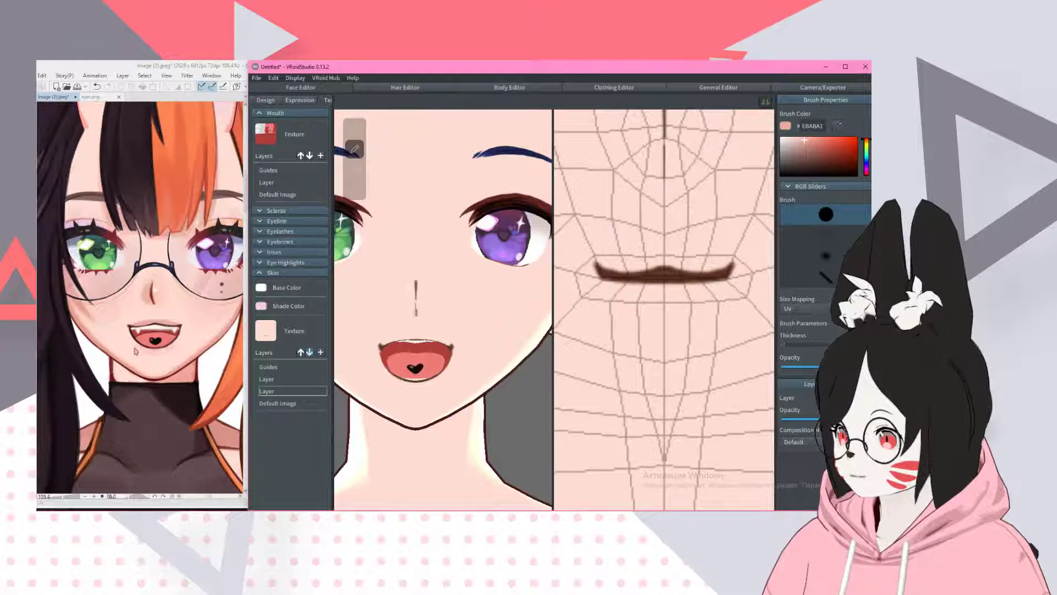
scroll(135, 352, "up", 1)
scroll(138, 361, "up", 1)
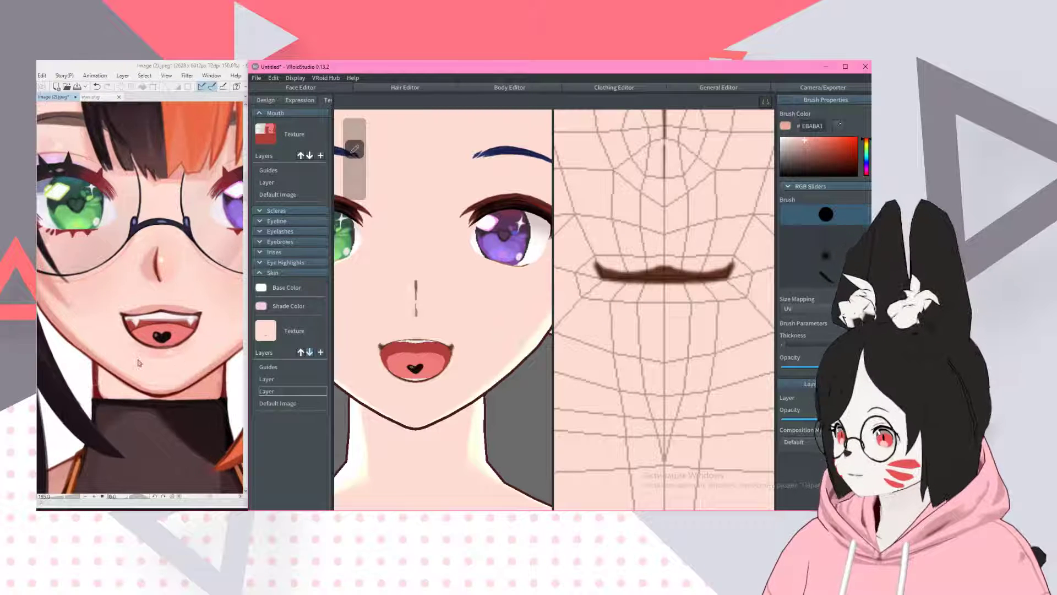
scroll(138, 363, "down", 4)
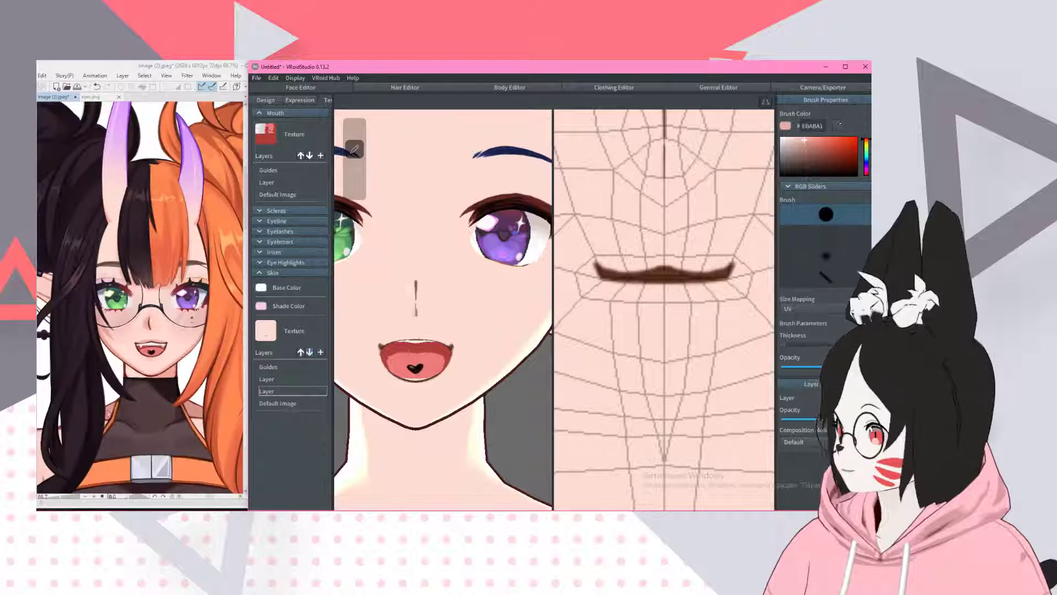
scroll(147, 172, "down", 2)
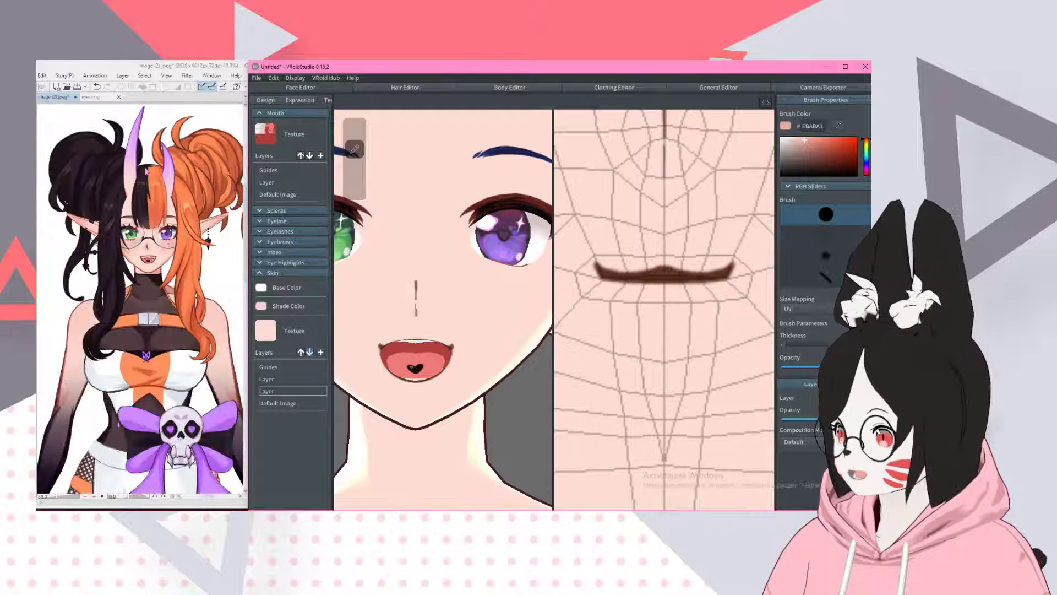
scroll(146, 349, "up", 3)
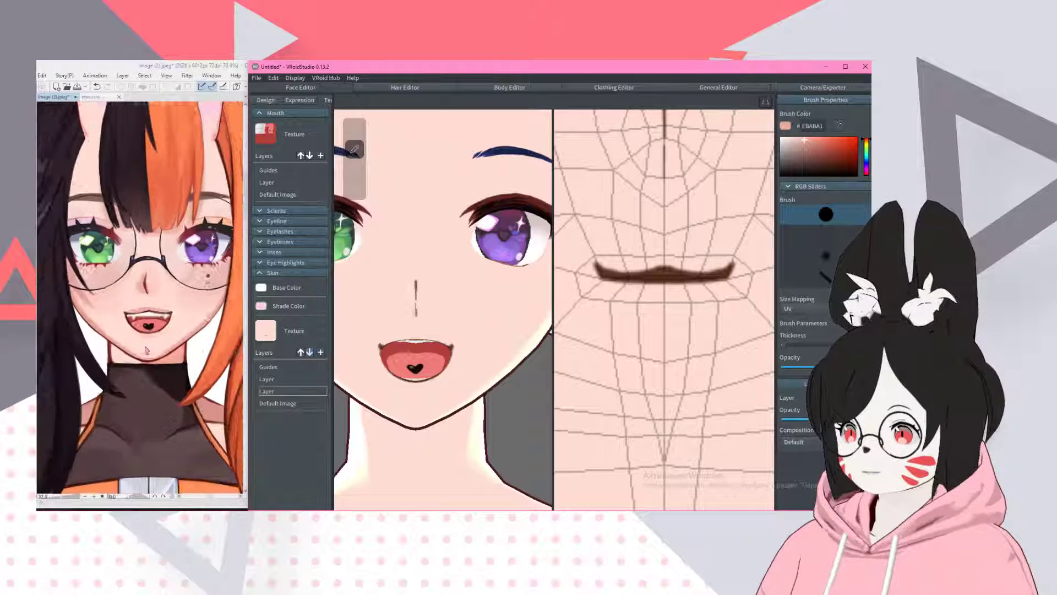
scroll(147, 349, "up", 2)
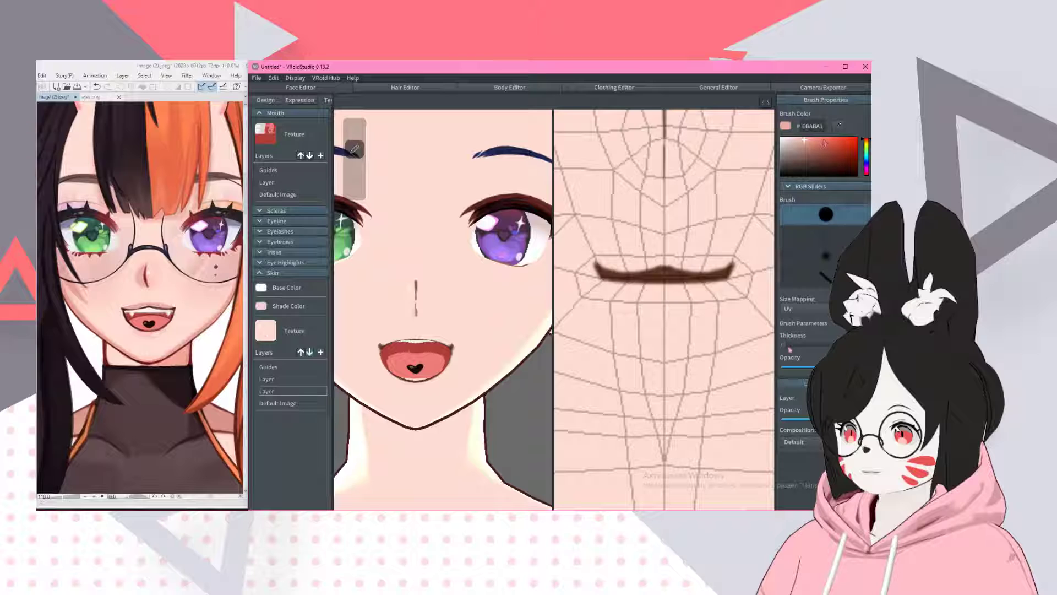
scroll(710, 242, "up", 1)
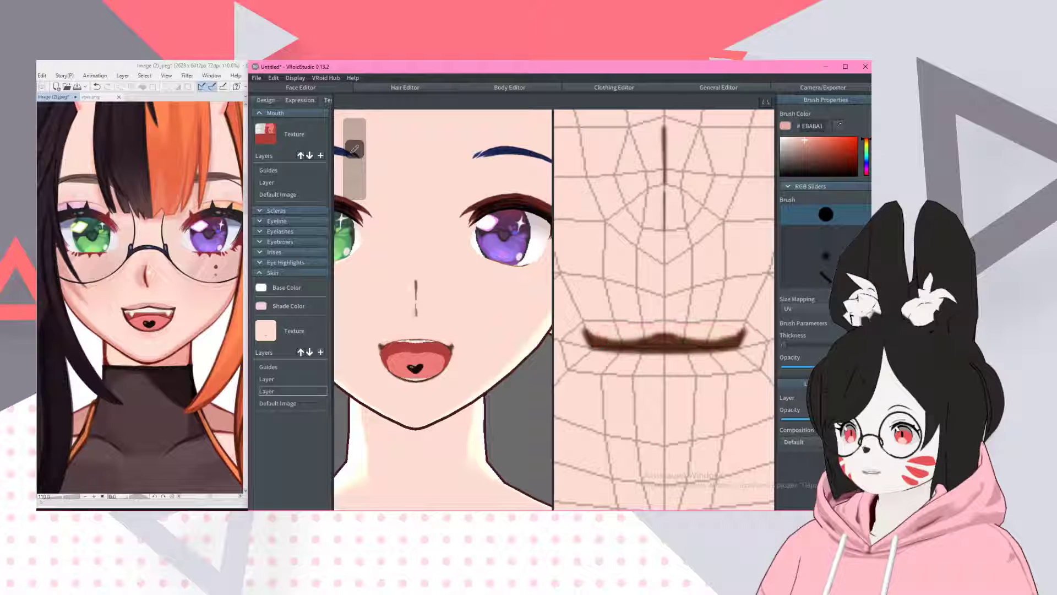
- Paint a pink upper lip just above the dark mouth line on the lower skin layer with the hard round brush
left_click_drag(604, 337, 656, 337)
key("ctrl+z")
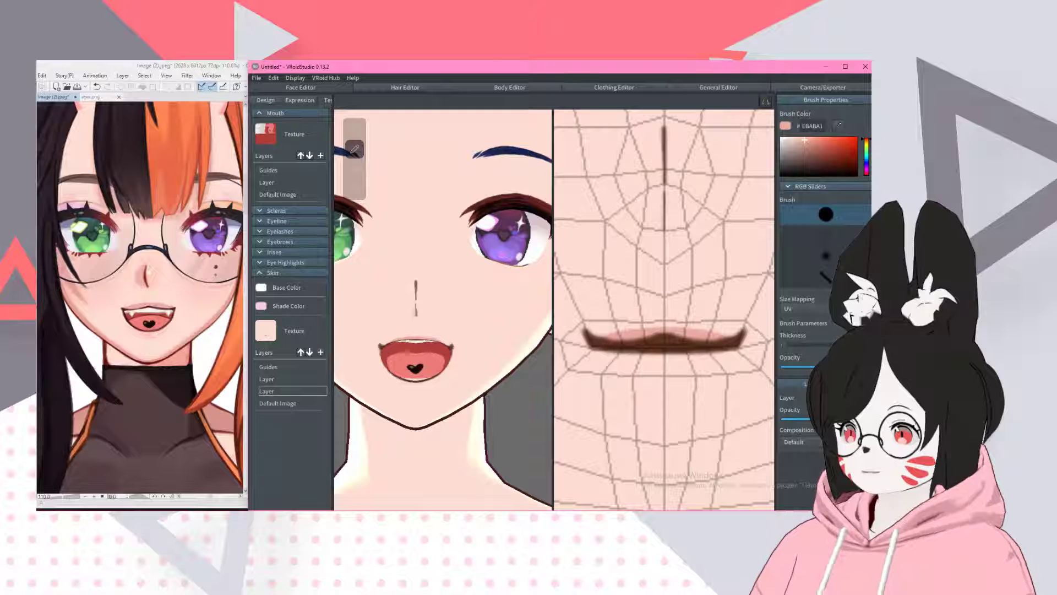
key("e")
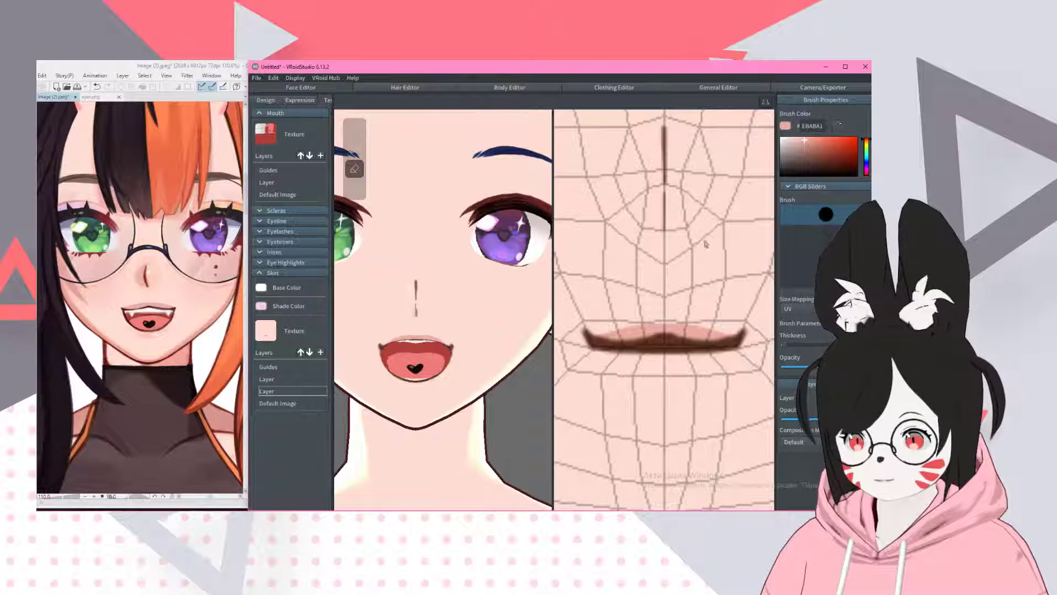
- Shade a soft pink lower lip beneath the mouth line using a thicker soft brush
left_click(826, 256)
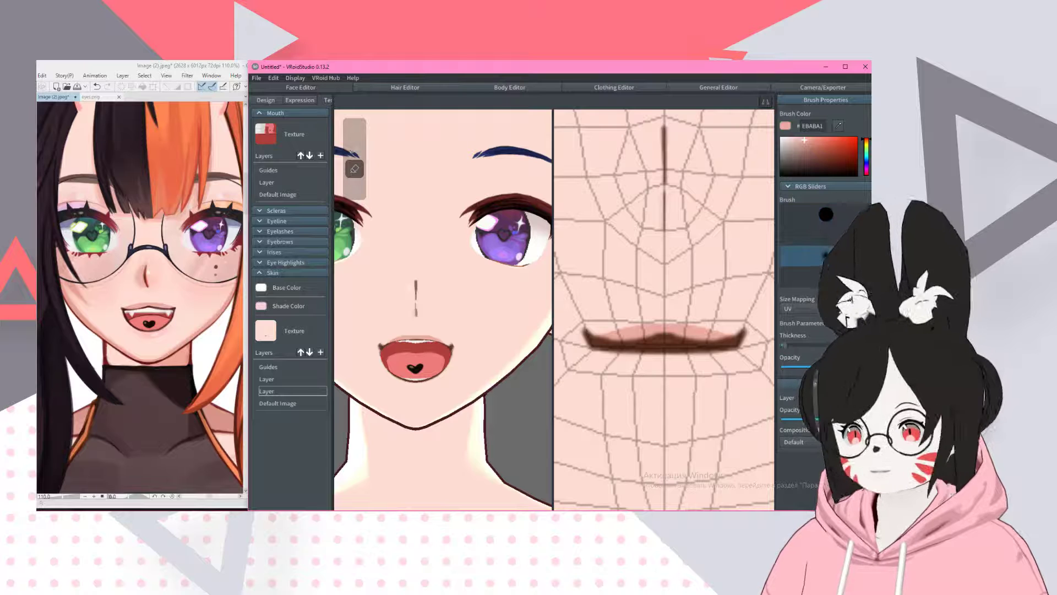
left_click(794, 347)
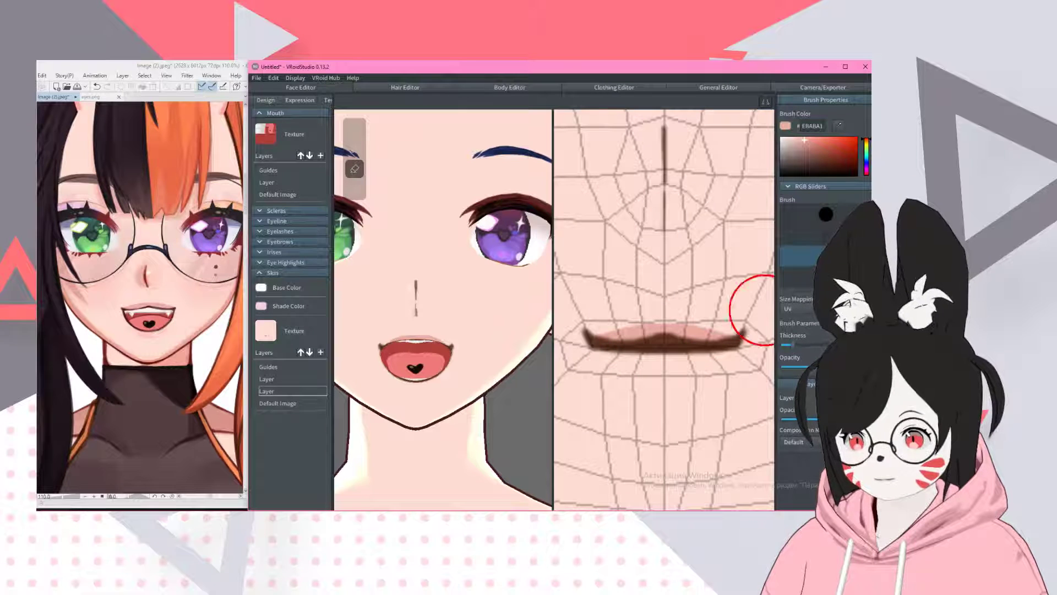
left_click(791, 346)
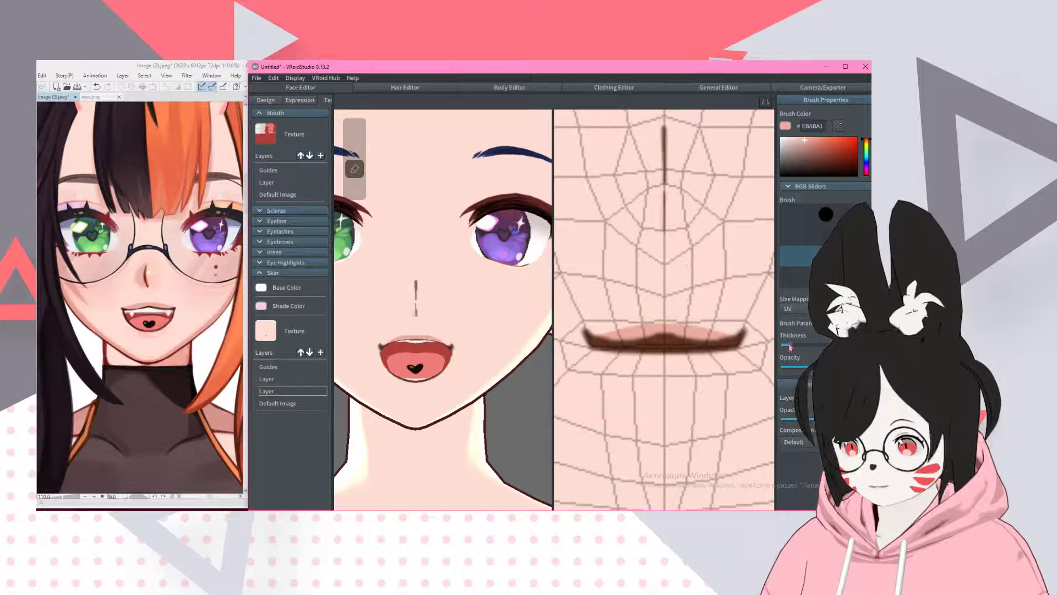
left_click_drag(589, 355, 716, 361)
- Erase a small highlight into the pink lower lip with a thin hard eraser and turn off mirrored painting
left_click(355, 169)
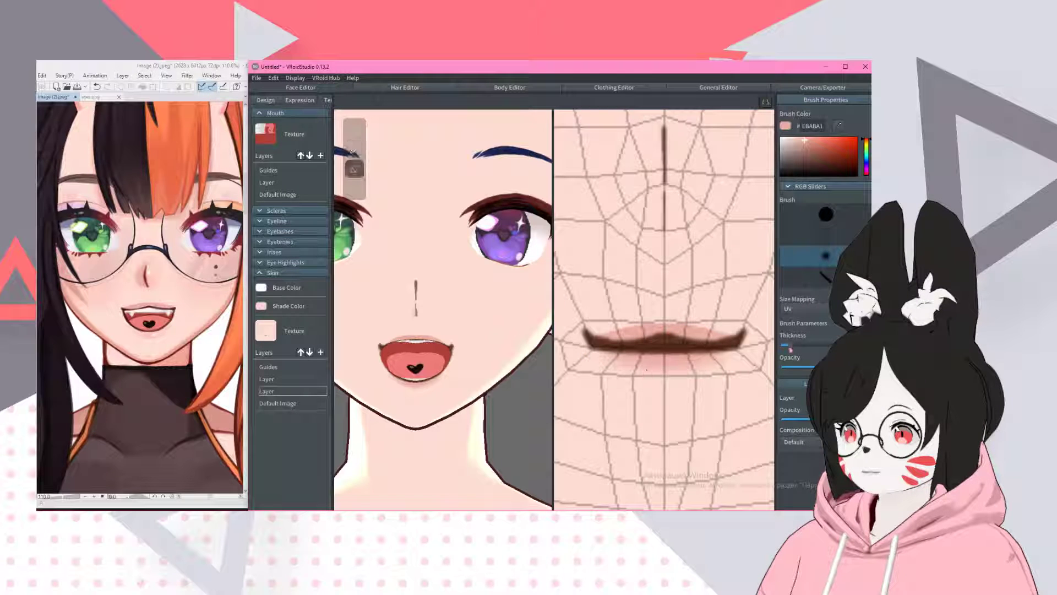
left_click(820, 215)
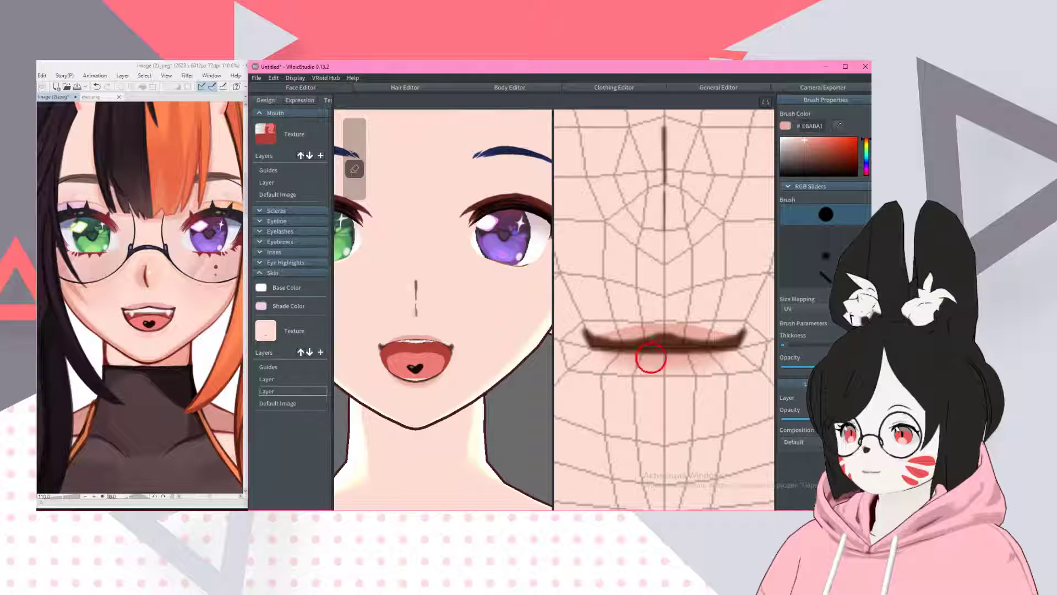
left_click(781, 344)
left_click_drag(632, 361, 627, 360)
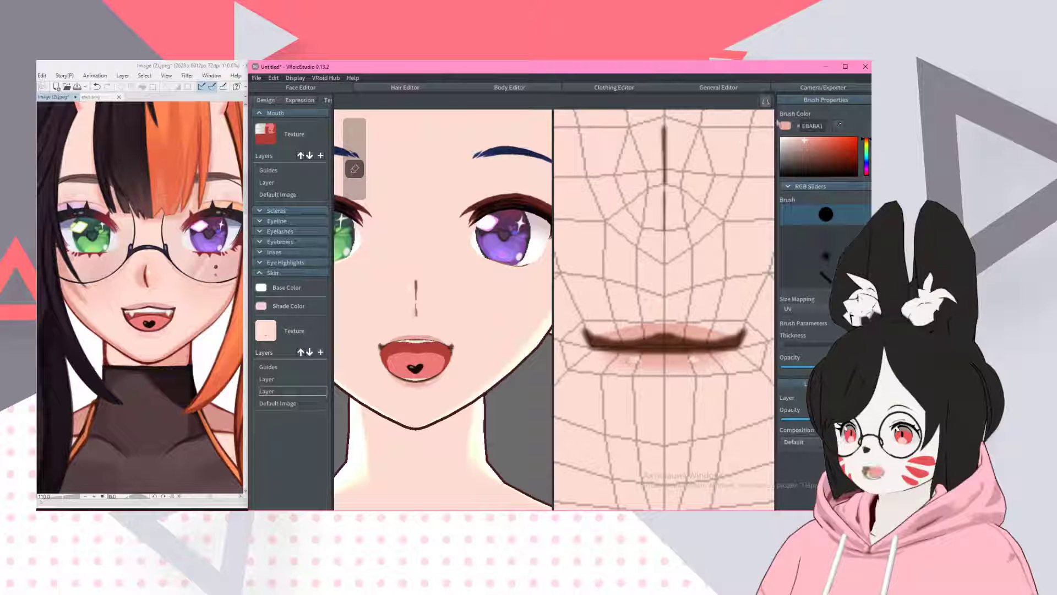
left_click(765, 102)
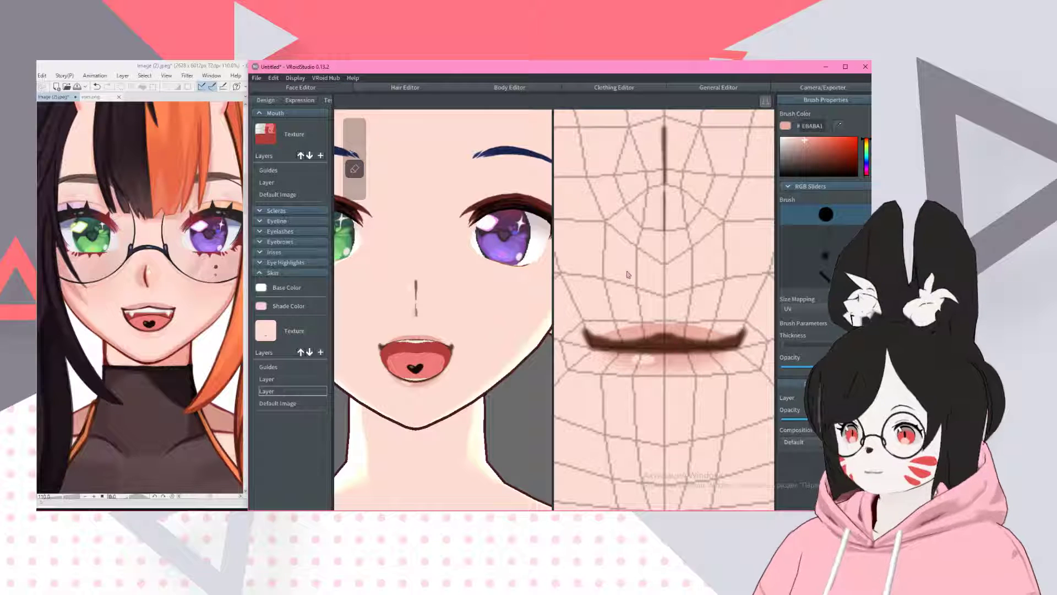
- Undo the last highlight stroke and erase a small highlight on the other half of the pink lower lip
key("ctrl+z")
left_click_drag(682, 360, 692, 362)
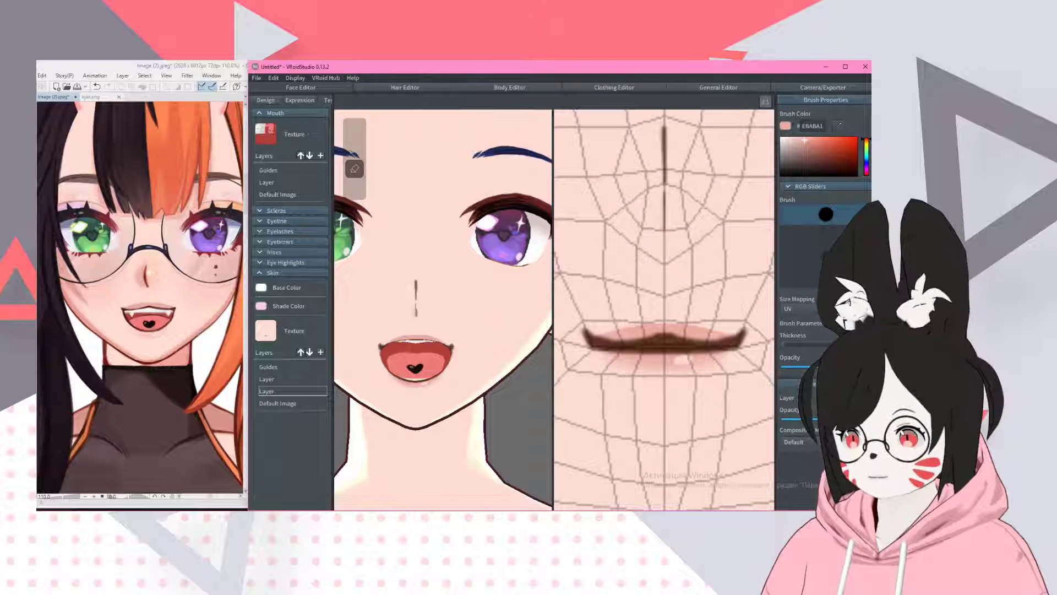
scroll(477, 354, "down", 5)
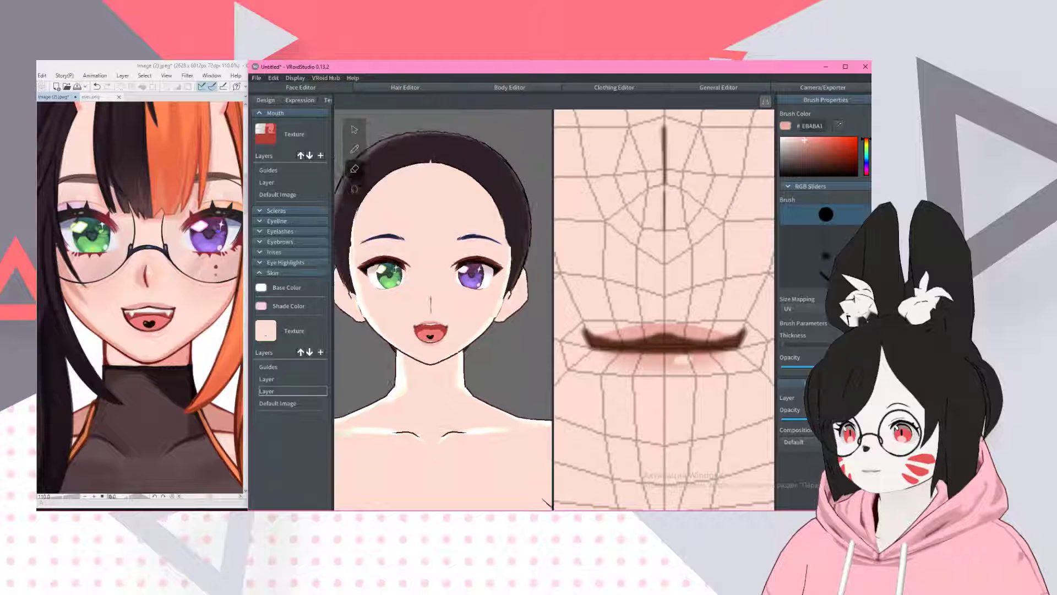
scroll(443, 308, "up", 5)
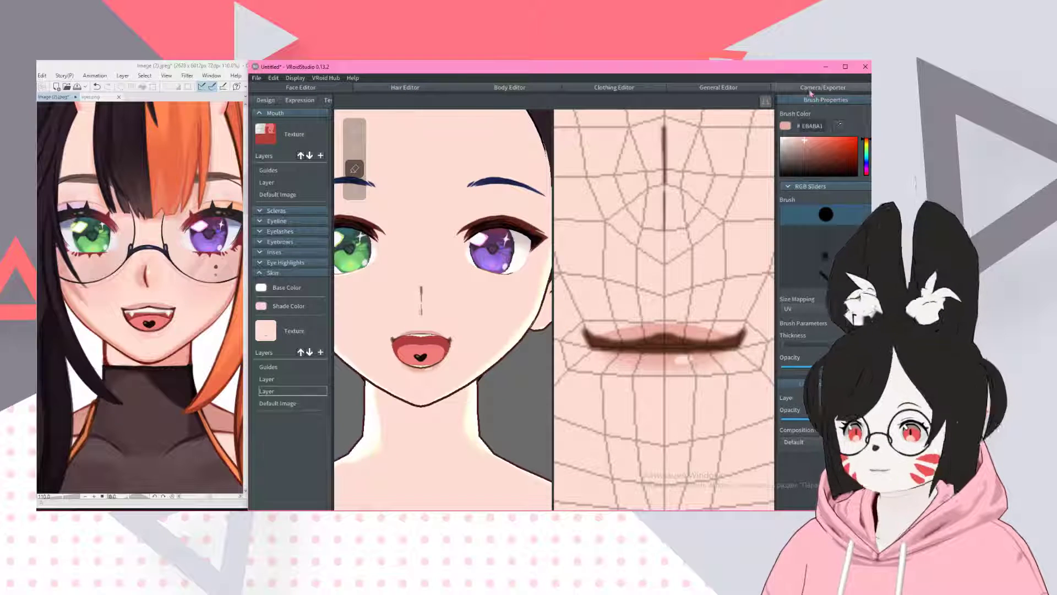
scroll(546, 366, "down", 5)
scroll(542, 498, "up", 5)
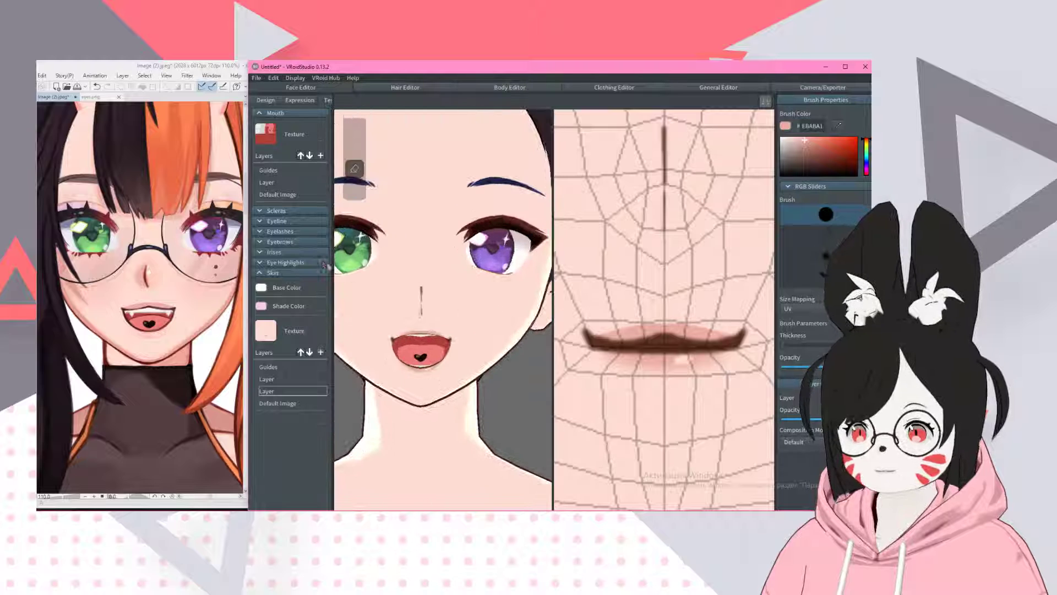
- Expand the eyeline settings and open the eyeline's default image layer in the texture editor
left_click(277, 221)
scroll(146, 334, "up", 3)
scroll(146, 335, "up", 4)
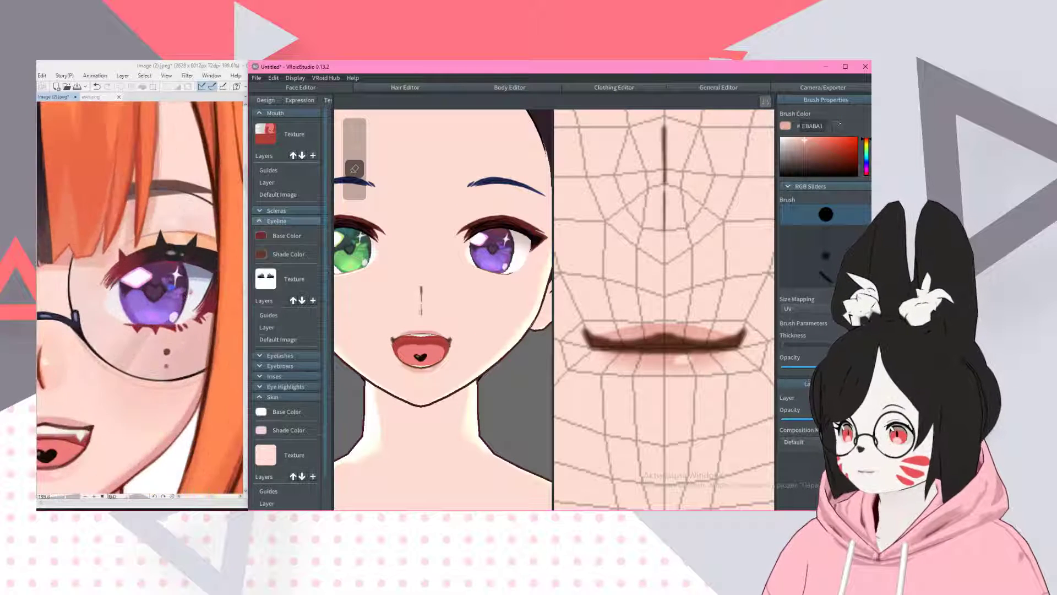
left_click(278, 339)
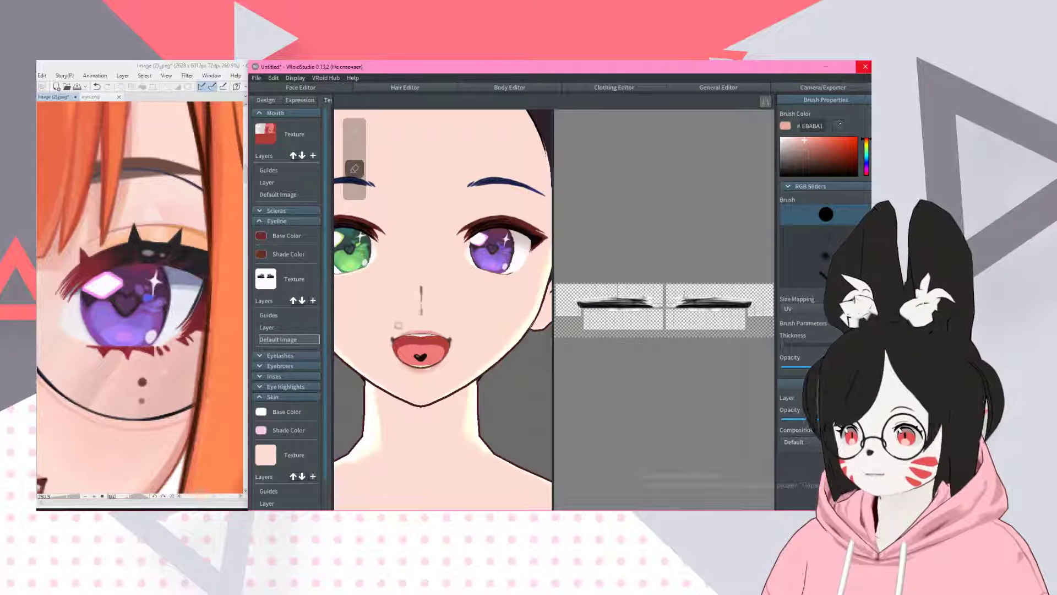
- Examine the reference character's eye outline and lashes, and bring the model's purple eye into close view
scroll(122, 304, "down", 6)
scroll(123, 305, "down", 3)
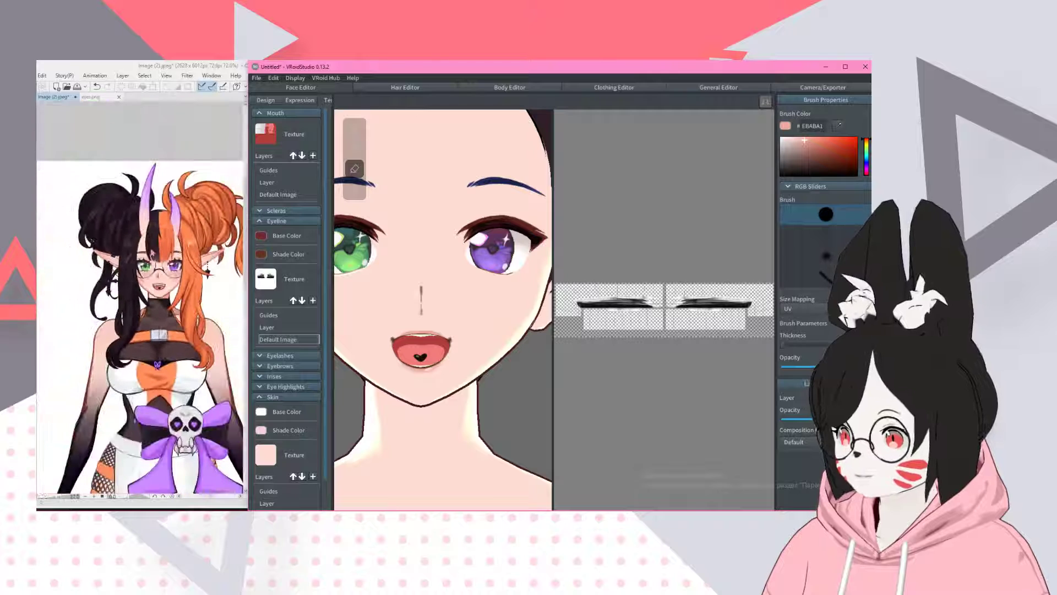
scroll(204, 297, "up", 5)
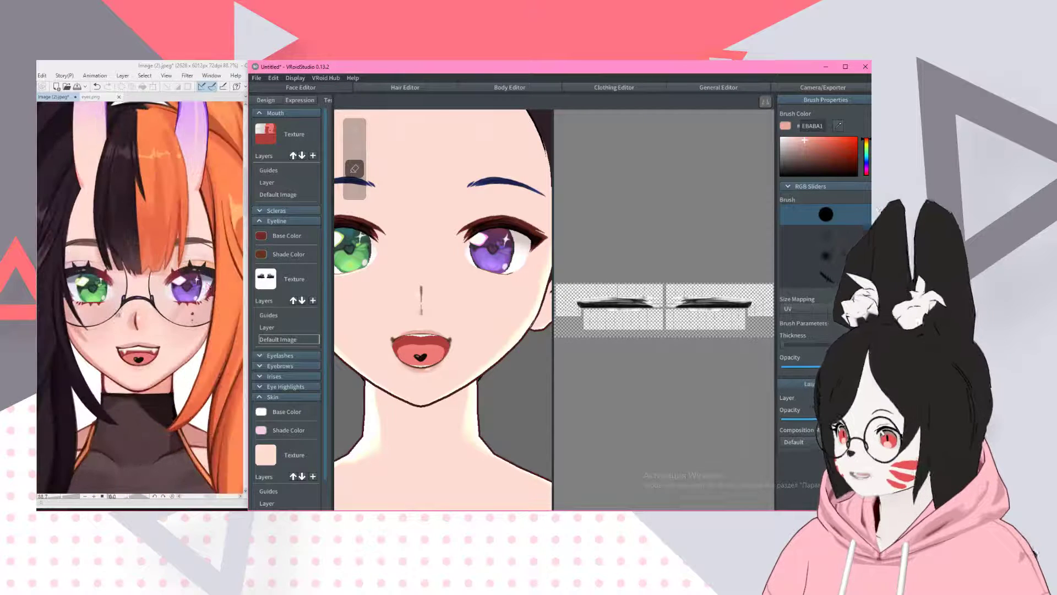
scroll(199, 297, "up", 1)
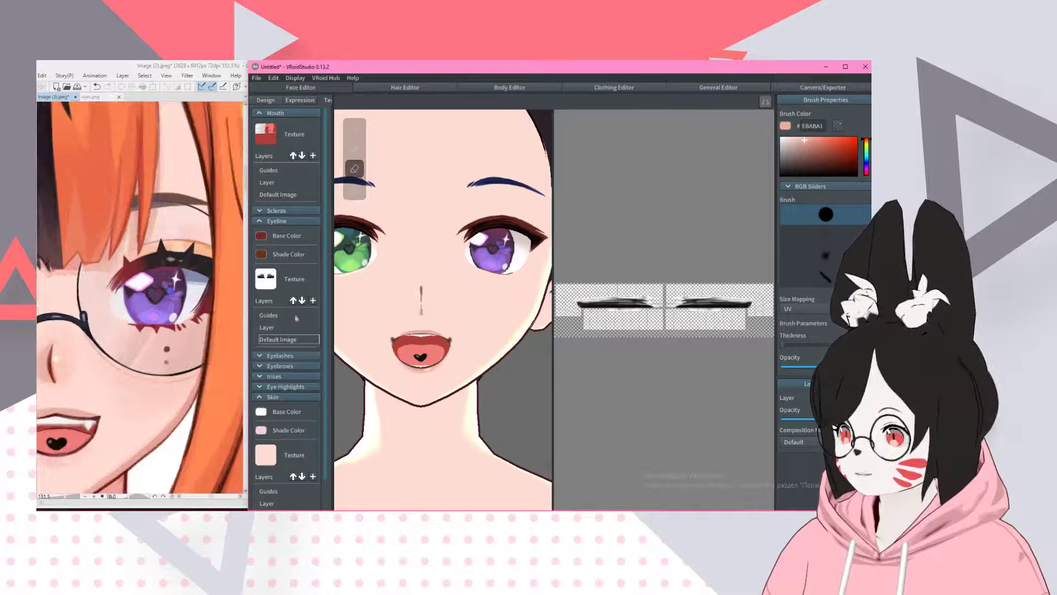
scroll(149, 292, "up", 3)
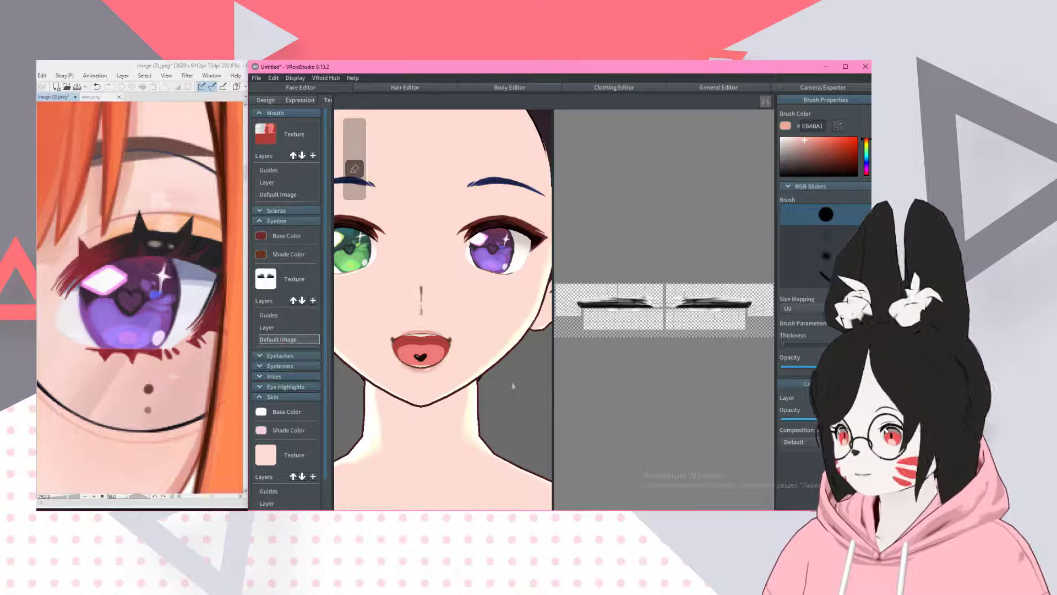
scroll(435, 326, "down", 3)
middle_click_drag(432, 258, 423, 266)
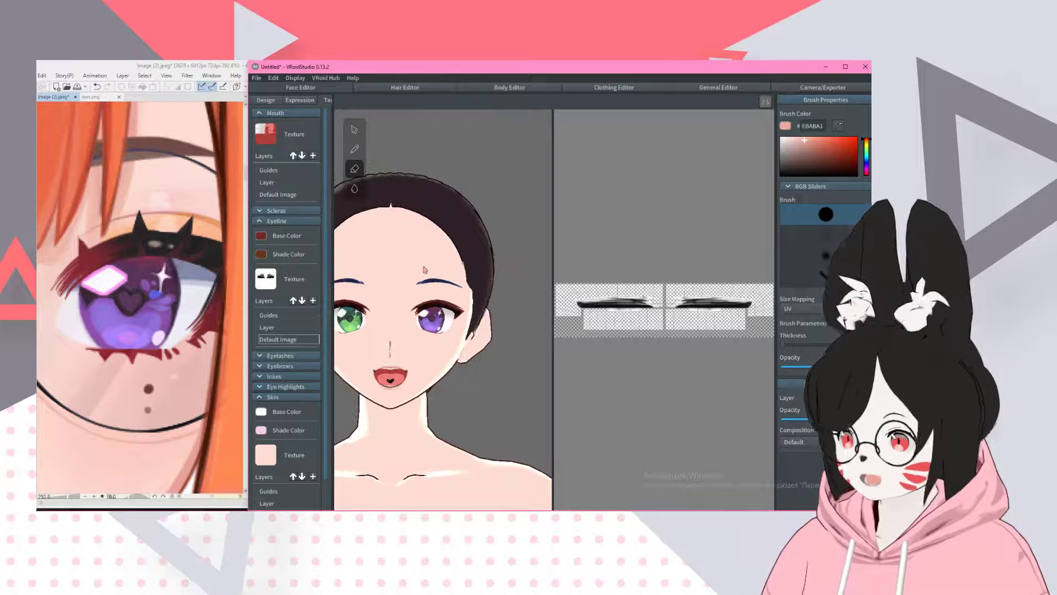
scroll(425, 269, "up", 5)
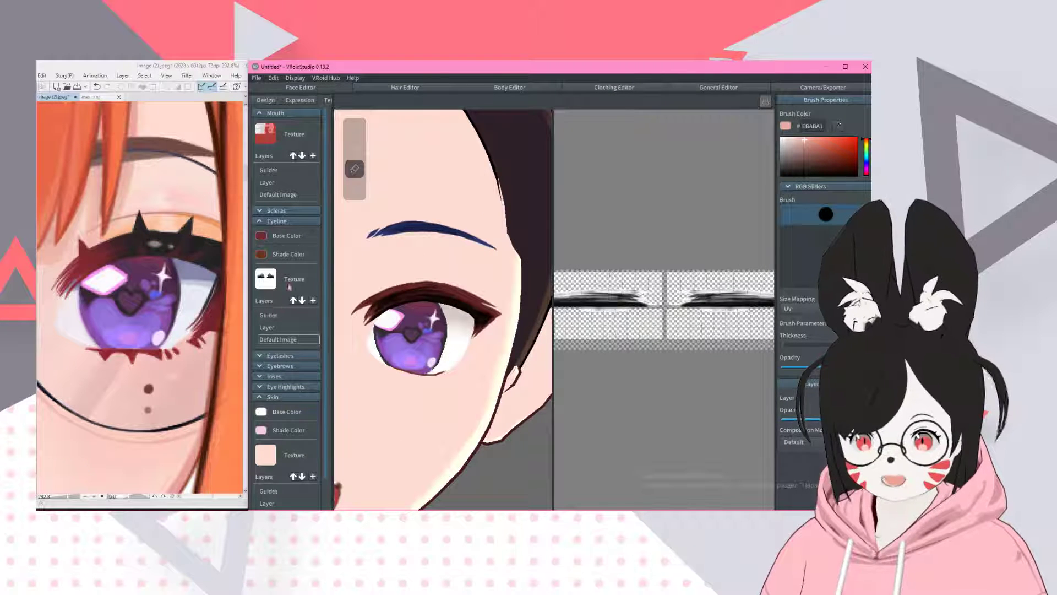
- Set the eyeline's base and shade colours to white (FFFFFF) and lock the default image layer's transparency
left_click(259, 237)
left_click_drag(286, 261, 271, 250)
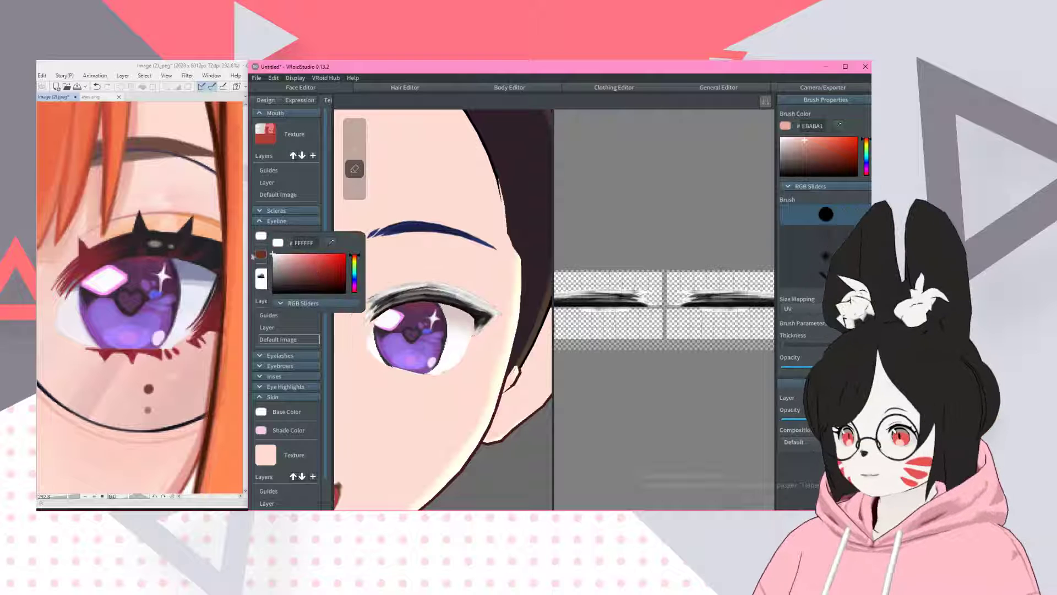
left_click(260, 254)
left_click(261, 256)
left_click_drag(324, 297, 266, 262)
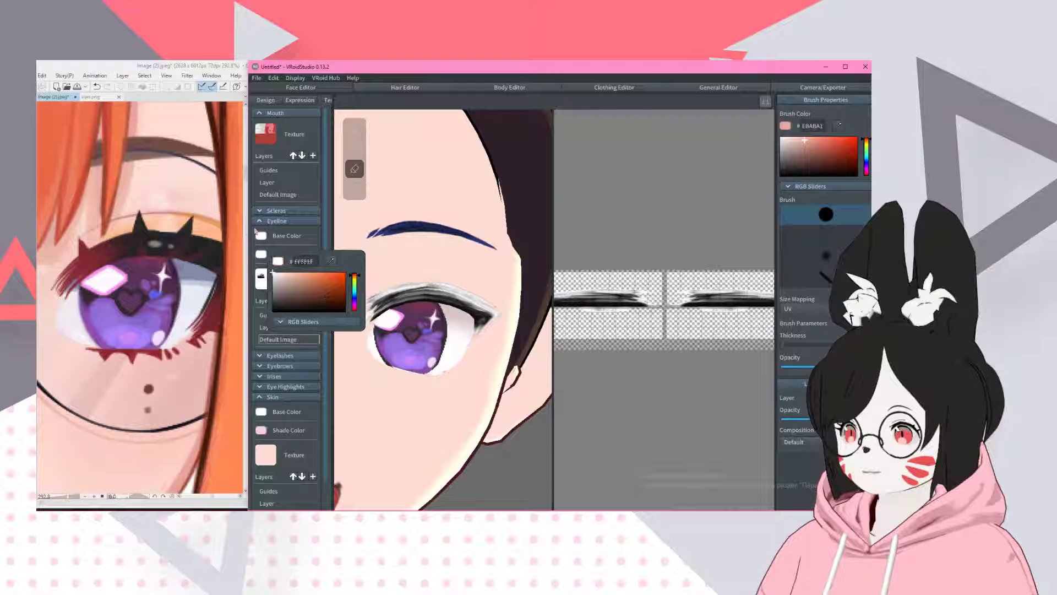
right_click(282, 340)
left_click(307, 289)
- Sample the near-black lash colour from the reference in Clip Studio Paint and set VRoid Studio's brush colour to 242426
left_click(167, 66)
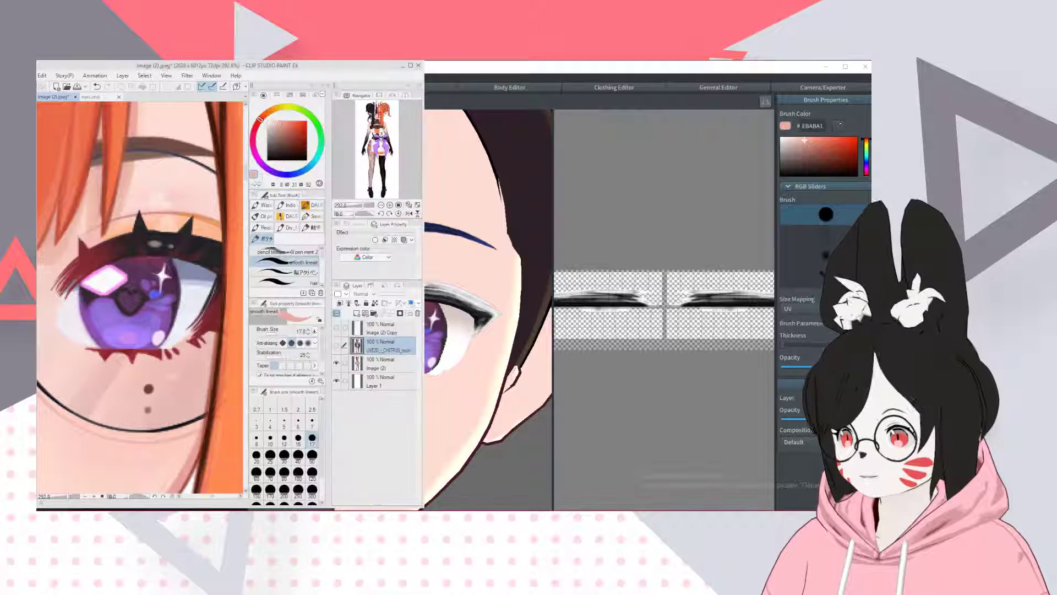
left_click(210, 250, "alt")
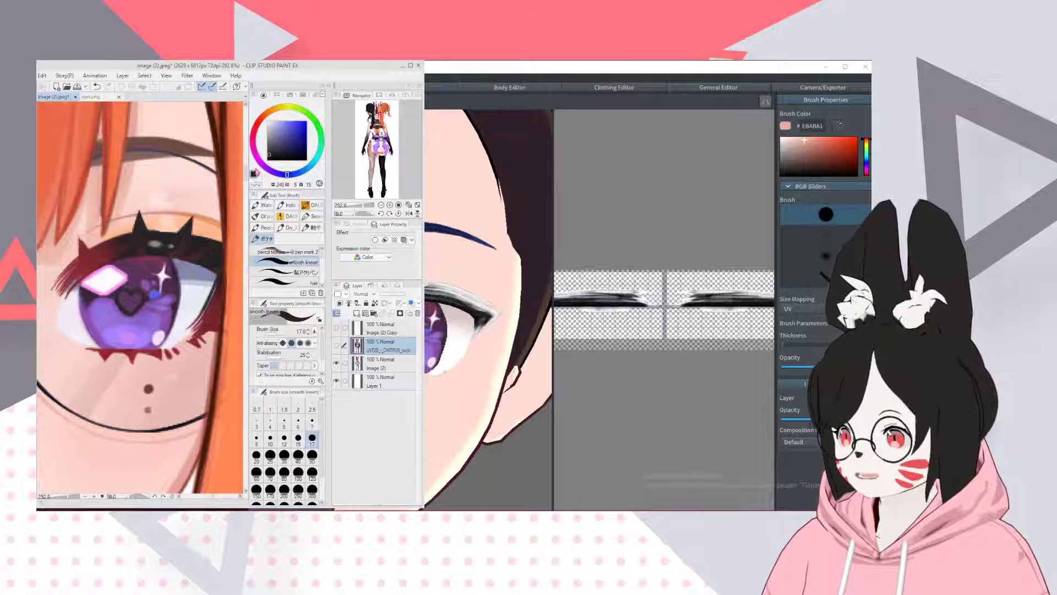
left_click(254, 173)
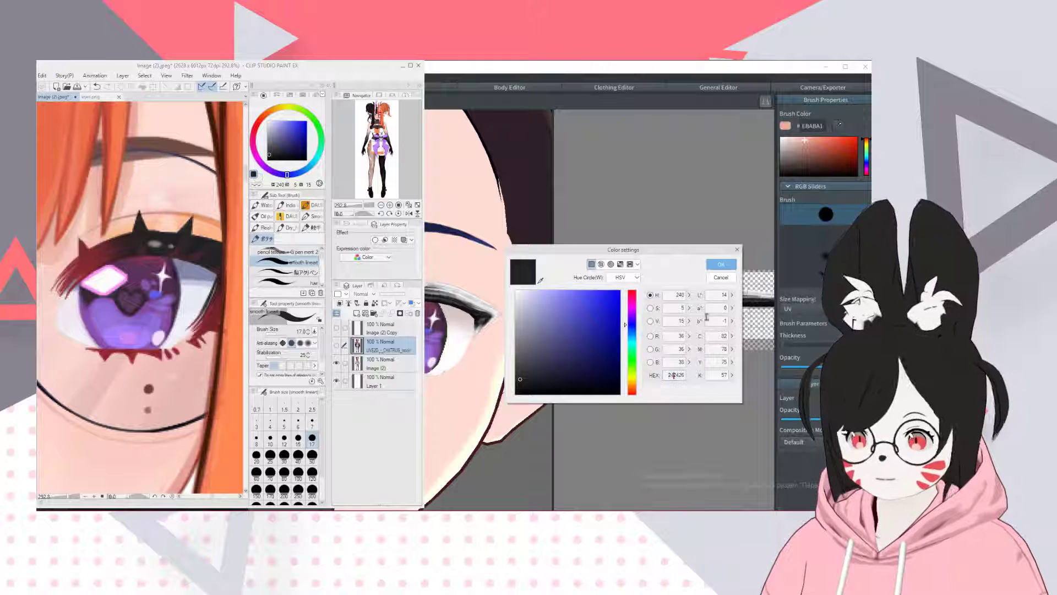
double_click(674, 375)
key("ctrl+c")
left_click(721, 267)
left_click(815, 126)
key("ctrl+v")
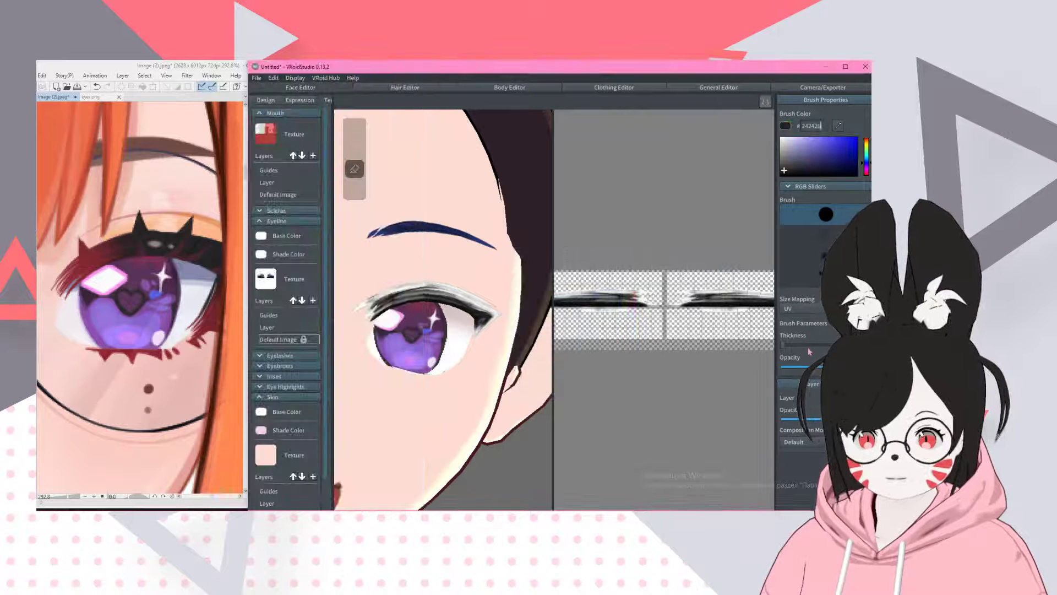
- Cover both eyelines in solid dark colour with a thicker brush, turning mirrored painting on for the second one
left_click(809, 345)
middle_click_drag(717, 290, 666, 291)
left_click_drag(661, 298, 710, 300)
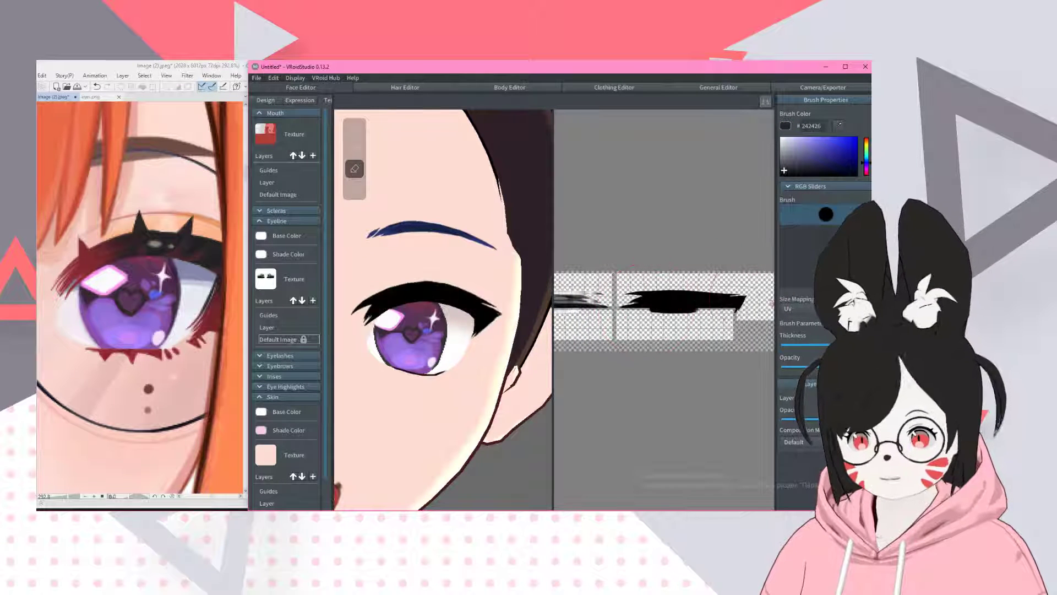
left_click(769, 104)
left_click_drag(642, 301, 700, 301)
middle_click_drag(608, 300, 758, 301)
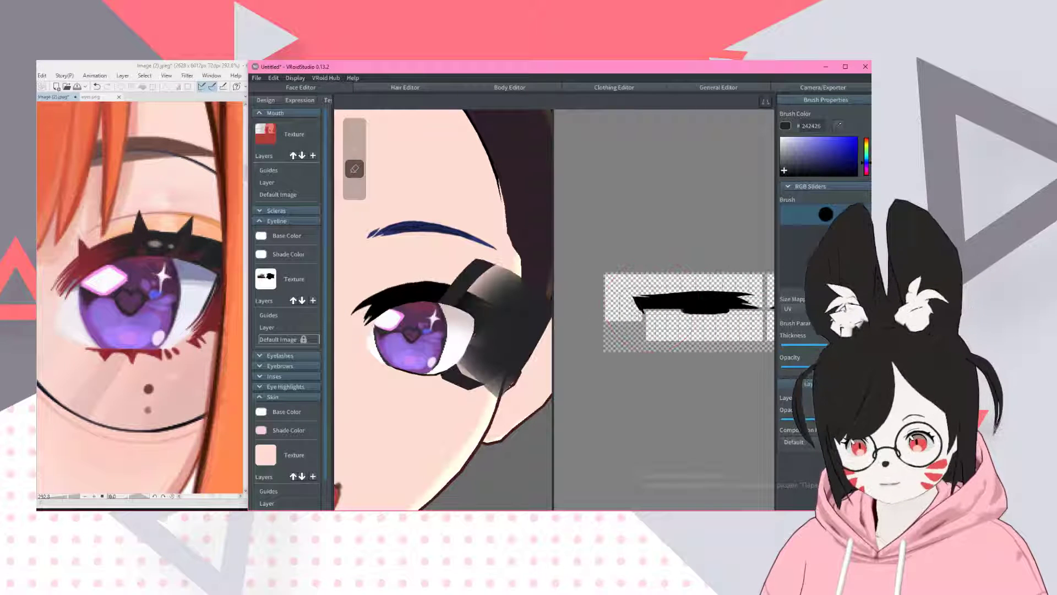
scroll(663, 308, "down", 2)
scroll(664, 308, "up", 4)
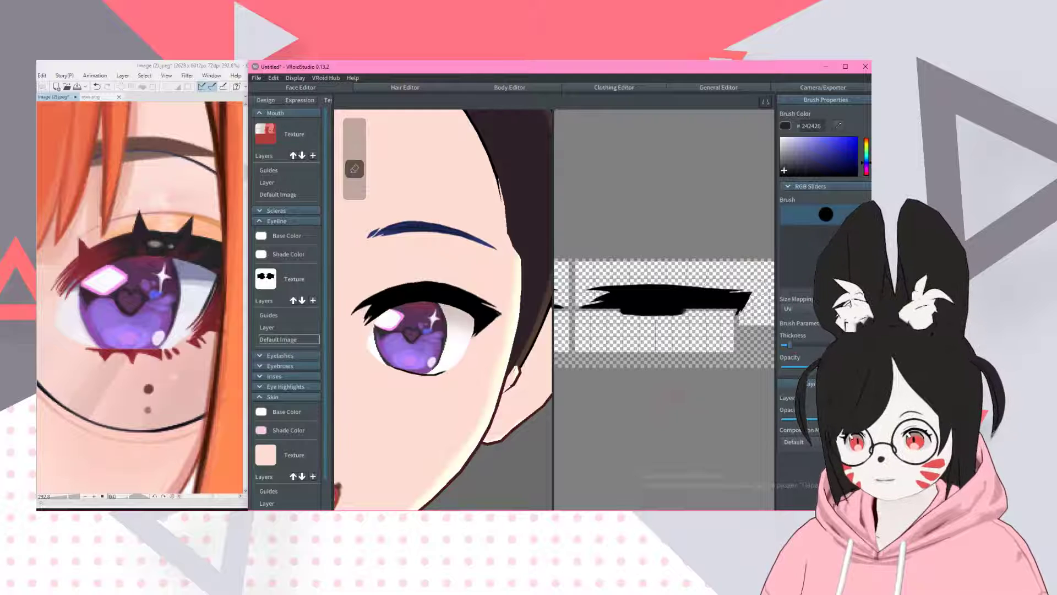
- Extend the eyeline's outer corner downward with a thin 000000 black brush and erase the stray strands at the inner corner
key("p")
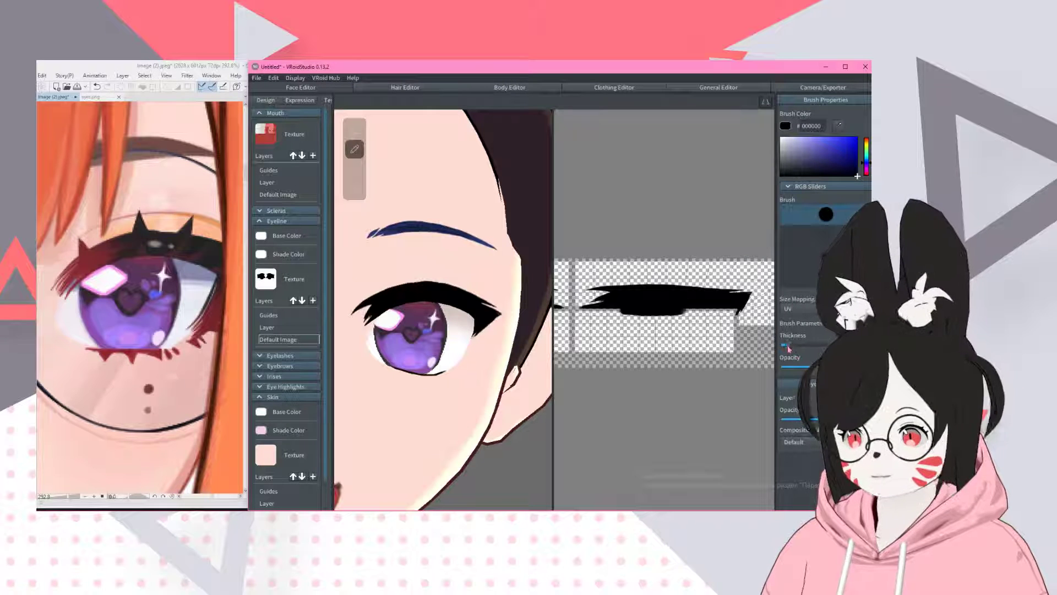
left_click_drag(750, 297, 740, 332)
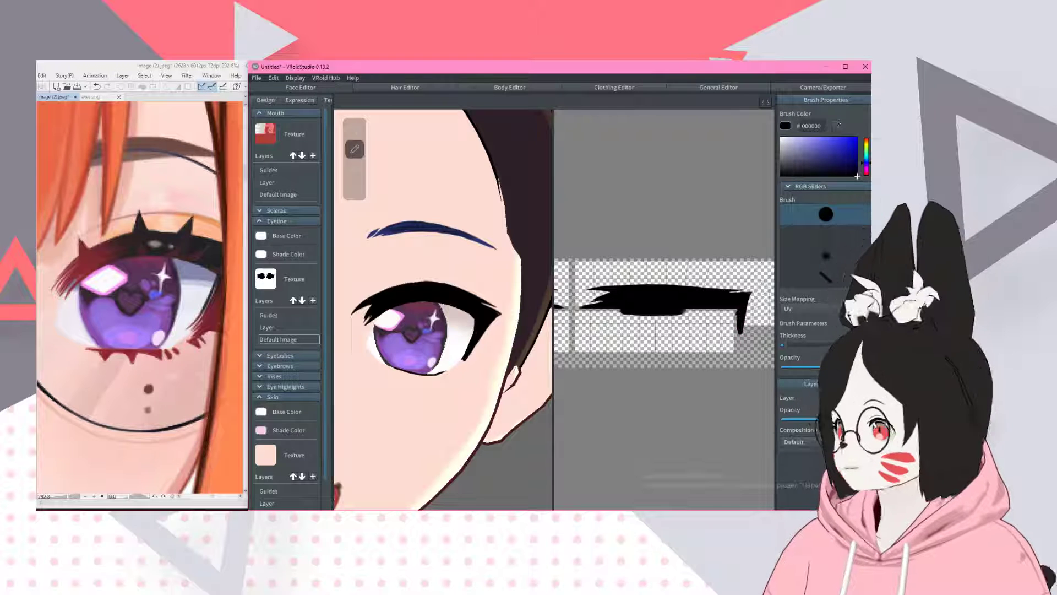
key("e")
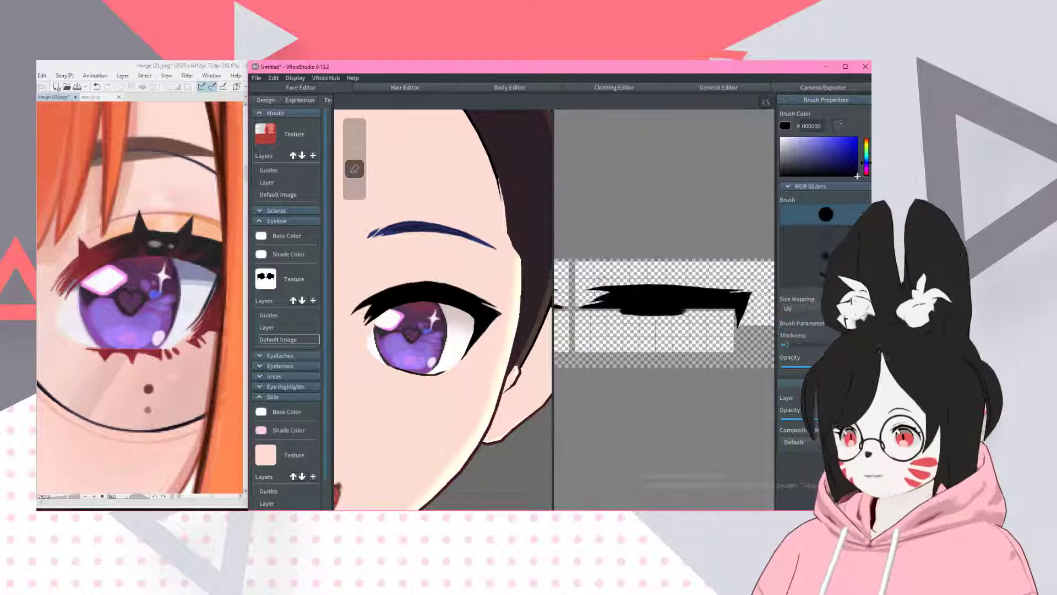
left_click_drag(585, 286, 662, 283)
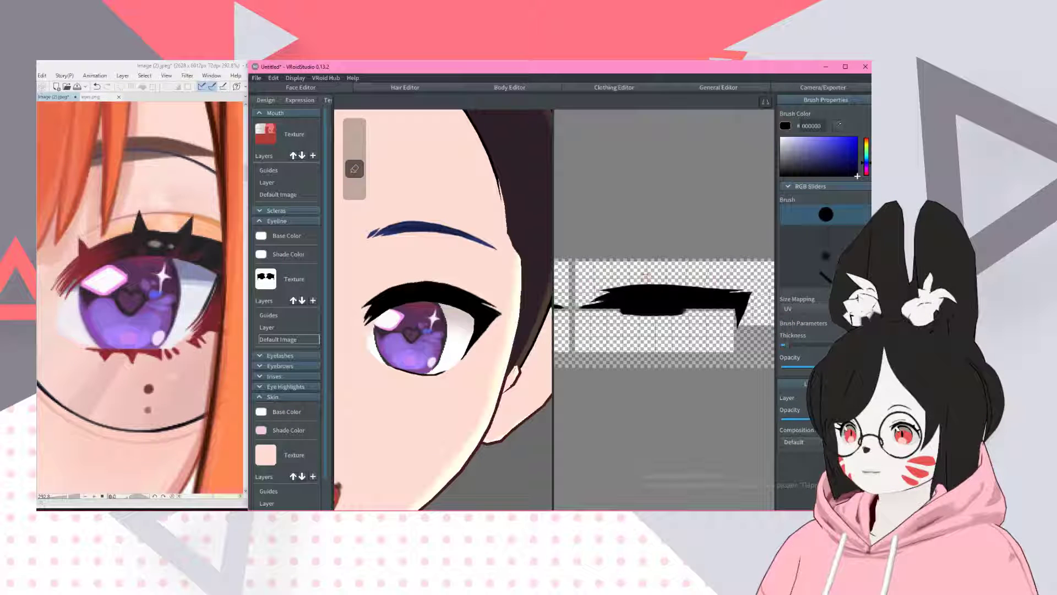
- Paint three short pointed black lashes along the underside of the eyeline, beneath the iris, following the reference
scroll(89, 309, "down", 2)
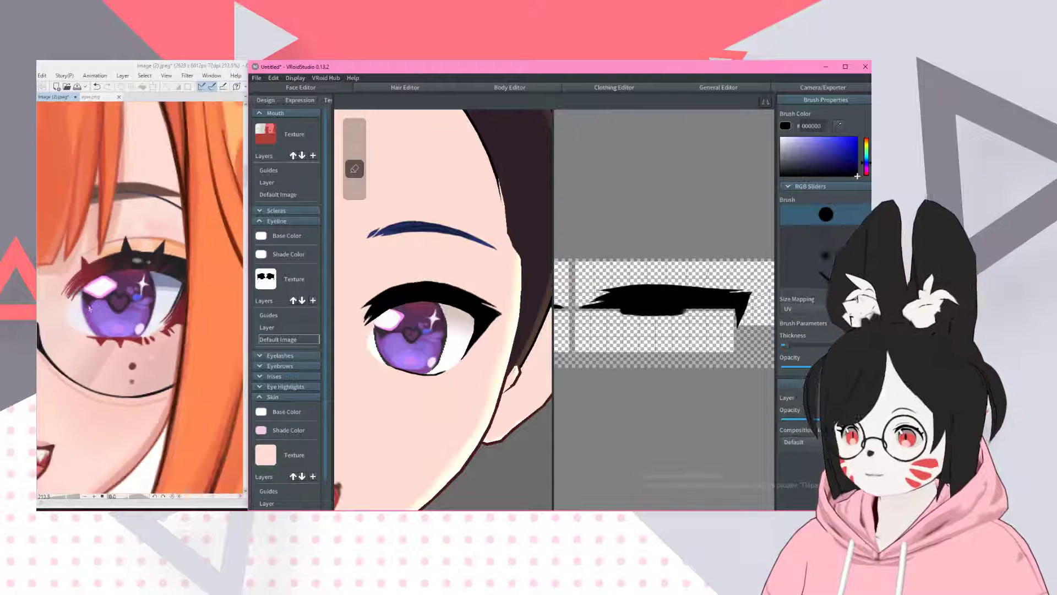
scroll(622, 185, "up", 3)
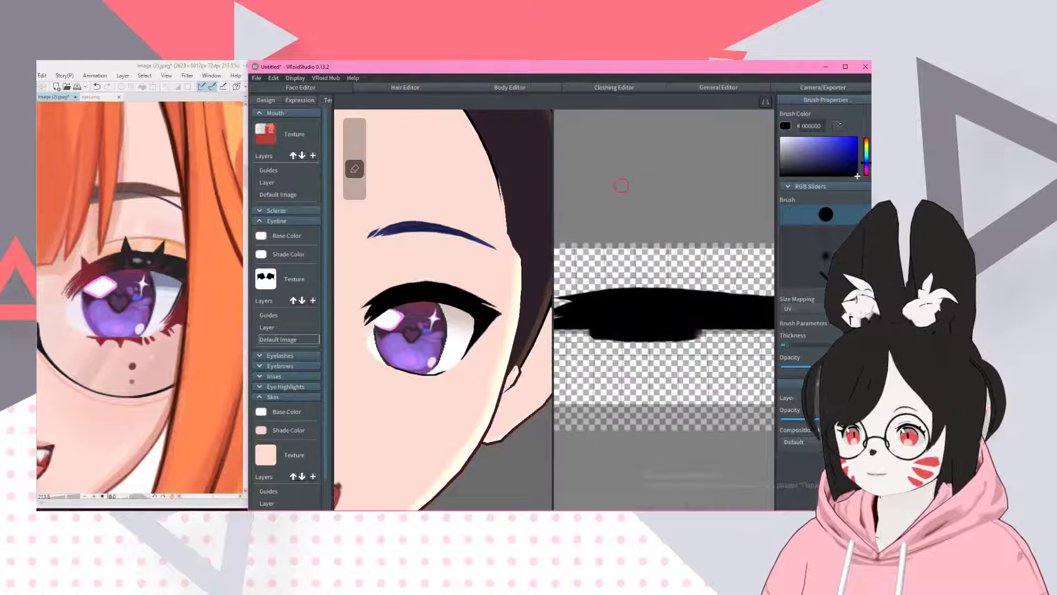
key("b")
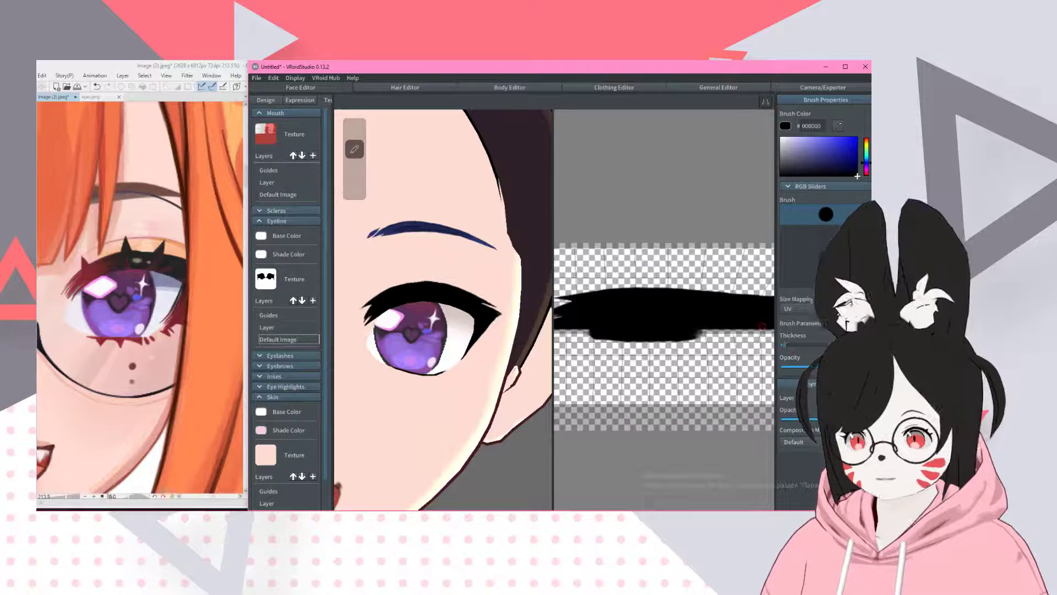
left_click_drag(600, 337, 609, 339)
key("ctrl+z")
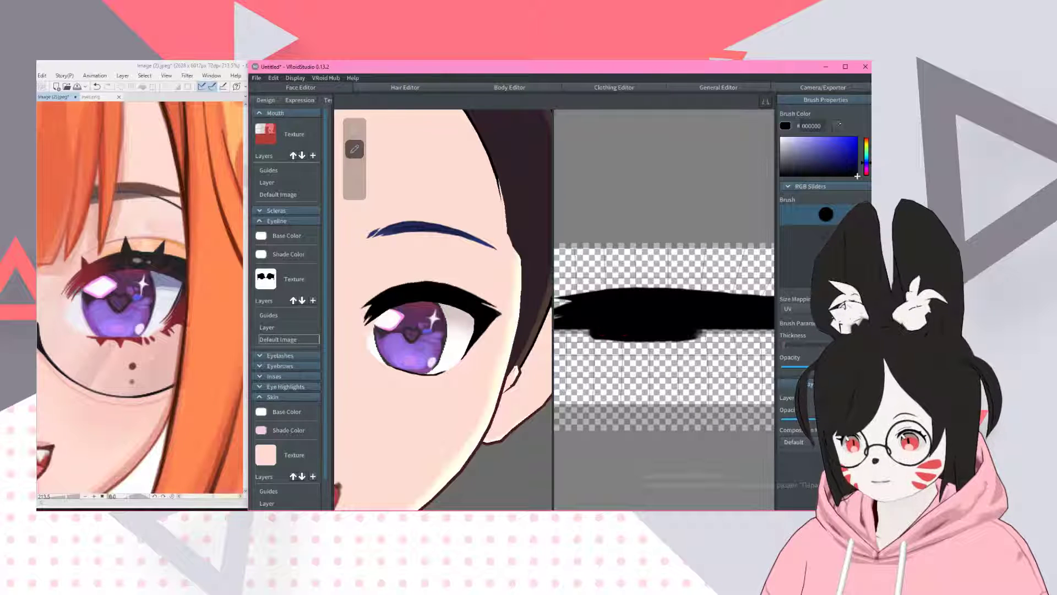
left_click(606, 340)
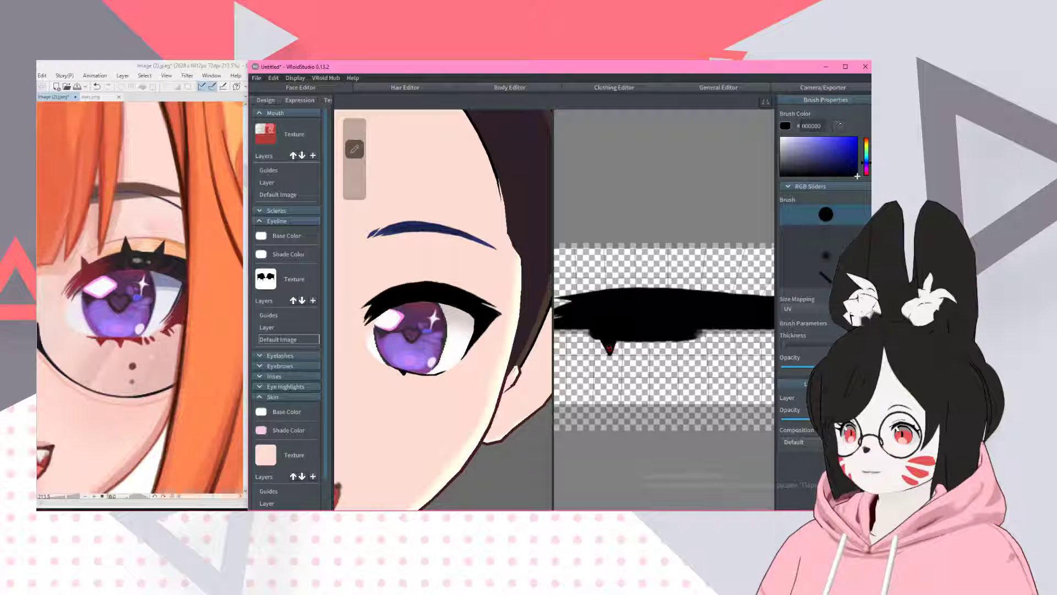
mouse_move(629, 343)
left_mouse_down()
mouse_move(636, 355)
mouse_move(635, 343)
mouse_move(671, 336)
left_mouse_up()
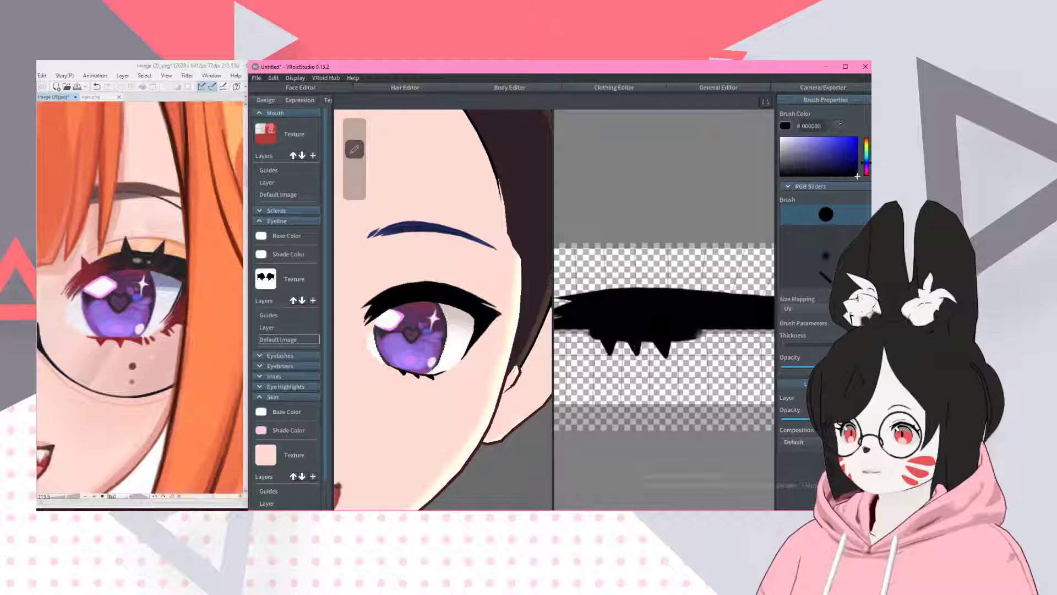
- Sharpen the edges of the three lower lashes by alternating between eraser and brush
key("e")
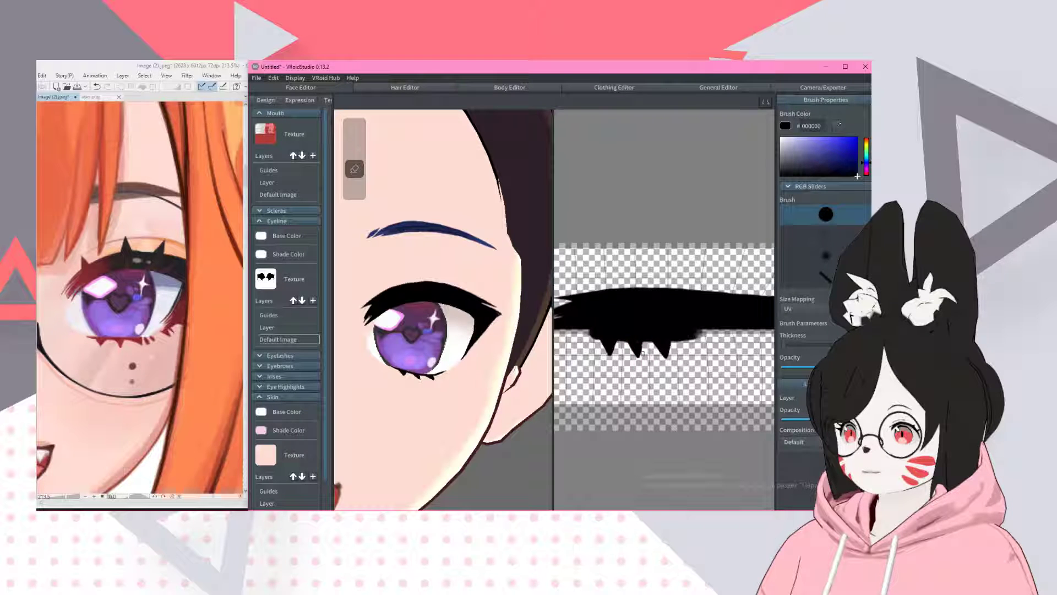
key("p")
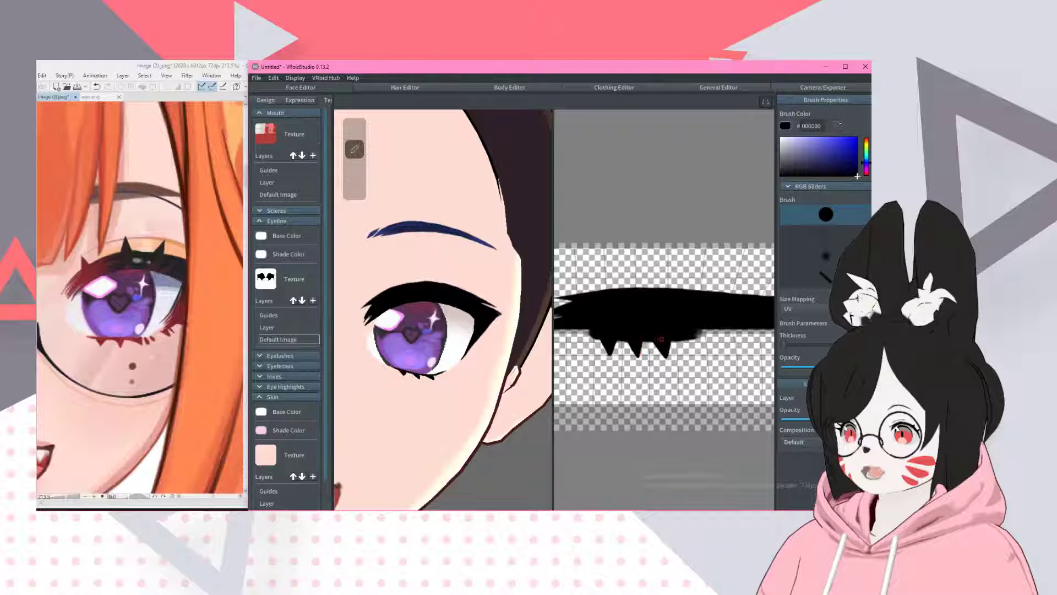
key("e")
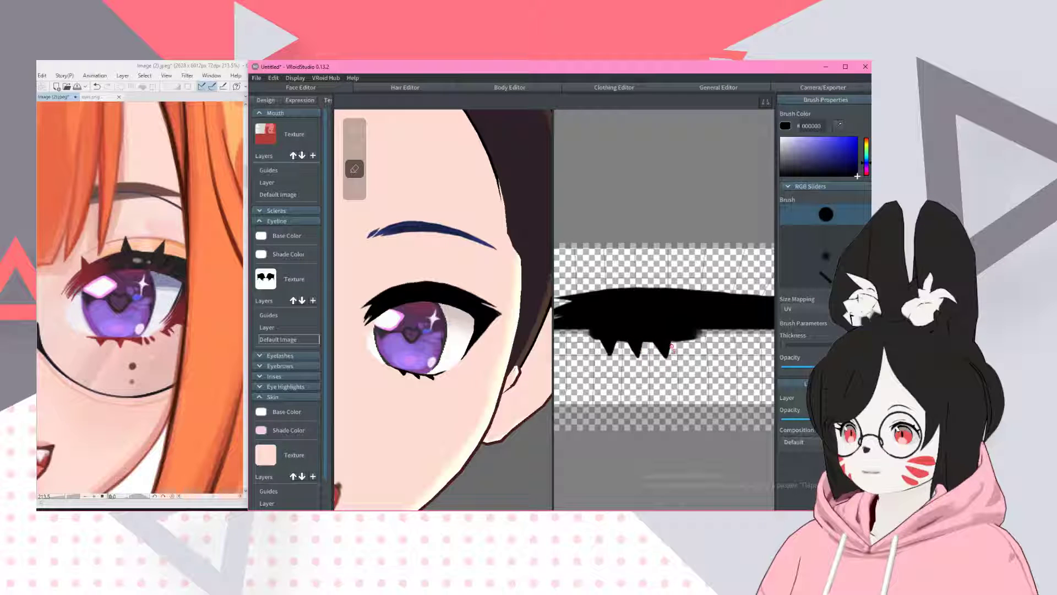
key("p")
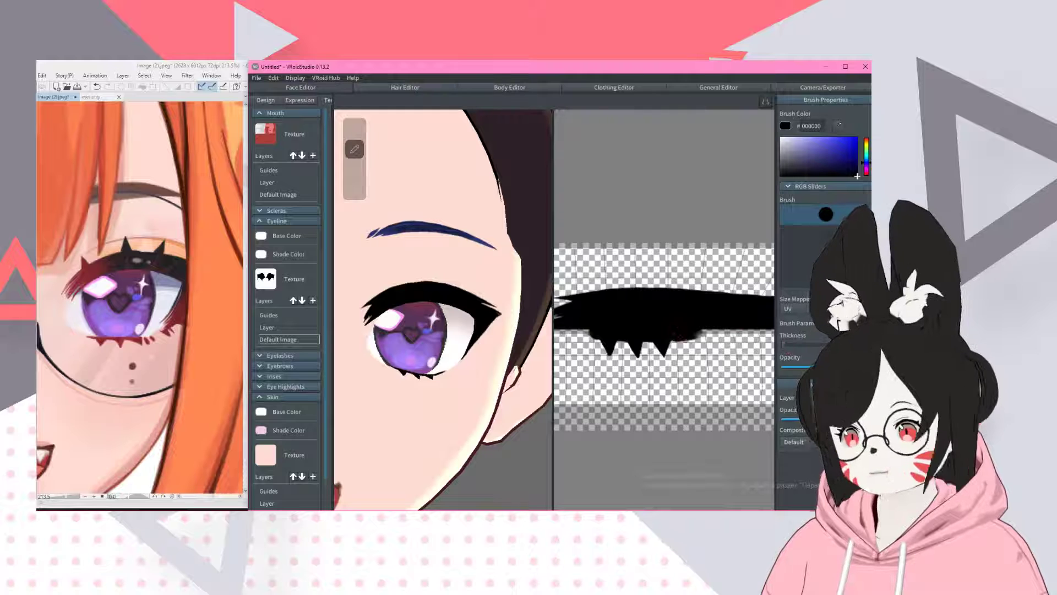
- Add two thinner lower lashes toward the outer corner of the eye and erase the excess length at the tip
mouse_move(690, 341)
left_mouse_down()
mouse_move(691, 349)
mouse_move(700, 326)
left_mouse_up()
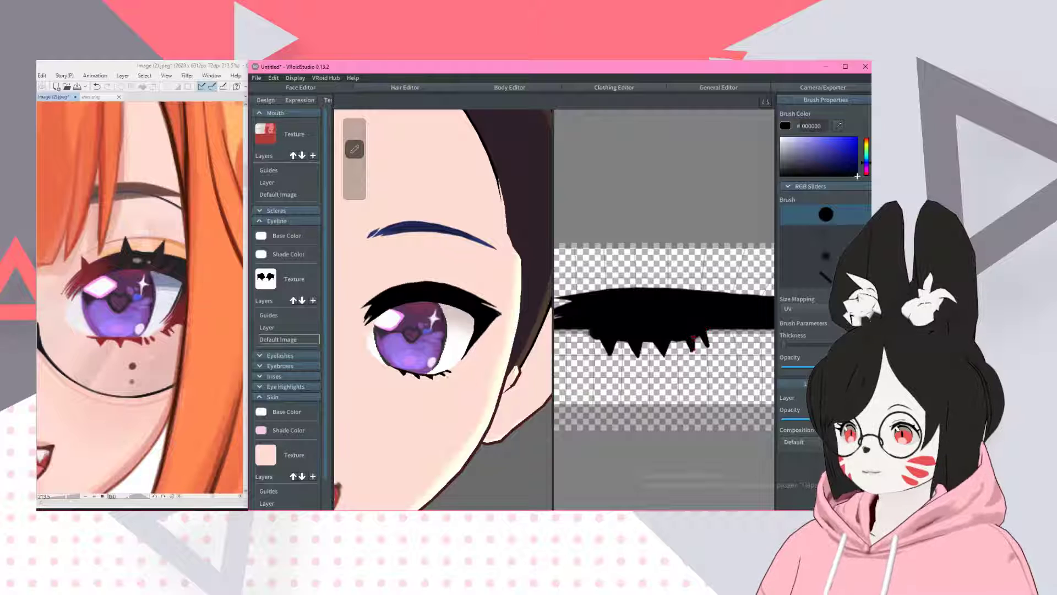
key("e")
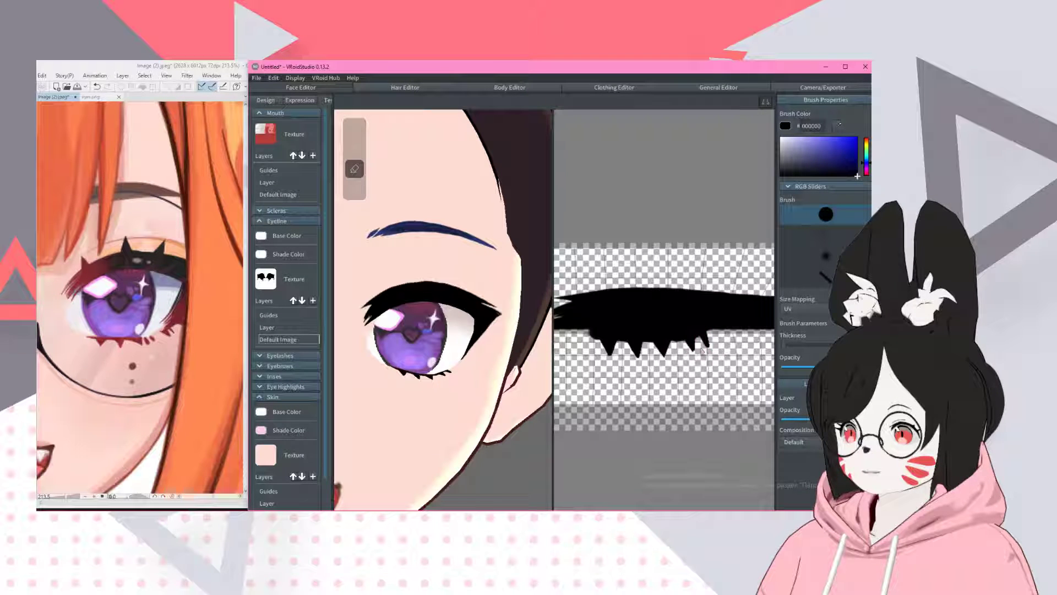
key("p")
key("e")
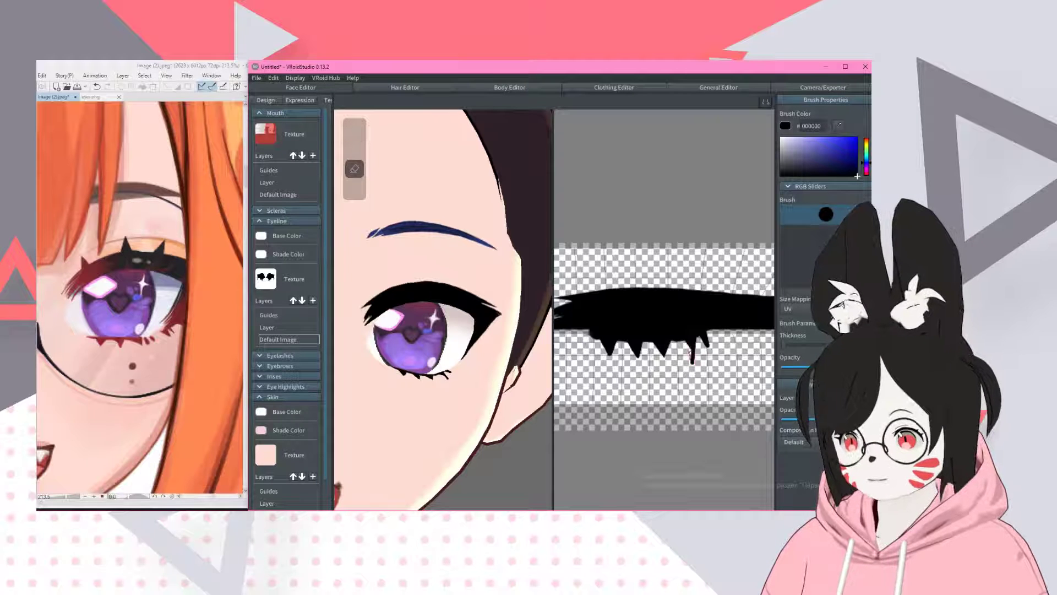
left_click_drag(691, 359, 695, 357)
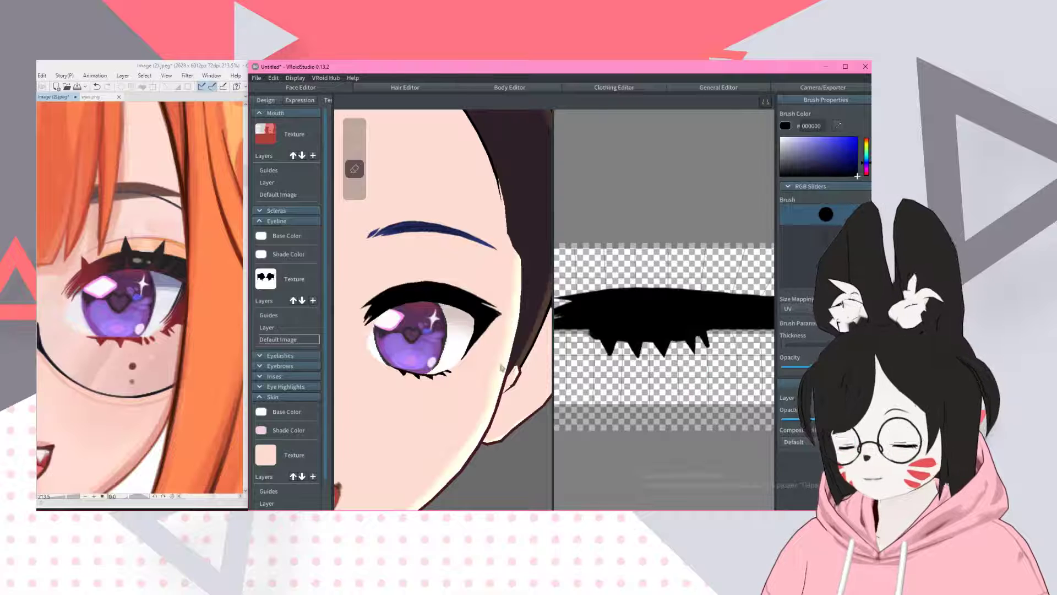
- Touch up the outermost lower lashes with the brush and eraser so they taper to points
scroll(472, 169, "down", 3)
scroll(473, 250, "down", 3)
scroll(472, 250, "up", 4)
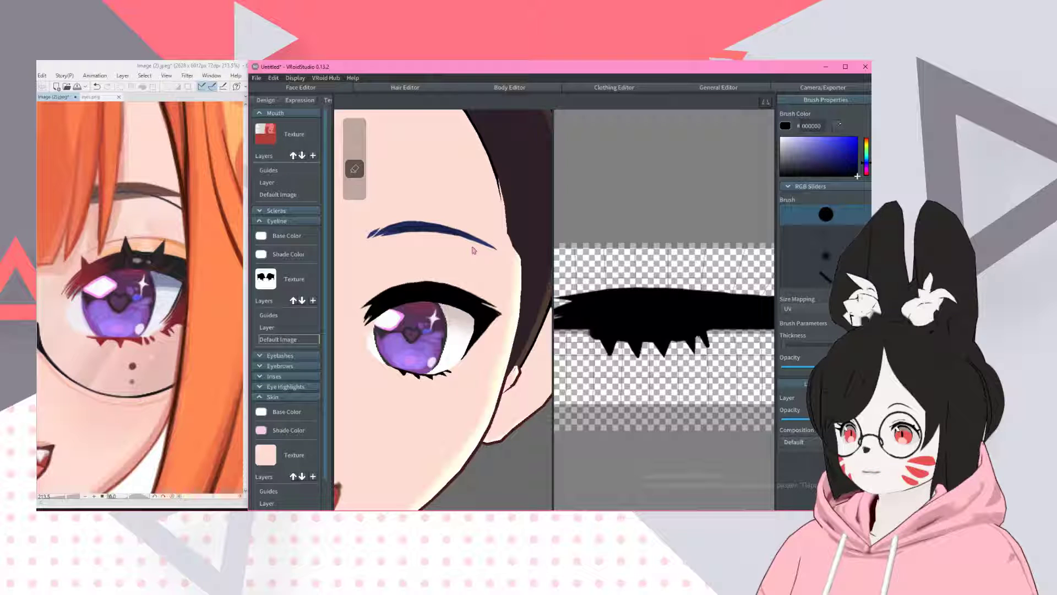
key("p")
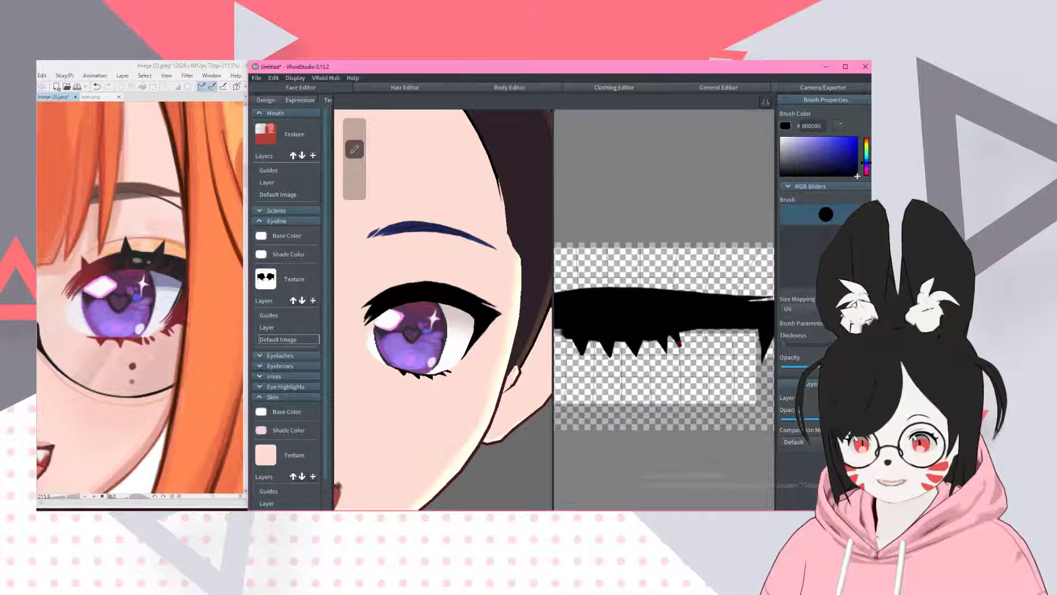
key("e")
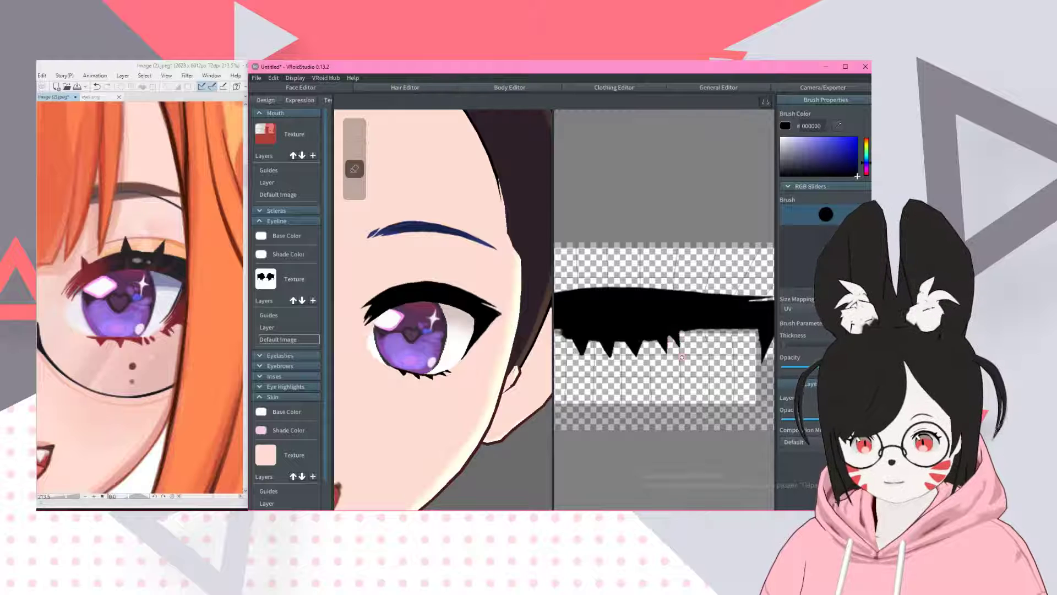
key("p")
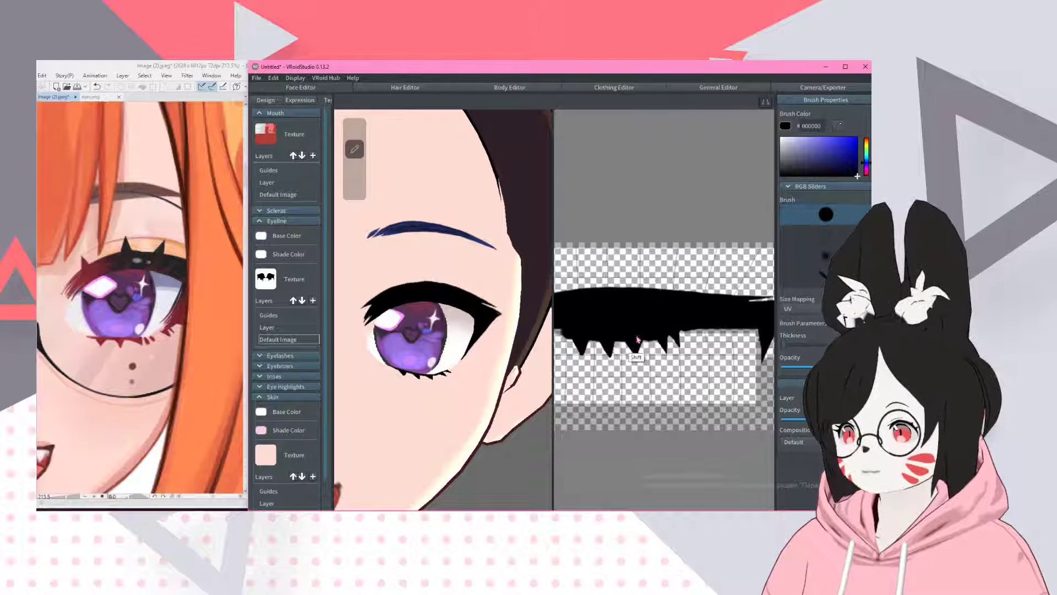
- Thicken the eyeline's downward outer corner into a curved wing with a thin black brush and clean its outer edge with the eraser
middle_click_drag(692, 371, 641, 365)
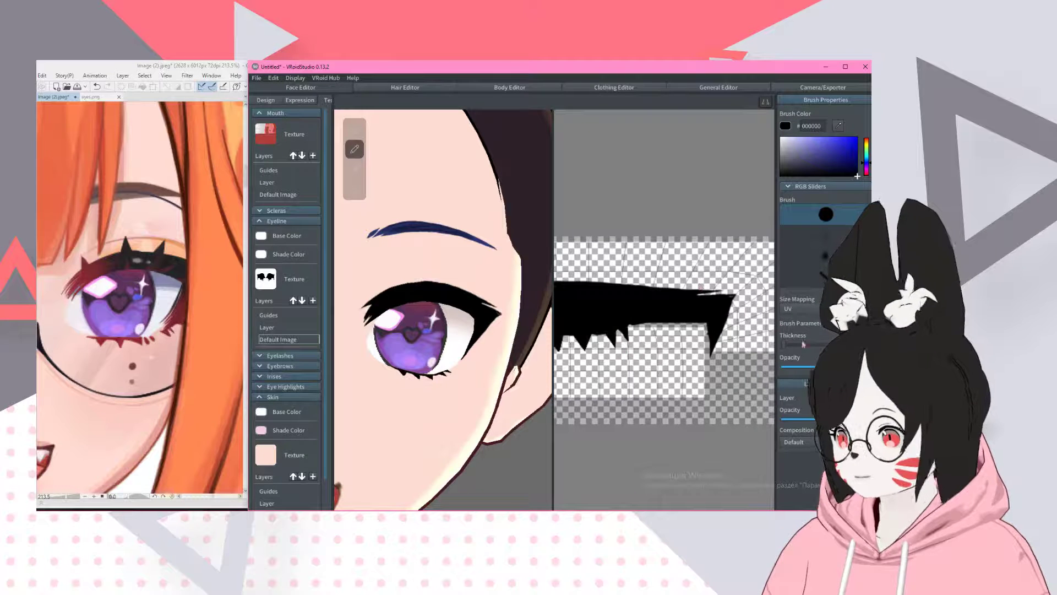
left_click_drag(803, 346, 784, 345)
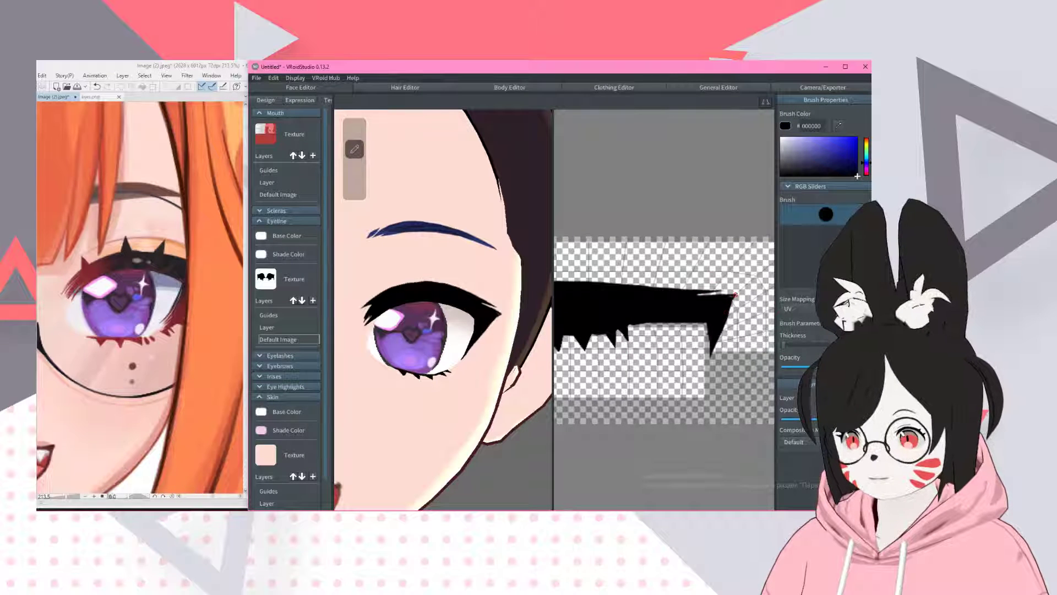
left_click_drag(735, 295, 712, 360)
key("ctrl+z")
mouse_move(733, 296)
left_mouse_down()
mouse_move(713, 356)
mouse_move(736, 300)
mouse_move(728, 332)
left_mouse_up()
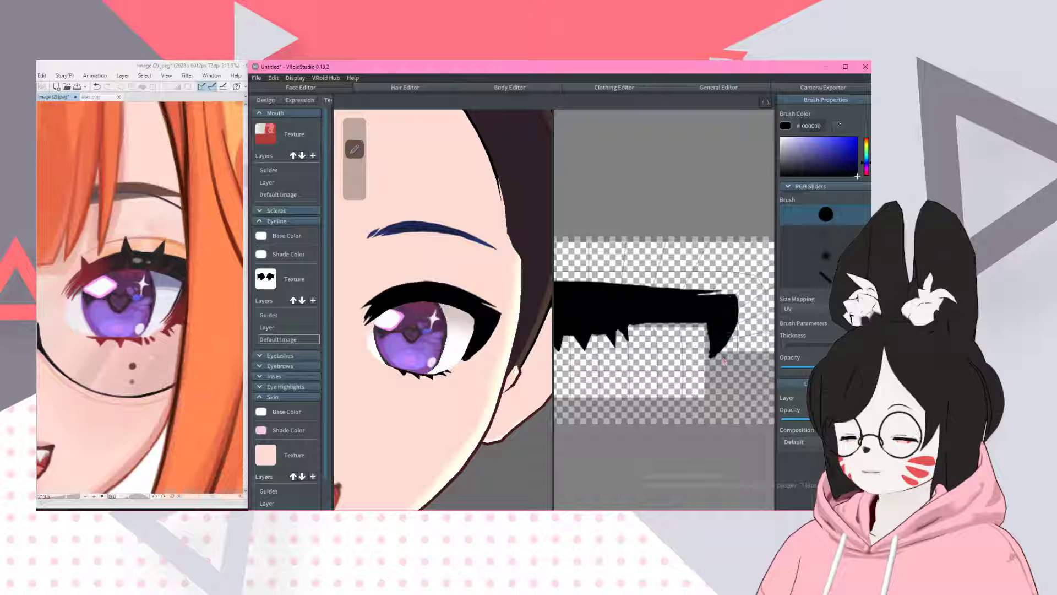
key("ctrl+z")
key("e")
left_click_drag(735, 338, 717, 357)
key("b")
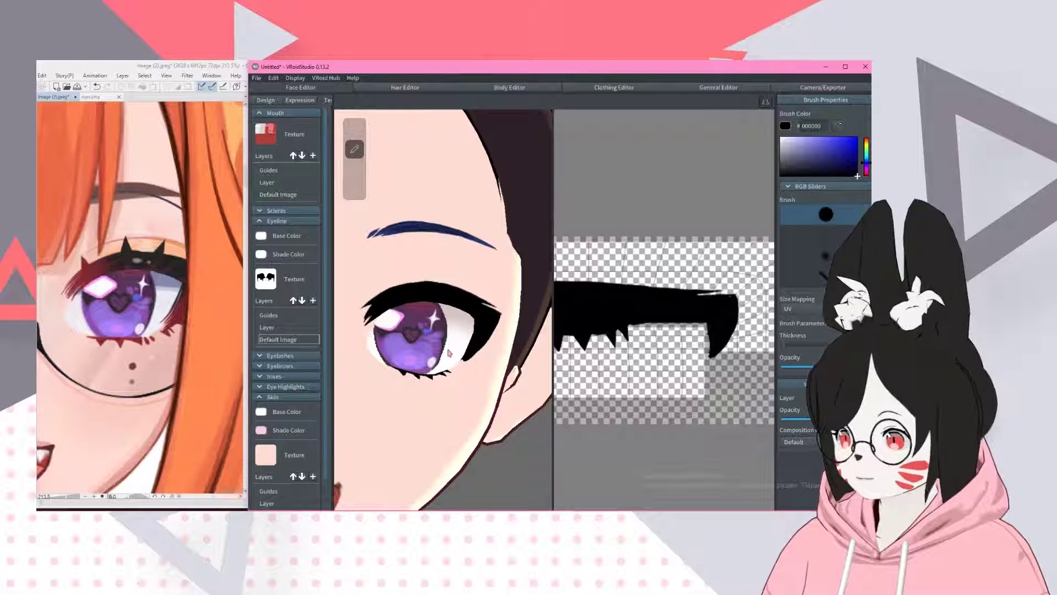
- Draw thin black lower lashes on the eyeline texture between the existing spikes and the outer corner wing
left_click_drag(457, 355, 468, 365)
key("ctrl+z")
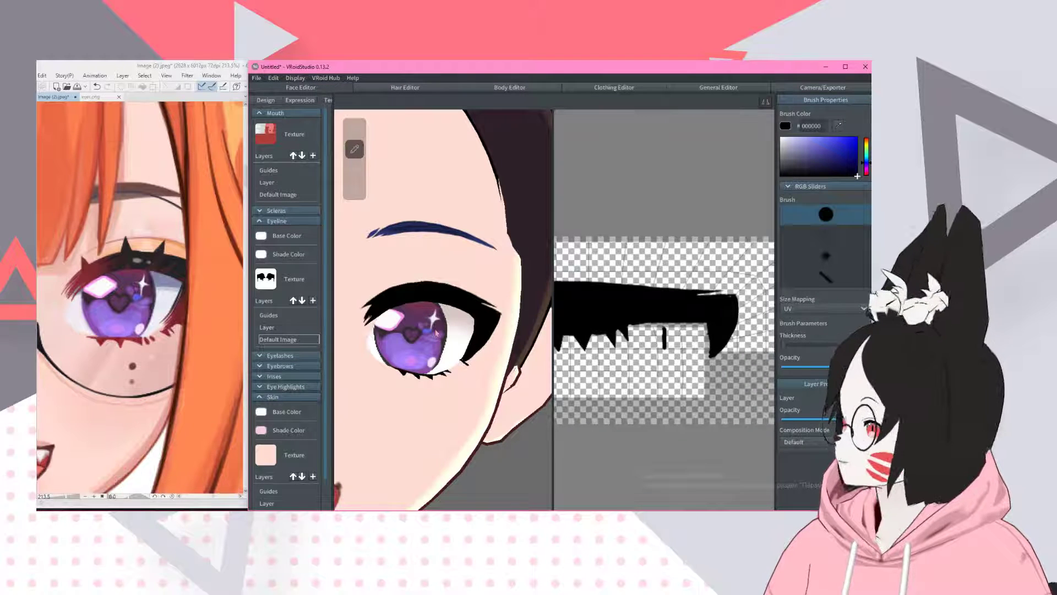
key("ctrl+z")
mouse_move(665, 325)
left_mouse_down()
mouse_move(667, 341)
mouse_move(648, 340)
left_mouse_up()
key("e")
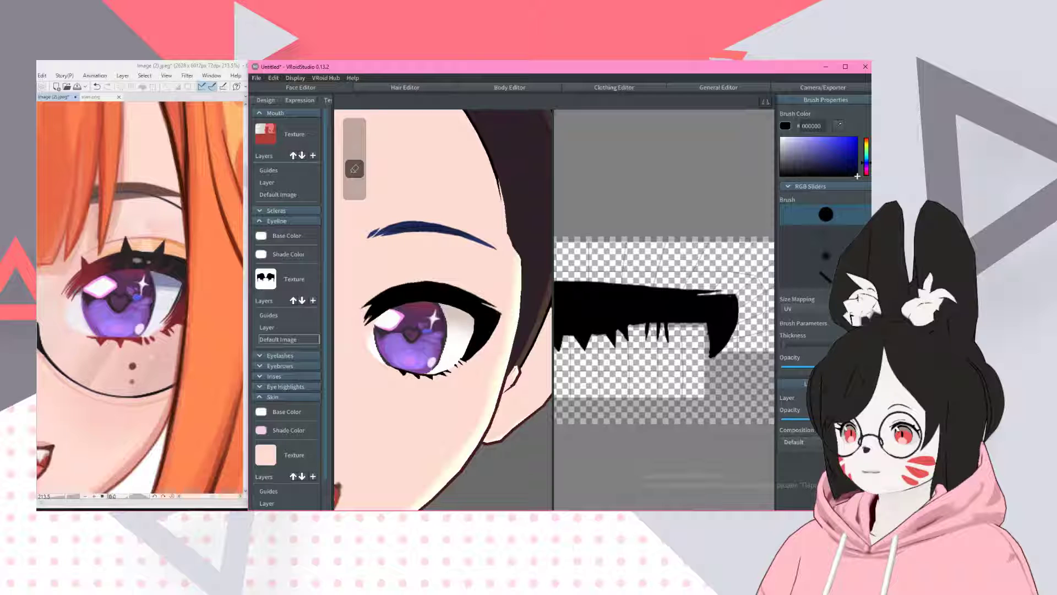
scroll(517, 279, "down", 5)
scroll(517, 279, "up", 3)
scroll(496, 284, "down", 4)
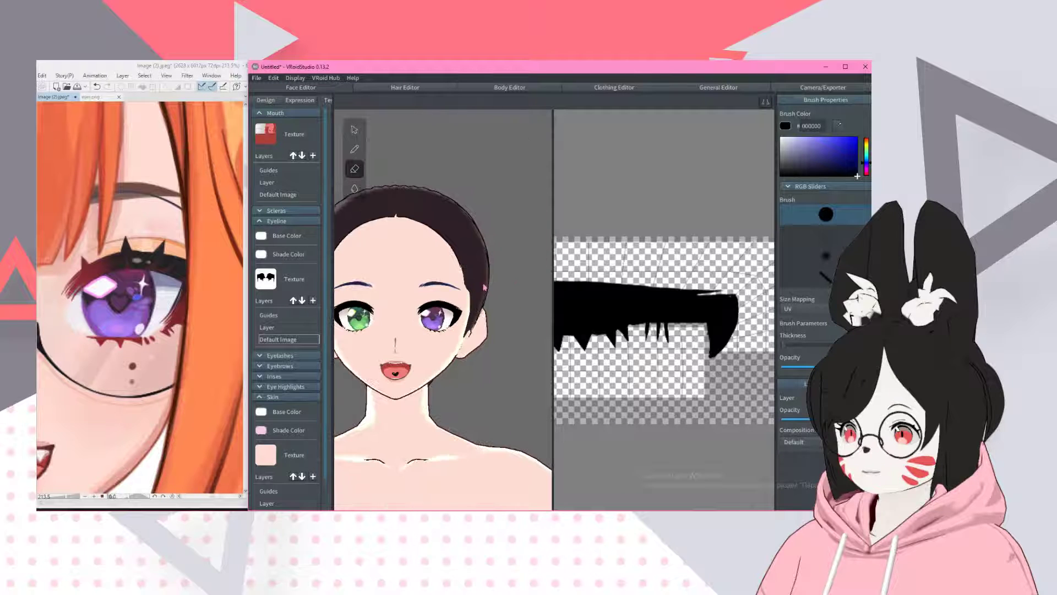
mouse_move(485, 287)
middle_mouse_down()
mouse_move(511, 284)
mouse_move(488, 287)
middle_mouse_up()
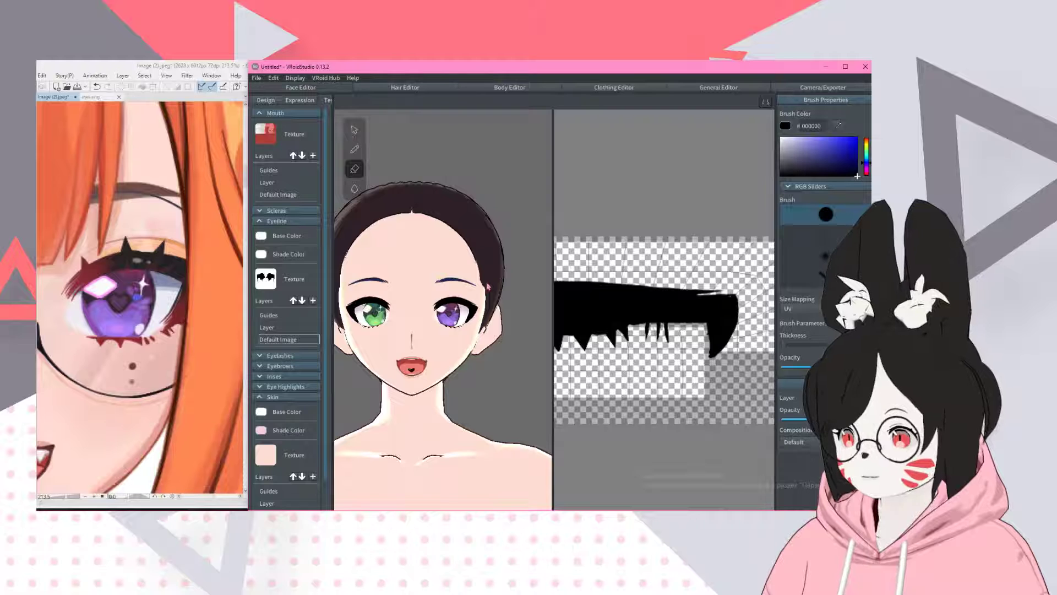
scroll(488, 287, "up", 6)
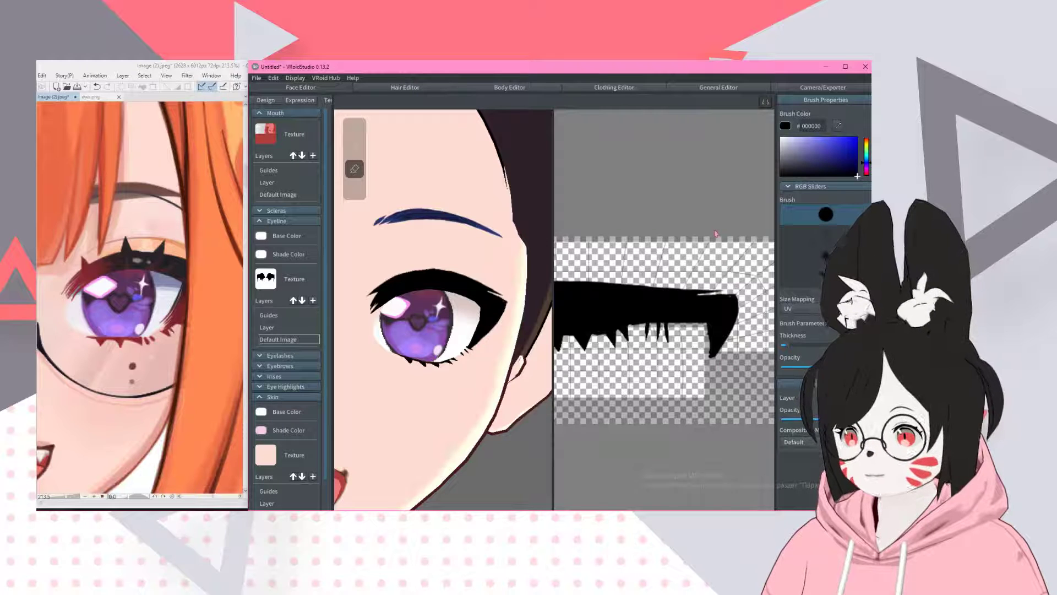
key("b")
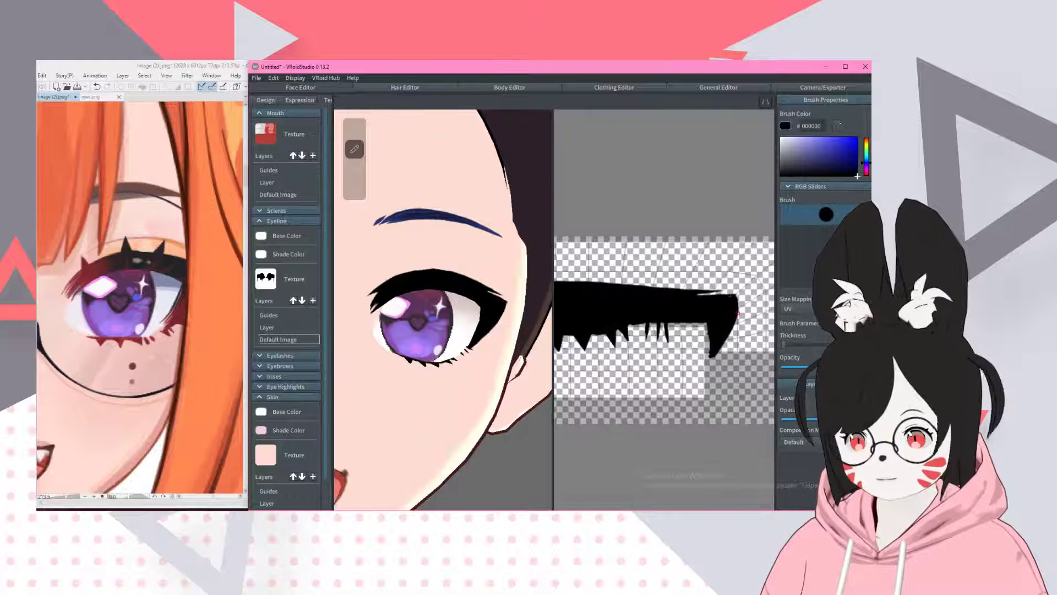
left_click_drag(738, 302, 704, 385)
key("ctrl+z")
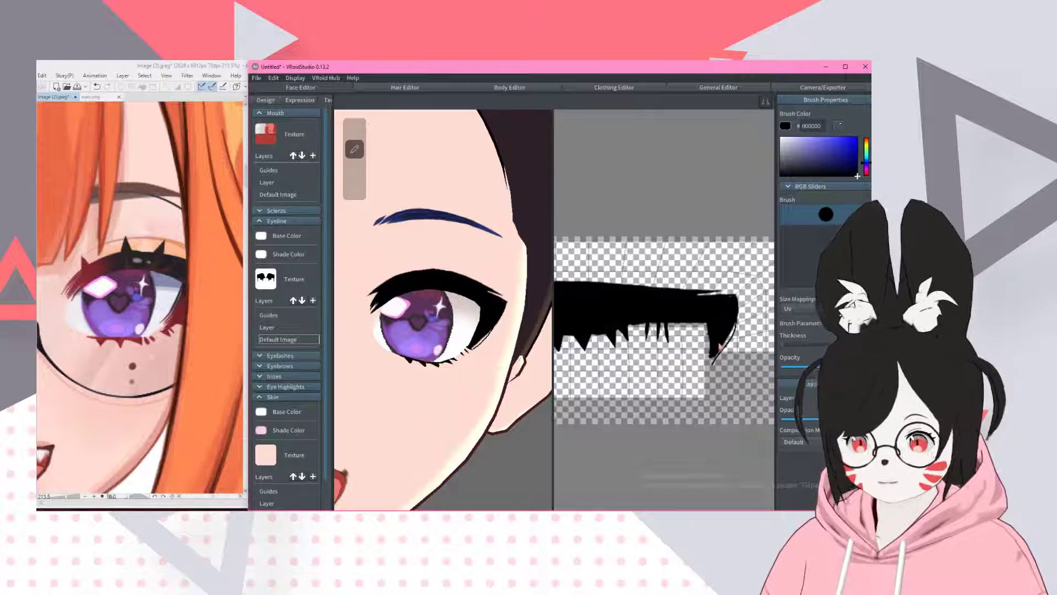
- Split the eyeline's outer corner wing into separate lash strands by erasing thin gaps and redrawing the edges in black
key("e")
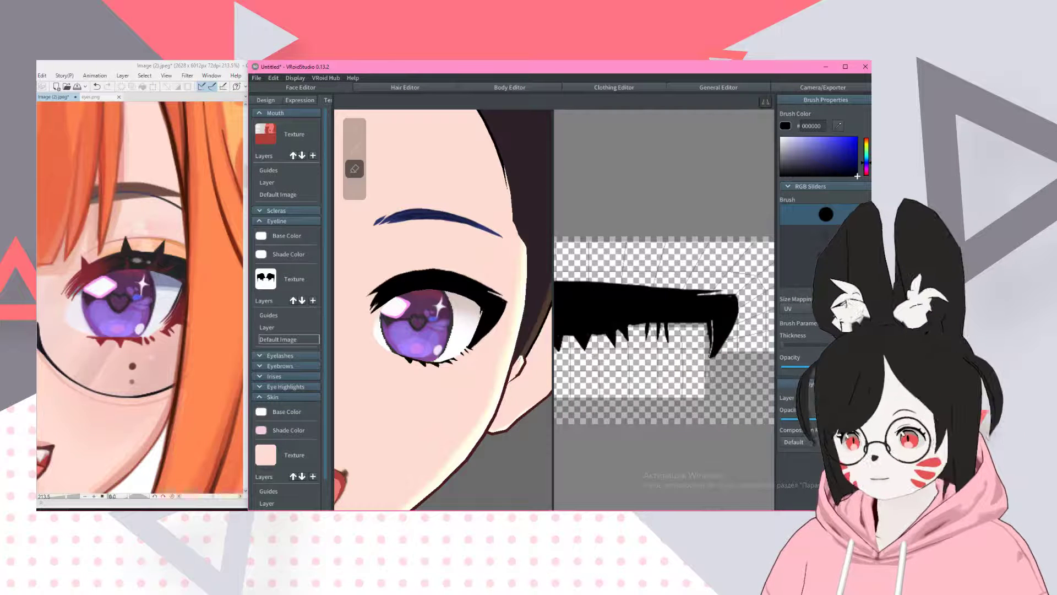
left_click_drag(716, 327, 714, 350)
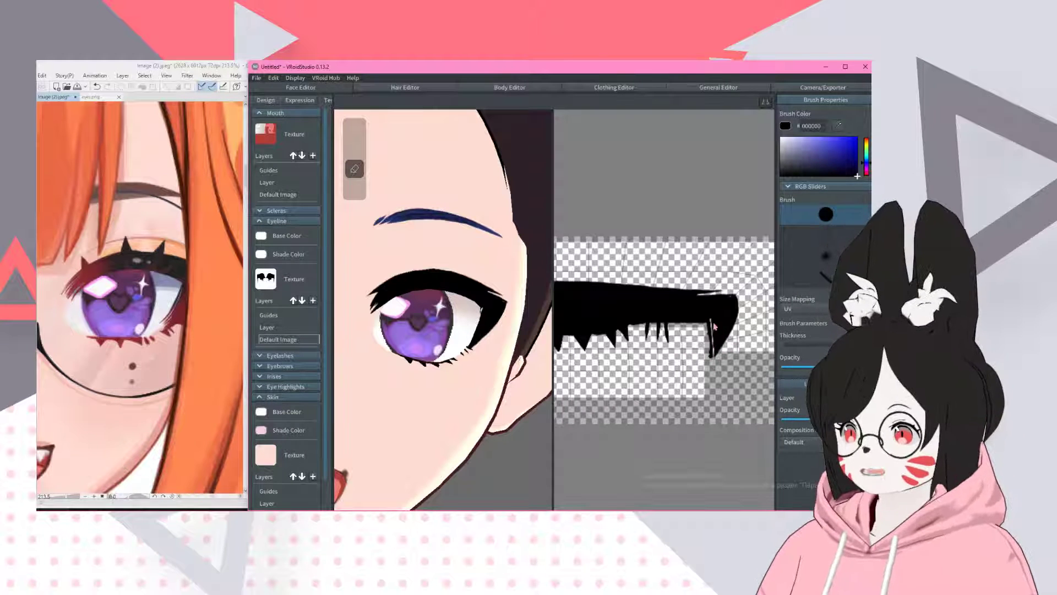
key("ctrl+z")
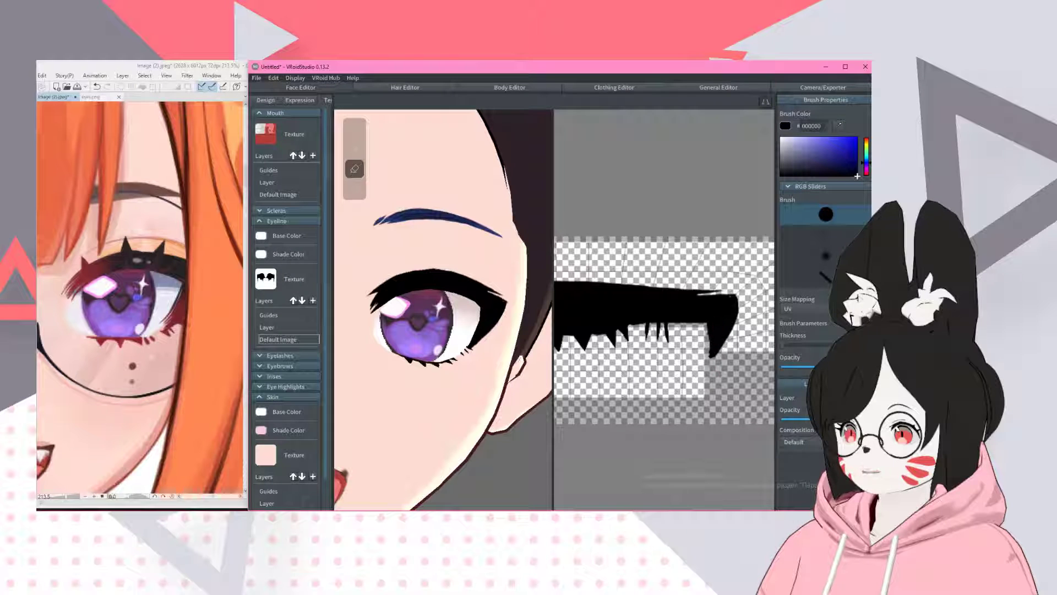
left_click_drag(714, 330, 719, 353)
key("ctrl+z")
key("ctrl+z")
key("p")
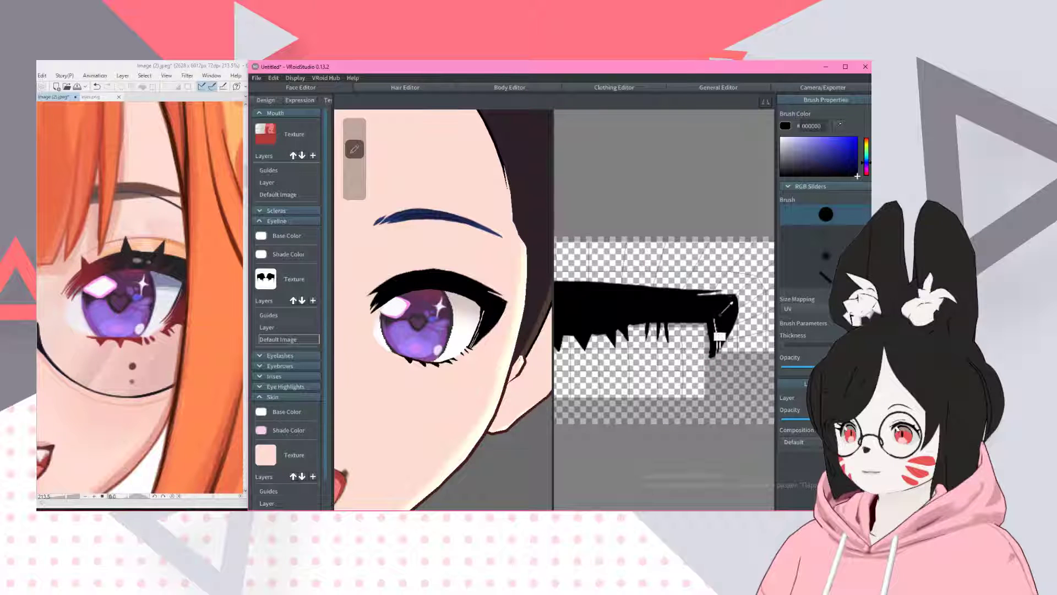
left_click_drag(720, 331, 731, 304)
scroll(463, 322, "down", 3)
scroll(468, 317, "up", 3)
scroll(473, 305, "down", 5)
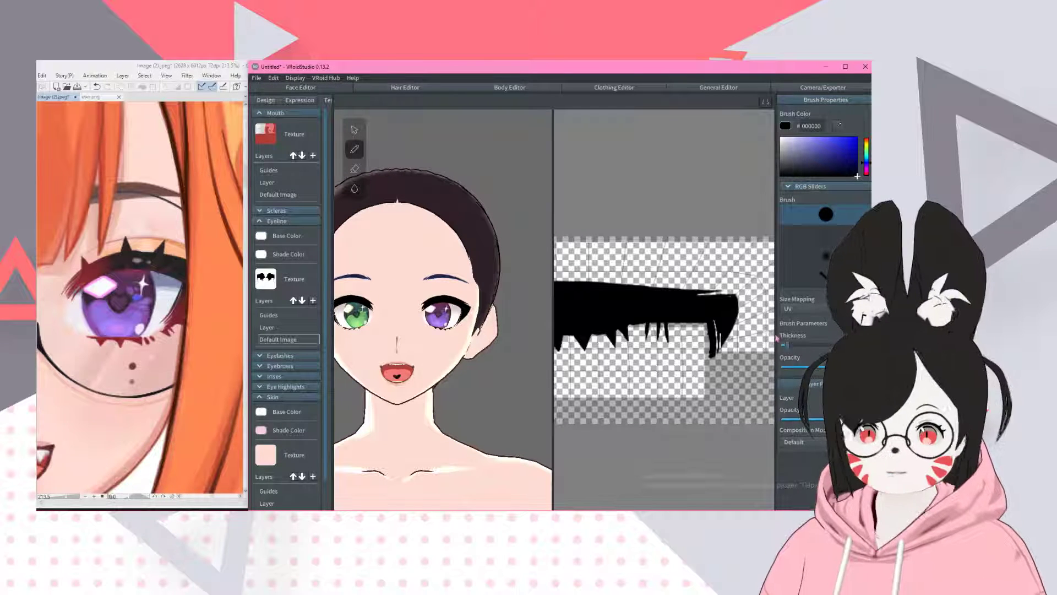
- Sample the dark red lash colour from the reference in Clip Studio Paint and set VRoid Studio's brush colour to 7C272E
left_click(124, 220)
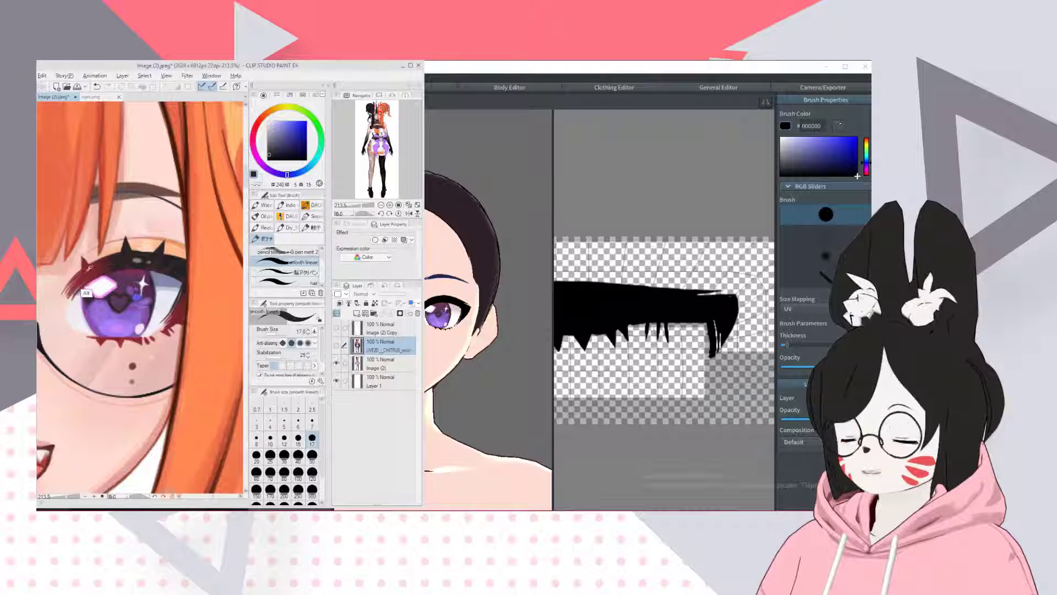
left_click(89, 268, "alt")
left_click(254, 174)
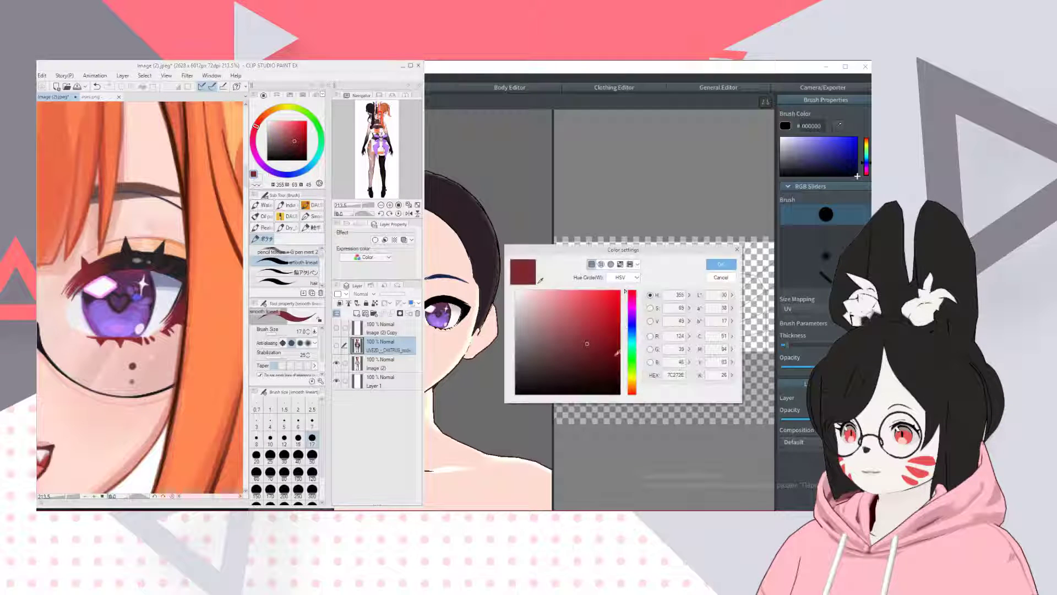
double_click(675, 375)
key("ctrl+c")
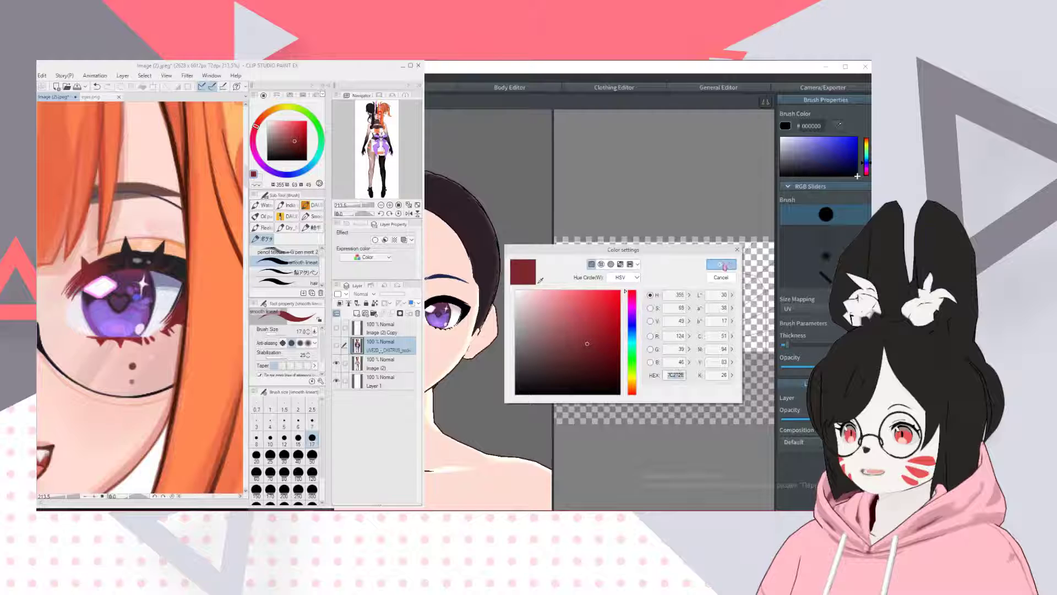
left_click(721, 264)
double_click(811, 125)
key("ctrl+v")
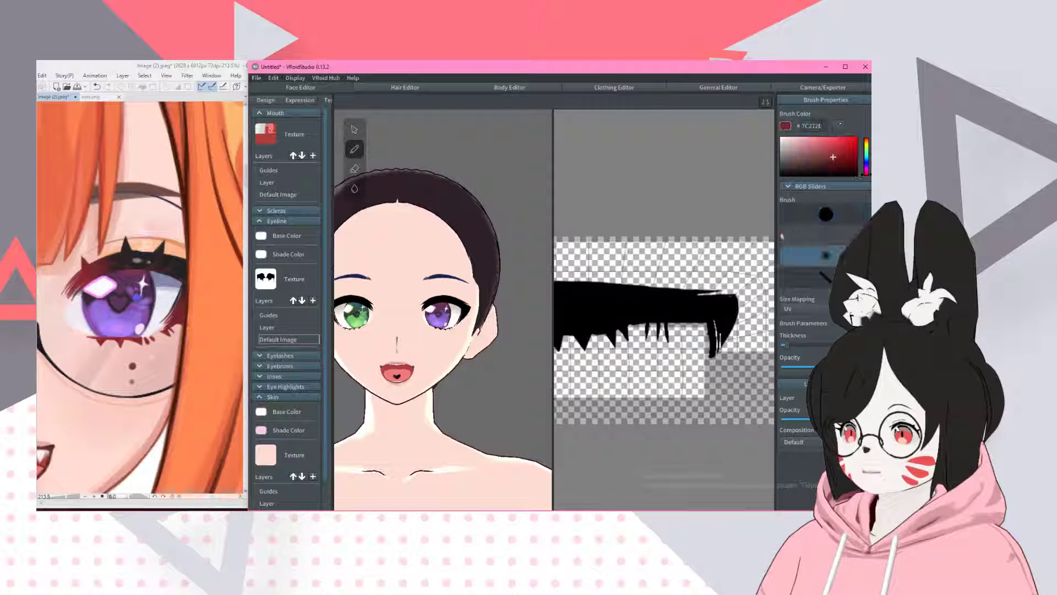
- Alpha-lock the eyeline's Default Image layer and shade the outer corner and nearby lashes dark red with a large soft brush
right_click(285, 344)
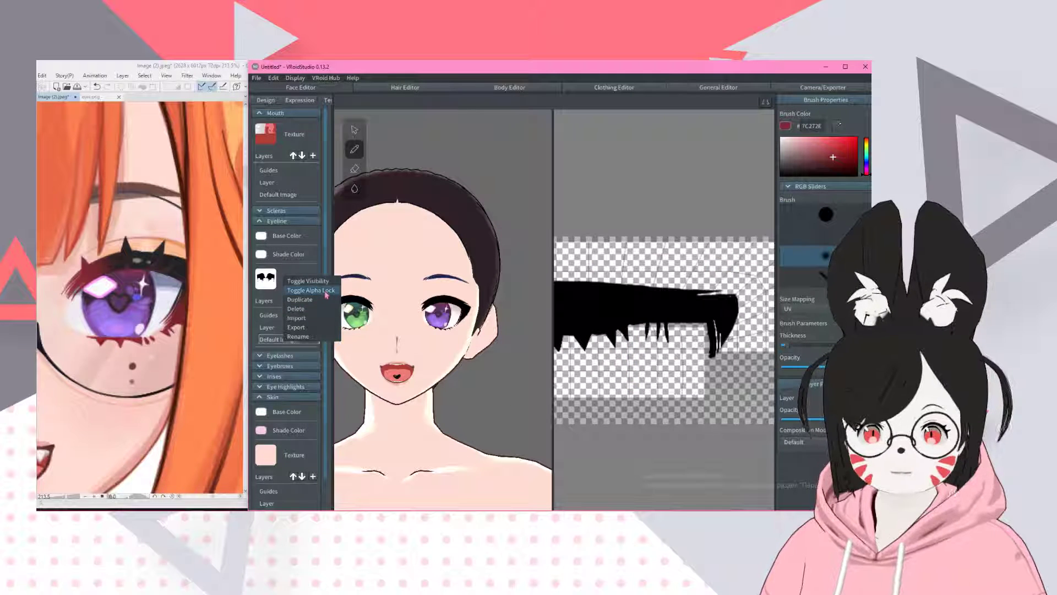
left_click(308, 297)
left_click(823, 345)
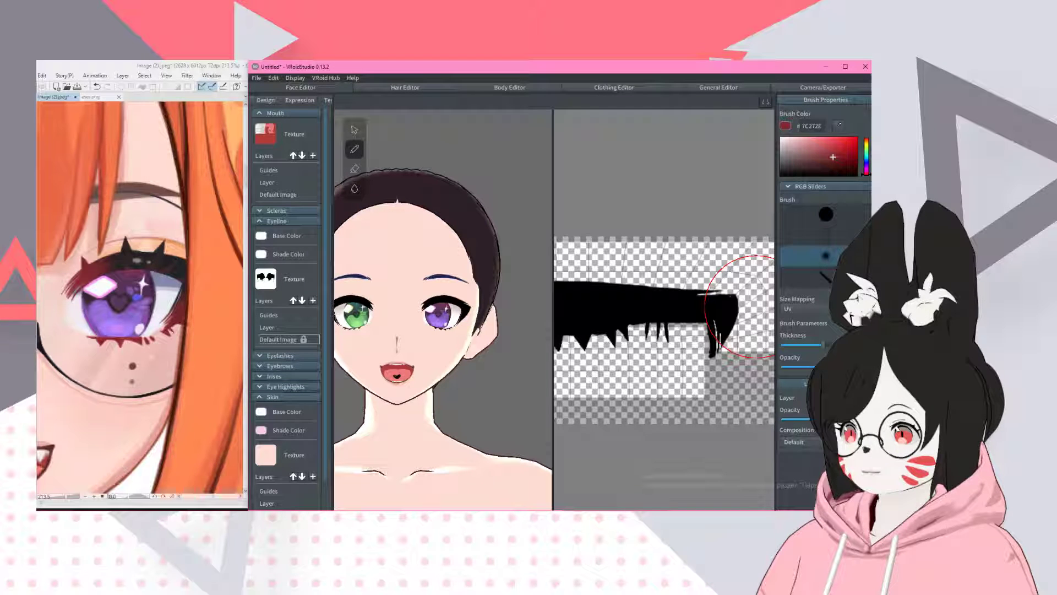
left_click_drag(732, 301, 724, 344)
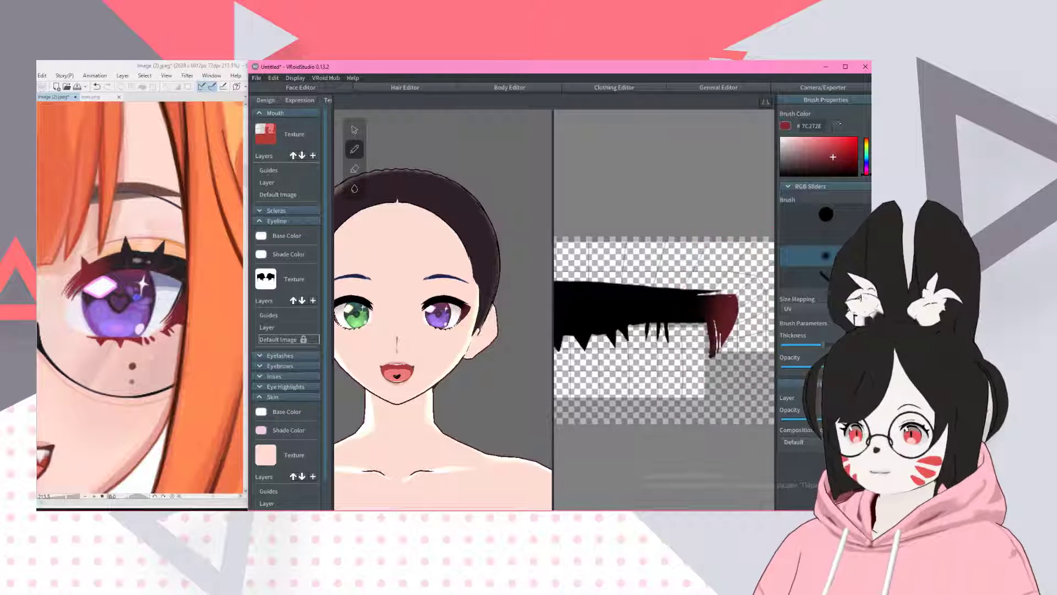
key("ctrl+z")
key("ctrl+y")
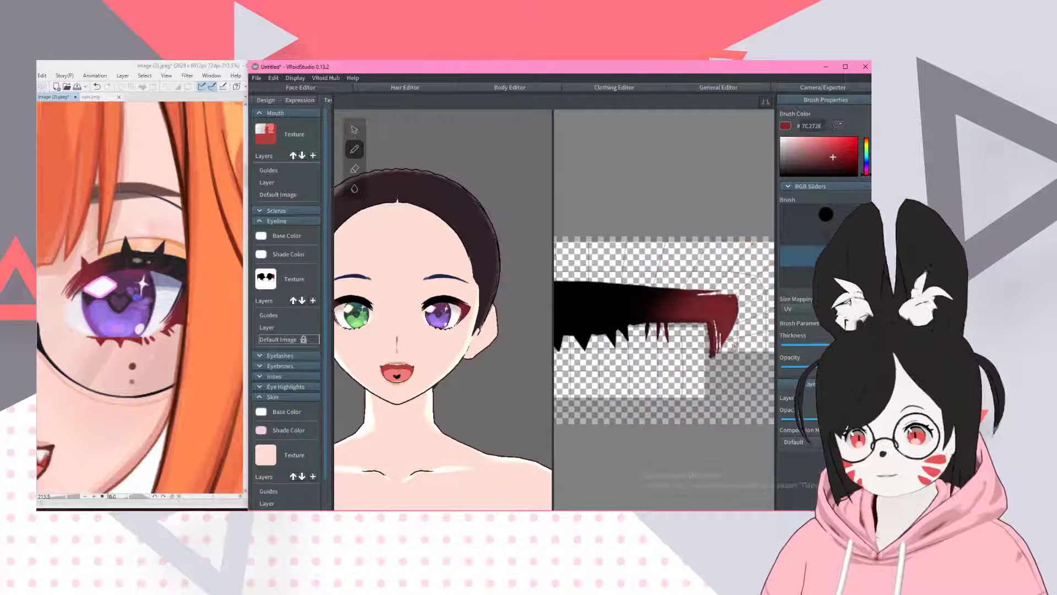
key("ctrl+z")
left_click_drag(716, 325, 628, 385)
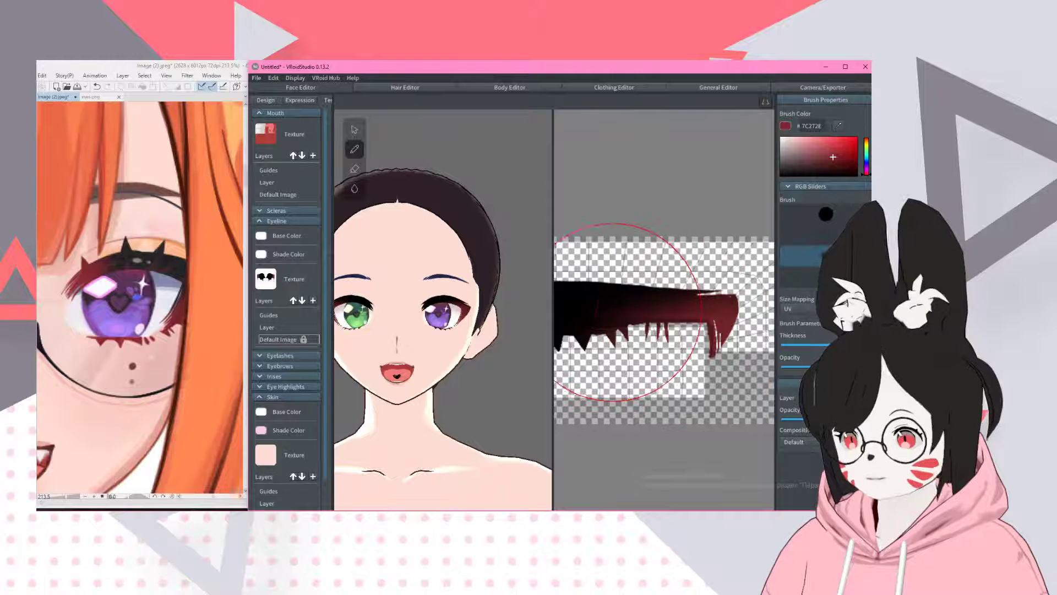
- Shade the remaining lower lash spikes and the inner corner of the eyeline texture with a soft dark red gradient
scroll(695, 299, "up", 2)
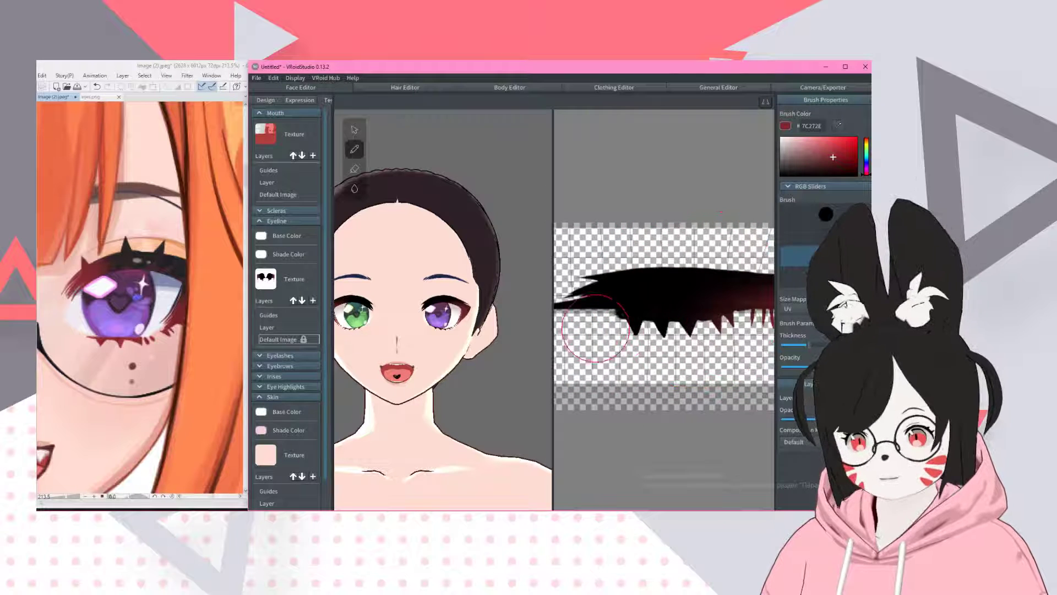
left_click_drag(589, 330, 727, 334)
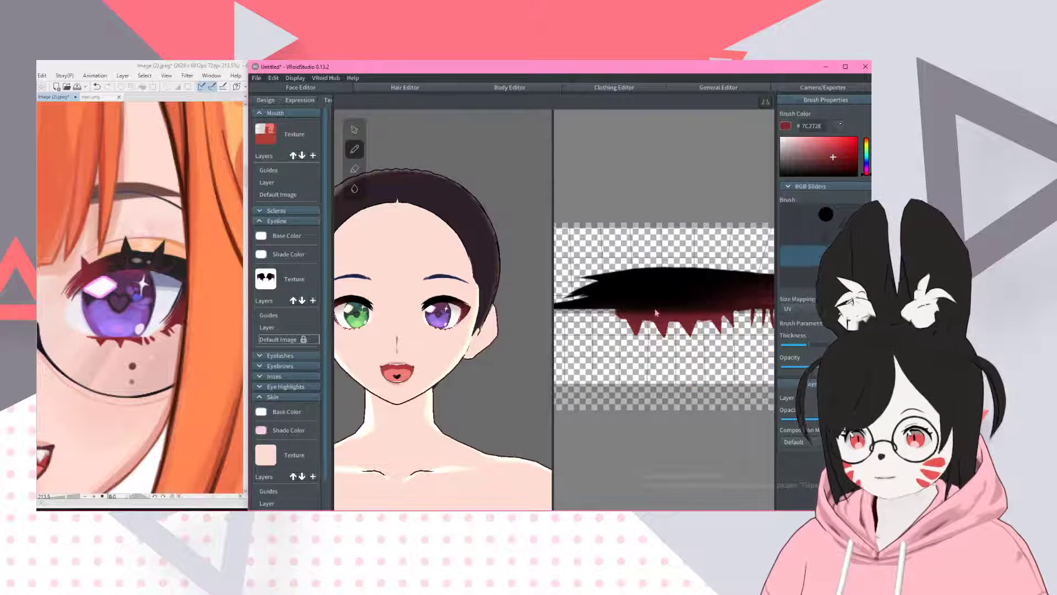
scroll(531, 282, "up", 3)
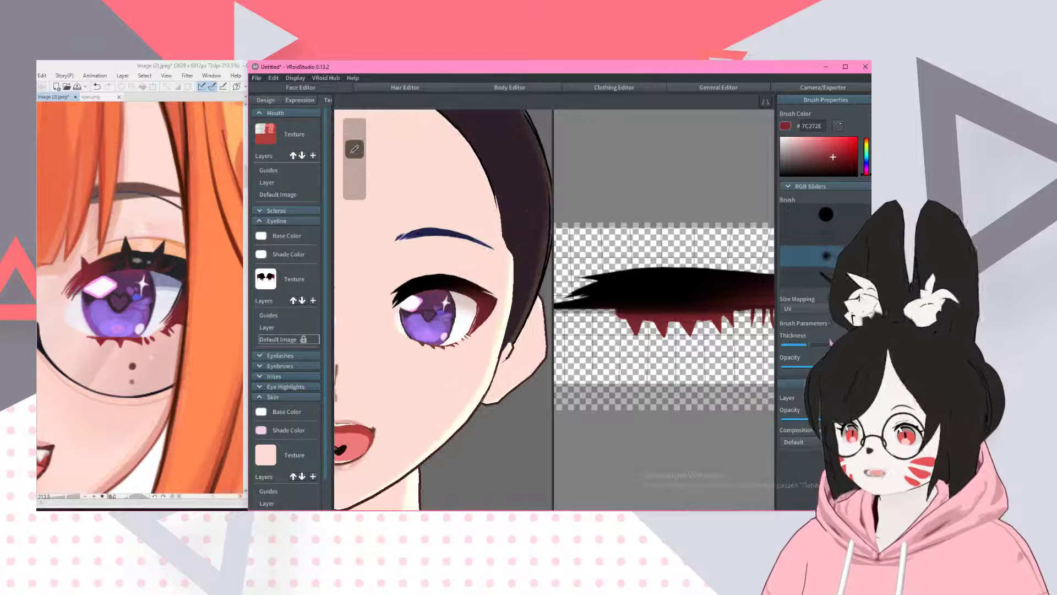
right_click_drag(622, 297, 637, 299)
left_click_drag(595, 300, 637, 284)
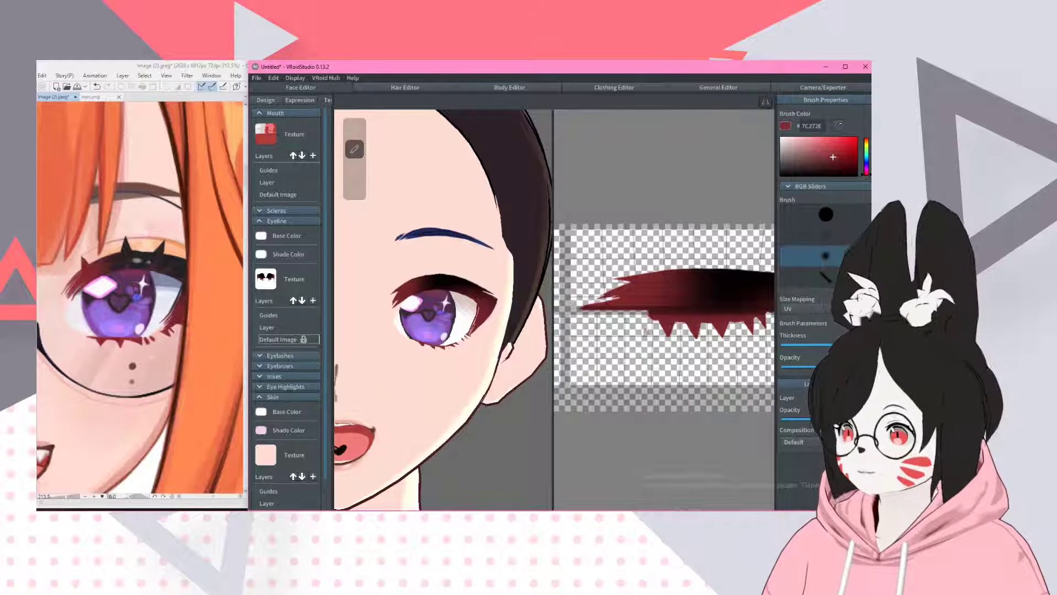
scroll(500, 261, "down", 5)
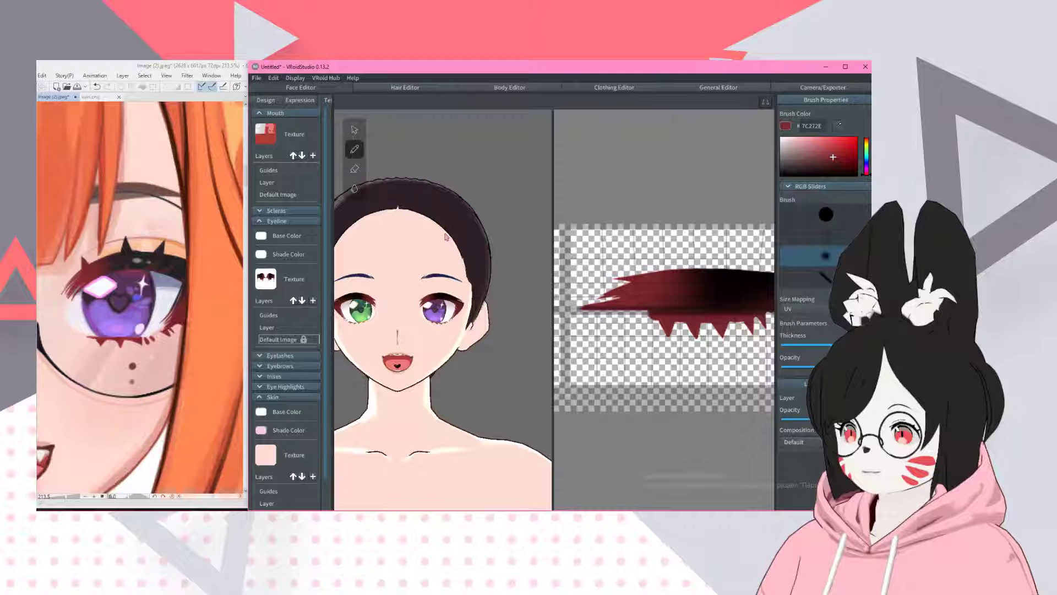
scroll(446, 237, "up", 3)
scroll(427, 212, "up", 2)
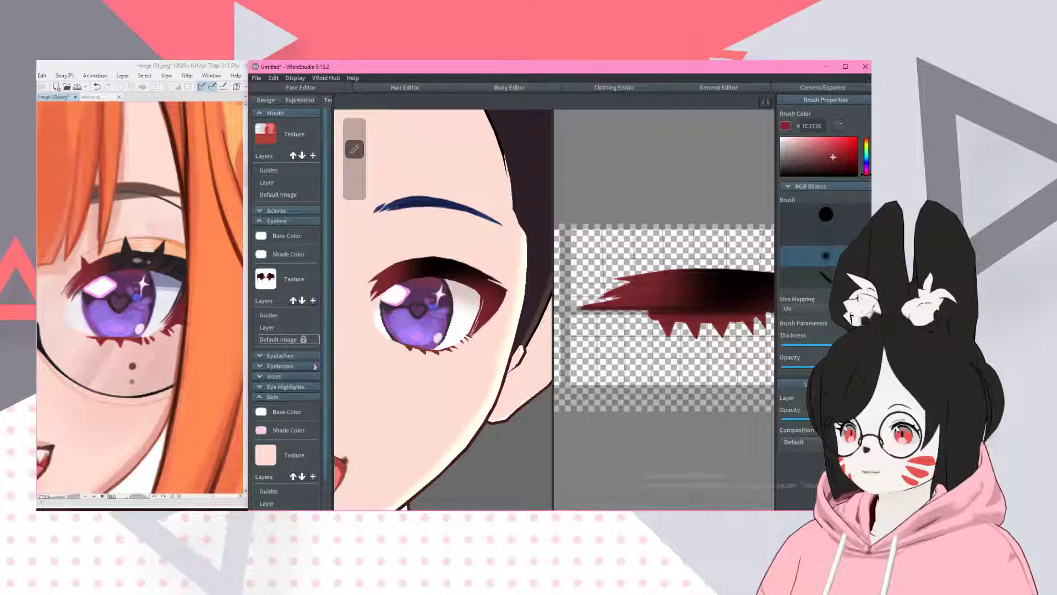
- Sample the eye white's pale colour from the reference in Clip Studio Paint and set VRoid Studio's brush colour to E9E9F3
left_click(283, 212)
left_click(141, 69)
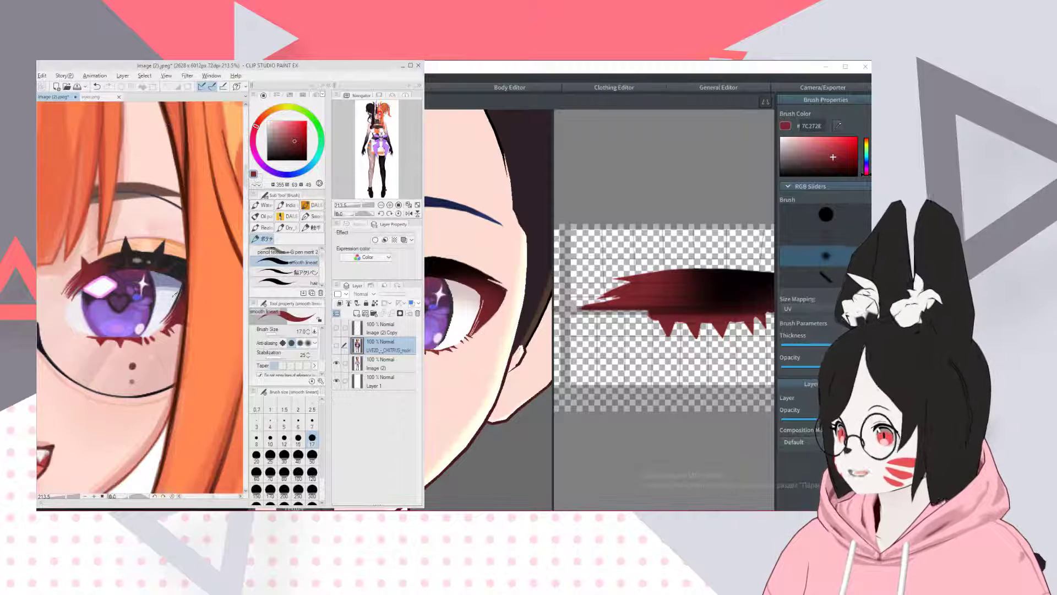
left_click(173, 294, "alt")
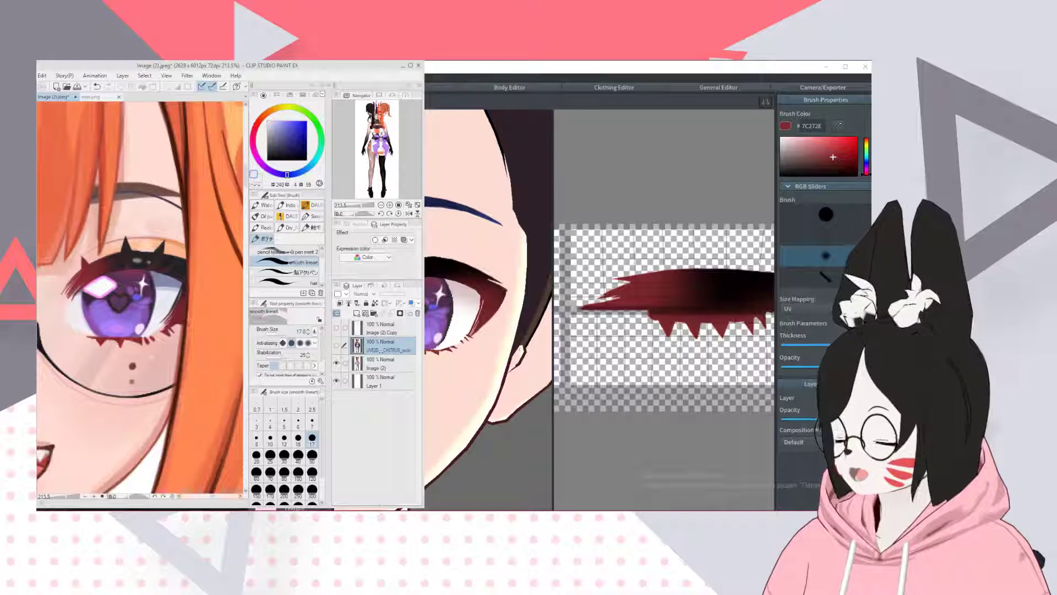
left_click(254, 175)
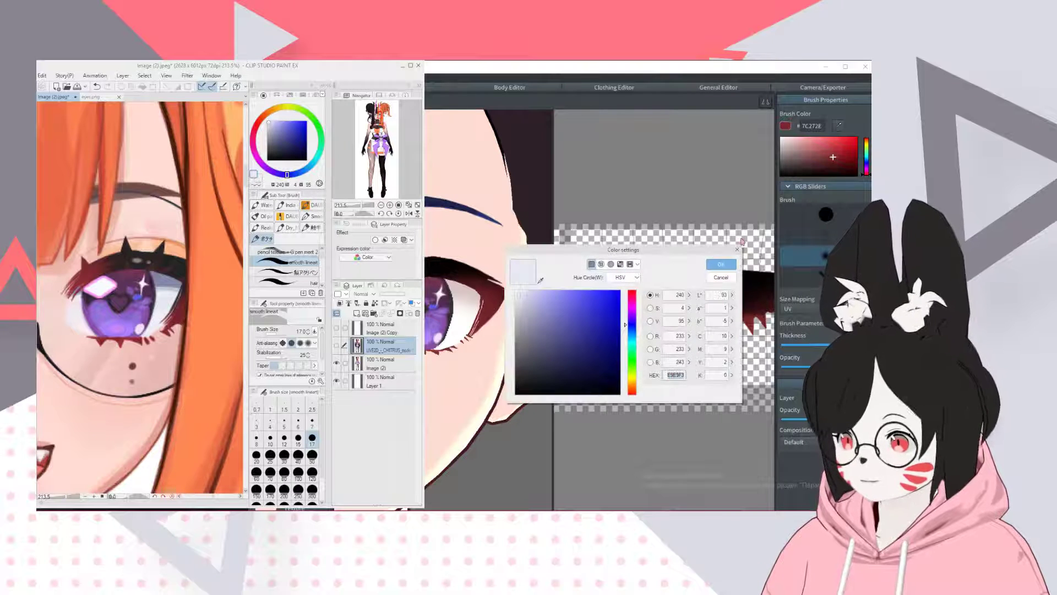
left_click(729, 265)
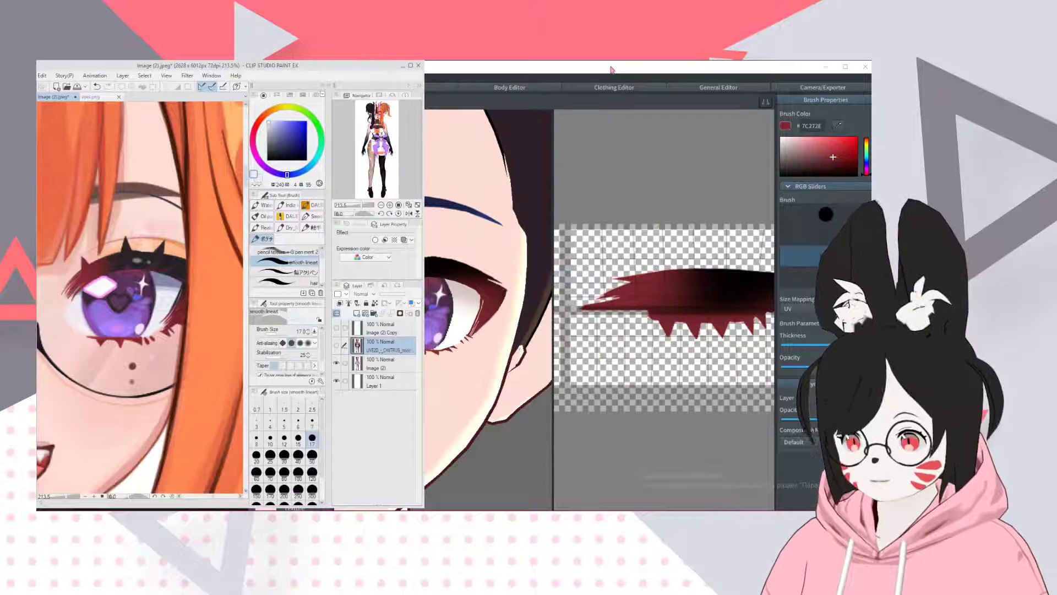
left_click(611, 70)
double_click(812, 125)
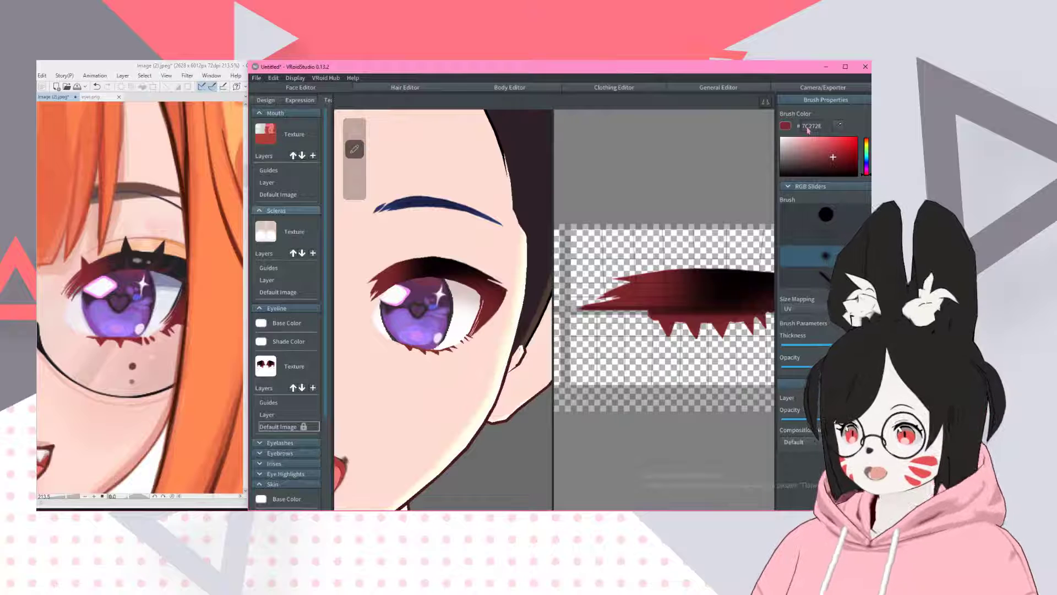
type("E9E9F3")
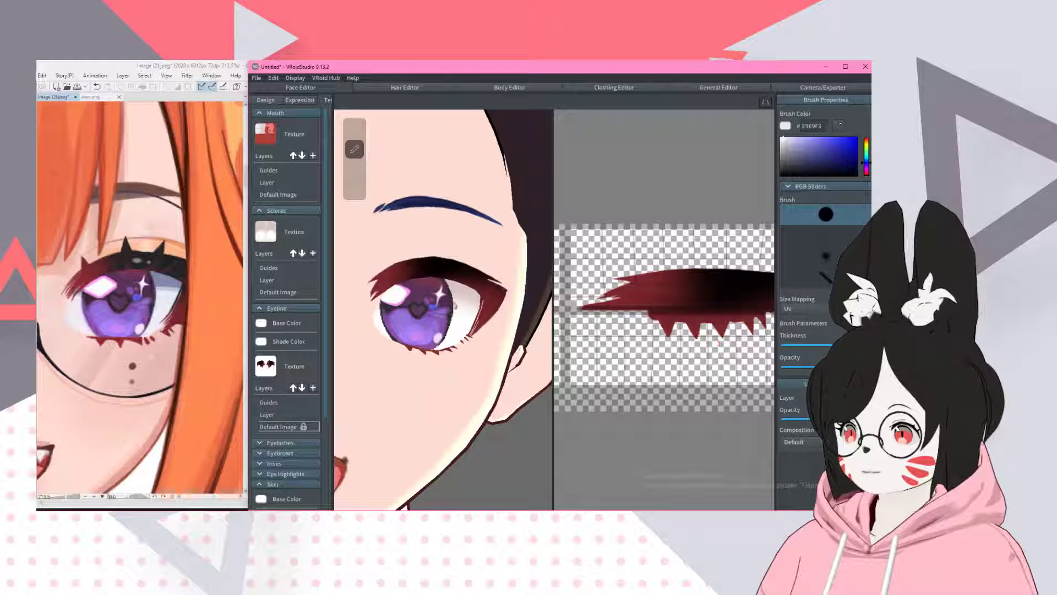
- Paint over both eye whites on the Scleras Default Image layer with the E9E9F3 hard round brush
left_click(285, 295)
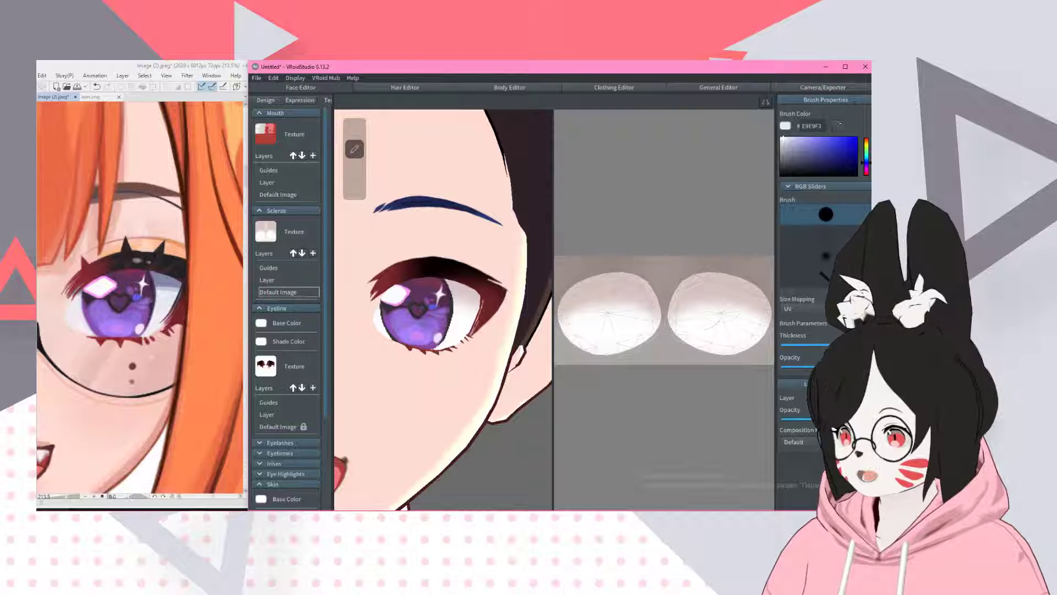
mouse_move(738, 341)
left_mouse_down()
mouse_move(716, 292)
mouse_move(744, 293)
mouse_move(710, 308)
mouse_move(687, 293)
left_mouse_up()
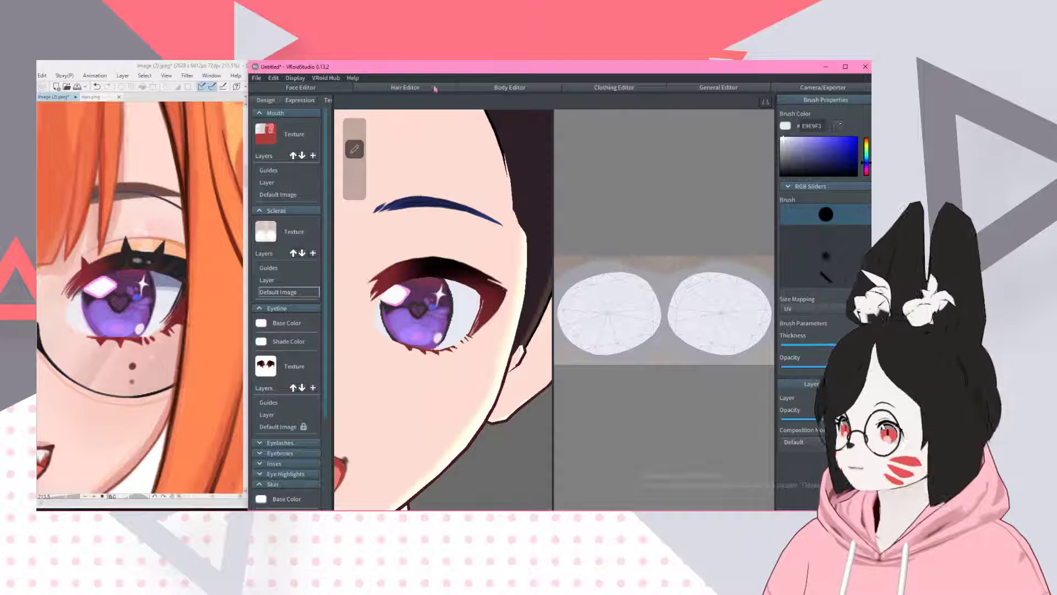
- Sample the eye white's bluish shadow colour from the reference in Clip Studio Paint and set VRoid Studio's brush colour to 8488AB
left_click(212, 66)
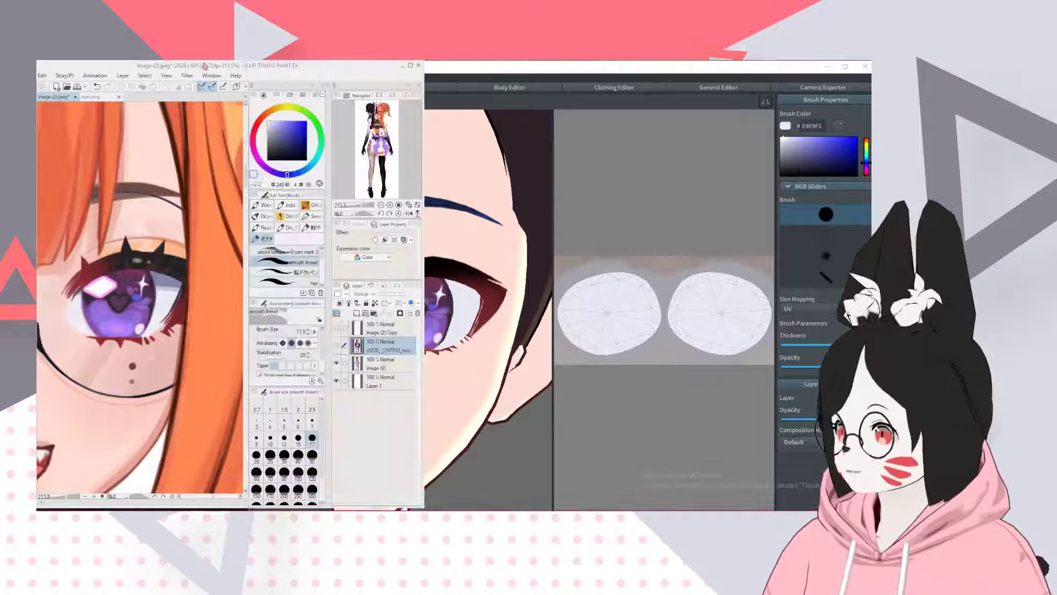
left_click(170, 273, "alt")
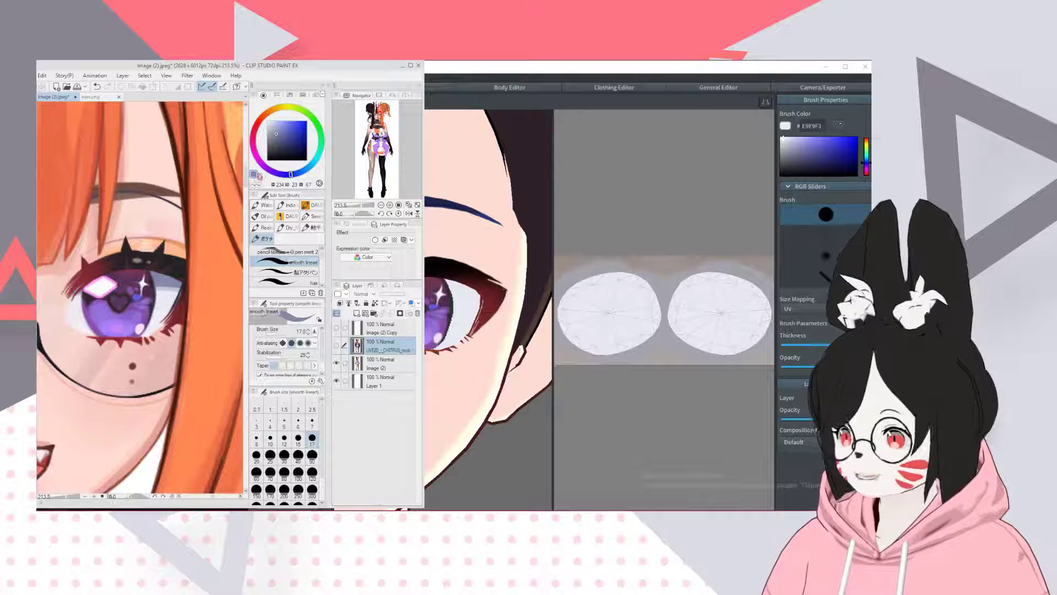
left_click(255, 174)
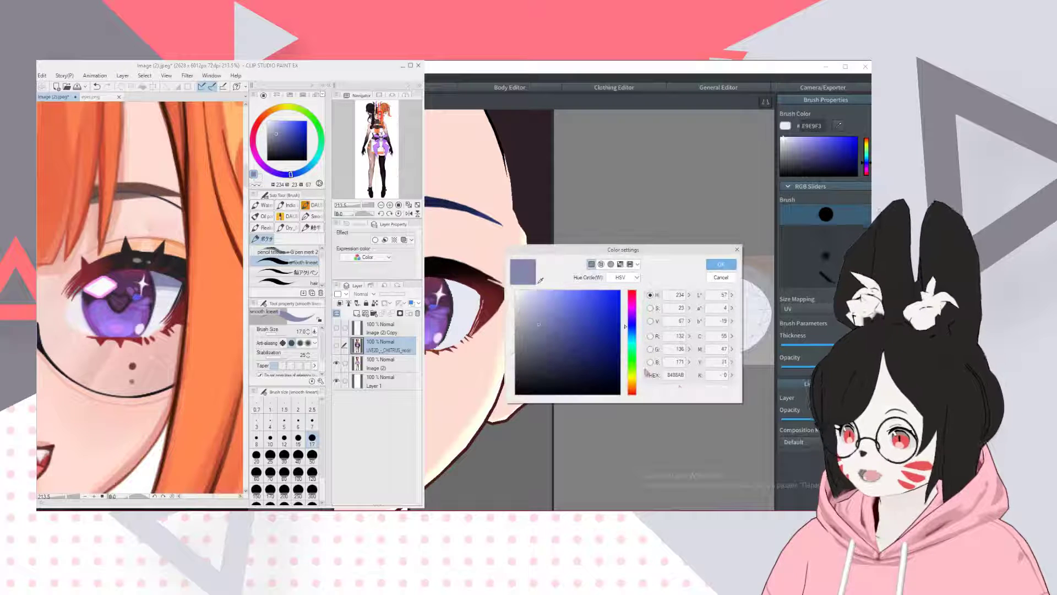
left_click(721, 276)
left_click(812, 125)
type("8488AB")
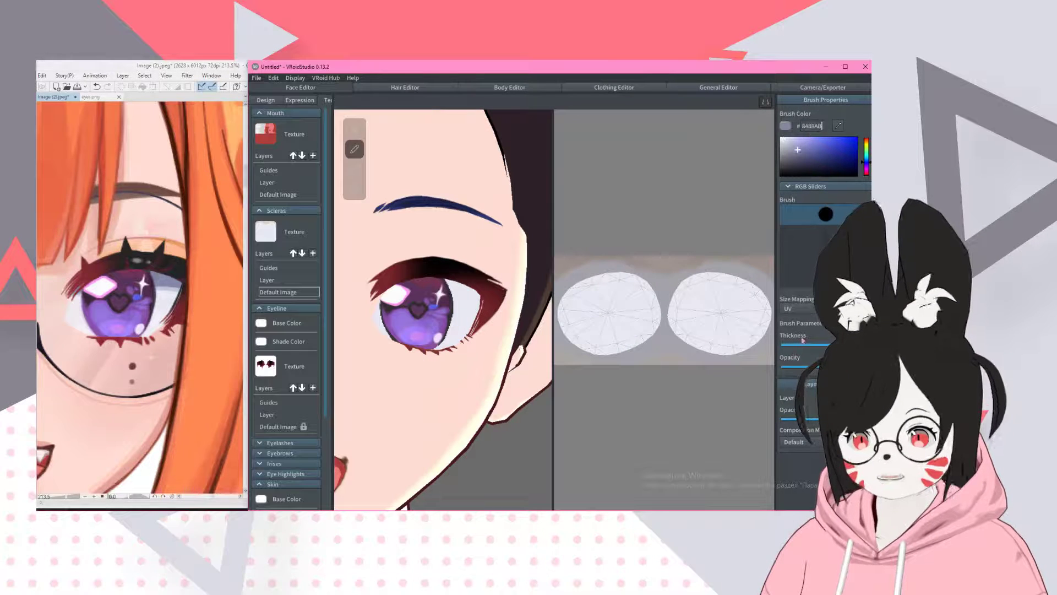
- Reduce the brush thickness, paint the 8488AB shadow over the upper half of both scleras, and tidy its lower edge with E9E9F3
left_click(806, 345)
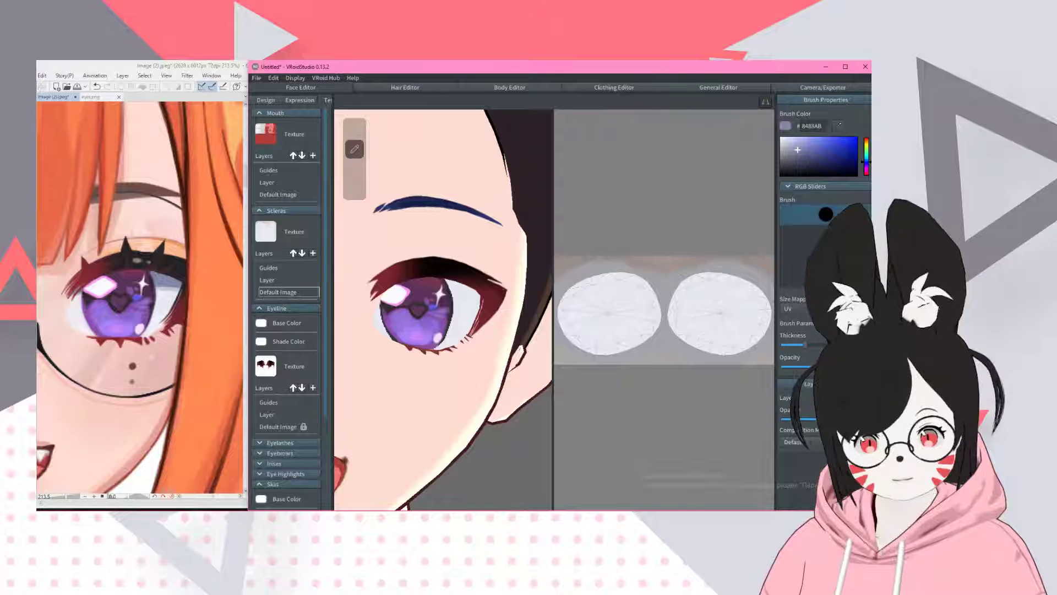
scroll(709, 341, "up", 1)
middle_click_drag(703, 339, 659, 333)
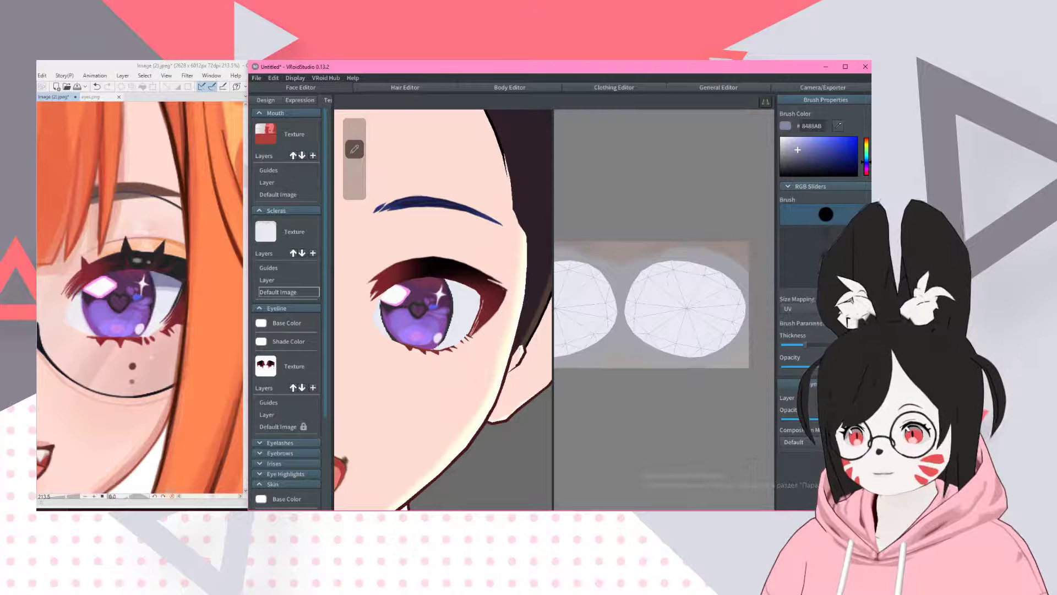
mouse_move(634, 295)
left_mouse_down()
mouse_move(603, 289)
mouse_move(744, 292)
left_mouse_up()
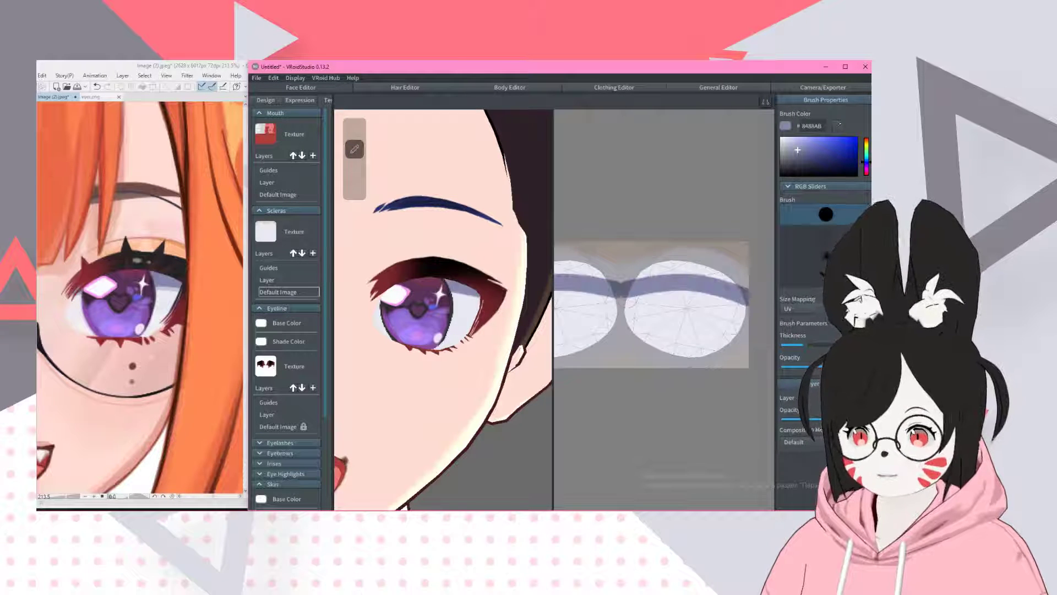
left_click_drag(555, 309, 776, 348)
mouse_move(644, 294)
left_mouse_down()
mouse_move(666, 266)
mouse_move(628, 288)
left_mouse_up()
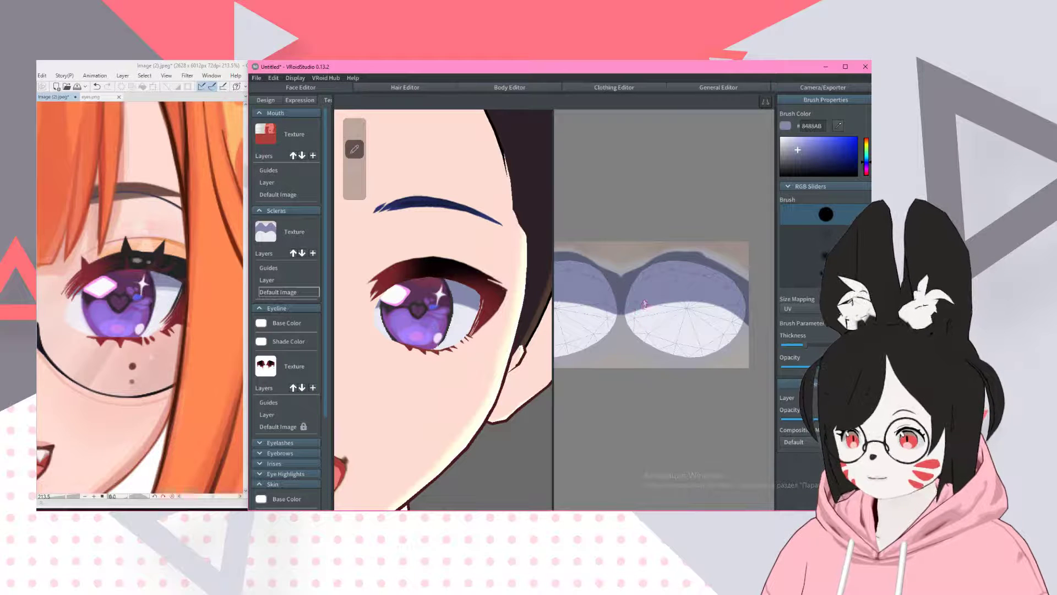
left_click(652, 331, "alt")
left_click_drag(628, 326, 750, 350)
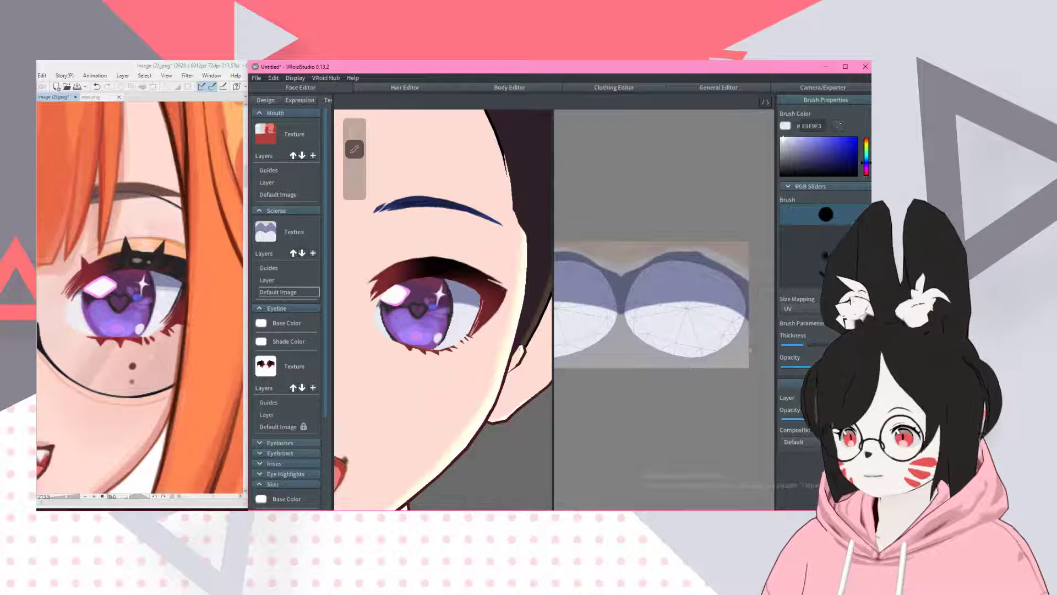
- Check the shaded scleras on the whole face and close up against the reference artwork
scroll(486, 213, "down", 5)
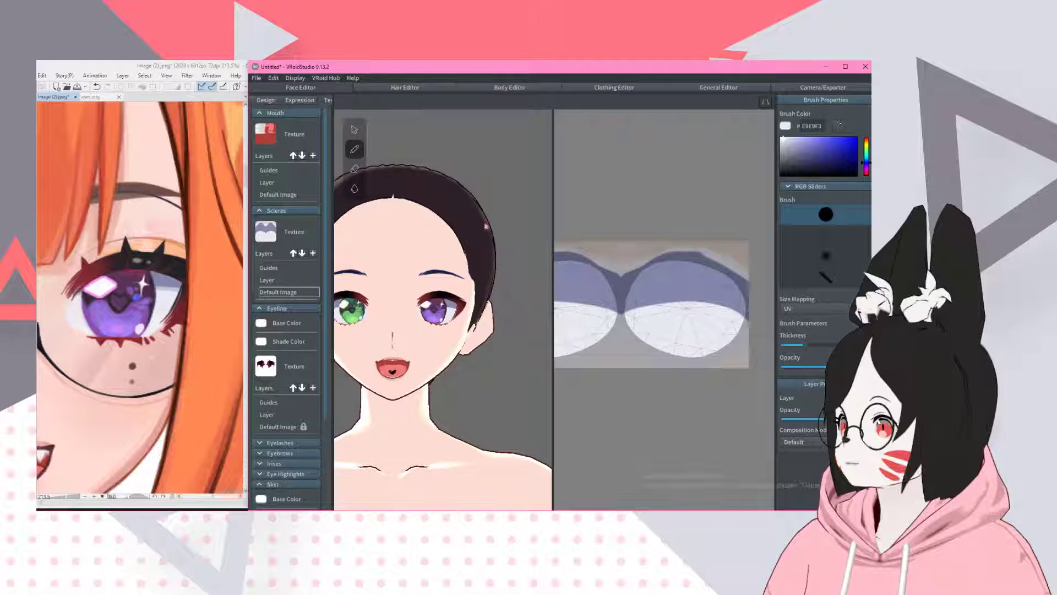
middle_click_drag(438, 175, 482, 165)
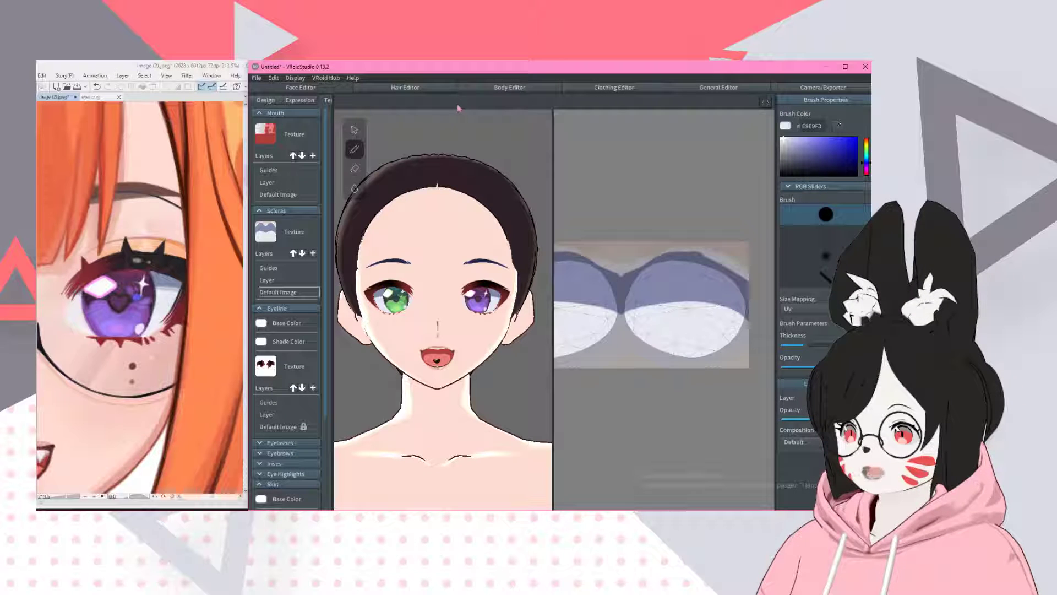
scroll(471, 208, "up", 5)
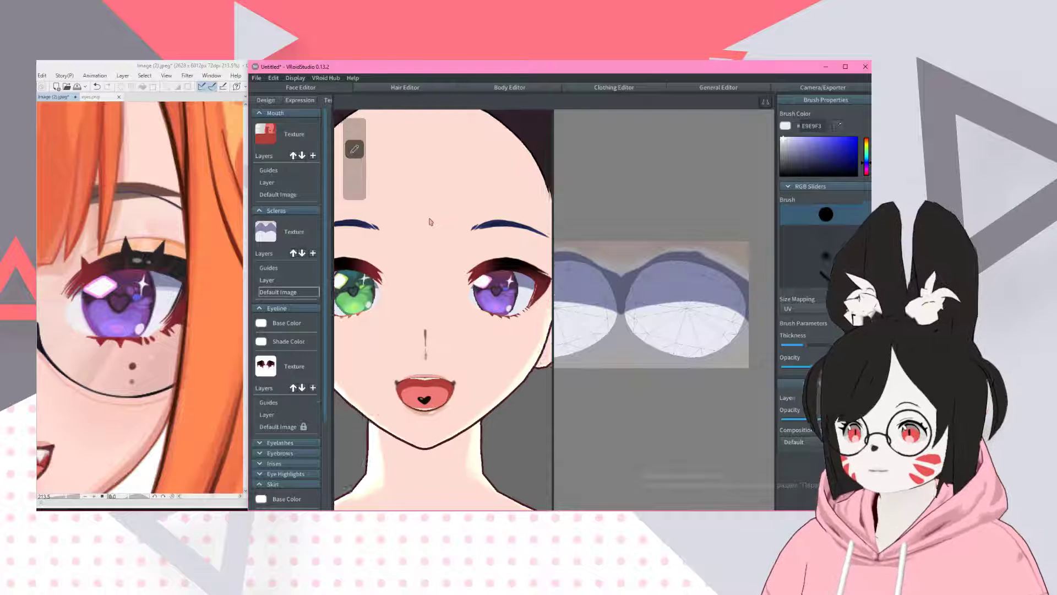
middle_click_drag(478, 222, 429, 222)
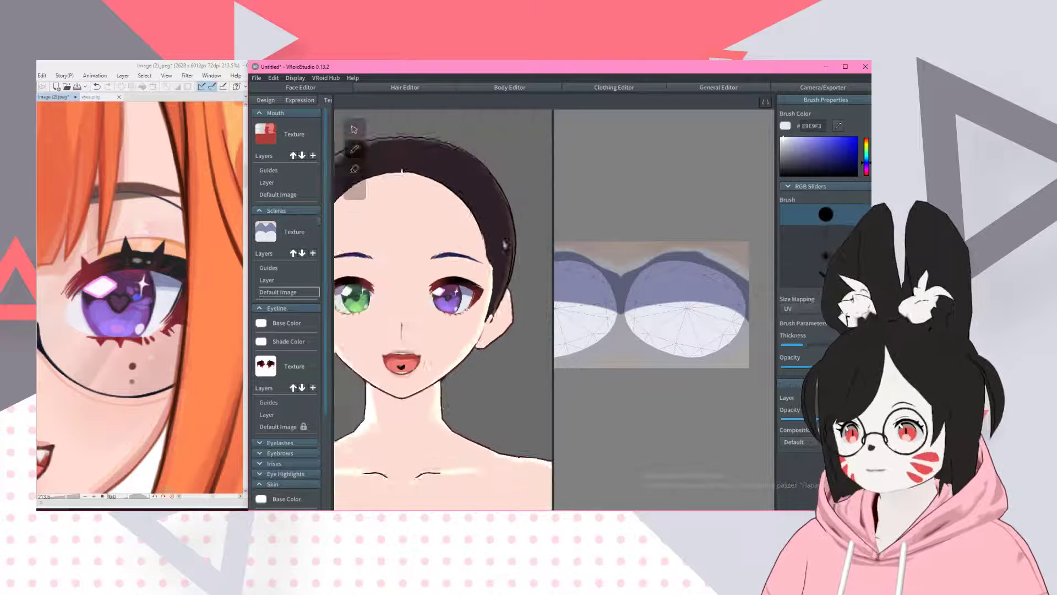
scroll(506, 241, "up", 5)
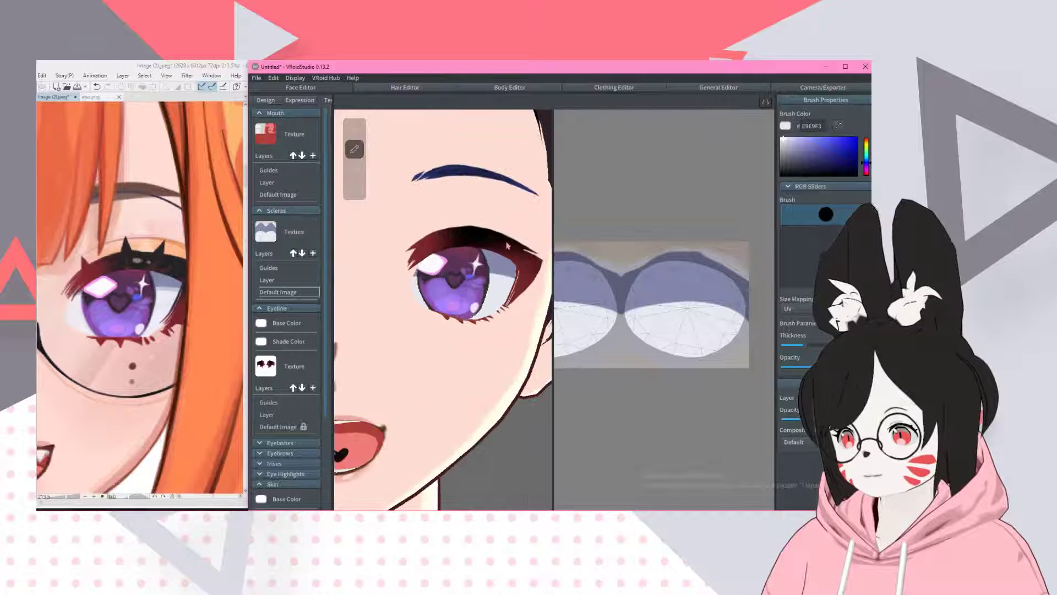
mouse_move(451, 253)
middle_mouse_down()
mouse_move(359, 243)
mouse_move(804, 393)
mouse_move(374, 275)
mouse_move(401, 276)
mouse_move(403, 286)
mouse_move(534, 285)
mouse_move(433, 262)
middle_mouse_up()
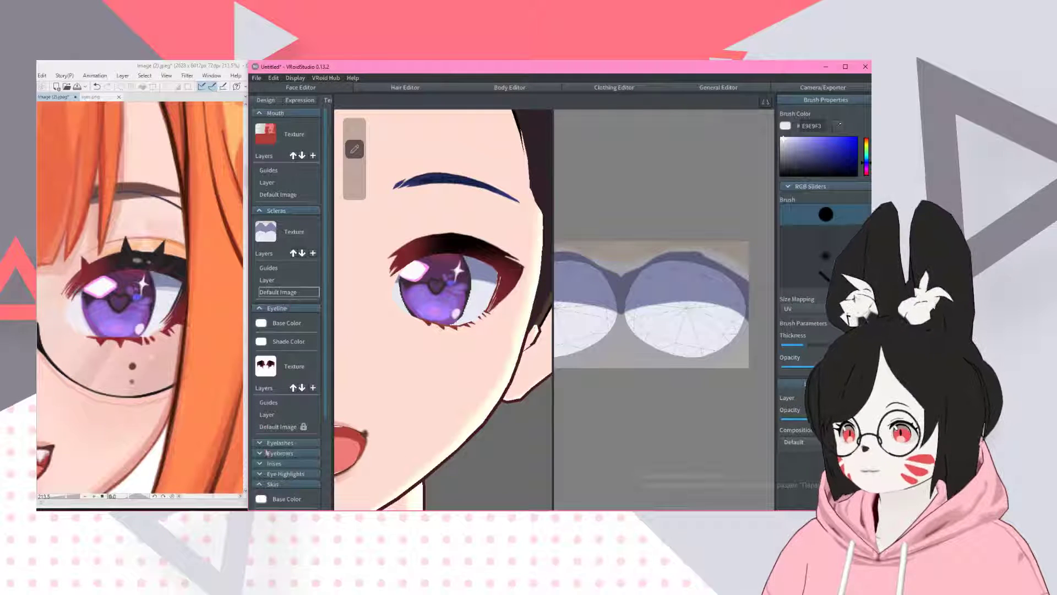
- Select the Eyelashes Layer, shrink the brush to a thin tip, and sample the eyeline's near-black 0D0404 as brush colour
left_click(281, 443)
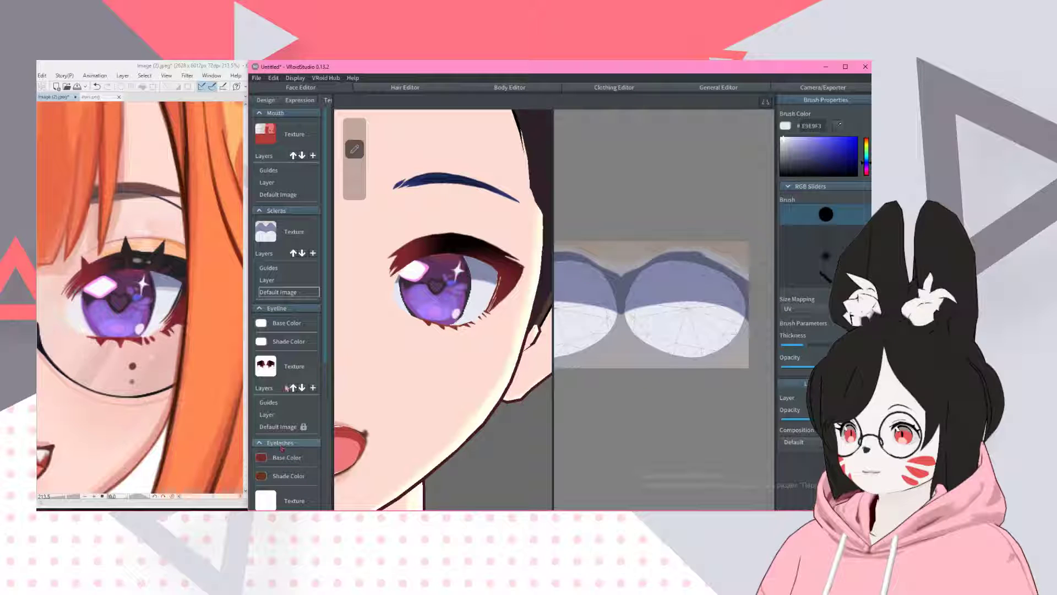
scroll(276, 435, "down", 3)
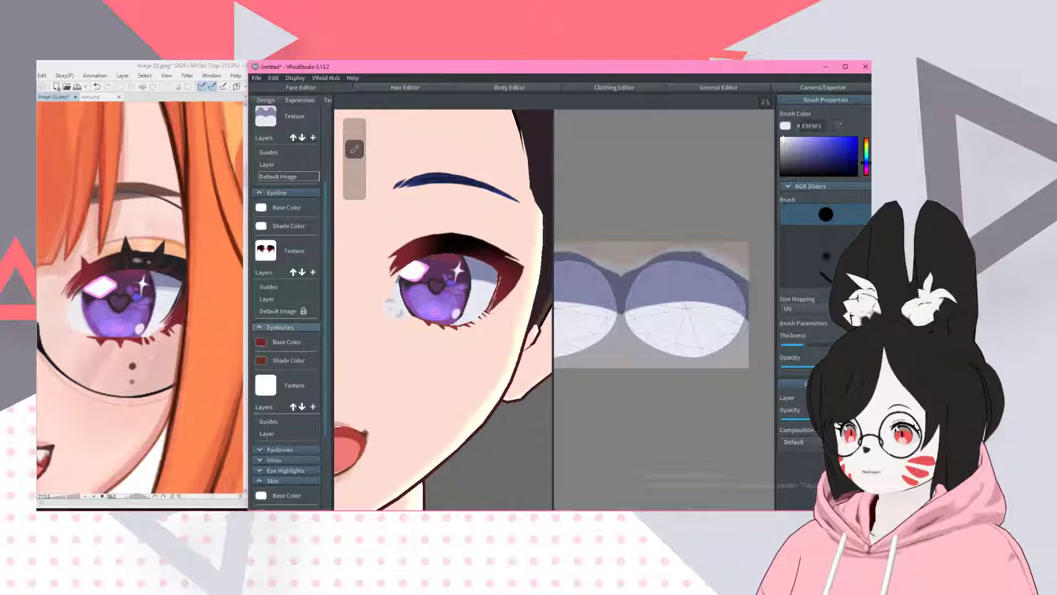
scroll(385, 303, "down", 5)
scroll(374, 298, "up", 5)
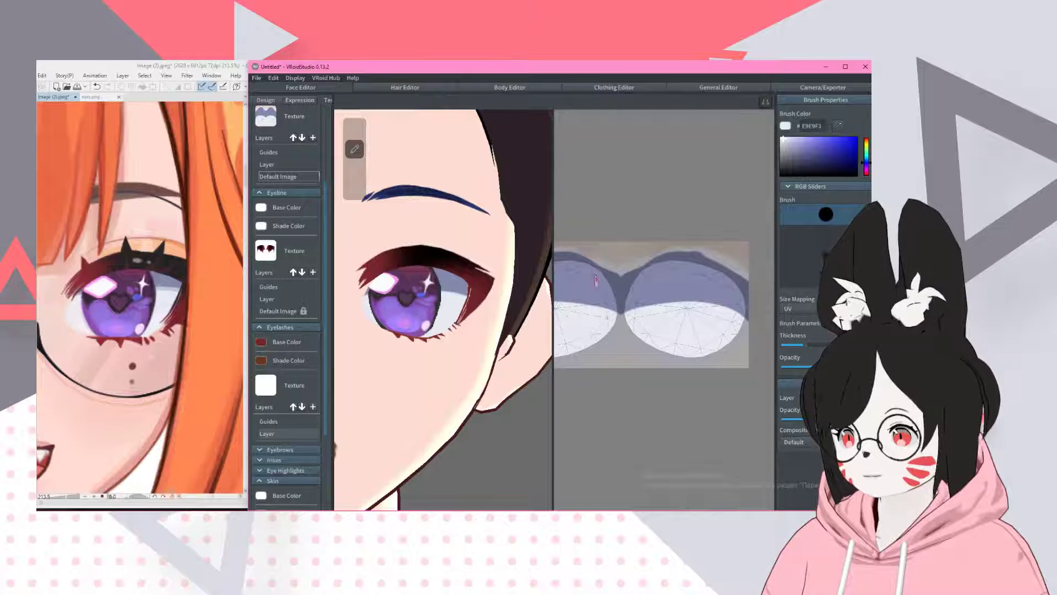
left_click(275, 433)
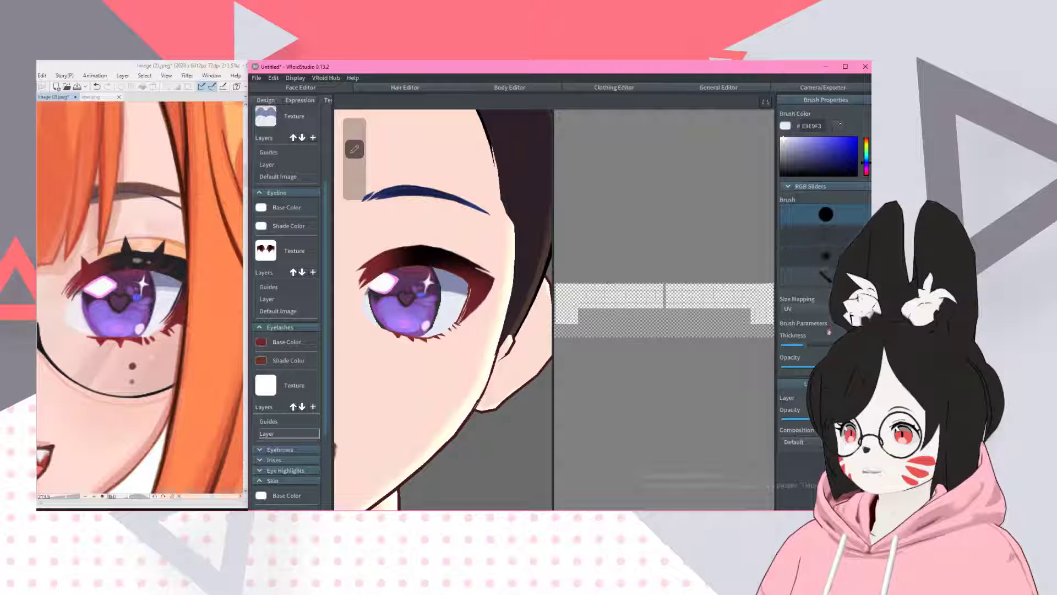
left_click(781, 346)
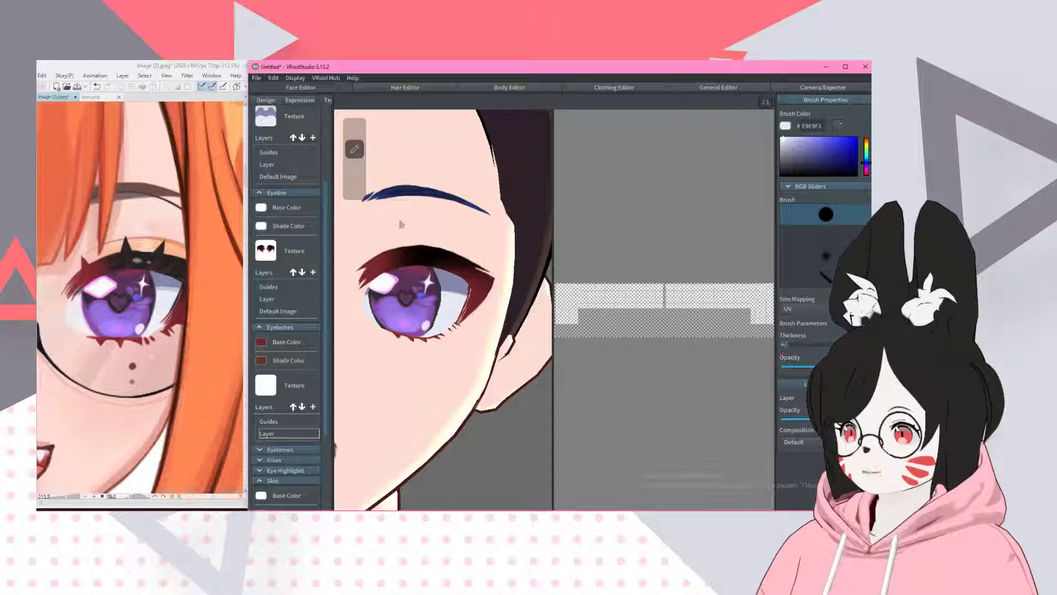
left_click(432, 259, "alt")
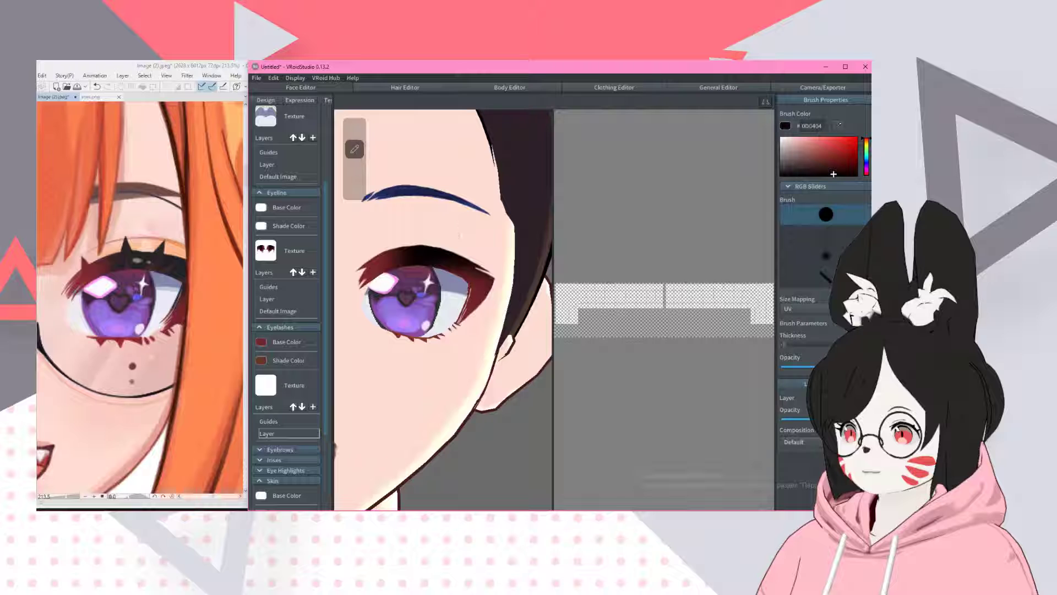
- Paint a black lash spike above the middle of the upper eyeline and extend its base downward on the eyelash texture
mouse_move(412, 223)
left_mouse_down()
mouse_move(416, 246)
mouse_move(420, 234)
left_mouse_up()
key("ctrl+z")
key("ctrl+z")
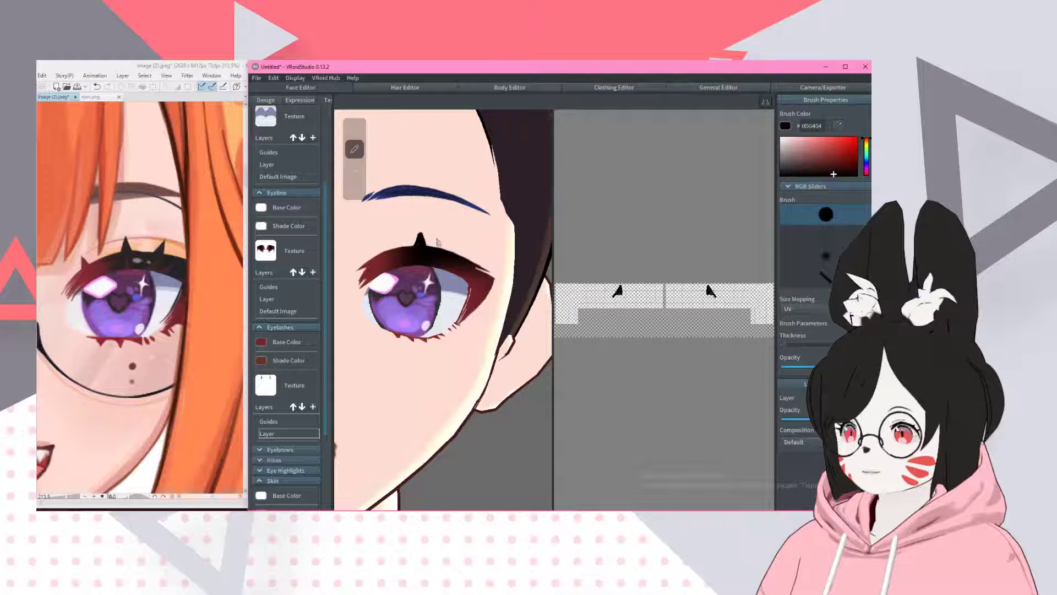
scroll(681, 259, "up", 5)
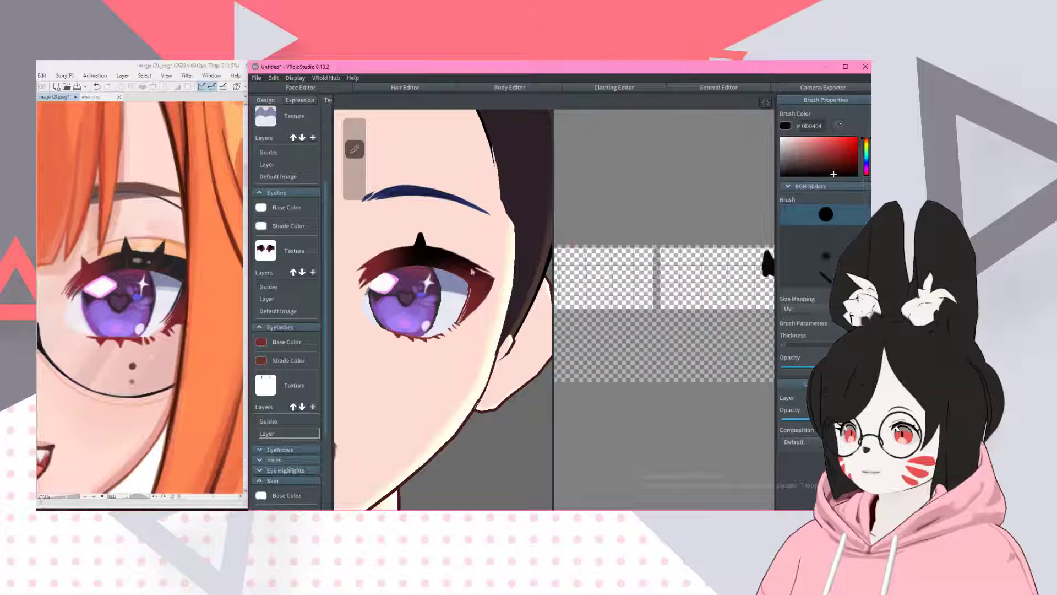
right_click_drag(681, 259, 575, 276)
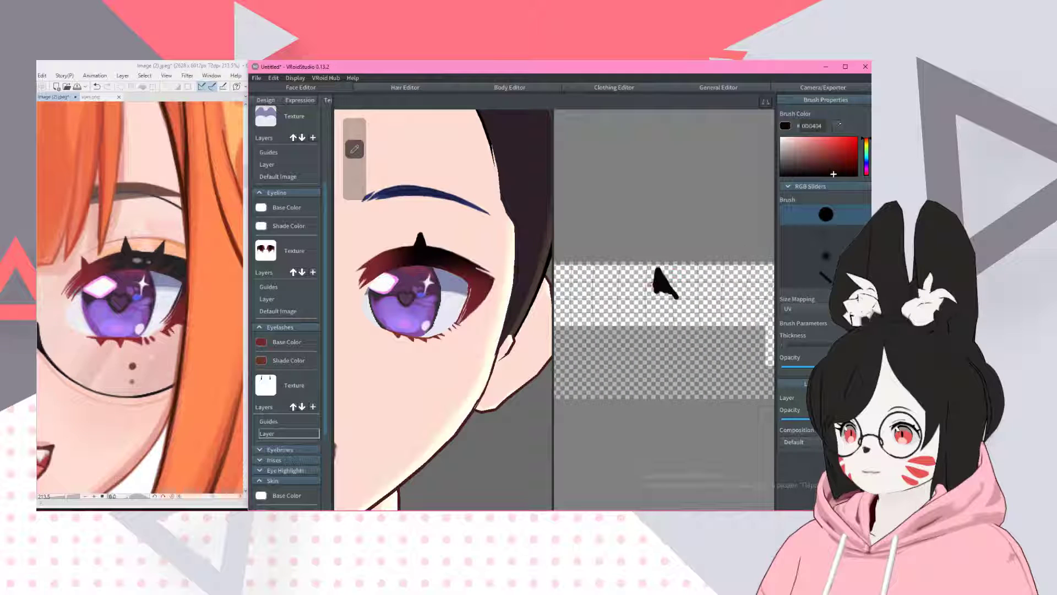
mouse_move(655, 289)
left_mouse_down()
mouse_move(663, 336)
mouse_move(682, 342)
mouse_move(686, 329)
mouse_move(690, 345)
mouse_move(675, 341)
mouse_move(680, 306)
mouse_move(693, 338)
left_mouse_up()
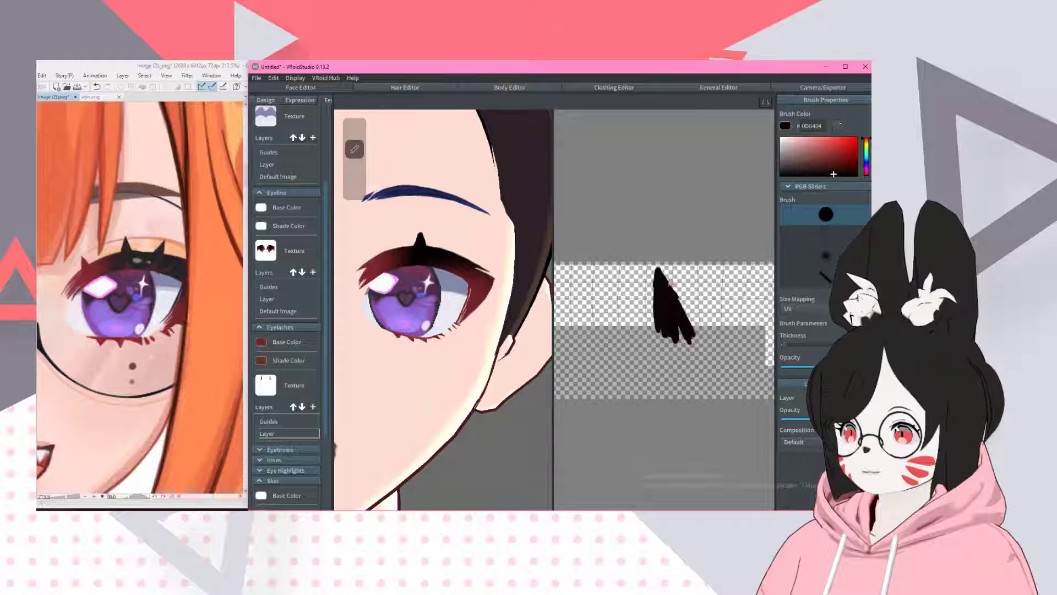
- Erase along the edges of the middle lash spike to narrow it and sharpen its tip
key("e")
left_click_drag(654, 273, 654, 322)
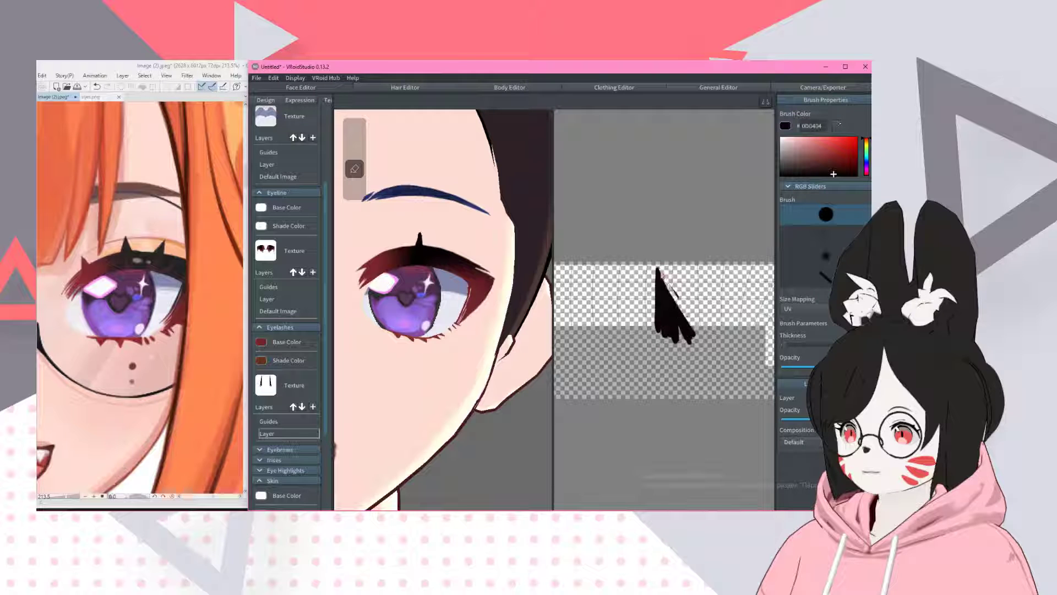
left_click_drag(657, 270, 661, 295)
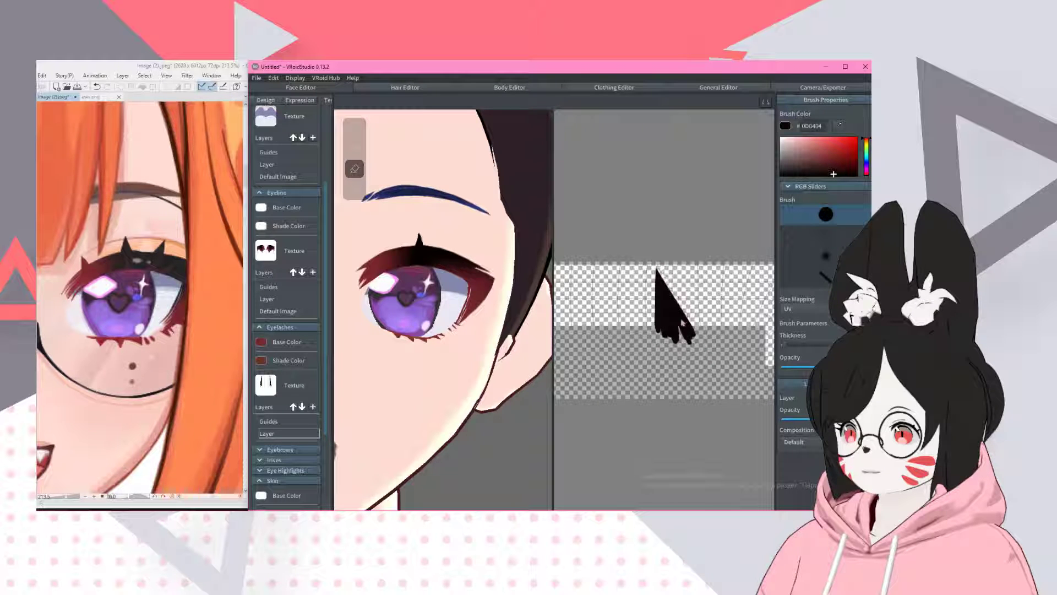
key("b")
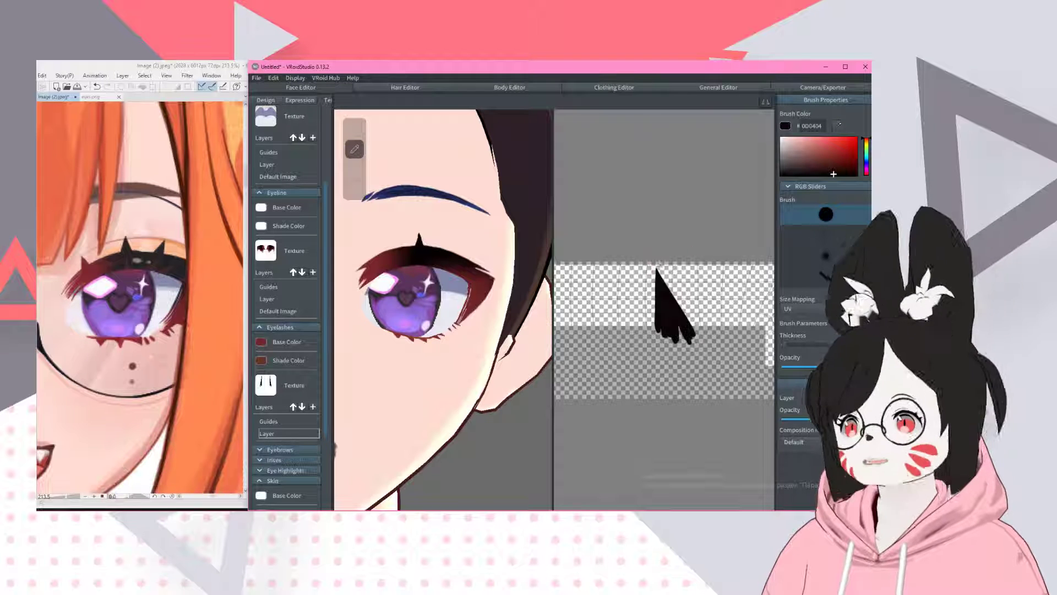
- Paint a second slanted black lash spike toward the inner corner on the eyelash texture, redoing the stroke until its angle fits
key("ctrl+z")
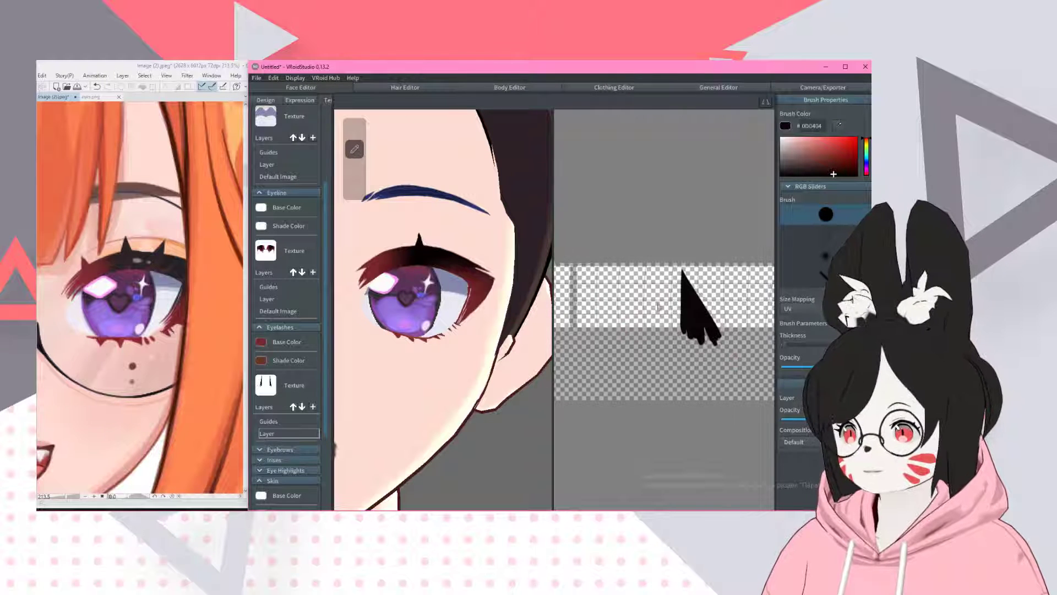
left_click_drag(622, 280, 667, 357)
key("ctrl+z")
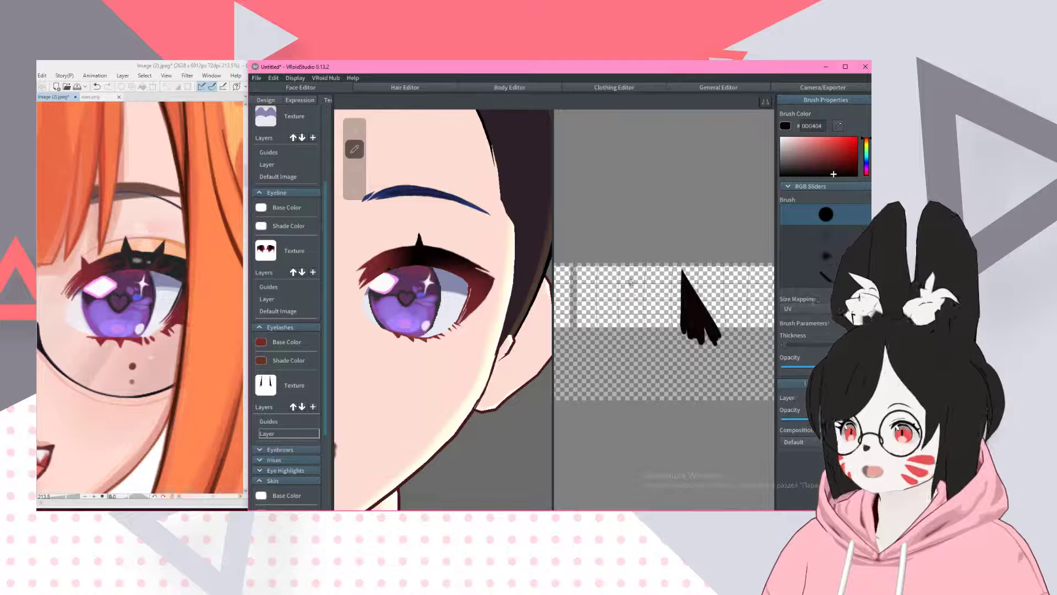
left_click_drag(628, 273, 673, 338)
key("ctrl+z")
mouse_move(629, 270)
left_mouse_down()
mouse_move(663, 345)
mouse_move(676, 344)
left_mouse_up()
key("ctrl+z")
left_click_drag(630, 271, 675, 351)
key("ctrl+z")
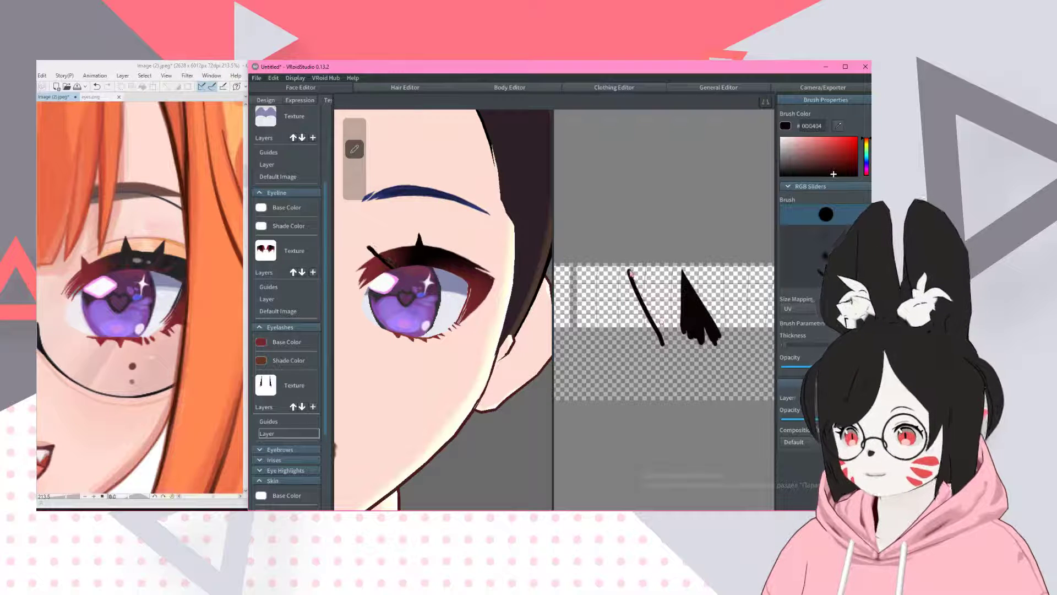
left_click_drag(631, 272, 681, 351)
key("ctrl+z")
mouse_move(629, 270)
left_mouse_down()
mouse_move(682, 353)
mouse_move(671, 371)
mouse_move(684, 359)
left_mouse_up()
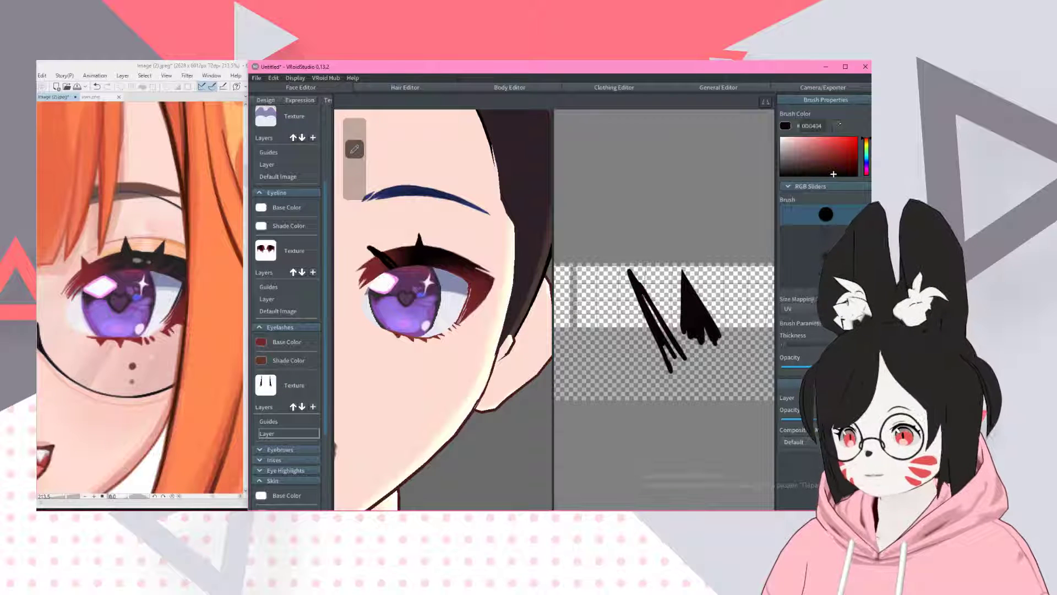
- Erase the outer edge of the inner lash spike's tip to sharpen it, and return to the brush
key("e")
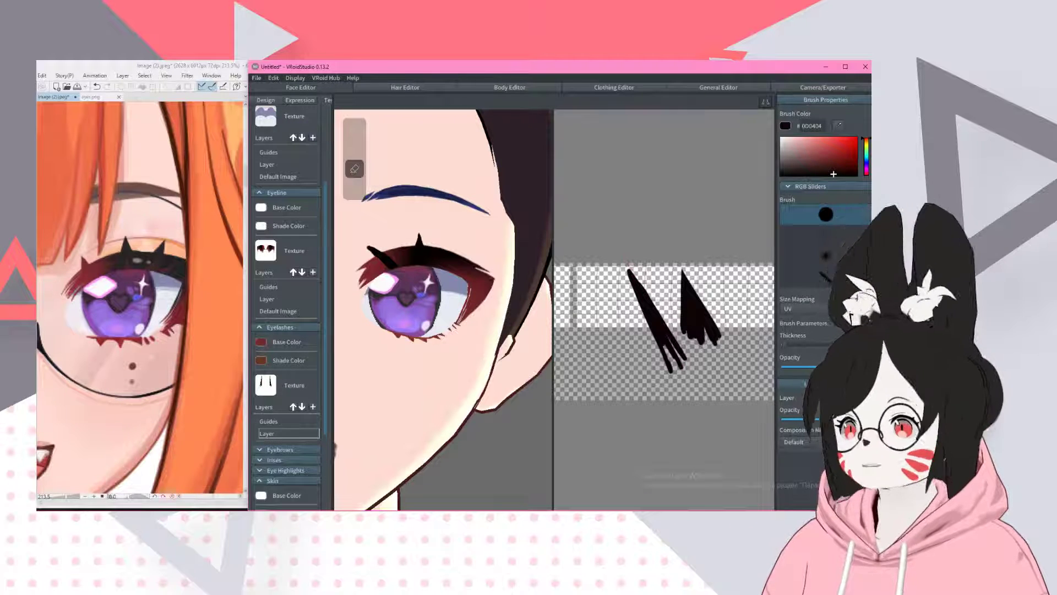
left_click_drag(629, 267, 631, 292)
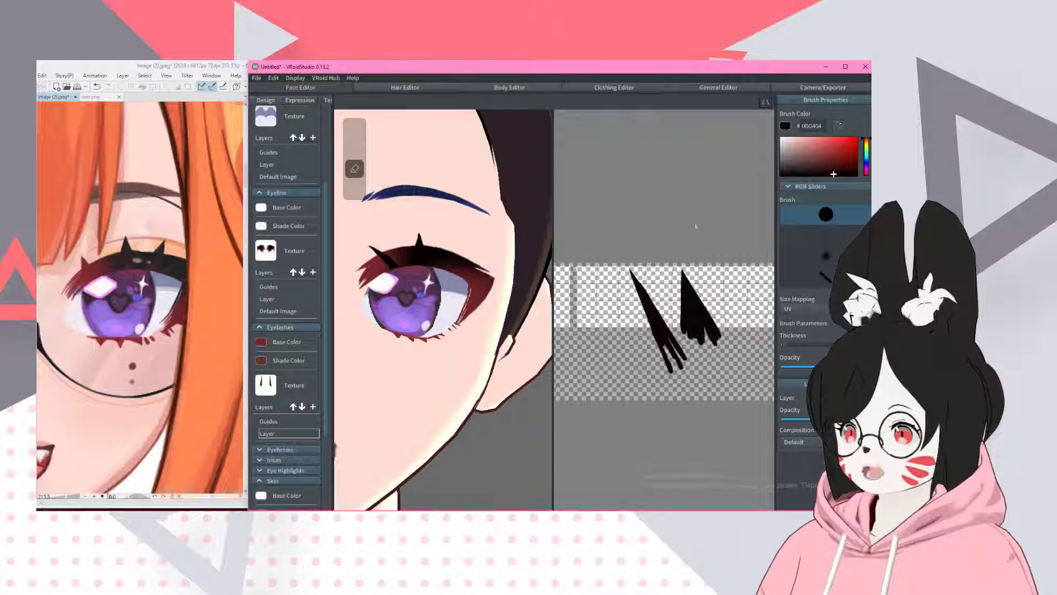
key("b")
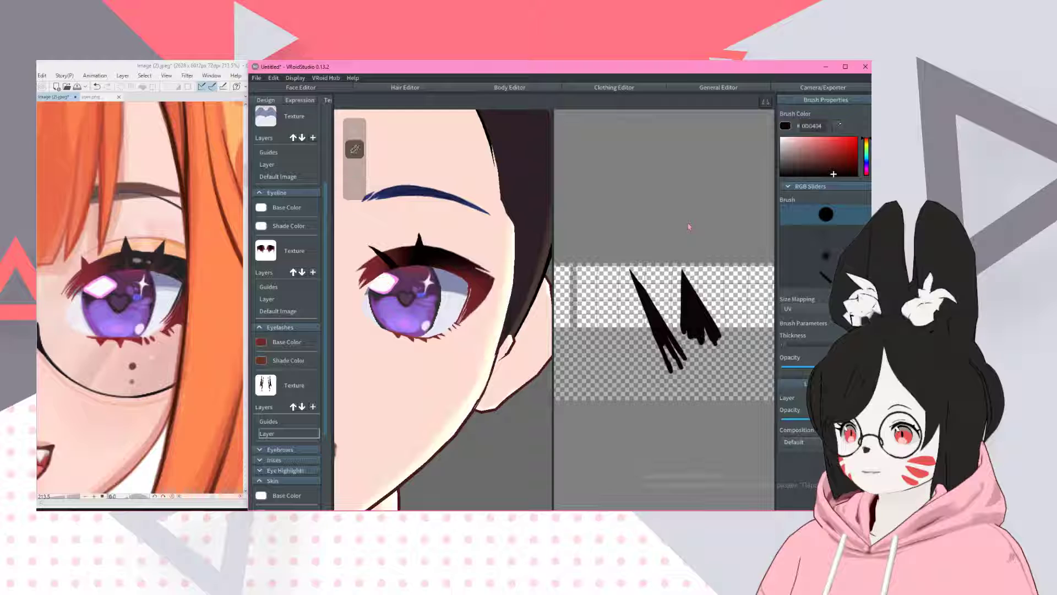
- Paint a third slanted black lash spike on the outer side of the middle one, redoing strokes until its angle fits, and trim its edge
middle_click_drag(723, 271, 672, 281)
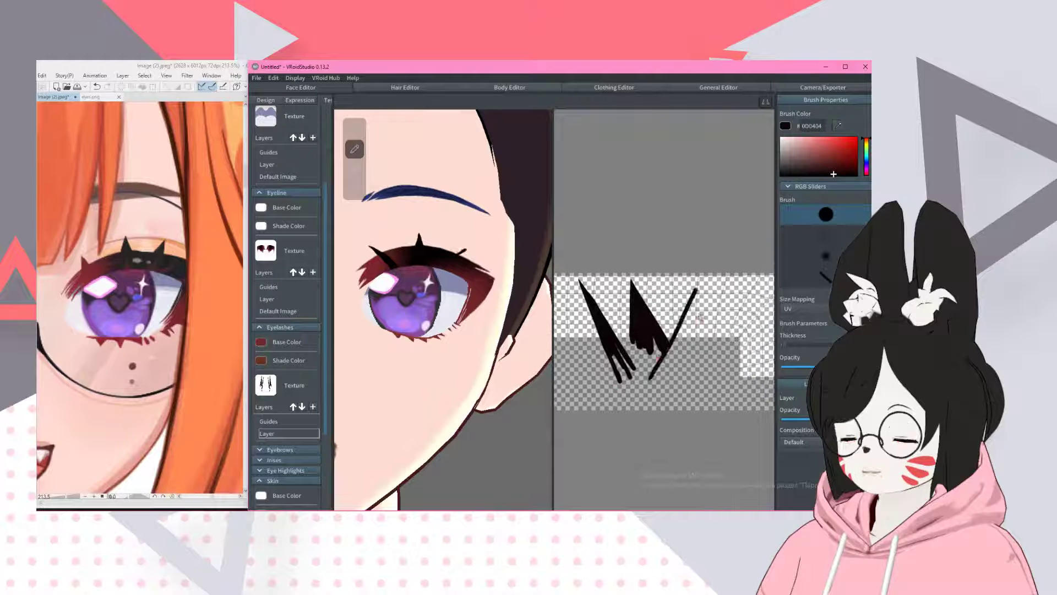
left_click_drag(648, 377, 704, 281)
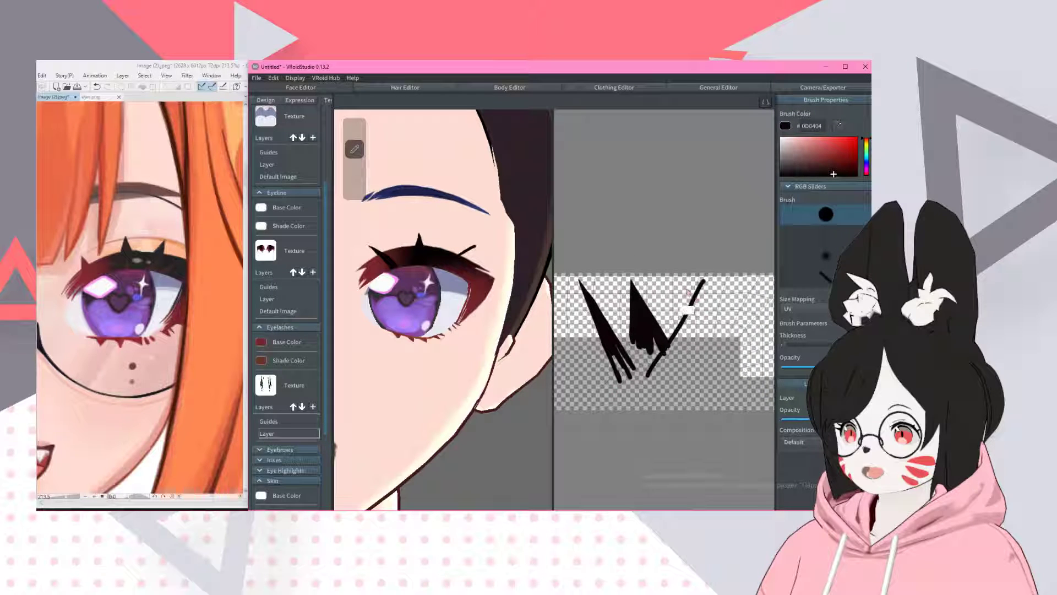
key("ctrl+z")
mouse_move(642, 387)
left_mouse_down()
mouse_move(683, 285)
mouse_move(652, 391)
left_mouse_up()
key("ctrl+z")
mouse_move(688, 279)
left_mouse_down()
mouse_move(670, 384)
mouse_move(672, 355)
left_mouse_up()
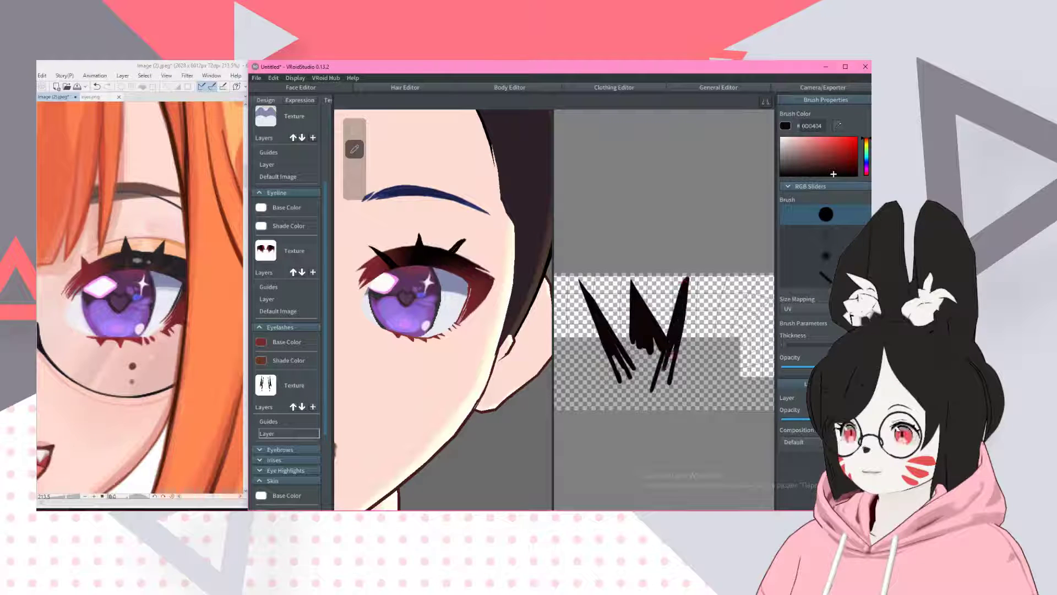
key("e")
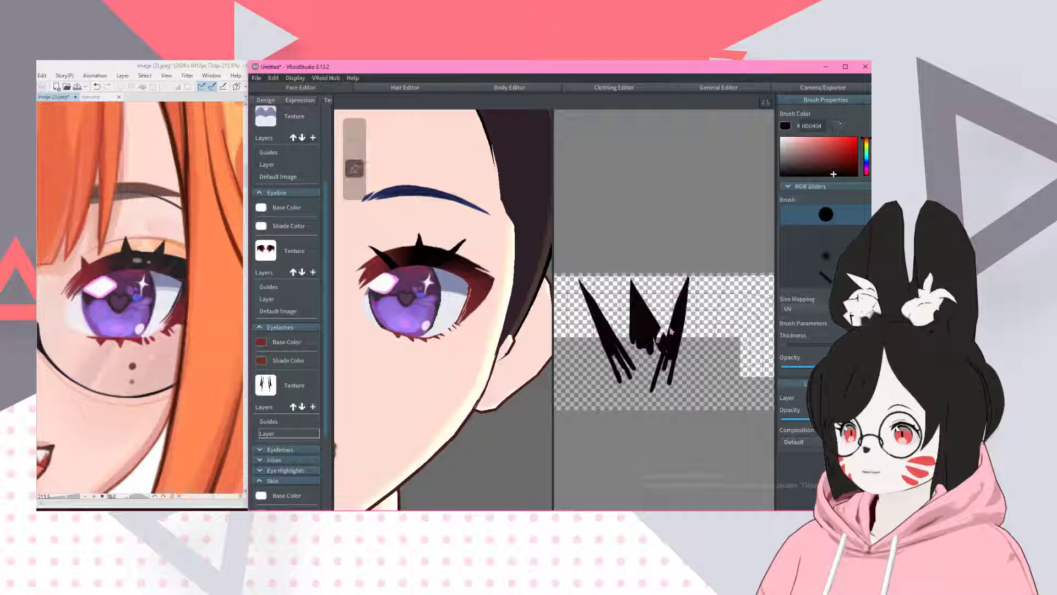
key("b")
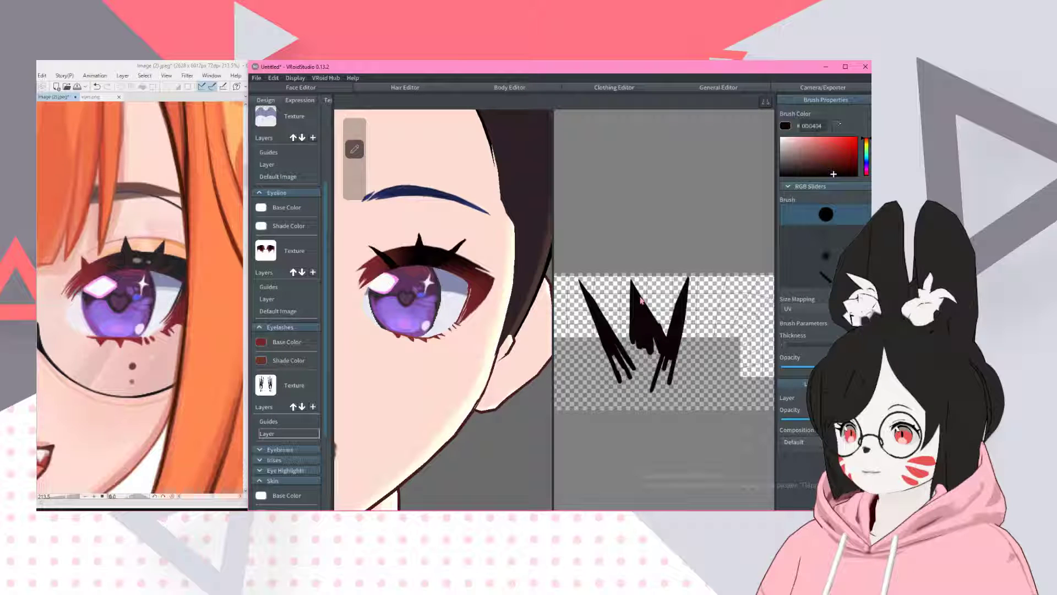
- Paint a fourth slanted black lash spike near the outer corner on the eyelash texture and erase along its edge to thin it
middle_click_drag(741, 282, 720, 287)
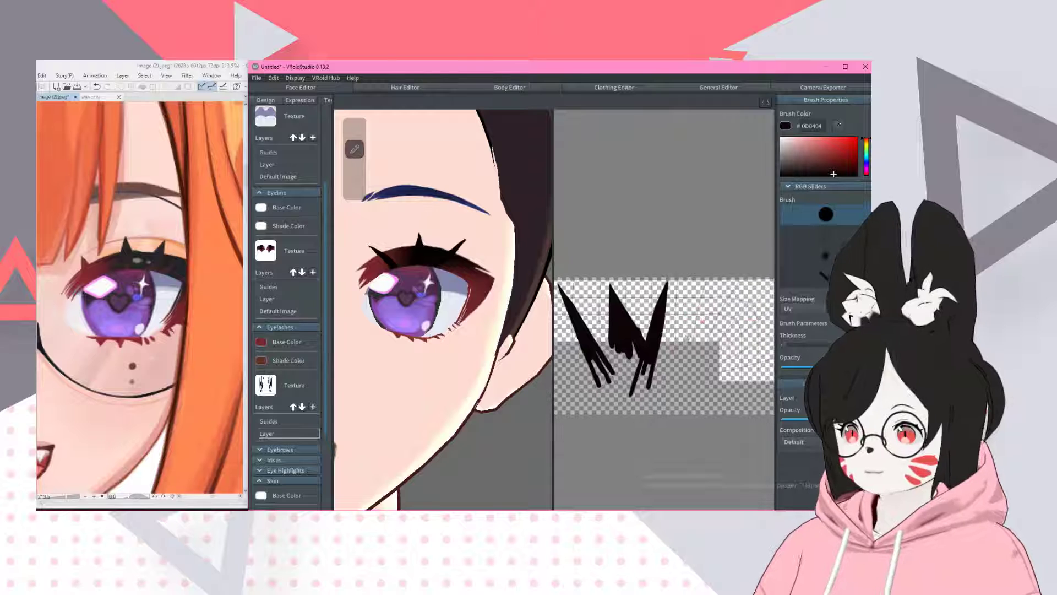
mouse_move(719, 290)
left_mouse_down()
mouse_move(676, 349)
mouse_move(691, 377)
mouse_move(673, 365)
left_mouse_up()
mouse_move(707, 314)
left_mouse_down()
mouse_move(692, 366)
mouse_move(685, 346)
left_mouse_up()
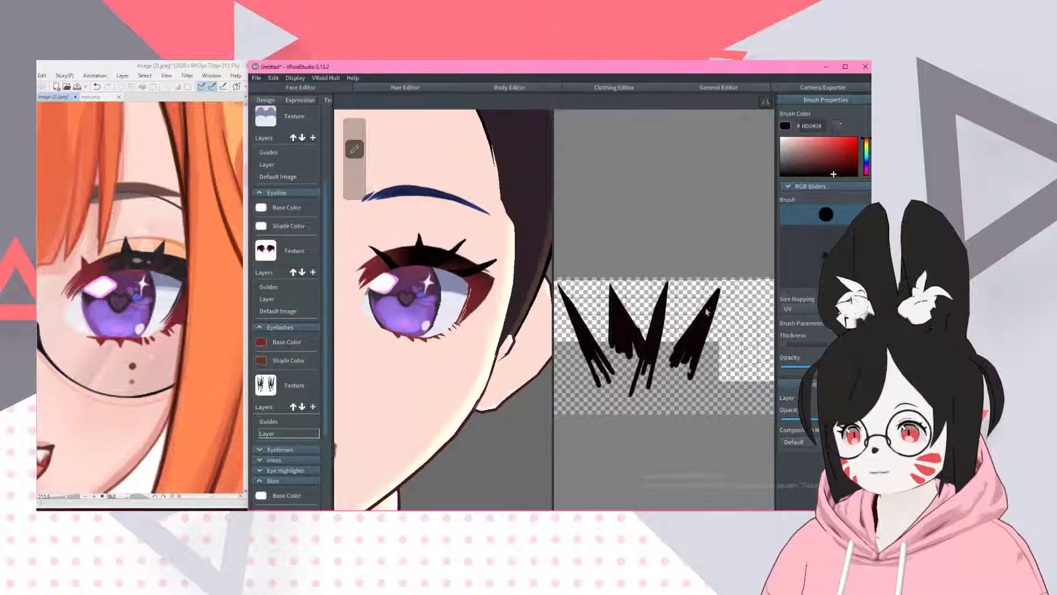
key("e")
left_click_drag(711, 297, 672, 363)
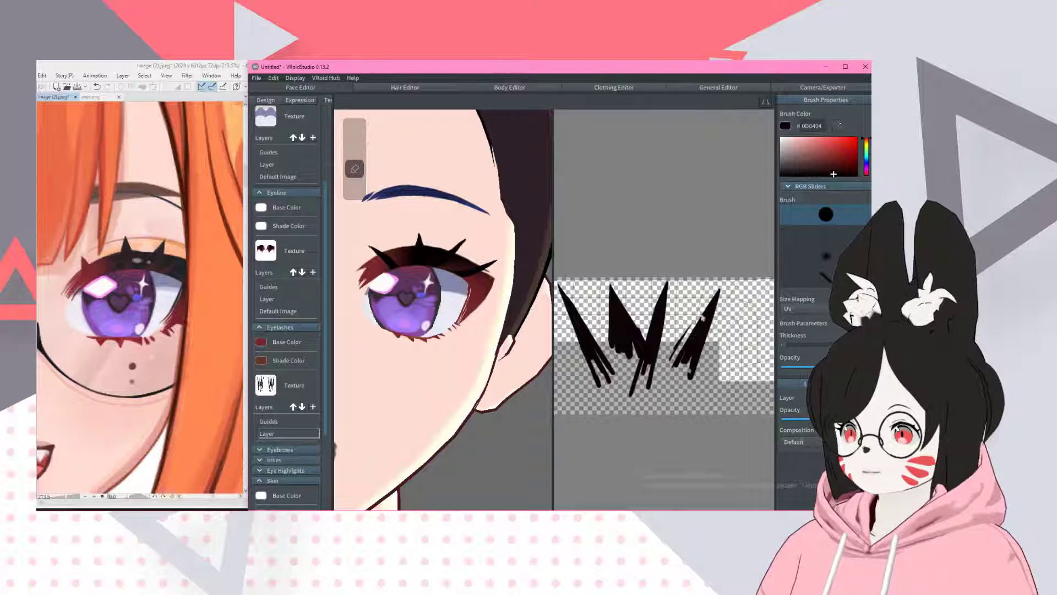
- Turn on alpha lock for the eyelash layer and choose the soft round brush
right_click(305, 434)
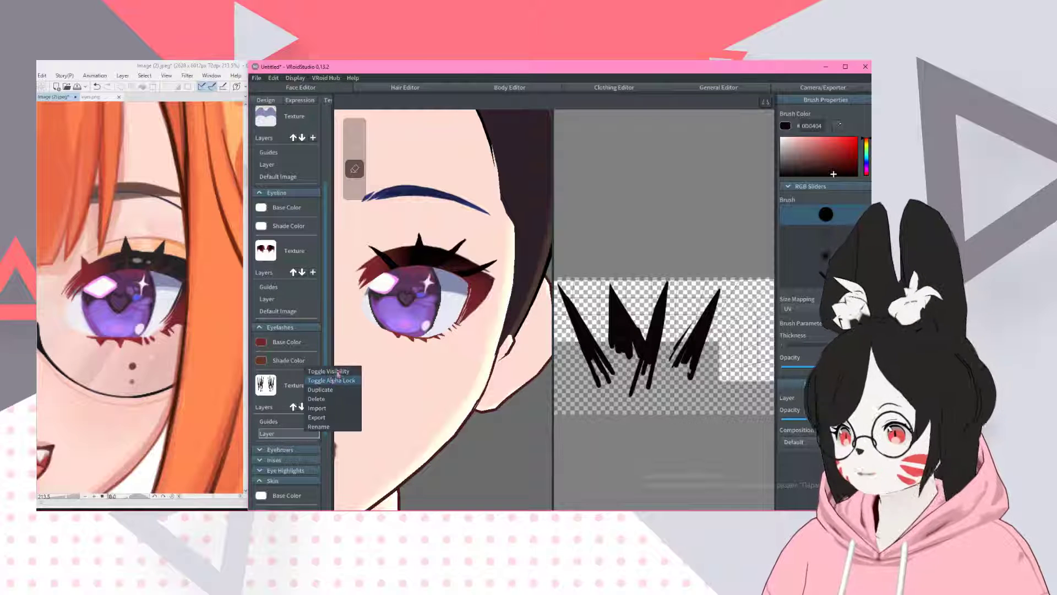
left_click(333, 379)
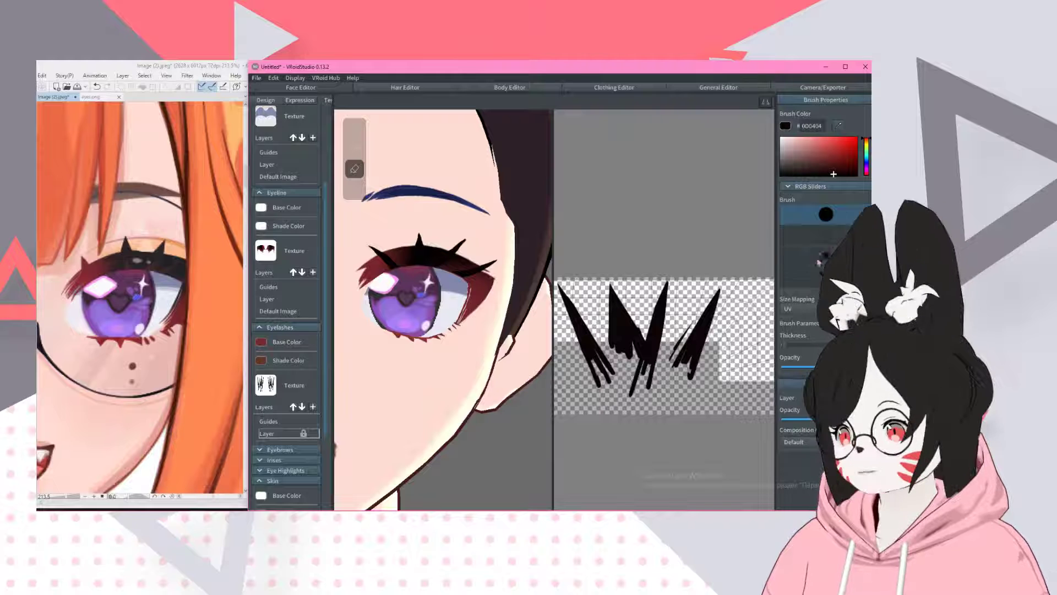
left_click(820, 259)
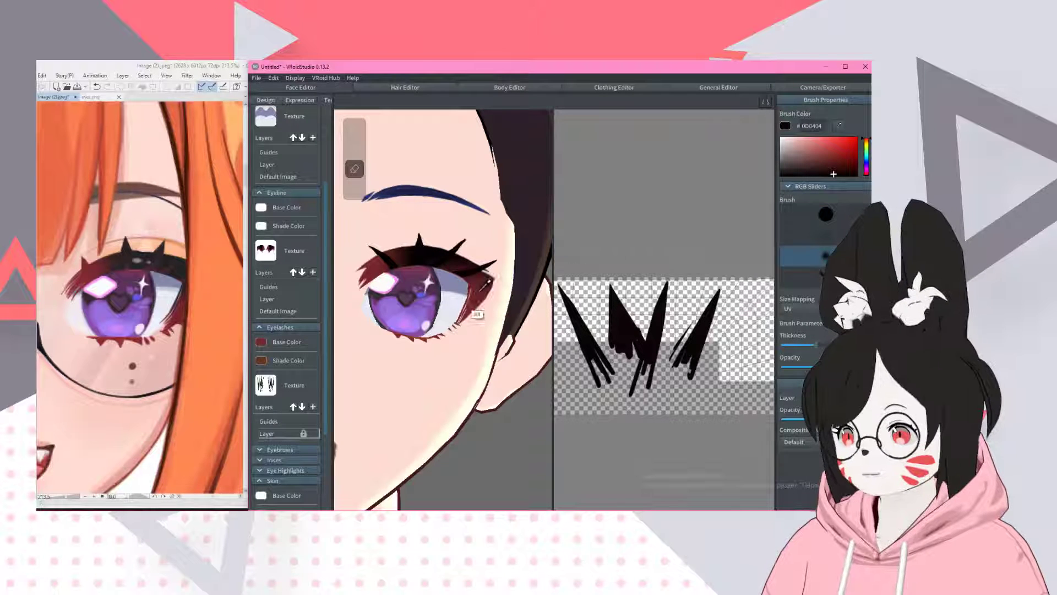
- Sample the dark red 6A2228 from the eyeline's outer corner and tint the outermost lash spike with it
left_click(481, 290, "alt")
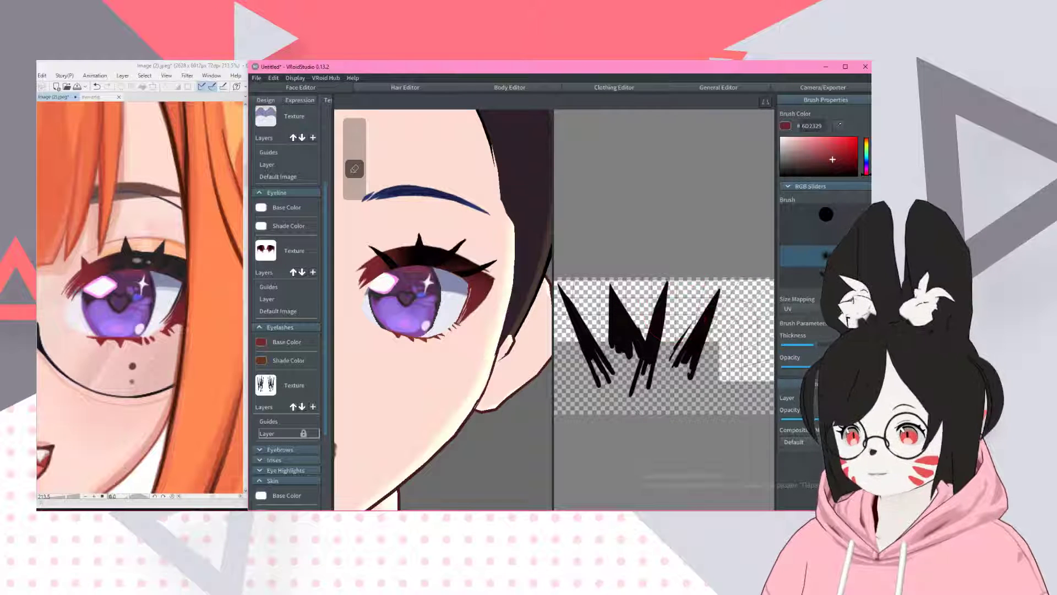
key("b")
left_click_drag(680, 333, 658, 355)
key("ctrl+z")
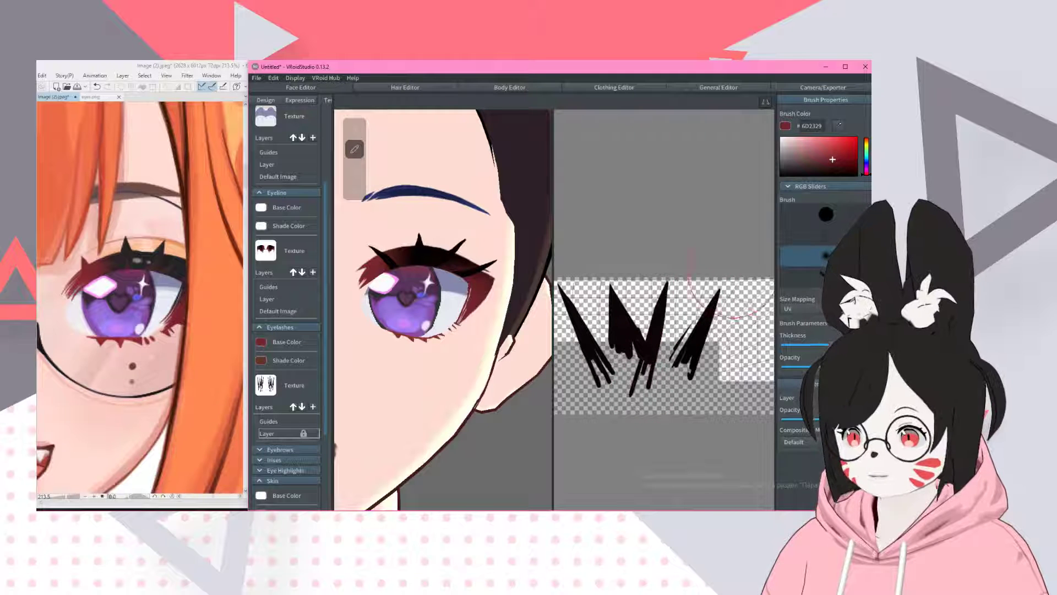
left_click(481, 296, "alt")
left_click(479, 302, "alt")
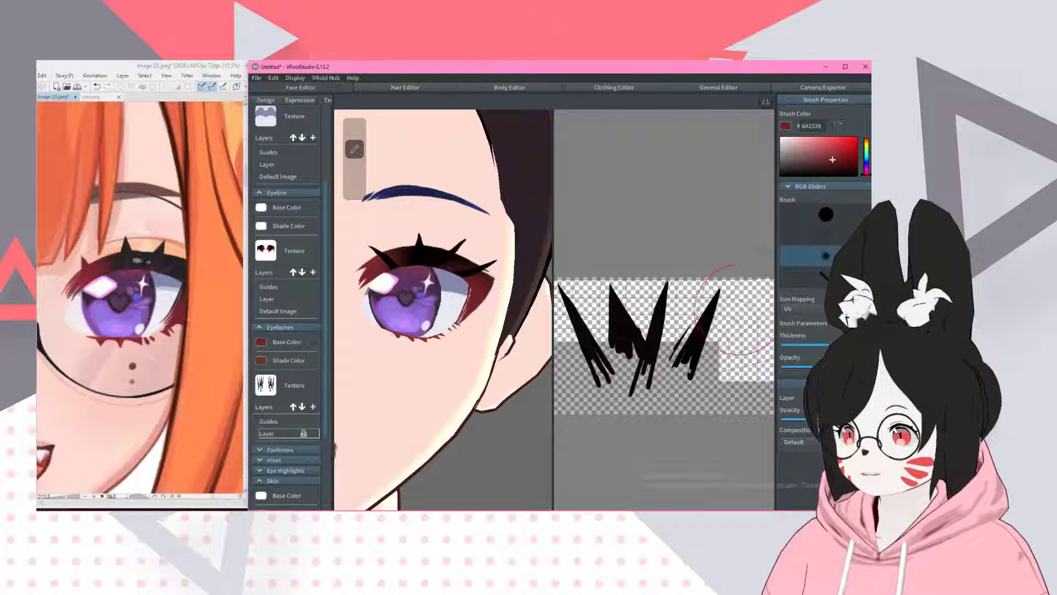
mouse_move(717, 293)
left_mouse_down()
mouse_move(690, 372)
mouse_move(680, 358)
left_mouse_up()
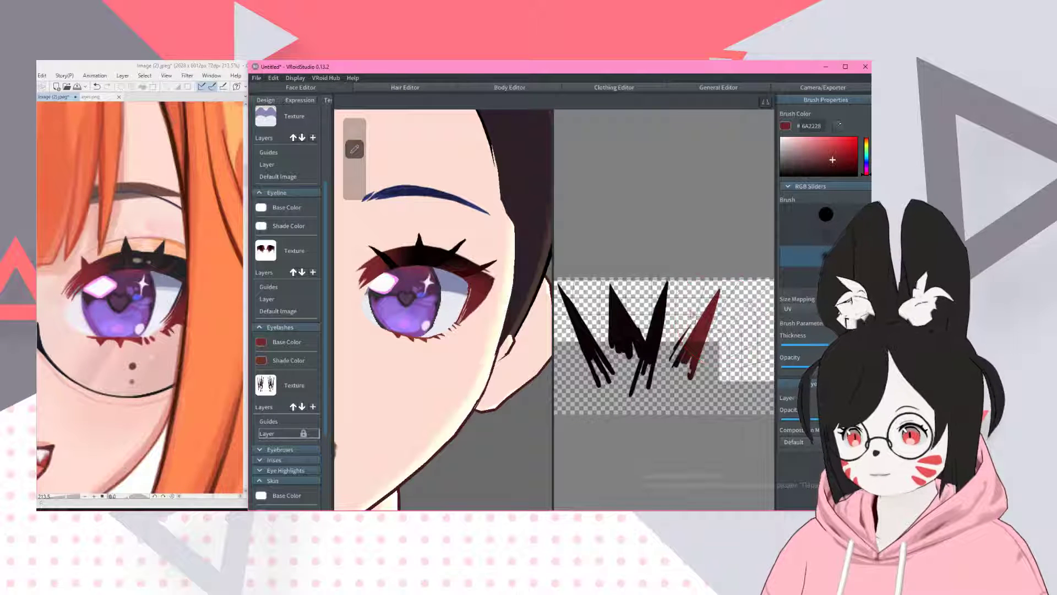
- Sample a slightly darker red from the eyeline and tint the innermost lash spike with it, undoing the excess strokes
left_click(469, 299, "alt")
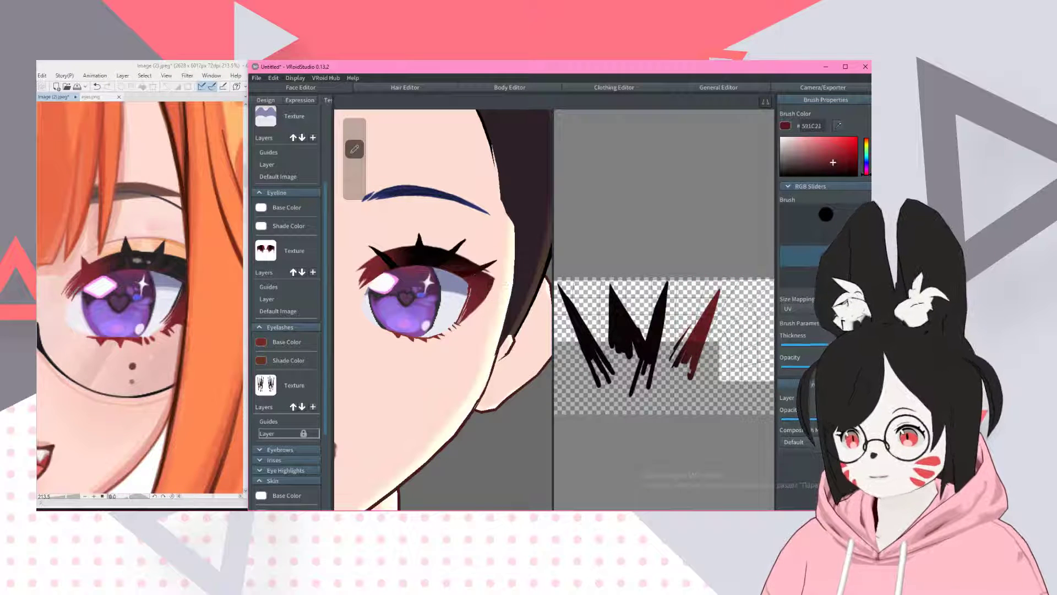
left_click(477, 307, "alt")
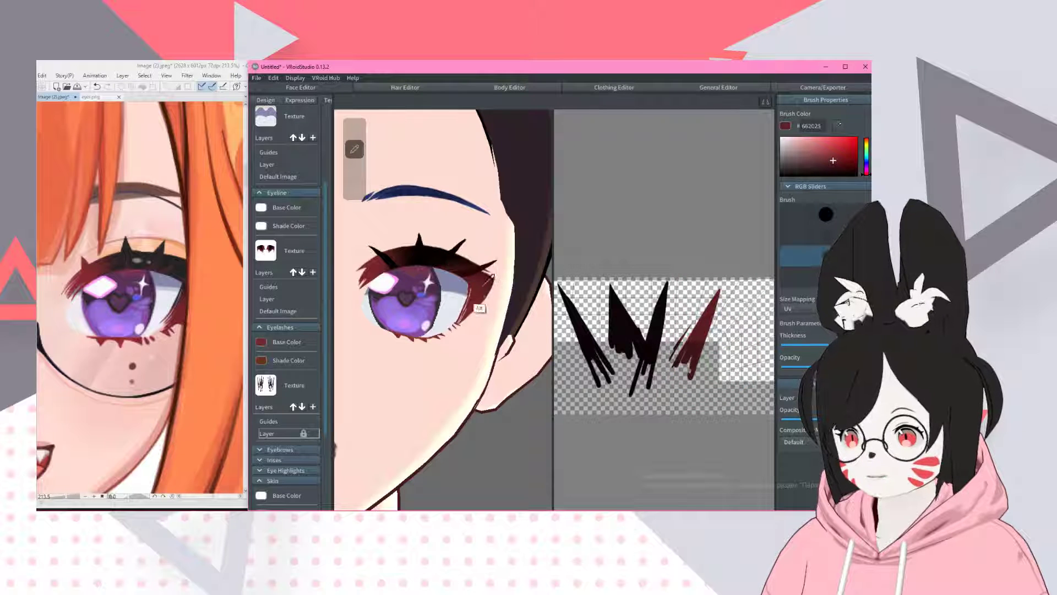
left_click_drag(373, 248, 396, 266)
left_click_drag(554, 275, 563, 302)
mouse_move(585, 344)
left_mouse_down()
mouse_move(613, 380)
mouse_move(631, 327)
mouse_move(664, 325)
mouse_move(629, 341)
left_mouse_up()
key("ctrl+z")
key("ctrl+z")
- Set both the base colour and the shade colour of the eyelashes to white (FFFFFF)
left_click(261, 342)
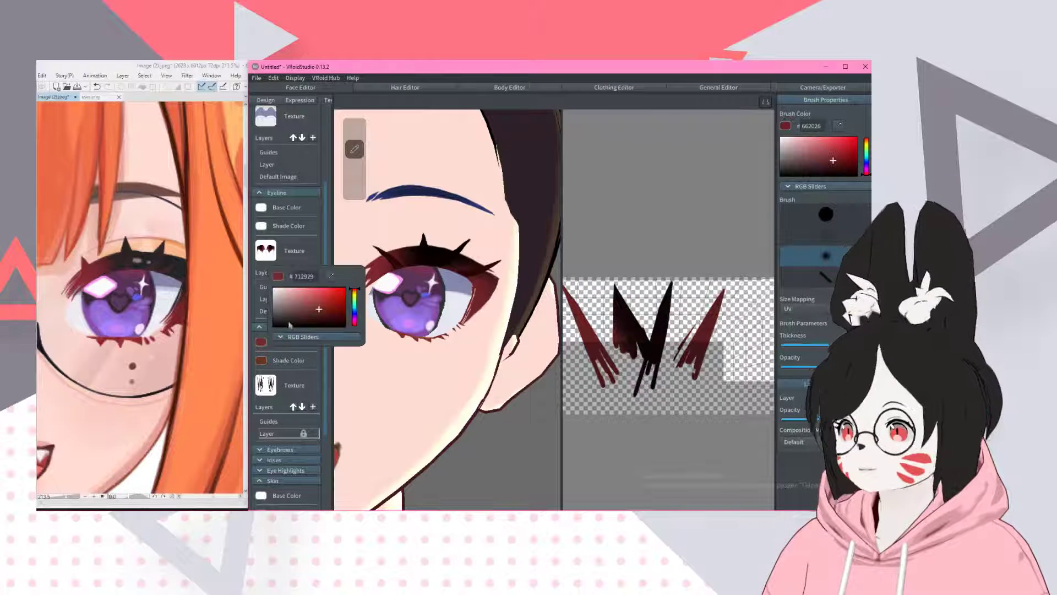
left_click_drag(289, 325, 247, 264)
left_click(264, 363)
left_click_drag(292, 327, 268, 301)
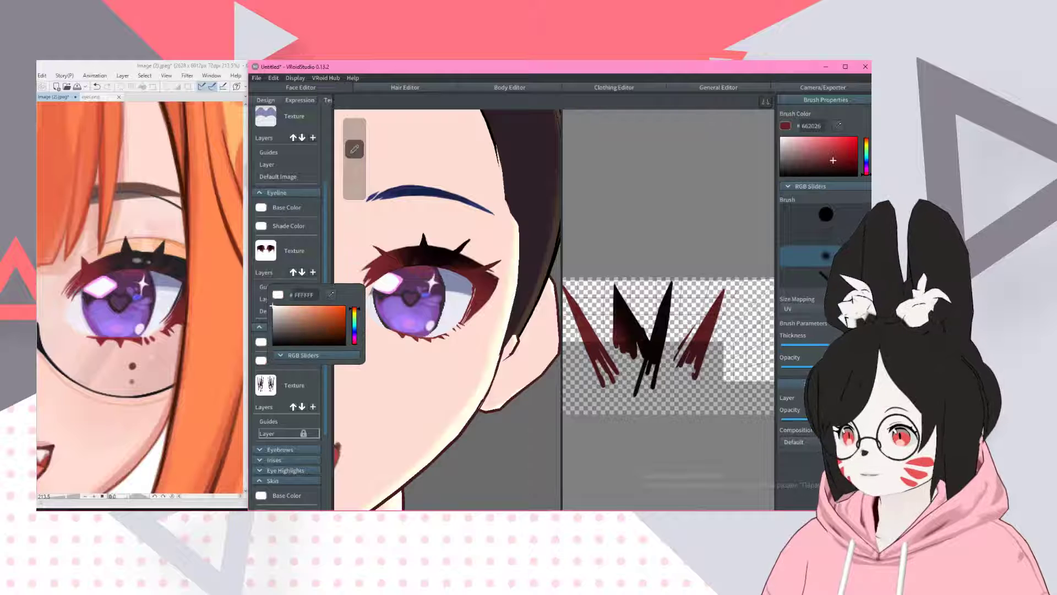
left_click(658, 79)
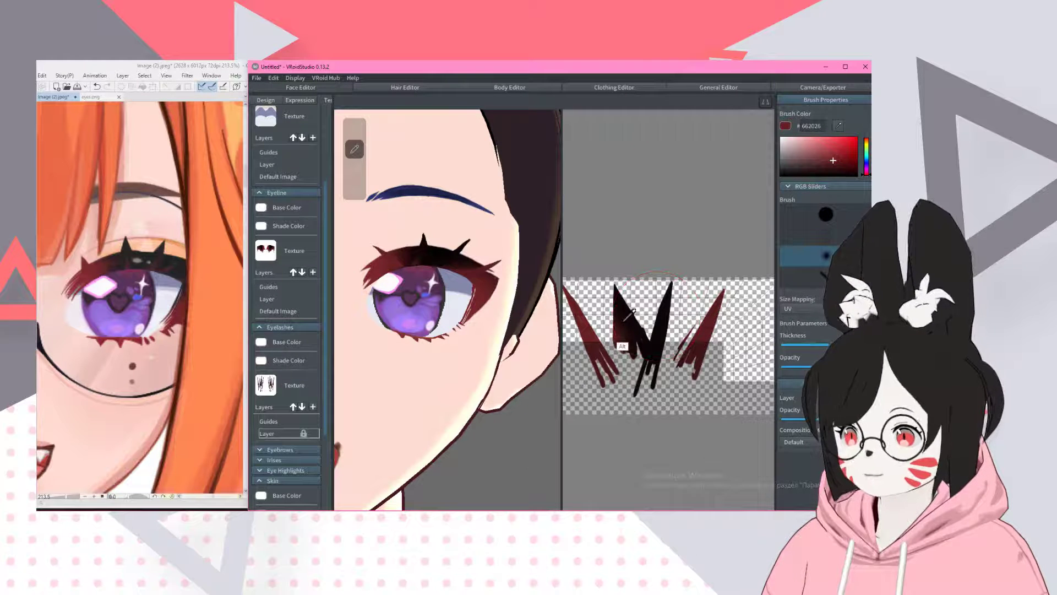
- Sample the near-black 1A090A from the middle lash spike and paint over the reddish patch on it
left_click(617, 328, "alt")
mouse_move(617, 327)
left_mouse_down()
mouse_move(628, 308)
mouse_move(636, 328)
mouse_move(620, 292)
mouse_move(606, 322)
mouse_move(594, 311)
mouse_move(600, 342)
mouse_move(621, 339)
left_mouse_up()
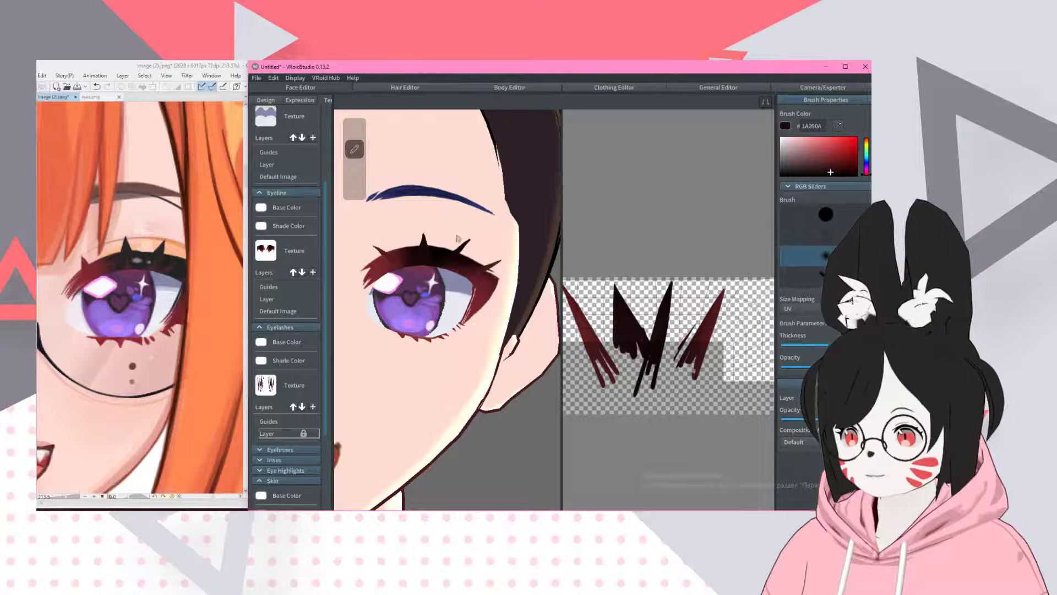
- Examine the finished eyelashes on the whole face and up close, comparing both eyes with the reference artwork
scroll(277, 364, "up", 1)
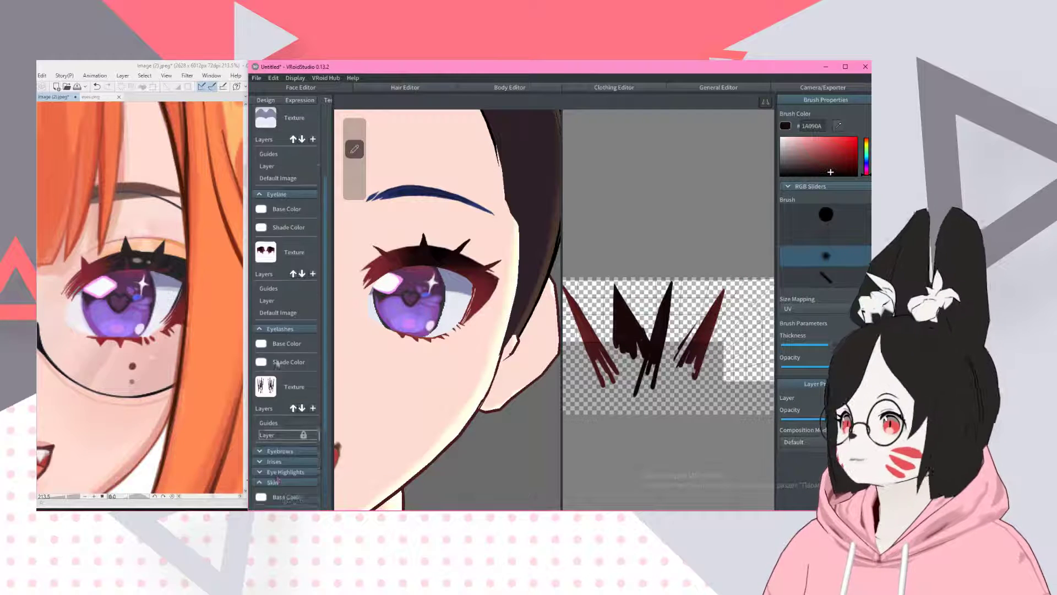
scroll(277, 364, "up", 2)
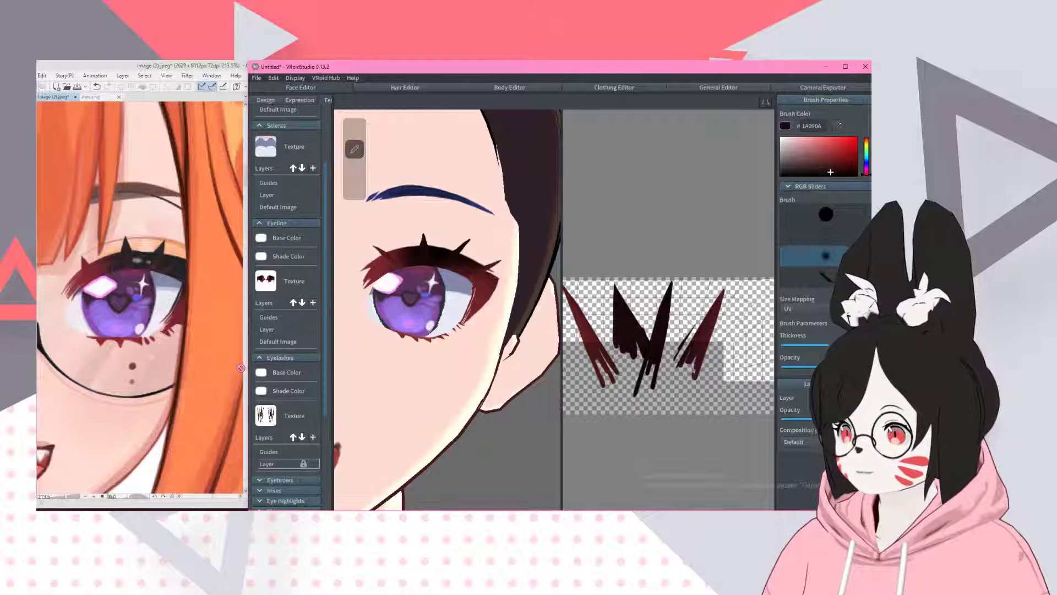
scroll(447, 308, "down", 5)
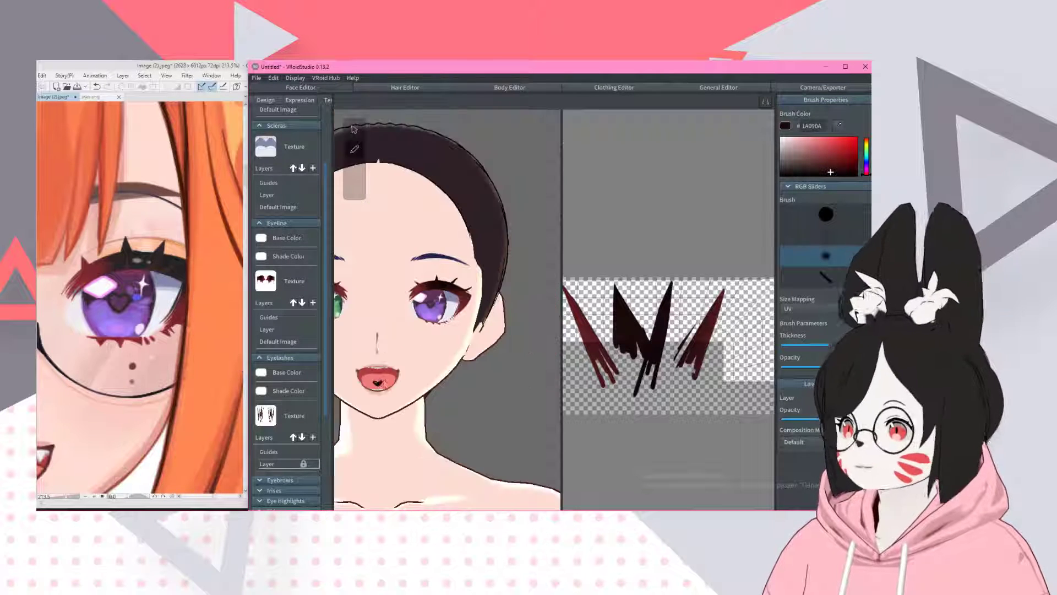
scroll(419, 344, "up", 3)
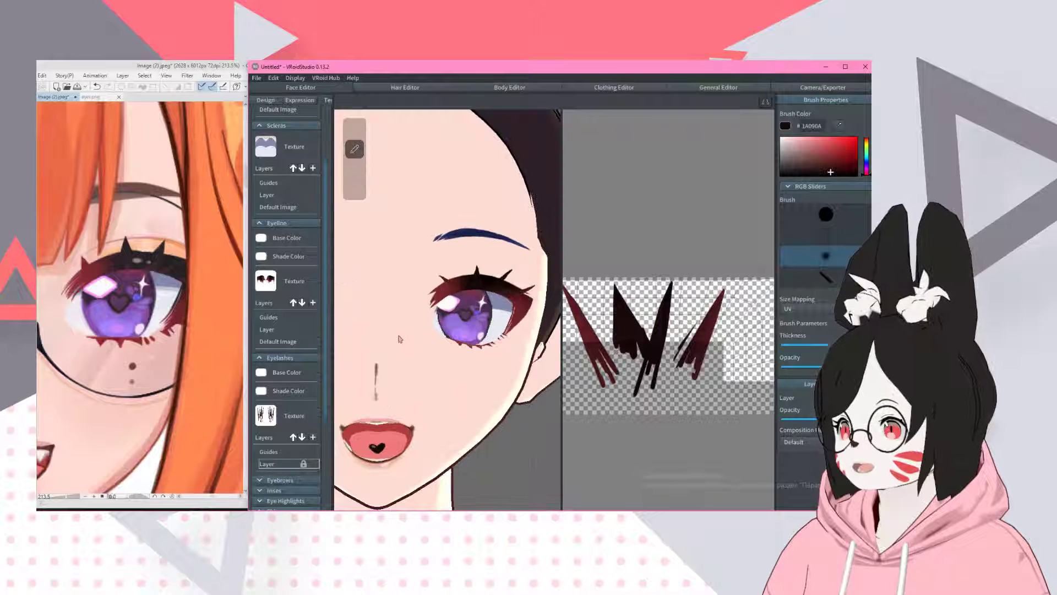
scroll(400, 339, "down", 2)
scroll(398, 338, "up", 2)
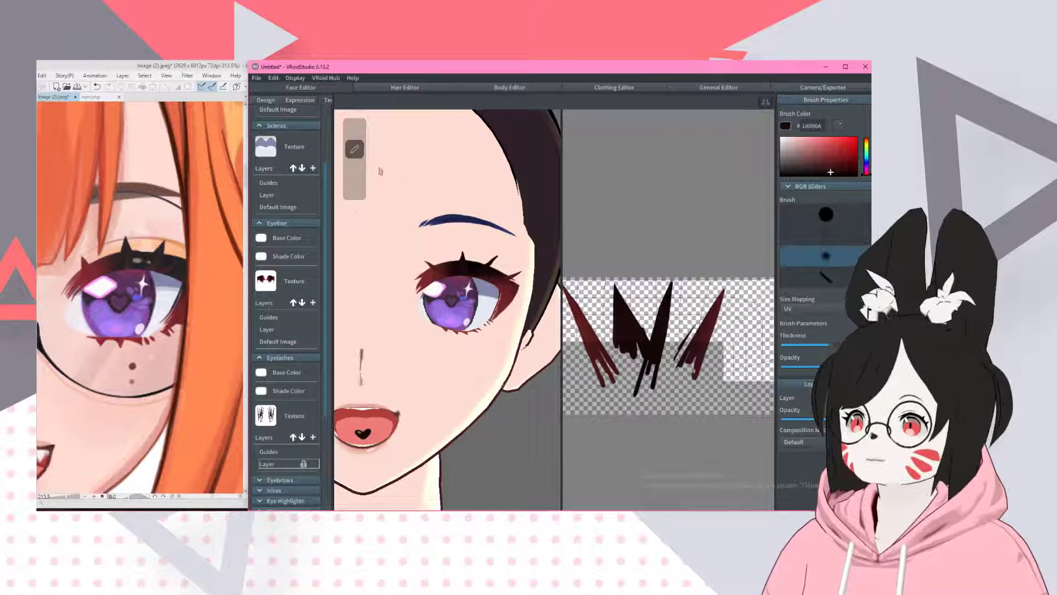
scroll(380, 171, "down", 5)
right_click_drag(432, 248, 415, 250)
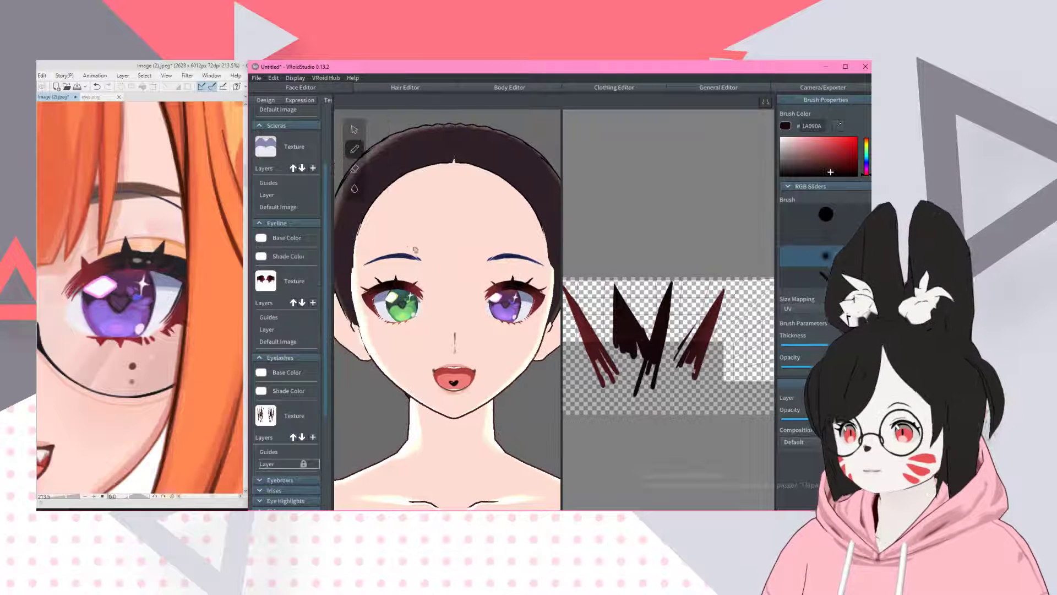
scroll(389, 227, "up", 8)
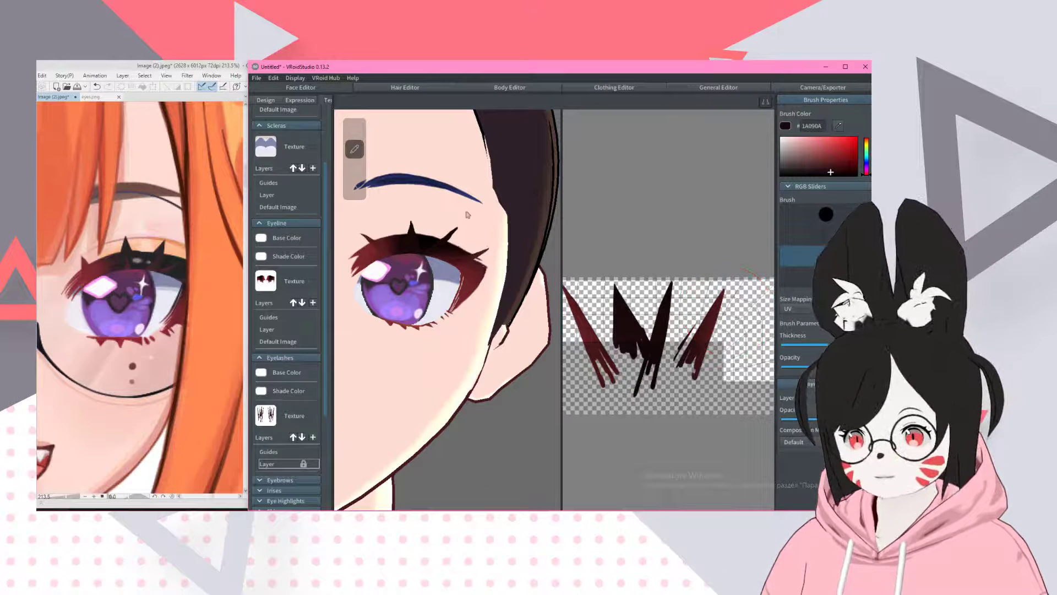
scroll(442, 257, "down", 6)
scroll(442, 257, "down", 5)
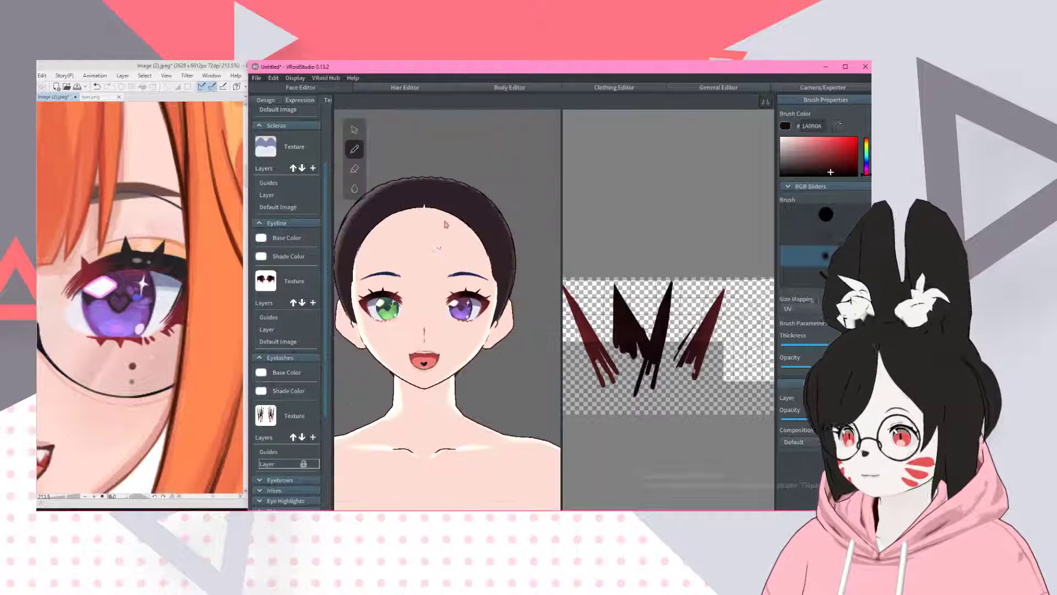
scroll(175, 237, "down", 3)
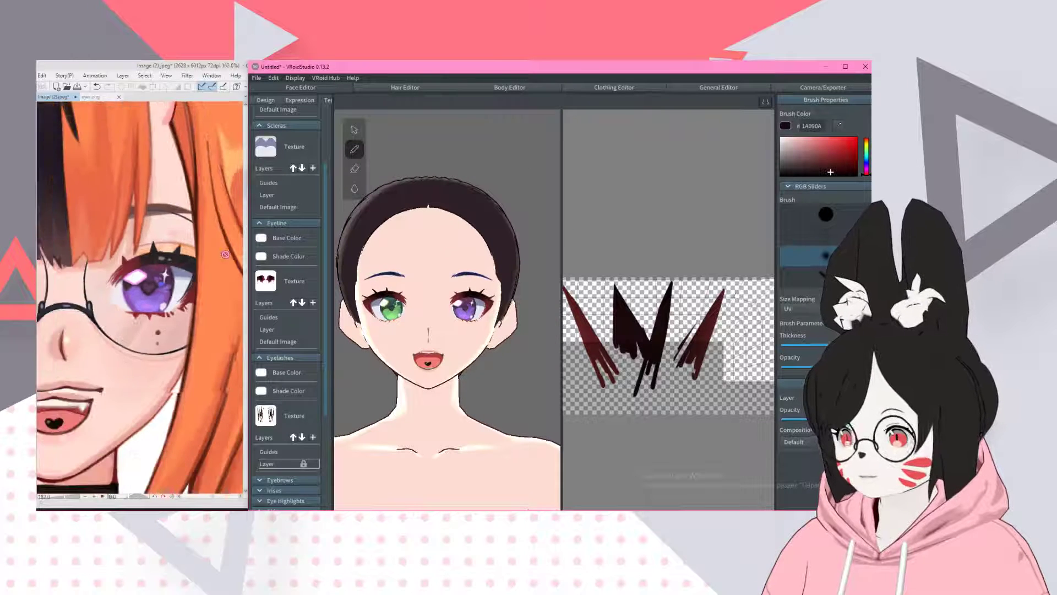
scroll(449, 275, "up", 6)
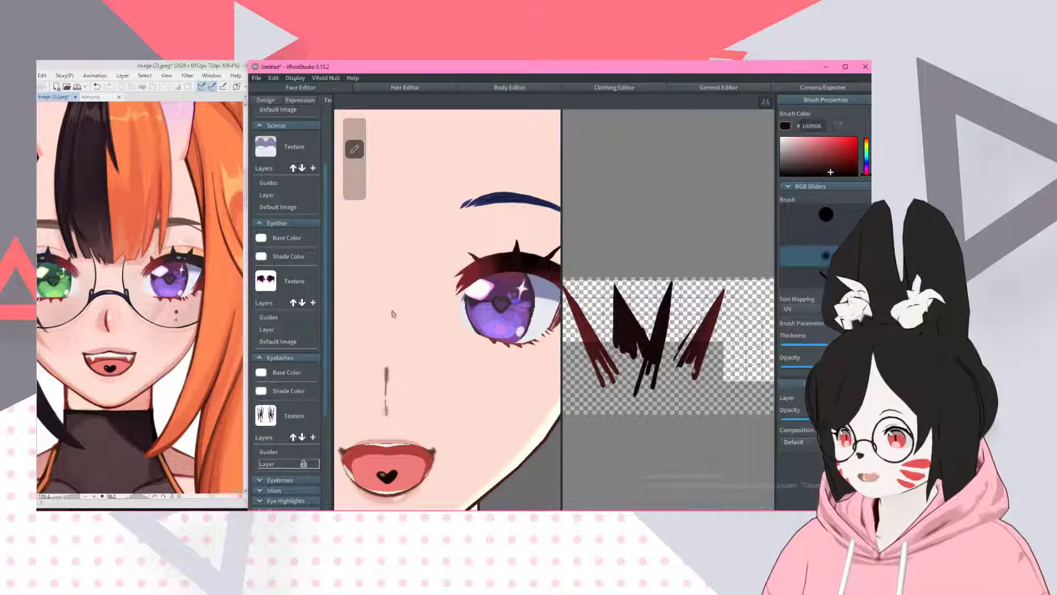
middle_click_drag(393, 314, 352, 287)
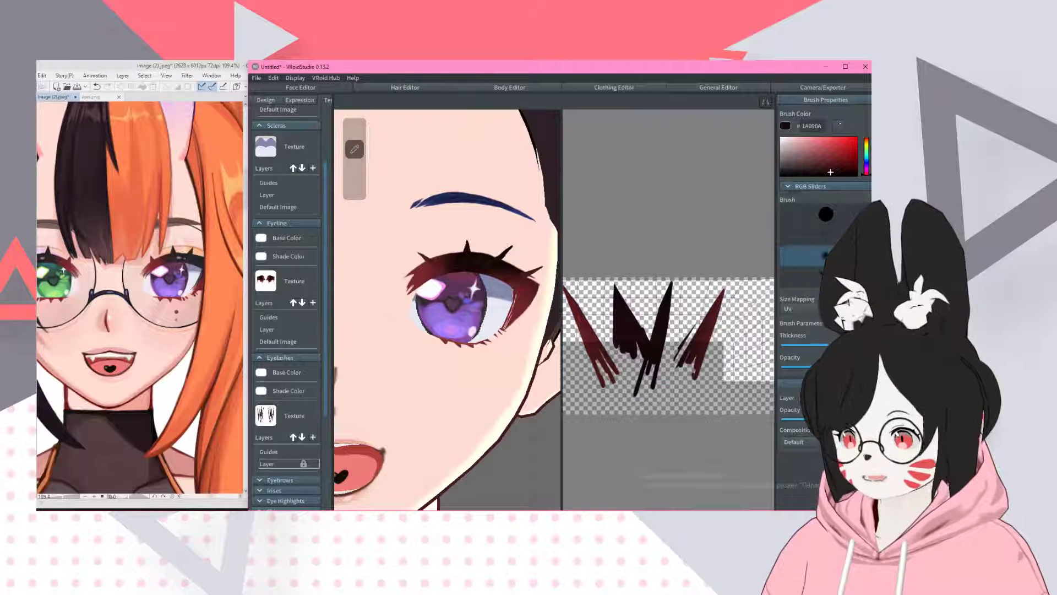
scroll(435, 309, "down", 5)
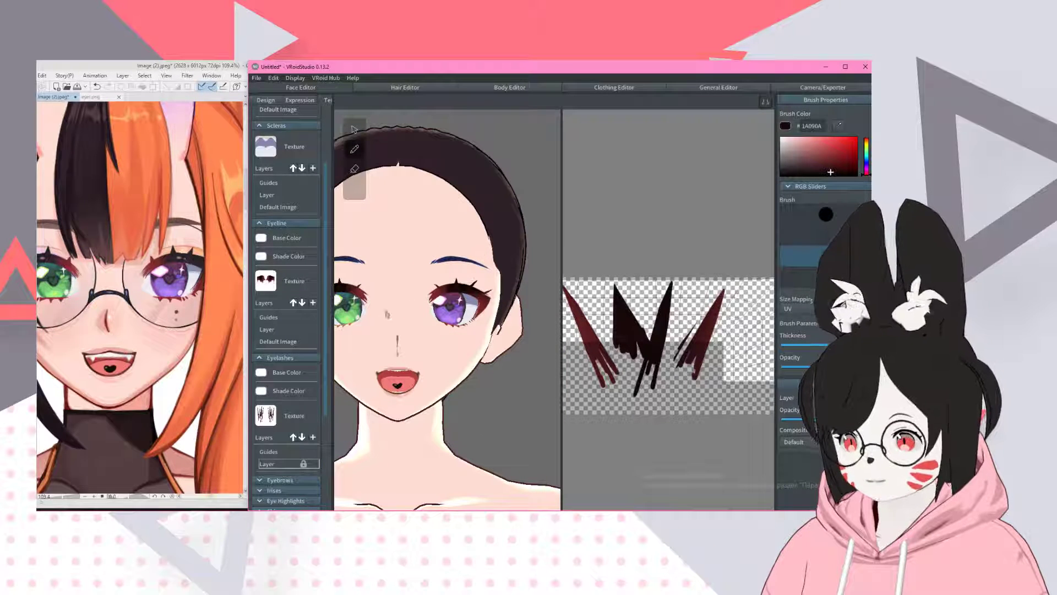
middle_click_drag(387, 315, 394, 316)
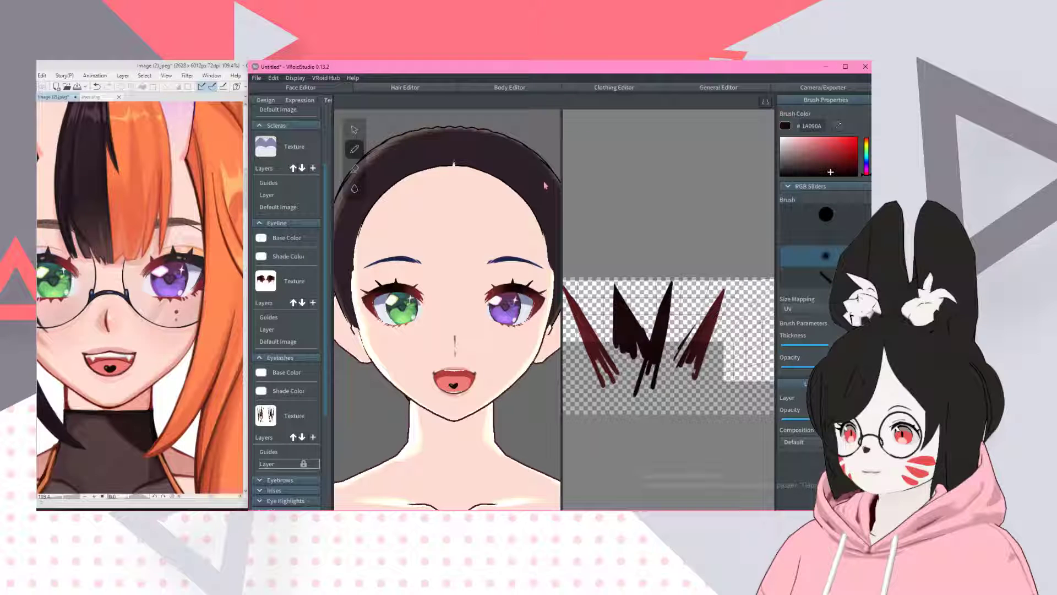
scroll(544, 180, "down", 2)
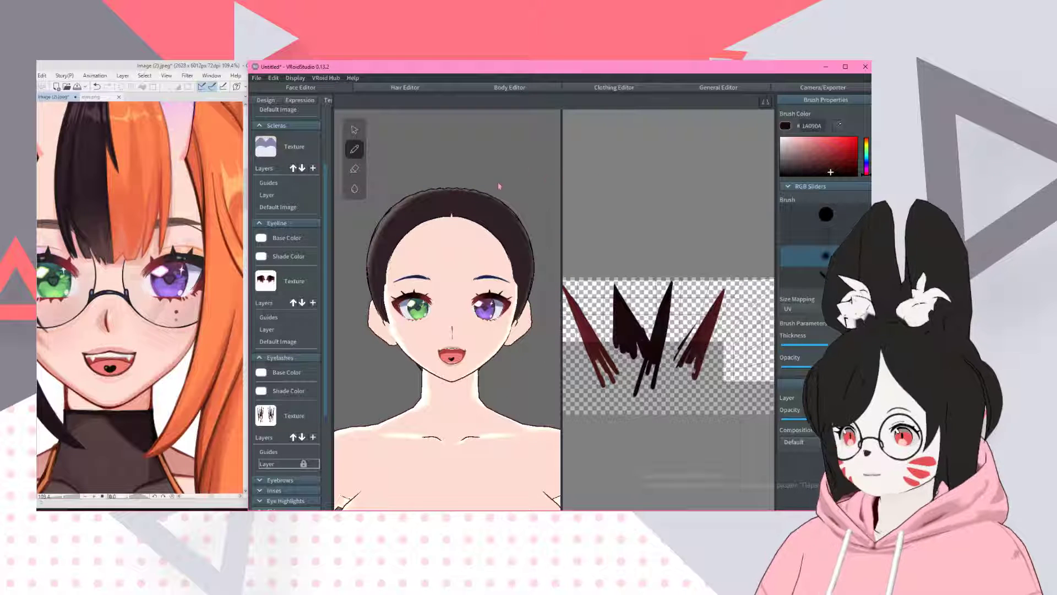
- Examine the face in the texture and design views, from far and close up, comparing its eyes and proportions with the reference artwork
scroll(499, 186, "up", 2)
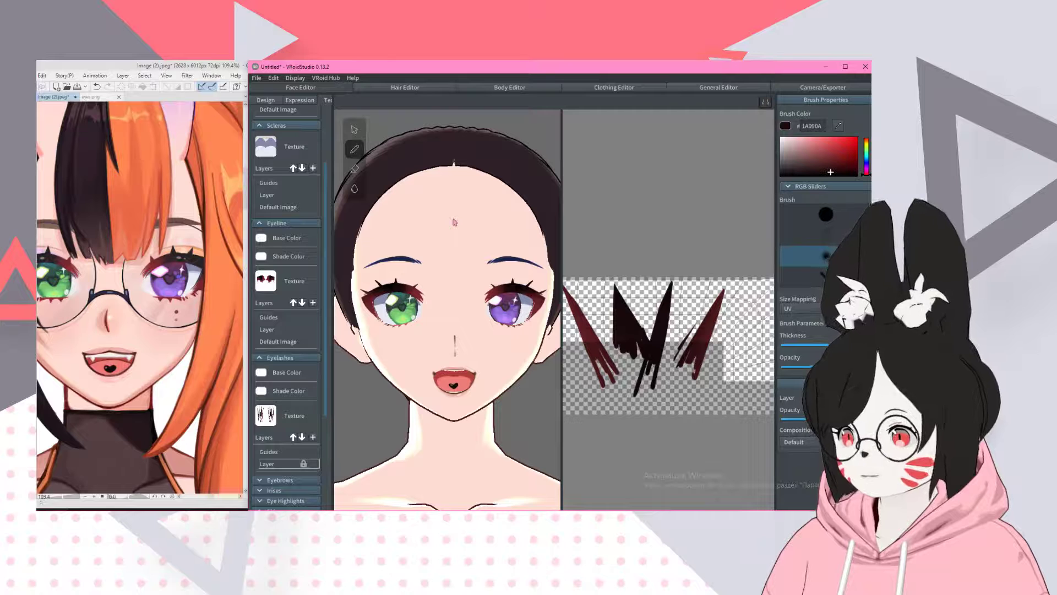
scroll(505, 212, "down", 2)
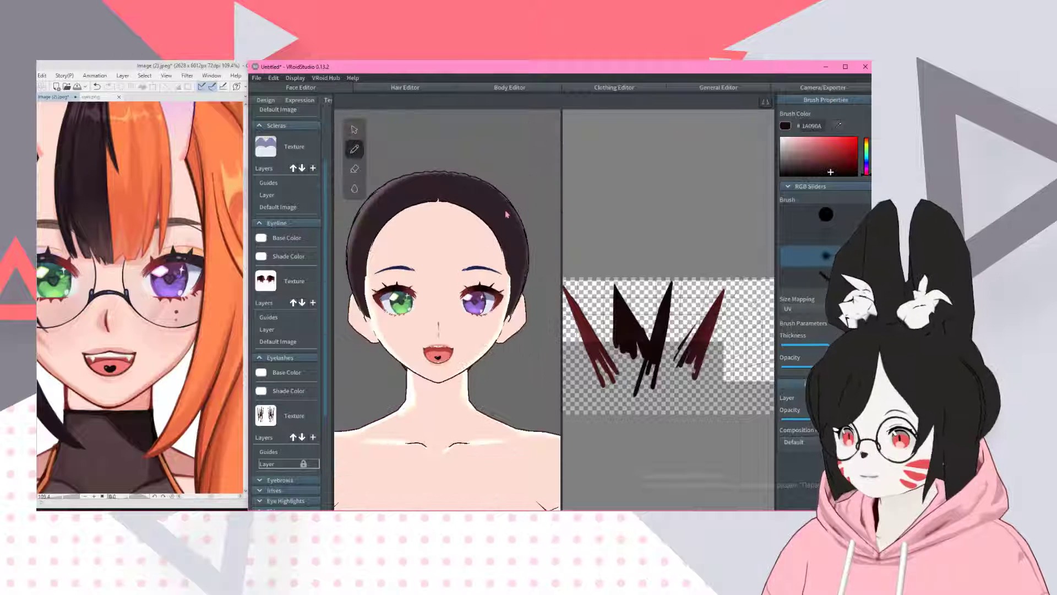
scroll(131, 223, "down", 5)
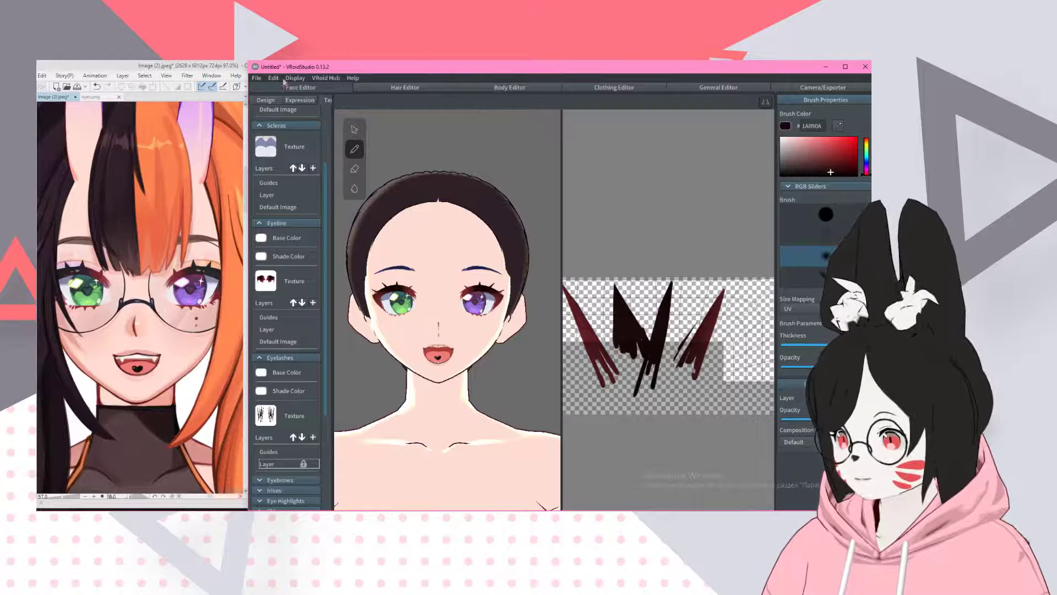
left_click(266, 100)
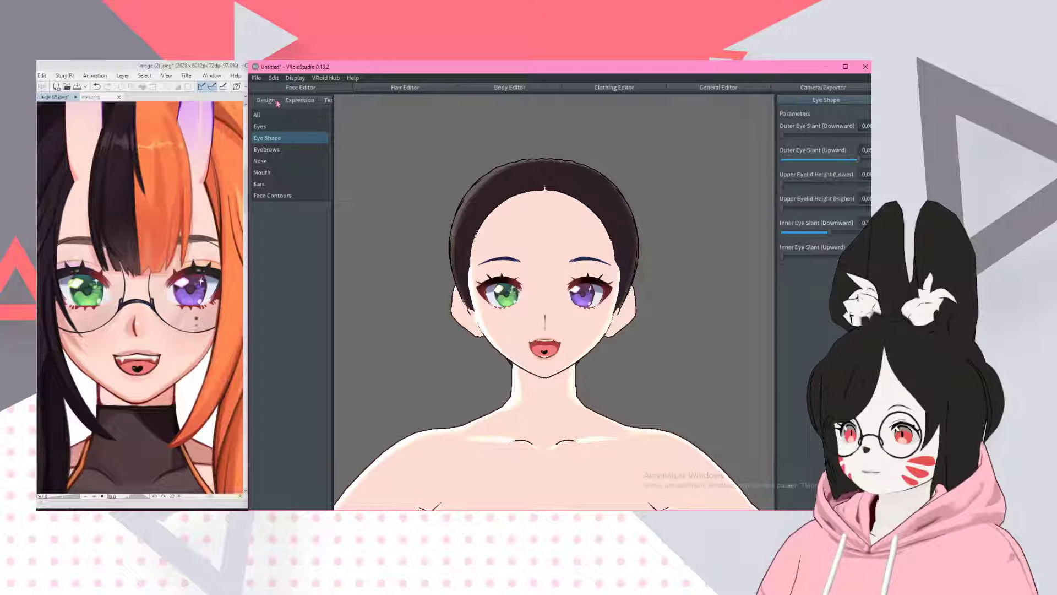
scroll(508, 345, "up", 4)
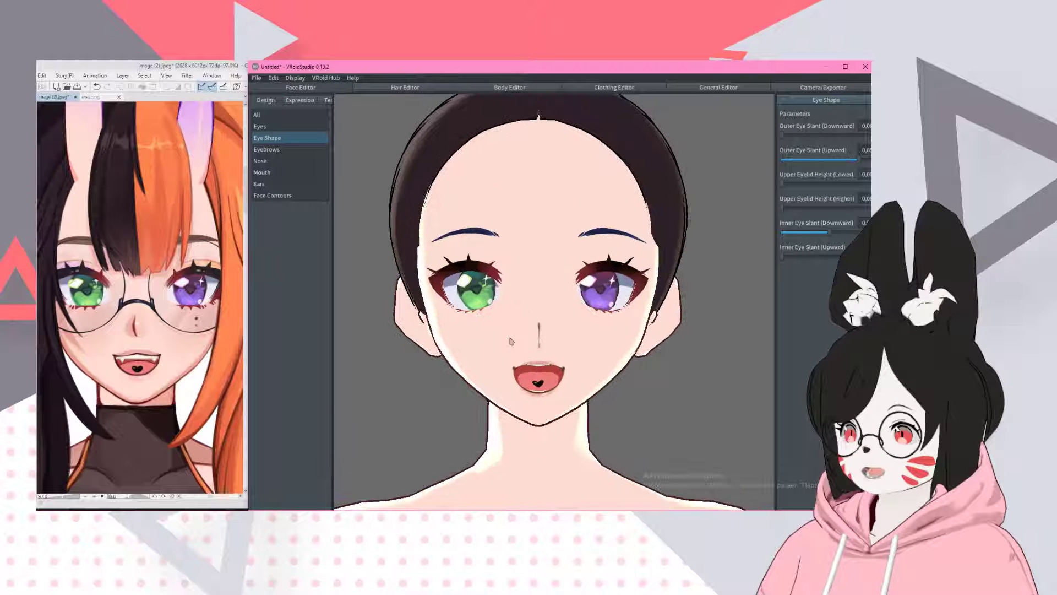
scroll(502, 303, "down", 3)
scroll(545, 282, "up", 3)
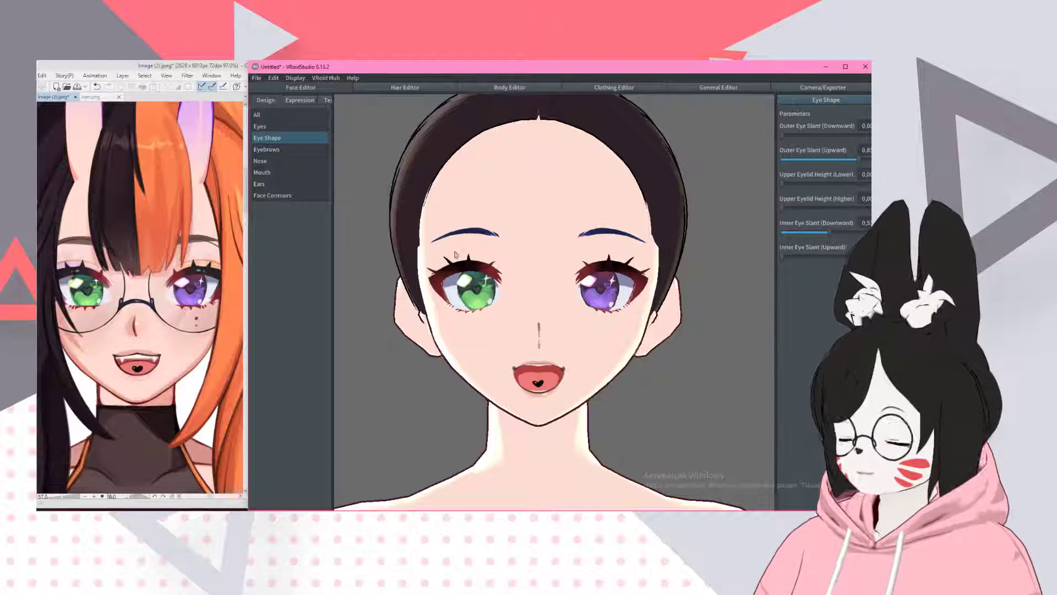
scroll(504, 256, "down", 3)
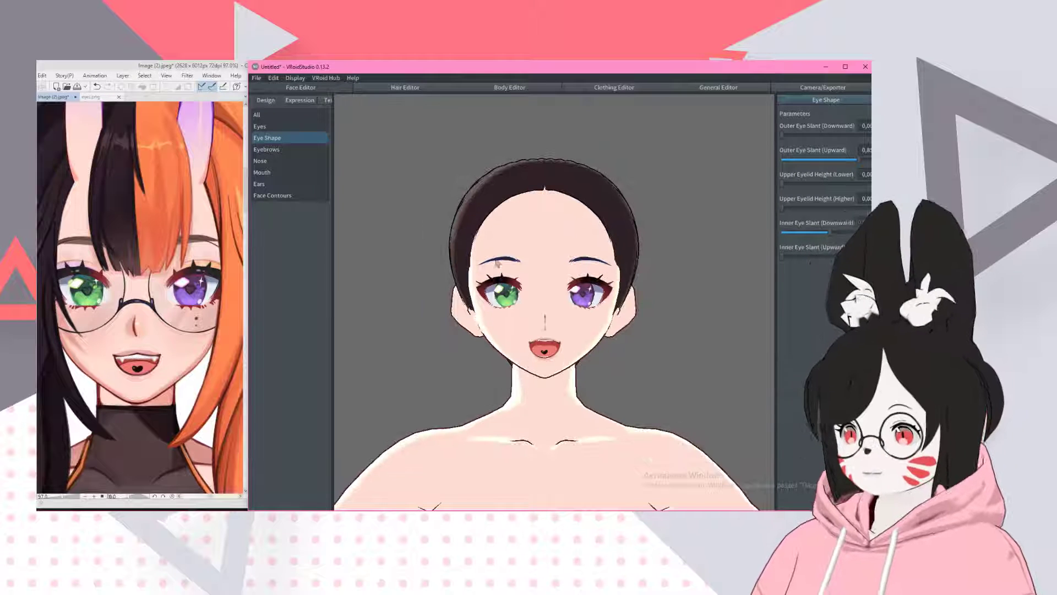
scroll(564, 370, "up", 5)
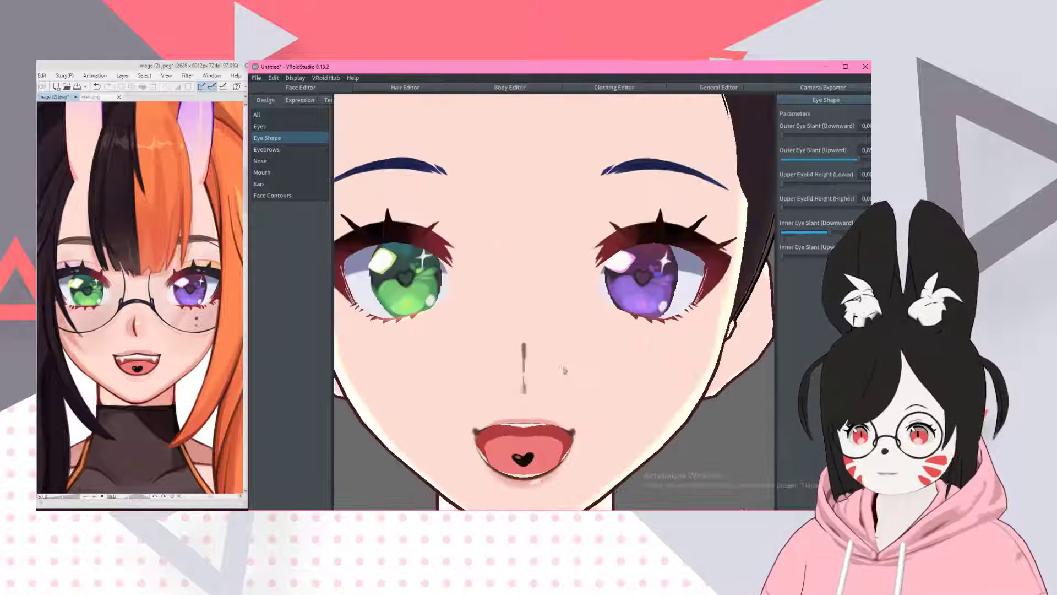
scroll(594, 306, "down", 4)
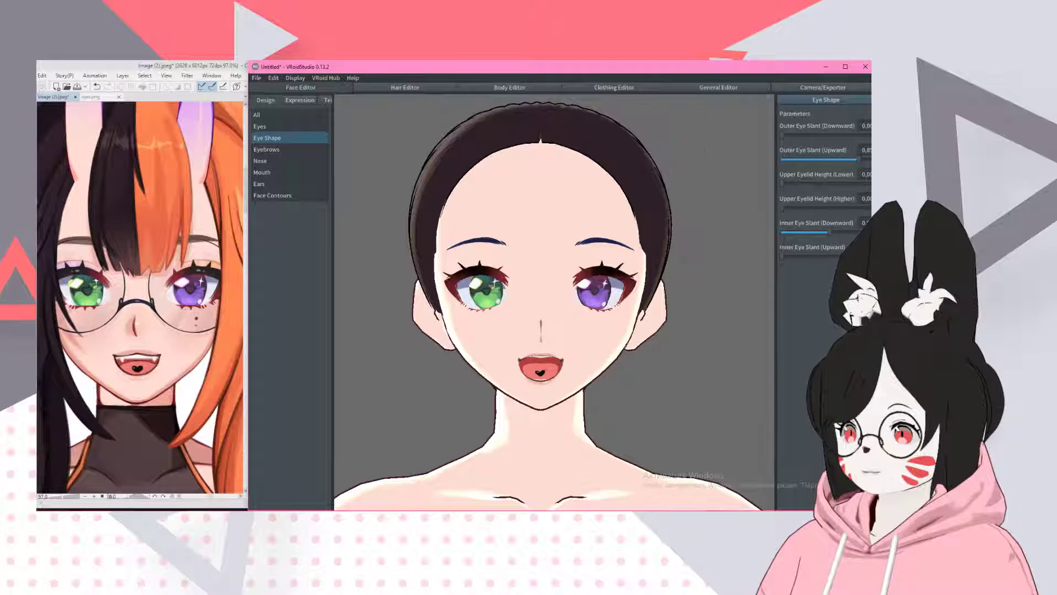
scroll(458, 236, "down", 2)
scroll(598, 353, "up", 2)
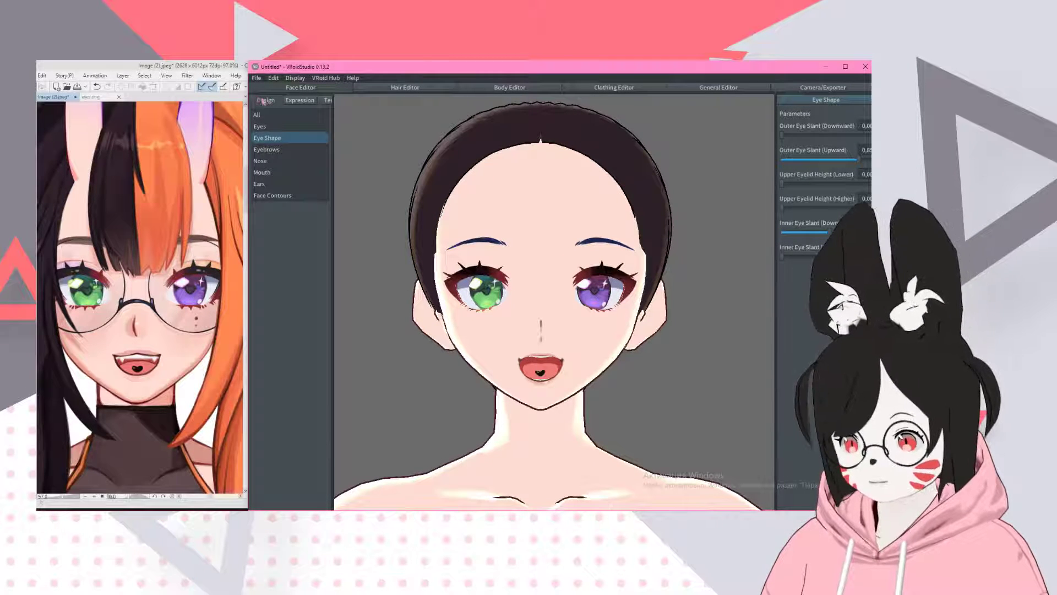
- Open the face skin texture for editing and add a new layer to it
left_click(328, 101)
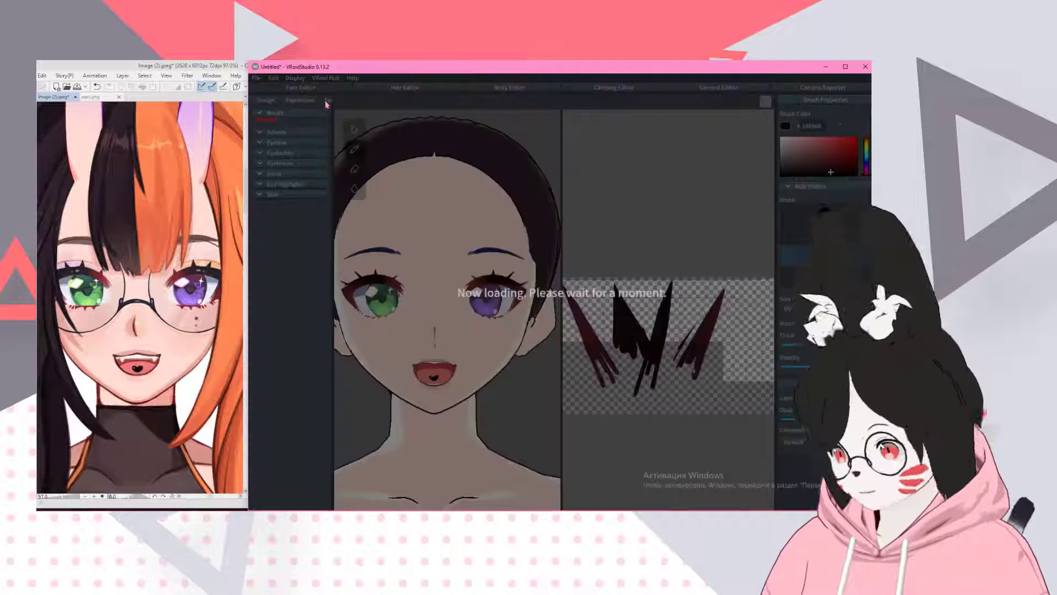
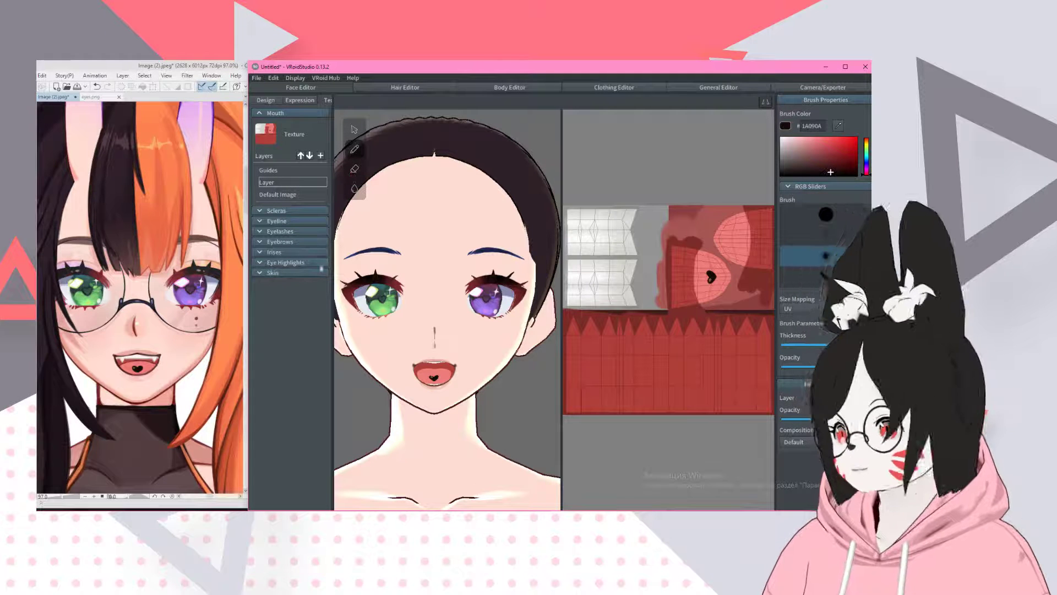
scroll(438, 287, "down", 1)
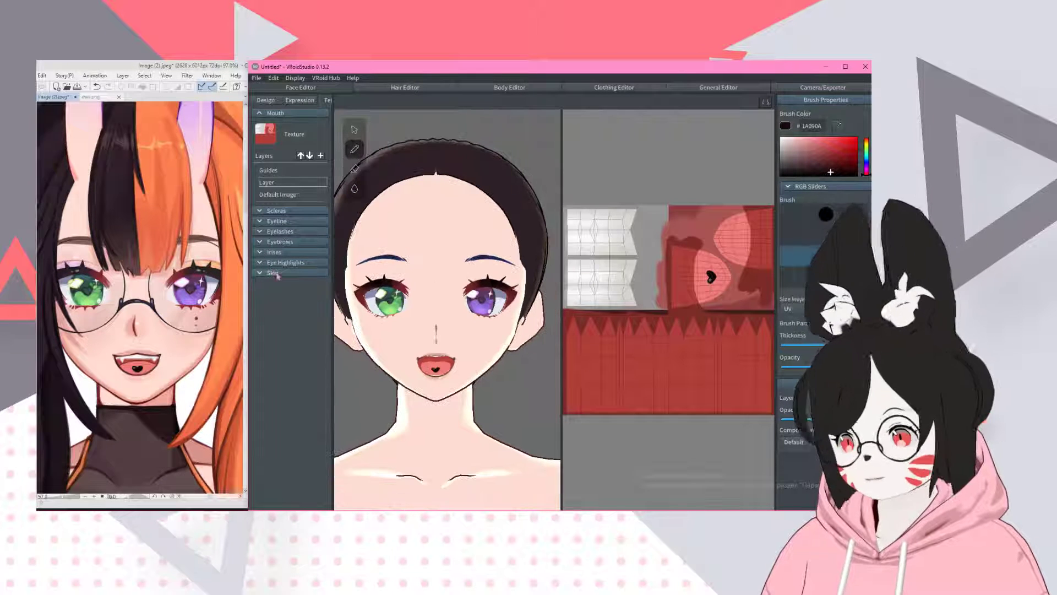
left_click(275, 273)
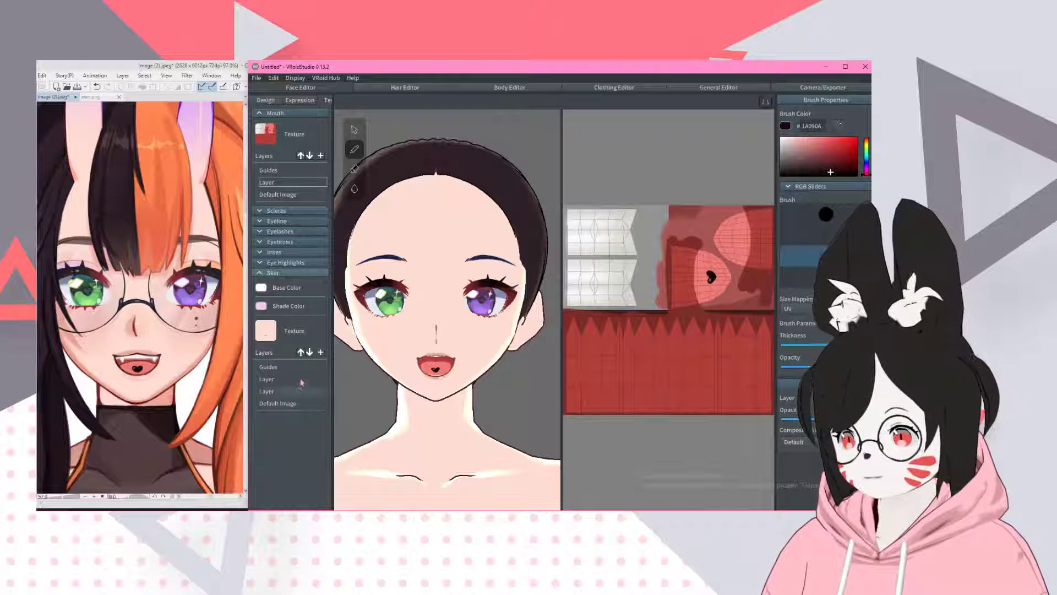
left_click(257, 379)
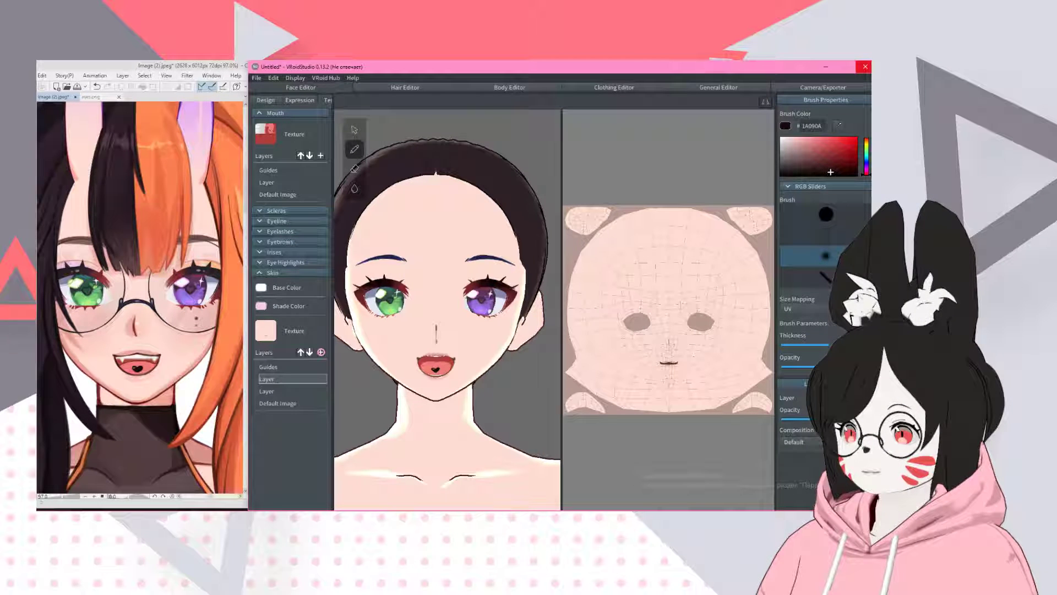
left_click(321, 353)
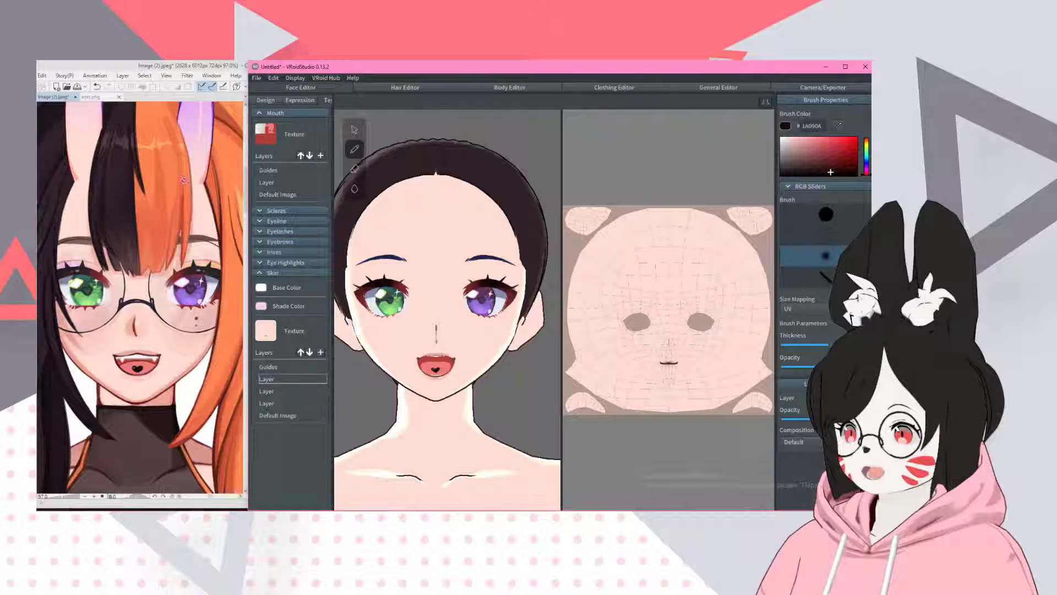
- Switch to Clip Studio Paint, sample the skin shadow colour F0A496 from the reference artwork and set it as VRoid Studio's brush colour
left_click(221, 71)
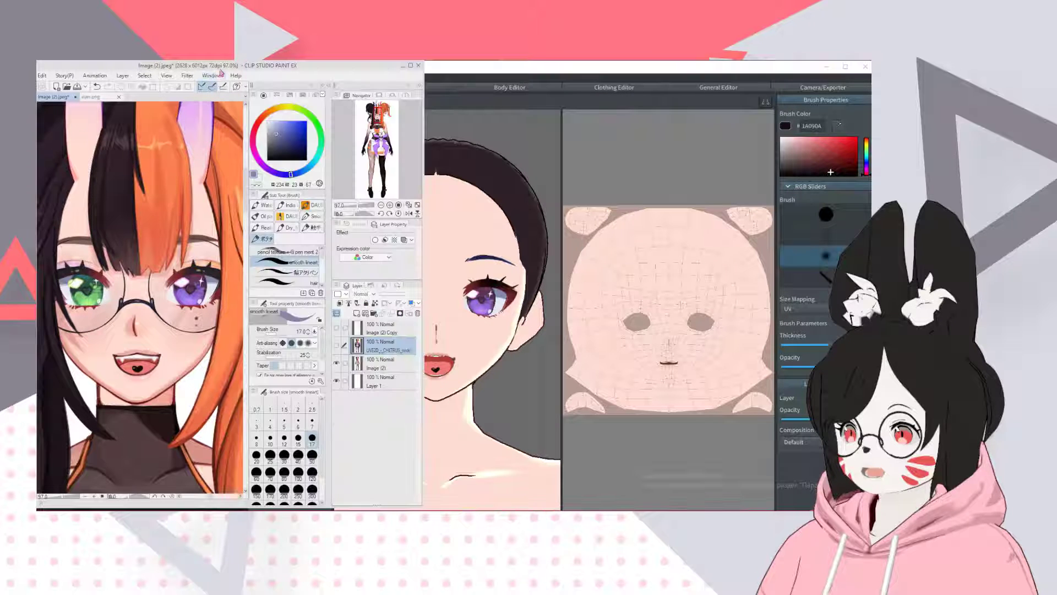
left_click(169, 403, "alt")
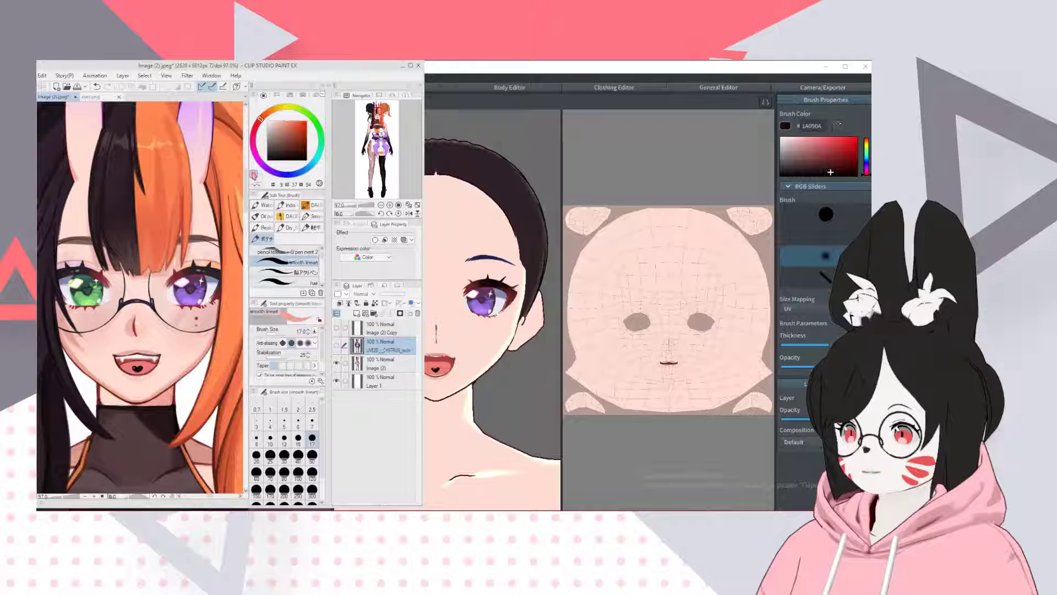
double_click(254, 175)
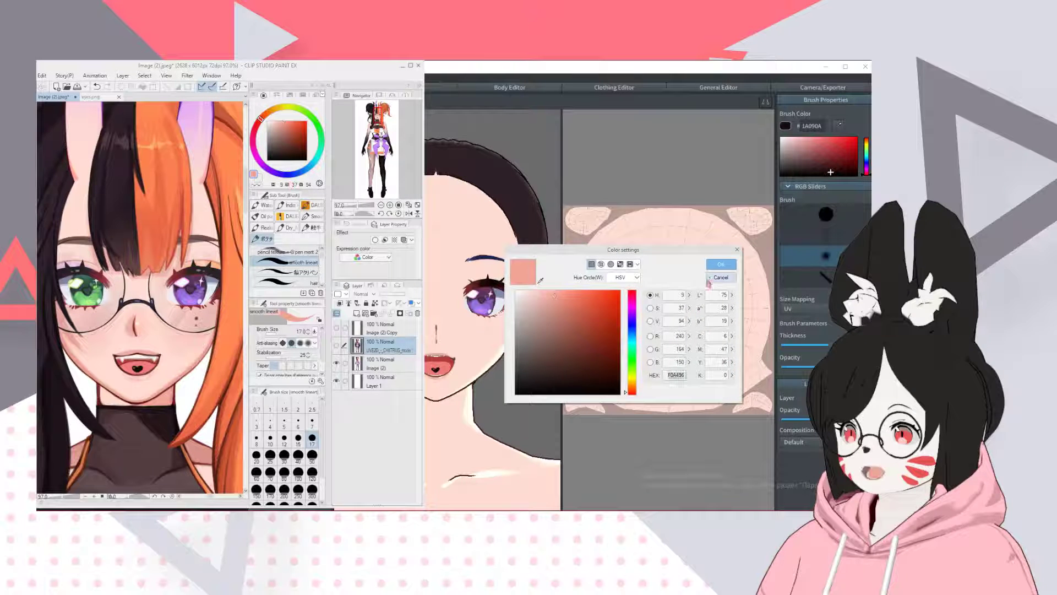
left_click(721, 264)
left_click(810, 127)
left_click(810, 128)
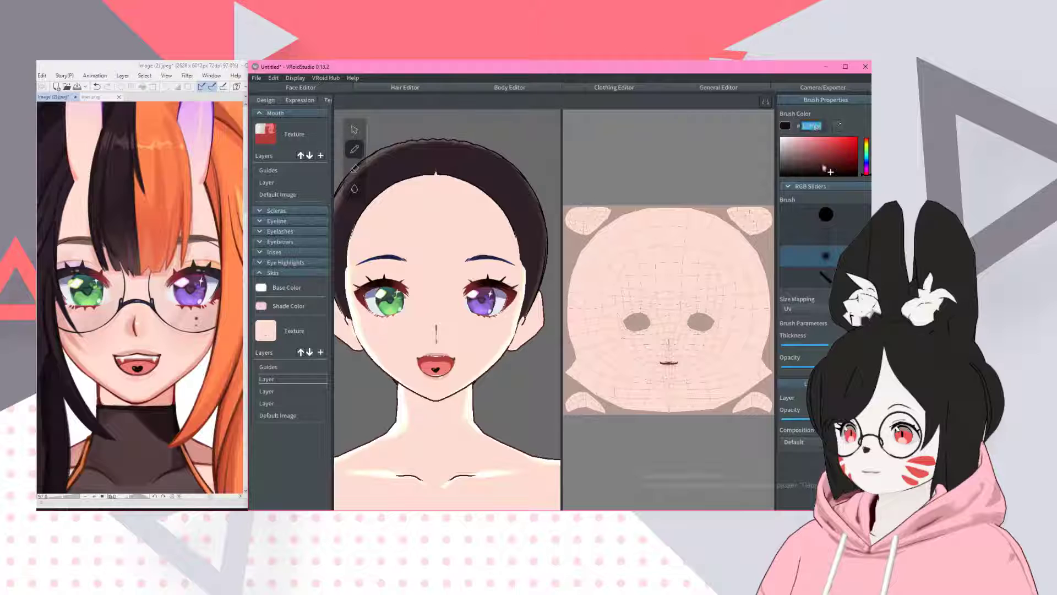
type("F0A496")
- Paint a solid shadow band with the hard round brush across the chin, jaw and outer cheeks of the face skin texture
left_click(813, 235)
left_click(828, 213)
mouse_move(494, 371)
right_mouse_down()
mouse_move(453, 373)
mouse_move(496, 373)
right_mouse_up()
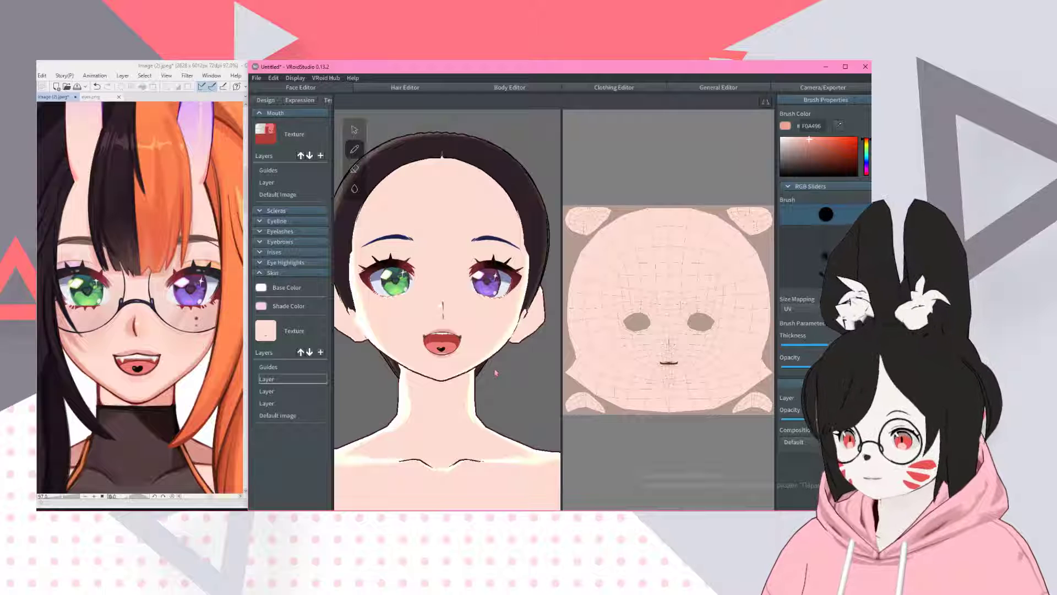
mouse_move(468, 341)
right_mouse_down()
mouse_move(478, 366)
mouse_move(429, 359)
right_mouse_up()
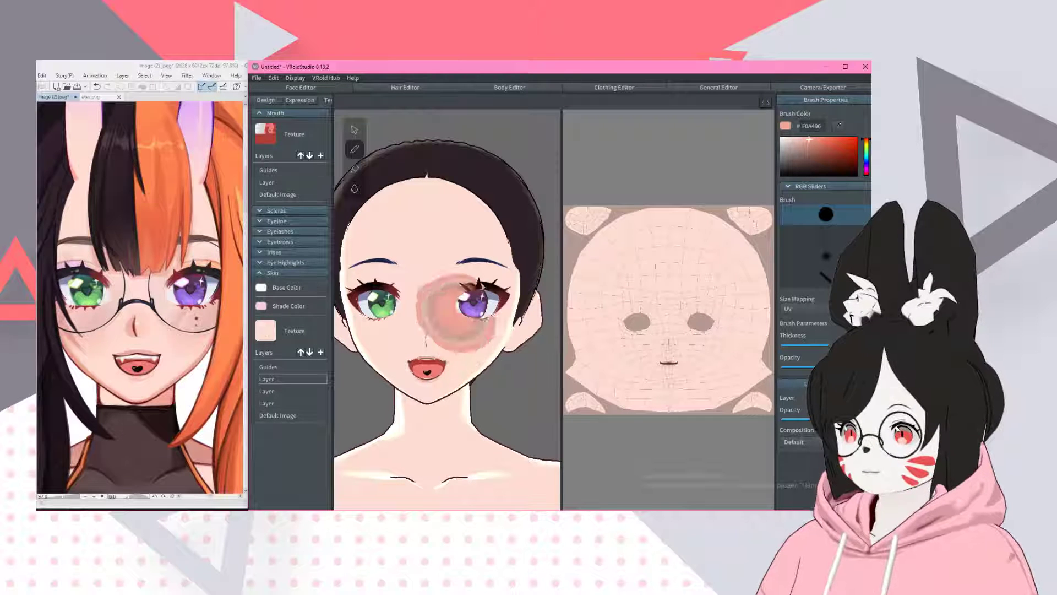
mouse_move(431, 314)
right_mouse_down()
mouse_move(503, 312)
mouse_move(440, 273)
mouse_move(465, 278)
right_mouse_up()
scroll(615, 414, "up", 1)
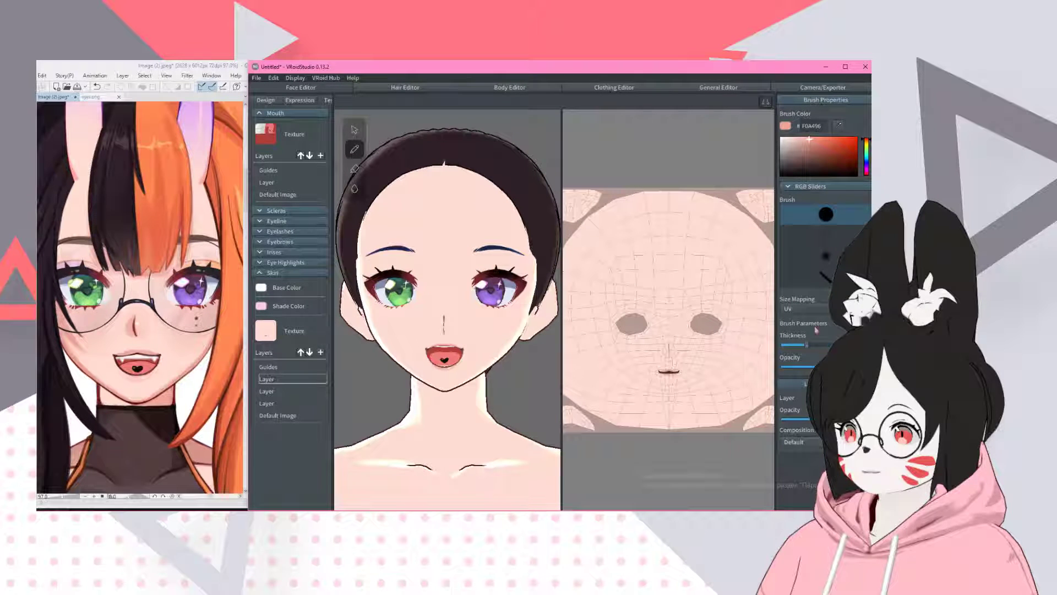
right_click_drag(692, 371, 664, 361)
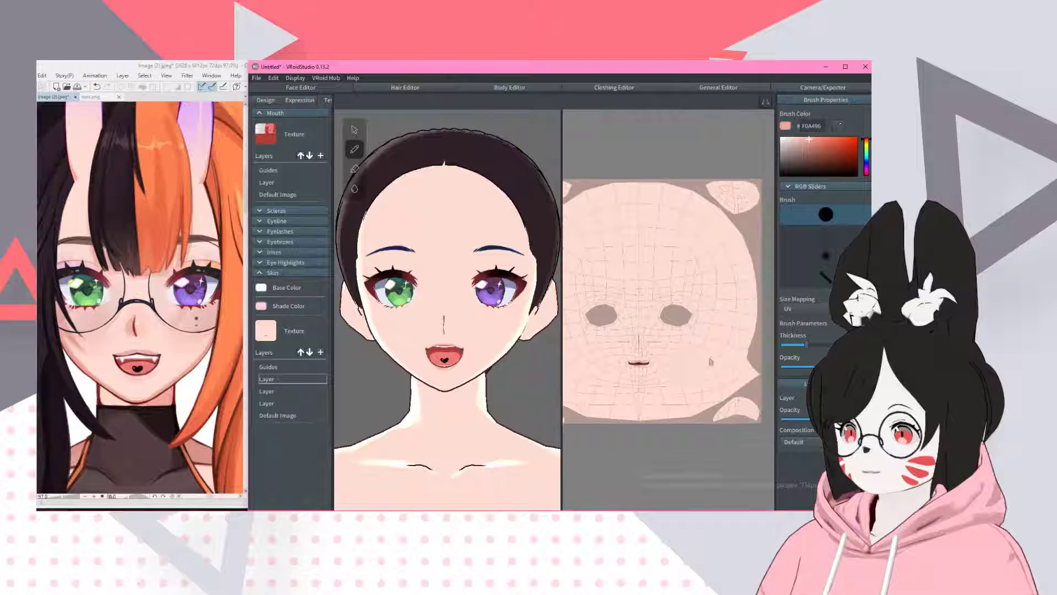
mouse_move(710, 362)
left_mouse_down()
mouse_move(755, 319)
mouse_move(584, 385)
mouse_move(738, 358)
mouse_move(595, 408)
mouse_move(661, 413)
mouse_move(622, 405)
mouse_move(639, 417)
mouse_move(606, 386)
left_mouse_up()
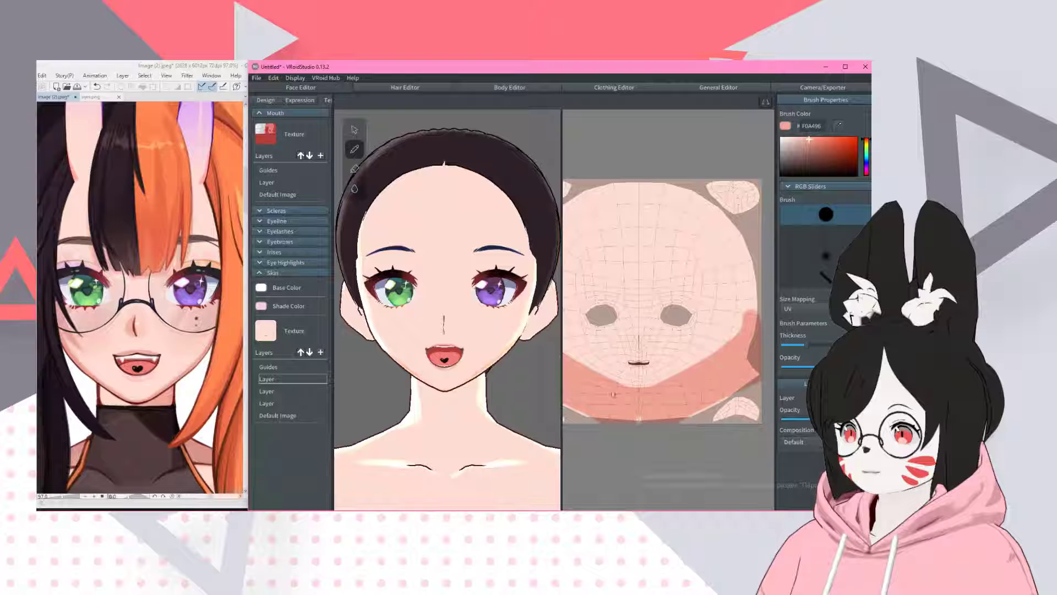
left_click_drag(613, 394, 710, 375)
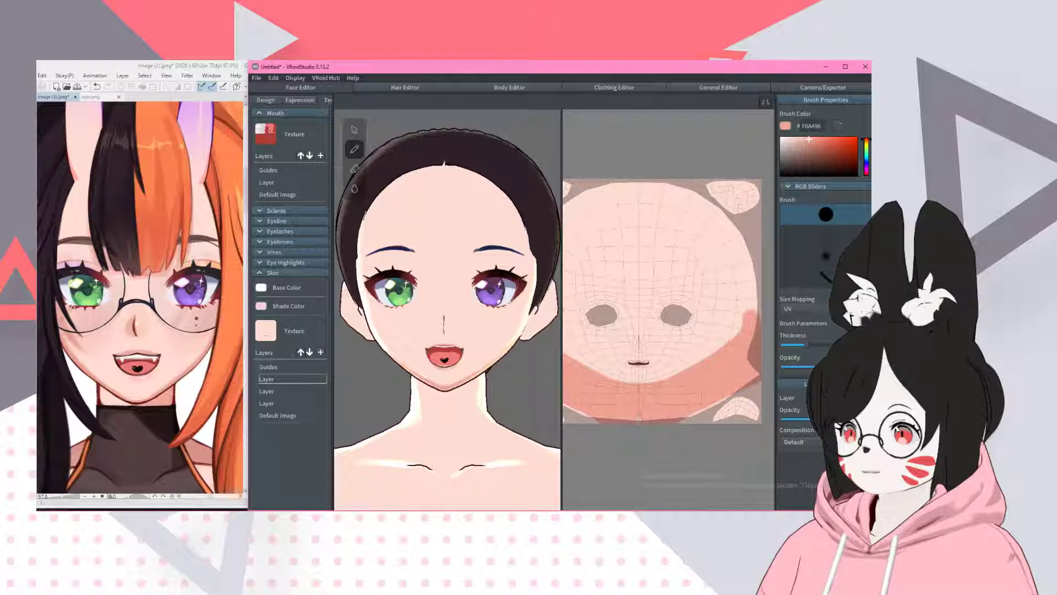
left_click_drag(641, 413, 719, 399)
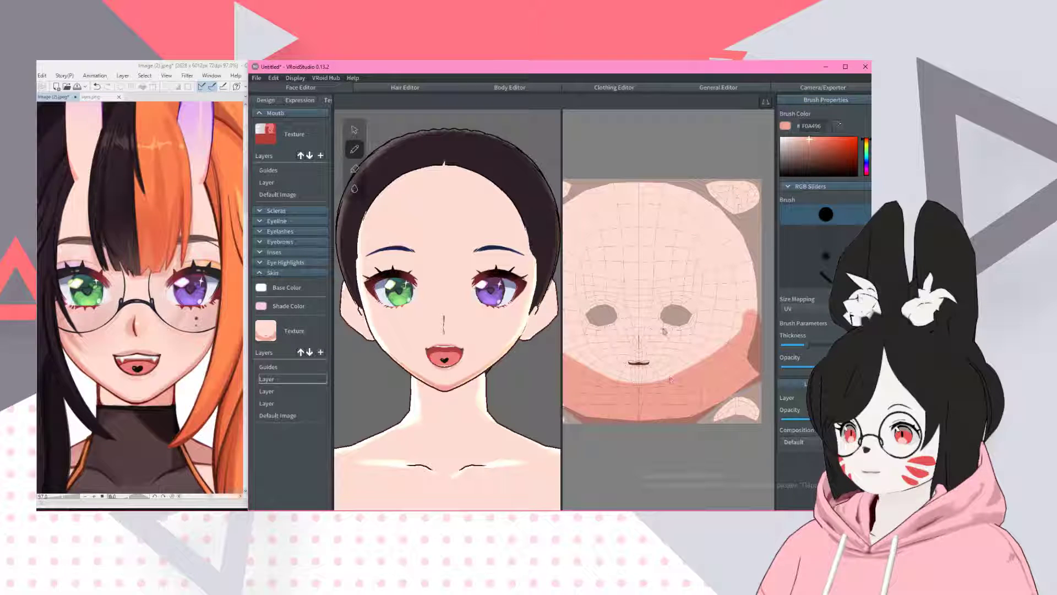
left_click_drag(710, 361, 735, 333)
right_click_drag(722, 373, 695, 382)
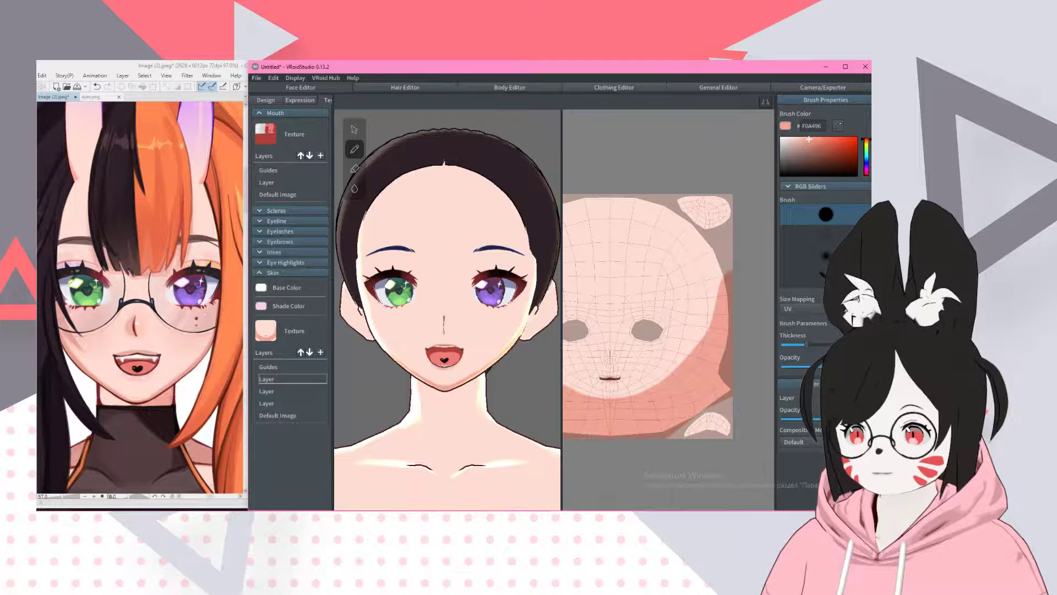
- Erase the shadow from the upper cheeks and refine its edge along the jaw, checking the head in profile
right_click_drag(460, 236, 488, 270)
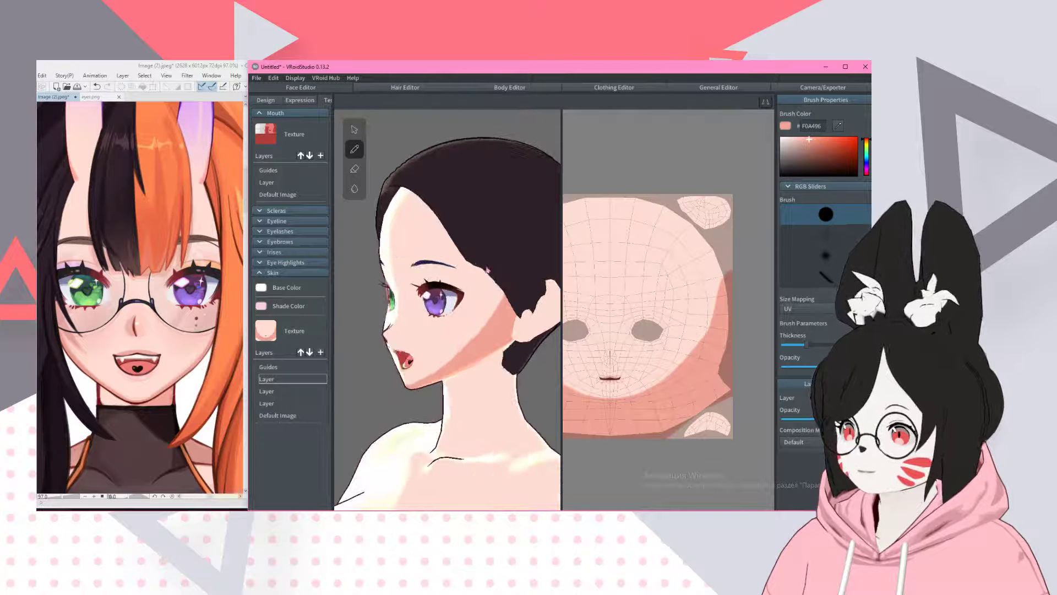
key("e")
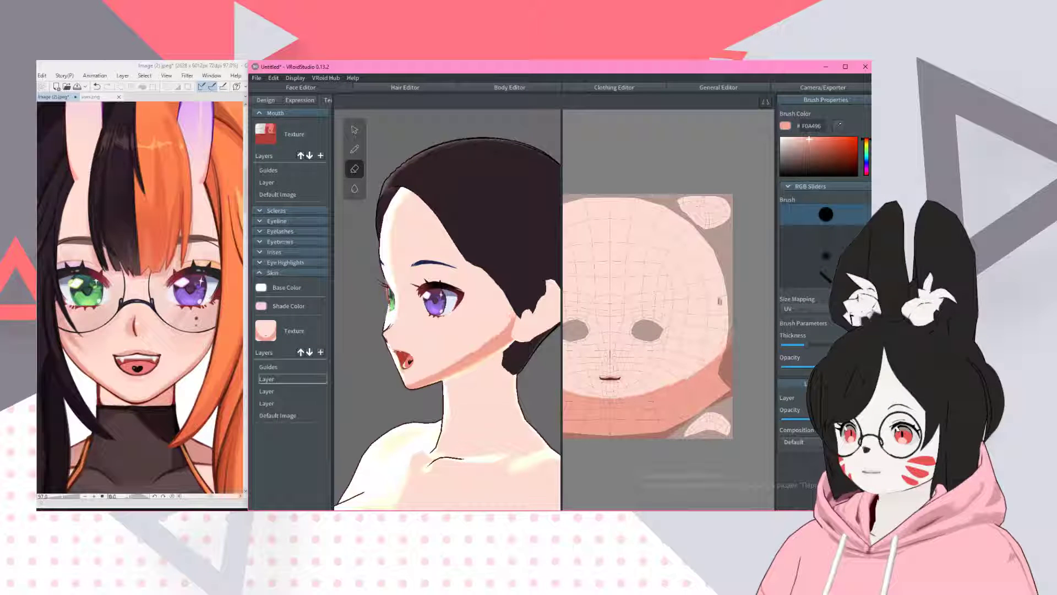
right_click_drag(465, 293, 488, 290)
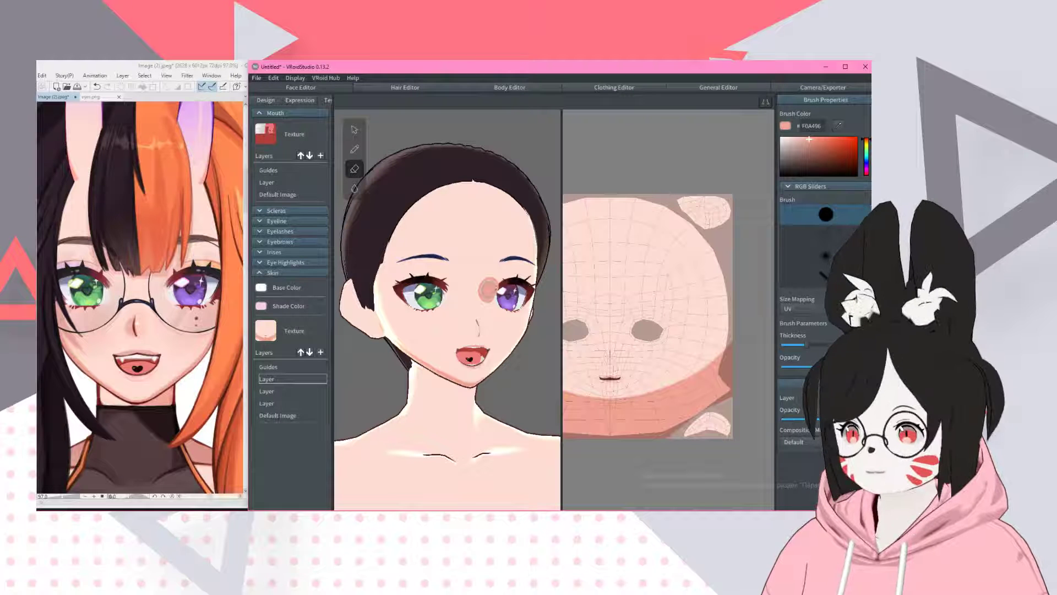
key("p")
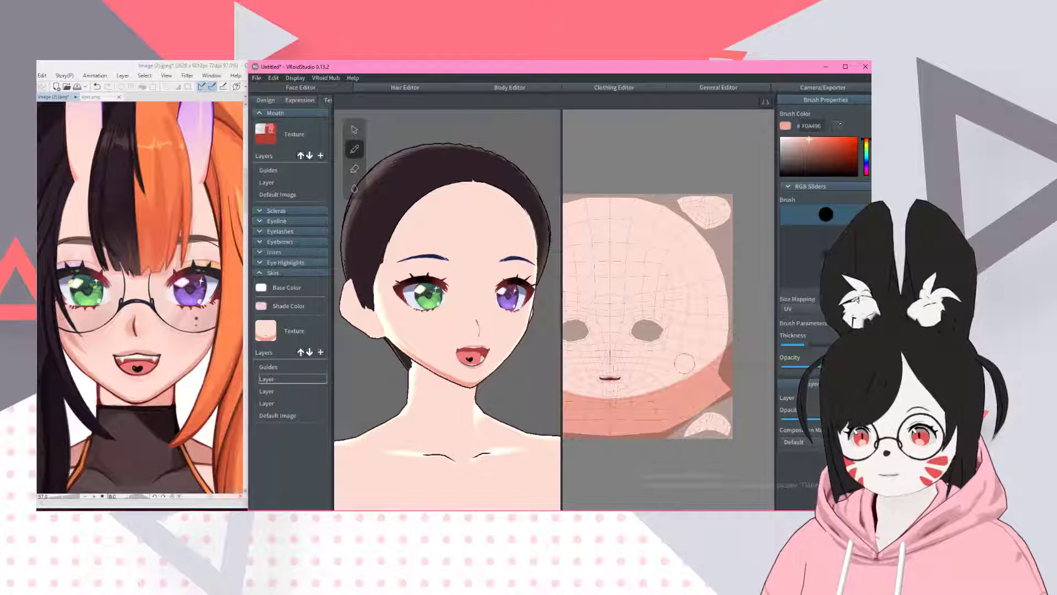
key("e")
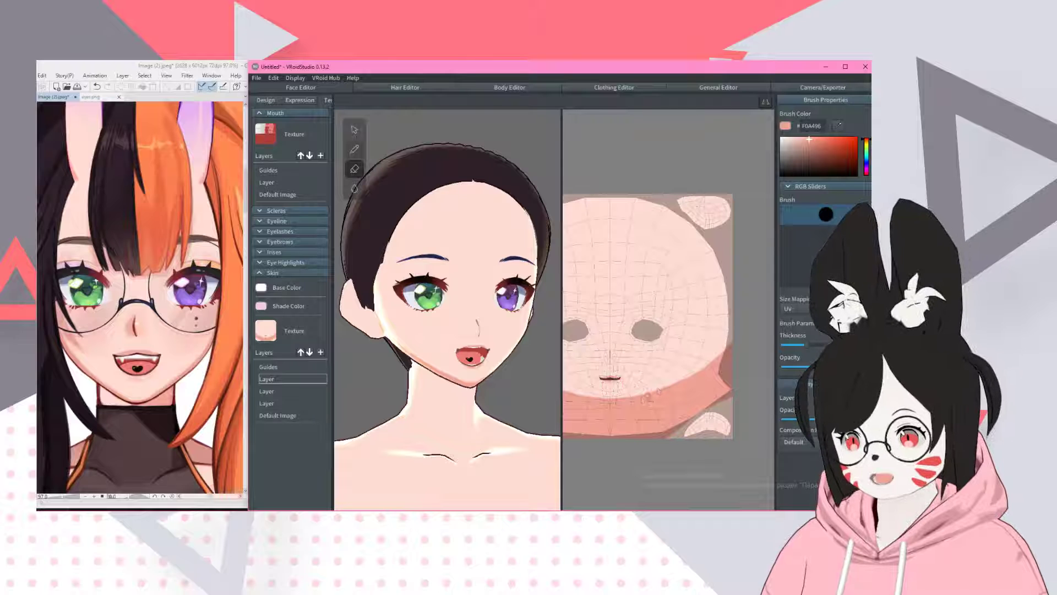
key("p")
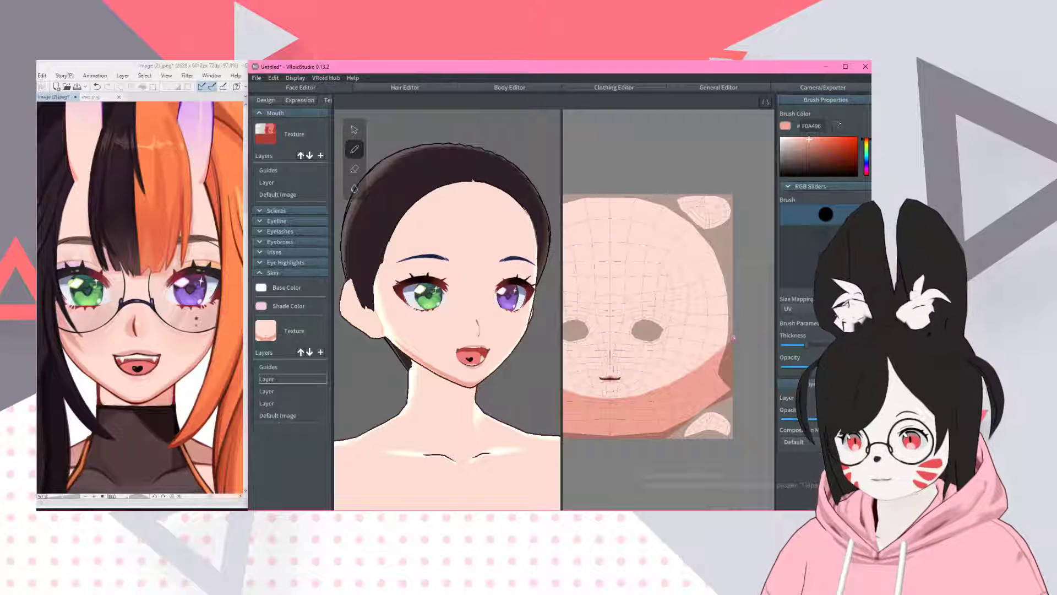
right_click_drag(352, 311, 416, 311)
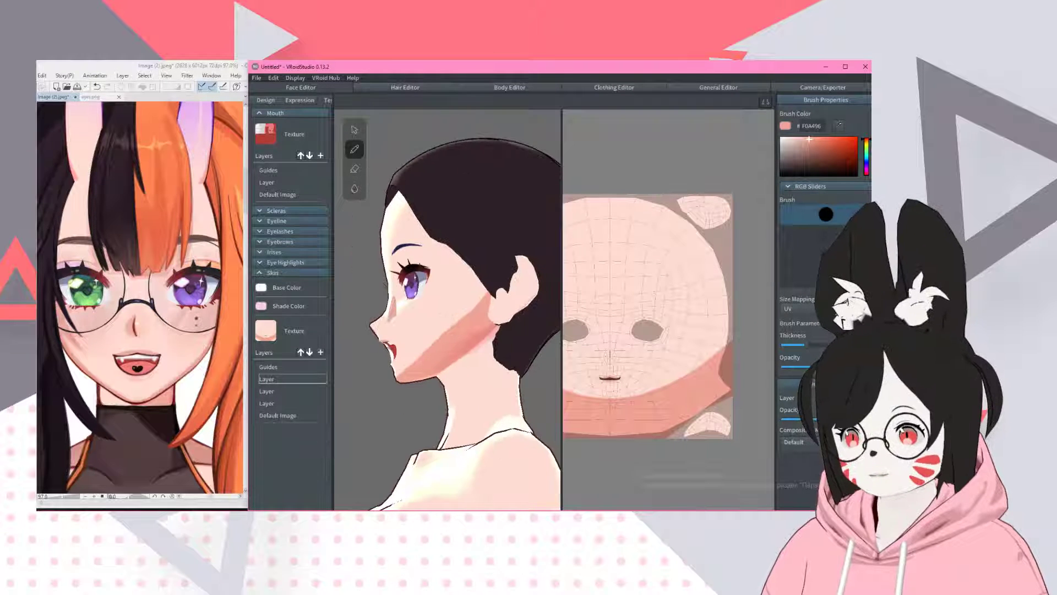
- Trim the painted jaw shadow on the face skin texture with the eraser to a narrower band, checking it from both profiles
key("e")
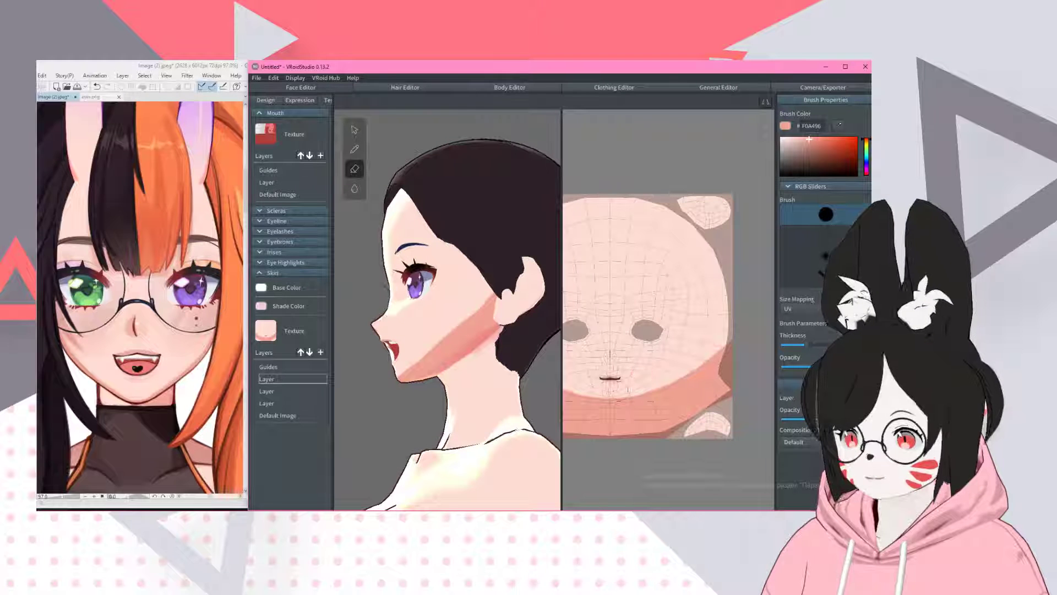
left_click_drag(636, 393, 716, 355)
mouse_move(622, 391)
left_mouse_down()
mouse_move(678, 393)
mouse_move(716, 363)
left_mouse_up()
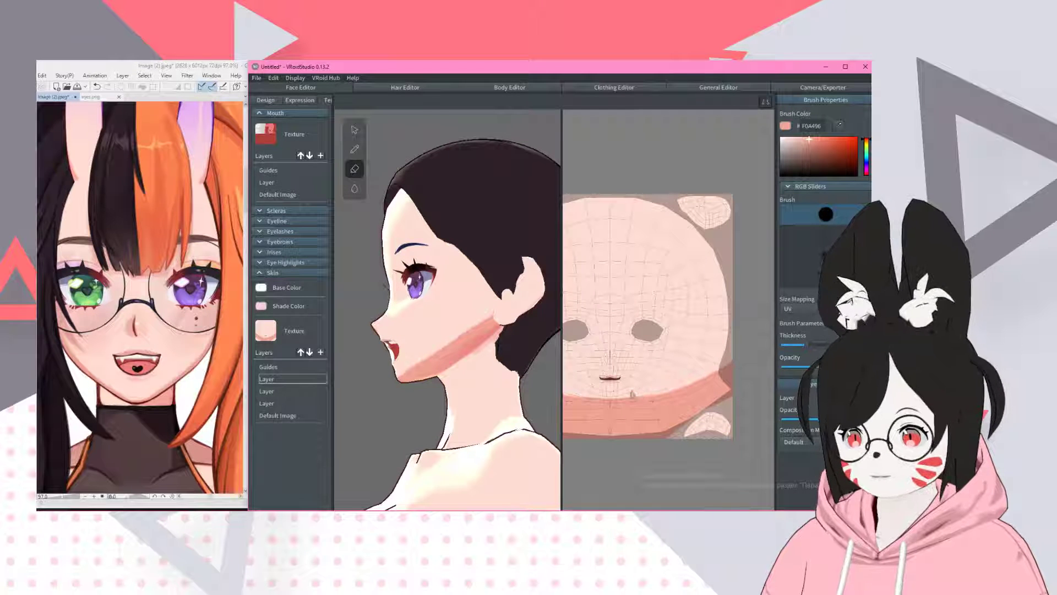
left_click_drag(614, 393, 727, 371)
left_click_drag(667, 394, 730, 380)
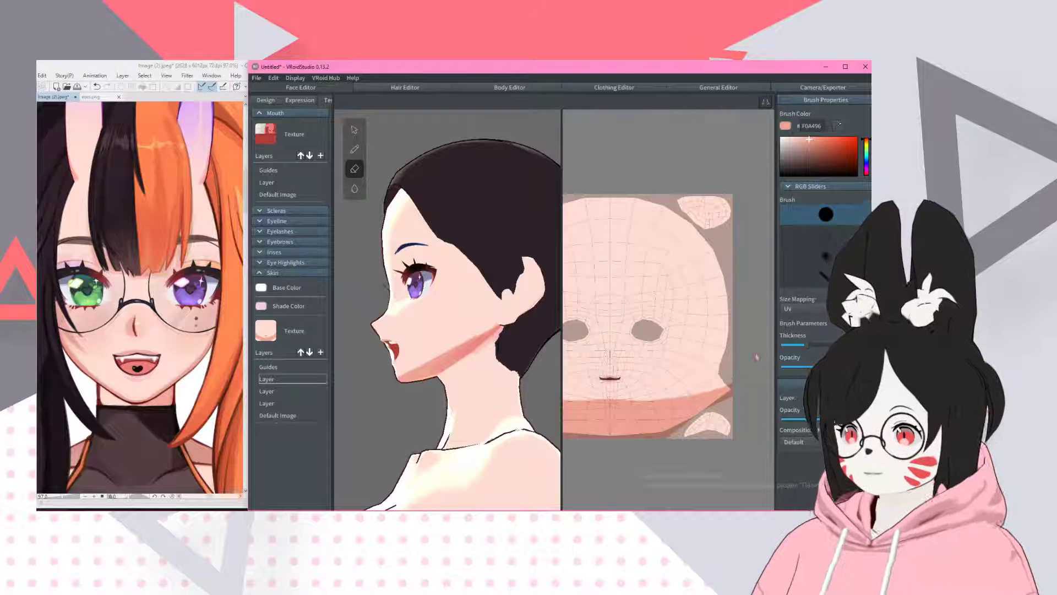
right_click_drag(419, 330, 540, 331)
right_click_drag(419, 377, 440, 331)
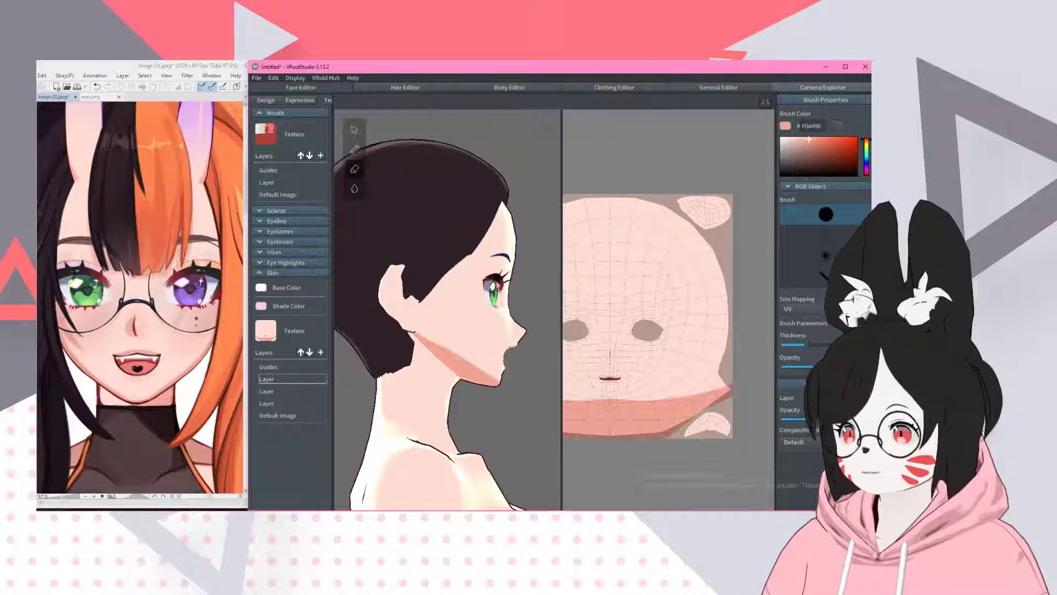
- Preview the face in the camera view and set the face's Shade Hardness to 1,00 in the general shading settings
left_click(822, 87)
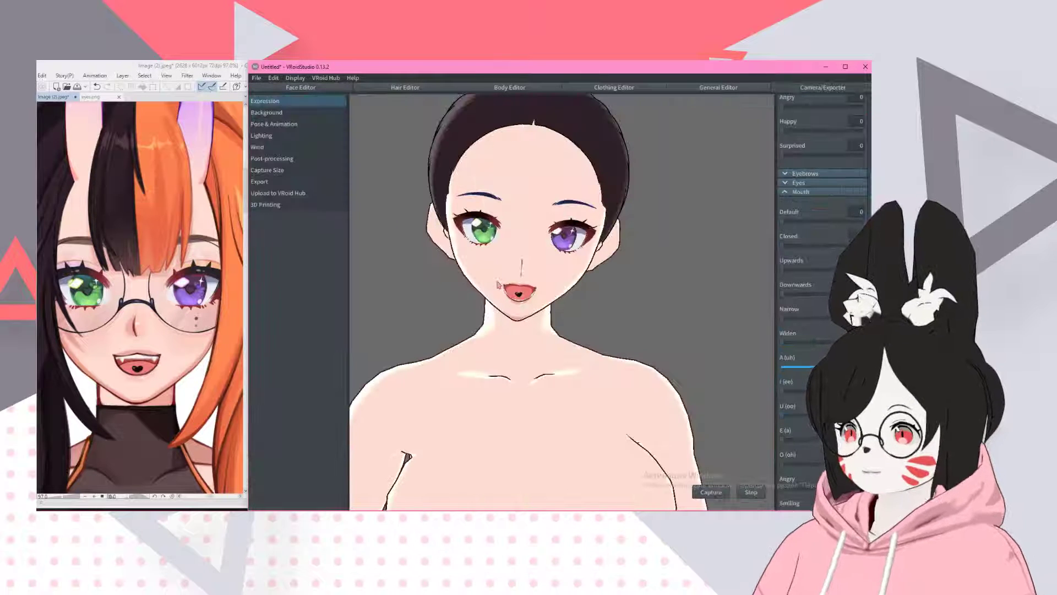
scroll(482, 259, "down", 4)
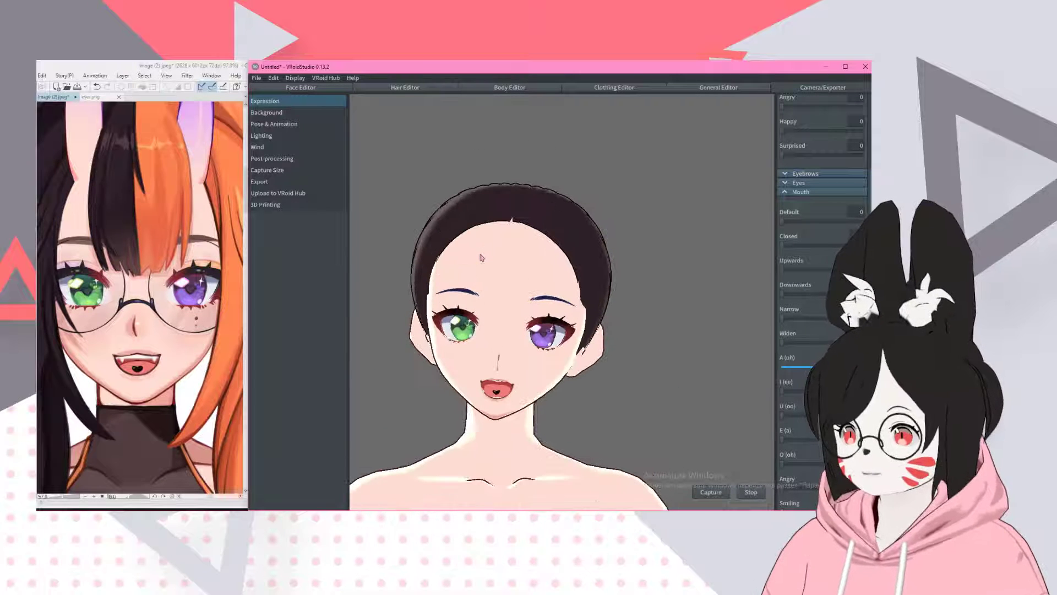
right_click_drag(482, 259, 516, 262)
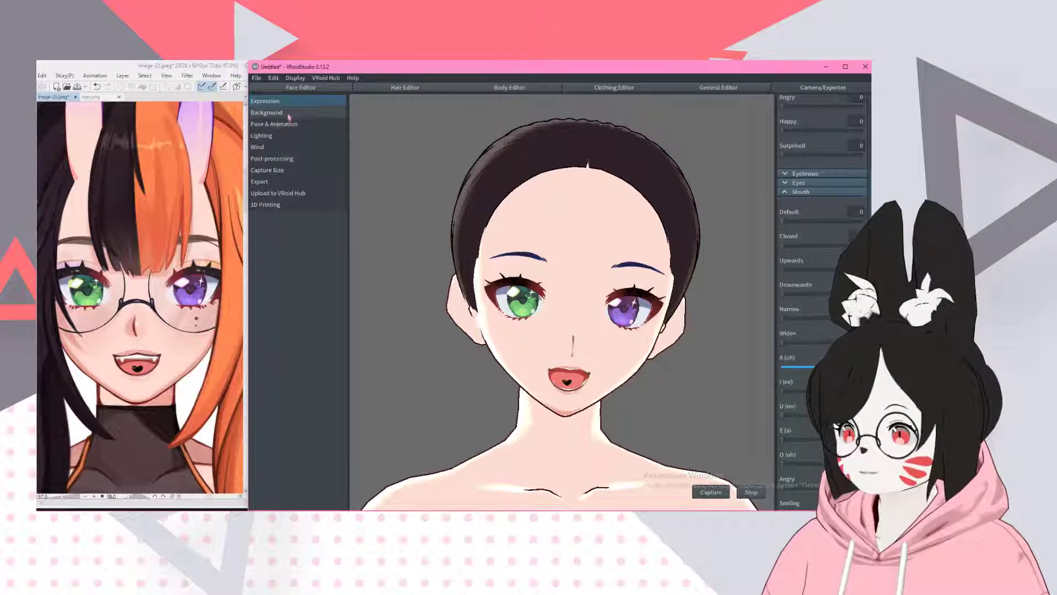
left_click(267, 136)
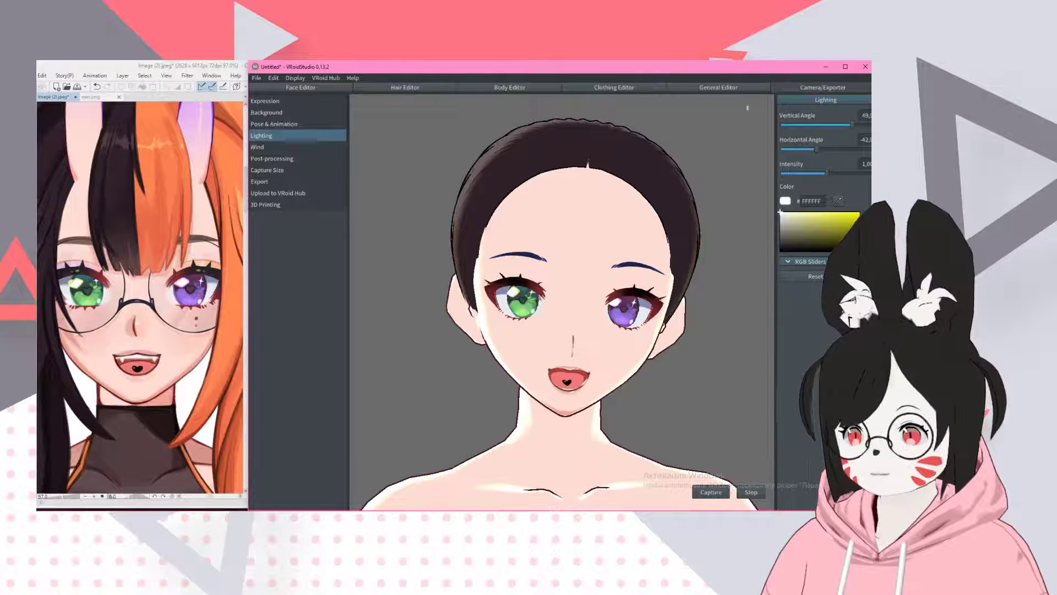
left_click(718, 87)
left_click(270, 125)
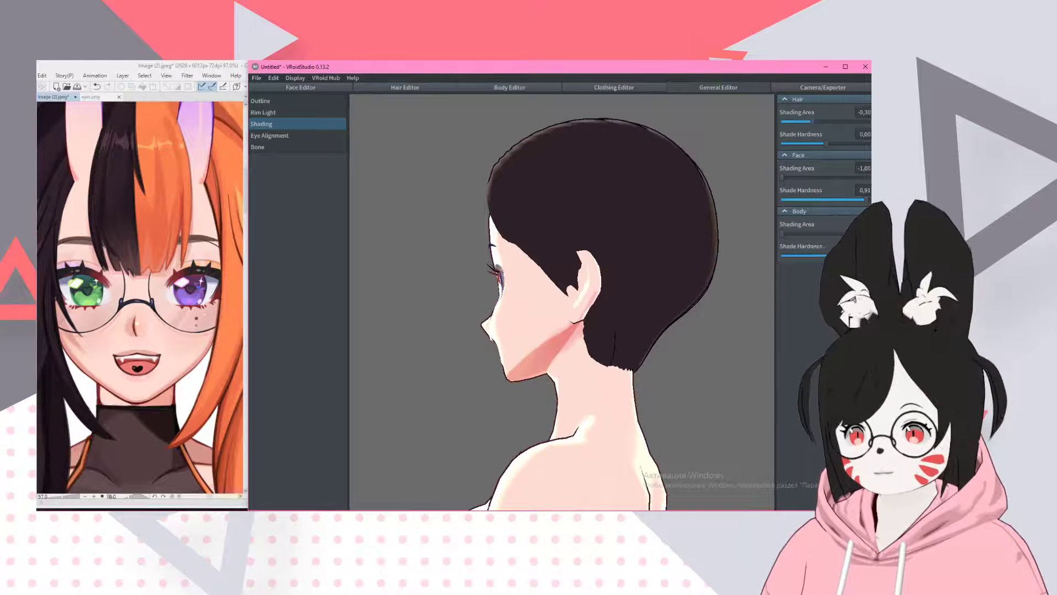
left_click_drag(867, 199, 870, 199)
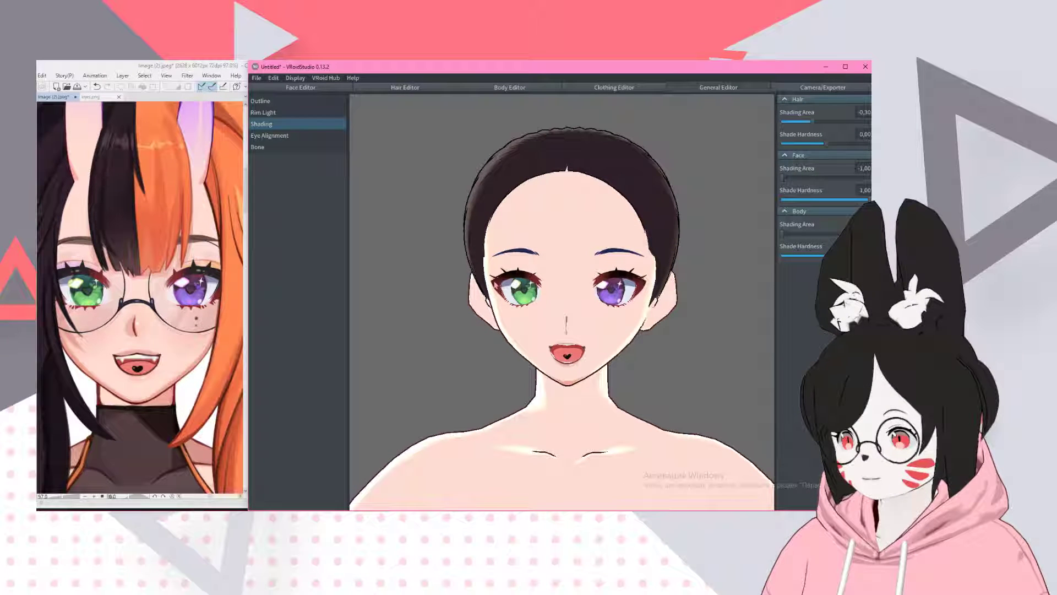
scroll(495, 280, "down", 3)
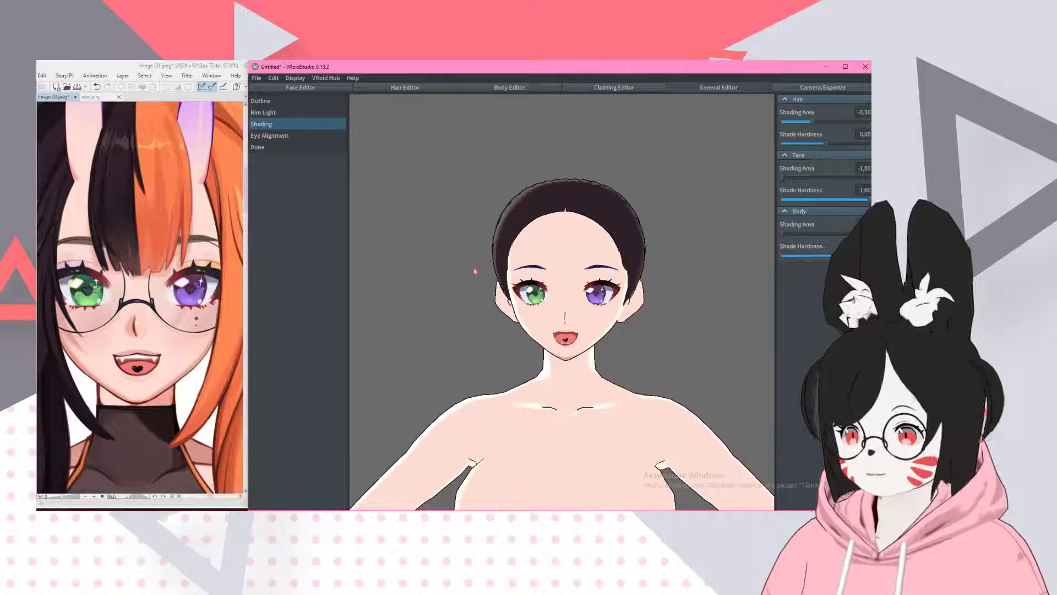
mouse_move(476, 272)
right_mouse_down()
mouse_move(519, 288)
mouse_move(434, 281)
mouse_move(506, 279)
mouse_move(464, 275)
mouse_move(487, 278)
right_mouse_up()
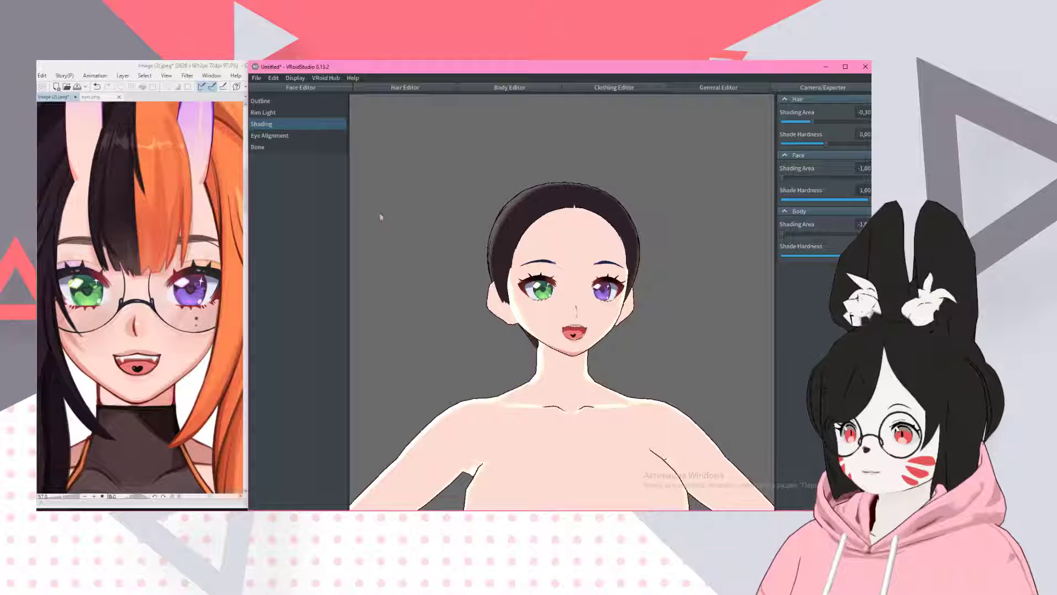
scroll(588, 289, "up", 5)
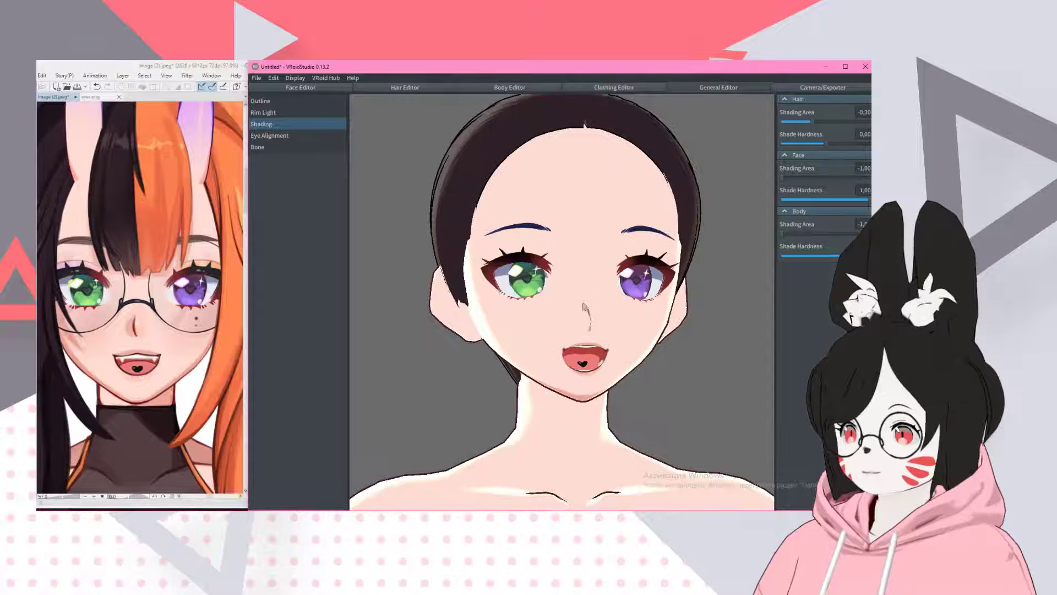
mouse_move(584, 306)
right_mouse_down()
mouse_move(533, 305)
mouse_move(584, 307)
right_mouse_up()
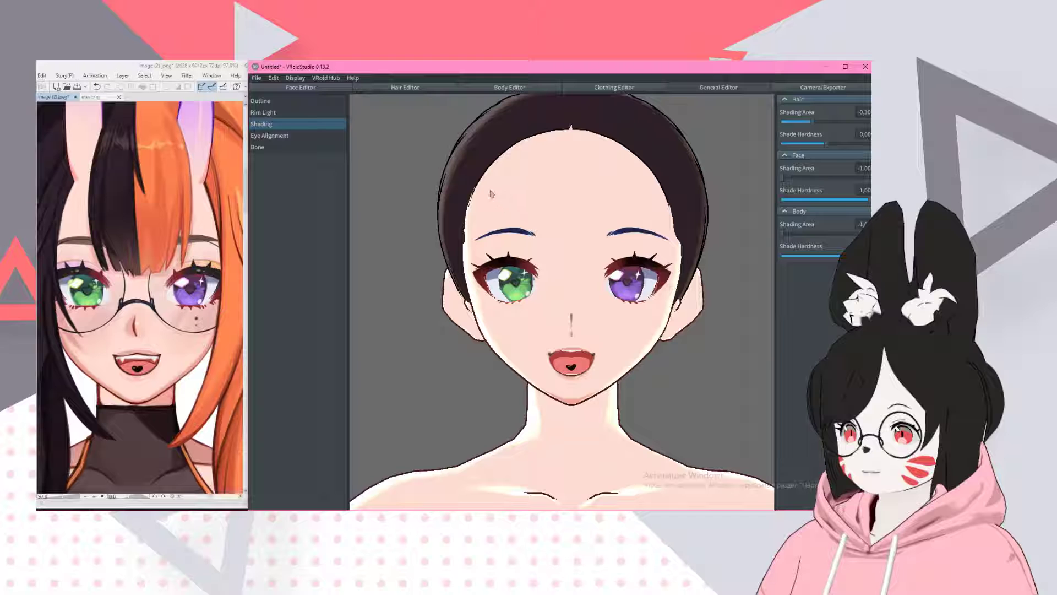
mouse_move(477, 284)
right_mouse_down()
mouse_move(509, 283)
mouse_move(458, 285)
mouse_move(476, 288)
right_mouse_up()
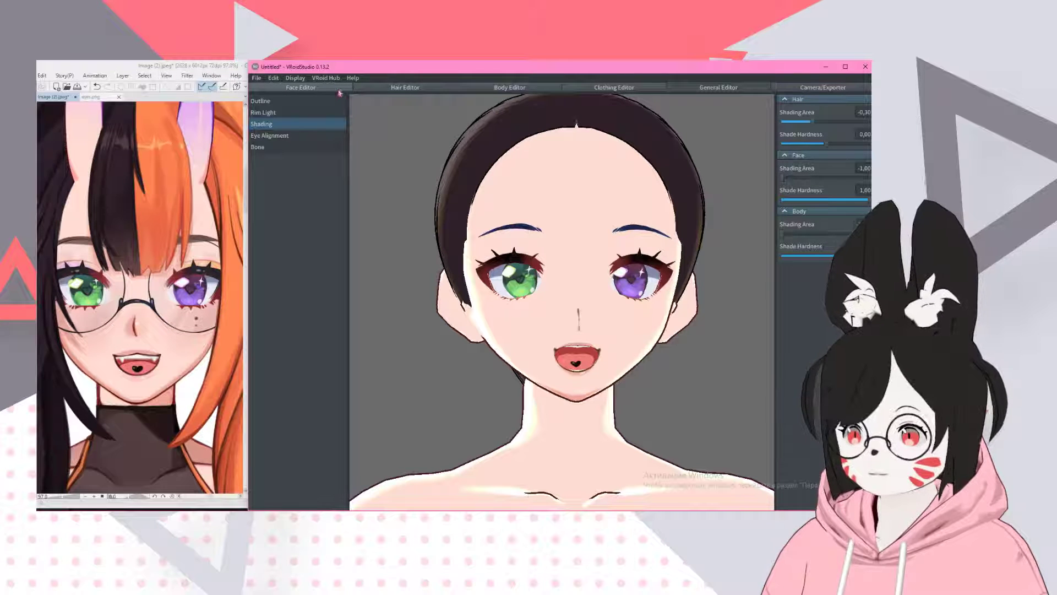
- Open the body skin texture for painting
left_click(495, 87)
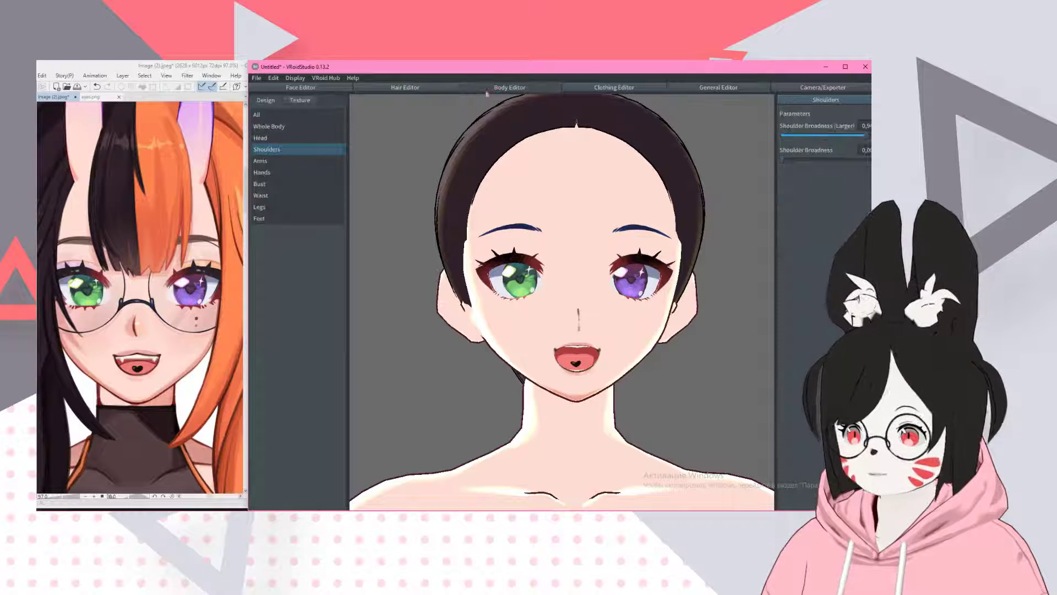
left_click(300, 101)
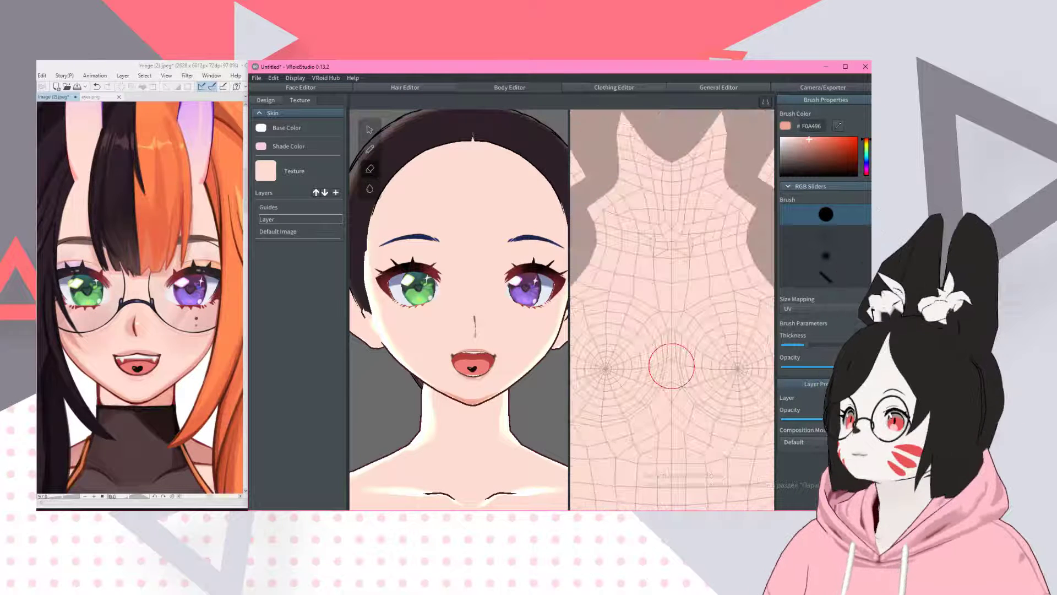
mouse_move(618, 181)
left_mouse_down()
mouse_move(659, 239)
mouse_move(582, 217)
left_mouse_up()
key("ctrl+z")
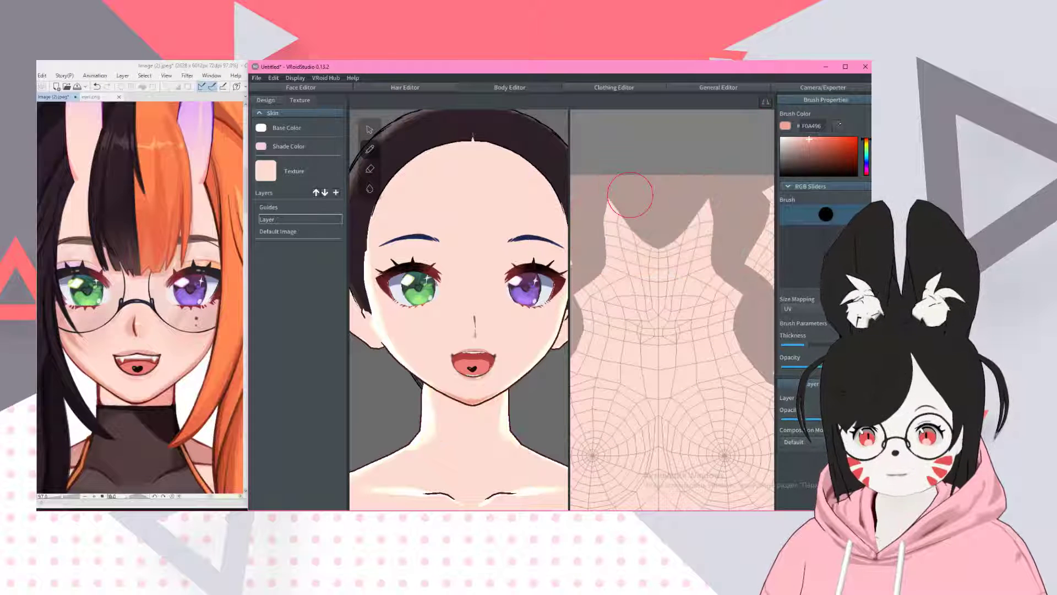
left_click_drag(632, 189, 668, 258)
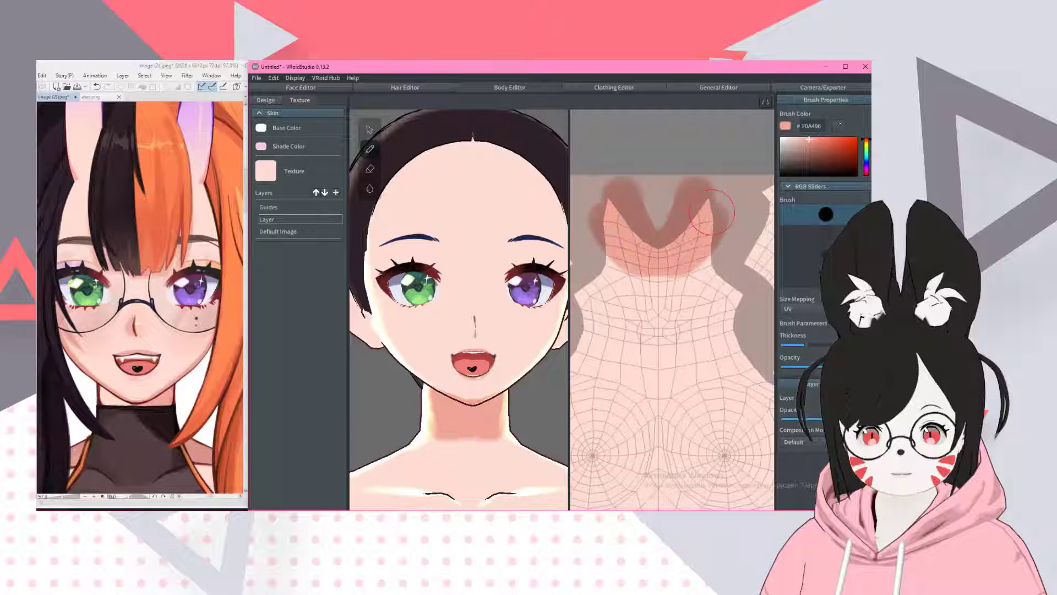
key("ctrl+z")
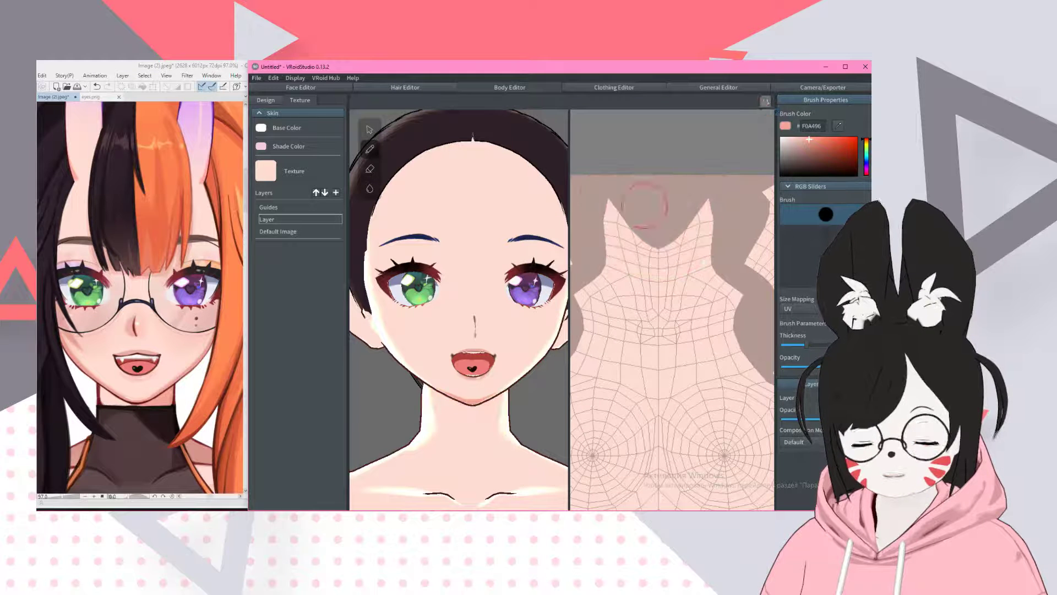
- Paint an F0A496 shadow across the front of the neck on the body skin texture, redoing the strokes along its lower edge
mouse_move(627, 196)
left_mouse_down()
mouse_move(611, 197)
mouse_move(658, 247)
mouse_move(698, 195)
mouse_move(691, 237)
mouse_move(625, 246)
mouse_move(639, 242)
left_mouse_up()
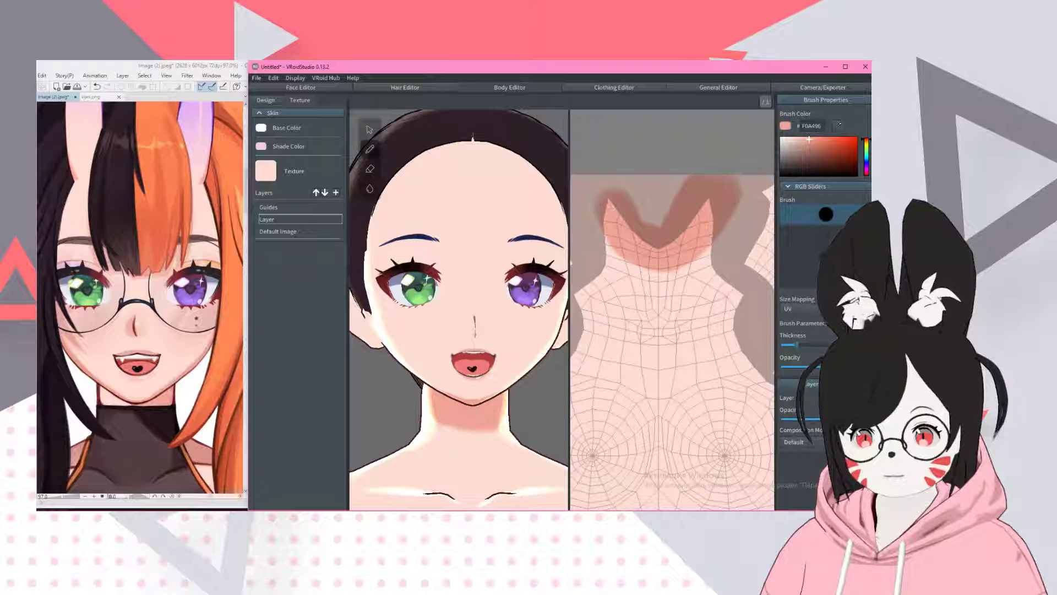
mouse_move(633, 267)
left_mouse_down()
mouse_move(665, 274)
mouse_move(711, 236)
left_mouse_up()
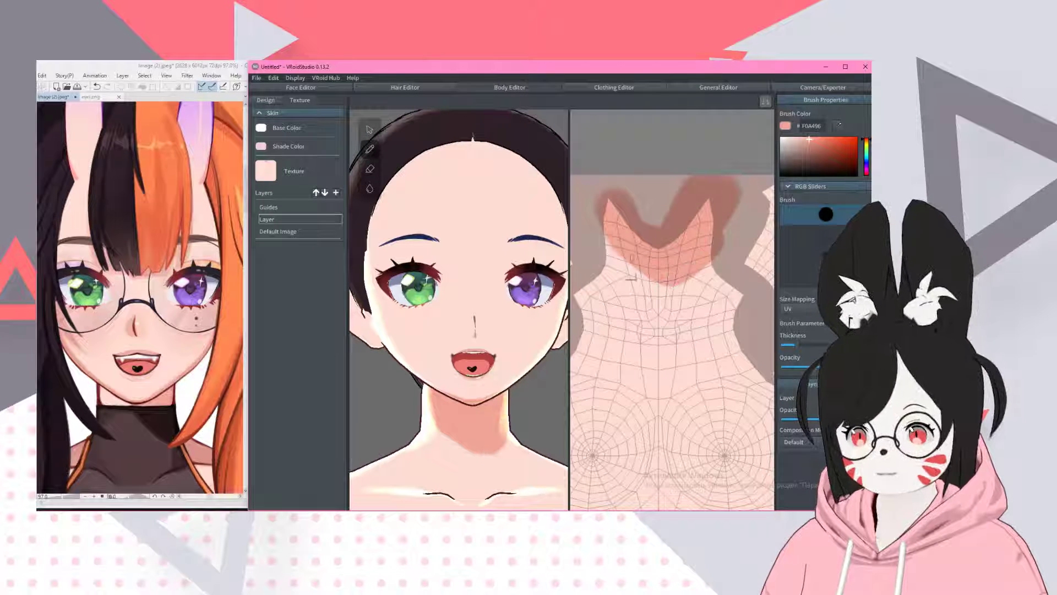
key("ctrl+z")
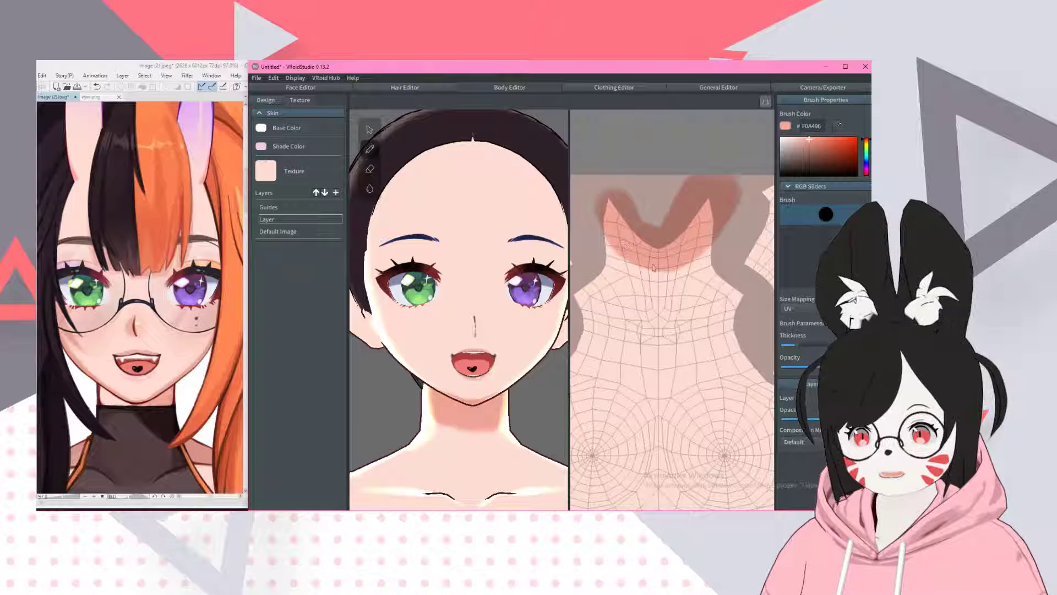
left_click_drag(642, 273, 711, 259)
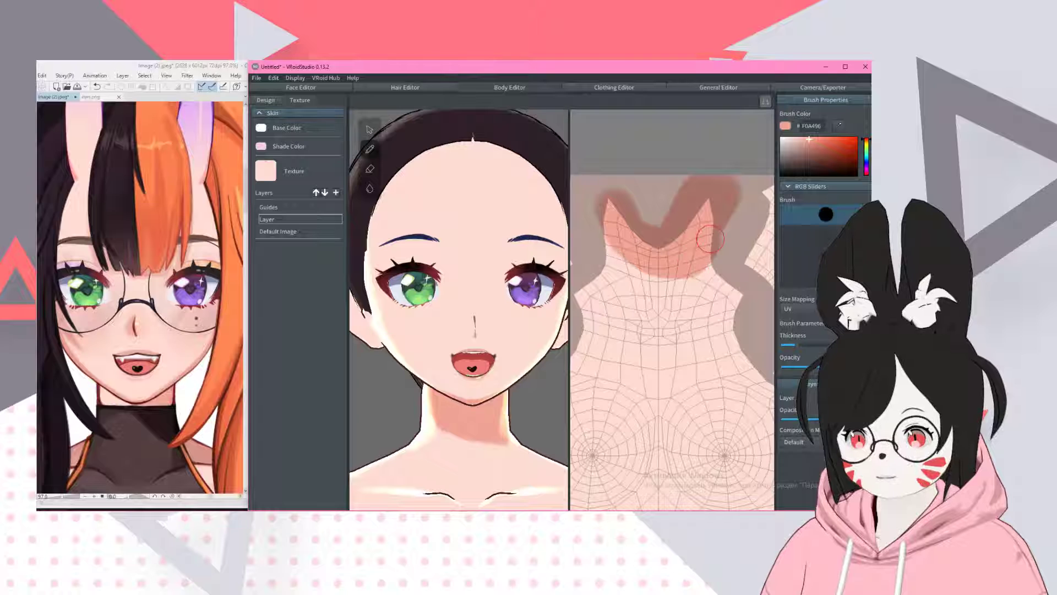
key("ctrl+z")
- Erase the shadow from one side of the neck on the body texture and round off its lower edge
key("e")
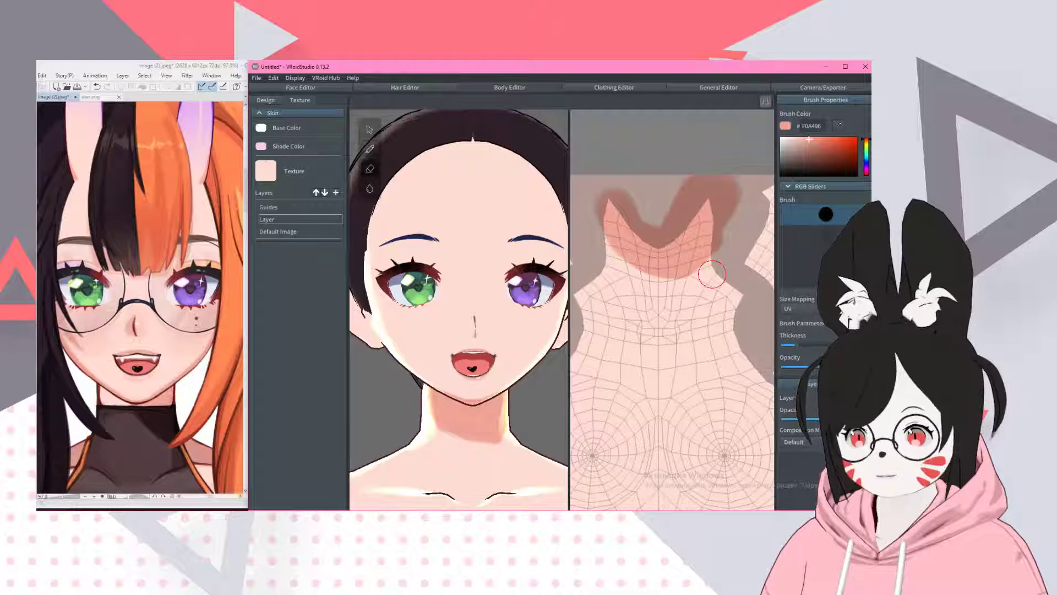
scroll(454, 250, "down", 2)
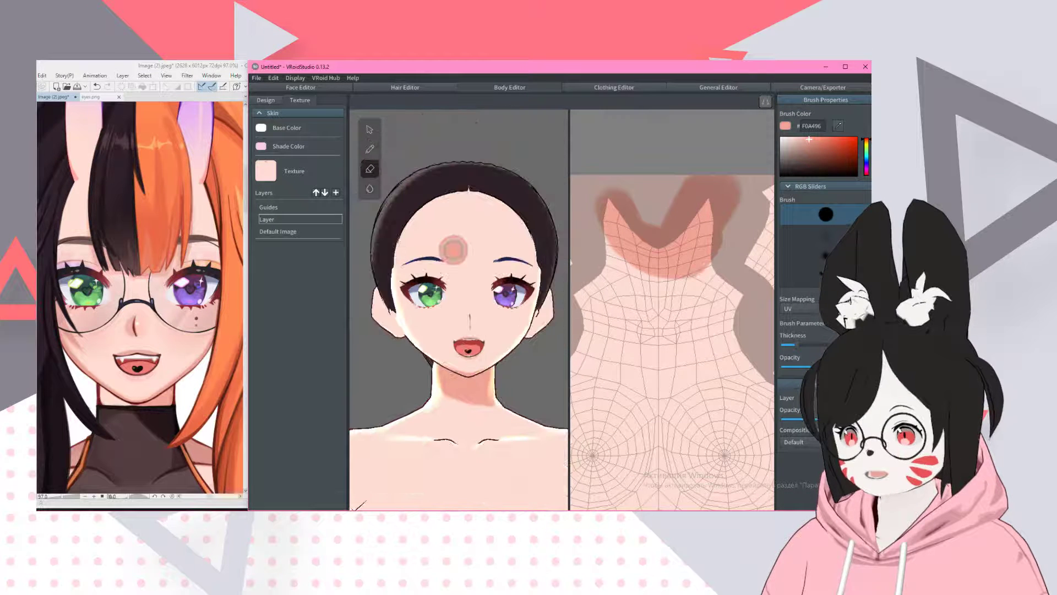
mouse_move(609, 226)
left_mouse_down()
mouse_move(603, 204)
mouse_move(663, 291)
left_mouse_up()
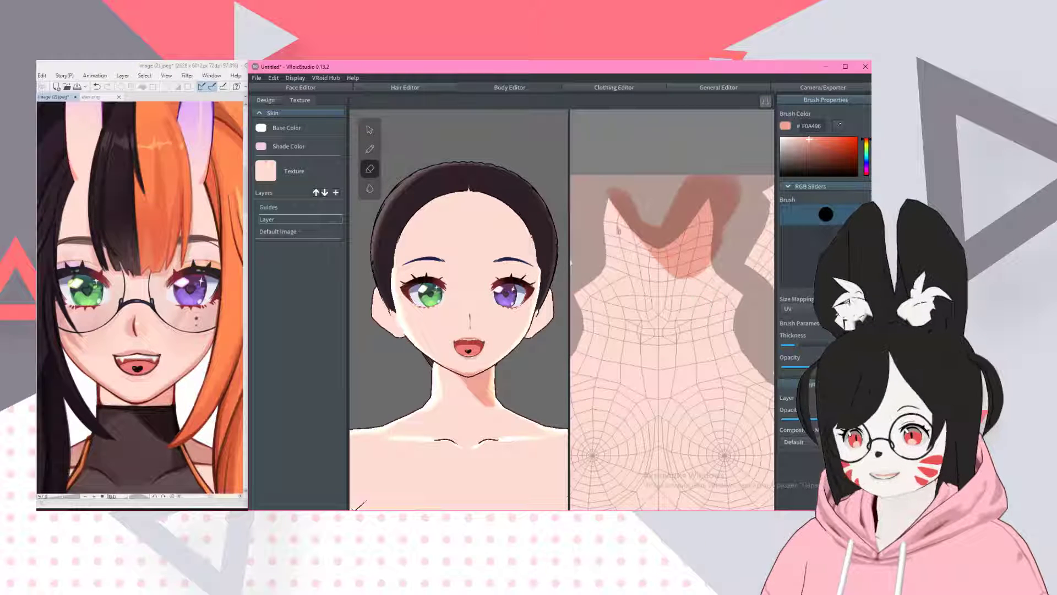
key("ctrl+z")
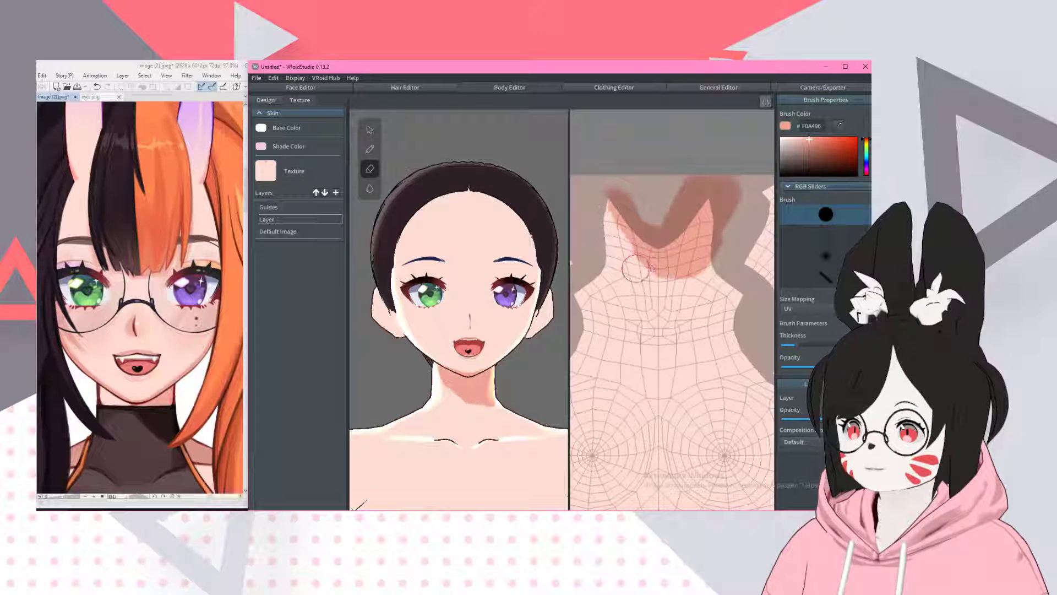
mouse_move(610, 218)
left_mouse_down()
mouse_move(633, 259)
mouse_move(664, 273)
left_mouse_up()
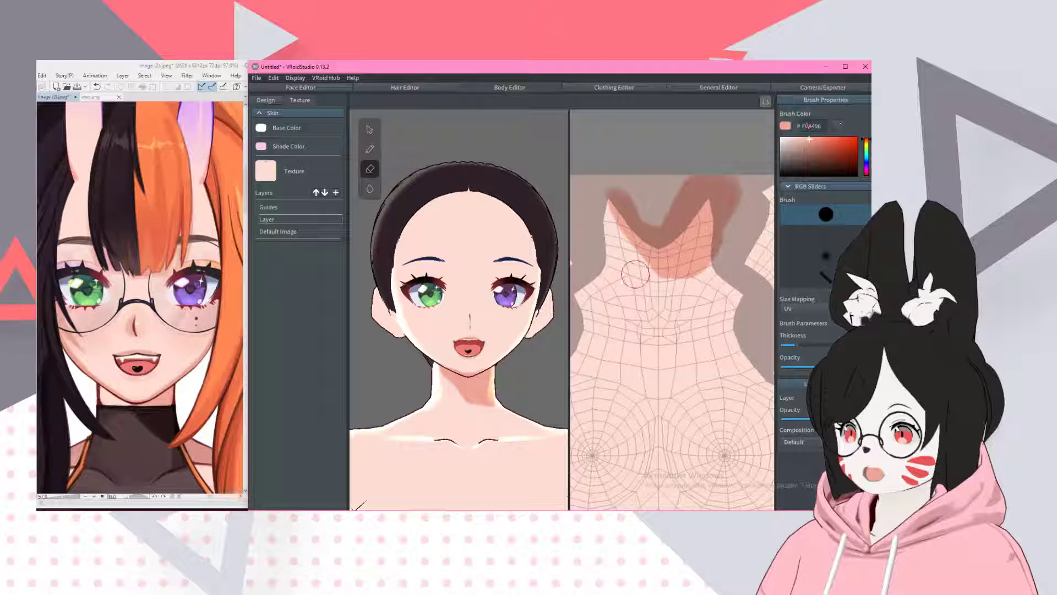
mouse_move(650, 284)
left_mouse_down()
mouse_move(670, 275)
mouse_move(681, 286)
mouse_move(655, 291)
left_mouse_up()
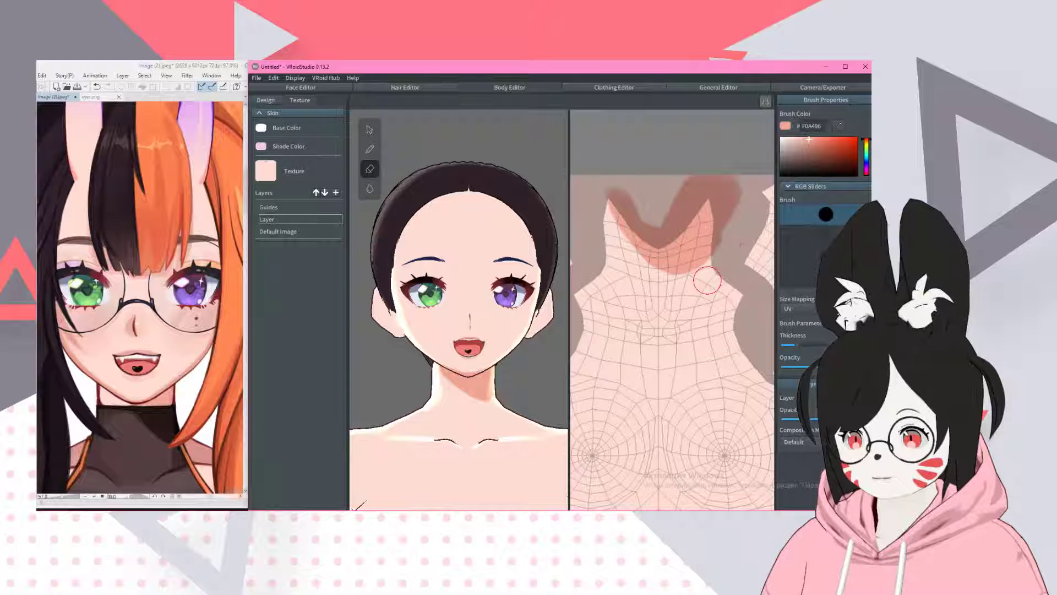
- Reduce the brush thickness and paint shadow directly on the 3D model along the side and back of the neck below the hairline
right_click_drag(397, 231, 472, 229)
key("b")
left_click_drag(797, 343, 790, 344)
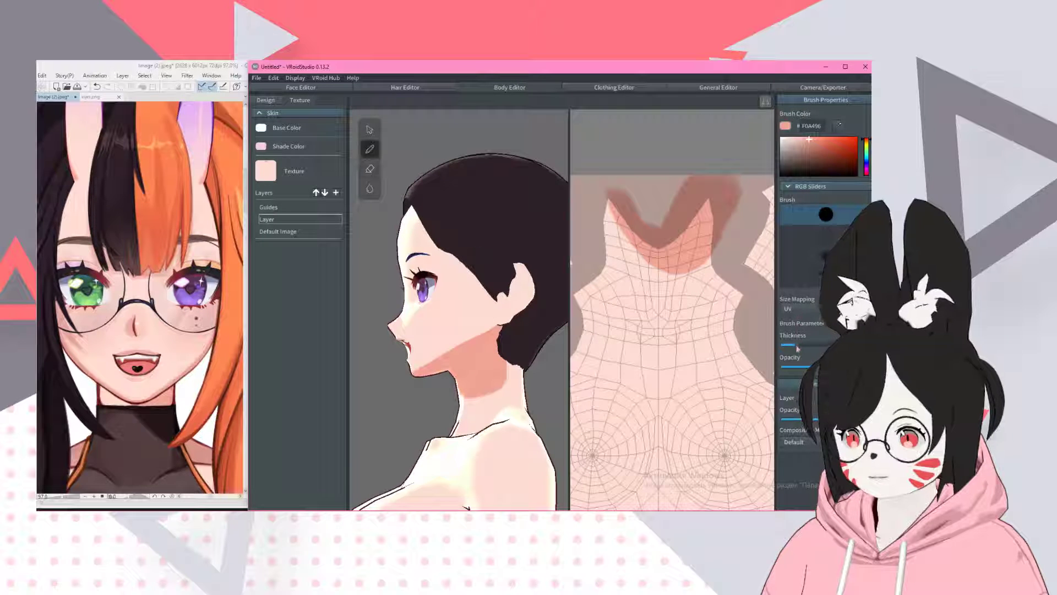
mouse_move(474, 384)
left_mouse_down()
mouse_move(520, 380)
mouse_move(498, 355)
left_mouse_up()
right_click_drag(485, 378, 576, 377)
left_click_drag(424, 388, 445, 380)
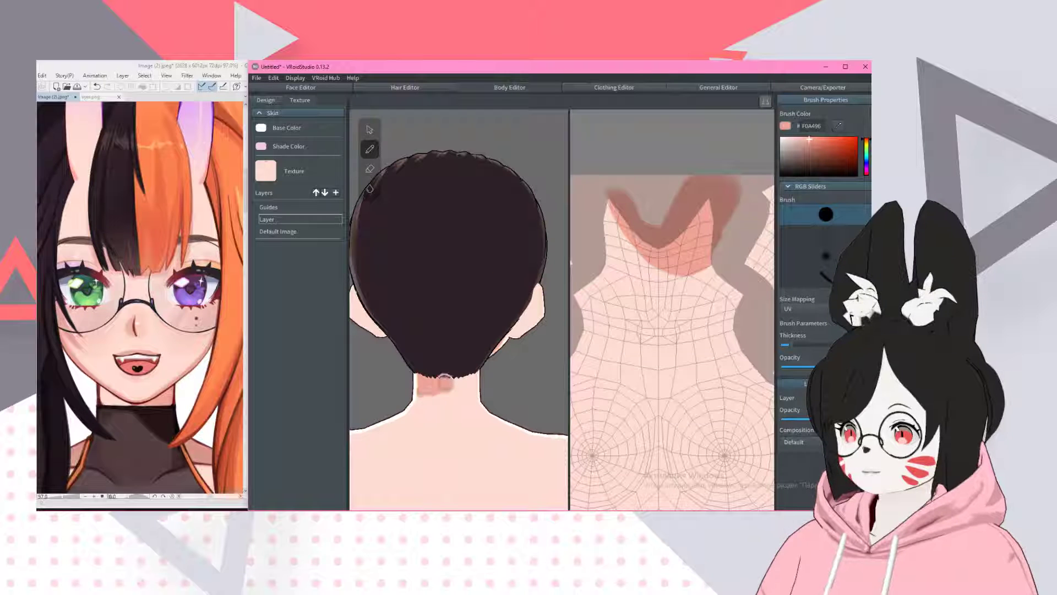
right_click_drag(431, 373, 491, 373)
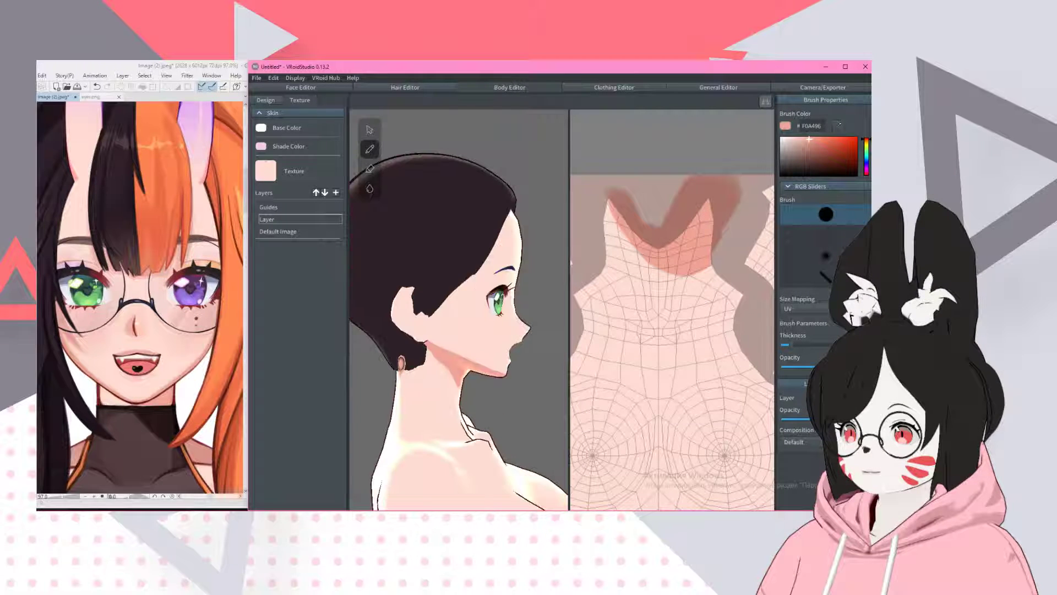
right_click_drag(401, 363, 358, 364)
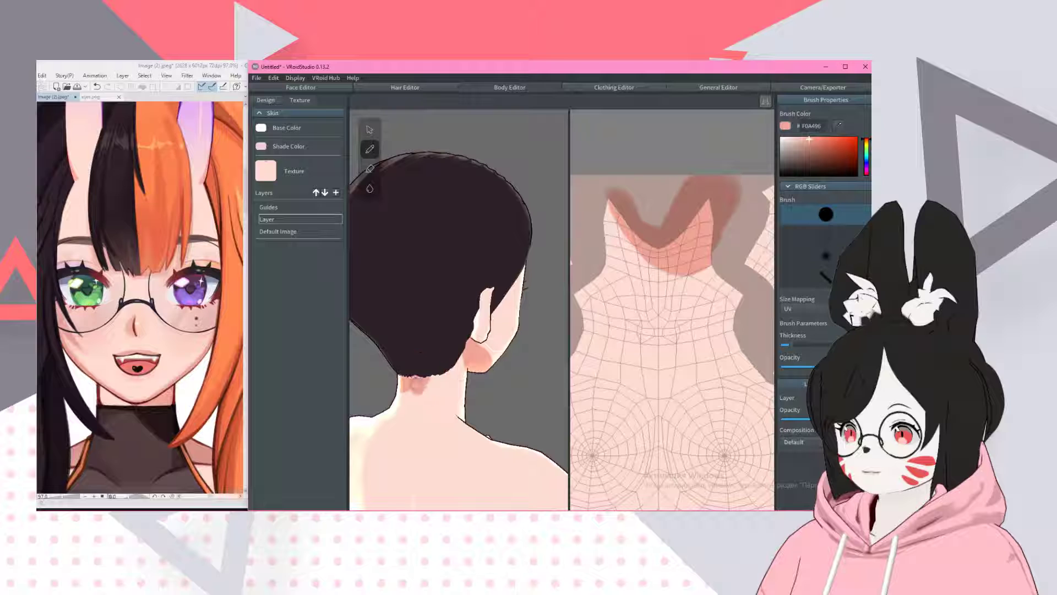
left_click_drag(401, 383, 459, 374)
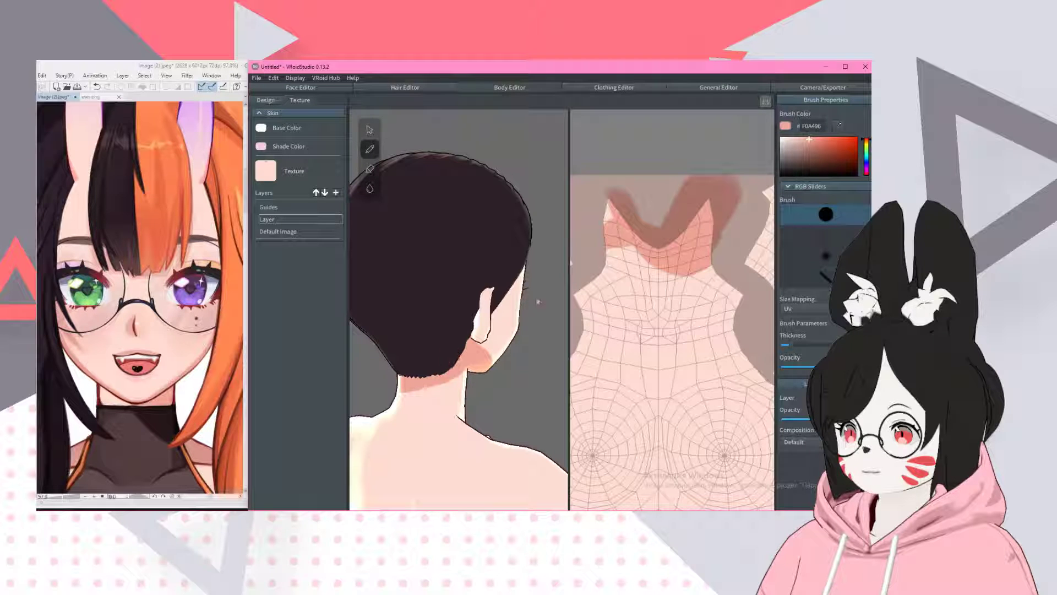
- Examine the painted jaw and neck shading on the 3D model from the back, side, three-quarter and front views
right_click_drag(443, 297, 501, 298)
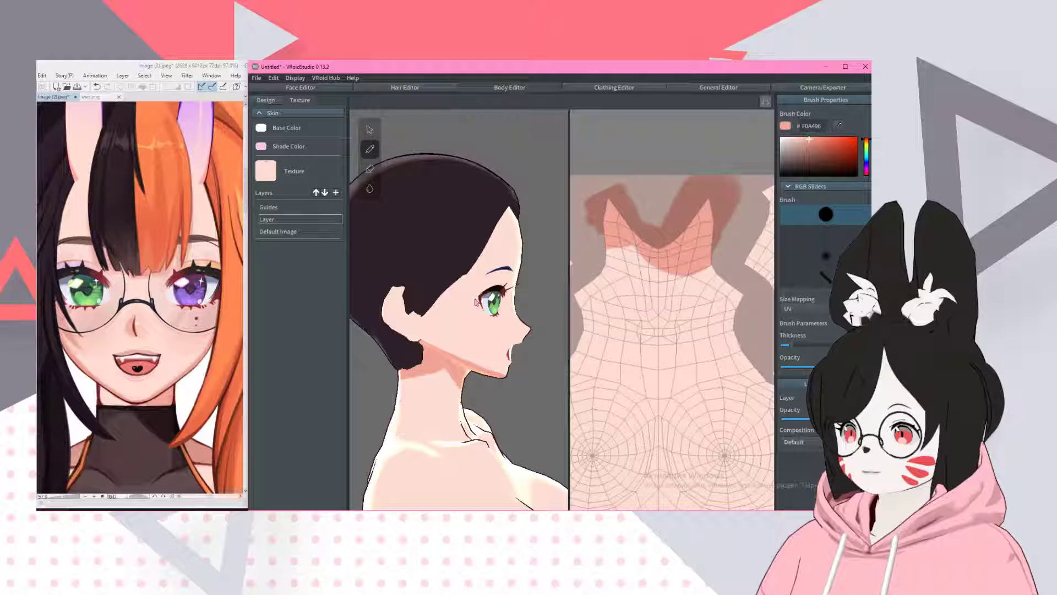
right_click_drag(477, 302, 456, 276)
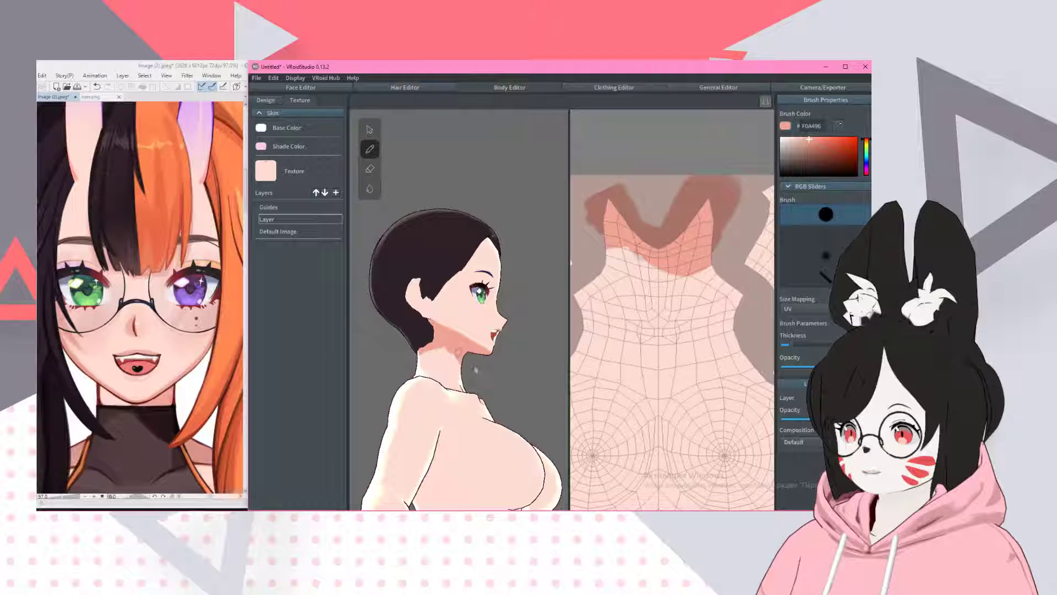
scroll(486, 240, "up", 2)
scroll(486, 240, "up", 2)
right_click_drag(413, 240, 393, 255)
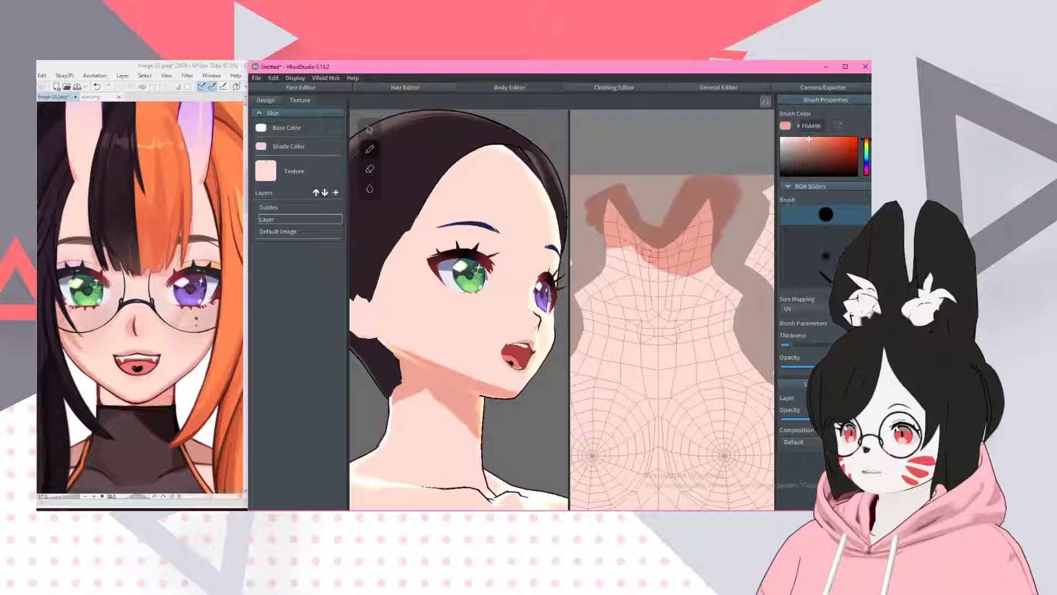
scroll(470, 231, "down", 5)
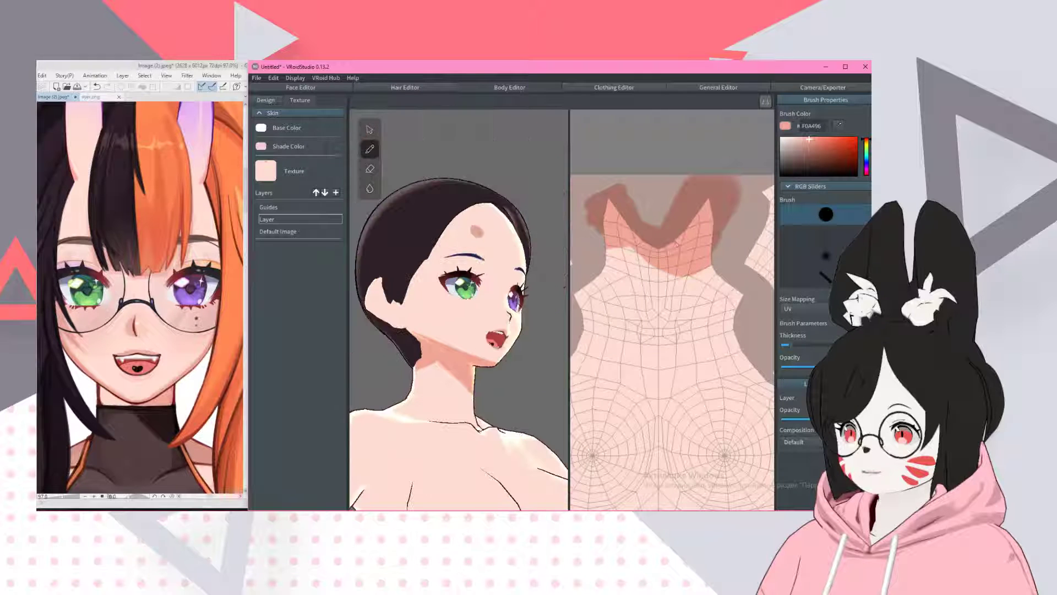
right_click_drag(474, 229, 521, 228)
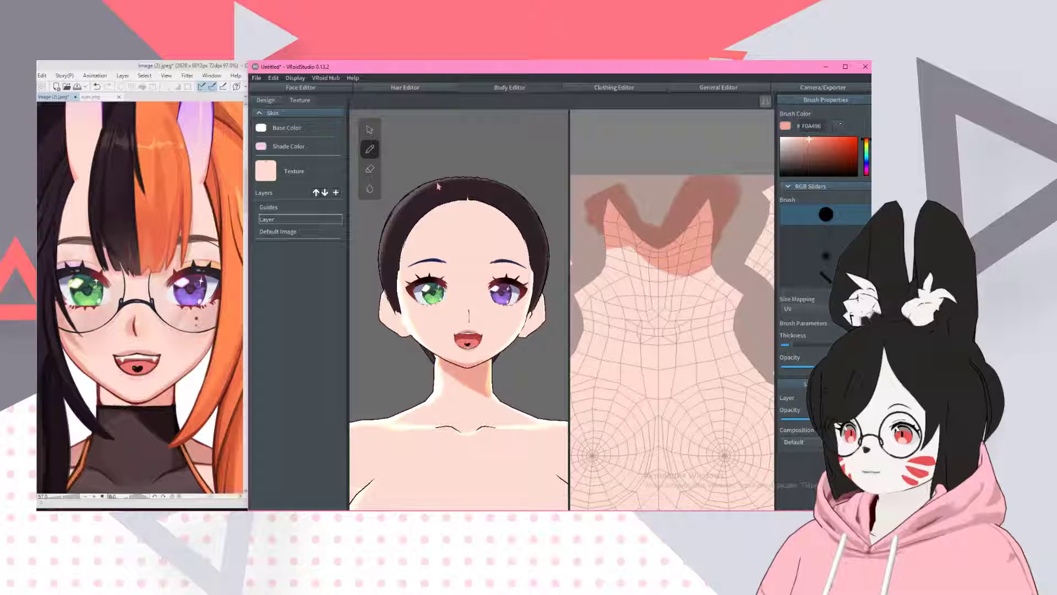
mouse_move(448, 236)
right_mouse_down()
mouse_move(512, 243)
mouse_move(386, 269)
mouse_move(467, 206)
mouse_move(506, 207)
mouse_move(548, 236)
mouse_move(455, 248)
right_mouse_up()
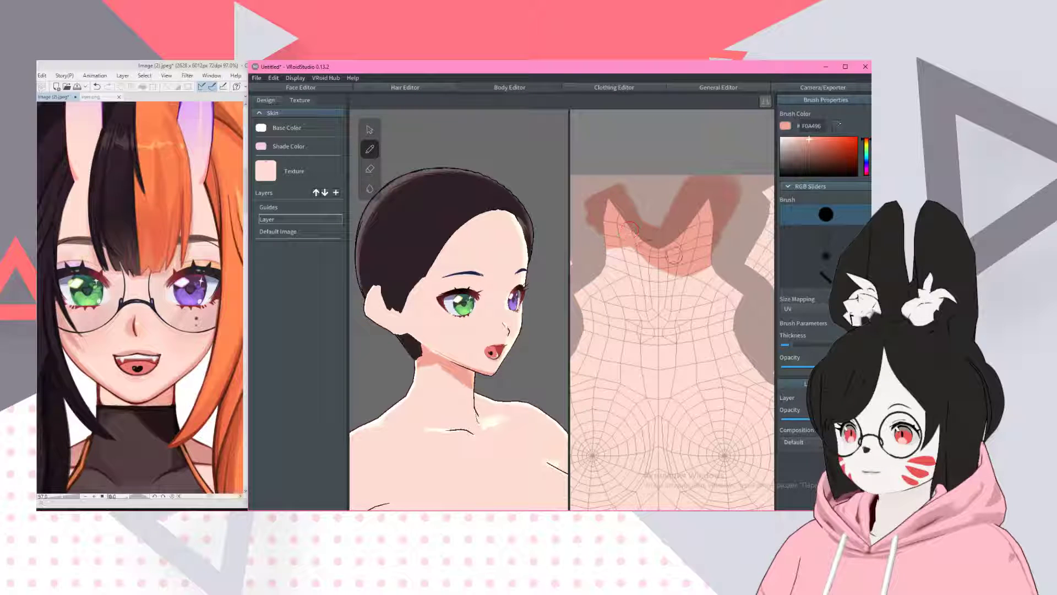
right_click_drag(489, 248, 435, 233)
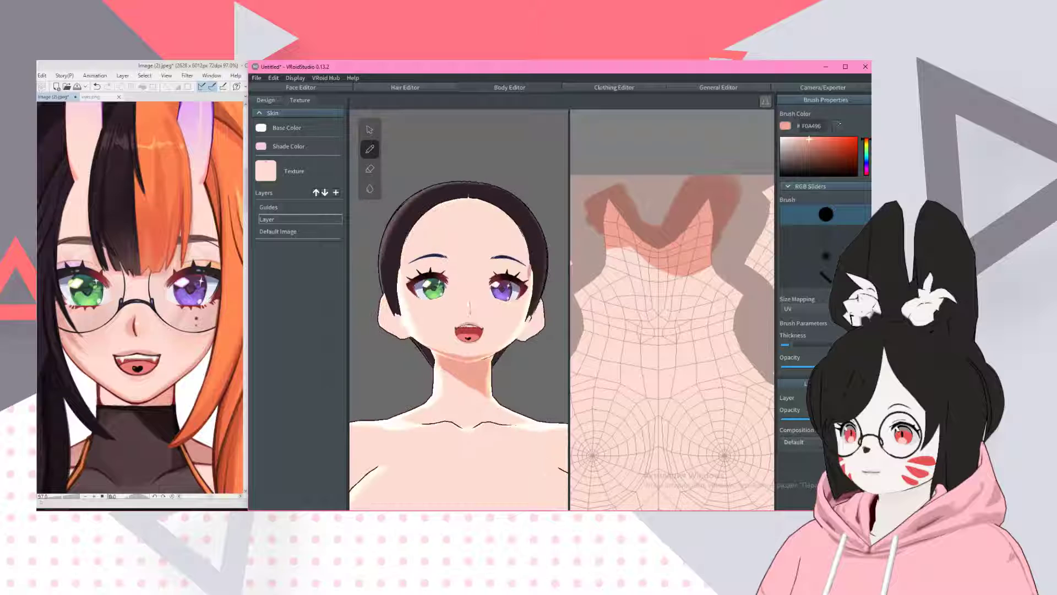
right_click_drag(528, 272, 486, 258)
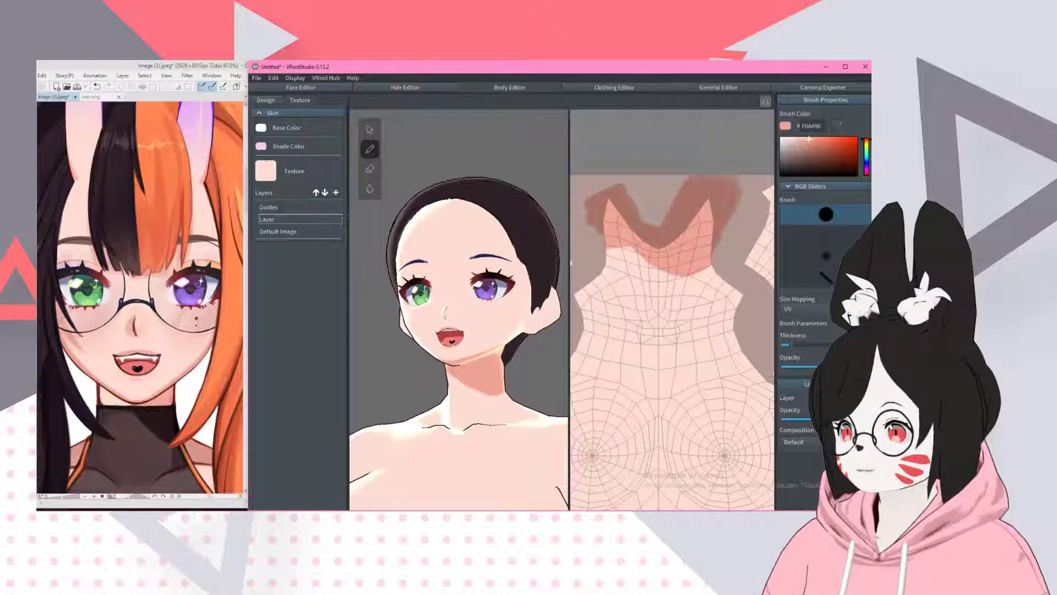
- Set the body's rim light strength to 49.1 and compression to 91.1, checking the model from the side and front
left_click(721, 89)
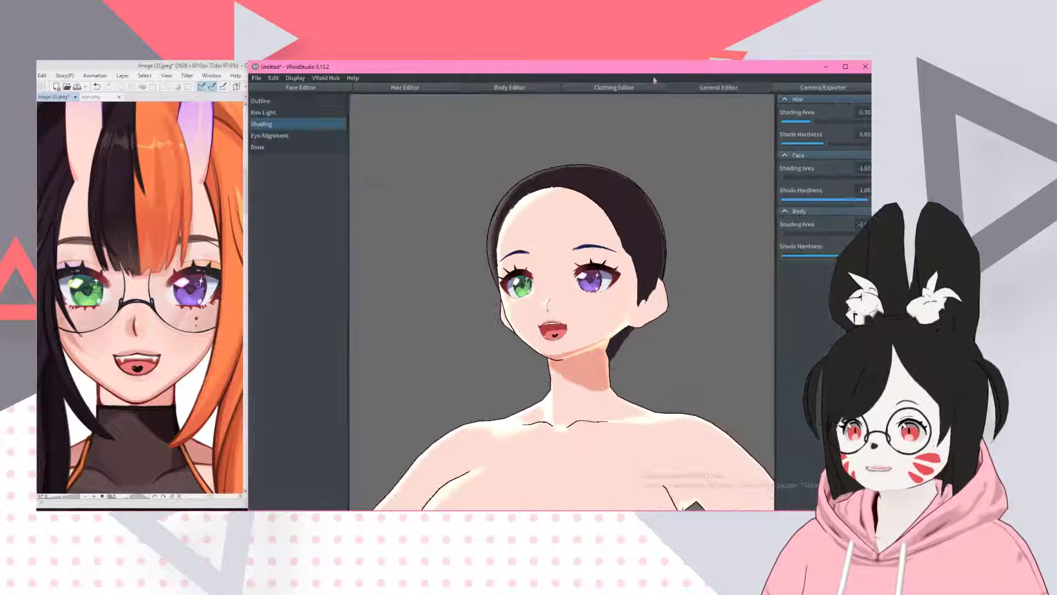
right_click_drag(440, 182, 479, 188)
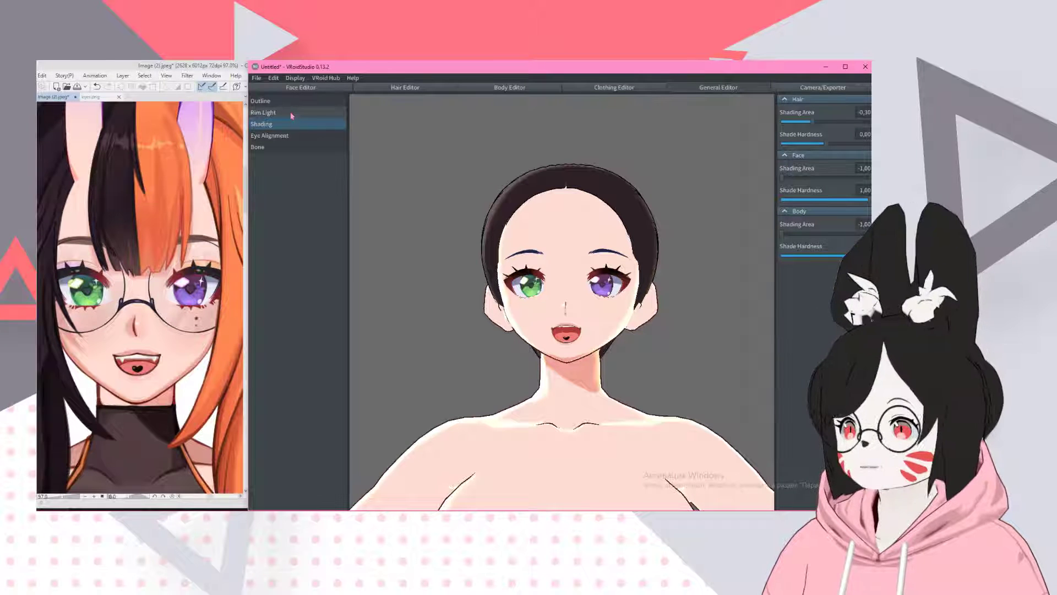
right_click_drag(425, 251, 432, 251)
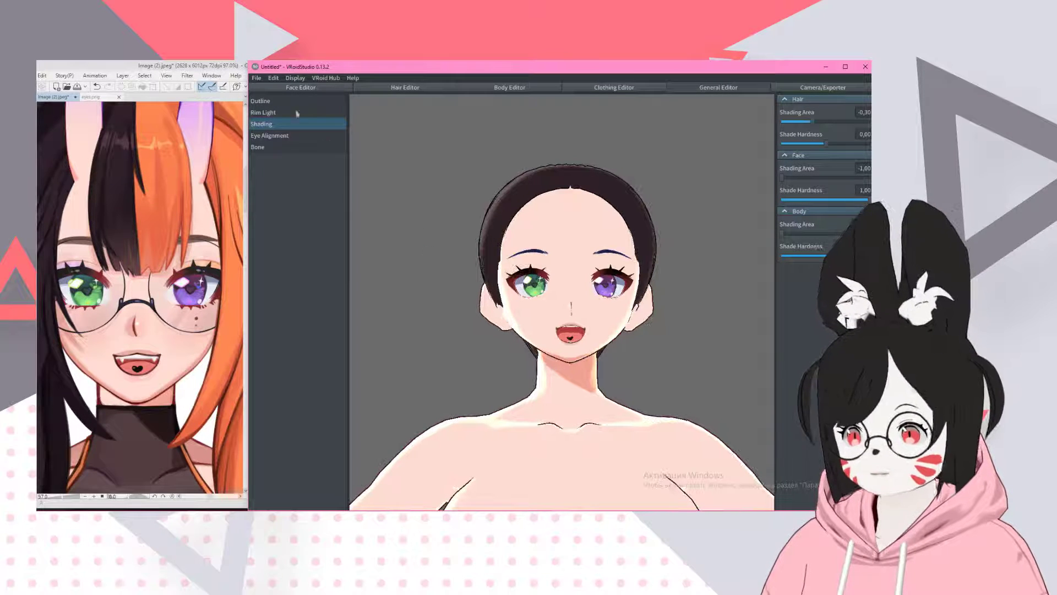
left_click(264, 112)
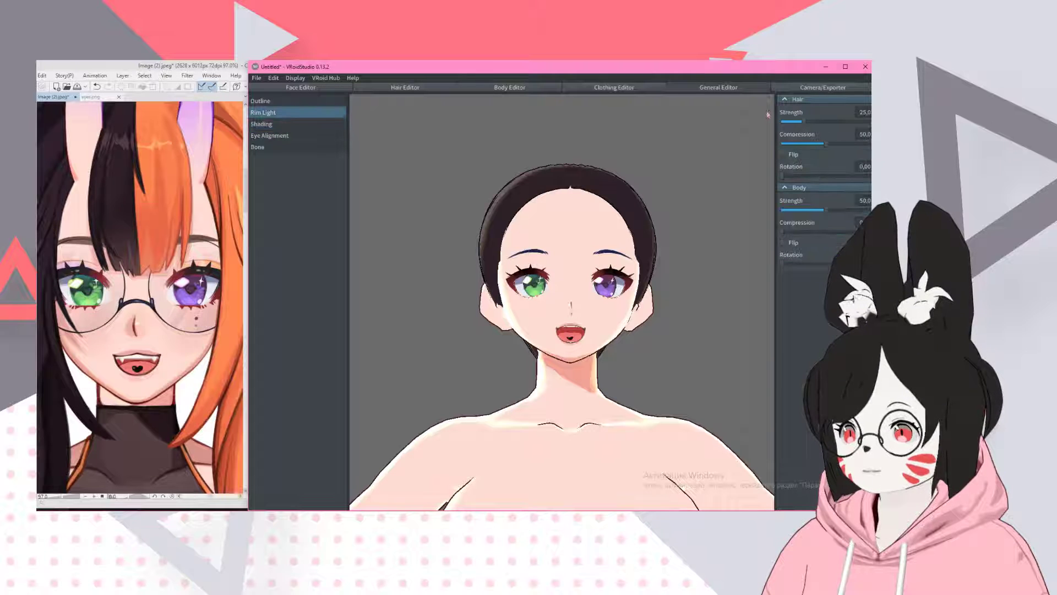
left_click(795, 210)
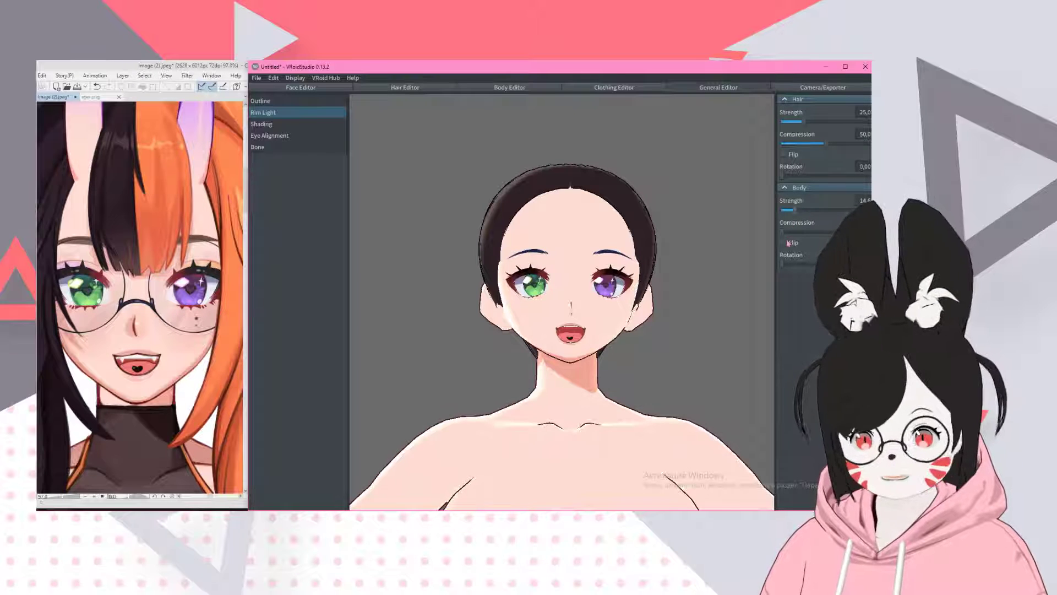
left_click_drag(818, 233, 833, 232)
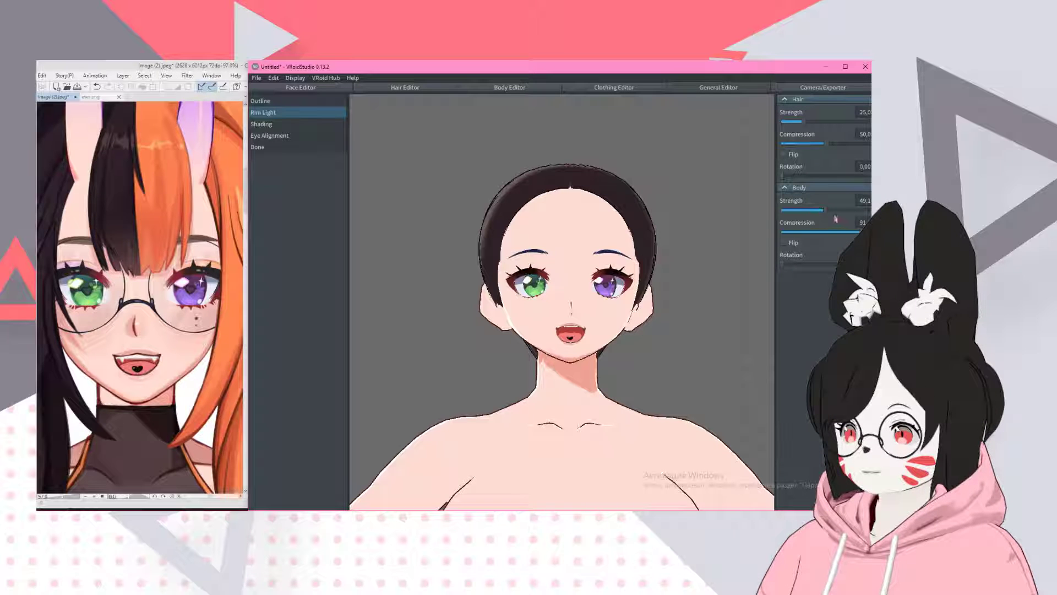
right_click_drag(590, 250, 641, 249)
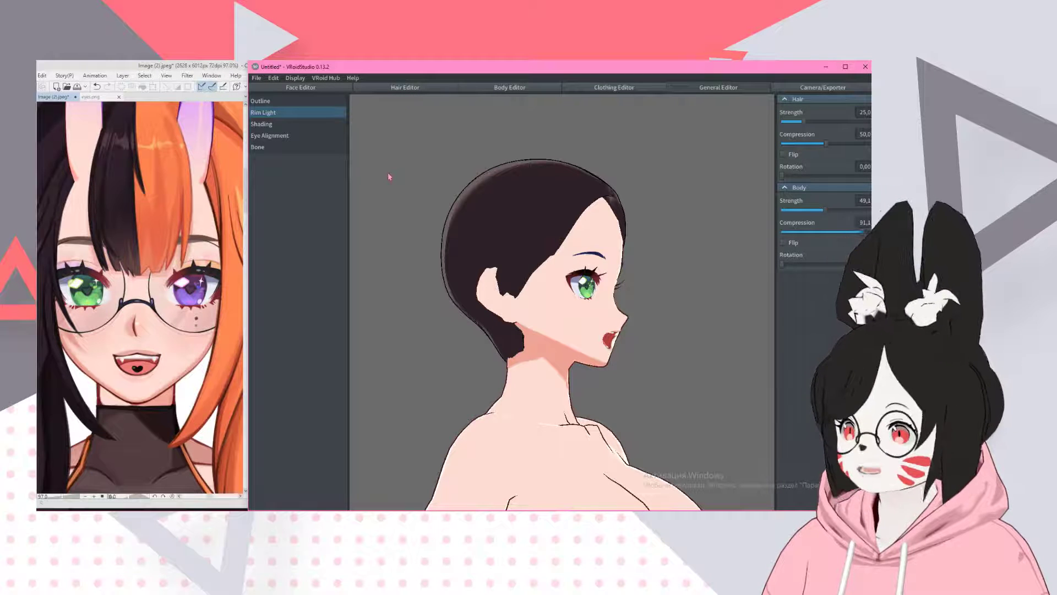
right_click_drag(460, 185, 625, 192)
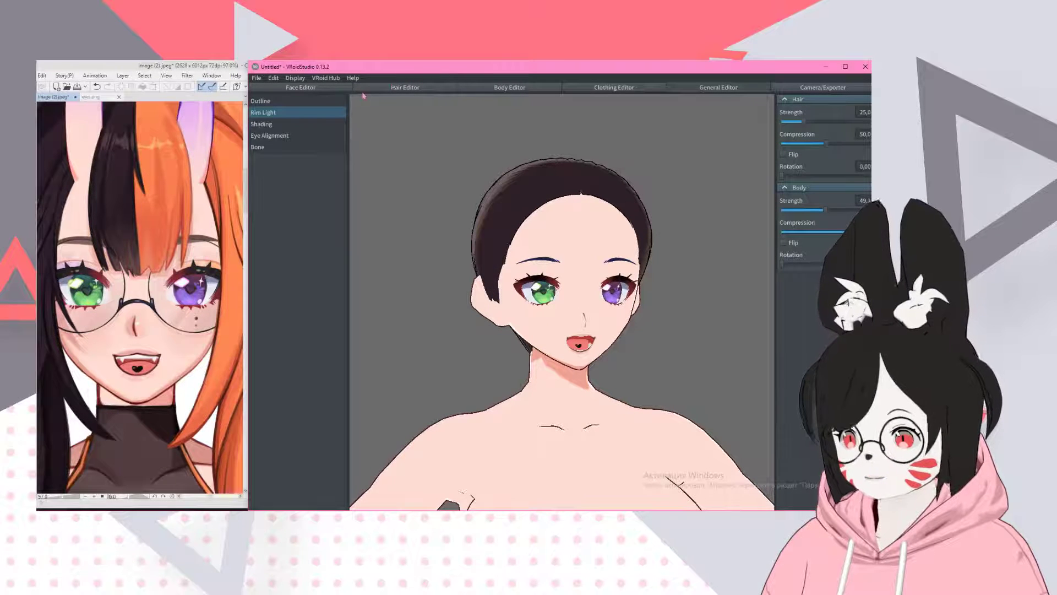
- Open the face skin settings, choose the soft round brush and increase its thickness
left_click(337, 89)
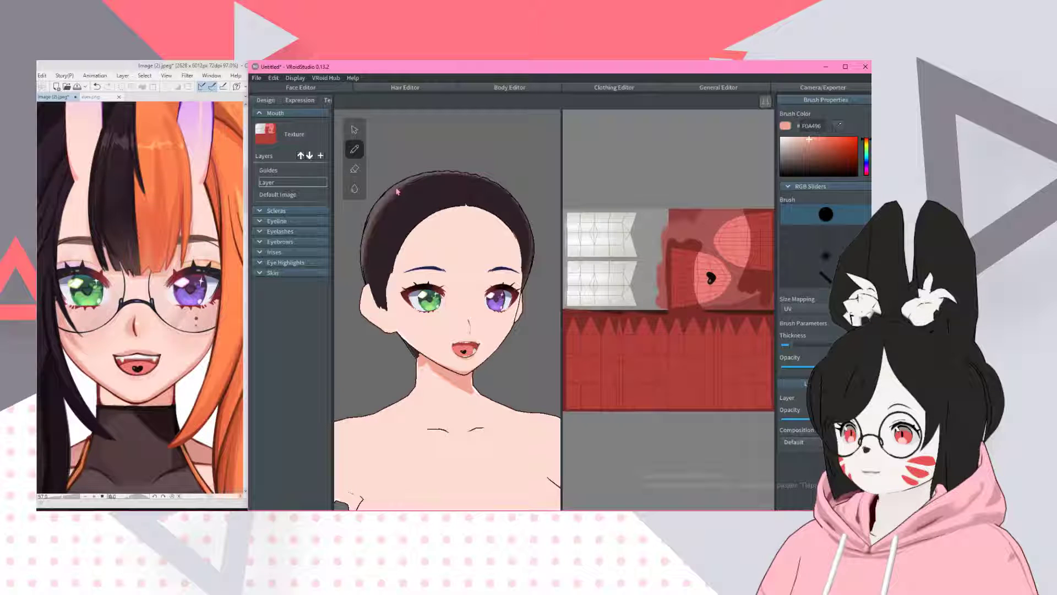
right_click_drag(395, 191, 545, 189)
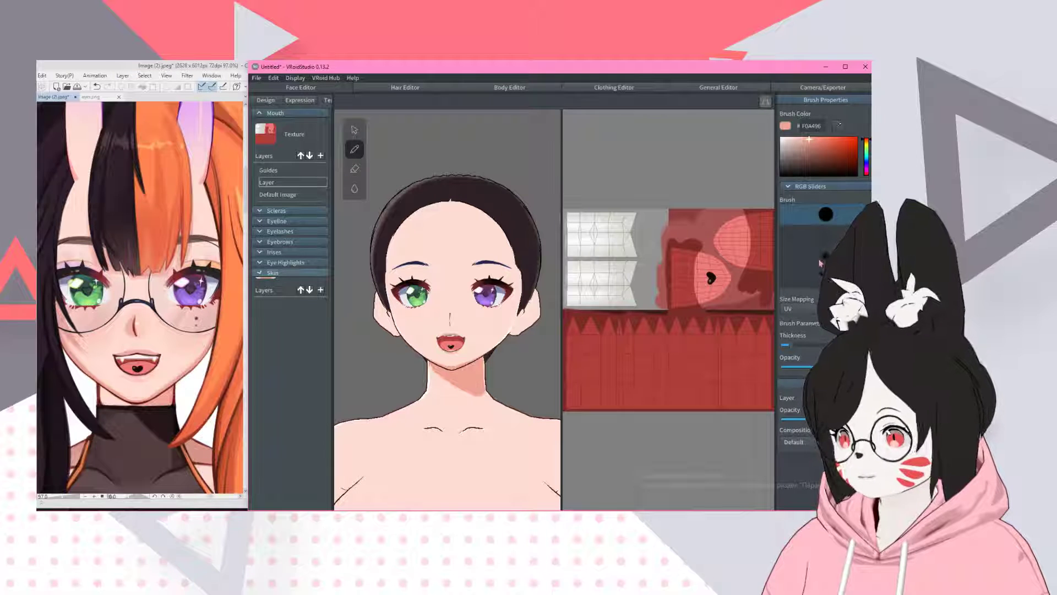
left_click(820, 262)
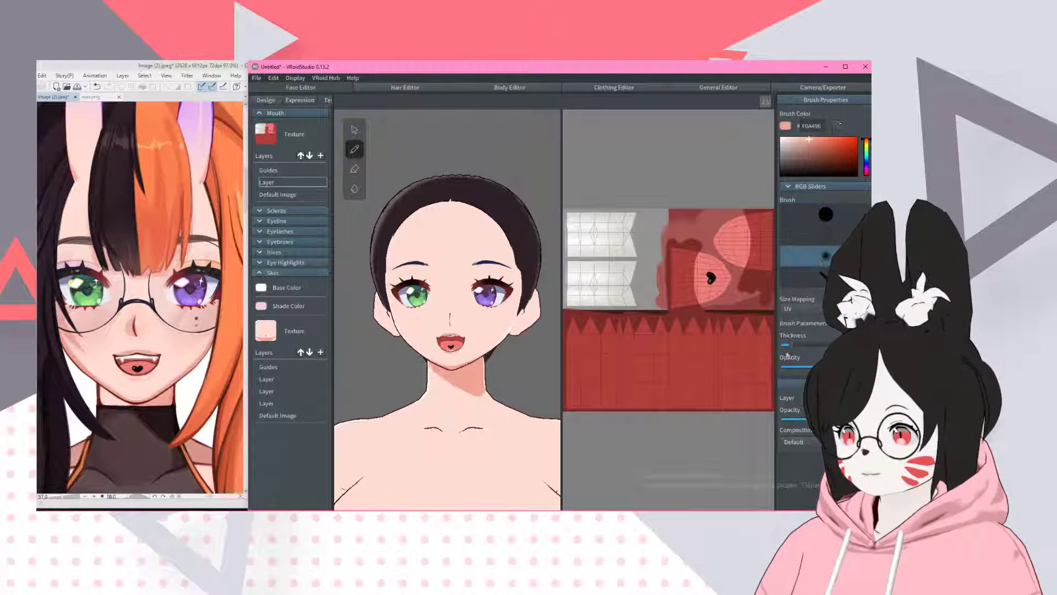
left_click_drag(790, 345, 832, 344)
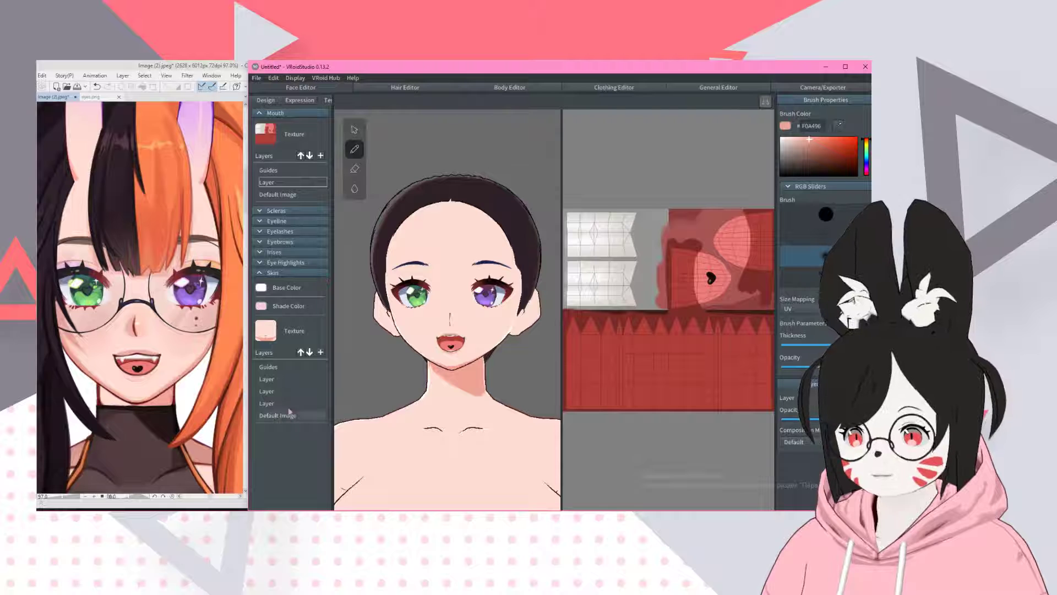
- Add a new layer to the face skin texture and move it down to directly above the default image
left_click(275, 379)
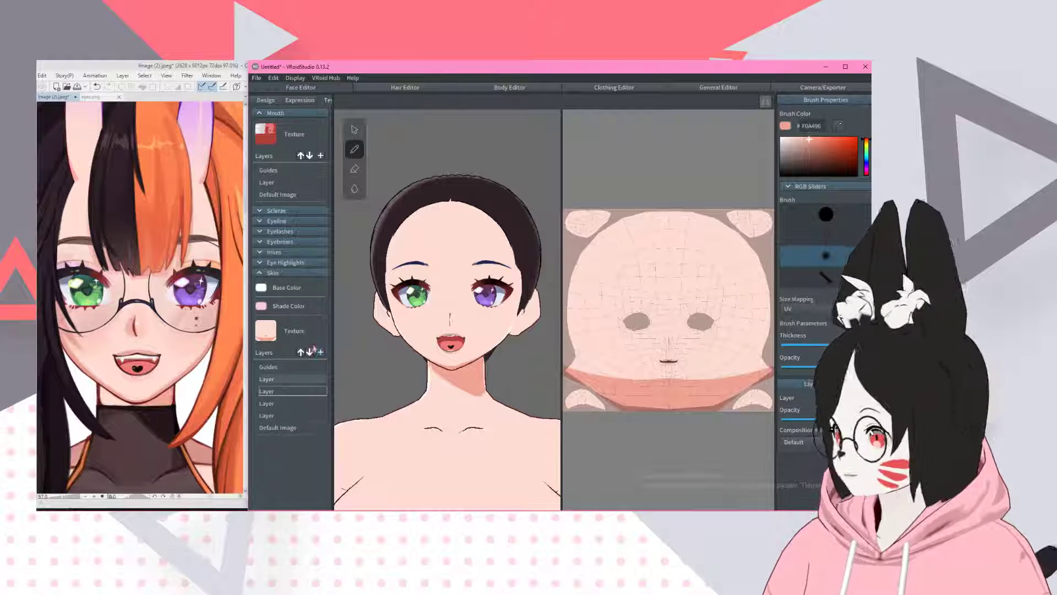
left_click(320, 352)
left_click(309, 352)
left_click(310, 352)
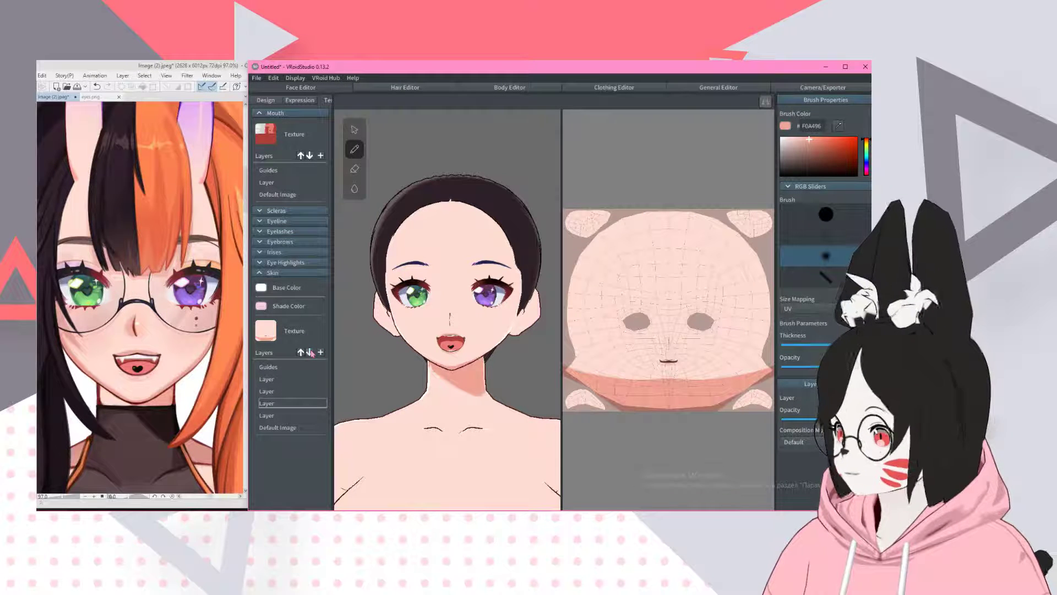
left_click(309, 352)
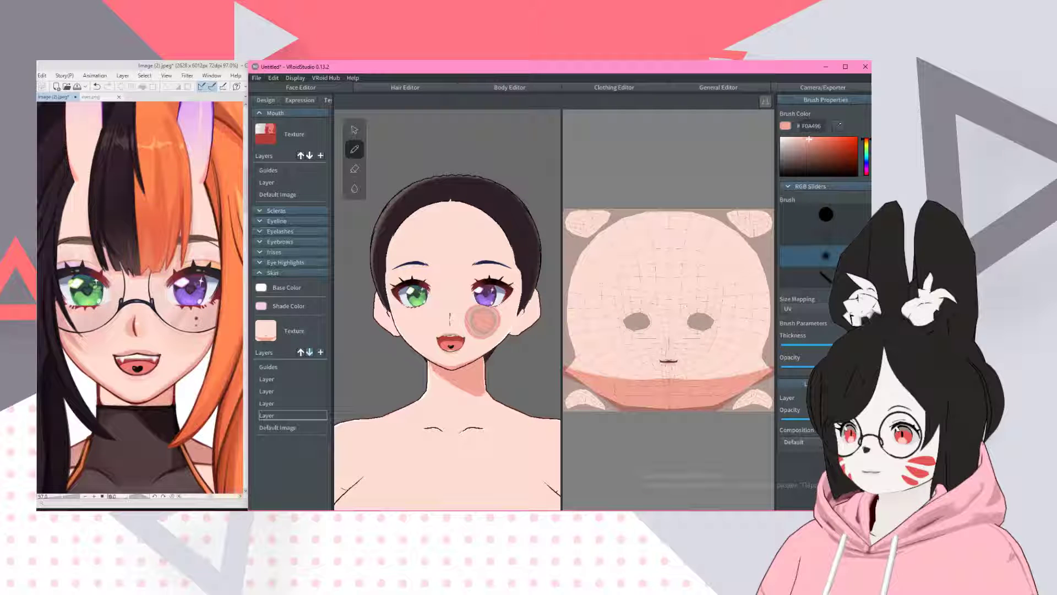
- Sample the light pink skin tone FBCCC2 from the reference artwork in Clip Studio Paint and use it as VRoid Studio's brush color
left_click(159, 70)
scroll(103, 361, "up", 4)
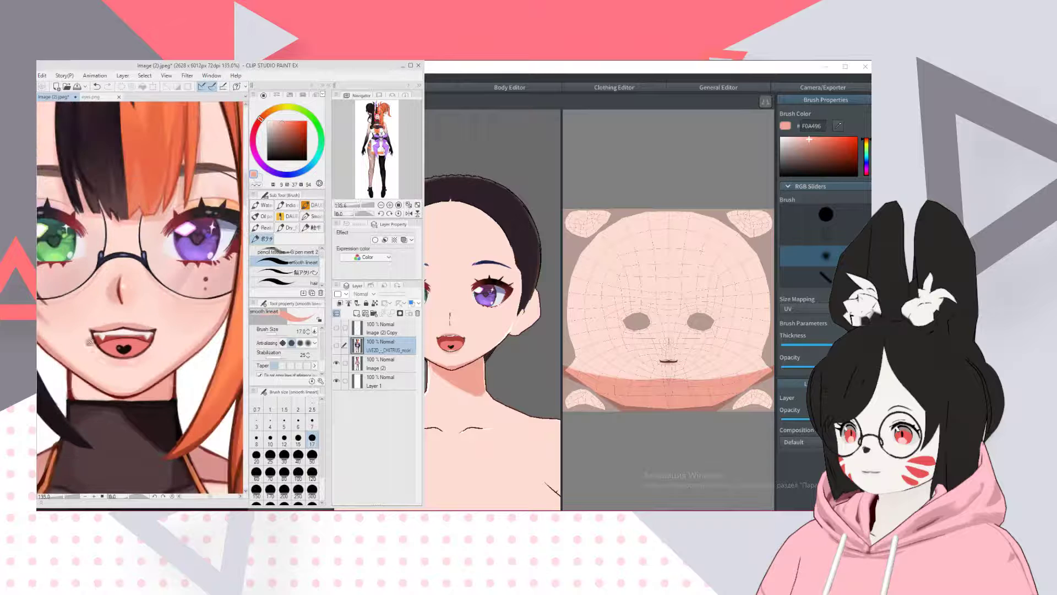
left_click(253, 173)
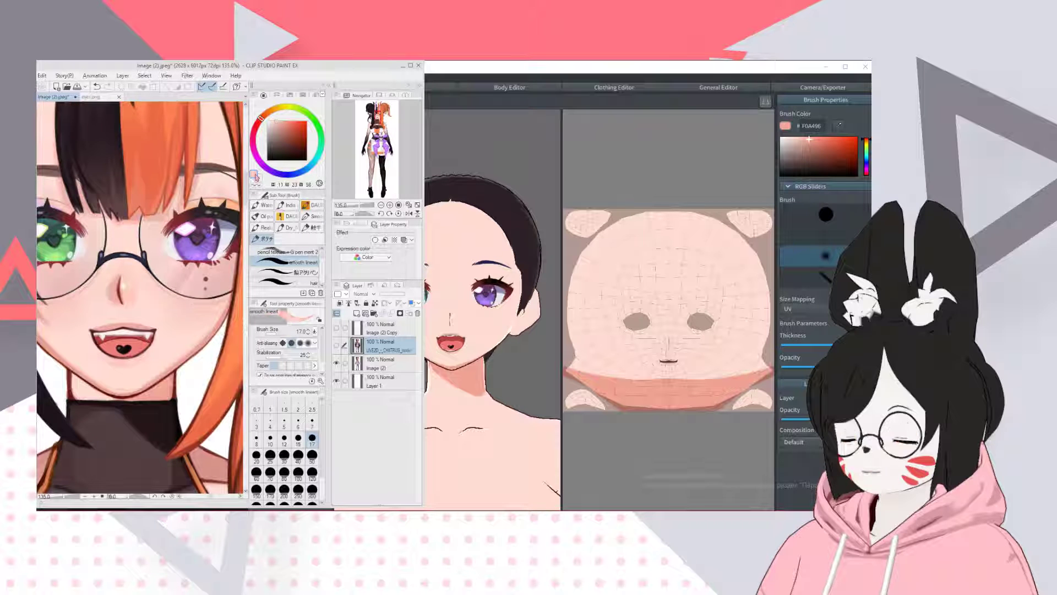
left_click(255, 175)
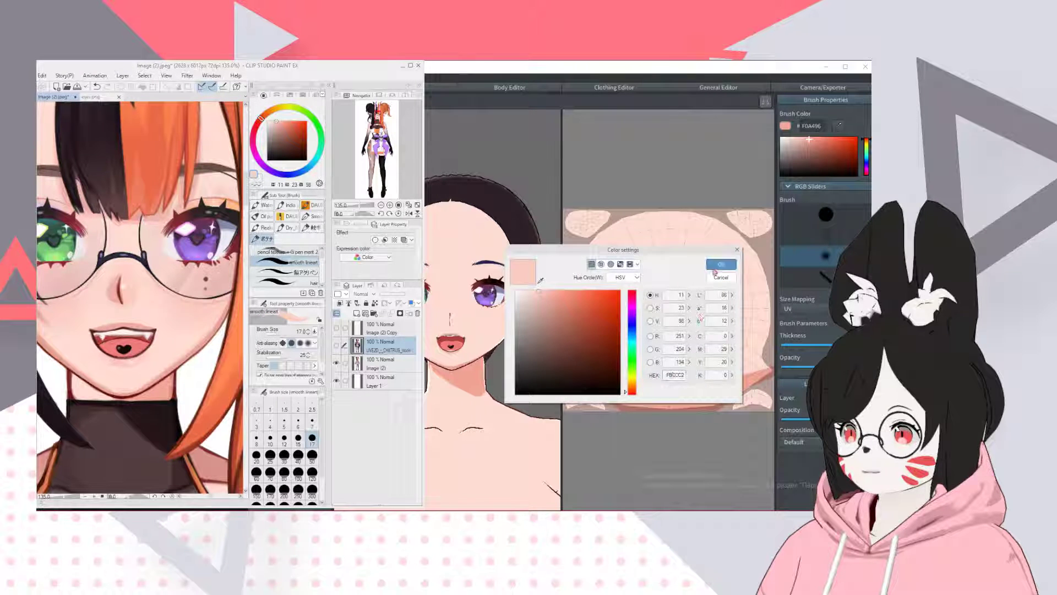
left_click(721, 264)
left_click(714, 272)
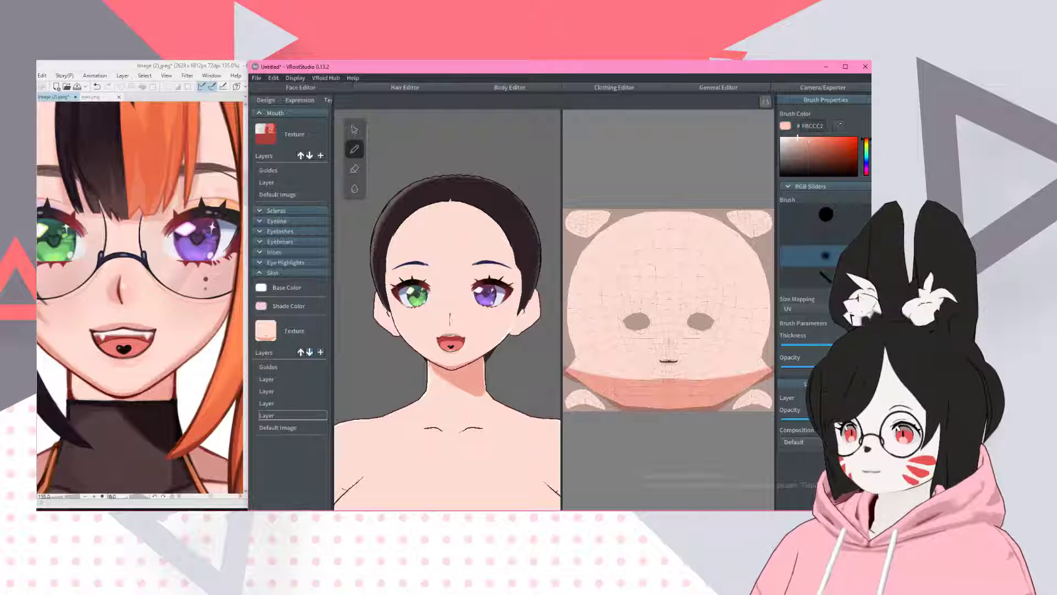
- Paint soft FBCCC2 blush over both cheeks of the face skin with the large soft brush
scroll(485, 292, "up", 5)
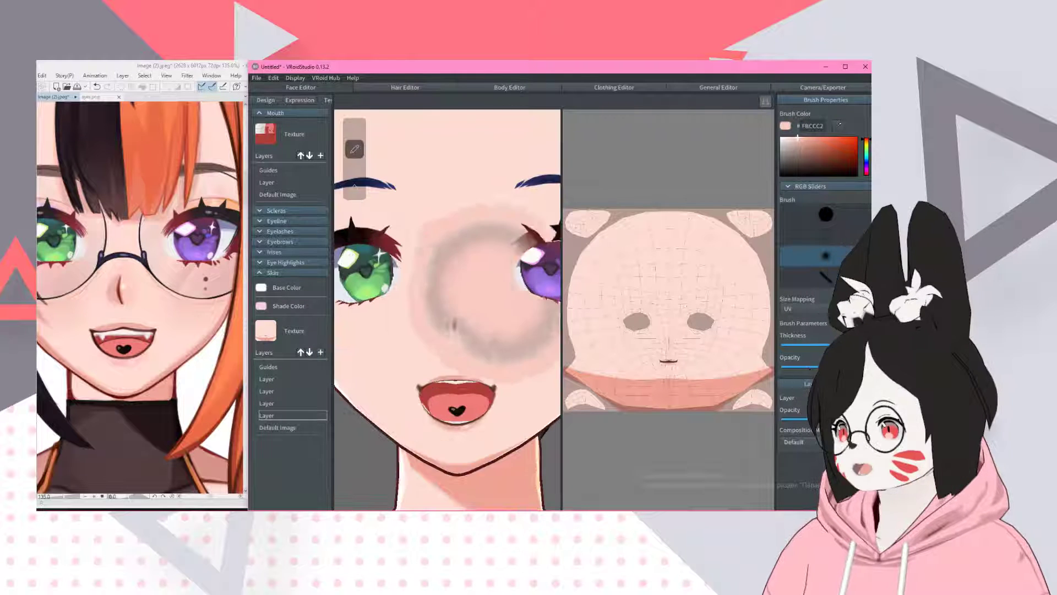
right_click_drag(448, 288, 413, 265)
scroll(413, 265, "down", 4)
mouse_move(478, 308)
right_mouse_down()
mouse_move(487, 308)
mouse_move(408, 314)
mouse_move(391, 298)
mouse_move(476, 325)
right_mouse_up()
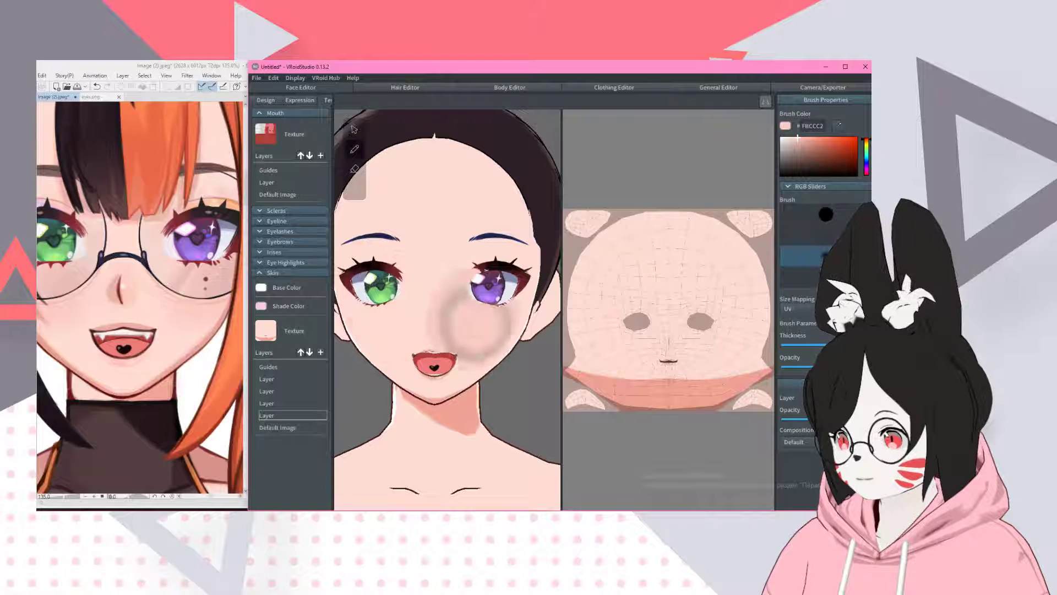
scroll(670, 307, "up", 2)
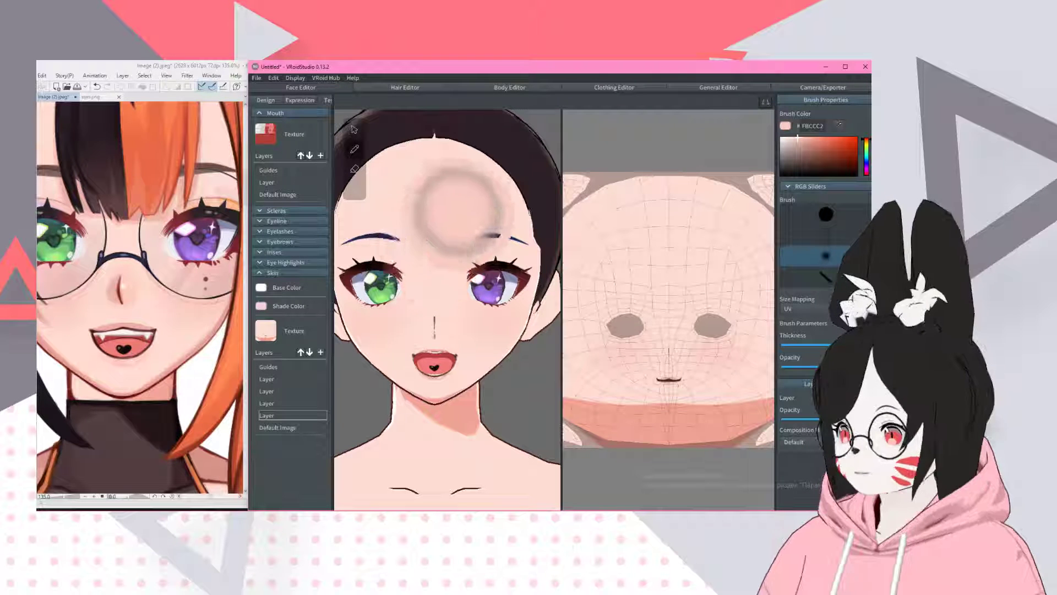
scroll(433, 248, "down", 3)
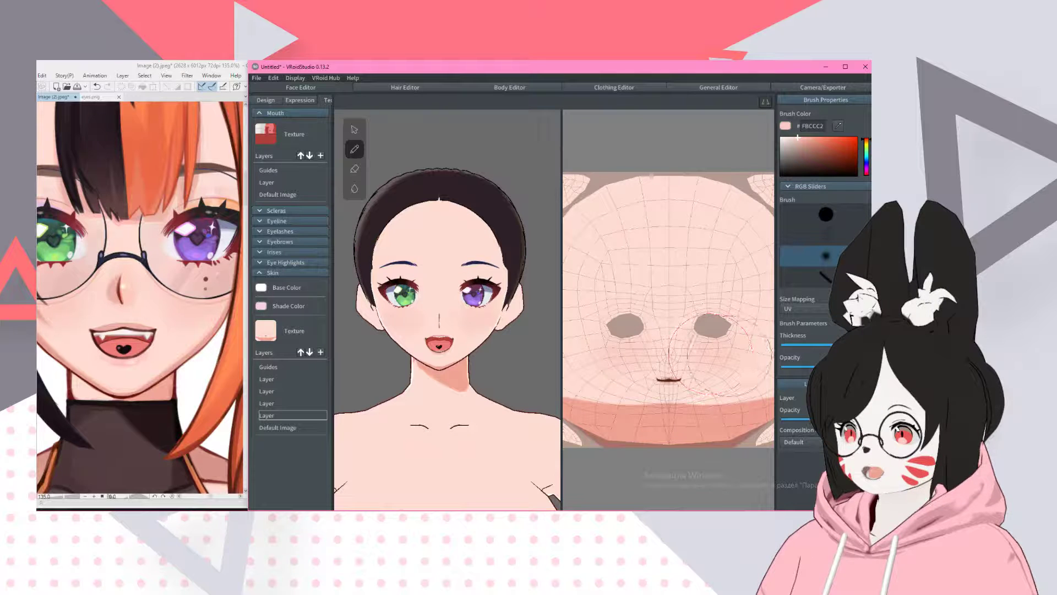
- Reduce the brush thickness and paint soft FBCCC2 blush around the nose on the face texture, comparing it with the reference
scroll(688, 331, "up", 3)
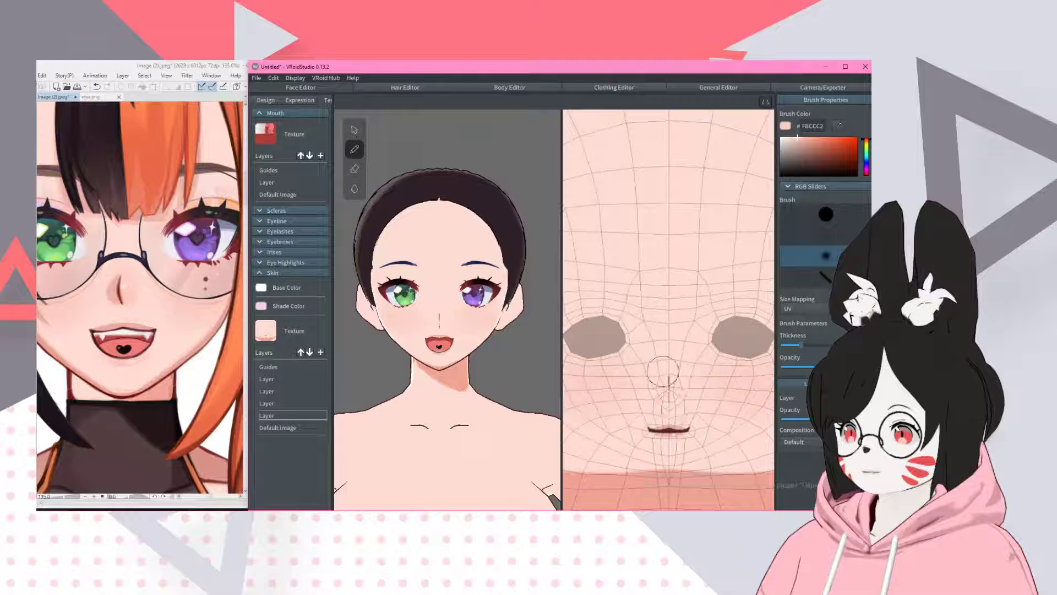
left_click(810, 346)
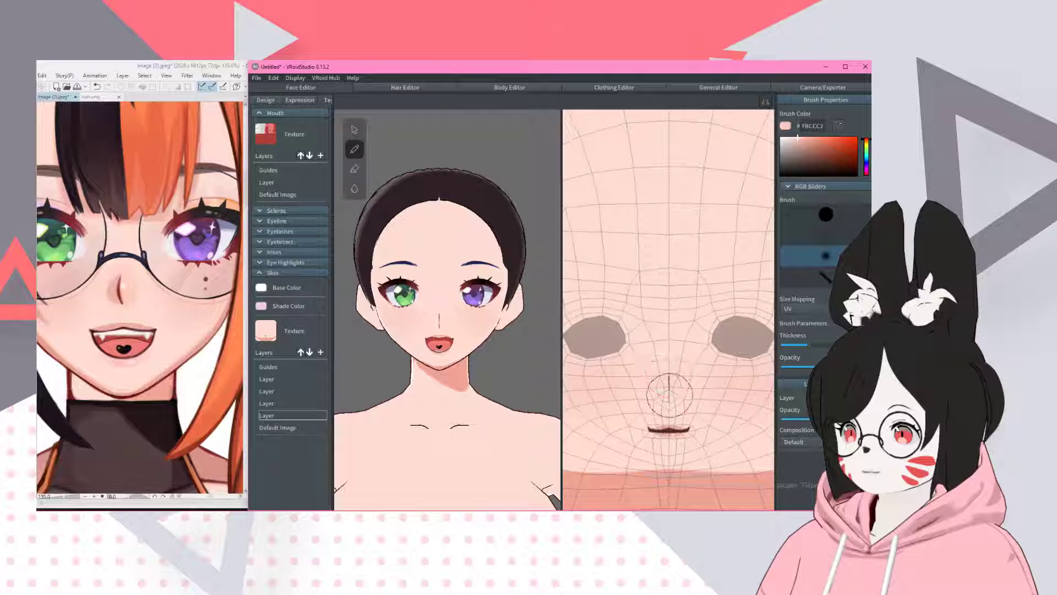
scroll(95, 215, "down", 2)
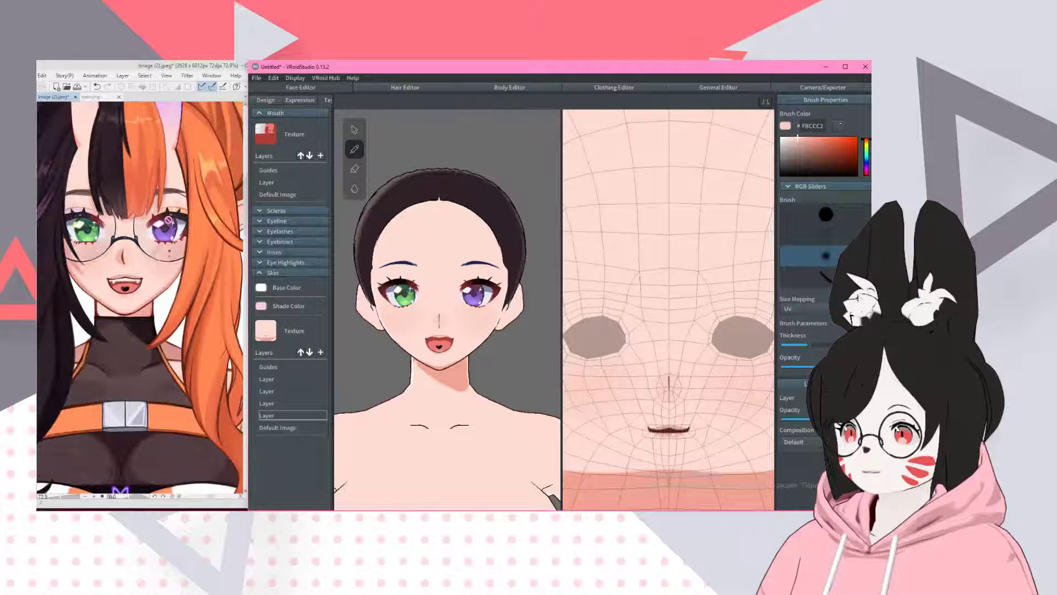
scroll(435, 256, "down", 2)
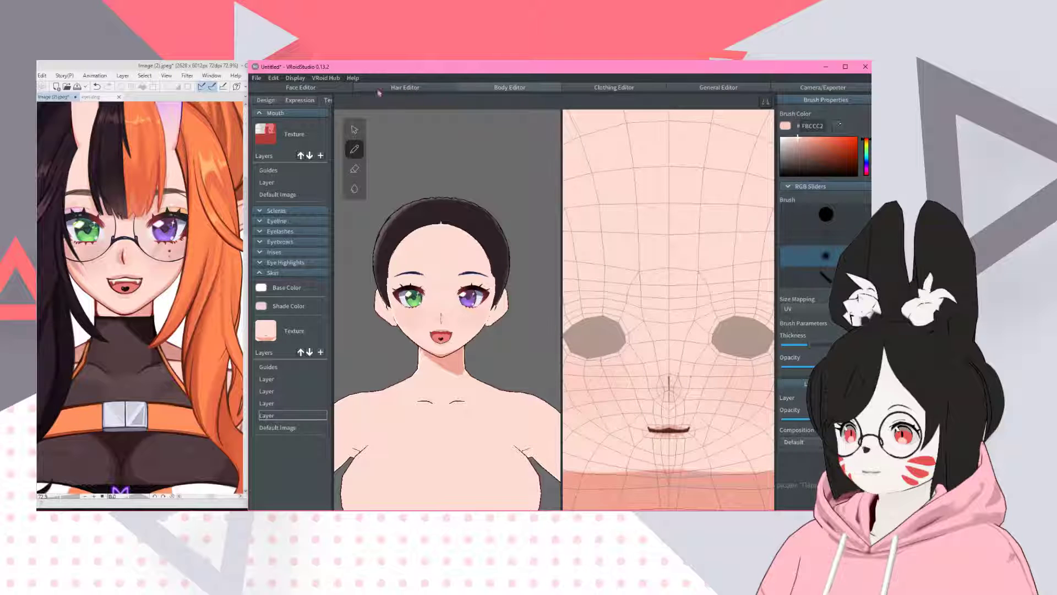
- In the body design's head parameters, narrow the character's head by raising Head Width (Smaller) to about 0.5, comparing it with the reference
left_click(509, 87)
left_click(270, 138)
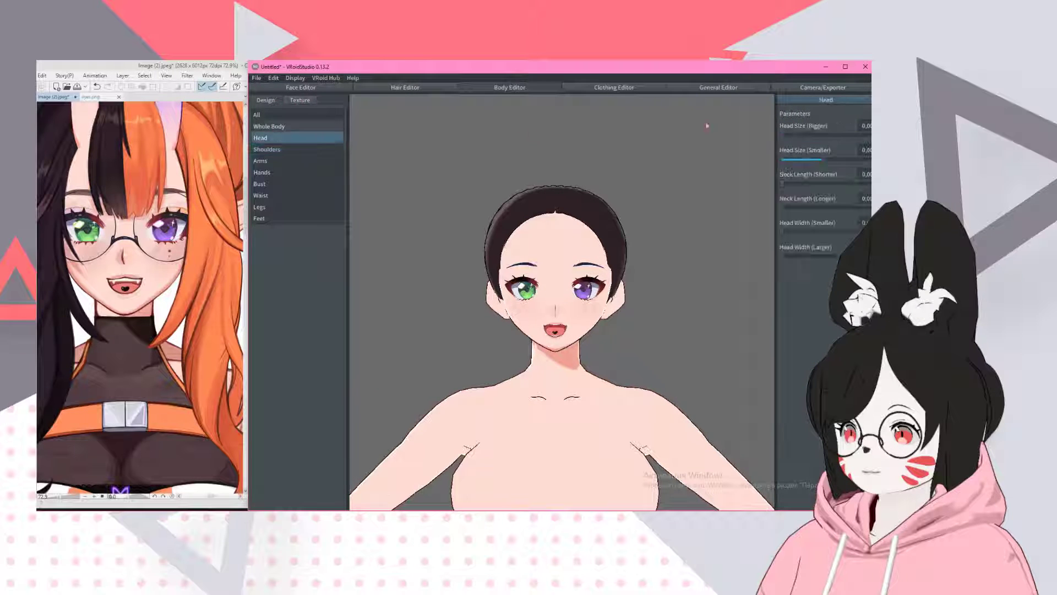
left_click_drag(783, 233, 828, 233)
scroll(478, 203, "up", 2)
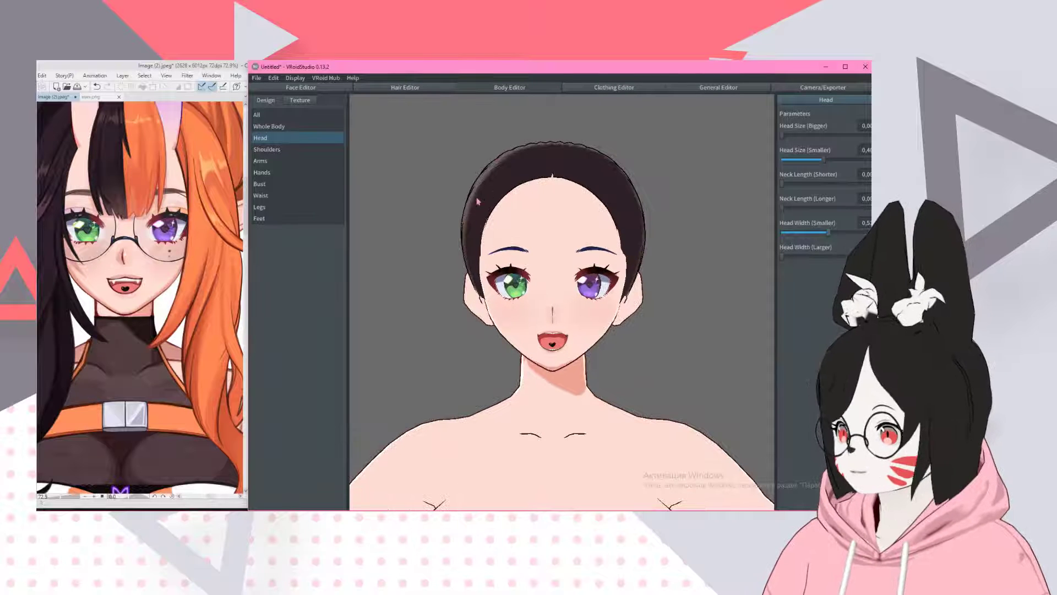
scroll(478, 202, "up", 1)
scroll(478, 202, "up", 1)
scroll(146, 418, "down", 3)
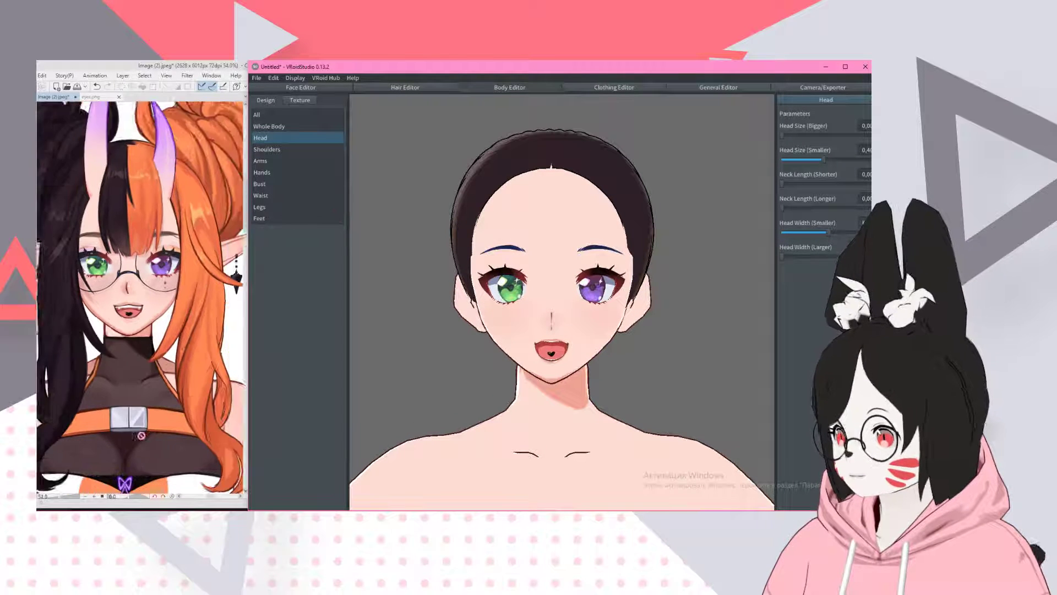
scroll(112, 225, "up", 1)
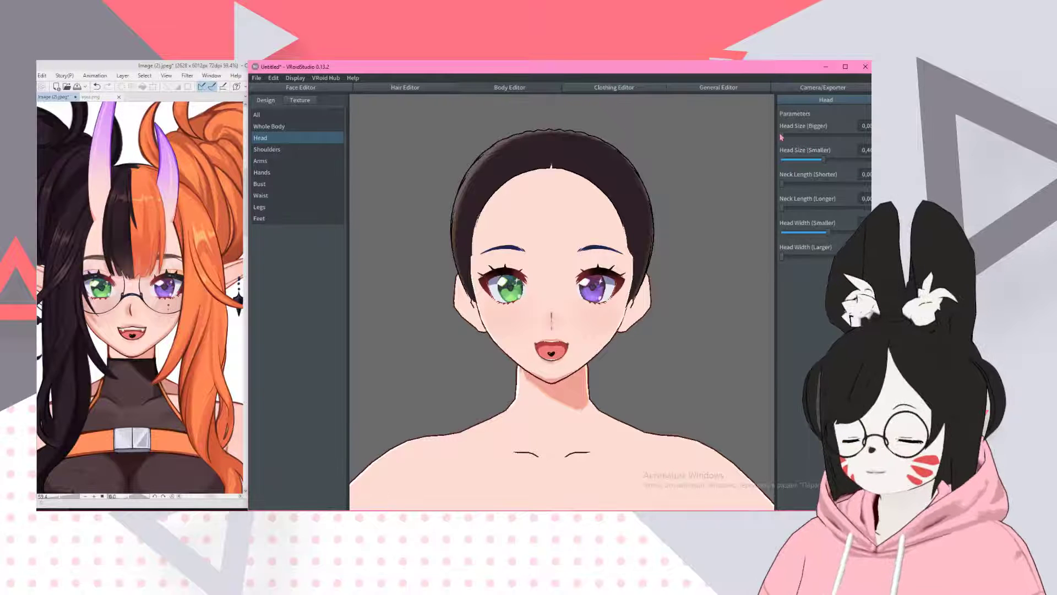
- Try adjusting Head Size (Bigger) and Neck Length (Shorter), and check the whole-body and shoulder parameters before returning to the head
mouse_move(782, 135)
left_mouse_down()
mouse_move(861, 141)
mouse_move(778, 147)
left_mouse_up()
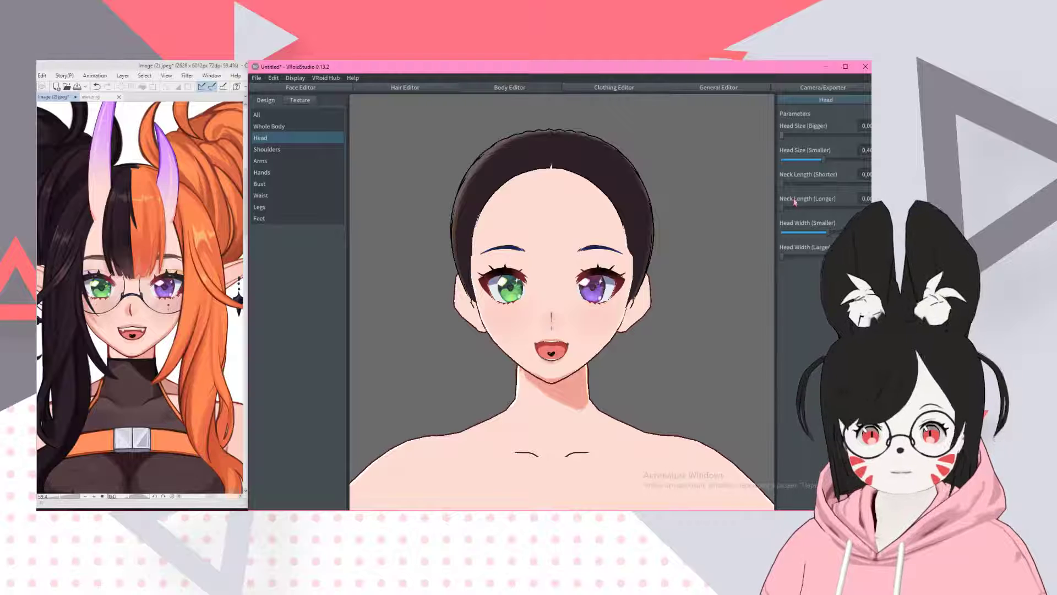
left_click_drag(782, 184, 744, 214)
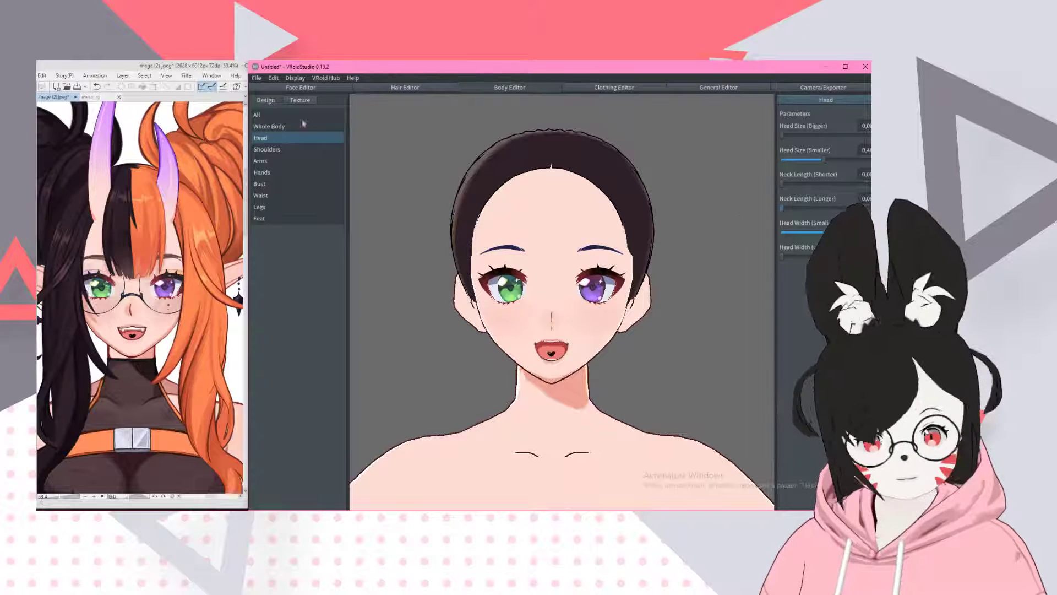
left_click(278, 126)
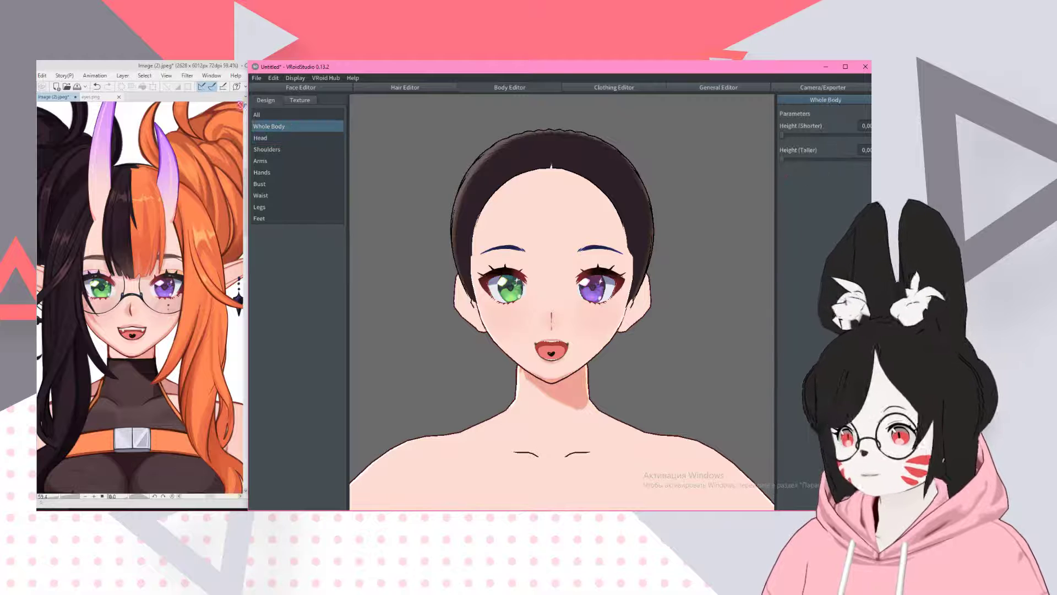
left_click(293, 142)
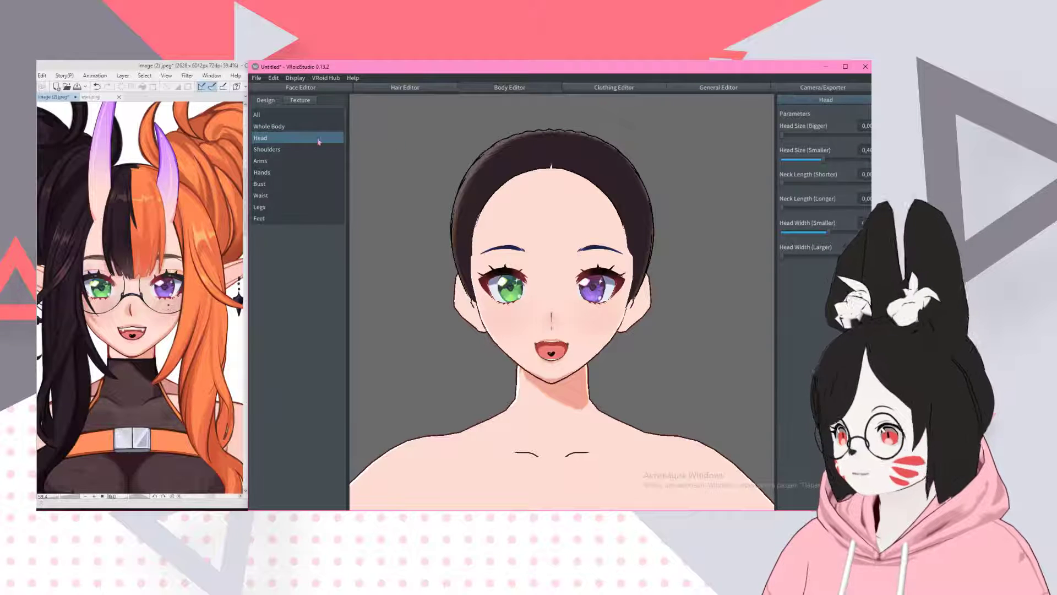
left_click(287, 151)
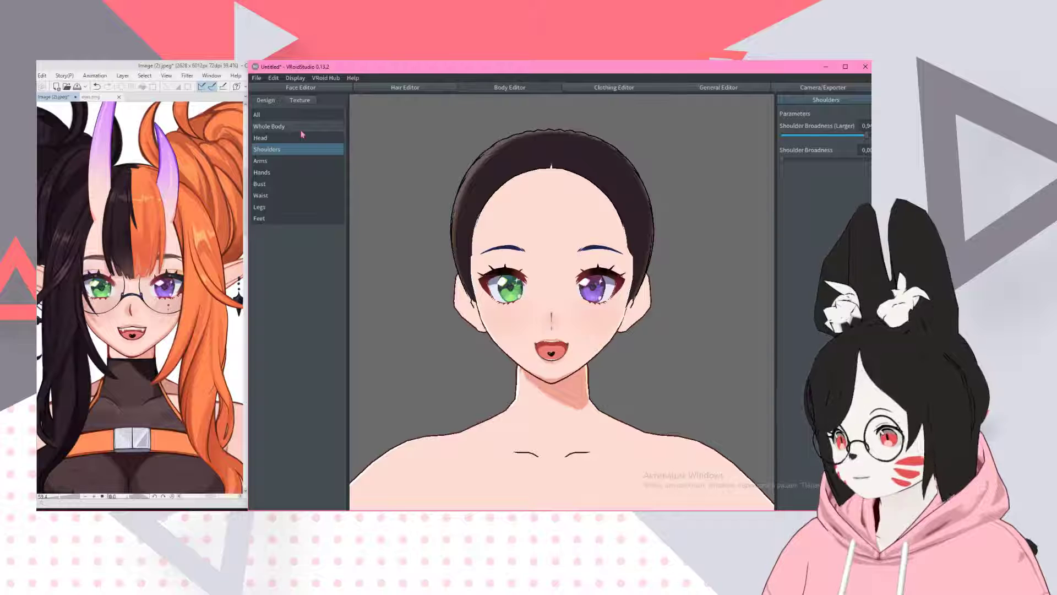
left_click(279, 138)
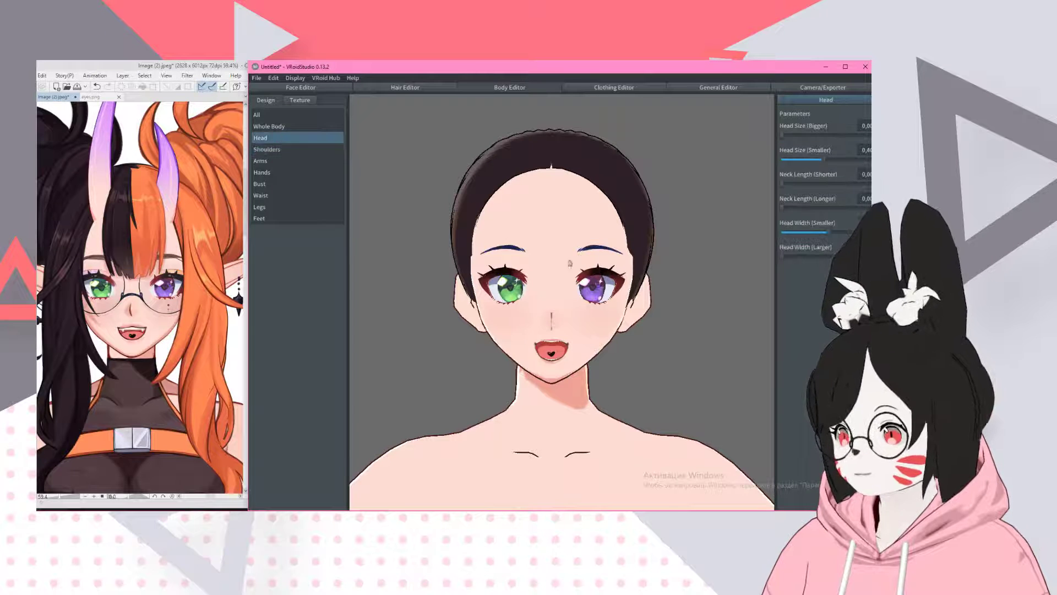
scroll(570, 263, "down", 2)
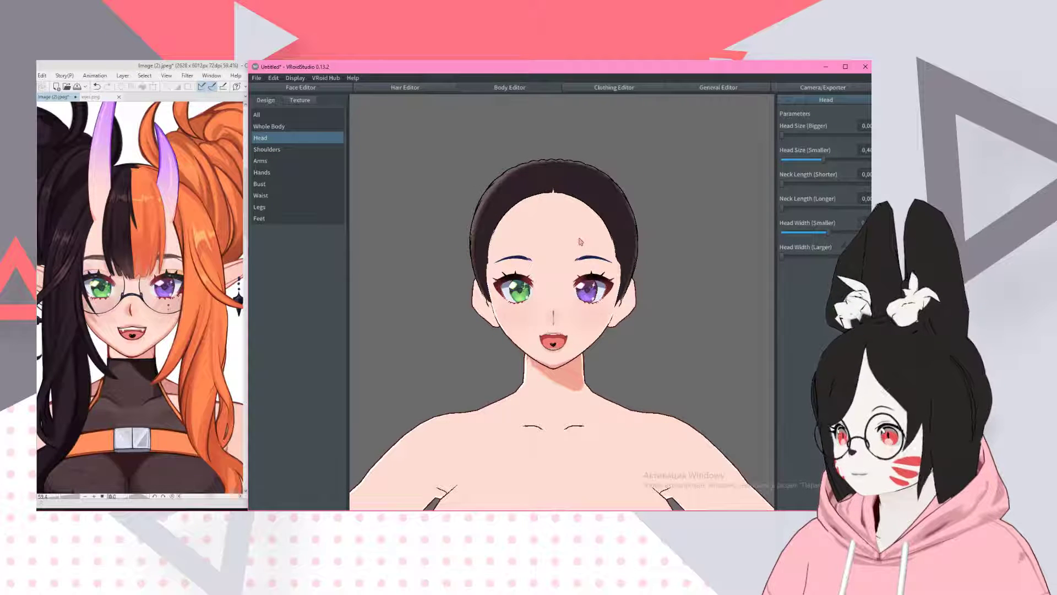
scroll(551, 259, "up", 3)
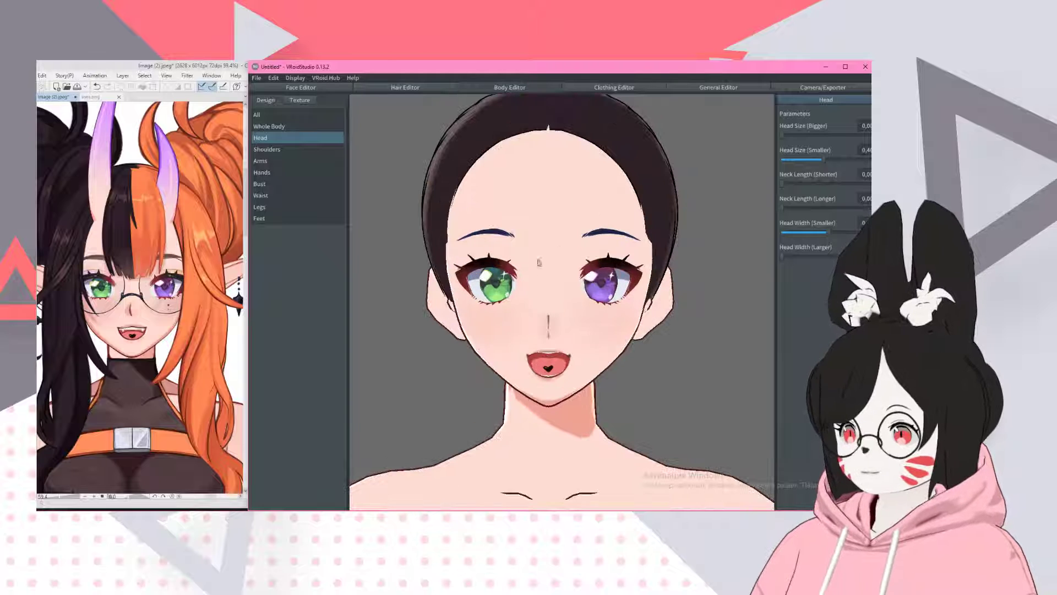
middle_click_drag(531, 278, 529, 286)
scroll(439, 172, "down", 1)
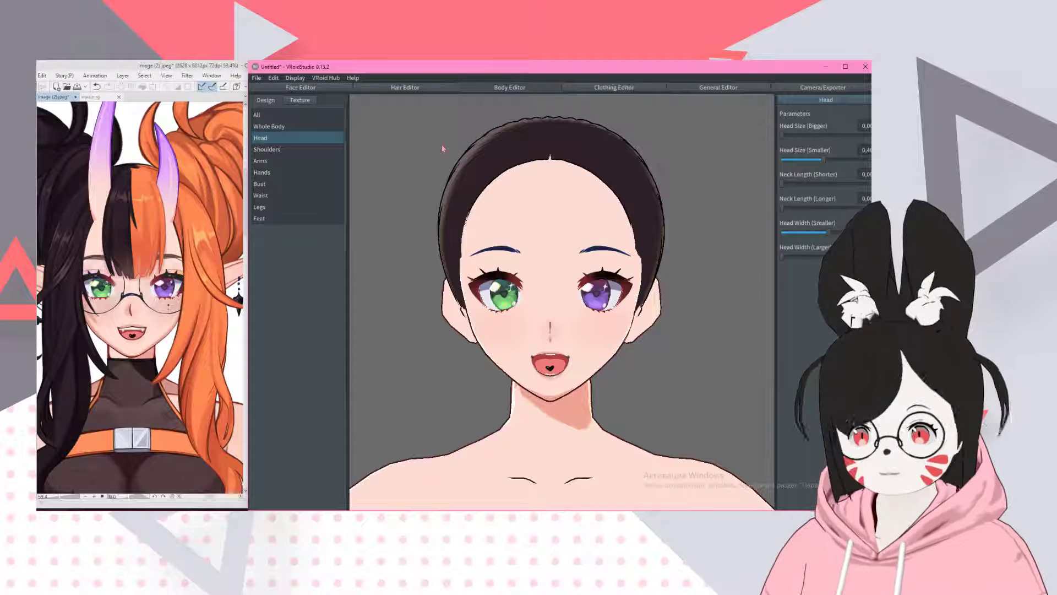
mouse_move(494, 213)
right_mouse_down()
mouse_move(526, 213)
mouse_move(468, 213)
mouse_move(498, 214)
right_mouse_up()
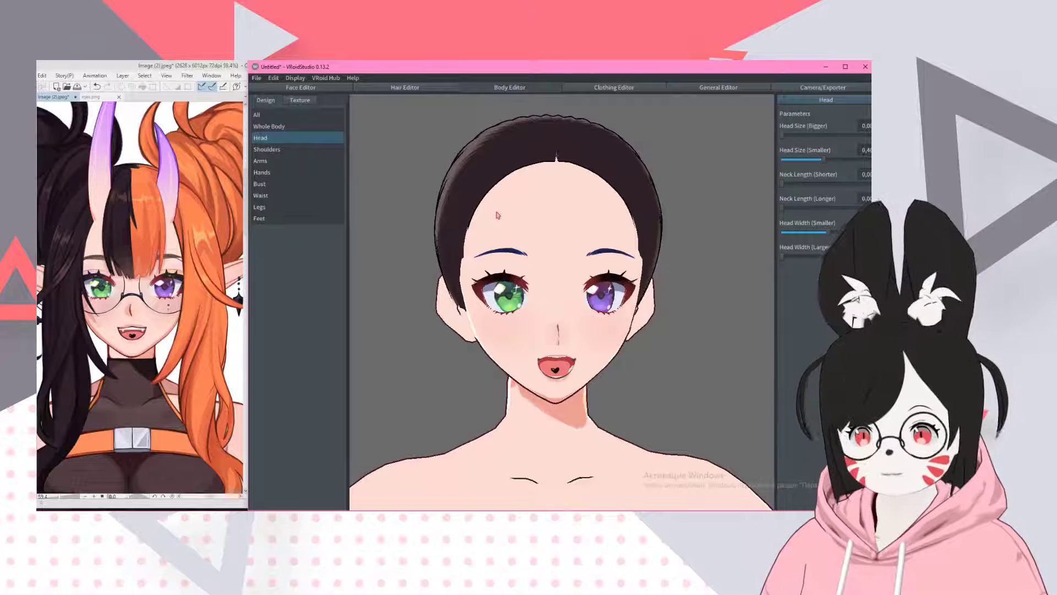
mouse_move(499, 214)
right_mouse_down()
mouse_move(509, 216)
mouse_move(488, 209)
right_mouse_up()
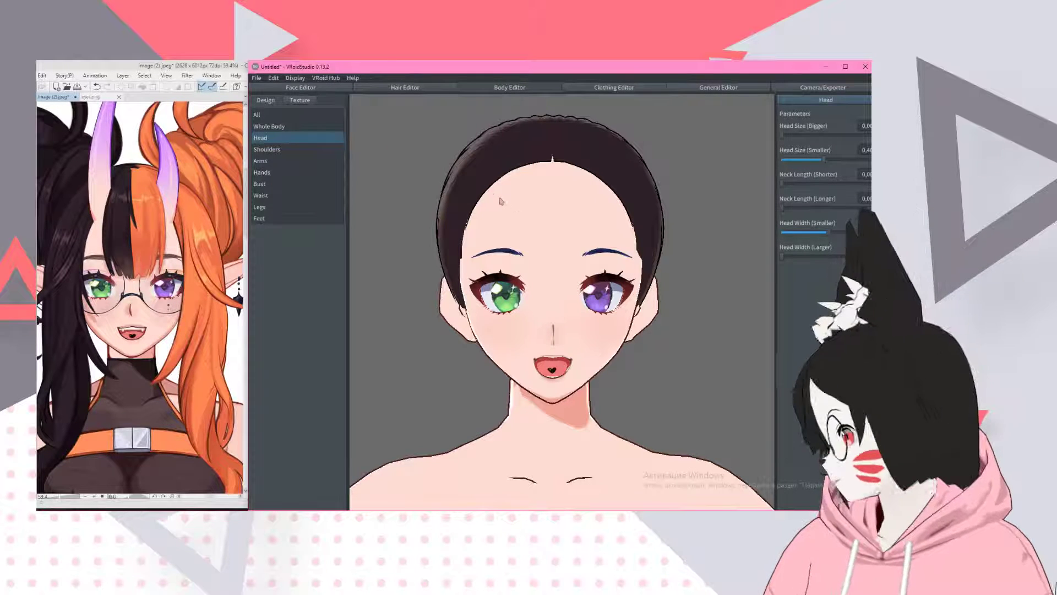
right_click_drag(504, 194, 495, 191)
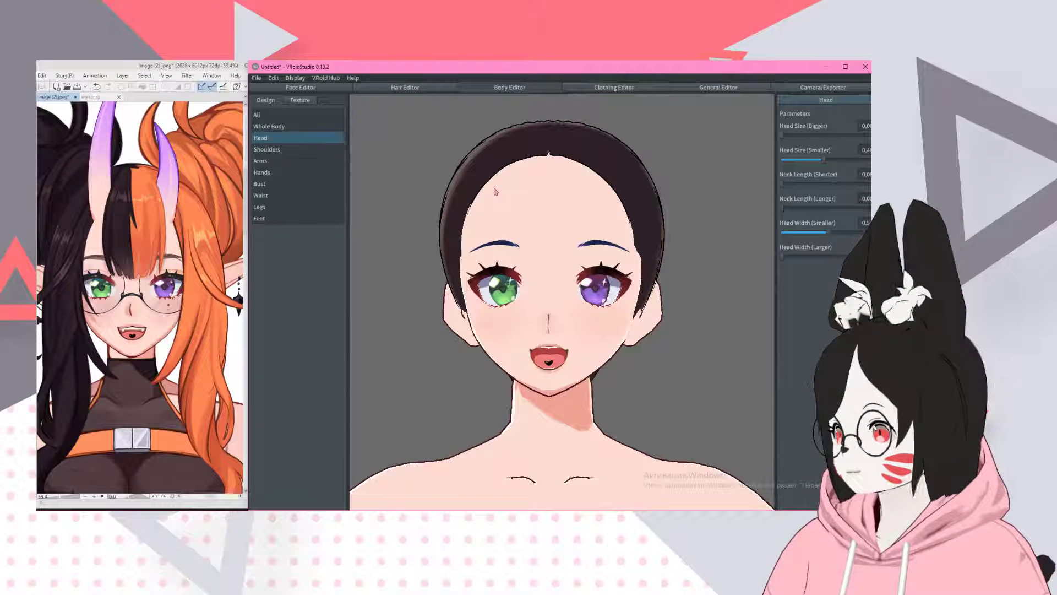
right_click_drag(504, 188, 506, 194)
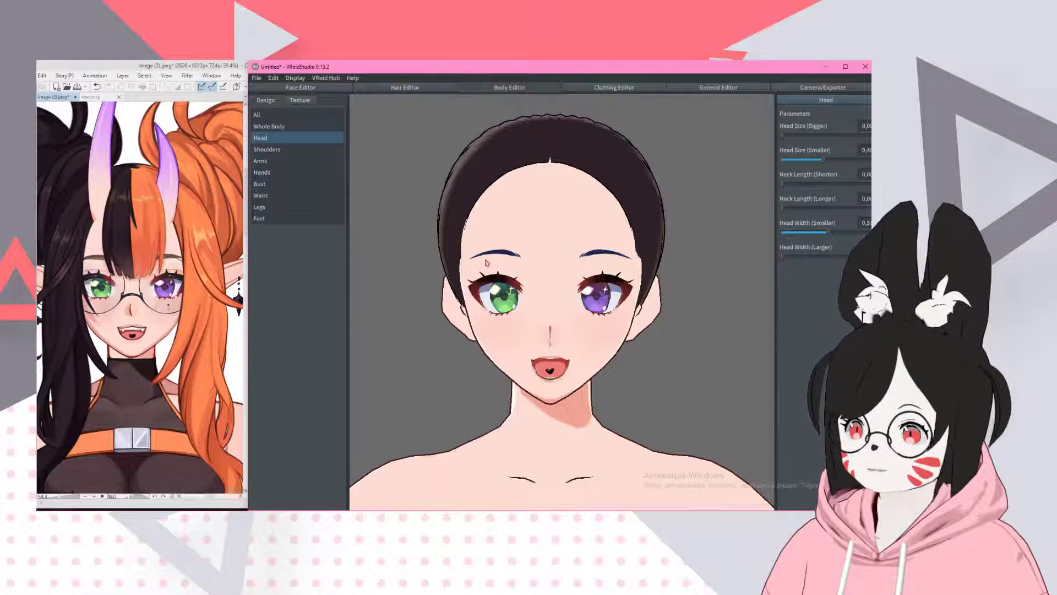
scroll(550, 264, "down", 2)
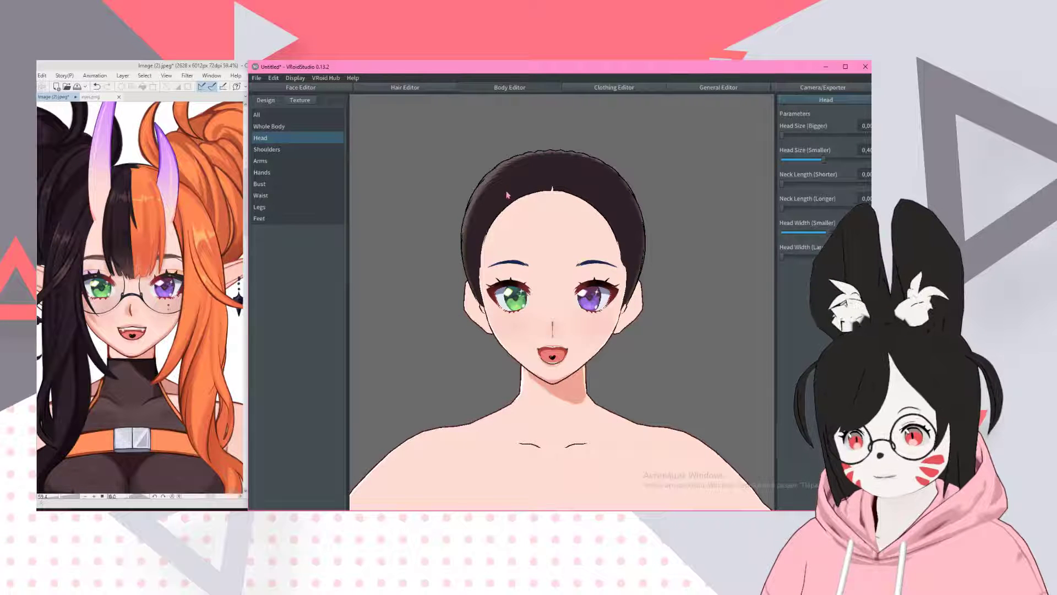
right_click_drag(508, 195, 507, 193)
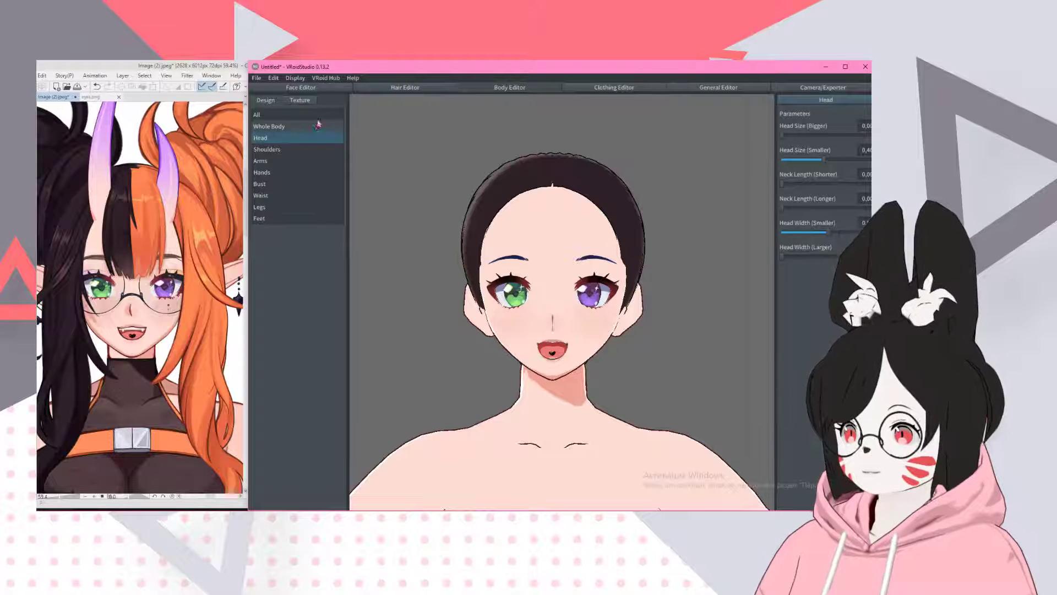
scroll(648, 248, "up", 3)
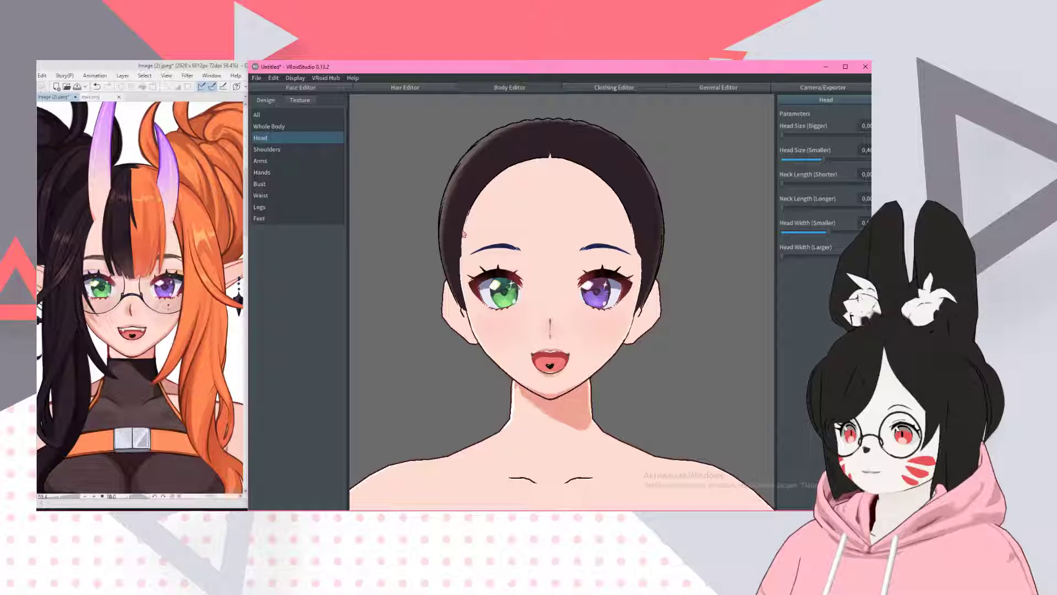
scroll(464, 233, "down", 1)
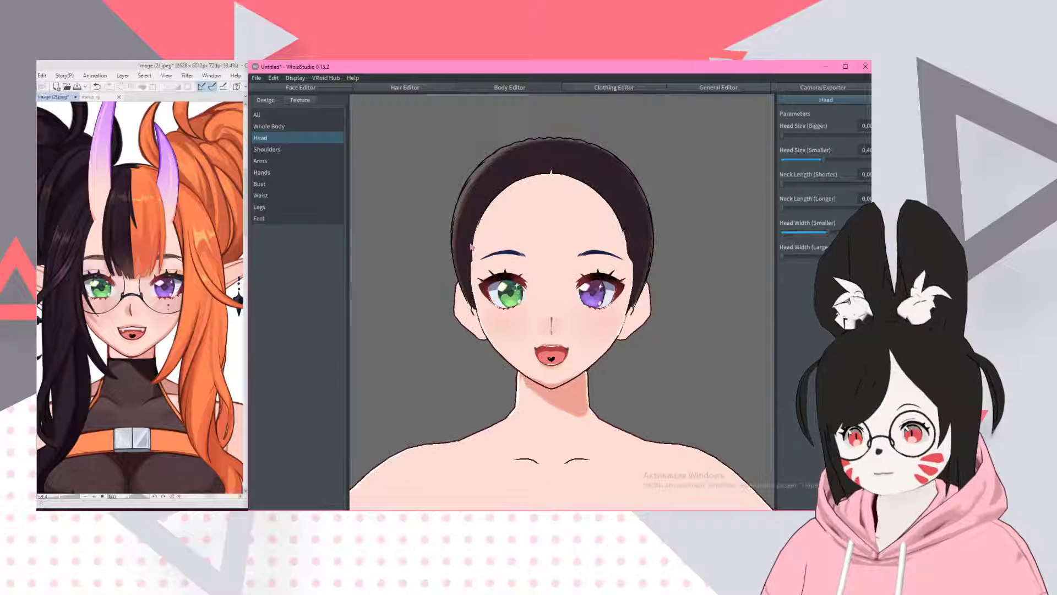
mouse_move(472, 247)
right_mouse_down()
mouse_move(509, 248)
mouse_move(471, 247)
right_mouse_up()
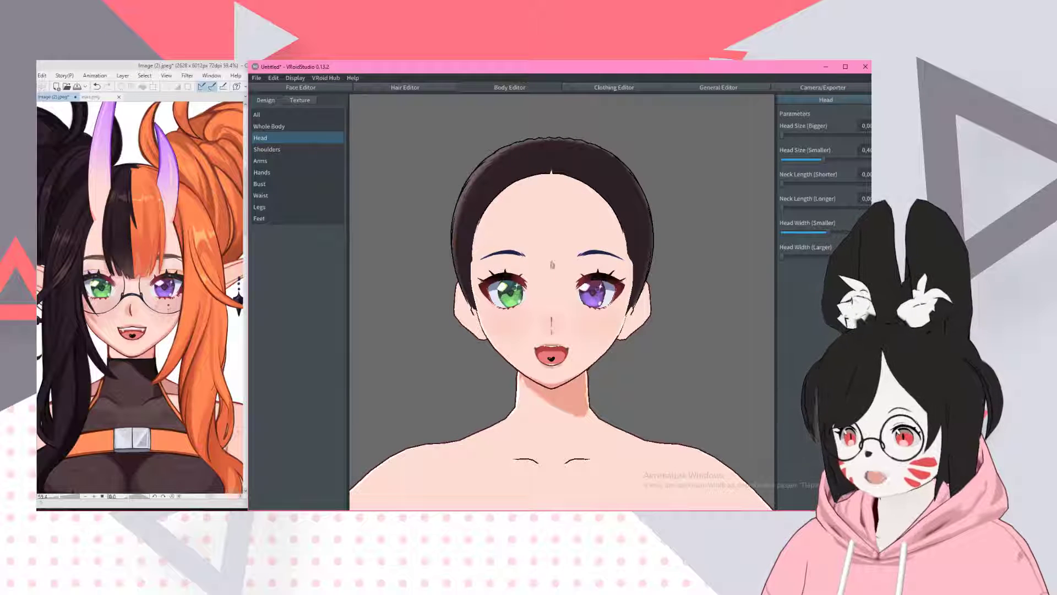
scroll(554, 270, "up", 3)
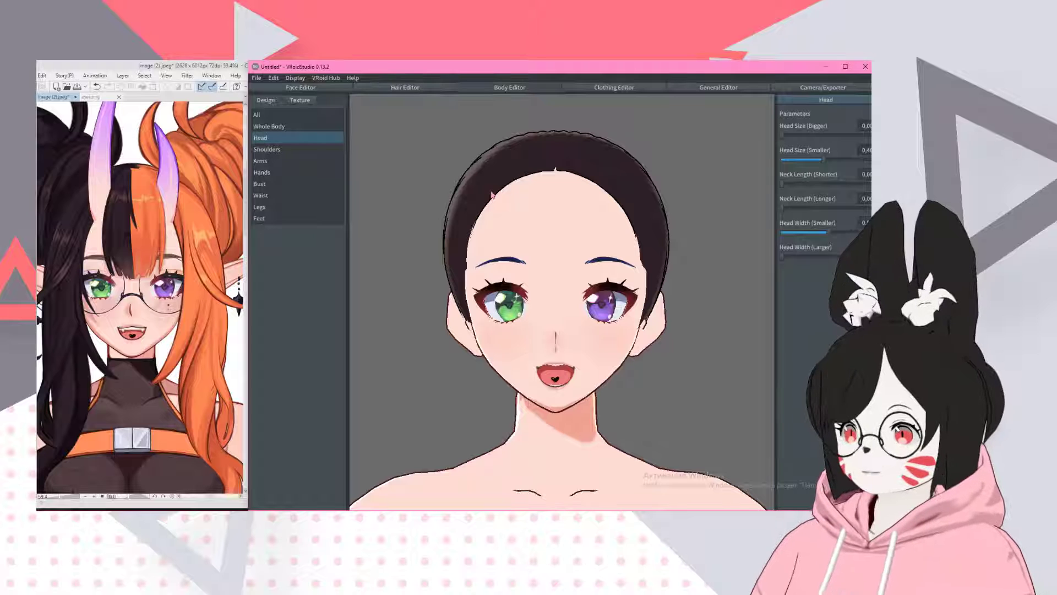
- Switch to the YouTube Studio live stream page in Chrome to check the stream, and return to VRoid Studio
key("alt+Tab")
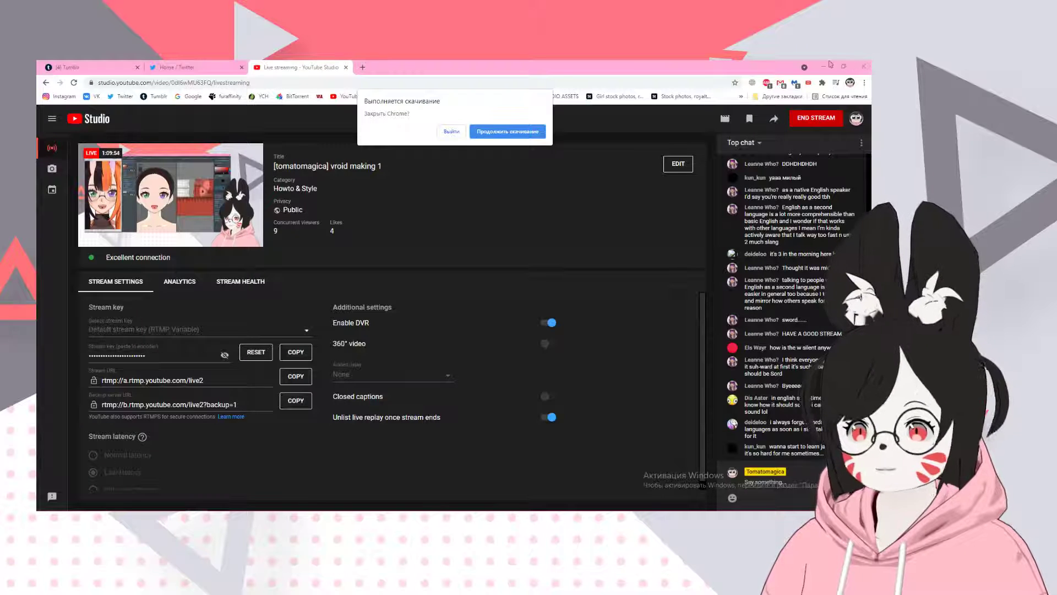
key("alt+Tab")
key("alt+Tab")
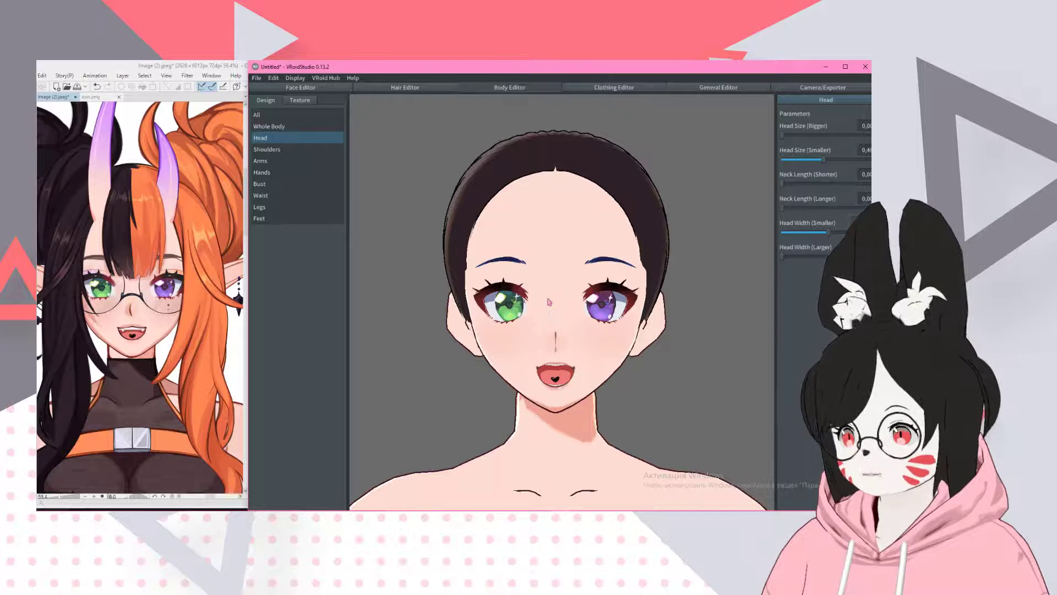
right_click_drag(549, 302, 571, 309)
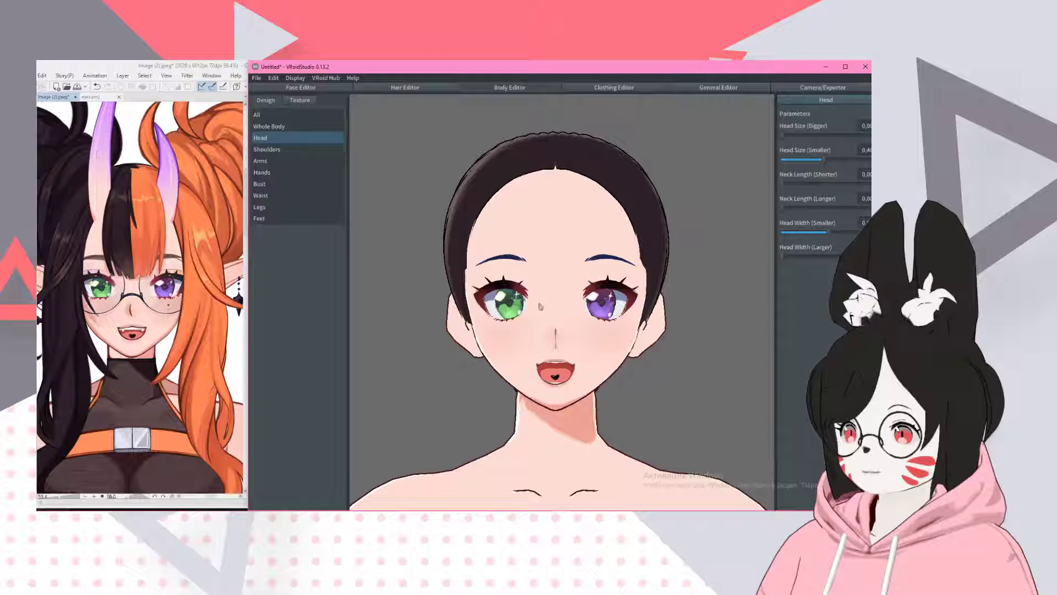
left_click_drag(539, 306, 549, 306)
mouse_move(544, 308)
right_mouse_down()
mouse_move(503, 307)
mouse_move(538, 310)
right_mouse_up()
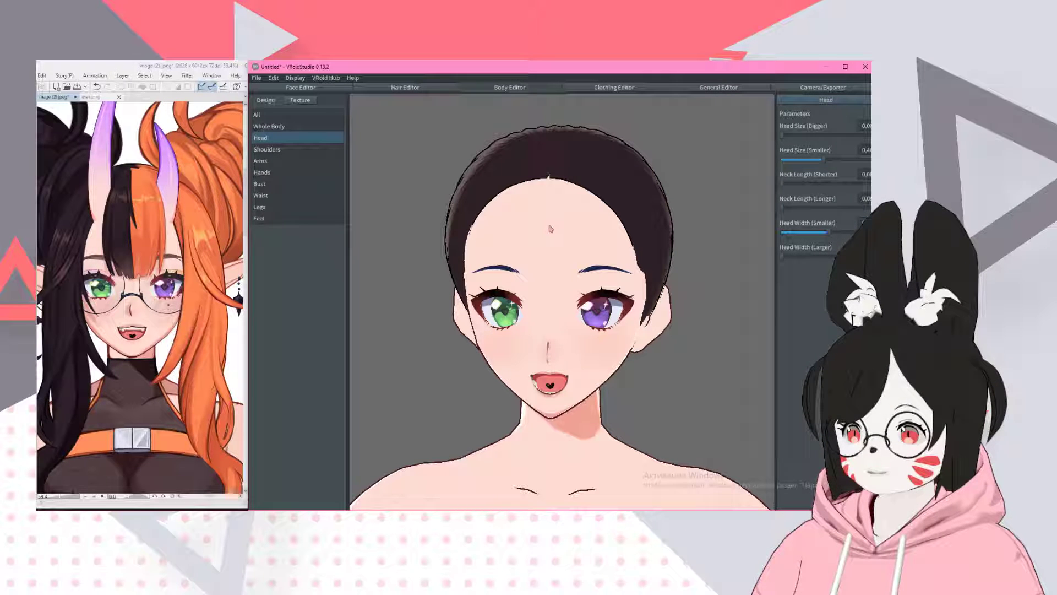
right_click_drag(586, 260, 591, 258)
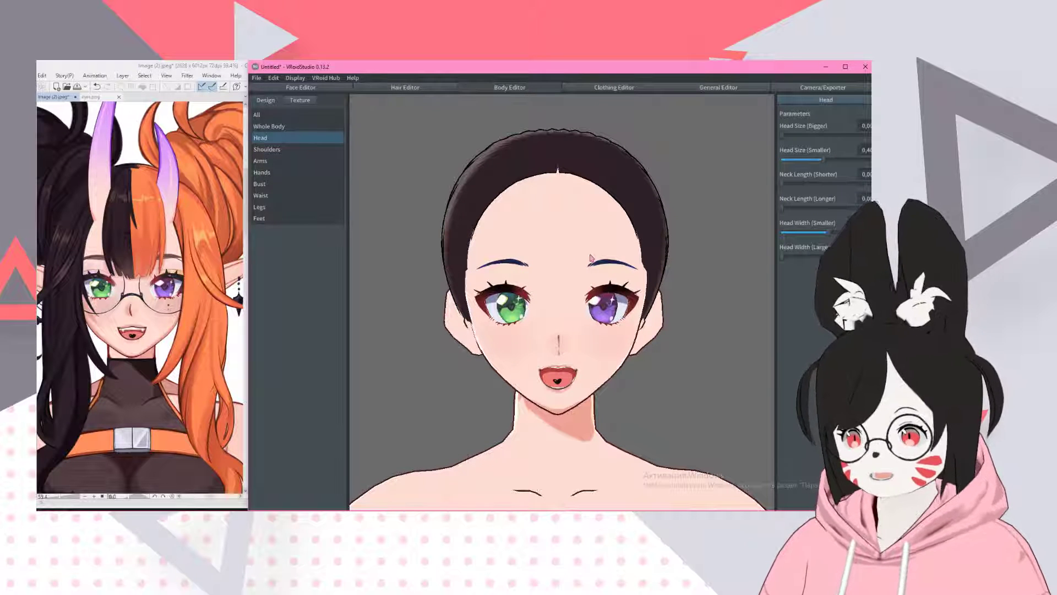
- Examine the character's face and head proportions up close against the enlarged face in the reference artwork
scroll(178, 282, "up", 4)
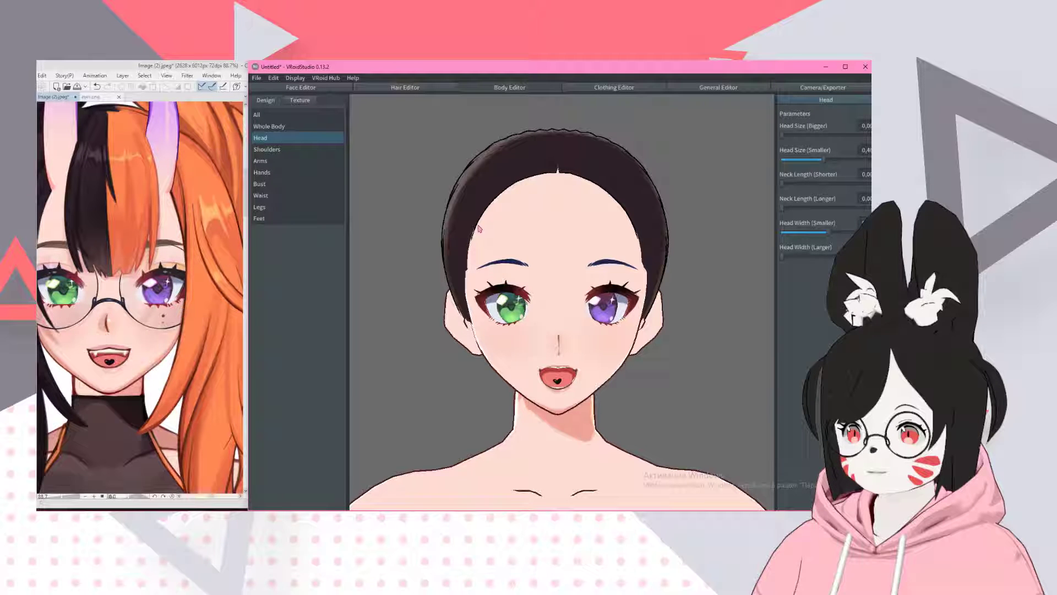
scroll(536, 318, "up", 3)
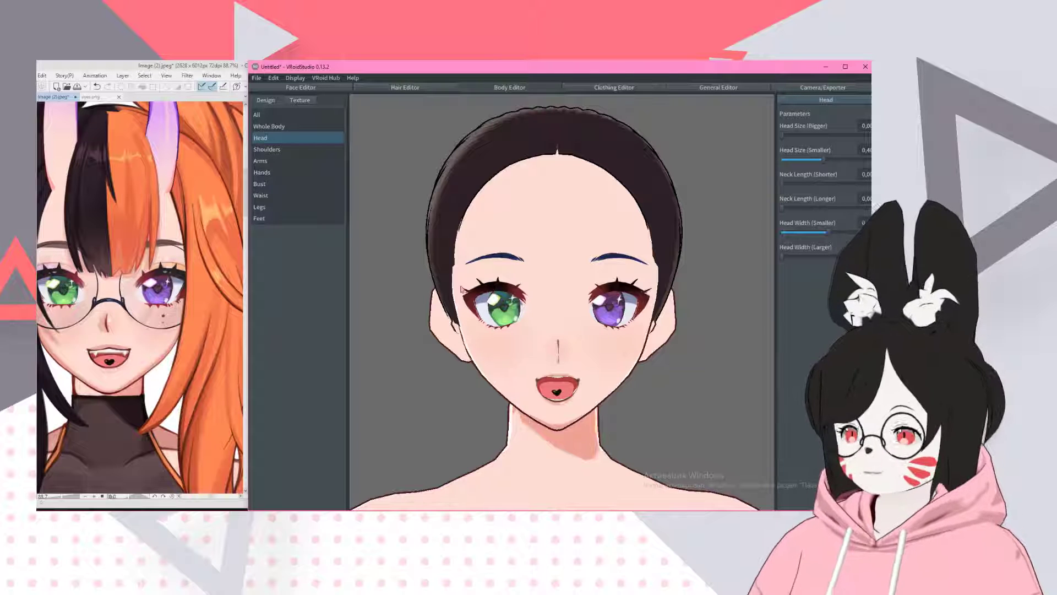
mouse_move(437, 268)
right_mouse_down()
mouse_move(496, 270)
mouse_move(440, 271)
right_mouse_up()
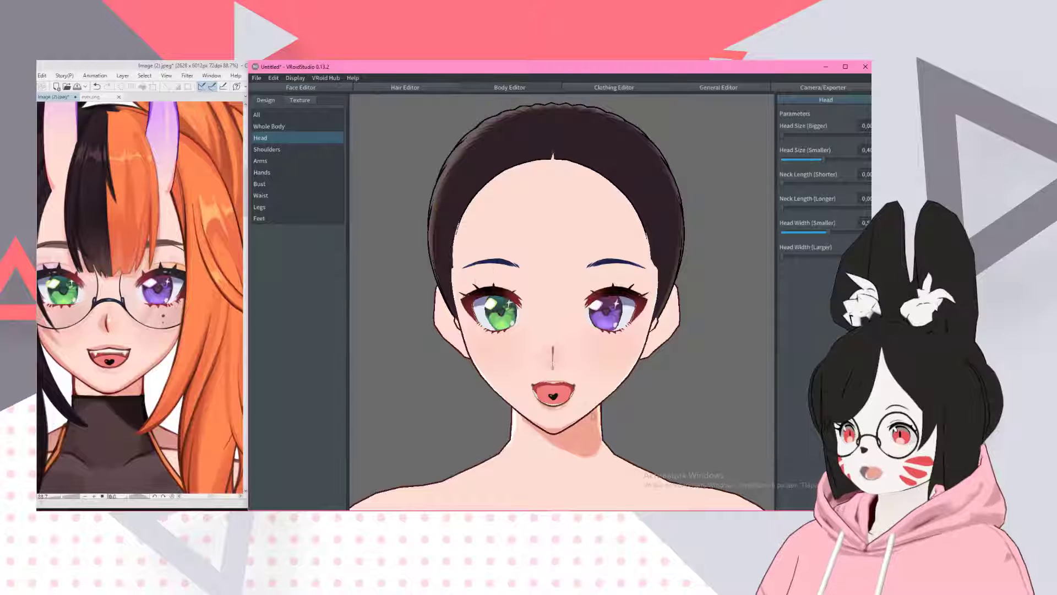
right_click_drag(555, 267, 725, 213)
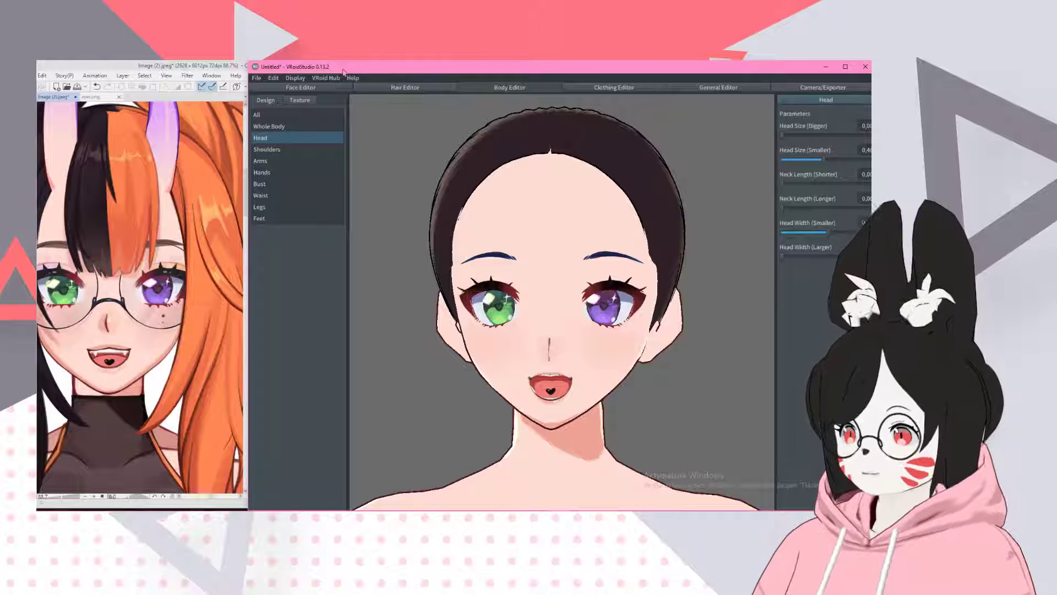
right_click_drag(457, 344, 471, 346)
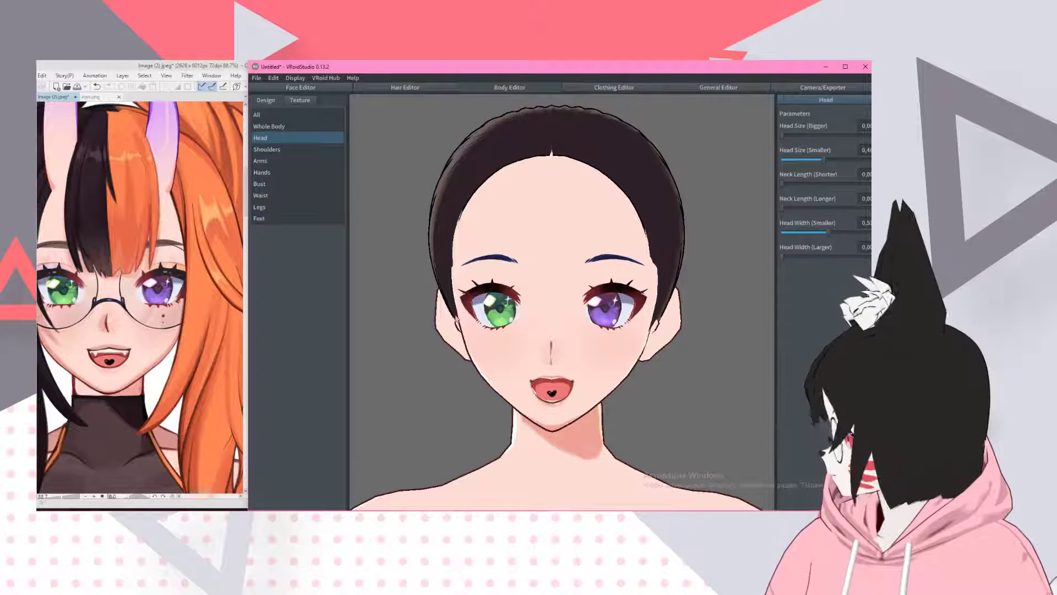
right_click_drag(477, 343, 468, 344)
right_click_drag(467, 341, 467, 339)
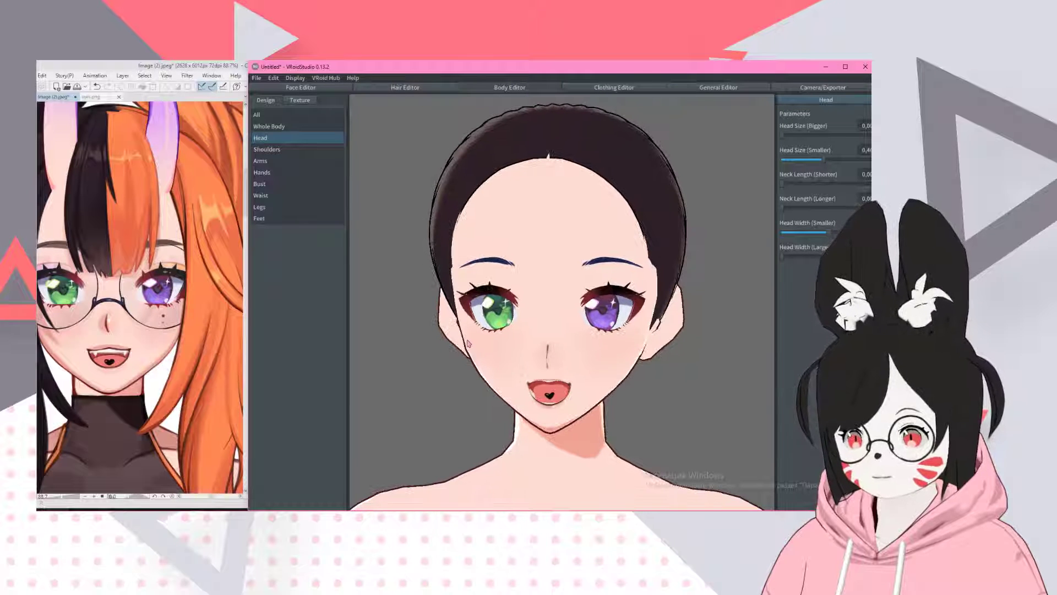
scroll(180, 259, "up", 2)
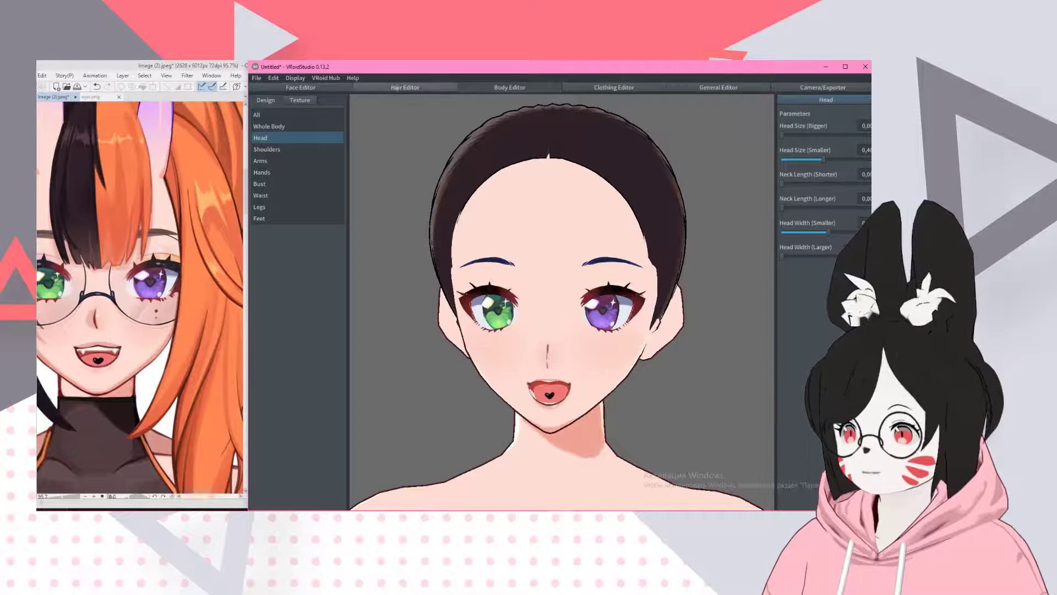
- In the face editor's texture view, compare the character's face proportions with the face in the reference artwork
left_click(309, 89)
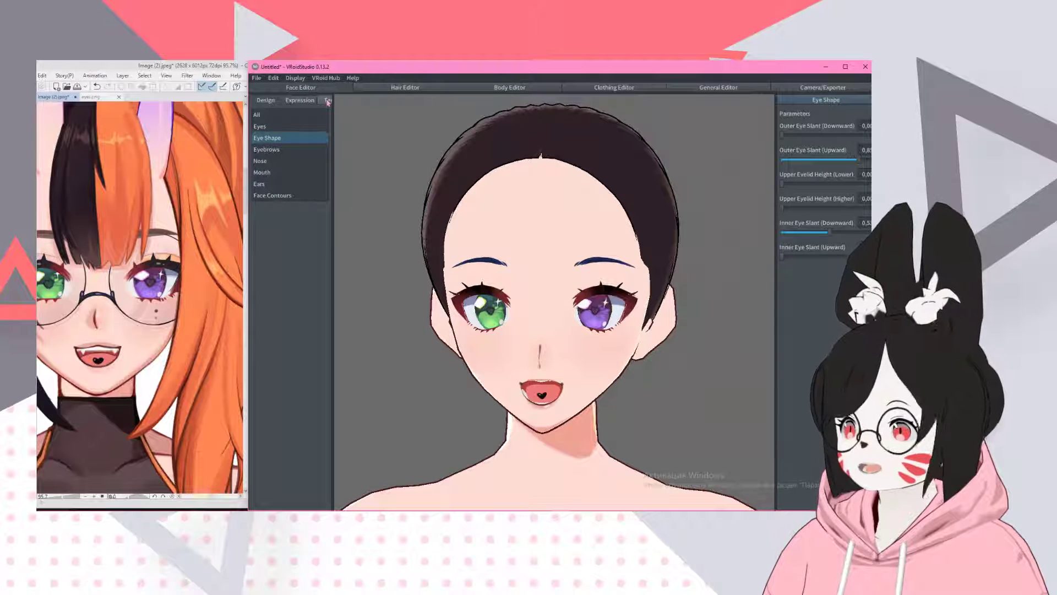
left_click(327, 101)
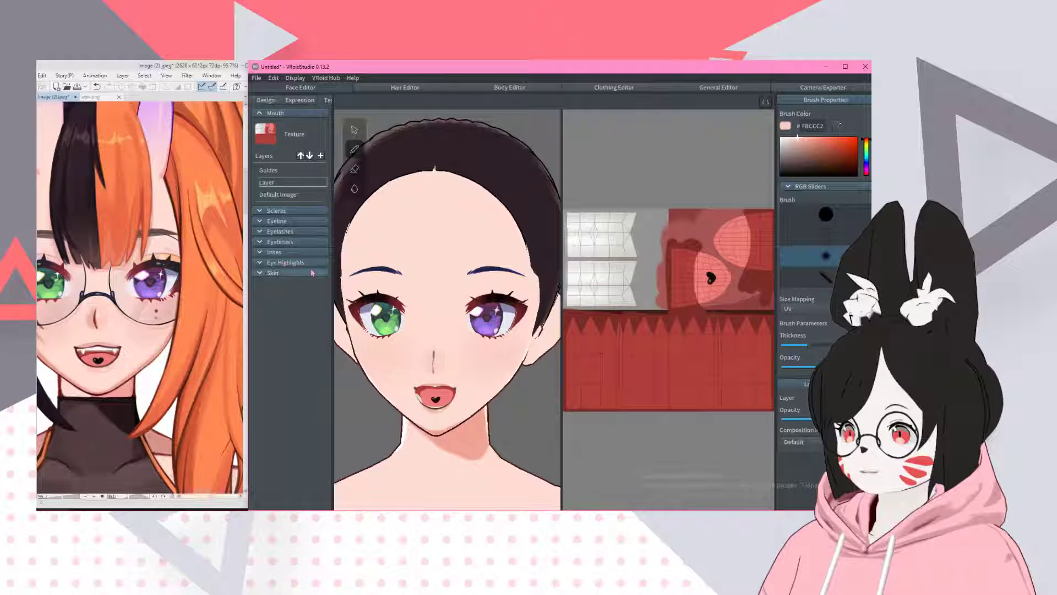
scroll(220, 283, "down", 1)
middle_click_drag(97, 251, 119, 270)
scroll(119, 270, "up", 1)
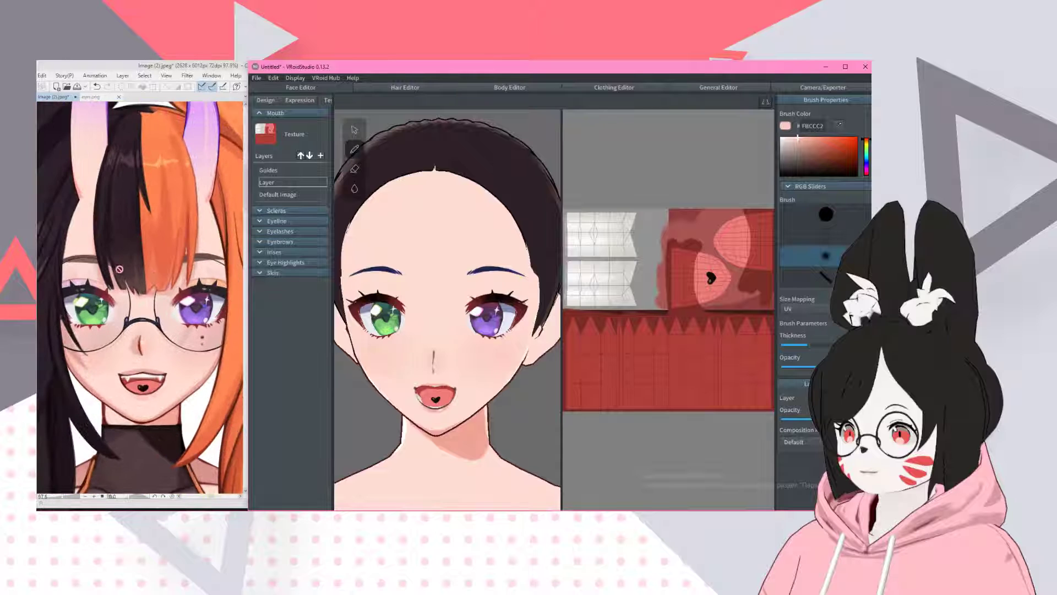
scroll(159, 309, "down", 2)
scroll(190, 337, "up", 1)
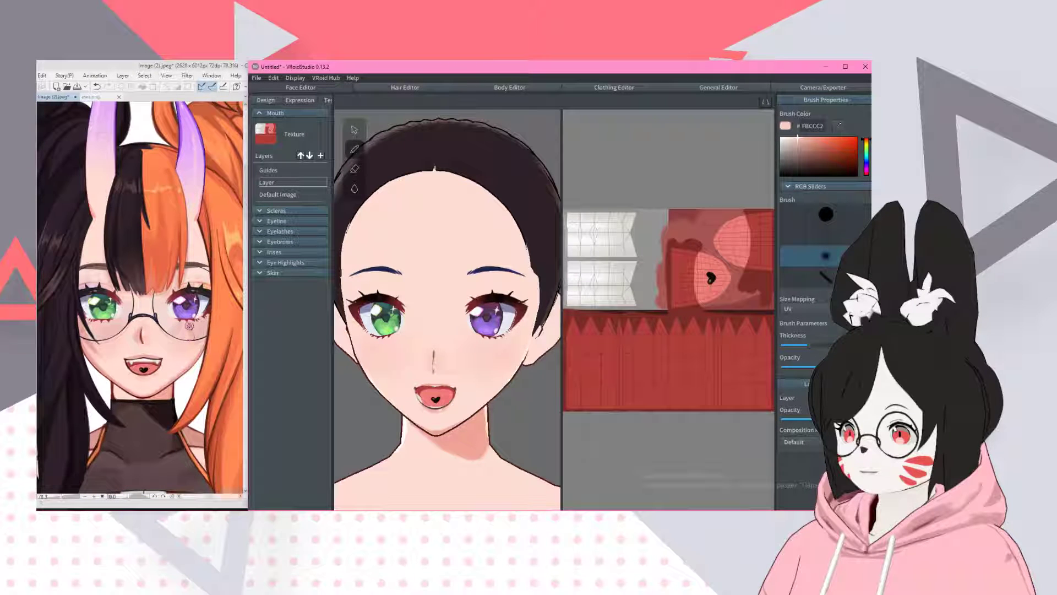
scroll(424, 339, "down", 1)
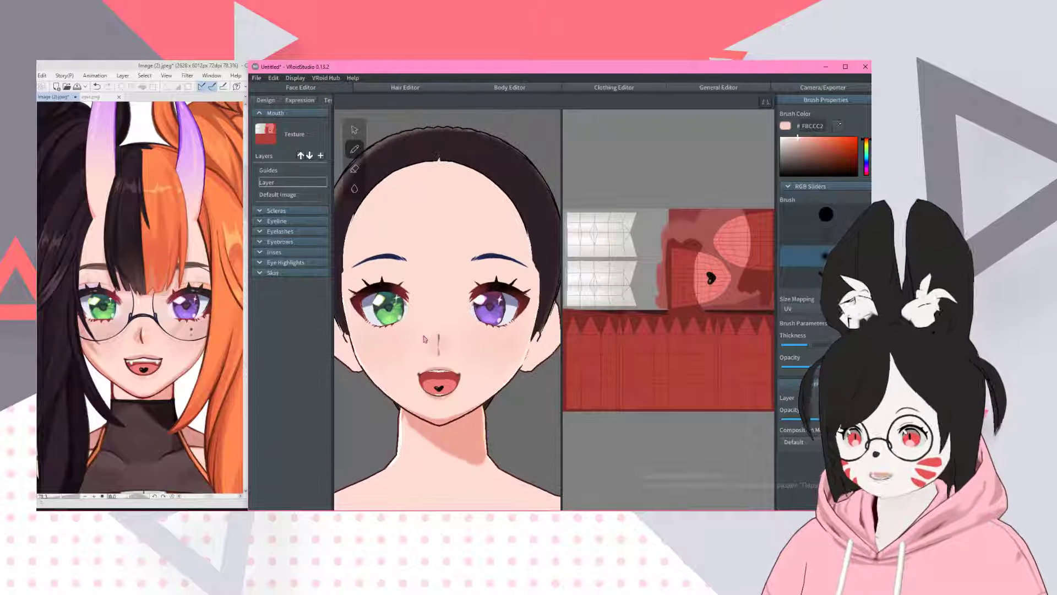
scroll(439, 328, "down", 3)
scroll(441, 329, "up", 3)
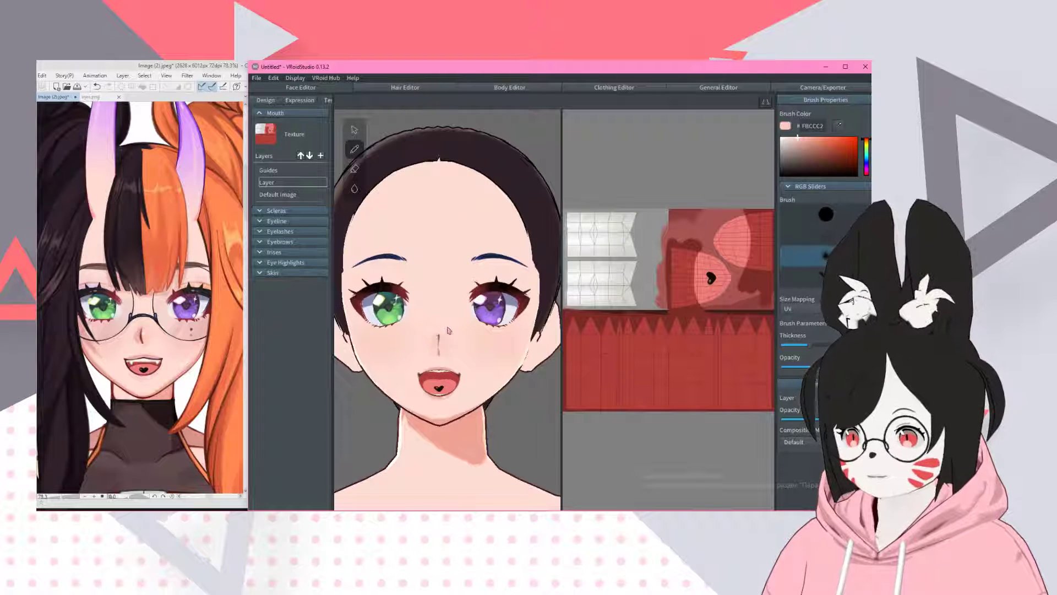
scroll(441, 329, "down", 1)
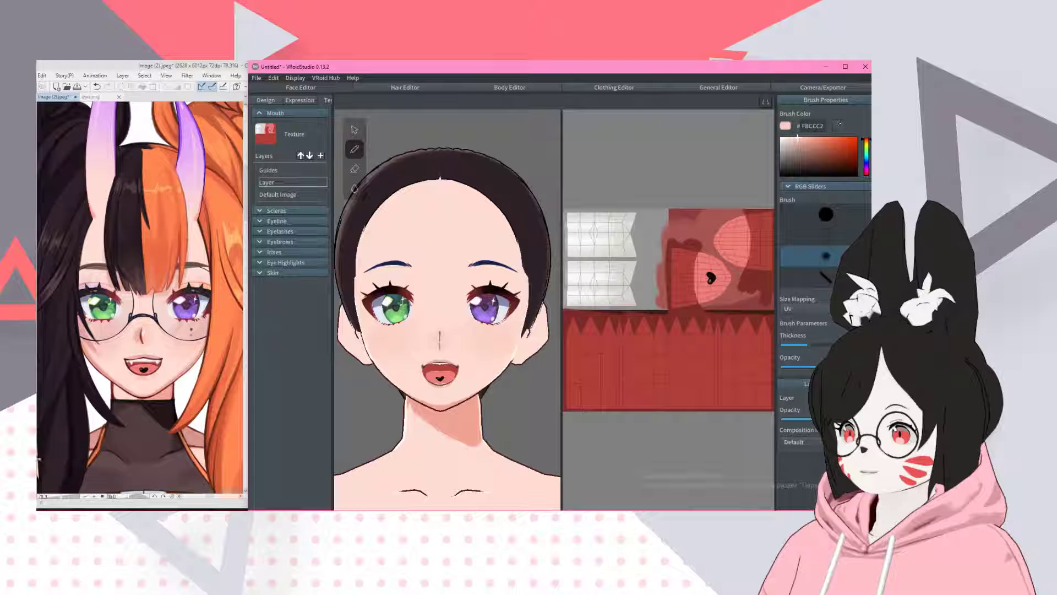
- Switch to Chrome, keep the pending download instead of closing the browser, and search the web for "wasei eigo"
key("alt+Tab")
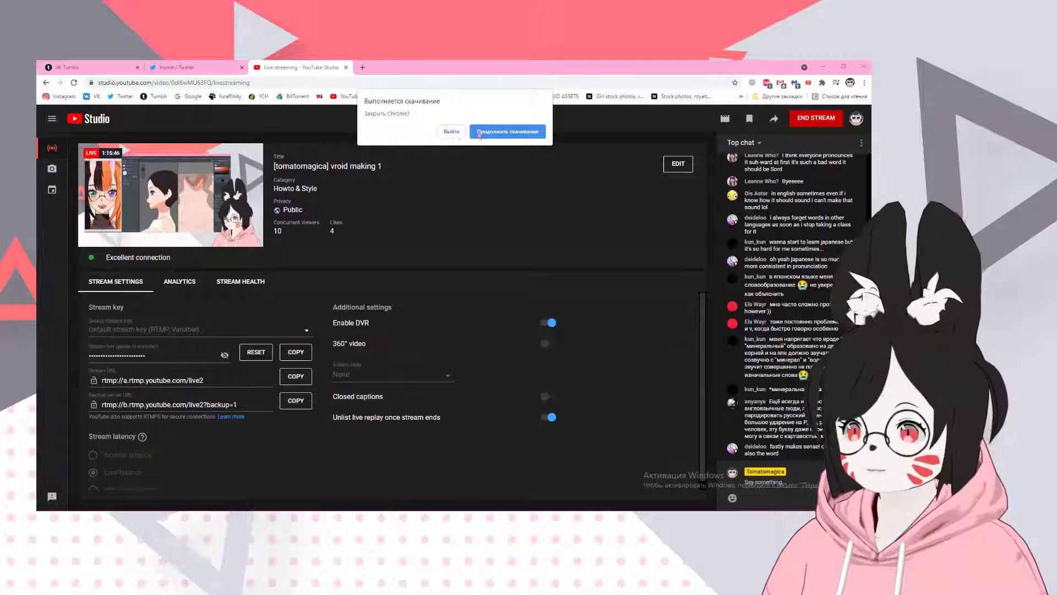
left_click(496, 133)
left_click(348, 82)
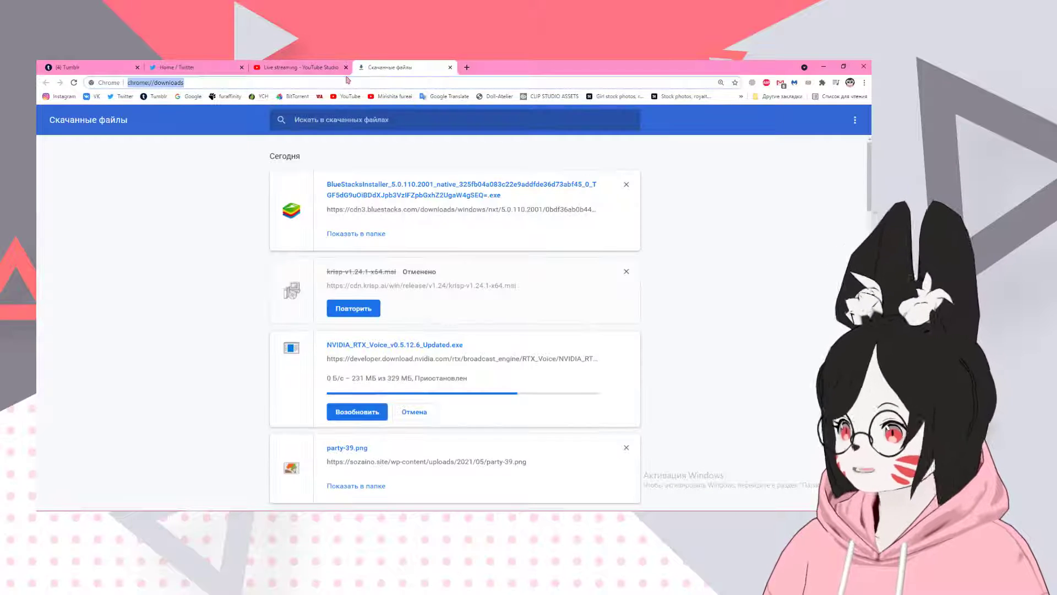
type("wasei eigo")
key("Return")
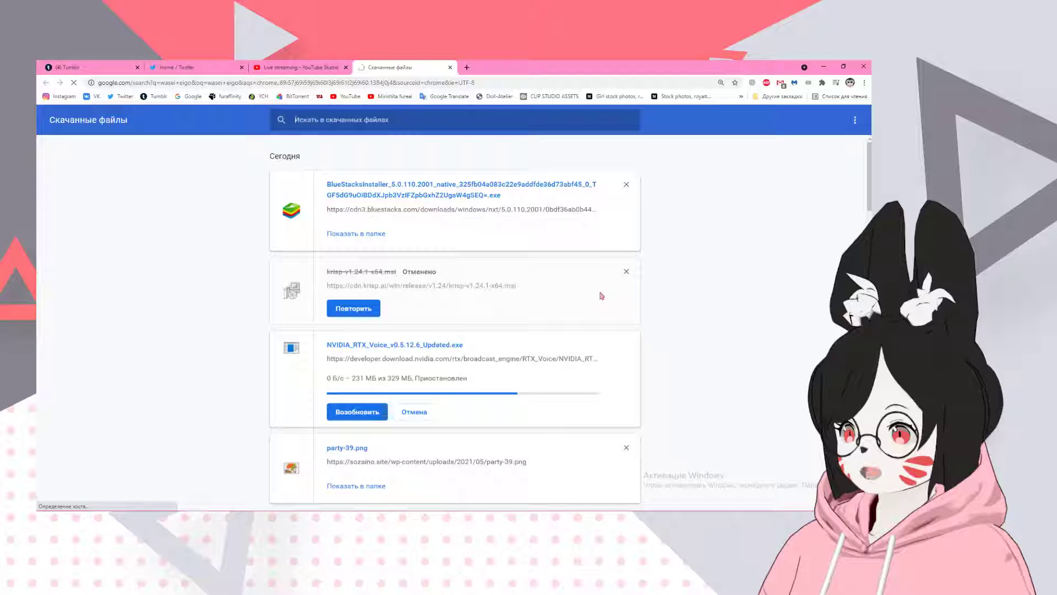
- Return to VRoid Studio, start saving the model, and enter Chiitrus as the avatar name
key("alt+Tab")
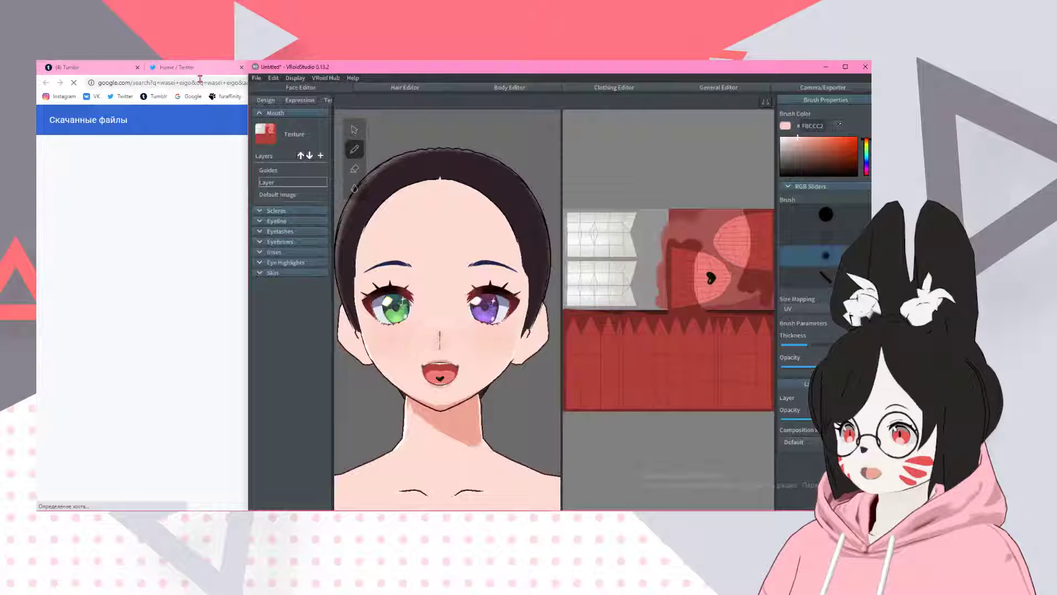
left_click(257, 78)
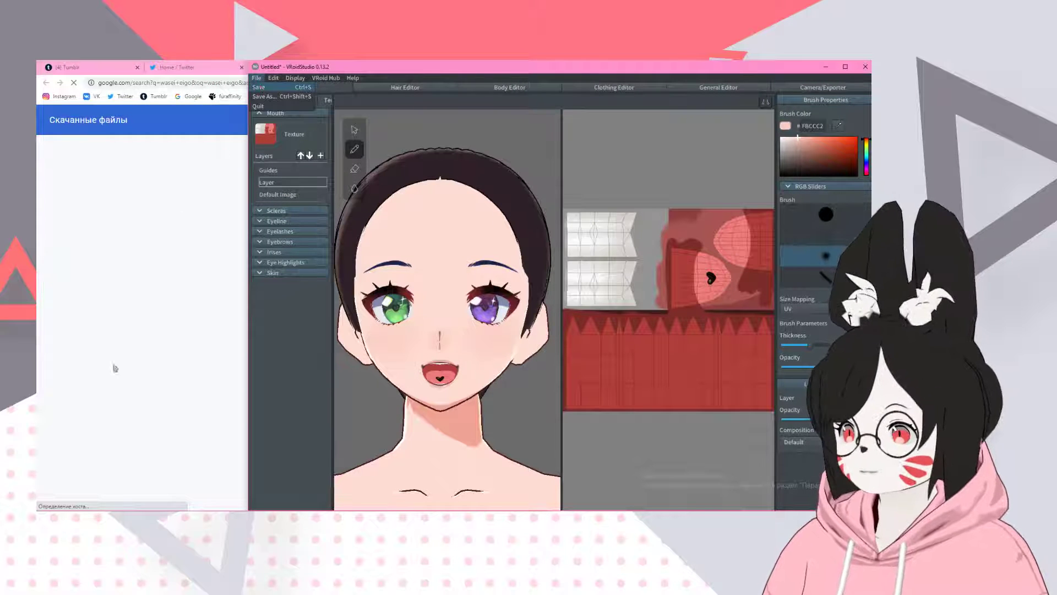
left_click(259, 87)
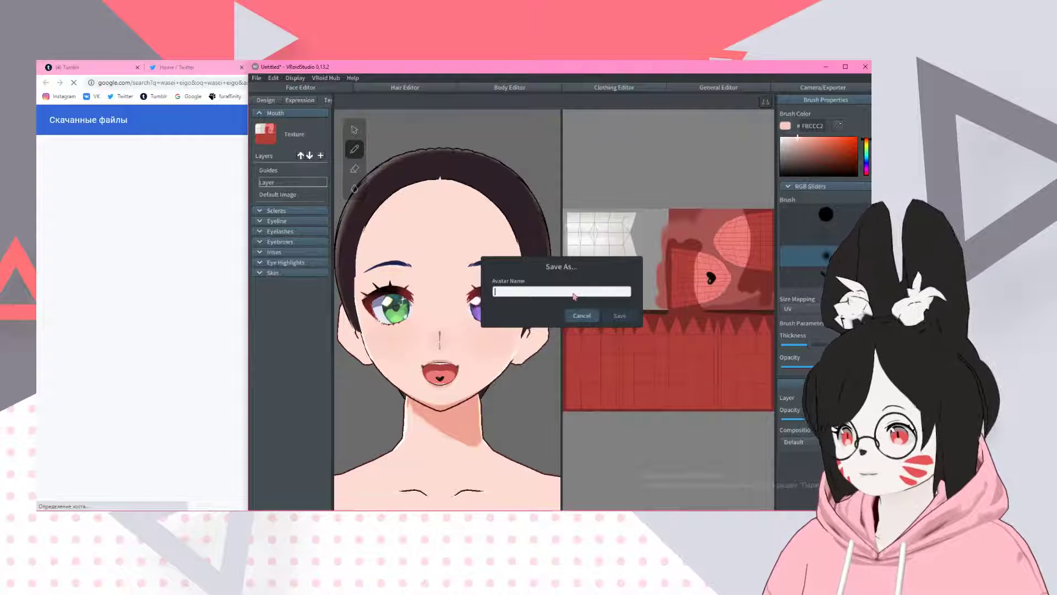
type("Chiitrus")
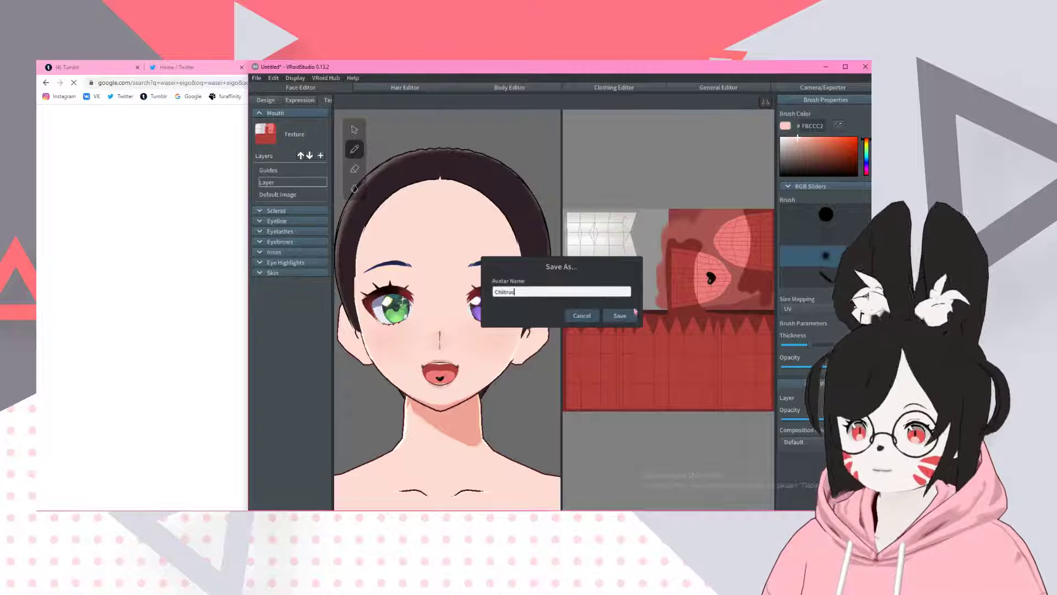
- Back in Chrome, open the Wasei-eigo and List of gairaigo and wasei-eigo terms Wikipedia results in new tabs, and show the Wasei-eigo article
left_click(198, 237)
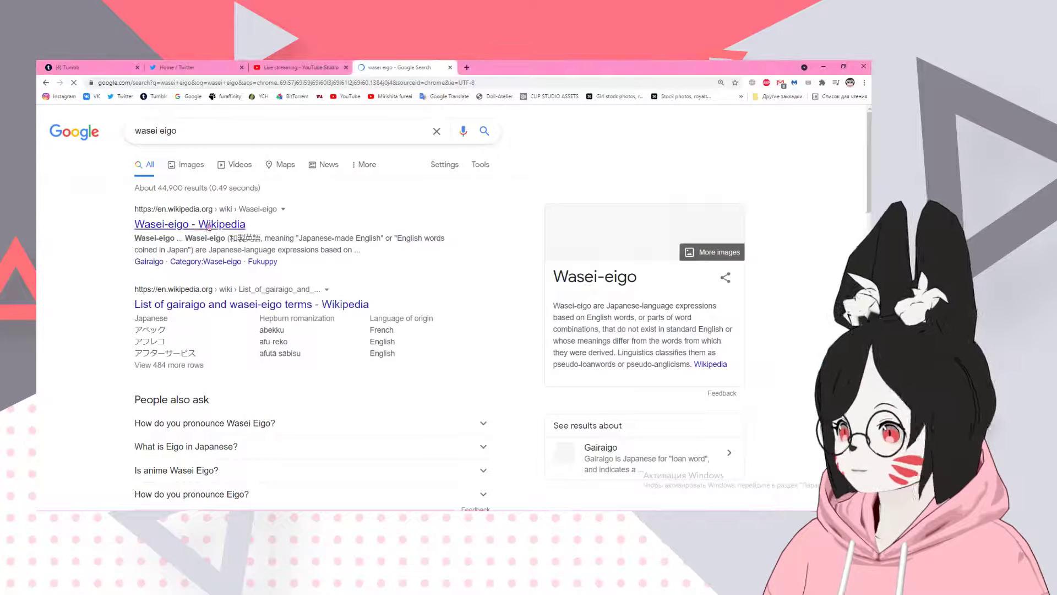
left_click(226, 224)
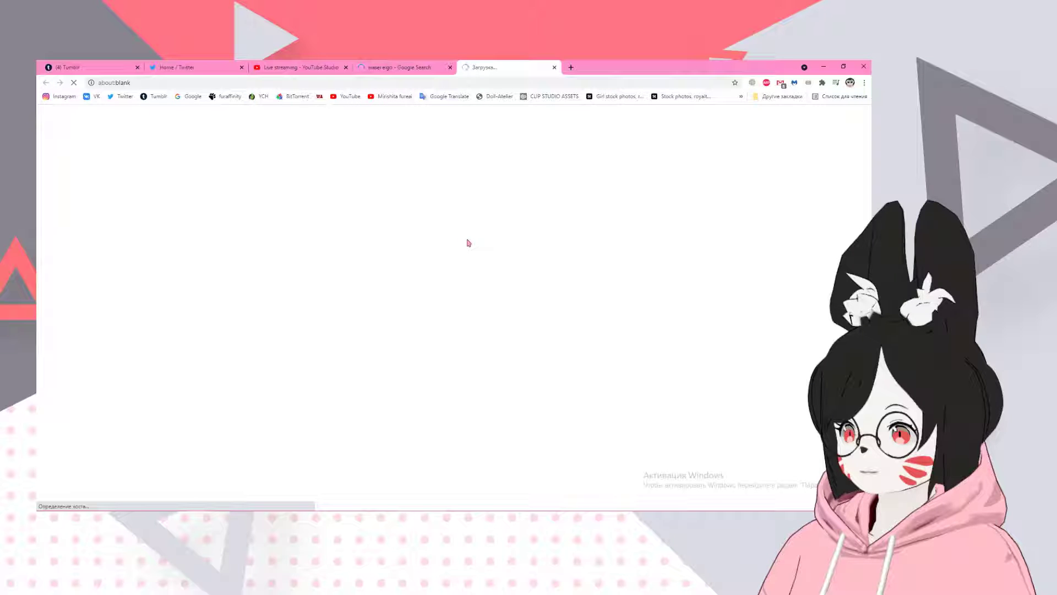
left_click(416, 67)
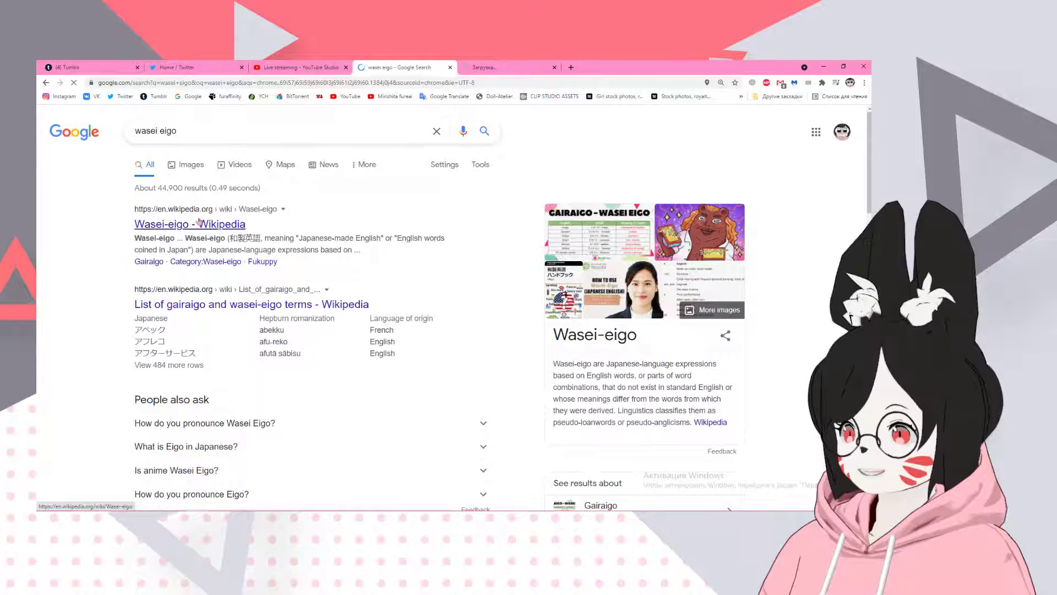
left_click(237, 306)
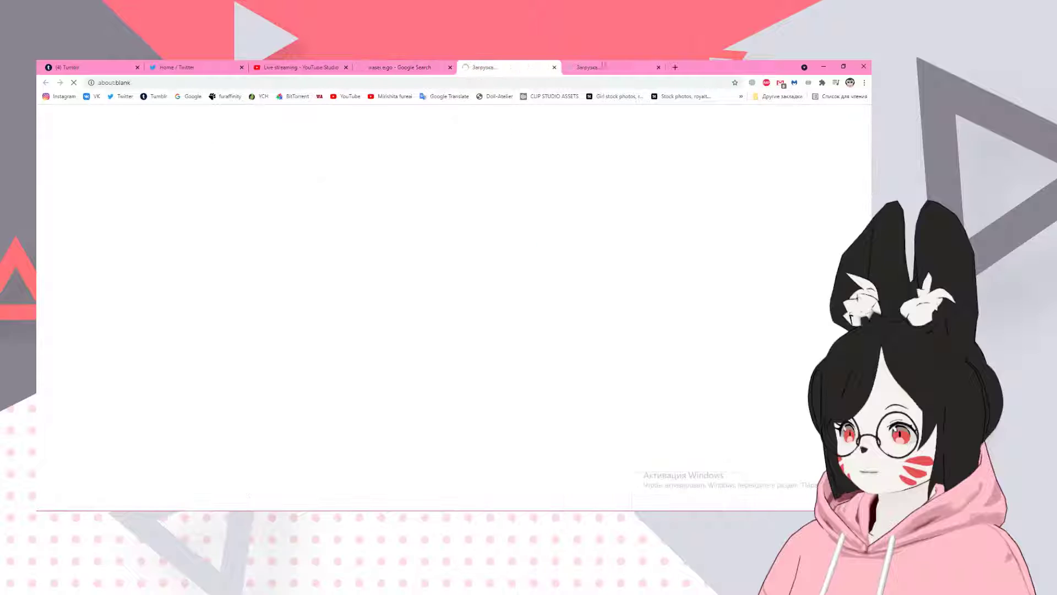
left_click(405, 67)
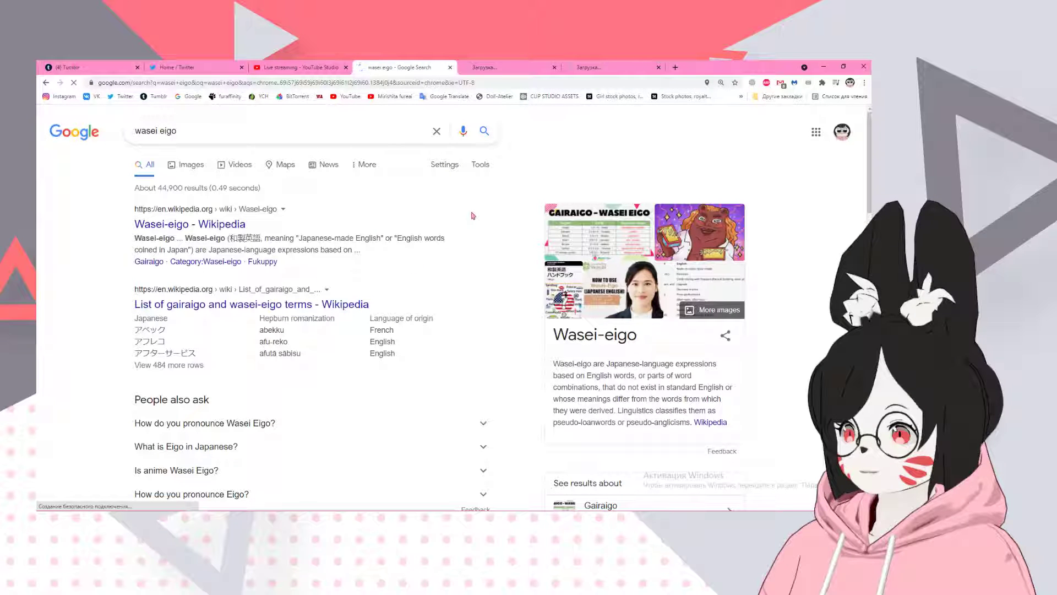
left_click(587, 67)
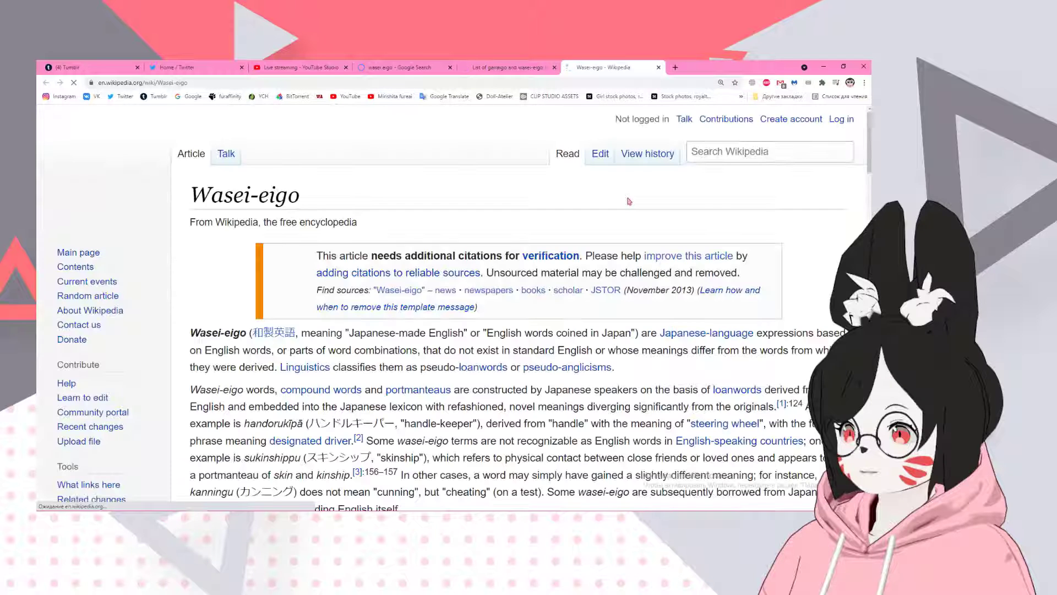
- Skim the Wasei-eigo article, switch to the list of gairaigo and wasei-eigo terms, and close the Wasei-eigo article
scroll(573, 215, "down", 15)
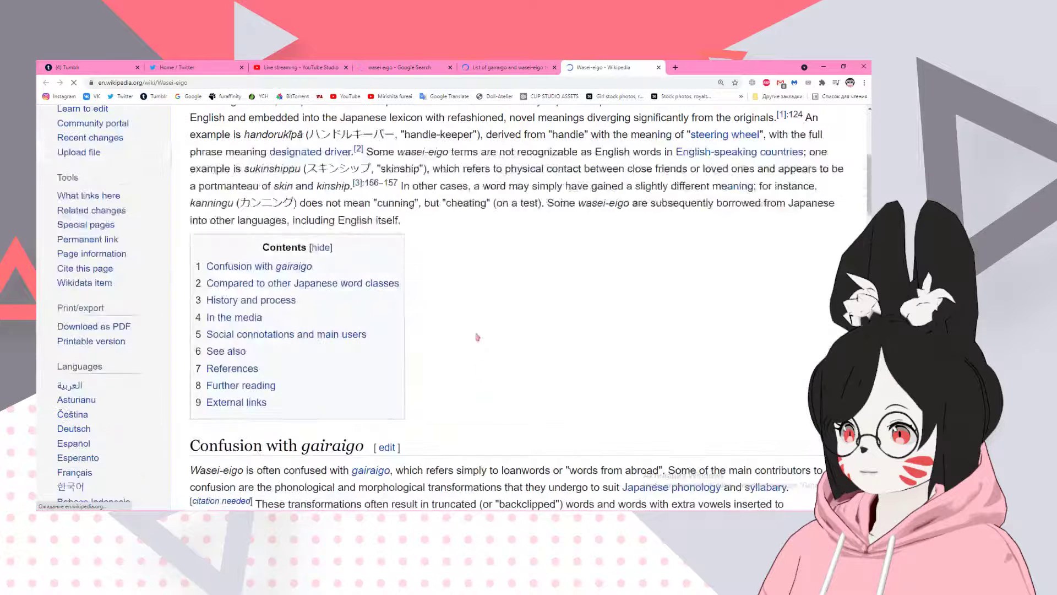
scroll(466, 247, "down", 10)
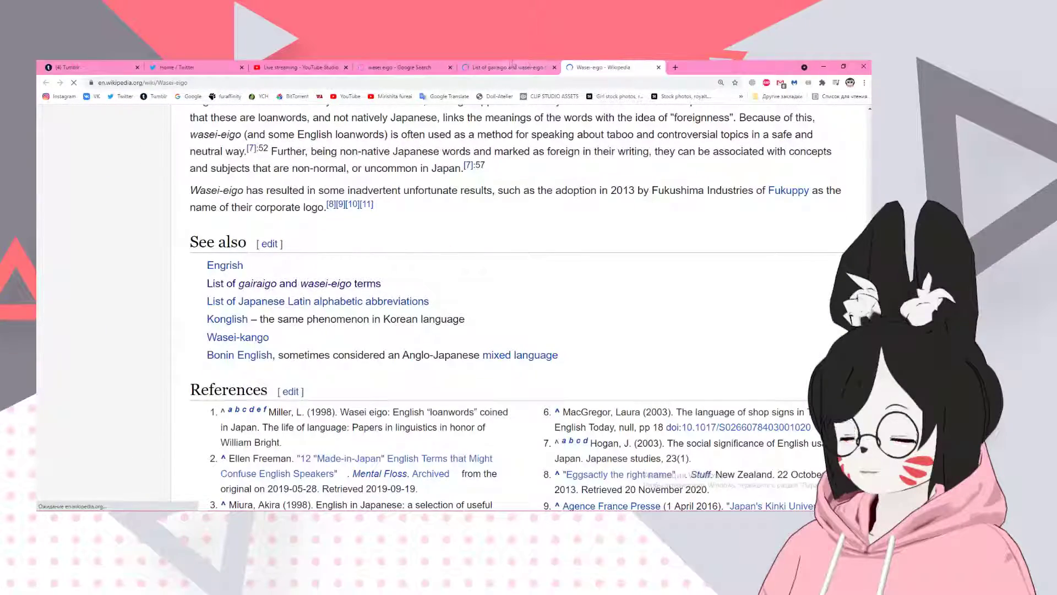
left_click(509, 67)
scroll(487, 303, "down", 12)
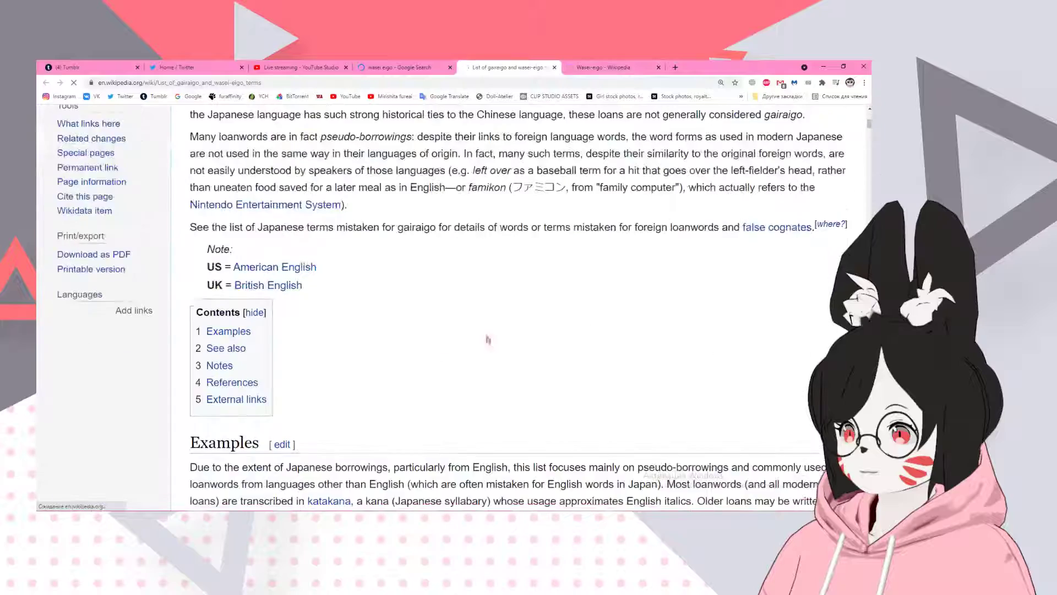
left_click(658, 68)
- Read through the example table of Japanese loanwords, checking their source words, meanings and languages of origin
scroll(477, 396, "down", 3)
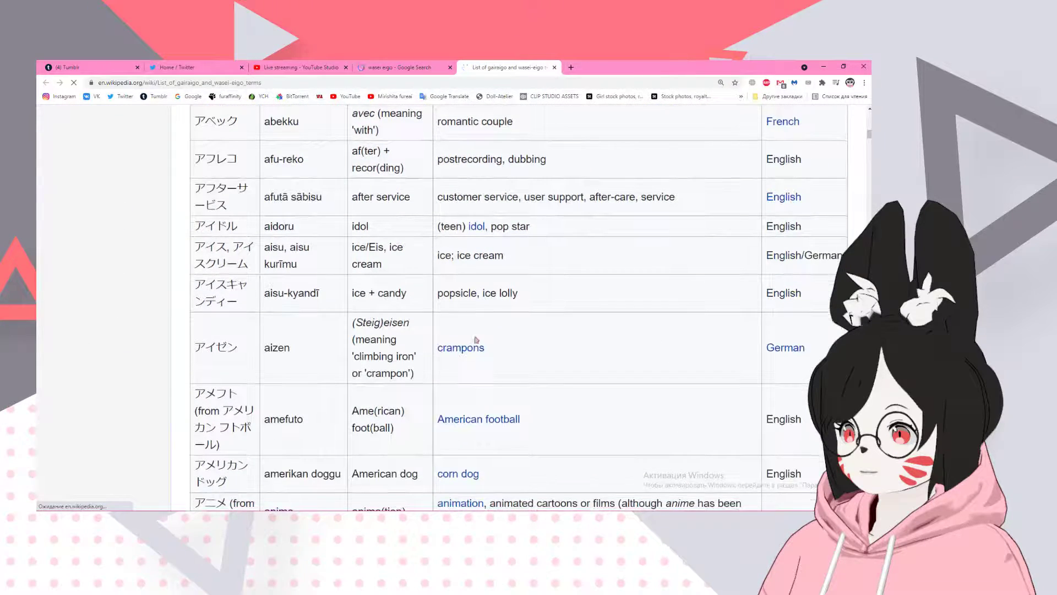
scroll(475, 331, "down", 3)
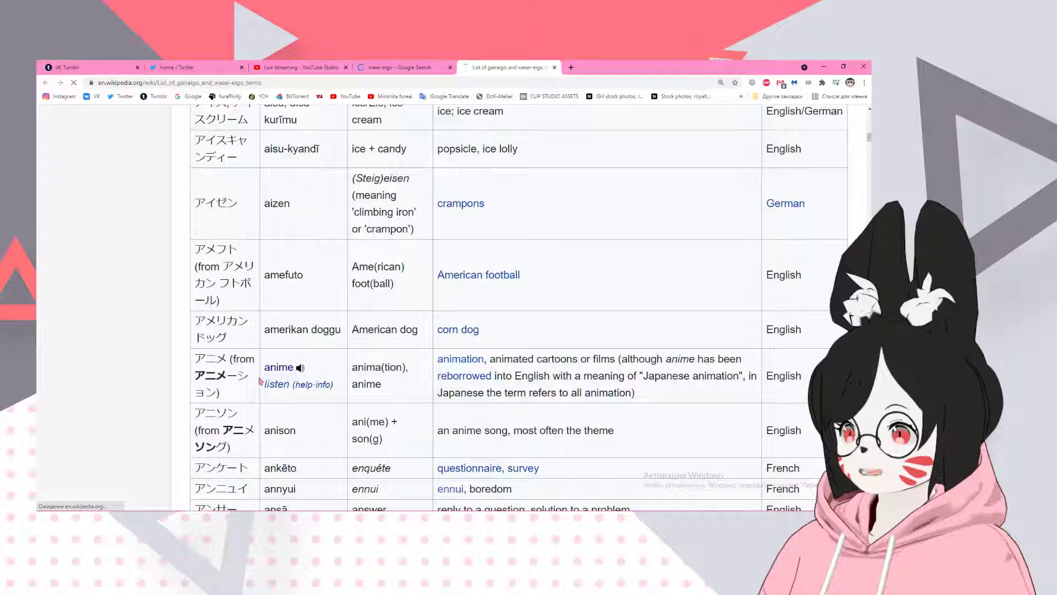
scroll(261, 377, "down", 2)
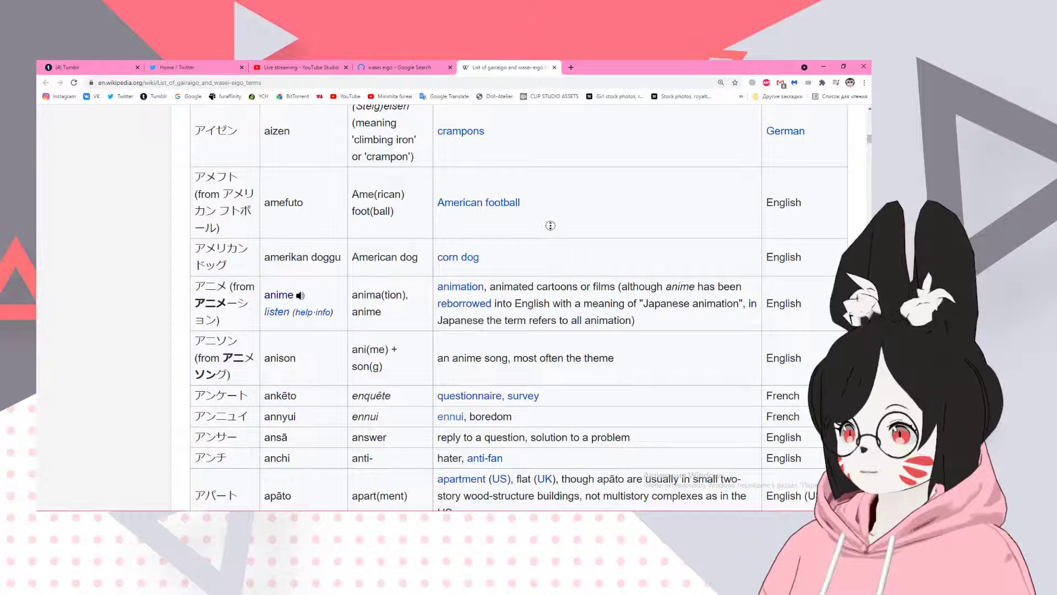
middle_click(591, 258)
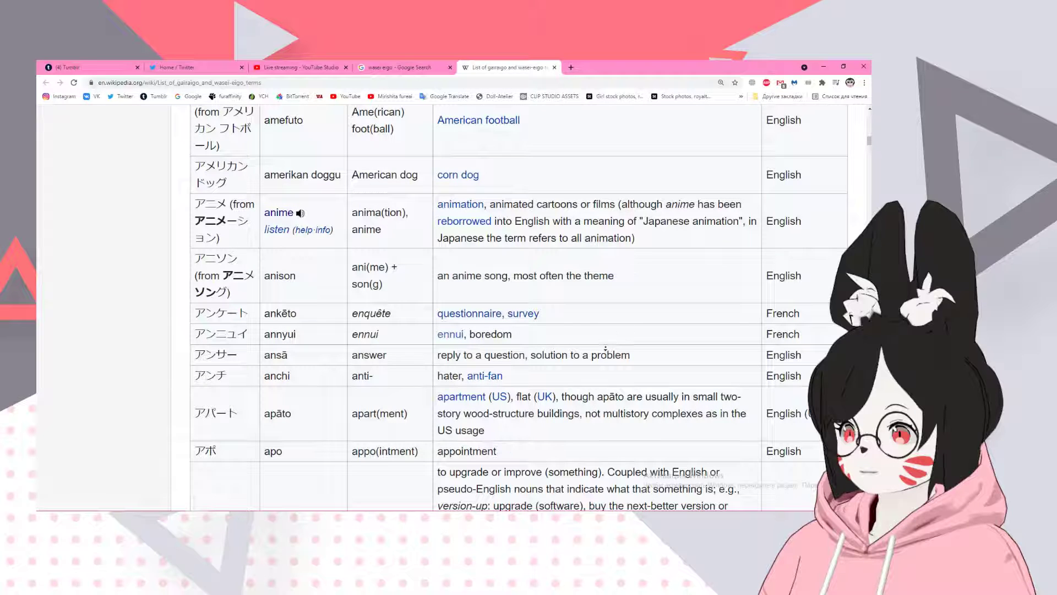
scroll(605, 350, "down", 2)
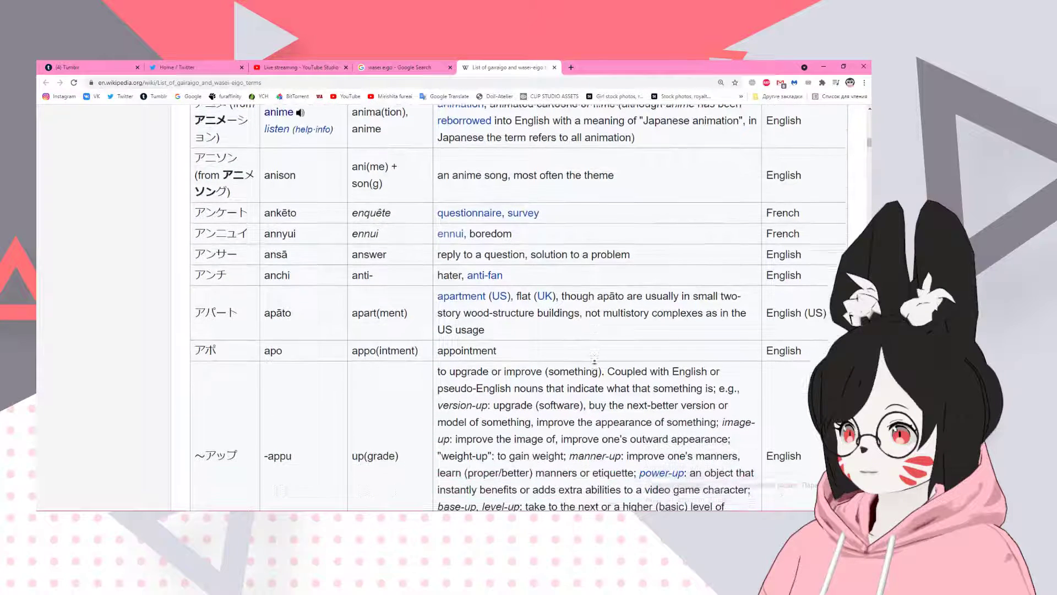
scroll(595, 358, "down", 3)
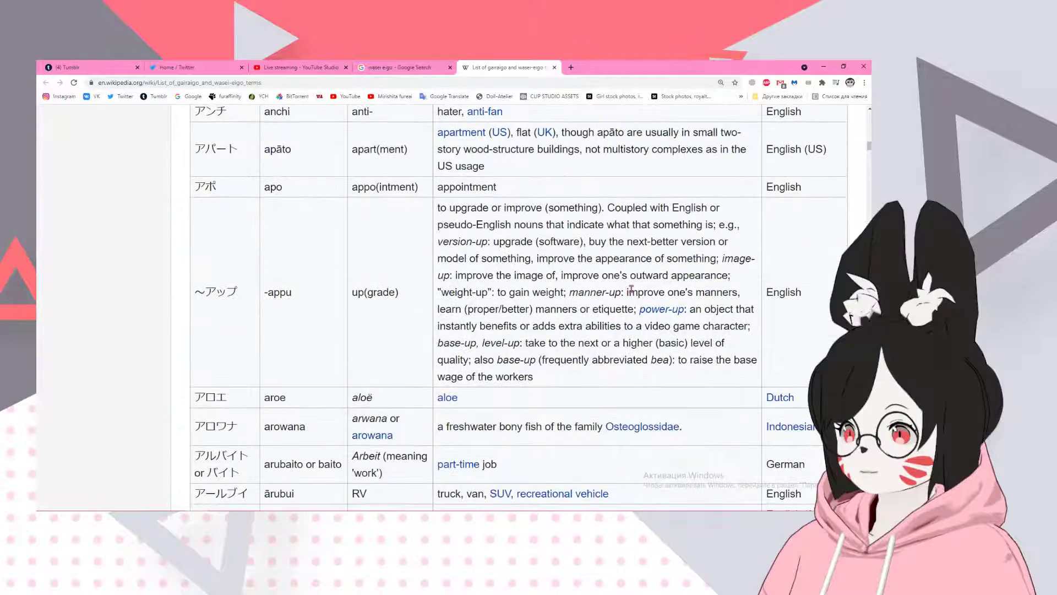
scroll(587, 336, "down", 3)
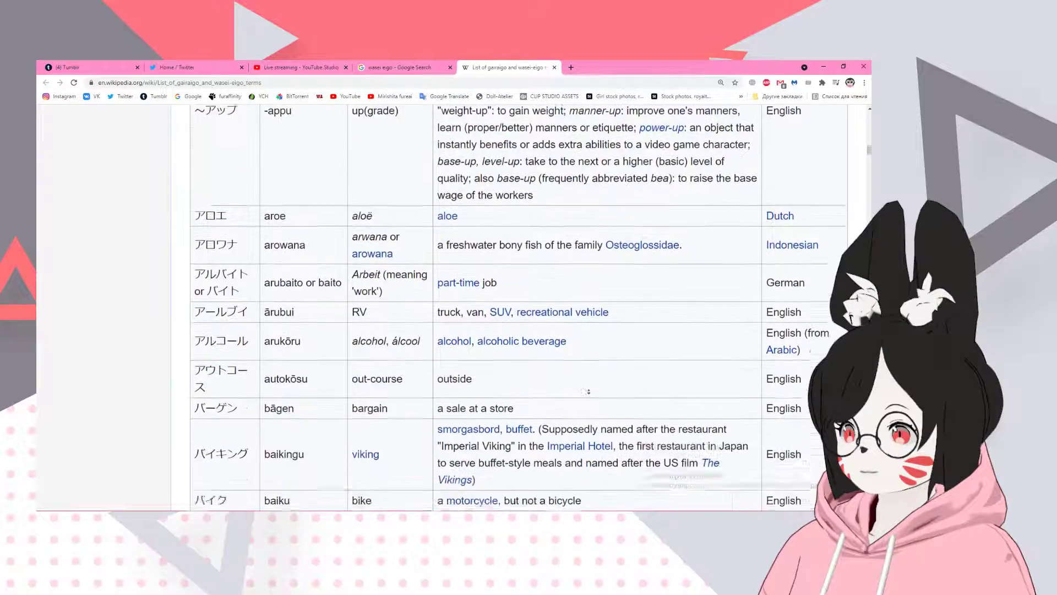
scroll(587, 391, "down", 3)
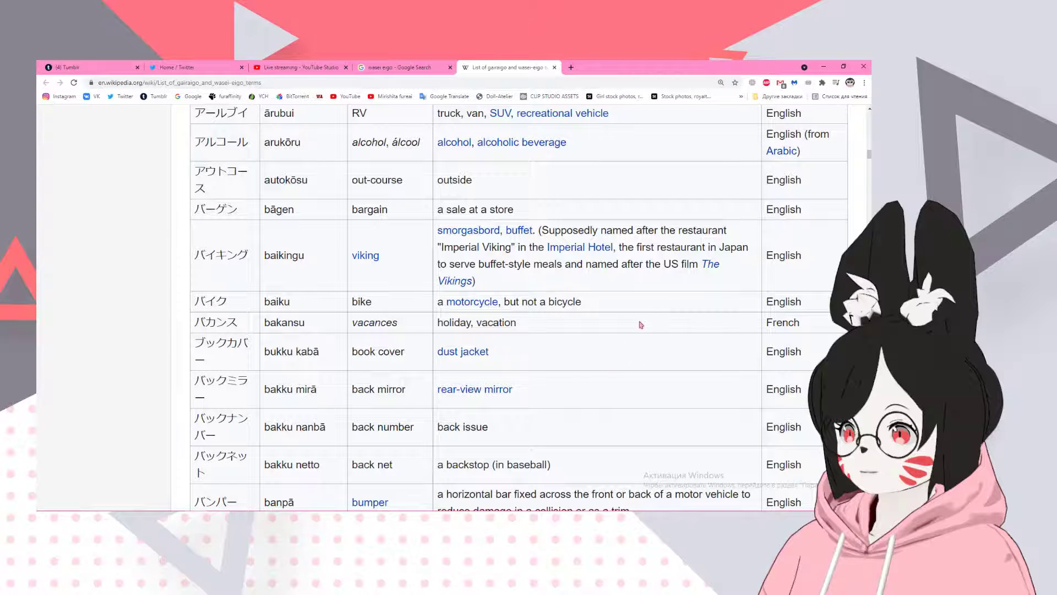
scroll(639, 323, "down", 1)
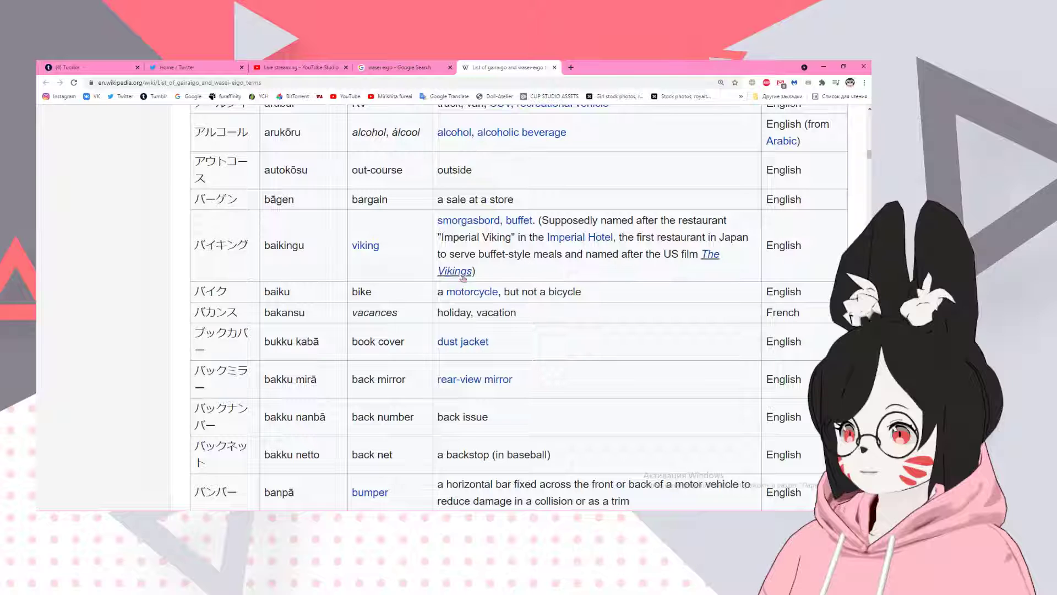
scroll(455, 276, "down", 3)
scroll(455, 293, "down", 3)
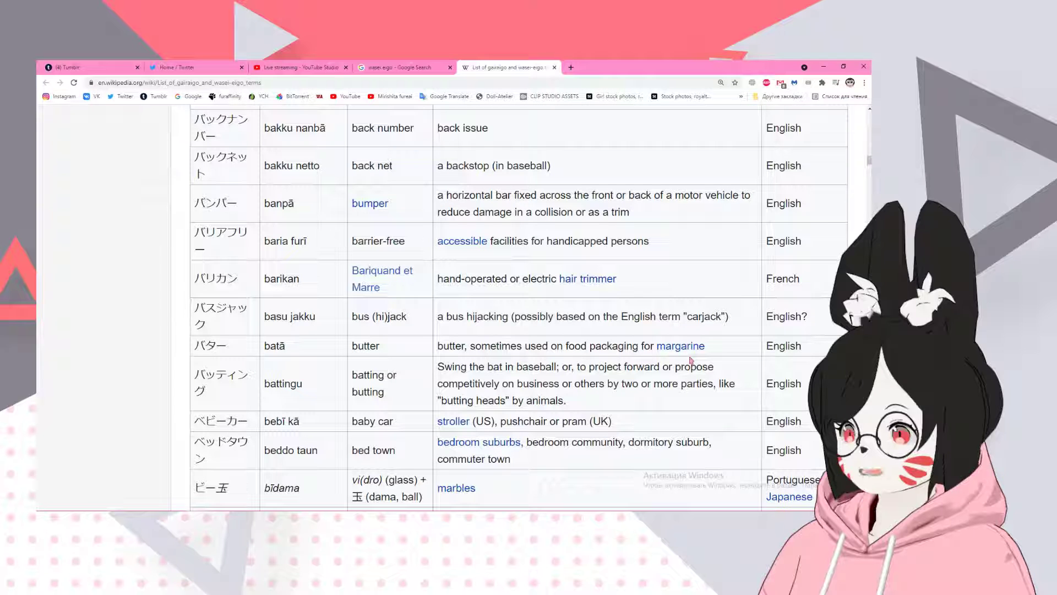
- Open the margarine article linked in the butter entry in a new tab and switch to it
right_click(659, 345)
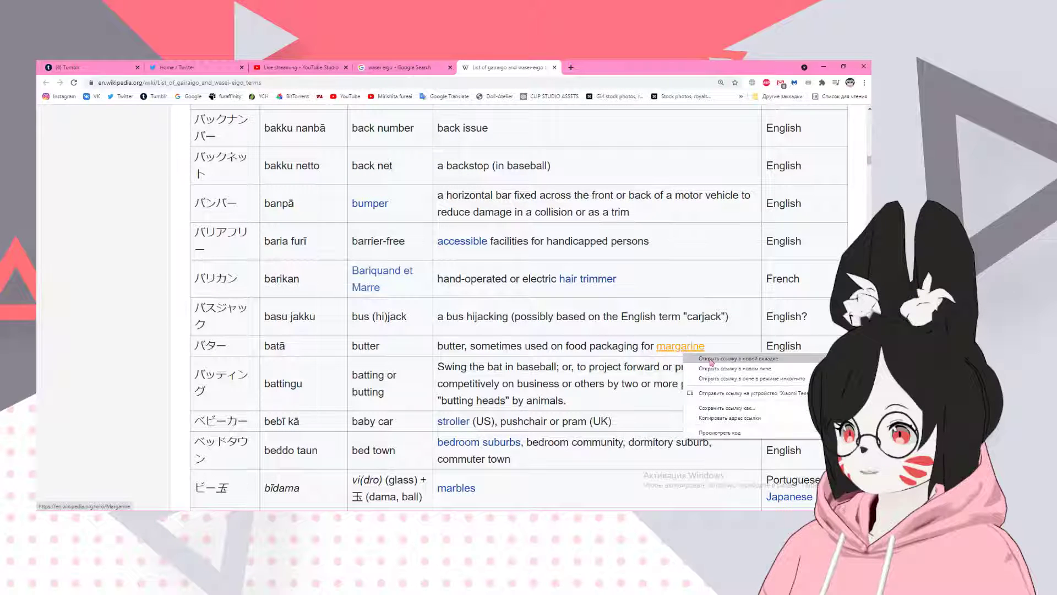
left_click(694, 360)
left_click(649, 67)
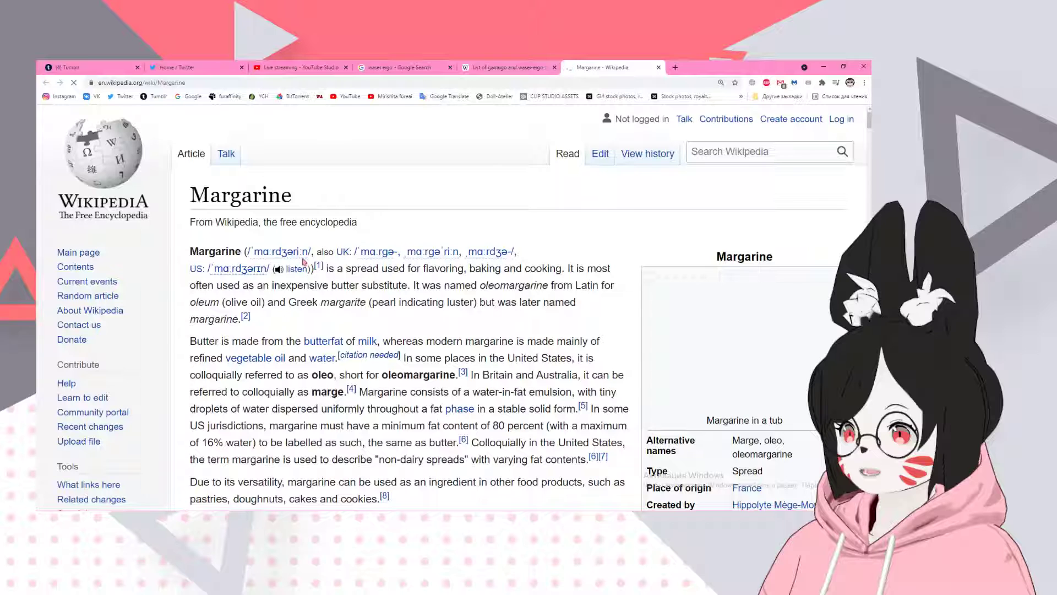
- Return to the list of gairaigo and wasei-eigo terms and close the margarine article
left_click(508, 67)
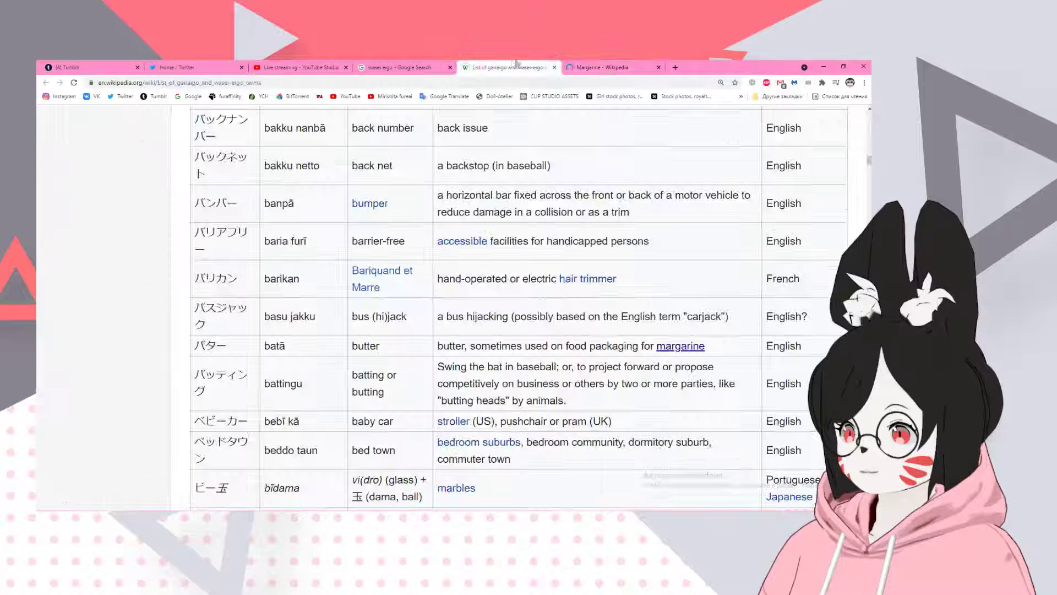
left_click(665, 67)
left_click(659, 67)
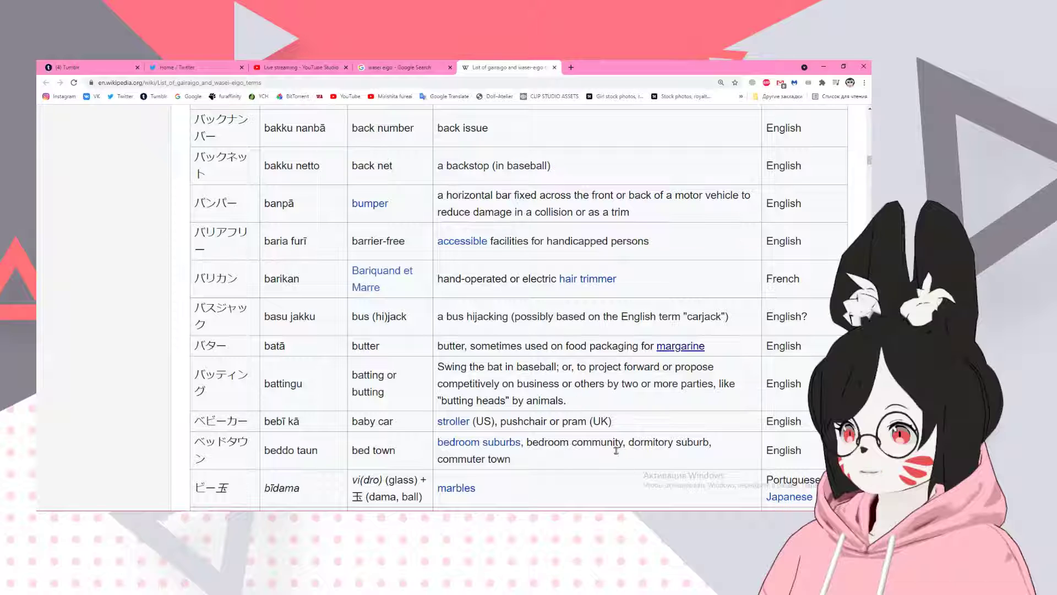
- Read the list entries below butter, reopen the margarine article briefly, and close it to return to the list
scroll(633, 474, "down", 3)
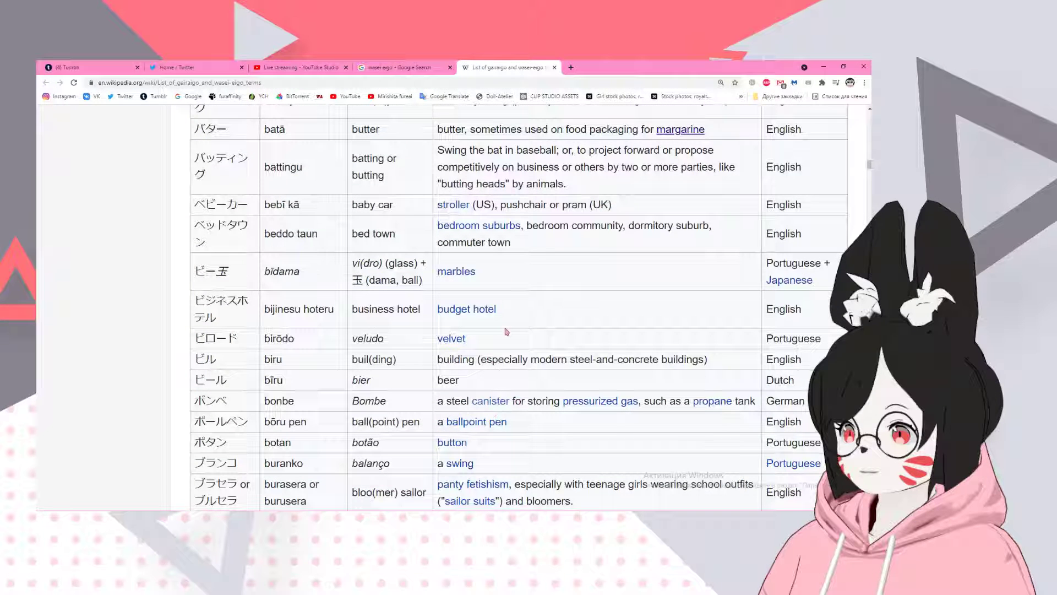
scroll(504, 352, "down", 2)
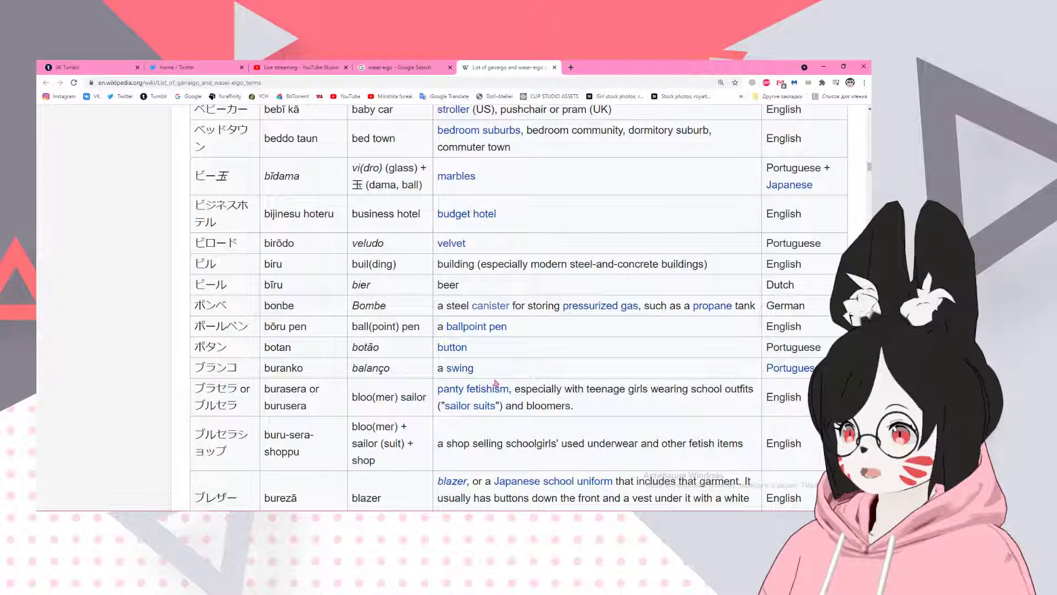
left_click(491, 305, "ctrl+shift")
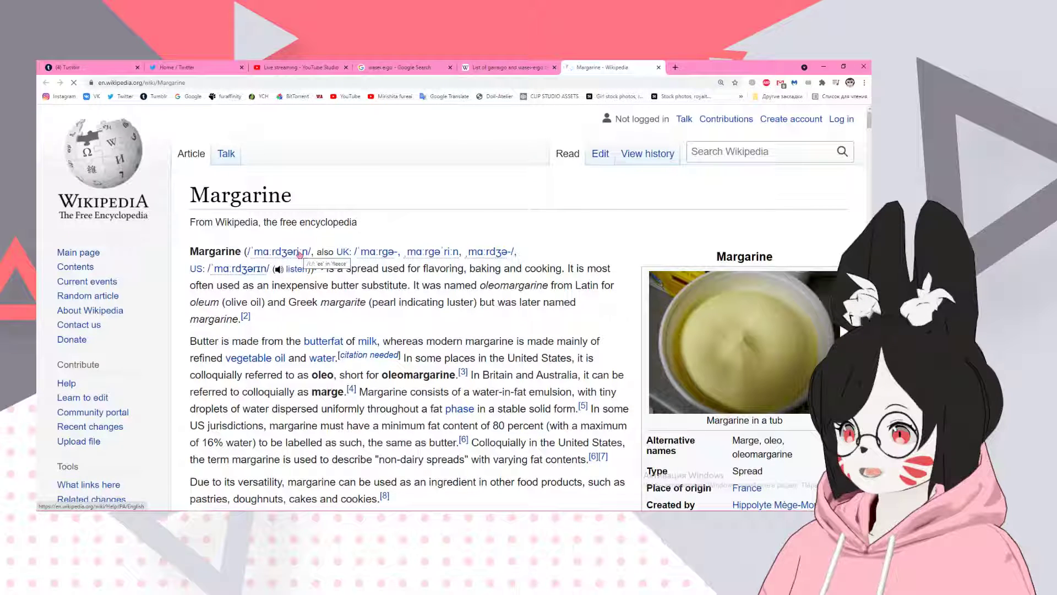
left_click(478, 67)
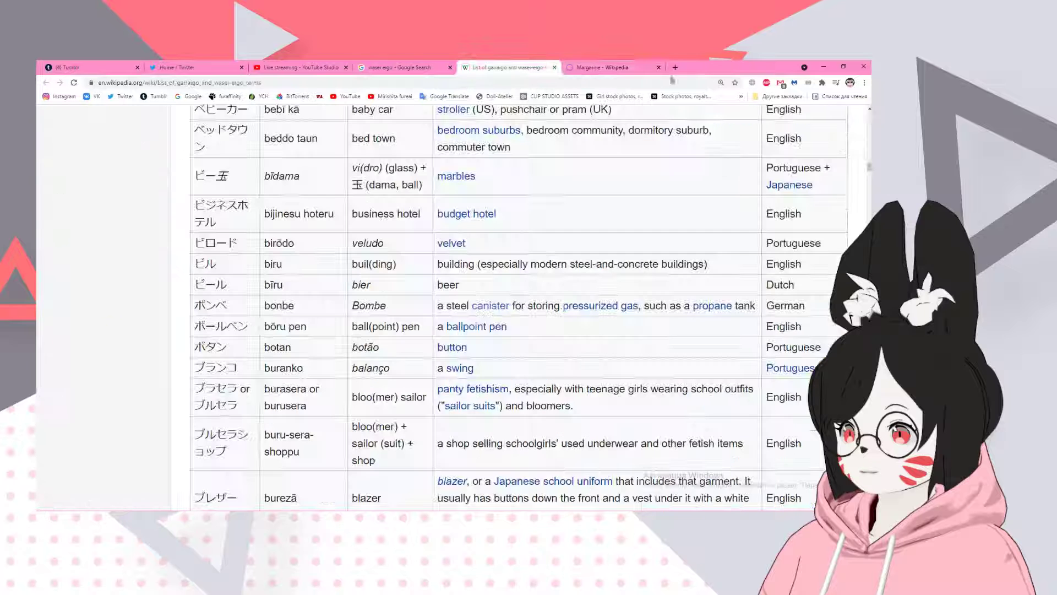
left_click(659, 68)
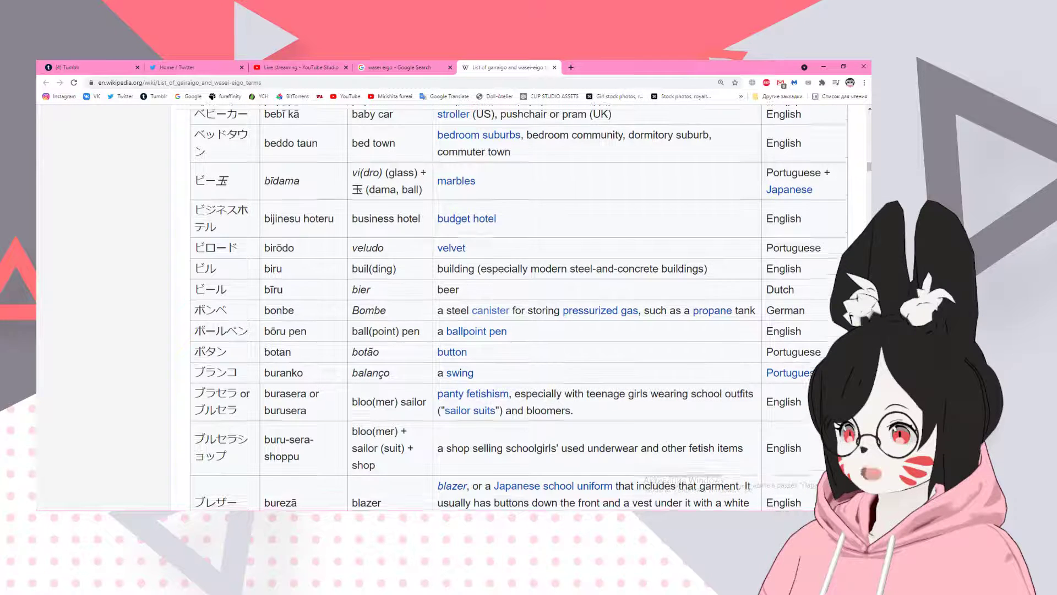
- Read the loanword entries from the business hotel and blazer rows through cheerleader, collaboration and computer, comparing source words and meanings
scroll(380, 368, "up", 2)
scroll(380, 368, "down", 1)
scroll(380, 368, "down", 3)
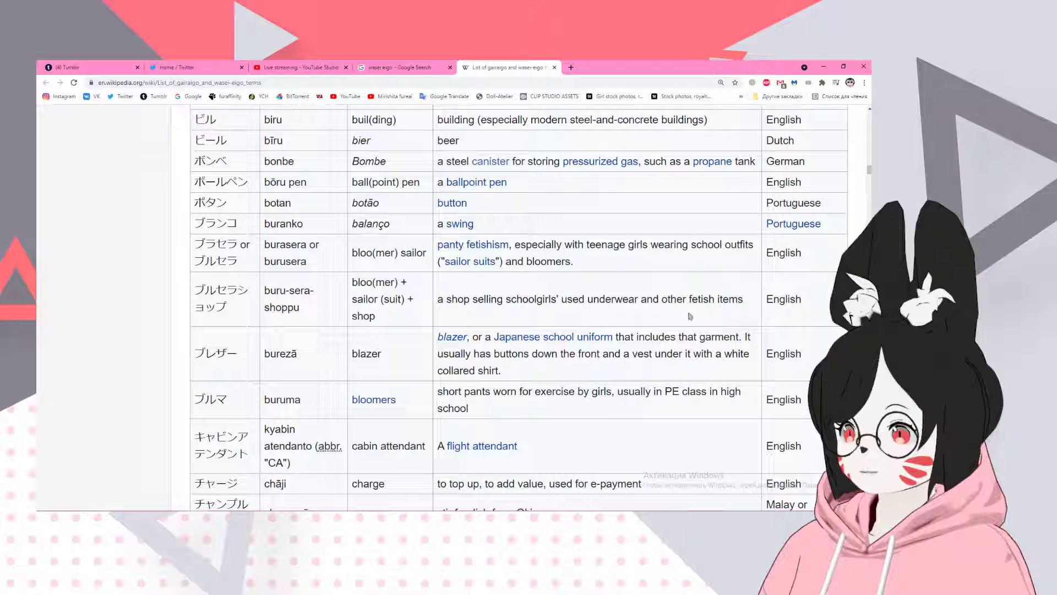
scroll(616, 302, "down", 3)
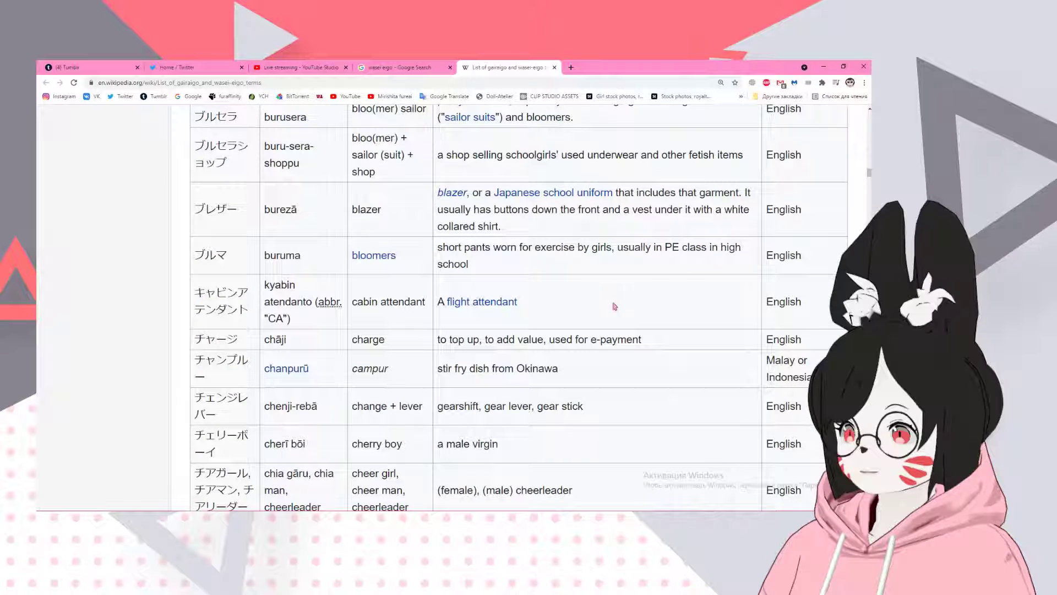
scroll(658, 330, "down", 2)
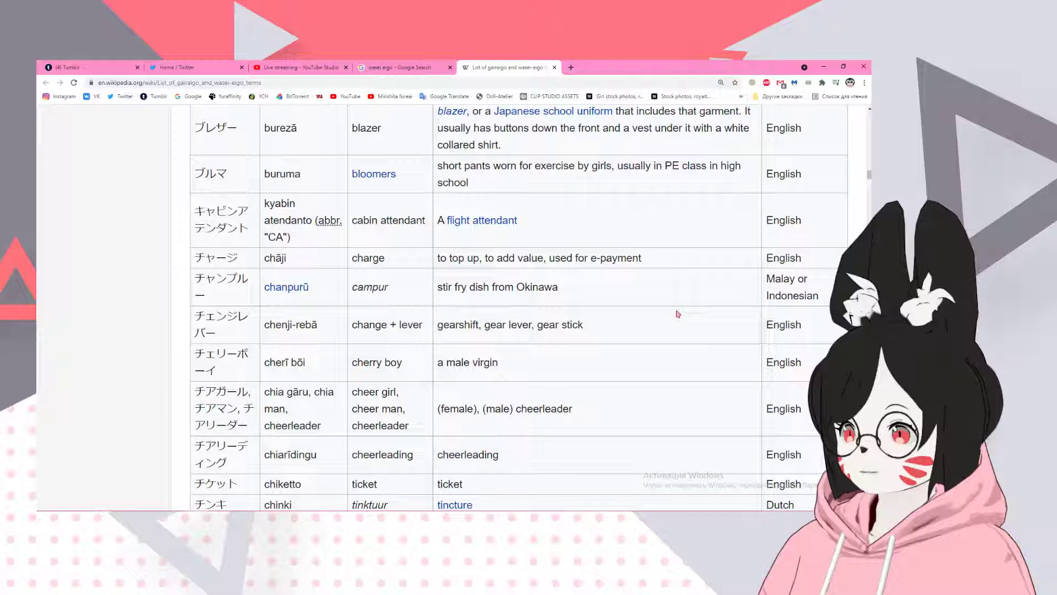
scroll(678, 314, "down", 2)
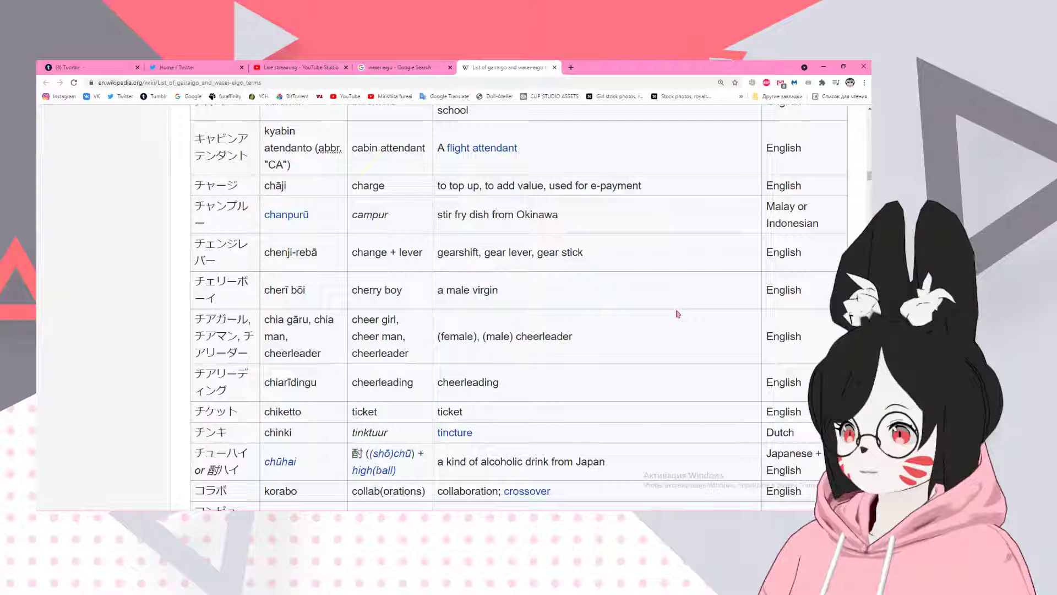
scroll(678, 313, "down", 2)
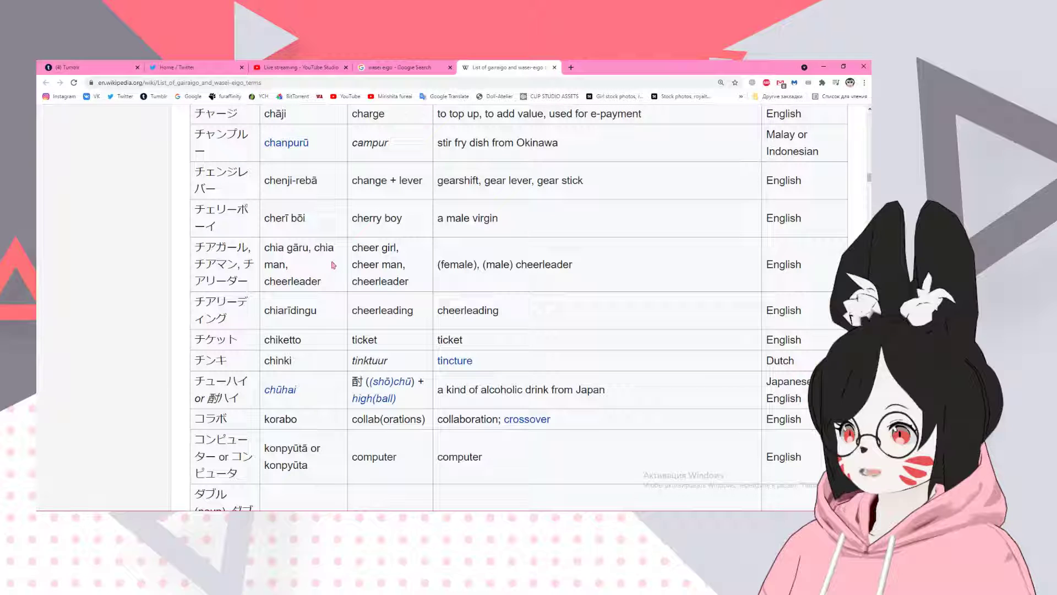
scroll(332, 270, "up", 1)
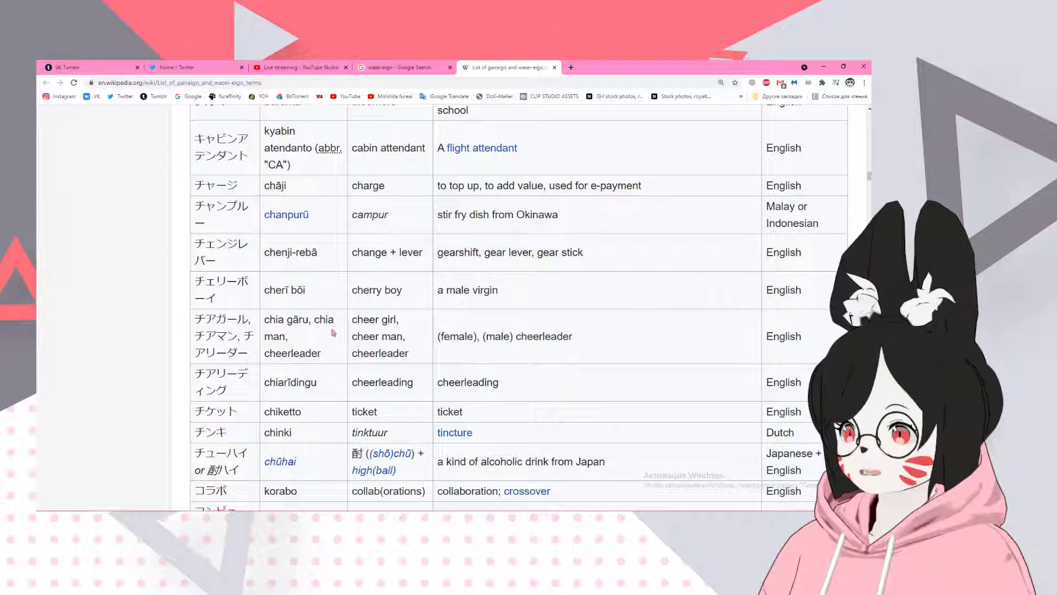
scroll(349, 337, "down", 3)
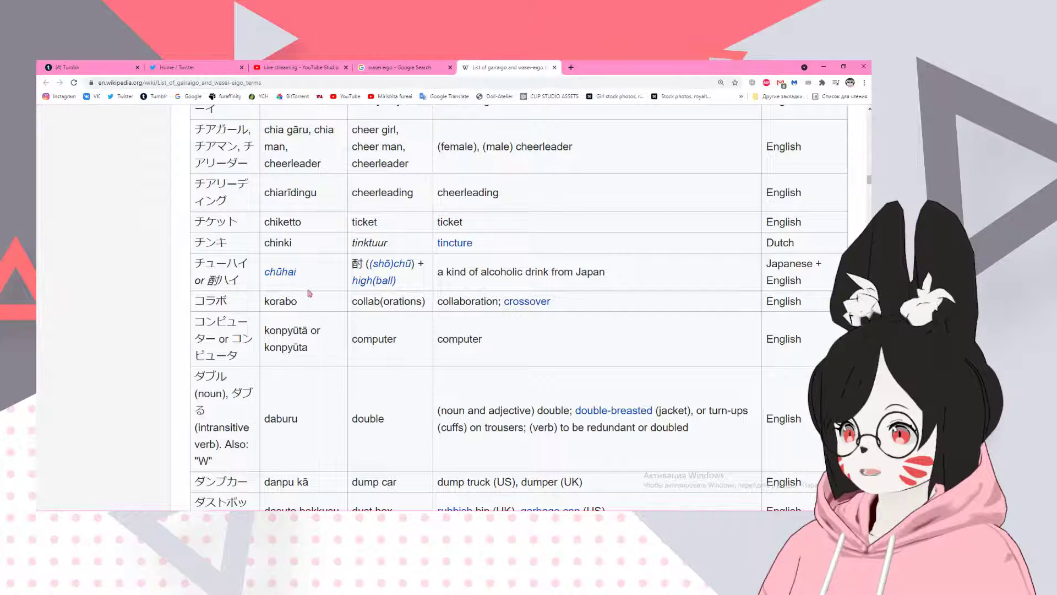
scroll(309, 289, "up", 1)
scroll(307, 308, "down", 1)
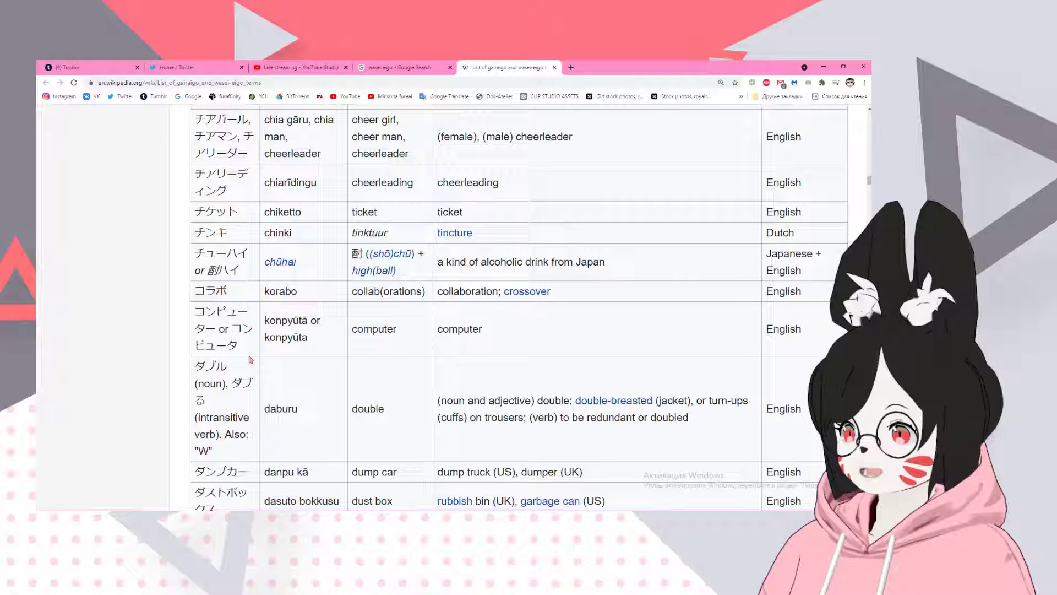
- Examine the loanword entries from dump car through department store, driver, air conditioner and NG, checking their meanings and origins
scroll(613, 330, "down", 3)
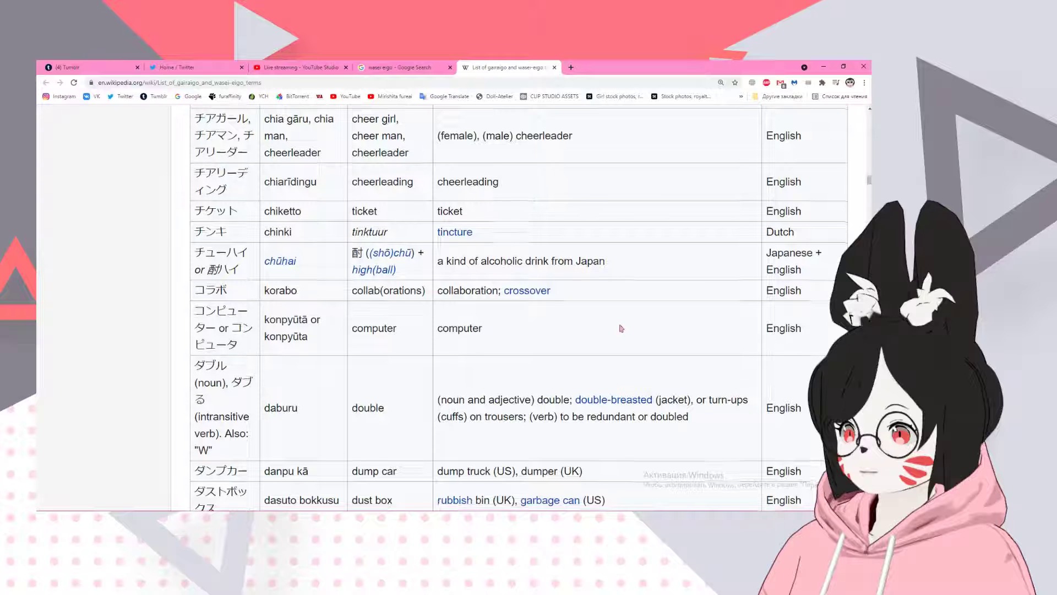
scroll(638, 318, "down", 2)
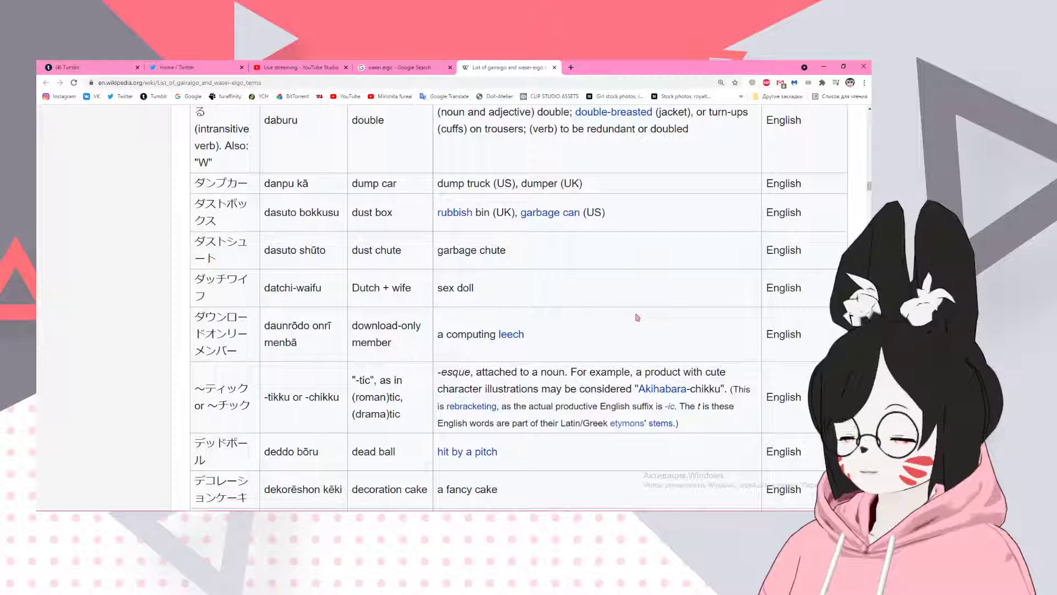
scroll(637, 318, "down", 4)
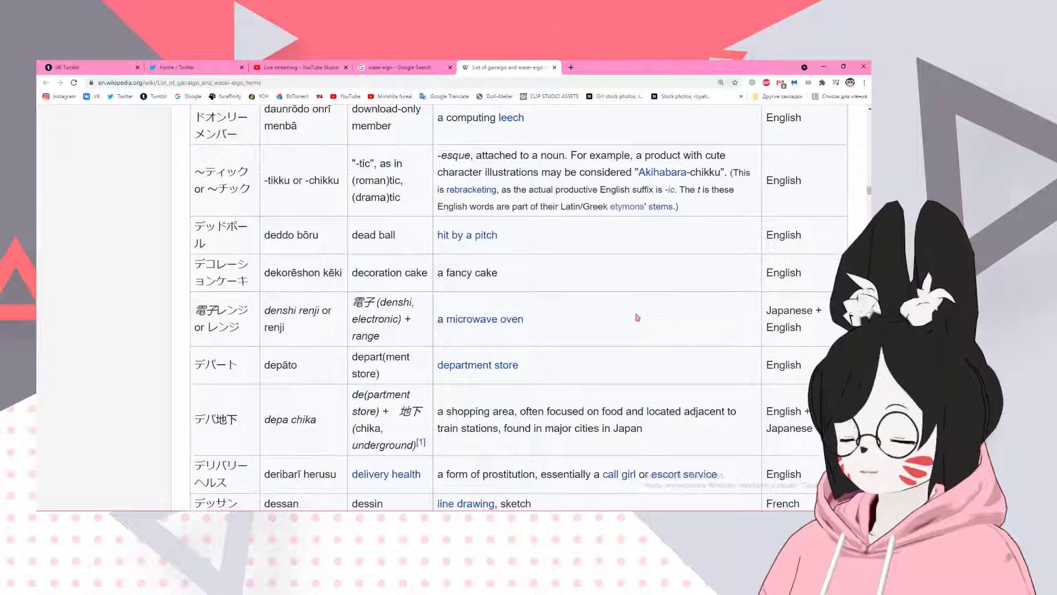
scroll(637, 318, "down", 4)
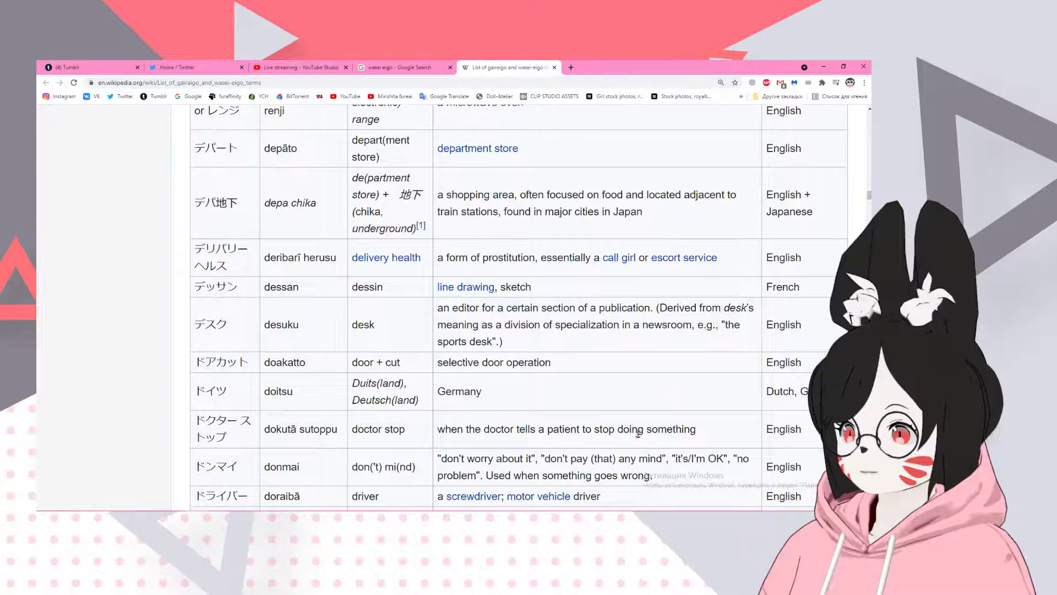
scroll(648, 397, "down", 3)
scroll(659, 334, "down", 1)
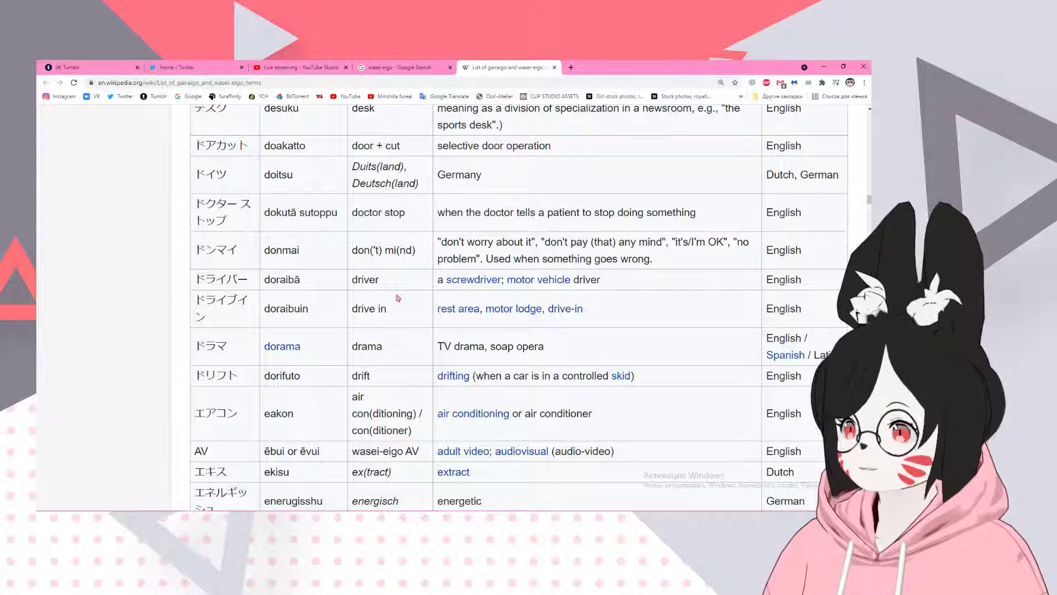
scroll(398, 298, "down", 4)
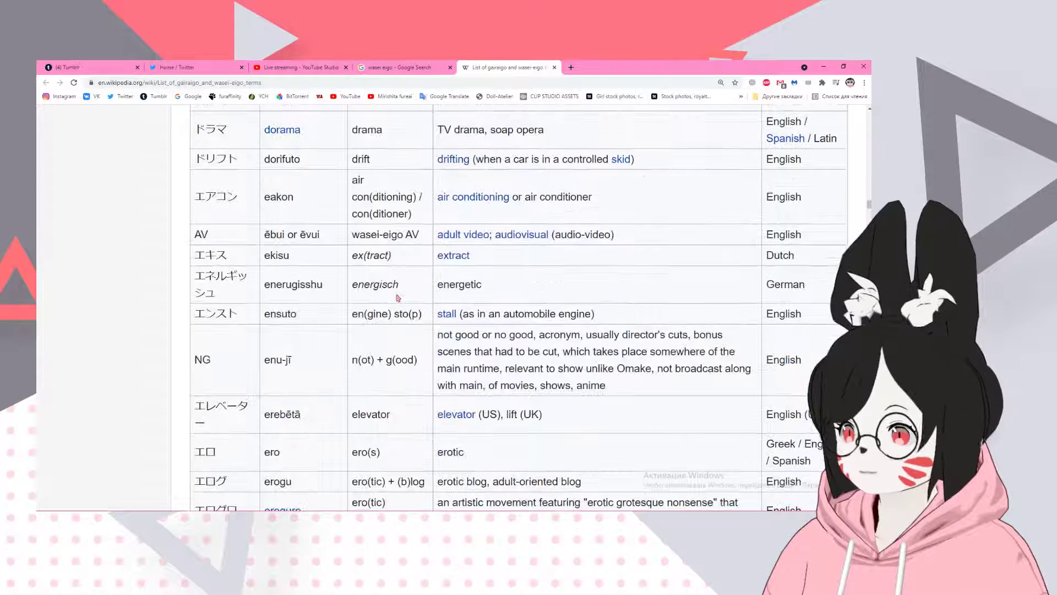
scroll(398, 298, "down", 3)
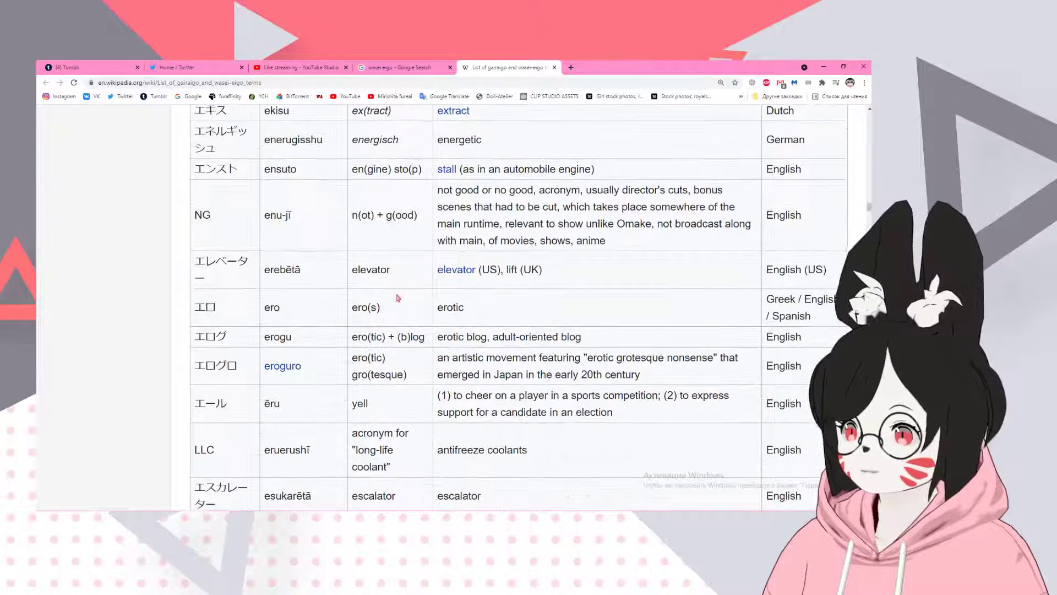
scroll(398, 298, "up", 3)
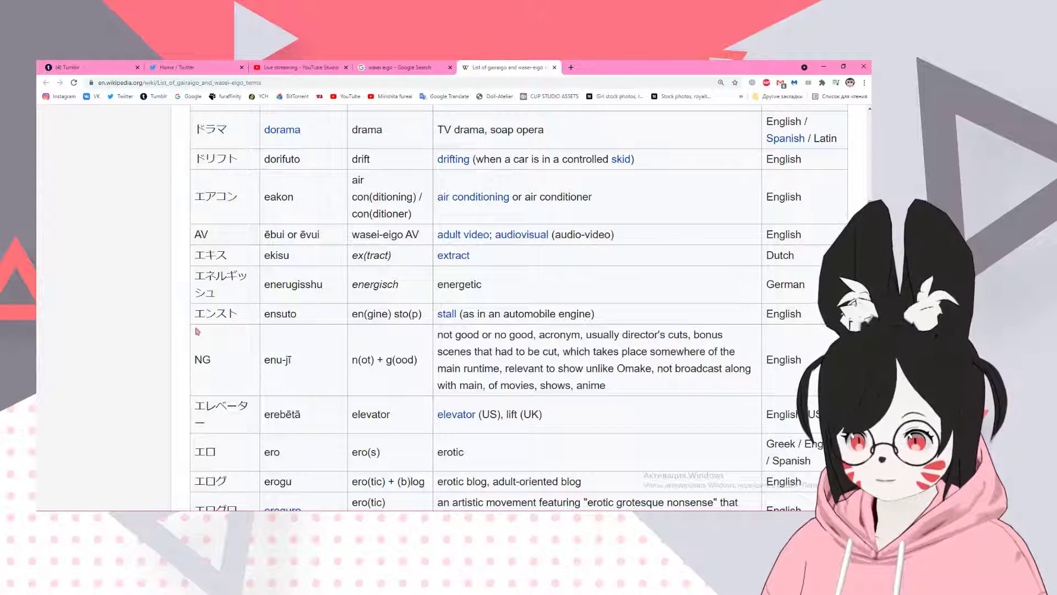
scroll(197, 331, "down", 1)
scroll(197, 331, "up", 1)
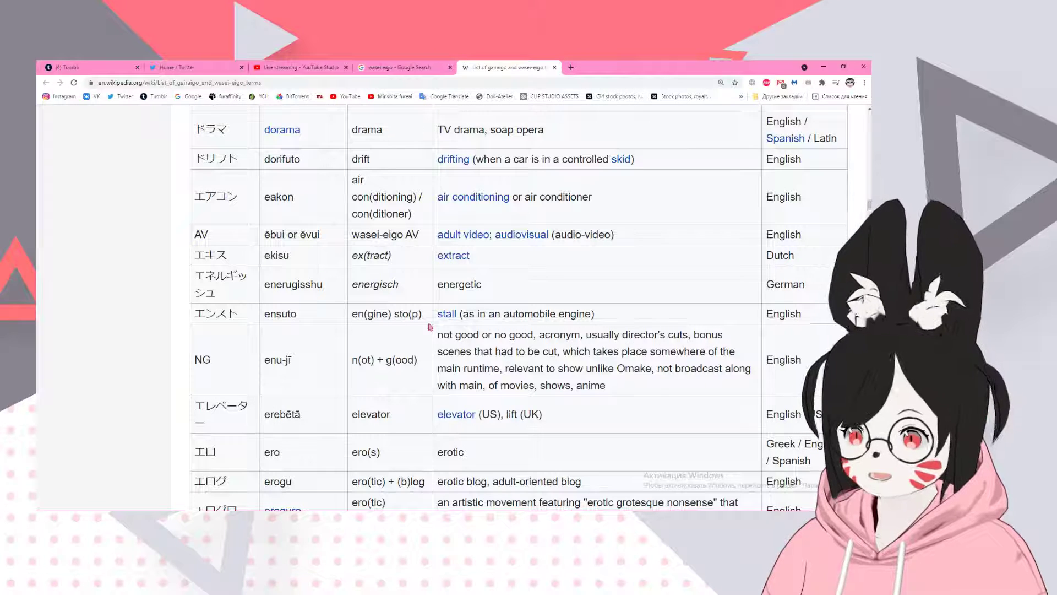
- Examine the loanword entries from elevator through Famicom, fried potato, free size and game centre, checking their meanings and origins
scroll(582, 375, "down", 3)
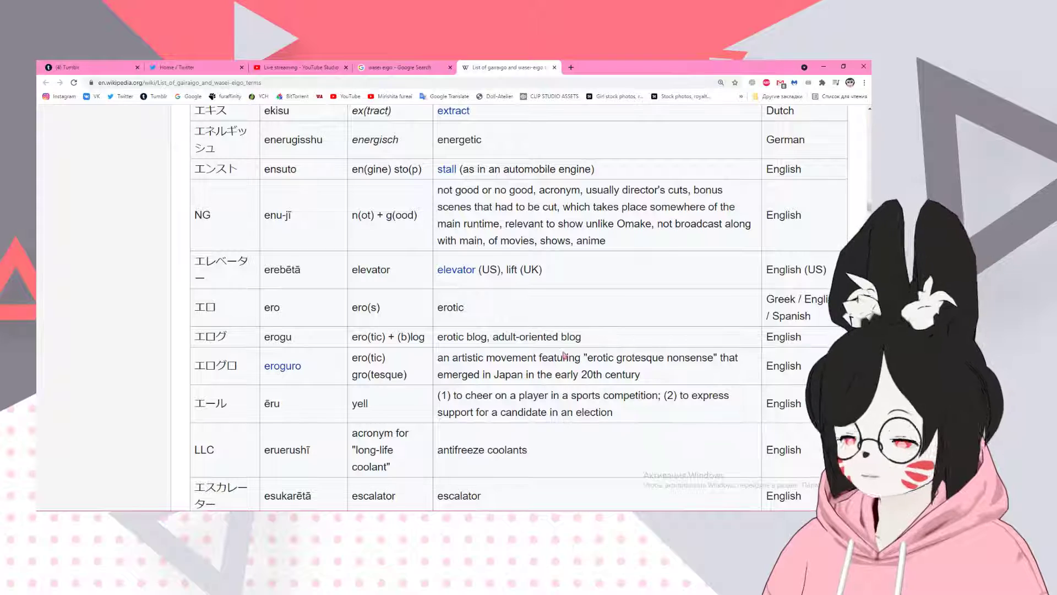
scroll(564, 355, "down", 4)
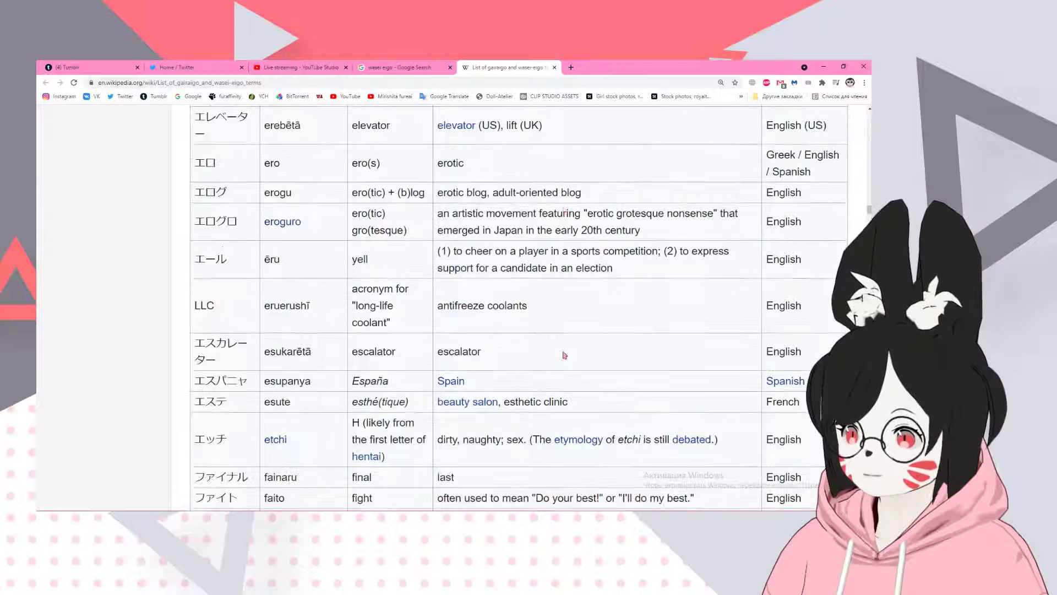
scroll(560, 341, "down", 2)
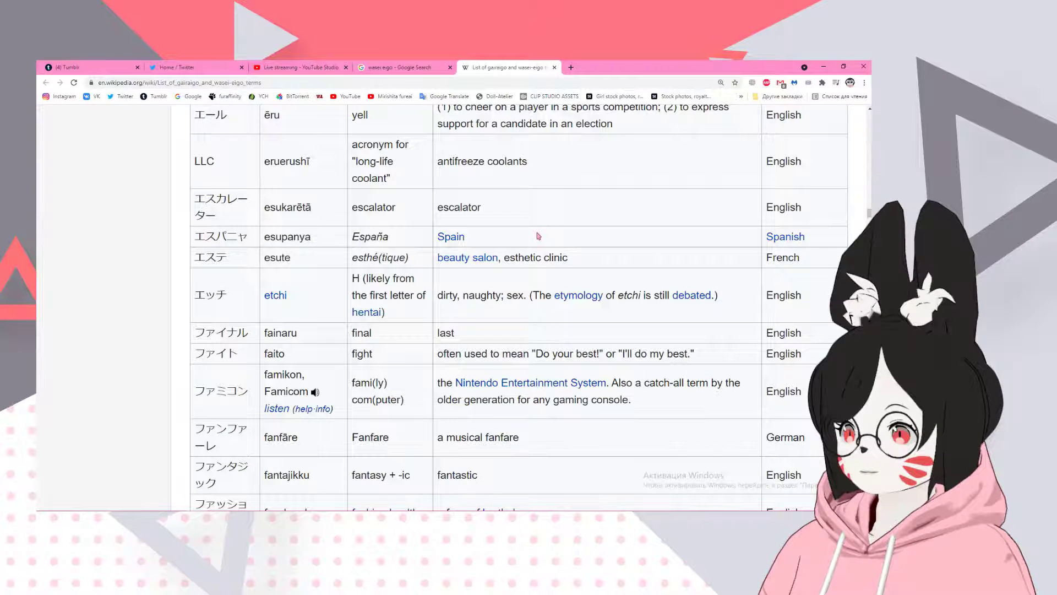
scroll(538, 236, "down", 3)
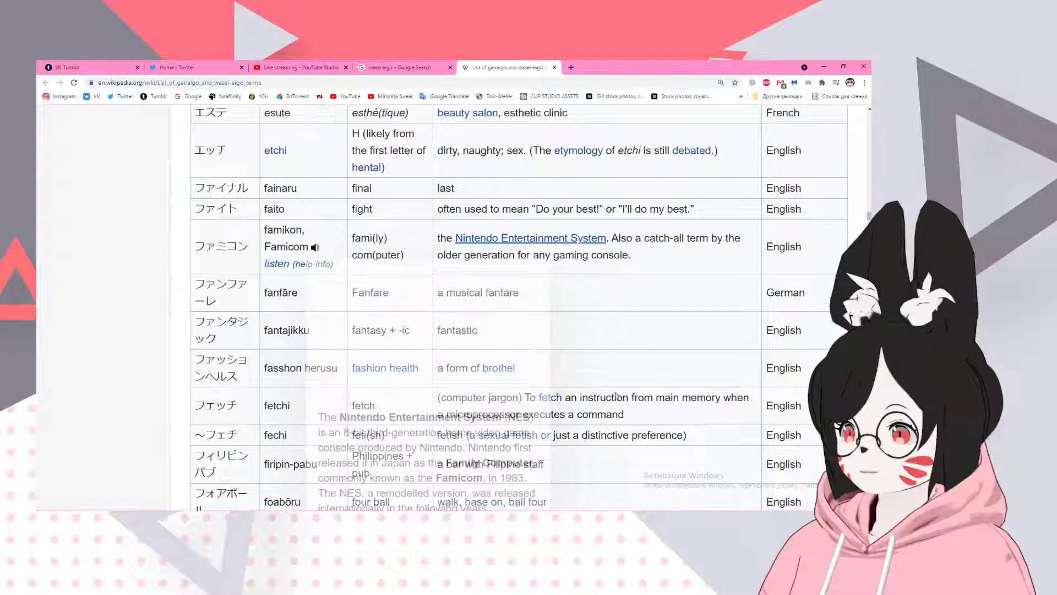
scroll(666, 363, "down", 3)
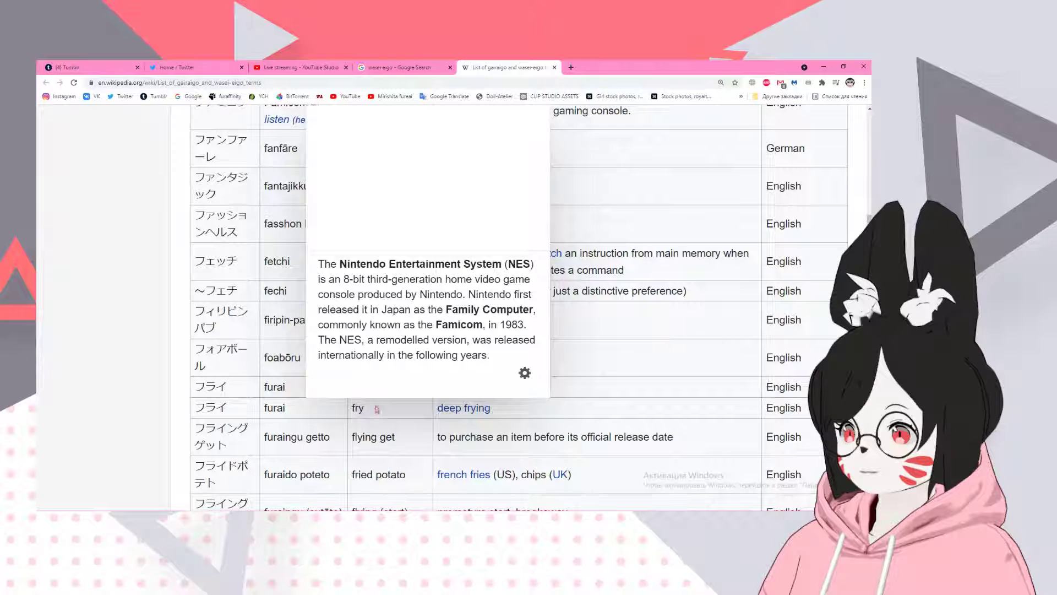
scroll(633, 355, "down", 3)
scroll(633, 355, "down", 2)
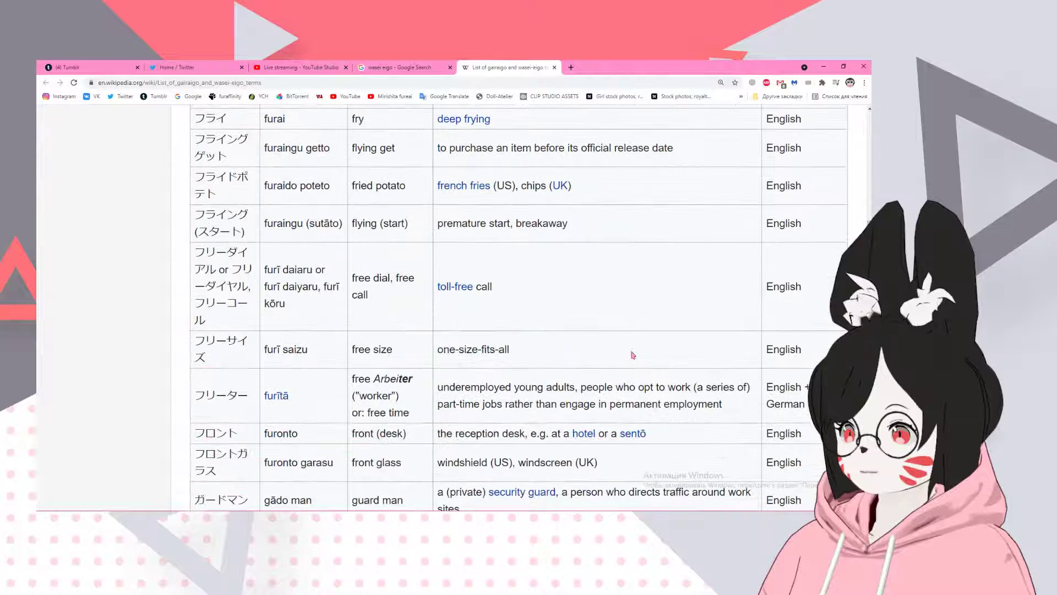
scroll(634, 355, "down", 4)
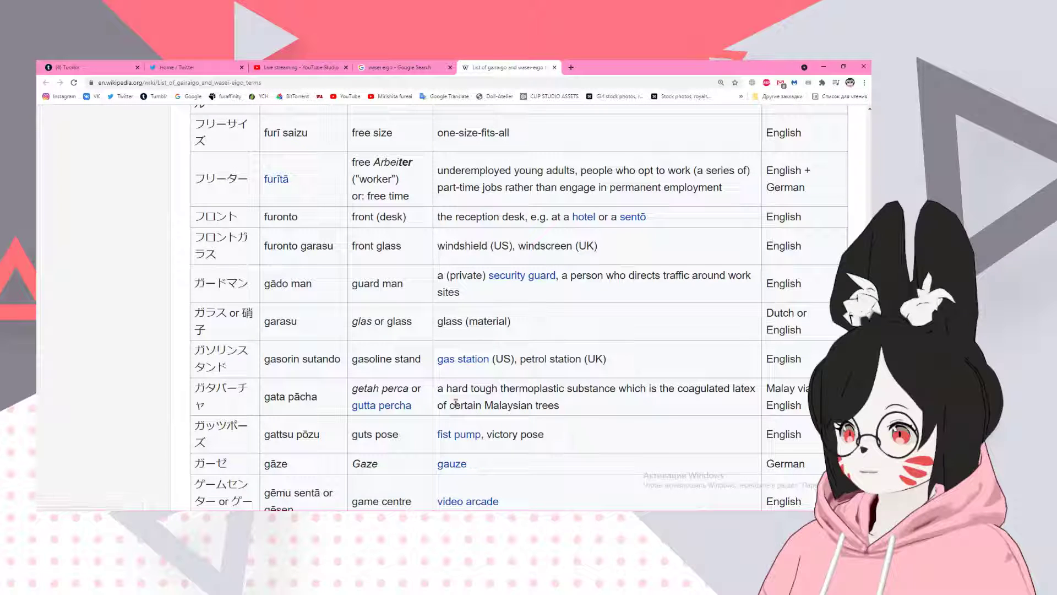
scroll(341, 446, "down", 1)
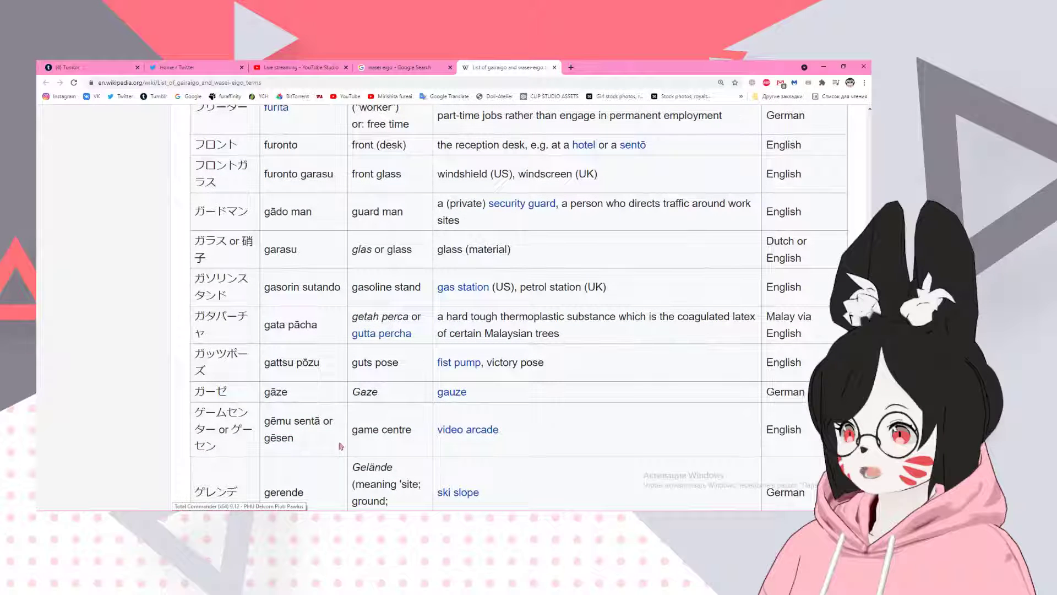
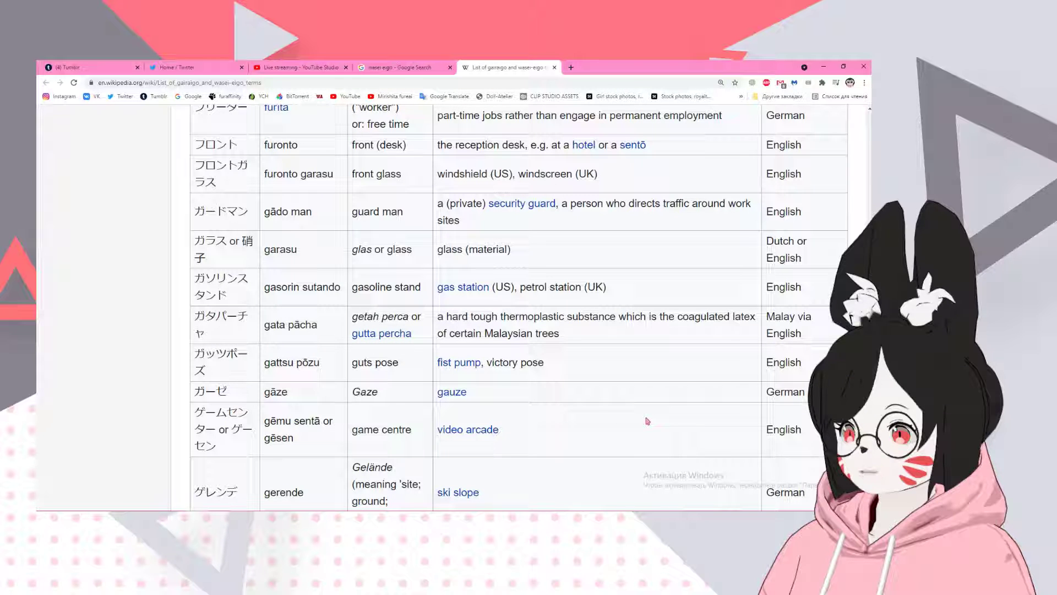
- Bring the reference artwork in Clip Studio Paint back into view and switch to the Chiitrus model in VRoid Studio
left_click(288, 509)
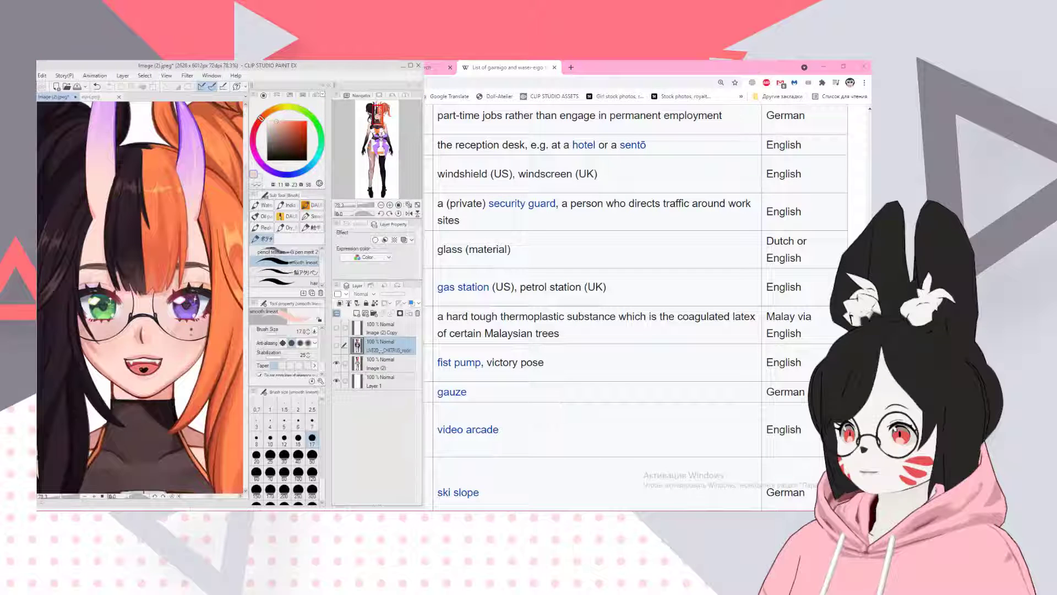
left_click(308, 509)
scroll(456, 298, "down", 1)
scroll(455, 297, "up", 2)
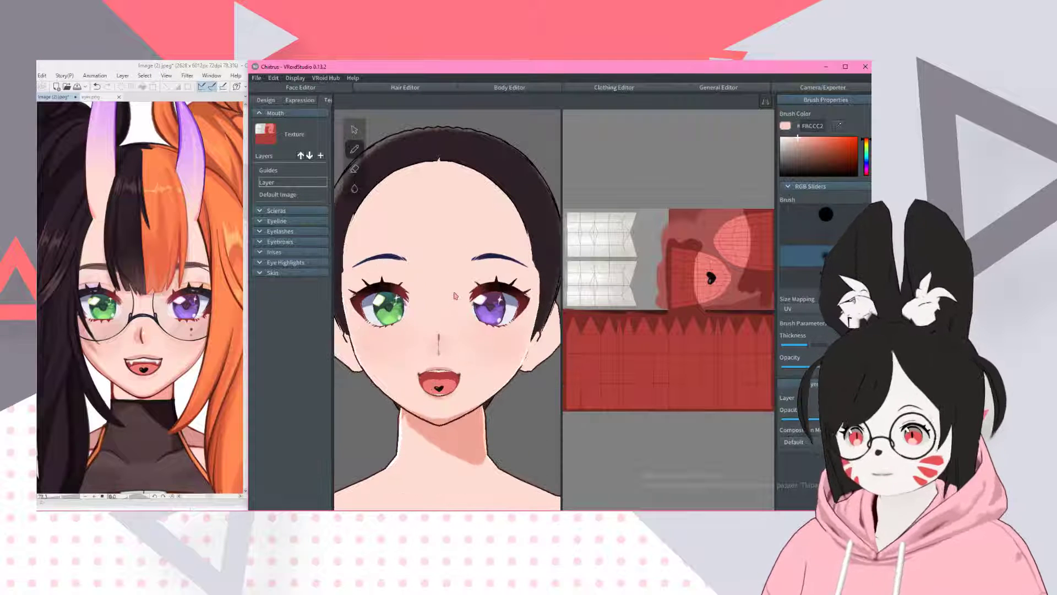
- Add a new layer directly above the topmost paint layer of the face skin texture
right_click_drag(455, 296, 464, 321)
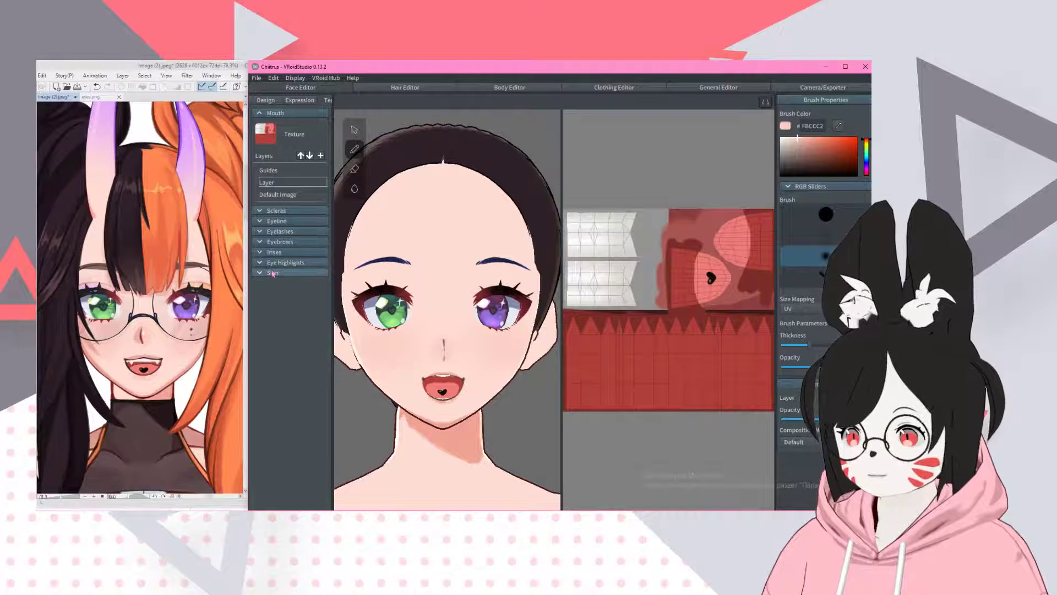
left_click(274, 273)
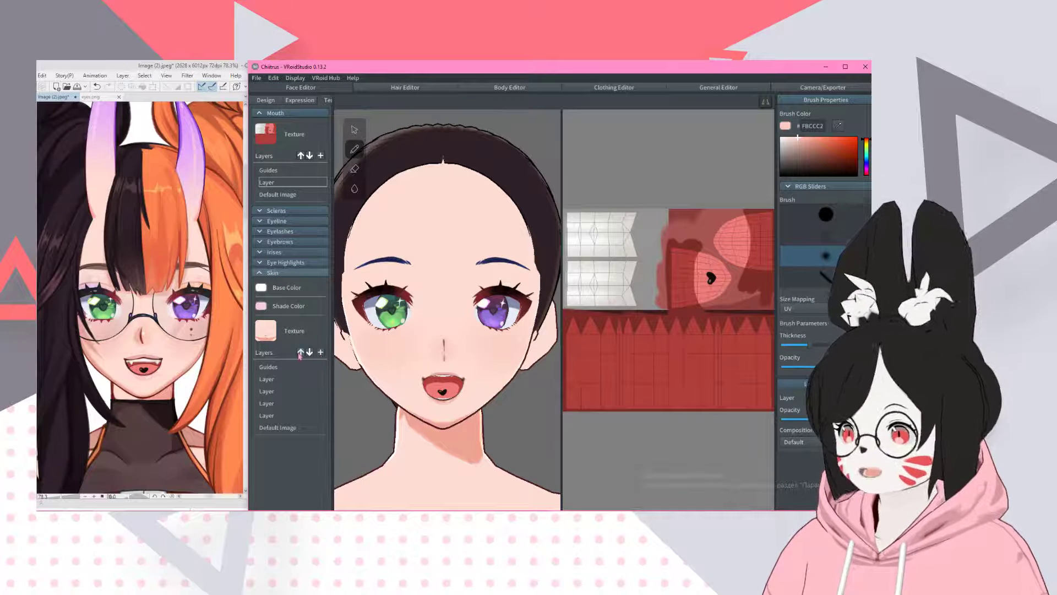
left_click(321, 352)
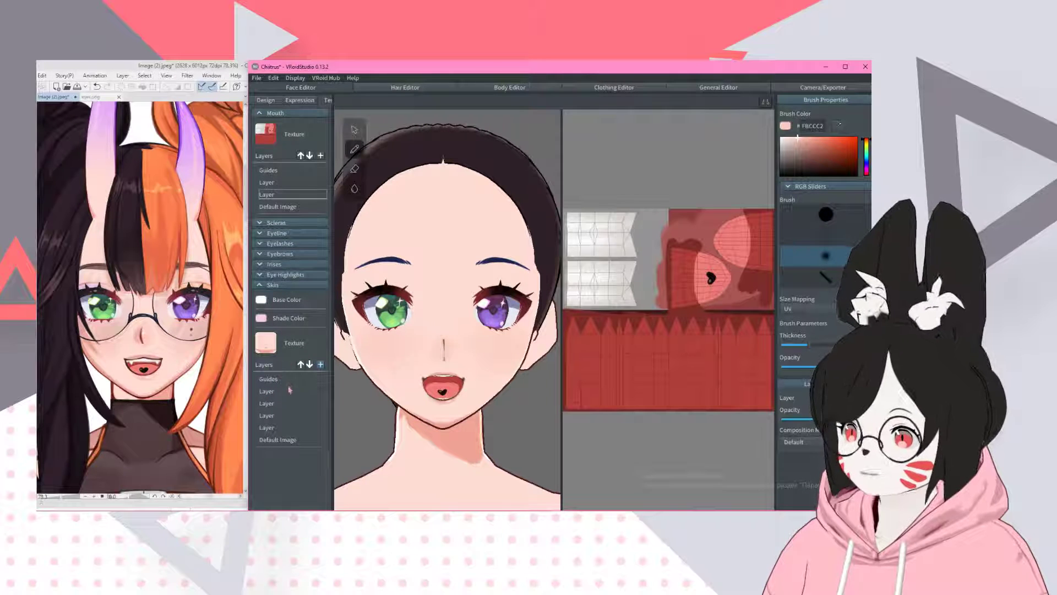
key("ctrl+z")
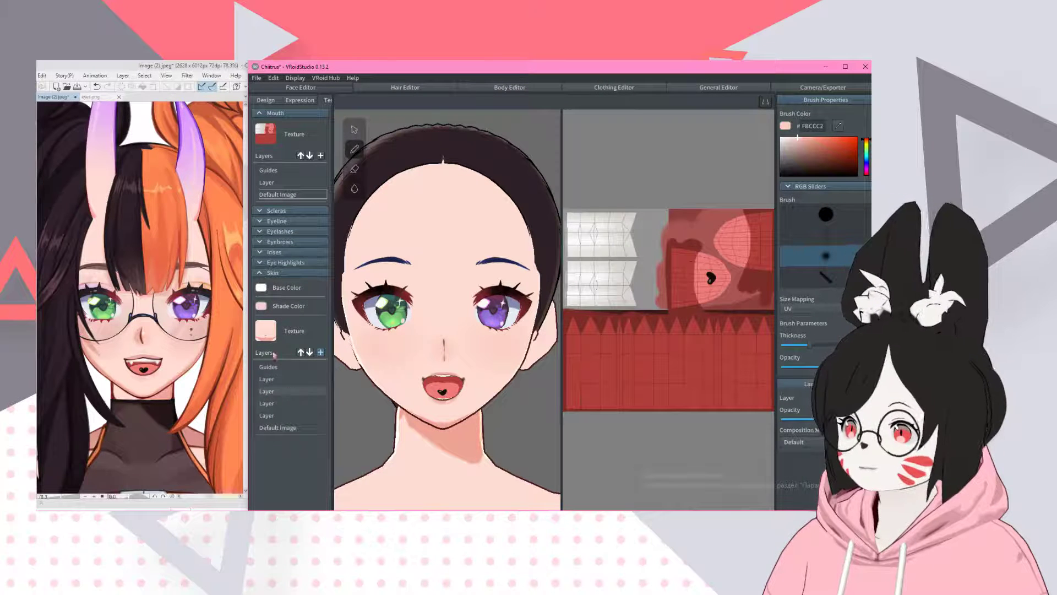
left_click(287, 382)
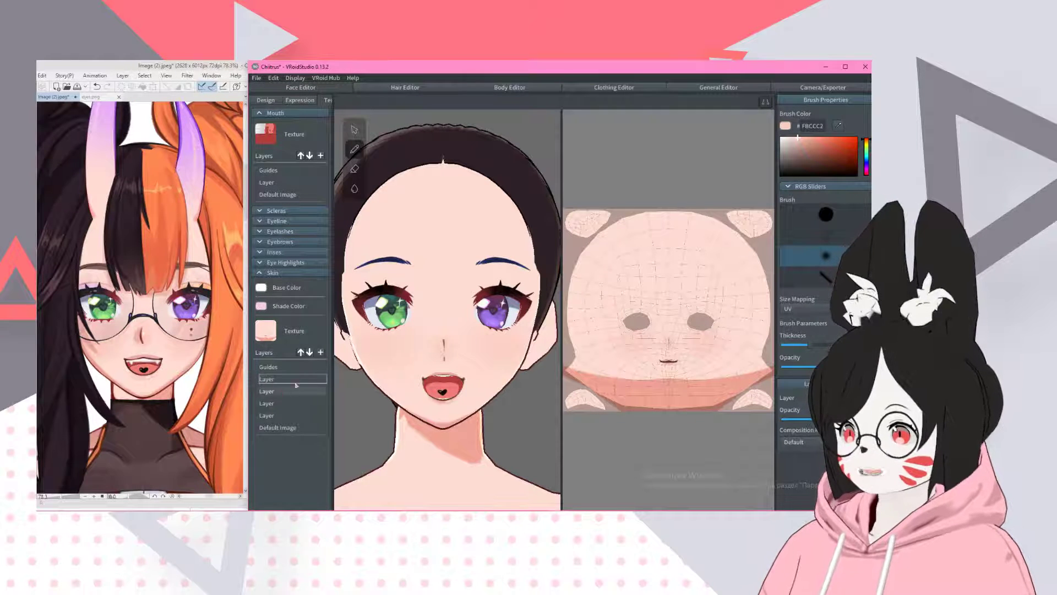
left_click(320, 353)
- Sample the dark colour of the tongue's heart mark and choose the hard round brush at a thin size
scroll(463, 301, "up", 3)
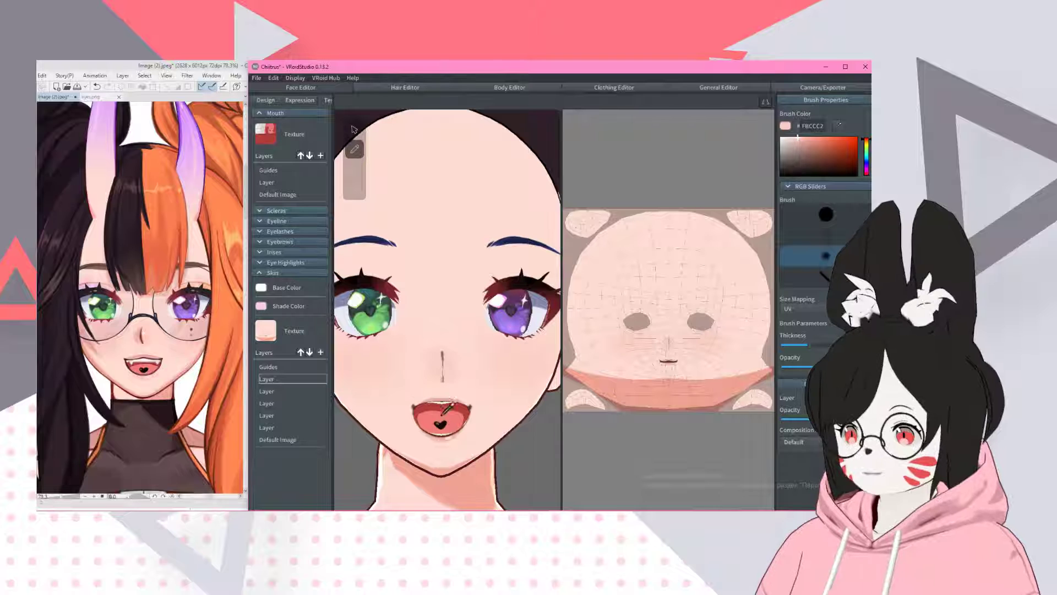
left_click(442, 424, "alt")
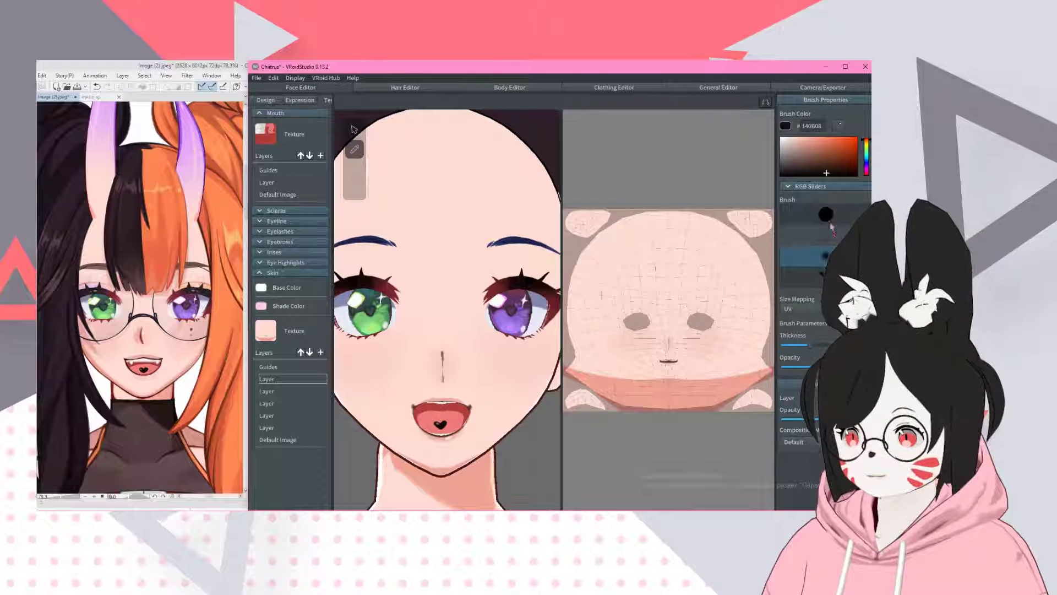
left_click(813, 215)
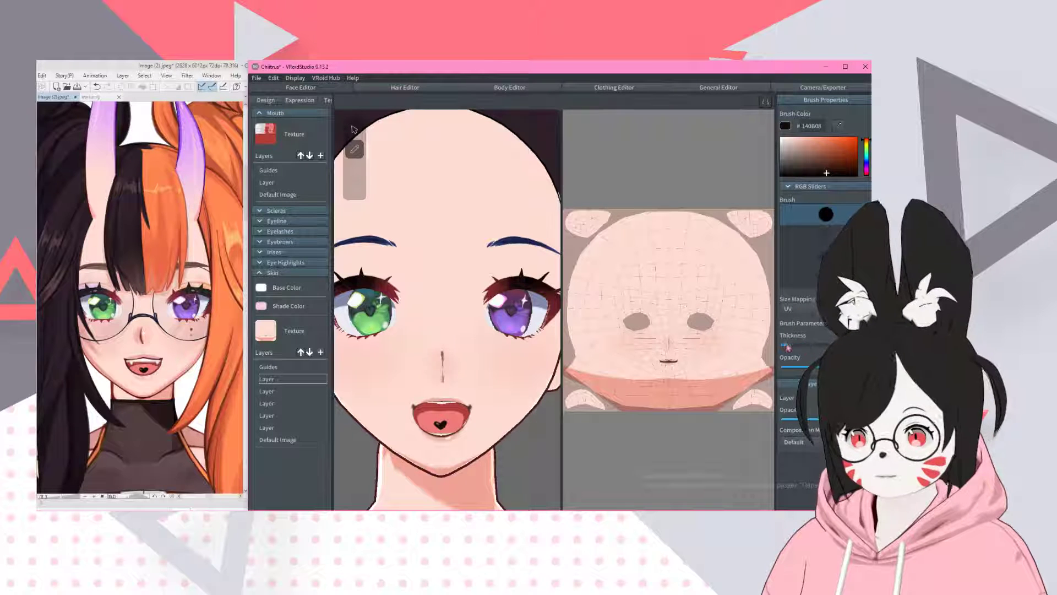
right_click_drag(517, 347, 498, 347)
- Match the brush colour to the reference moles by sampling the brown 4A261B from the mouth line on the skin texture
scroll(191, 335, "up", 8)
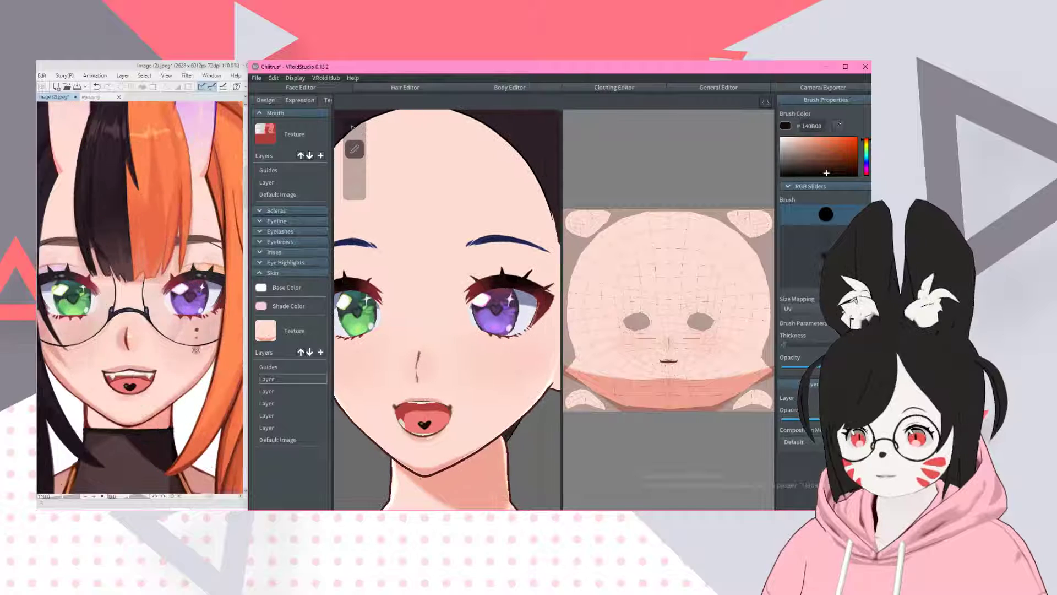
scroll(209, 333, "up", 5)
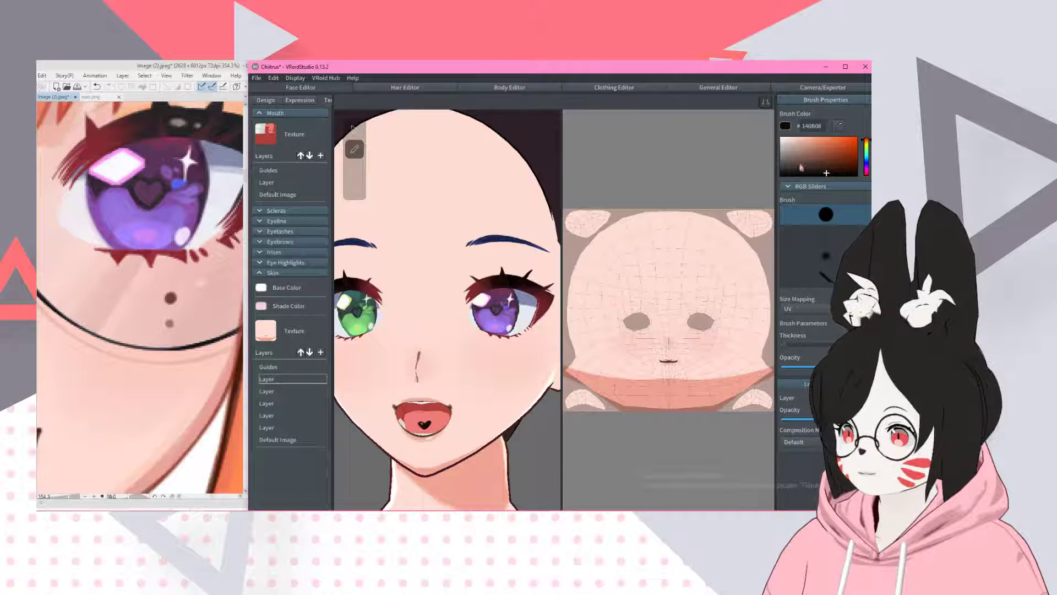
scroll(675, 310, "up", 2)
scroll(689, 418, "up", 4)
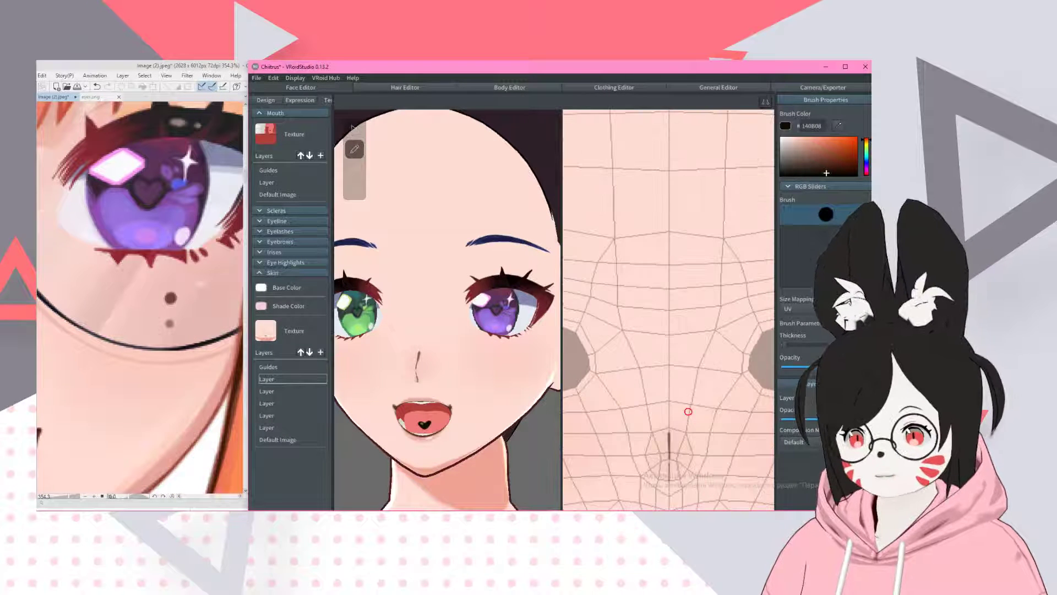
middle_click_drag(682, 298, 681, 228)
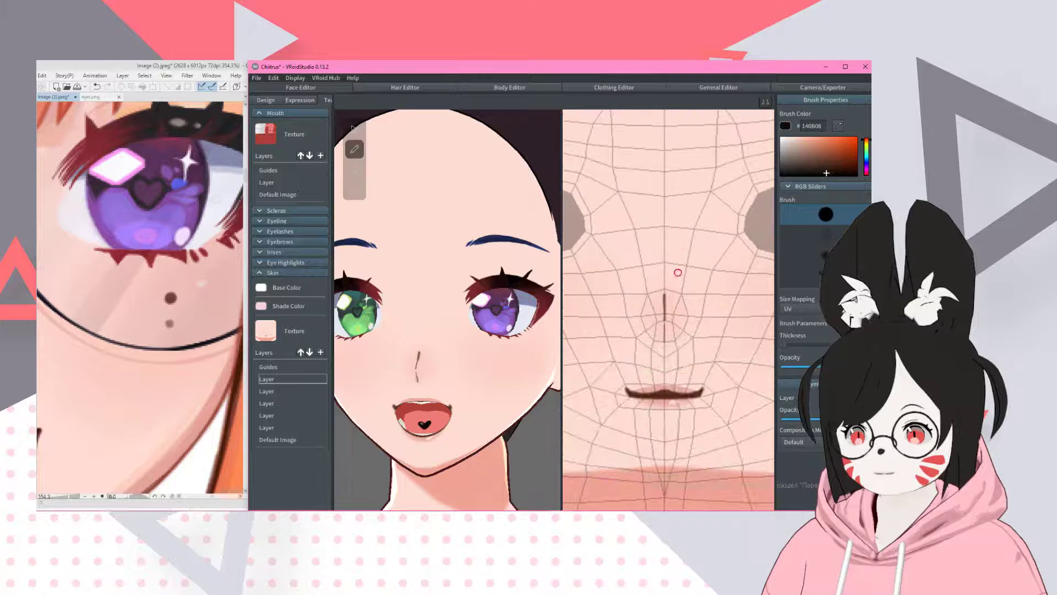
left_click(659, 391, "alt")
mouse_move(722, 321)
middle_mouse_down()
mouse_move(647, 323)
mouse_move(655, 333)
middle_mouse_up()
scroll(710, 228, "up", 1)
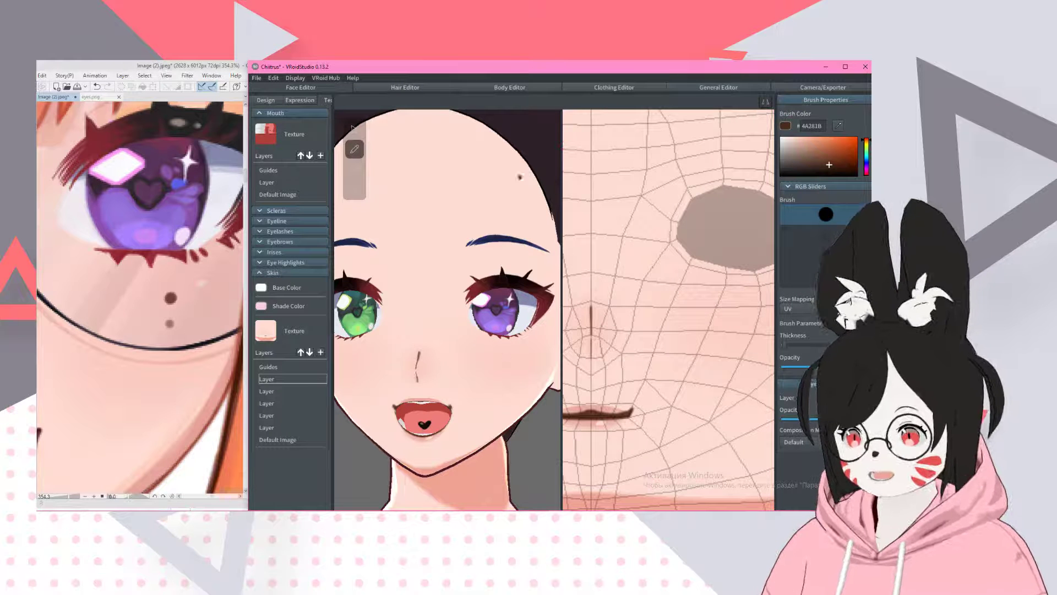
right_click_drag(500, 189, 520, 192)
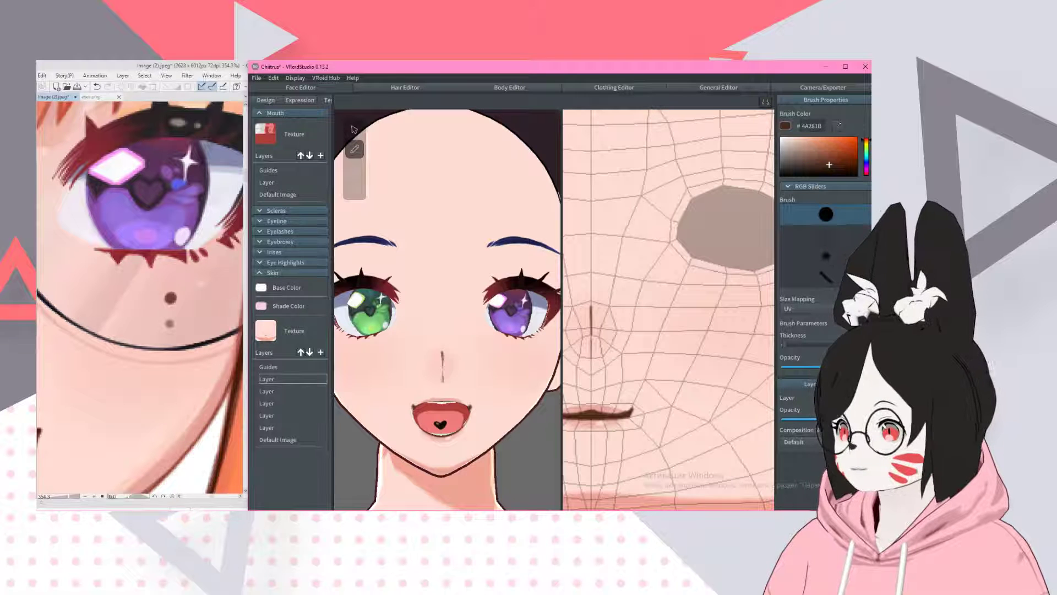
- Play the Animal Crossing New Leaf playlist in AIMP with adjusted volume and return to the VRoid Studio model
left_click(785, 513)
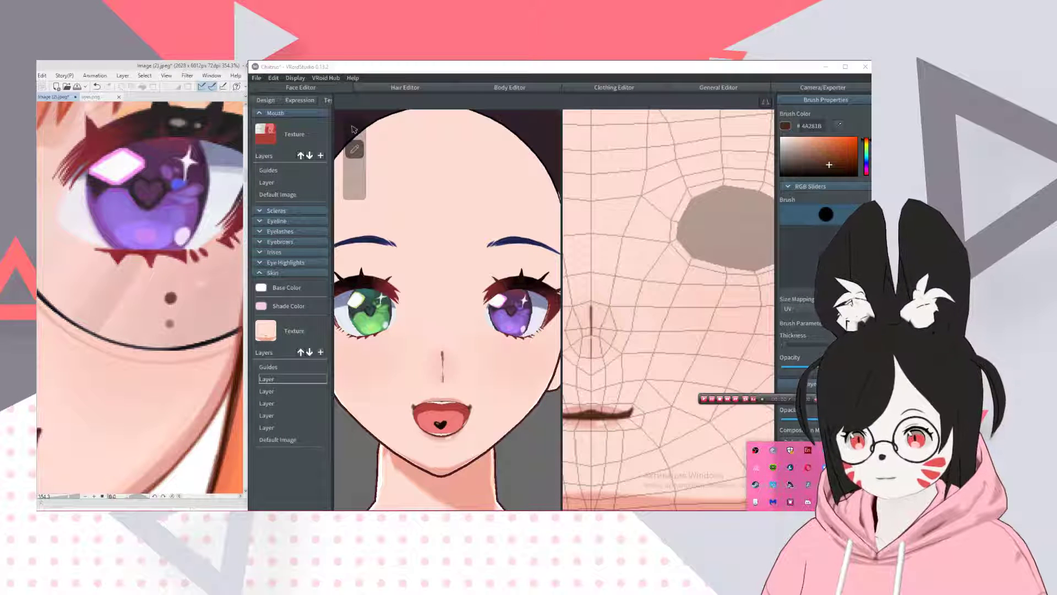
left_click(755, 467)
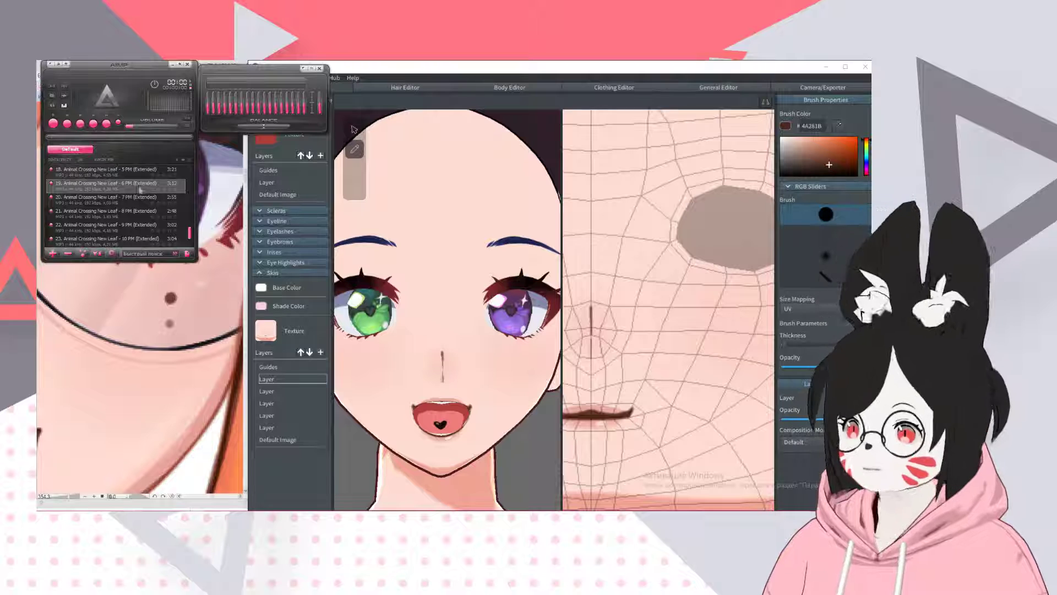
left_click(68, 123)
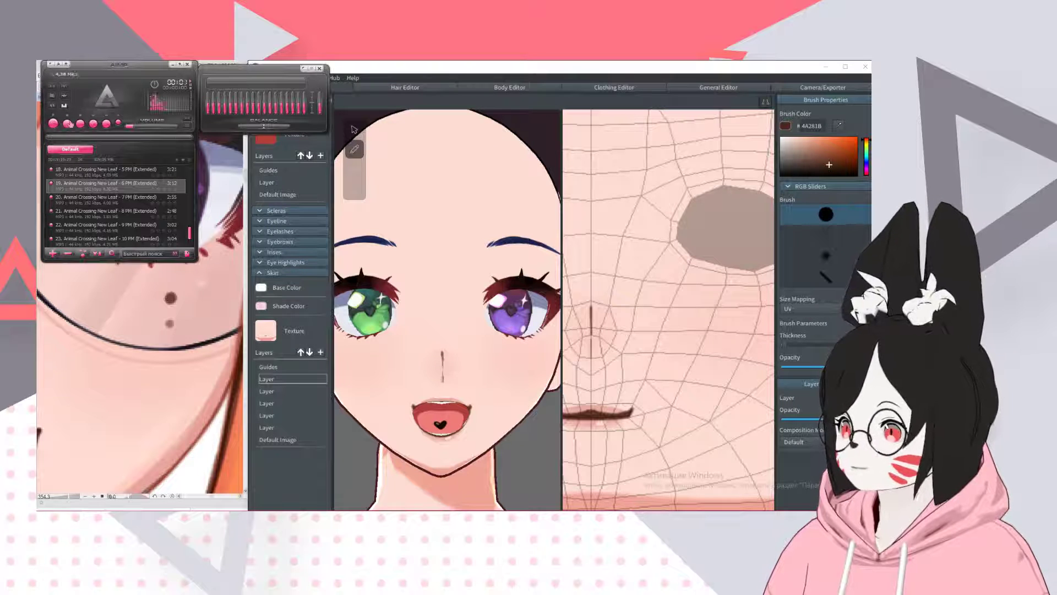
scroll(175, 74, "up", 3)
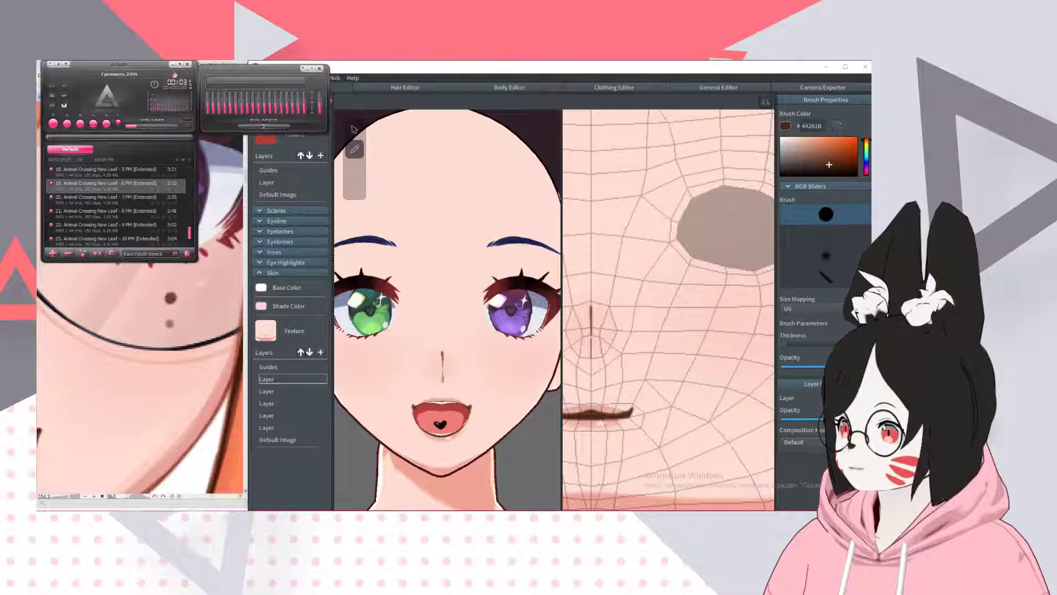
left_click(172, 64)
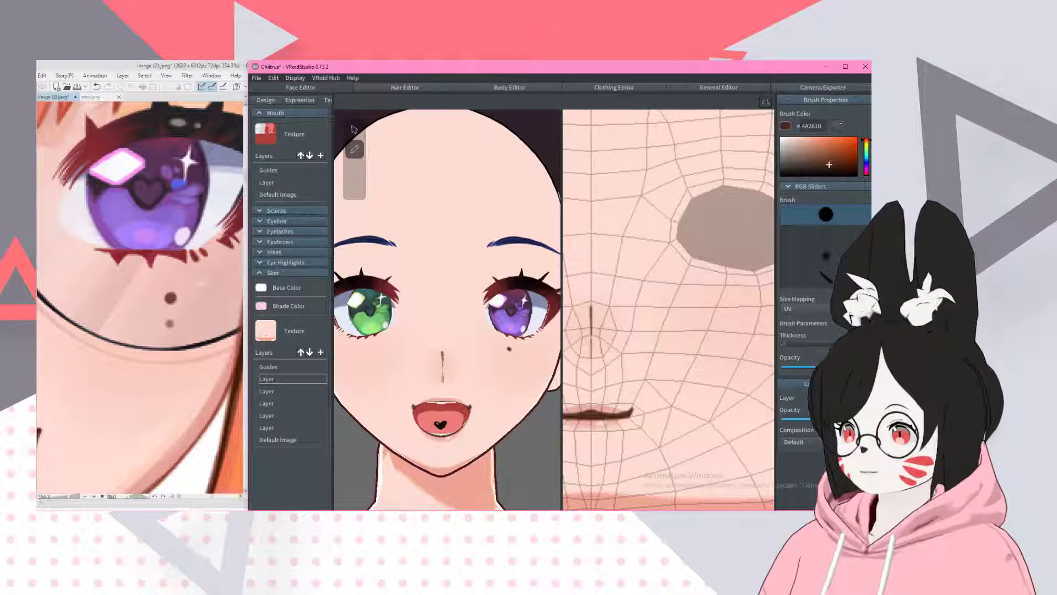
- Paint two small brown moles, a larger one above a smaller one, on the cheek below the purple eye
left_click(517, 348)
left_click_drag(729, 284, 725, 333)
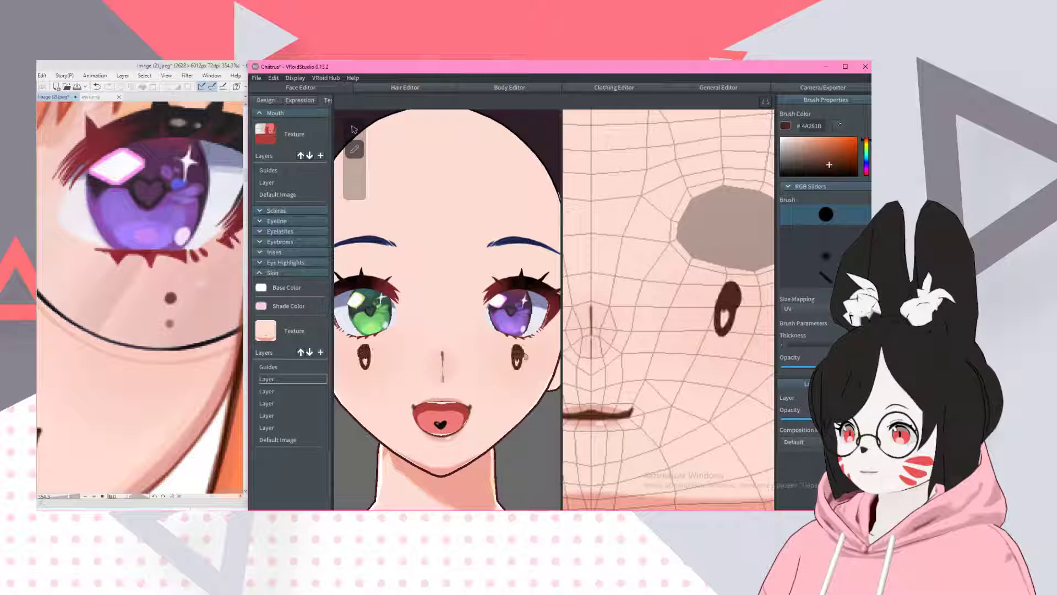
key("ctrl+z")
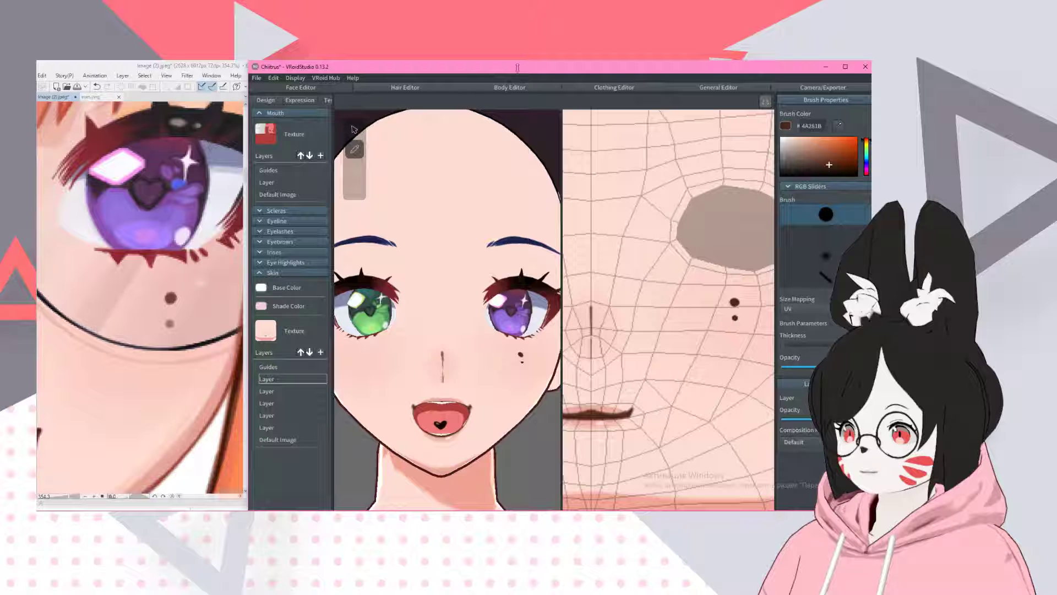
scroll(354, 129, "down", 3)
scroll(225, 360, "down", 5)
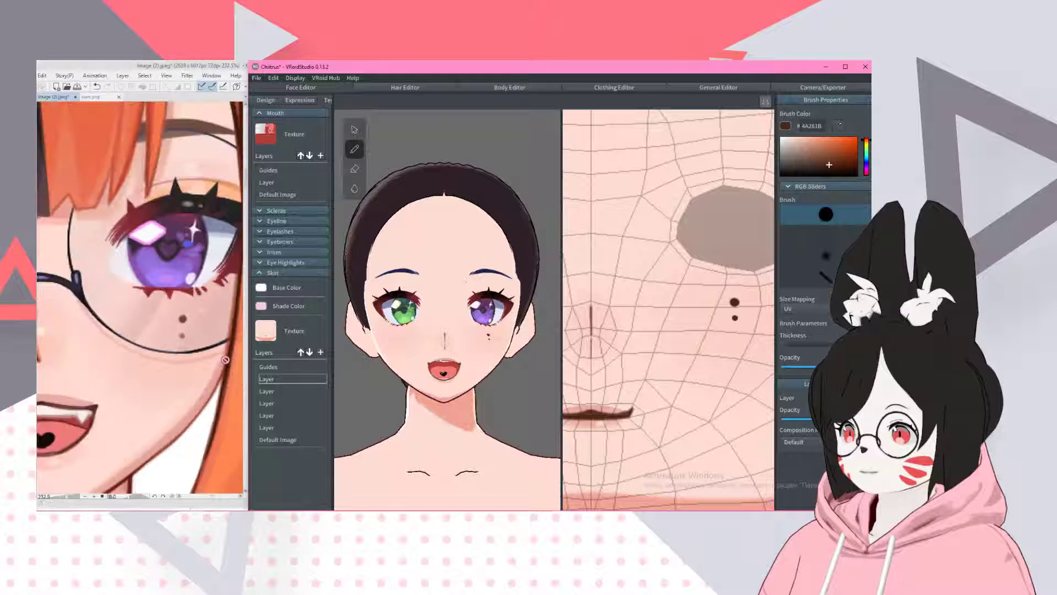
scroll(226, 360, "down", 1)
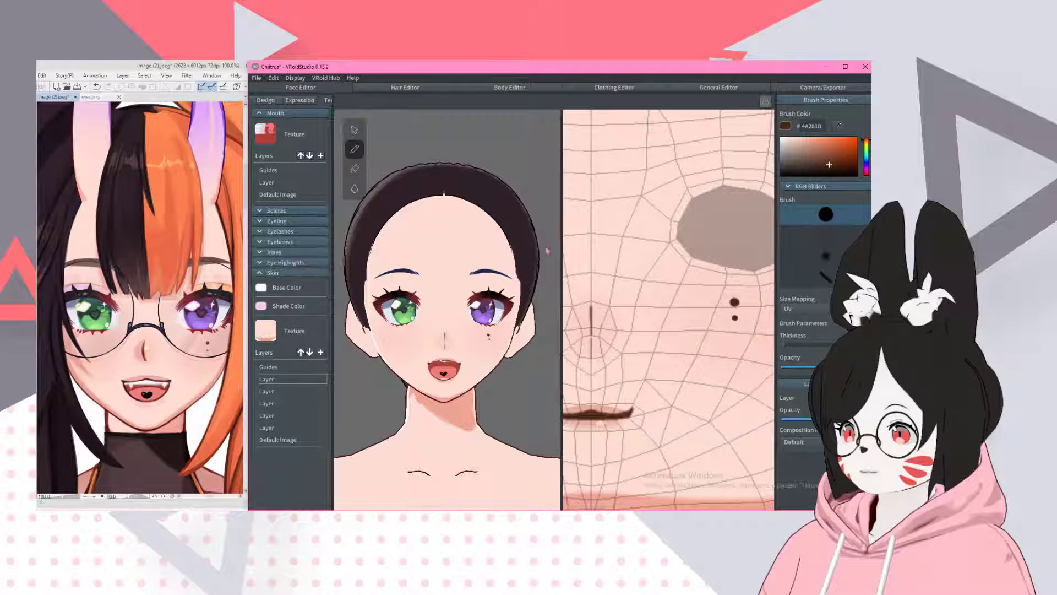
- Set the brush colour to black 000000 and switch to the soft round brush for the face skin layer
scroll(547, 251, "up", 5)
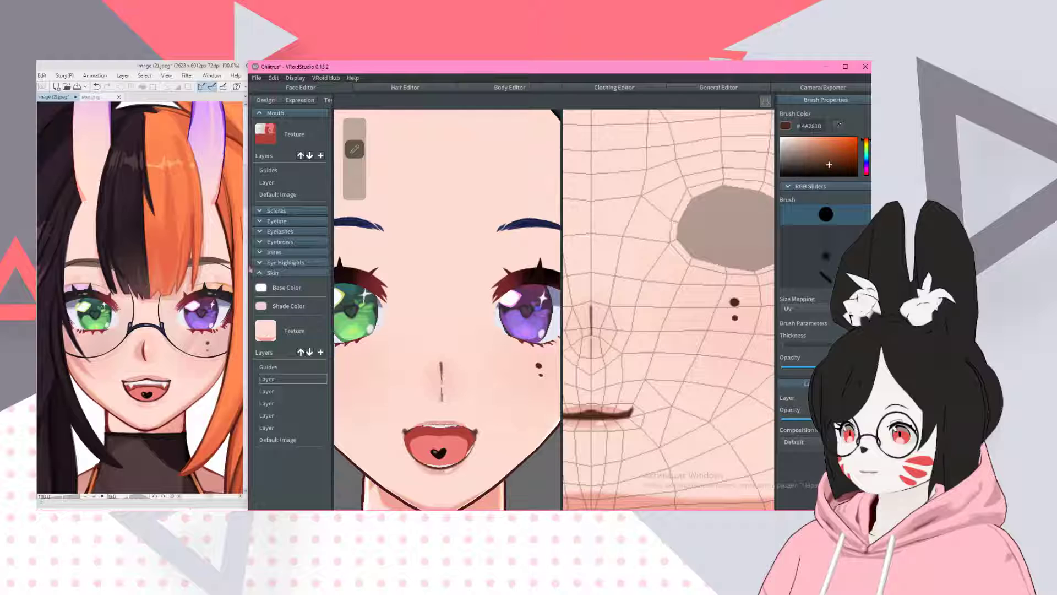
scroll(205, 304, "up", 3)
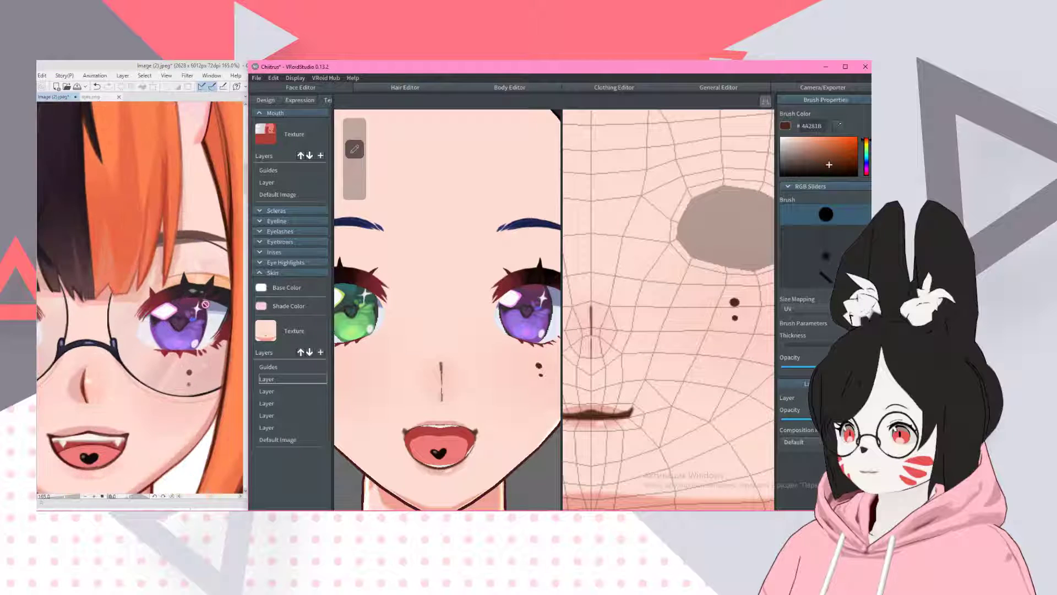
scroll(205, 304, "down", 4)
scroll(115, 248, "up", 8)
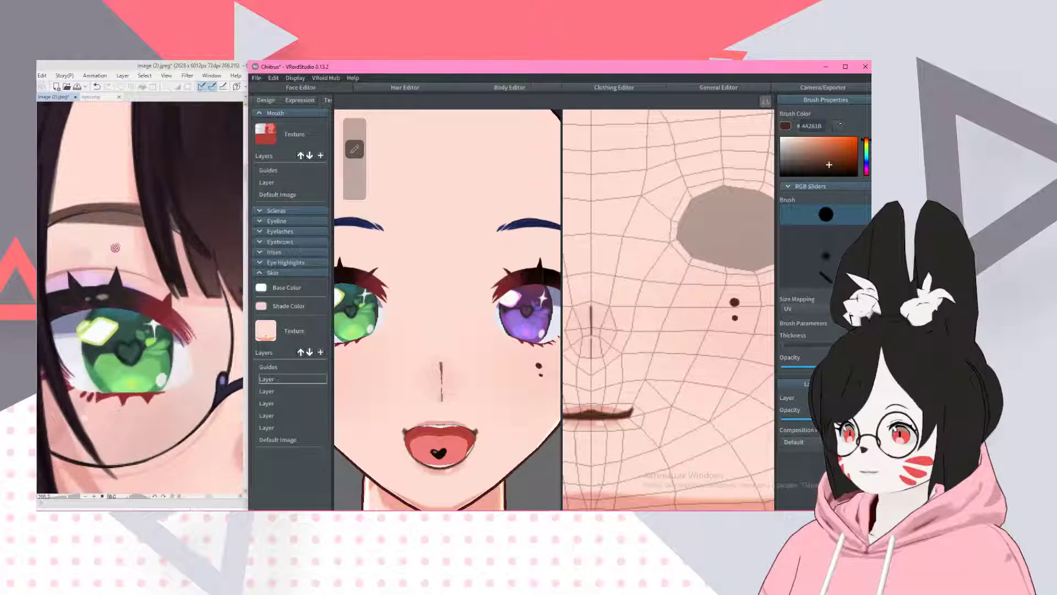
scroll(115, 248, "down", 6)
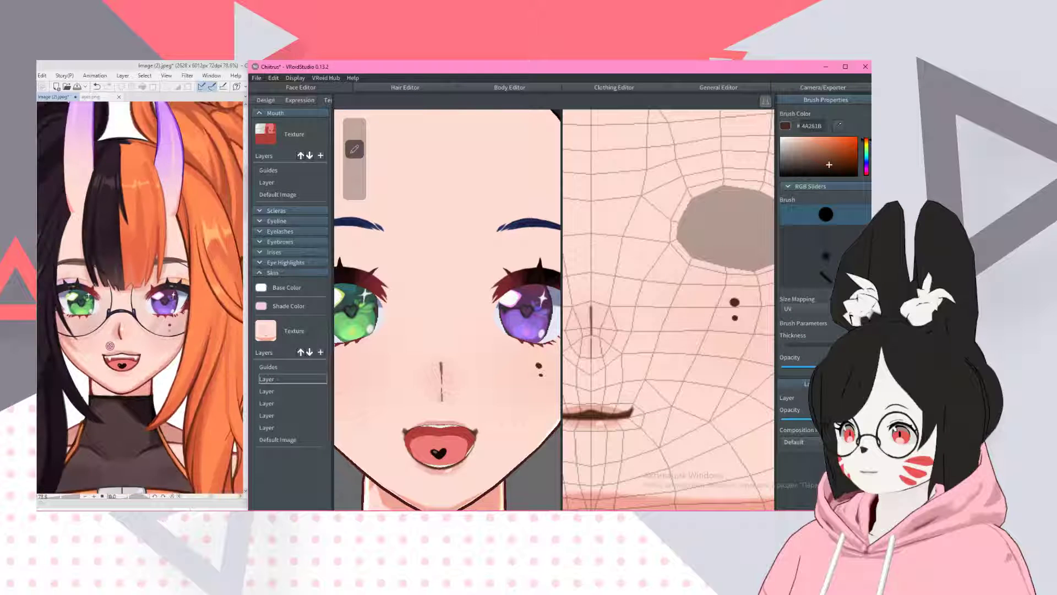
scroll(110, 345, "up", 2)
left_click_drag(799, 169, 822, 176)
left_click(826, 255)
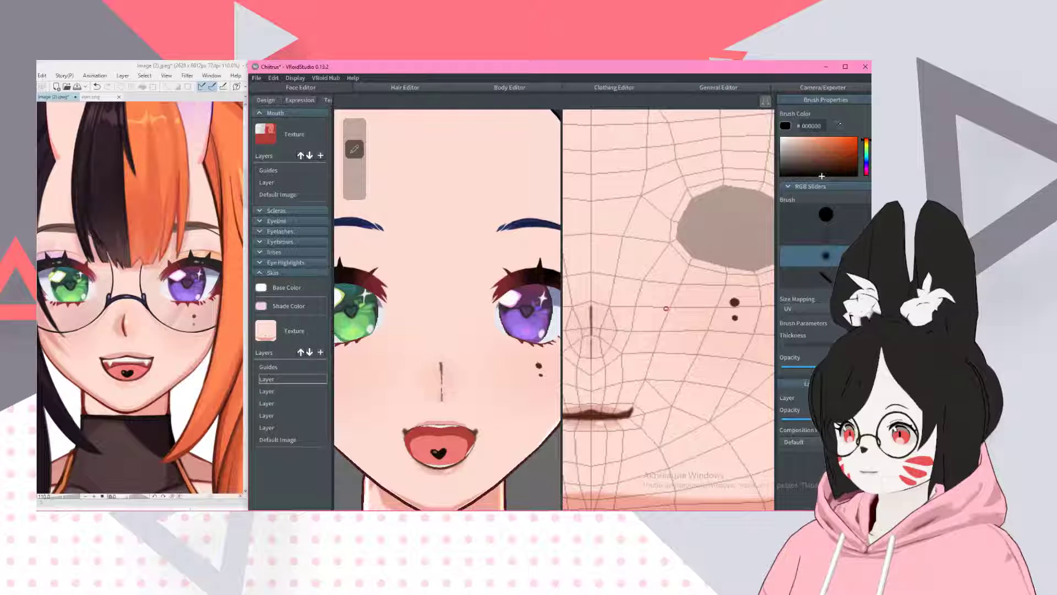
scroll(673, 239, "up", 5)
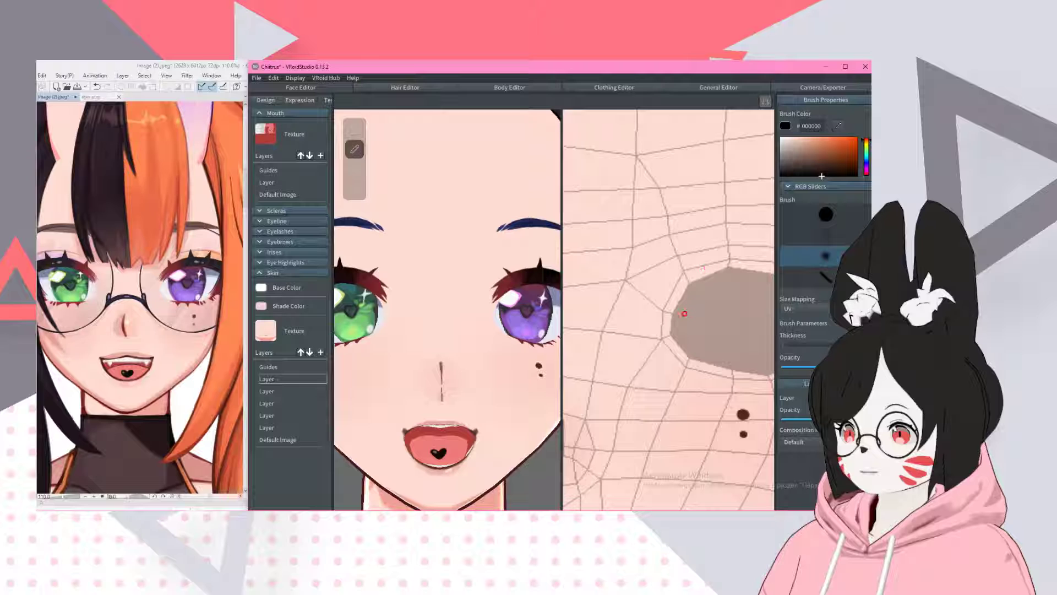
middle_click_drag(712, 213, 637, 242)
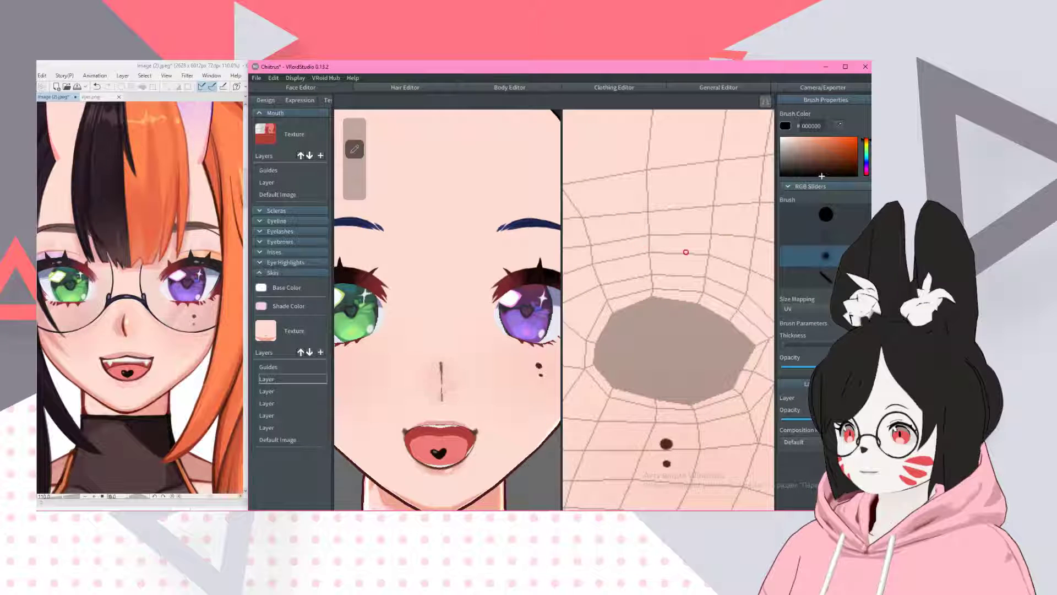
left_click_drag(573, 307, 738, 292)
key("ctrl+z")
key("ctrl+y")
key("ctrl+z")
mouse_move(577, 283)
left_mouse_down()
mouse_move(611, 267)
mouse_move(726, 268)
left_mouse_up()
key("ctrl+z")
left_click_drag(585, 274, 760, 264)
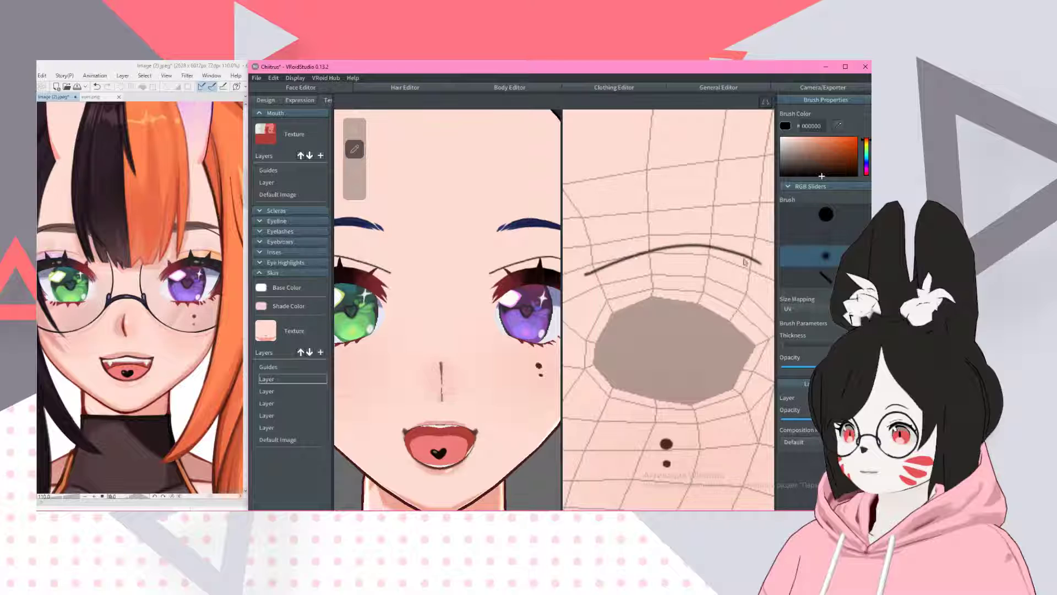
key("ctrl+z")
left_click_drag(585, 274, 748, 266)
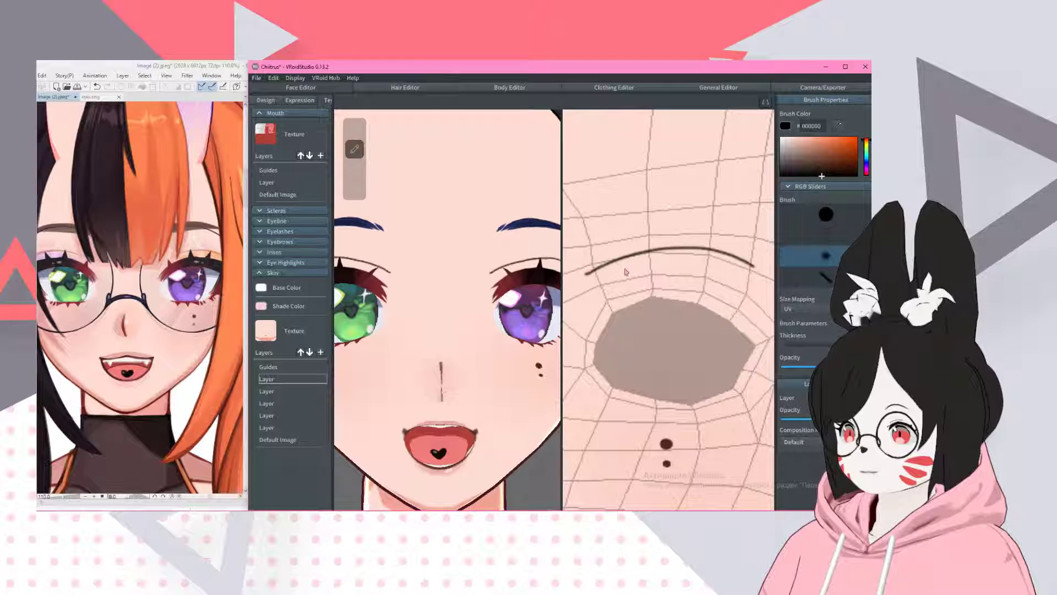
key("ctrl+z")
left_click_drag(588, 271, 746, 266)
key("ctrl+z")
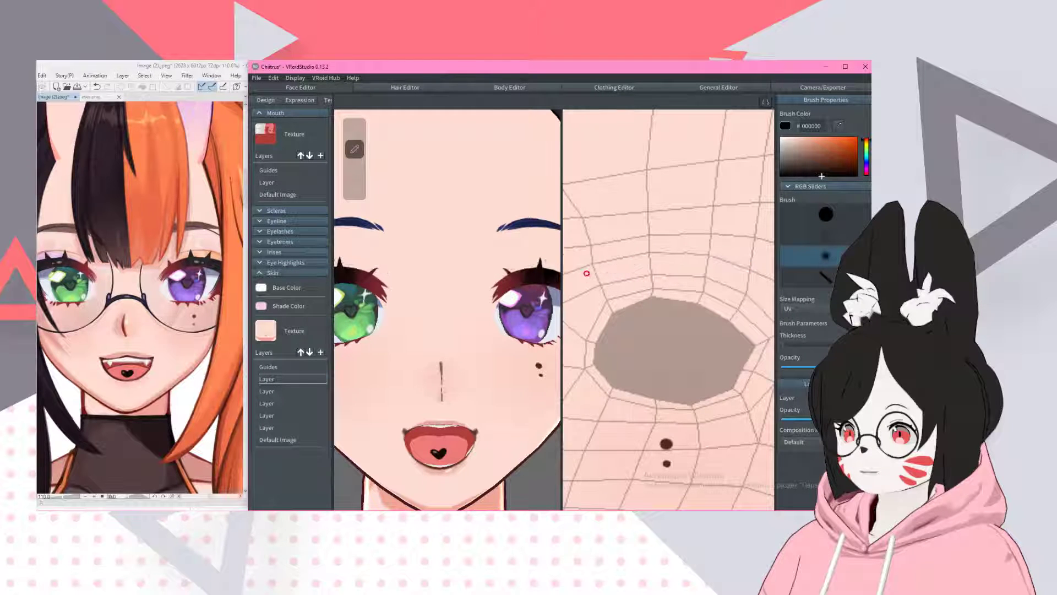
left_click_drag(587, 273, 745, 262)
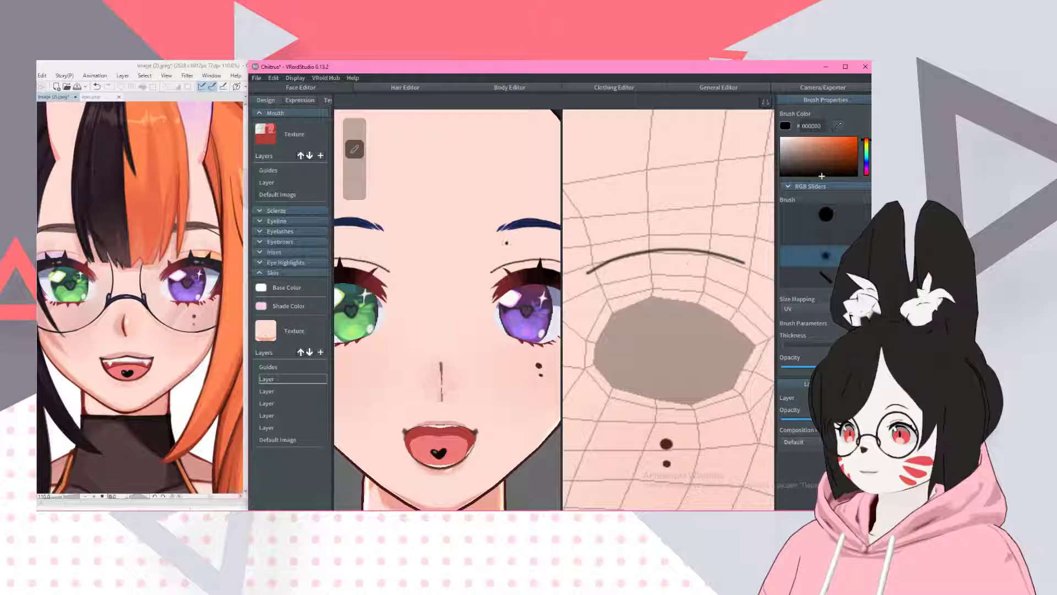
right_click_drag(446, 308, 404, 308)
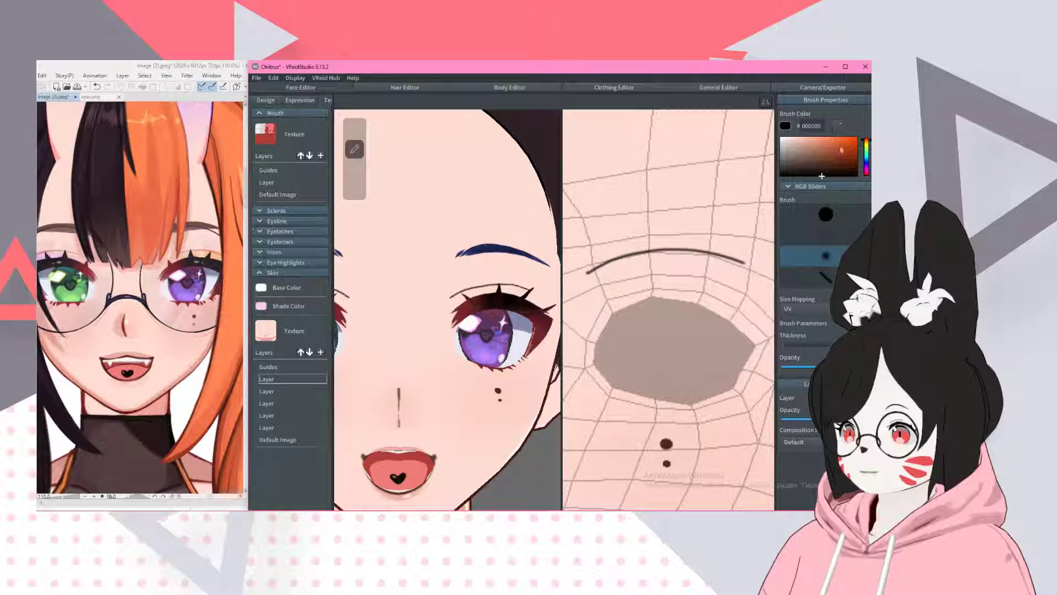
- Replace the black eyelid crease with a thin curved line above both eyes in brown #845745 on the top skin layer
left_click(818, 158)
key("ctrl+z")
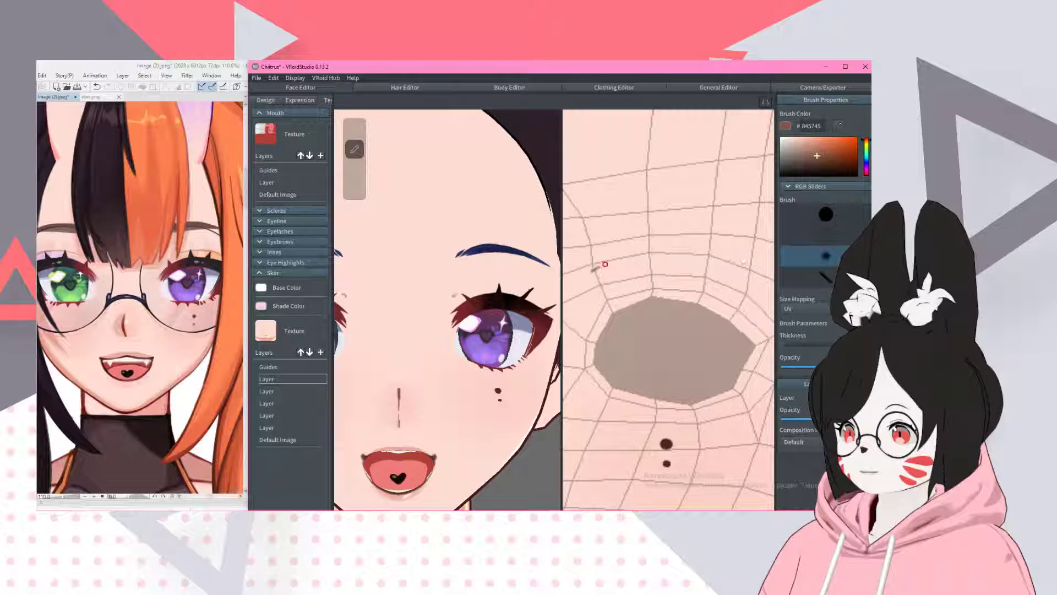
left_click_drag(590, 269, 752, 263)
key("ctrl+z")
left_click_drag(596, 268, 730, 263)
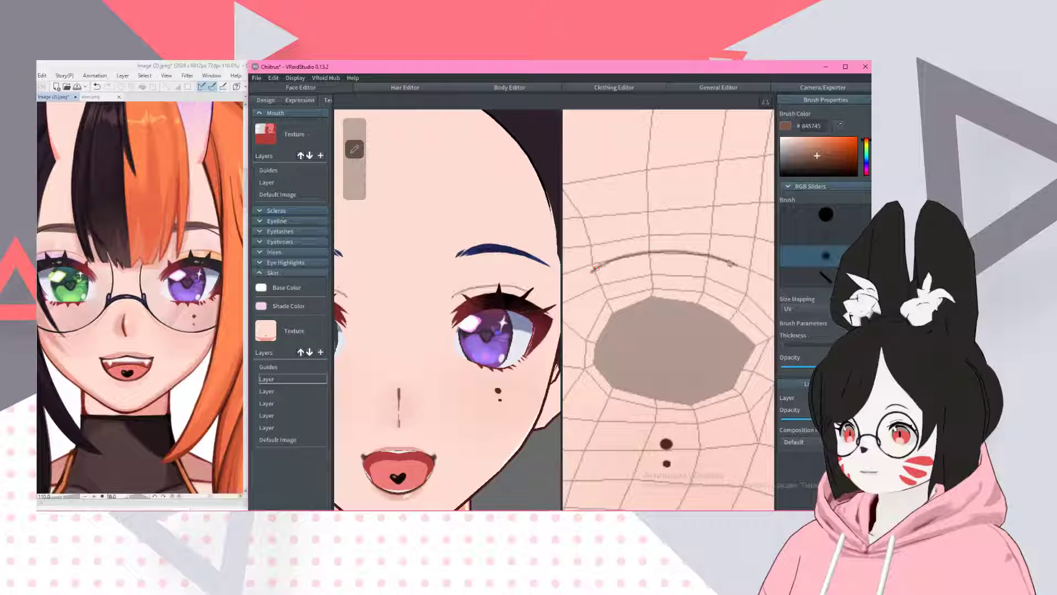
key("ctrl+z")
left_click_drag(594, 270, 750, 254)
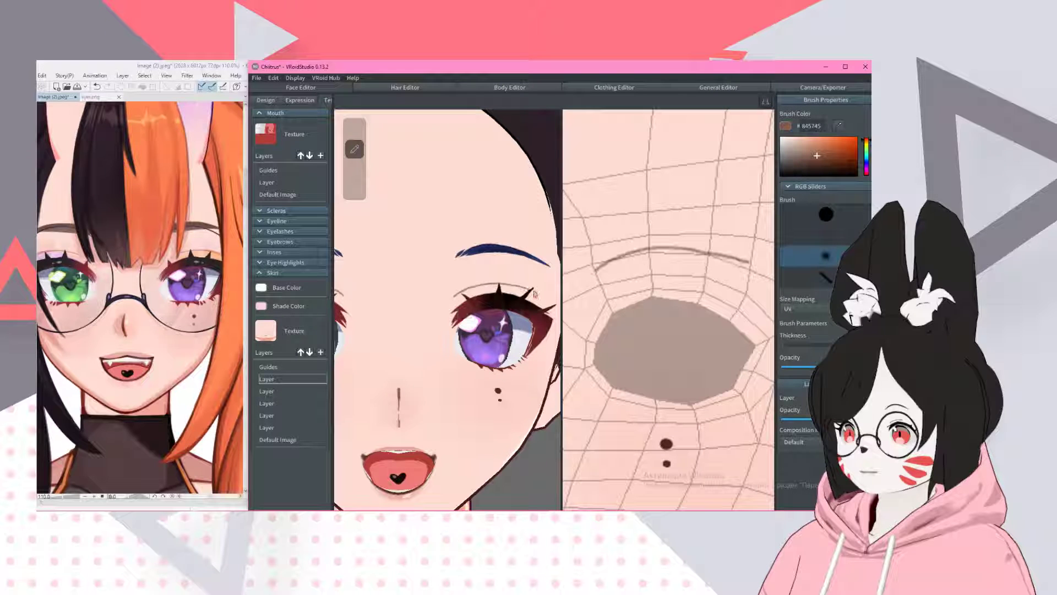
- Erase softly over both ends of the brown eyelid crease so the line fades out at its tips
key("e")
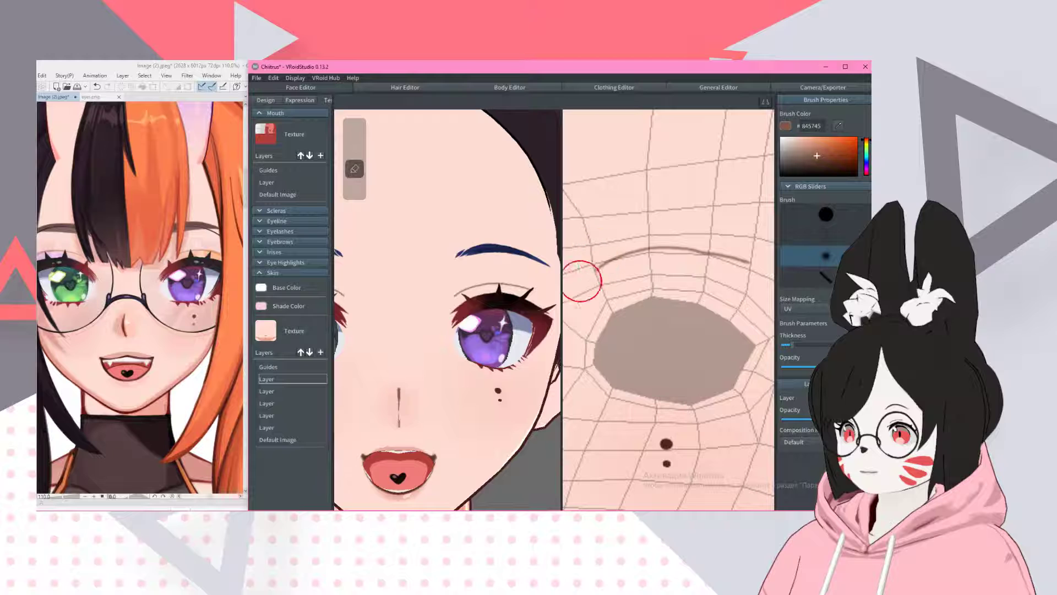
left_click_drag(580, 293, 618, 264)
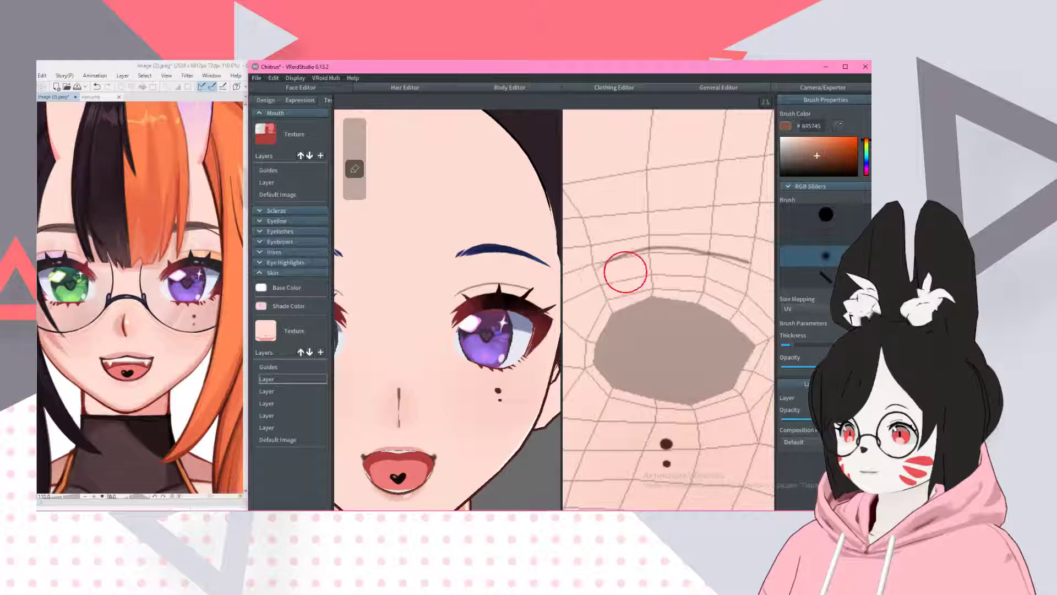
left_click_drag(692, 264, 755, 279)
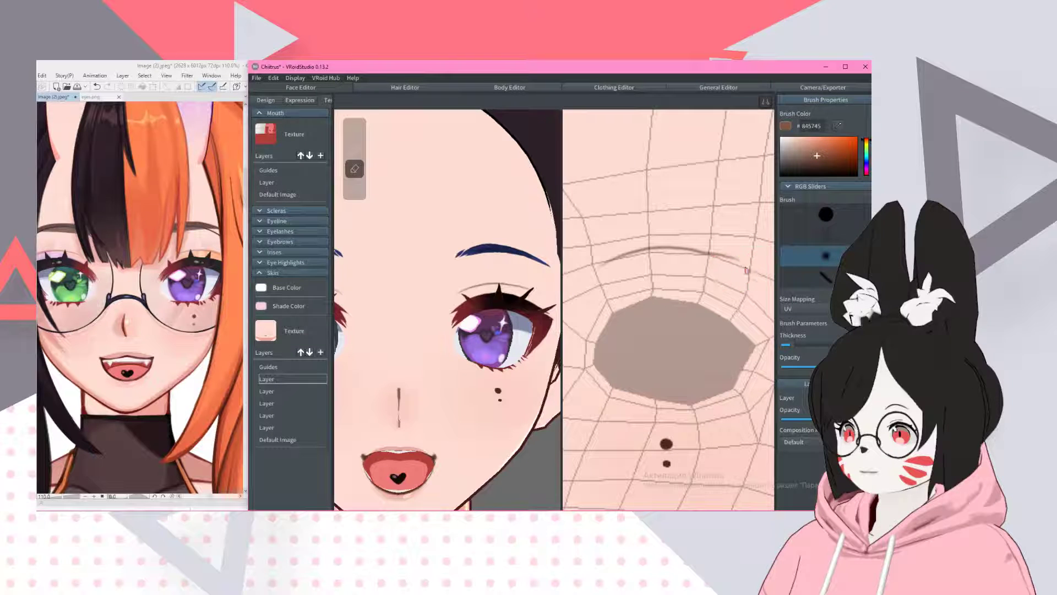
scroll(397, 232, "down", 5)
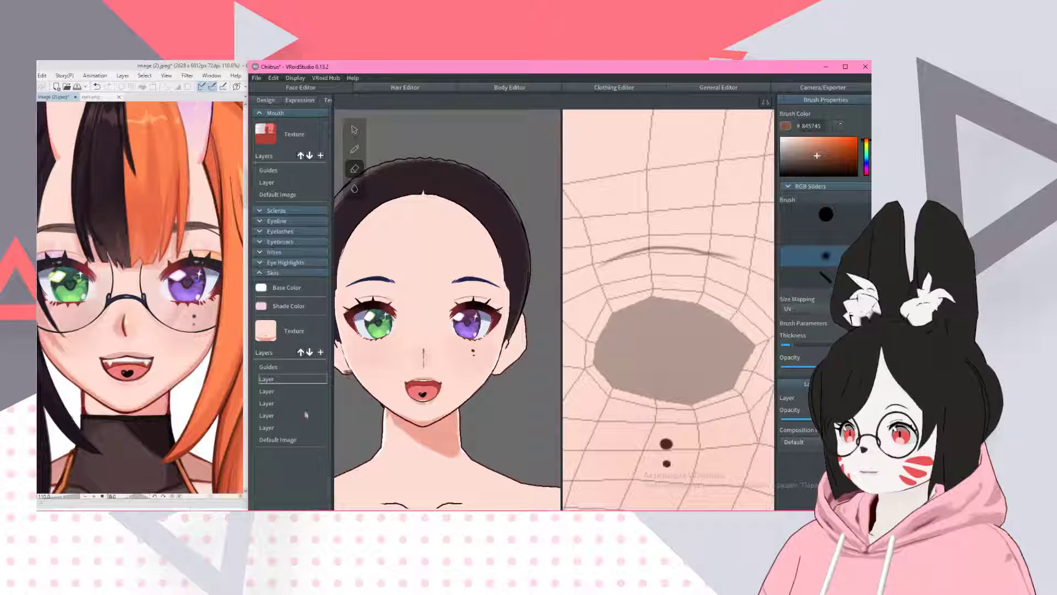
- Select the skin layer below the crease and set the brush color to #FAB993, sampled from the orange eyeshadow in the Clip Studio Paint reference
left_click(269, 392)
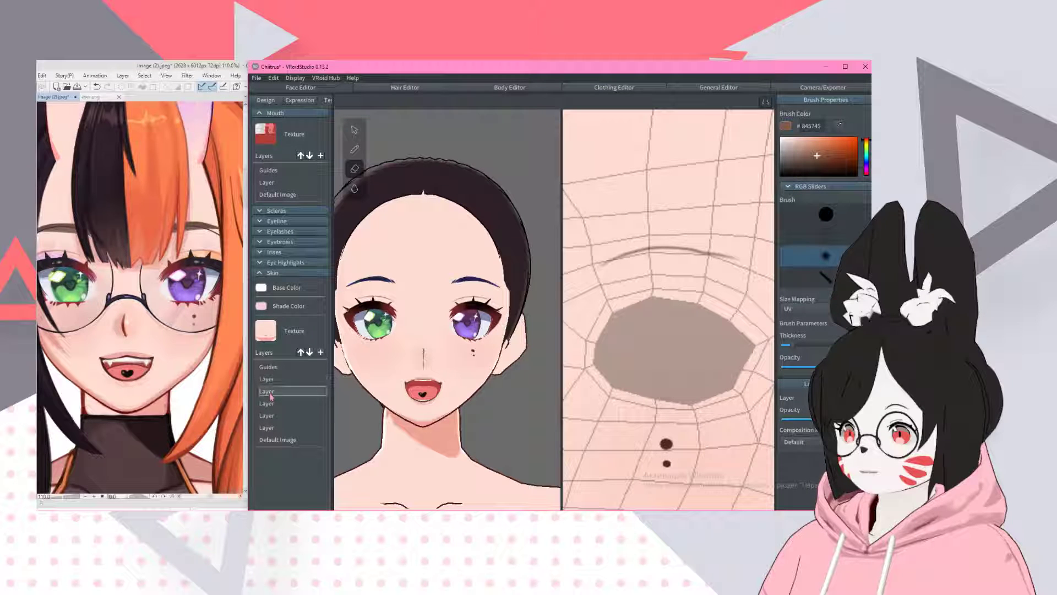
left_click(169, 62)
scroll(169, 259, "up", 6)
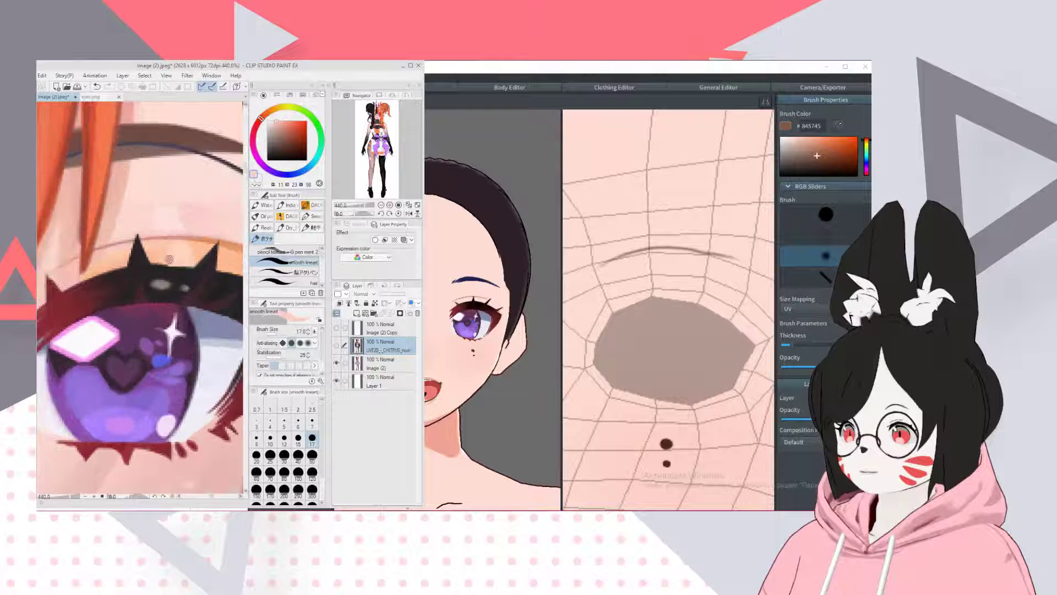
left_click(165, 249, "alt")
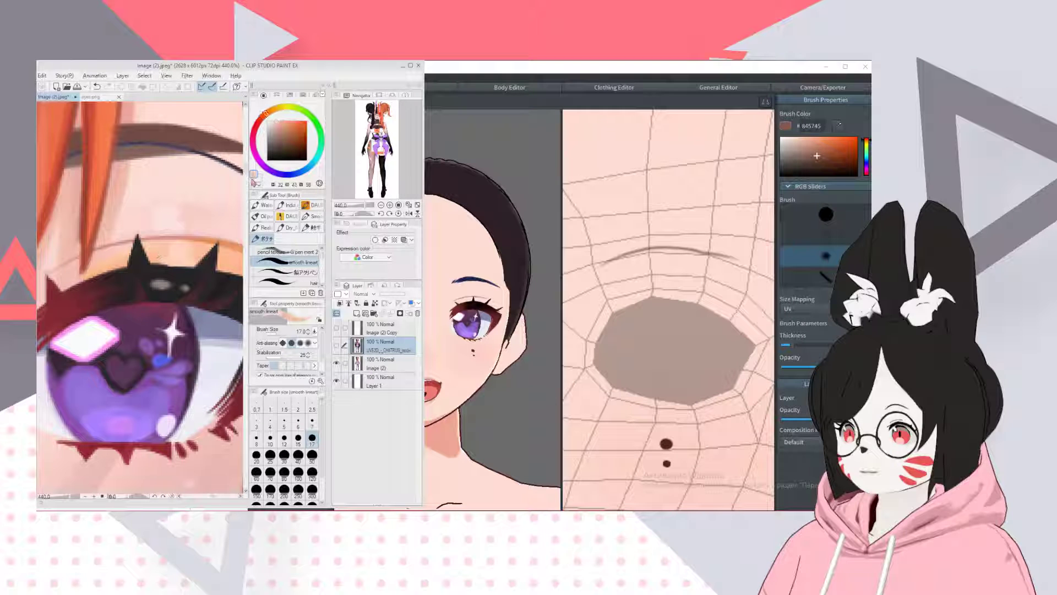
left_click(254, 174)
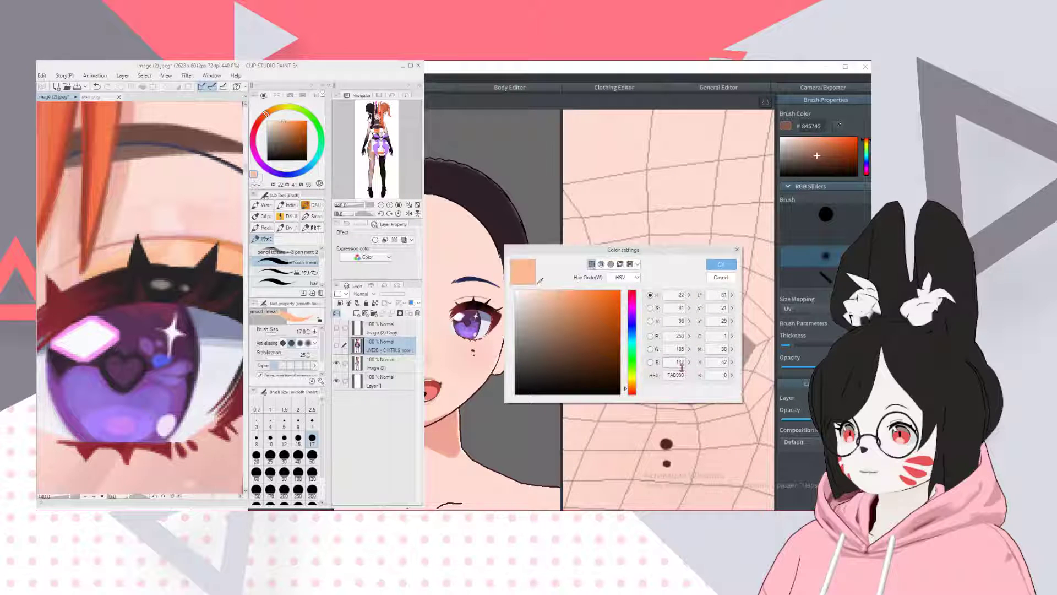
double_click(675, 375)
key("ctrl+c")
left_click(721, 264)
left_click(812, 126)
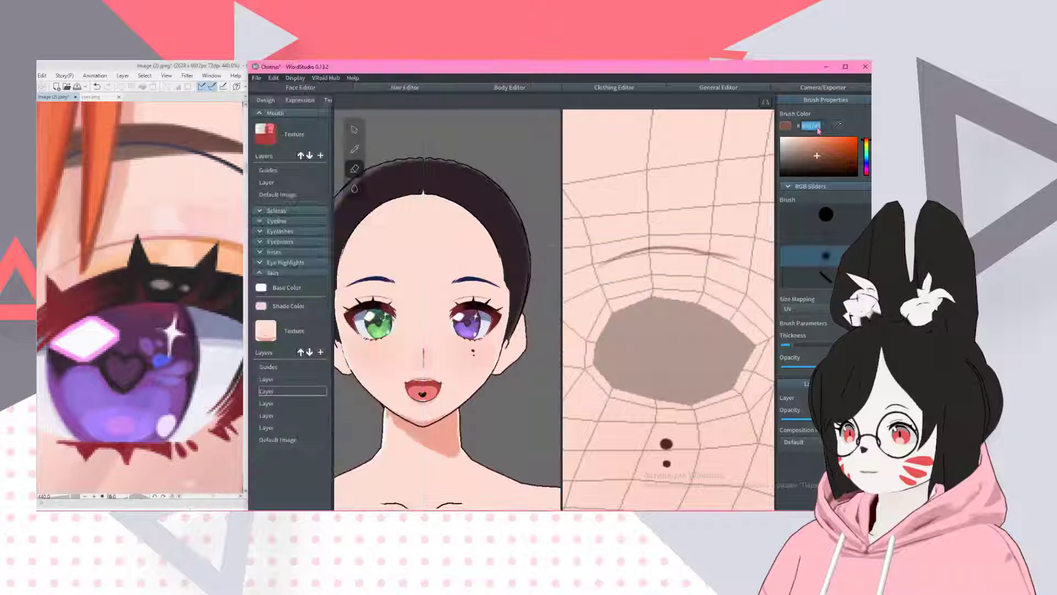
key("ctrl+v")
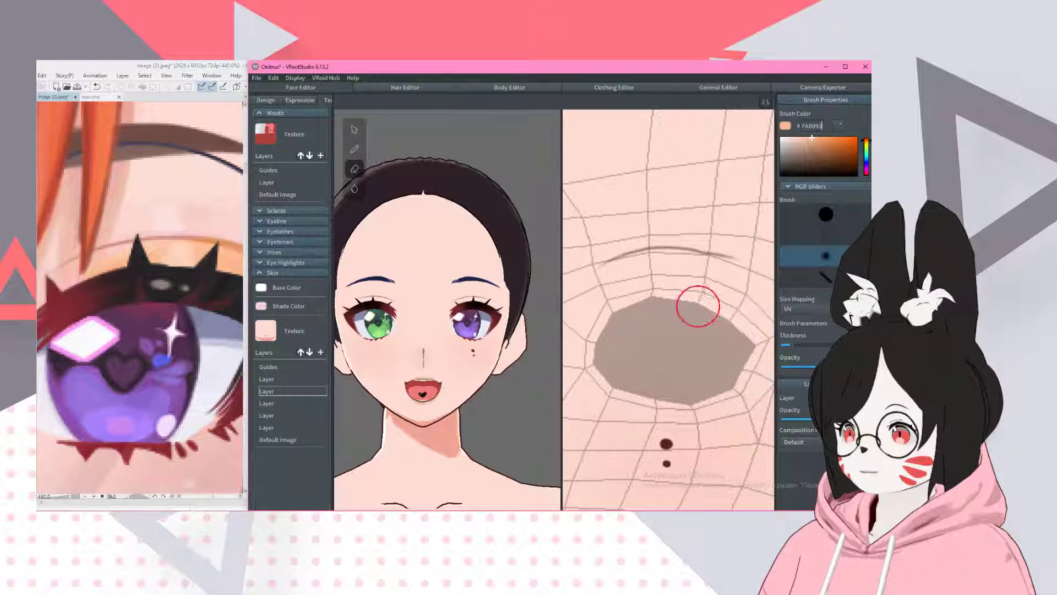
- Paint an orange eyeshadow band with the solid round brush on the purple eye's upper lid only, with mirrored painting turned off
left_click(826, 214)
key("p")
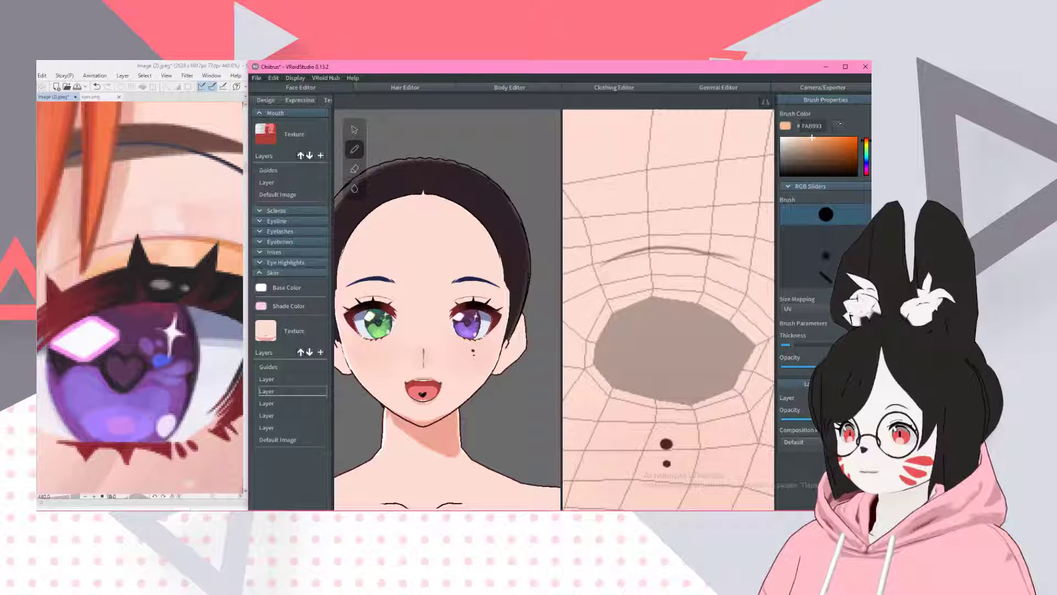
left_click_drag(586, 282, 739, 283)
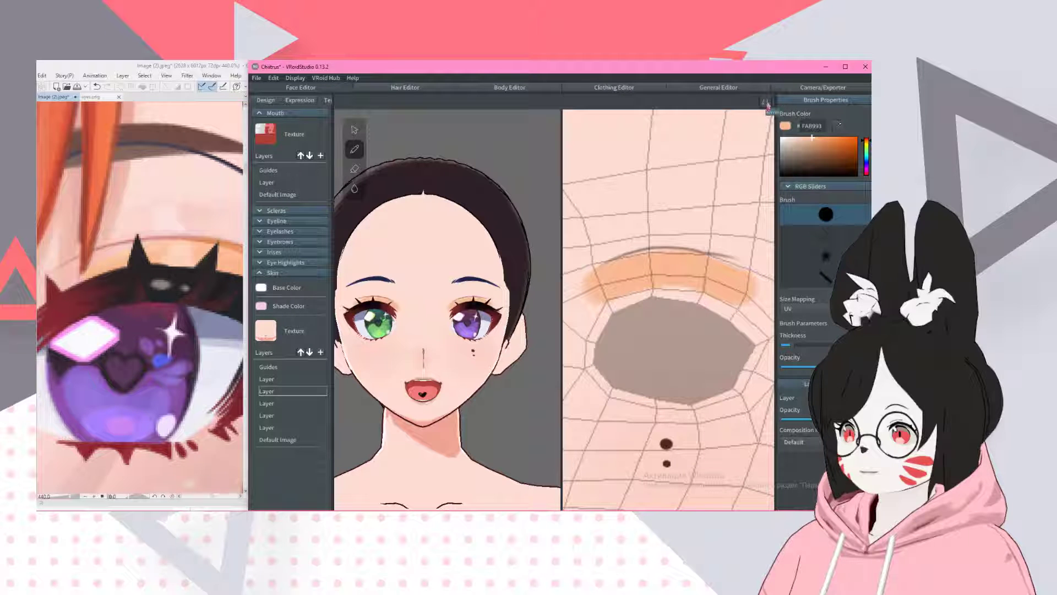
left_click(765, 102)
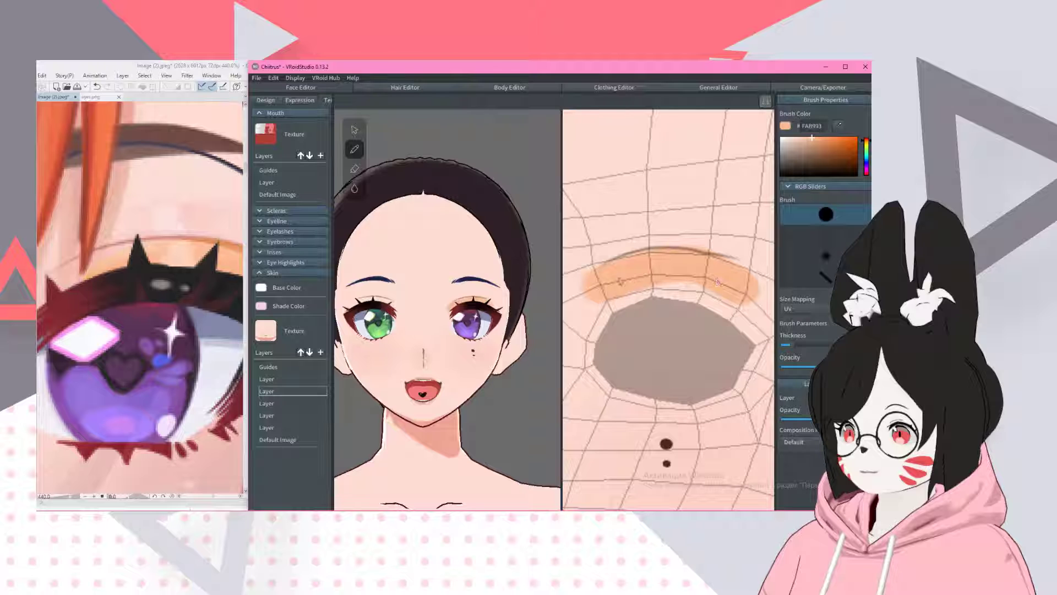
key("ctrl+z")
left_click_drag(603, 283, 745, 289)
key("ctrl+z")
left_click_drag(621, 281, 749, 290)
mouse_move(624, 298)
left_mouse_down()
mouse_move(621, 321)
mouse_move(715, 303)
mouse_move(739, 324)
left_mouse_up()
- Use a soft eraser to fade the orange eyeshadow's edges and lift out a light highlight at the middle of the lid
left_click(826, 257)
key("e")
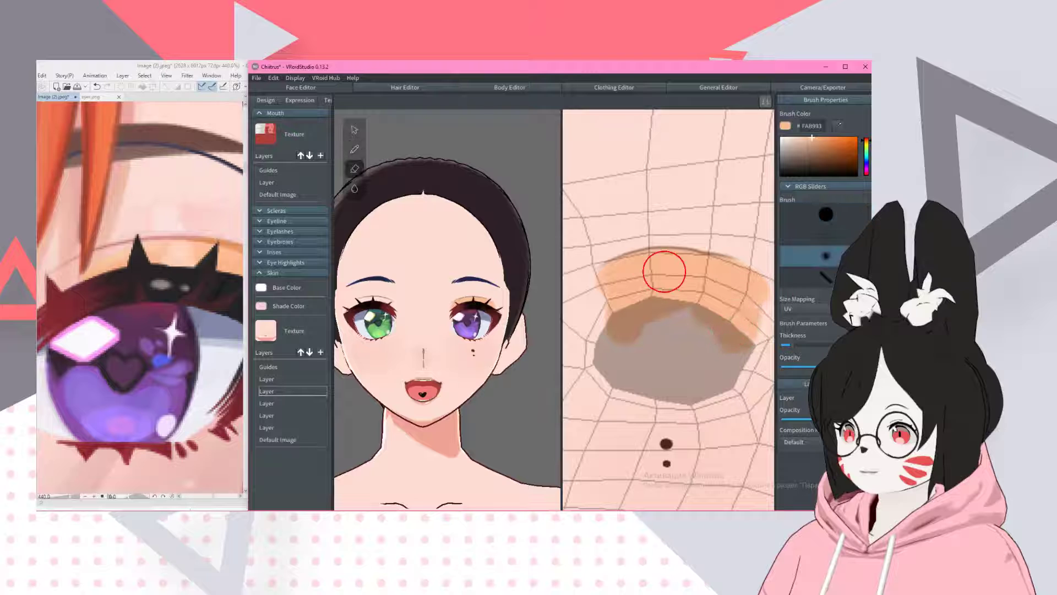
left_click_drag(663, 271, 678, 277)
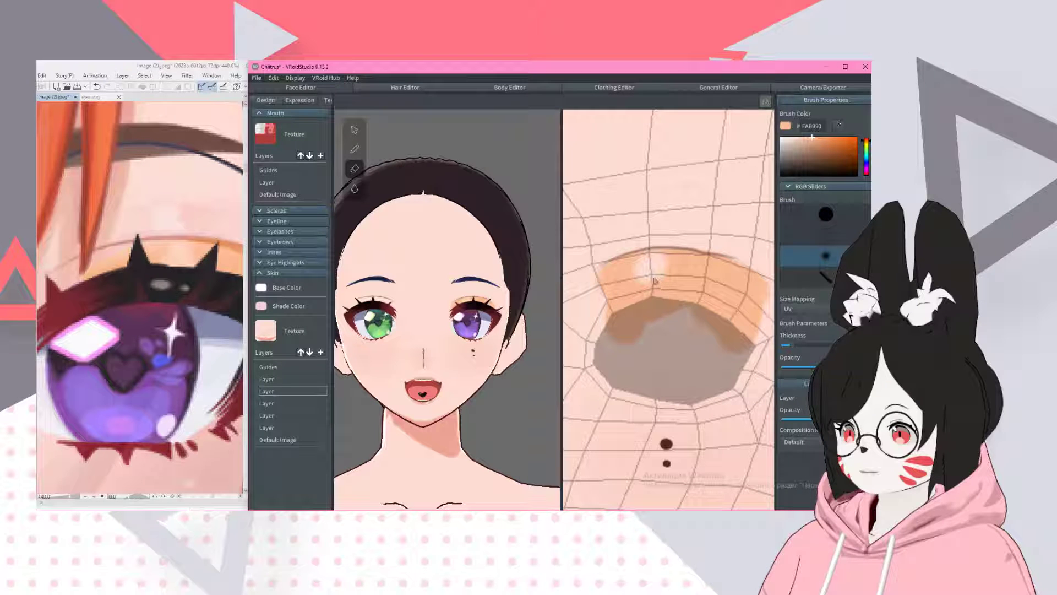
key("ctrl+z")
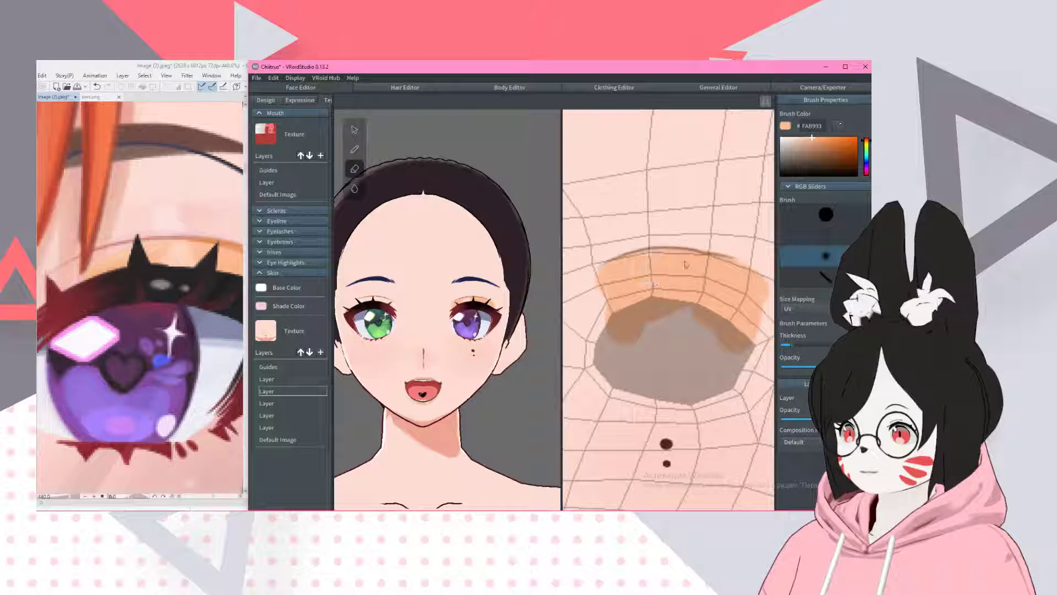
mouse_move(700, 273)
left_mouse_down()
mouse_move(685, 274)
mouse_move(697, 276)
left_mouse_up()
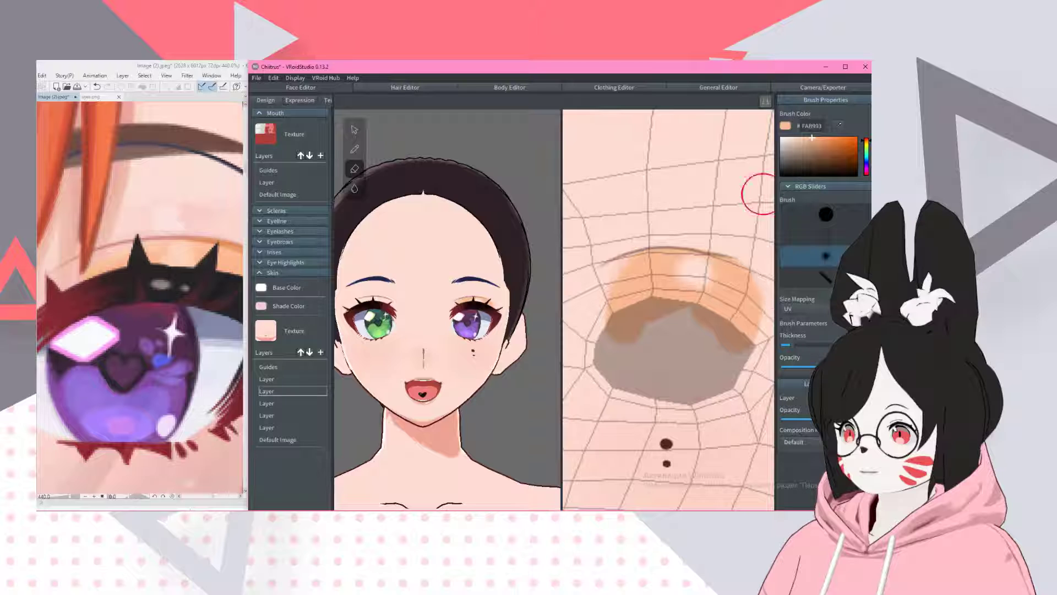
- Sample the painted eyeshadow color and extend the eyeshadow with the soft brush past the purple eye's outer corner
scroll(460, 276, "up", 5)
middle_click_drag(477, 279, 395, 279)
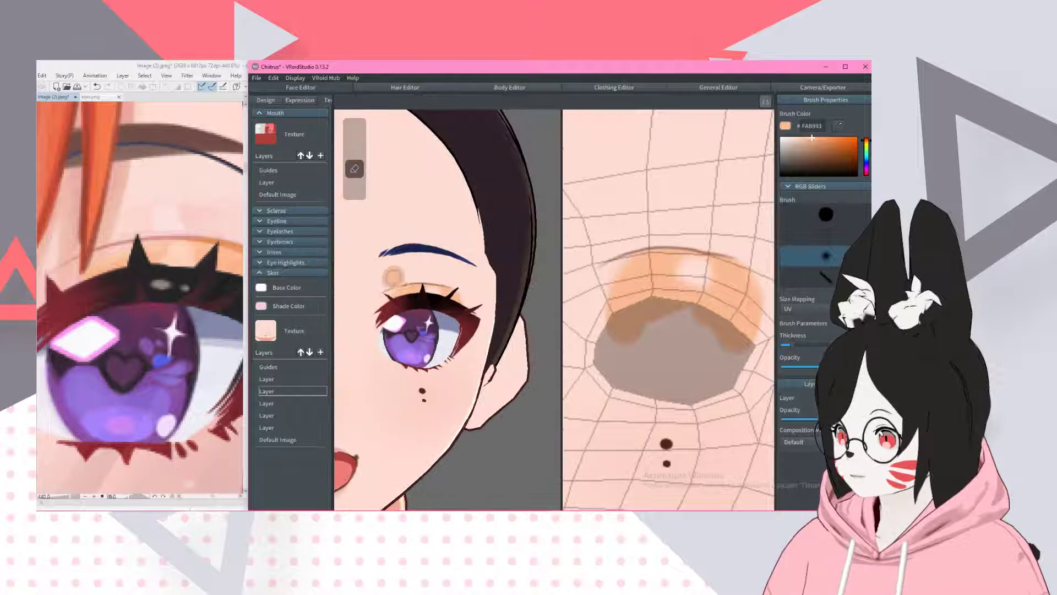
key("b")
left_click(838, 125)
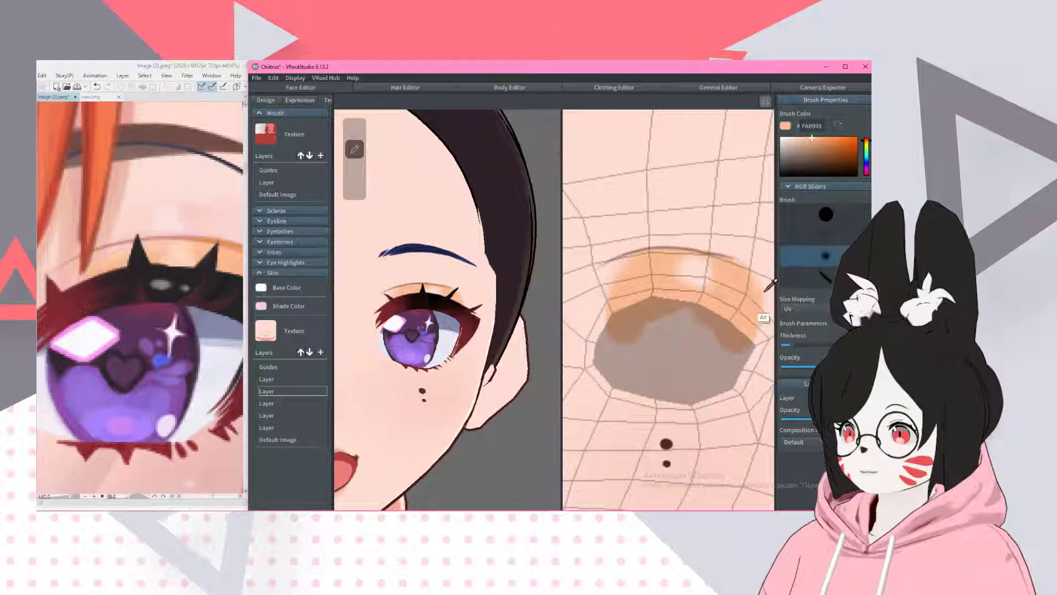
left_click(756, 316)
left_click_drag(755, 279, 760, 317)
middle_click_drag(752, 336, 701, 331)
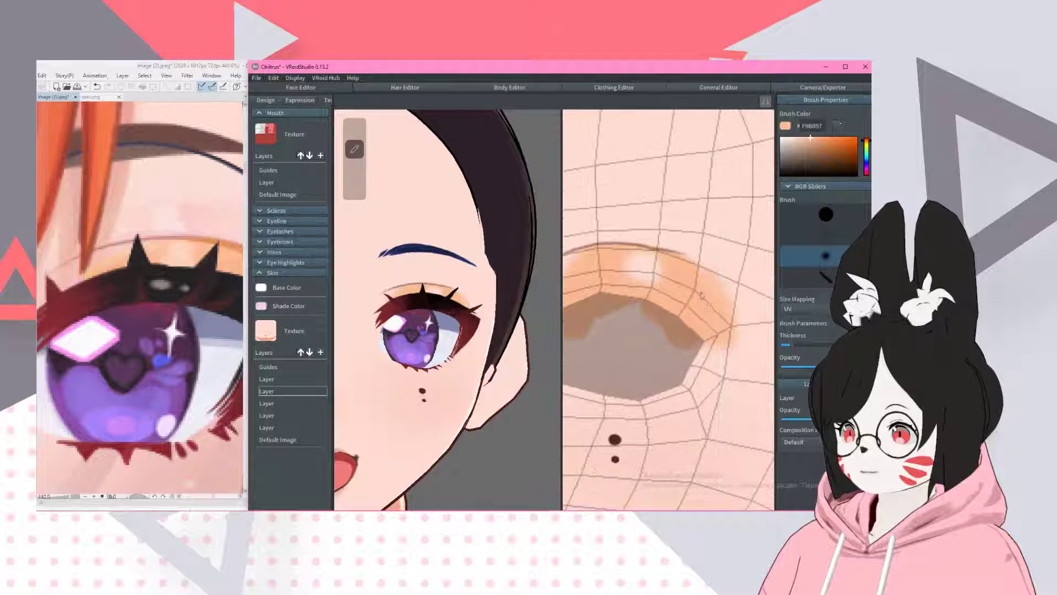
mouse_move(683, 259)
left_mouse_down()
mouse_move(720, 286)
mouse_move(752, 335)
left_mouse_up()
key("ctrl+z")
mouse_move(717, 291)
left_mouse_down()
mouse_move(751, 314)
mouse_move(708, 333)
mouse_move(748, 297)
left_mouse_up()
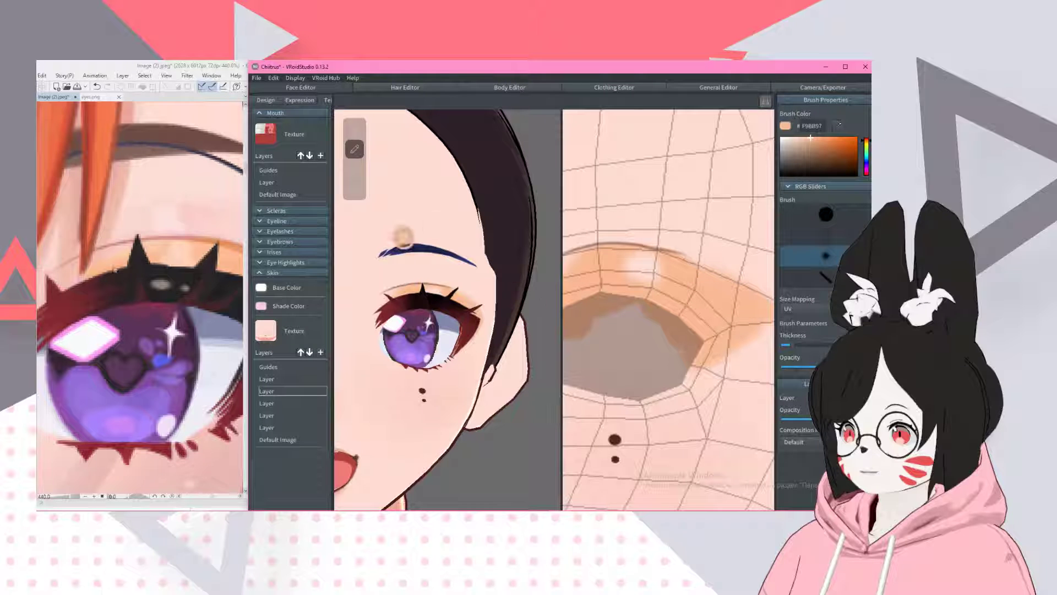
- Sample the lilac eyeshadow above the green eye in the Clip Studio Paint reference and set the VRoid Studio brush color to #E7B9DE
scroll(78, 300, "down", 1)
scroll(407, 259, "down", 5)
middle_click_drag(494, 244, 519, 247)
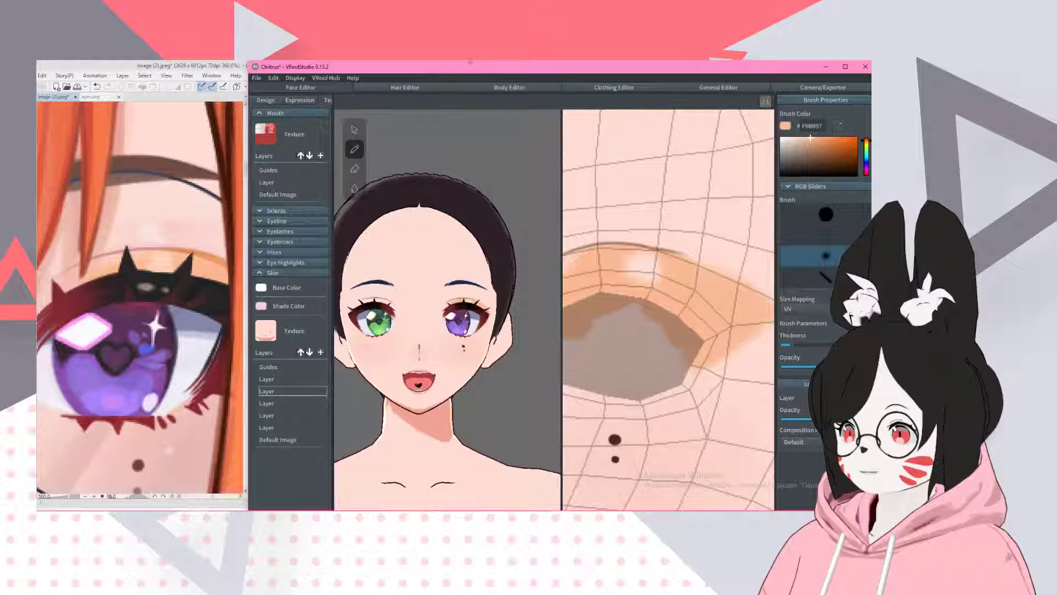
scroll(131, 392, "down", 5)
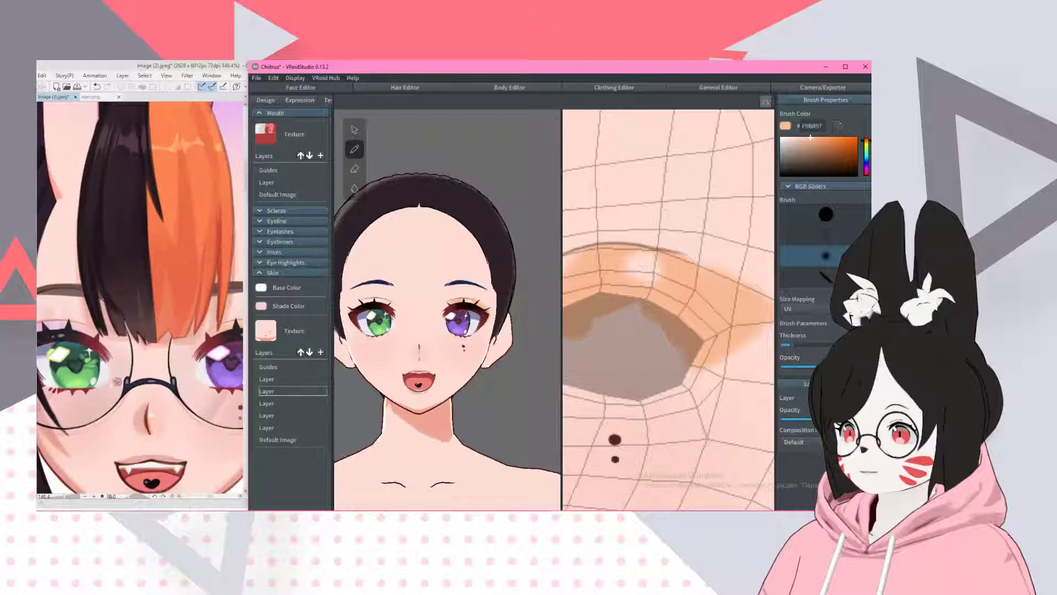
scroll(117, 381, "up", 5)
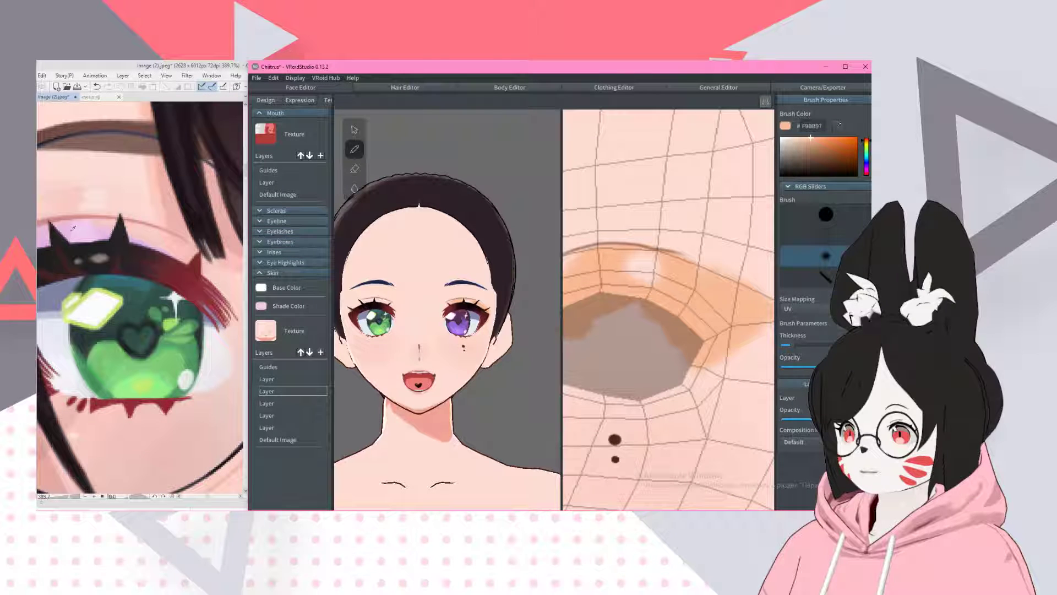
left_click(73, 228, "alt")
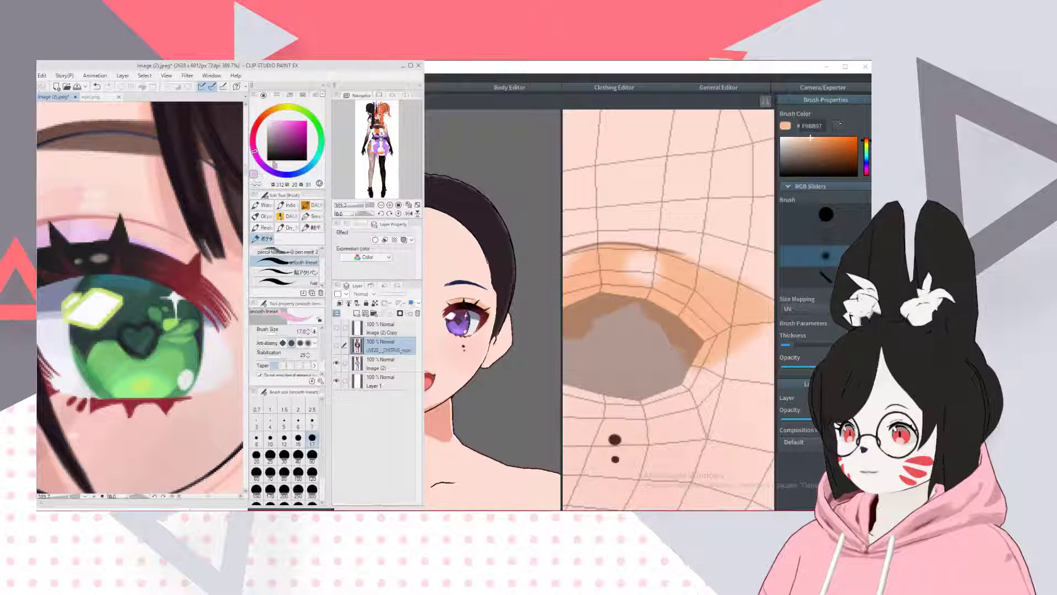
left_click(255, 175)
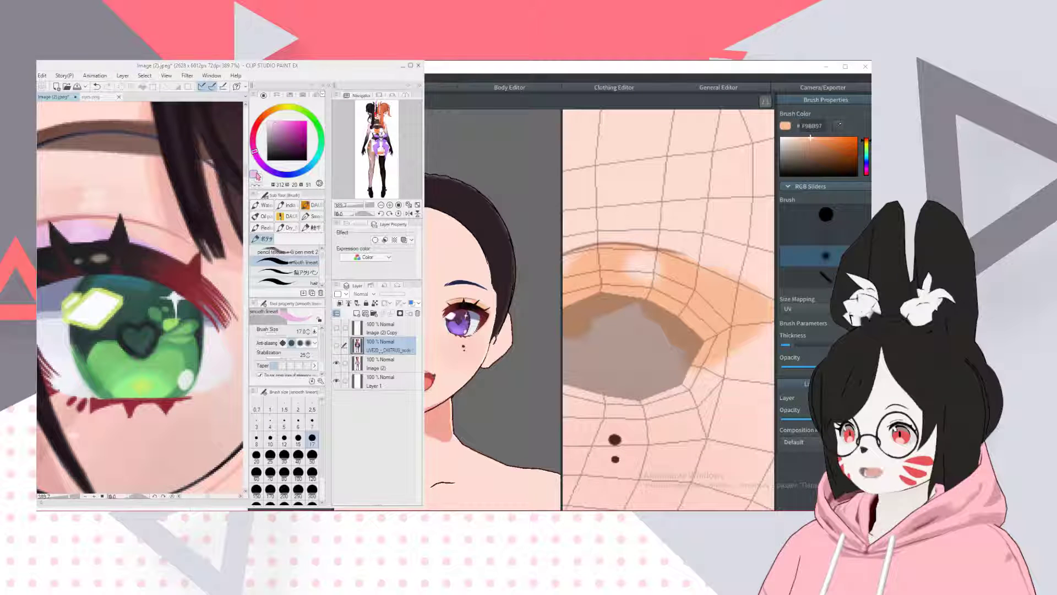
double_click(675, 375)
key("ctrl+c")
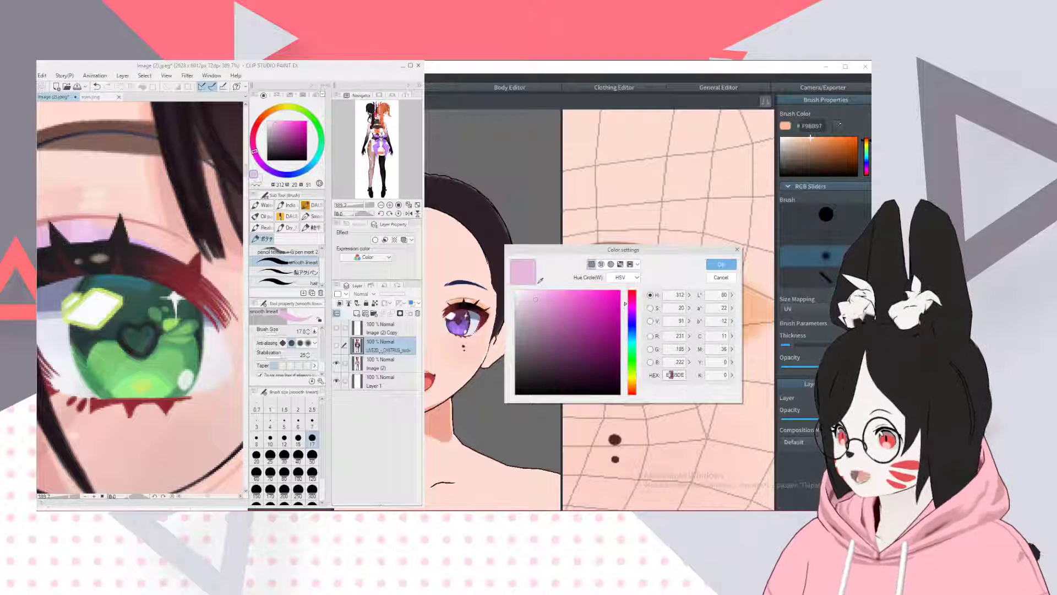
left_click(719, 265)
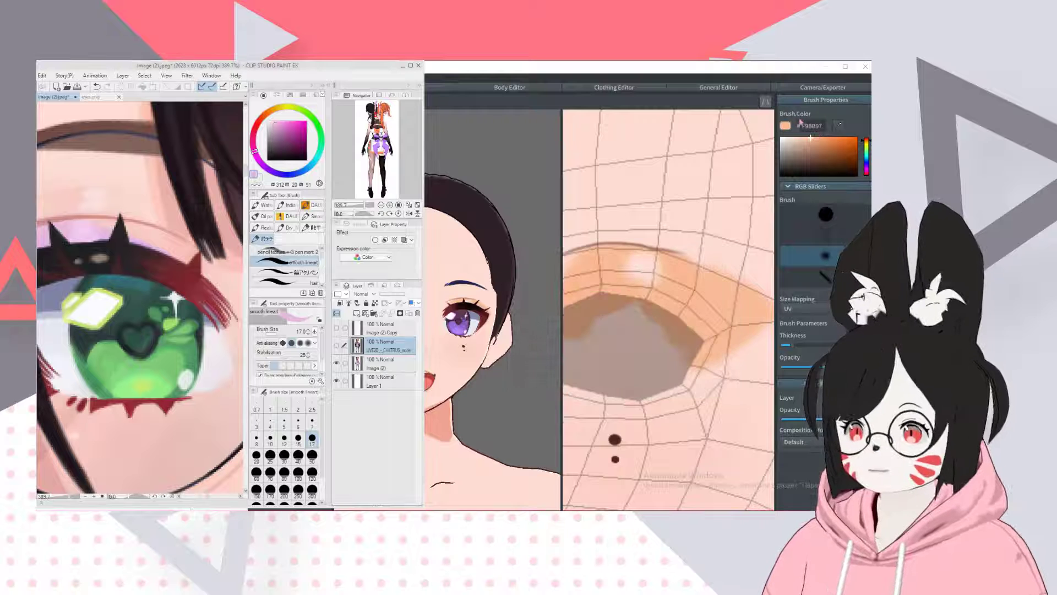
left_click(808, 129)
key("ctrl+v")
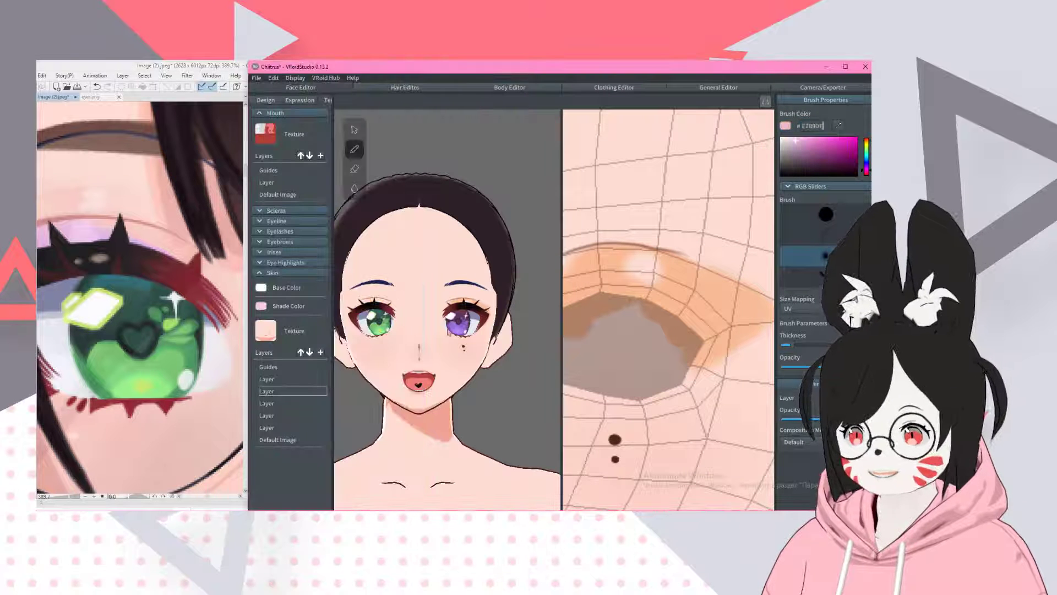
- Paint lilac eyeshadow with the soft brush along the green eye's upper lid, beneath the crease line
mouse_move(616, 350)
middle_mouse_down()
mouse_move(749, 357)
mouse_move(746, 371)
middle_mouse_up()
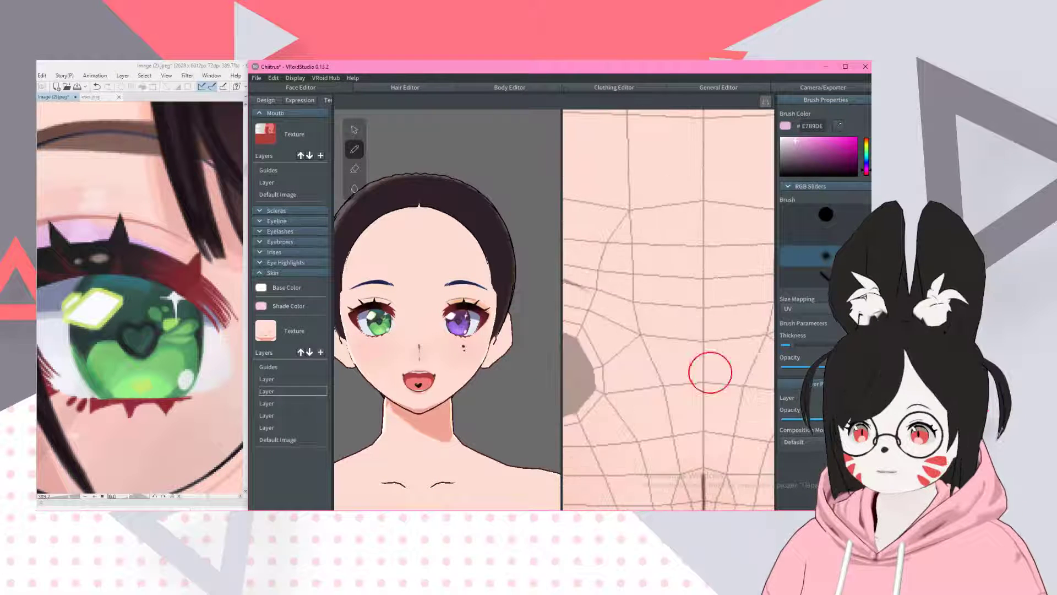
mouse_move(644, 373)
middle_mouse_down()
mouse_move(751, 373)
mouse_move(741, 347)
mouse_move(728, 349)
middle_mouse_up()
scroll(393, 302, "up", 5)
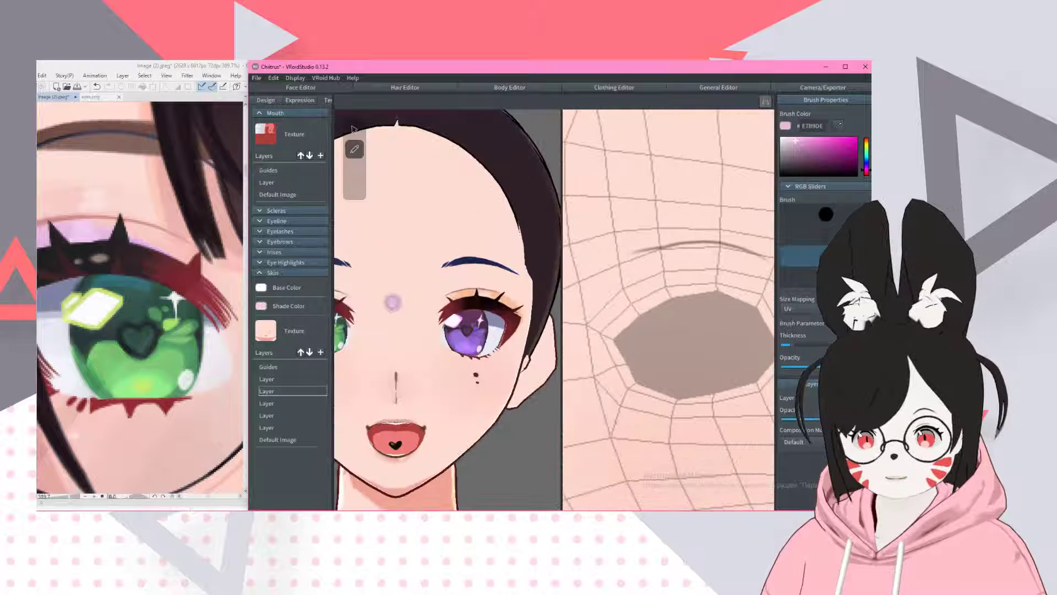
middle_click_drag(398, 305, 441, 310)
scroll(441, 310, "down", 4)
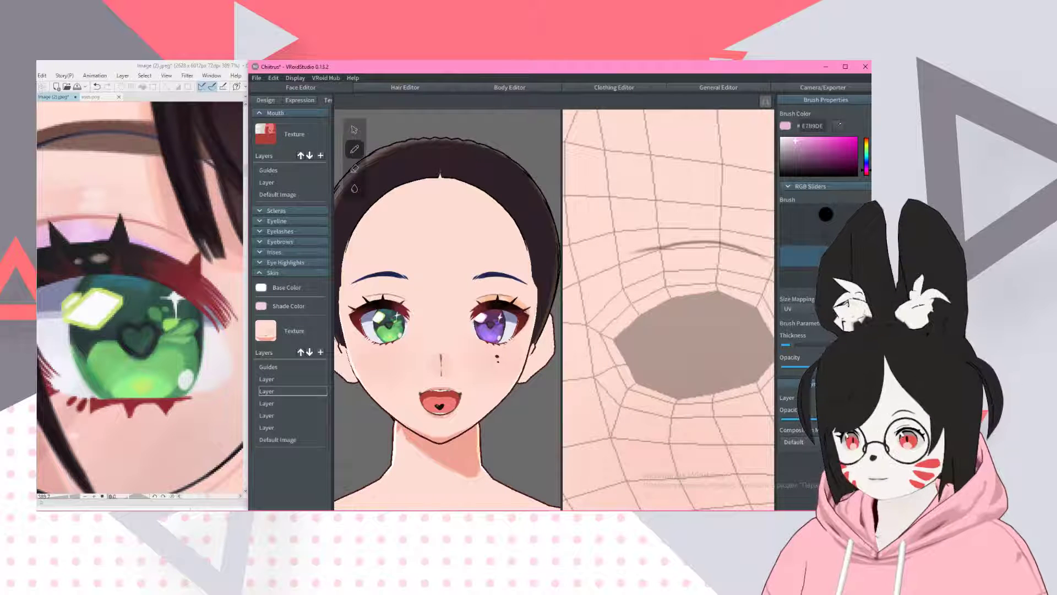
mouse_move(590, 295)
left_mouse_down()
mouse_move(610, 318)
mouse_move(621, 295)
mouse_move(723, 283)
left_mouse_up()
middle_click_drag(693, 322, 626, 334)
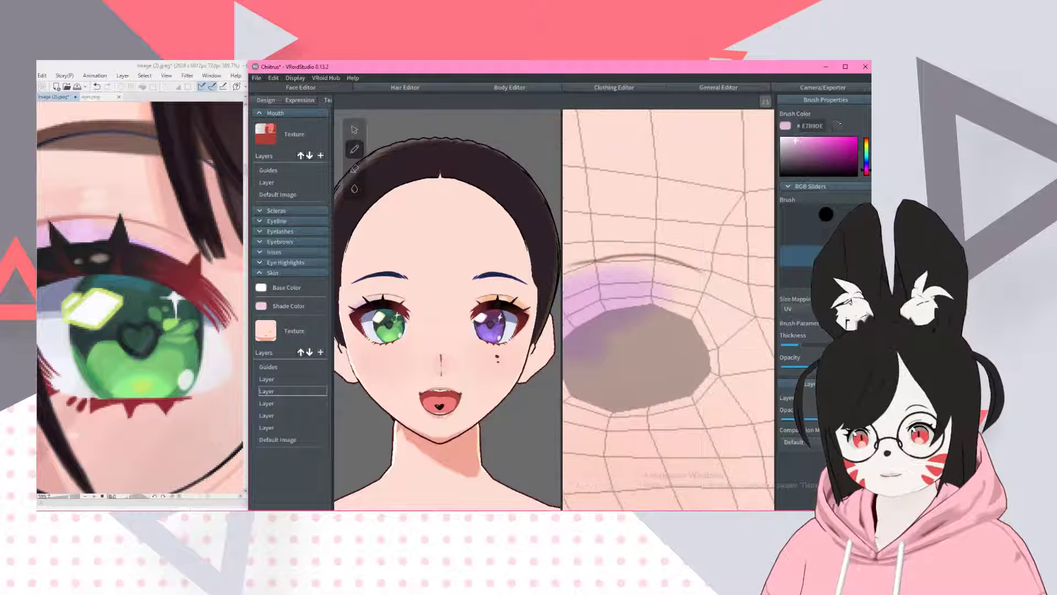
mouse_move(677, 280)
left_mouse_down()
mouse_move(702, 301)
mouse_move(693, 294)
left_mouse_up()
key("e")
key("b")
- Extend the lilac eyeshadow past the green eye's outer corner and even out its coverage along the upper lid
middle_click_drag(633, 331, 711, 338)
mouse_move(665, 366)
left_mouse_down()
mouse_move(622, 336)
mouse_move(609, 343)
mouse_move(636, 389)
left_mouse_up()
key("e")
key("b")
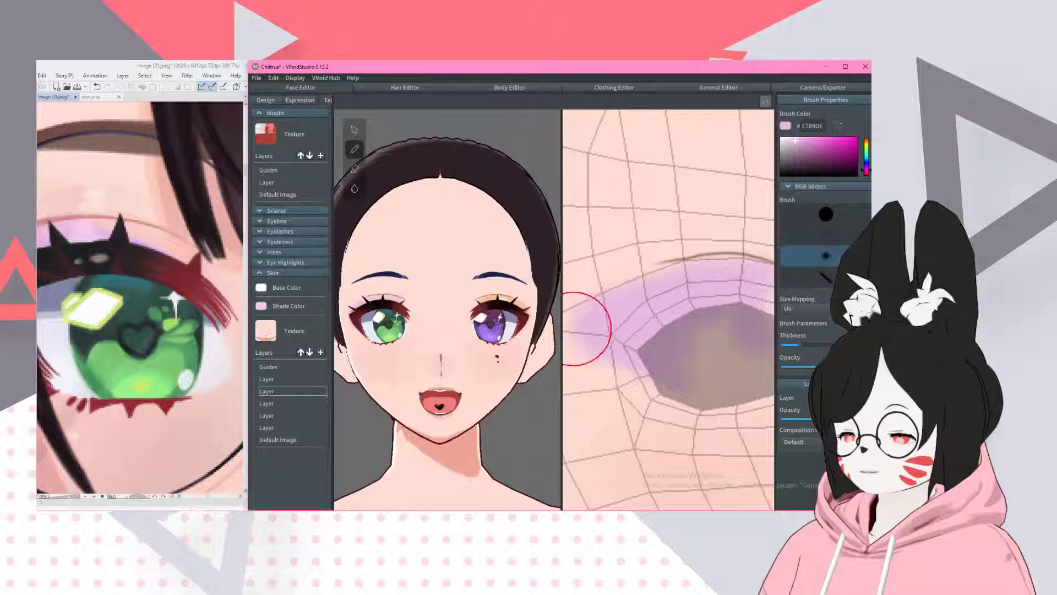
left_click_drag(590, 319, 666, 371)
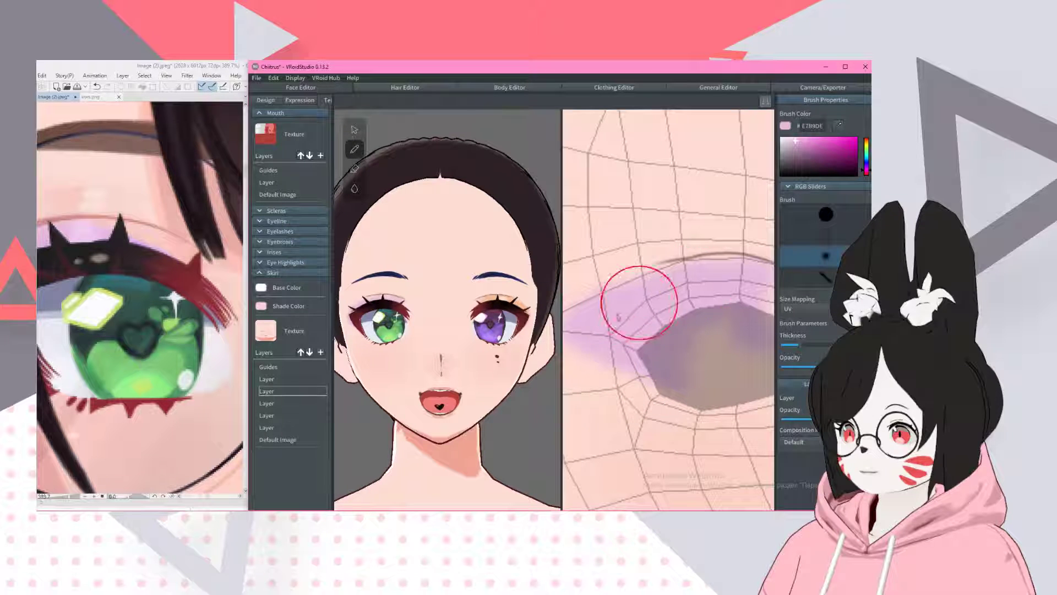
key("e")
key("b")
mouse_move(647, 300)
left_mouse_down()
mouse_move(708, 279)
mouse_move(746, 282)
left_mouse_up()
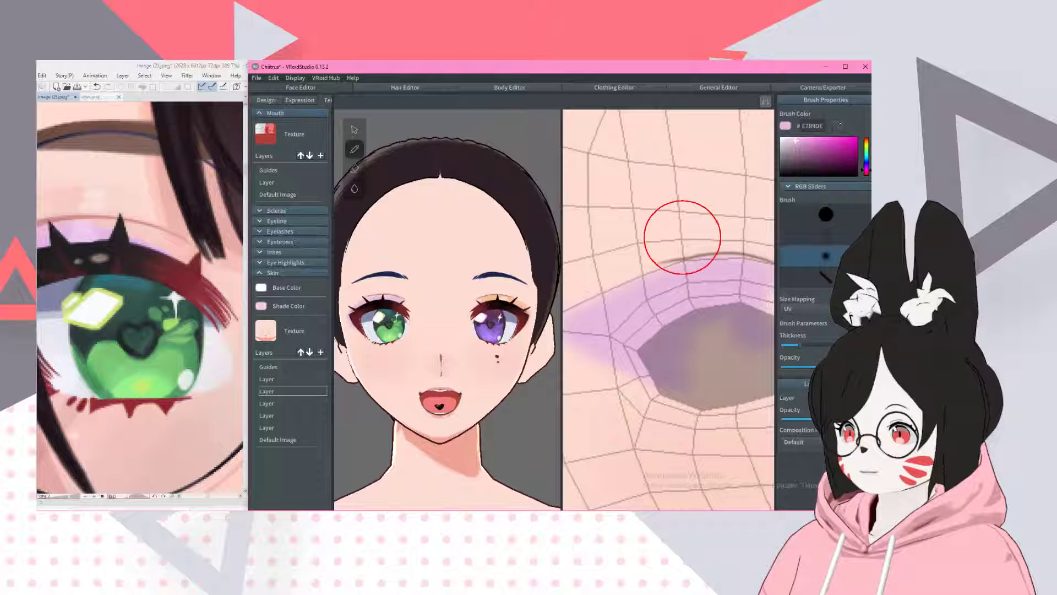
- Erase a small soft highlight into the lilac eyeshadow near the outer end of the crease line
key("e")
mouse_move(720, 259)
left_mouse_down()
mouse_move(658, 284)
mouse_move(637, 275)
mouse_move(693, 292)
left_mouse_up()
key("ctrl+z")
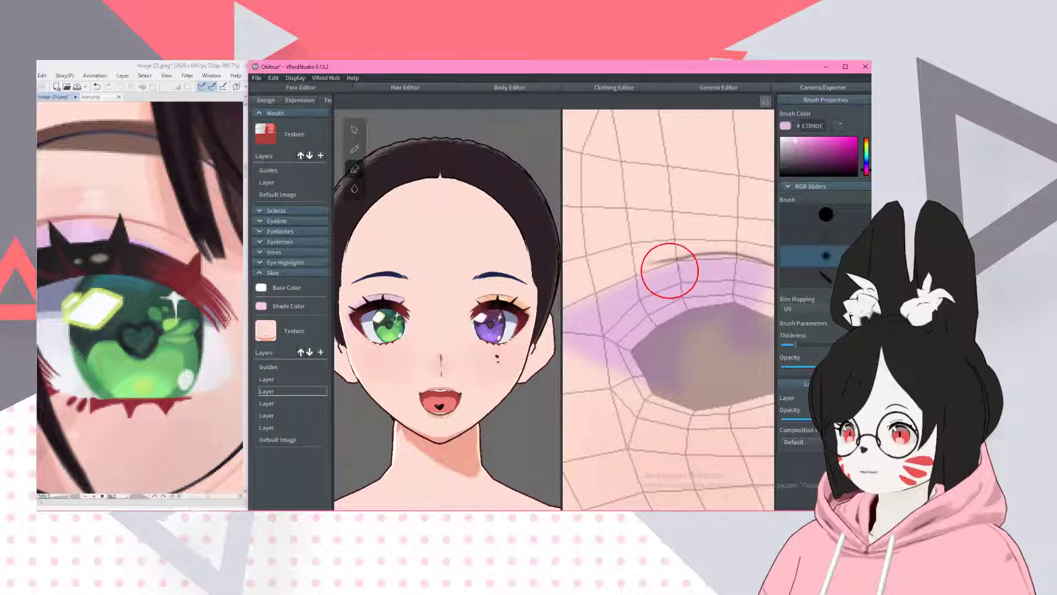
left_click_drag(672, 271, 668, 276)
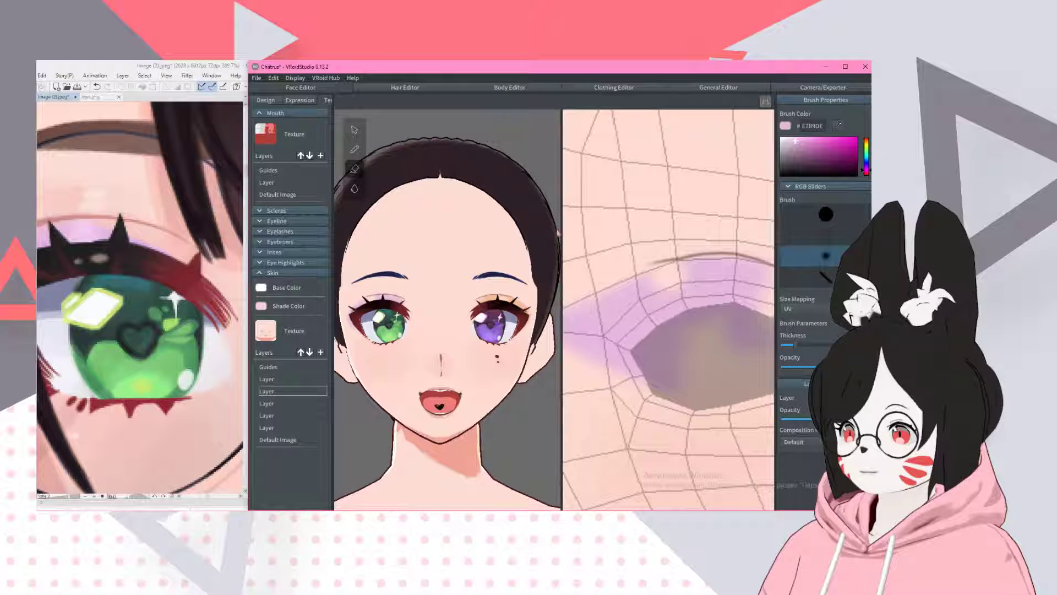
- Compare the eyeshadow on both of the model's eyes with the reference illustration, close up and from farther away
scroll(488, 282, "down", 3)
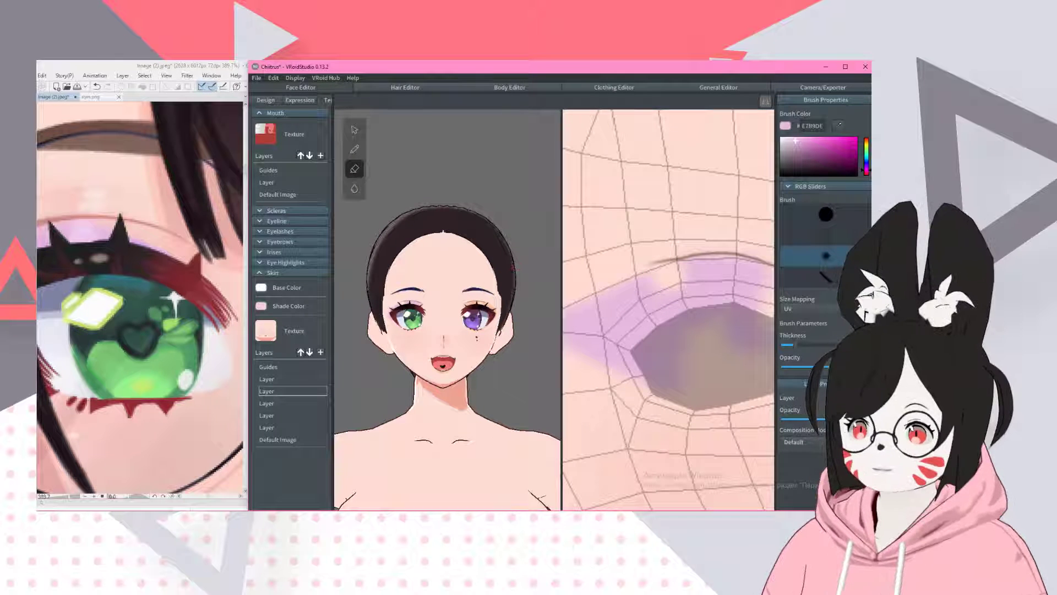
scroll(470, 200, "up", 3)
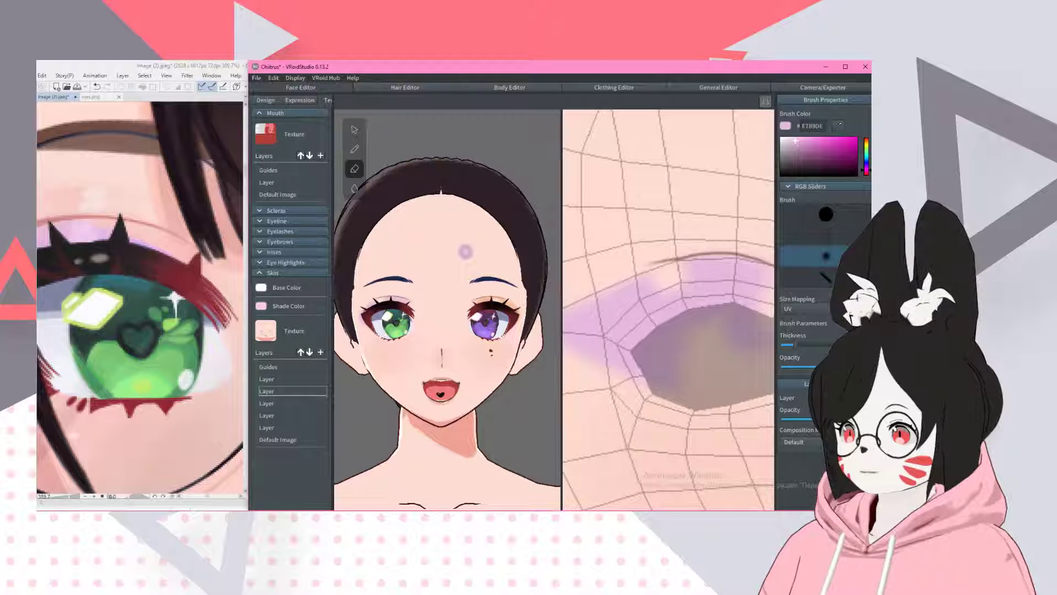
scroll(115, 279, "down", 3)
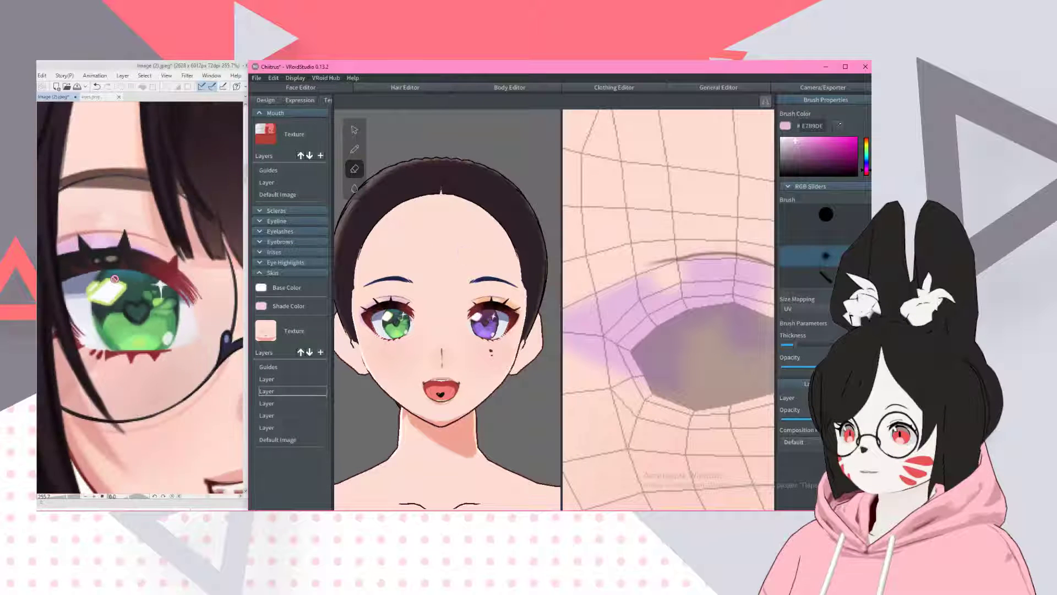
scroll(44, 298, "down", 5)
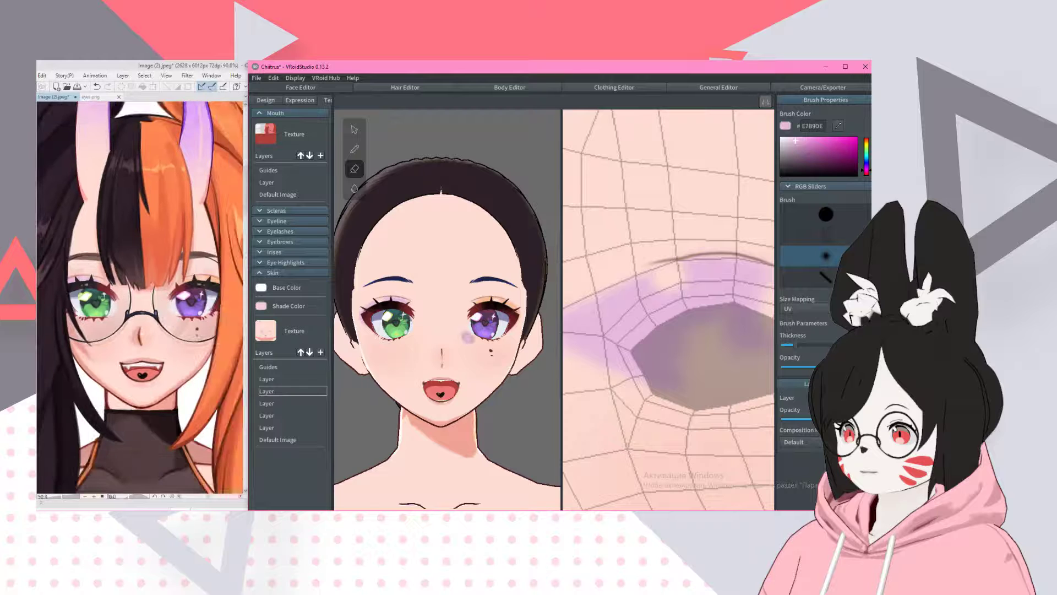
scroll(468, 337, "up", 2)
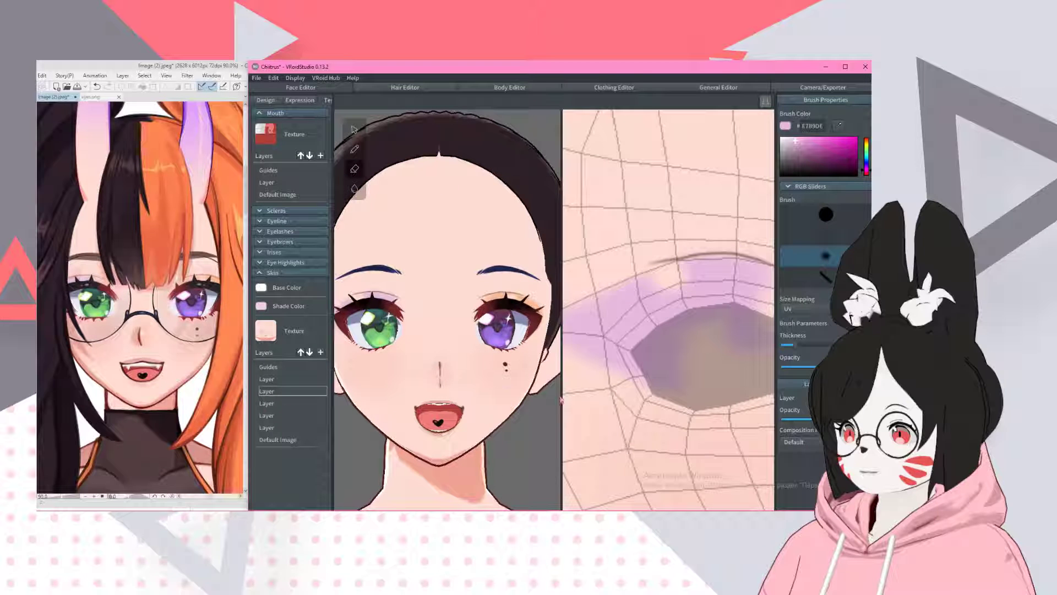
scroll(491, 296, "down", 3)
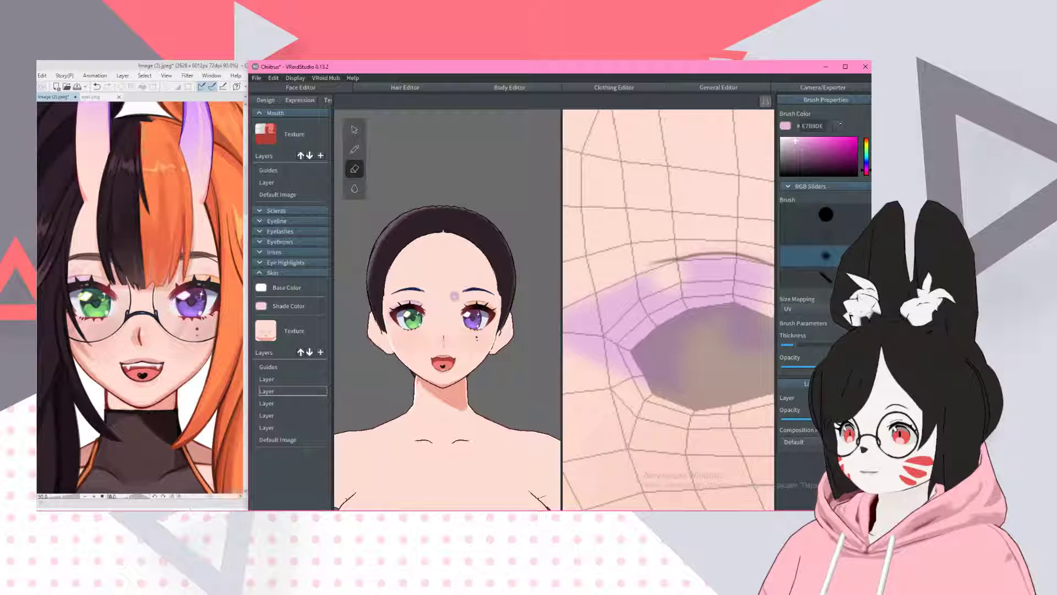
right_click_drag(454, 296, 418, 236)
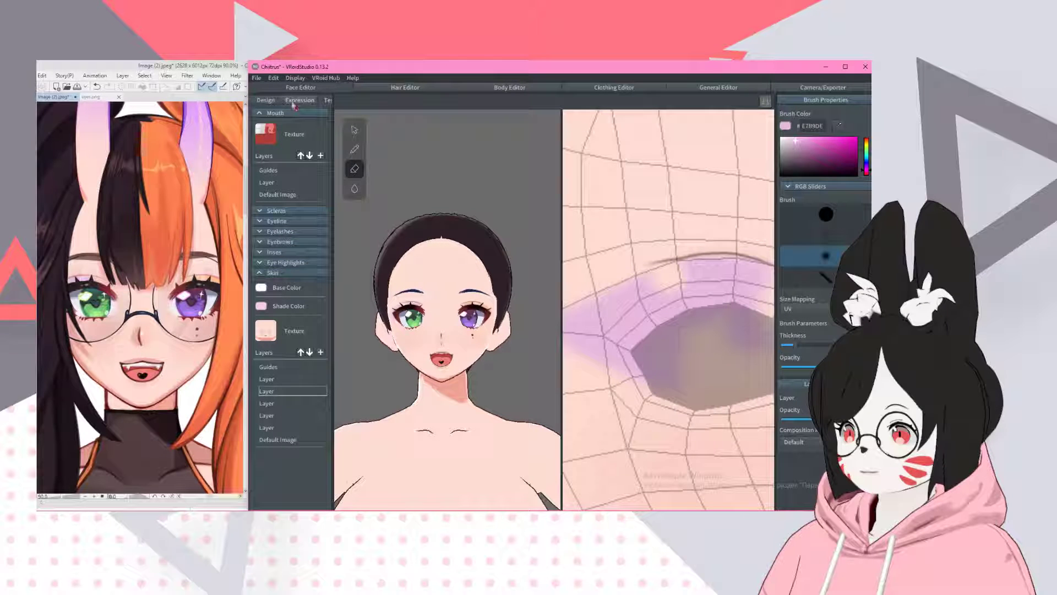
- Preview the face in the FUN, ANGRY, JOY and NEUTRAL expressions
left_click(313, 99)
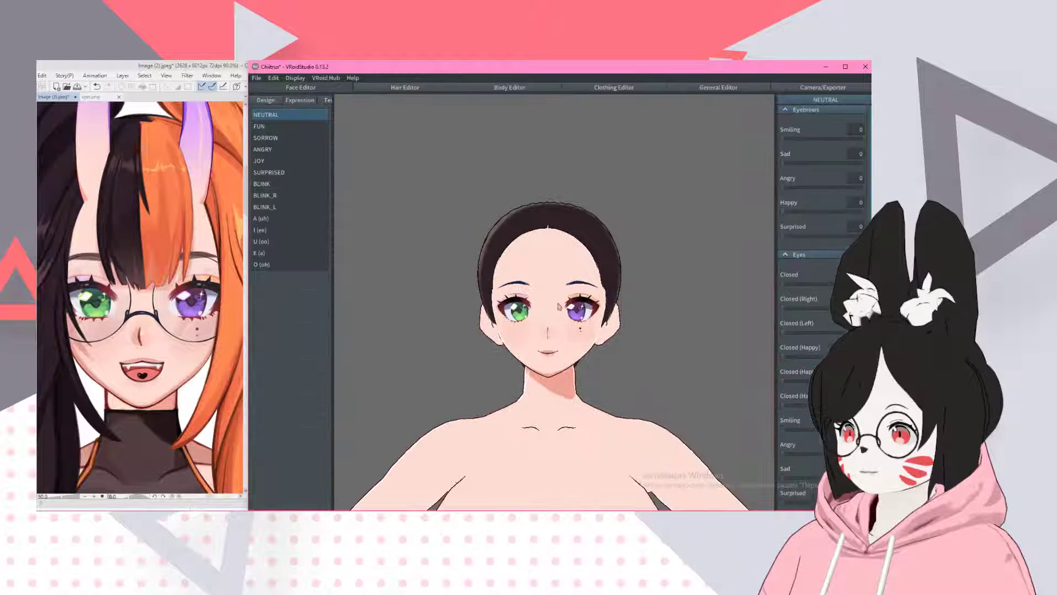
left_click(272, 126)
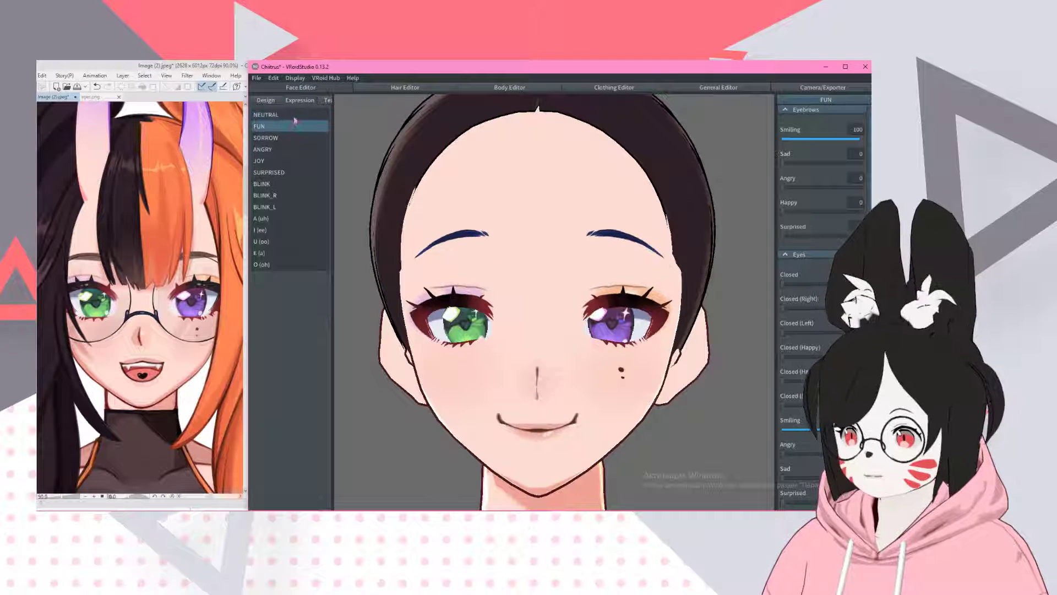
left_click(285, 151)
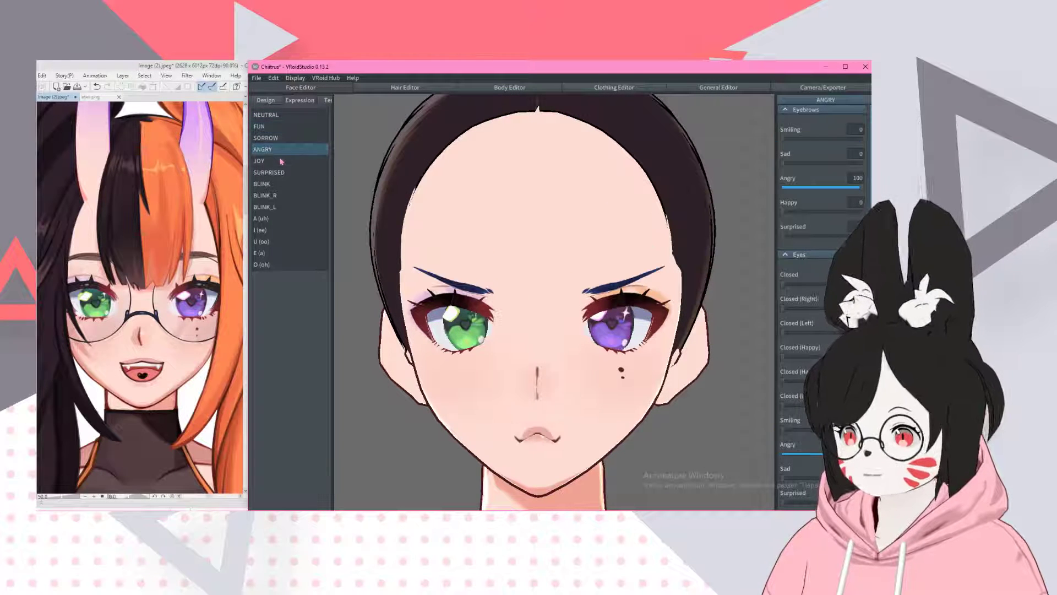
left_click(281, 161)
left_click(294, 114)
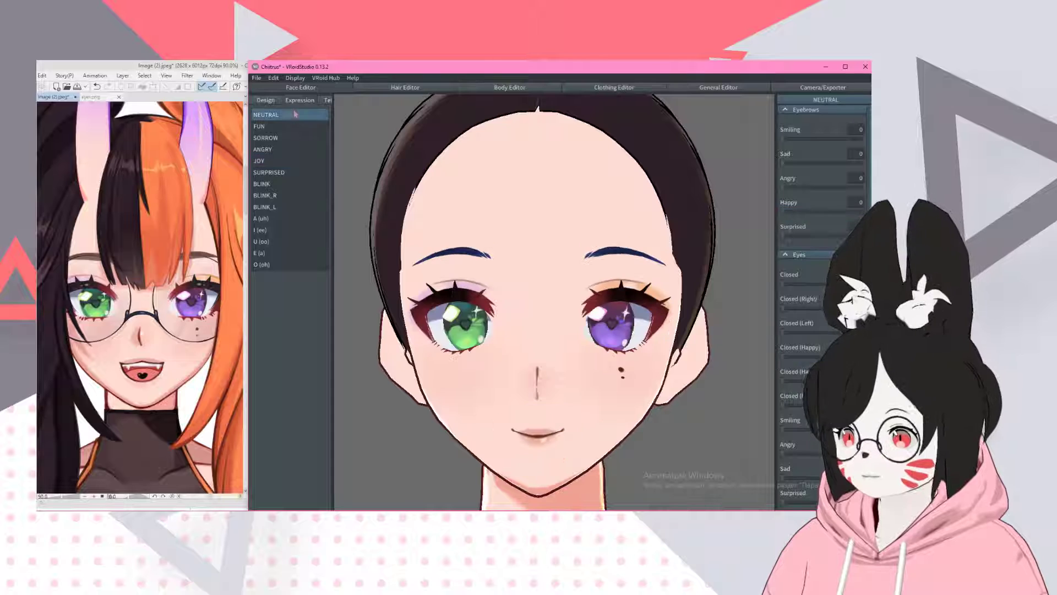
scroll(684, 335, "down", 3)
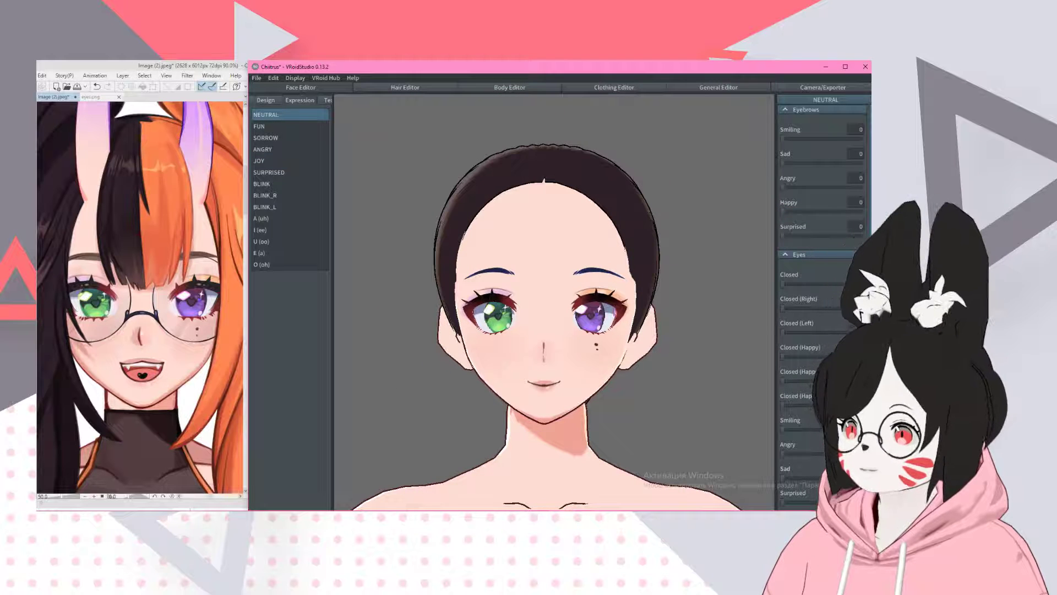
- Widen the mouth by setting Mouth Width (Wider) to just over 0.2, and check it in the NEUTRAL expression
left_click(265, 100)
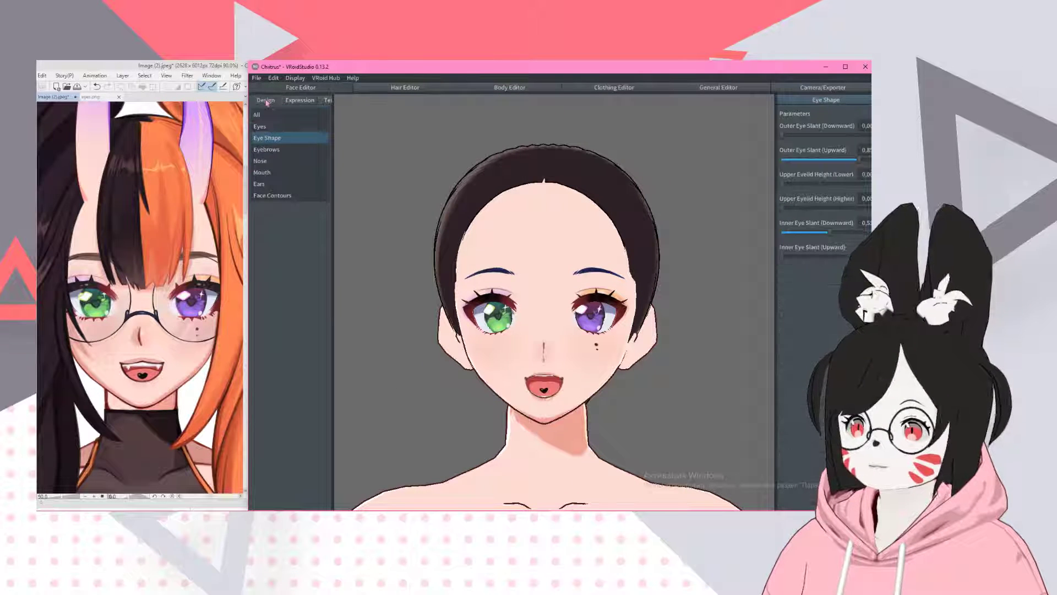
left_click(269, 161)
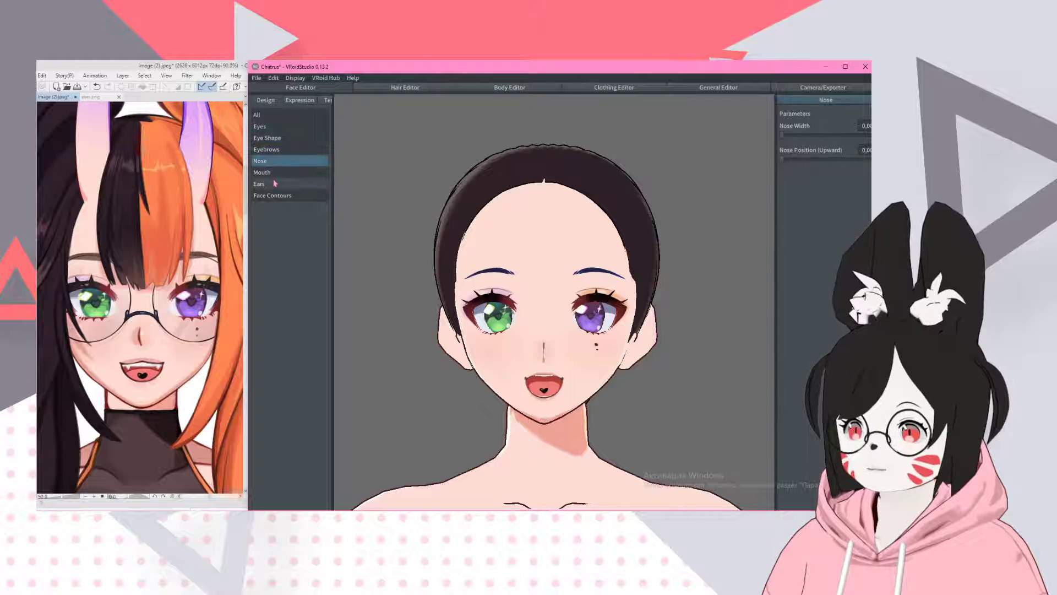
left_click(268, 173)
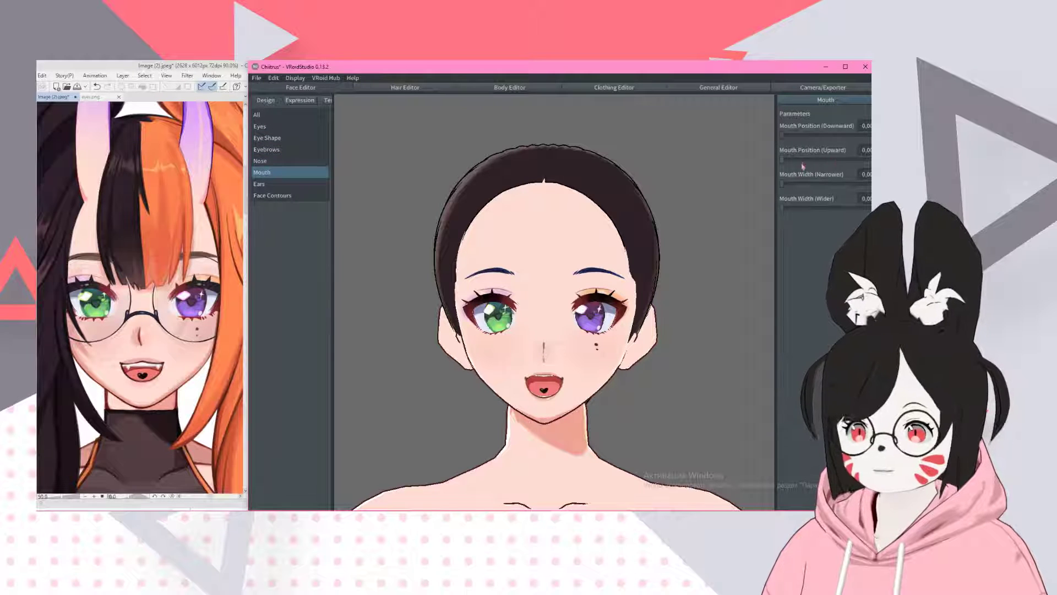
left_click_drag(804, 213, 807, 214)
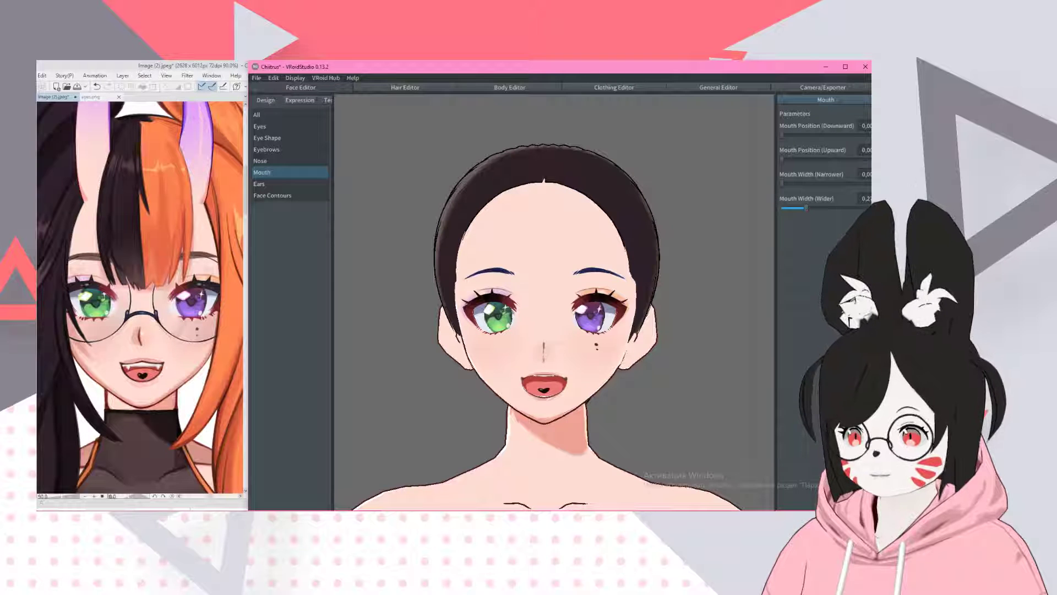
left_click(301, 101)
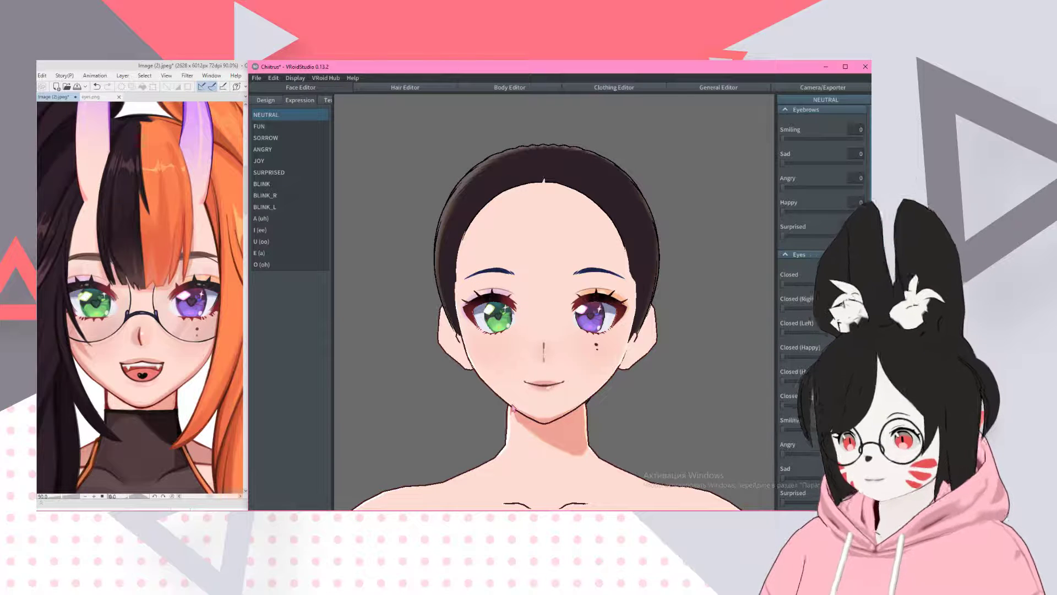
scroll(580, 366, "up", 4)
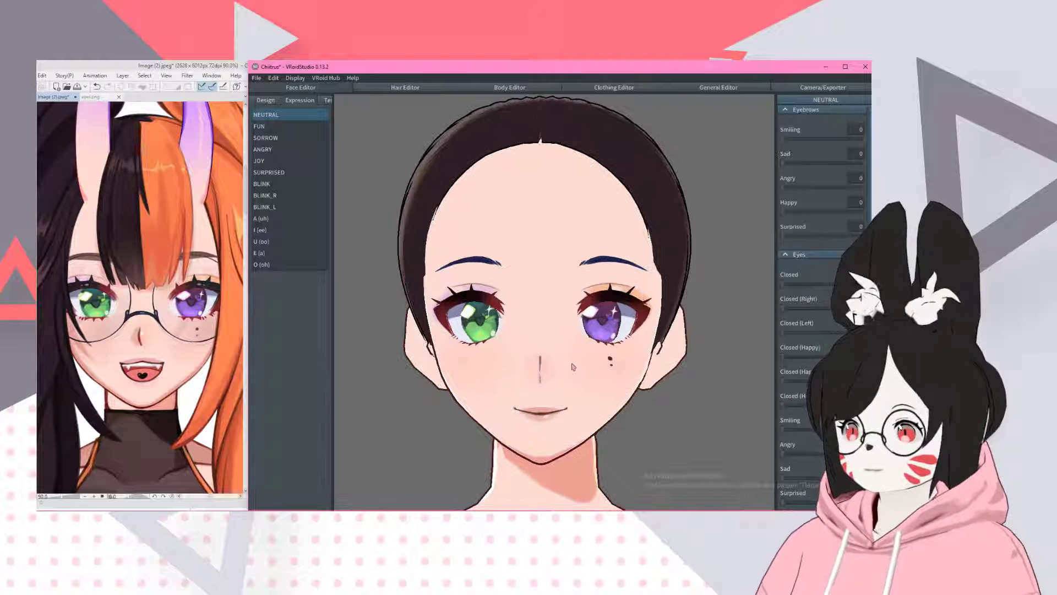
- Check the NEUTRAL face close up and from farther away, and raise the mouth's Closed value in that expression
right_click_drag(580, 366, 573, 367)
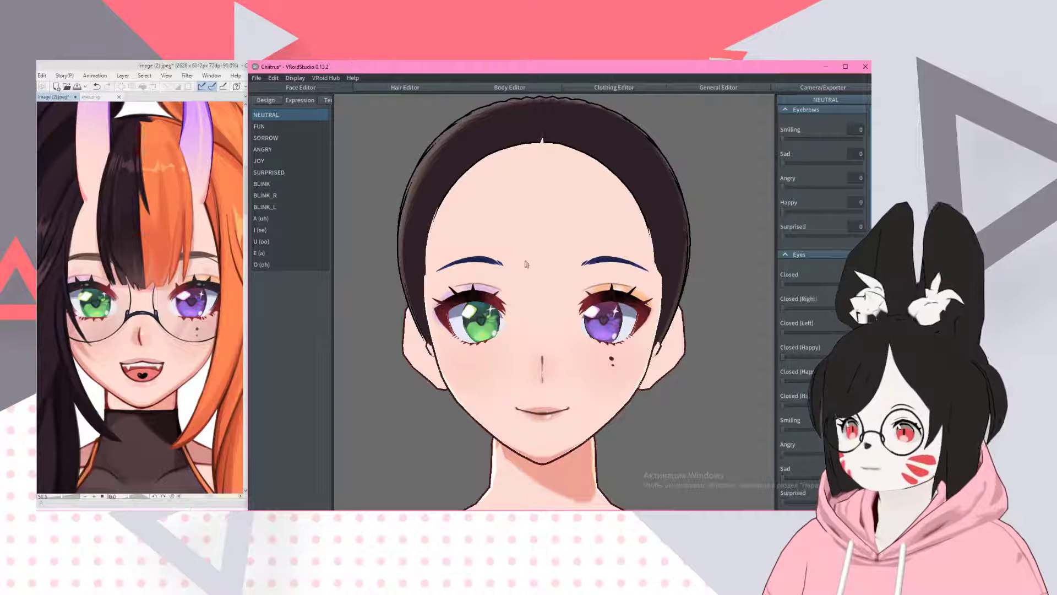
scroll(527, 264, "down", 5)
scroll(459, 257, "up", 2)
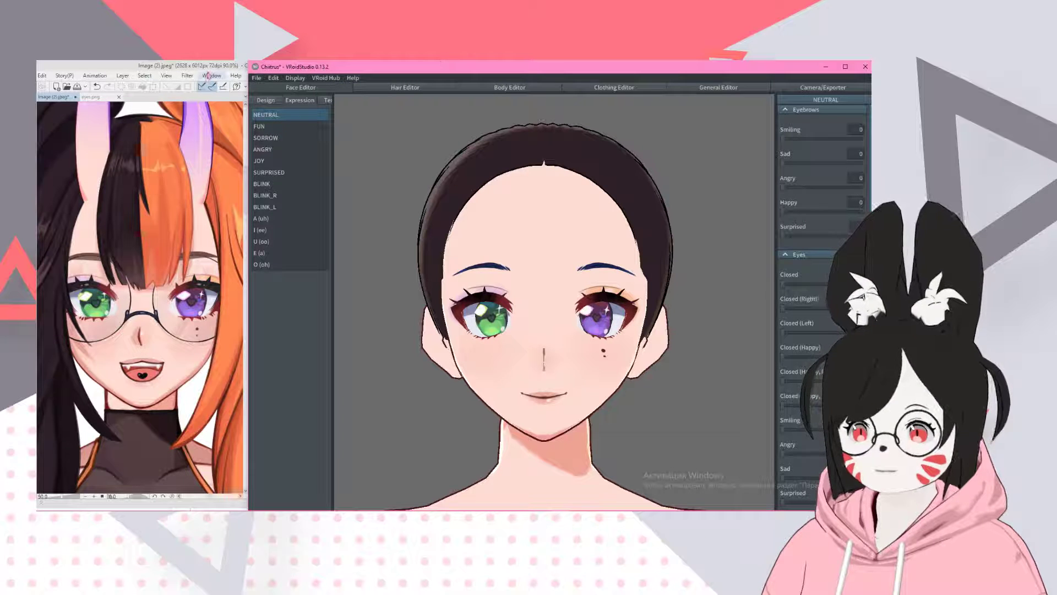
scroll(634, 263, "down", 2)
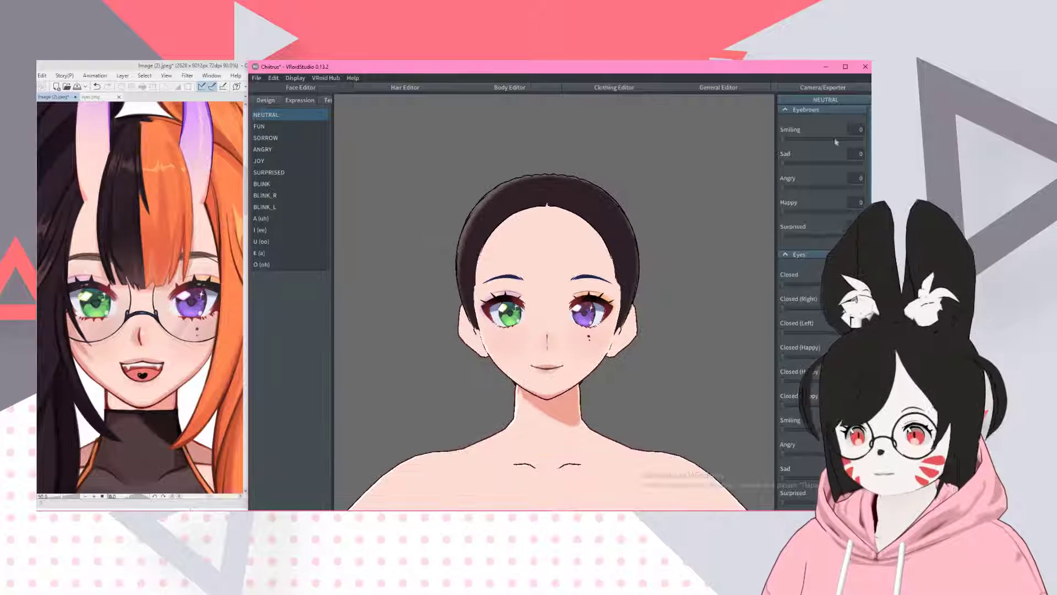
left_click(810, 256)
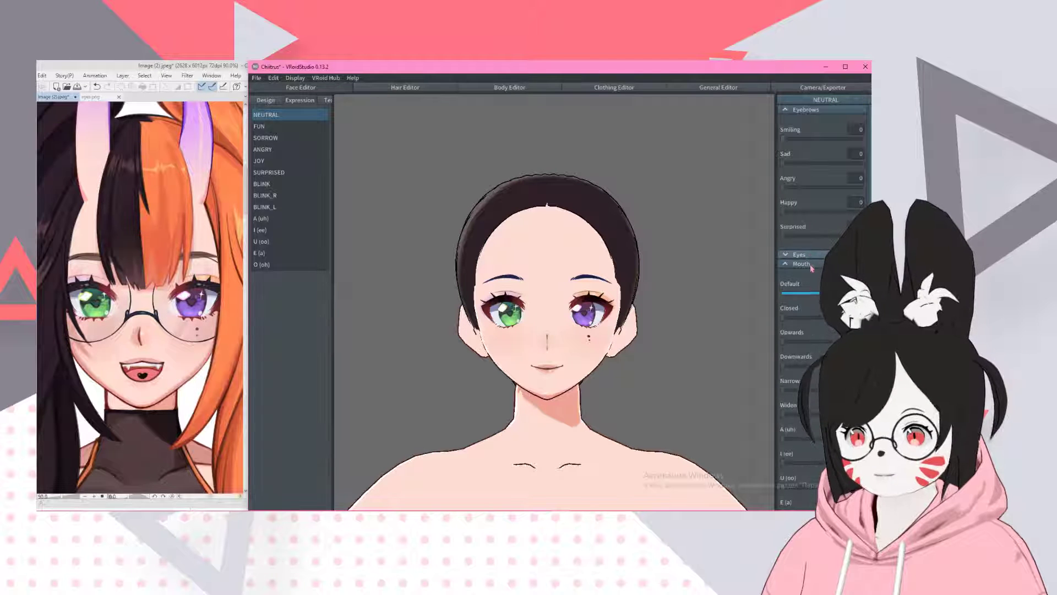
scroll(526, 334, "up", 2)
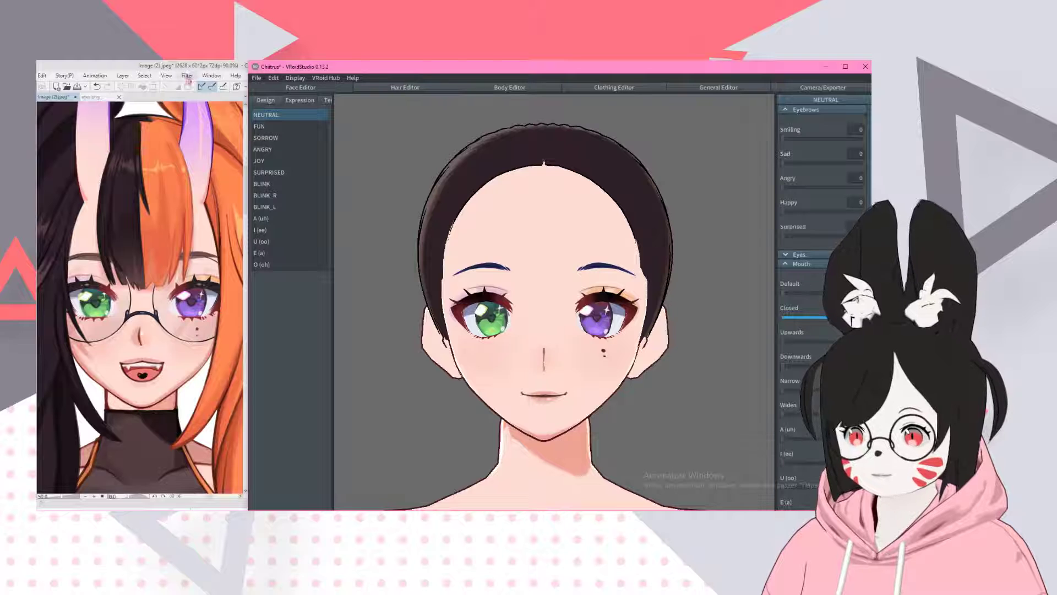
- In the FUN expression, set the eyebrows' Smiling to 63 and lower the mouth's Smiling to about a third
left_click(281, 130)
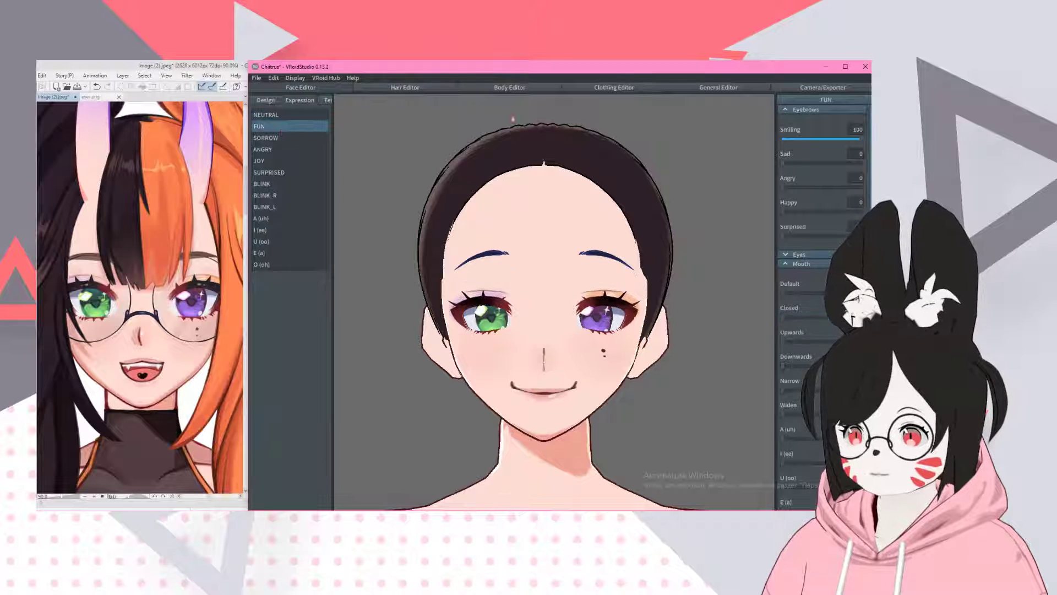
left_click_drag(858, 139, 835, 140)
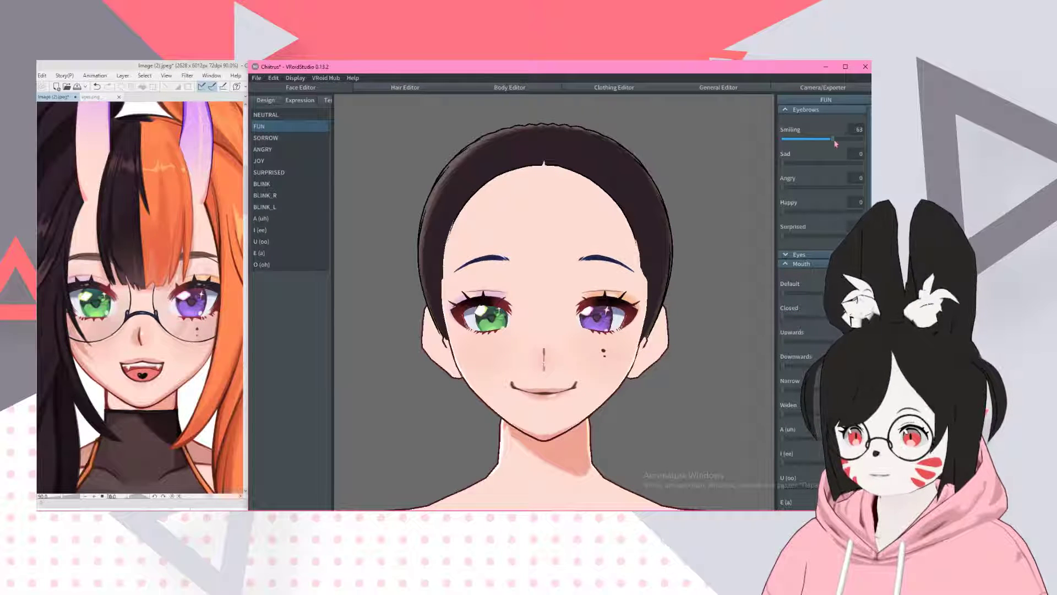
scroll(803, 460, "down", 3)
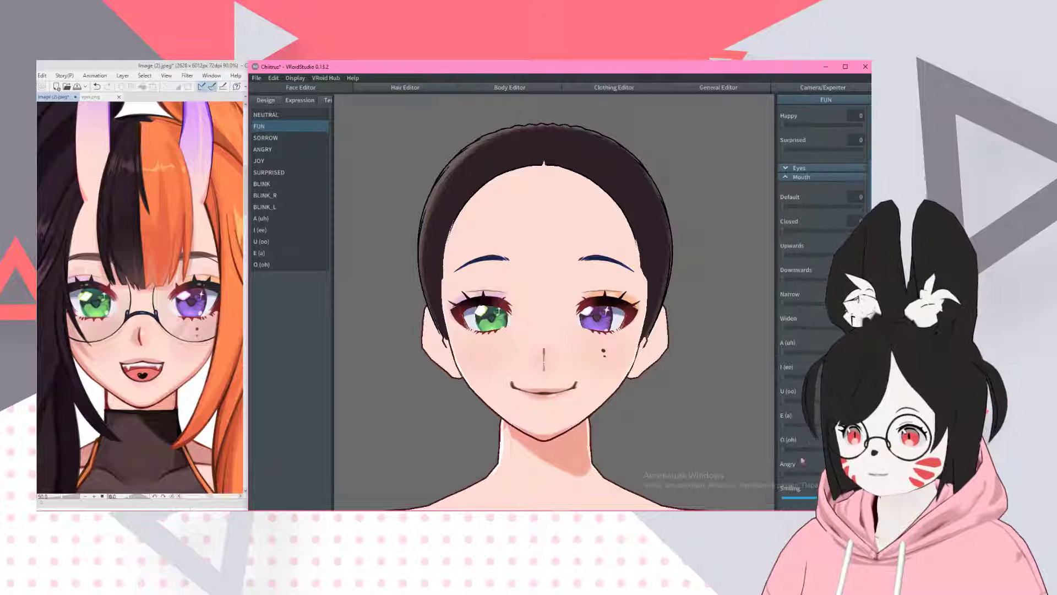
left_click_drag(802, 460, 848, 473)
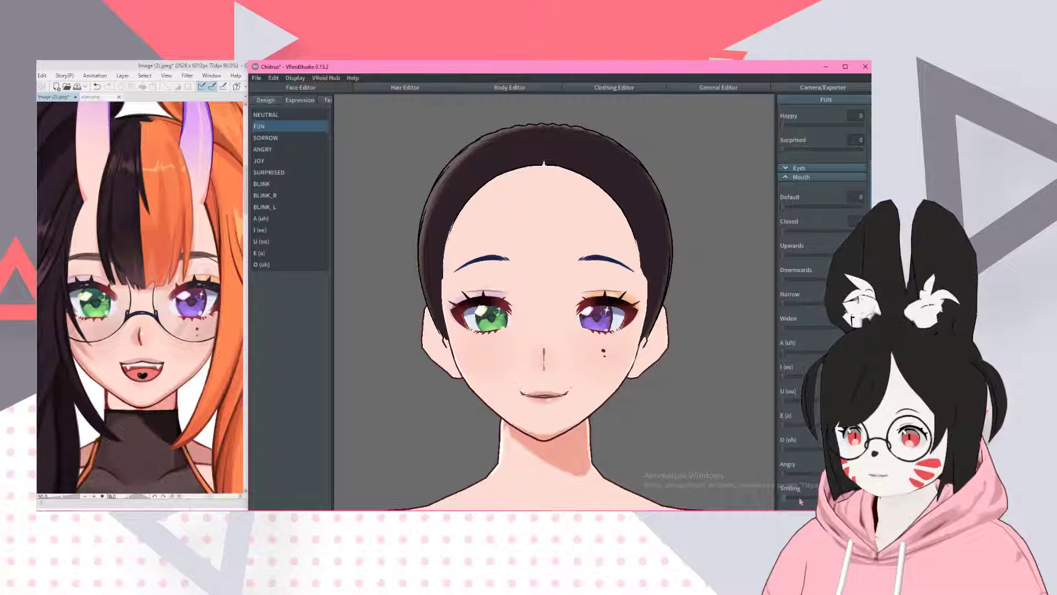
left_click_drag(802, 502, 806, 498)
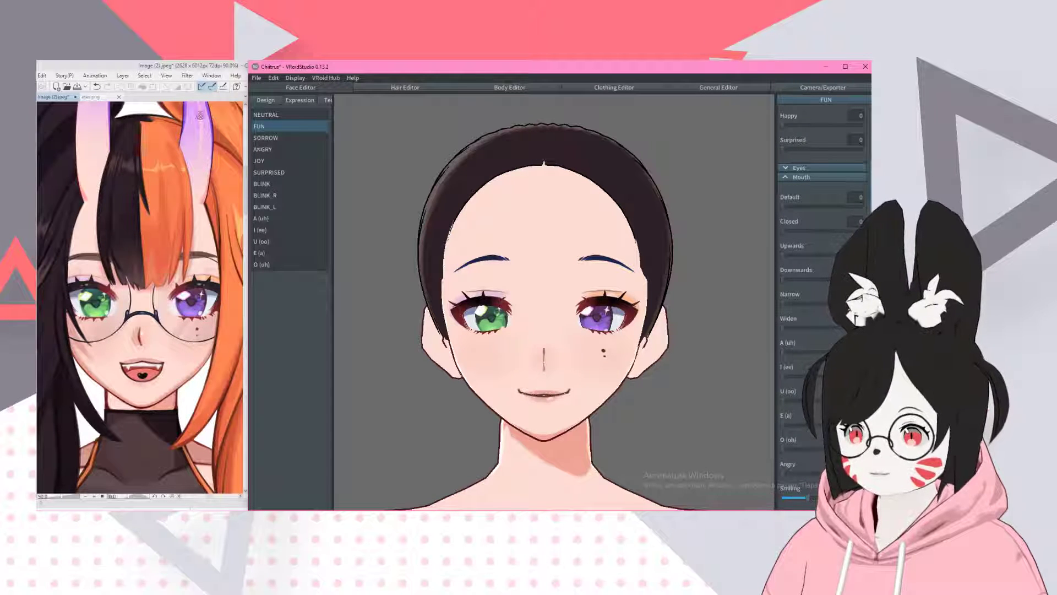
- In the SORROW expression, lower the mouth's Sad to just under half and raise its I (ee) to slightly over half
left_click(266, 138)
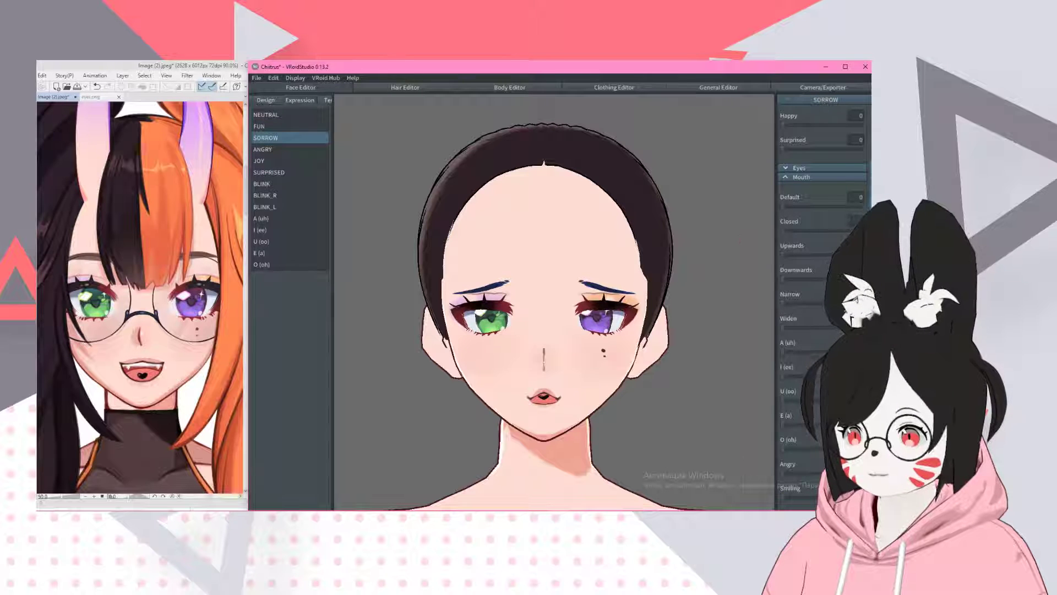
scroll(798, 330, "down", 3)
mouse_move(815, 399)
left_mouse_down()
mouse_move(760, 406)
mouse_move(829, 401)
left_mouse_up()
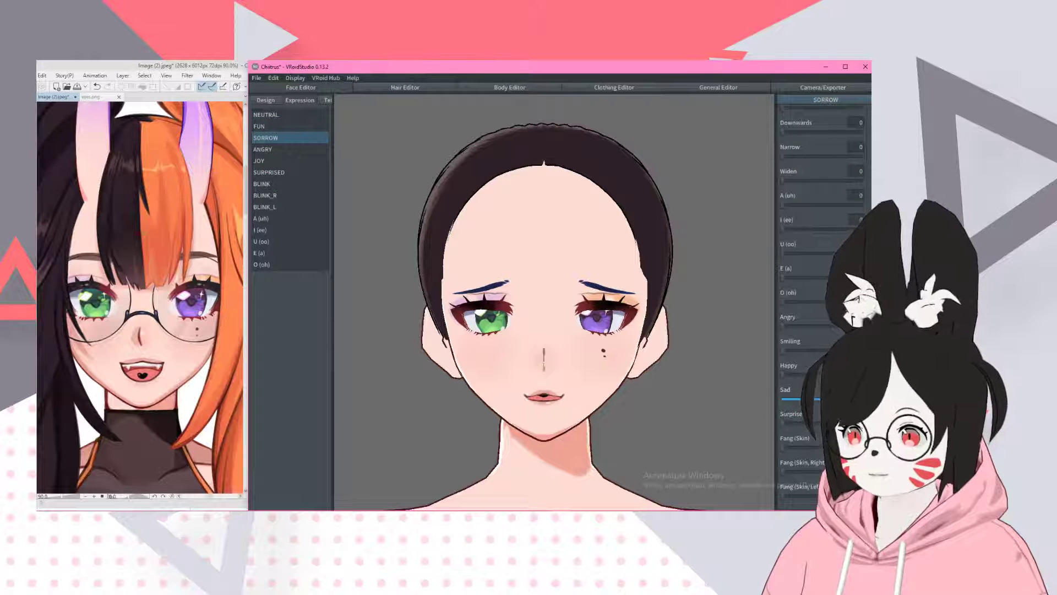
left_click_drag(783, 231, 827, 229)
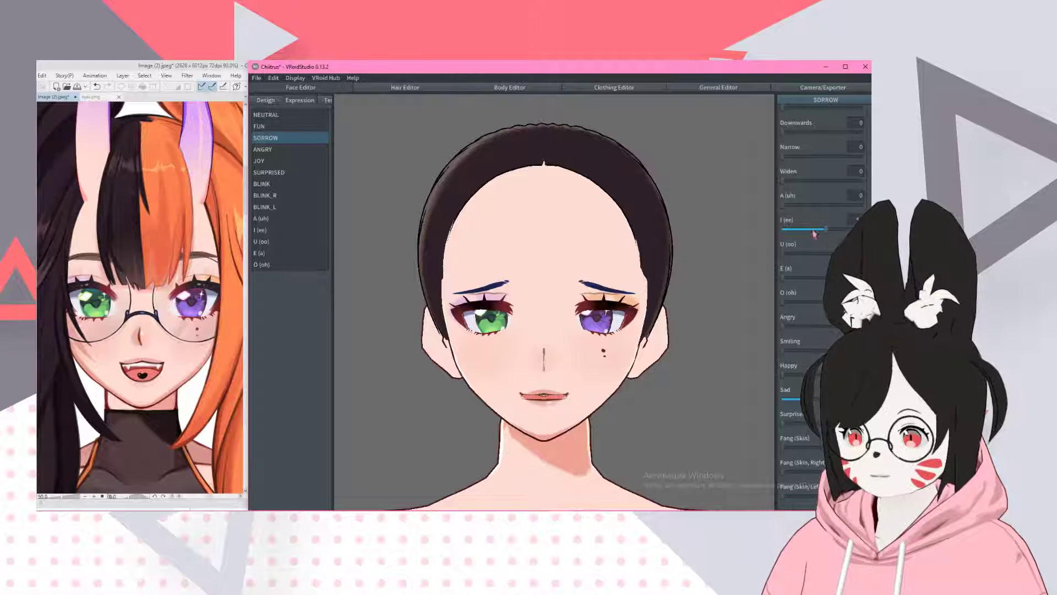
mouse_move(813, 399)
left_mouse_down()
mouse_move(826, 399)
mouse_move(792, 399)
mouse_move(837, 400)
mouse_move(822, 400)
left_mouse_up()
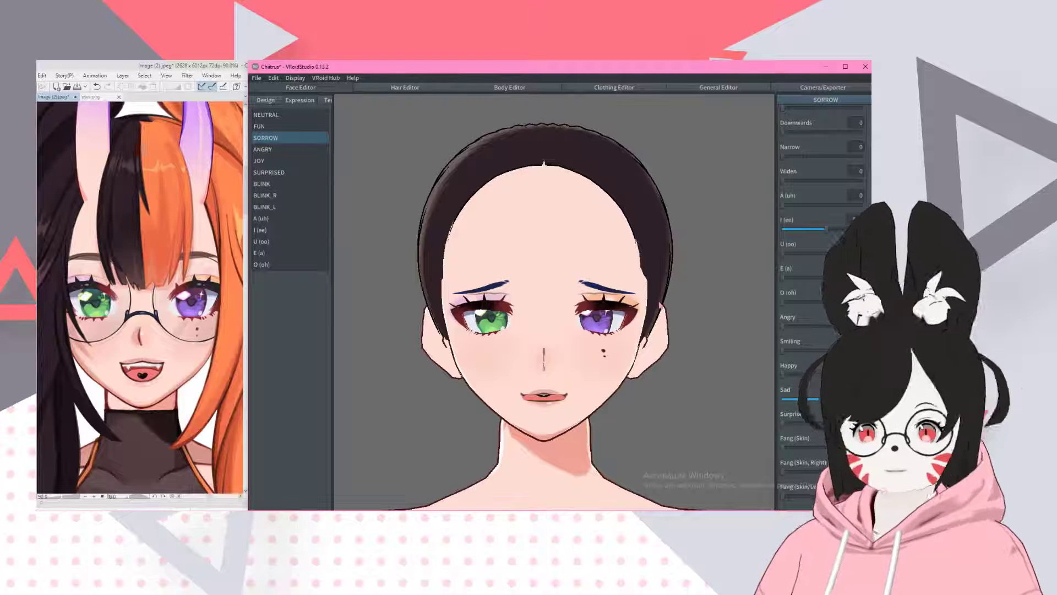
- Inspect the SORROW face up close, adjust the eyes' Sad value, and set the eyebrows' Sad to 92
right_click_drag(576, 289, 617, 321)
scroll(675, 274, "up", 4)
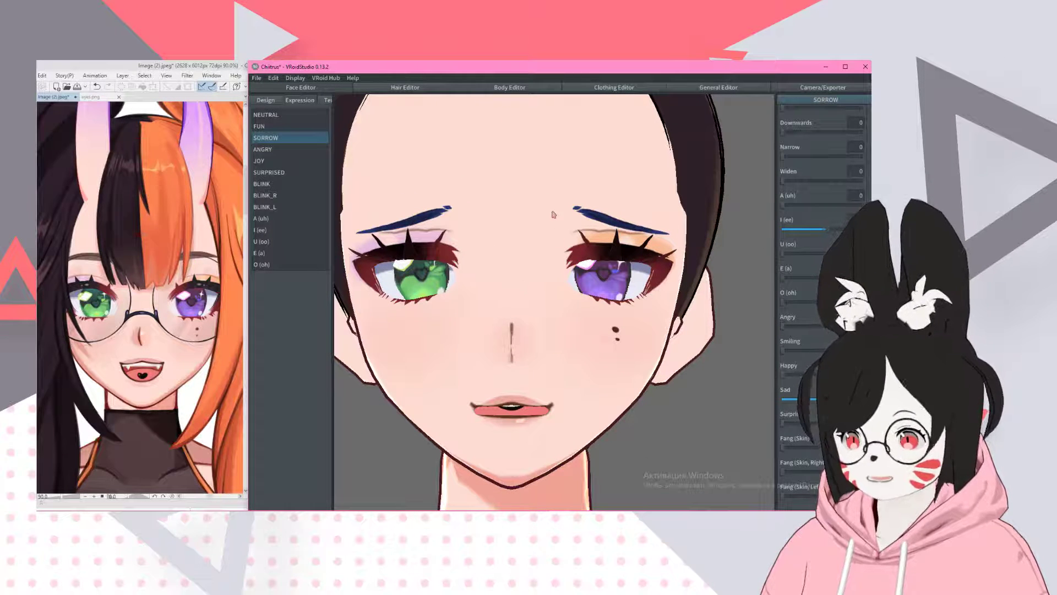
mouse_move(512, 234)
right_mouse_down()
mouse_move(410, 258)
mouse_move(385, 223)
mouse_move(503, 242)
mouse_move(484, 205)
mouse_move(504, 245)
right_mouse_up()
scroll(513, 236, "down", 5)
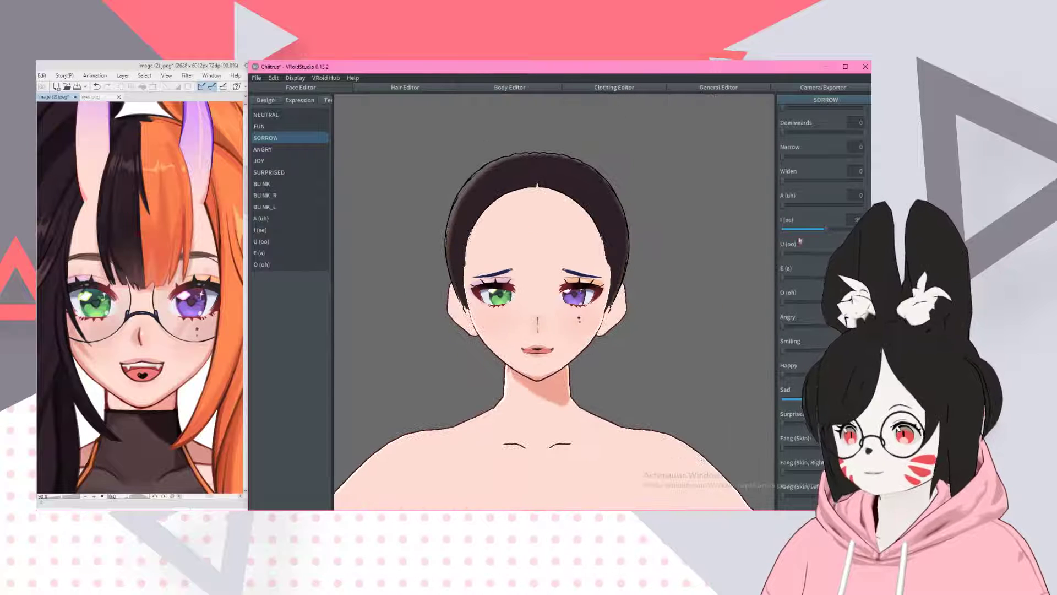
scroll(832, 233, "up", 2)
scroll(820, 276, "up", 3)
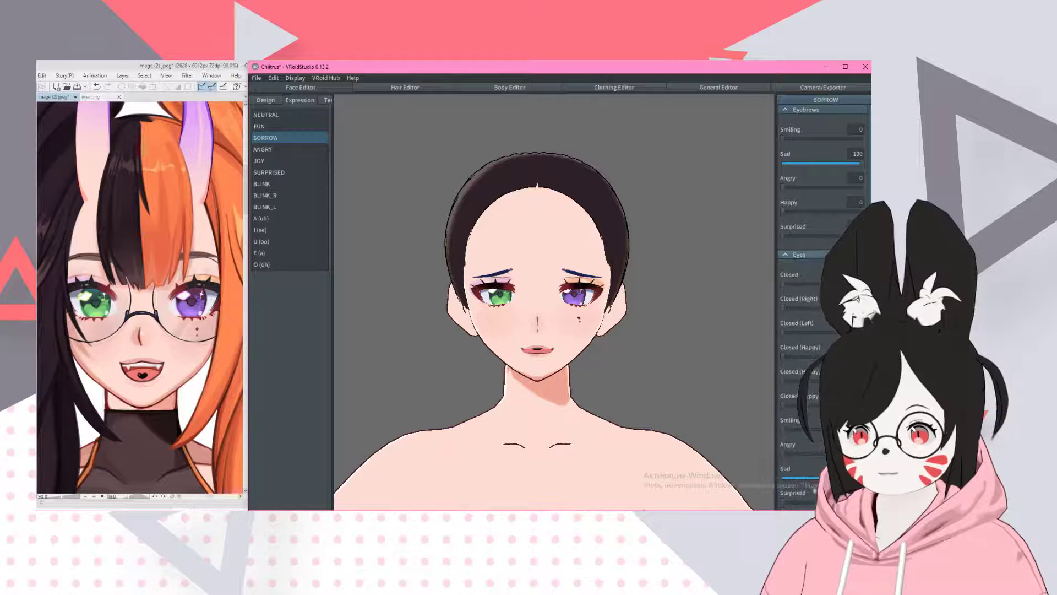
mouse_move(817, 477)
left_mouse_down()
mouse_move(769, 478)
mouse_move(823, 478)
left_mouse_up()
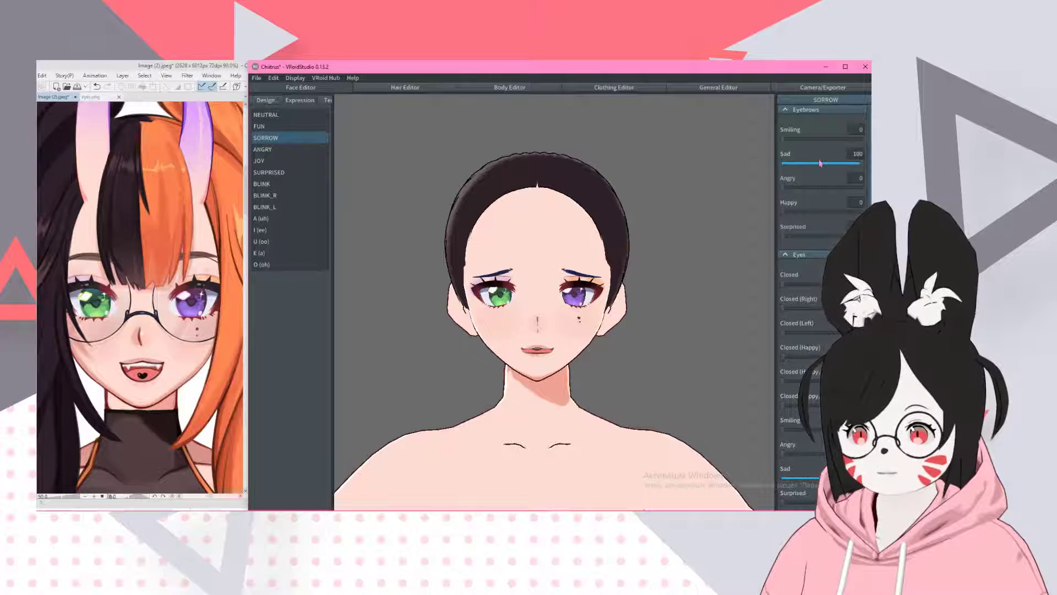
left_click_drag(820, 163, 856, 170)
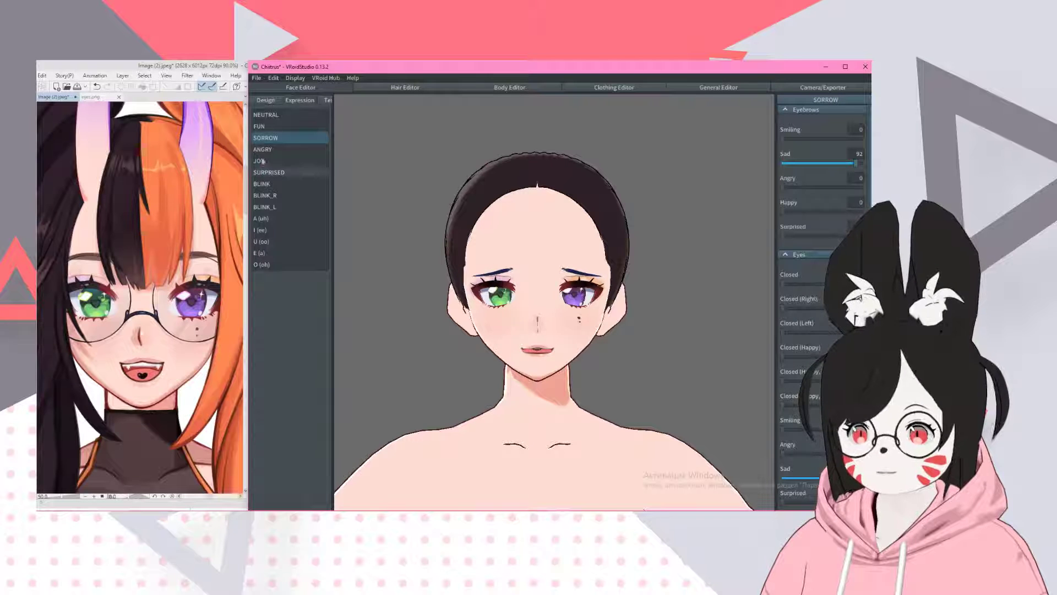
- In the ANGRY expression, lower the mouth's Angry value to about half
left_click(278, 151)
scroll(472, 305, "up", 4)
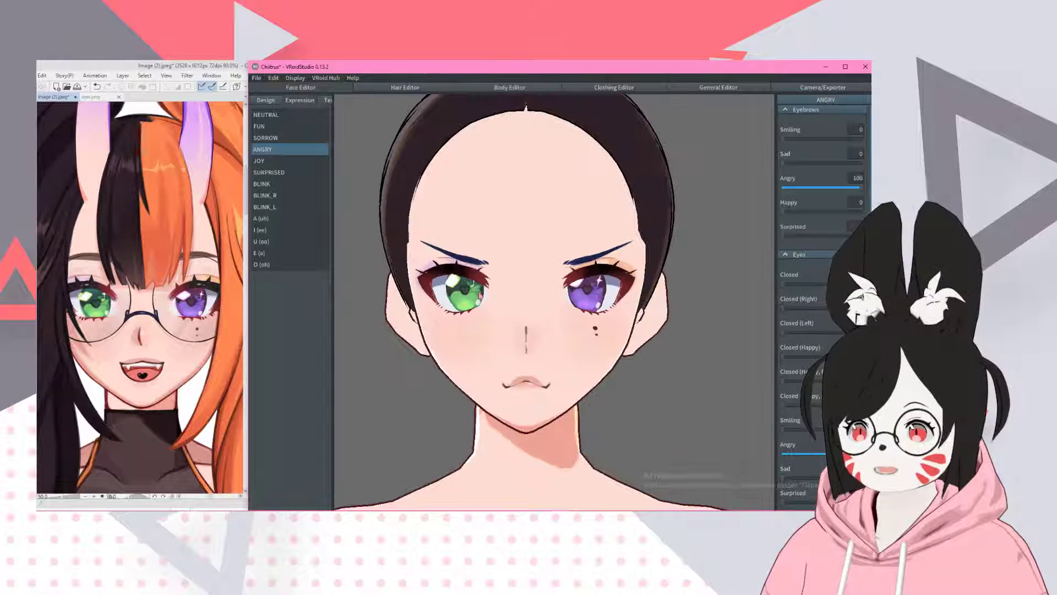
middle_click_drag(495, 326, 497, 326)
scroll(531, 267, "down", 2)
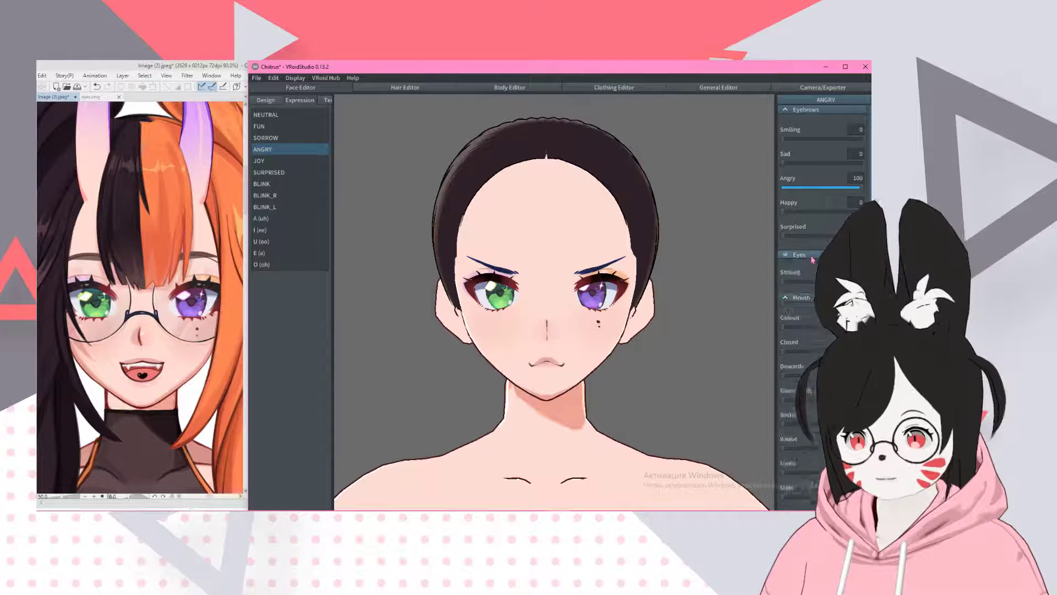
scroll(815, 357, "down", 5)
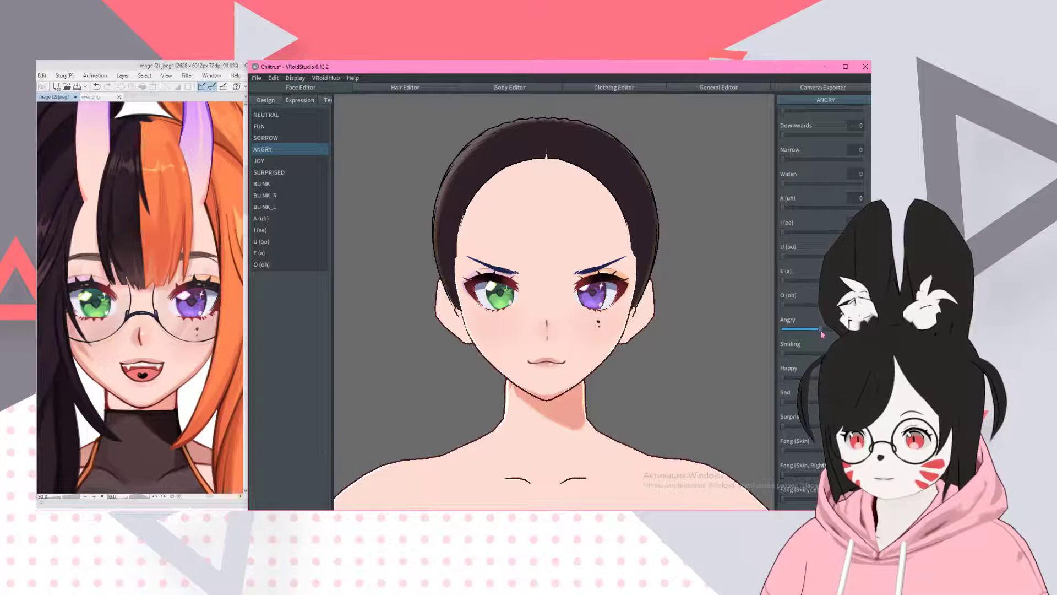
- In the JOY expression, reduce the mouth's Happy value to under half and set its Narrow value to 37
left_click(264, 161)
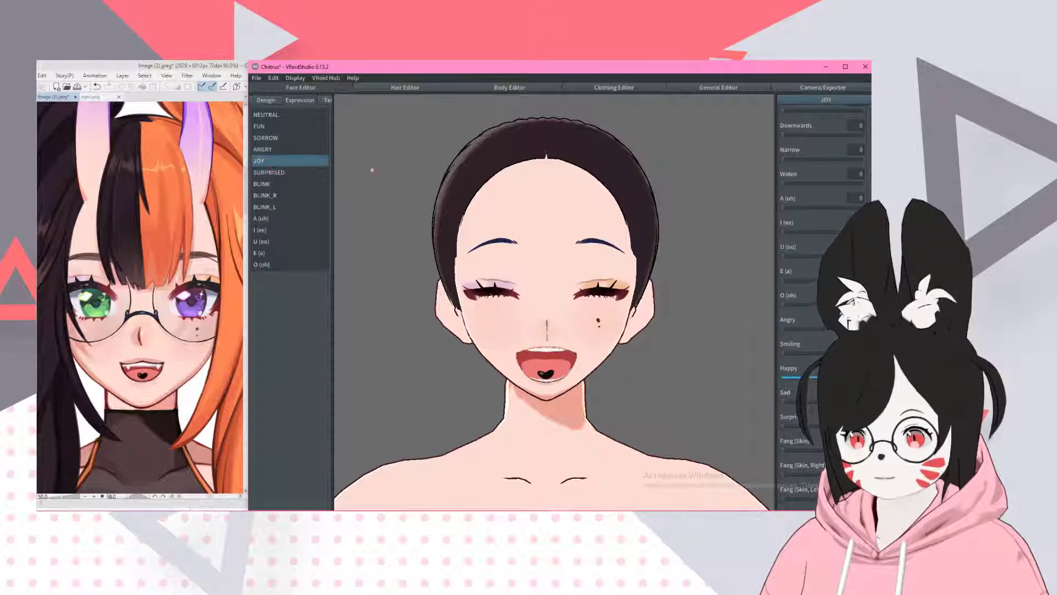
left_click_drag(791, 379, 830, 380)
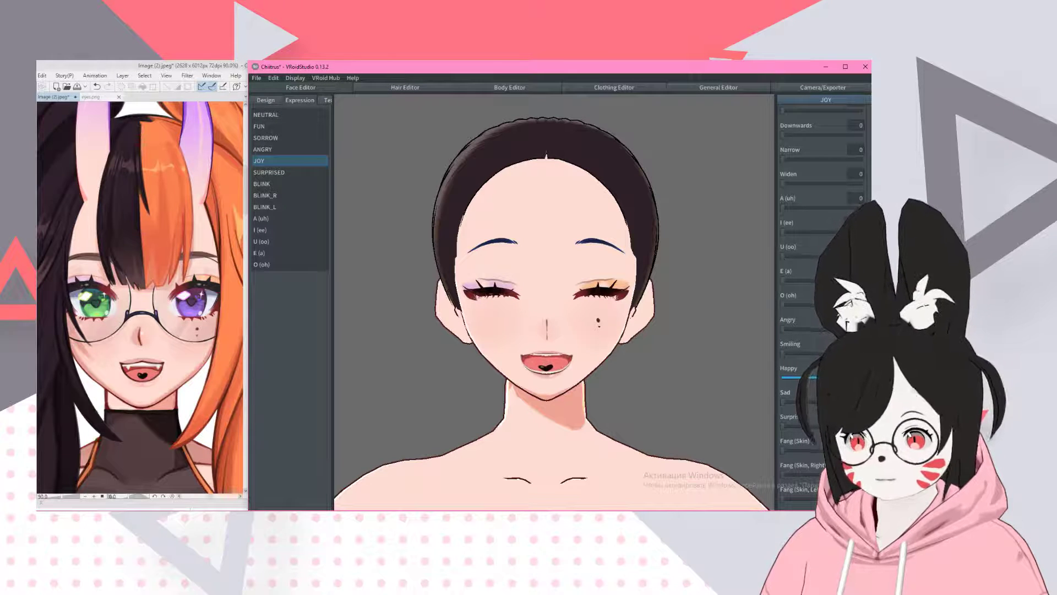
left_click_drag(794, 164, 813, 161)
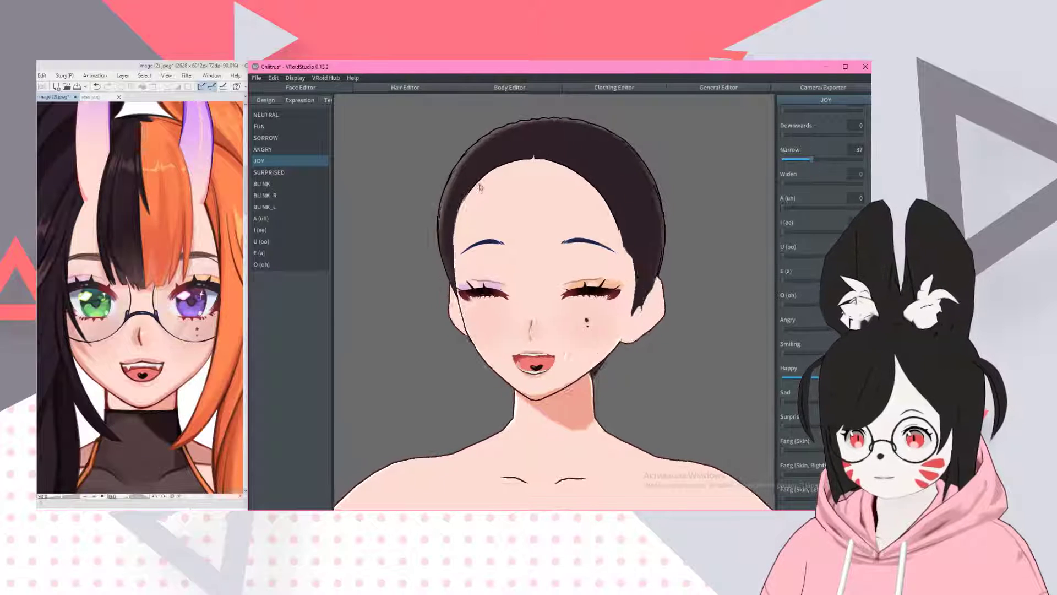
- In the SURPRISED expression, set the mouth's Narrow value to 100
left_click(270, 172)
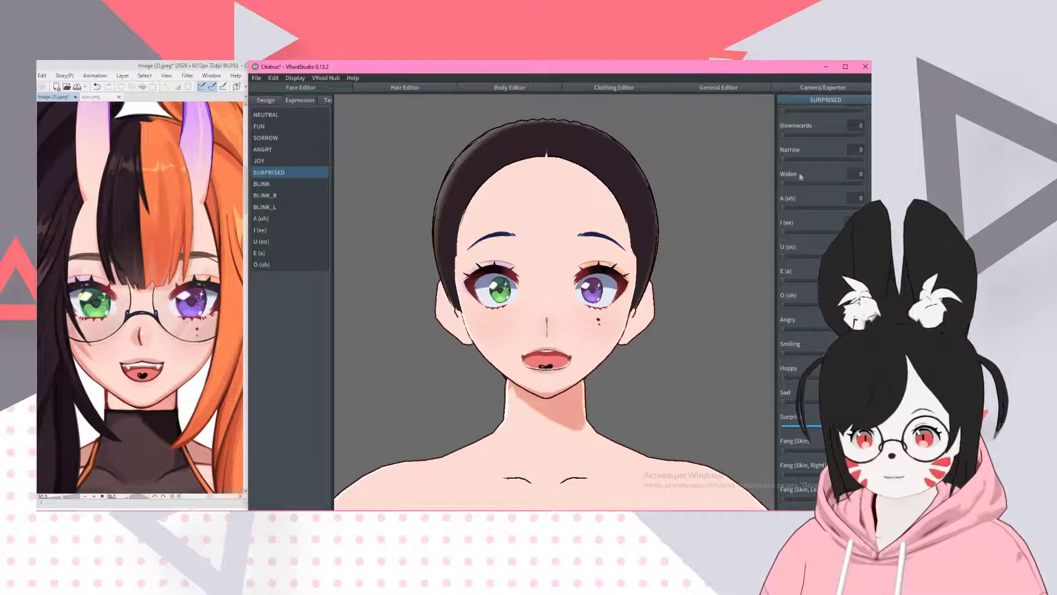
left_click_drag(793, 161, 861, 160)
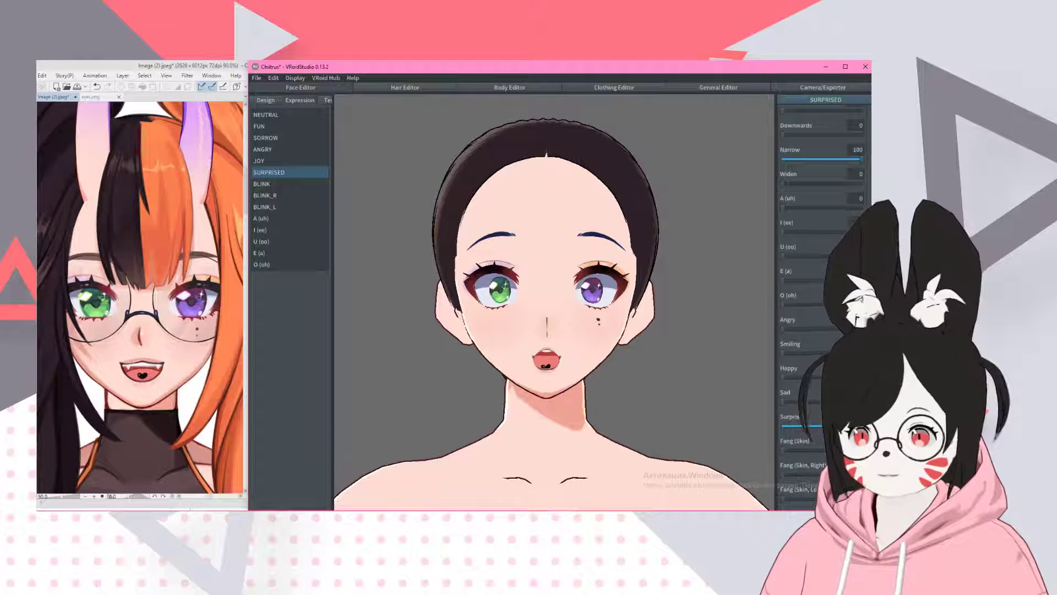
- Check how the eyes close in the BLINK expression, testing its Closed value, and preview BLINK_R
left_click(264, 184)
scroll(811, 270, "up", 10)
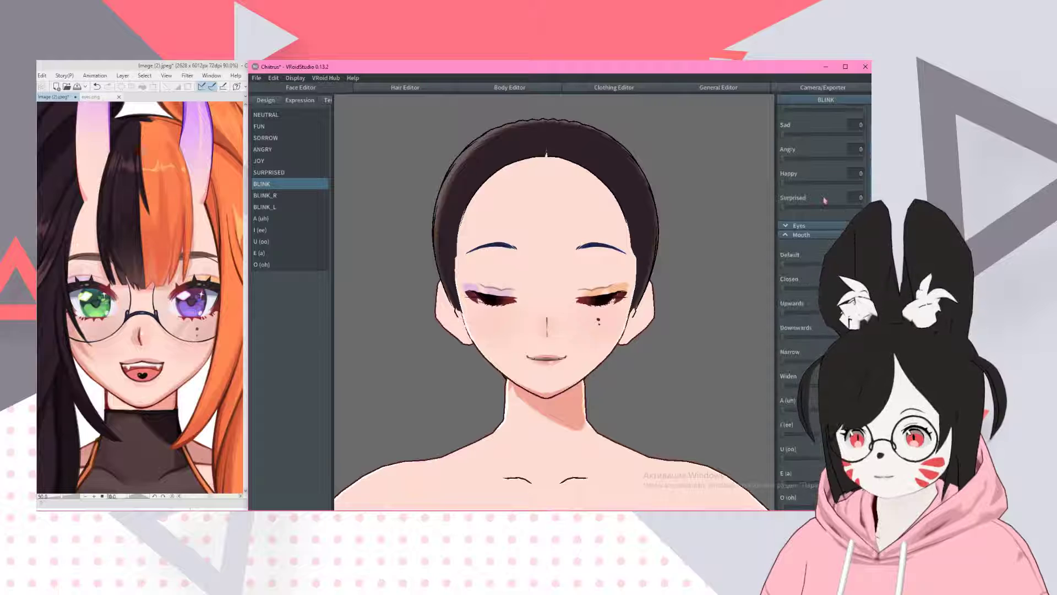
left_click_drag(808, 255, 862, 255)
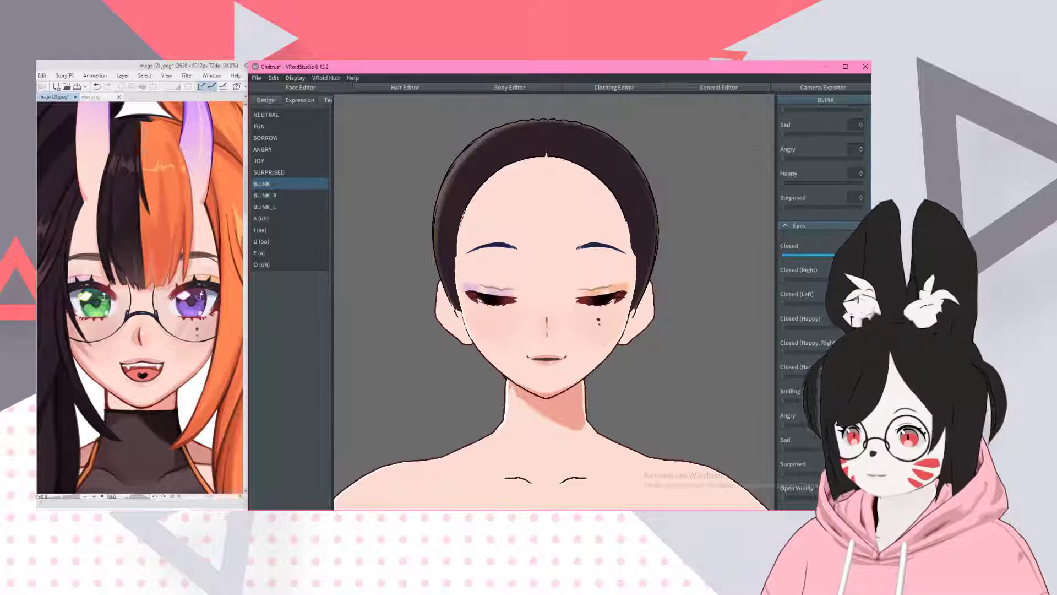
scroll(622, 259, "down", 1)
scroll(551, 253, "up", 1)
left_click(276, 196)
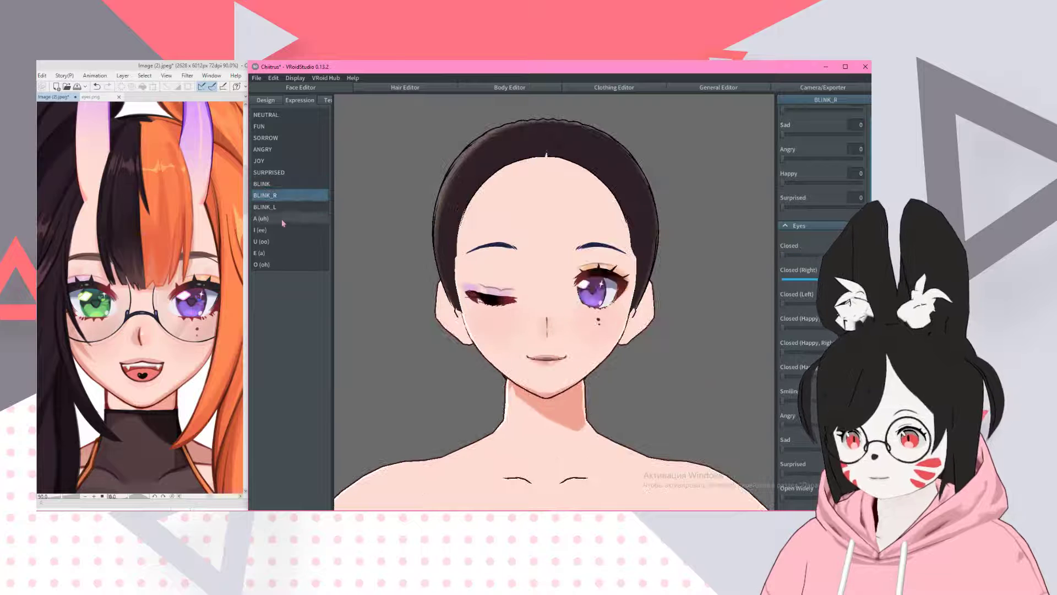
- Reduce the mouth opening in the A (uh) expression by lowering its A (uh) value, and select the I (ee) expression
left_click(282, 219)
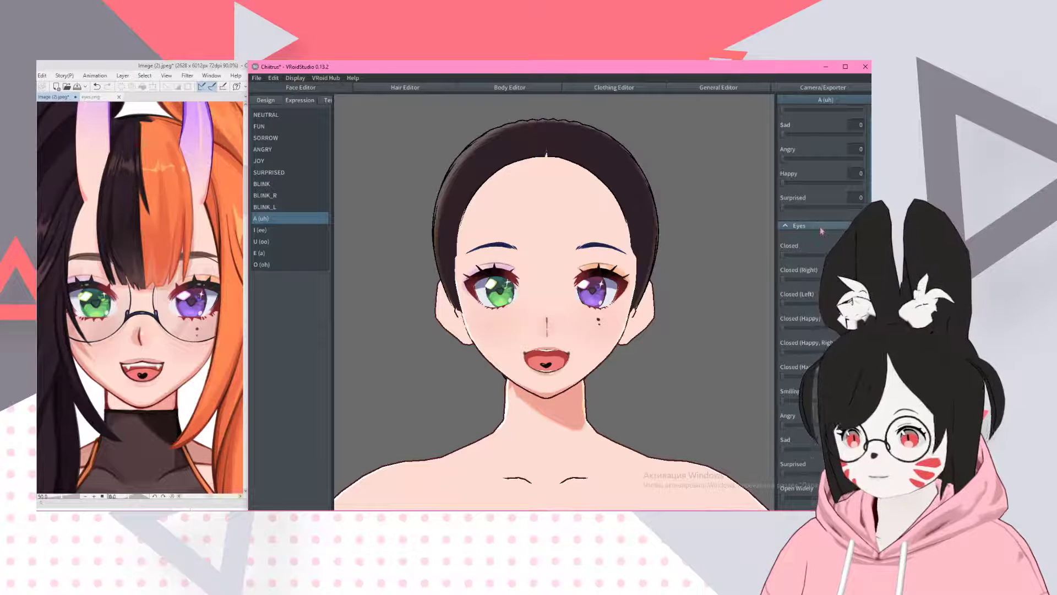
left_click(797, 226)
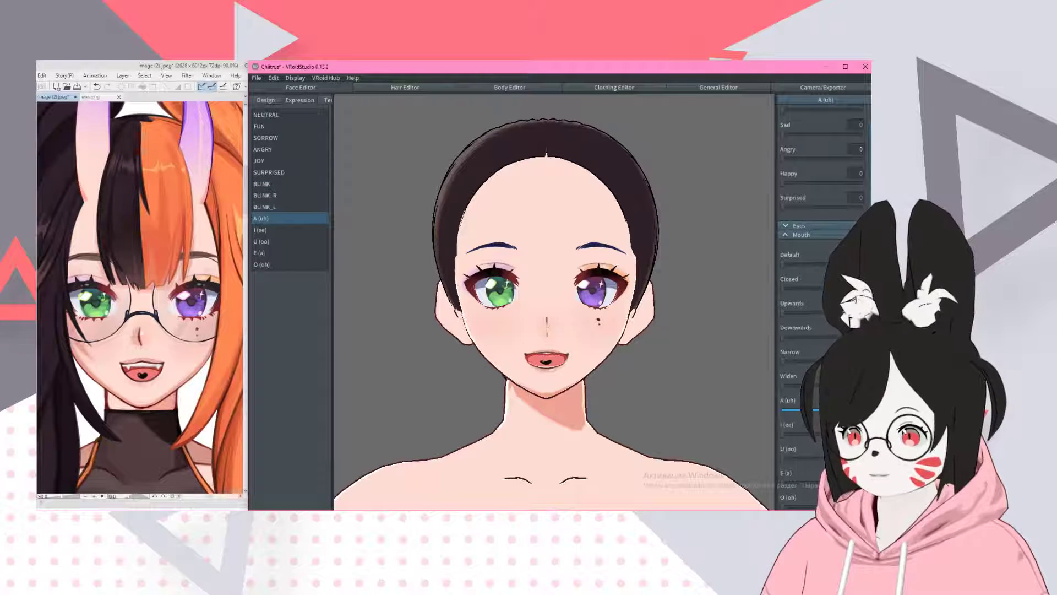
left_click(269, 230)
- Reduce the mouth's U (oo) value in the U (oo) expression, and preview the E (a) expression
left_click(286, 241)
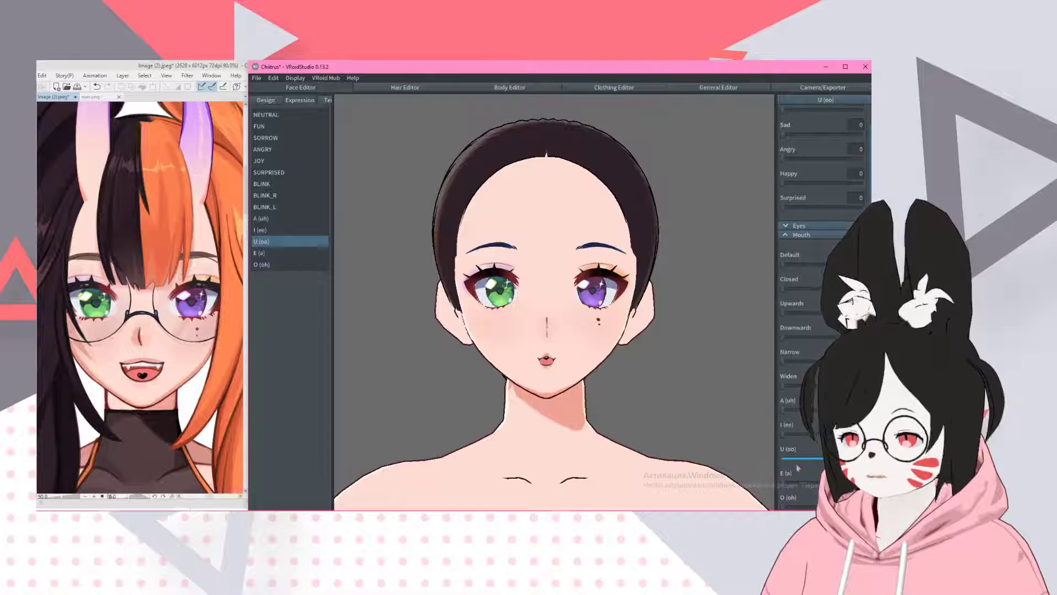
left_click(797, 485)
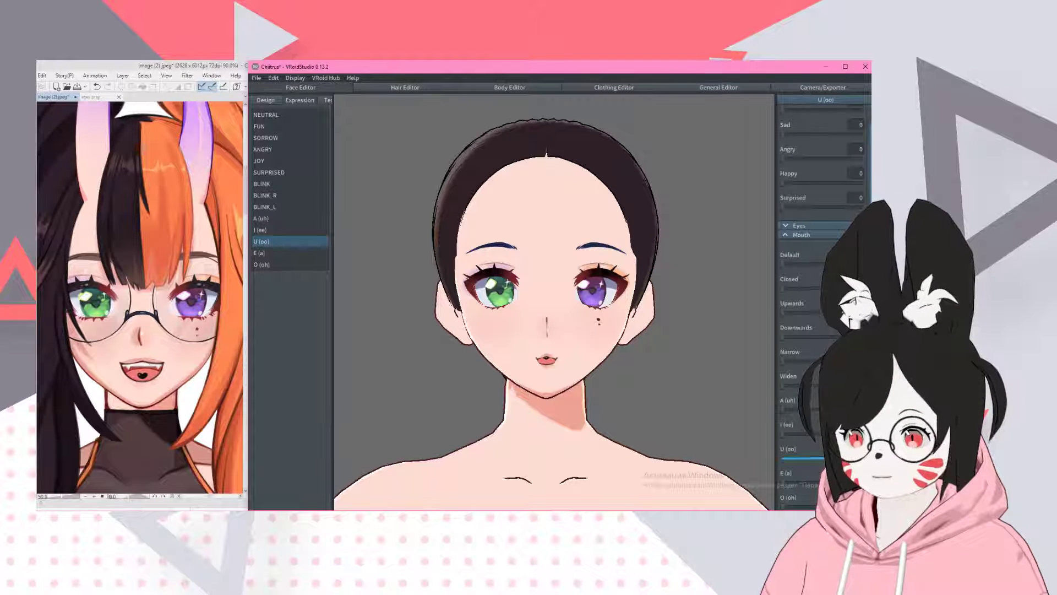
left_click(286, 253)
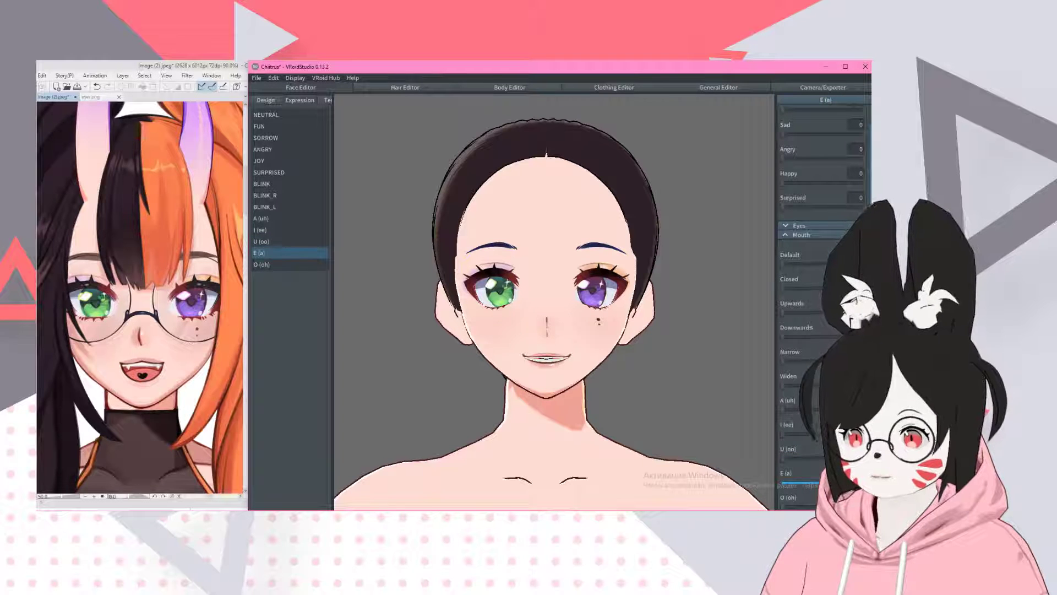
- Make the mouth smaller in the O (oh) expression by raising its Narrow value
left_click(287, 266)
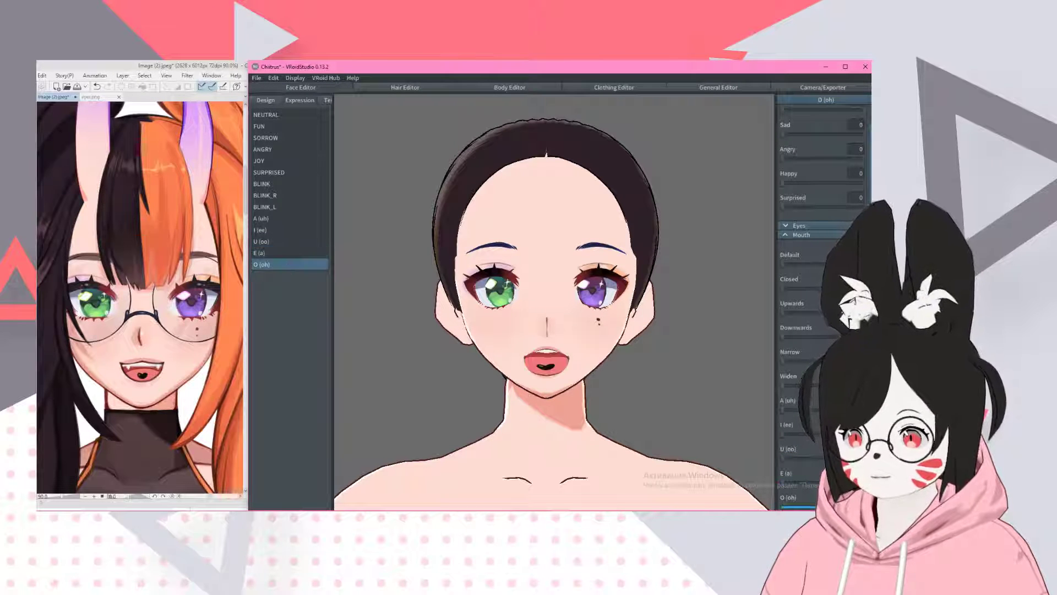
scroll(820, 303, "down", 2)
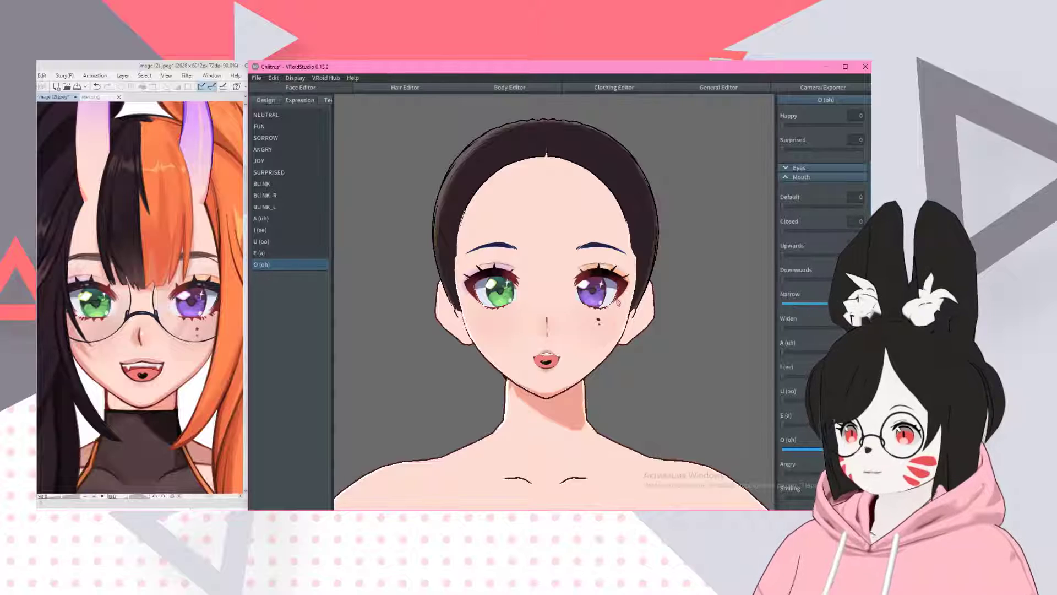
mouse_move(613, 299)
right_mouse_down()
mouse_move(746, 295)
mouse_move(616, 312)
right_mouse_up()
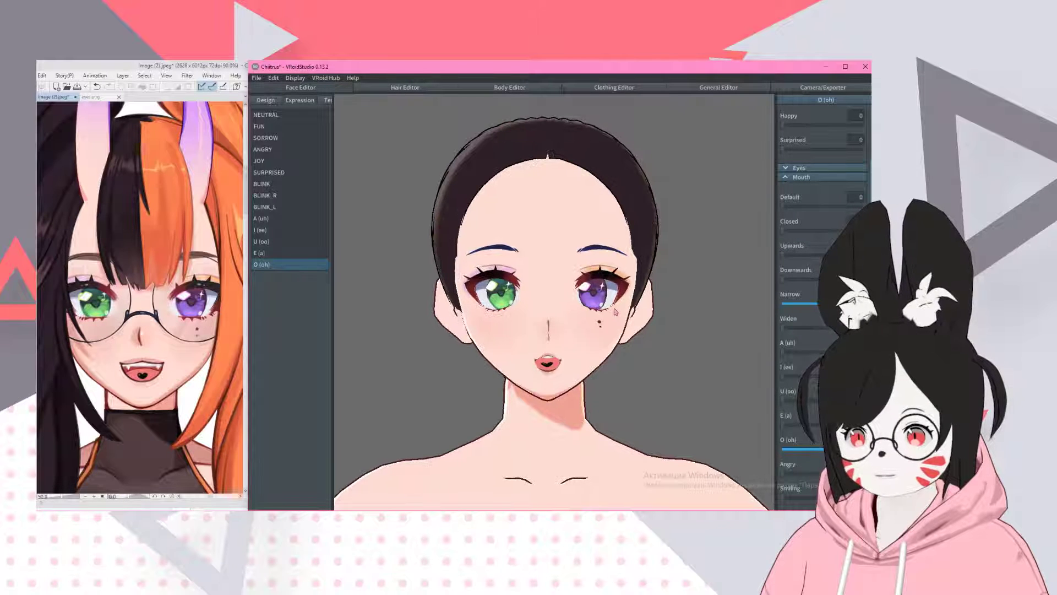
- Give the character long pointed ears like the reference, with Ear Tip Position (Upward) at 1 and Ear Tip Position (Horizontal) at about half
scroll(208, 277, "down", 2)
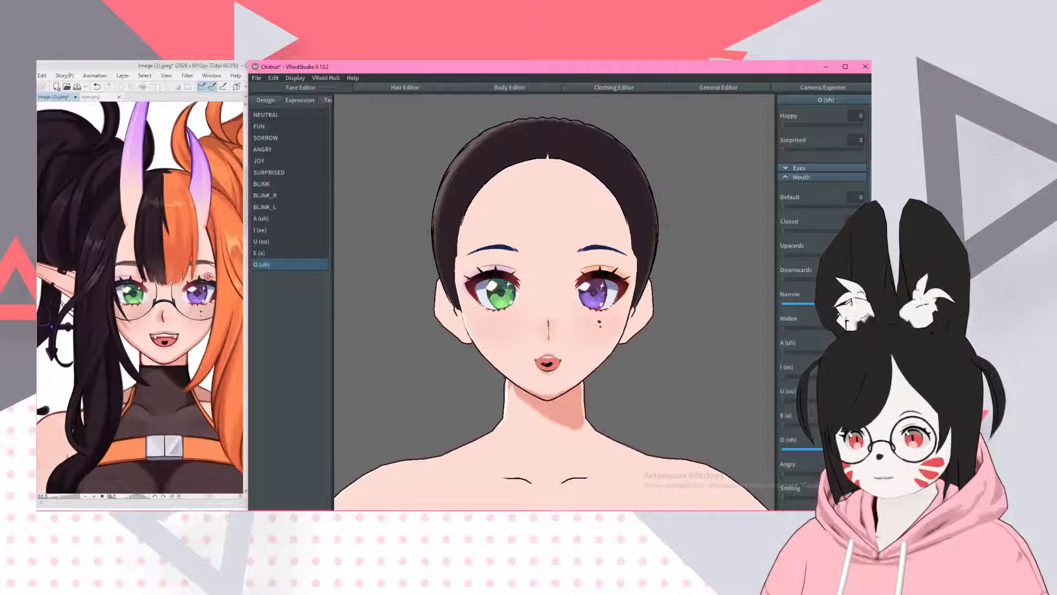
scroll(168, 207, "down", 1)
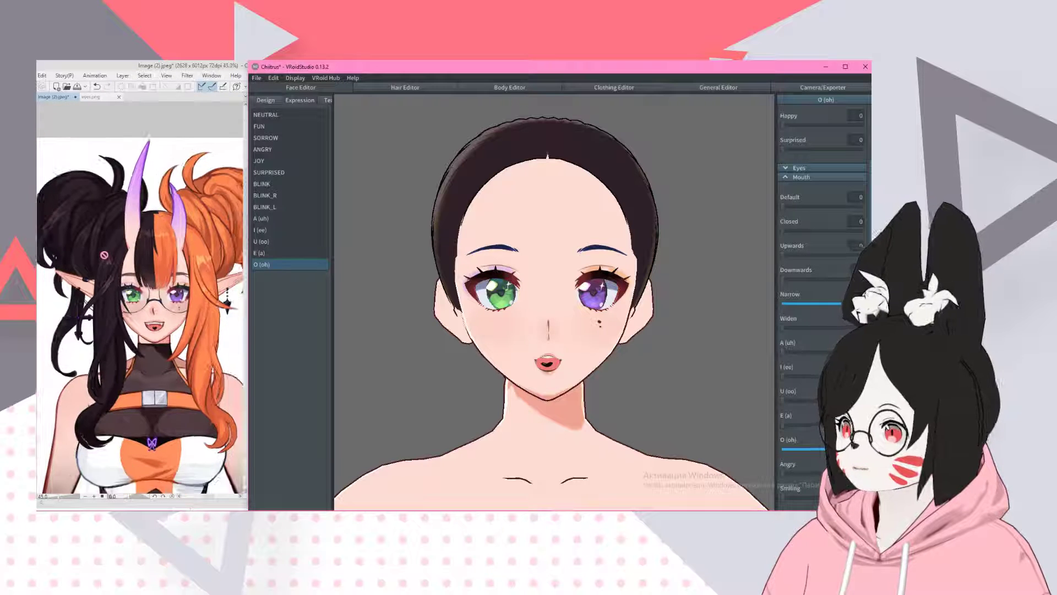
scroll(88, 296, "up", 1)
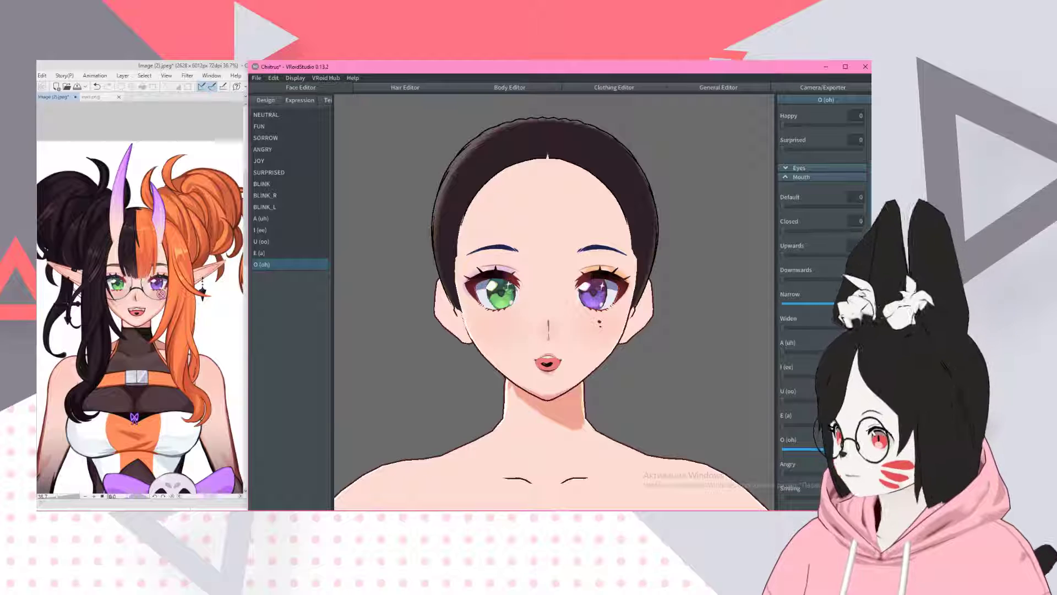
left_click(265, 100)
left_click(259, 184)
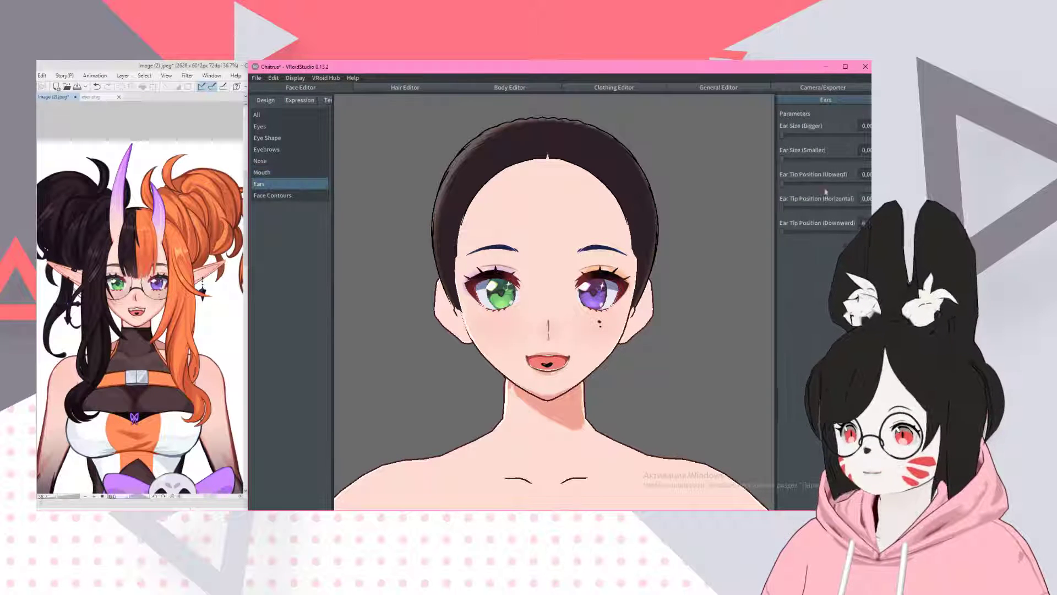
left_click_drag(782, 183, 865, 188)
left_click_drag(783, 209, 855, 208)
scroll(585, 264, "down", 2)
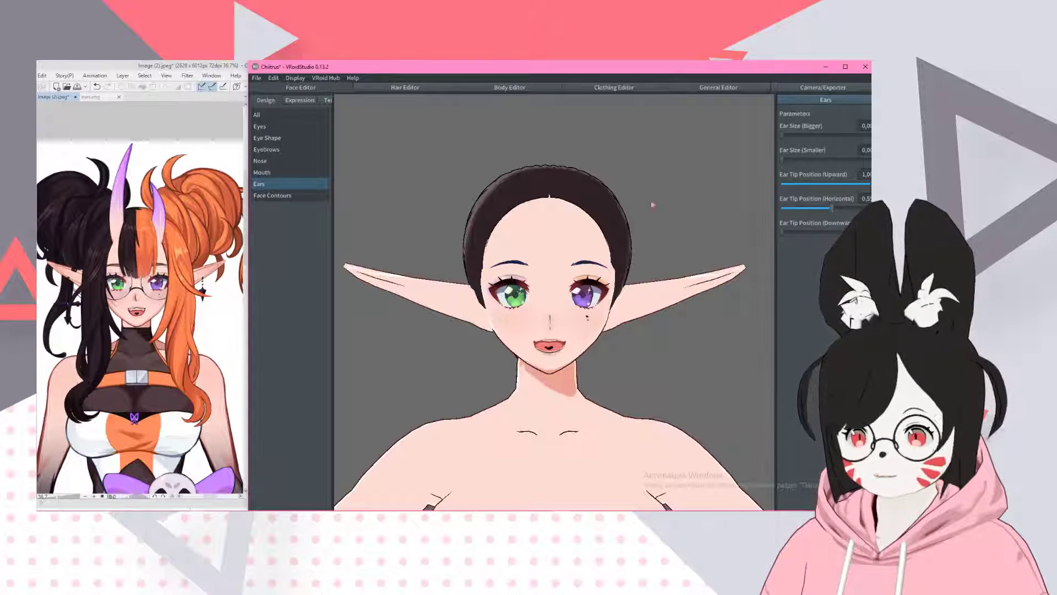
- Lower Ear Tip Position (Upward) to about half and shorten the ears by setting Ear Size (Smaller) to 1
left_click_drag(865, 188, 835, 188)
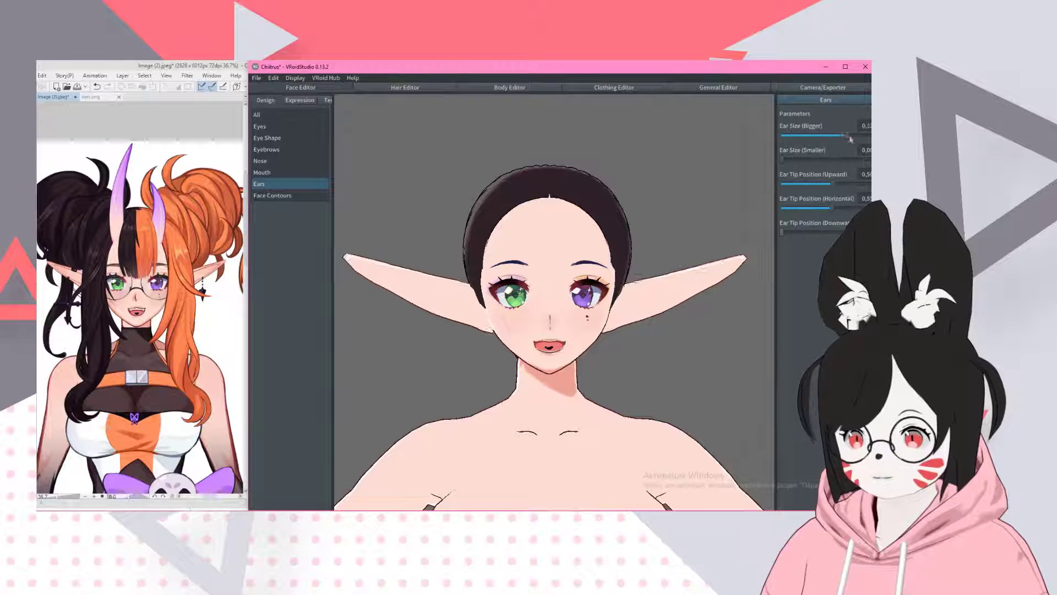
left_click_drag(782, 159, 870, 159)
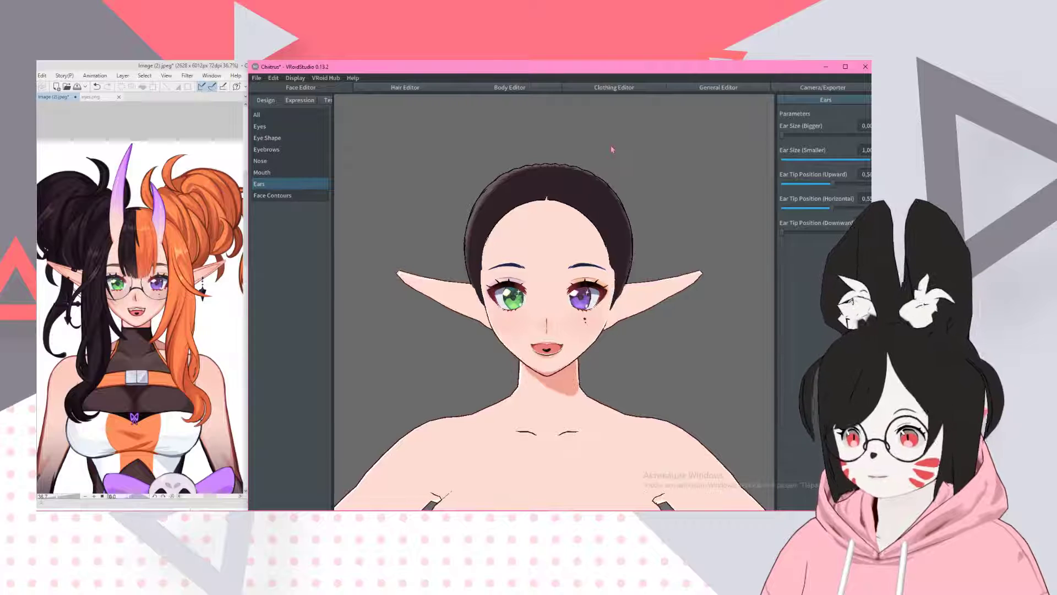
right_click_drag(618, 151, 489, 189)
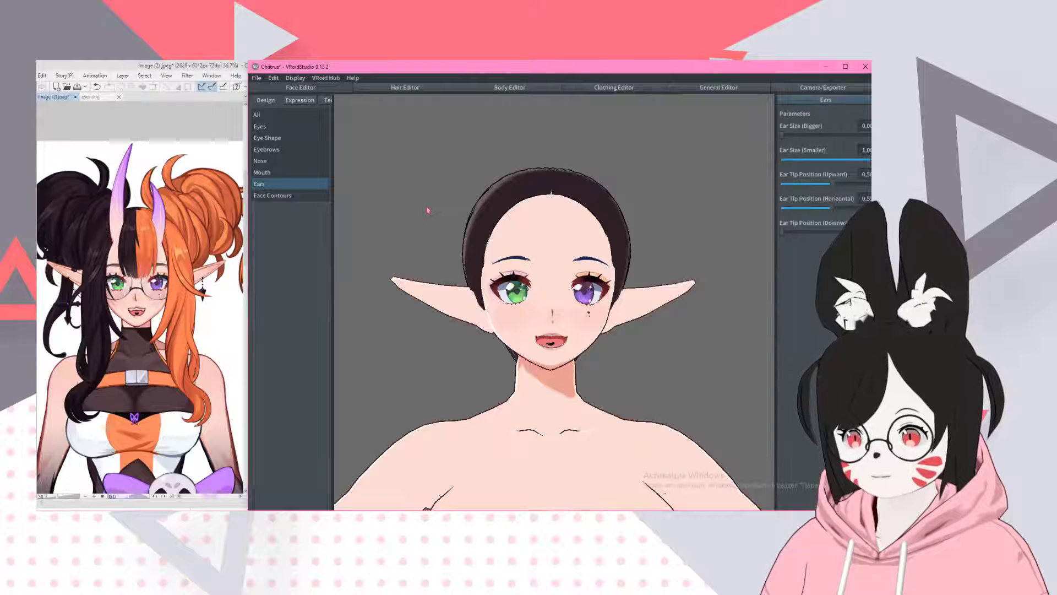
- Assign the orange hair material to the strands of Procedural Group 1 on the side of the head above the character's left ear
left_click(405, 87)
right_click_drag(632, 177, 565, 255)
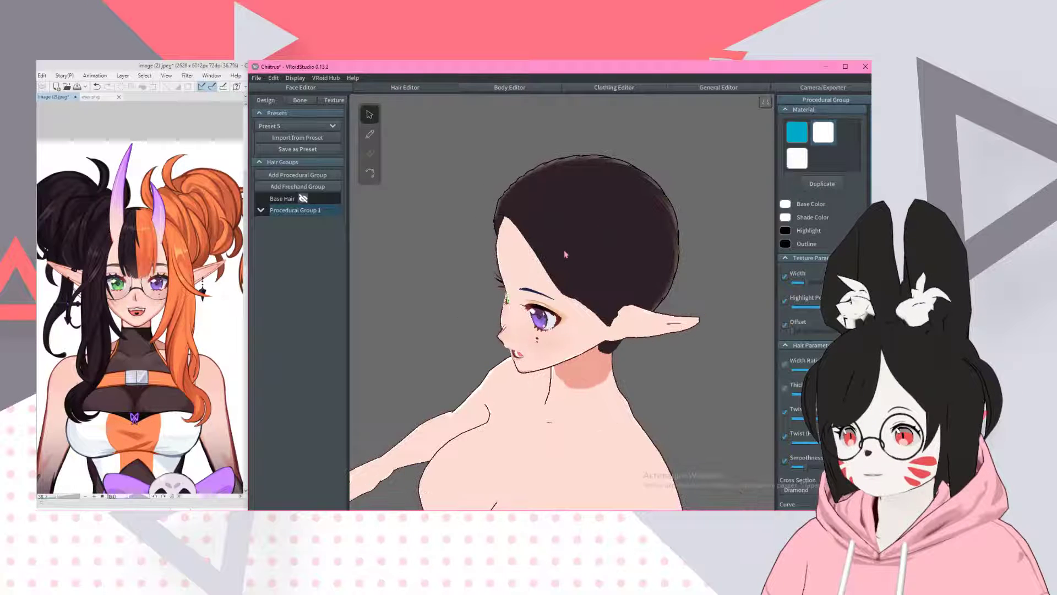
left_click(261, 210)
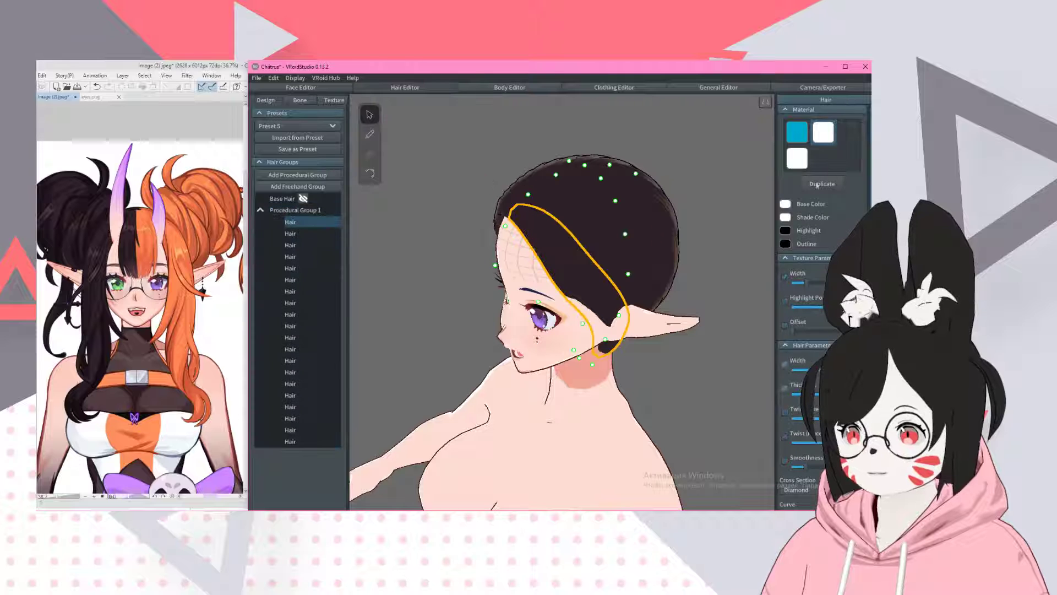
left_click(608, 251)
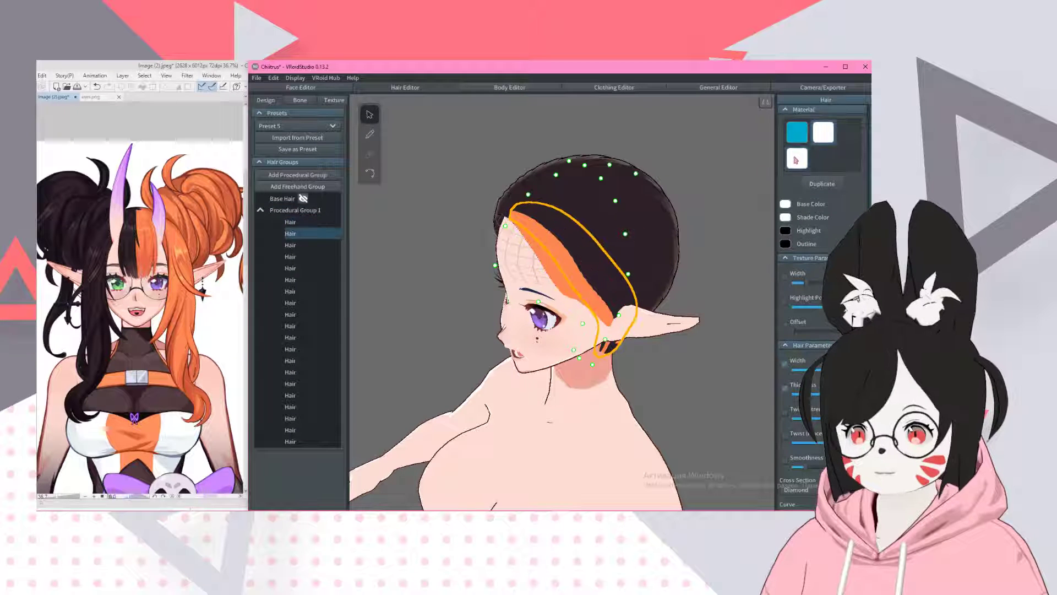
left_click(611, 253)
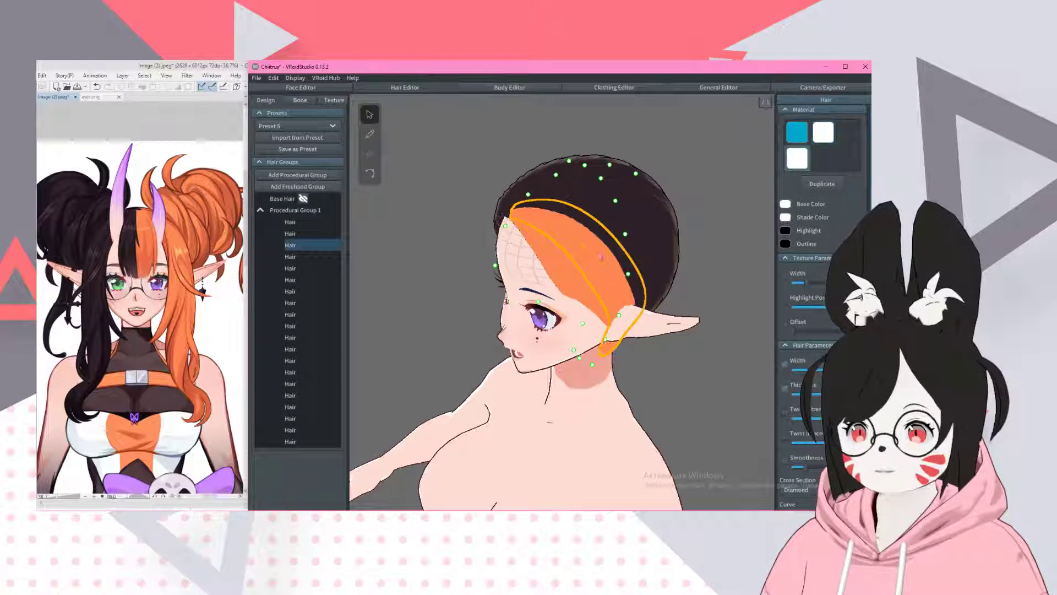
left_click(609, 255)
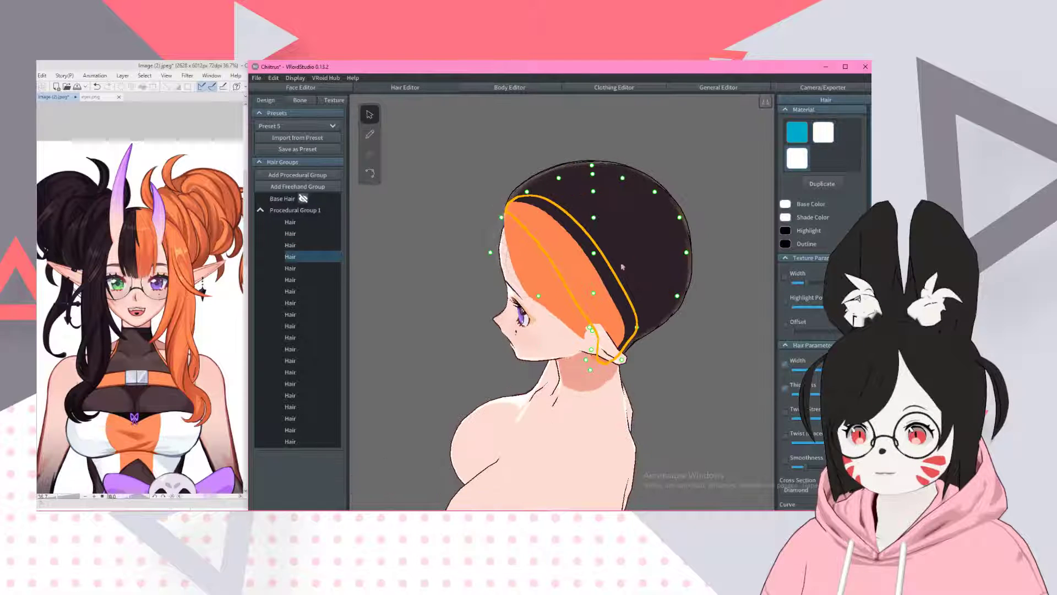
left_click(589, 245)
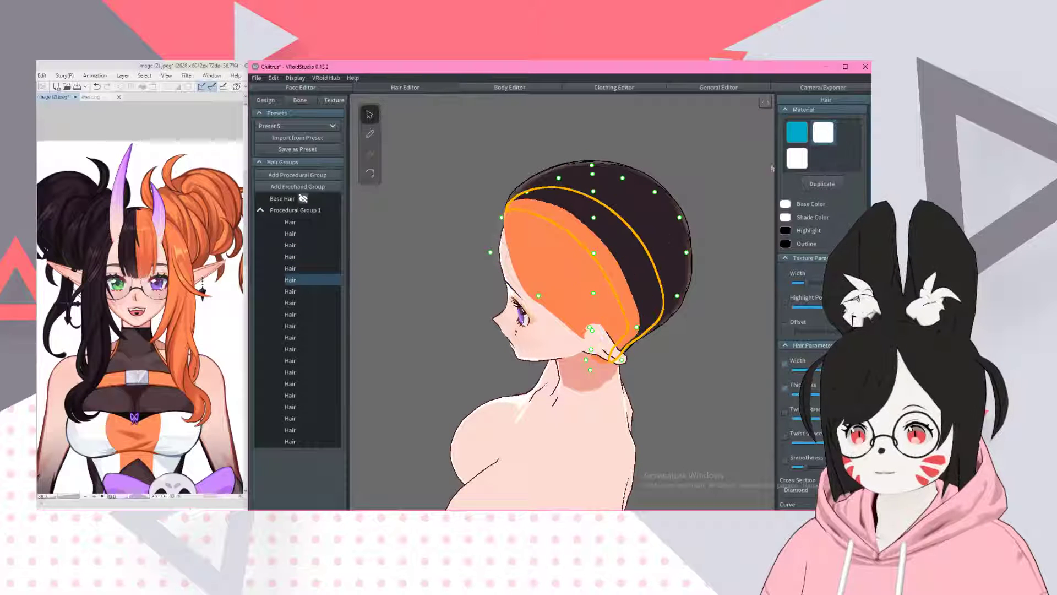
- Assign the orange material to the remaining back strands on the character's left half, up to the centre line of the head
right_click_drag(528, 243, 550, 268)
left_click(575, 259)
left_click(569, 296)
left_click(554, 270)
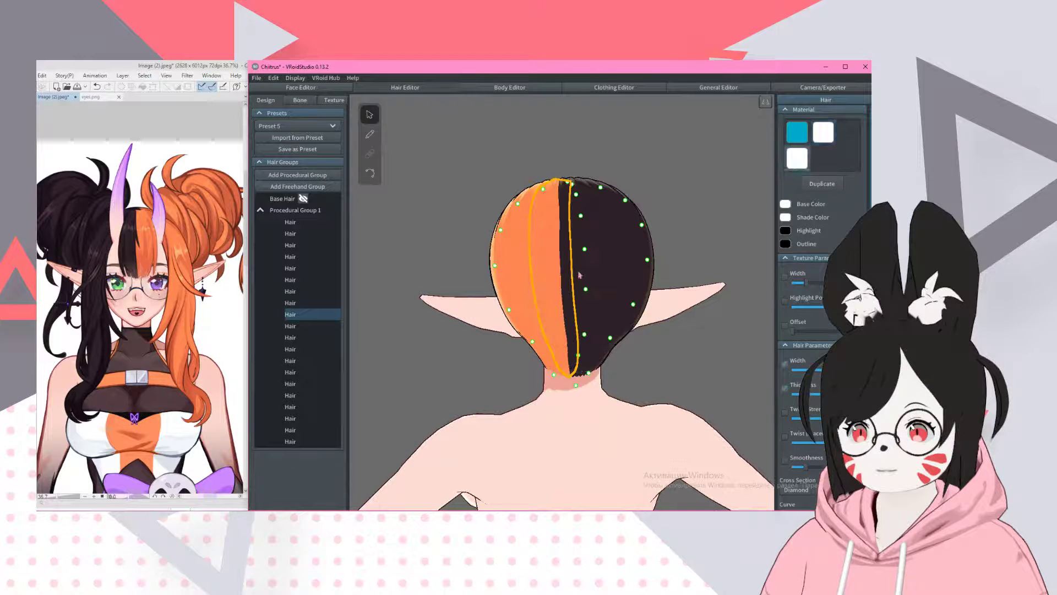
left_click(581, 275)
left_click(797, 171)
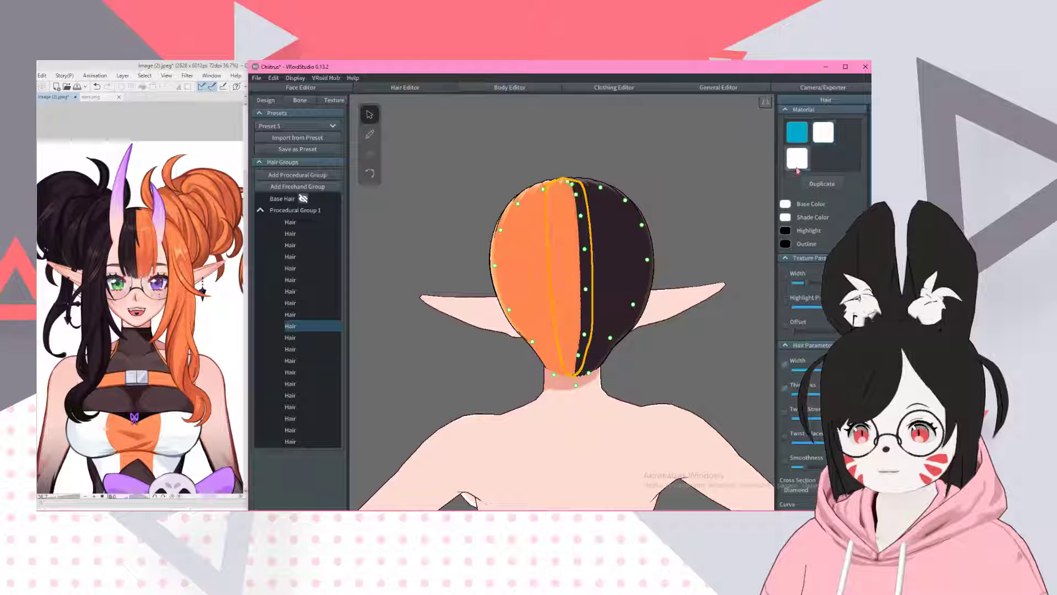
right_click_drag(691, 179, 633, 164)
left_click(684, 173)
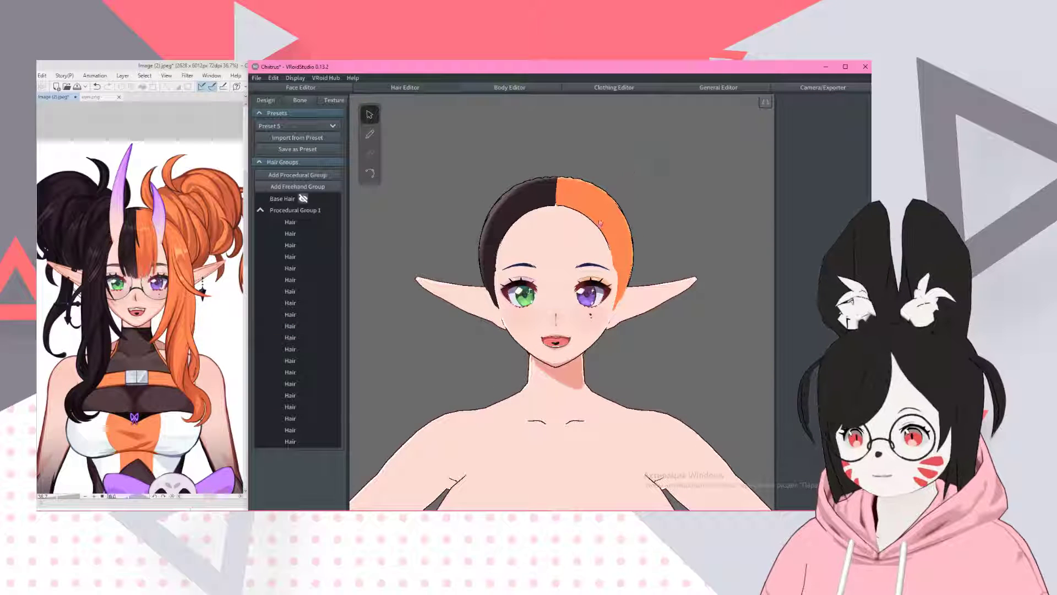
- Collapse the strand list of Procedural Group 1 and deselect the group
scroll(538, 267, "up", 2)
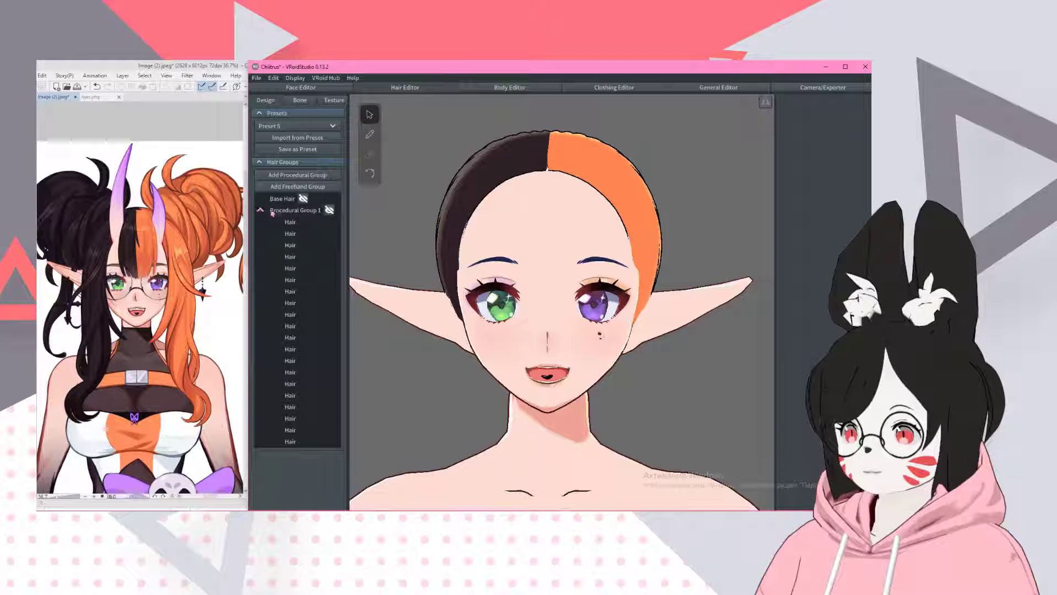
left_click(272, 211)
left_click(260, 211)
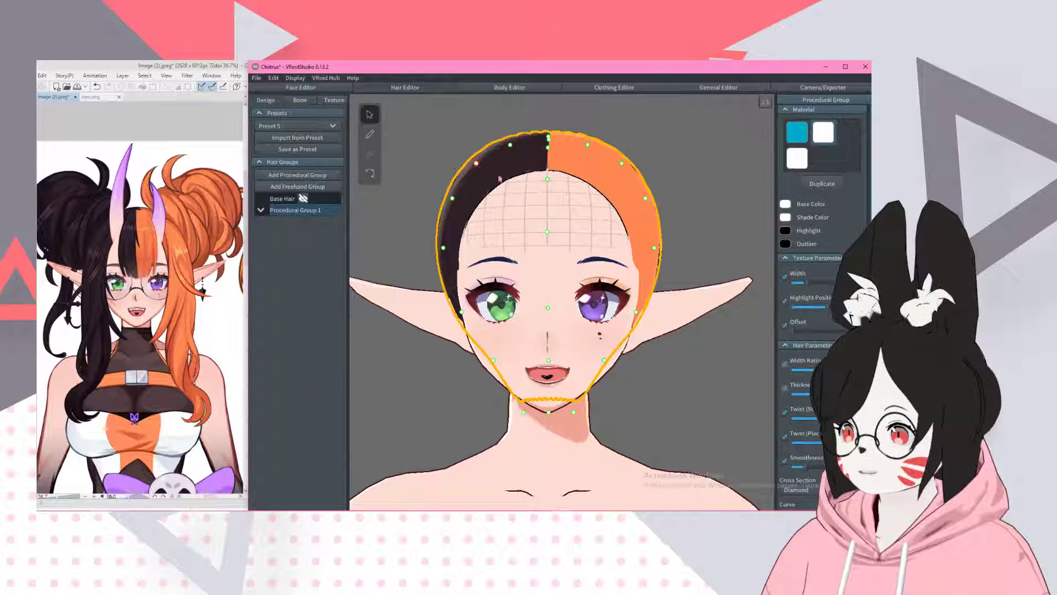
left_click(654, 148)
scroll(658, 138, "down", 3)
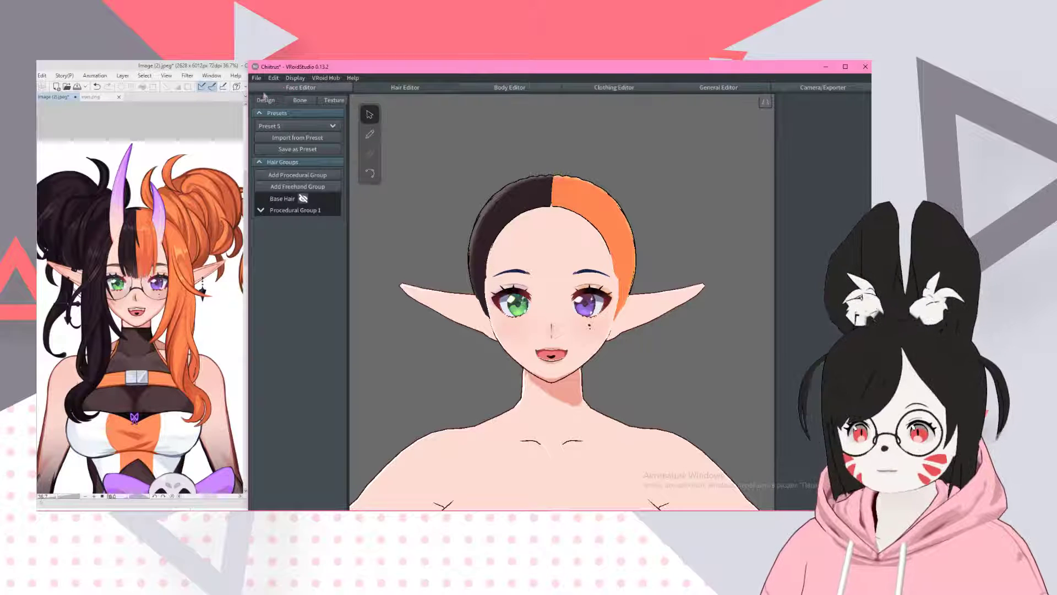
- In the face contours, set Head Top Position to 0 and raise Head Top Position (Upward)
left_click(509, 87)
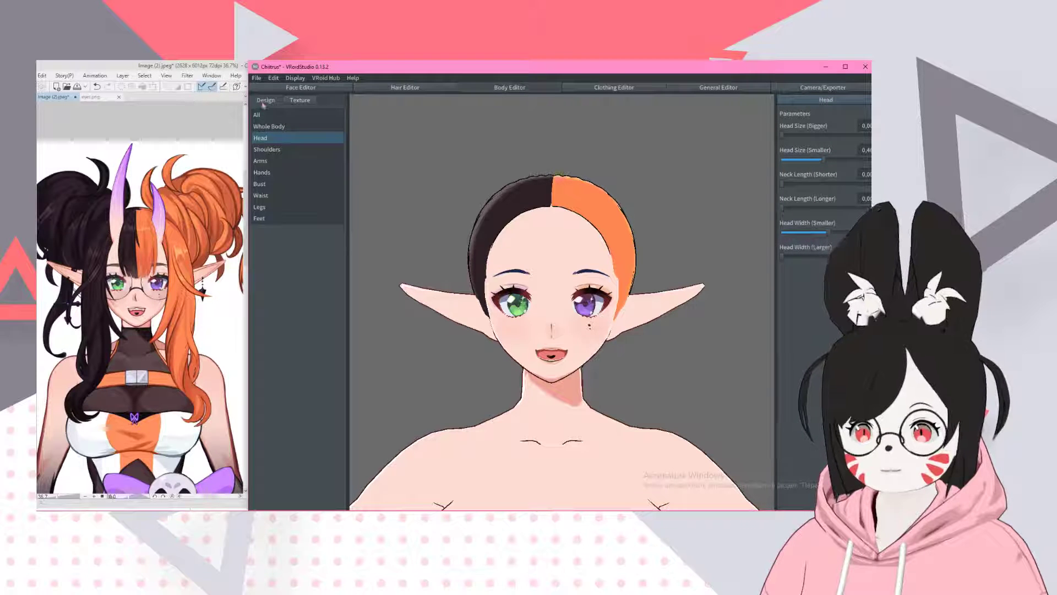
left_click(301, 87)
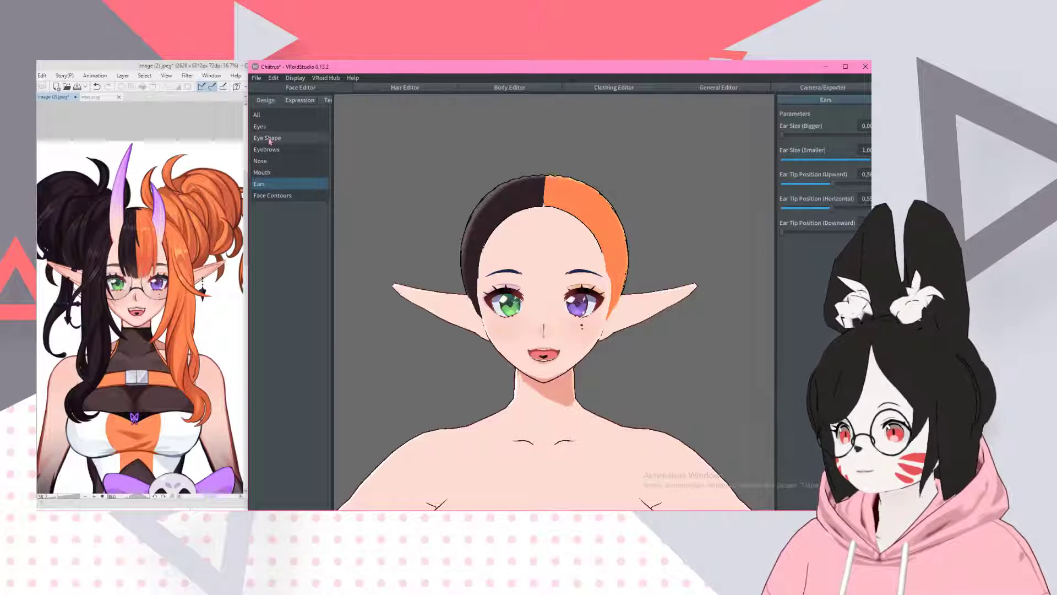
left_click(259, 196)
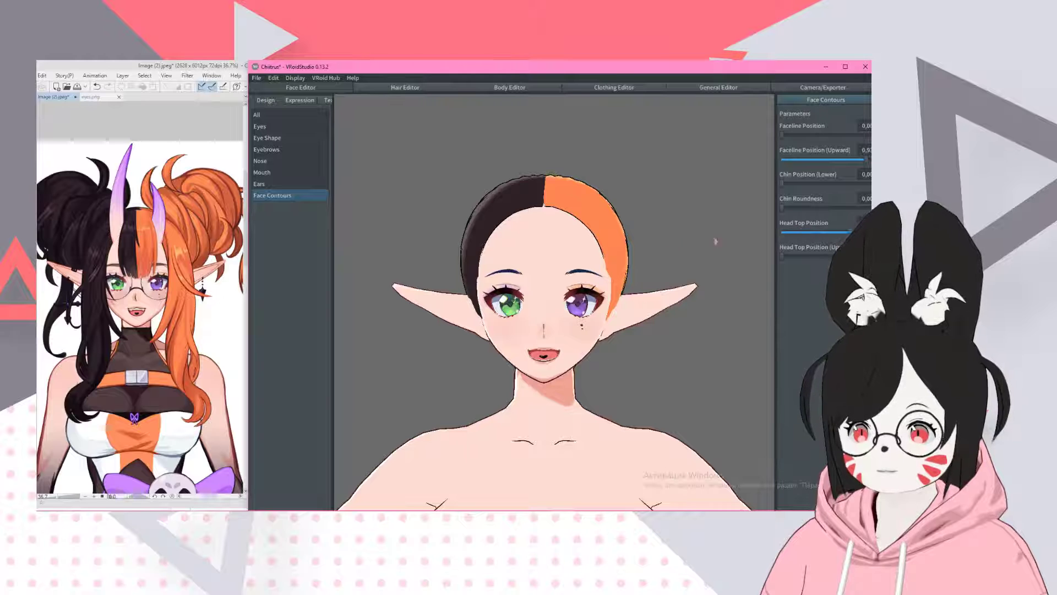
left_click_drag(727, 259, 779, 263)
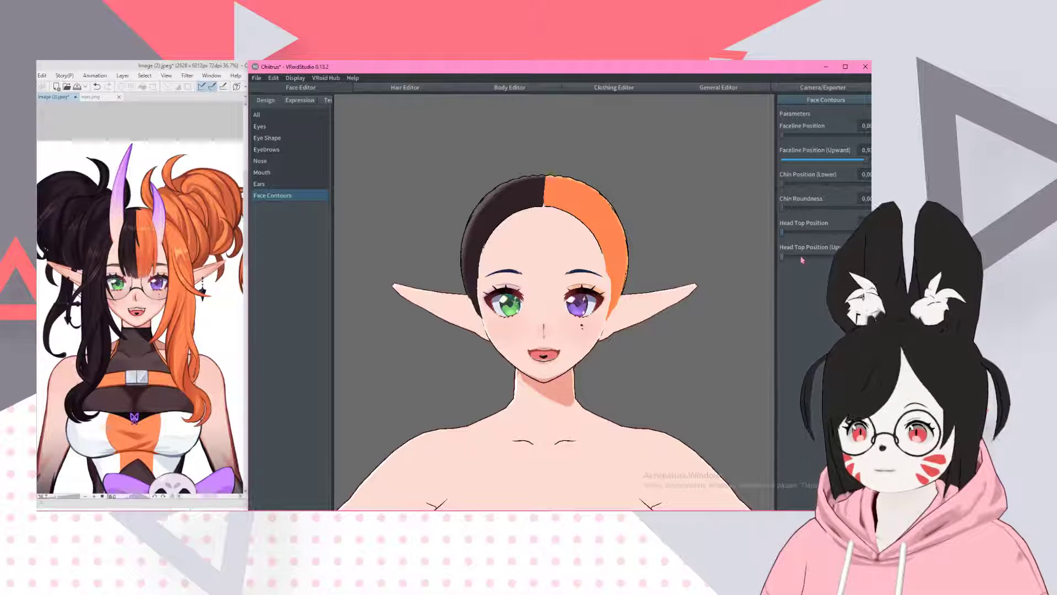
left_click_drag(864, 257, 781, 257)
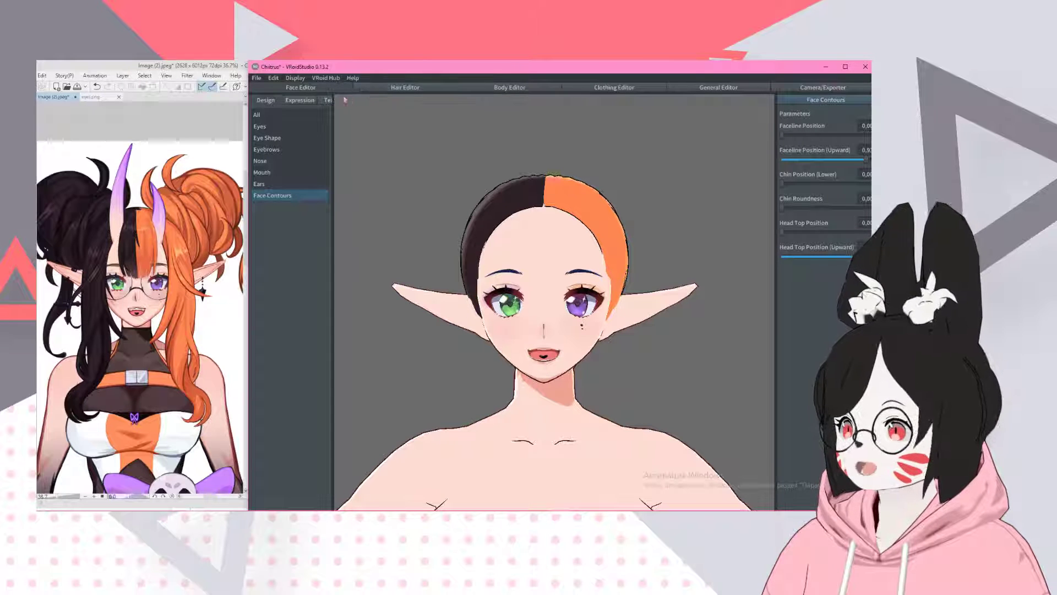
- Pull the guide points of Procedural Group 1 outward around the top of the head to give the hair cap more volume
left_click(391, 89)
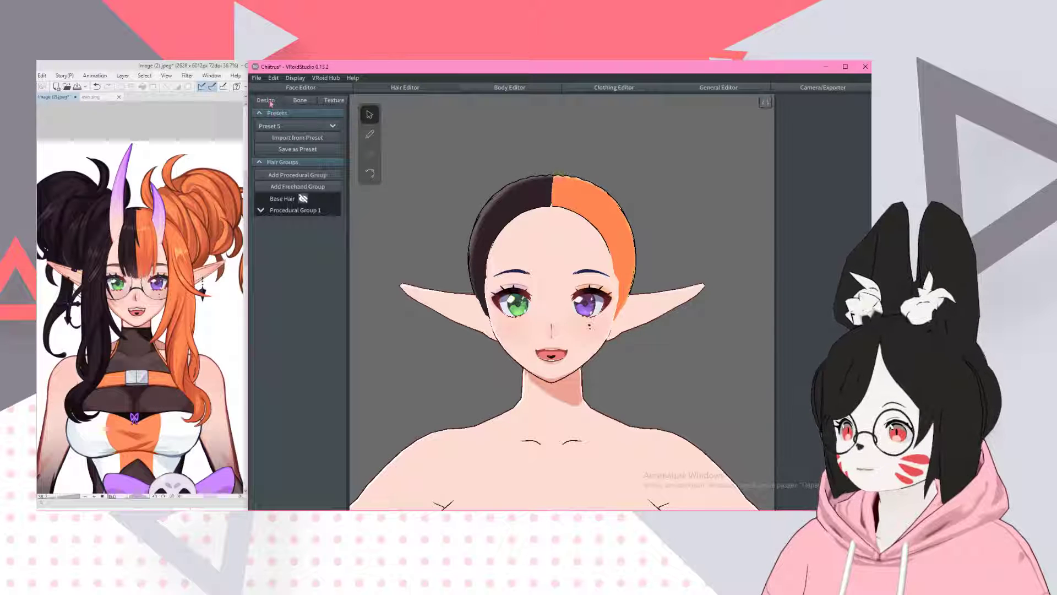
left_click(291, 210)
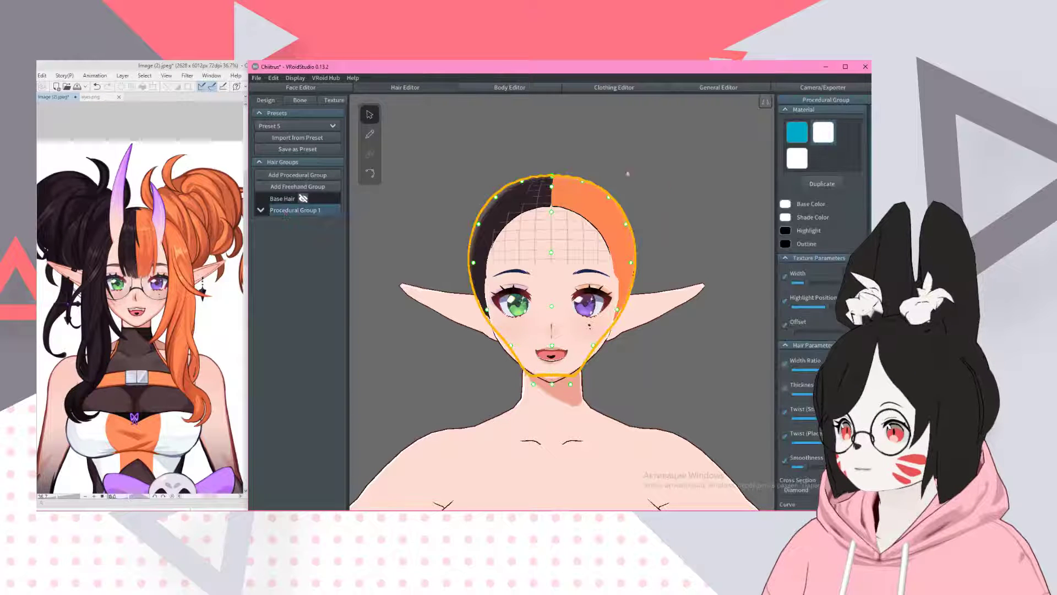
left_click_drag(583, 181, 607, 190)
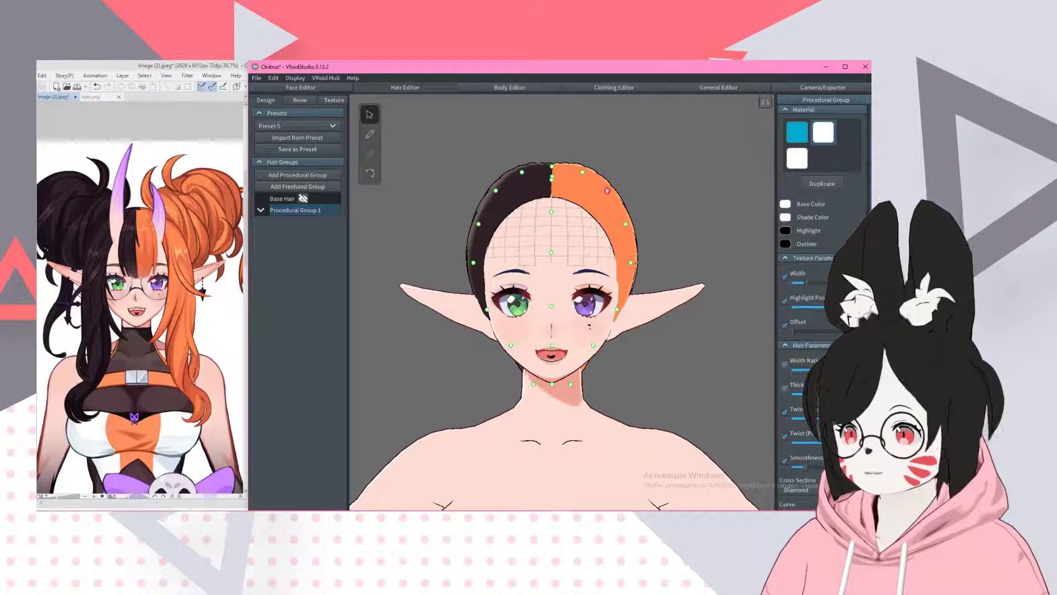
left_click(629, 230)
left_click(629, 228)
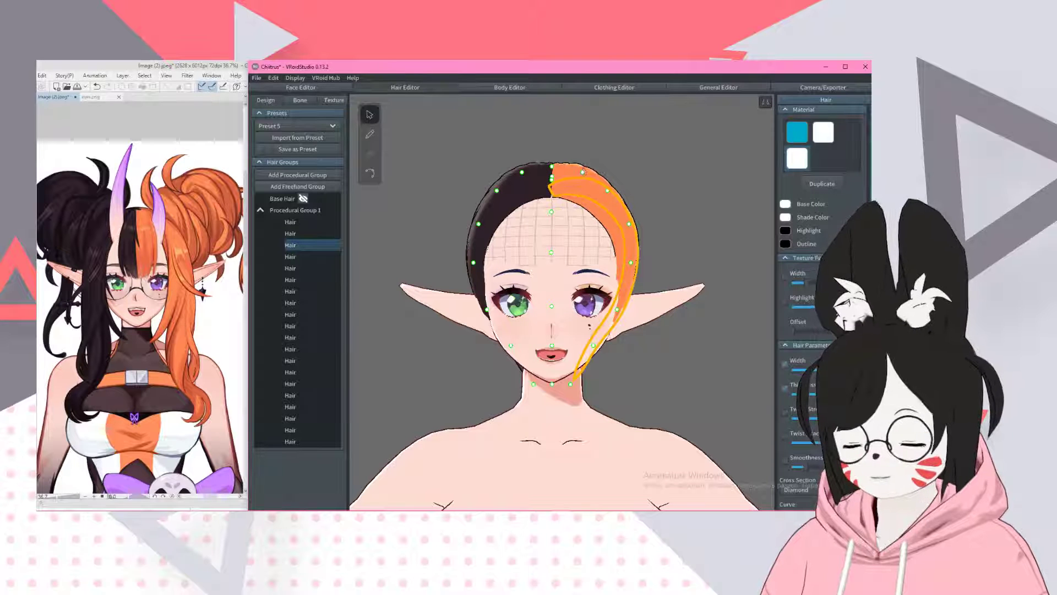
- Nudge the side guide points of Procedural Group 1 outward above the ear on the orange half, and deselect the strand
left_click(630, 225)
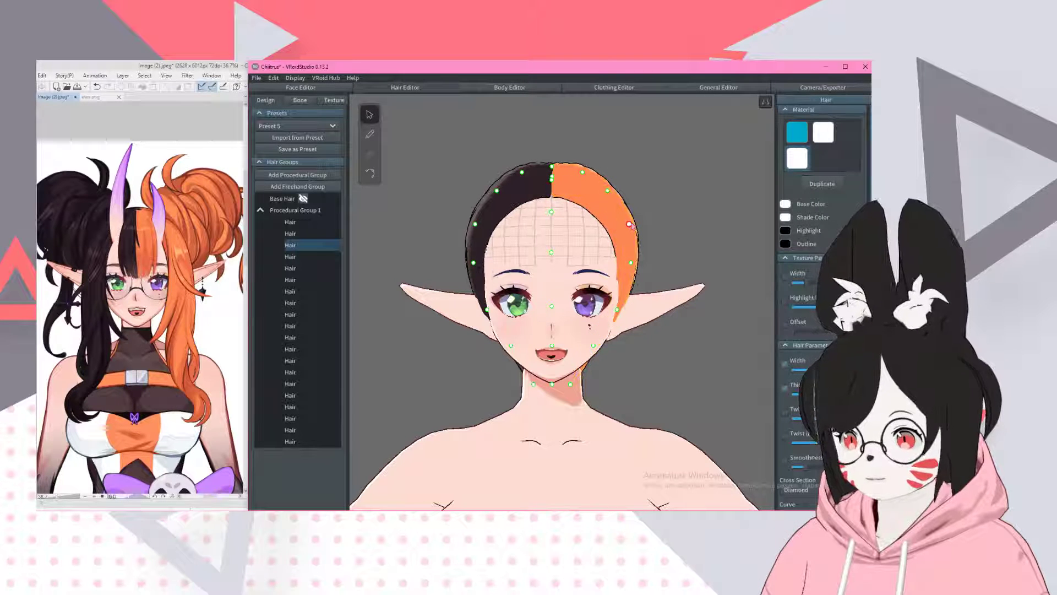
left_click_drag(629, 224, 631, 222)
left_click_drag(632, 263, 633, 266)
left_click(689, 174)
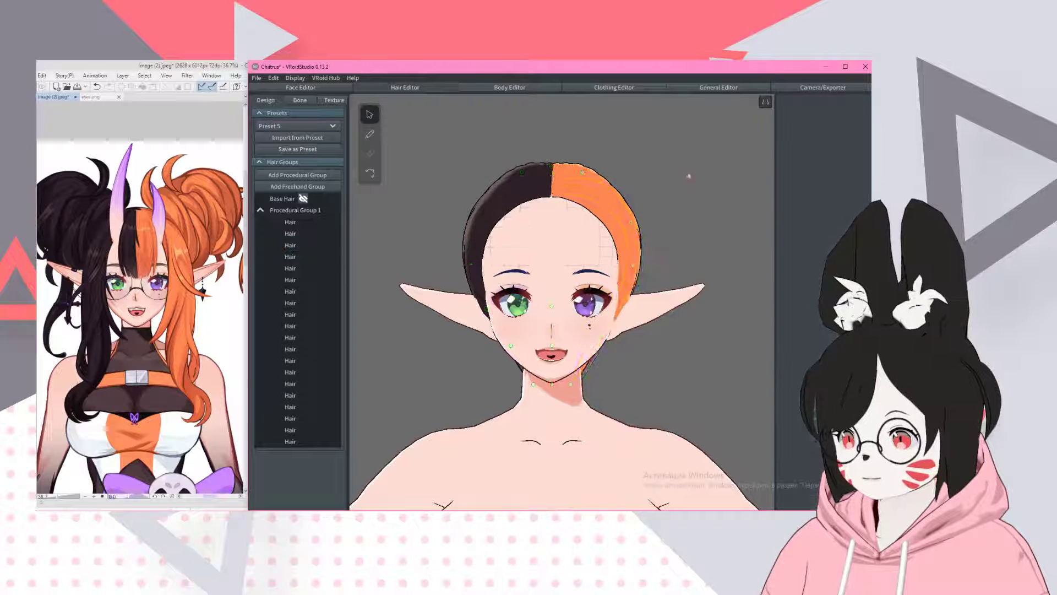
right_click_drag(689, 174, 630, 169)
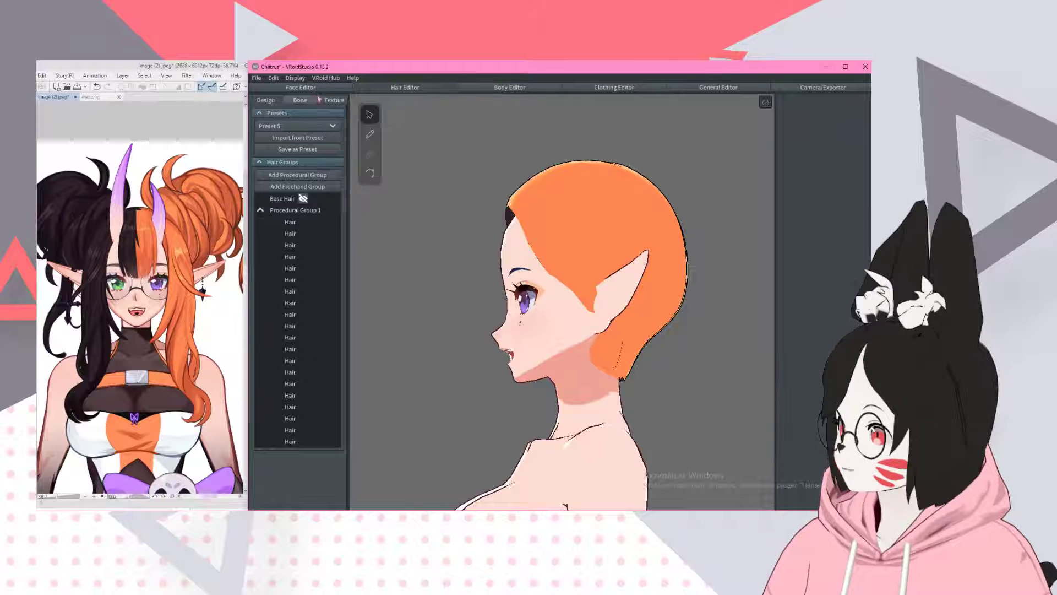
- In the face's ear settings, reduce Ear Tip Position (Horizontal) slightly to match the reference's elf ears
left_click(300, 87)
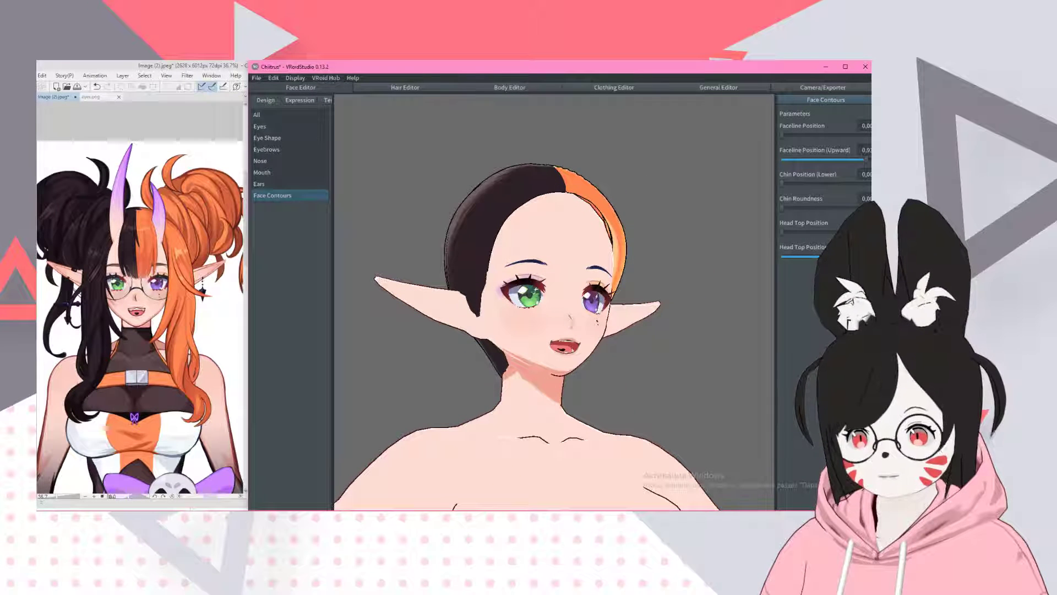
right_click_drag(606, 309, 496, 311)
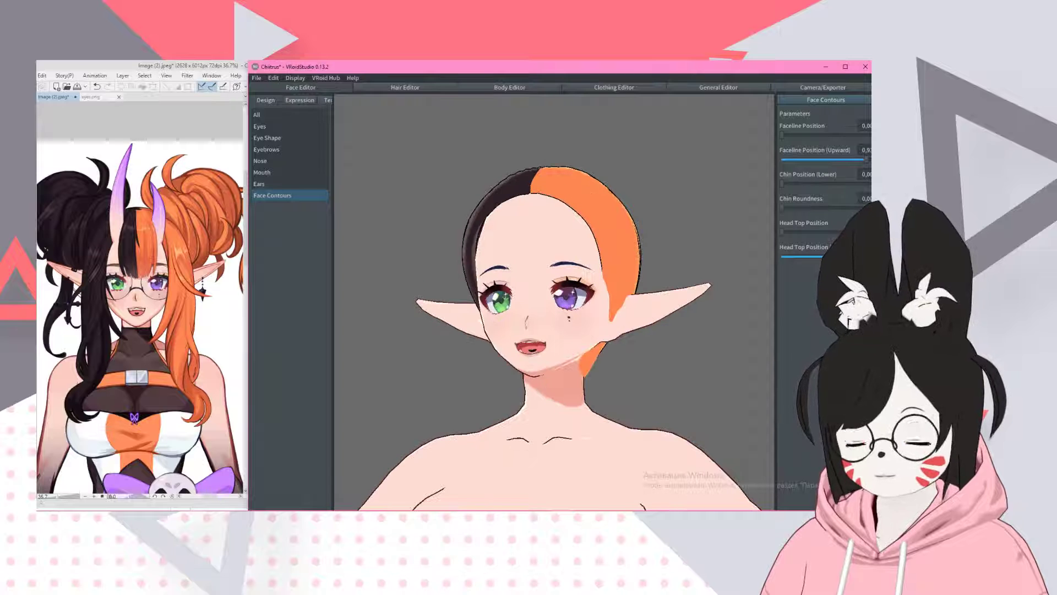
mouse_move(666, 298)
right_mouse_down()
mouse_move(681, 298)
mouse_move(669, 298)
right_mouse_up()
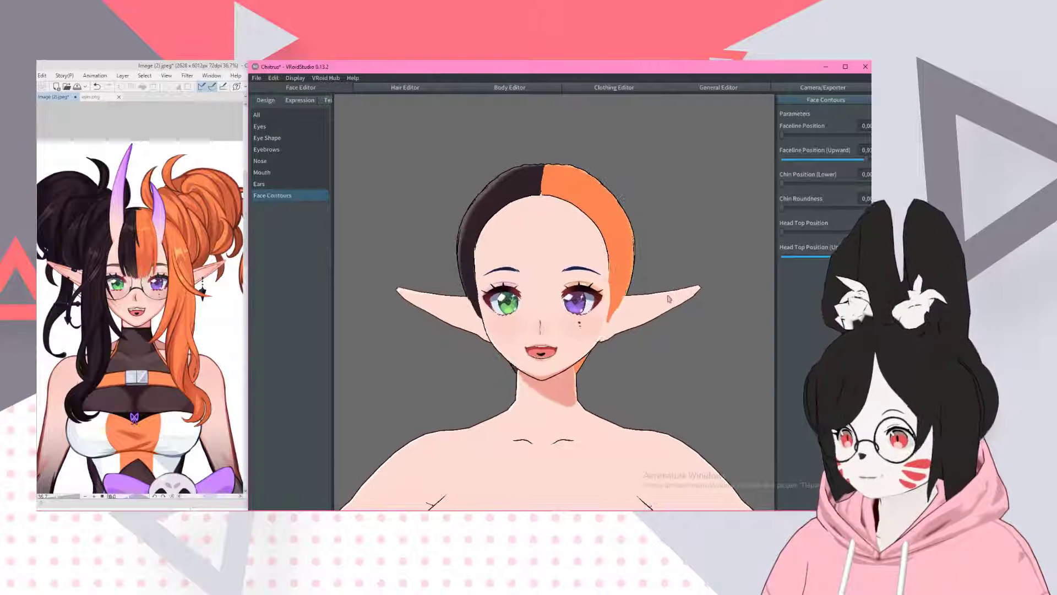
scroll(664, 259, "down", 1)
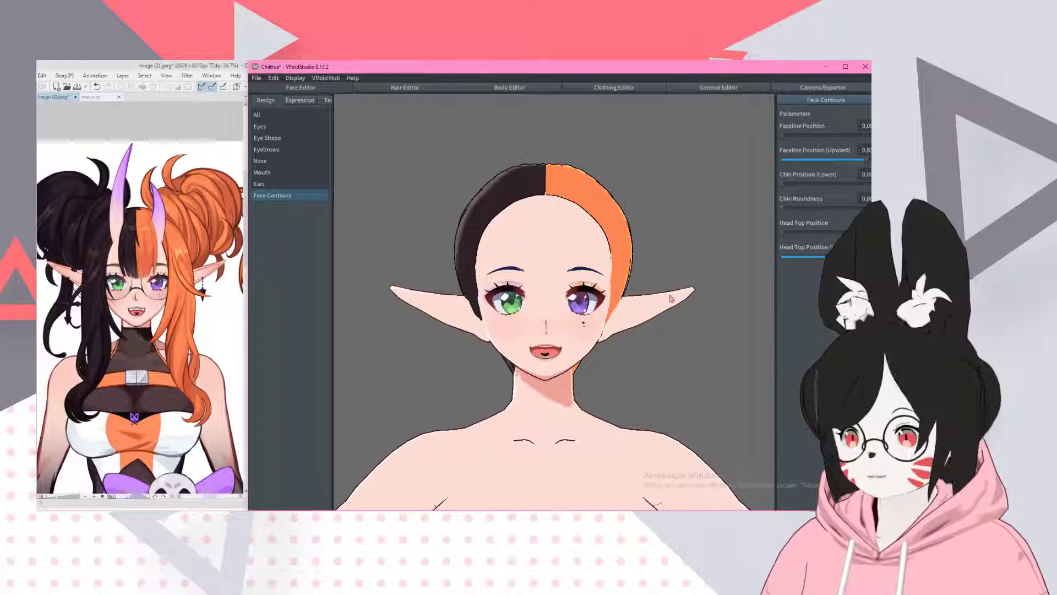
scroll(653, 204, "down", 1)
scroll(652, 203, "up", 1)
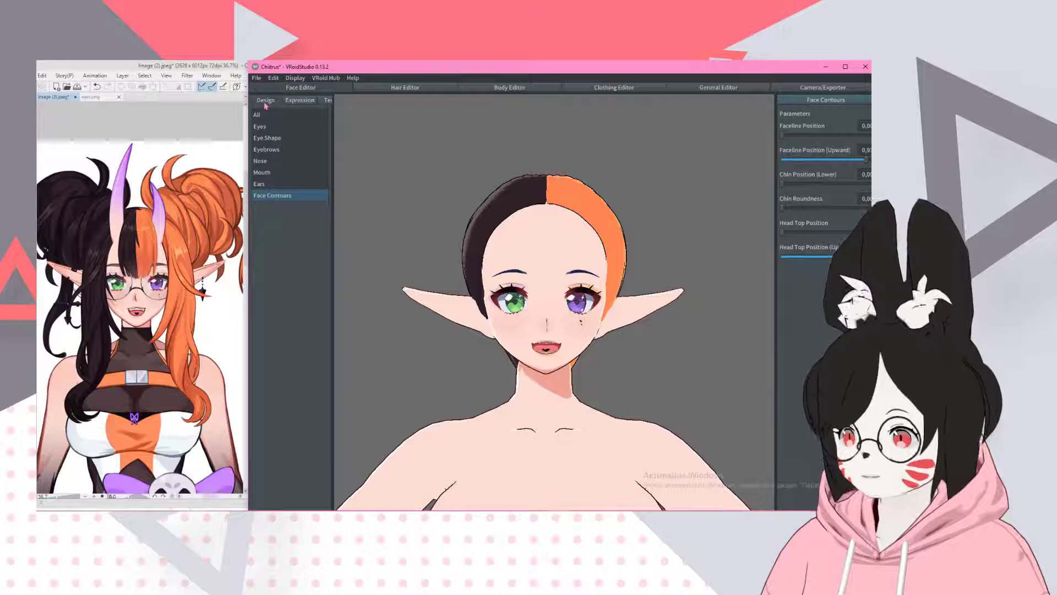
left_click(260, 184)
mouse_move(829, 209)
left_mouse_down()
mouse_move(841, 183)
mouse_move(868, 190)
mouse_move(817, 207)
left_mouse_up()
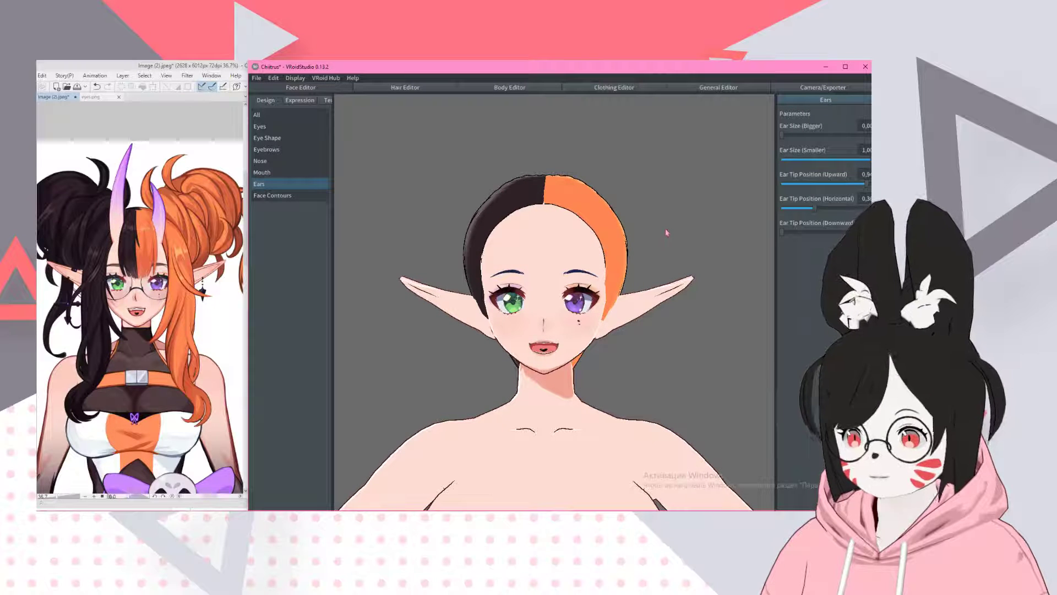
- Move the eyes slightly lower on the face by raising Eye Position (Downward) a little
scroll(666, 233, "up", 3)
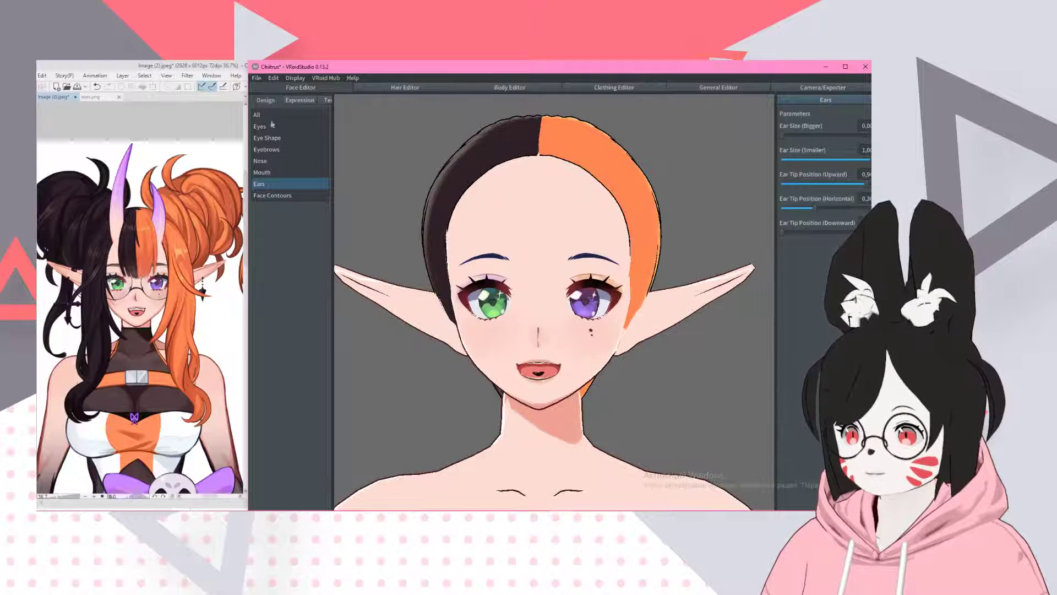
scroll(271, 125, "up", 3)
scroll(268, 130, "down", 2)
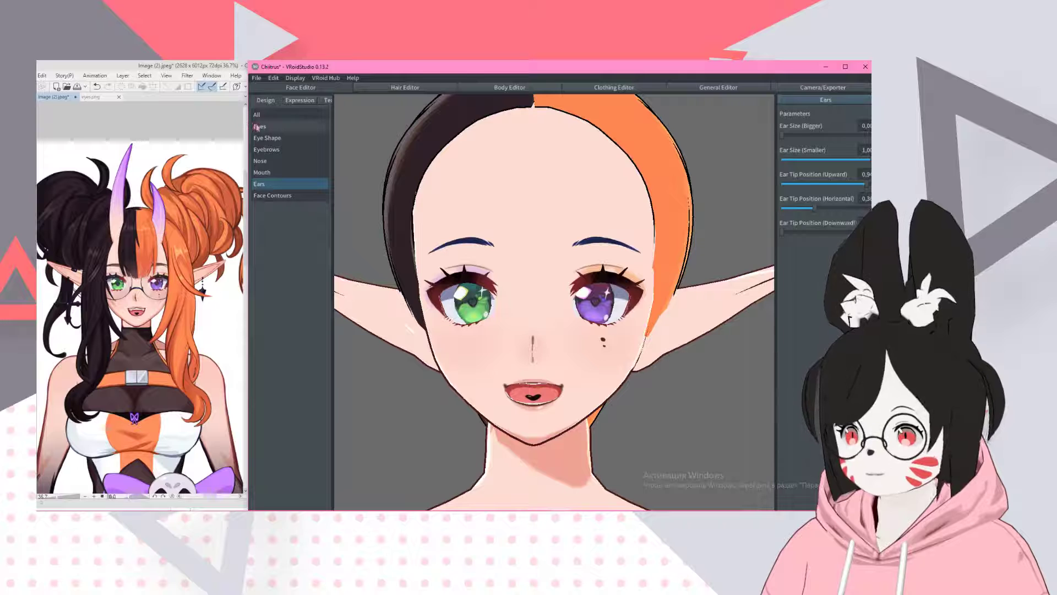
left_click(259, 127)
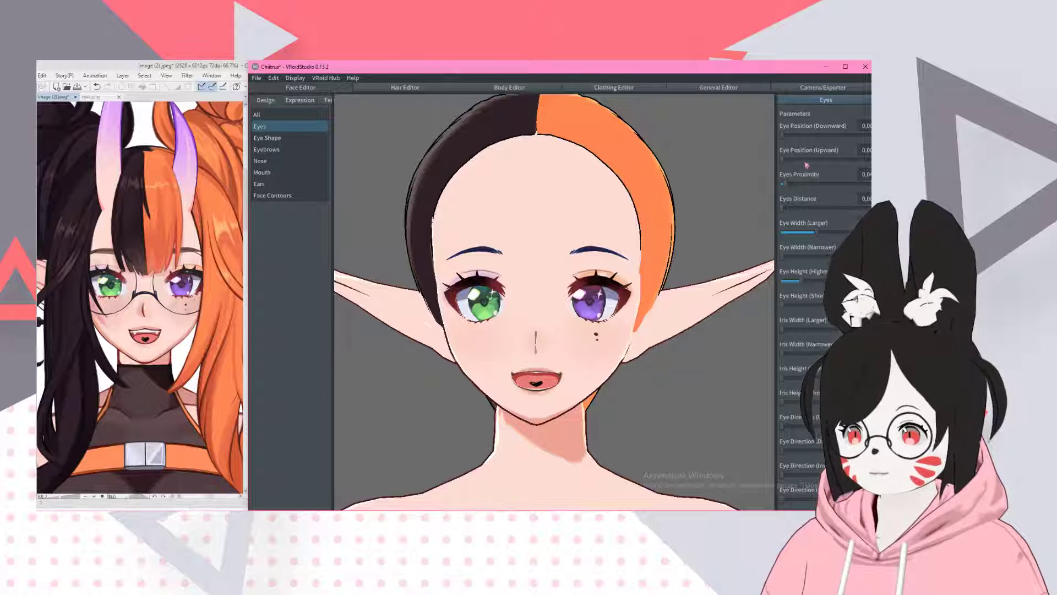
mouse_move(782, 135)
left_mouse_down()
mouse_move(816, 135)
mouse_move(790, 146)
left_mouse_up()
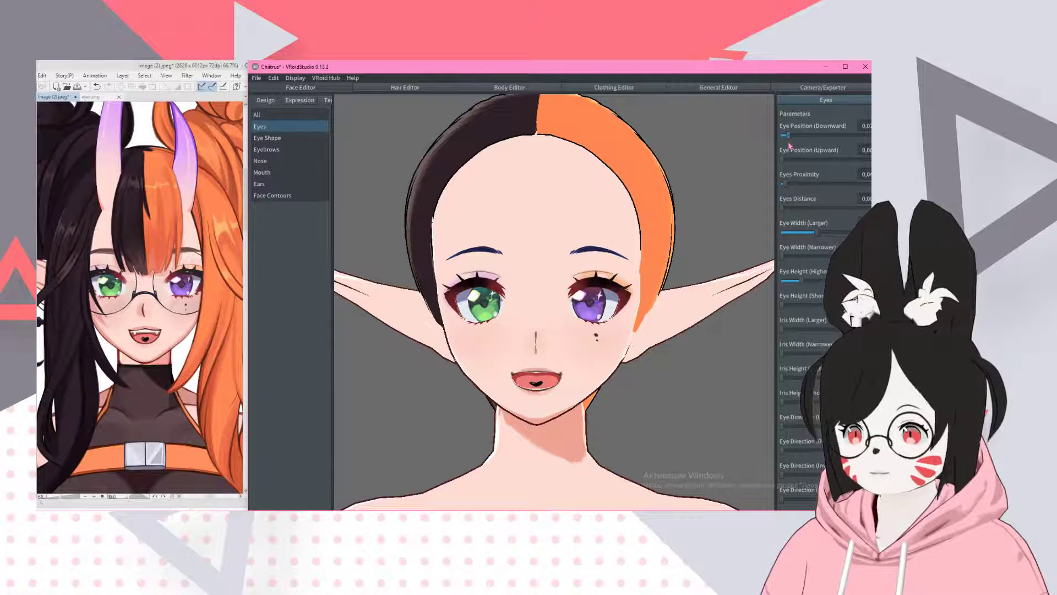
- In the eye shape settings, raise Outer Eye Slant (Upward) close to its maximum and Upper Eyelid Height (Lower) to about 0.4
left_click(267, 138)
left_click_drag(857, 153, 869, 154)
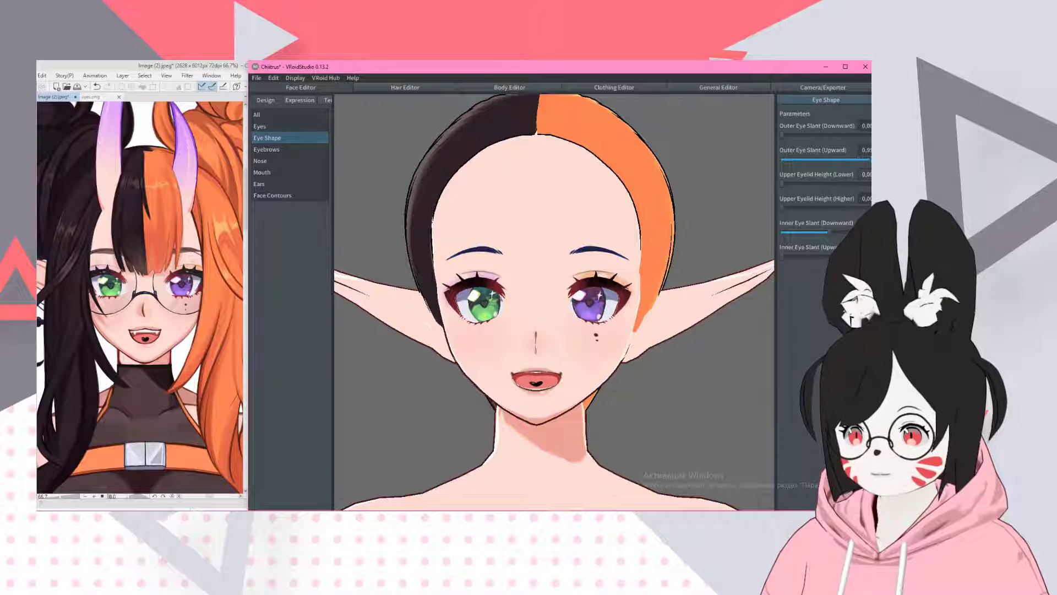
left_click_drag(819, 184, 684, 259)
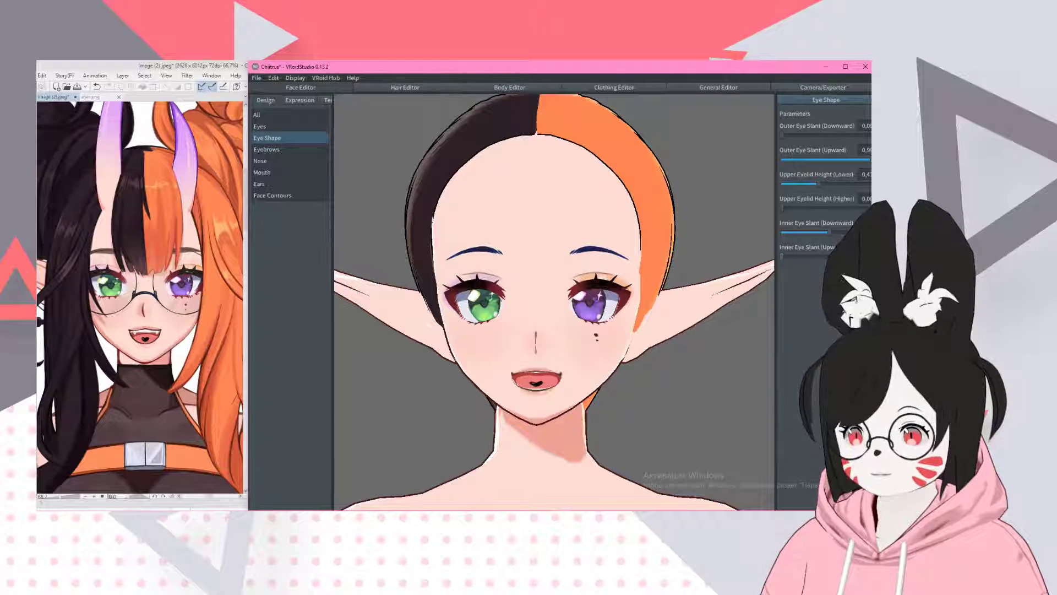
- Try a higher Inner Eye Slant (Upward) on the eye shape and undo it
left_click_drag(781, 256, 839, 256)
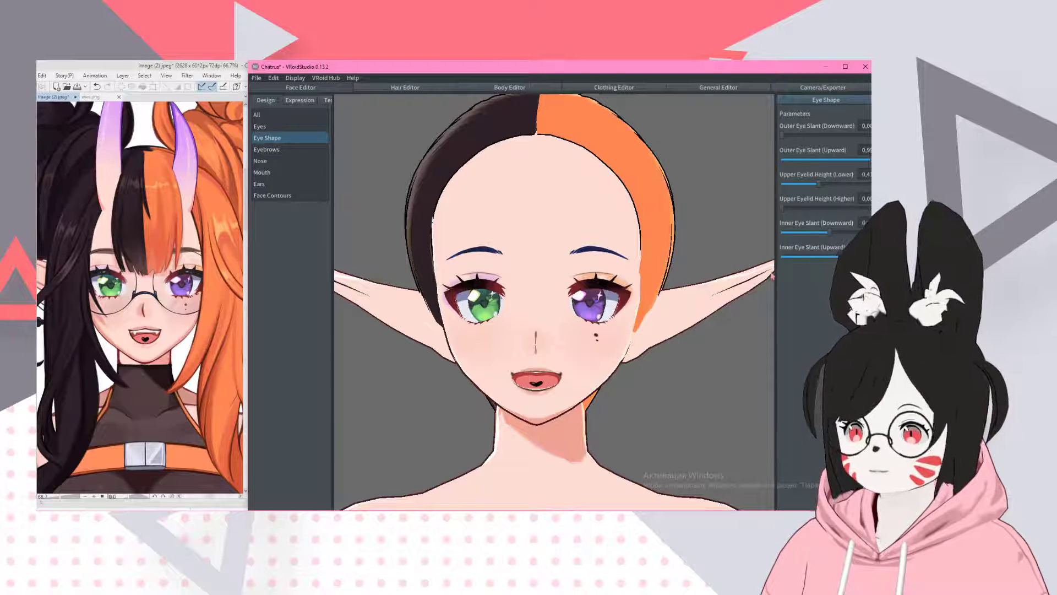
key("ctrl+z")
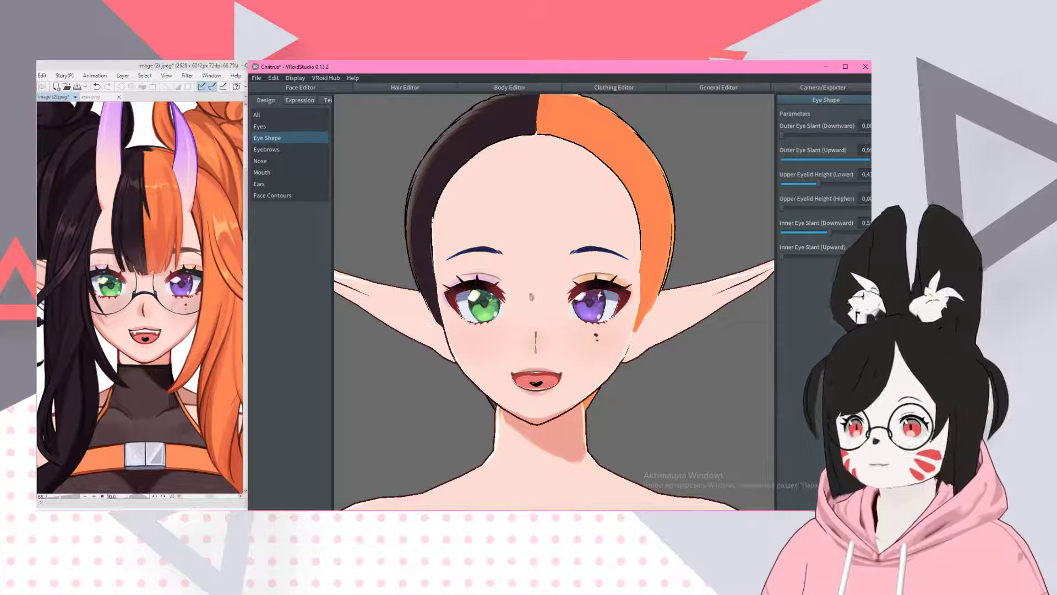
right_click_drag(545, 261, 563, 249)
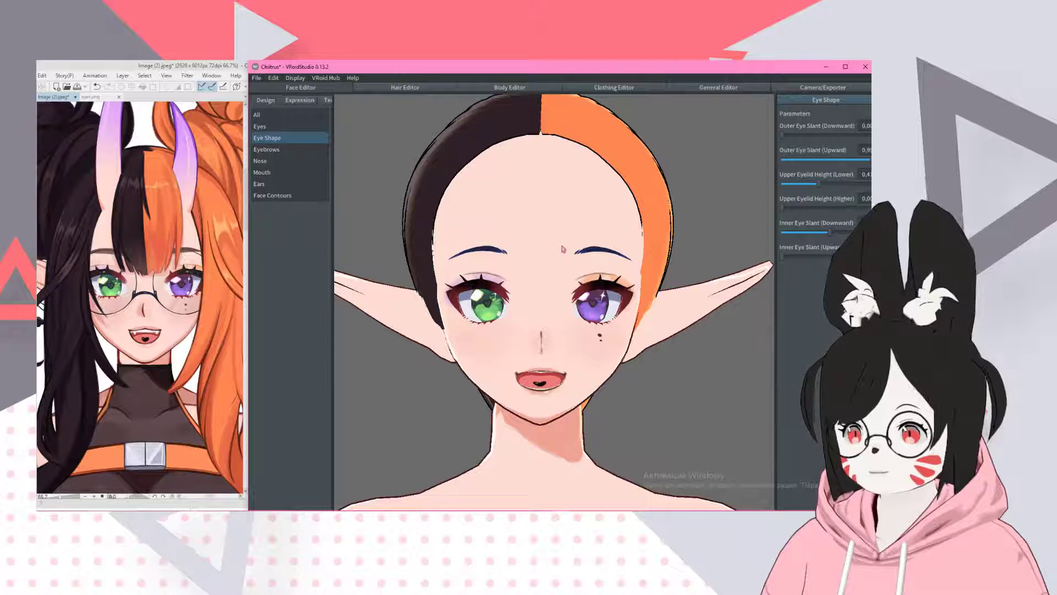
scroll(563, 249, "down", 5)
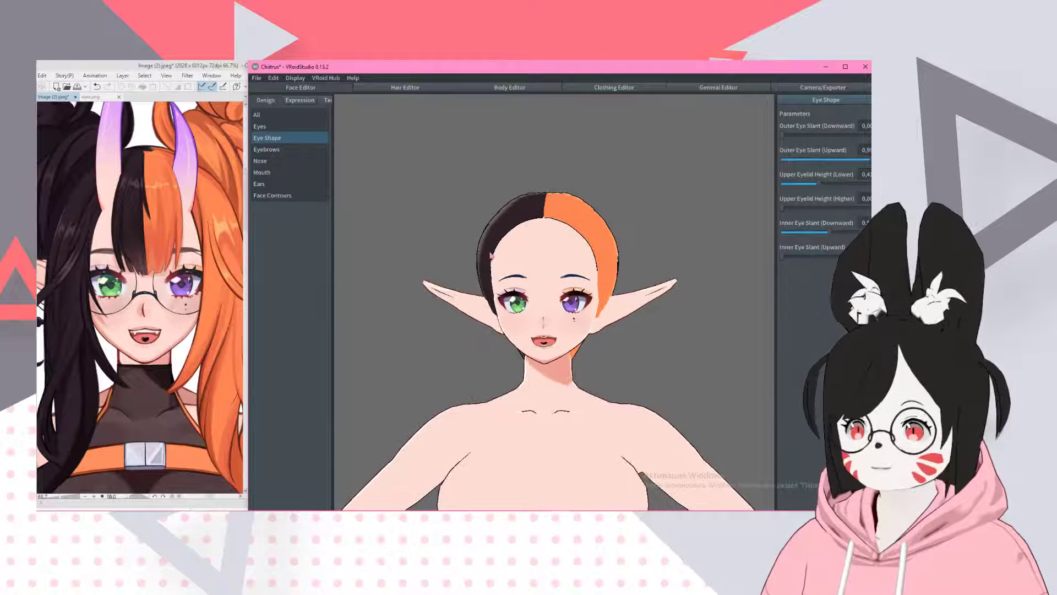
- In the face's nose settings, raise Nose Position (Upward) to about 0.34
left_click(403, 88)
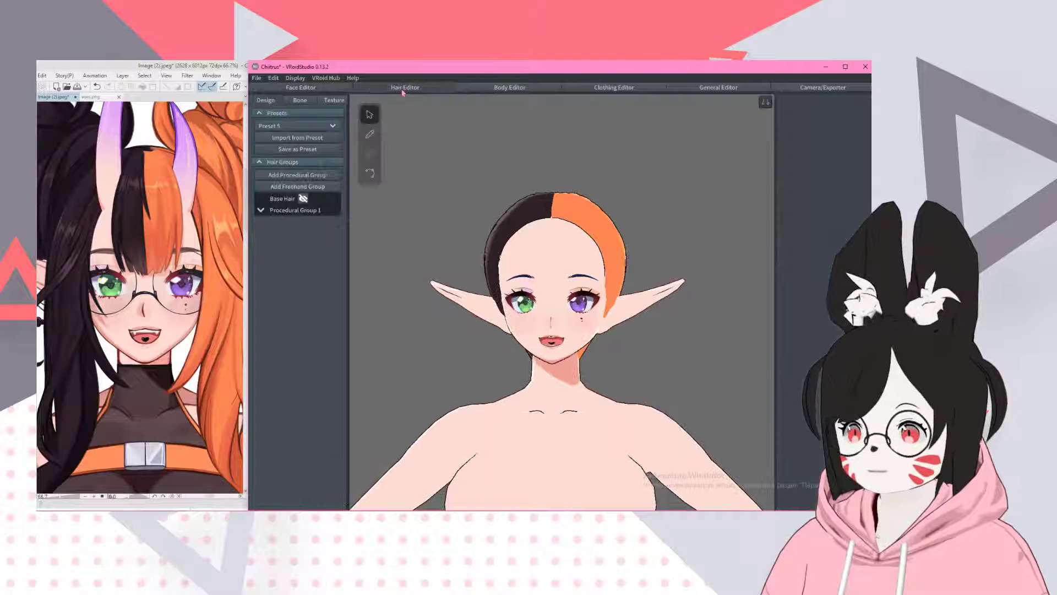
left_click(301, 87)
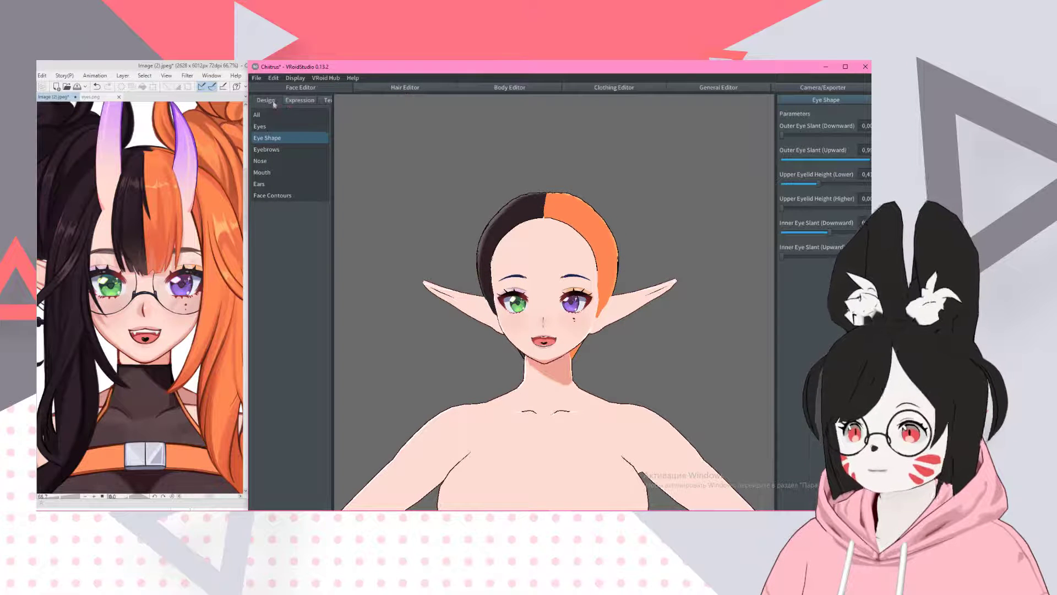
left_click(260, 161)
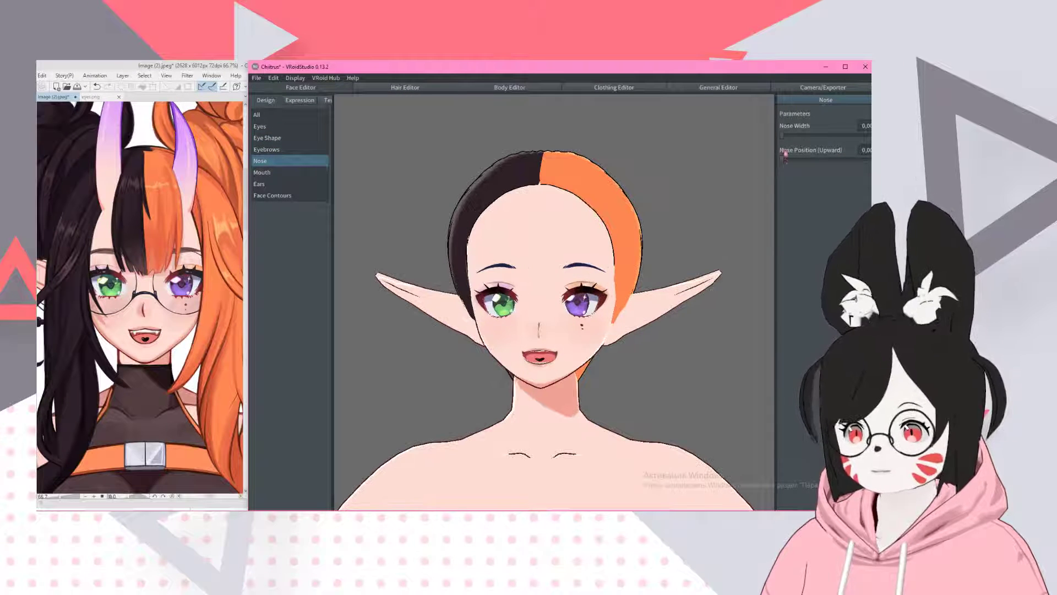
mouse_move(777, 159)
left_mouse_down()
mouse_move(816, 158)
mouse_move(775, 158)
left_mouse_up()
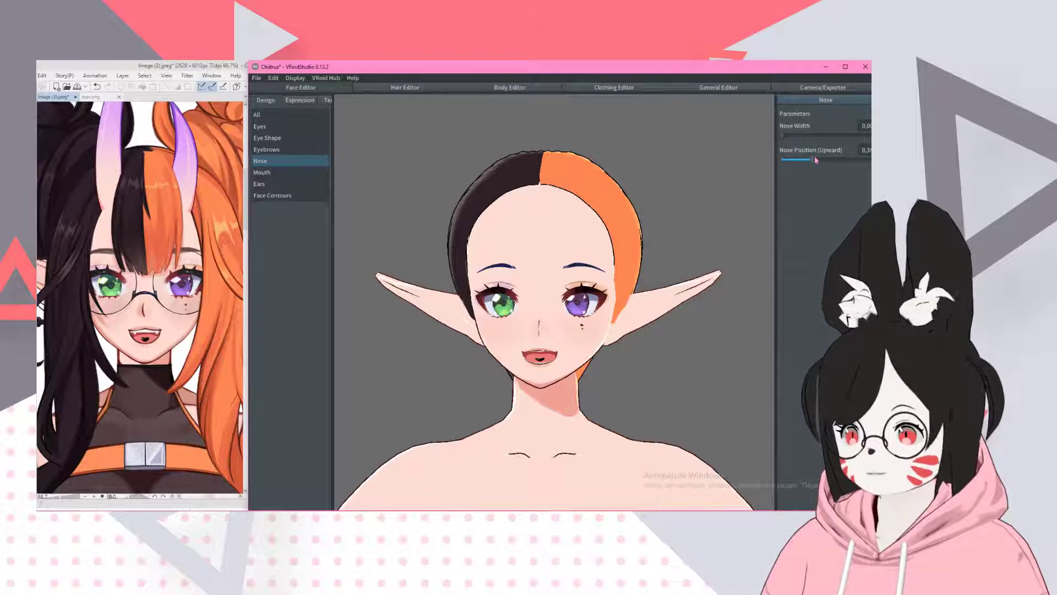
scroll(665, 290, "up", 1)
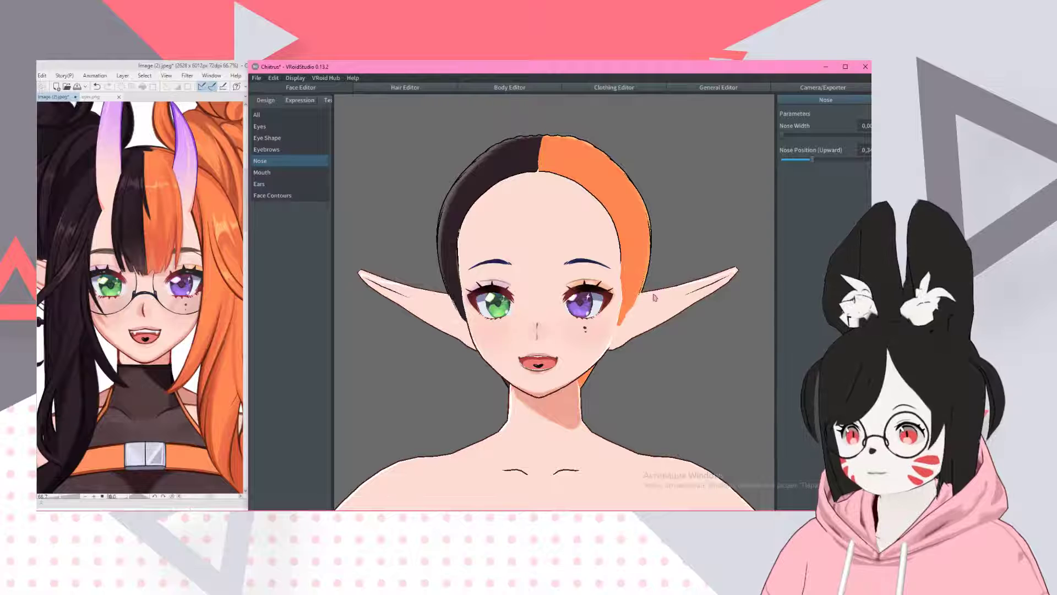
mouse_move(655, 297)
right_mouse_down()
mouse_move(642, 302)
mouse_move(657, 299)
right_mouse_up()
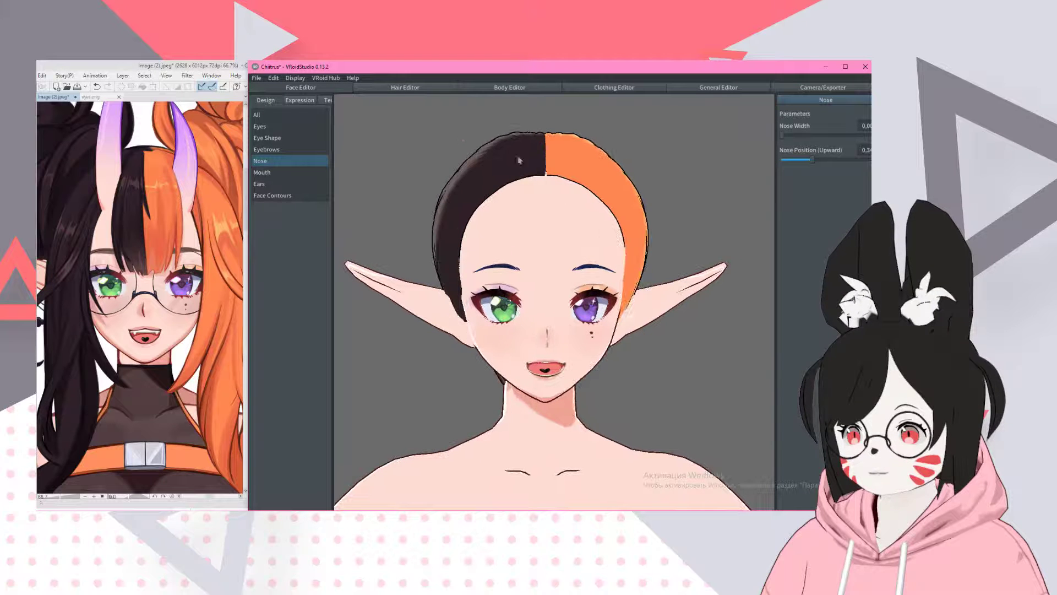
- Expand the eyebrows in the face textures, and in Clip Studio Paint sample the reference's eyebrow colour and copy its hex code 6F4C46
left_click(329, 101)
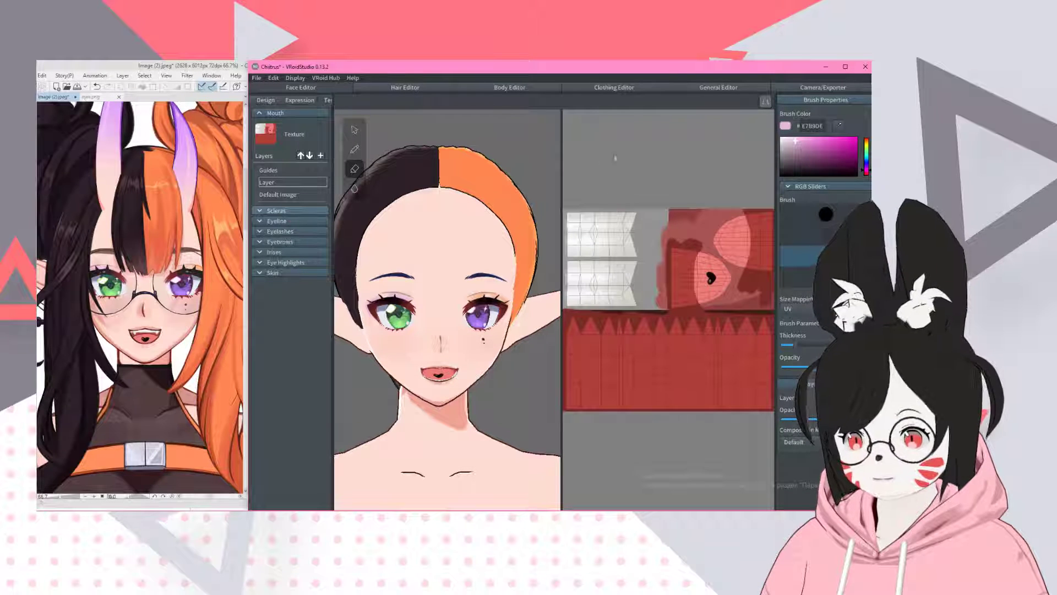
left_click(273, 274)
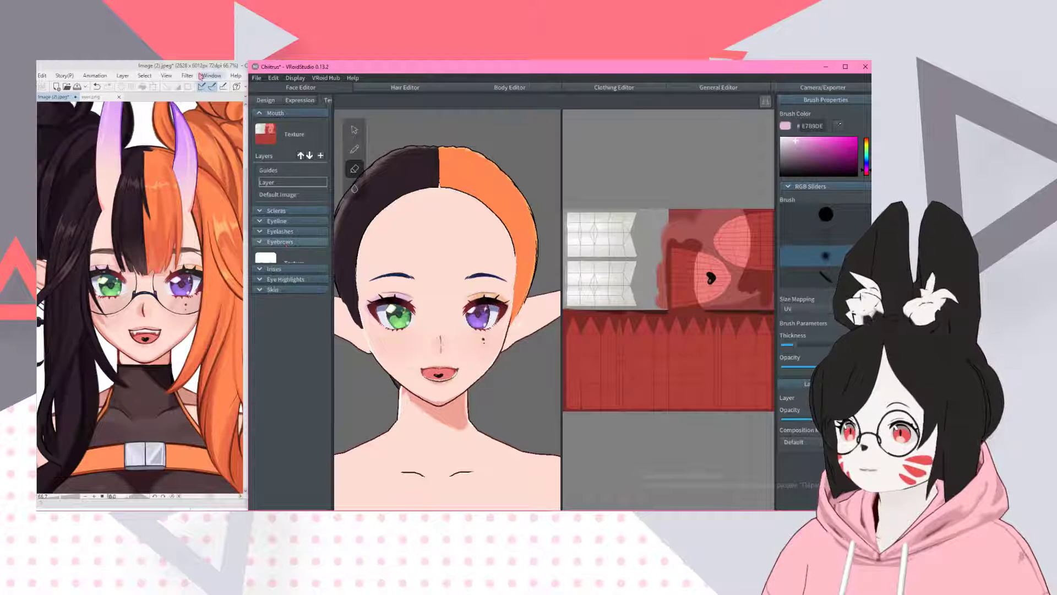
left_click(210, 65)
scroll(117, 250, "up", 6)
scroll(117, 249, "up", 2)
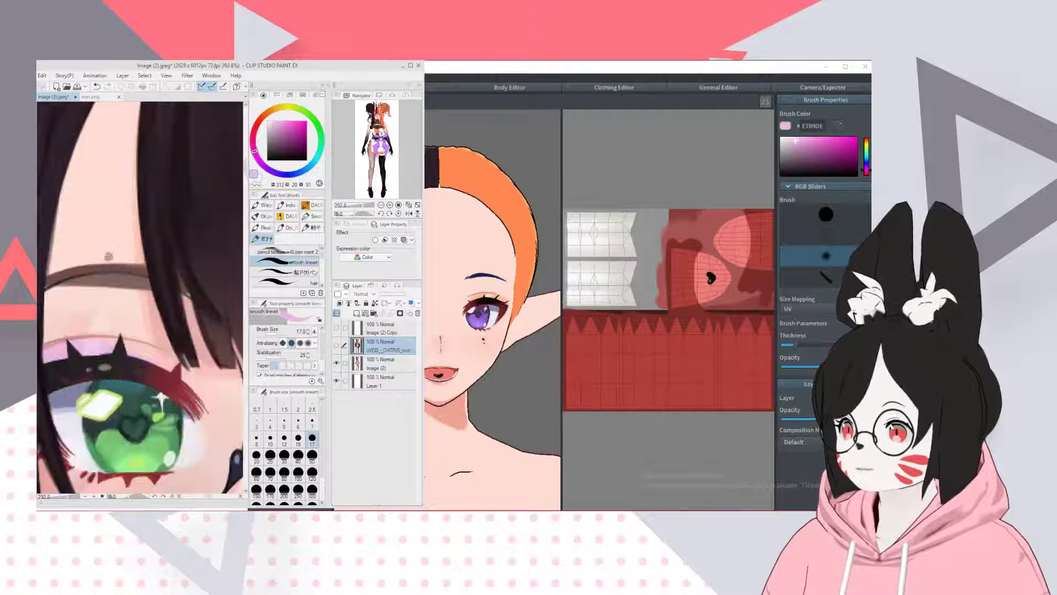
left_click(67, 271, "alt")
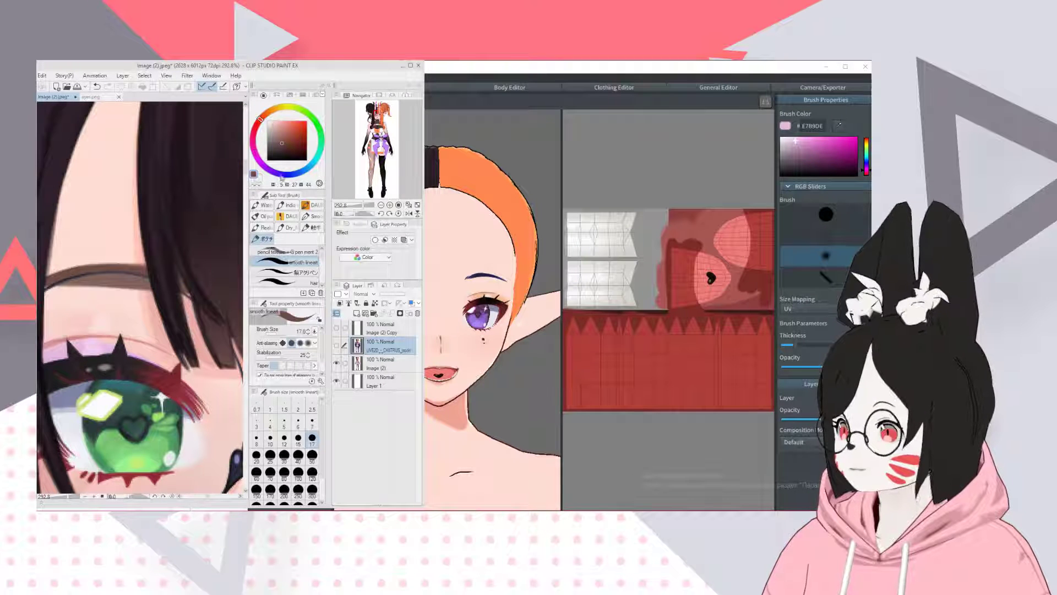
left_click(253, 175)
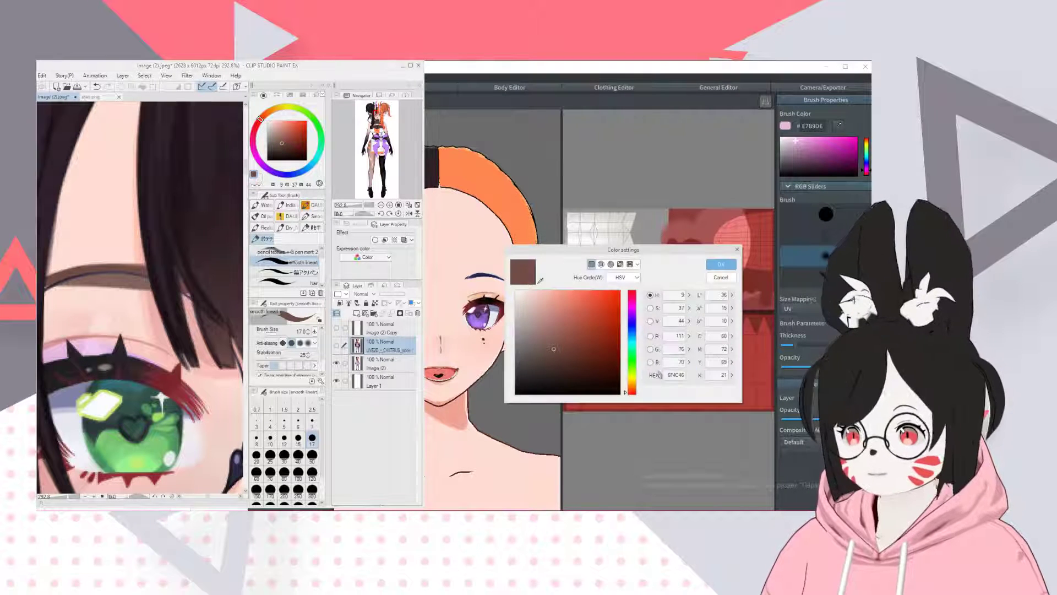
left_click(719, 265)
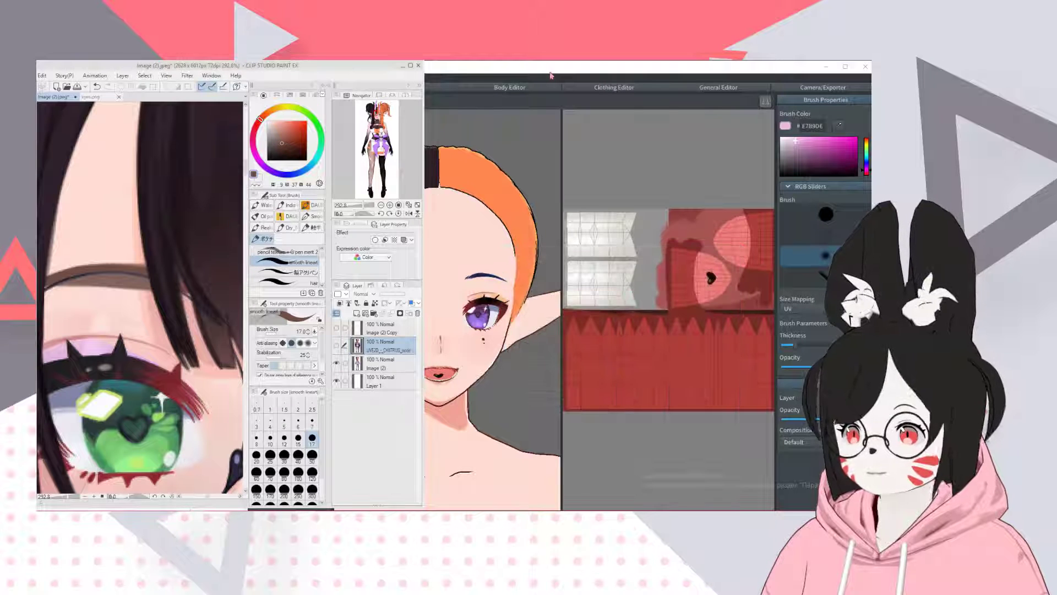
- Back in VRoid Studio, set the brush colour to 6F4C46 and select the Default Image layer of the eyebrow texture
key("alt+Tab")
double_click(818, 130)
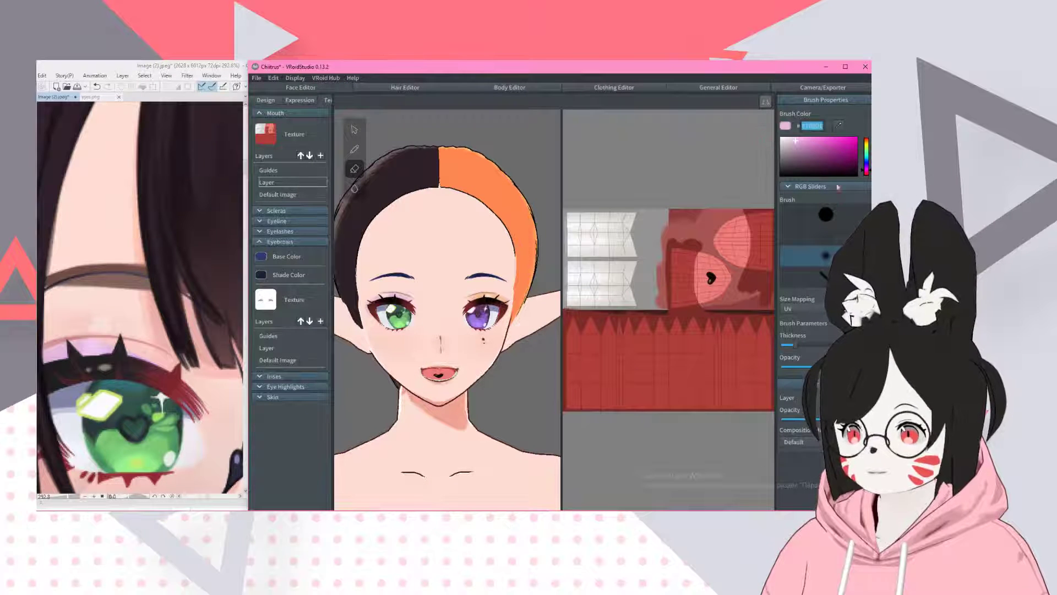
type("6F4C46")
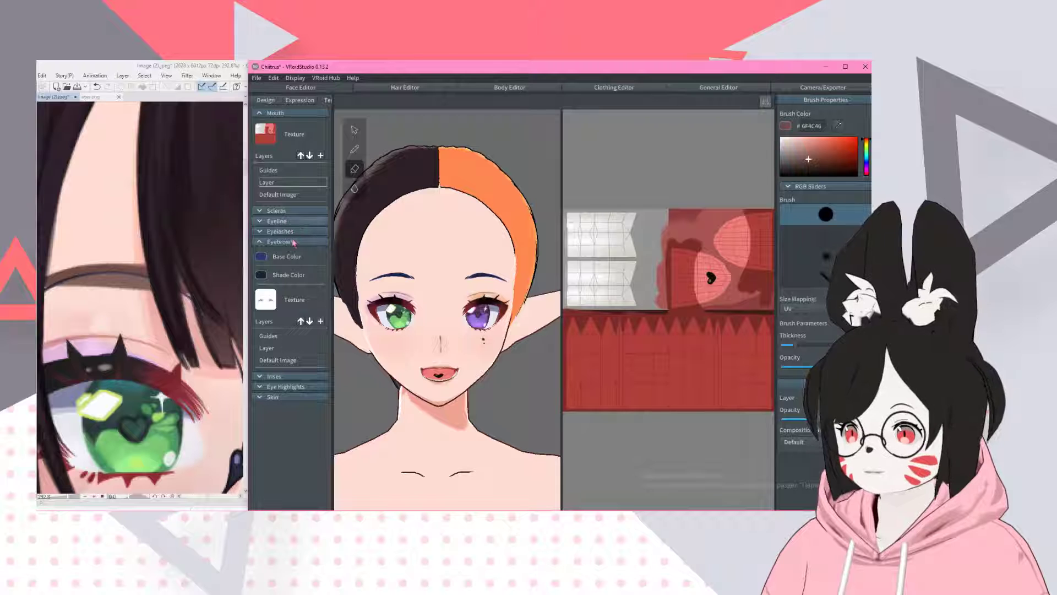
scroll(470, 294, "down", 2)
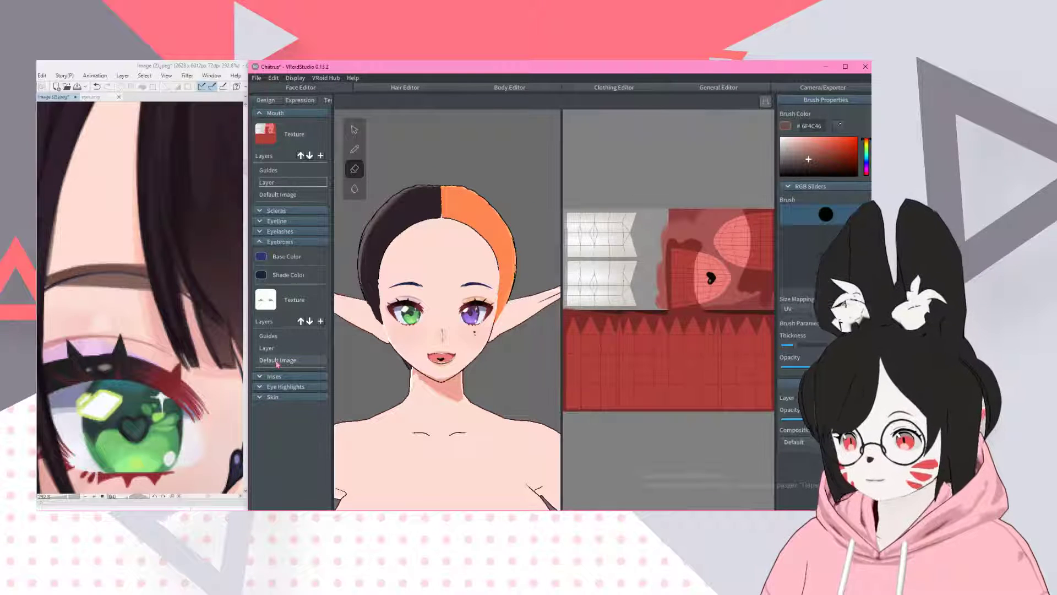
left_click(278, 361)
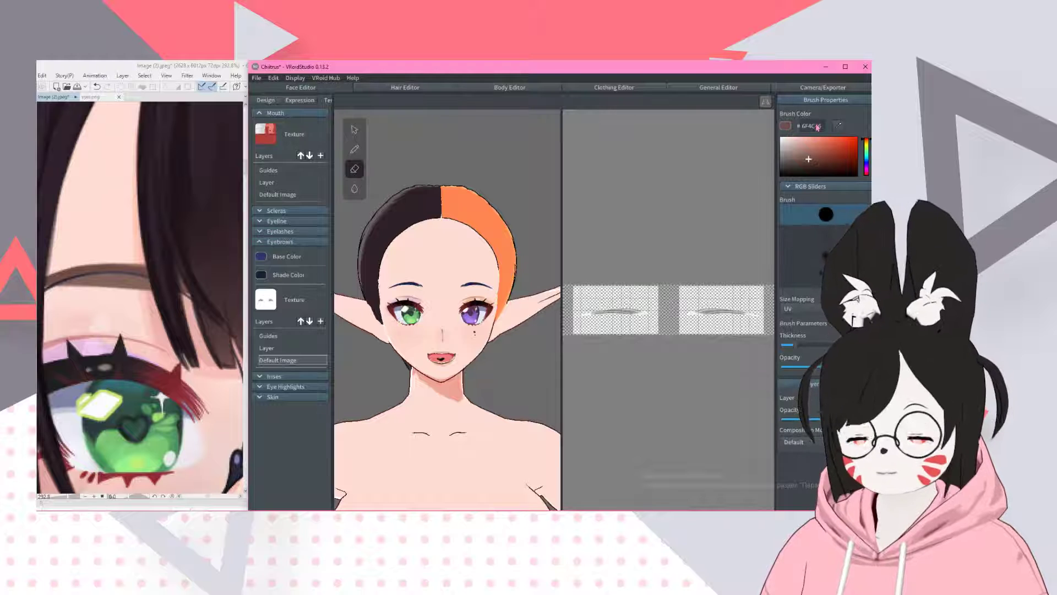
- Re-enter 6F4C46 as the brush colour and turn on the alpha lock for the eyebrow texture's Default Image layer
scroll(138, 308, "down", 10)
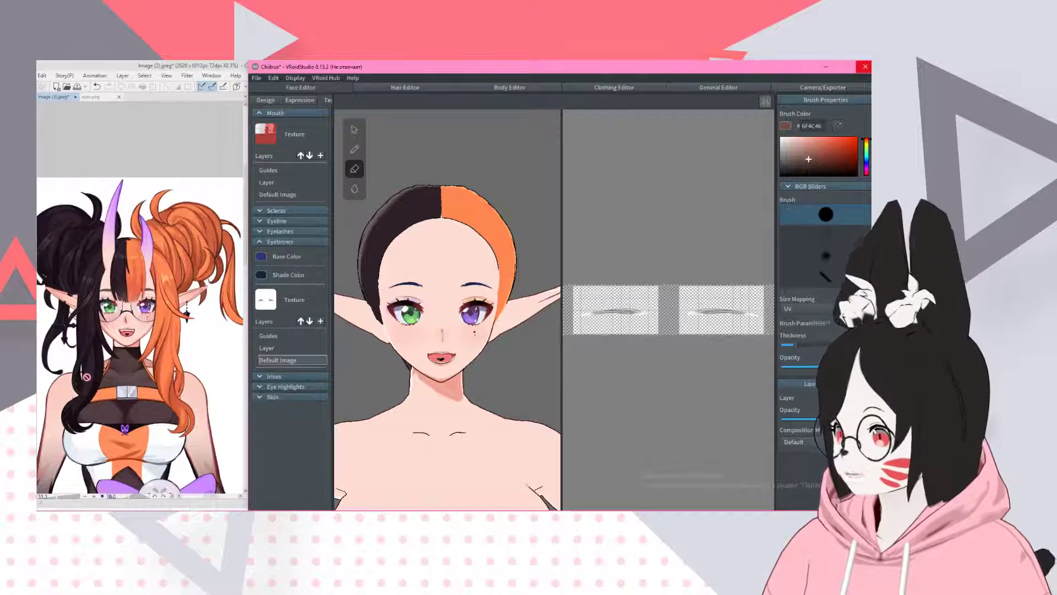
scroll(100, 358, "up", 1)
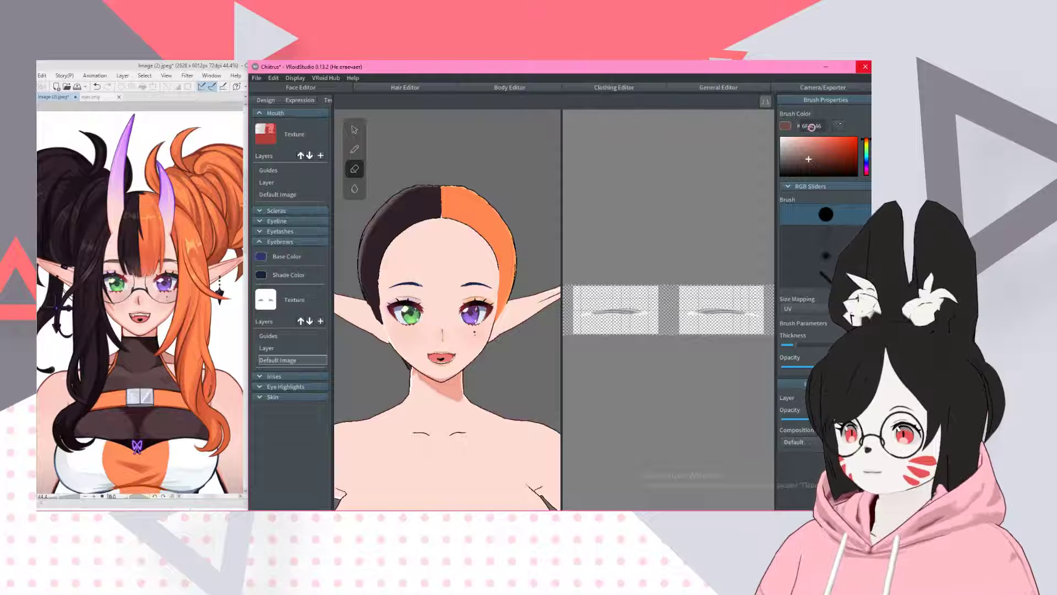
left_click(813, 128)
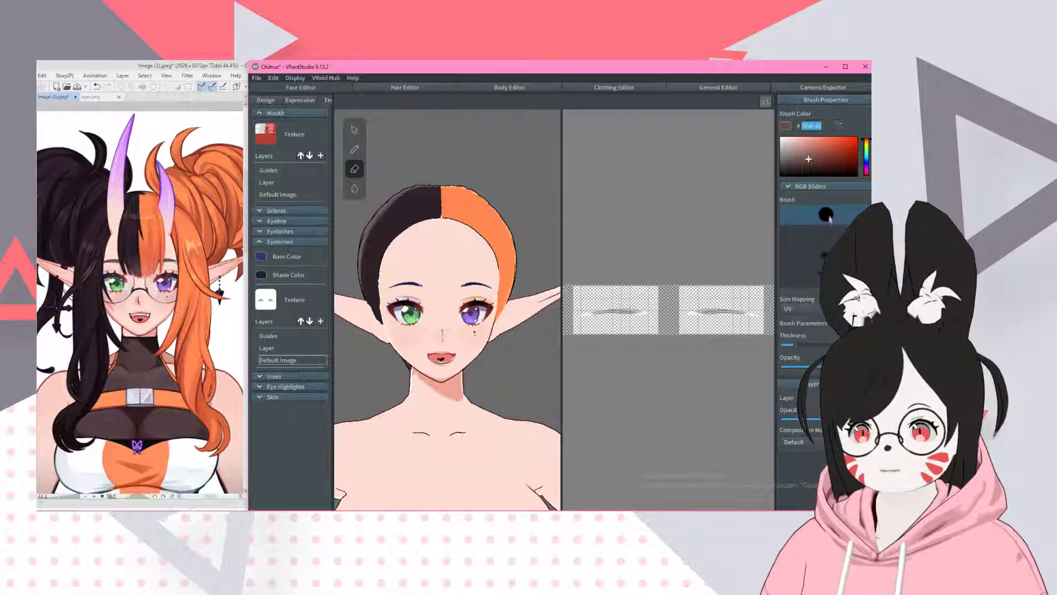
type("6F4C46")
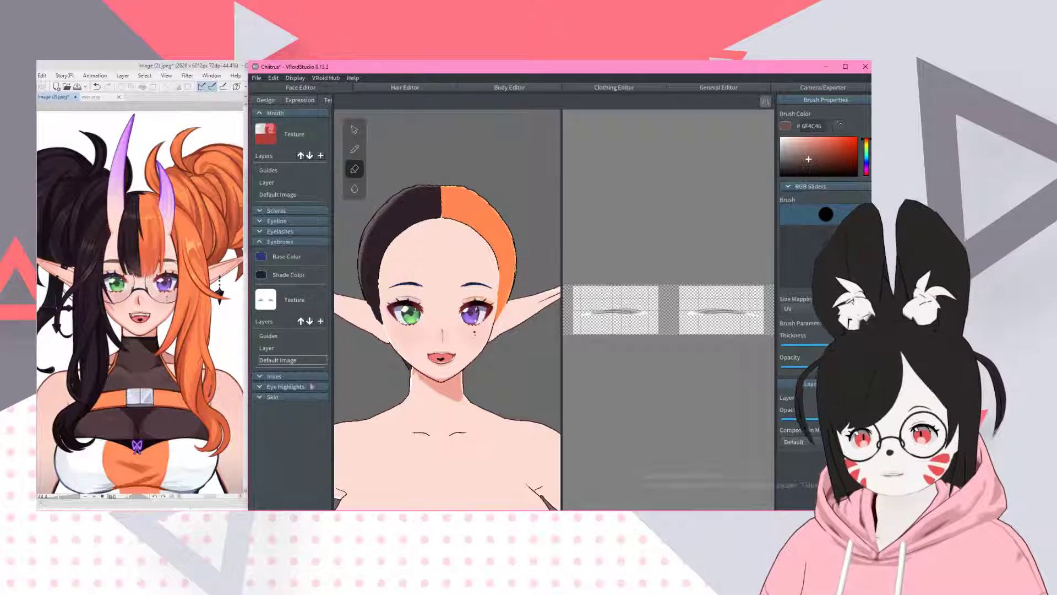
right_click(289, 361)
left_click(308, 311)
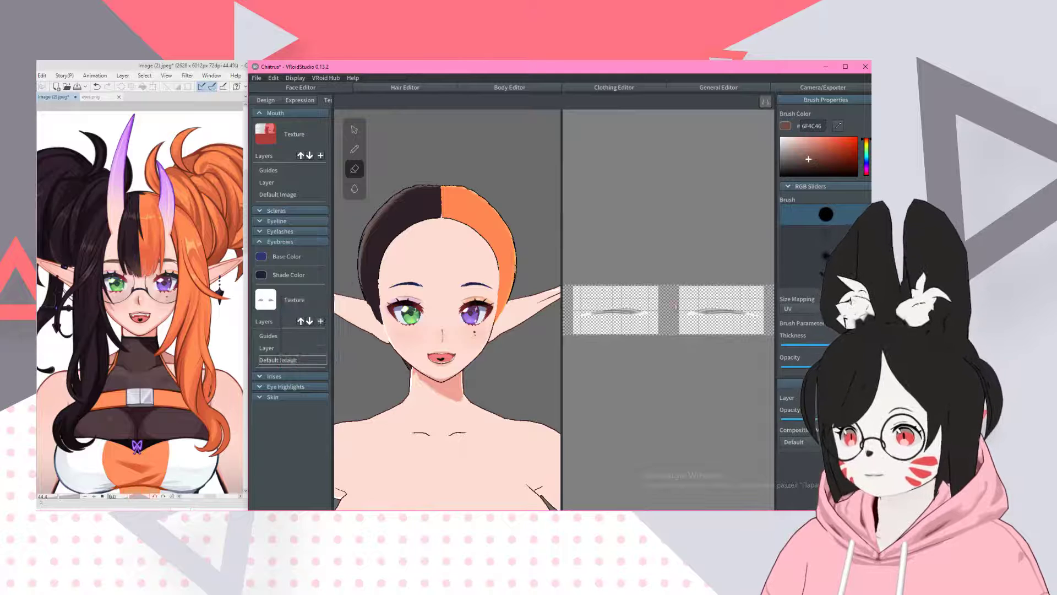
- Paint over both grey eyebrows in the texture with the brown 6F4C46 brush
left_click(355, 150)
left_click_drag(695, 311, 759, 315)
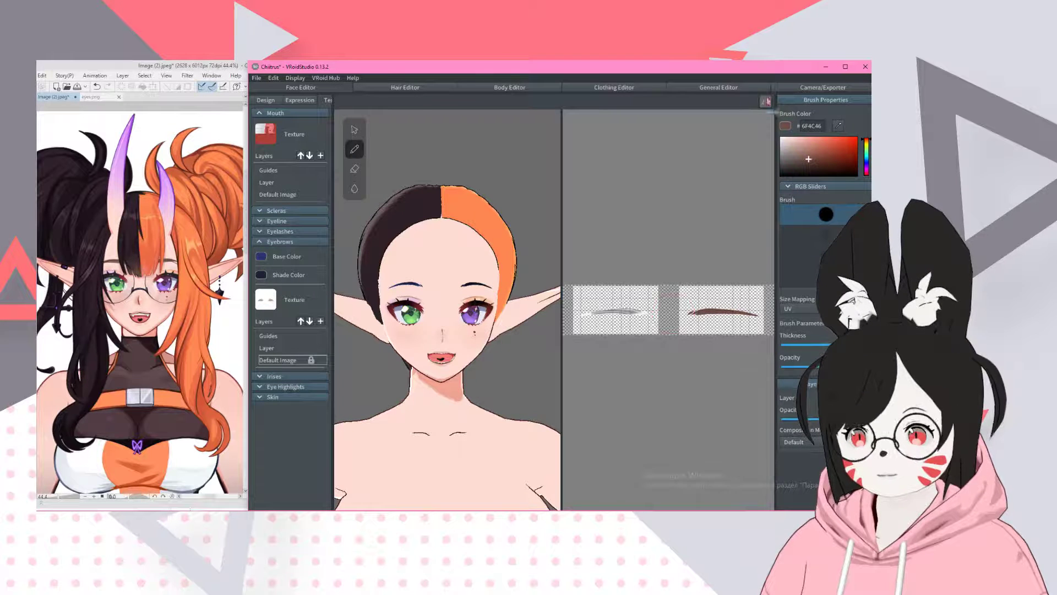
left_click(767, 102)
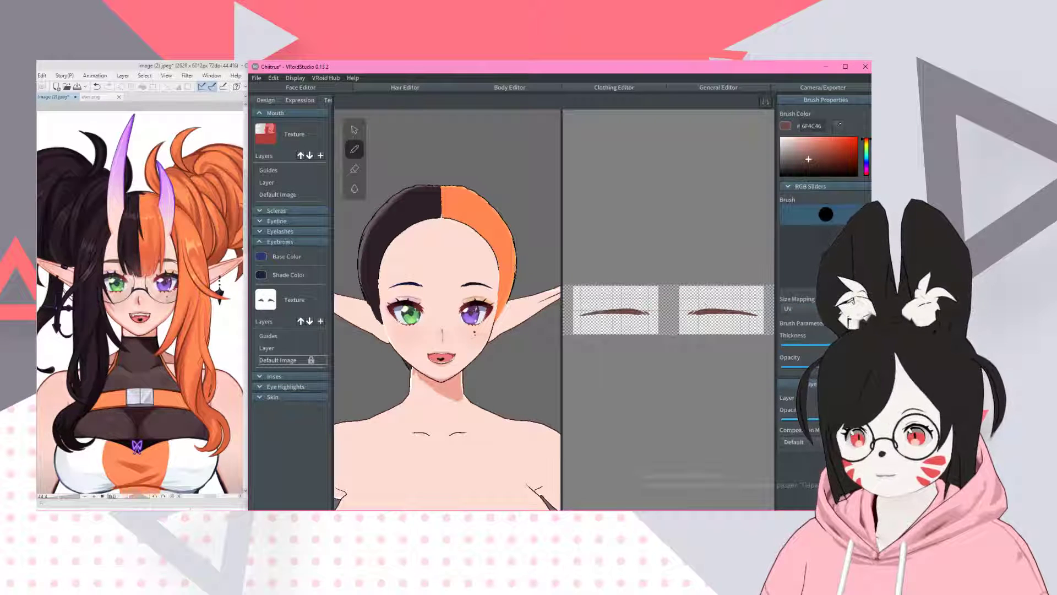
- Set both the Base Color and the Shade Color of the eyebrows to white, FFFFFF
scroll(440, 251, "up", 5)
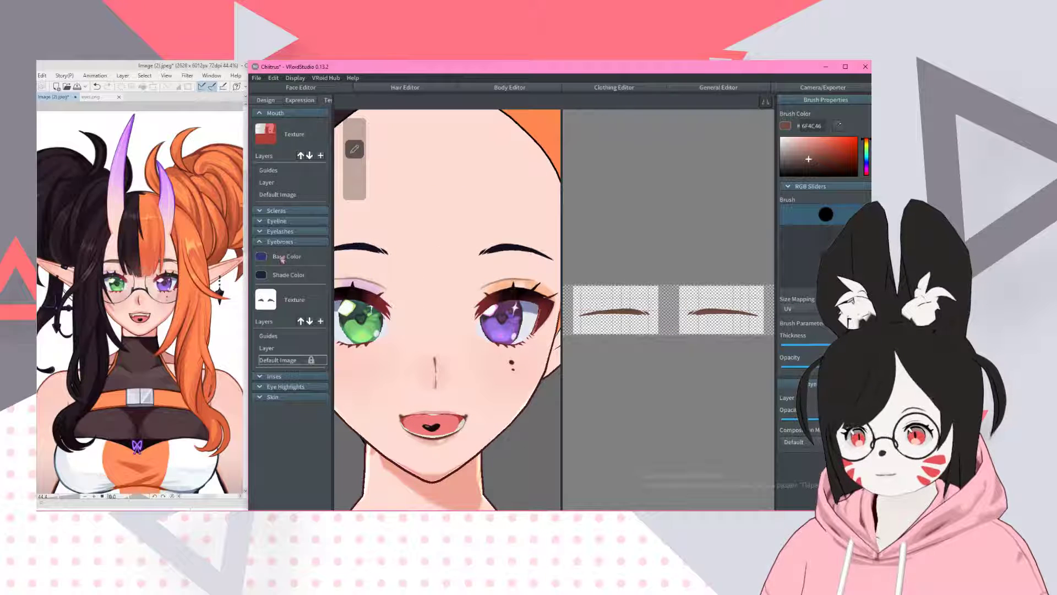
left_click(265, 257)
left_click_drag(286, 290, 271, 274)
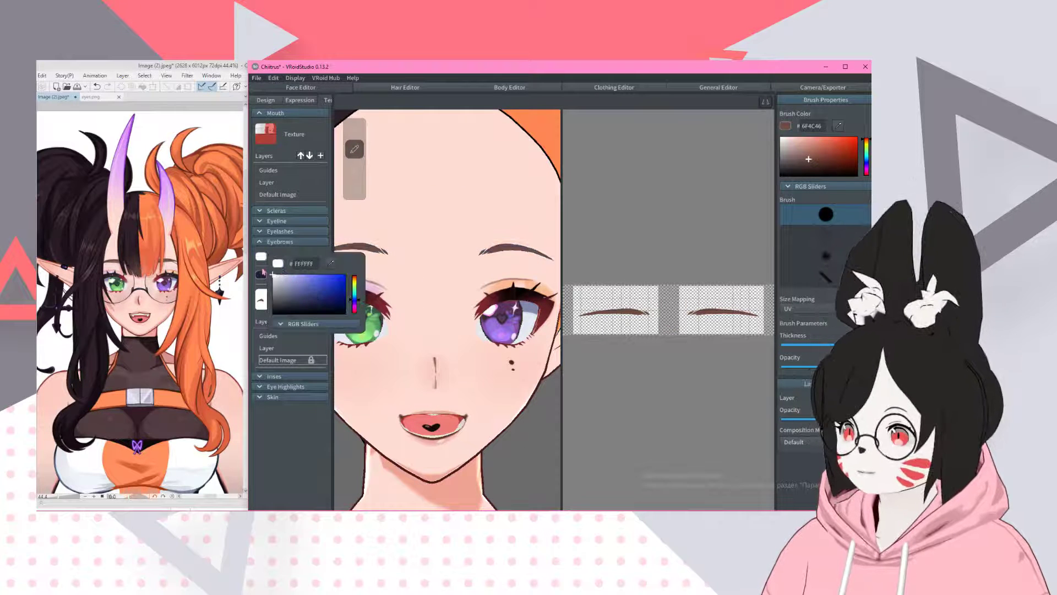
left_click(261, 279)
left_click(261, 278)
left_click_drag(292, 309, 270, 291)
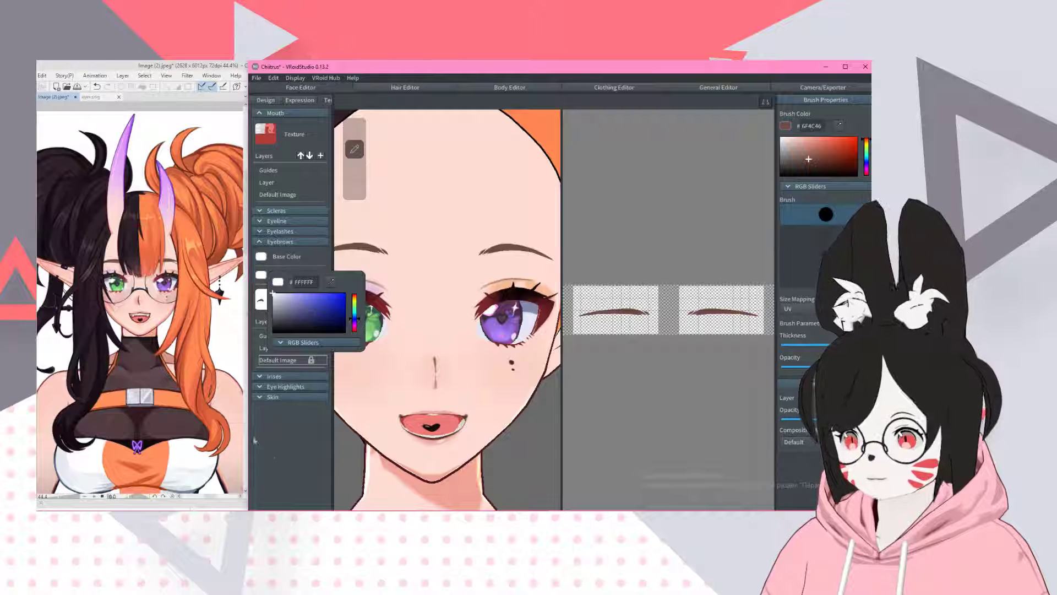
left_click(274, 459)
- Turn off the alpha lock on the eyebrow texture's Default Image layer, undoing any accidental hiding of the layer
scroll(707, 309, "up", 4)
middle_click_drag(708, 308, 626, 311)
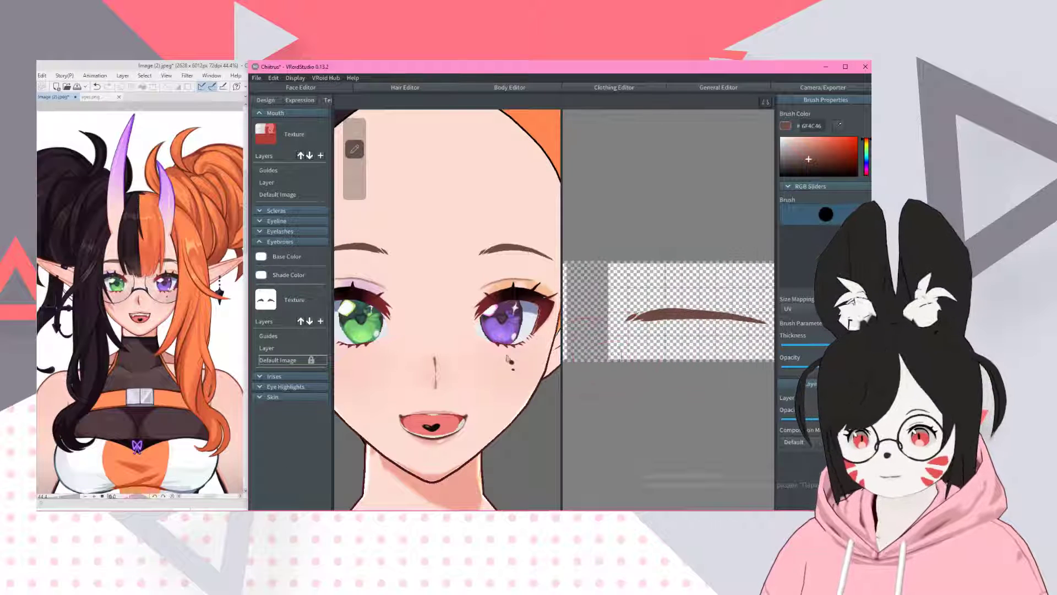
right_click(284, 362)
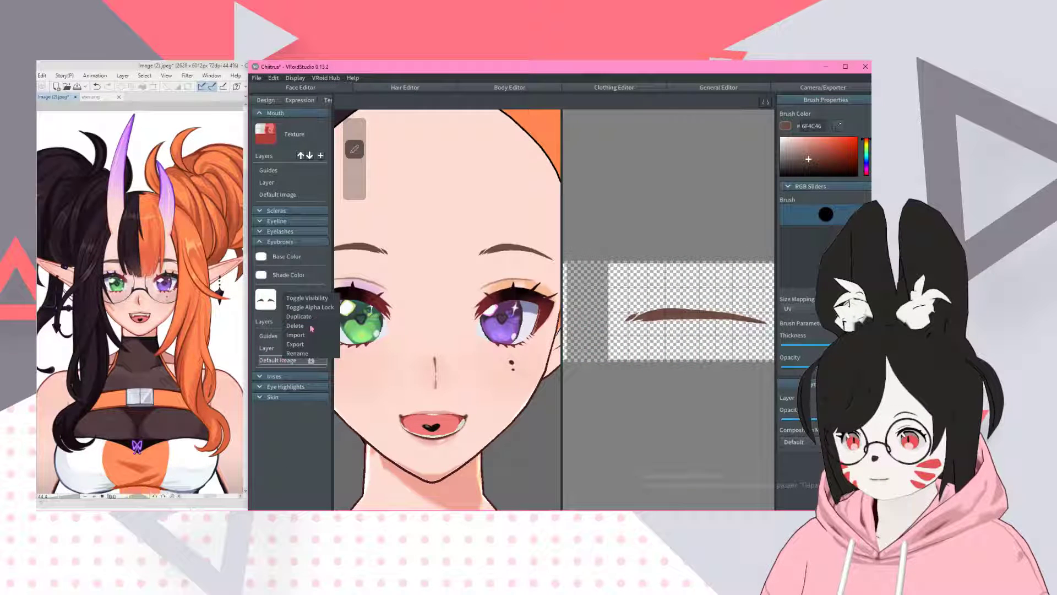
left_click(307, 298)
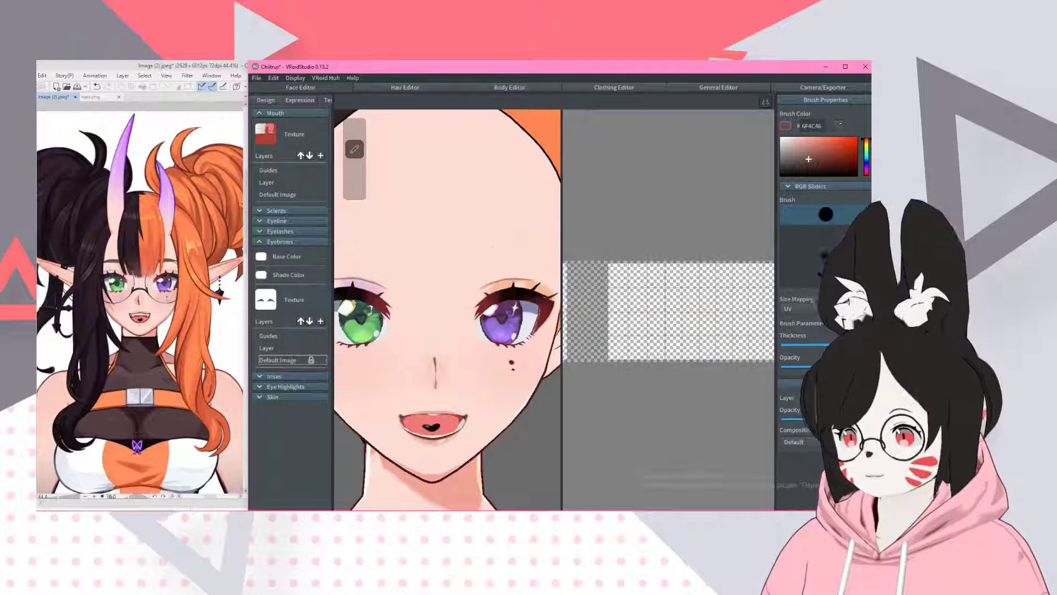
key("ctrl+z")
right_click(293, 361)
left_click(337, 311)
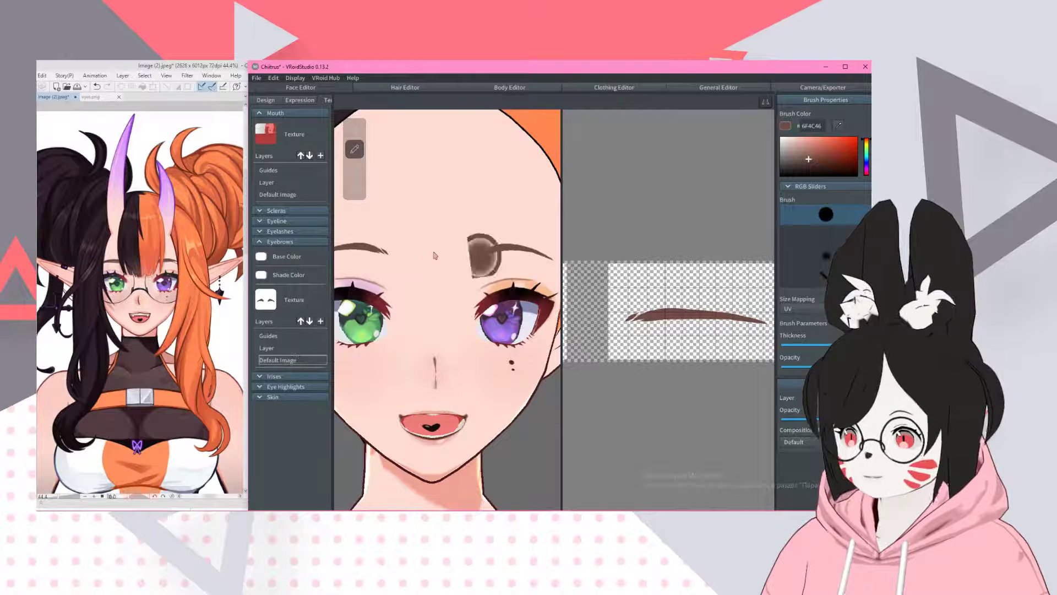
- Compare with the reference eyebrow and paint a fuller, rounded inner end and higher arch on the purple-eye side's eyebrow
mouse_move(407, 267)
middle_mouse_down()
mouse_move(289, 293)
mouse_move(335, 293)
middle_mouse_up()
scroll(135, 249, "up", 2)
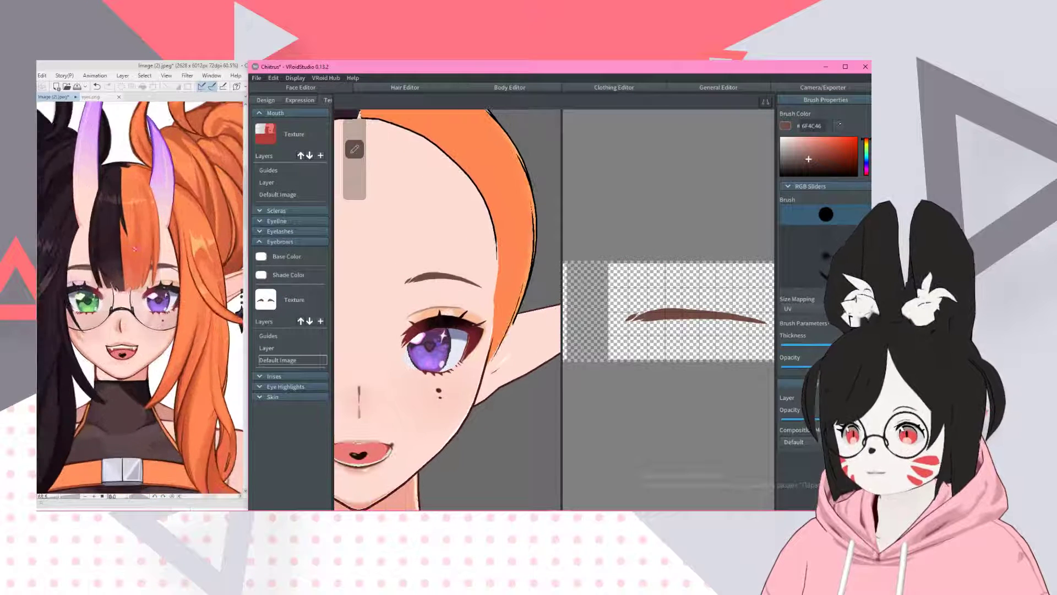
scroll(135, 249, "up", 3)
scroll(703, 302, "up", 2)
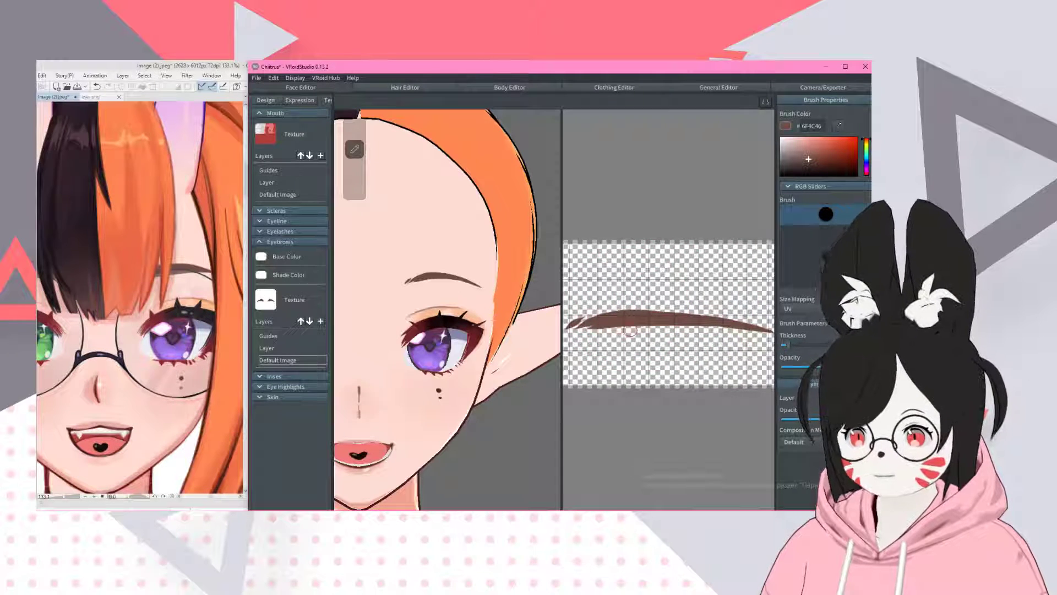
middle_click_drag(631, 331, 647, 333)
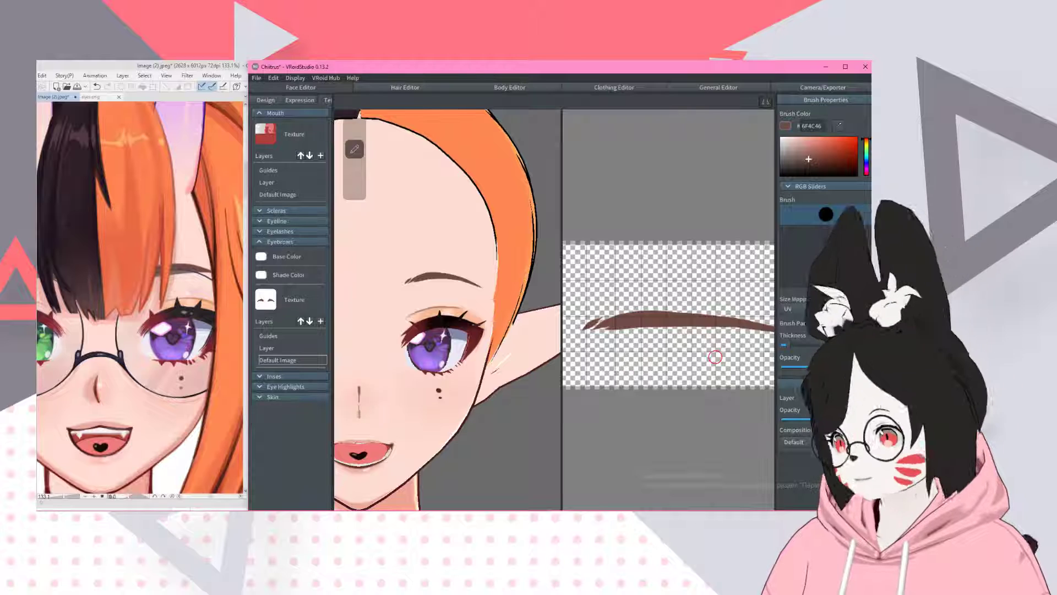
middle_click_drag(593, 313, 624, 311)
mouse_move(623, 327)
left_mouse_down()
mouse_move(652, 311)
mouse_move(699, 327)
left_mouse_up()
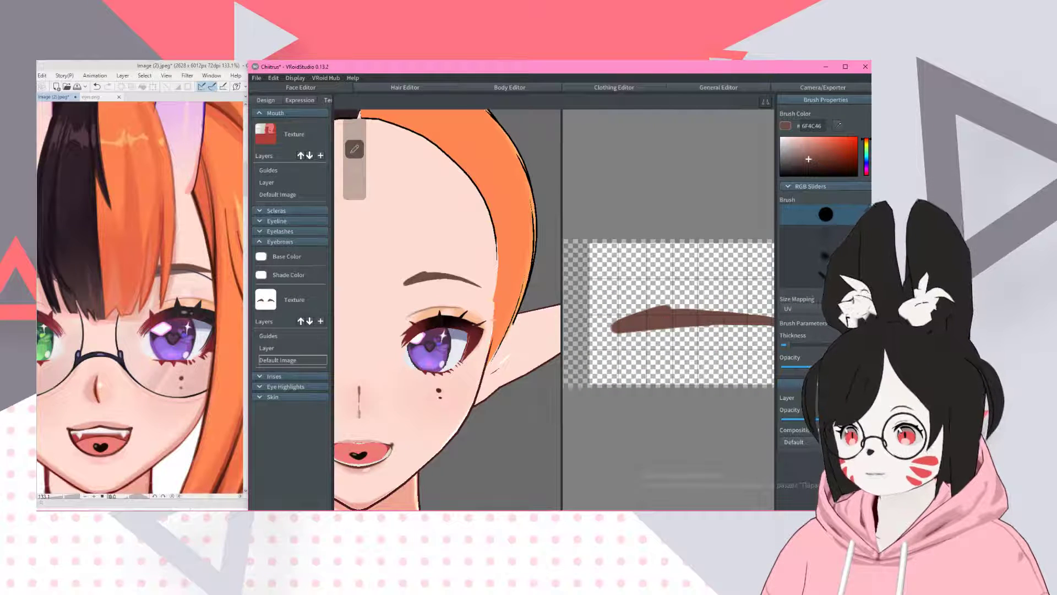
- Trim the eyebrow's underside with the eraser and paint a smooth arch that extends its outer end downward
key("e")
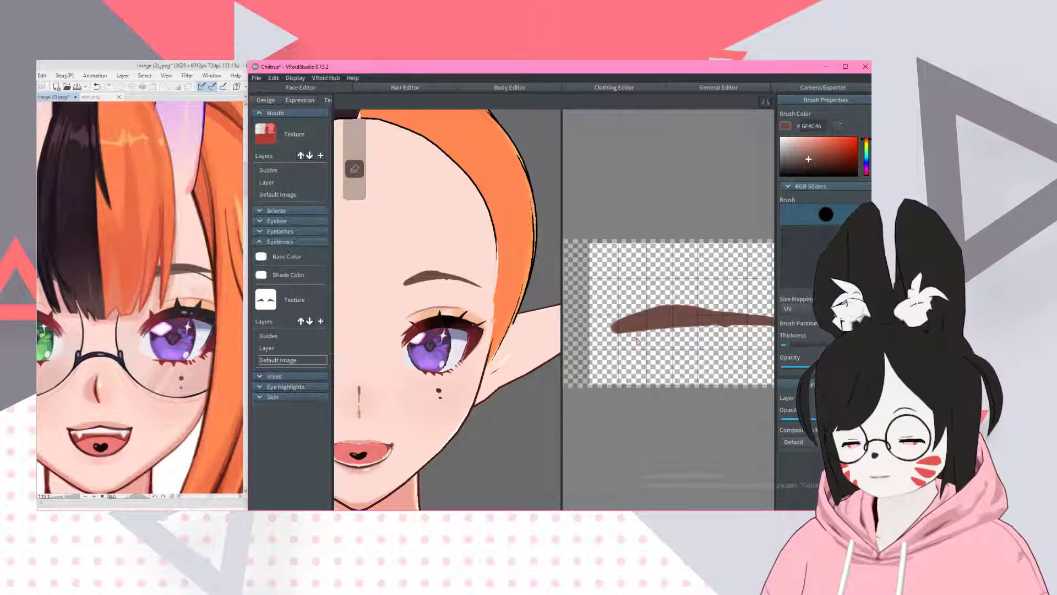
left_click_drag(637, 340, 760, 331)
right_click_drag(709, 335, 683, 334, "shift")
key("b")
left_click_drag(648, 311, 750, 328)
right_click_drag(746, 326, 713, 322, "shift")
left_click_drag(632, 307, 771, 333)
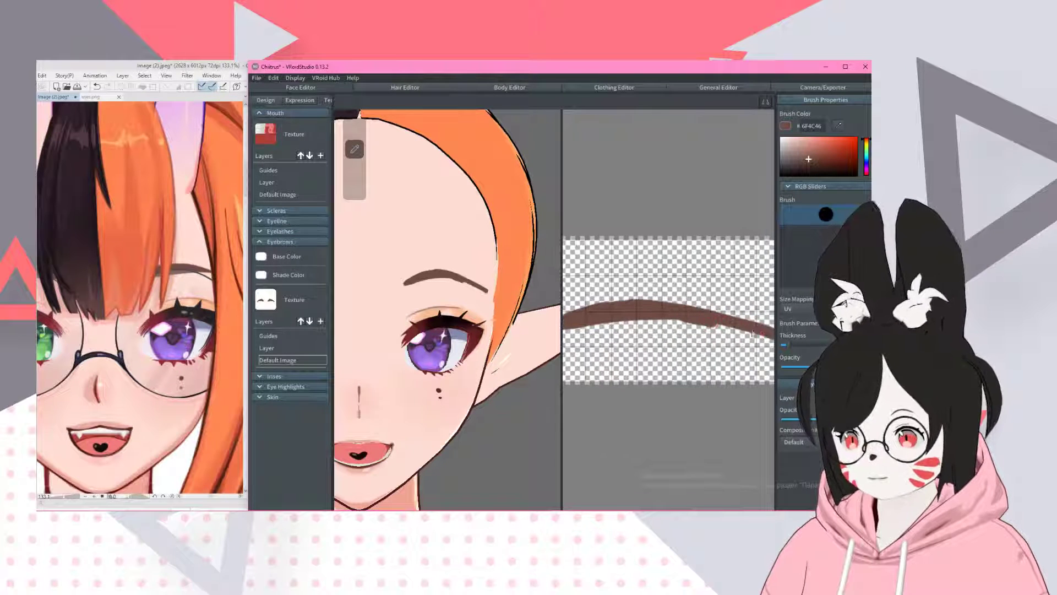
- Erase along the eyebrow's lower edge and around its outer end to shape a thin, pointed tail
right_click_drag(700, 342, 675, 339, "shift")
key("e")
left_click_drag(633, 326, 759, 338)
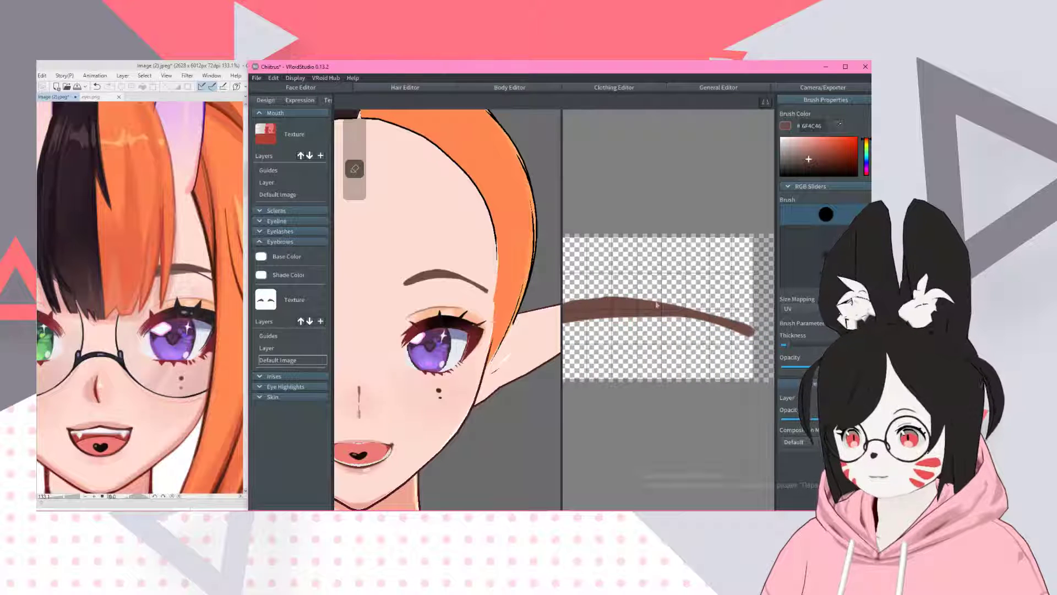
key("ctrl+z")
left_click_drag(597, 325, 766, 344)
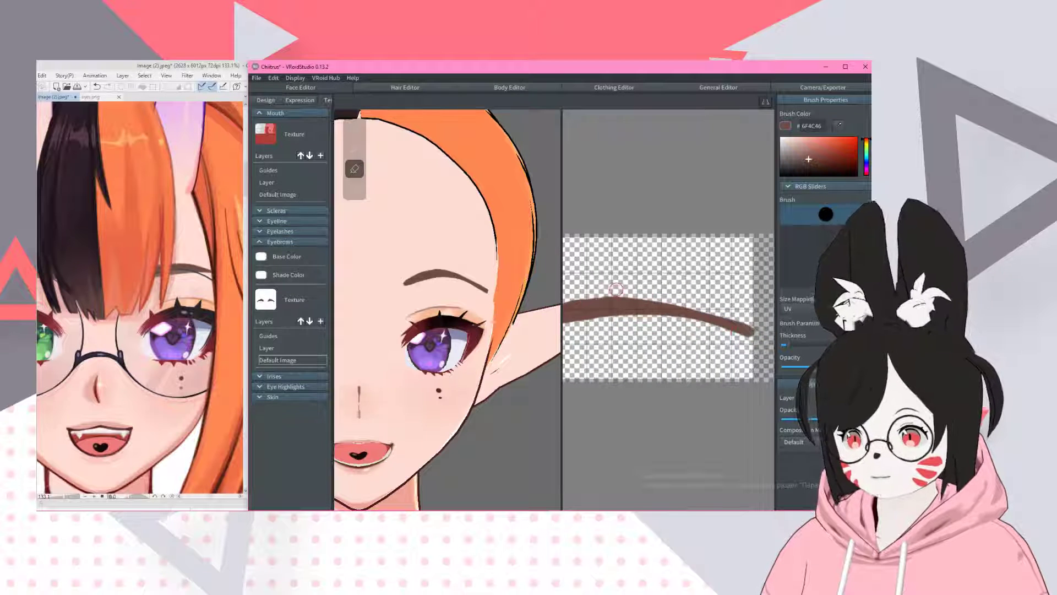
left_click_drag(719, 315, 767, 351)
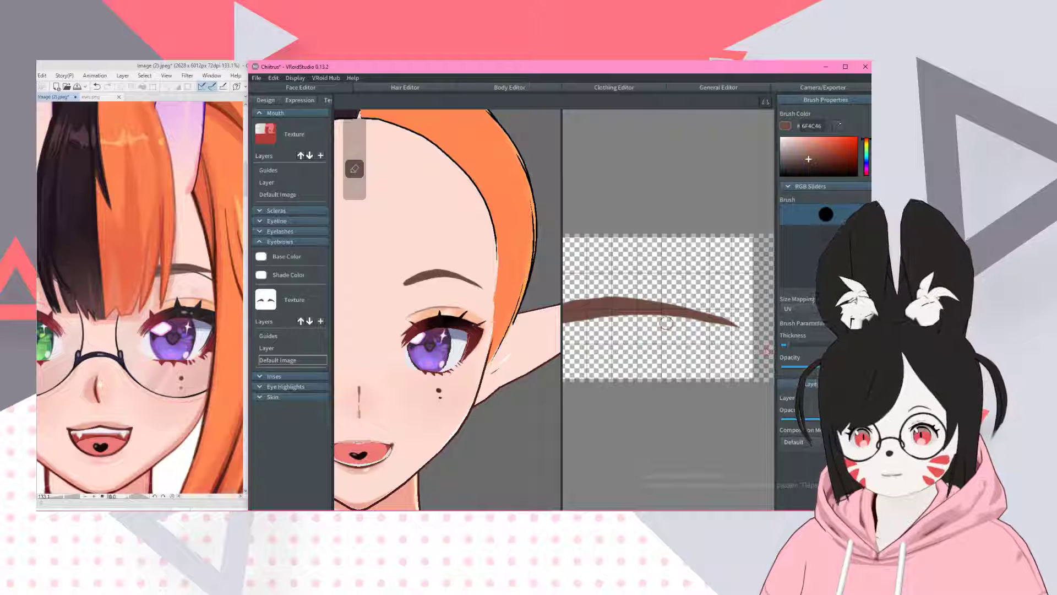
left_click_drag(667, 323, 728, 328)
- Smooth the eyebrow's upper edge near the inner end with the eraser and compare the face with the reference
middle_click_drag(661, 331, 744, 334)
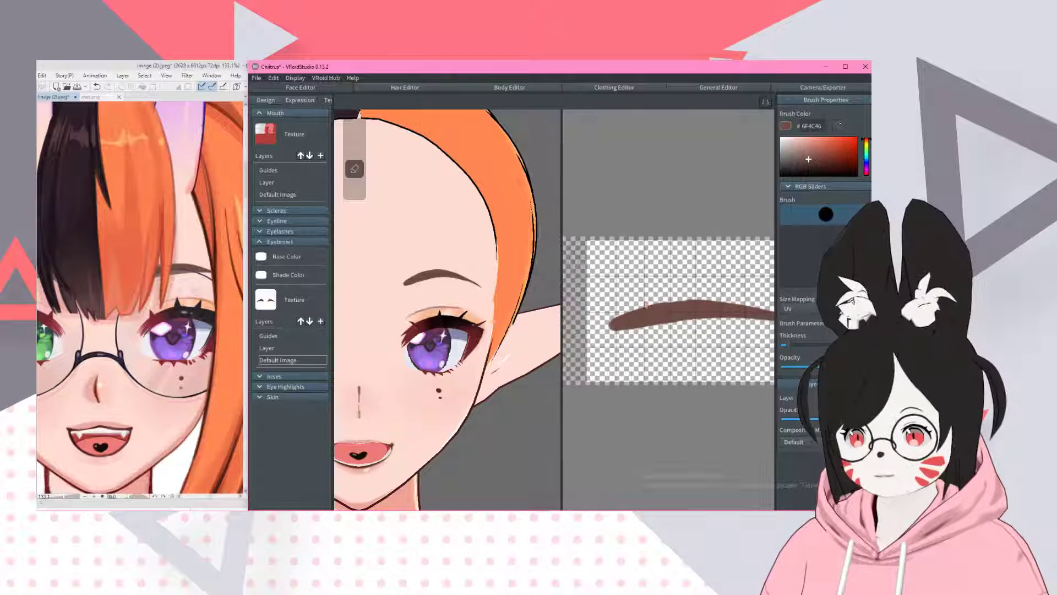
left_click_drag(643, 299, 728, 299)
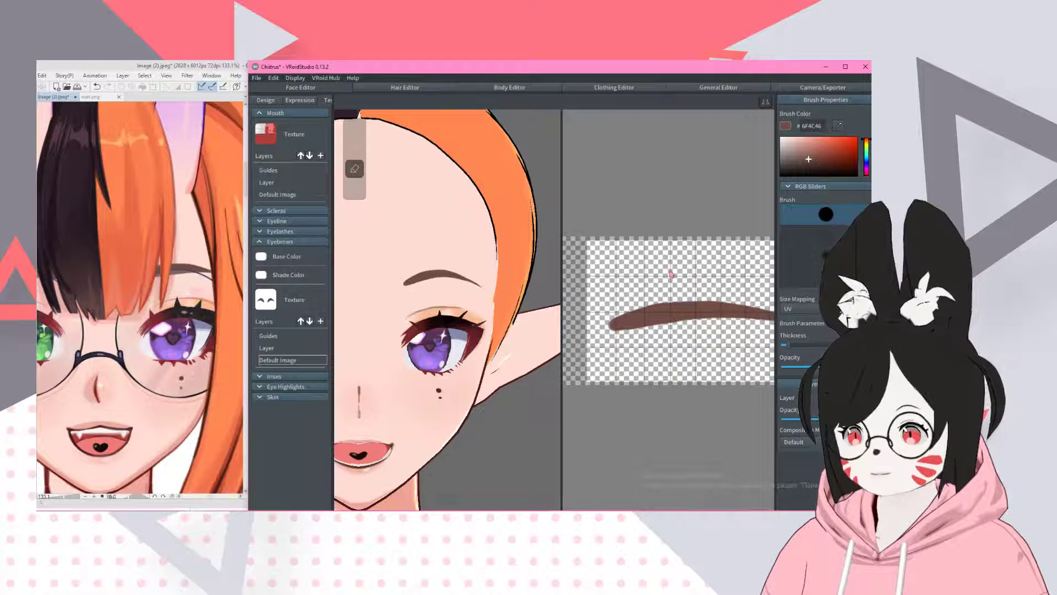
scroll(535, 268, "down", 5)
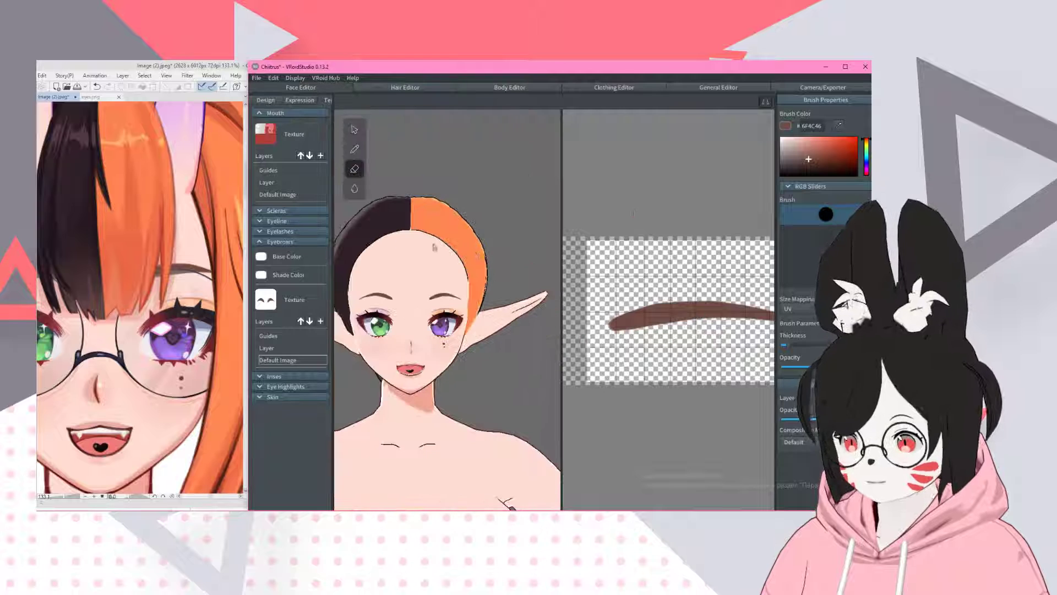
scroll(207, 233, "up", 2)
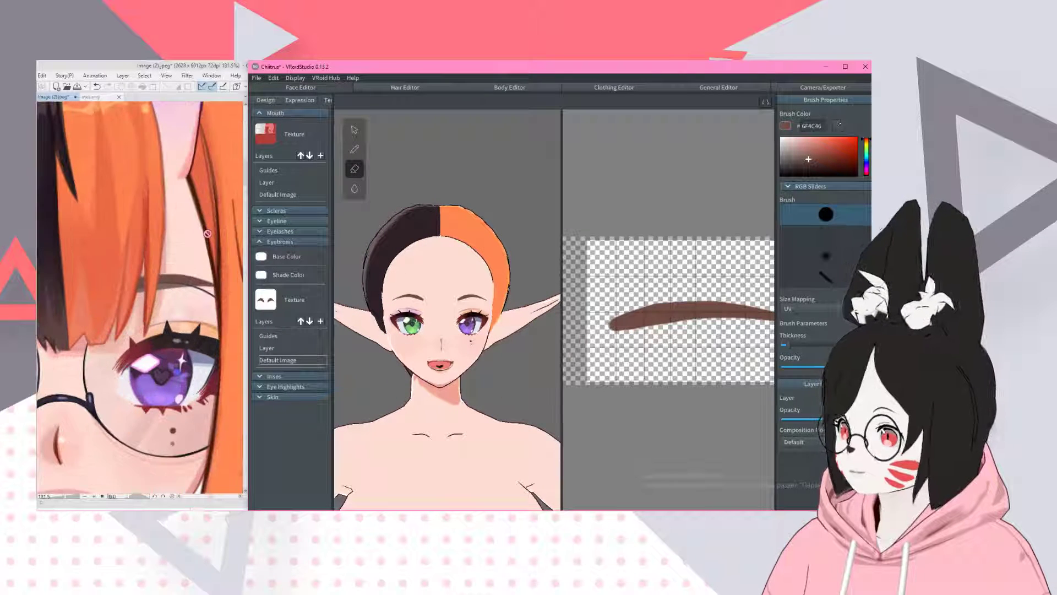
scroll(666, 311, "up", 3)
scroll(450, 283, "up", 2)
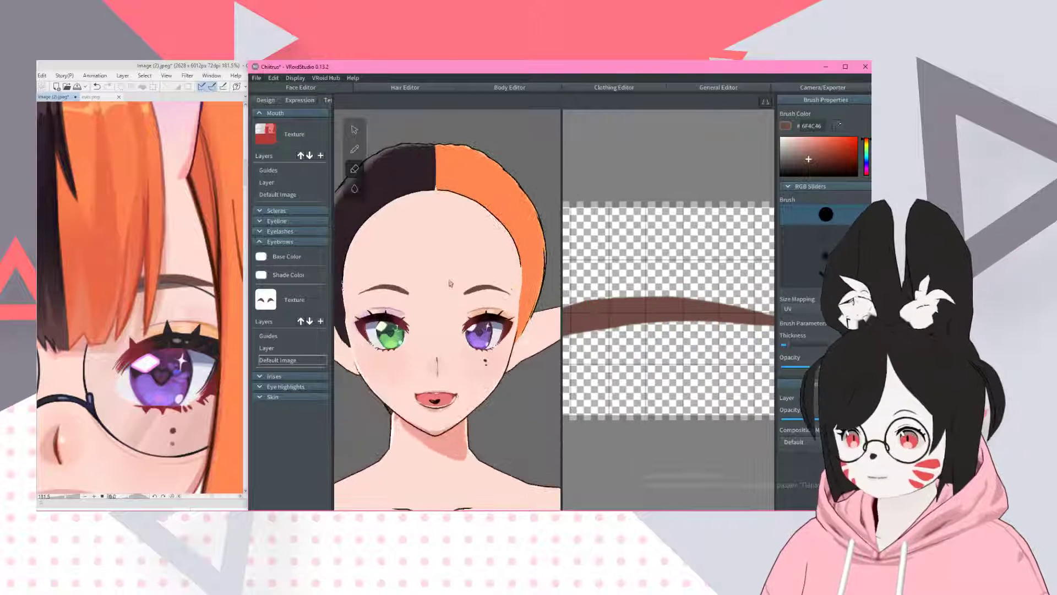
scroll(695, 273, "down", 2)
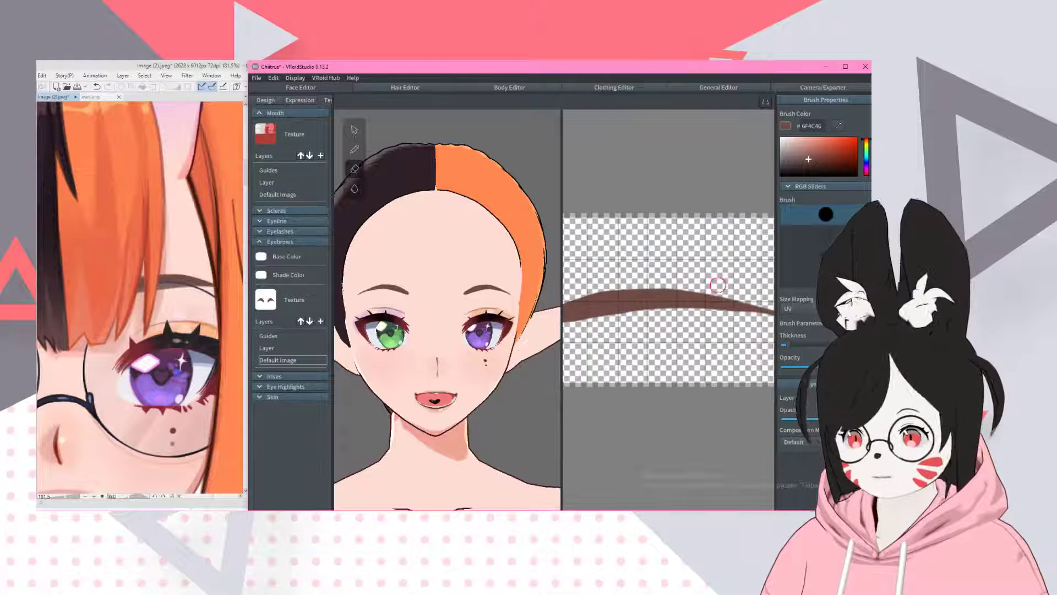
- Thicken the eyebrow with a brown stroke along its length, erase its underside into a tapered tail, and check it against the reference
key("b")
scroll(724, 317, "down", 1)
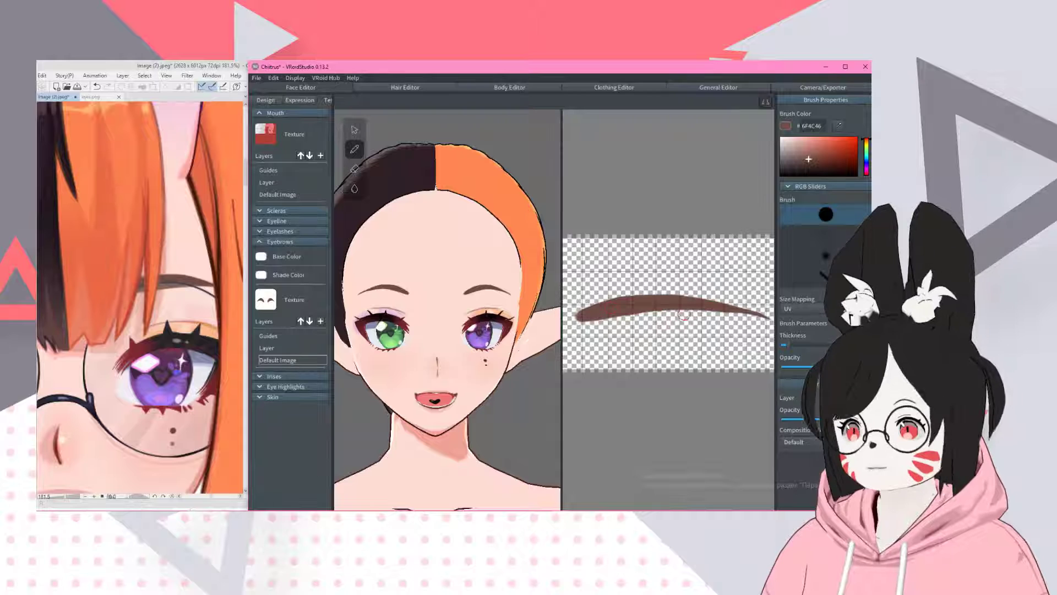
mouse_move(578, 315)
left_mouse_down()
mouse_move(711, 308)
mouse_move(763, 322)
left_mouse_up()
middle_click_drag(721, 343, 706, 344)
key("e")
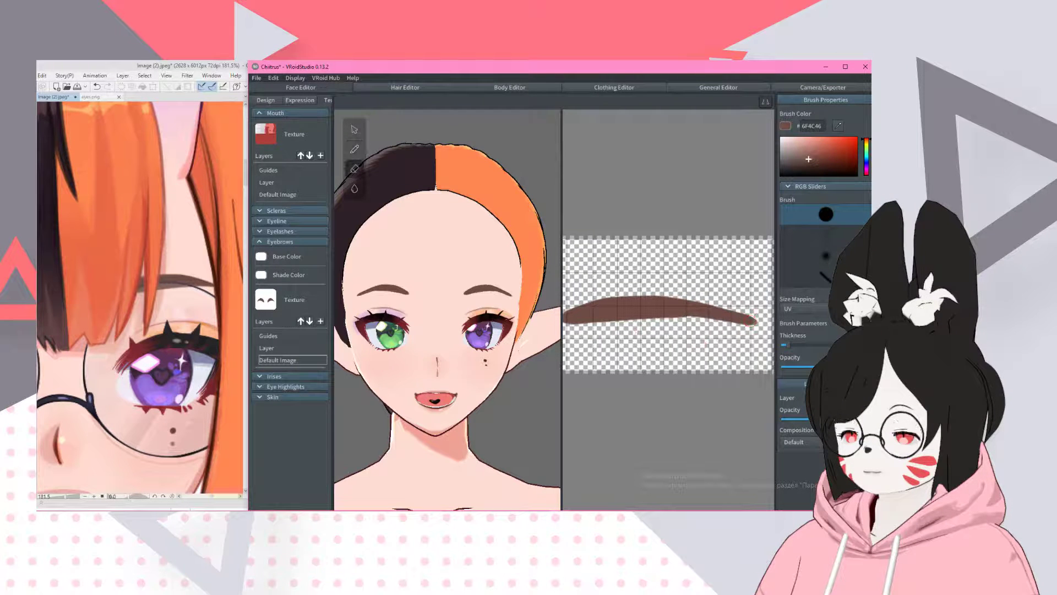
left_click_drag(651, 323, 751, 322)
key("ctrl+z")
left_click_drag(611, 327, 763, 323)
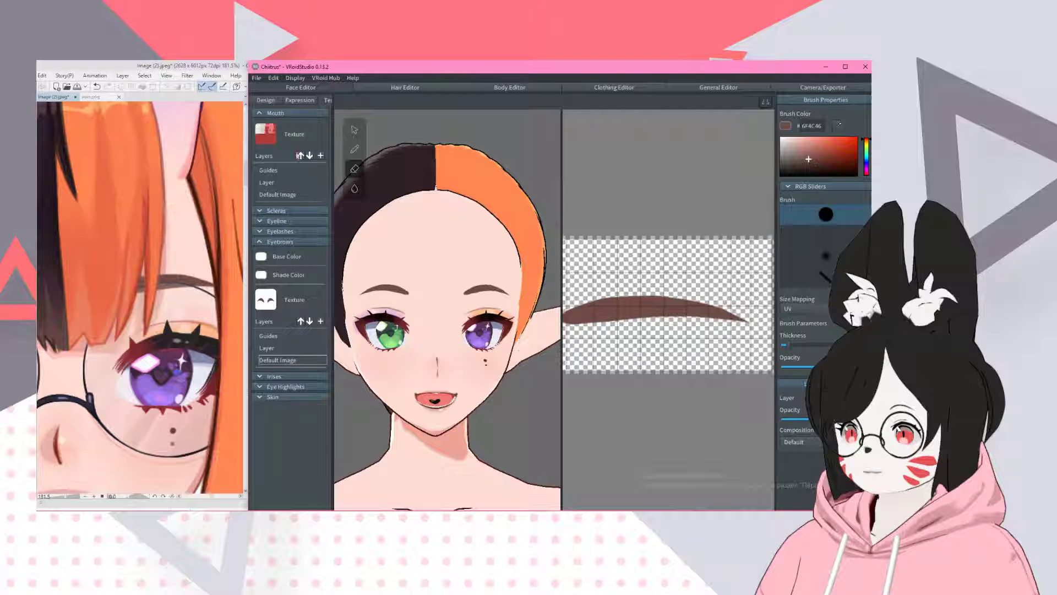
scroll(389, 198, "down", 3)
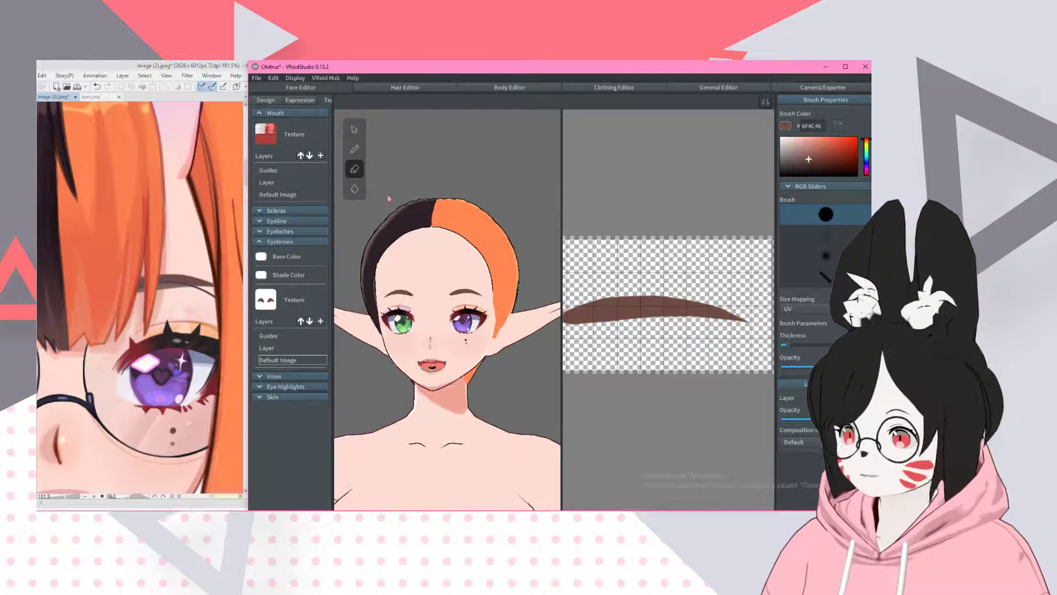
right_click_drag(388, 195, 390, 196)
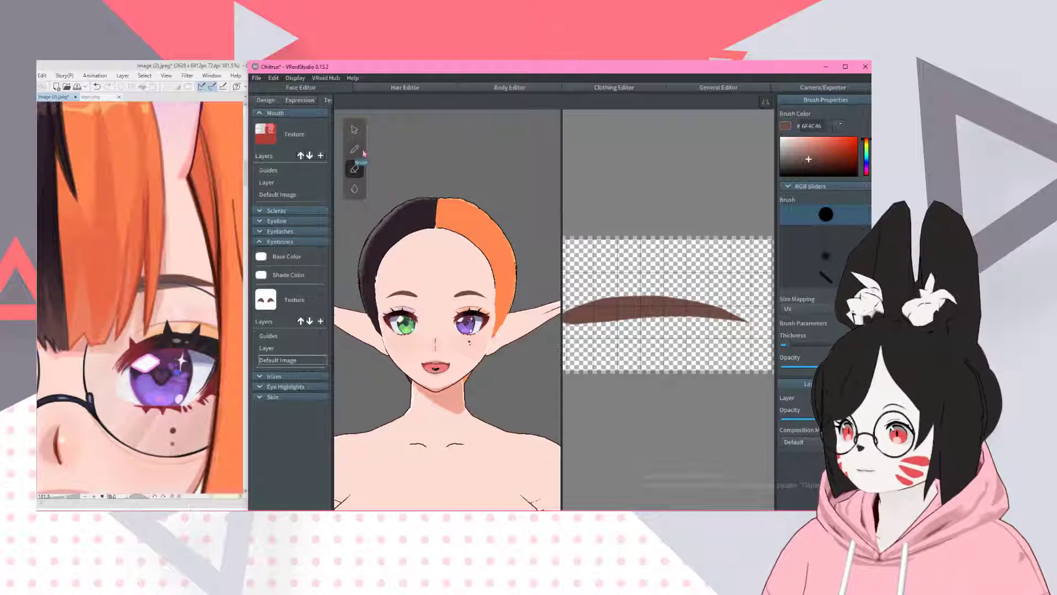
scroll(187, 292, "down", 5)
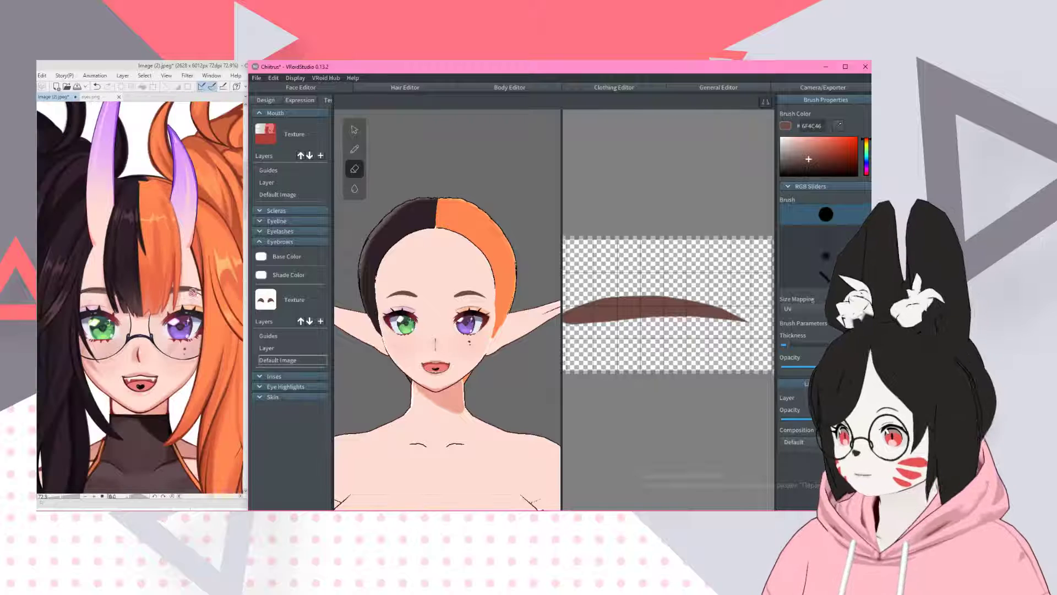
- Raise the Eyebrows Proximity and Eyebrow Position parameters to about a quarter of their ranges
scroll(464, 265, "down", 2)
scroll(418, 285, "up", 3)
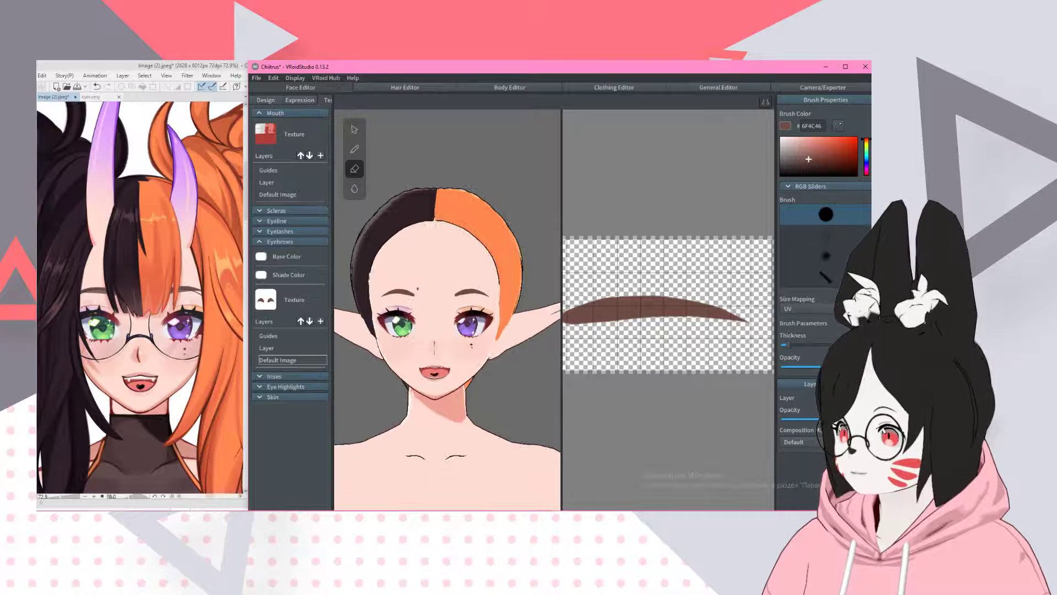
left_click(265, 101)
scroll(518, 258, "up", 3)
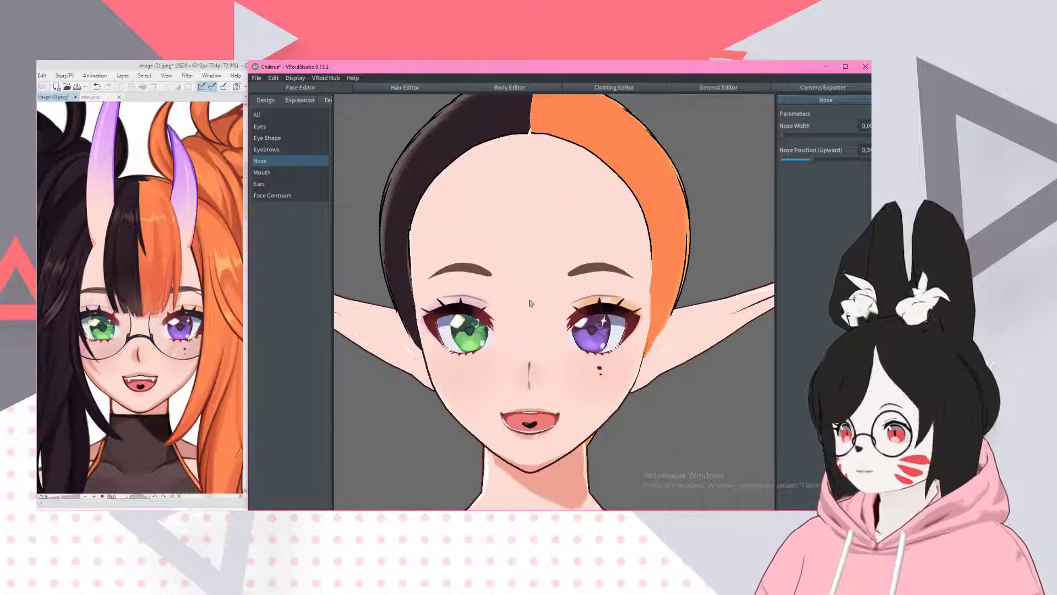
left_click(266, 149)
left_click_drag(782, 208, 803, 233)
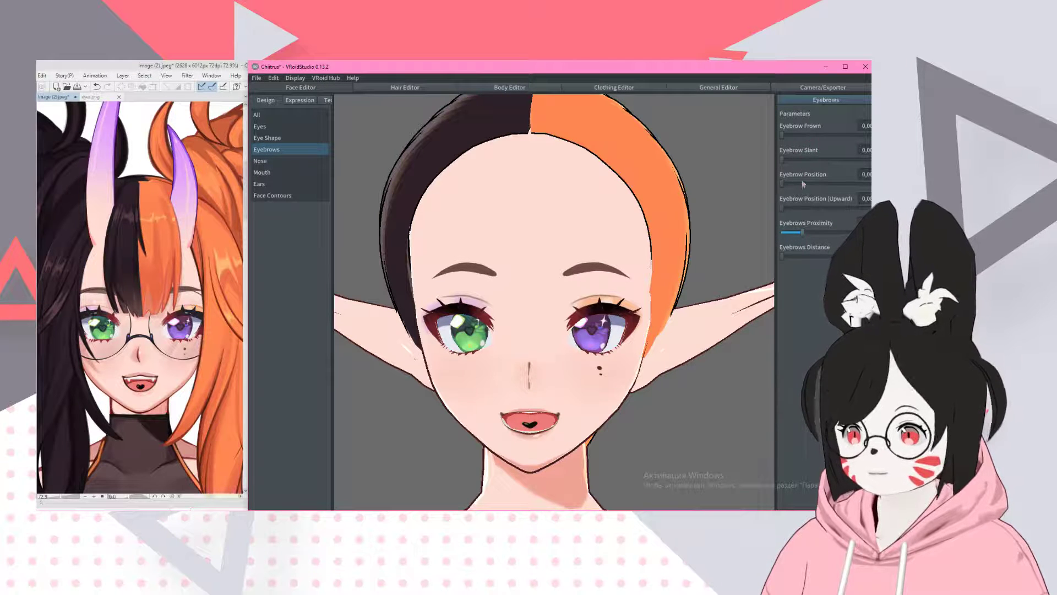
left_click_drag(803, 184, 804, 184)
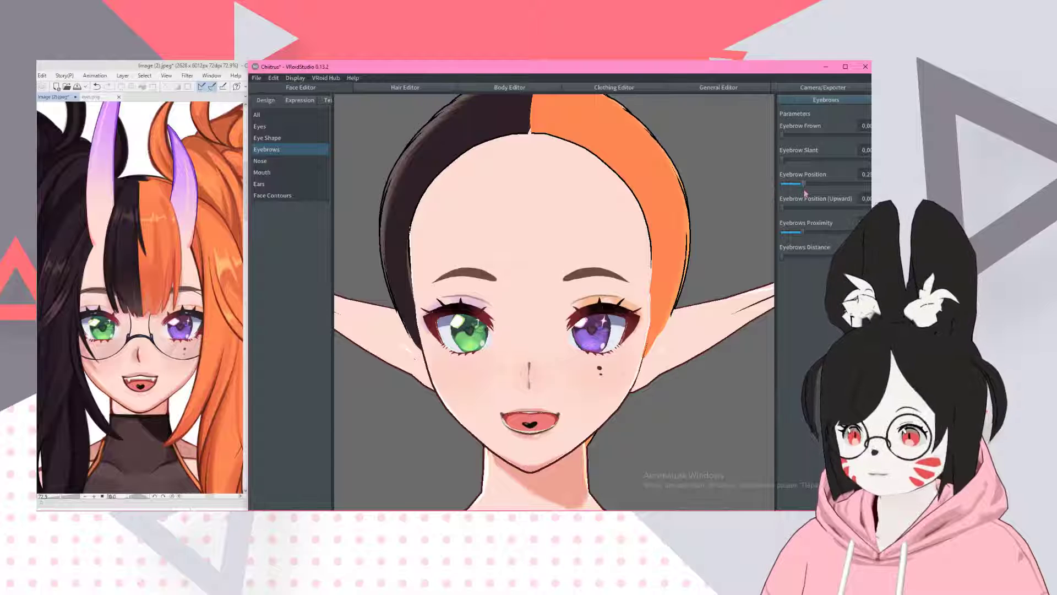
- Preview the redrawn eyebrows in the Fun, Sorrow, Joy, Surprised, Angry and Neutral expressions
left_click(300, 100)
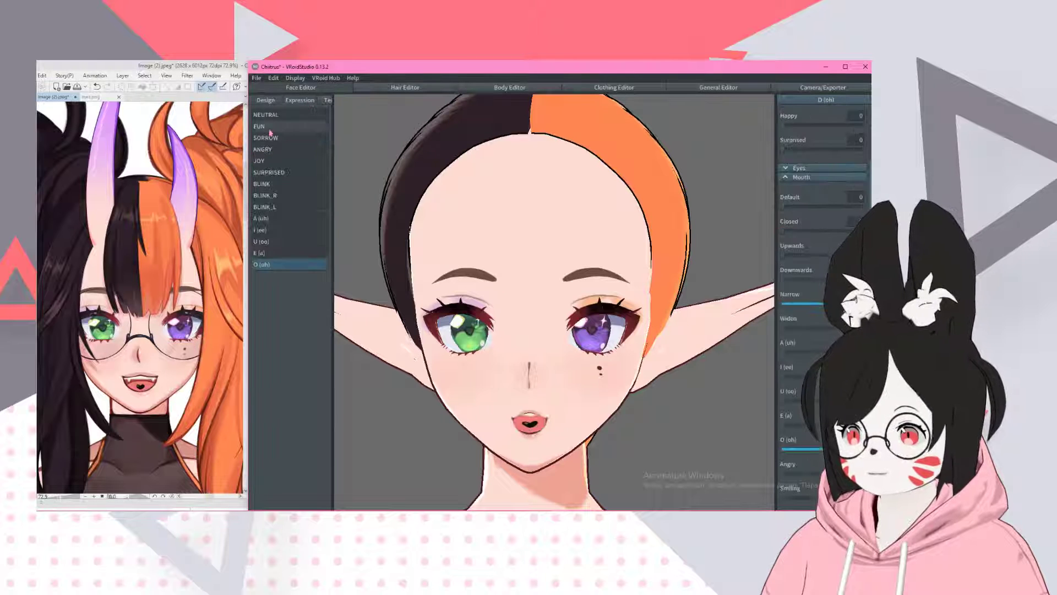
left_click(270, 126)
left_click(271, 137)
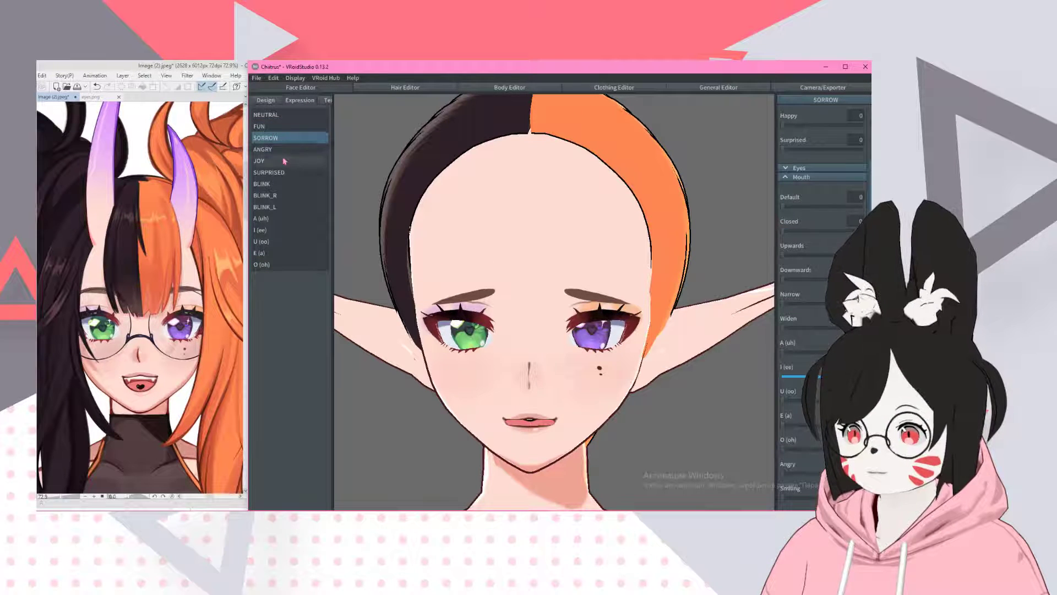
left_click(284, 161)
left_click(278, 173)
left_click(280, 150)
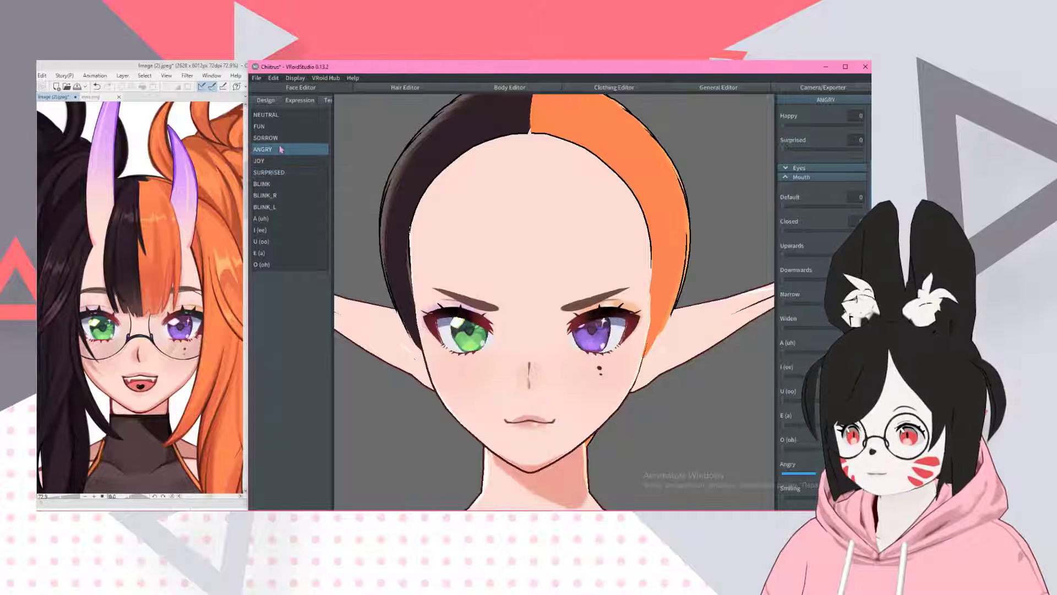
left_click(273, 115)
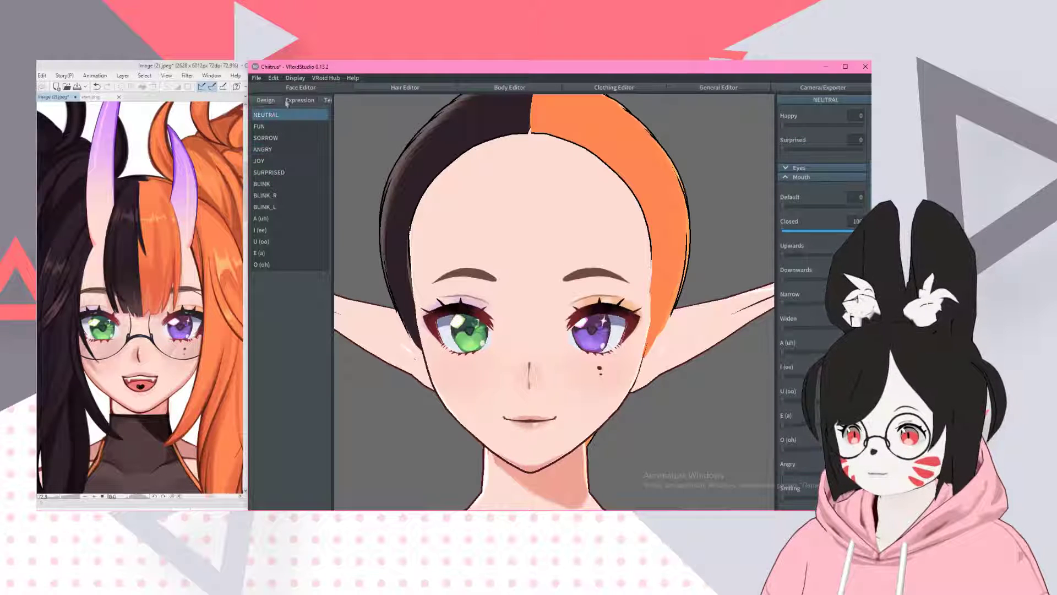
- Add a new freehand hair group in the Hair Editor, alongside the existing procedural group
left_click(435, 89)
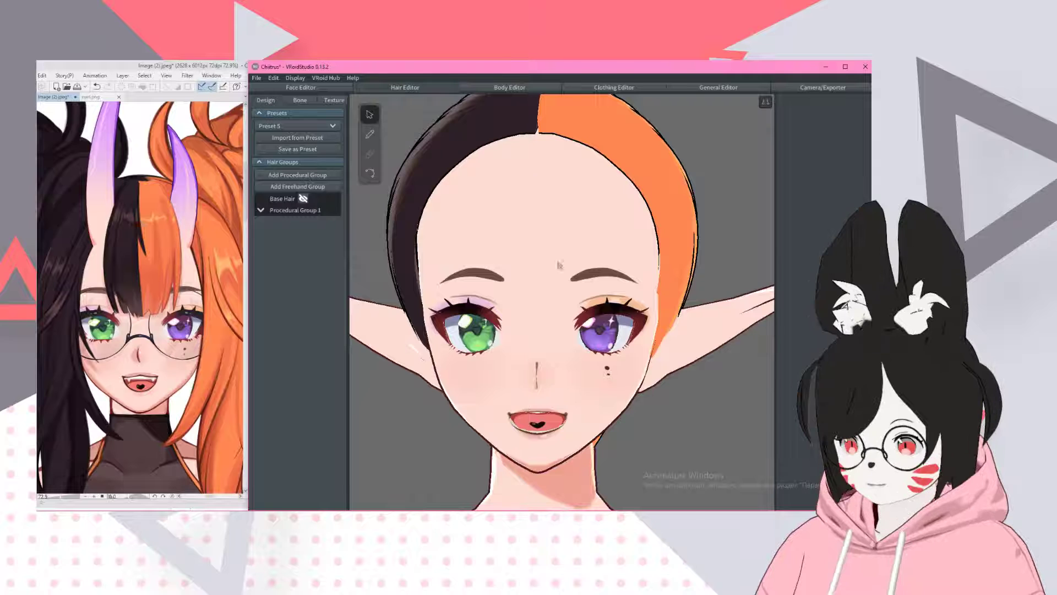
scroll(534, 101, "down", 3)
scroll(581, 199, "up", 1)
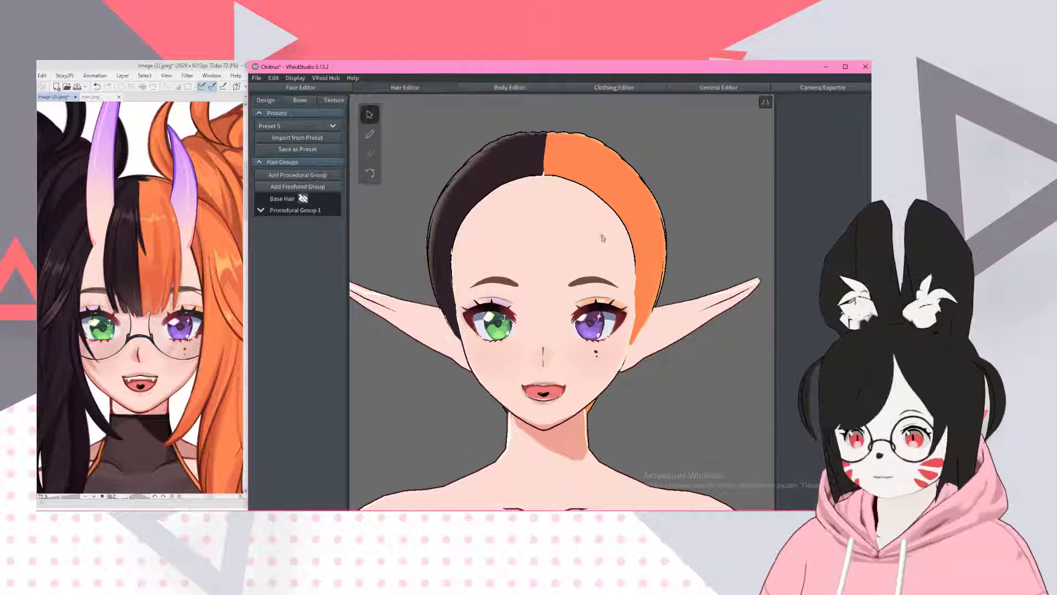
right_click_drag(602, 238, 725, 237)
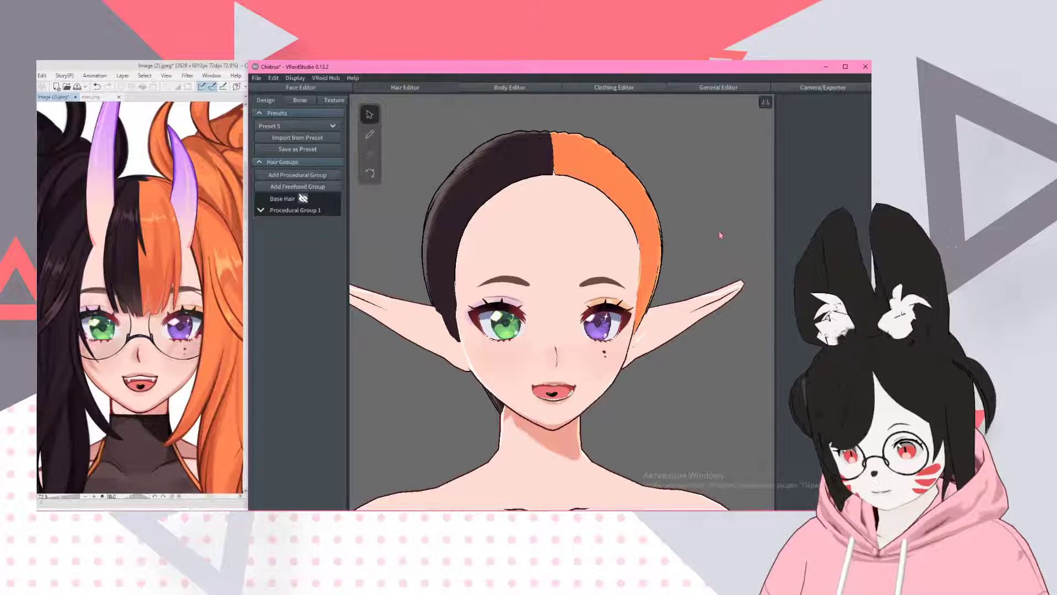
scroll(720, 235, "down", 1)
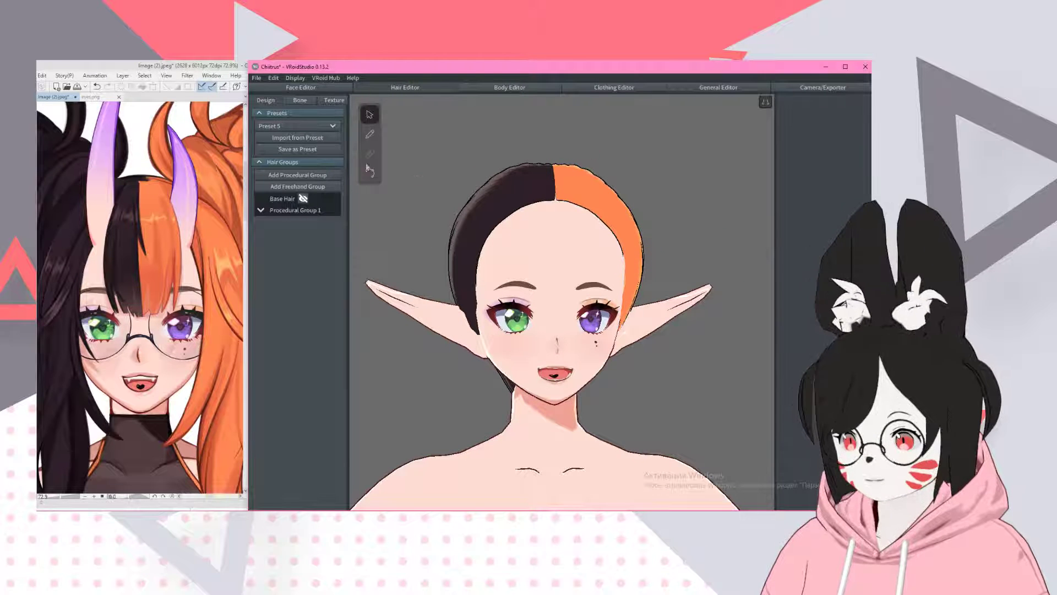
left_click(287, 211)
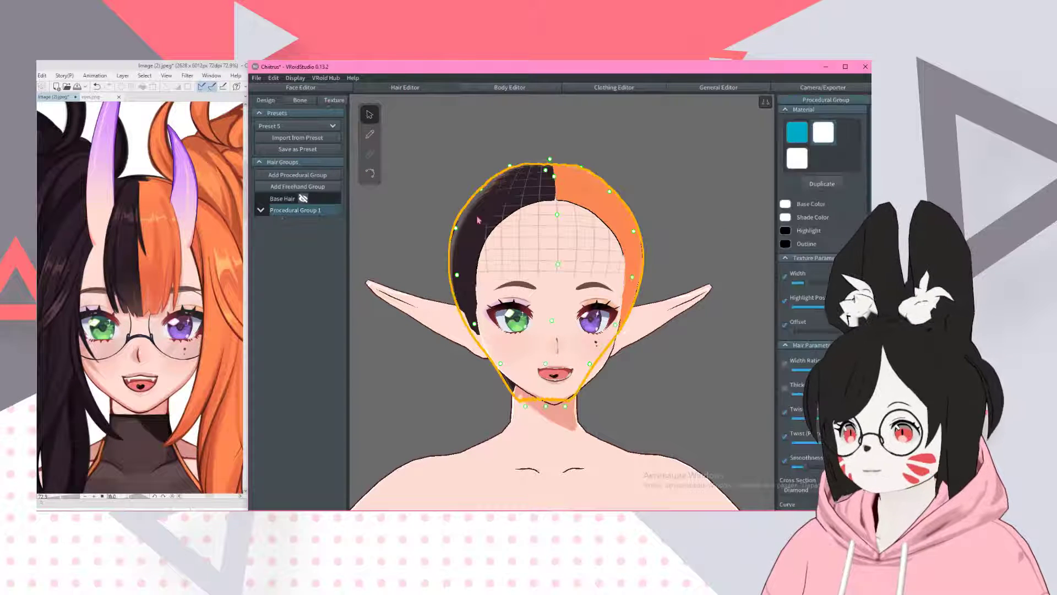
right_click_drag(523, 186, 586, 197)
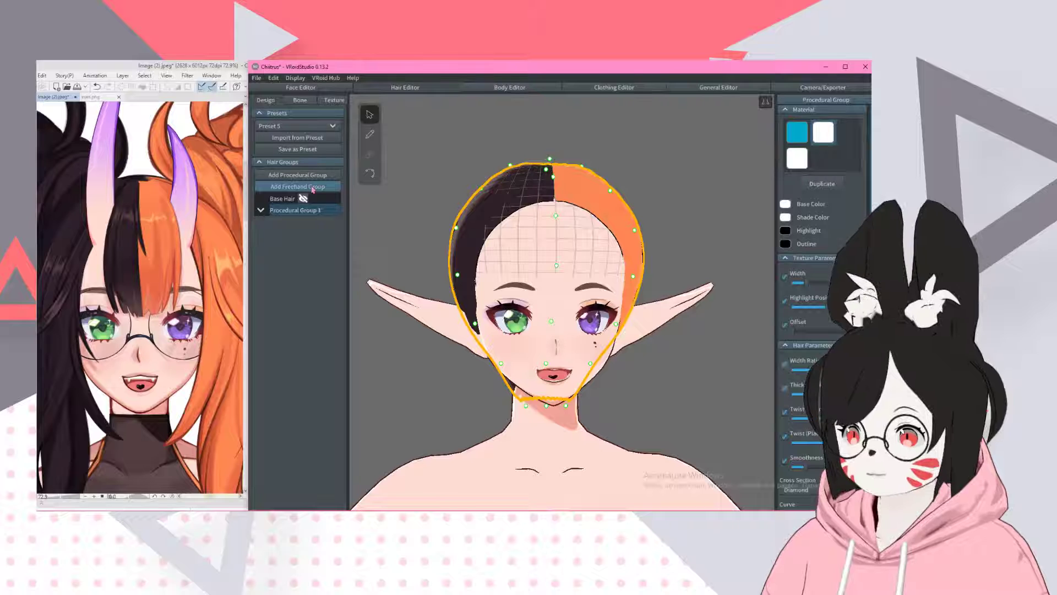
left_click(298, 186)
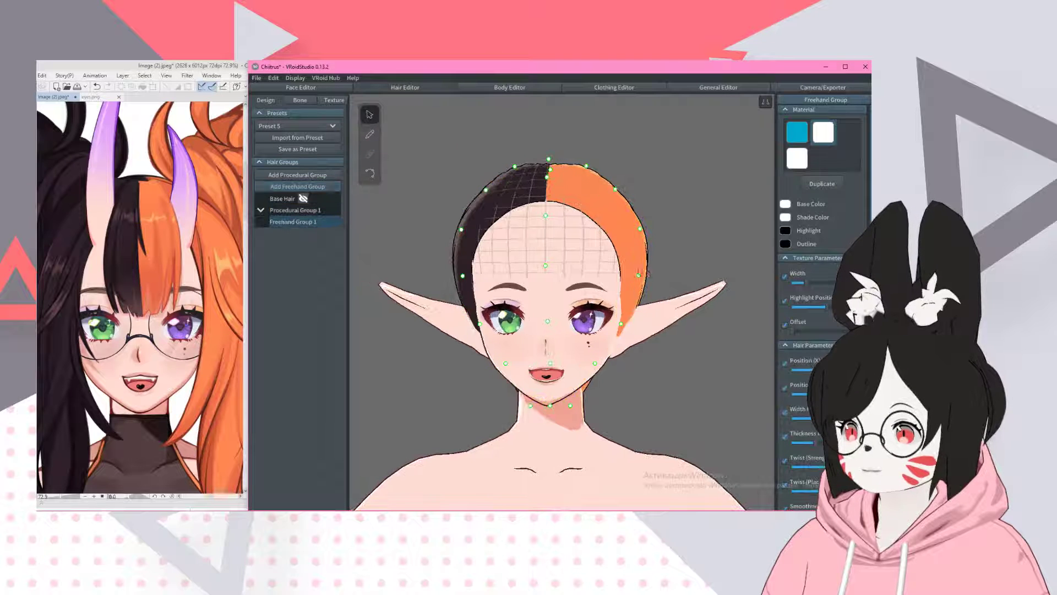
- Pull the freehand group's guide mesh forward of the face at neck, mouth and nose height, working from the side
right_click_drag(635, 231, 760, 166)
right_click_drag(765, 103, 796, 103)
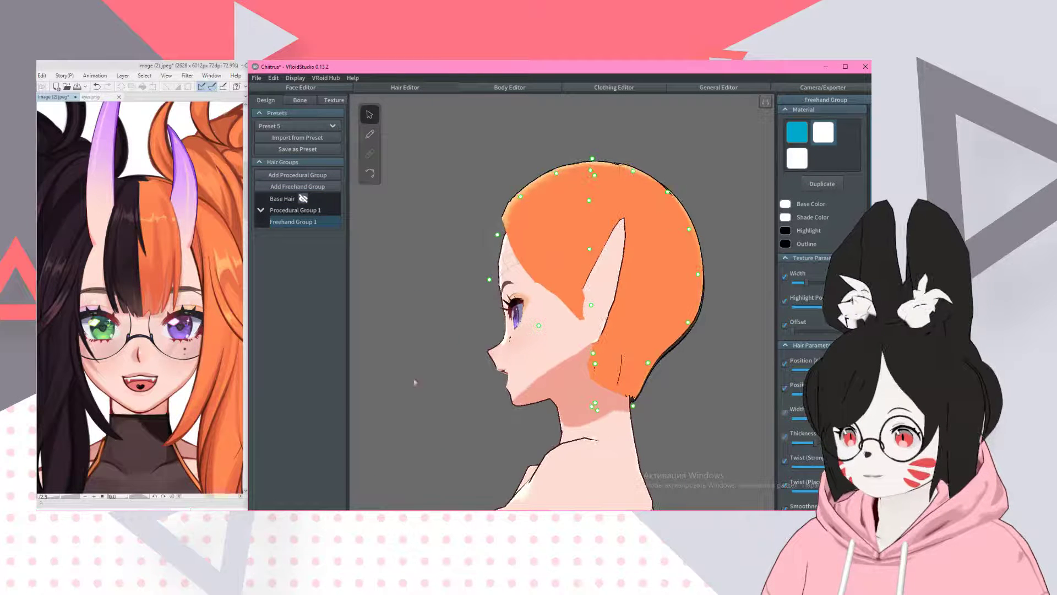
key("alt+Tab")
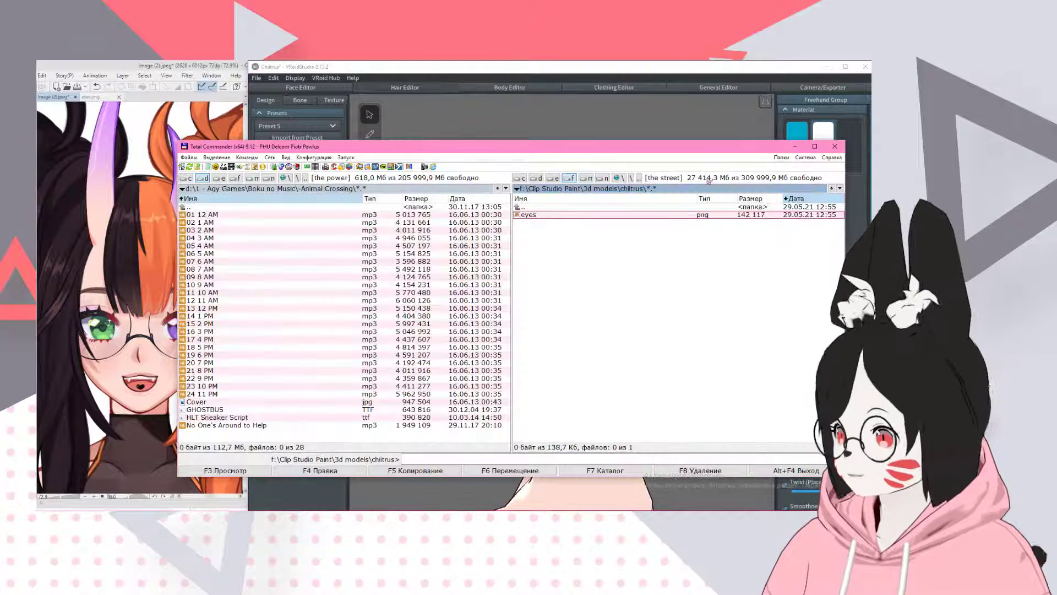
left_click(794, 146)
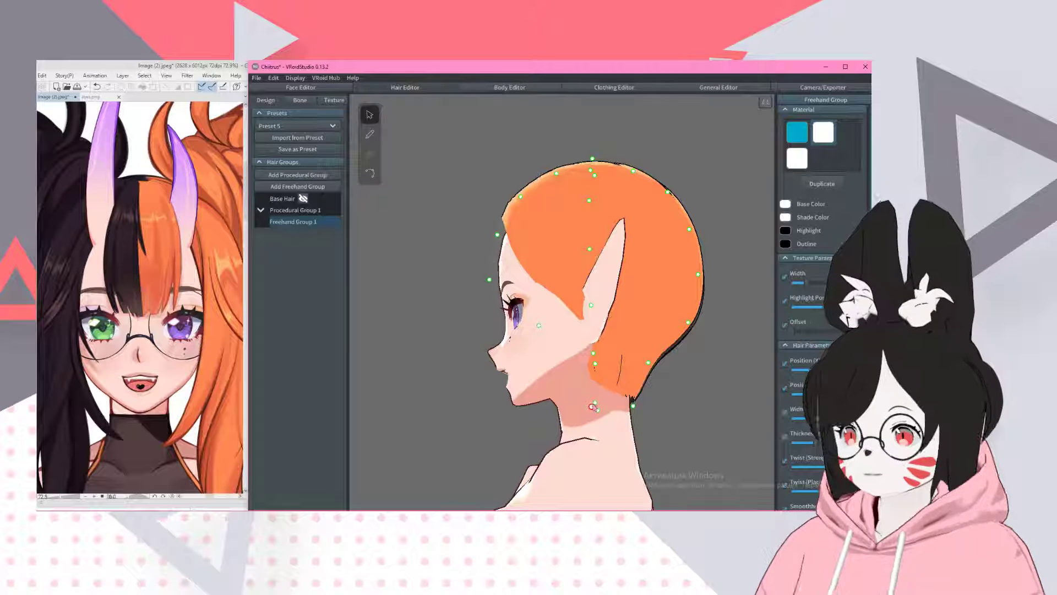
left_click_drag(594, 407, 510, 428)
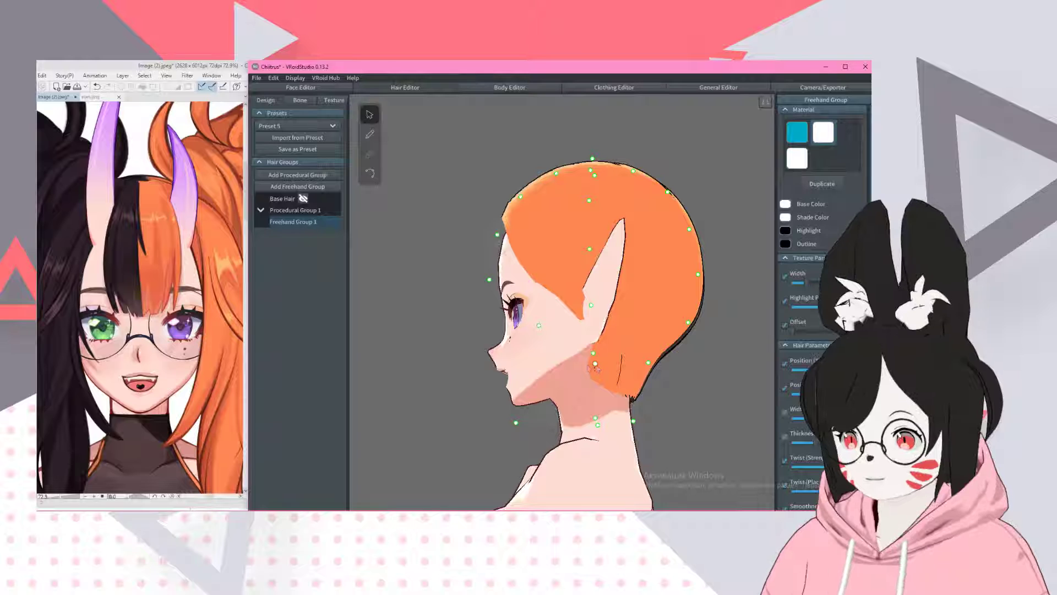
left_click_drag(511, 364, 516, 365)
left_click(516, 424)
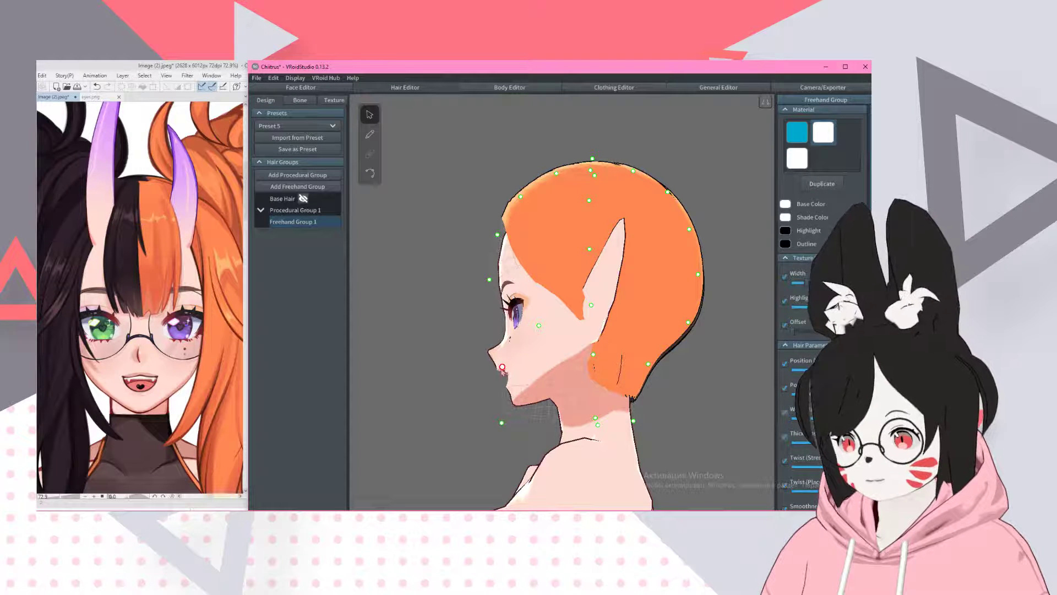
left_click(494, 329)
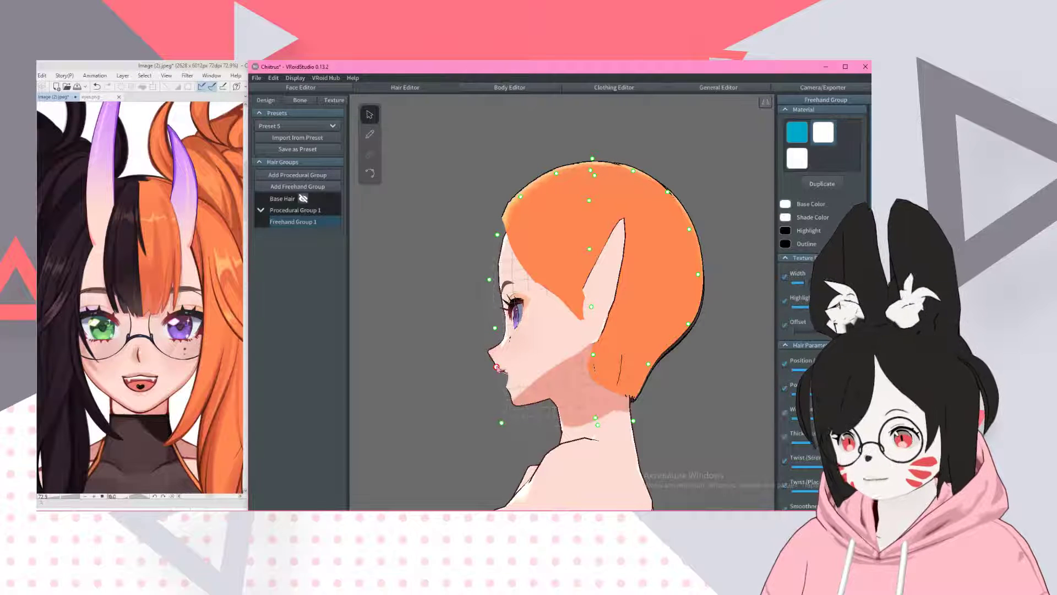
- Widen the freehand group's guide mesh symmetrically outward at neck, jaw and ear height, working from the front
key("1")
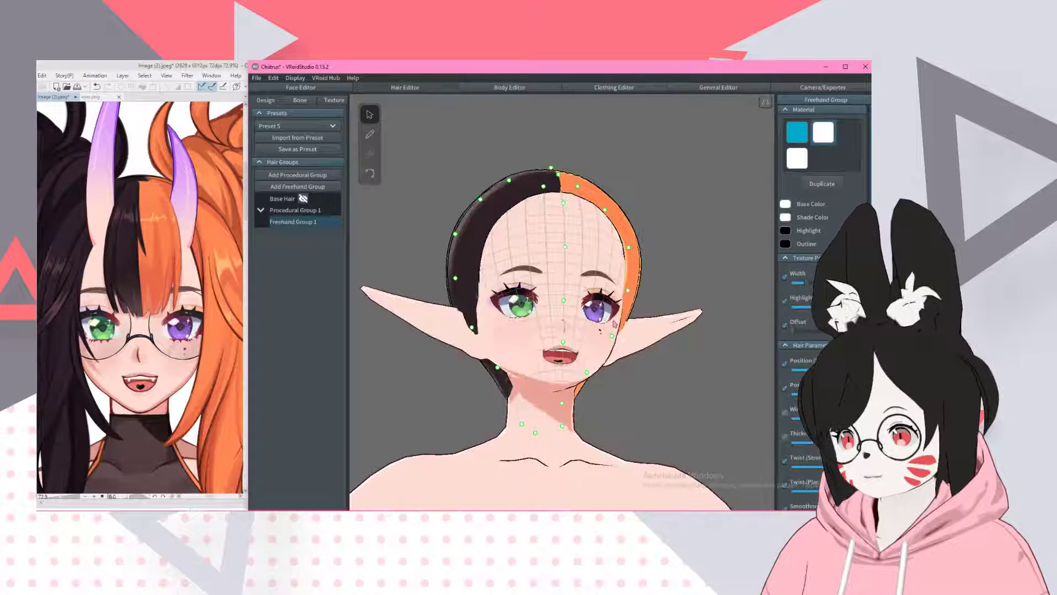
left_click(768, 105)
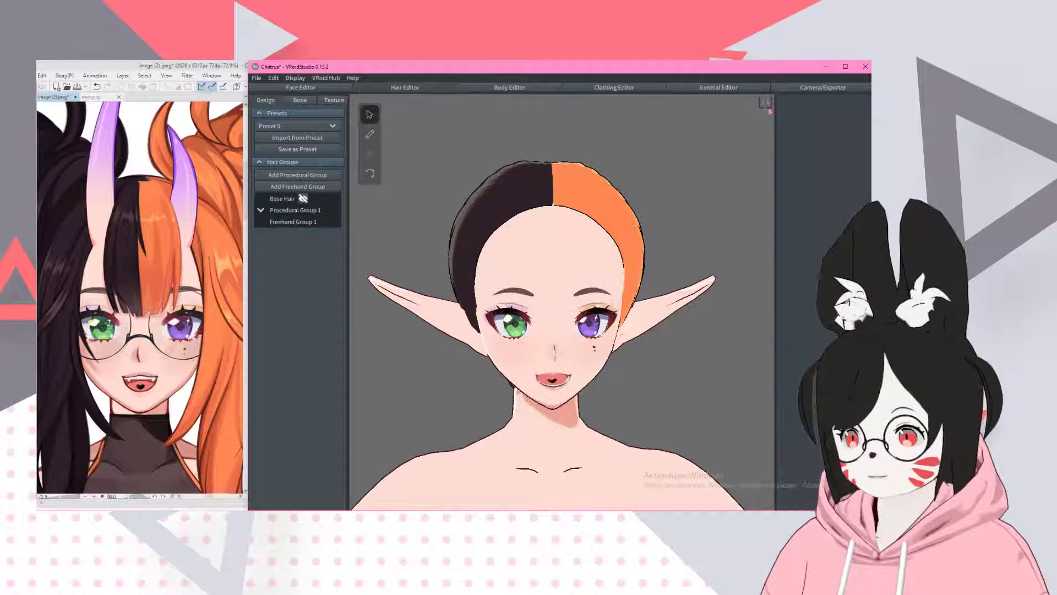
left_click(293, 221)
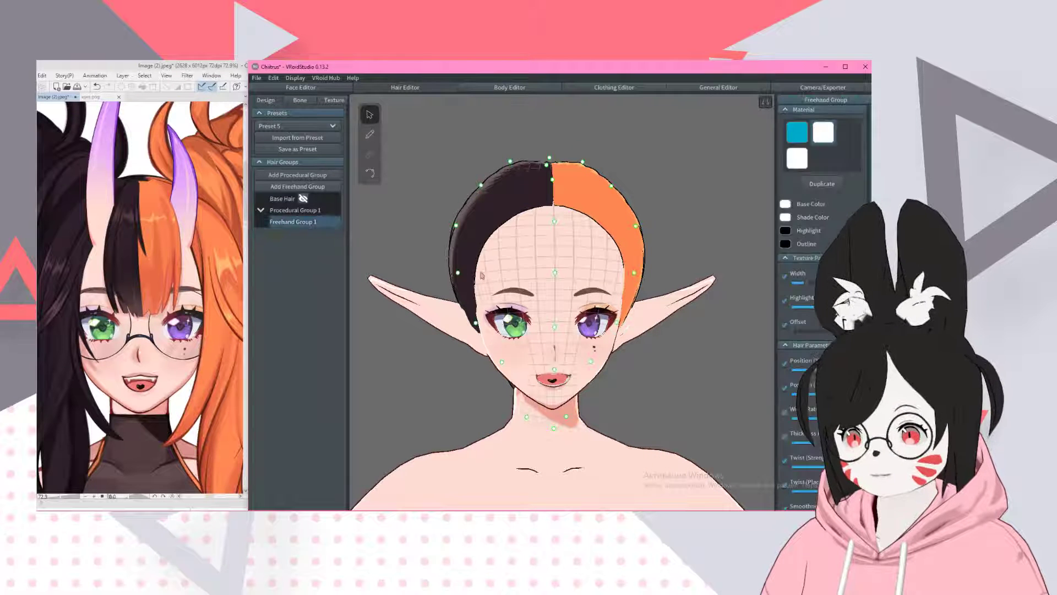
key("1")
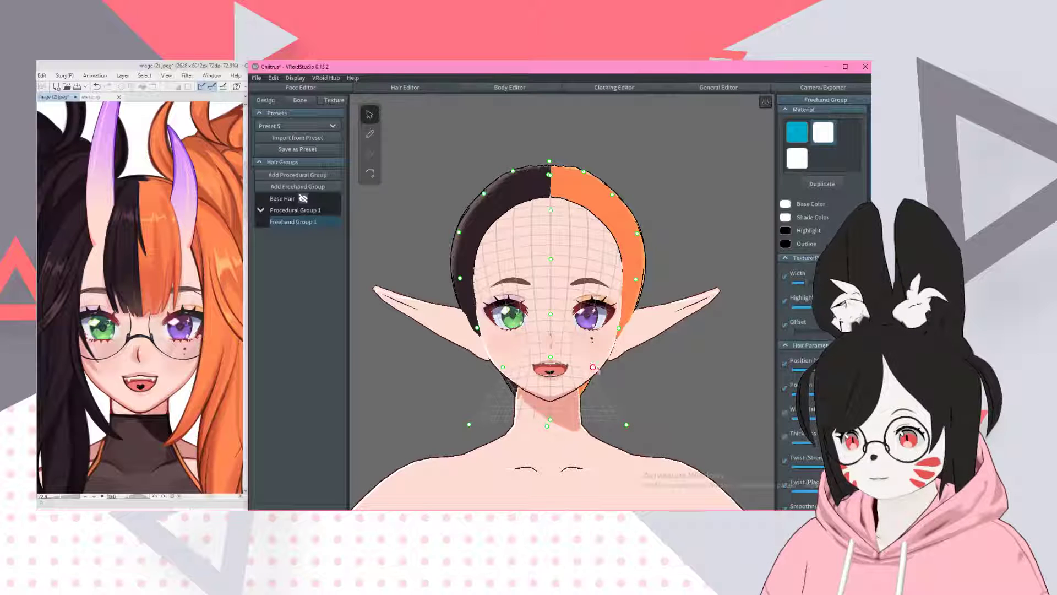
left_click(606, 367)
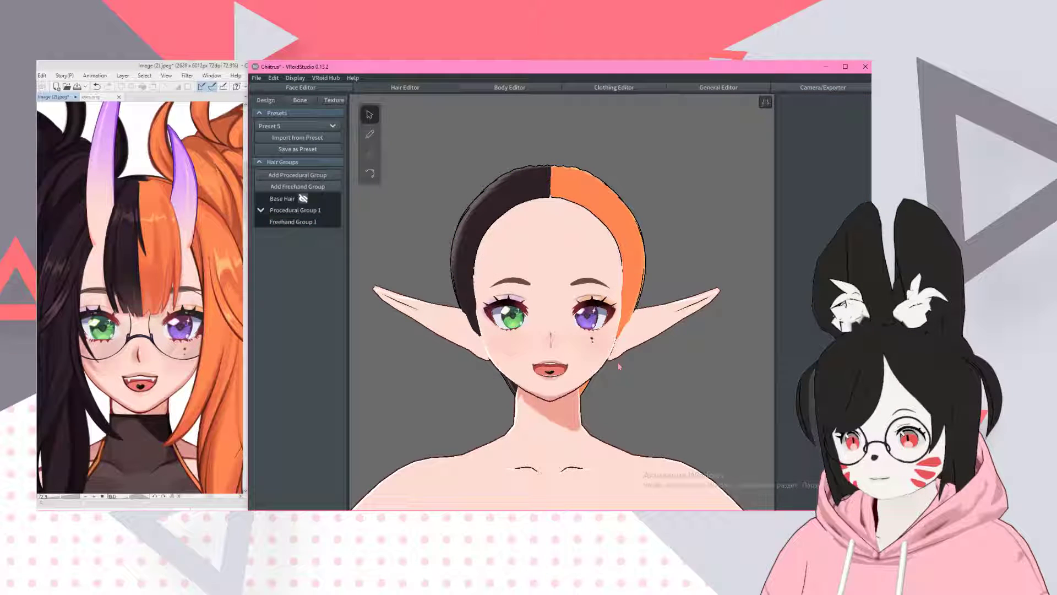
left_click(291, 222)
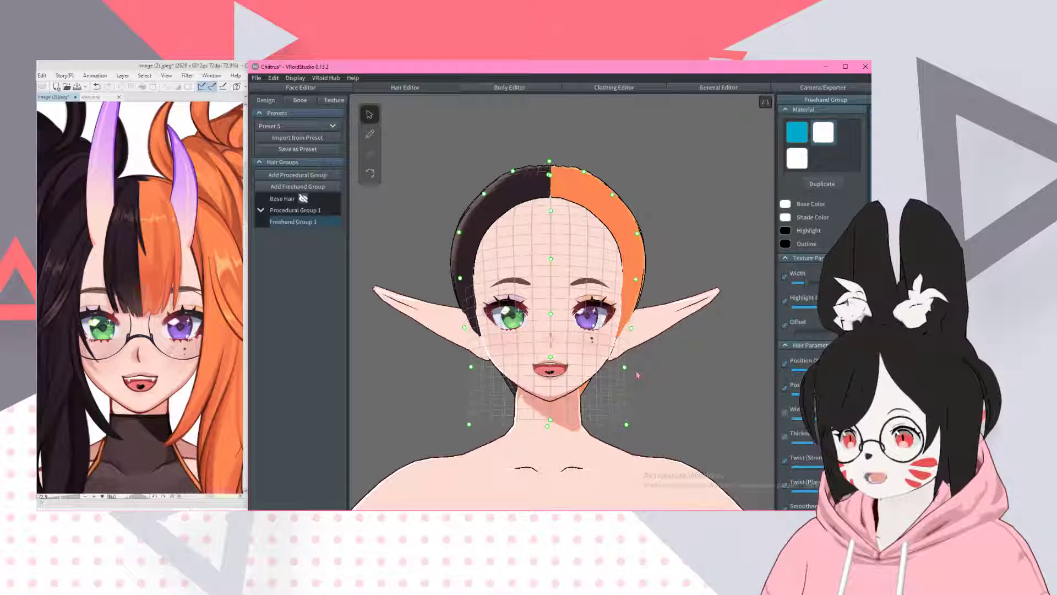
- Refine the guide mesh's points beside the ears and jaw and move its front neck point slightly forward
mouse_move(637, 375)
right_mouse_down()
mouse_move(543, 375)
mouse_move(646, 373)
mouse_move(637, 378)
right_mouse_up()
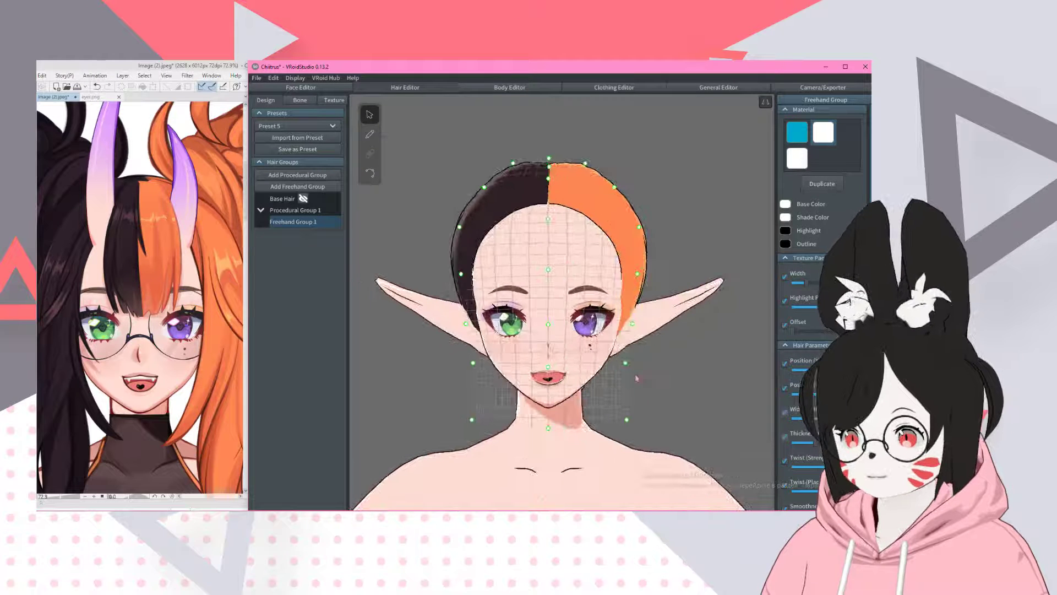
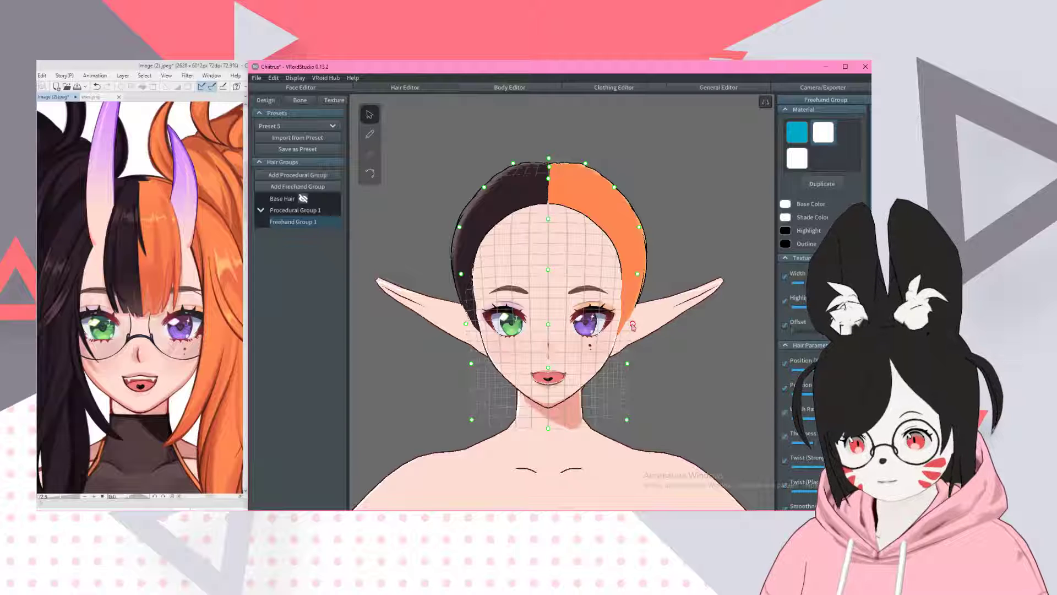
right_click_drag(633, 325, 711, 330)
right_click_drag(524, 244, 601, 206)
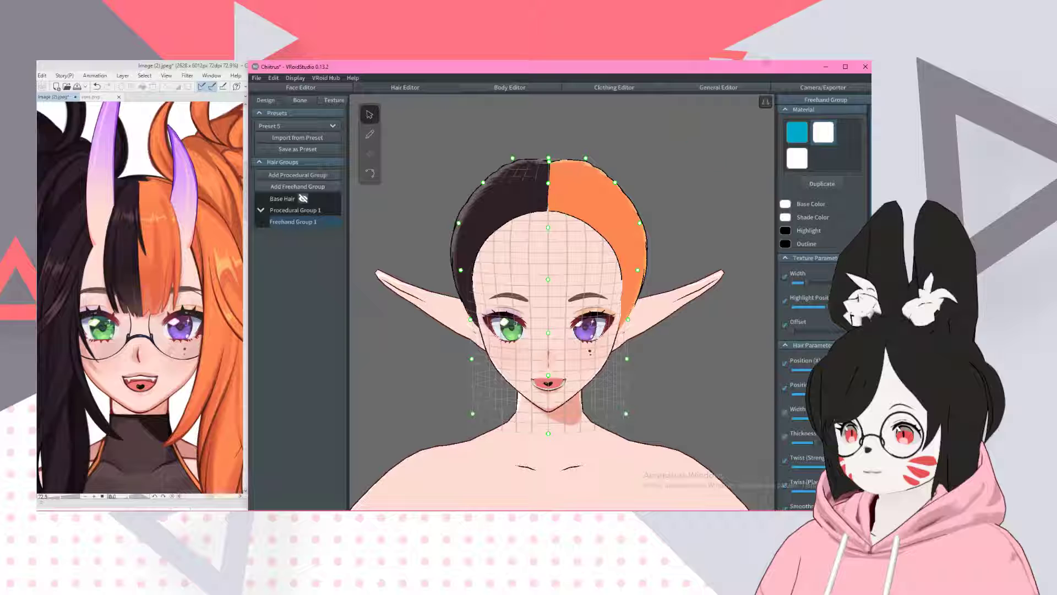
right_click_drag(612, 297, 628, 308)
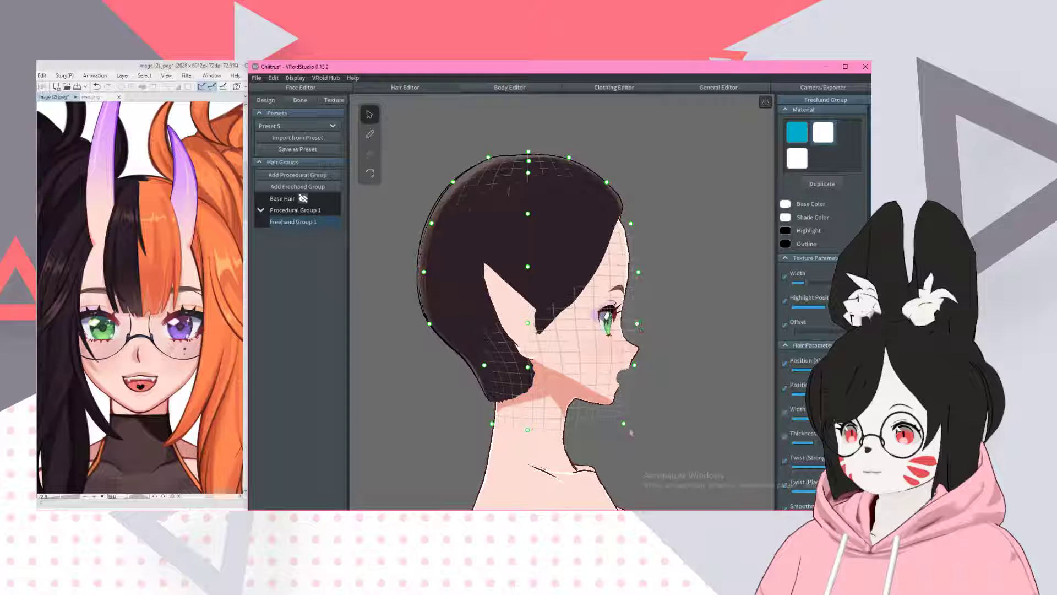
left_click_drag(624, 424, 630, 425)
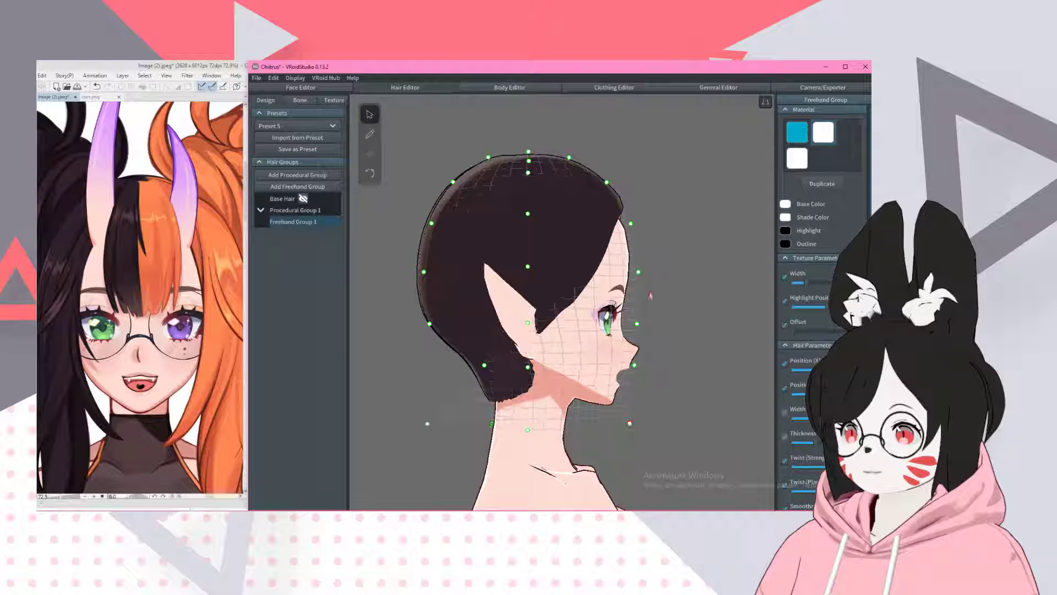
right_click_drag(651, 296, 617, 298)
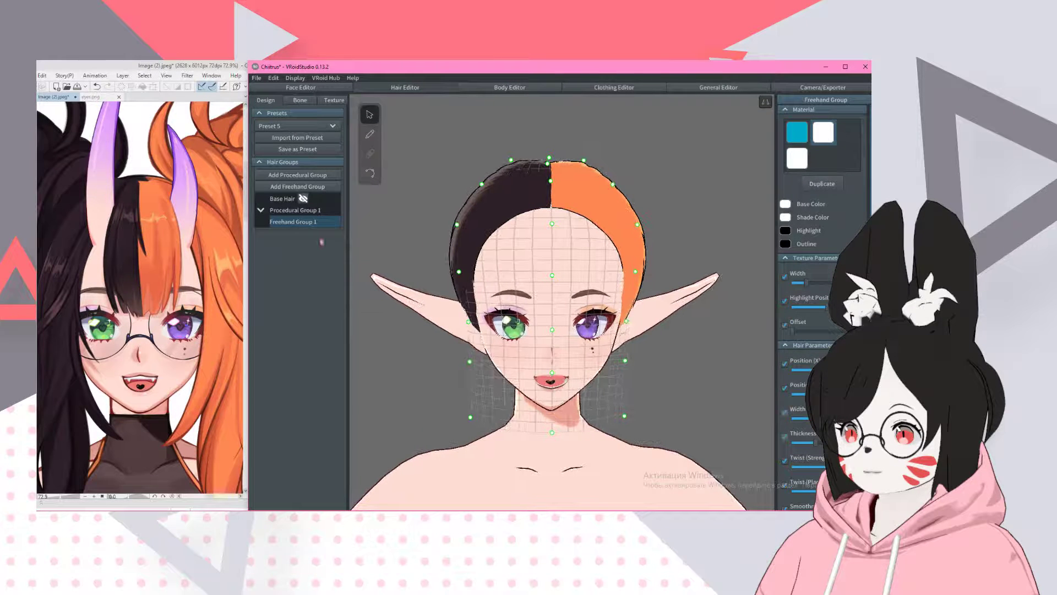
scroll(495, 168, "down", 2)
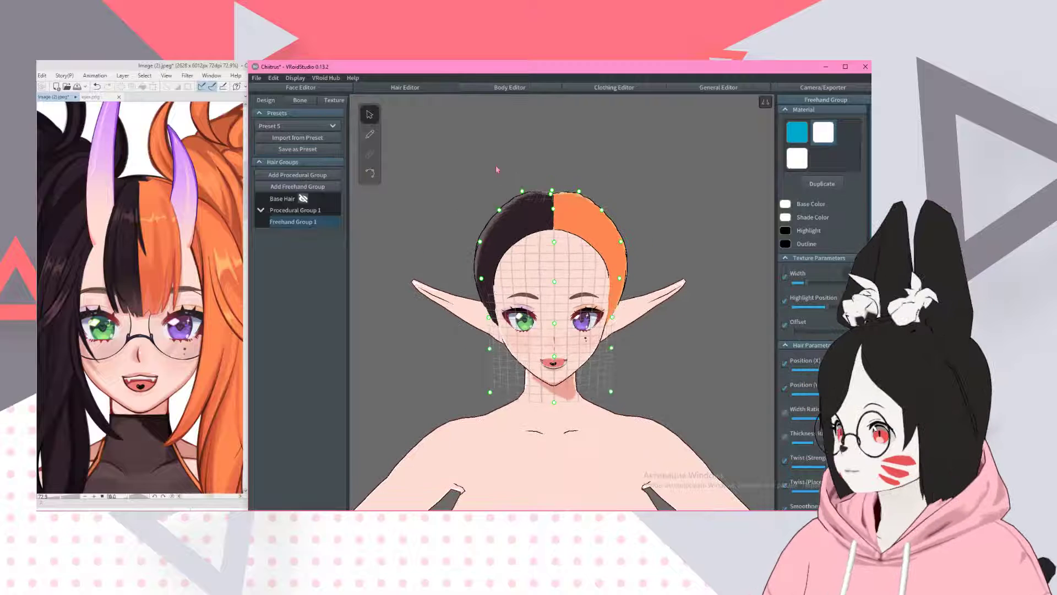
right_click_drag(496, 167, 494, 166)
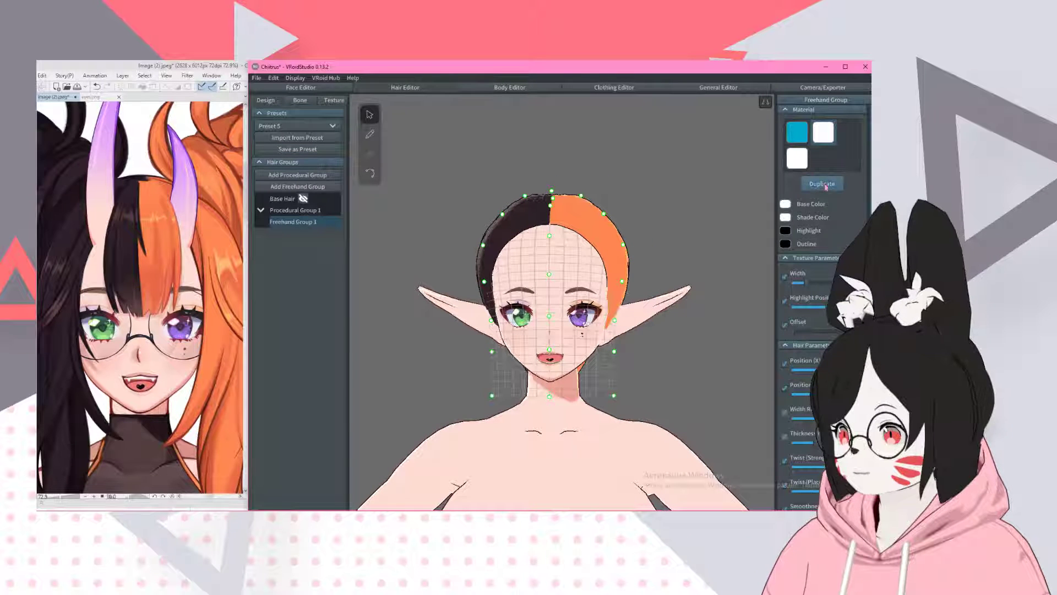
- Duplicate the freehand group's hair material and set the texture brush color to FFDDD3, taken from the reference illustration in Clip Studio Paint
left_click(826, 186)
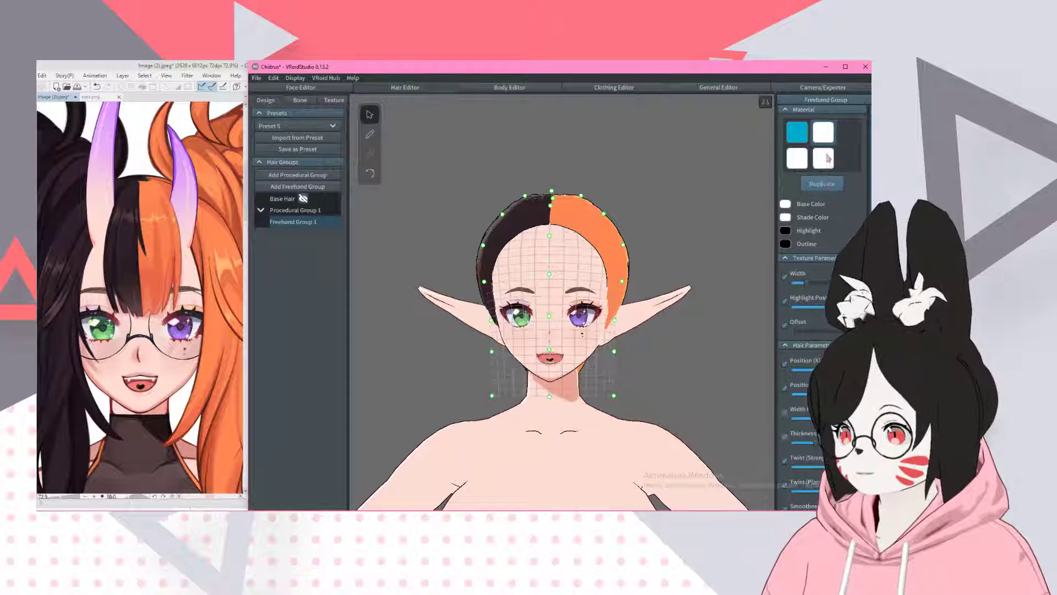
left_click(191, 70)
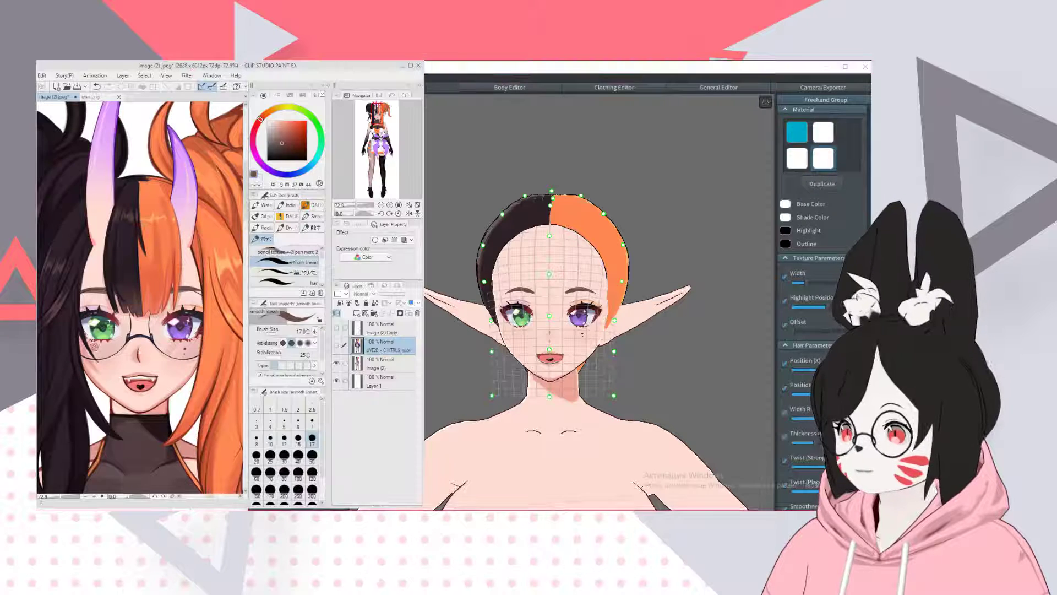
scroll(101, 243, "up", 3)
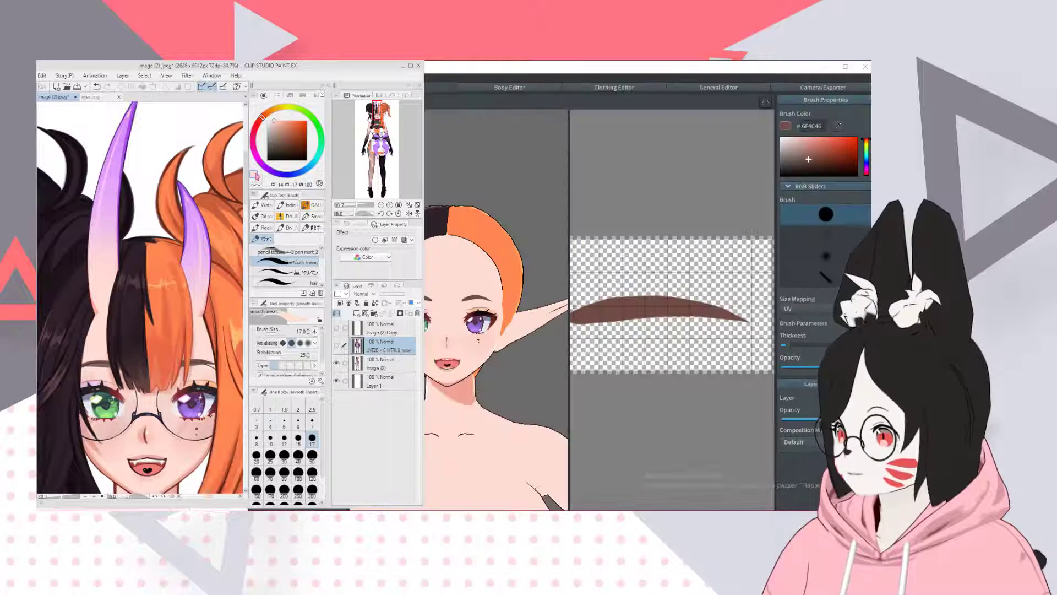
double_click(254, 175)
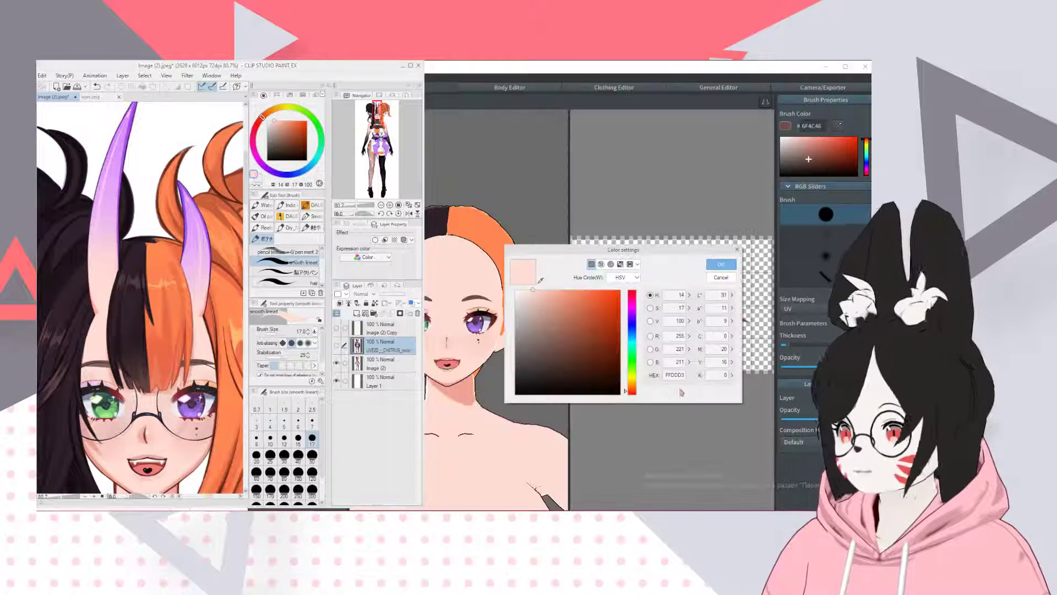
left_click(721, 264)
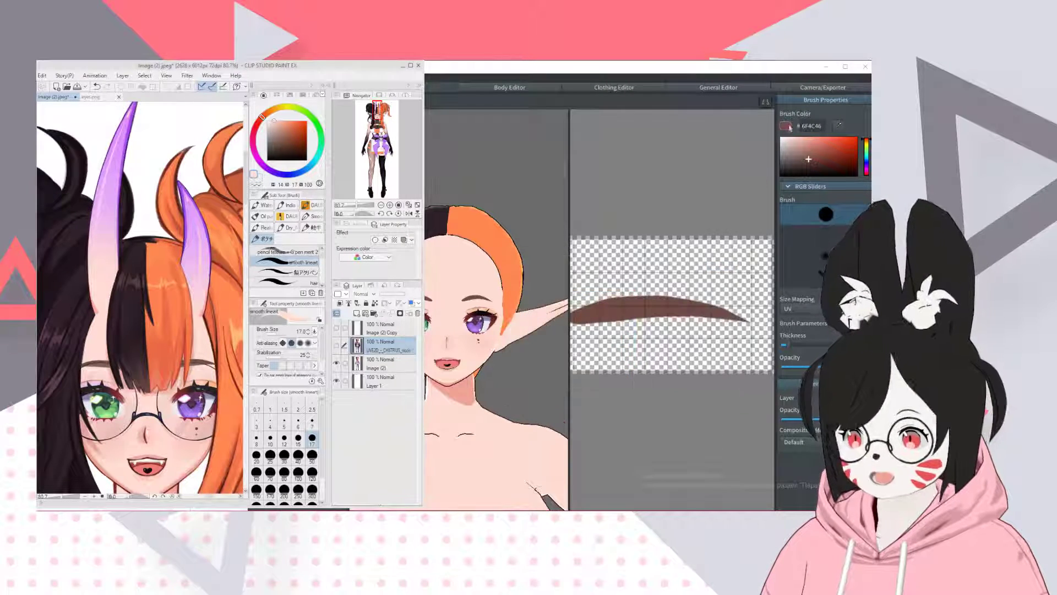
left_click(811, 126)
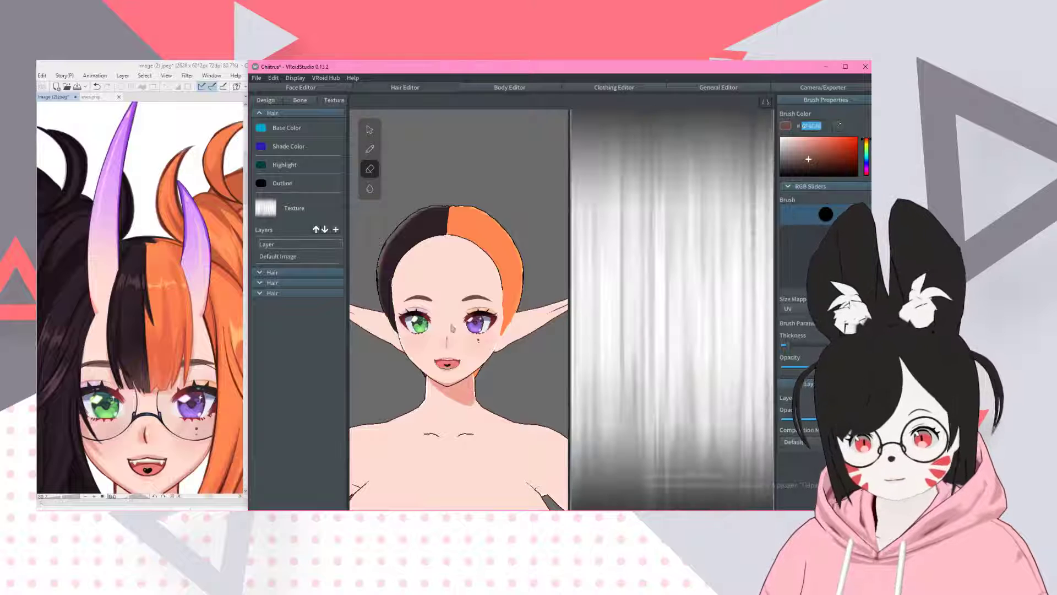
type("FFDDD3")
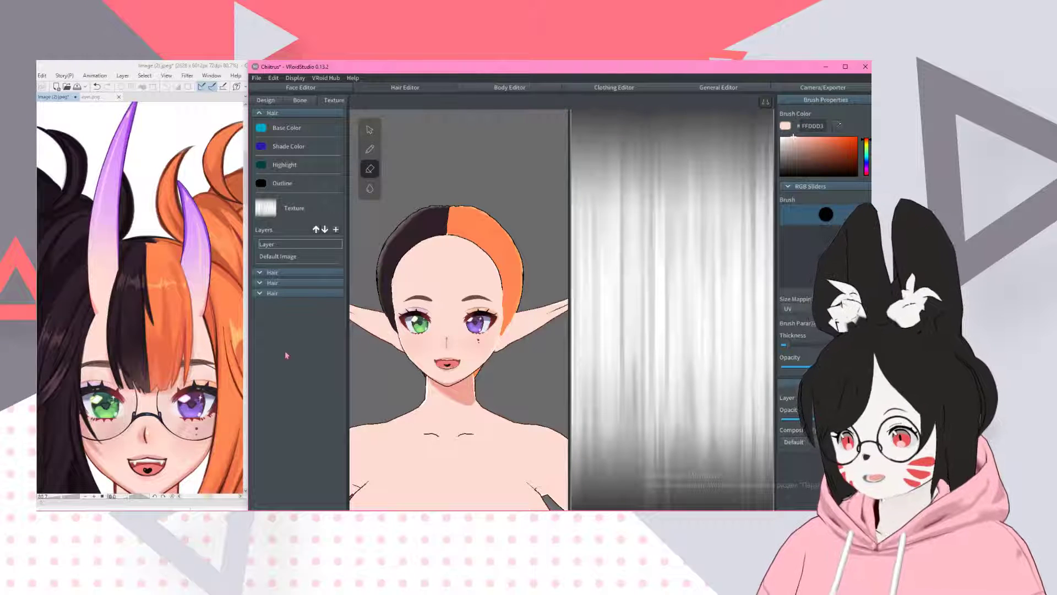
- Paint the whole default image of the duplicated hair material's texture with FFDDD3, using a much thicker brush
left_click(296, 296)
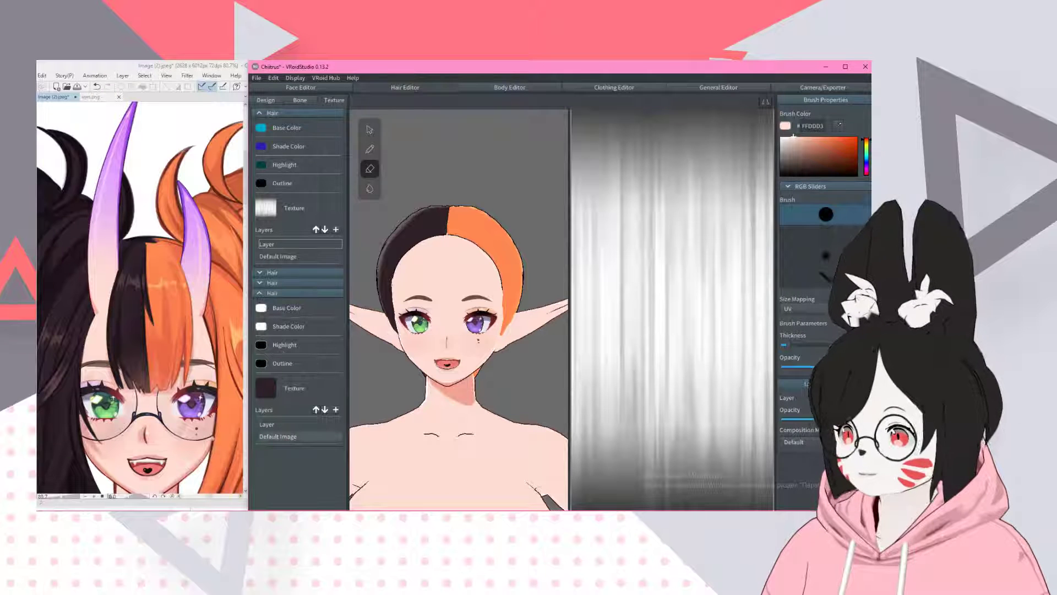
left_click(285, 437)
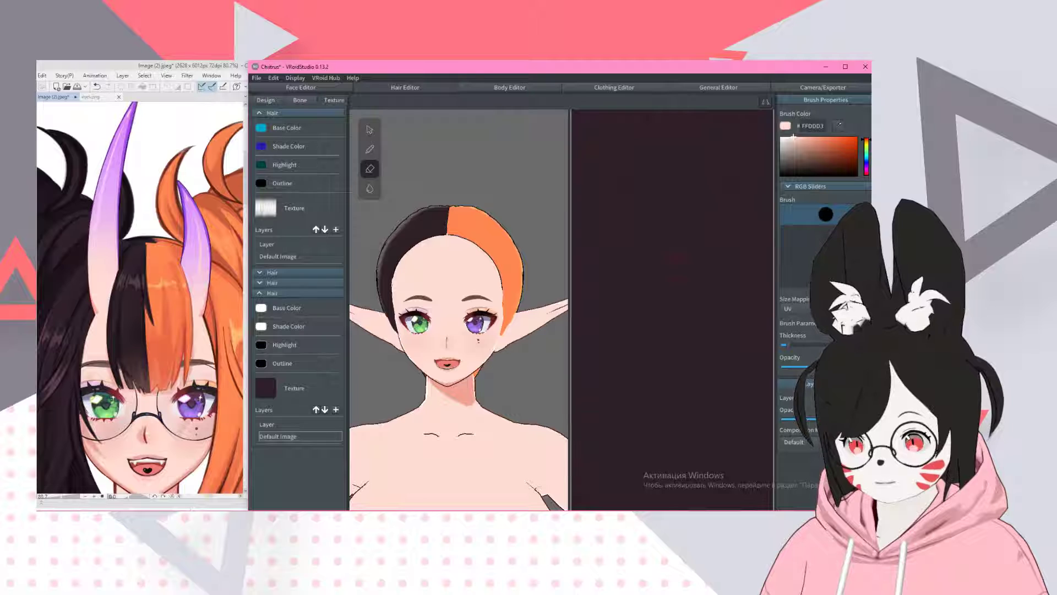
scroll(678, 258, "down", 1)
scroll(679, 262, "down", 4)
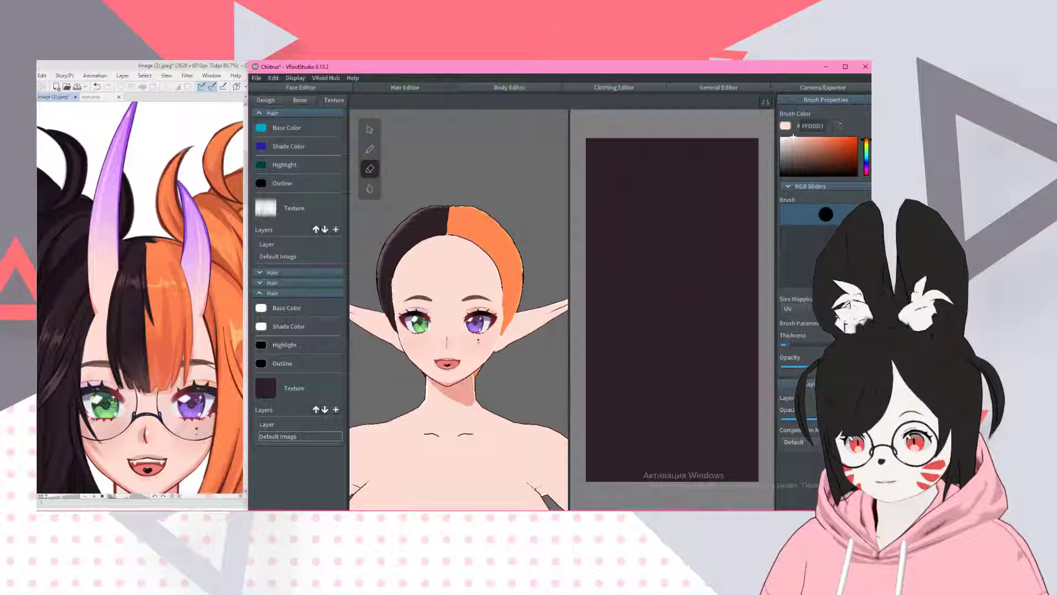
key("b")
left_click_drag(809, 345, 859, 346)
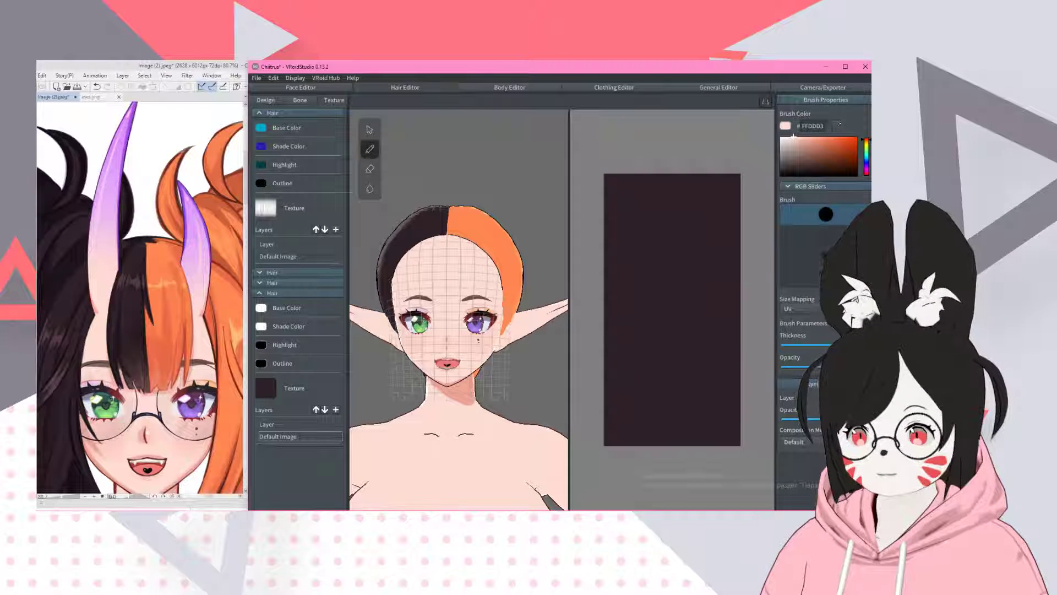
mouse_move(662, 251)
left_mouse_down()
mouse_move(656, 348)
mouse_move(609, 316)
mouse_move(670, 174)
left_mouse_up()
left_click_drag(605, 229, 668, 236)
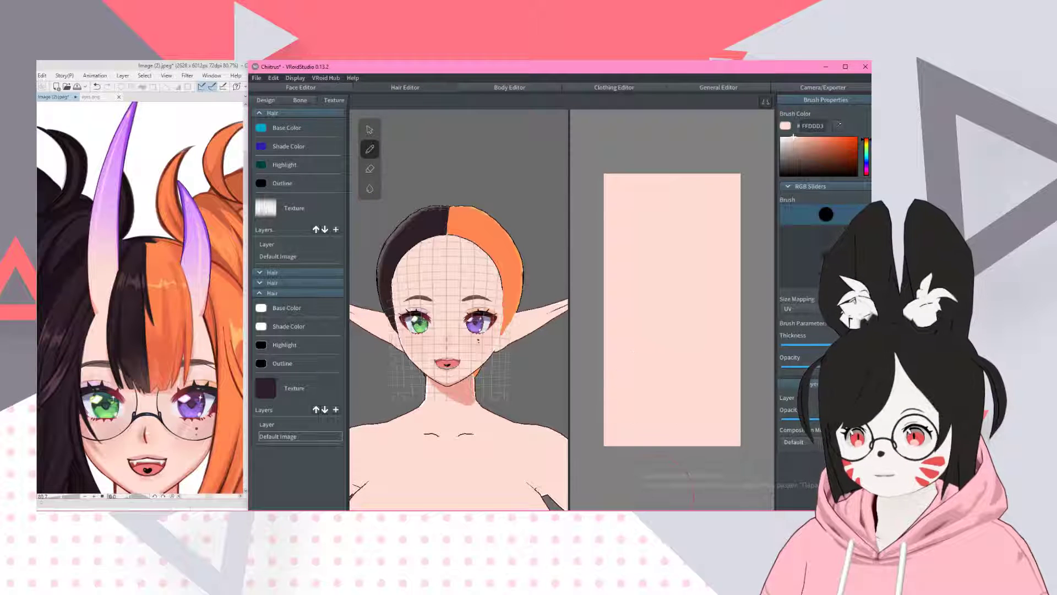
- Export the painted default image layer as a PNG file named horns
right_click(300, 435)
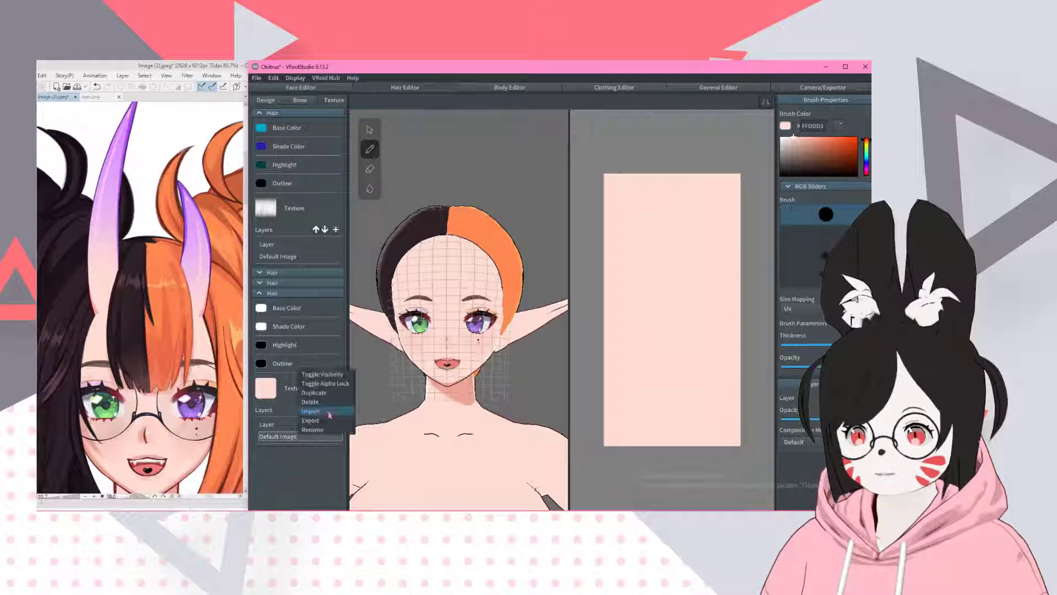
left_click(330, 425)
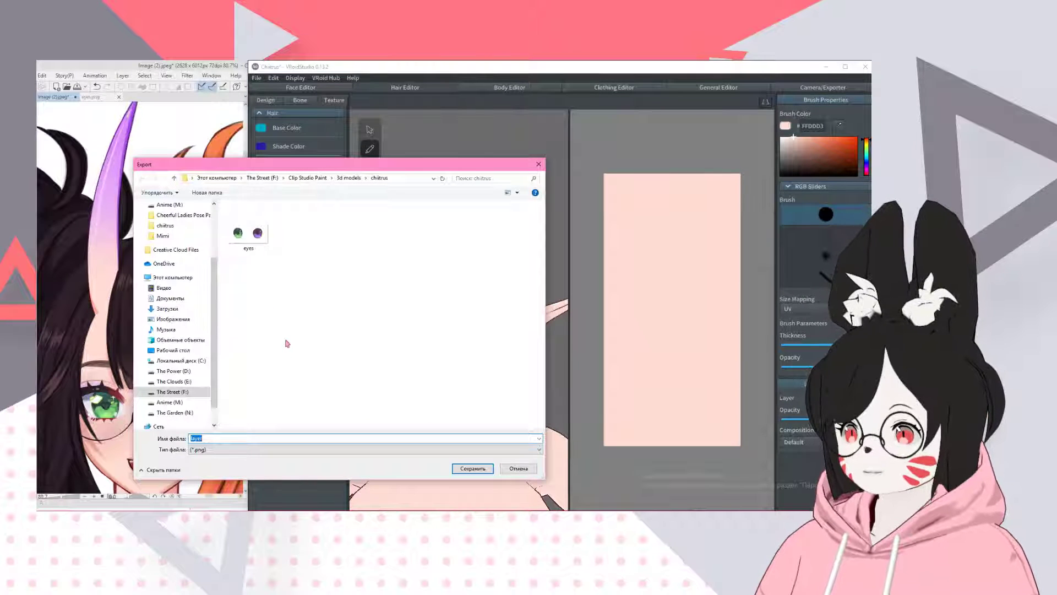
type("horns")
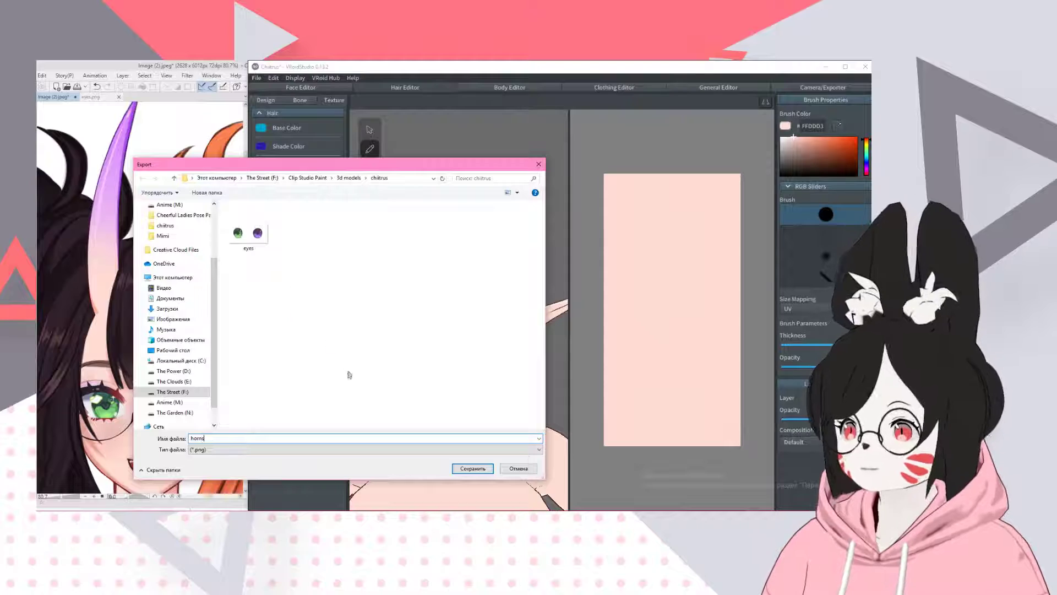
left_click(483, 468)
- Open the exported horns PNG in Clip Studio Paint from the Total Commander file list
left_click(131, 69)
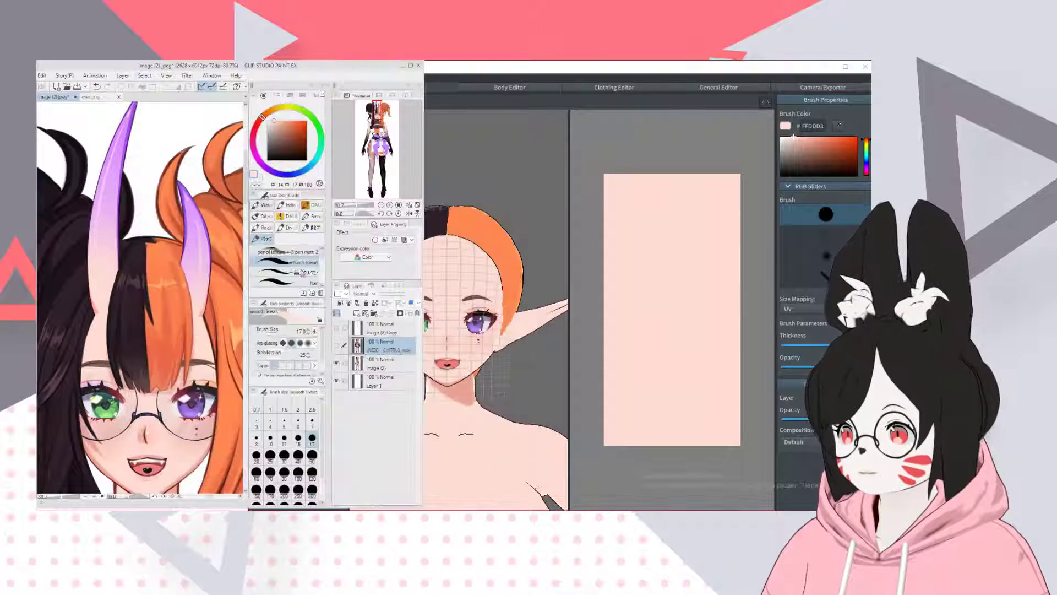
key("alt+Tab")
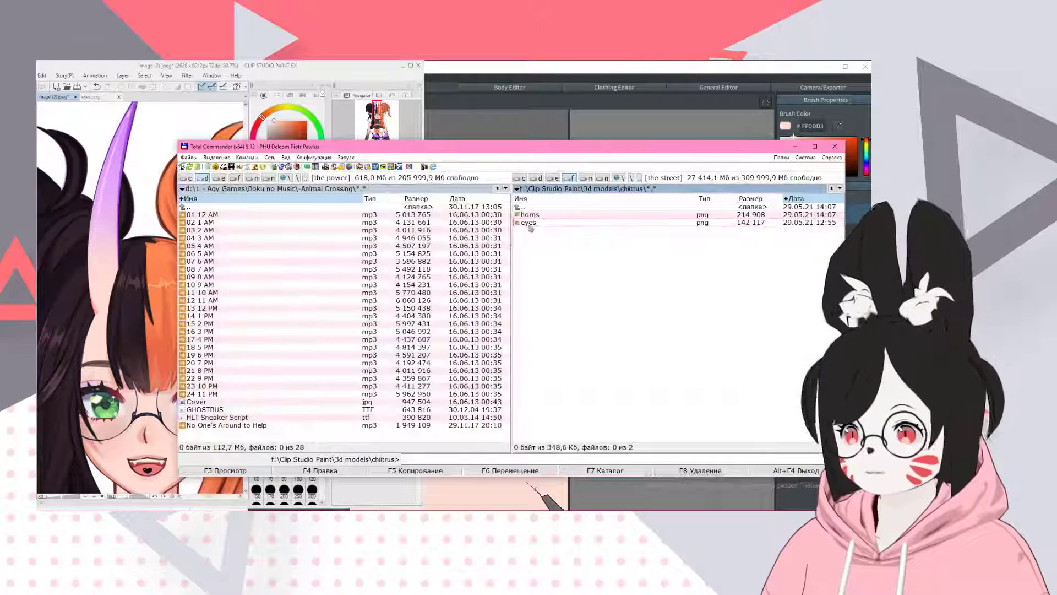
left_click_drag(530, 215, 97, 252)
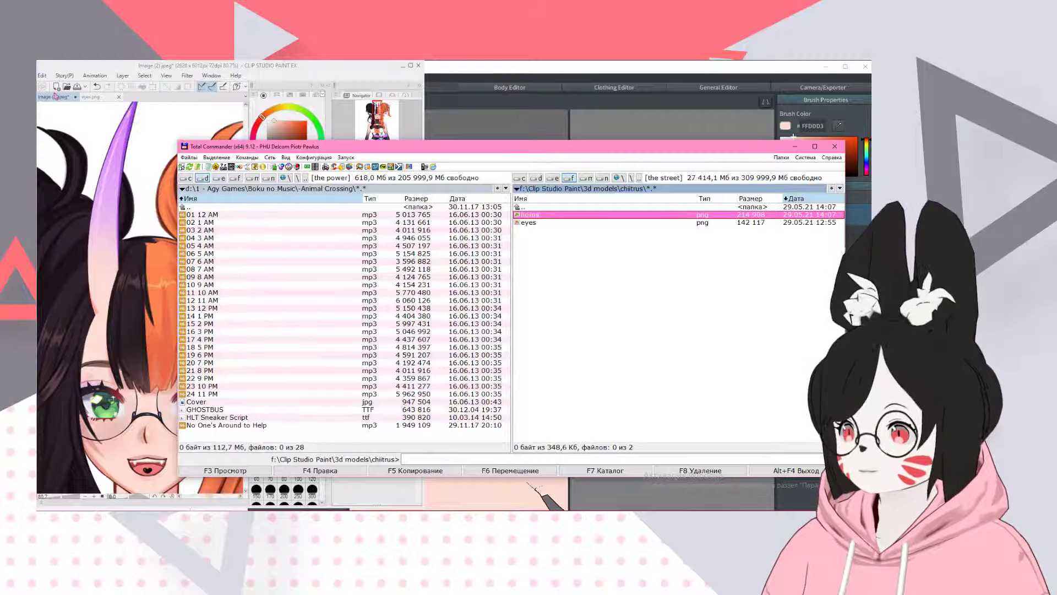
- Sample the light purple from the reference illustration's taller horn and ready the foreground-to-transparent Gradient tool on horns.png
left_click(55, 97)
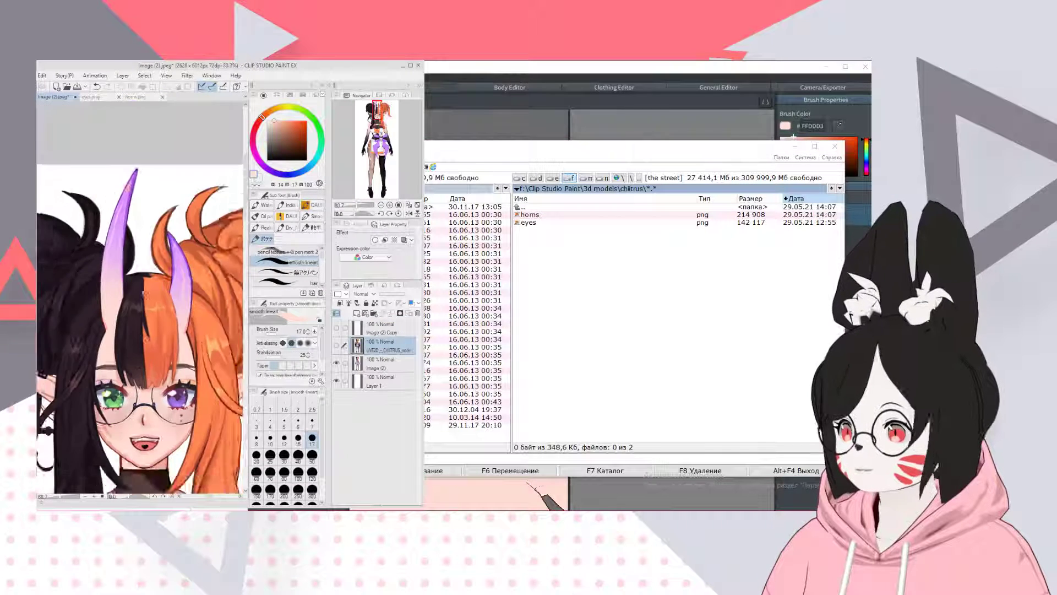
scroll(129, 187, "up", 4)
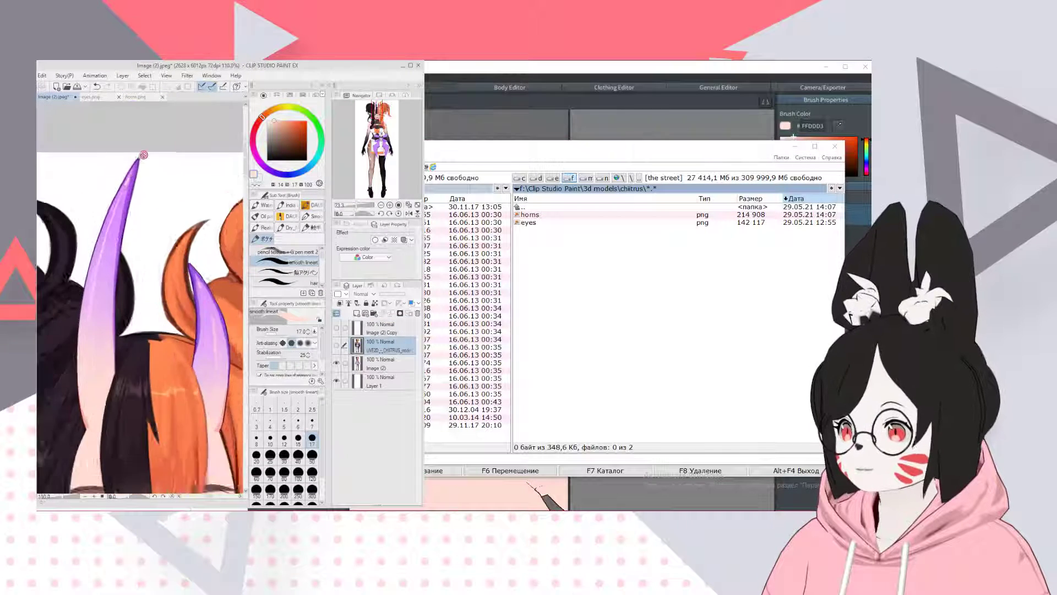
left_click(136, 97)
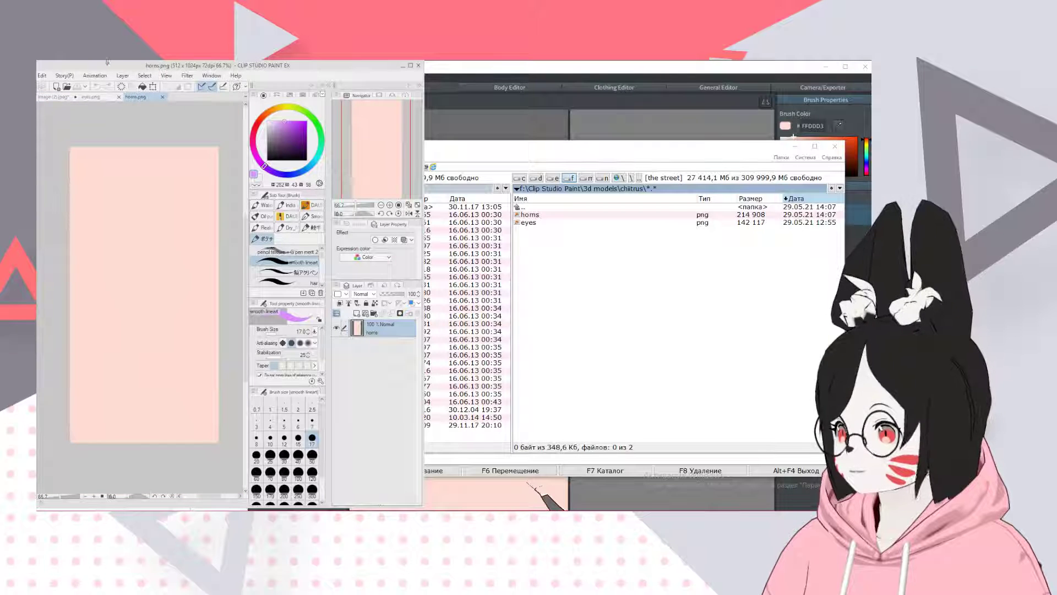
left_click_drag(126, 67, 140, 70)
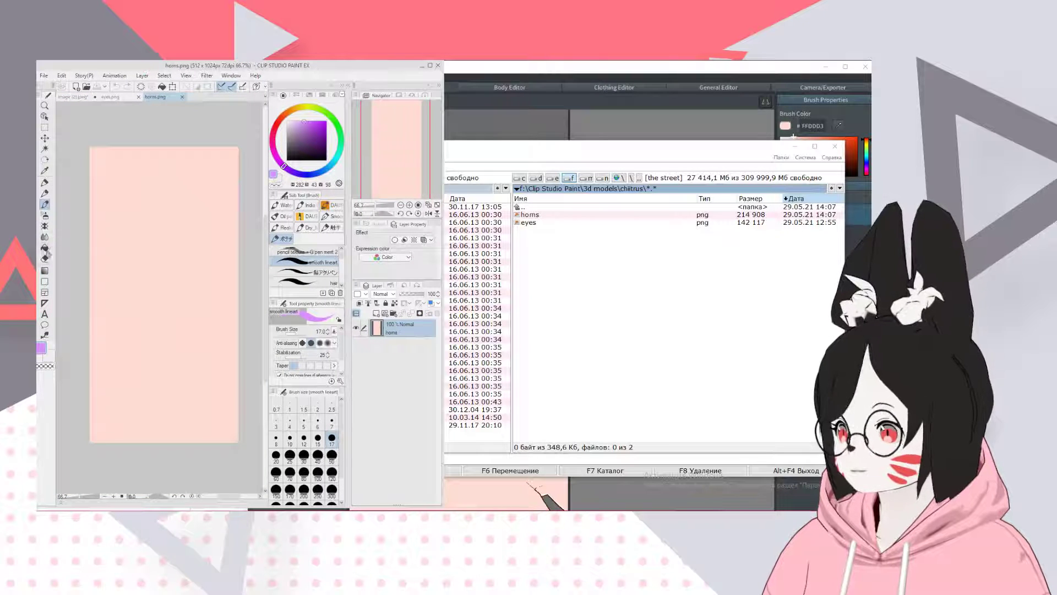
left_click(46, 273)
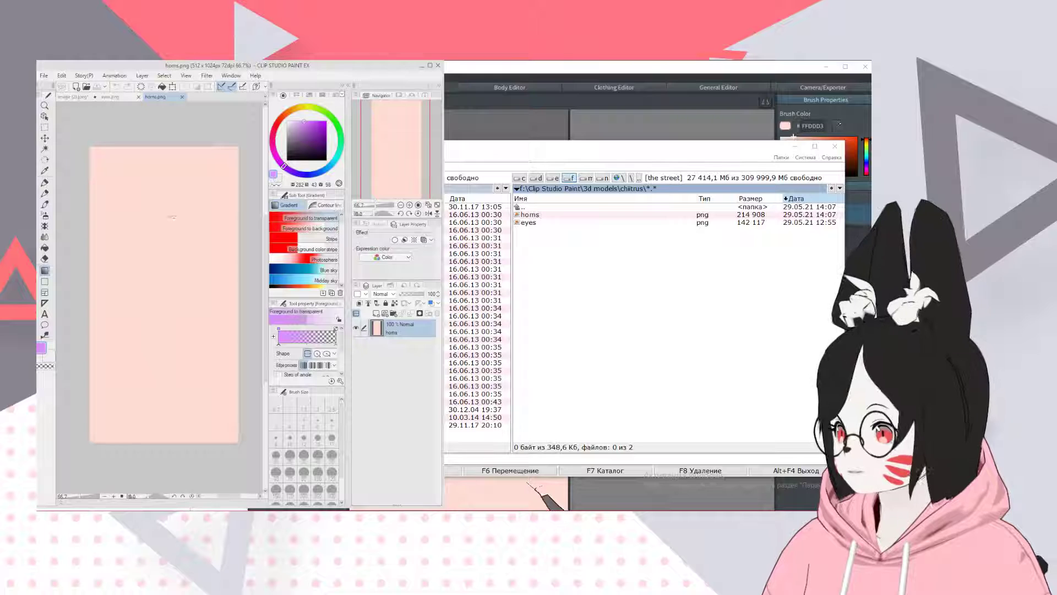
left_click_drag(172, 216, 175, 404)
key("ctrl+z")
left_click_drag(159, 160, 159, 374)
key("ctrl+z")
left_click_drag(161, 181, 172, 311)
key("ctrl+z")
key("ctrl+y")
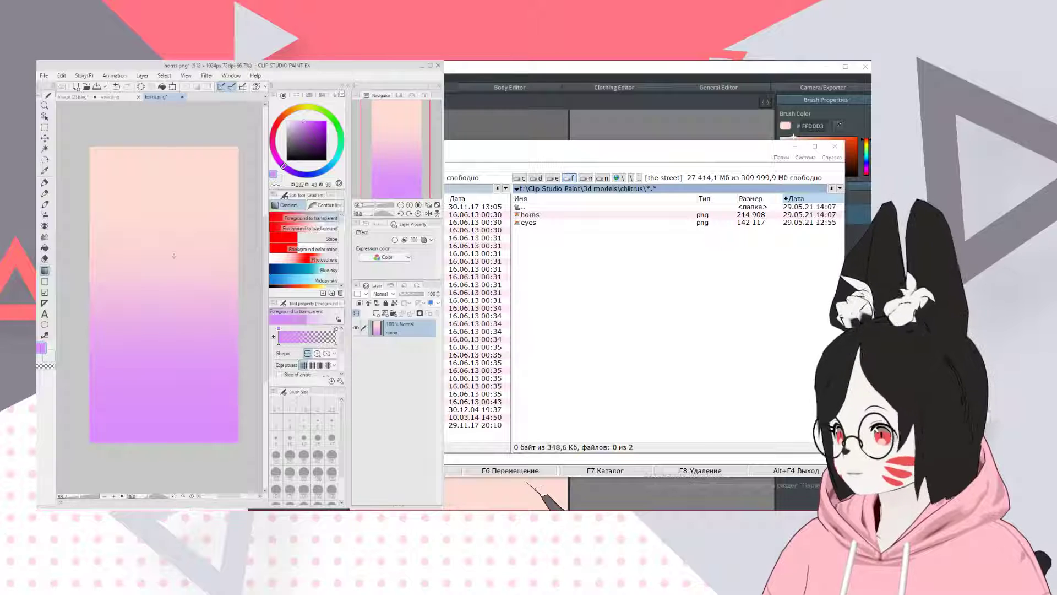
left_click(44, 75)
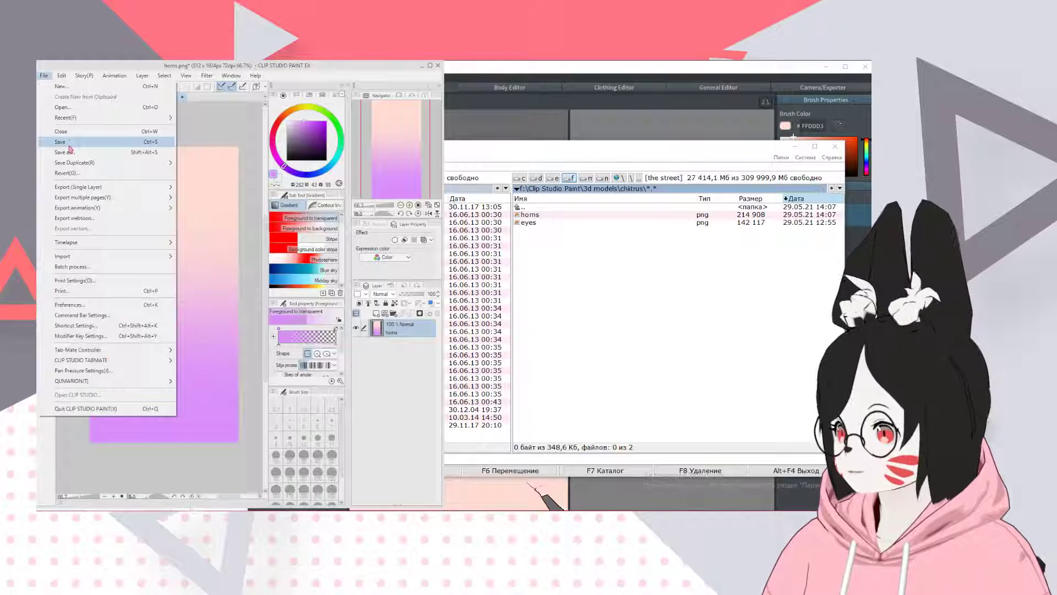
left_click(192, 493)
key("ctrl+z")
key("ctrl+z")
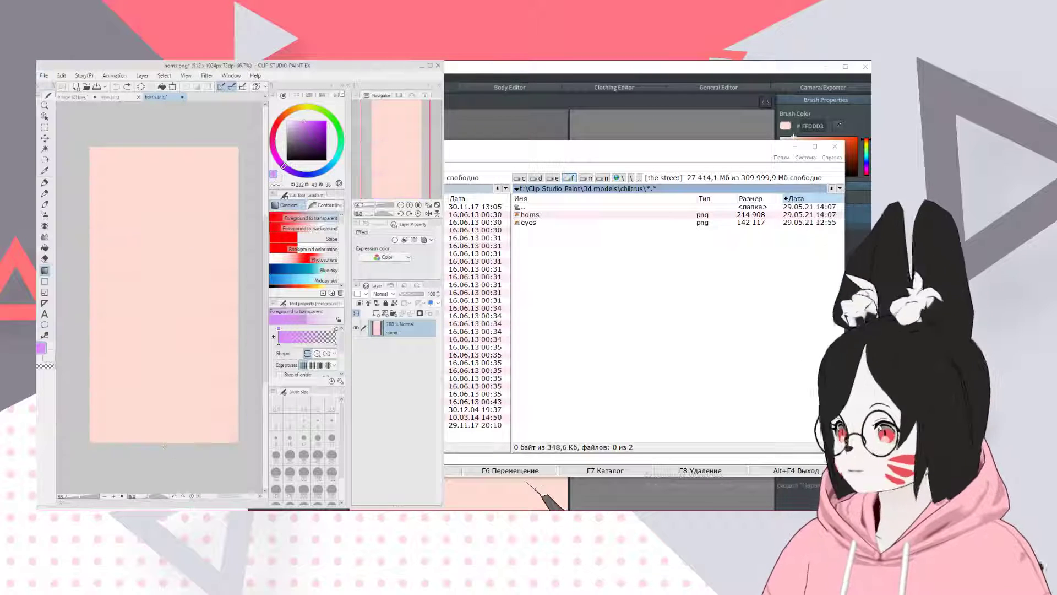
- Try a purple-to-transparent gradient running from the bottom edge to the top edge of horns.png
left_click_drag(164, 444, 166, 141)
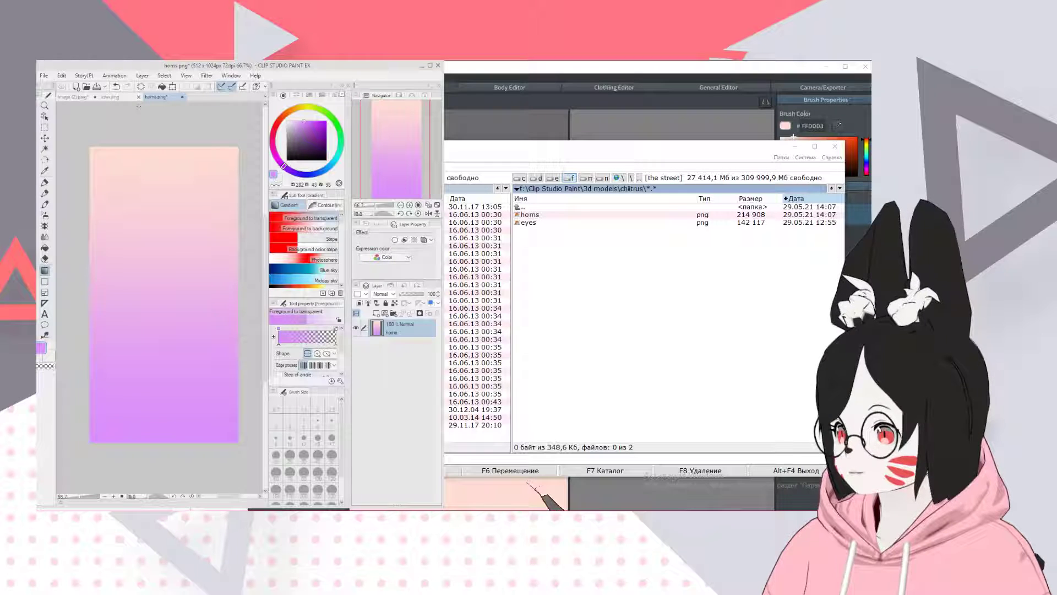
left_click(45, 76)
left_click(87, 146)
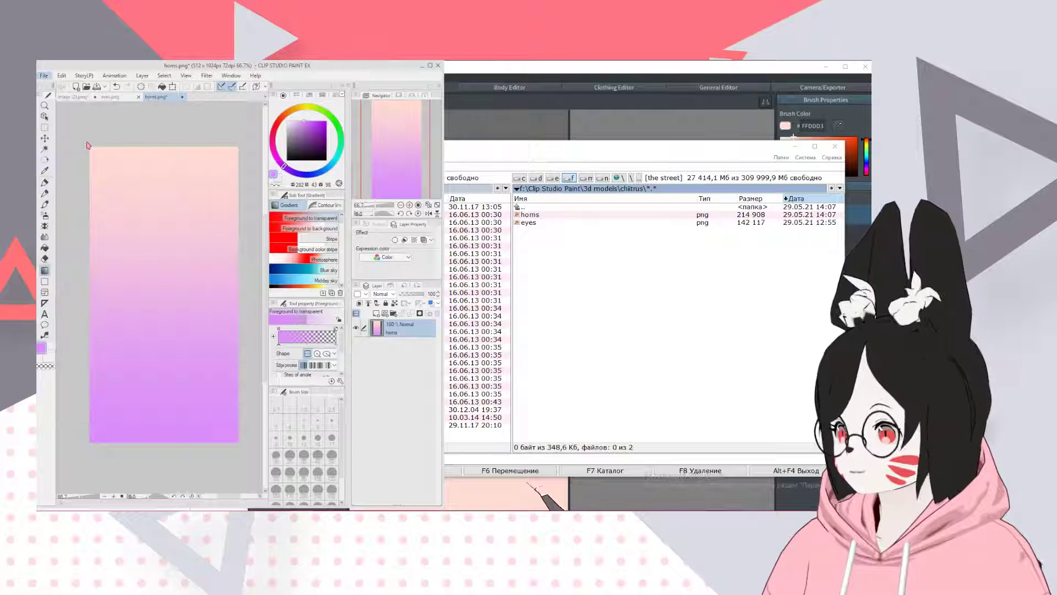
left_click(795, 147)
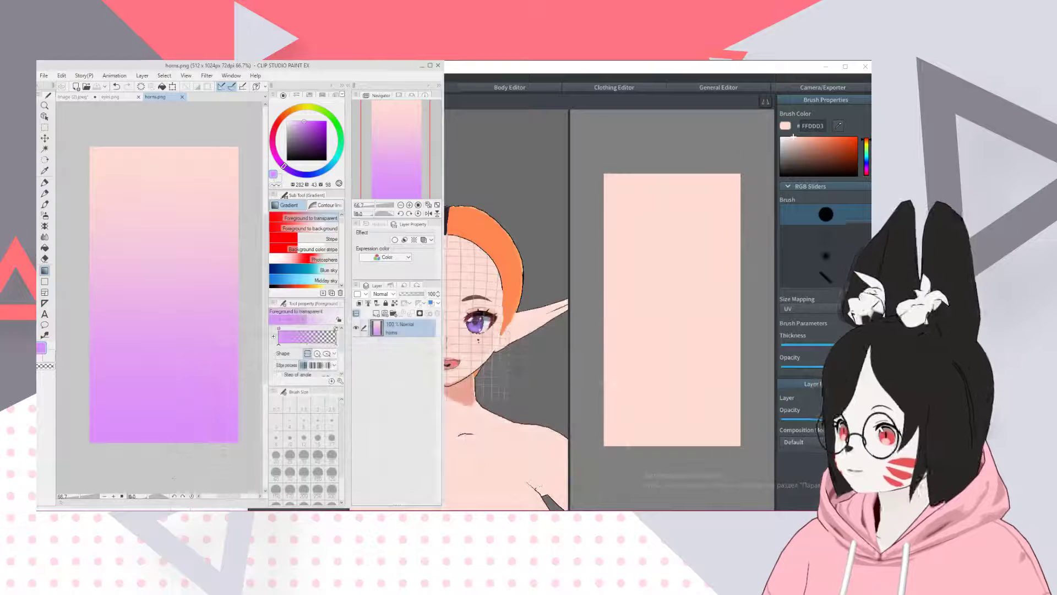
key("ctrl+z")
- Apply a purple-to-transparent gradient from below the bottom edge to the upper part of horns.png and save the file
left_click_drag(172, 453, 172, 213)
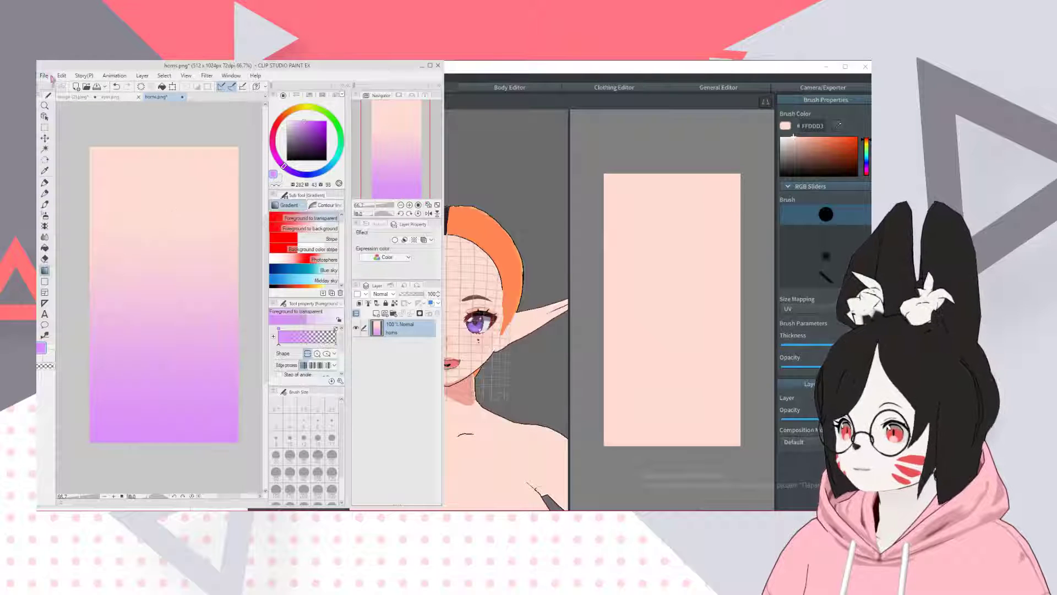
left_click(50, 76)
left_click(77, 142)
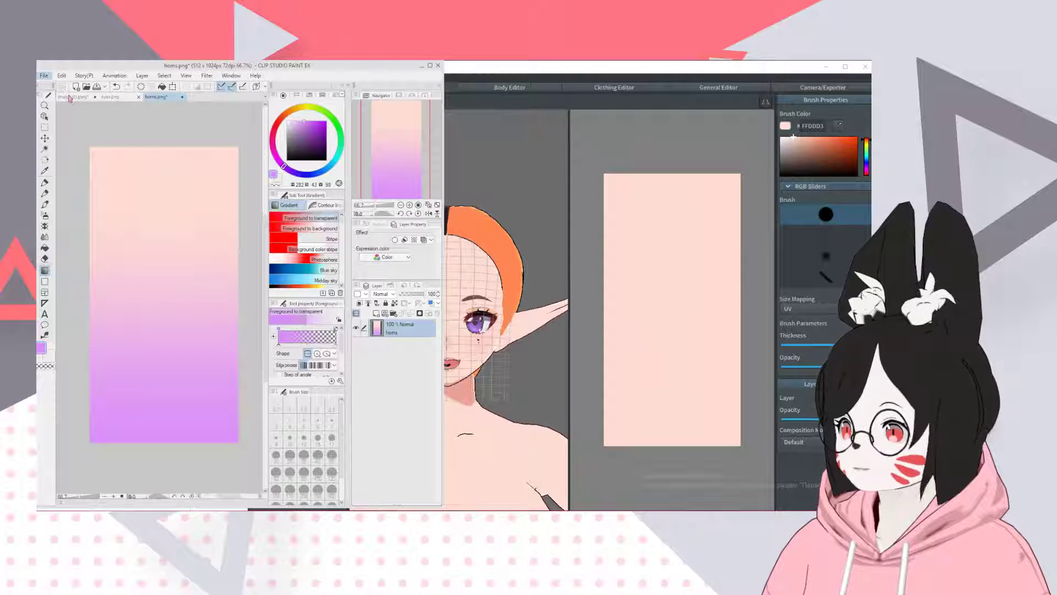
- Switch to VRoid Studio with the full reference in view and import the horns image into the duplicated hair material's default image layer
left_click(69, 98)
scroll(160, 176, "down", 3)
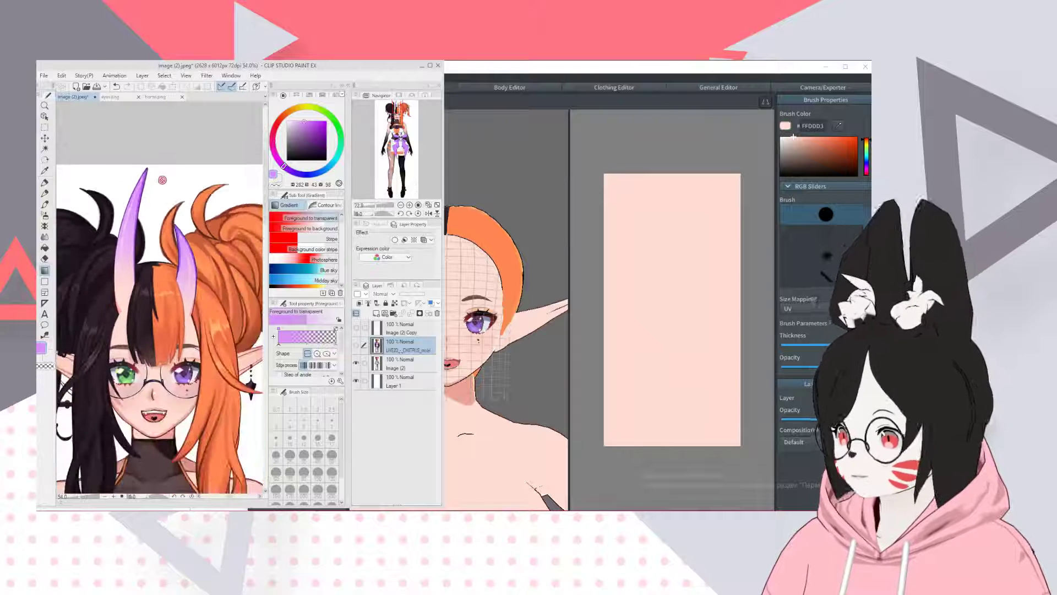
scroll(163, 180, "down", 2)
left_click(518, 72)
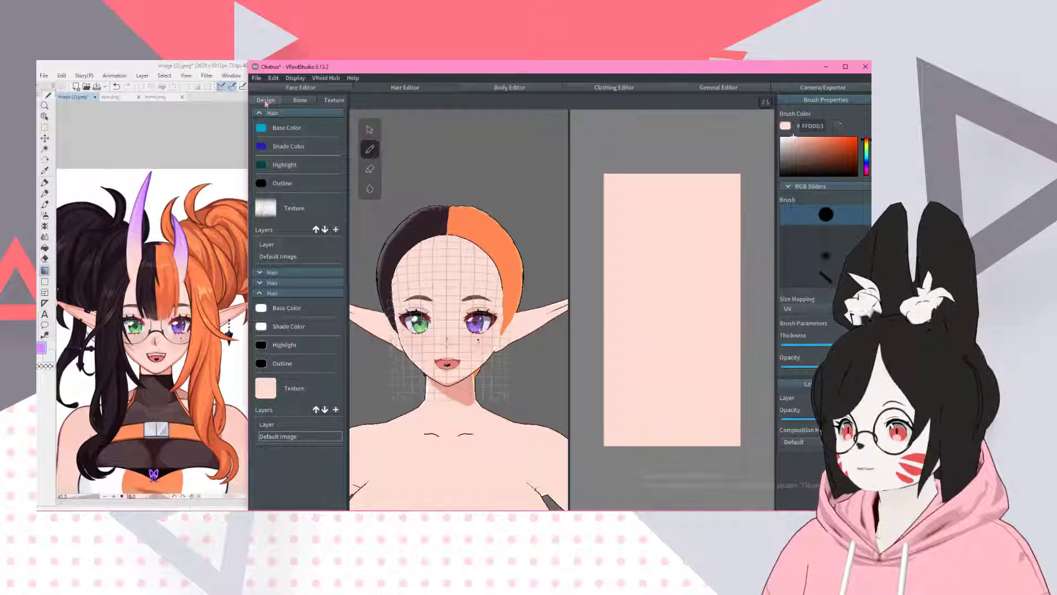
right_click(297, 437)
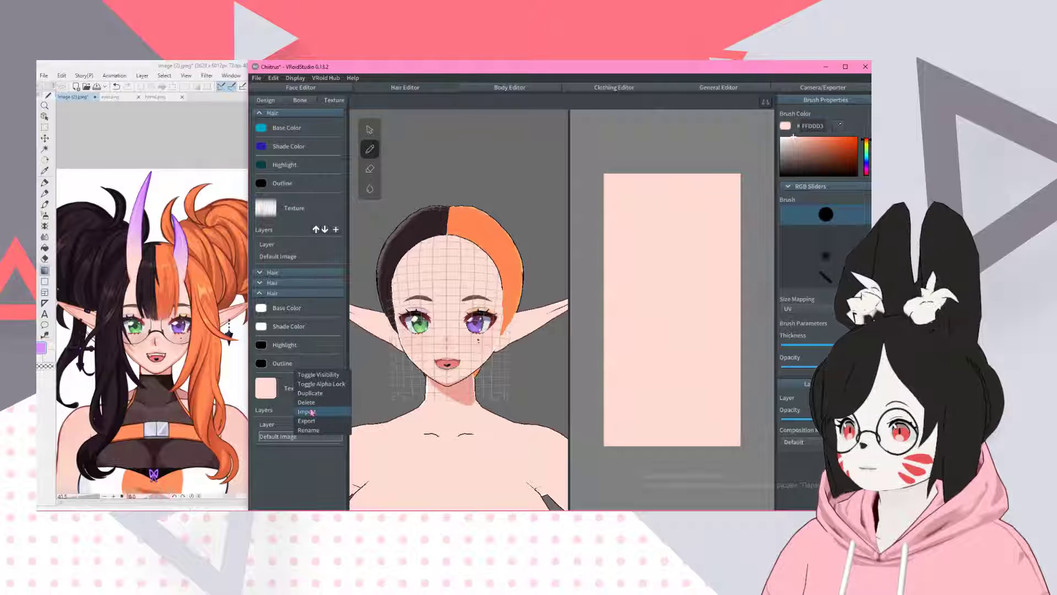
left_click(317, 408)
double_click(301, 227)
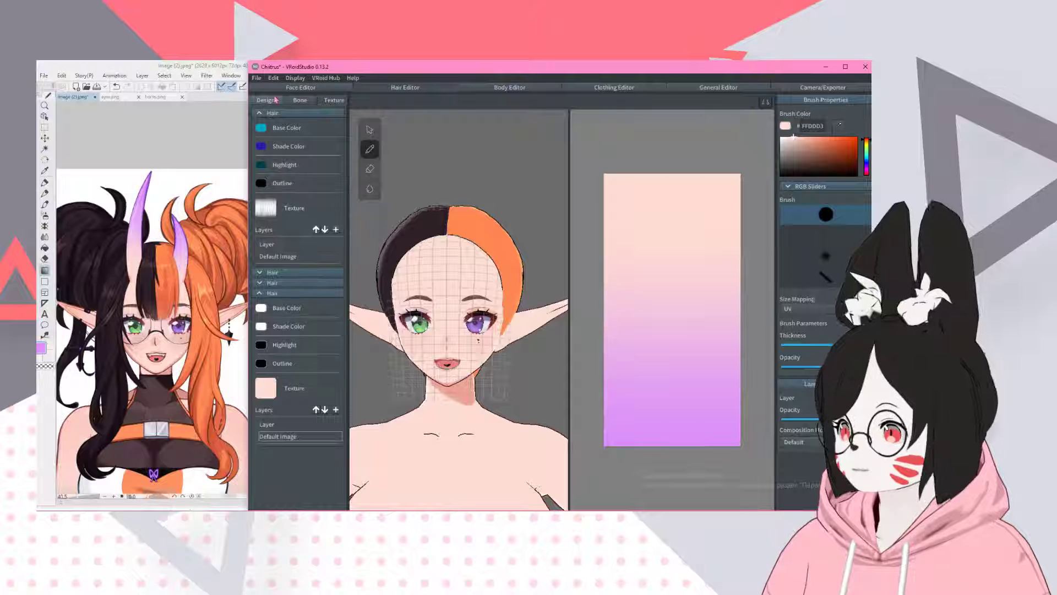
- Return to the hair editor, add a new freehand hair group and choose the pink-to-purple gradient material for the hair brush
left_click(405, 87)
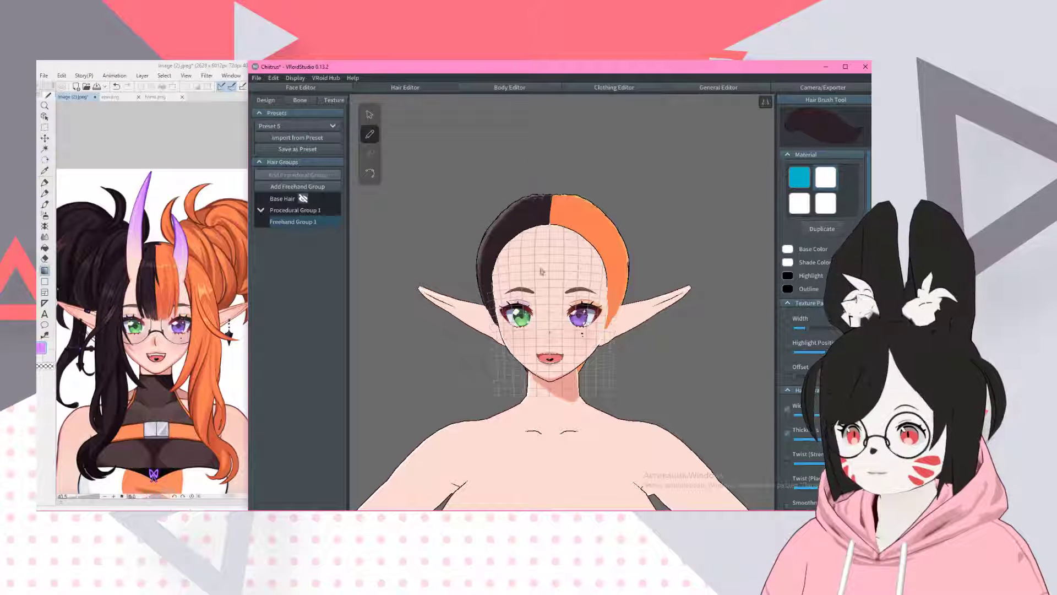
scroll(473, 320, "up", 3)
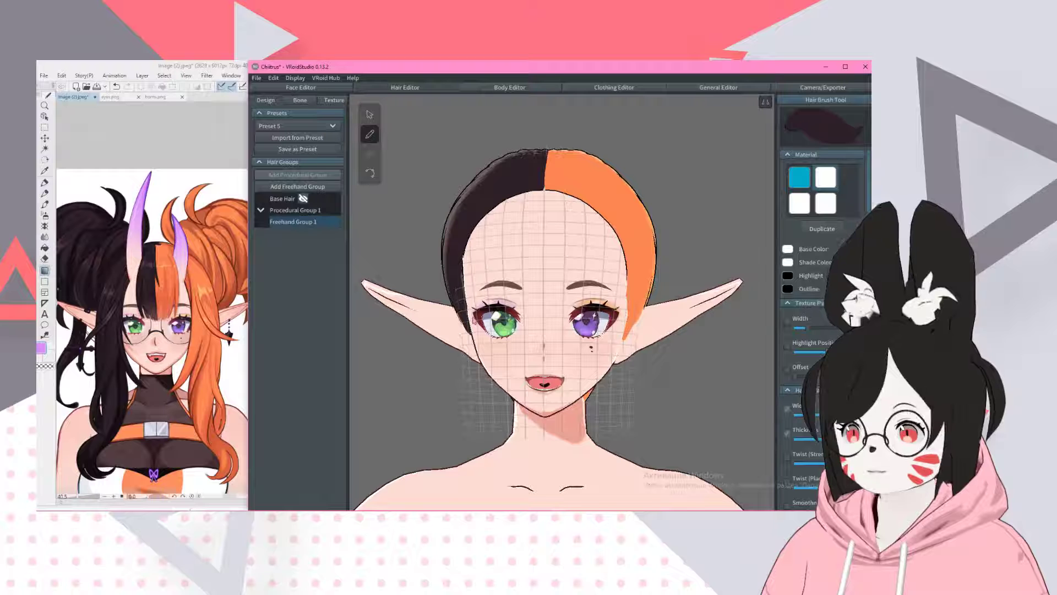
left_click(282, 212)
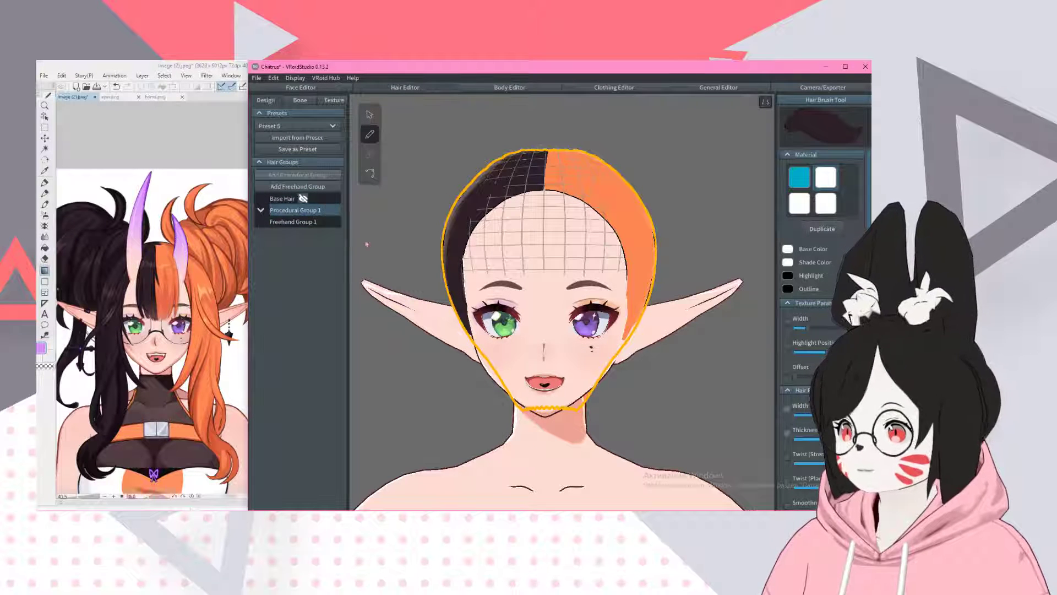
left_click(296, 189)
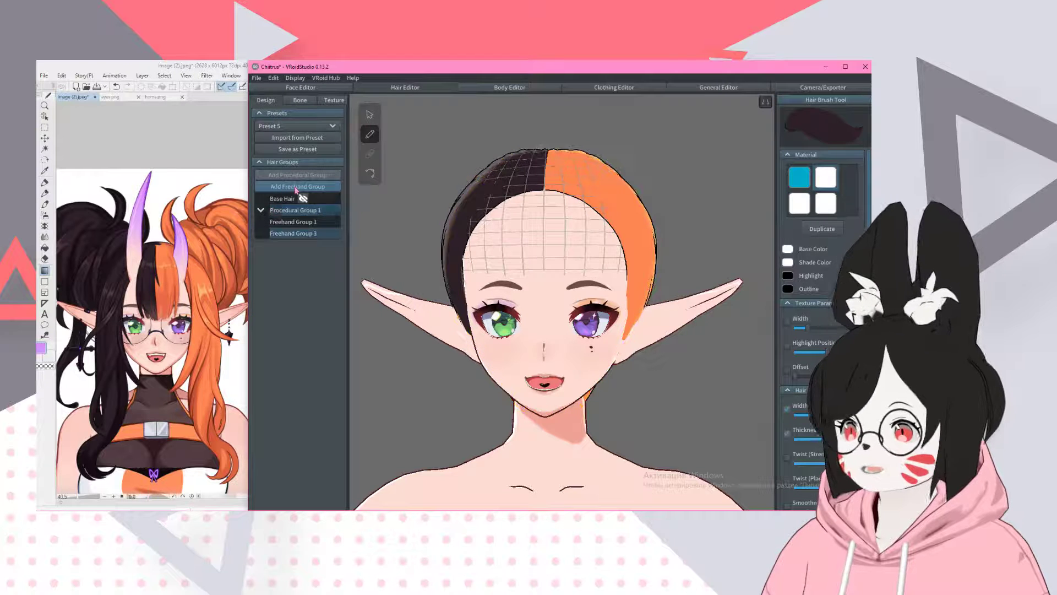
right_click_drag(647, 250, 710, 237)
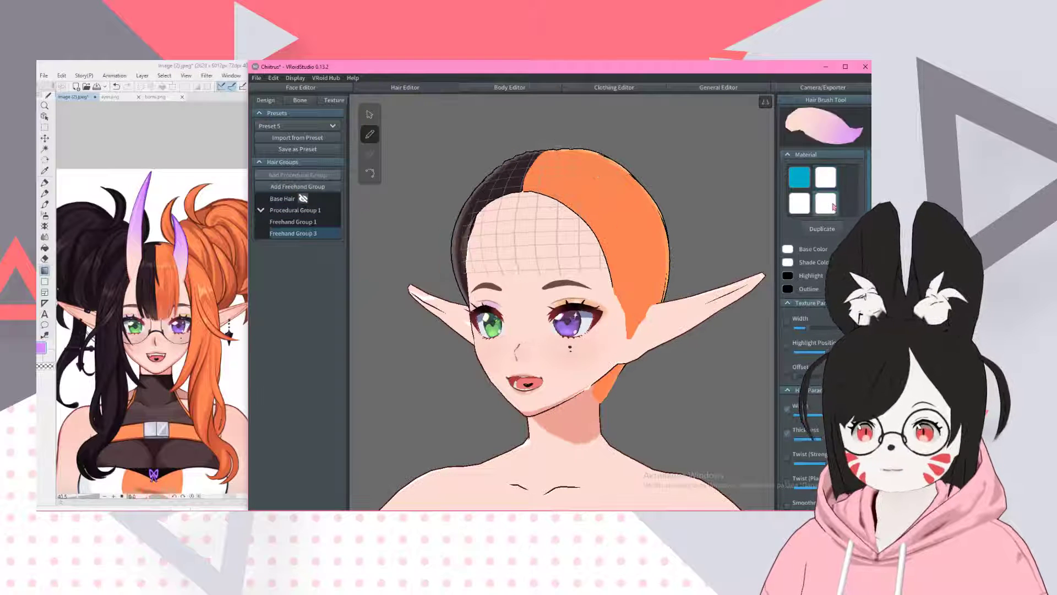
- From the front view, widen the new group's guide mesh outward at neck, mouth and eye level using its control points
left_click(370, 114)
right_click_drag(677, 386, 579, 422)
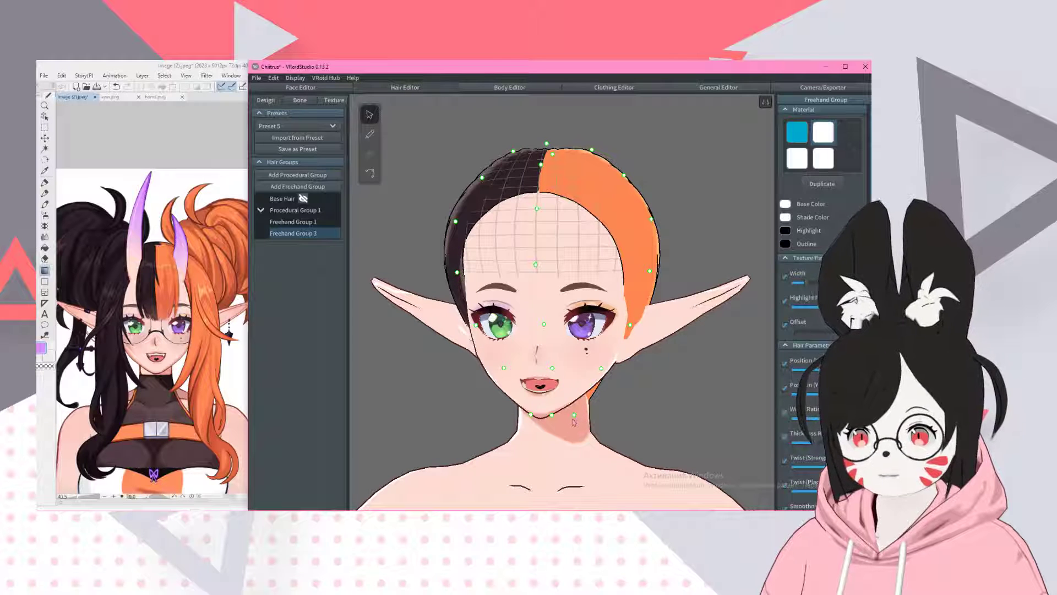
left_click_drag(575, 415, 637, 427)
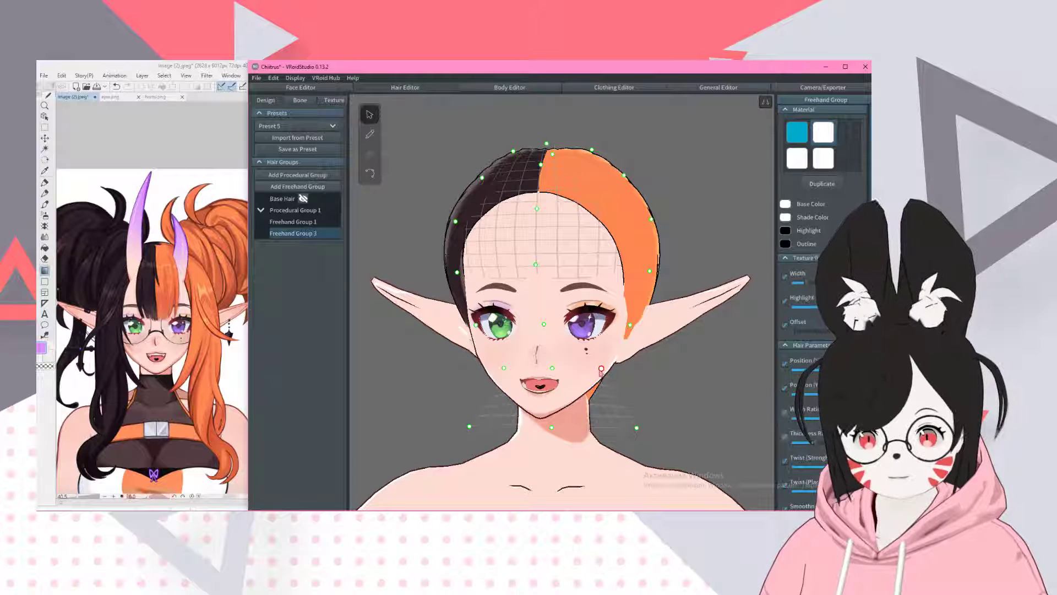
left_click_drag(601, 368, 630, 369)
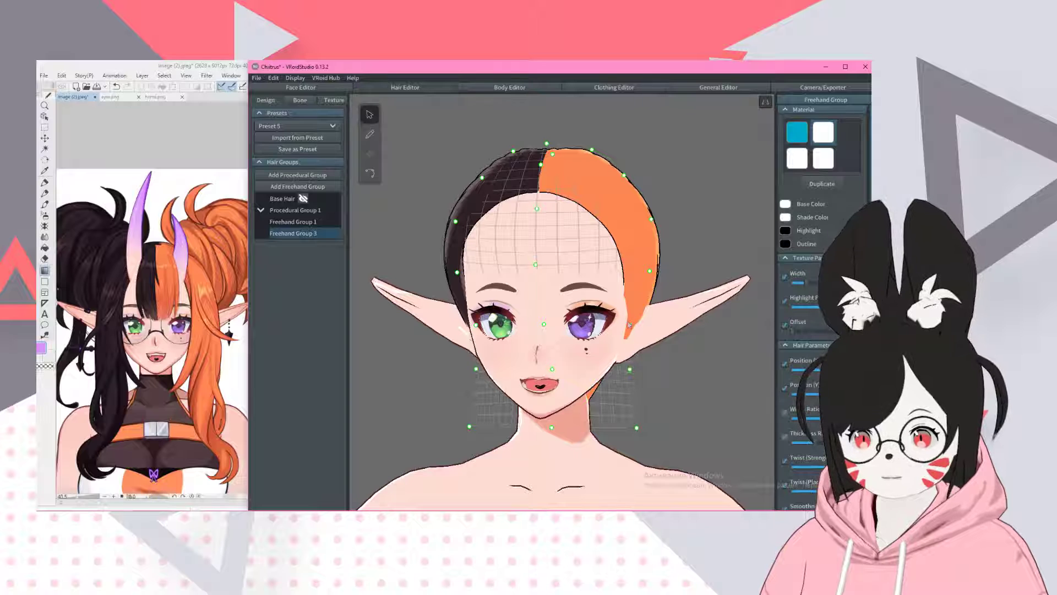
left_click_drag(629, 324, 643, 327)
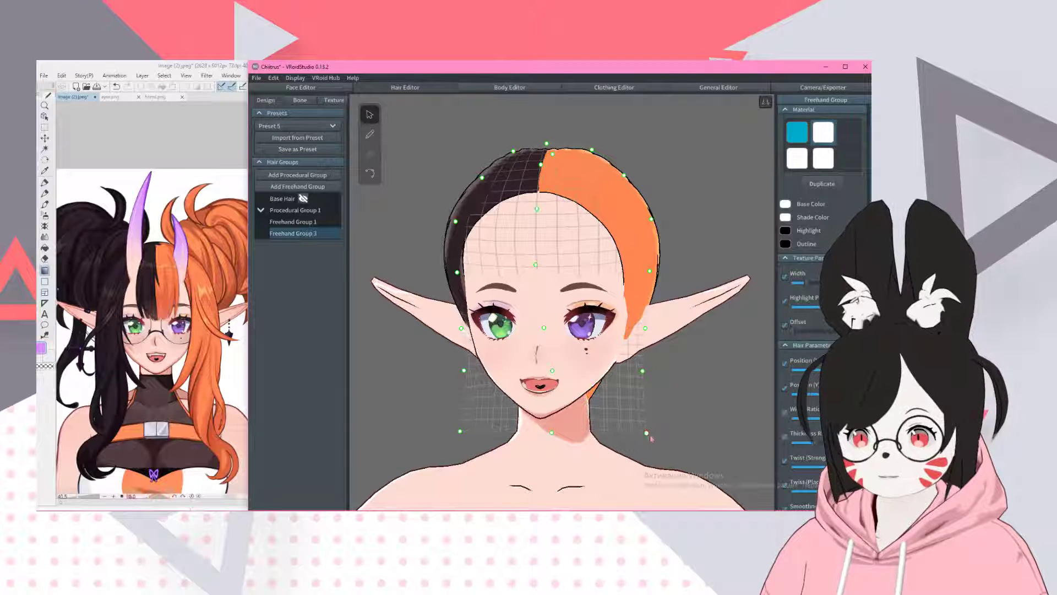
- From the side view, extend the guide mesh's lowest edge well forward of the neck and keep the new freehand group selected
right_click_drag(637, 429, 529, 446)
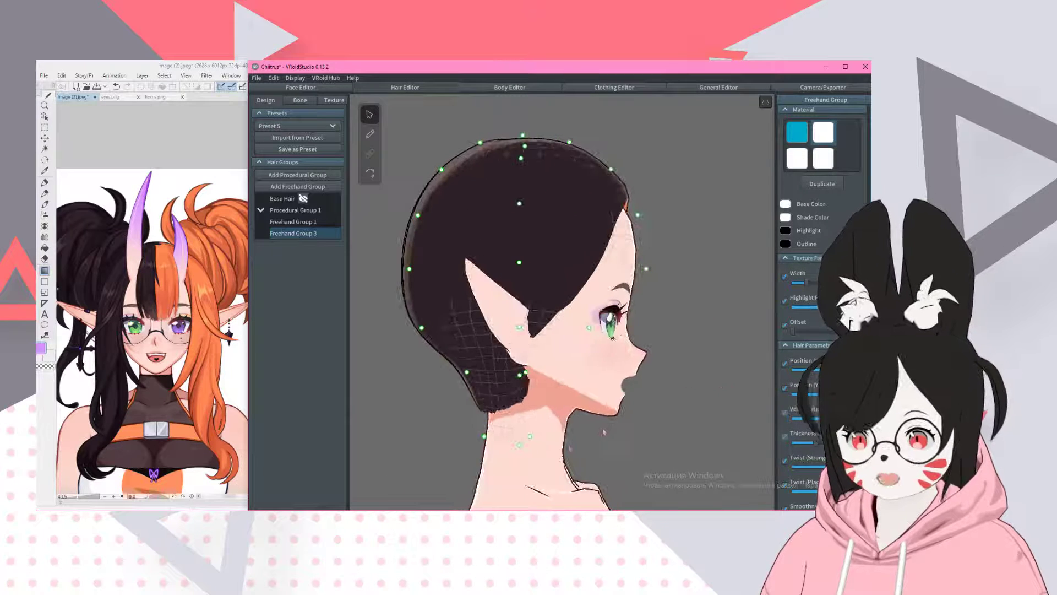
left_click_drag(532, 439, 638, 445)
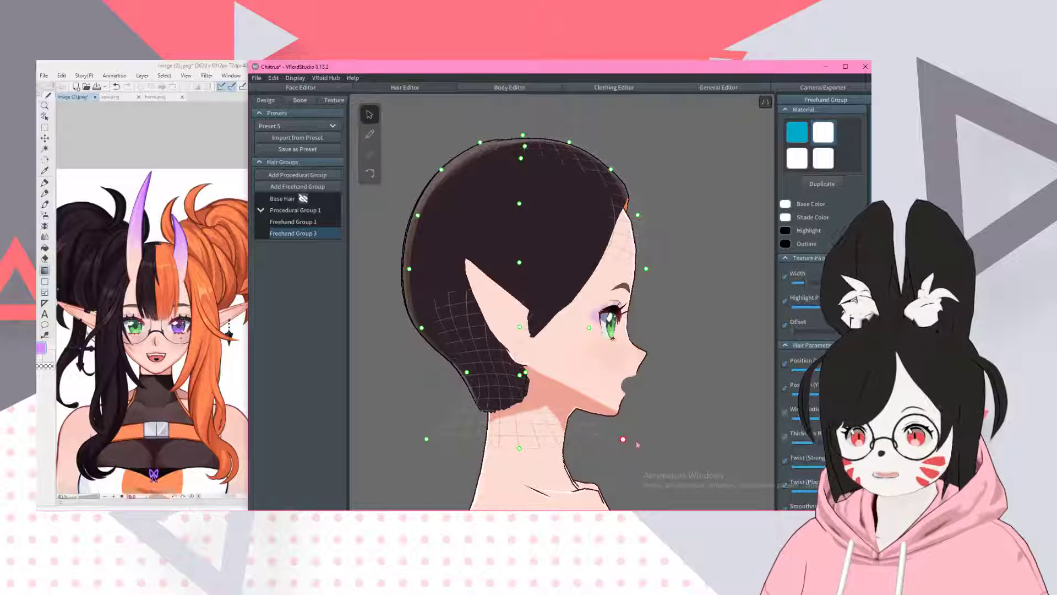
left_click(459, 368)
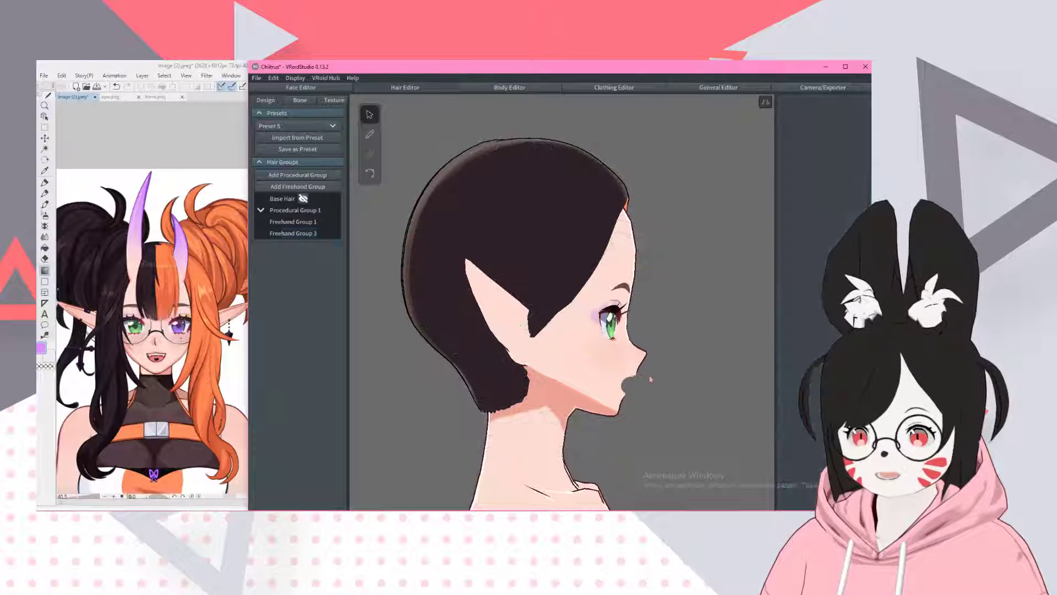
left_click(281, 236)
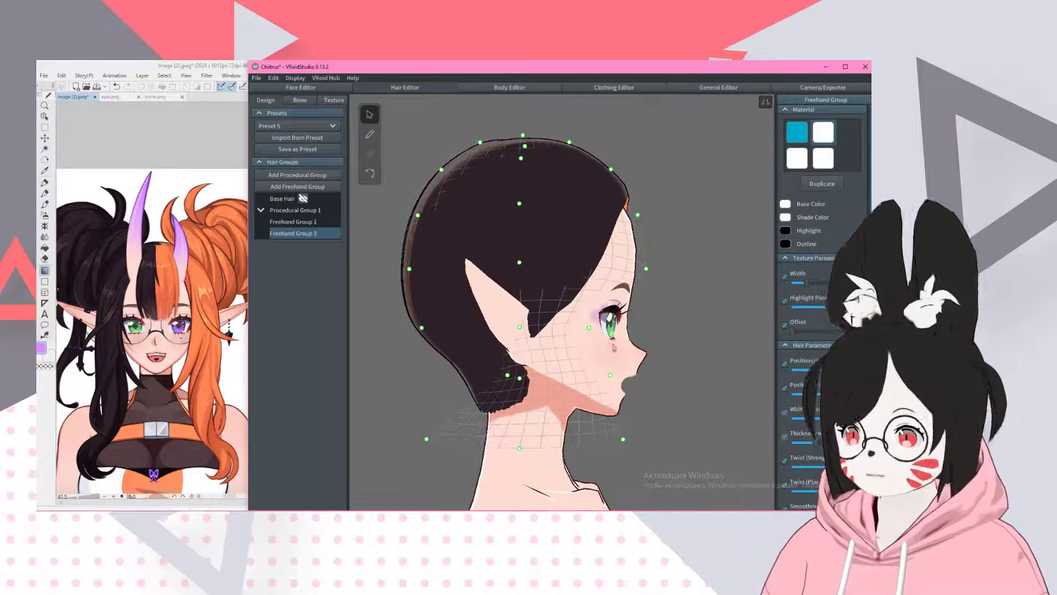
- Move the guide mesh forward at eye, mouth and neck level to the face profile, and pull its brow-level point slightly inward
left_click_drag(602, 330, 641, 329)
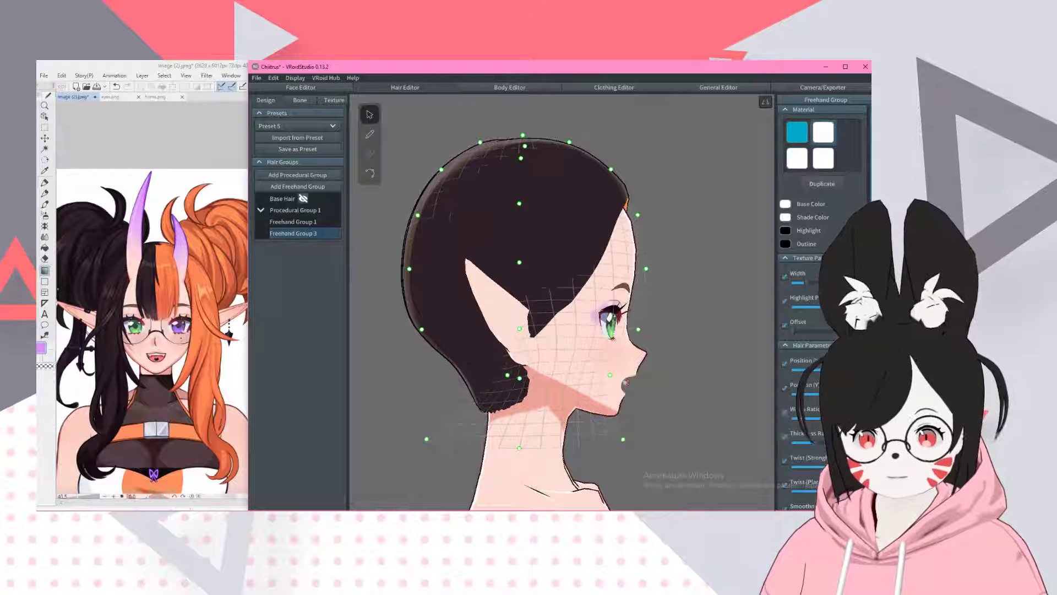
left_click_drag(610, 376, 638, 376)
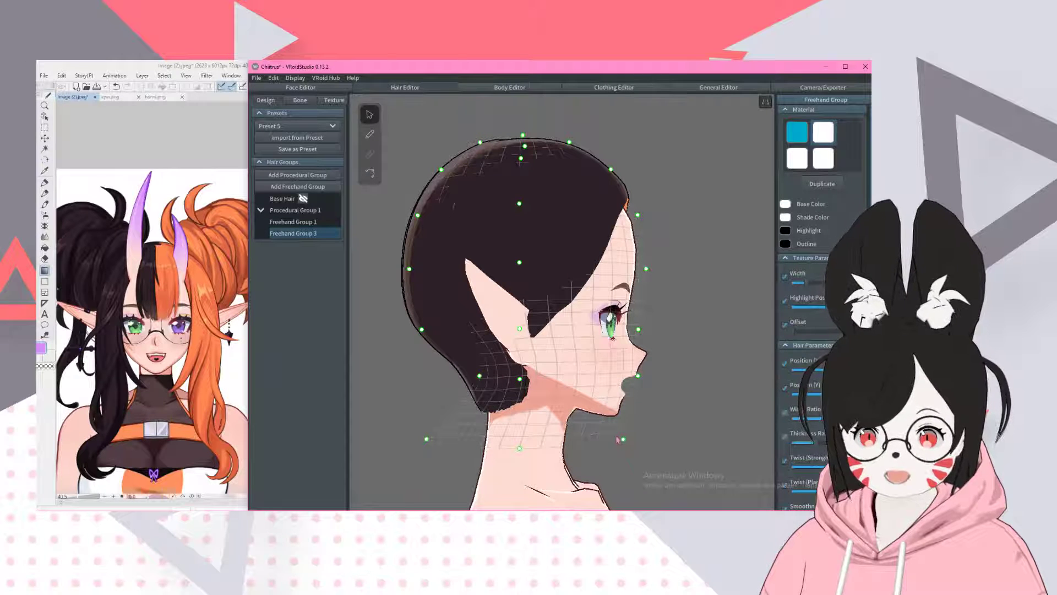
left_click_drag(623, 440, 642, 438)
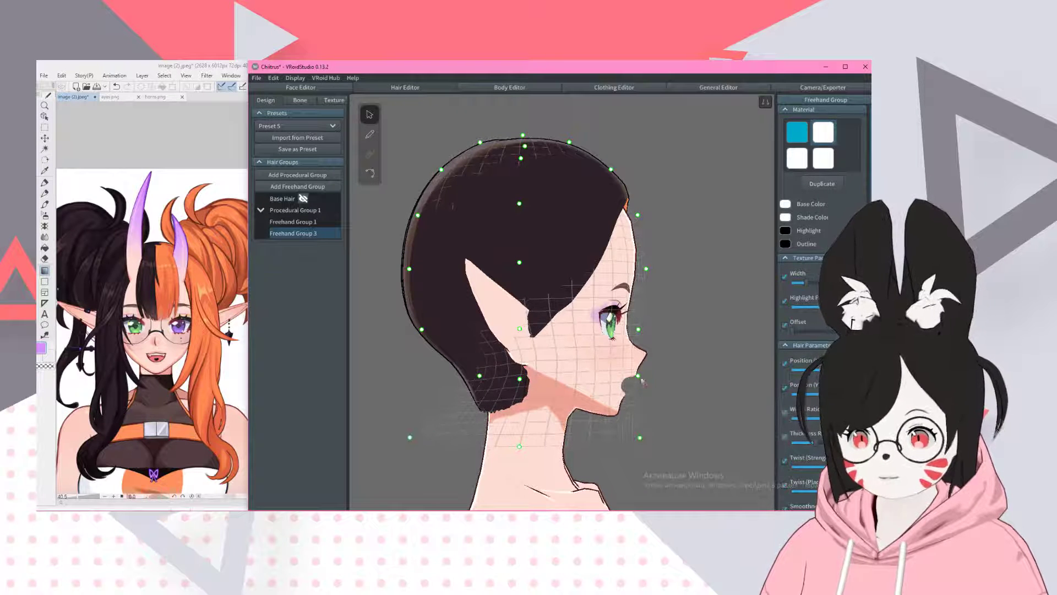
left_click(648, 269)
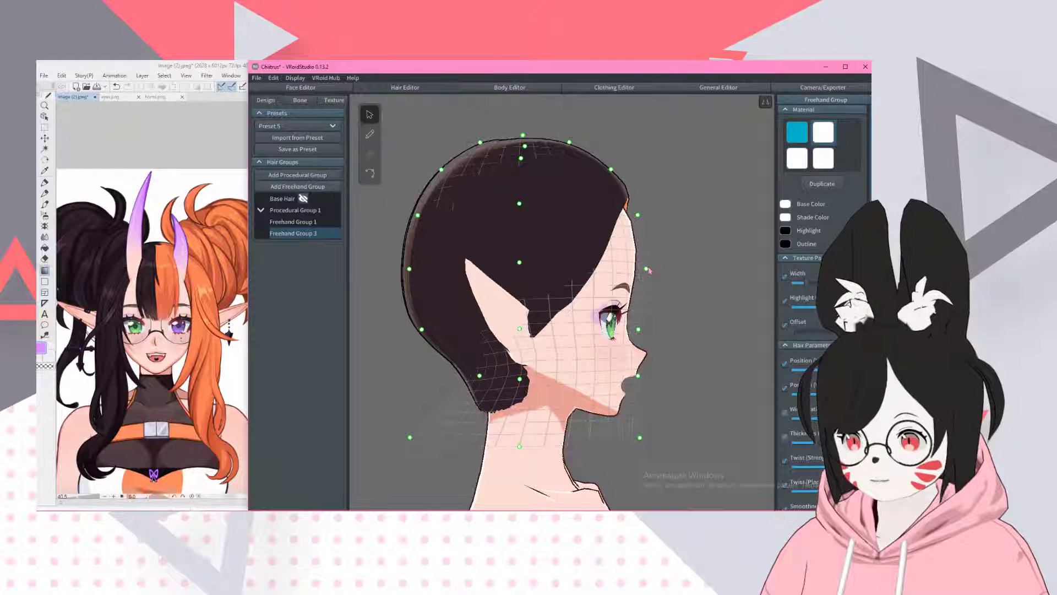
left_click_drag(647, 270, 643, 269)
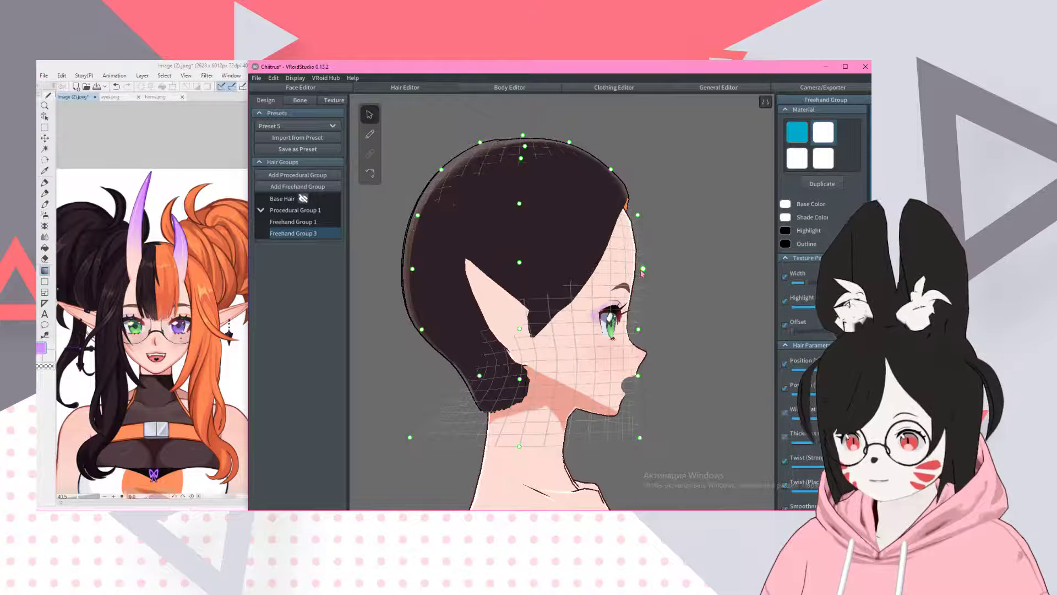
- Try a mirrored pair of gradient horn strokes with the hair brush, running from the forehead to below the chin
right_click_drag(652, 290, 618, 295)
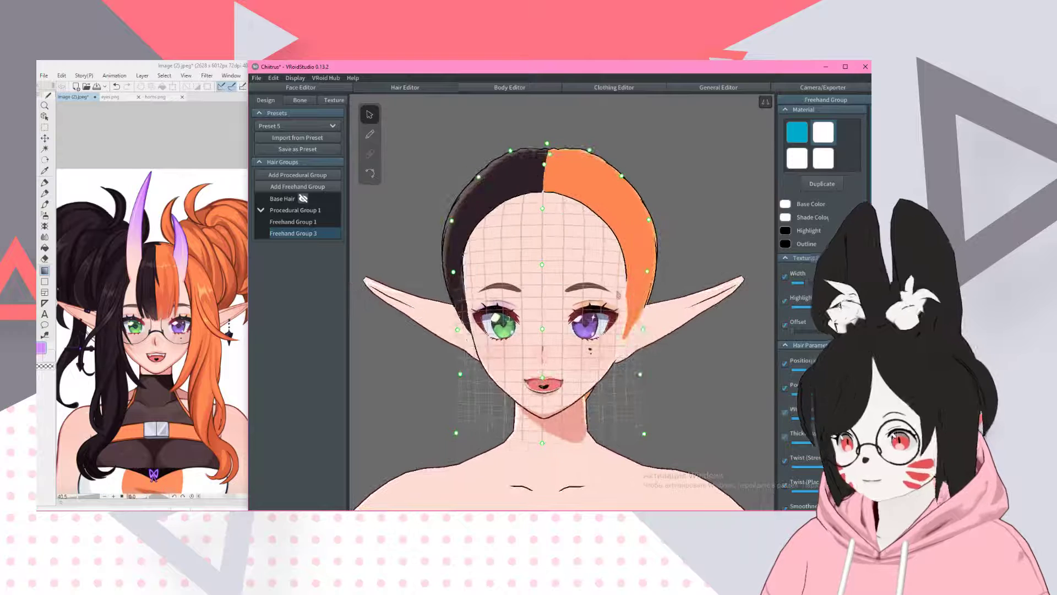
left_click(369, 134)
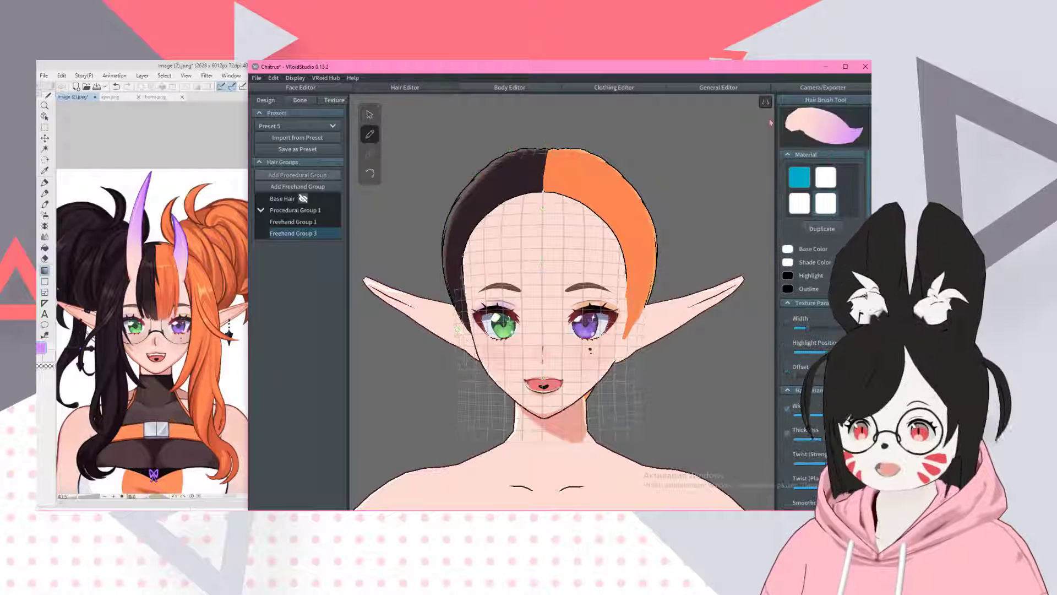
scroll(598, 245, "down", 2)
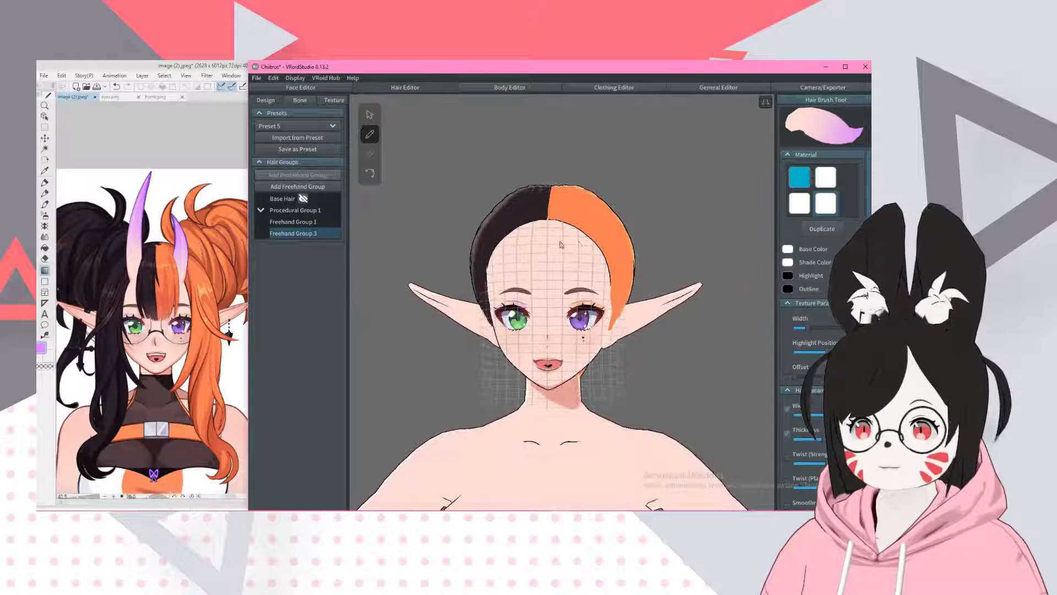
left_click_drag(562, 243, 575, 410)
right_click_drag(563, 294, 655, 295)
key("ctrl+z")
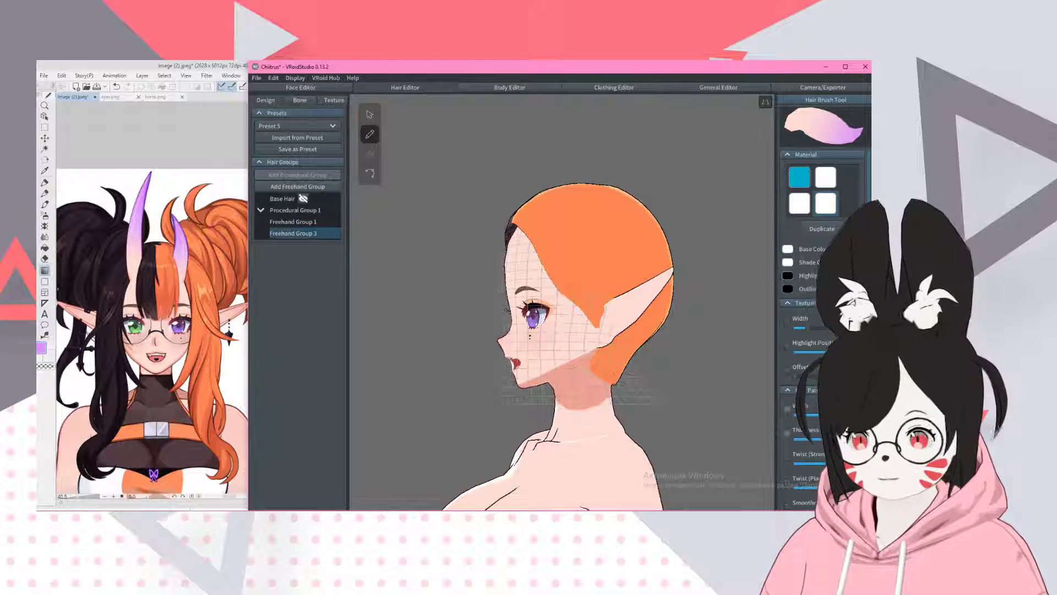
- Try more mirrored horn strokes down the forehead guide mesh, checking their shape from other angles and undoing each attempt
right_click_drag(539, 364, 446, 365)
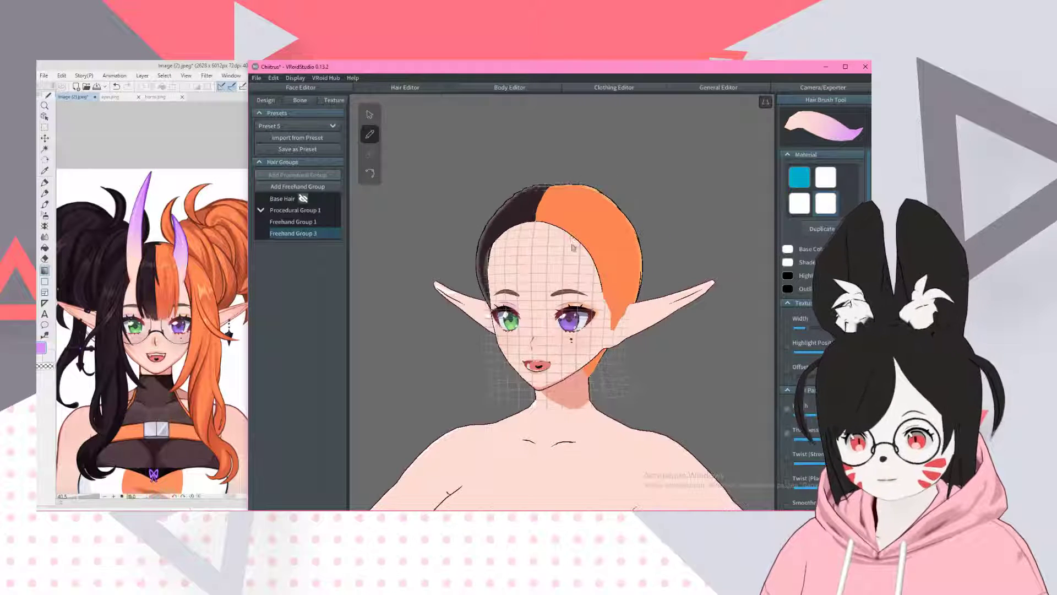
left_click_drag(573, 247, 571, 388)
mouse_move(572, 388)
right_mouse_down()
mouse_move(556, 347)
mouse_move(567, 310)
right_mouse_up()
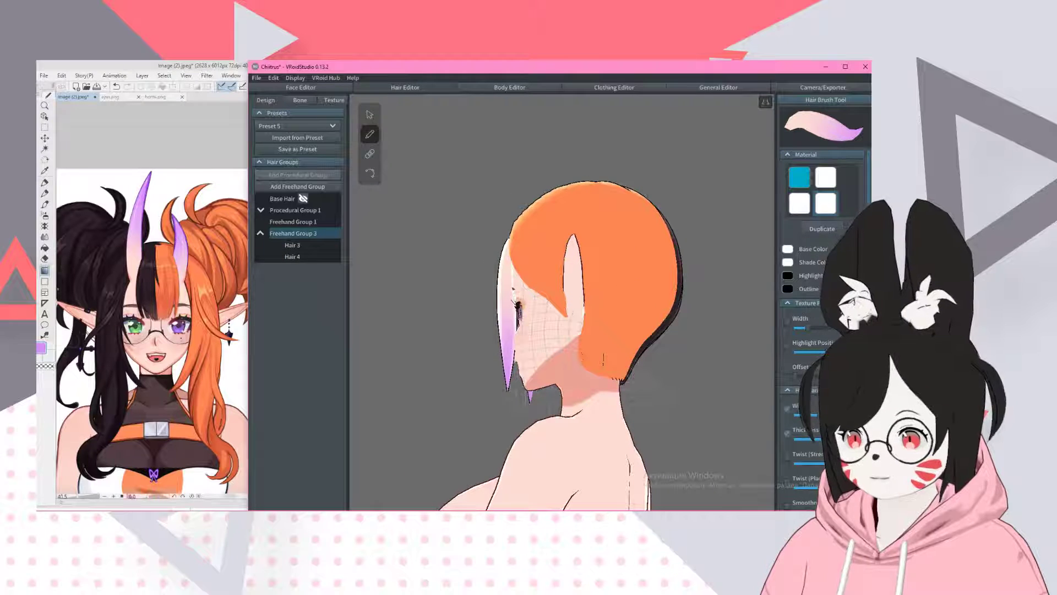
key("ctrl+z")
right_click_drag(603, 358, 512, 360)
left_click_drag(579, 245, 592, 329)
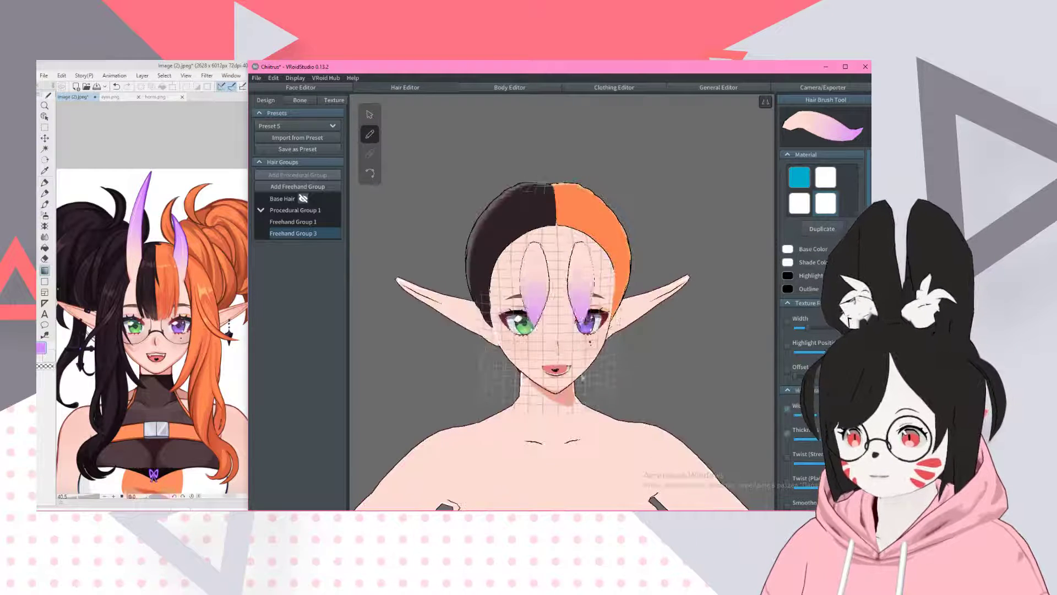
left_click_drag(582, 376, 581, 410)
mouse_move(581, 411)
right_mouse_down()
mouse_move(589, 305)
mouse_move(418, 311)
right_mouse_up()
key("ctrl+z")
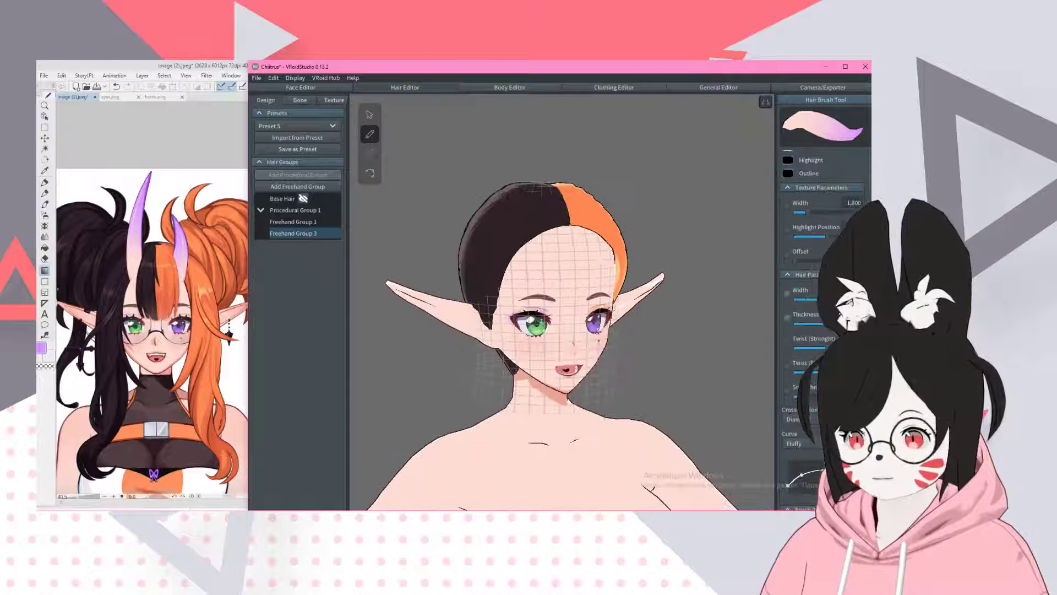
- Reshape the hair brush's curve by raising its starting point so strands begin with a wide root
scroll(823, 303, "down", 1)
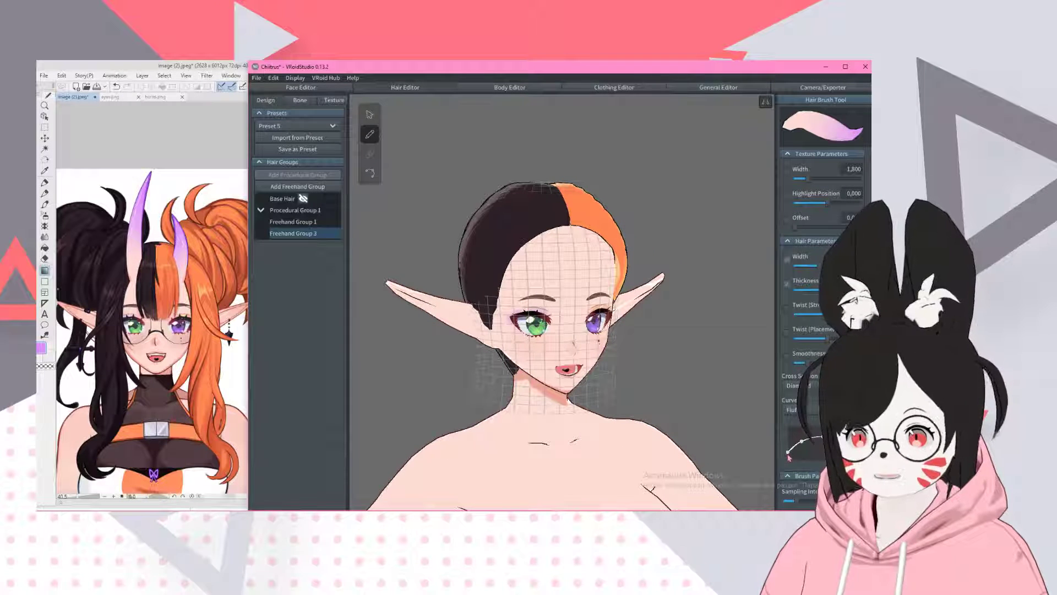
mouse_move(789, 453)
left_mouse_down()
mouse_move(792, 439)
mouse_move(821, 438)
left_mouse_up()
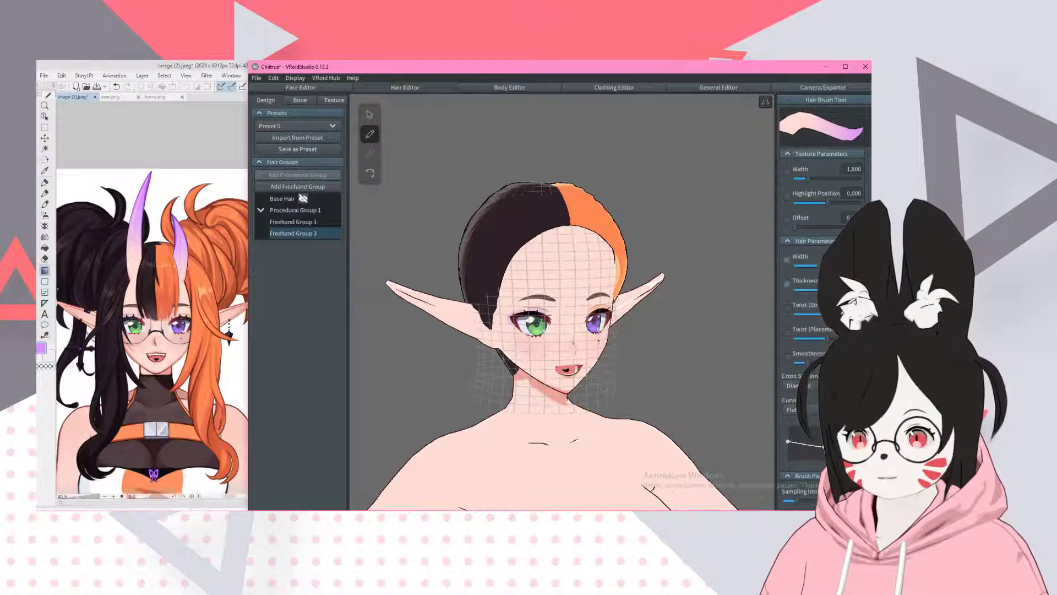
- Test the wide-rooted brush with several mirrored horn strokes from the upper forehead to the chin and neck, undoing each one
right_click_drag(539, 240, 543, 231)
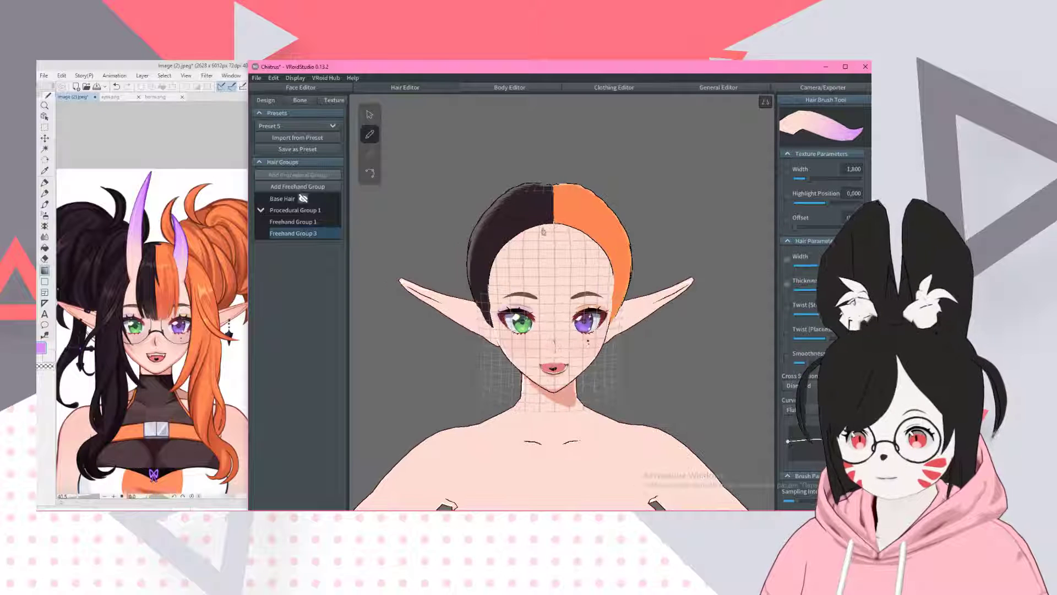
left_click_drag(588, 255, 575, 385)
right_click_drag(575, 385, 569, 417)
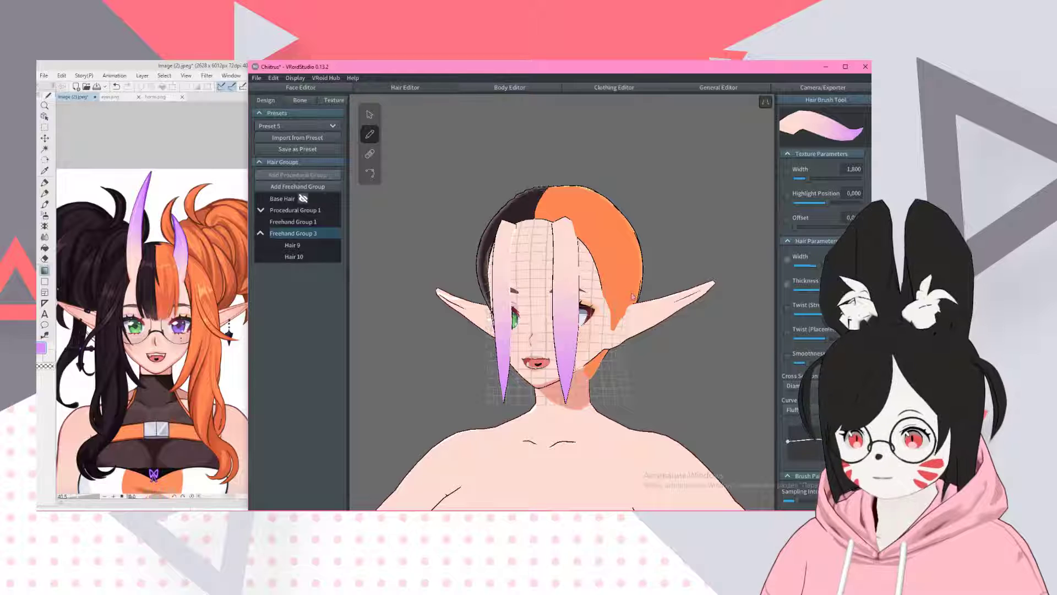
key("ctrl+z")
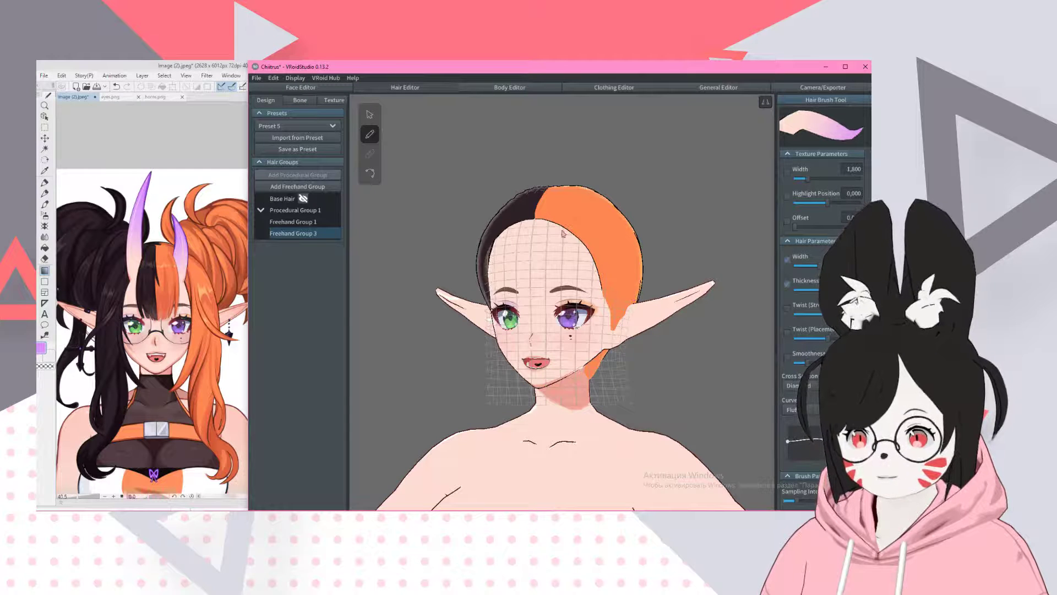
left_click_drag(563, 234, 573, 406)
right_click_drag(573, 407, 609, 332)
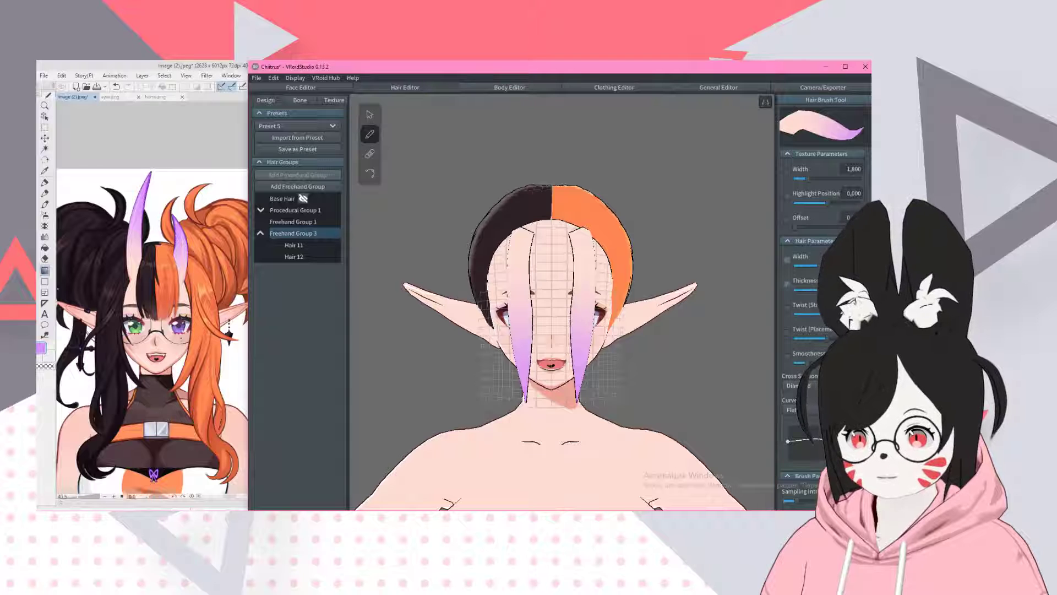
key("ctrl+z")
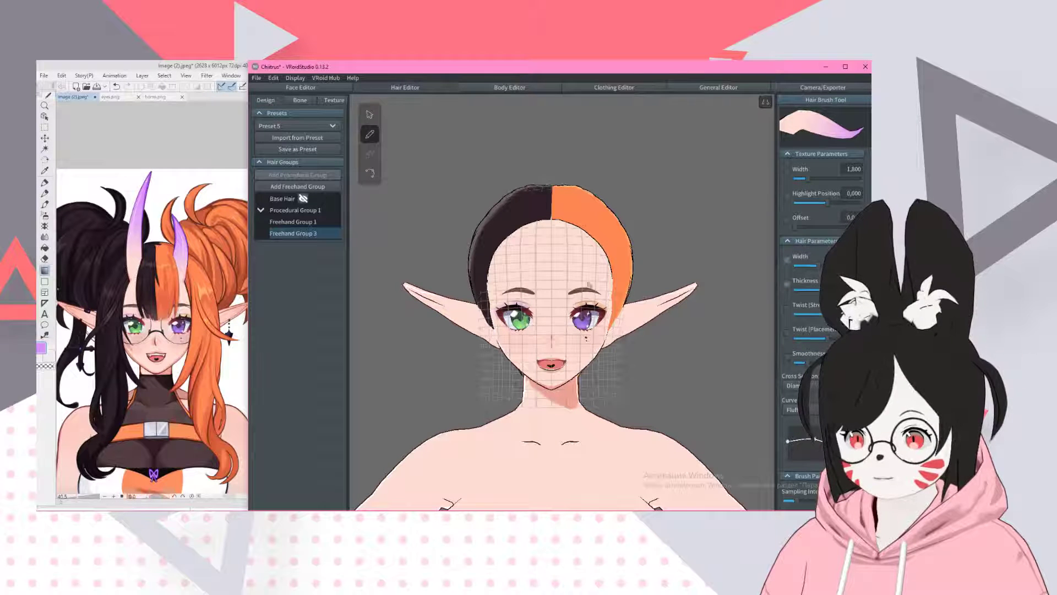
left_click_drag(578, 249, 576, 395)
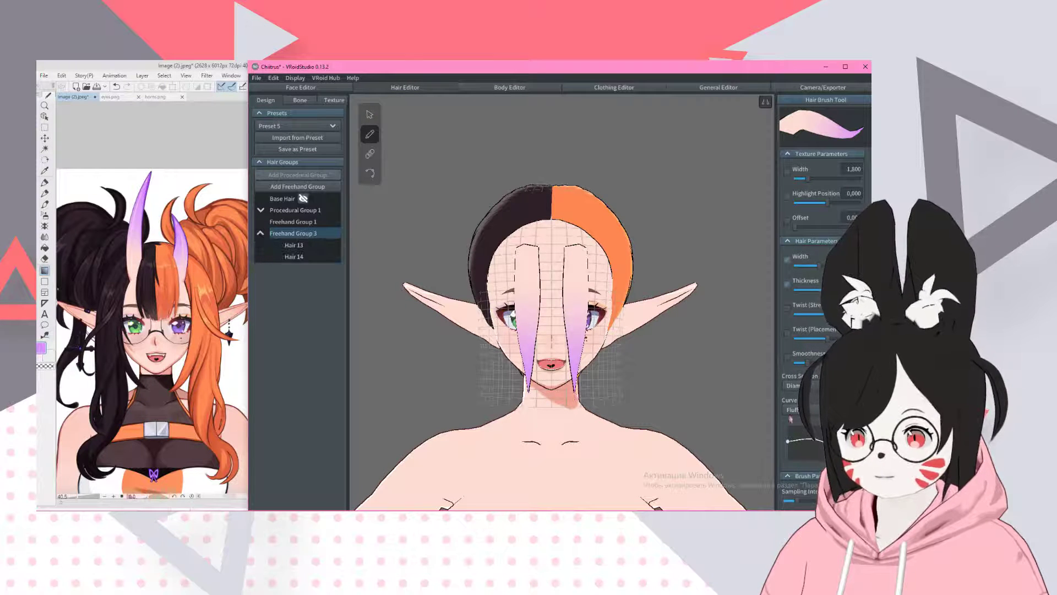
key("ctrl+z")
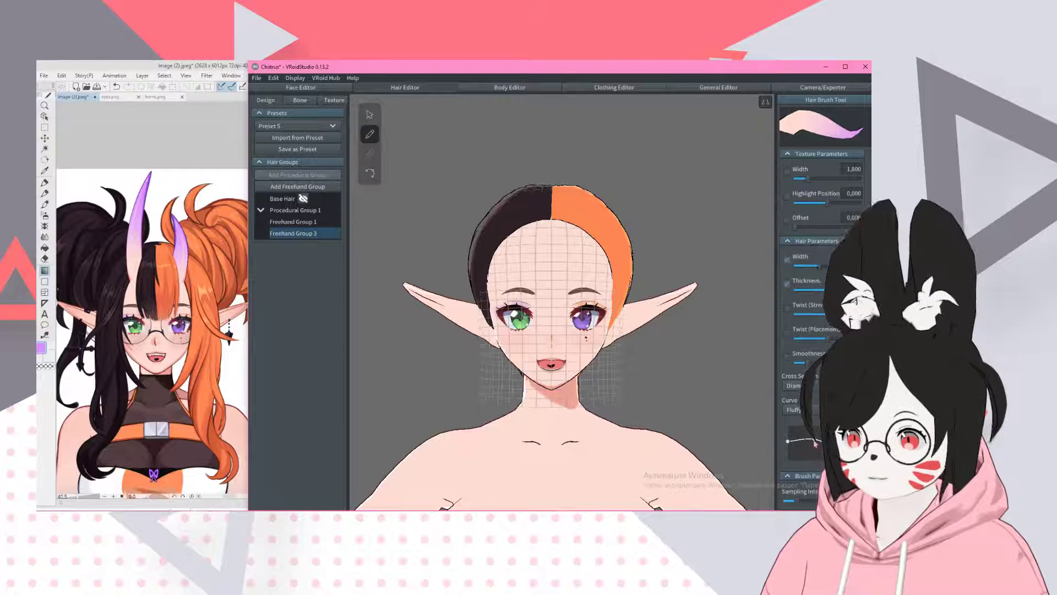
- Try mirrored horn strokes from the hairline to the neck at varying spacing, undoing each pair after checking its shape
left_click_drag(578, 248, 576, 407)
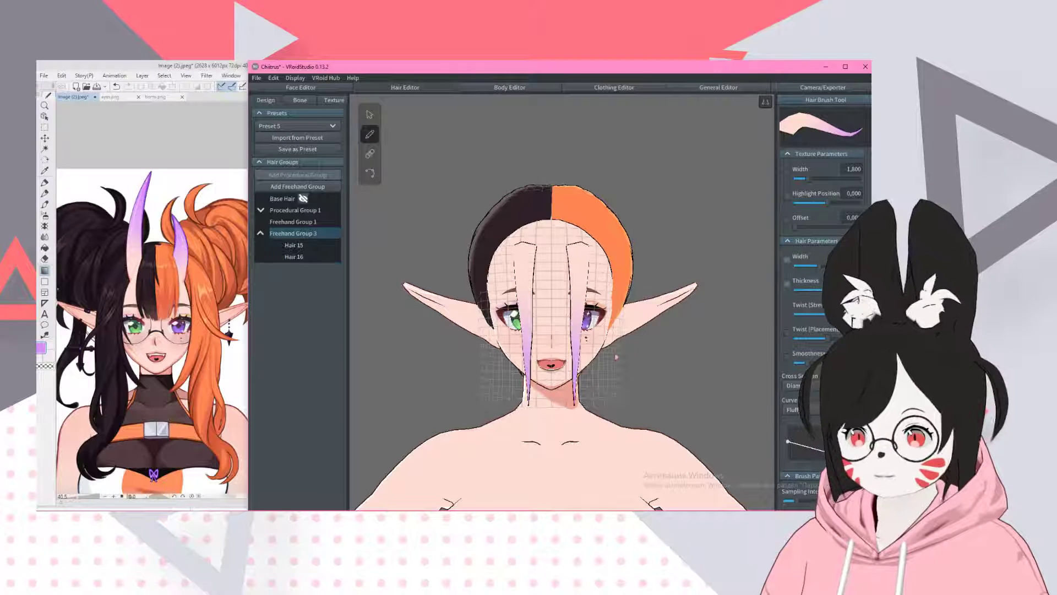
scroll(581, 362, "up", 2)
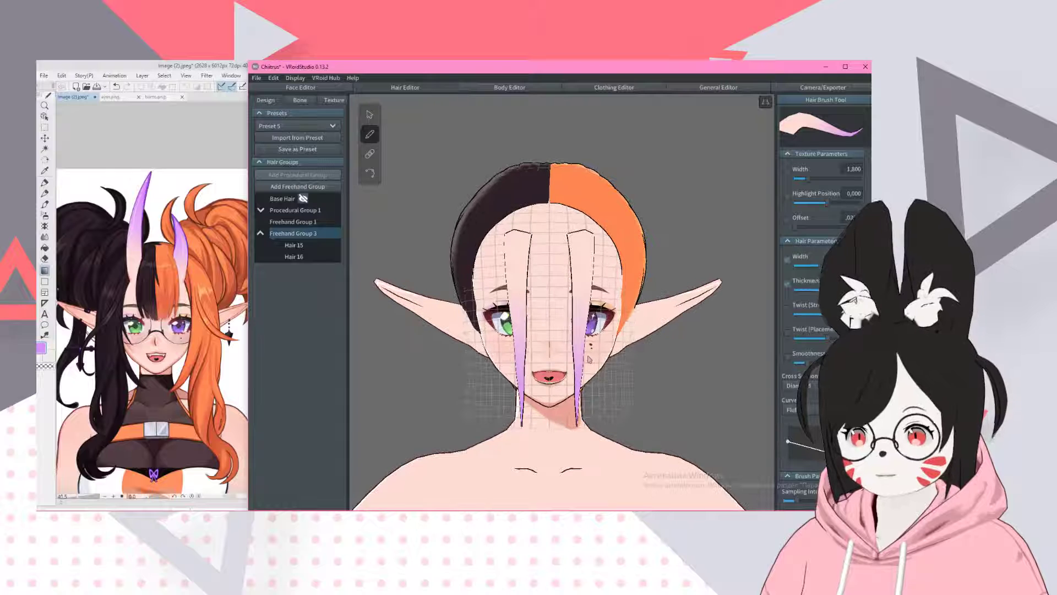
key("ctrl+z")
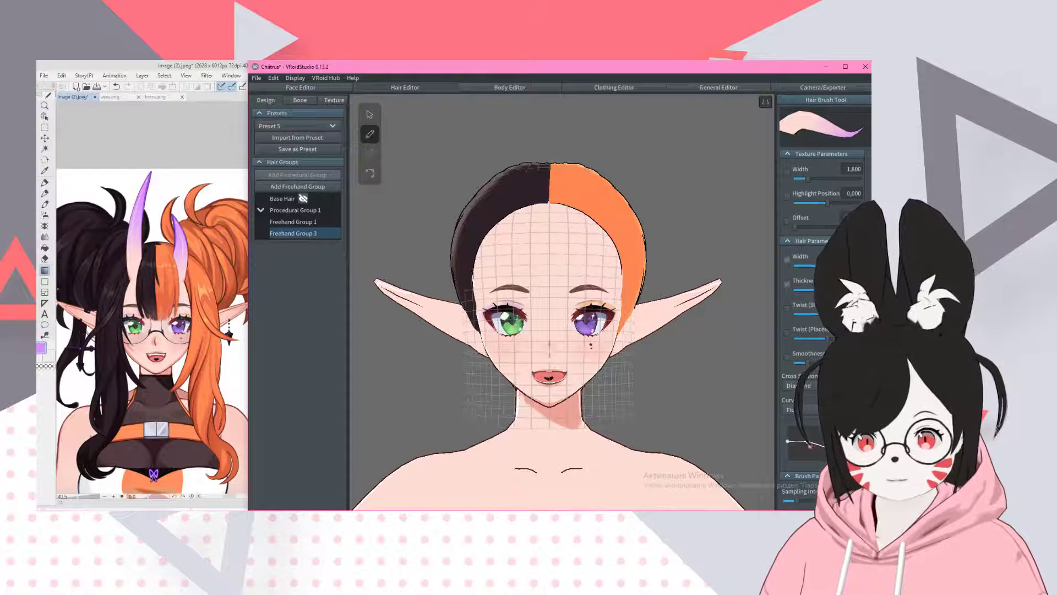
left_click_drag(590, 223, 580, 409)
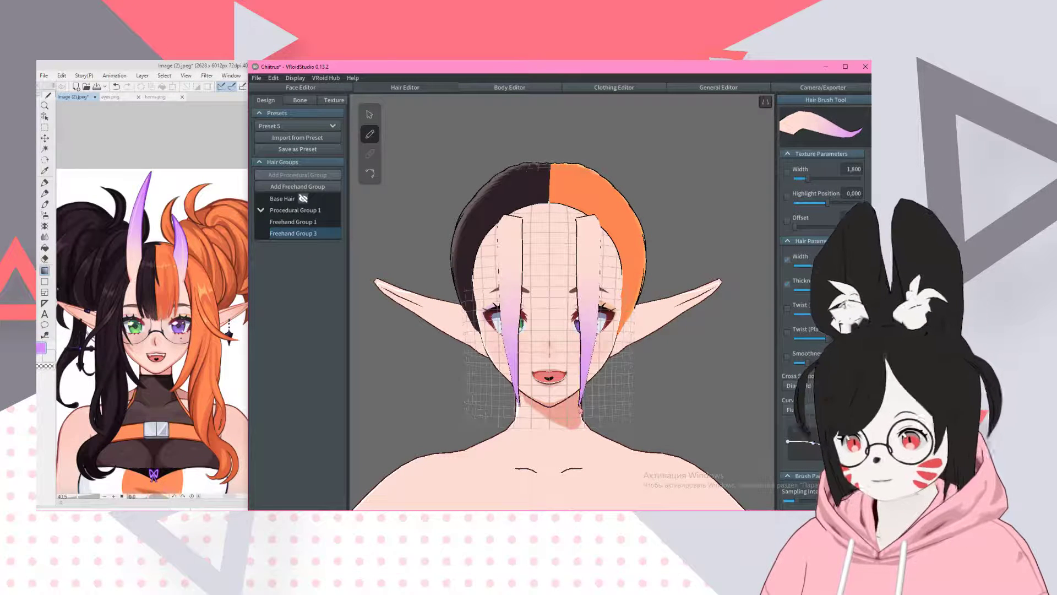
right_click_drag(563, 363, 479, 335)
right_click_drag(542, 333, 519, 328)
key("ctrl+z")
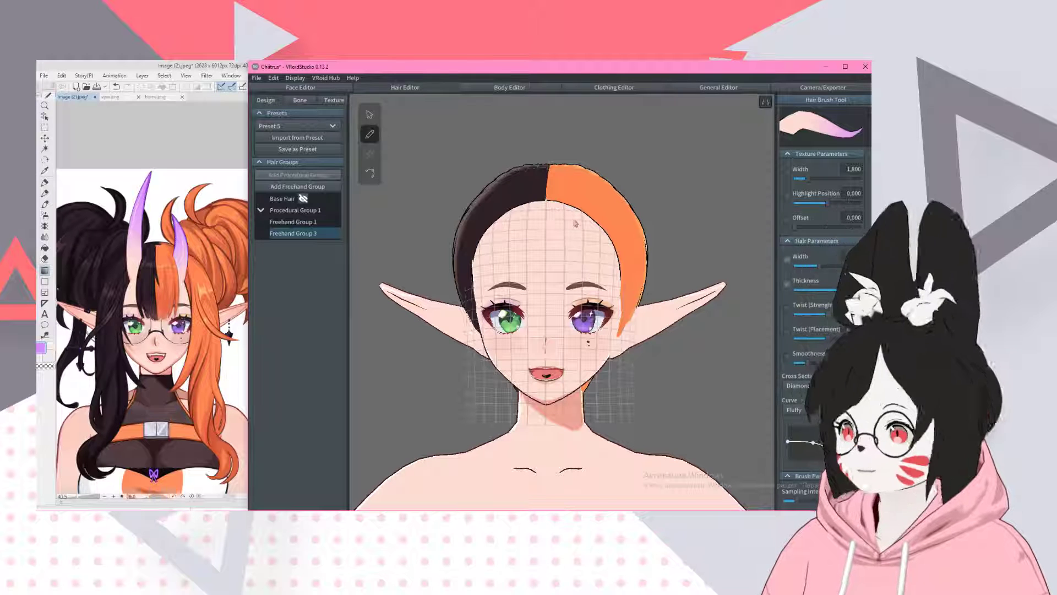
- Draw a mirrored pair of gradient horns from the forehead to the neck and pull the guide mesh's lower points above the head
left_click_drag(579, 223, 578, 411)
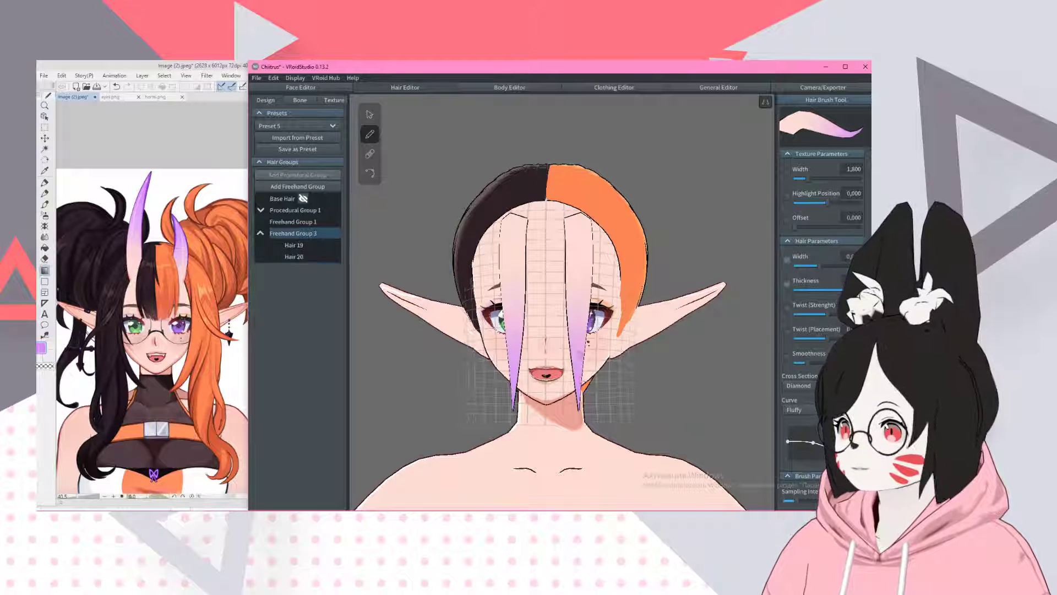
left_click(369, 115)
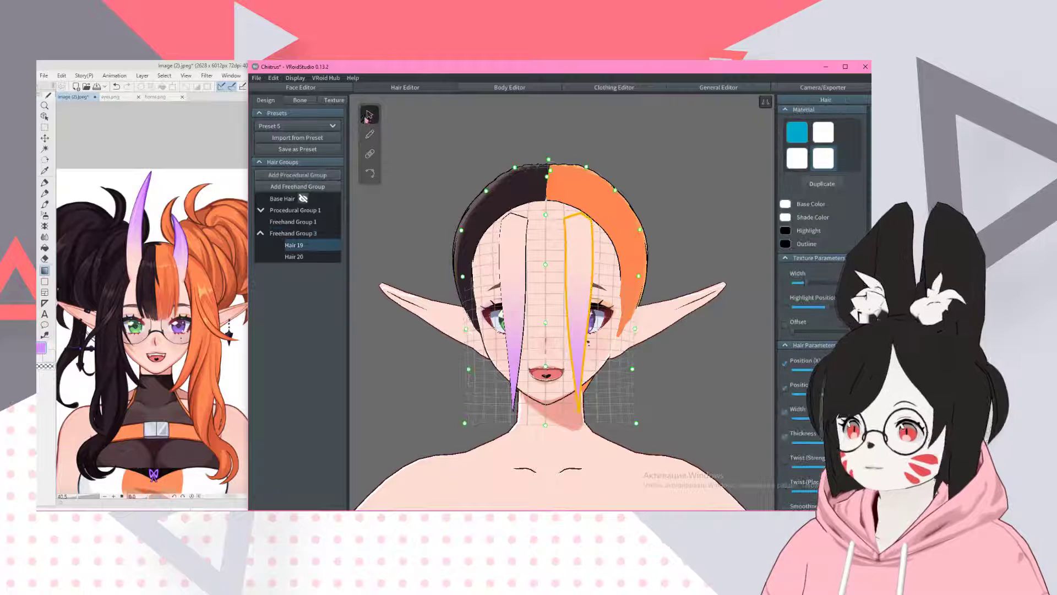
scroll(554, 334, "down", 3)
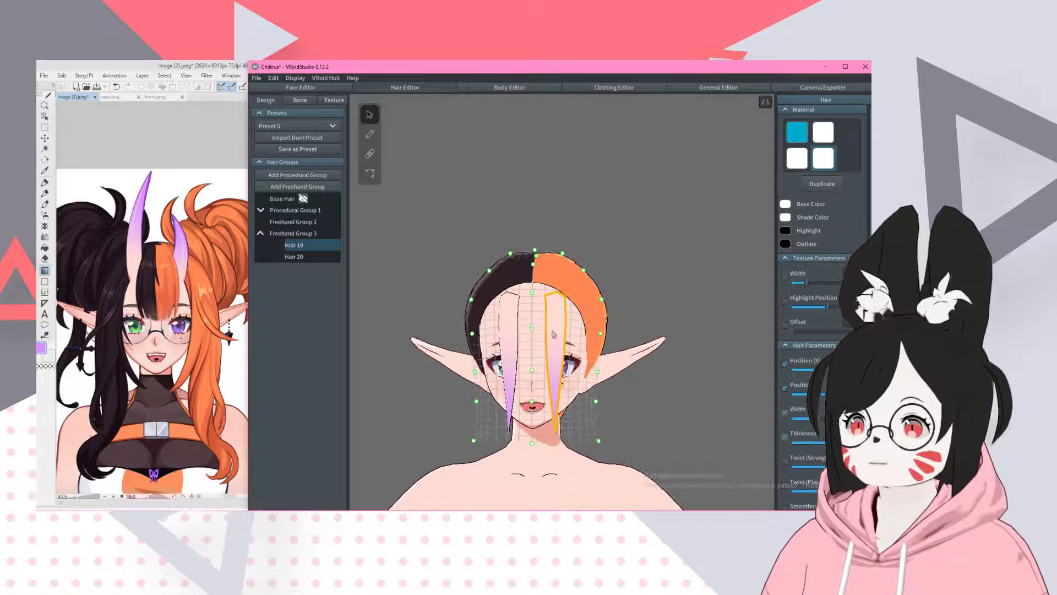
middle_click_drag(553, 335, 567, 320)
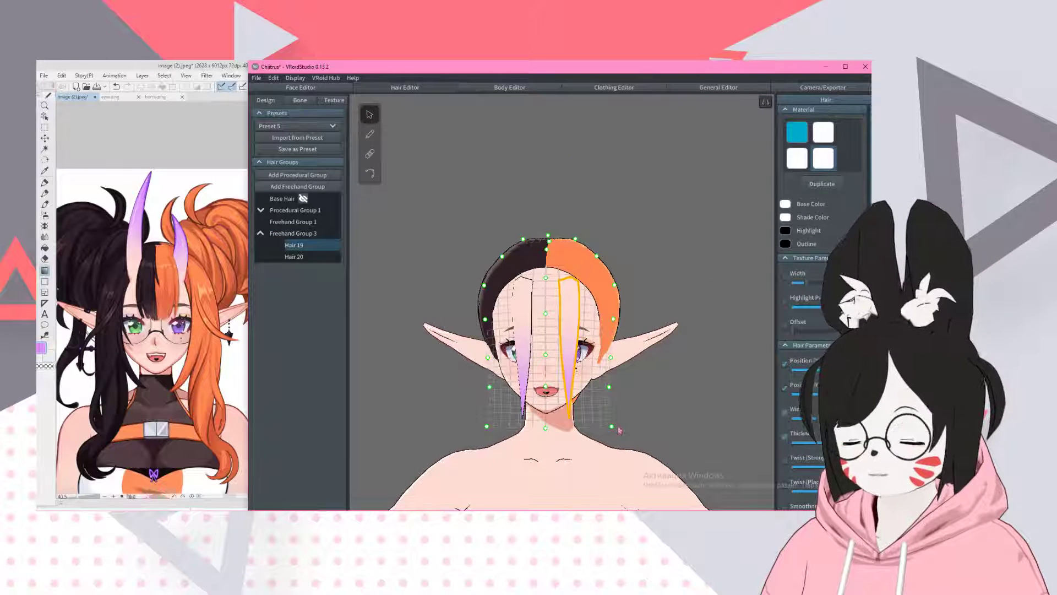
left_click_drag(619, 430, 623, 167)
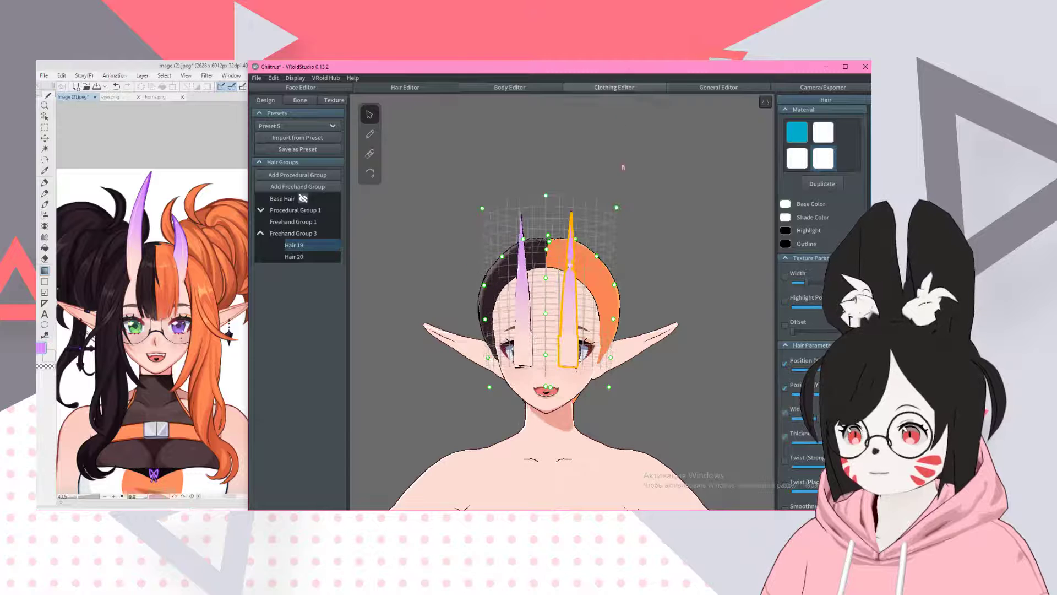
left_click_drag(617, 209, 618, 131)
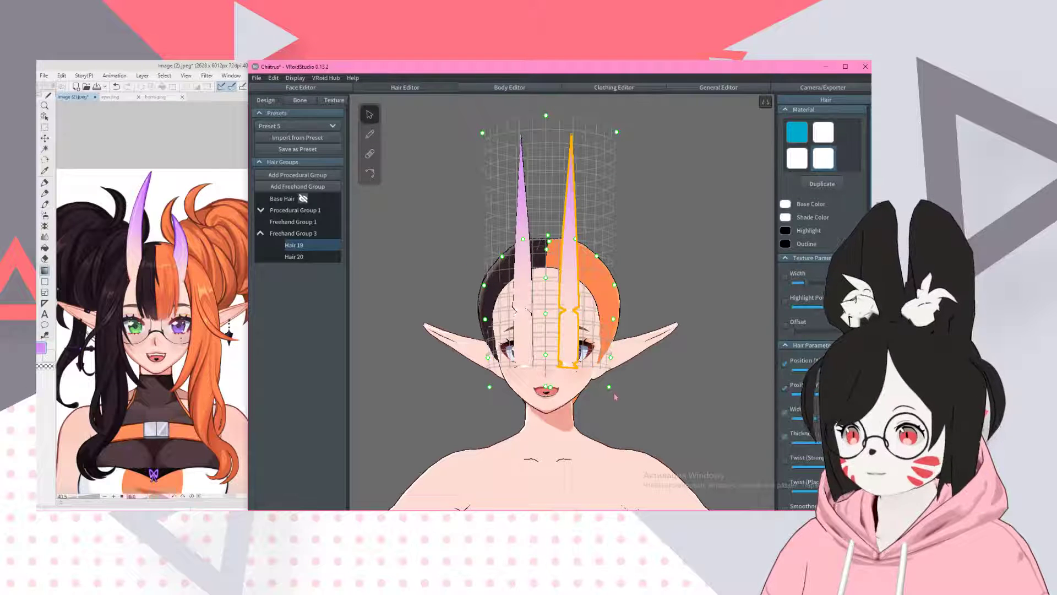
left_click_drag(609, 387, 616, 168)
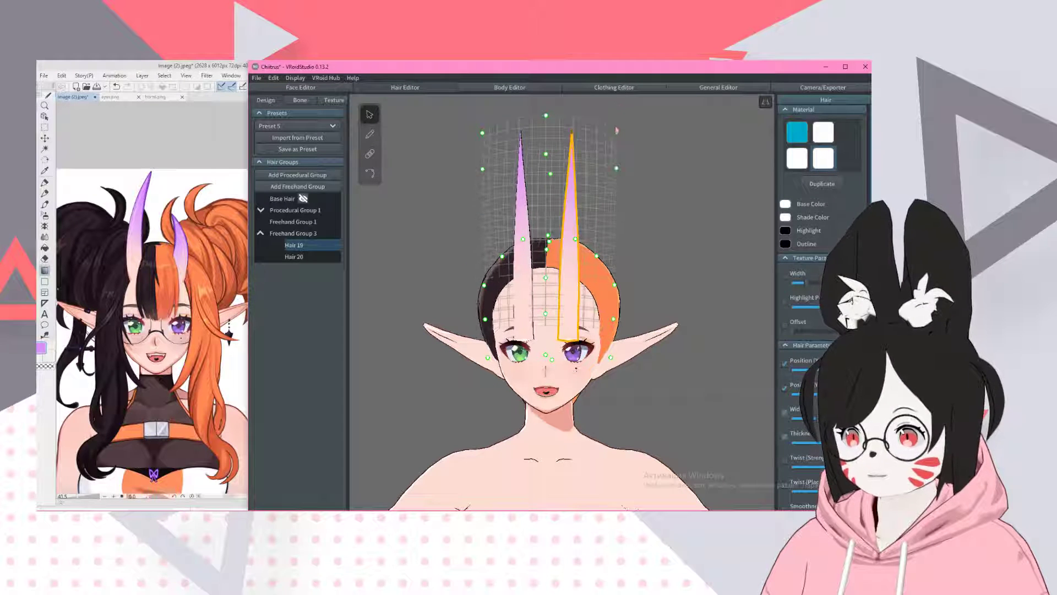
left_click(617, 131)
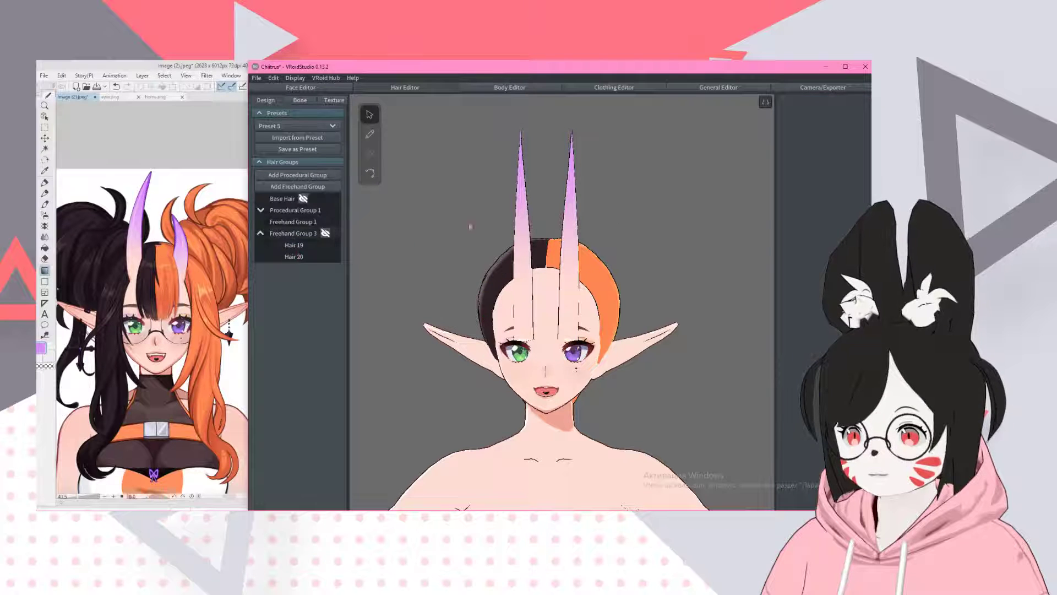
- Raise the remaining side points of Freehand Group 3's guide mesh until the horns rise from the top of the head
left_click(298, 233)
left_click_drag(617, 131, 617, 181)
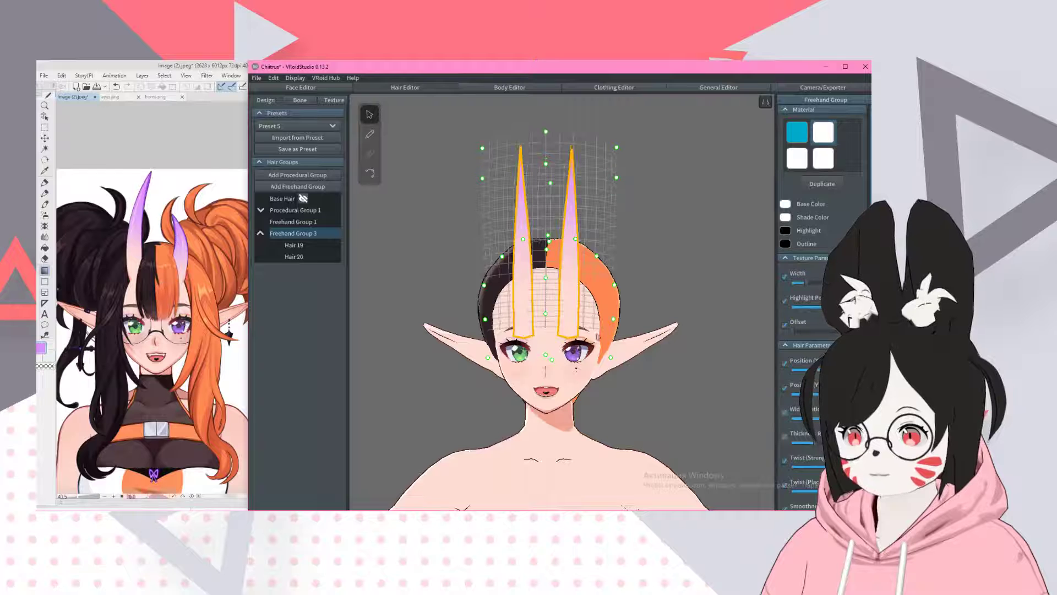
left_click_drag(611, 357, 617, 147)
left_click_drag(613, 320, 617, 216)
left_click_drag(616, 286, 615, 255)
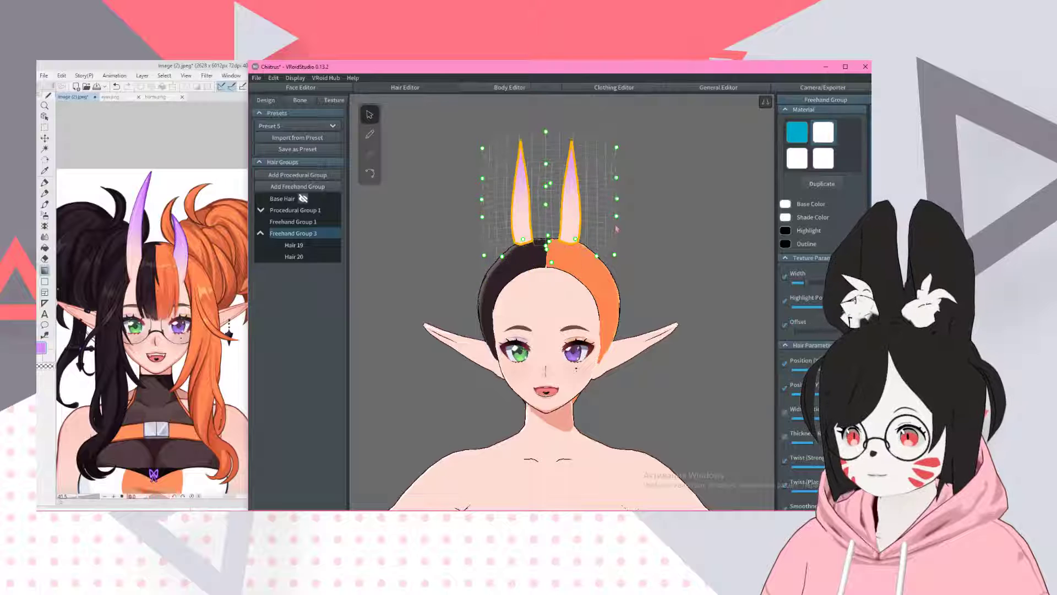
- Pull the guide mesh's front points down and forward in side view so the horns root at the forehead and curve outward
right_click_drag(620, 258, 580, 312)
scroll(580, 310, "up", 3)
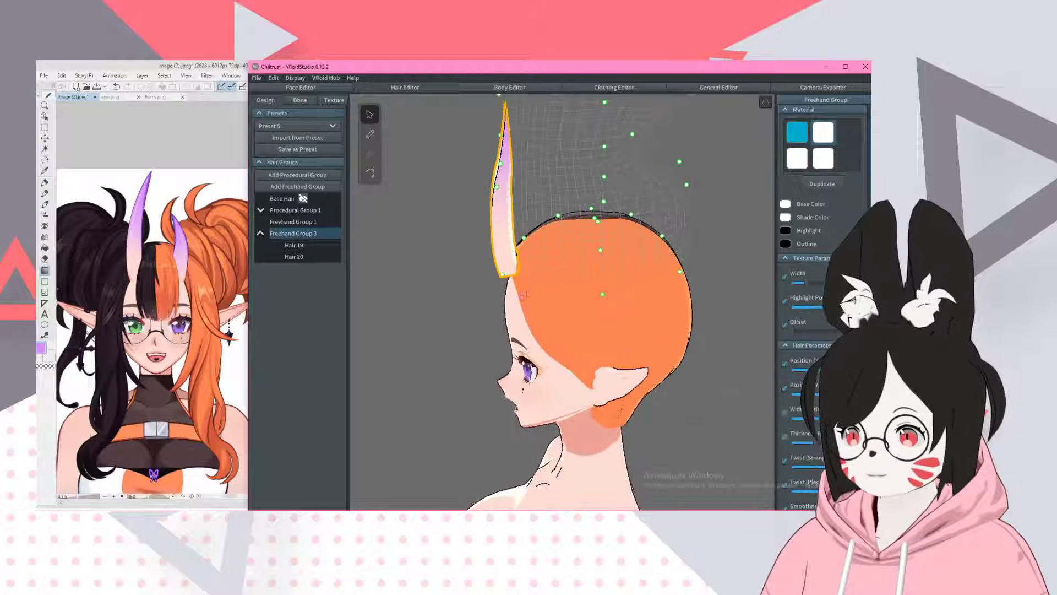
left_click_drag(504, 276, 520, 311)
mouse_move(523, 325)
right_mouse_down()
mouse_move(558, 320)
mouse_move(523, 317)
mouse_move(533, 311)
right_mouse_up()
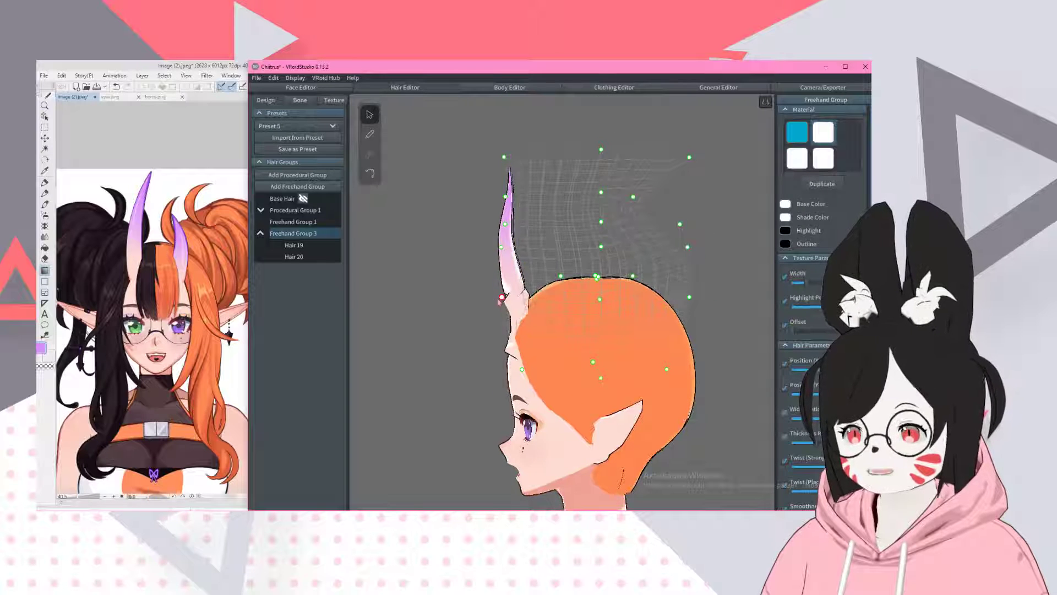
left_click_drag(501, 247, 485, 311)
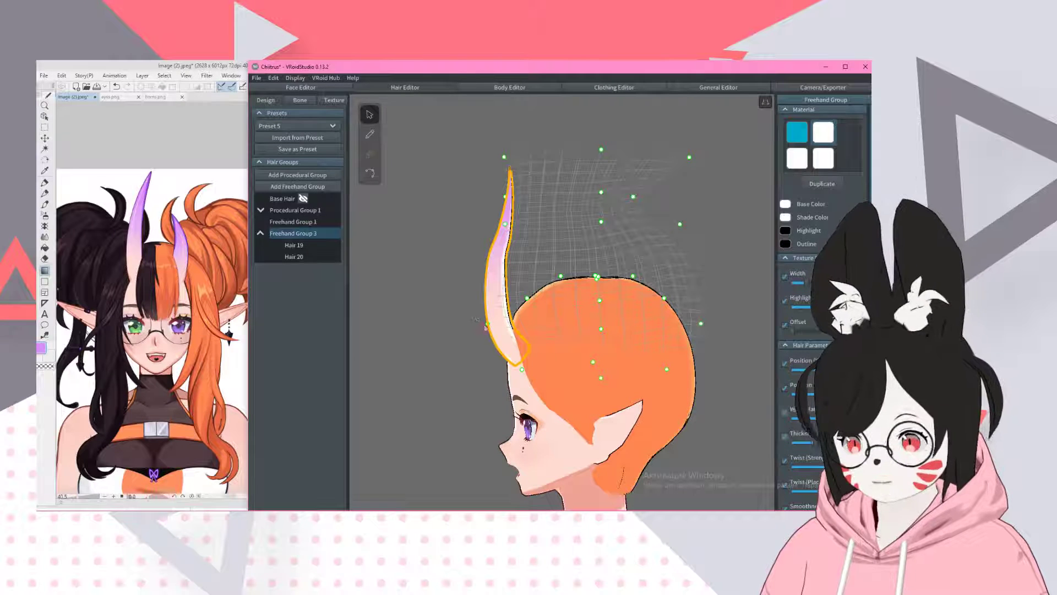
left_click(485, 327)
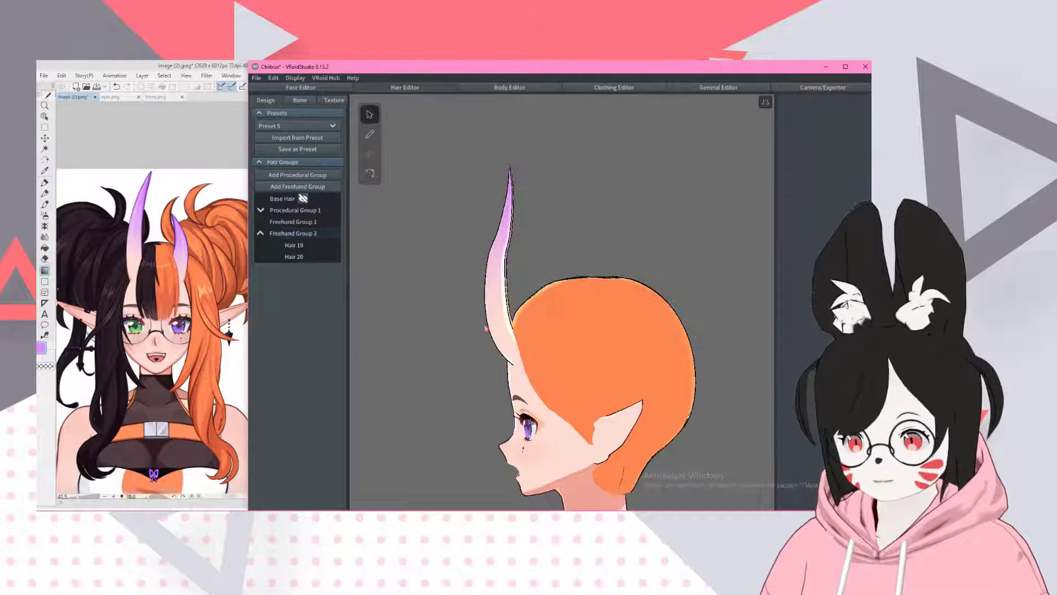
- Refine the horns' side profile by moving the middle guide points forward and down and the tip point slightly back
left_click(296, 234)
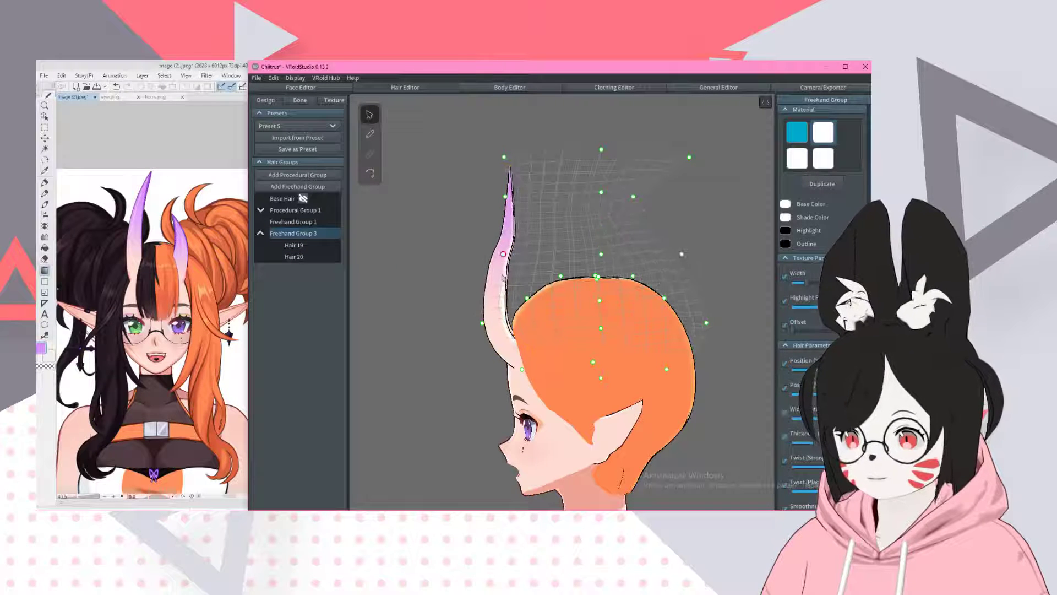
left_click_drag(492, 278, 487, 283)
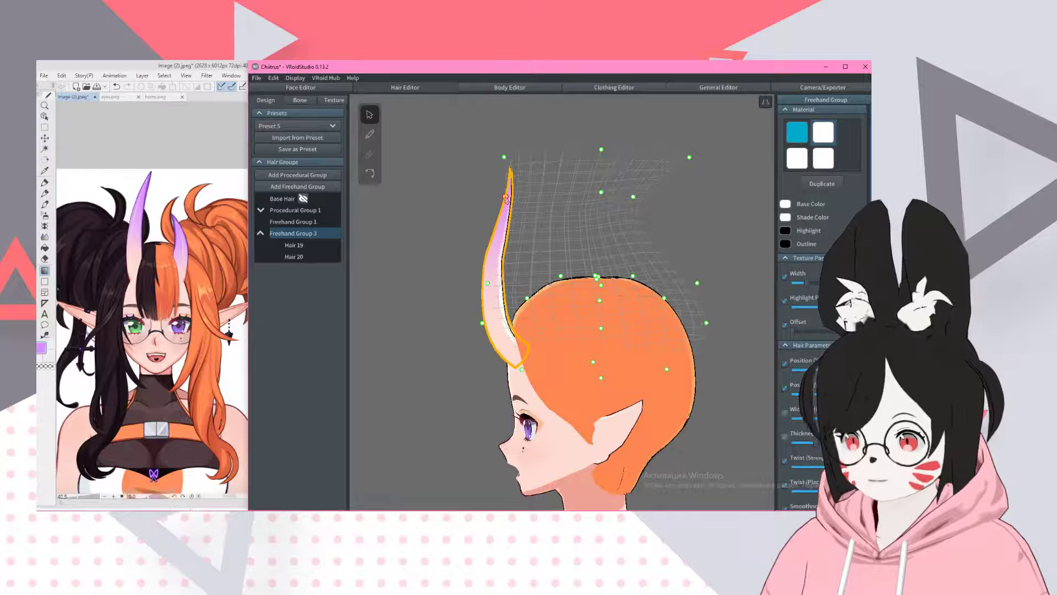
left_click_drag(506, 196, 493, 243)
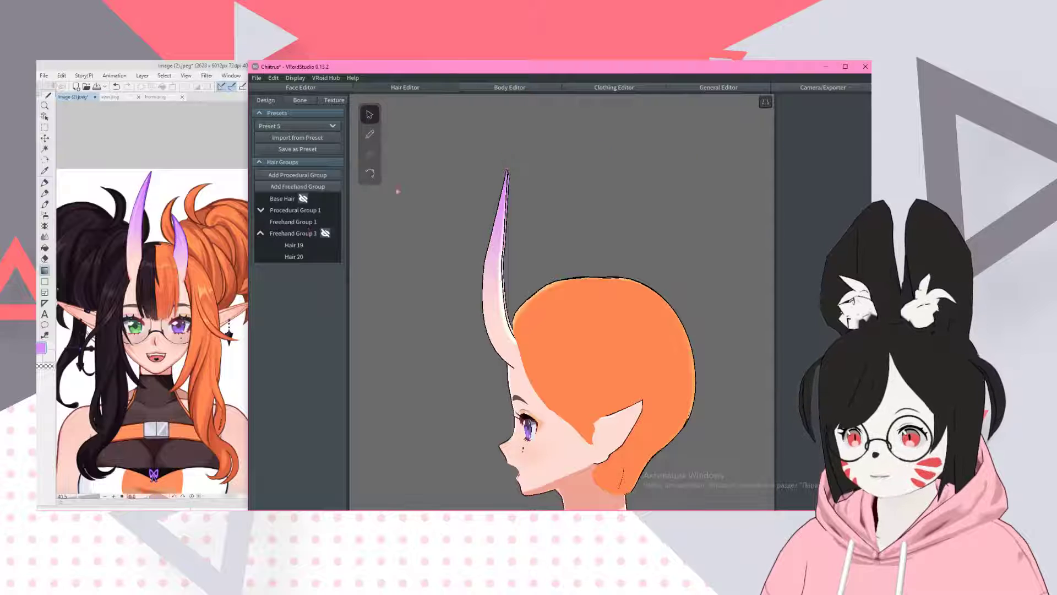
left_click_drag(504, 159, 516, 162)
key("Escape")
- Examine Freehand Group 3's horns from the front and the other side, briefly switching to the Control Point tool
mouse_move(451, 259)
right_mouse_down()
mouse_move(597, 255)
mouse_move(543, 262)
right_mouse_up()
left_click(293, 233)
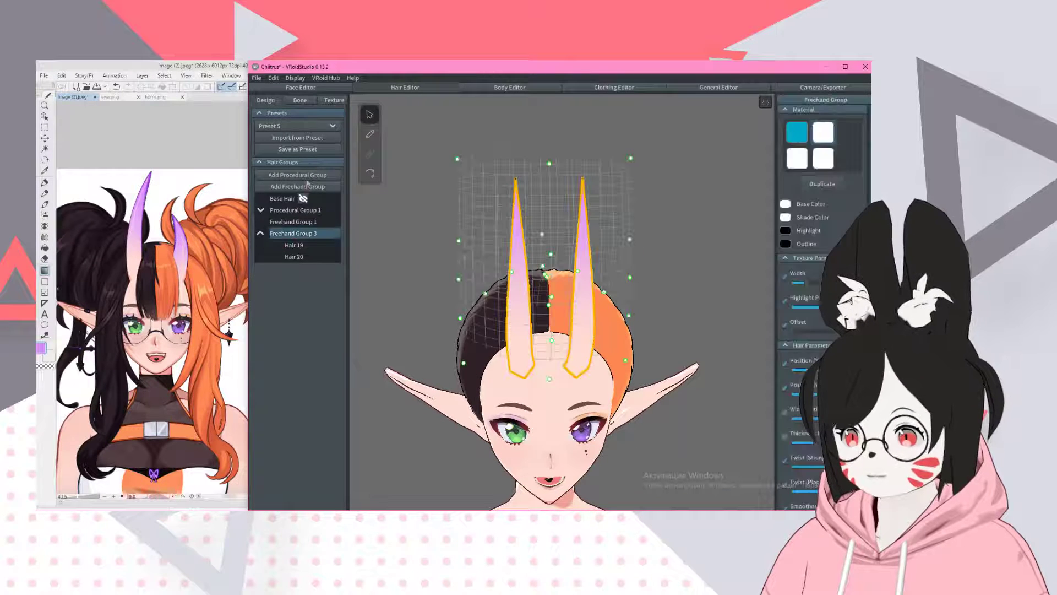
left_click(370, 171)
scroll(467, 272, "up", 2)
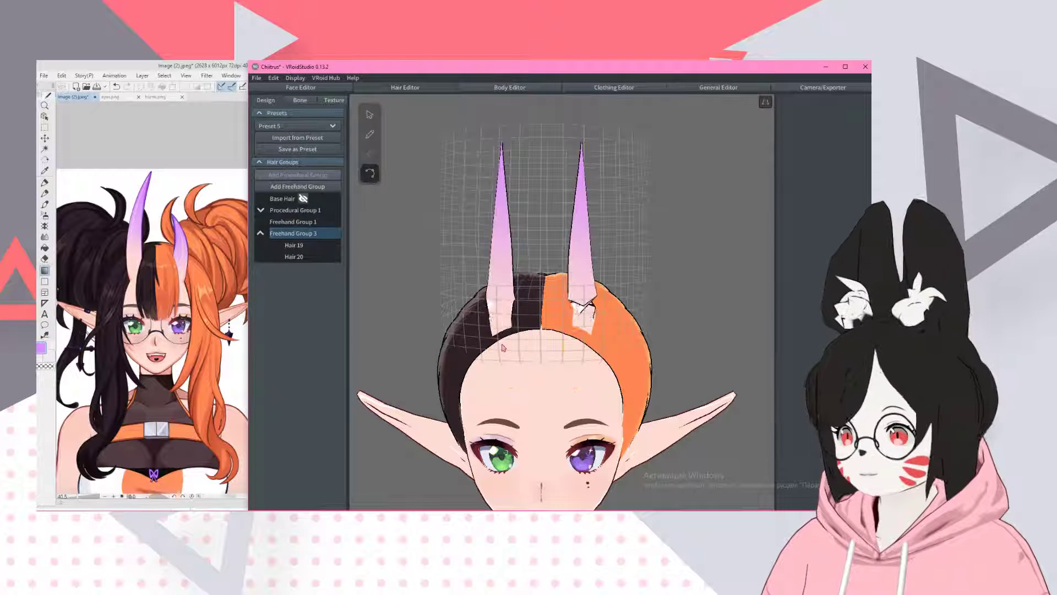
mouse_move(540, 336)
right_mouse_down()
mouse_move(485, 333)
mouse_move(528, 331)
right_mouse_up()
left_click(368, 118)
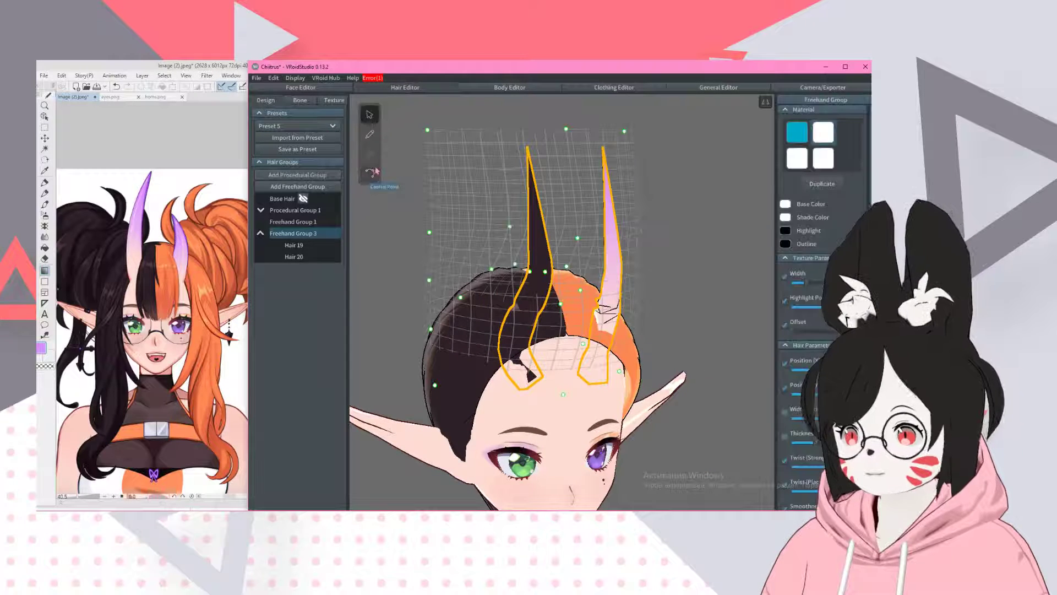
right_click_drag(539, 330, 485, 331)
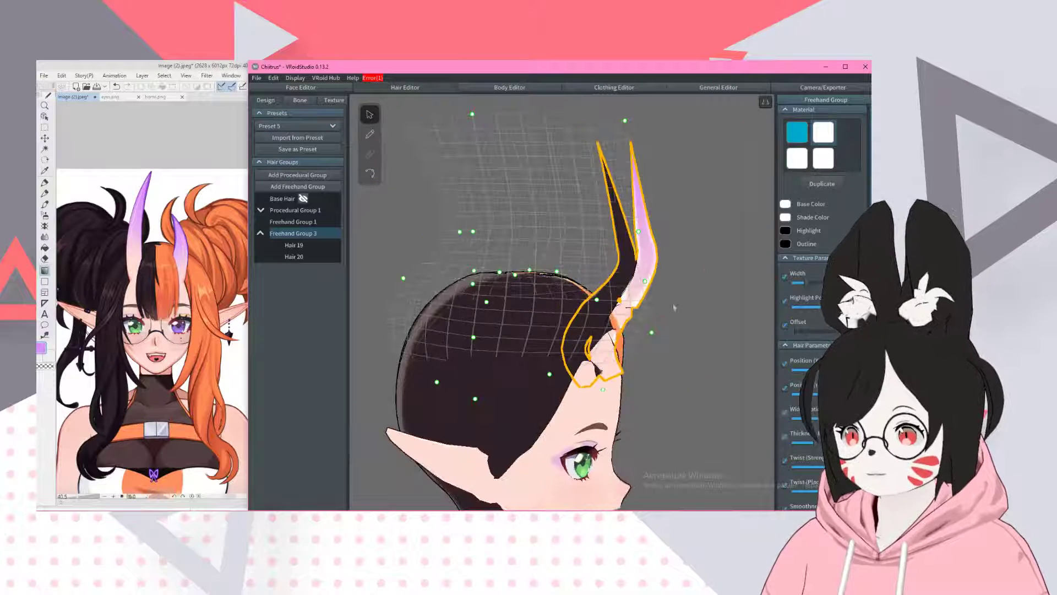
- Undo the last hair stencil modification and check the horns from the side and front
left_click(274, 78)
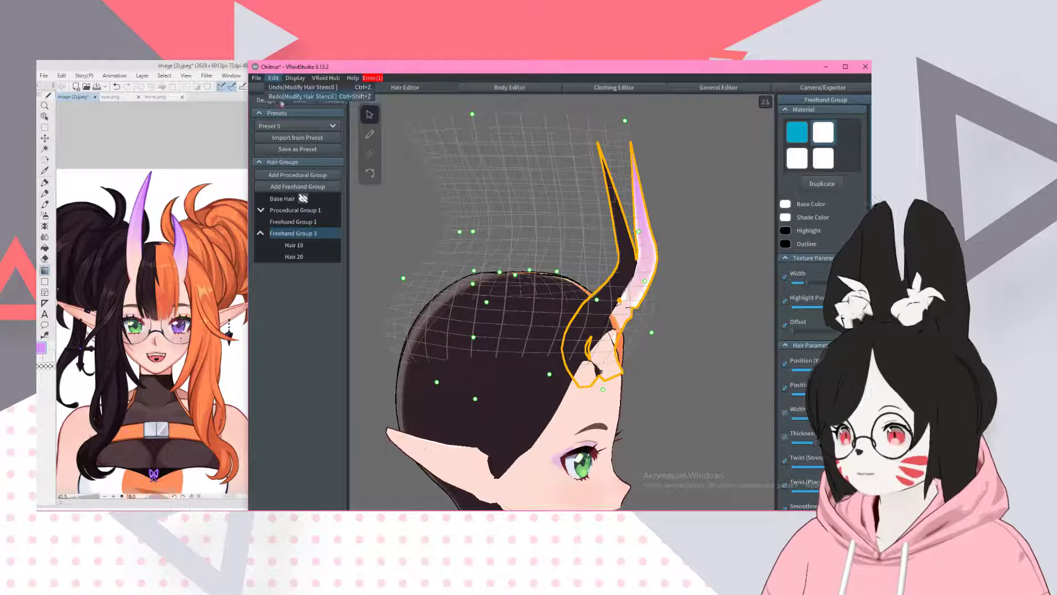
left_click(282, 87)
left_click(274, 77)
left_click(696, 230)
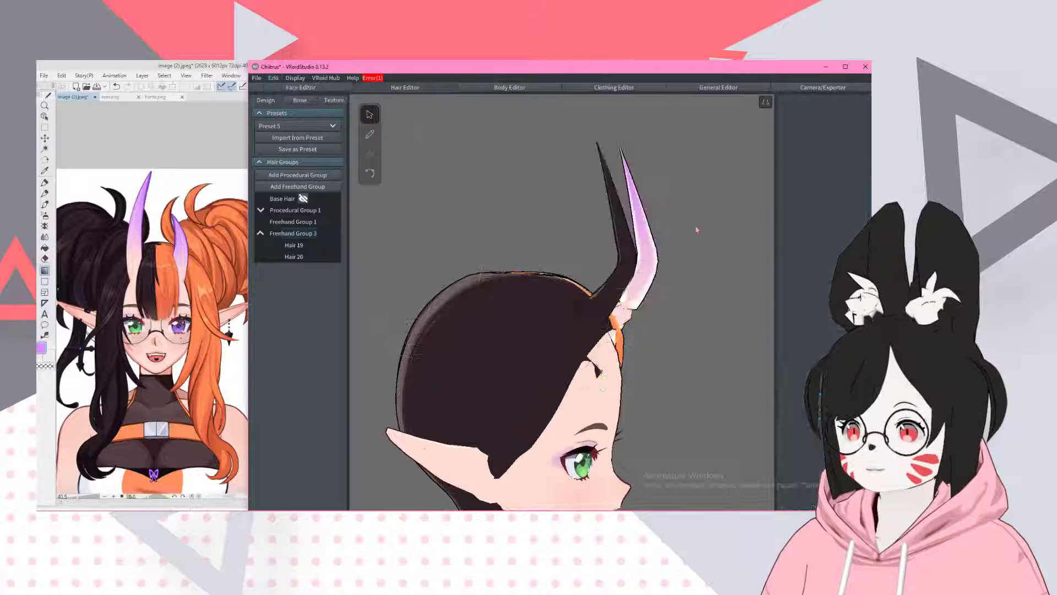
left_click(281, 234)
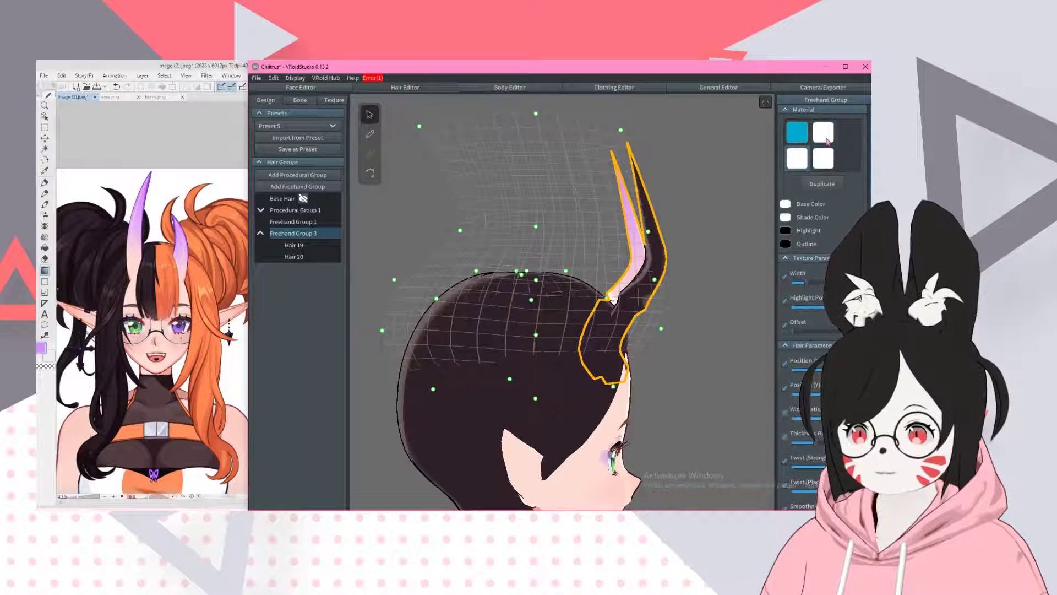
left_click(696, 225)
right_click_drag(696, 225, 517, 355)
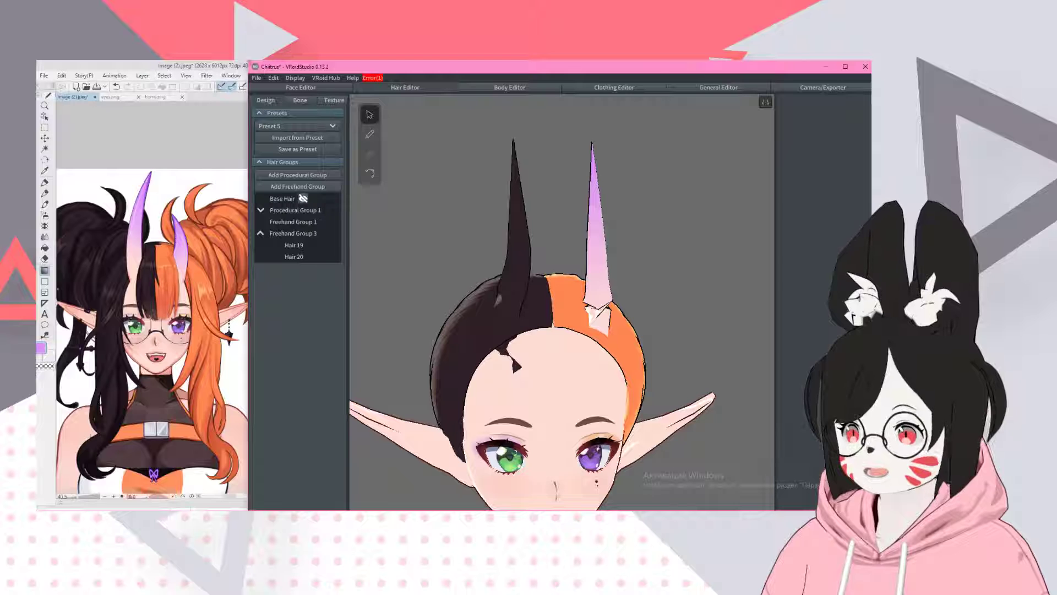
- Save the character project
left_click(257, 77)
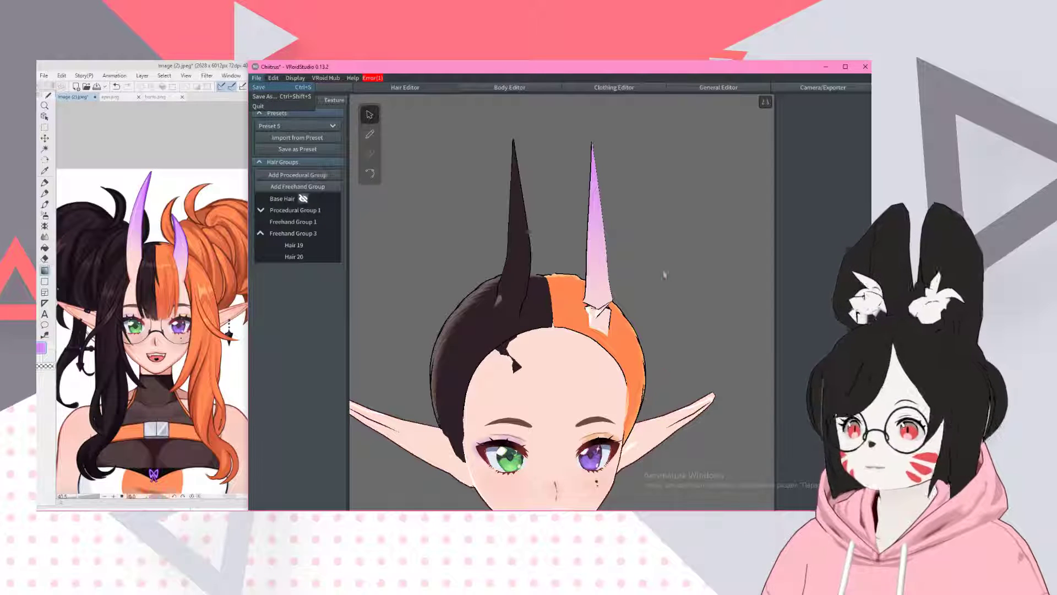
left_click(665, 238)
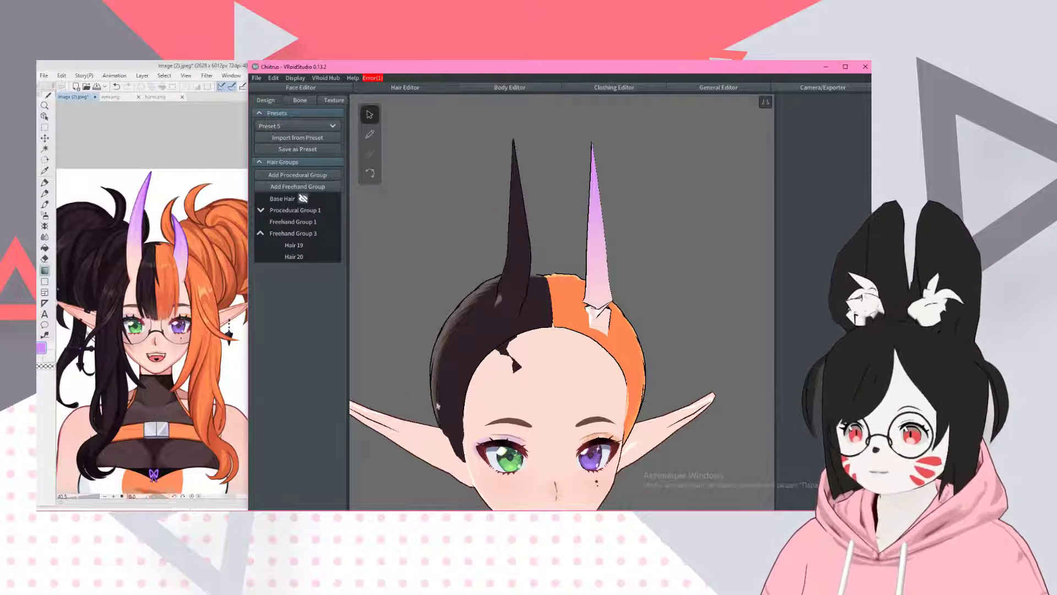
- Switch to OBS and move its window away from the reference illustration
key("alt+Tab")
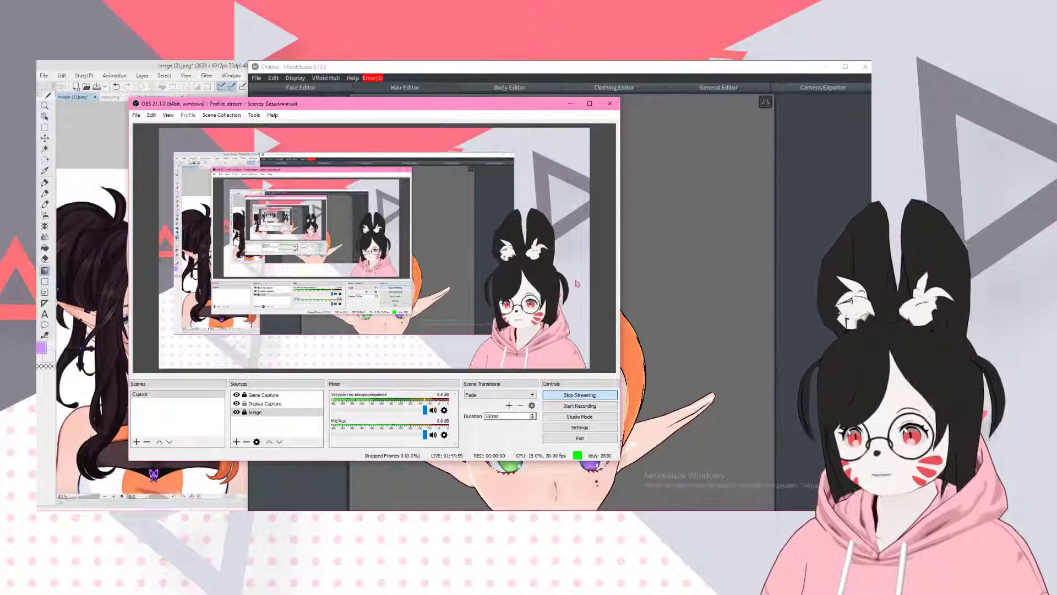
left_click_drag(500, 107, 580, 113)
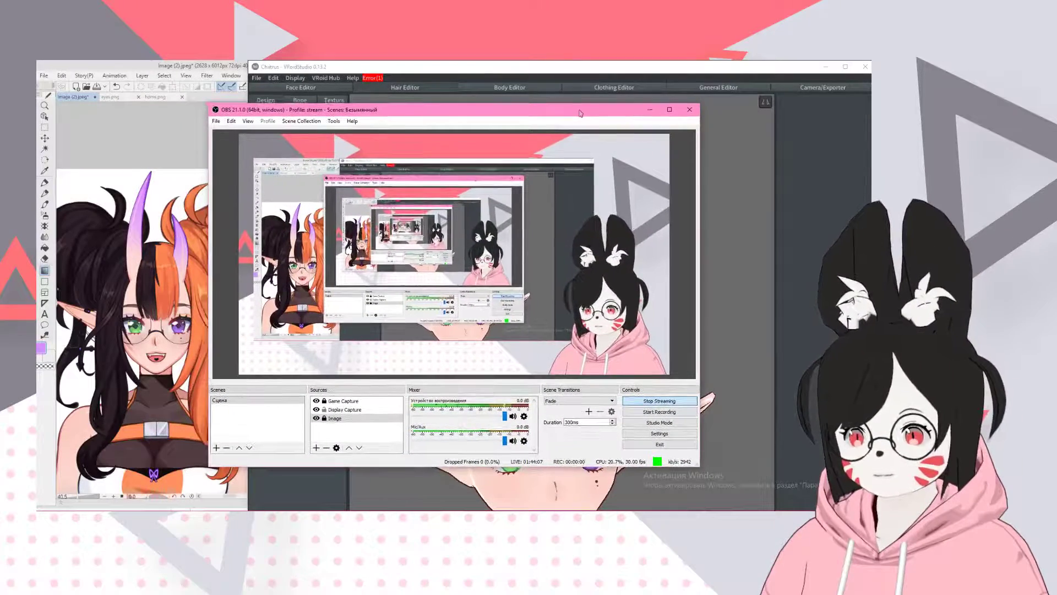